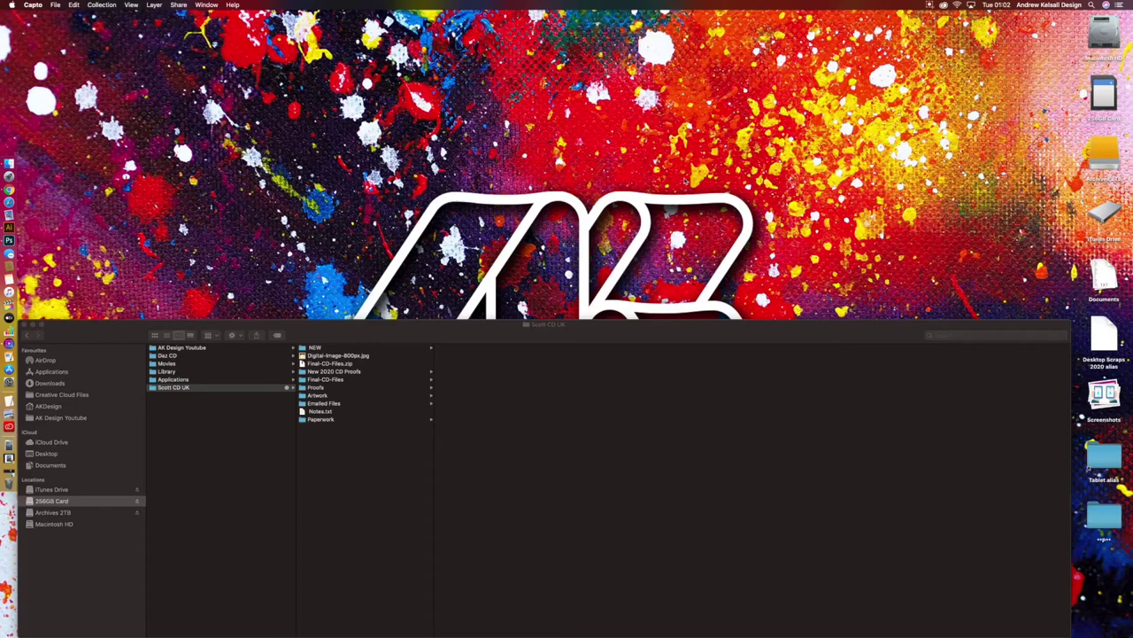
Step: Navigate through Emailed Files, Artwork and Final-CD-Files to the New 2020 CD Proofs folder
left_click(483, 336)
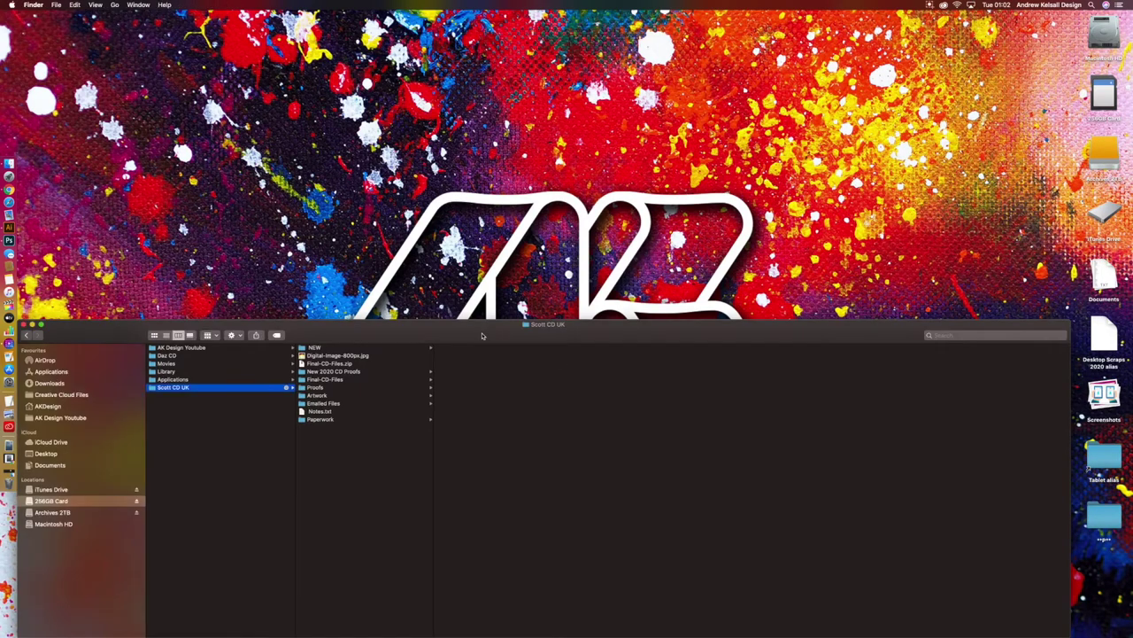
left_click(204, 380)
left_click(209, 387)
left_click(351, 405)
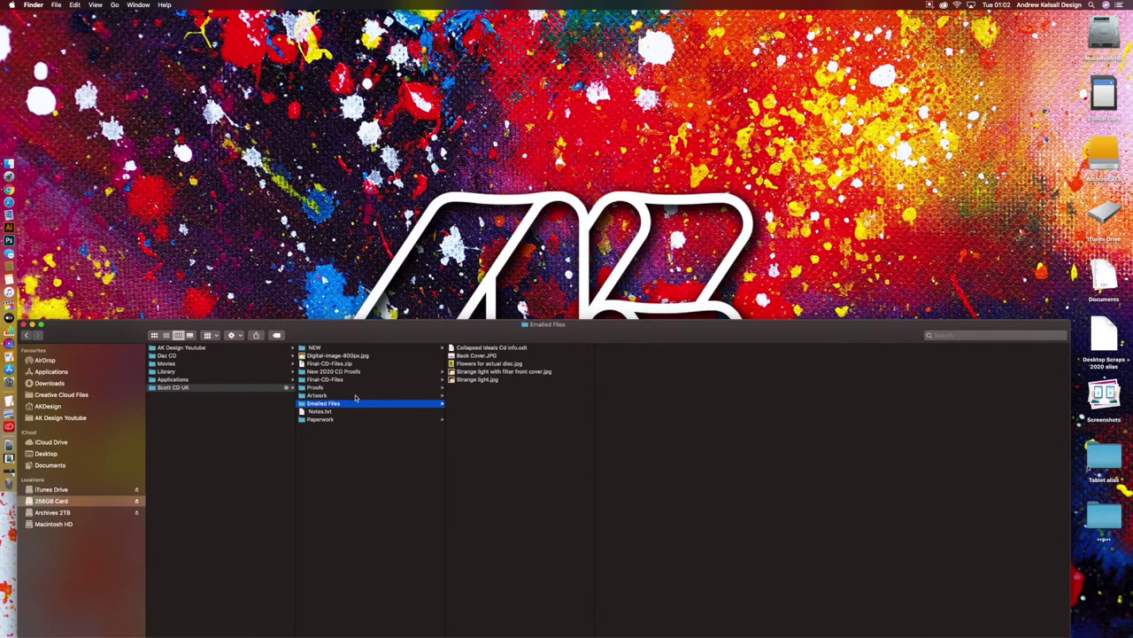
left_click(353, 396)
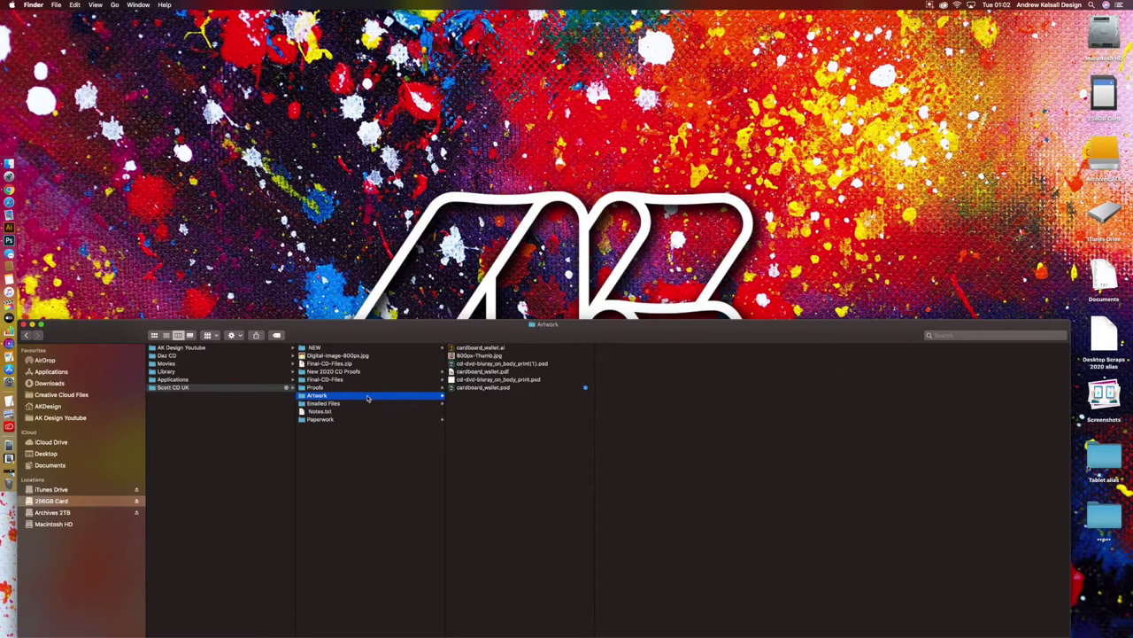
left_click(358, 380)
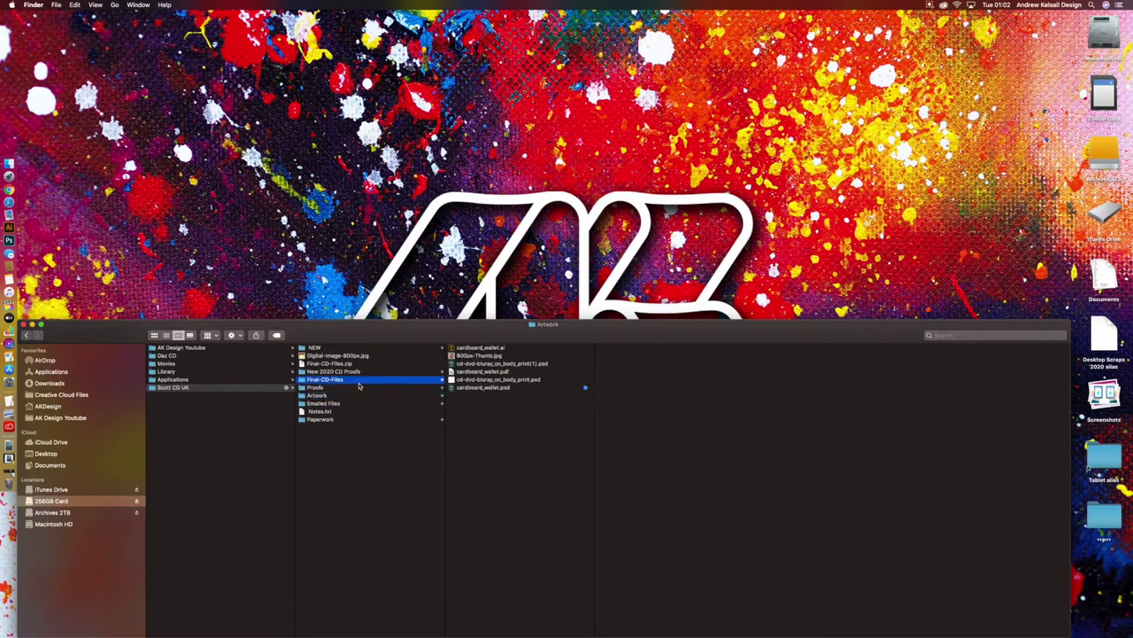
left_click(398, 373)
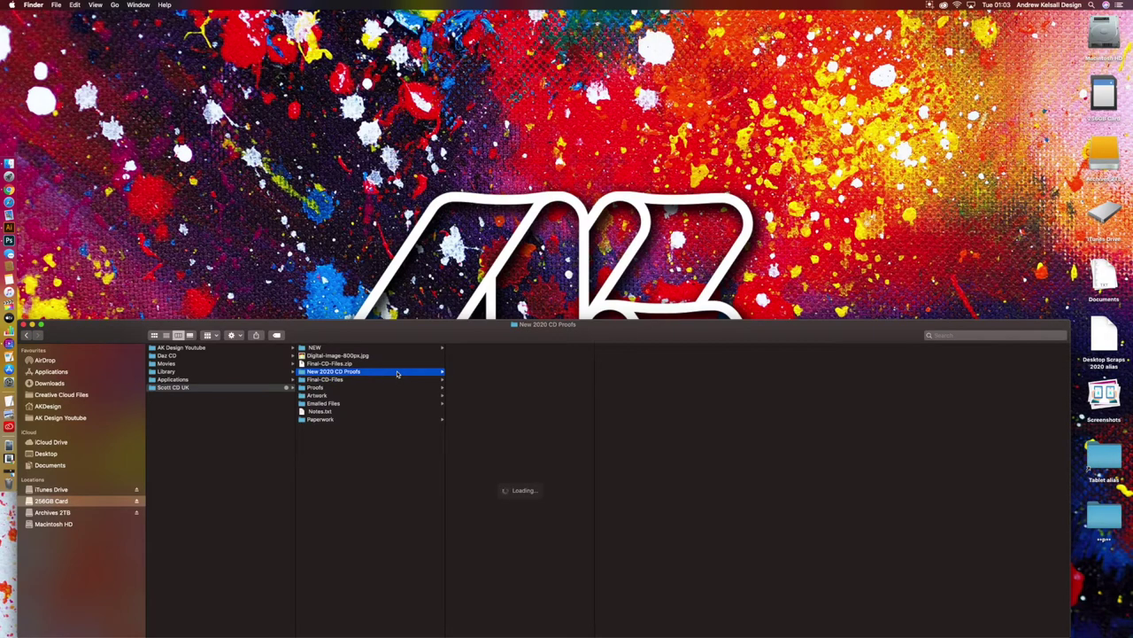
Step: Preview Proof-2.jpg, then open all three proof images together in Preview
left_click(471, 348)
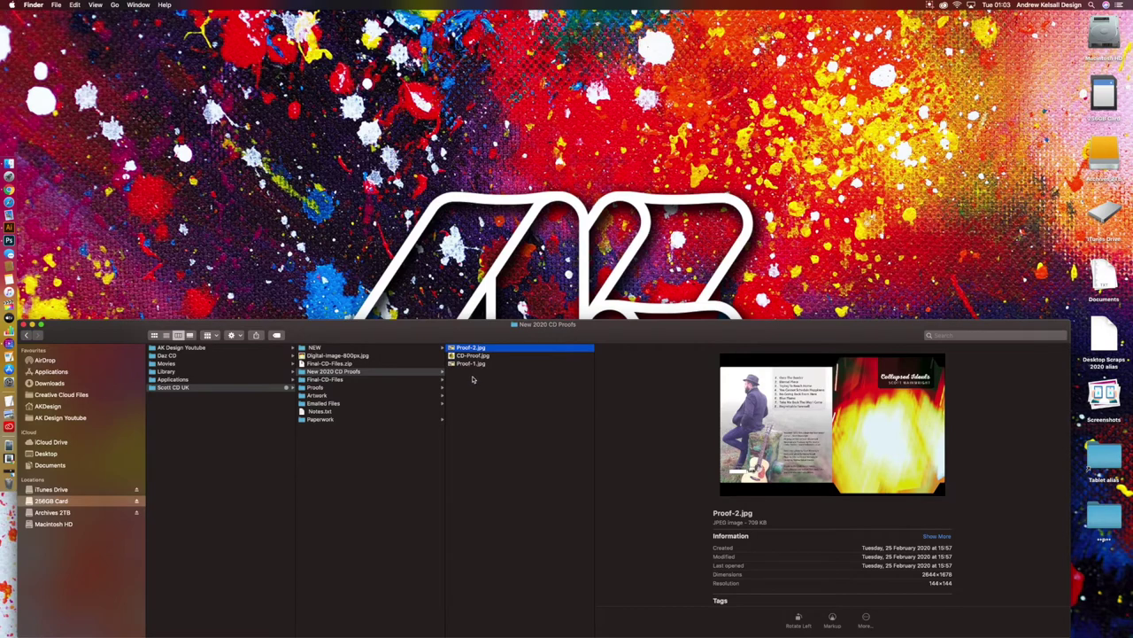
left_click(454, 379)
left_click_drag(454, 379, 18, 443)
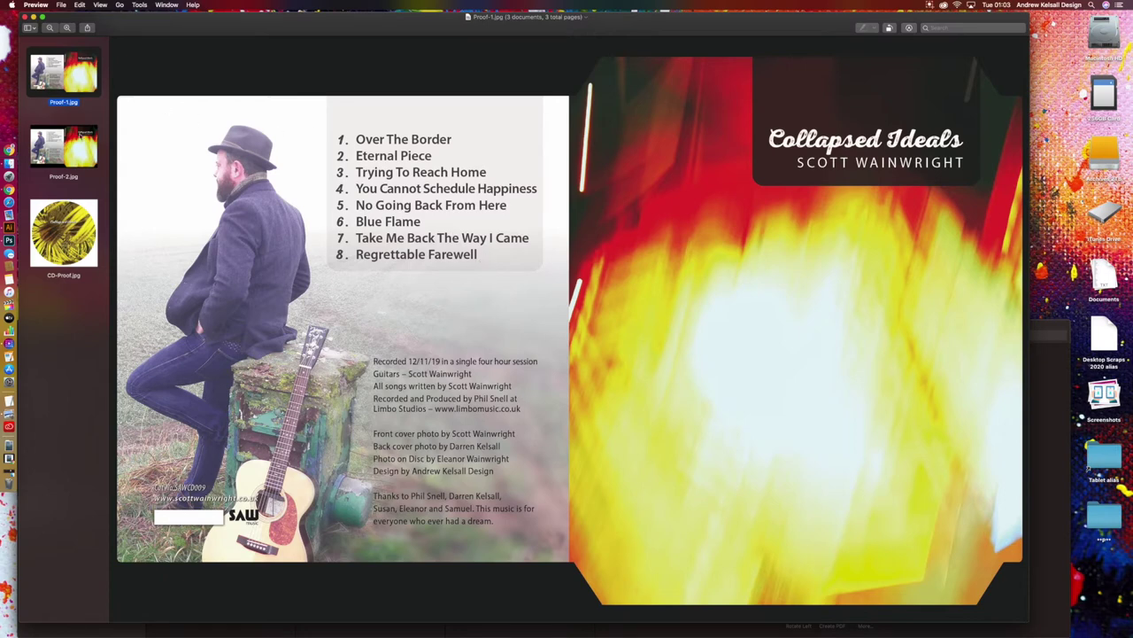
Step: Look through the Proof-1, Proof-2 and CD-Proof images in Preview's sidebar
left_click(80, 154)
left_click(73, 102)
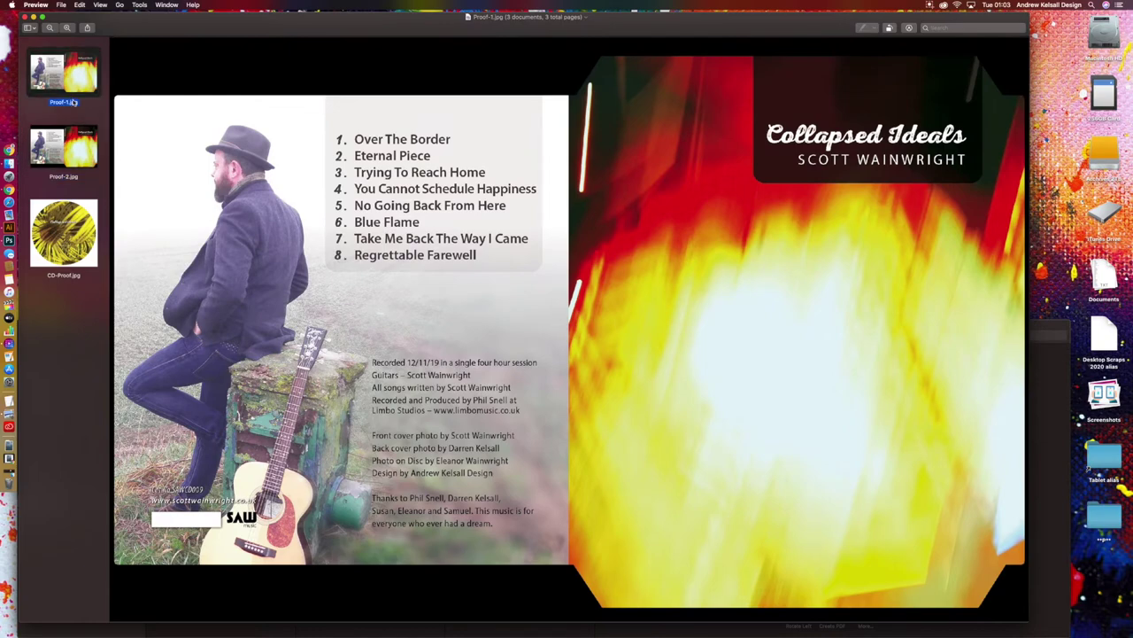
left_click(73, 166)
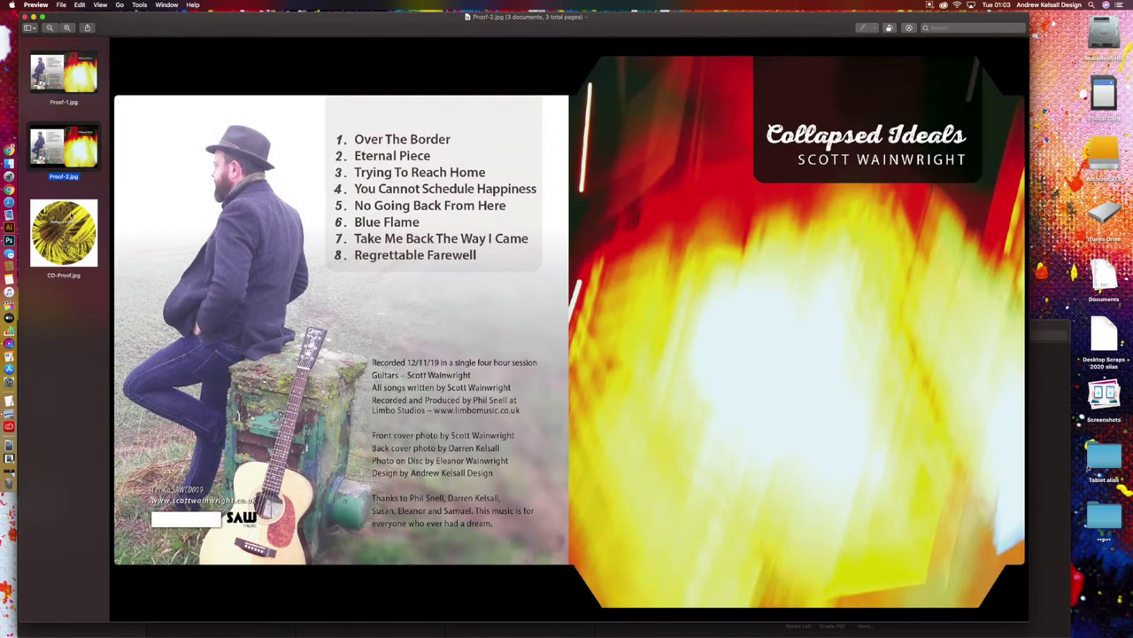
left_click(71, 215)
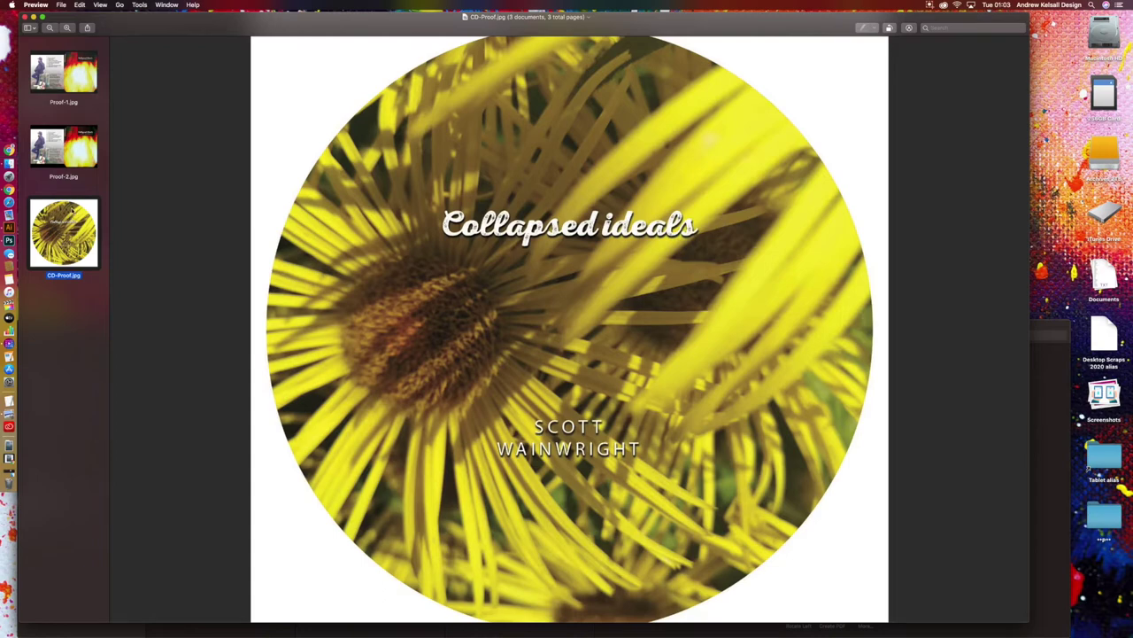
left_click(76, 152)
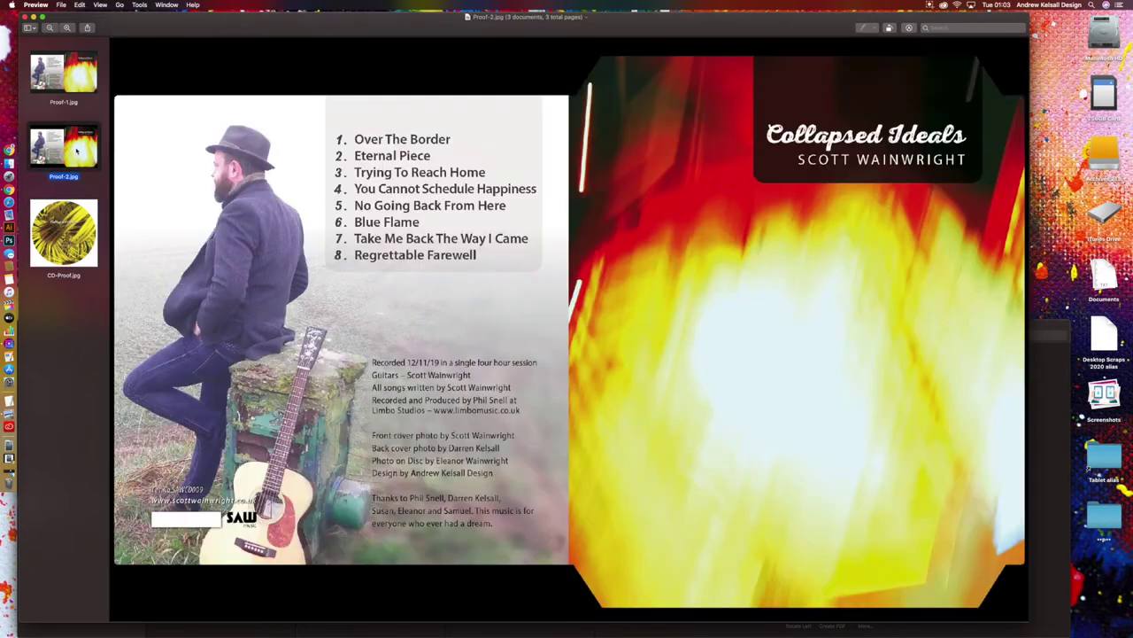
Step: Close Preview and open the Artwork folder in Finder
left_click(23, 17)
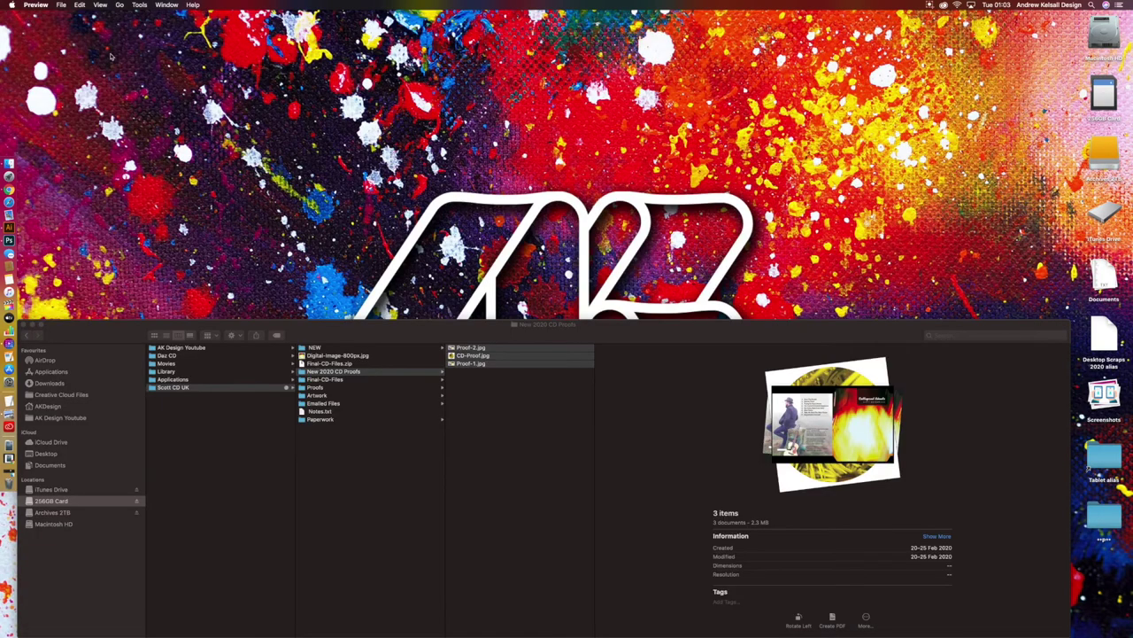
left_click(397, 451)
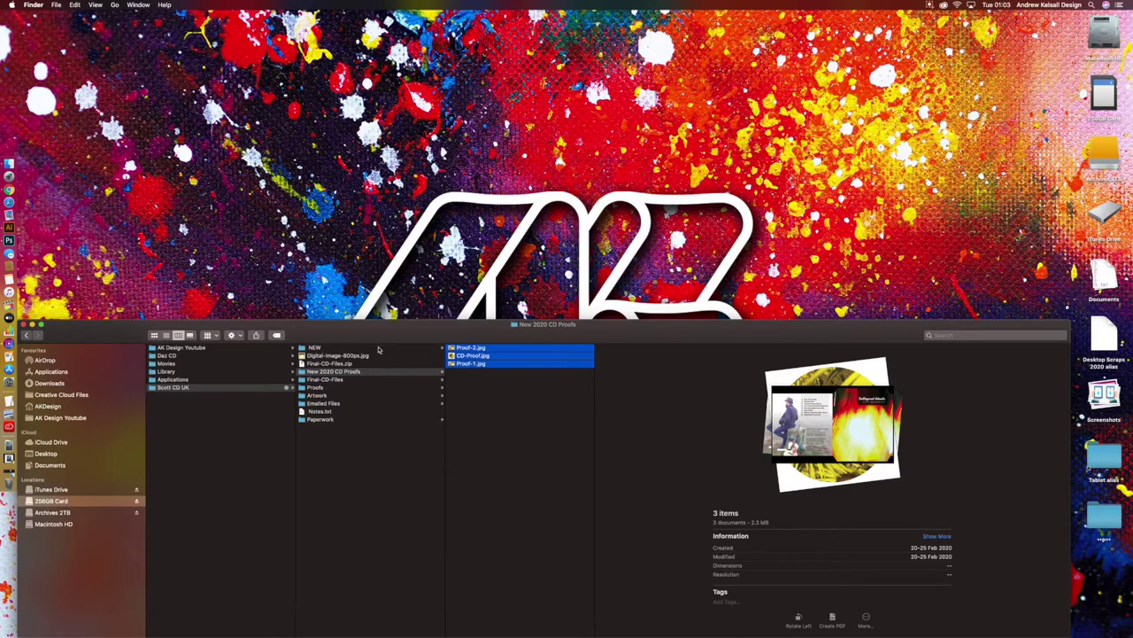
left_click(383, 396)
Step: Open cardboard_wallet.ai, accept the FOGRA27 profile warning, hide overlay layers, then close without saving
double_click(453, 348)
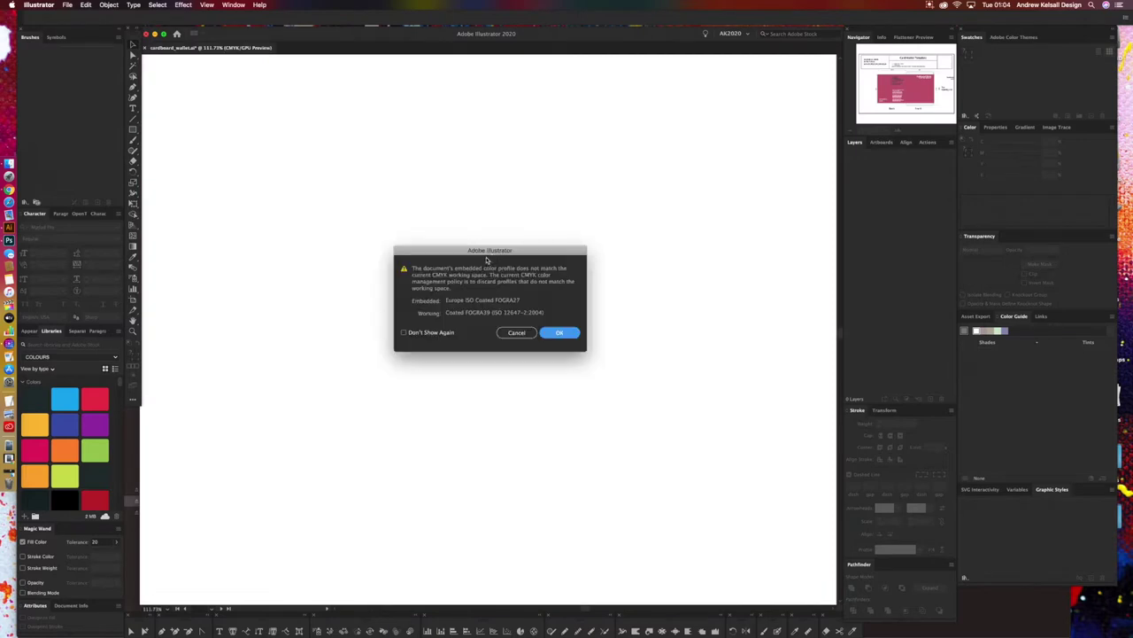
left_click(556, 336)
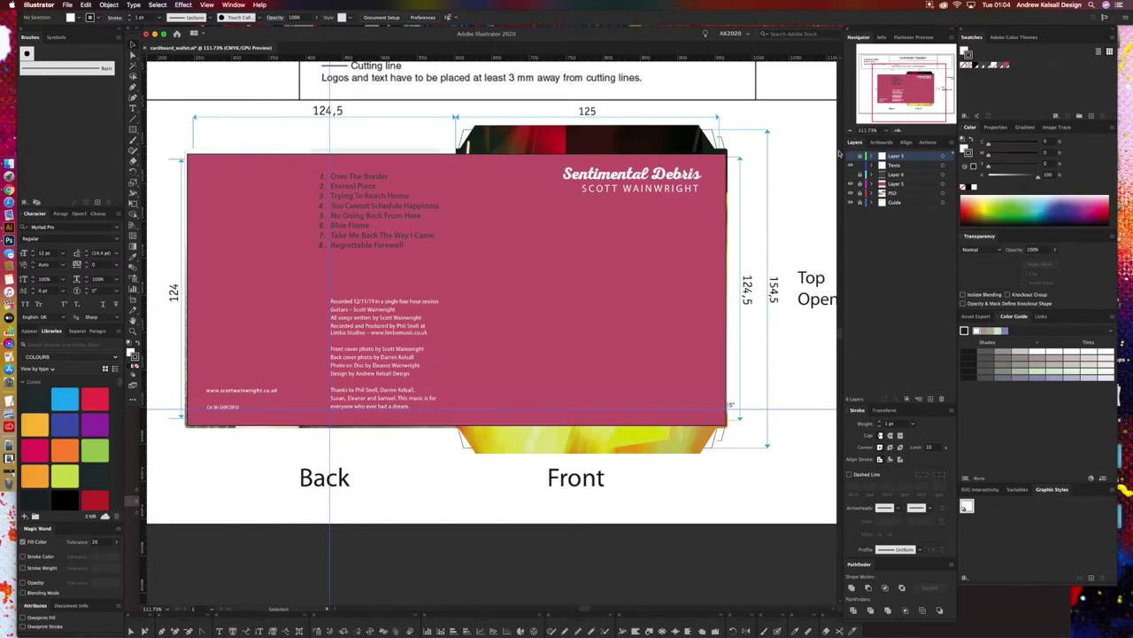
left_click(850, 185)
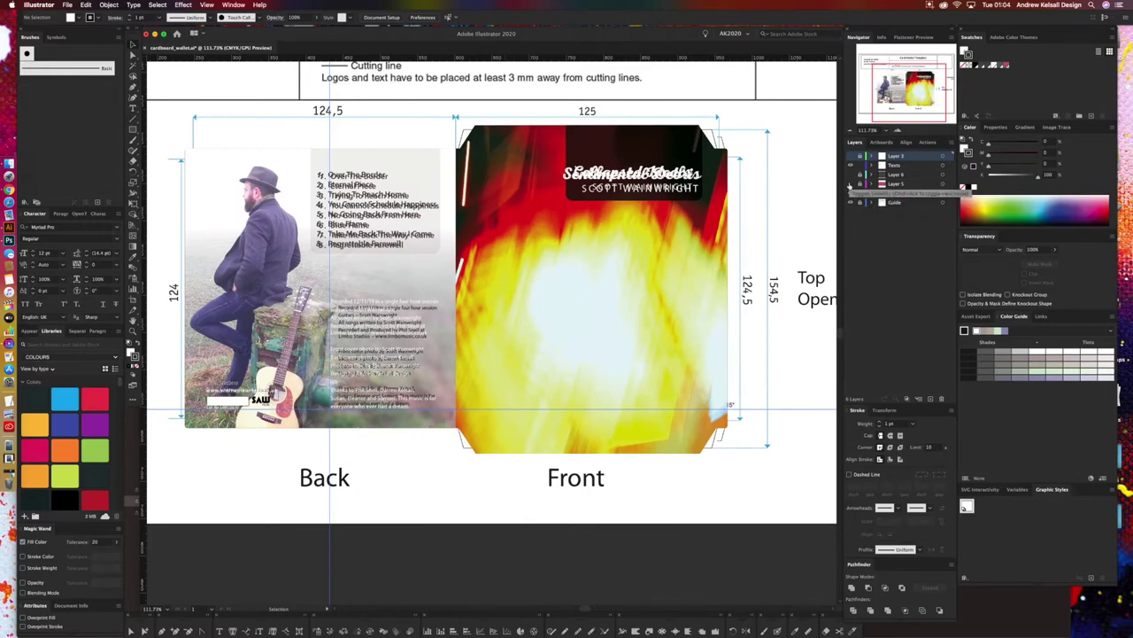
left_click(851, 170)
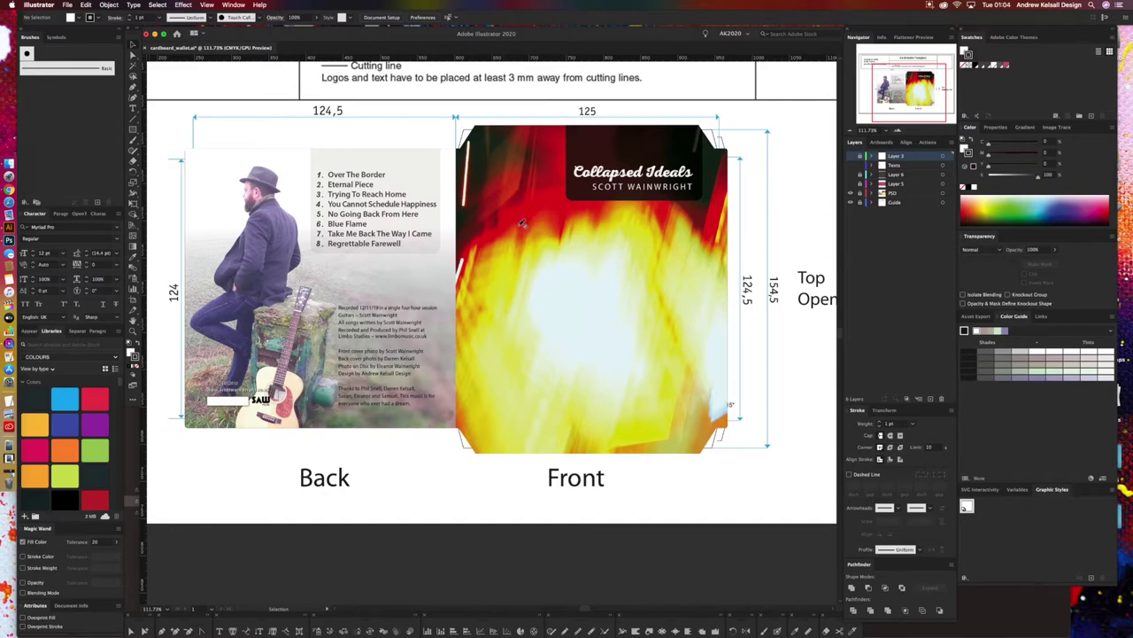
left_click(147, 35)
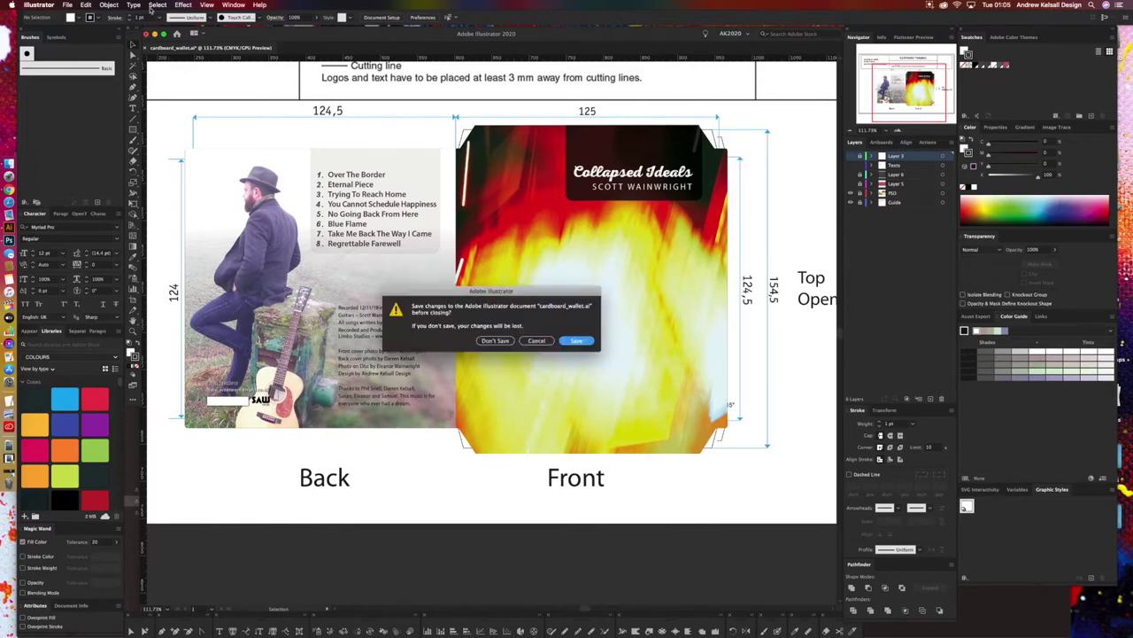
left_click(496, 341)
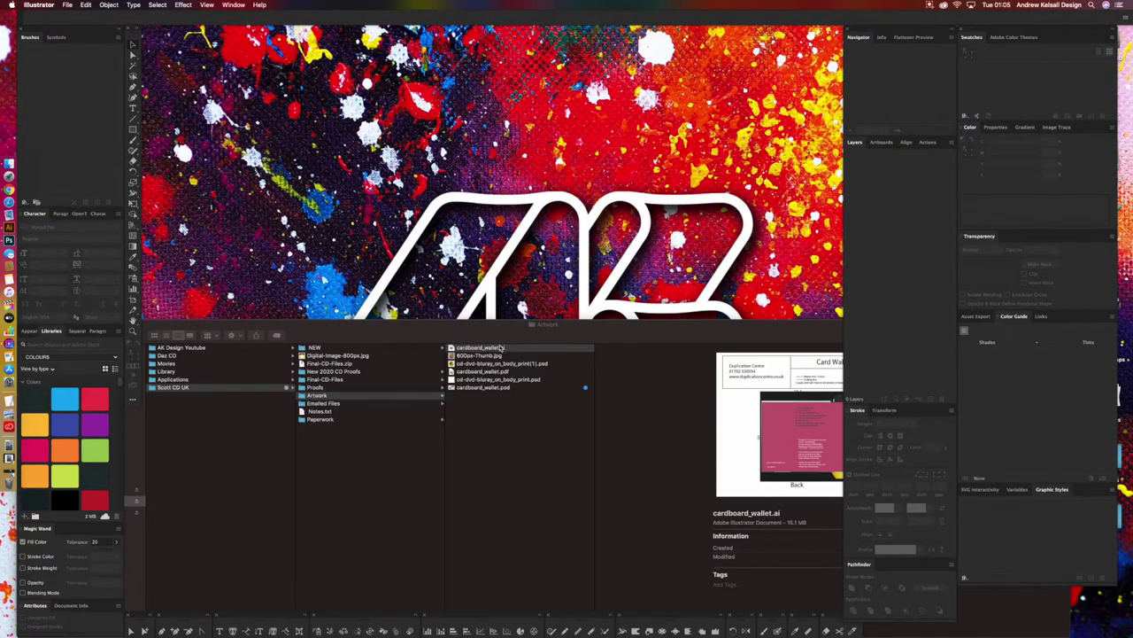
Step: Open the NEW folder and preview the hand-drawn cover sketch
left_click(358, 459)
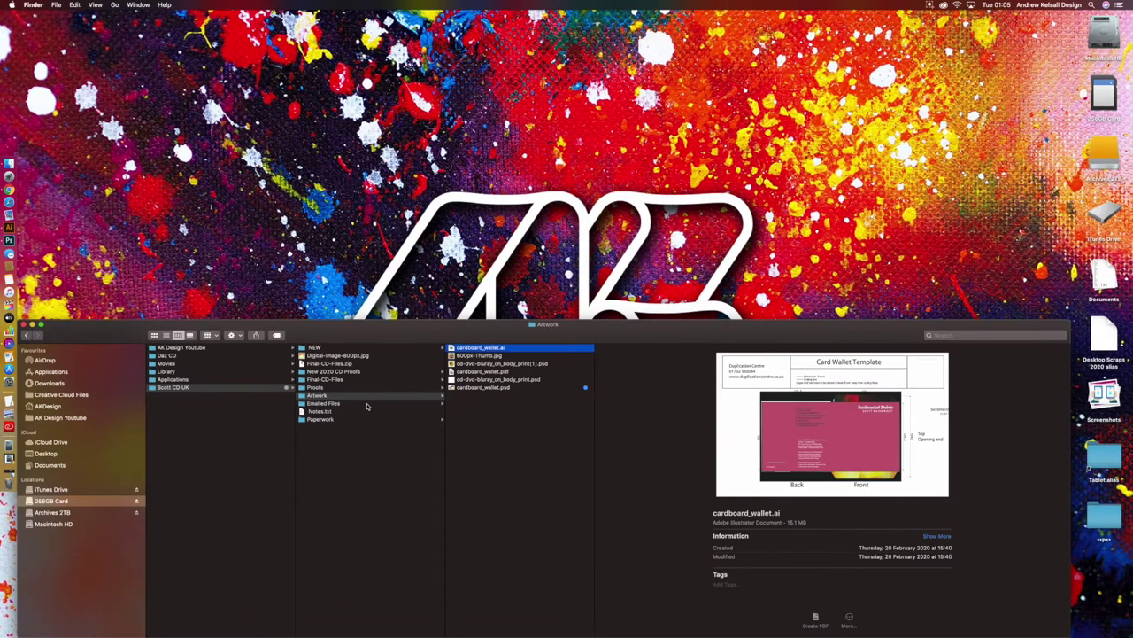
left_click(350, 348)
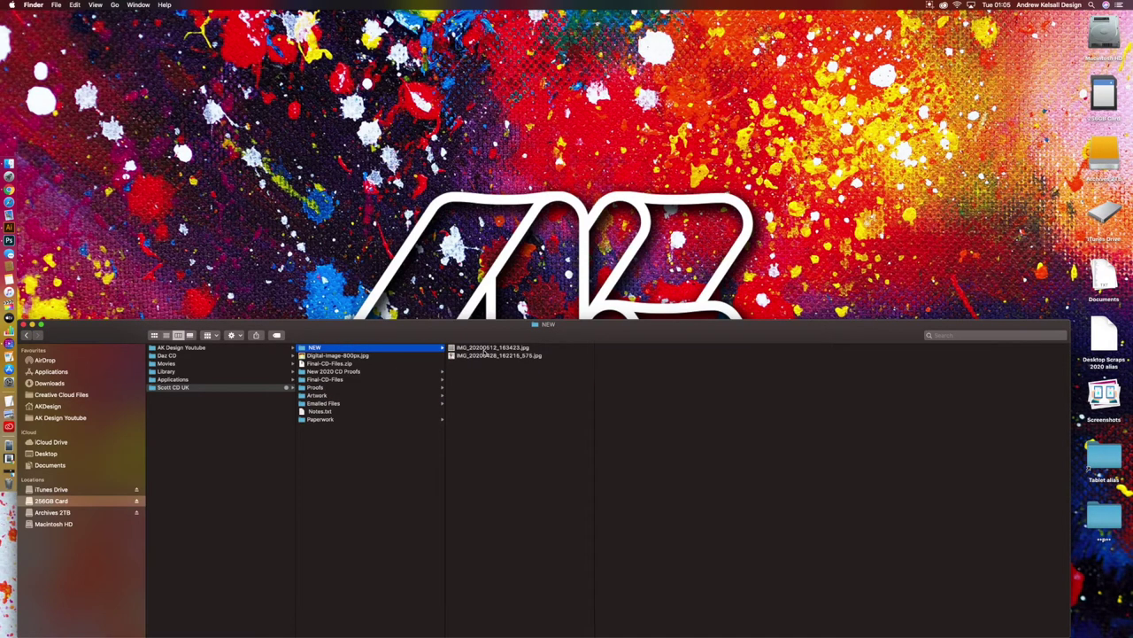
left_click(486, 351)
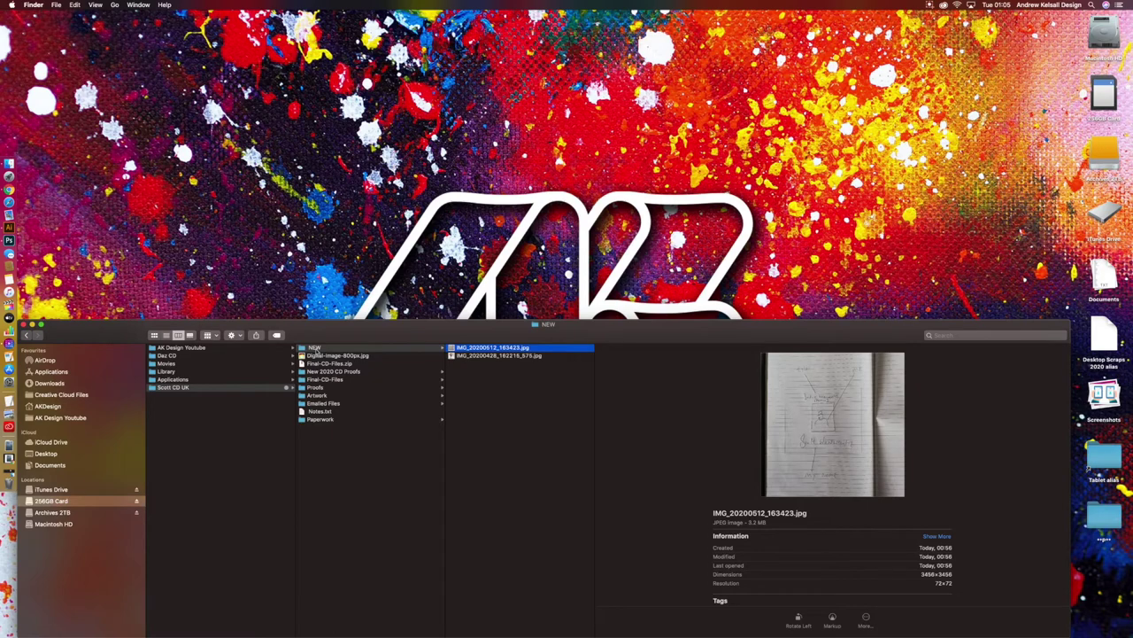
Step: Read the Notes.txt brief in Quick Look, then return to the NEW folder
left_click(334, 410)
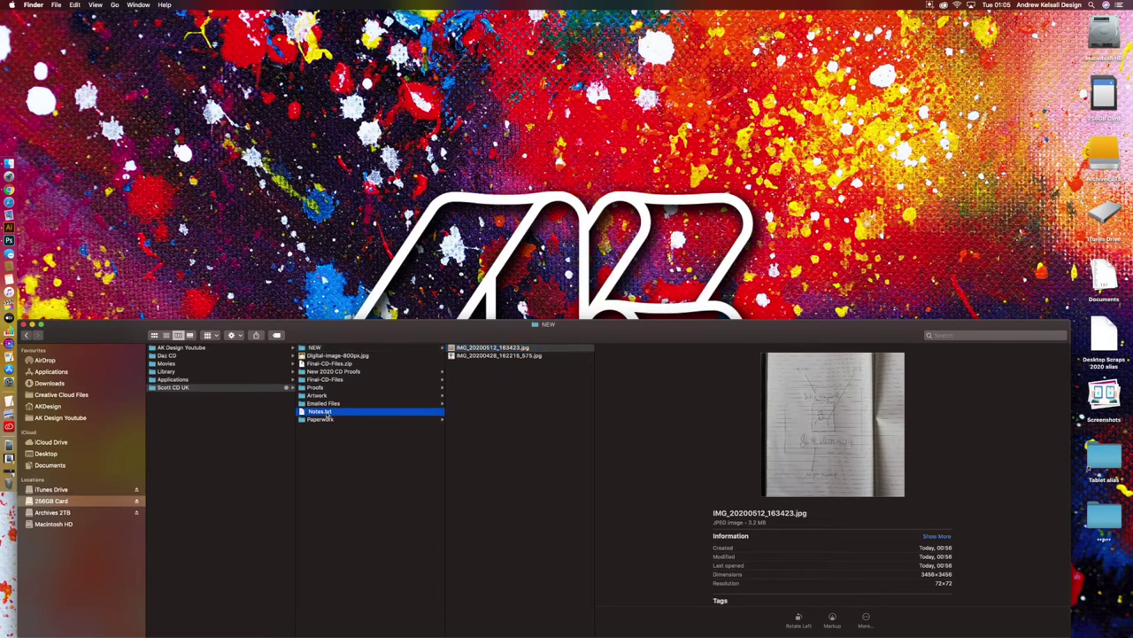
key("space")
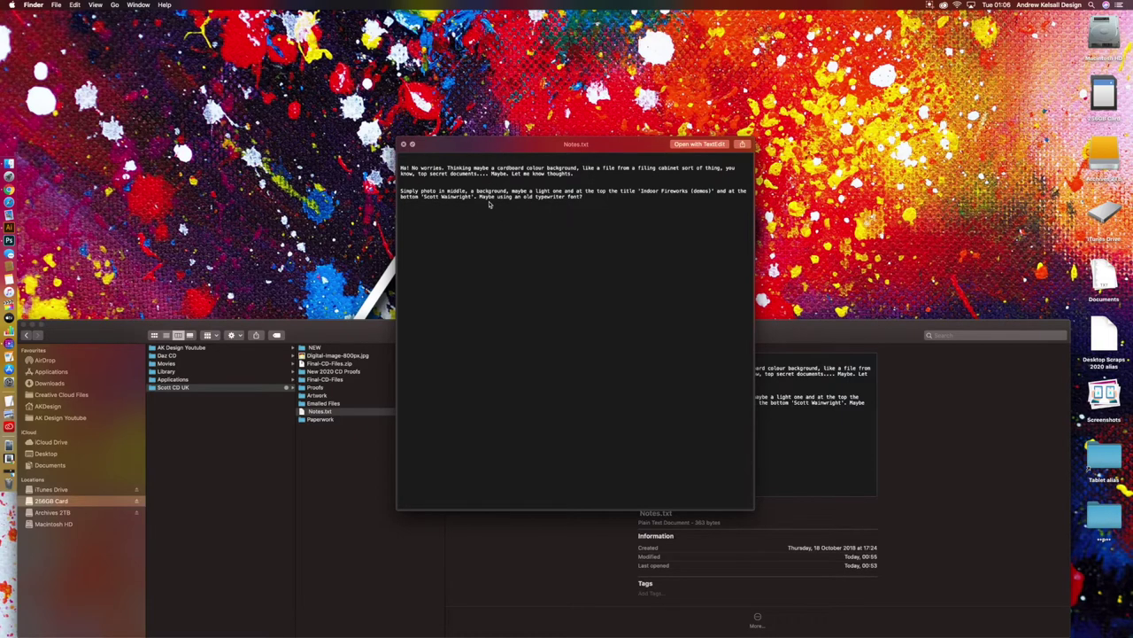
key("space")
left_click(373, 349)
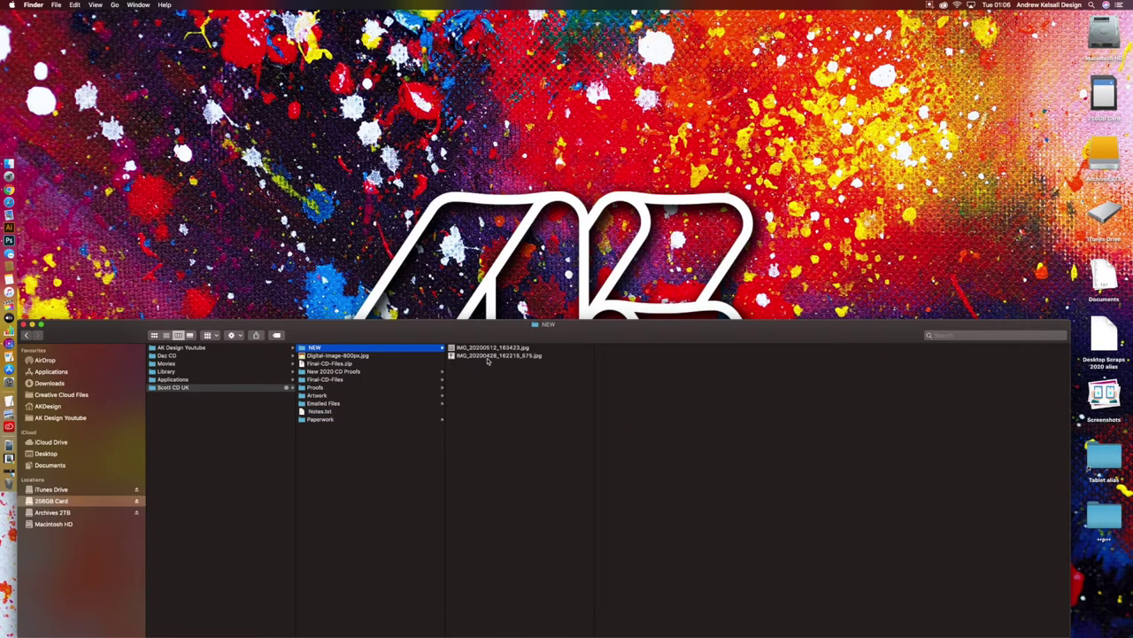
Step: Quick Look the portrait photo IMG_20200428_162215_575.jpg and the cover sketch image
left_click(482, 349)
left_click(485, 356)
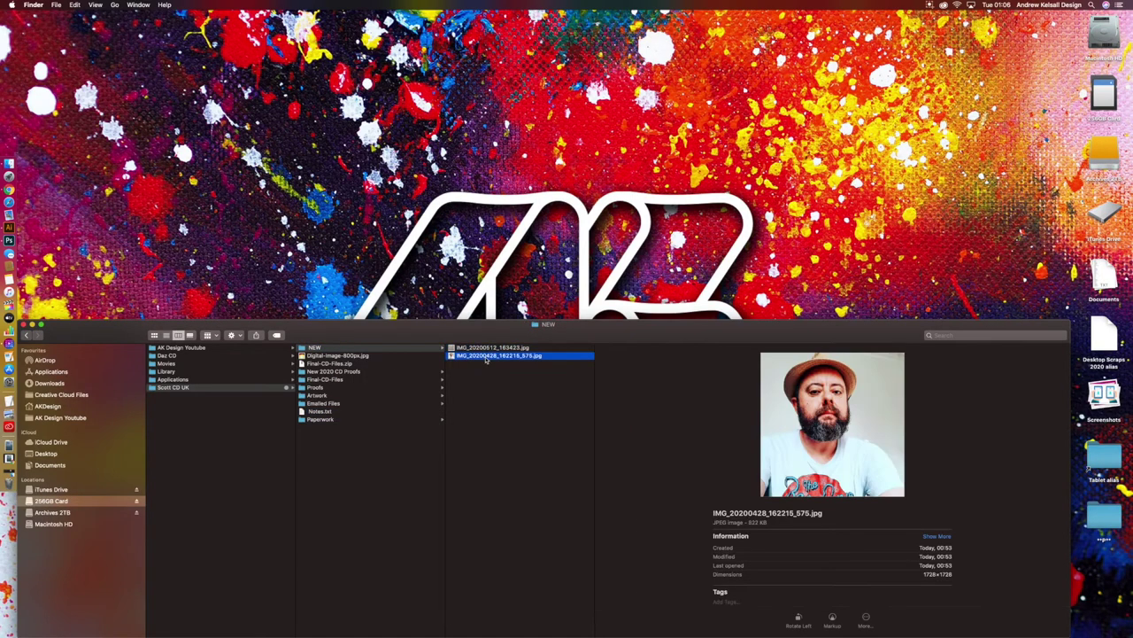
key("space")
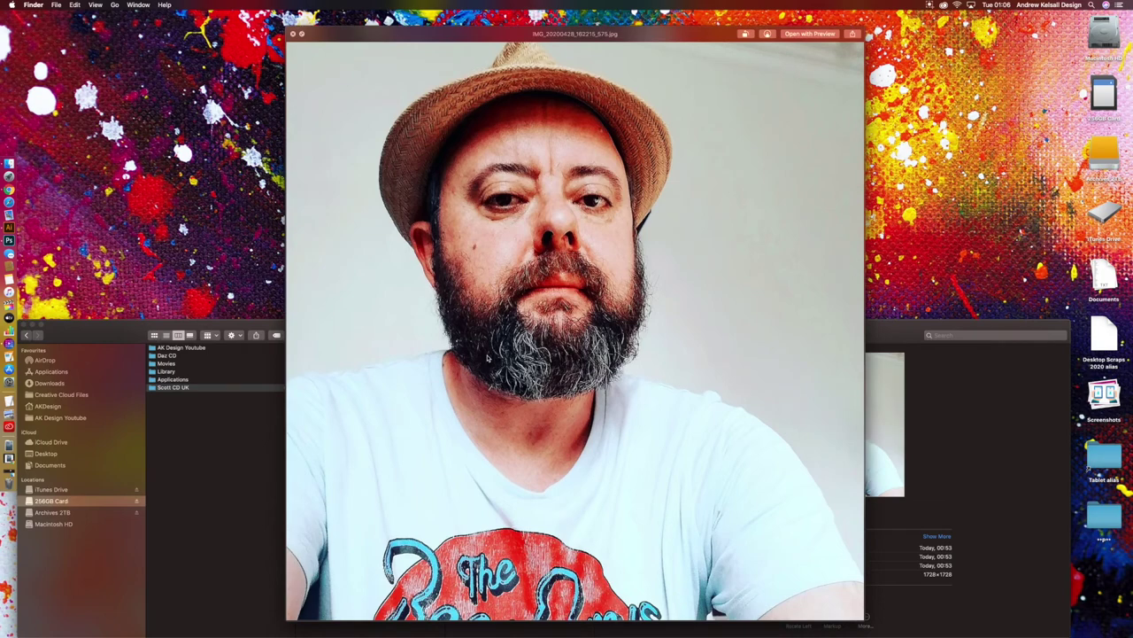
key("space")
left_click(487, 349)
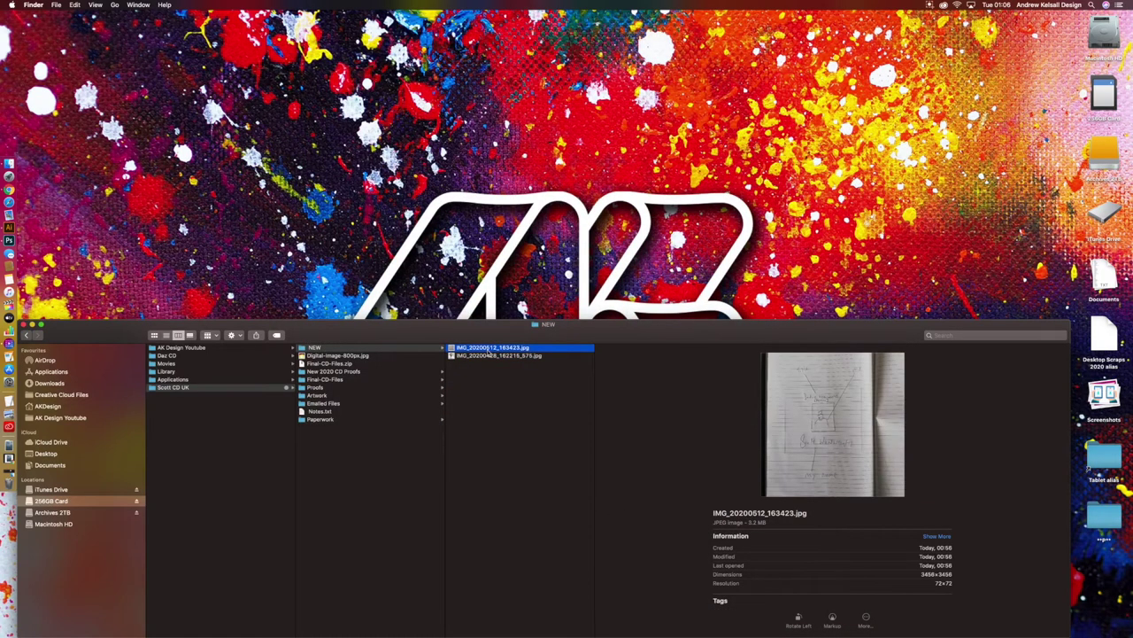
key("space")
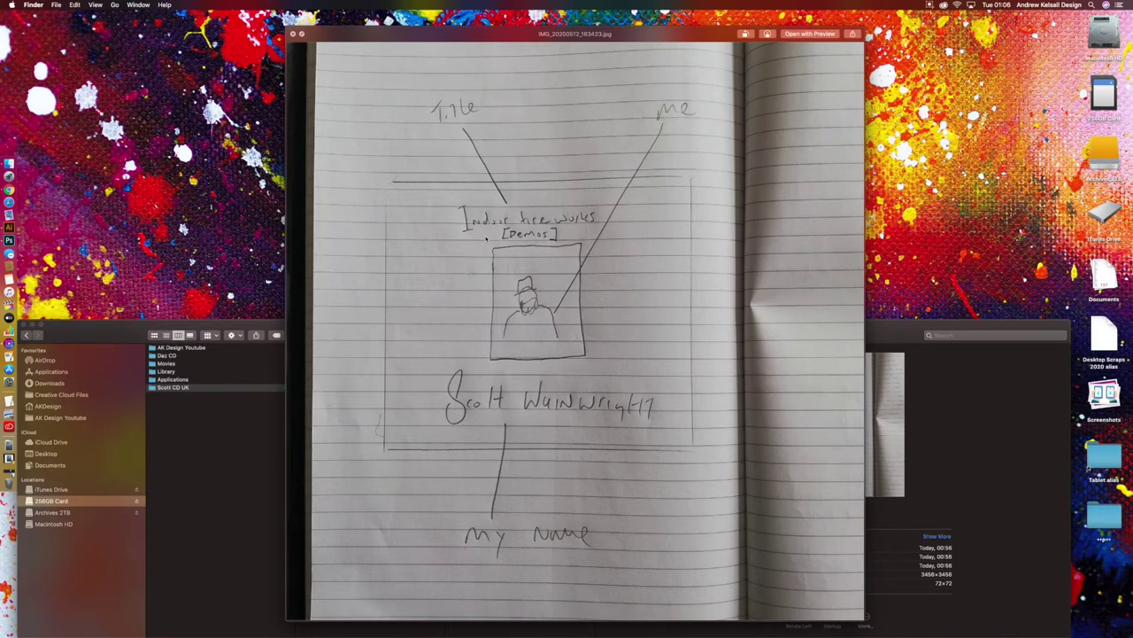
key("space")
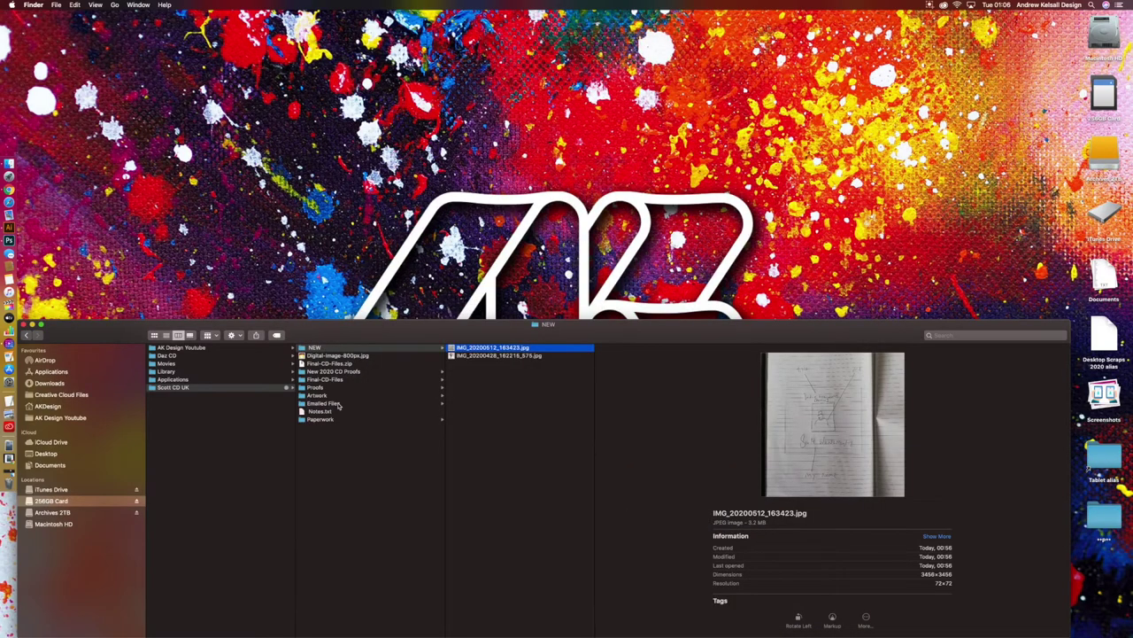
Step: Reread Notes.txt in Quick Look, then switch to Chrome showing Pexels
left_click(340, 410)
key("space")
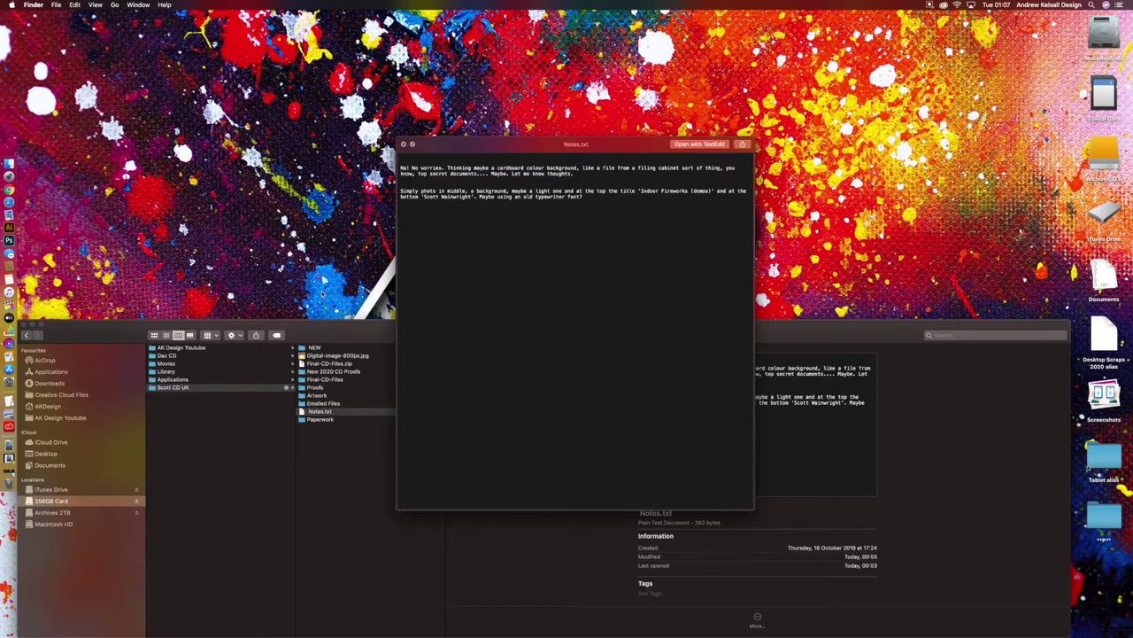
key("space")
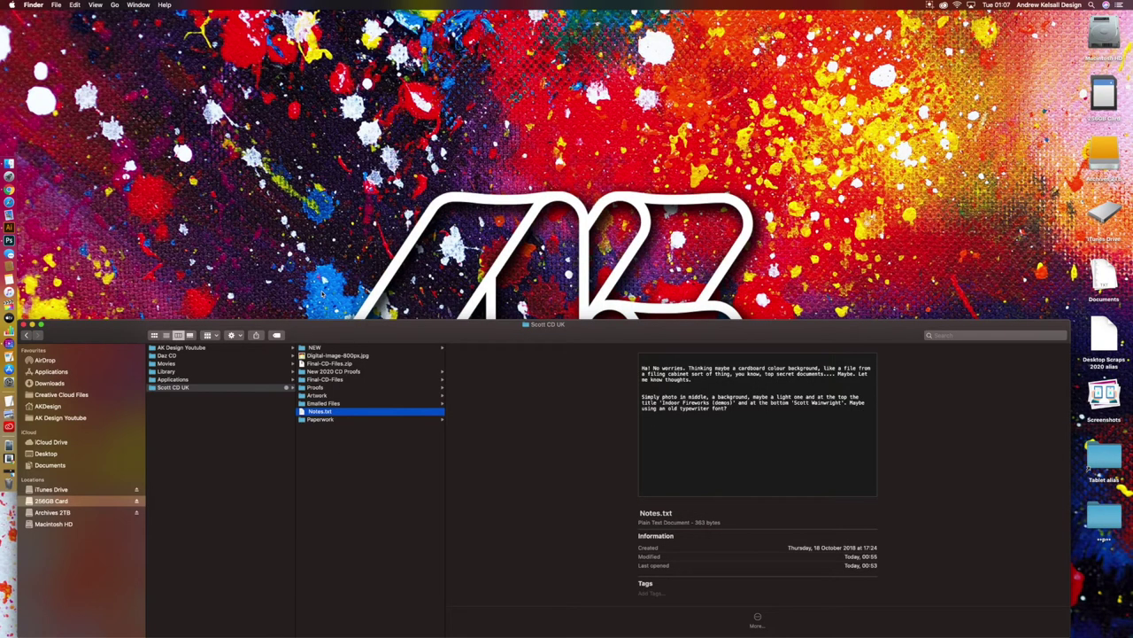
left_click(18, 187)
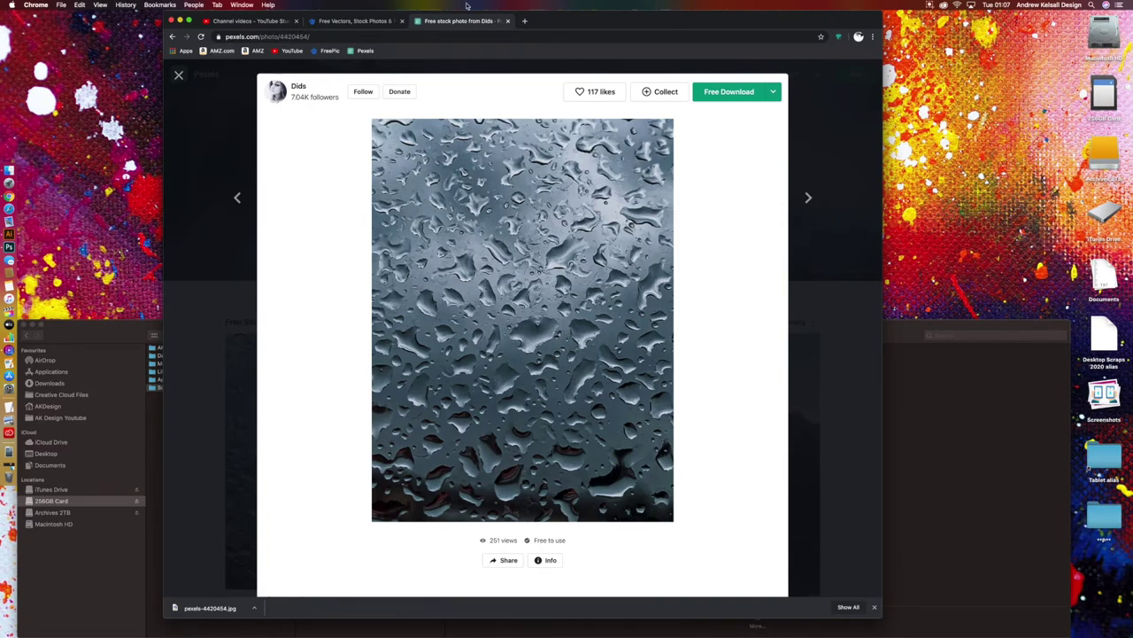
Step: Close the raindrop photo view to return to the Pexels Free Stock Photos home page
left_click(363, 21)
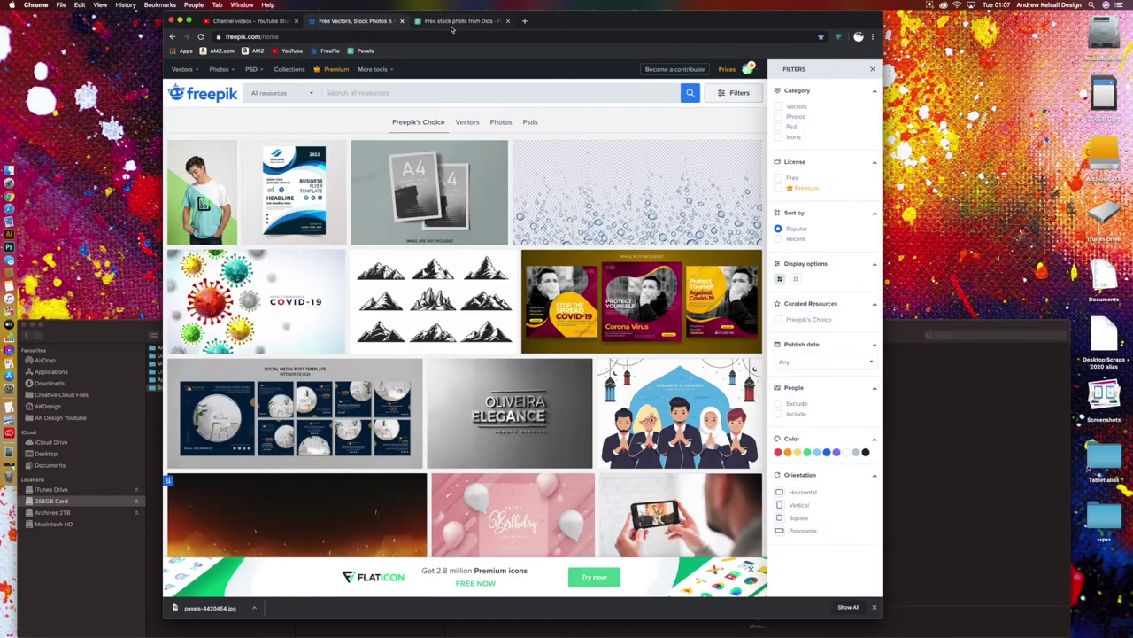
left_click(451, 22)
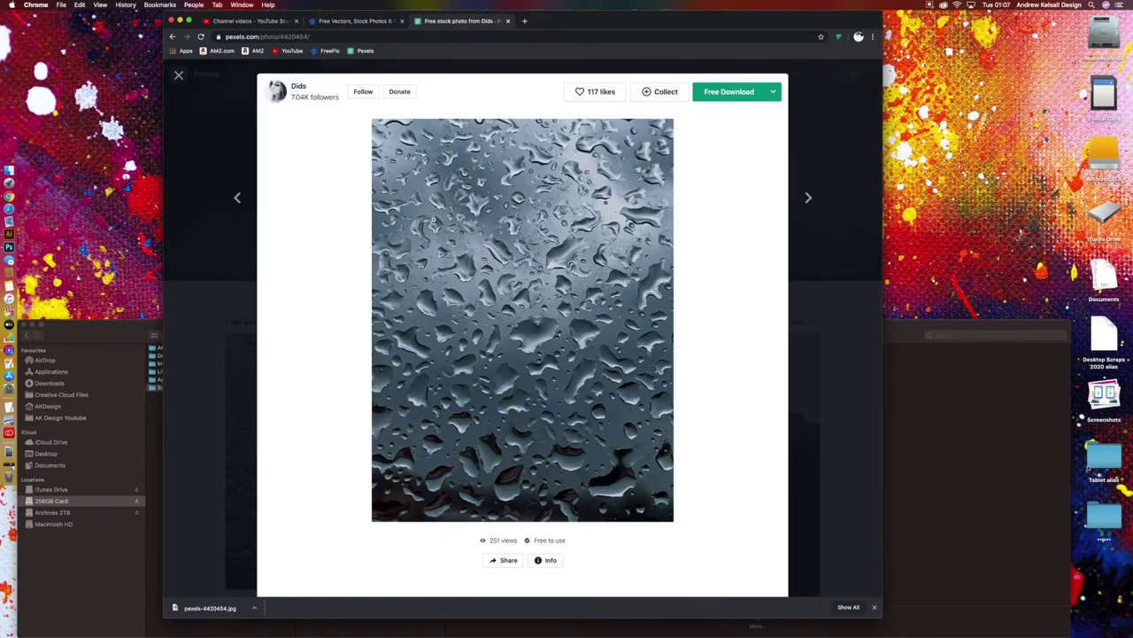
left_click(179, 77)
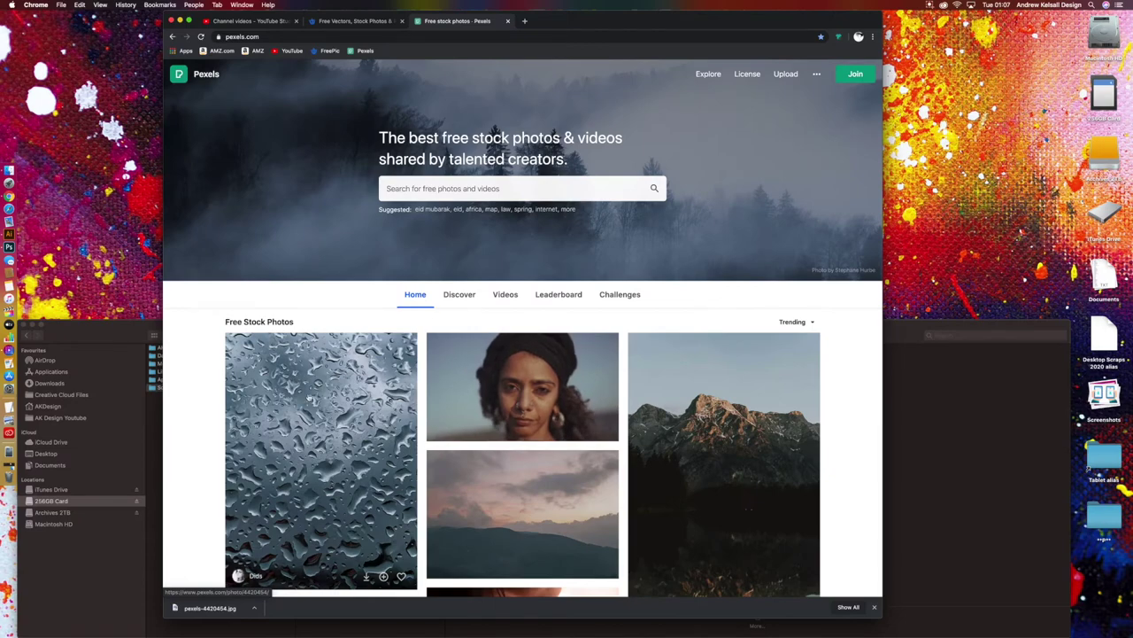
left_click(308, 393)
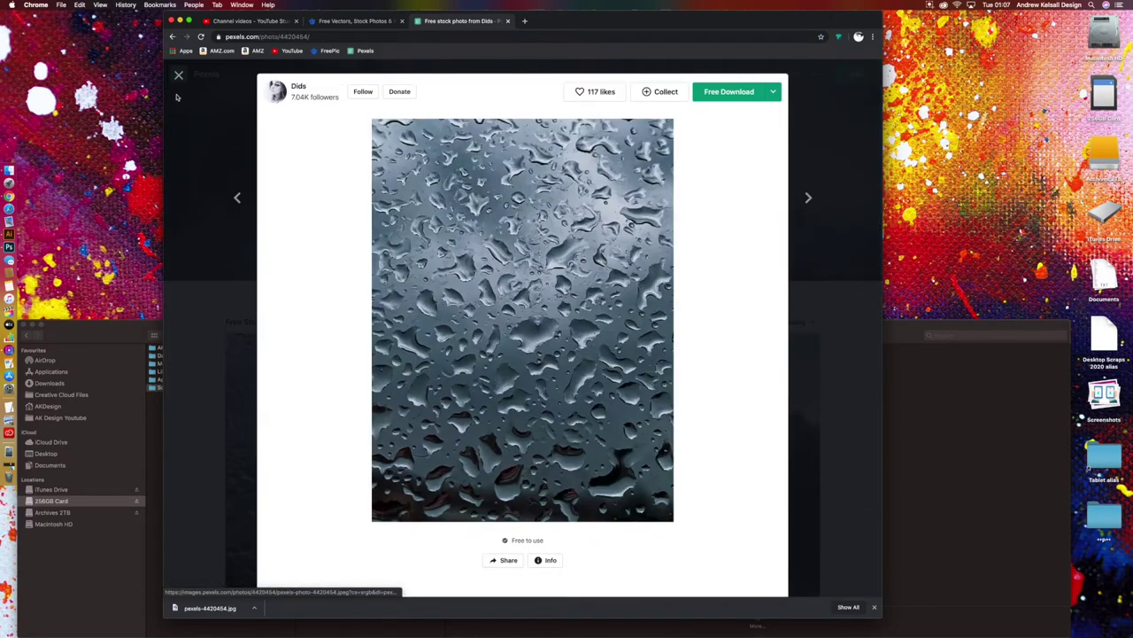
left_click(178, 76)
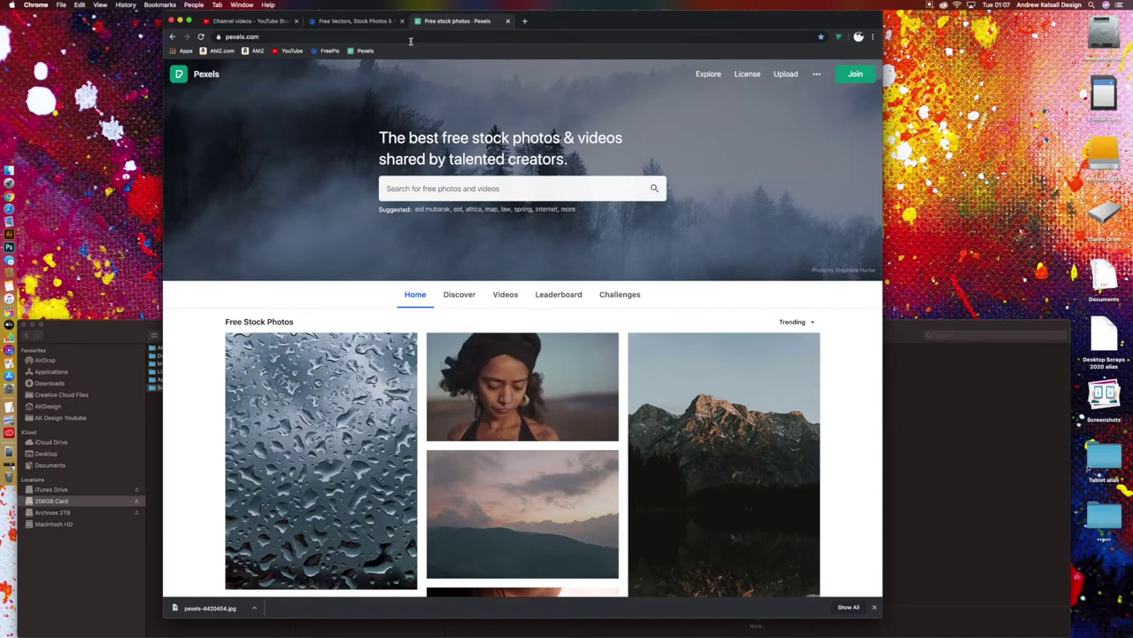
Step: Search Pexels for 'top secret file' and scroll through the results
left_click(479, 190)
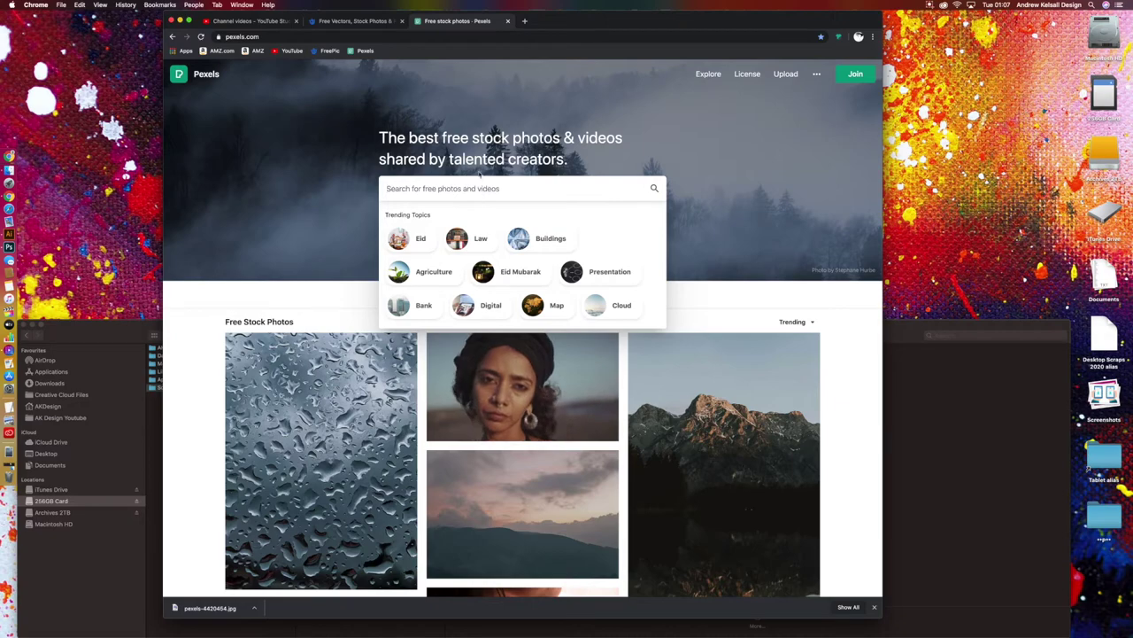
type("top")
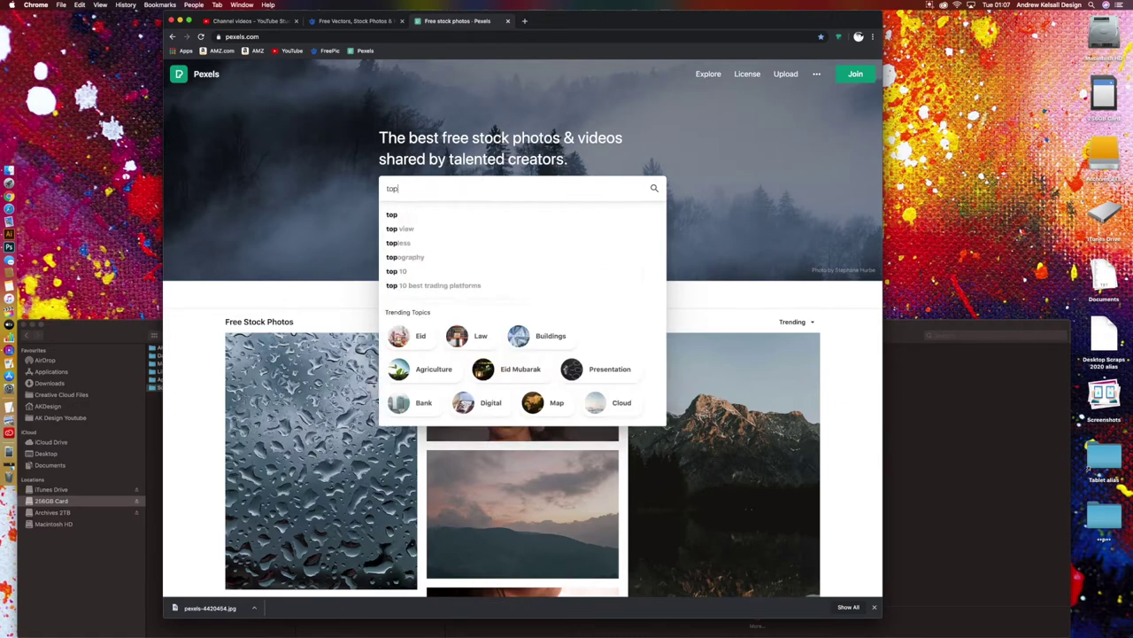
type(" secret ")
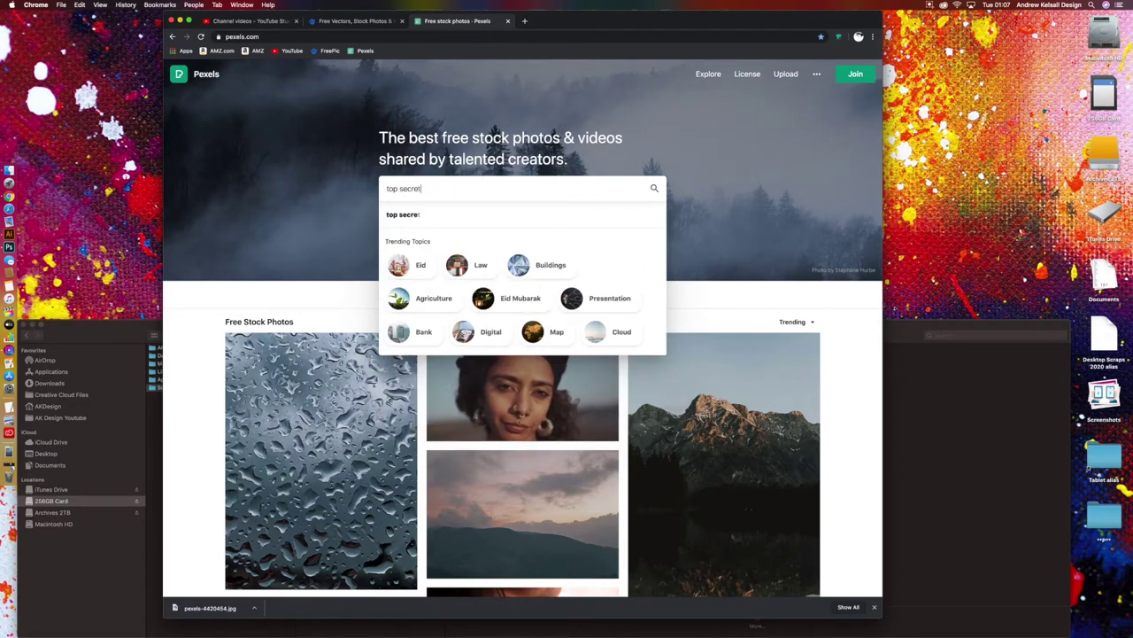
type("file")
key("Return")
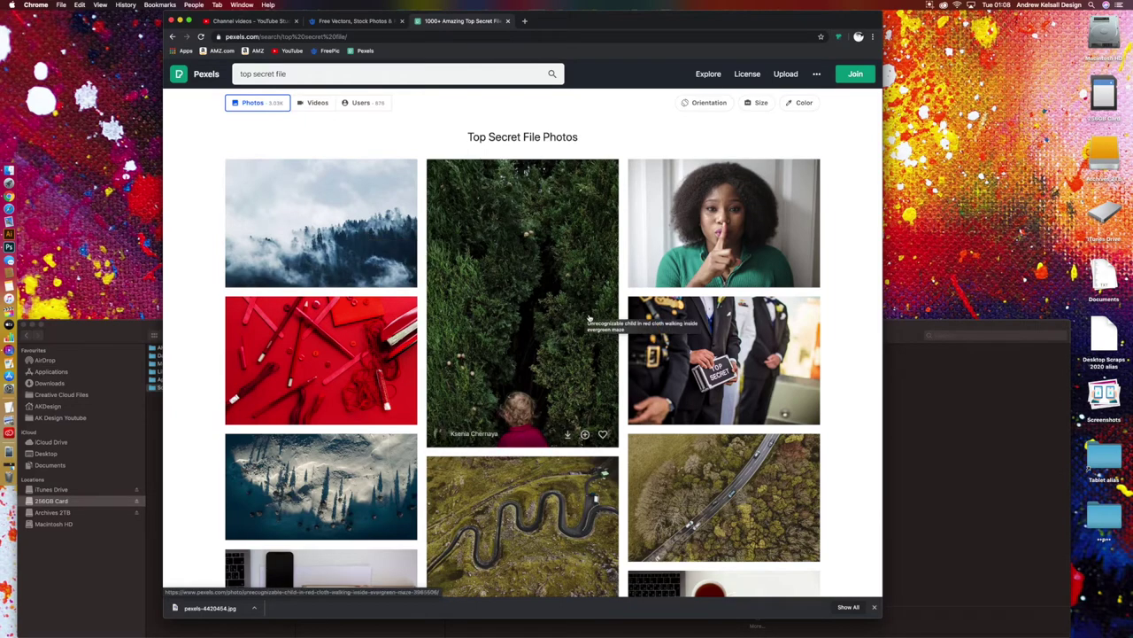
scroll(589, 317, "down", 1)
scroll(588, 317, "up", 1)
scroll(589, 317, "down", 5)
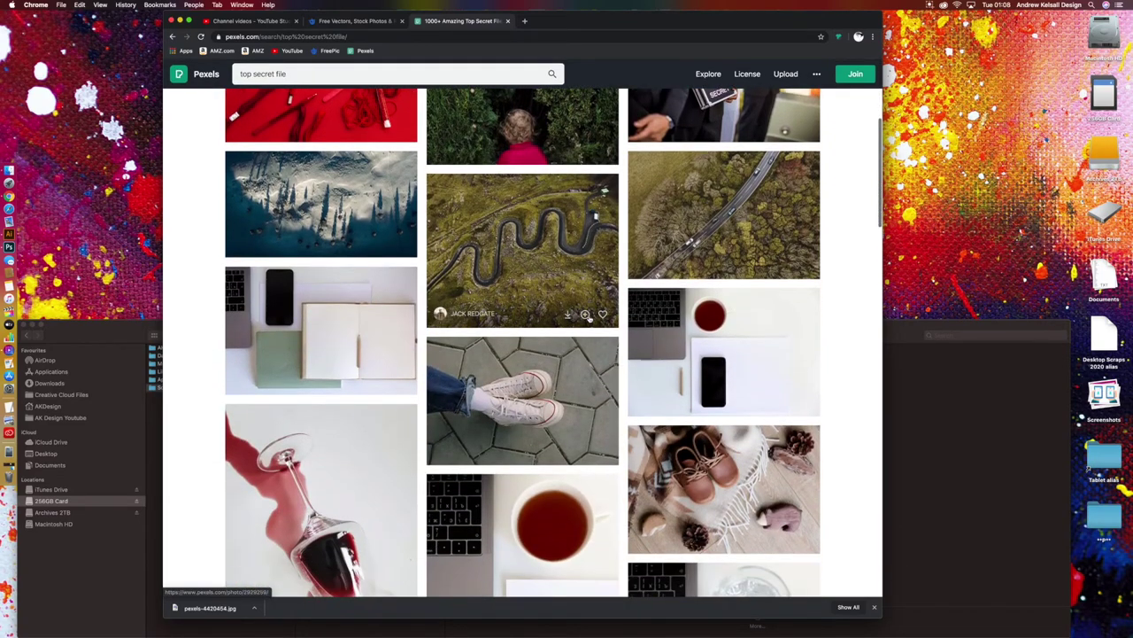
scroll(589, 317, "down", 5)
scroll(589, 317, "down", 5)
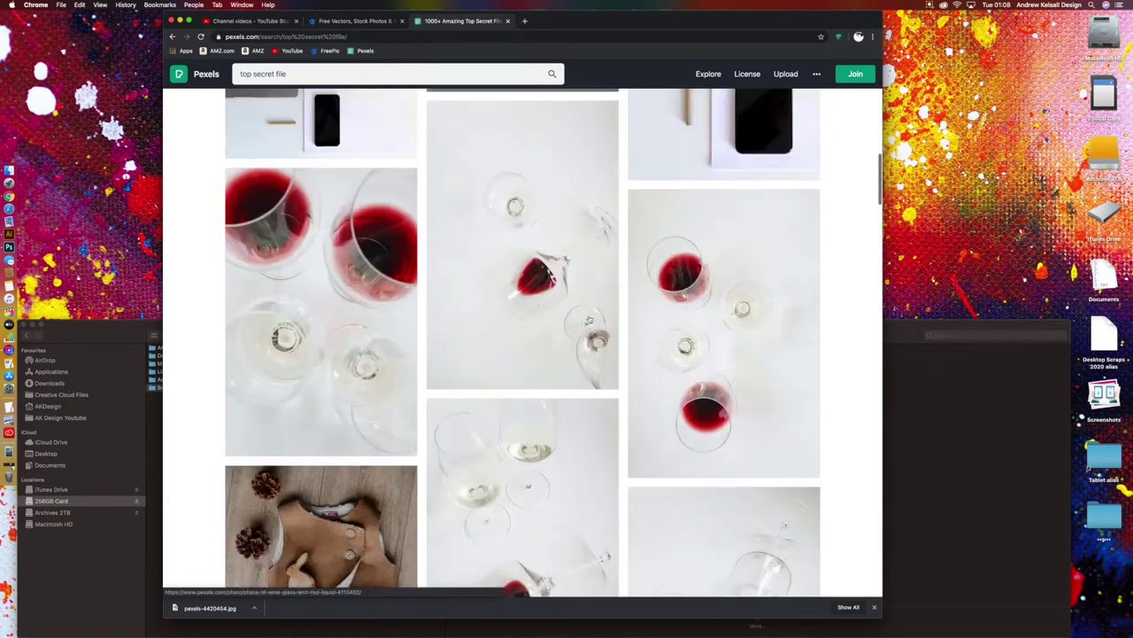
scroll(589, 317, "down", 4)
scroll(589, 317, "down", 10)
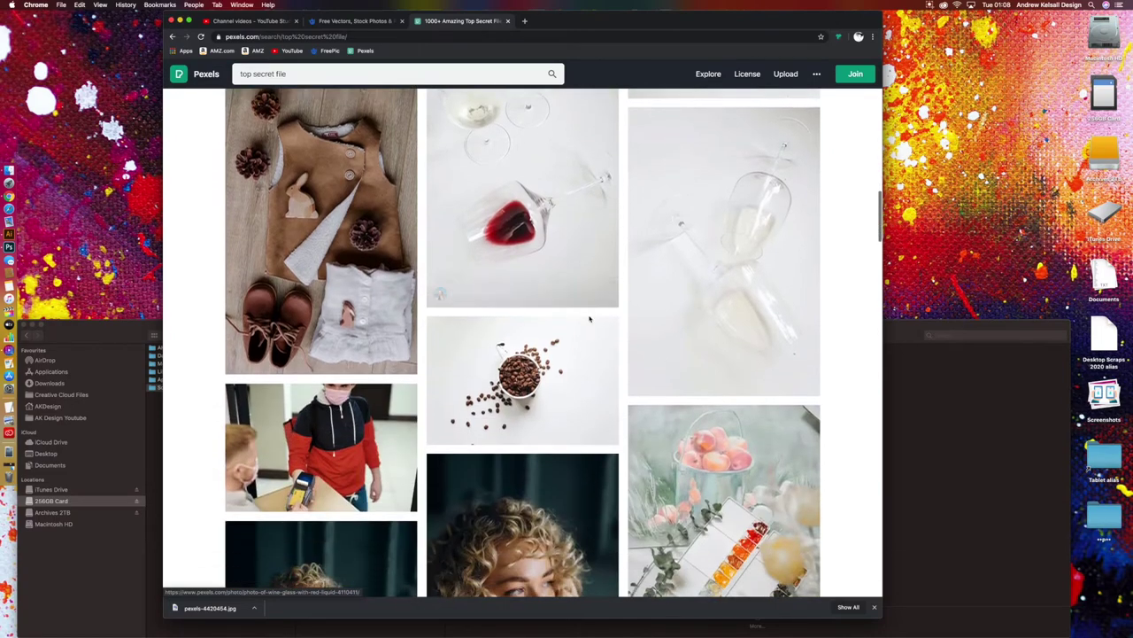
scroll(589, 317, "down", 10)
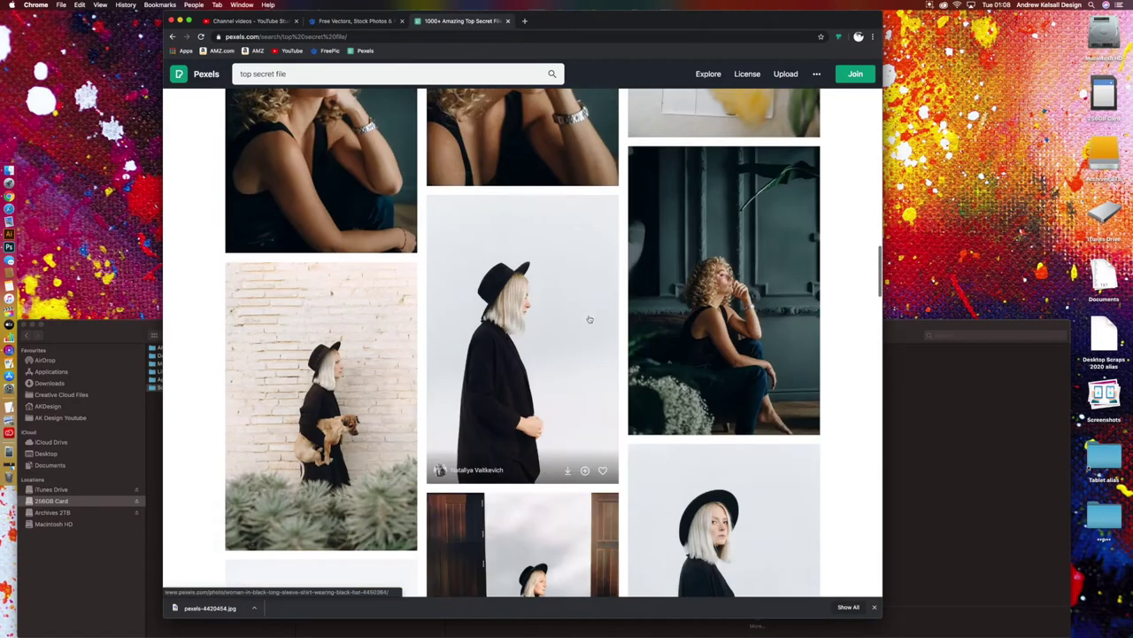
scroll(589, 317, "down", 10)
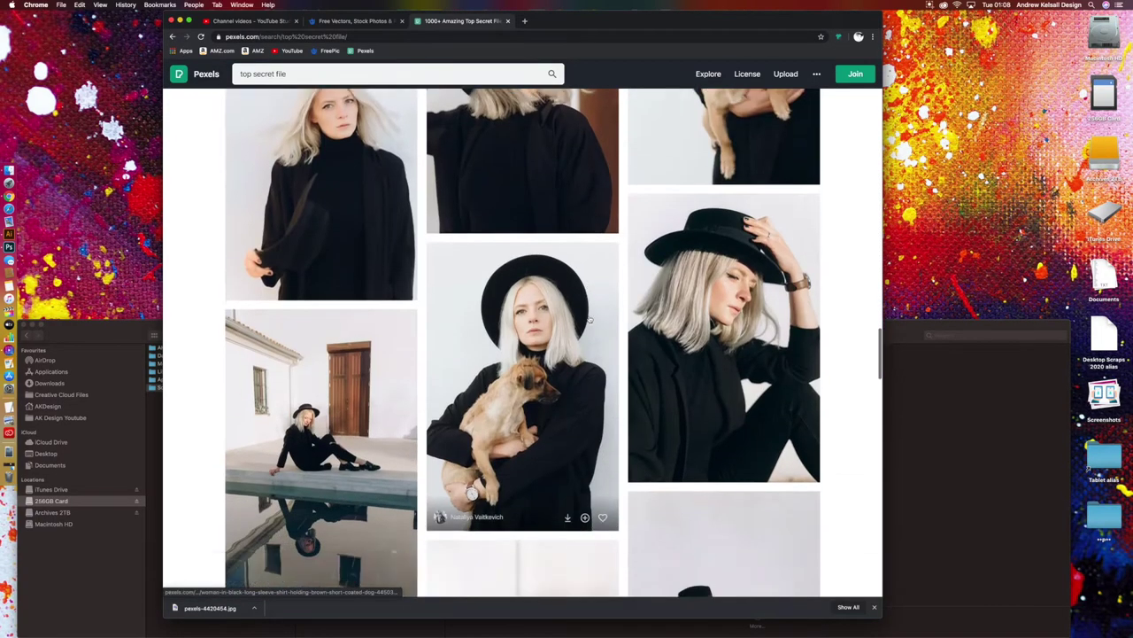
key("Home")
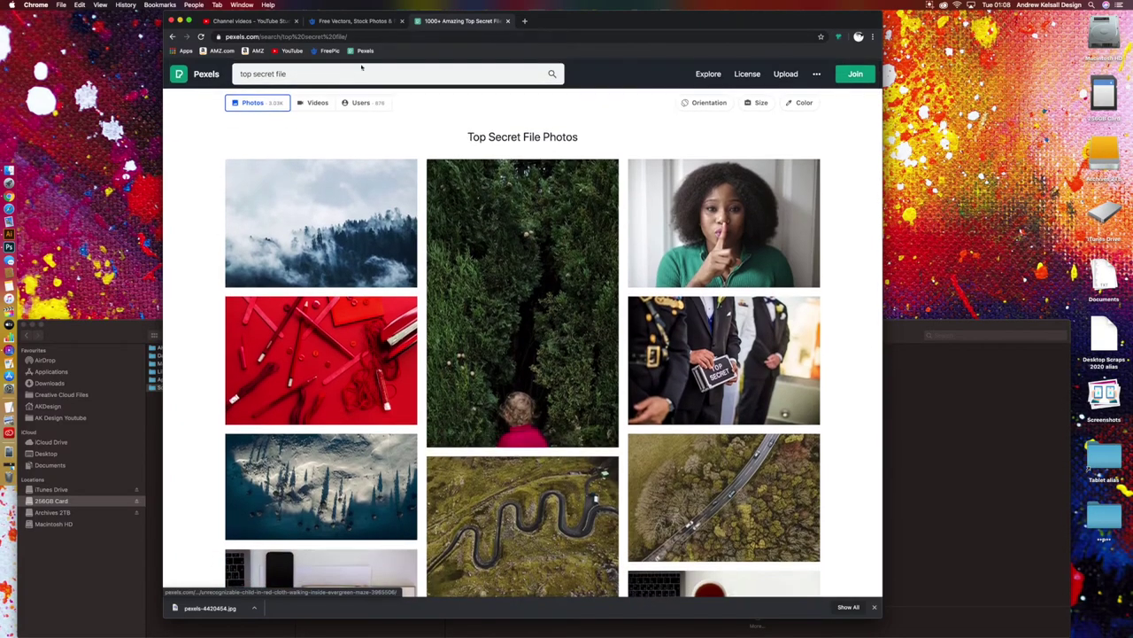
Step: Trim the query to 'top secret' and browse those results
left_click(355, 77)
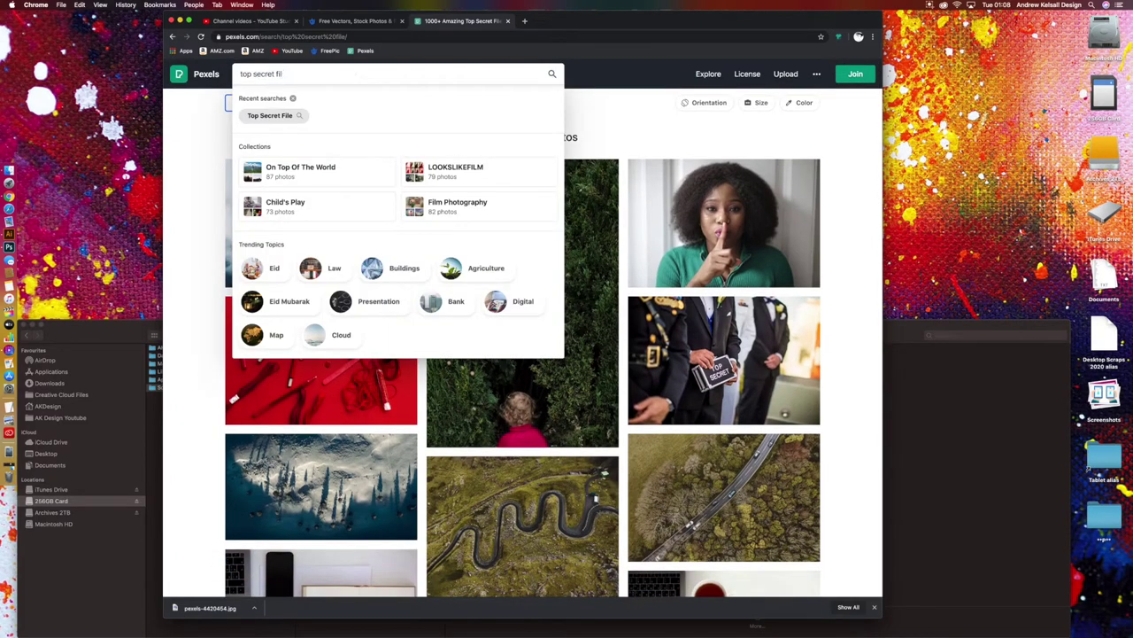
key("BackSpace")
key("BackSpace")
key("BackSpace")
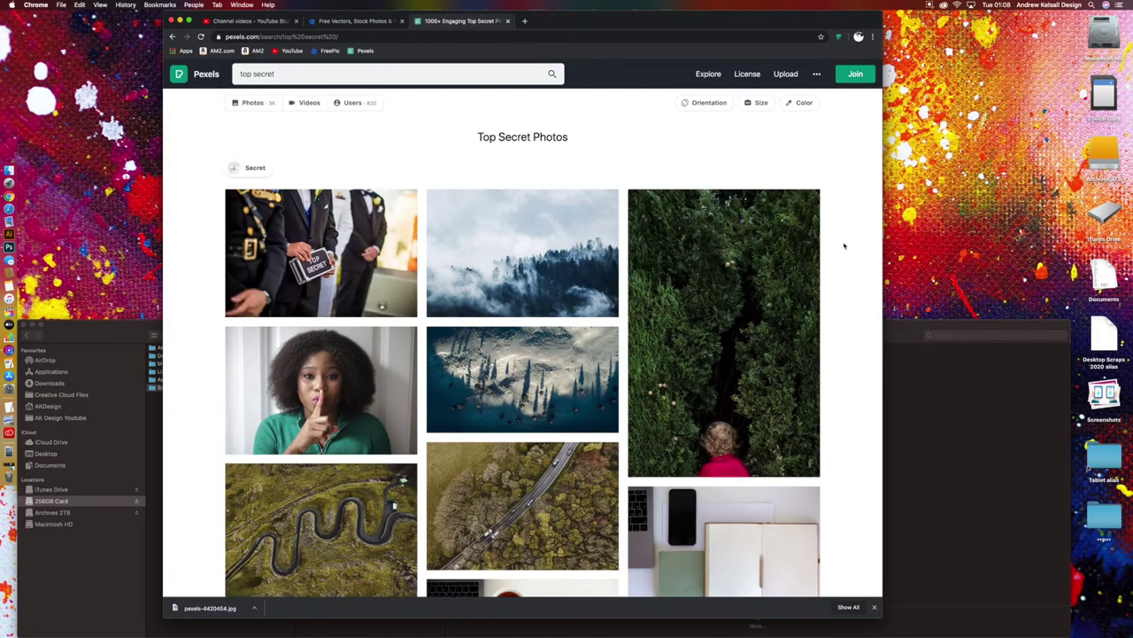
scroll(844, 246, "down", 10)
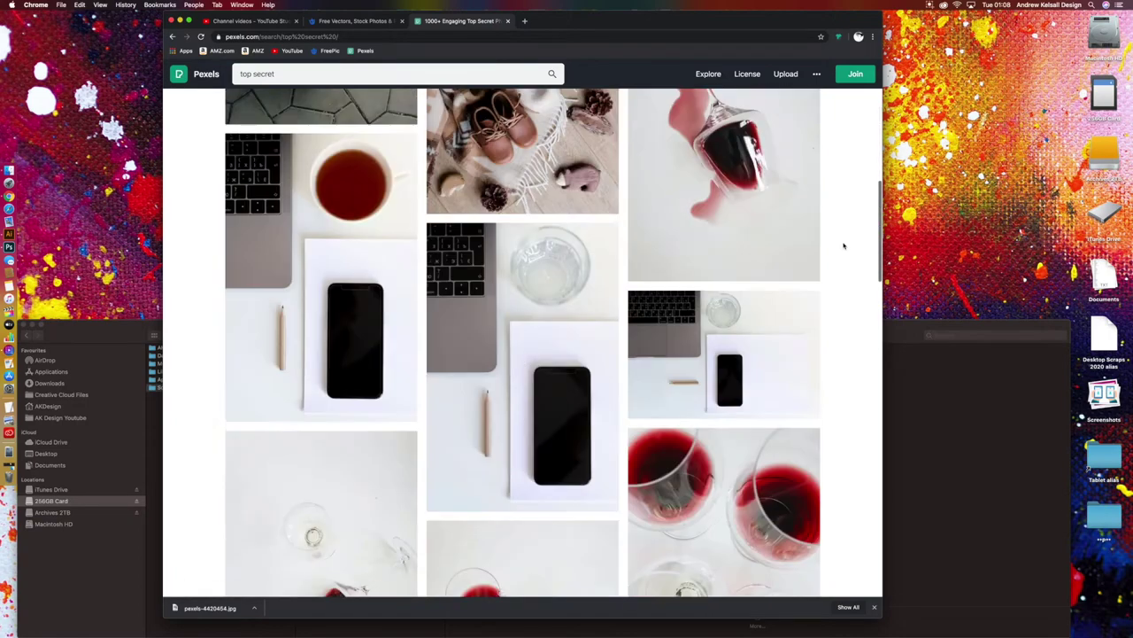
scroll(846, 241, "down", 5)
scroll(847, 235, "up", 20)
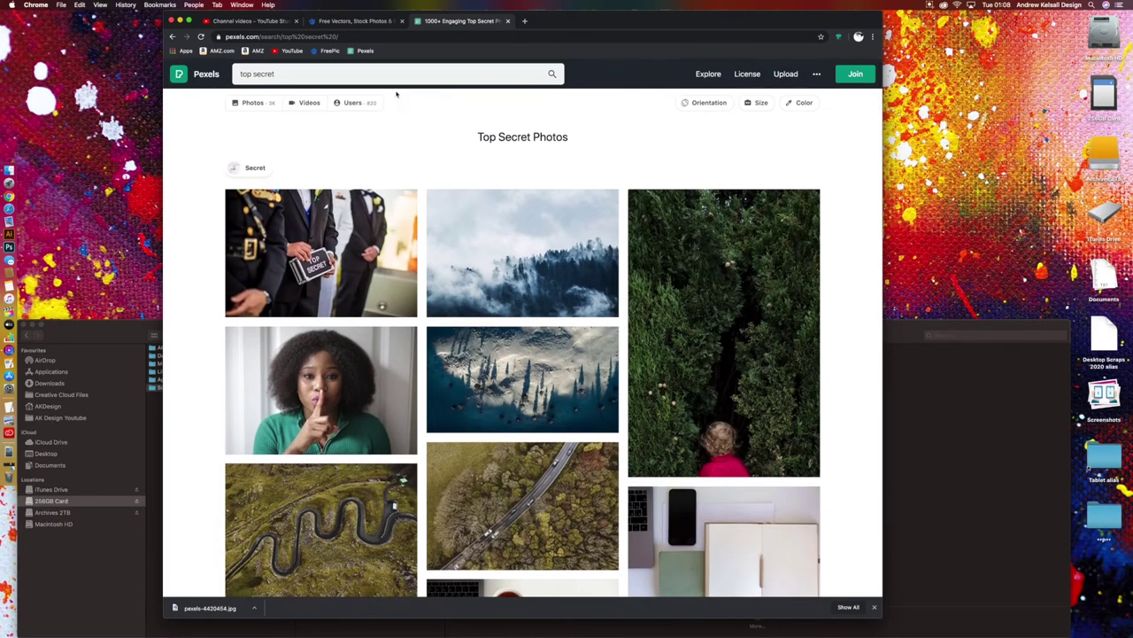
left_click(395, 73)
Step: Search Pexels for 'file' and scroll down through the results
type("file")
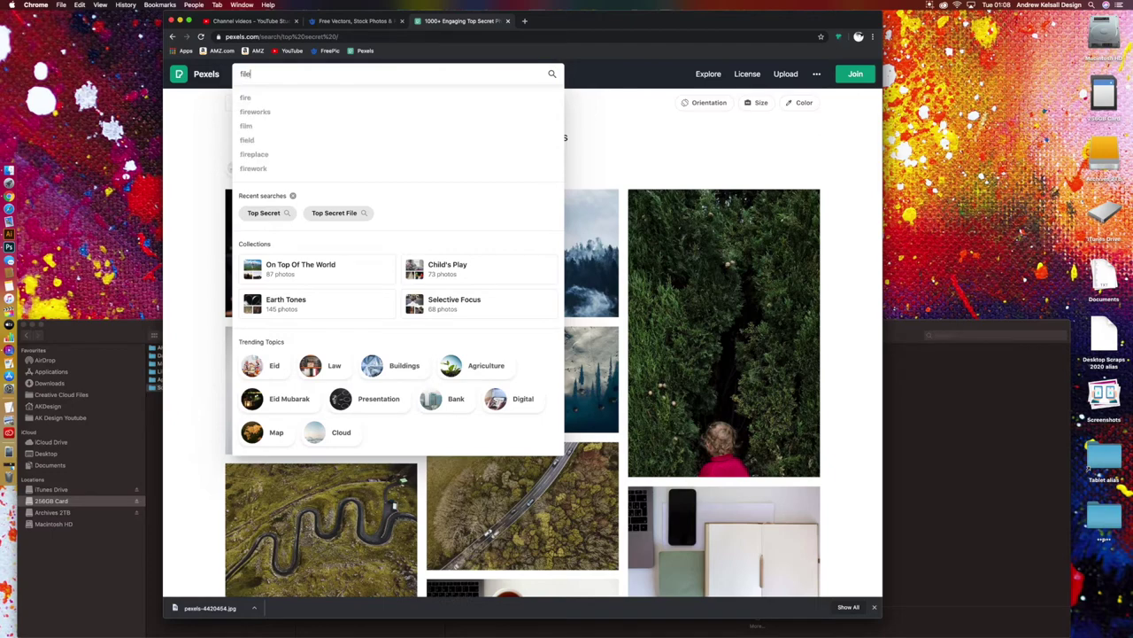
key("Return")
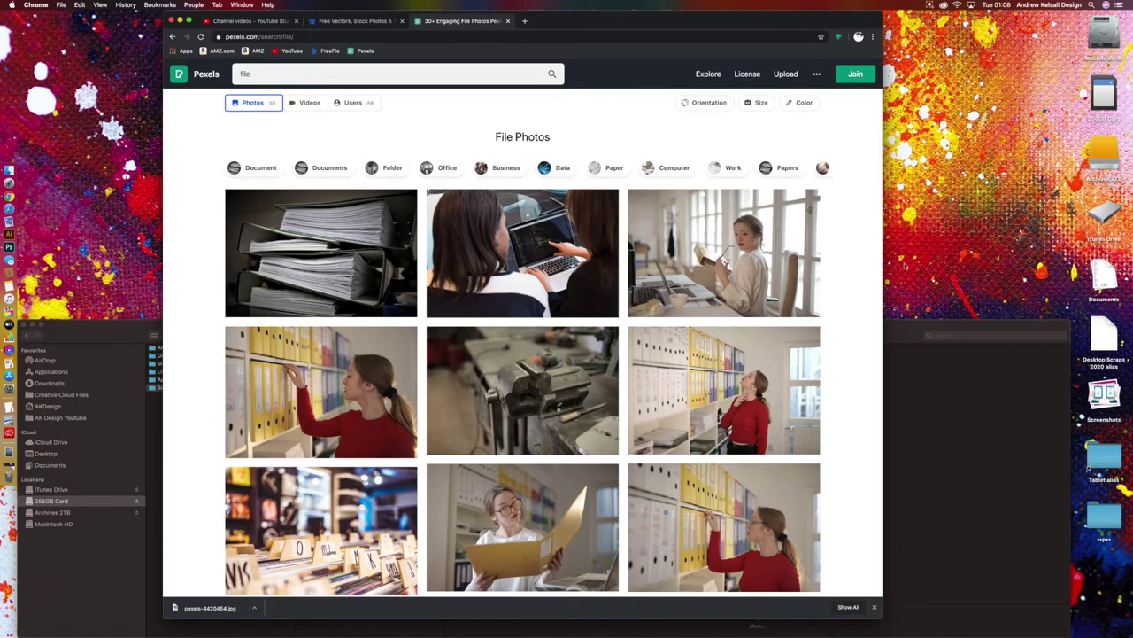
scroll(857, 269, "down", 2)
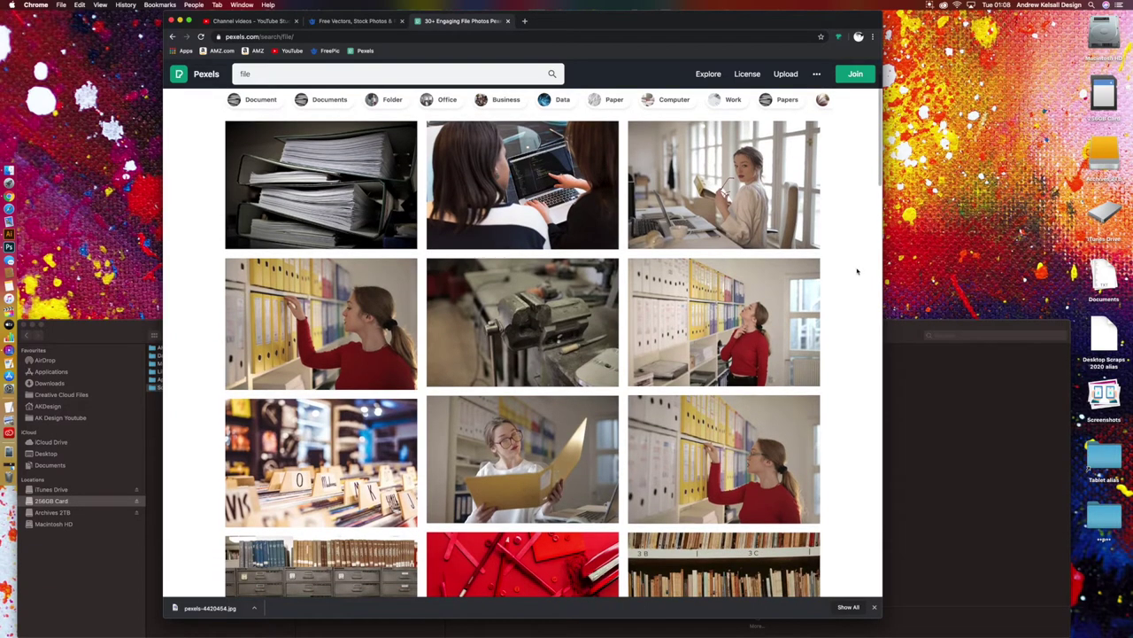
scroll(857, 271, "down", 4)
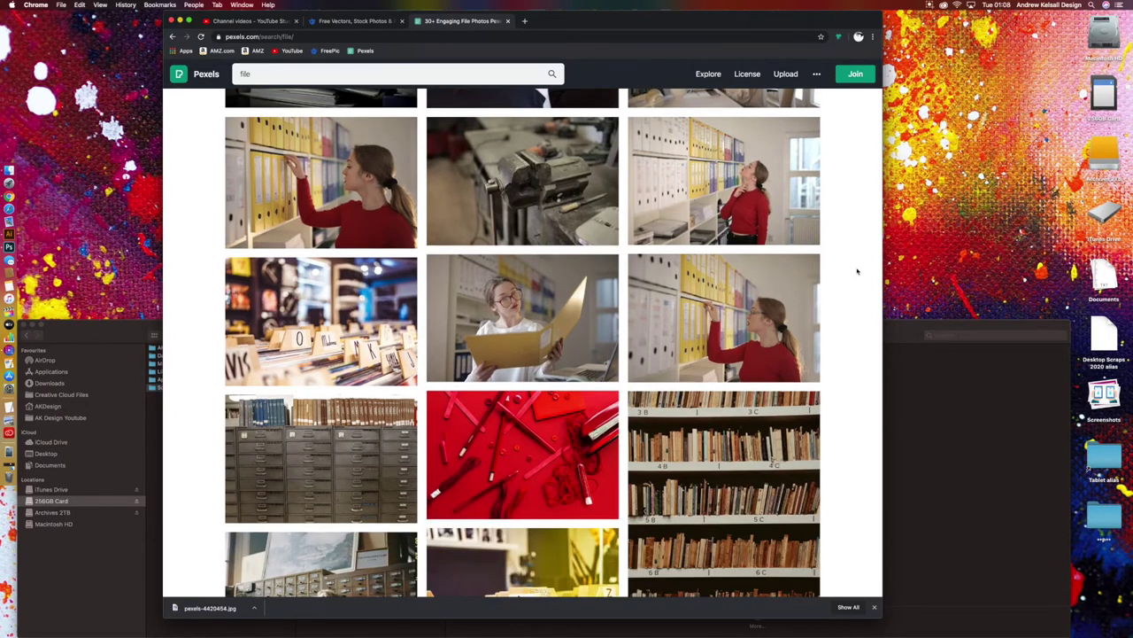
scroll(857, 271, "down", 6)
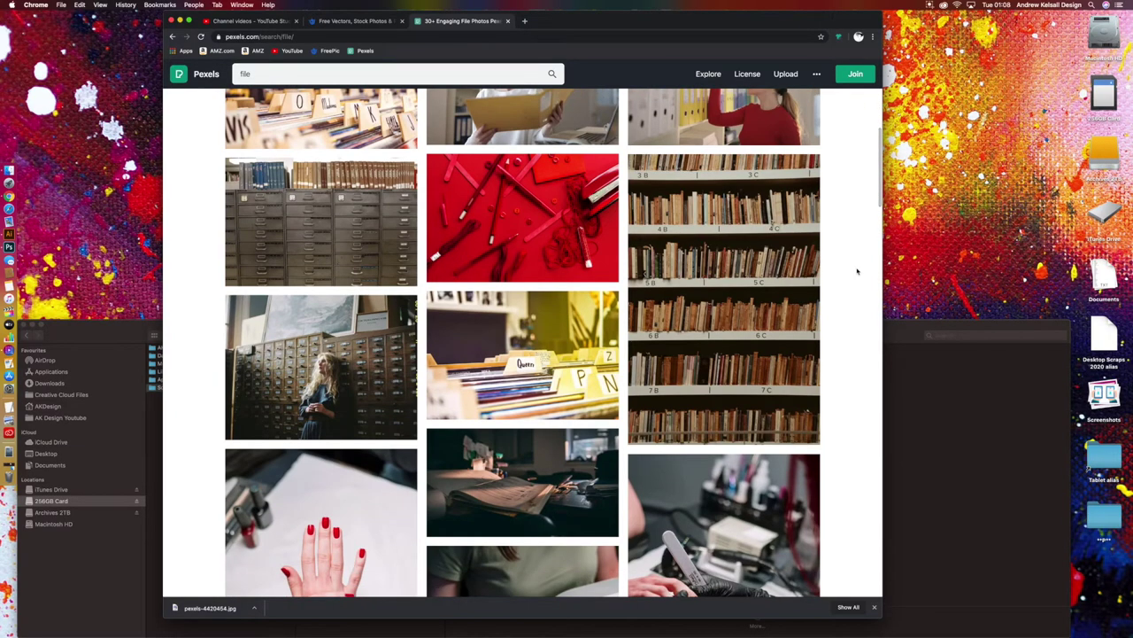
scroll(857, 271, "down", 7)
scroll(858, 271, "down", 20)
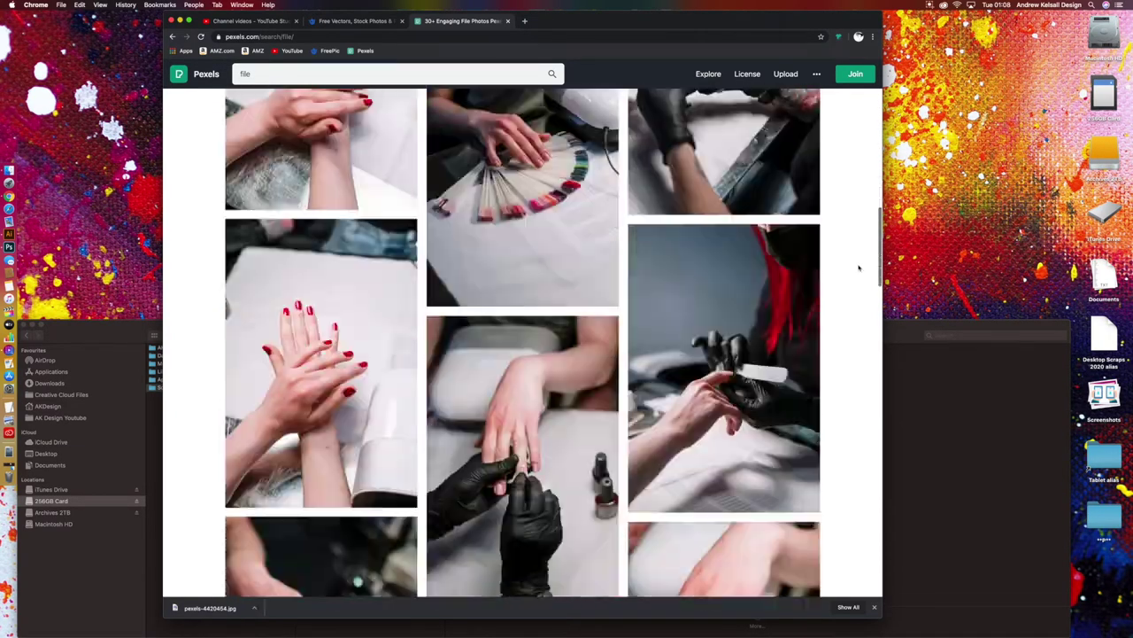
scroll(858, 267, "down", 20)
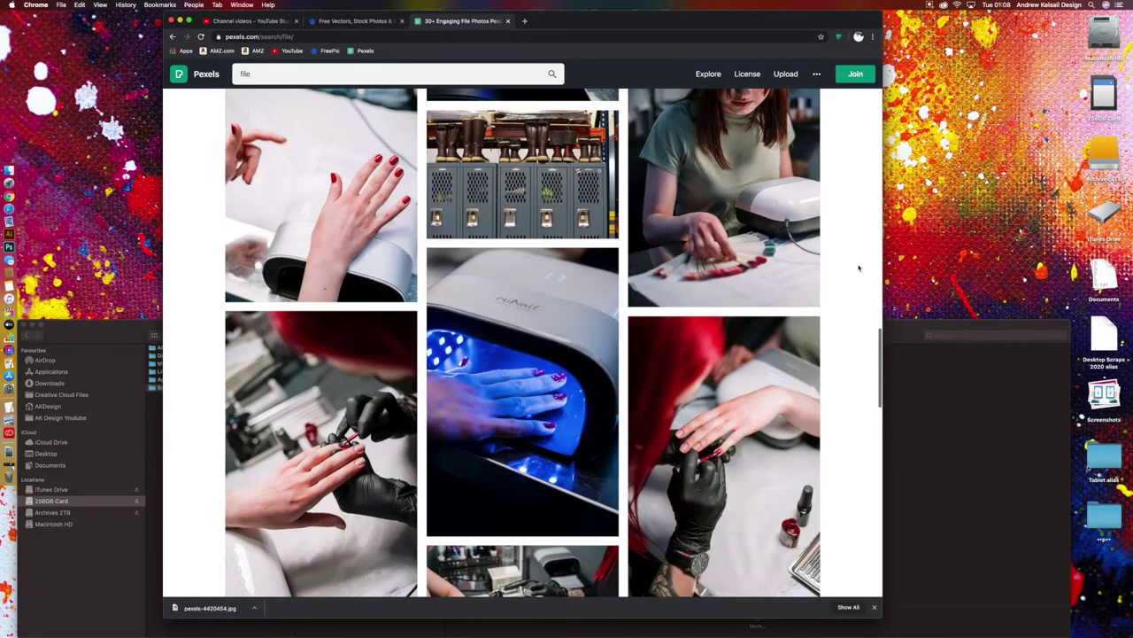
scroll(858, 268, "down", 15)
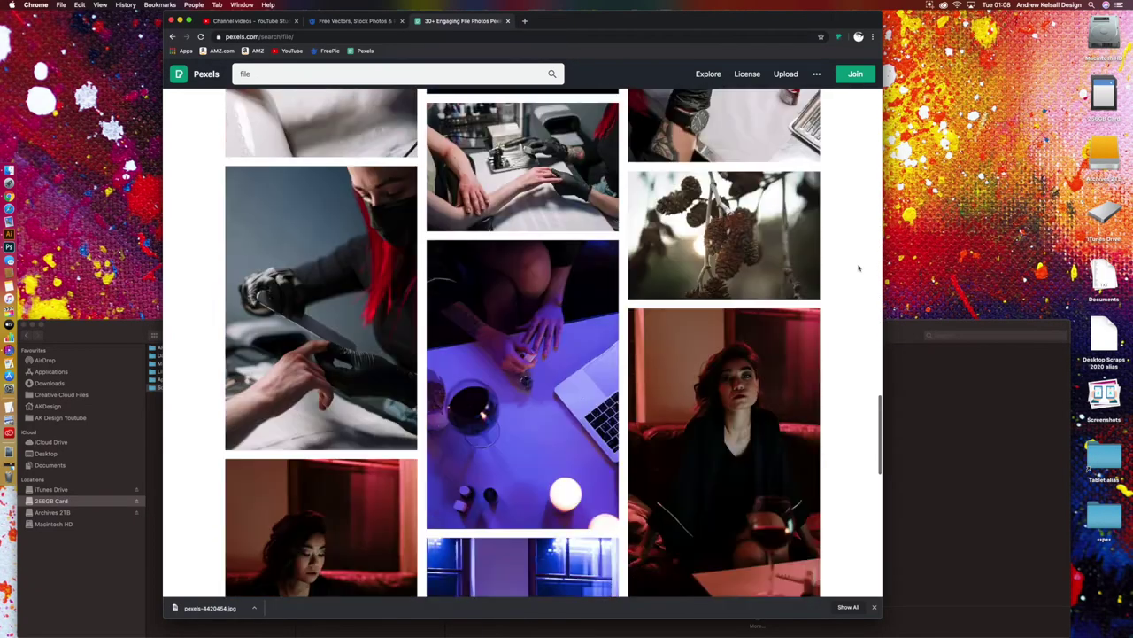
scroll(858, 268, "down", 4)
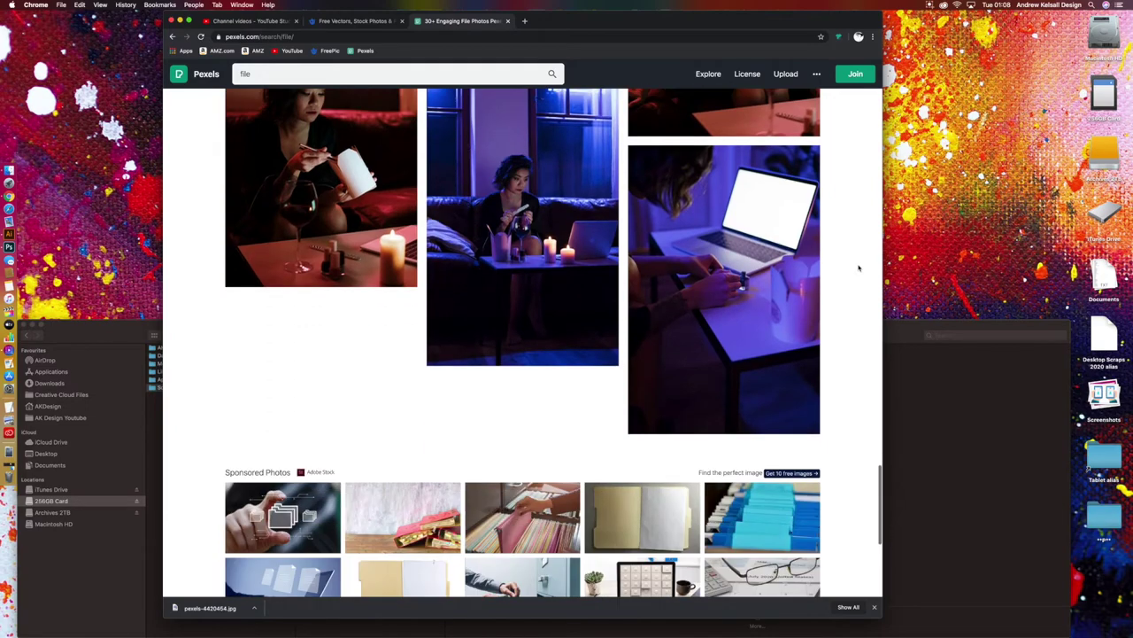
scroll(858, 268, "up", 10)
scroll(858, 268, "down", 10)
scroll(858, 268, "down", 5)
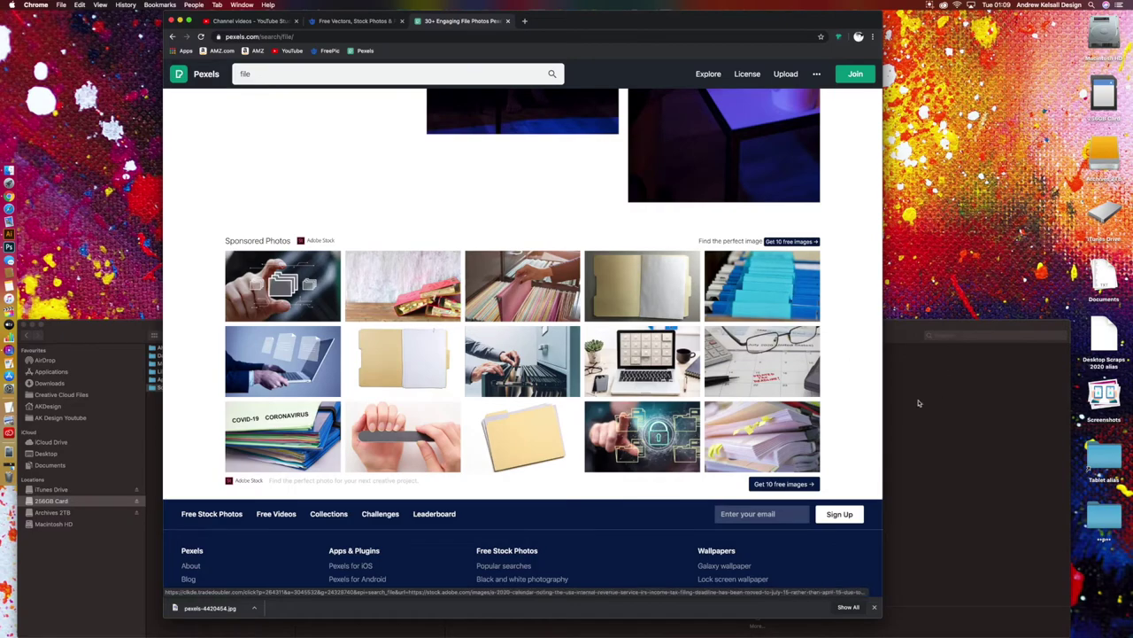
Step: Scroll back through the file results, then switch to the Freepik tab
scroll(857, 373, "up", 10)
scroll(857, 373, "up", 10)
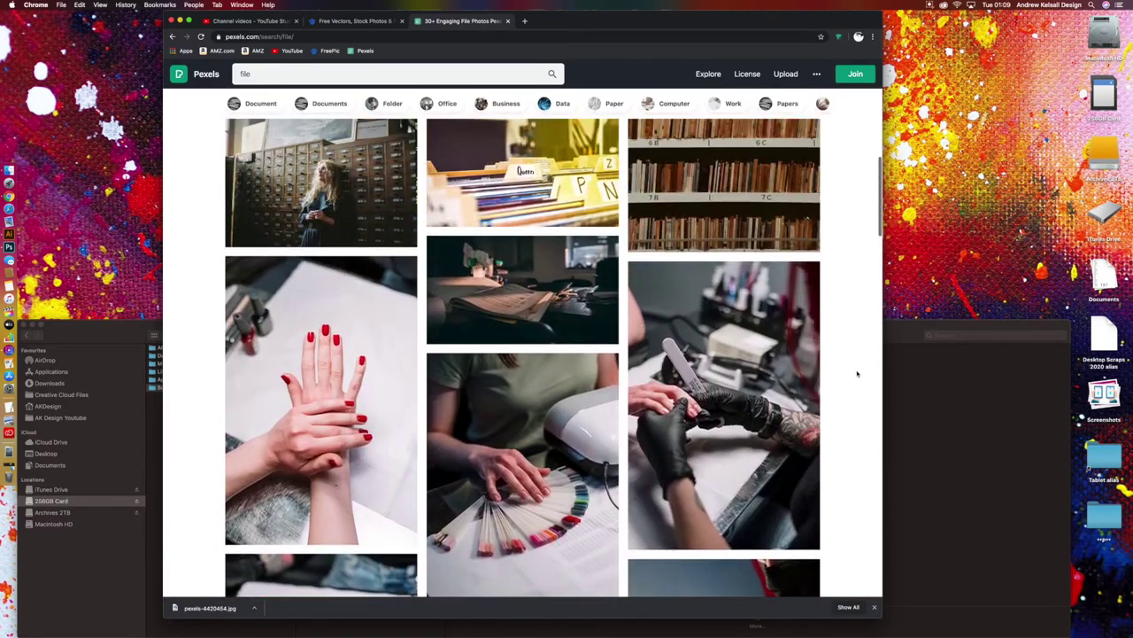
scroll(858, 381, "down", 10)
scroll(858, 386, "down", 10)
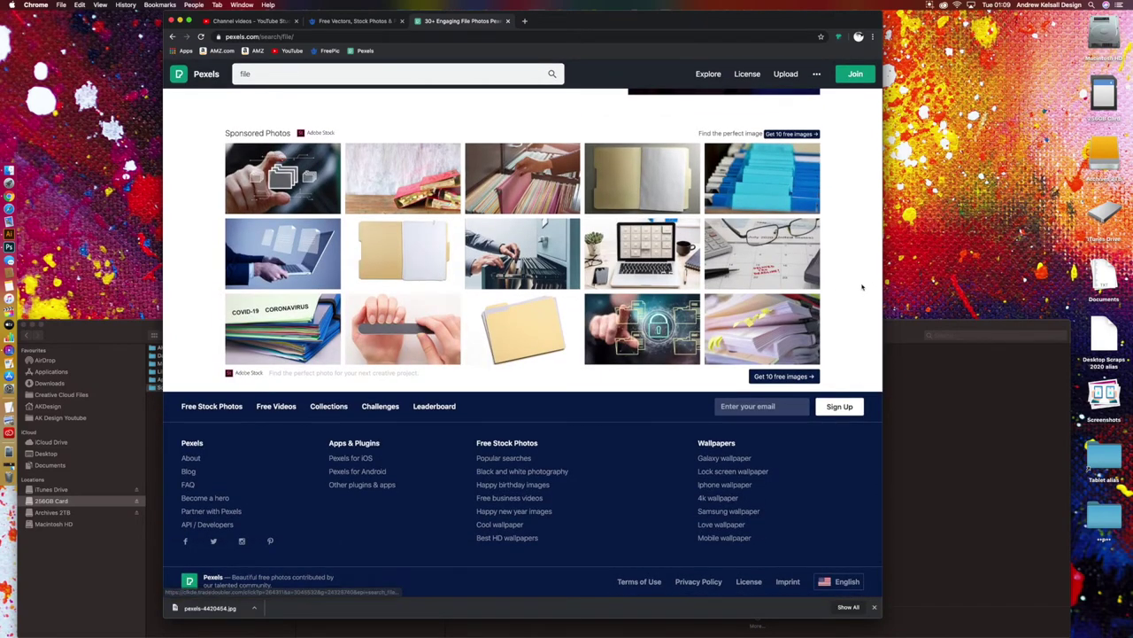
scroll(861, 283, "up", 15)
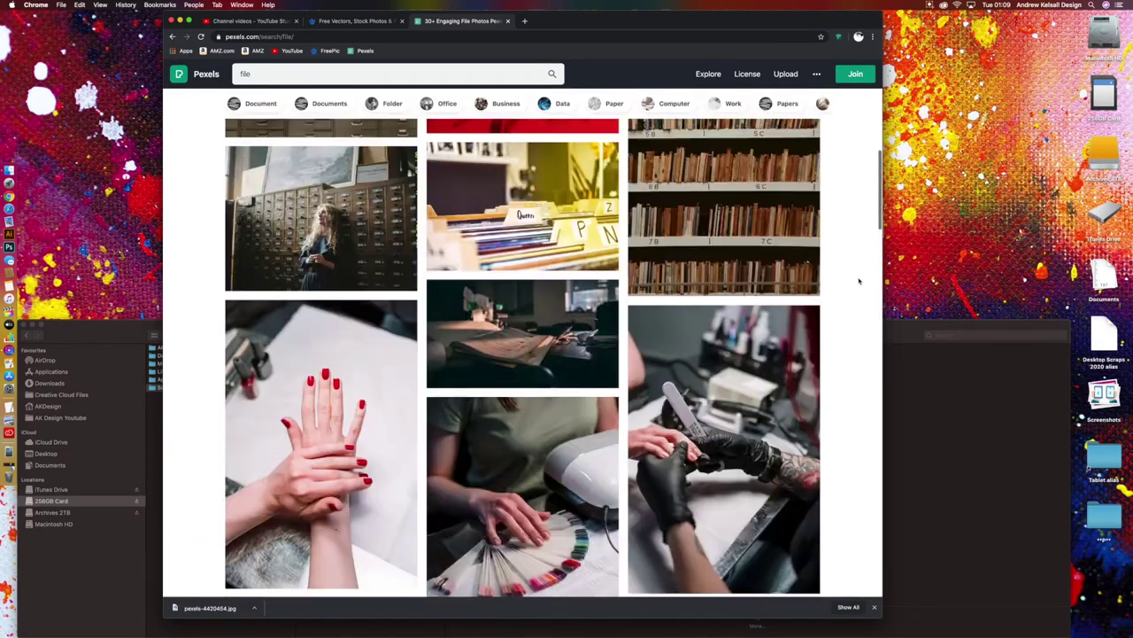
scroll(859, 281, "up", 15)
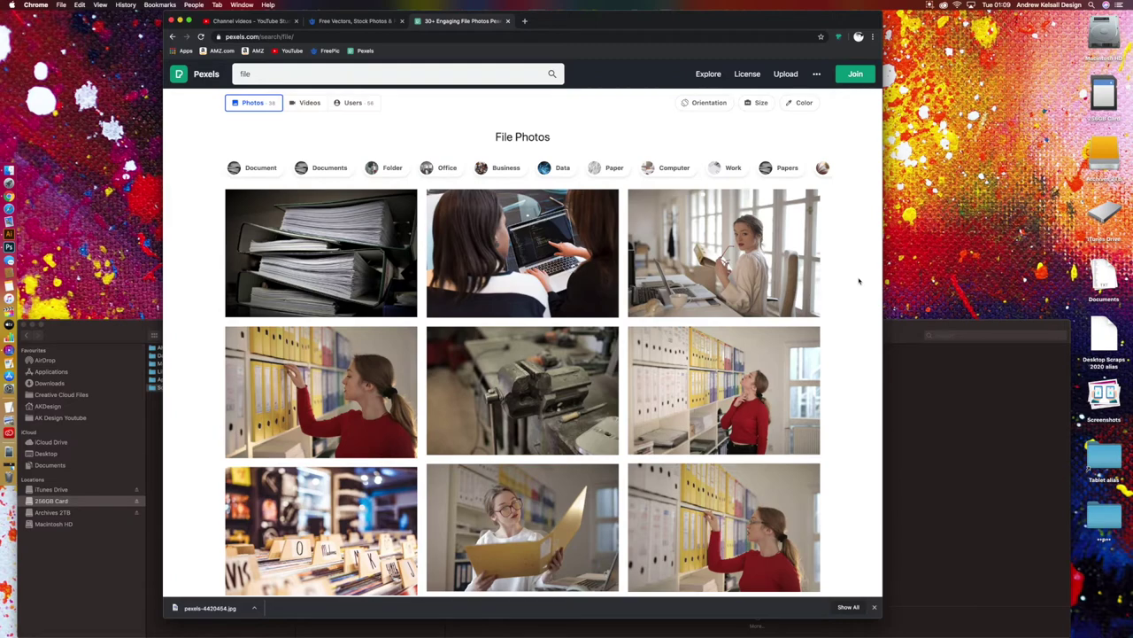
scroll(859, 296, "down", 1)
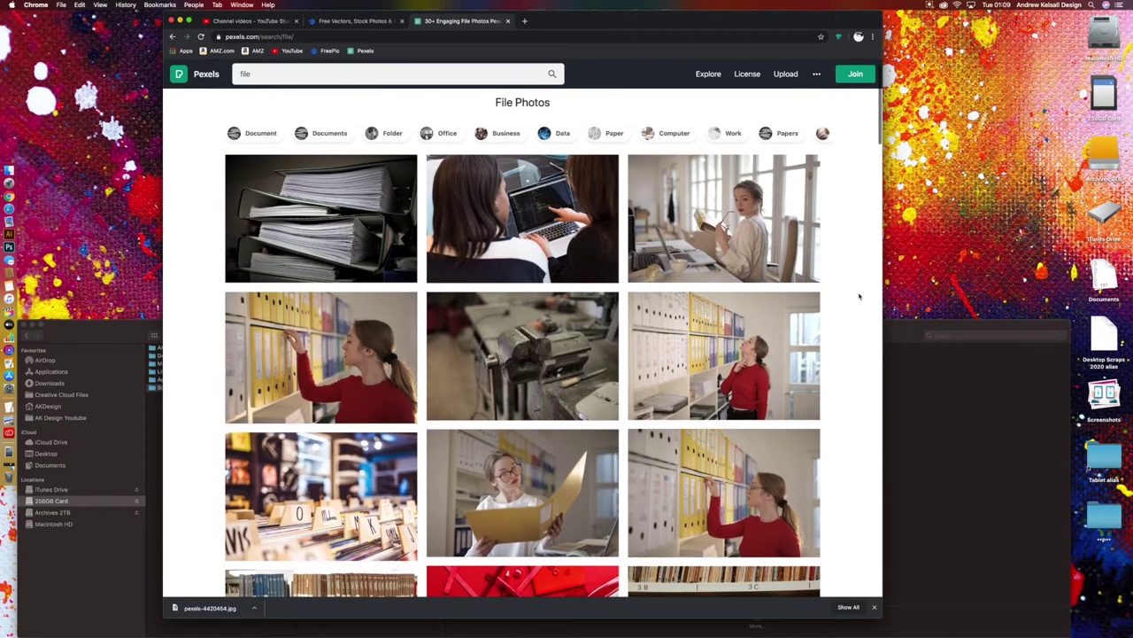
scroll(859, 295, "up", 2)
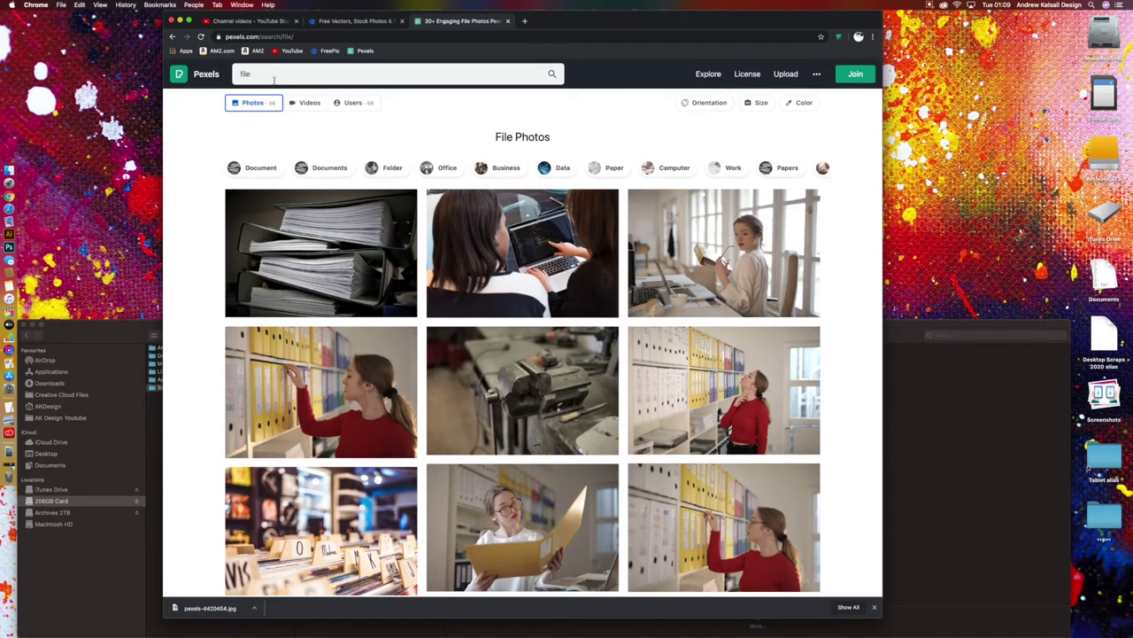
left_click(350, 22)
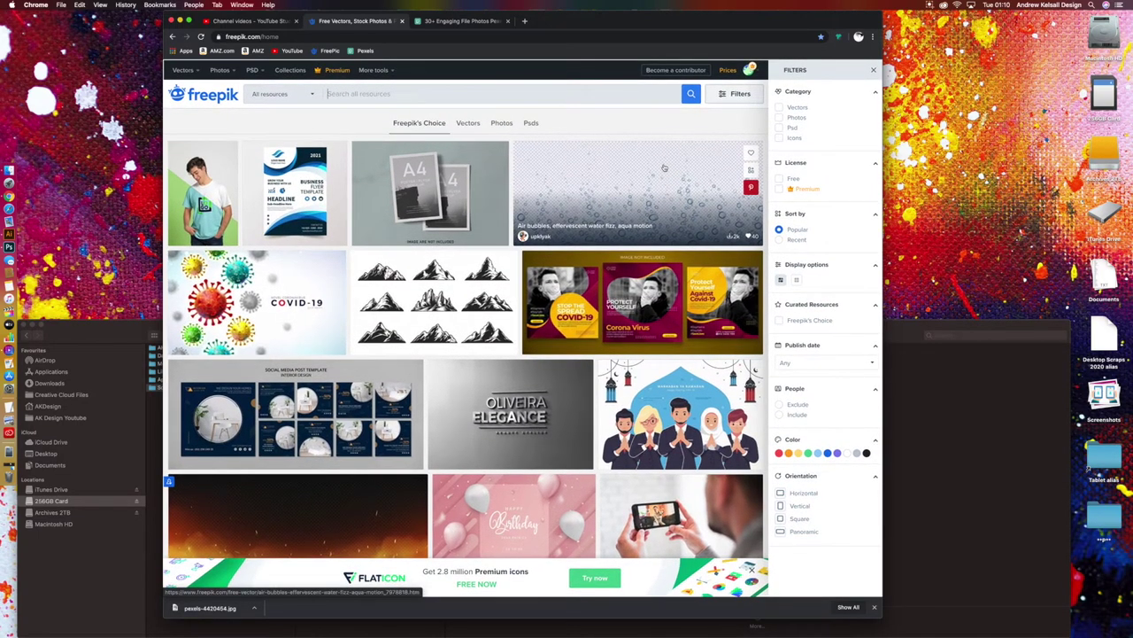
scroll(664, 167, "down", 5)
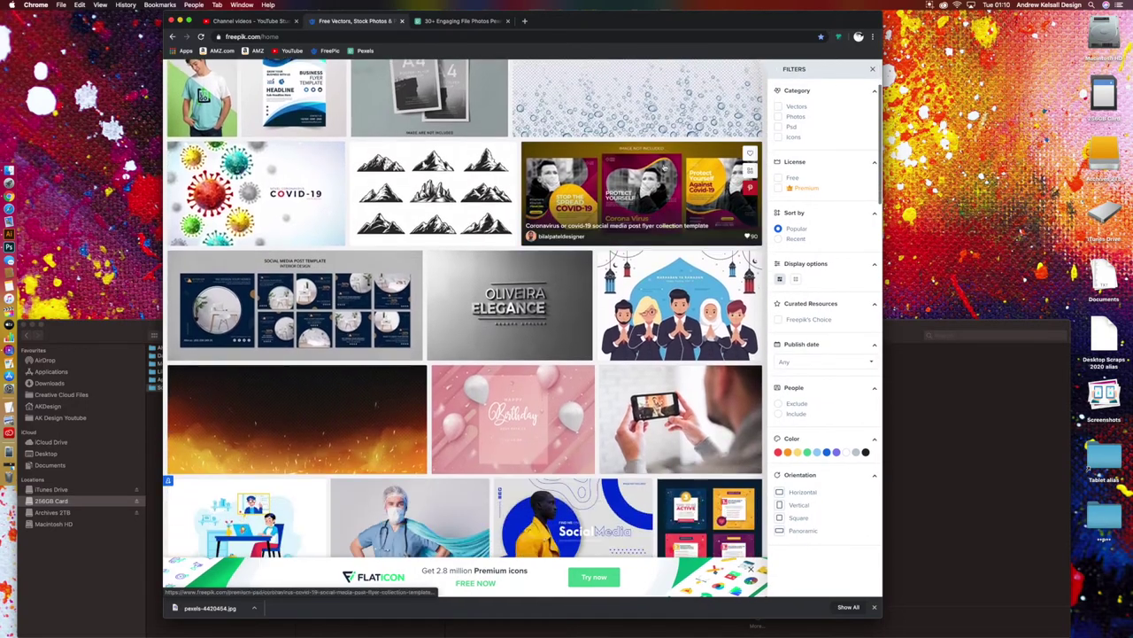
scroll(664, 166, "down", 6)
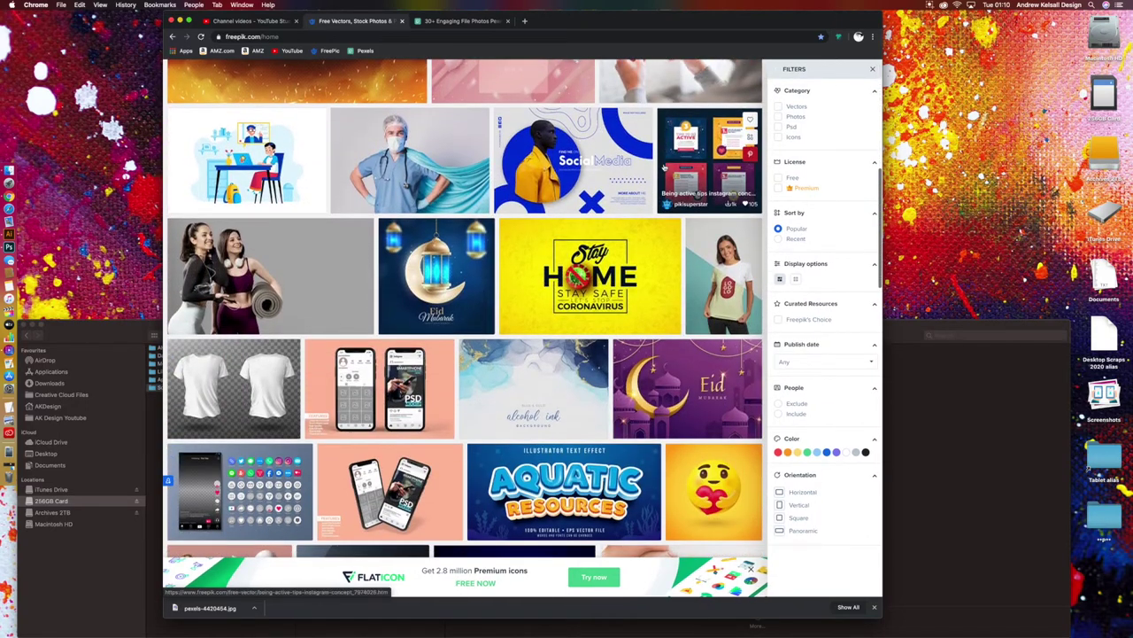
scroll(664, 167, "down", 2)
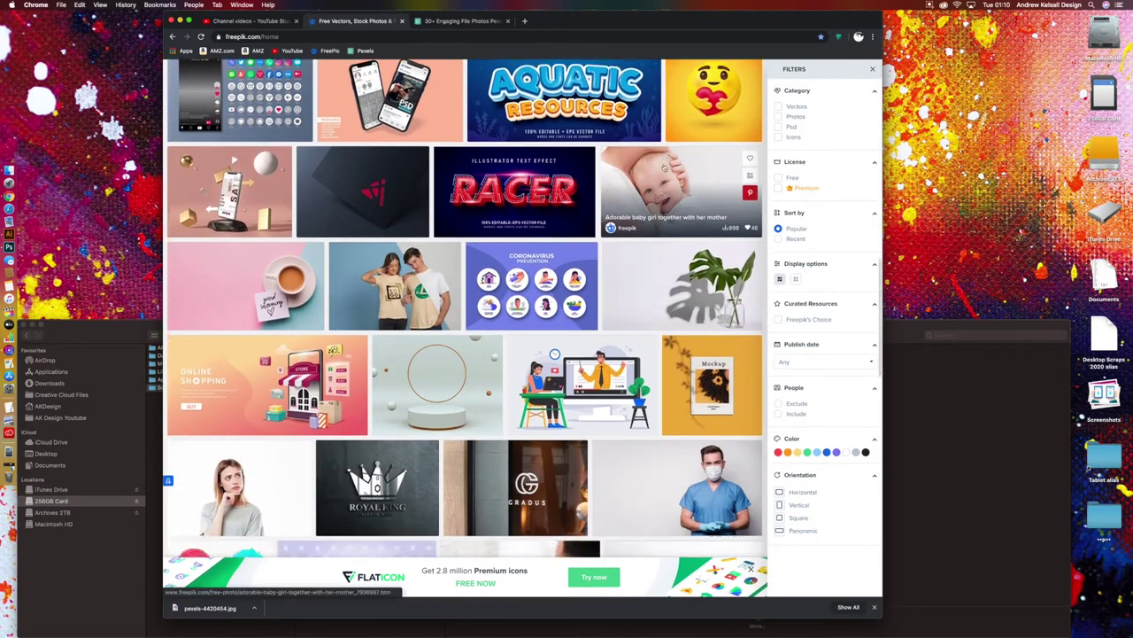
scroll(664, 167, "down", 2)
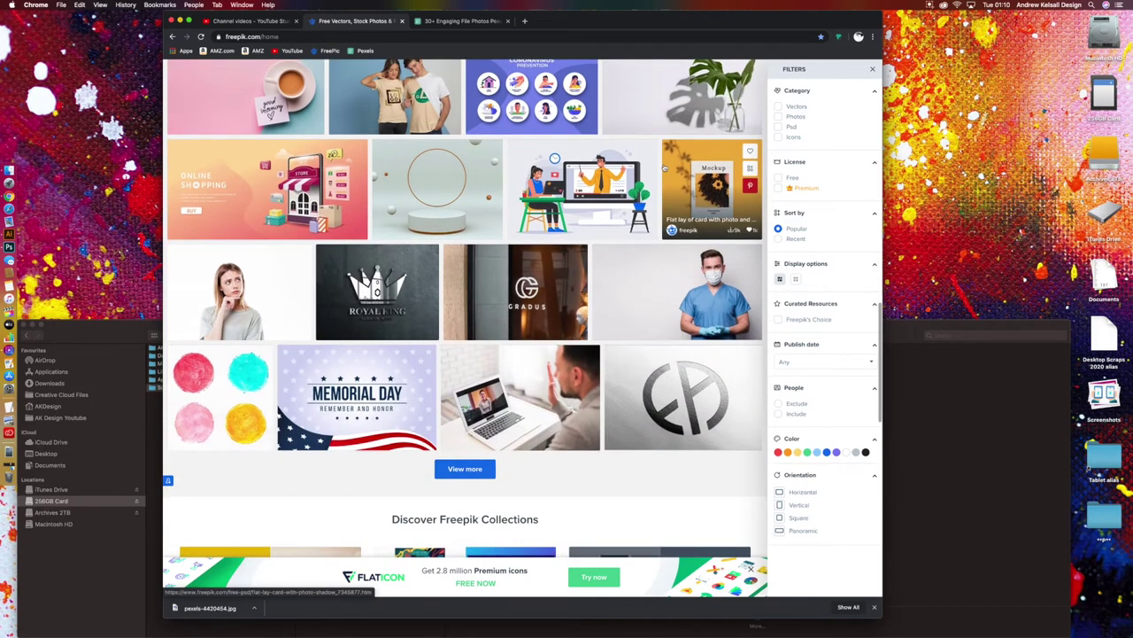
scroll(664, 167, "up", 3)
scroll(665, 168, "up", 8)
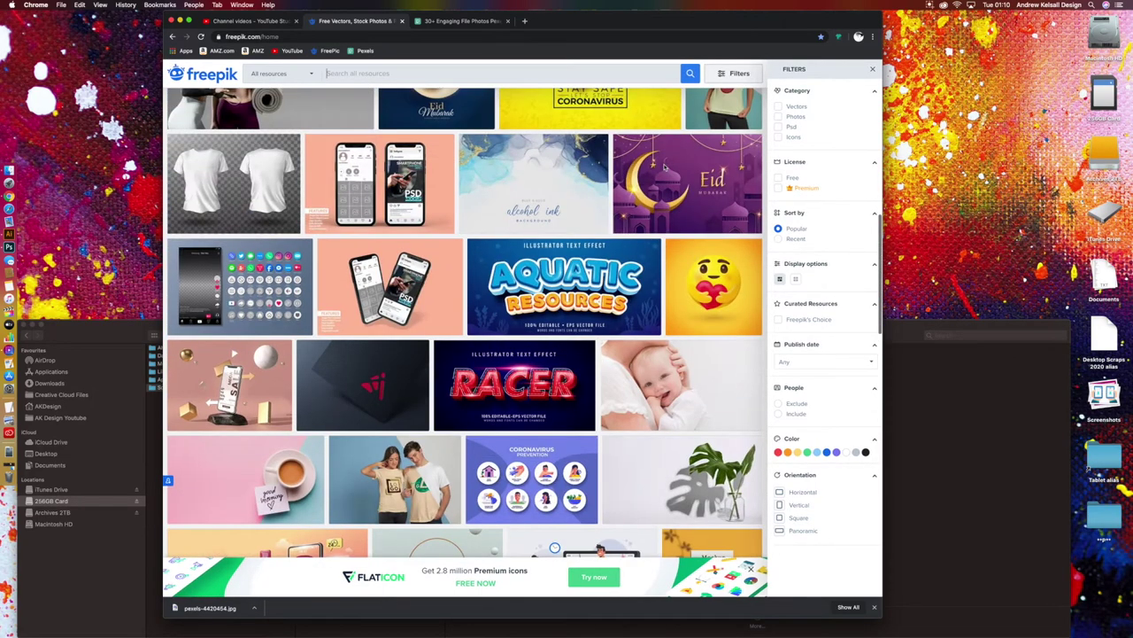
scroll(664, 168, "up", 6)
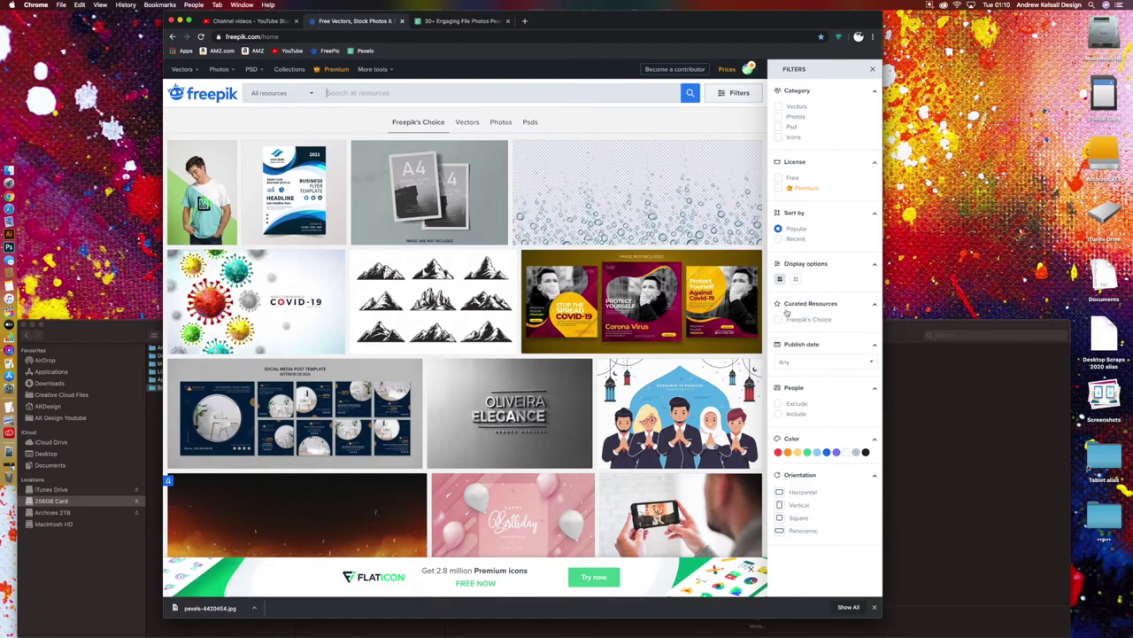
scroll(786, 312, "down", 1)
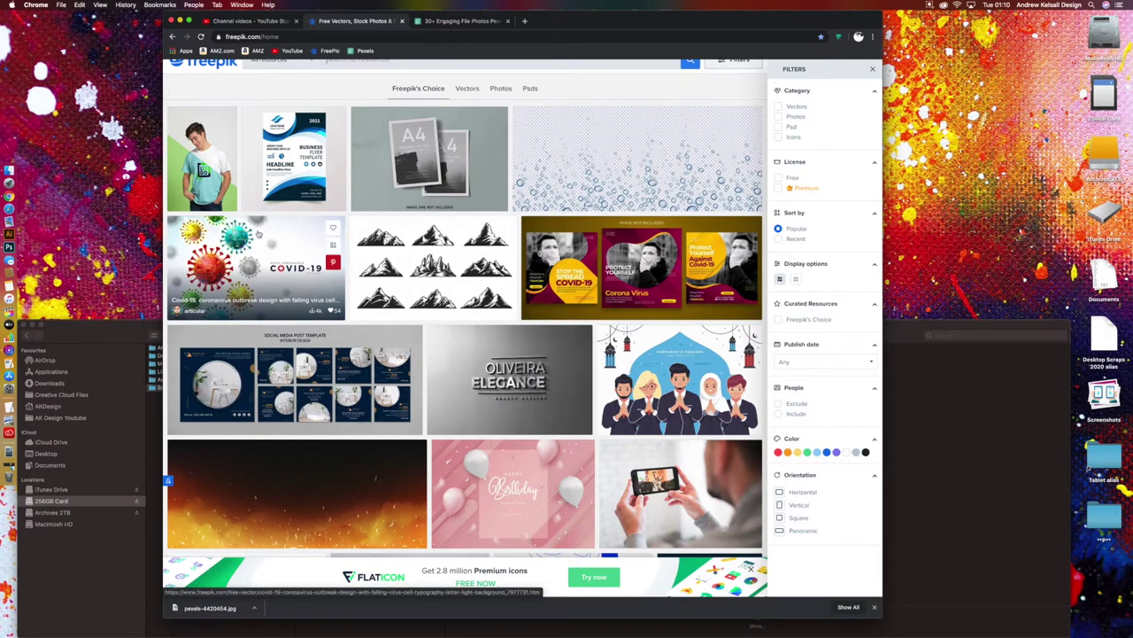
scroll(460, 337, "down", 5)
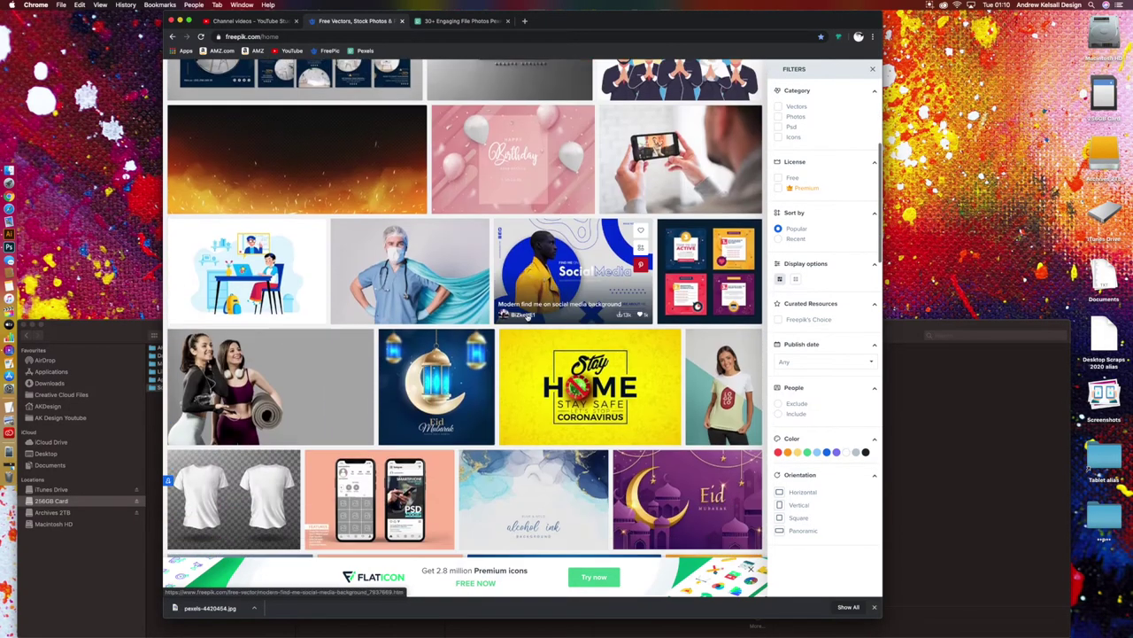
scroll(522, 313, "down", 3)
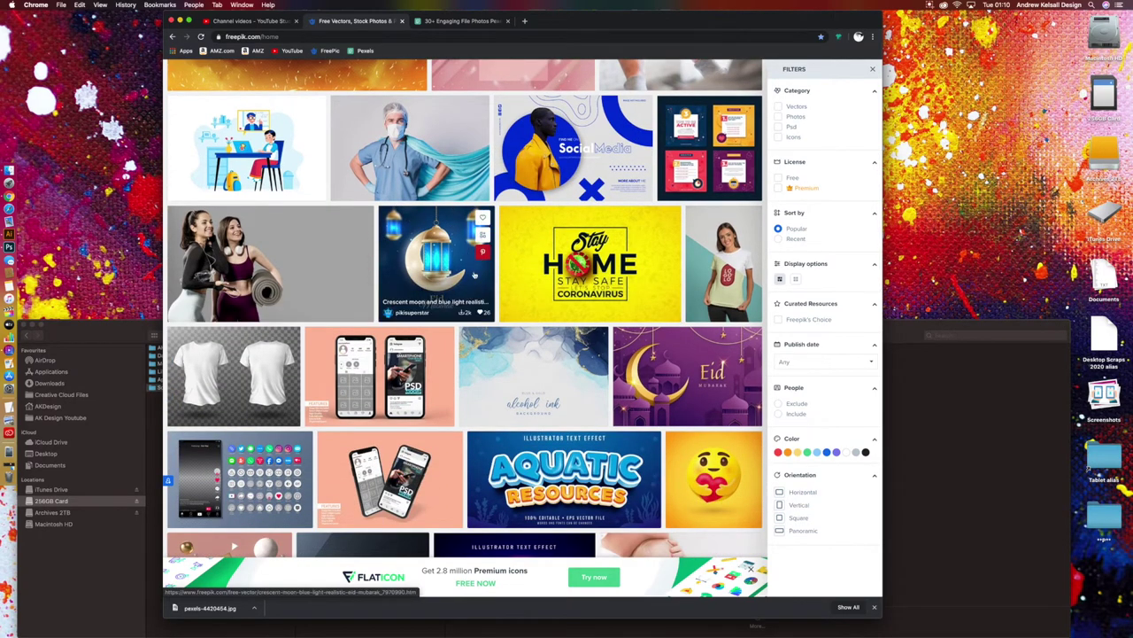
scroll(475, 276, "down", 2)
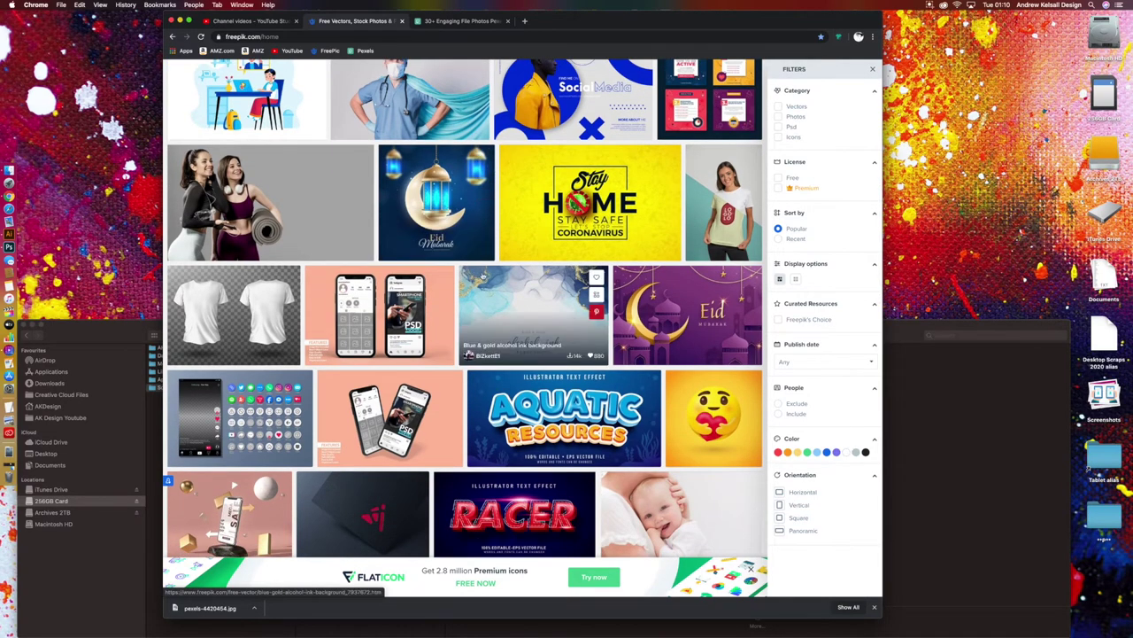
scroll(485, 274, "down", 5)
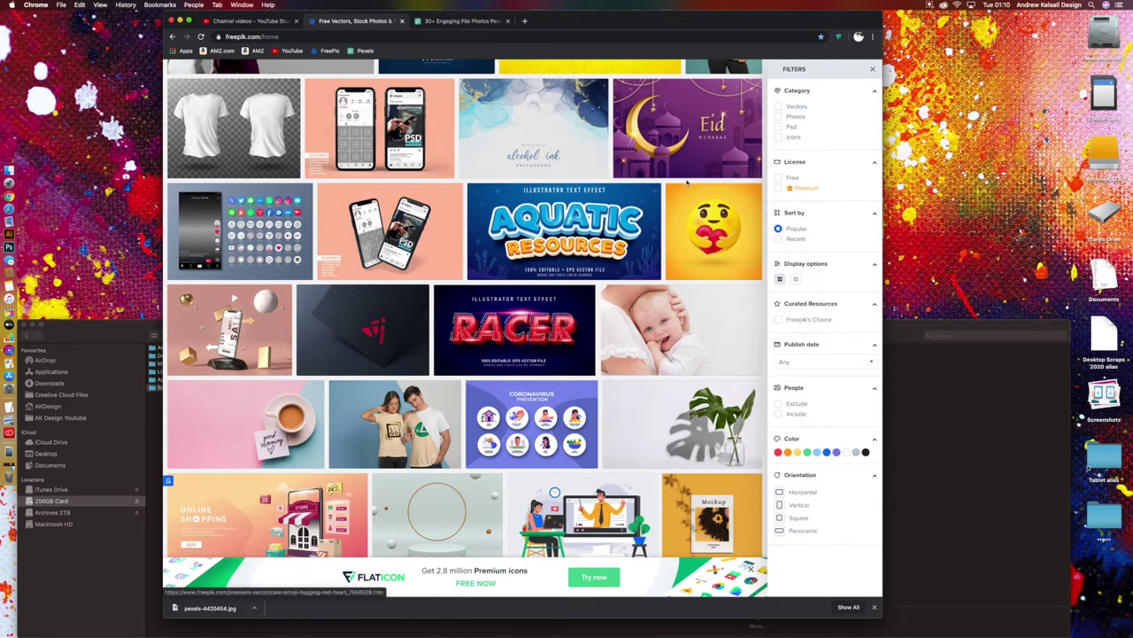
scroll(715, 155, "up", 3)
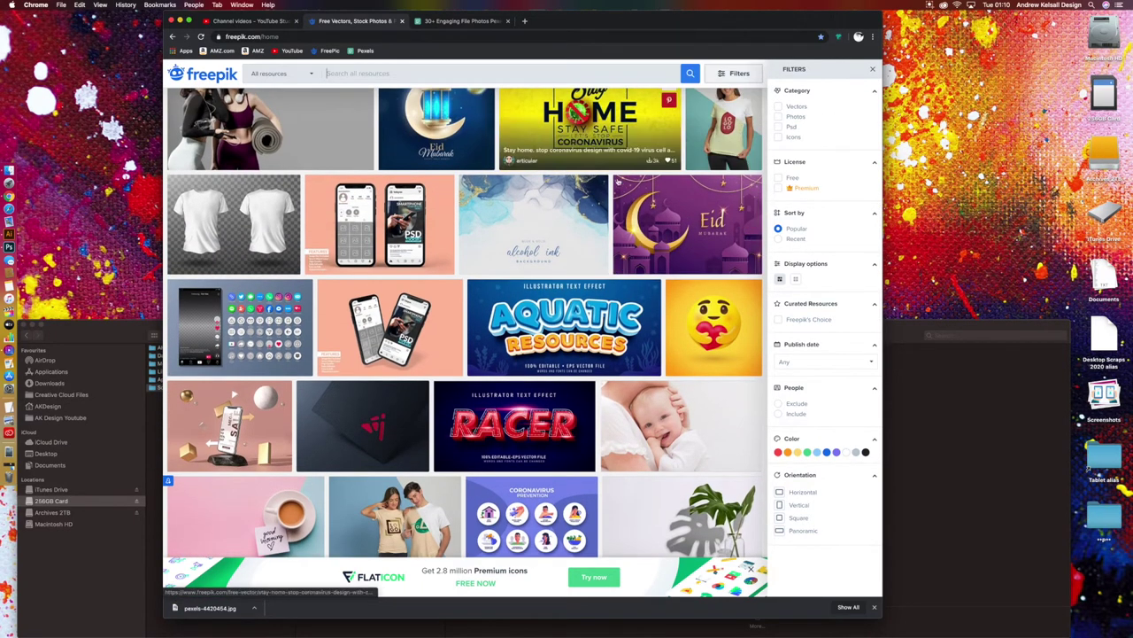
scroll(474, 315, "down", 3)
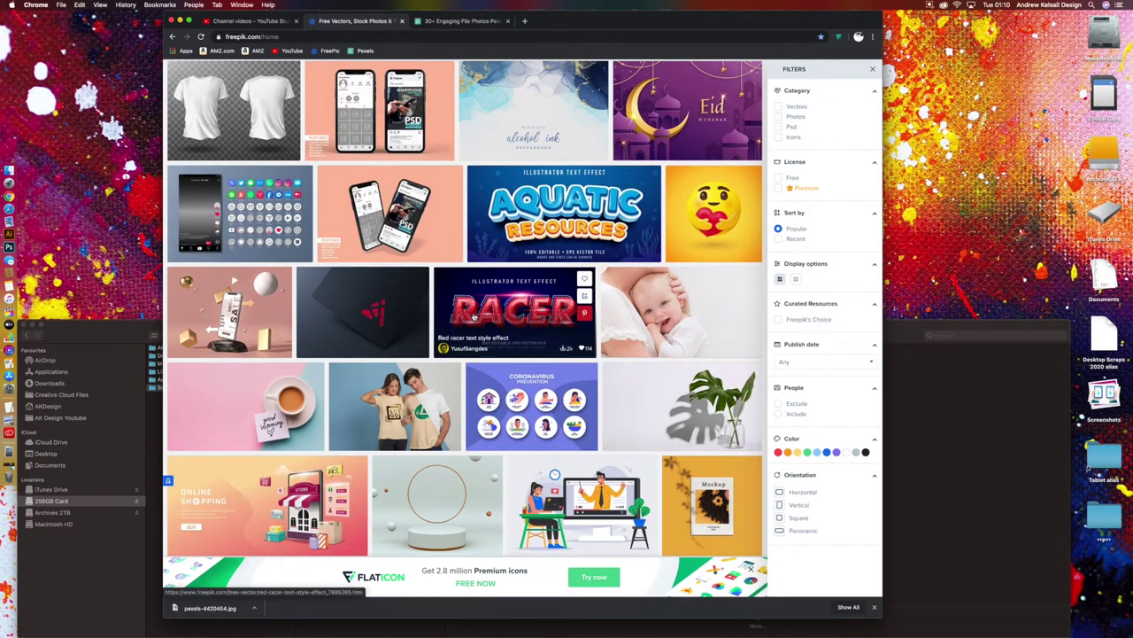
scroll(474, 316, "down", 3)
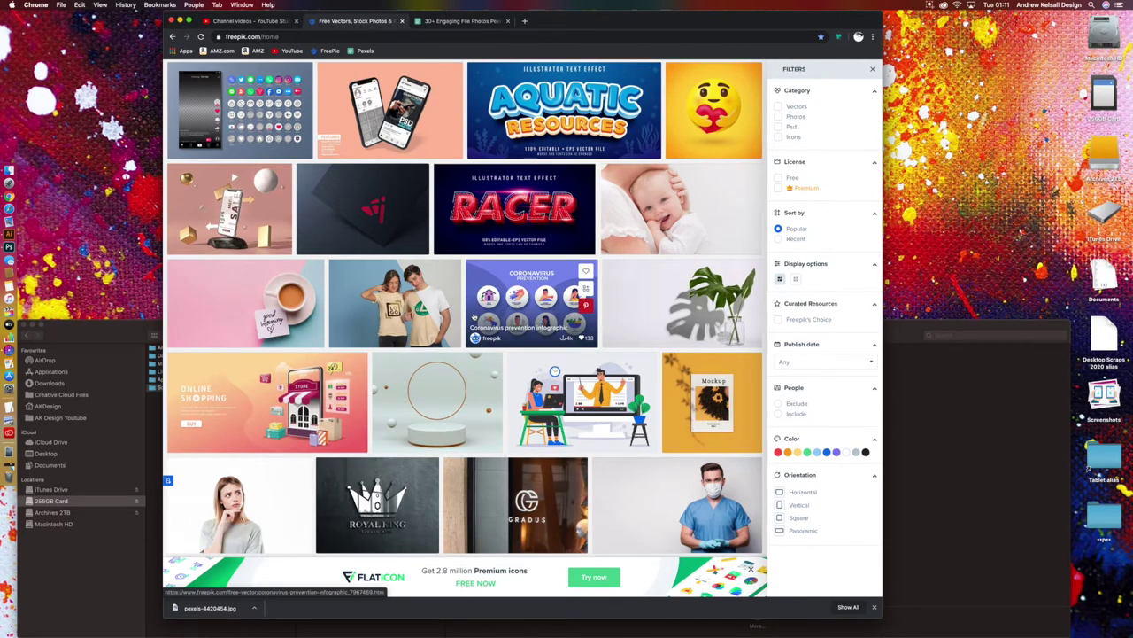
scroll(473, 315, "down", 10)
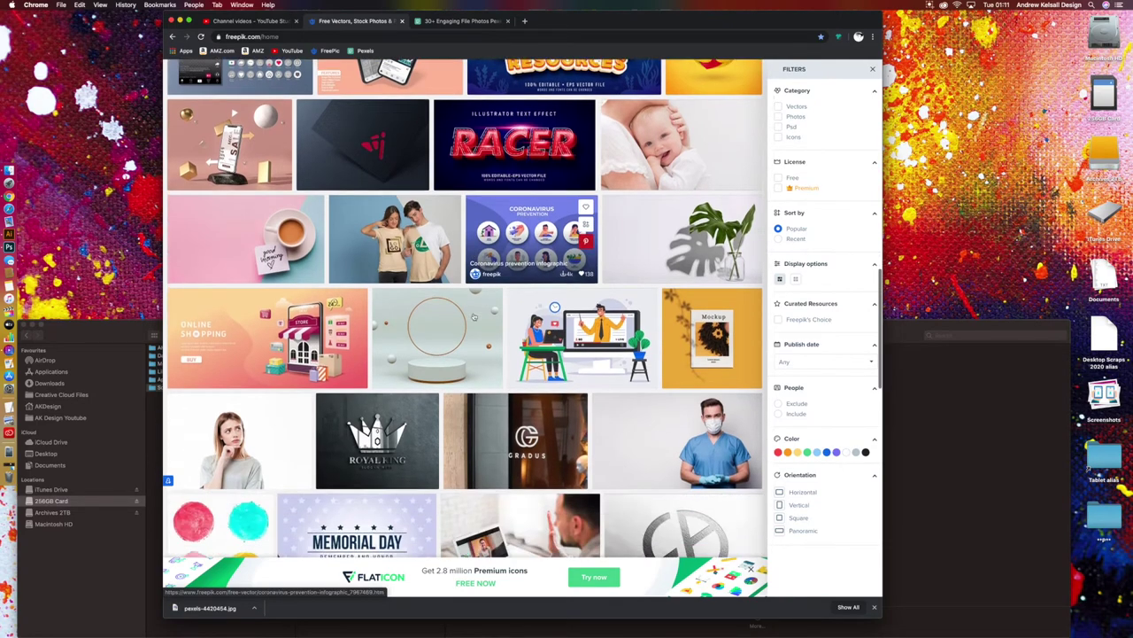
scroll(474, 315, "down", 5)
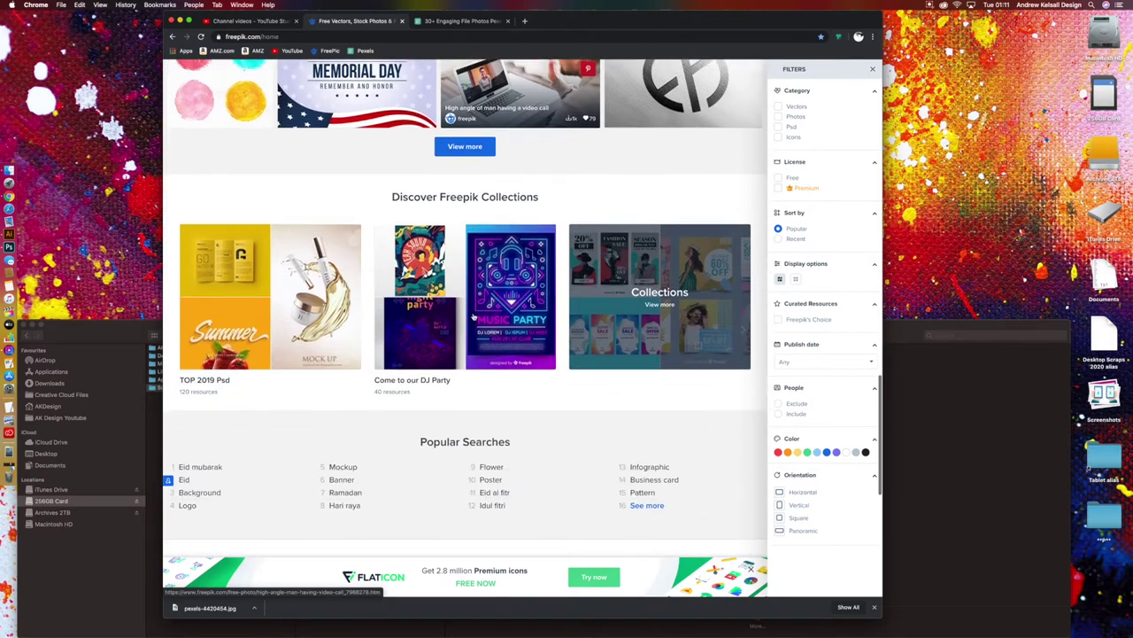
scroll(474, 315, "up", 11)
scroll(473, 315, "up", 15)
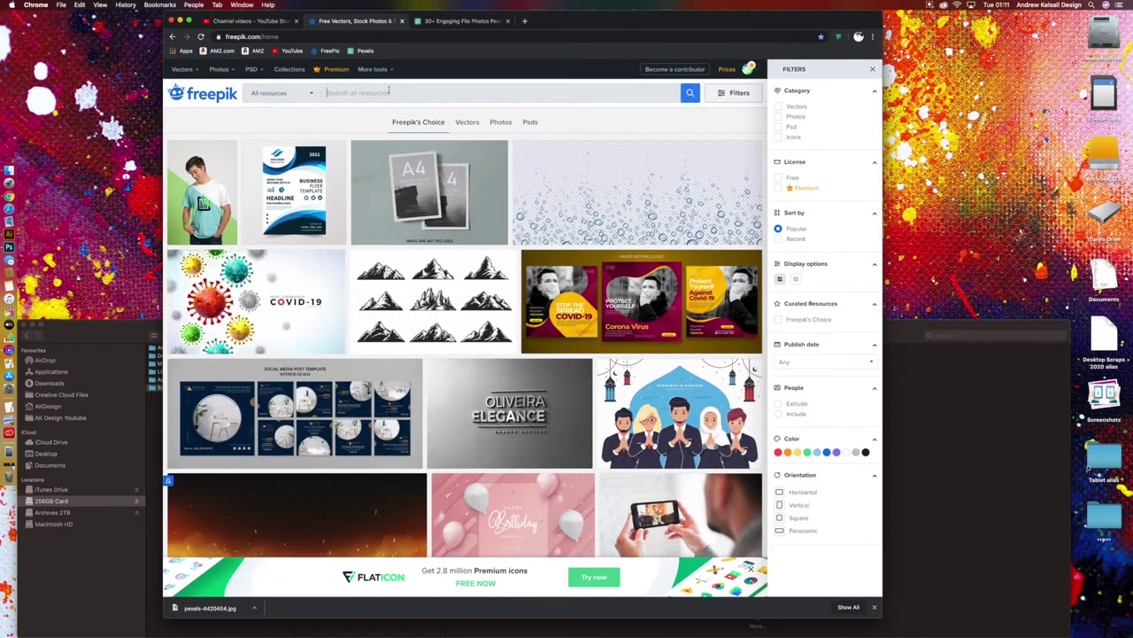
Step: Run the Freepik 'top secret' search and open the stamps vector in a new tab
type("top secret")
key("Return")
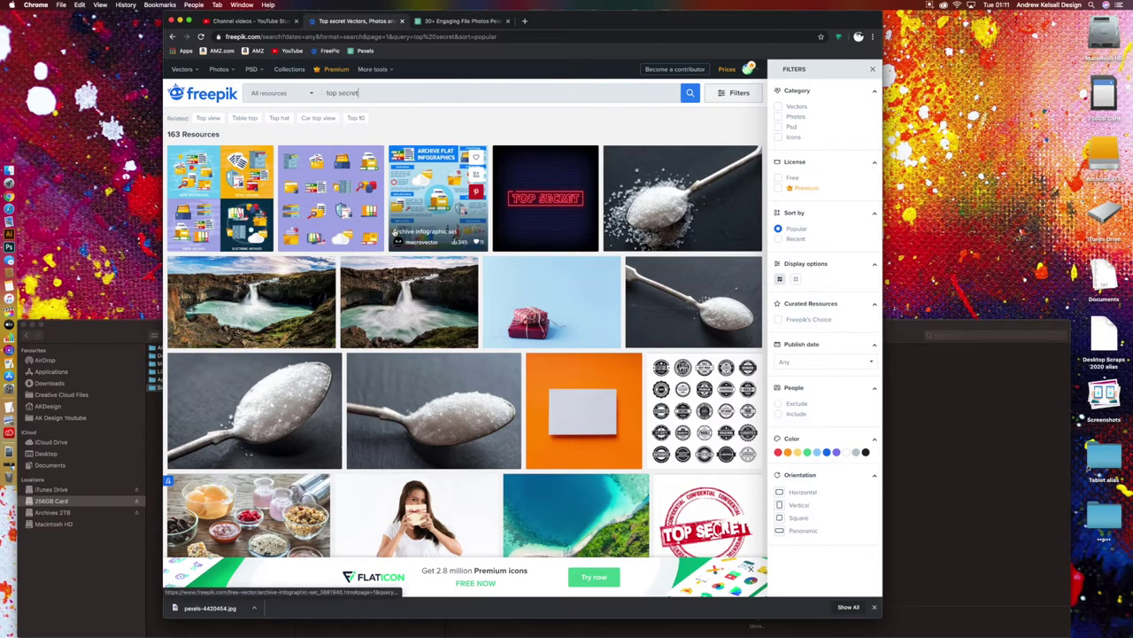
scroll(395, 229, "down", 1)
scroll(395, 228, "down", 10)
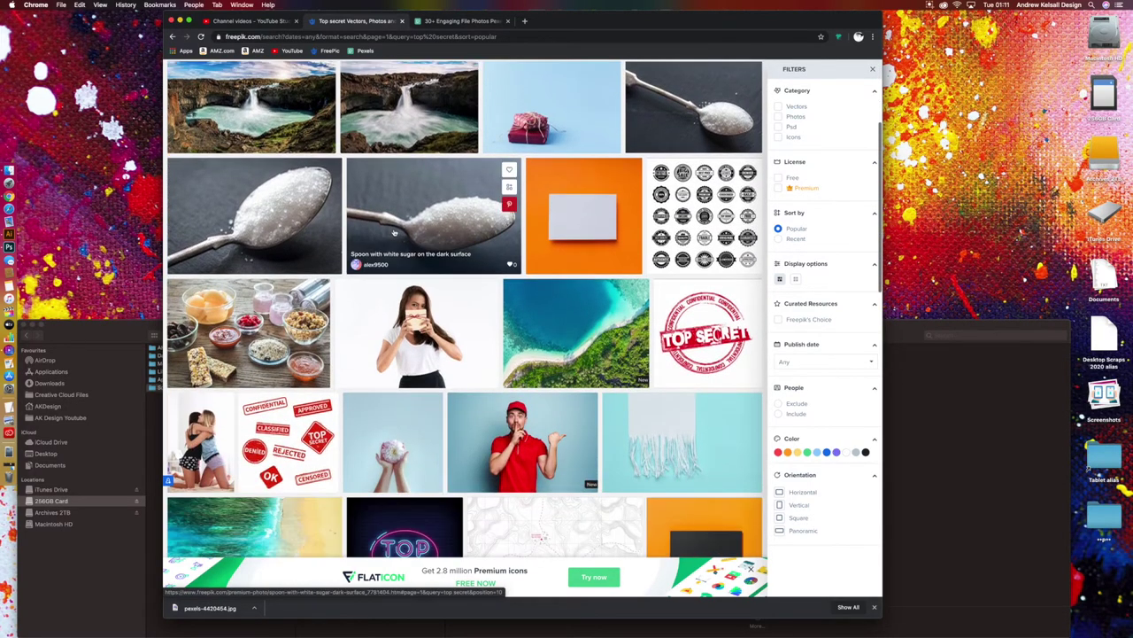
scroll(395, 233, "down", 1)
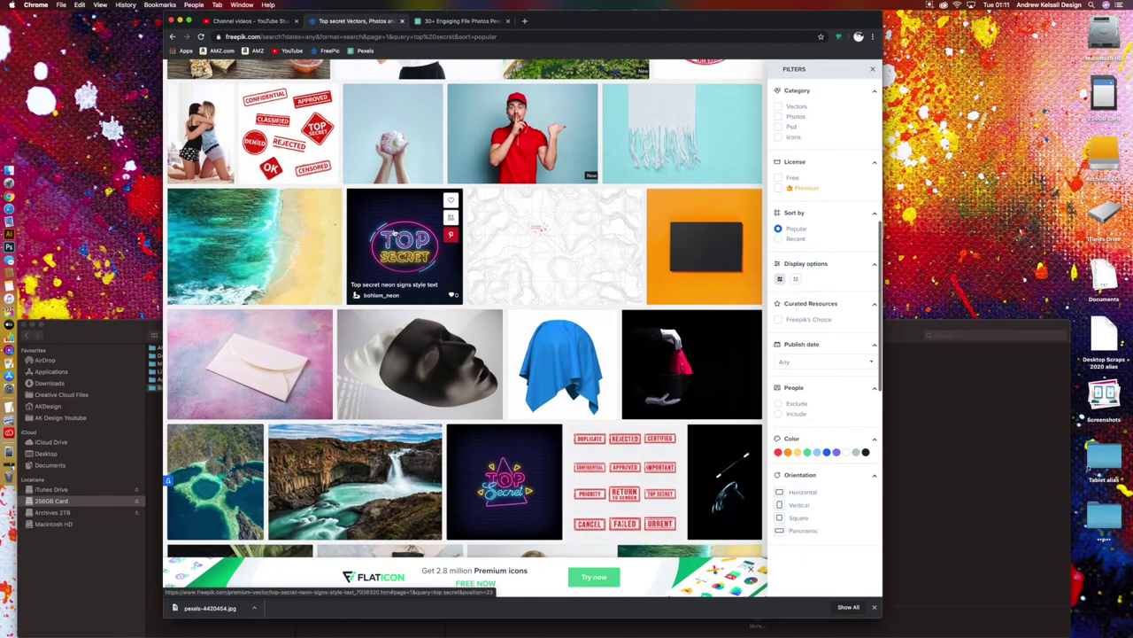
scroll(395, 233, "down", 5)
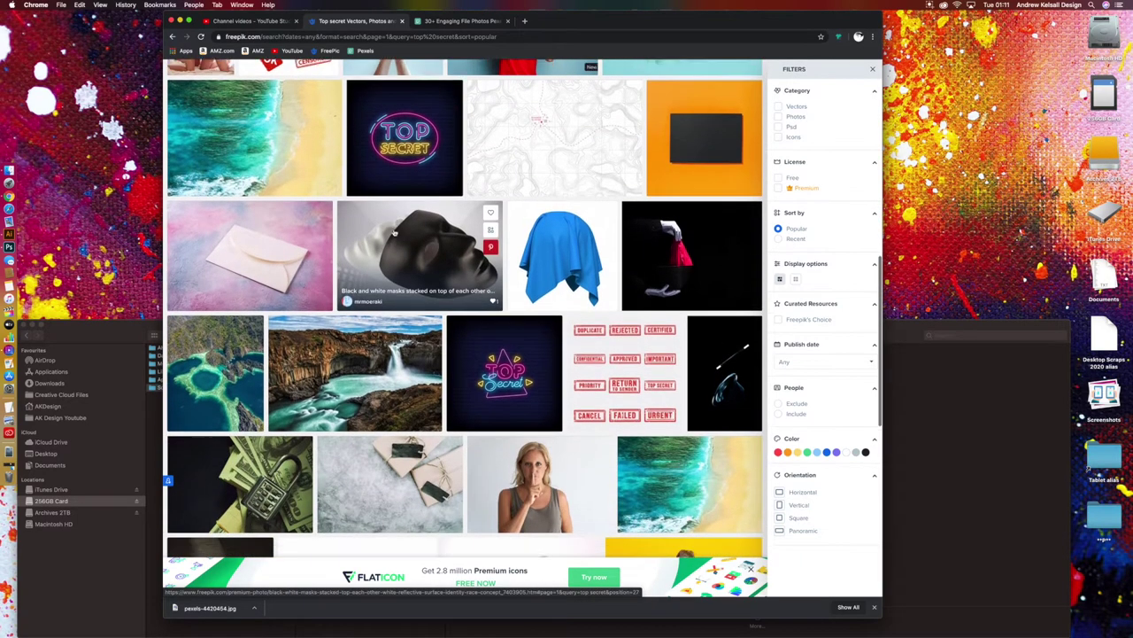
scroll(395, 233, "down", 2)
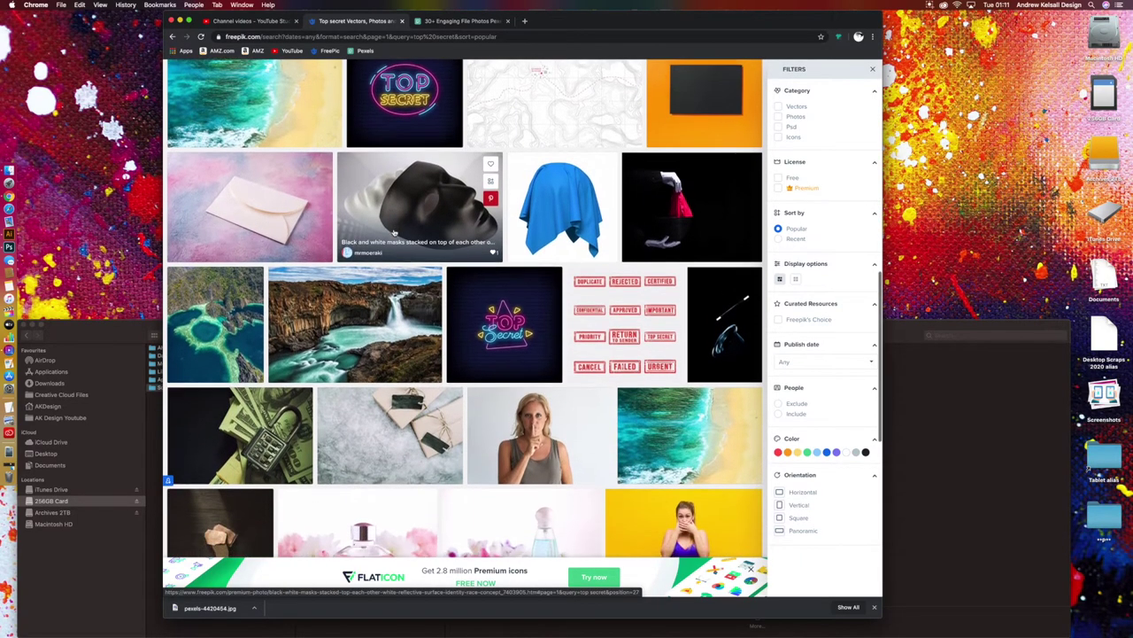
scroll(395, 232, "down", 3)
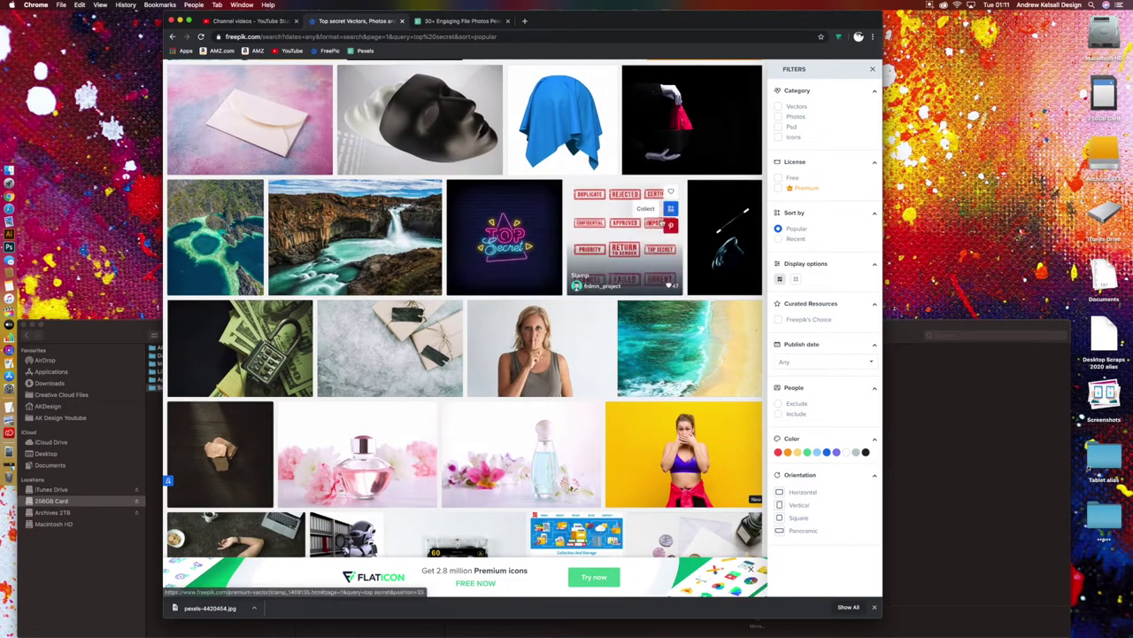
right_click(624, 252)
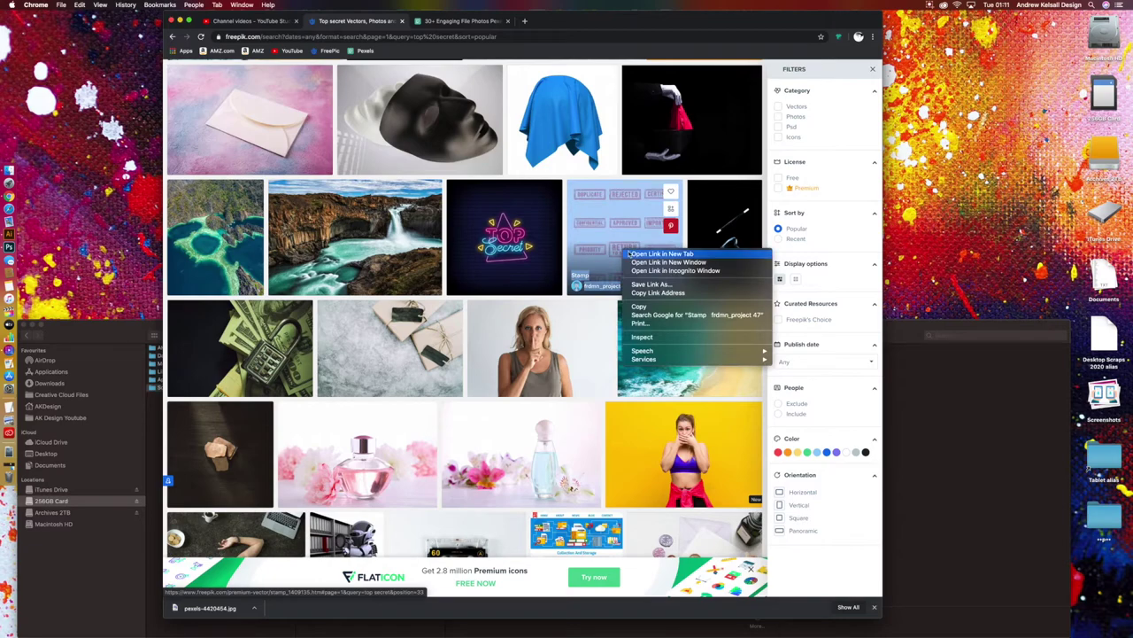
left_click(630, 255)
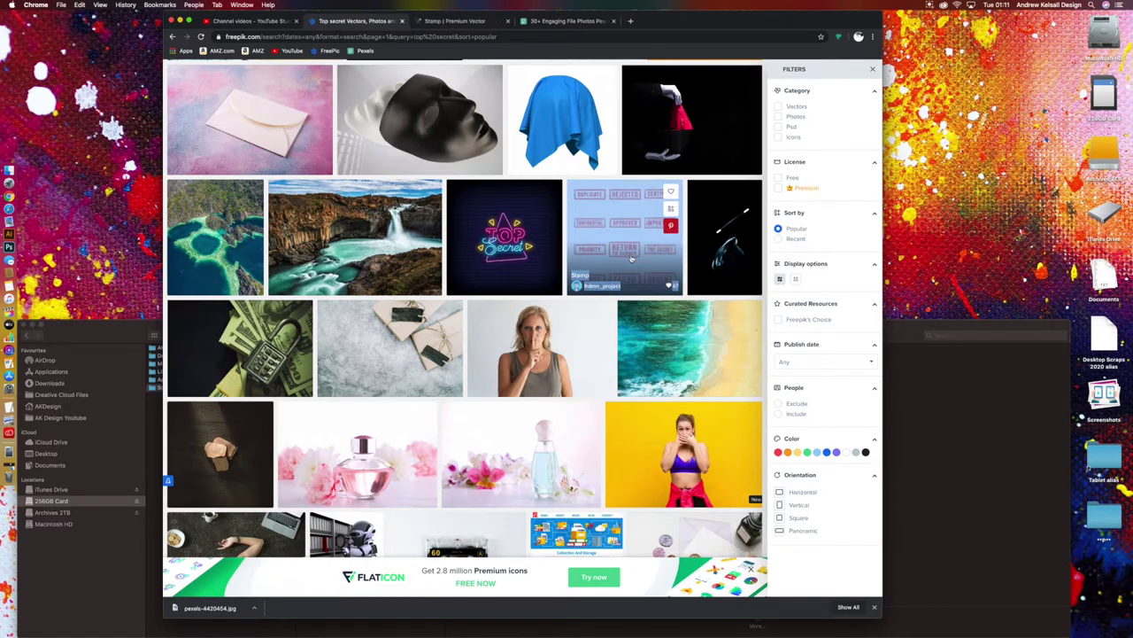
Step: Open the Archive flat infographics vector in a new tab
scroll(631, 257, "down", 3)
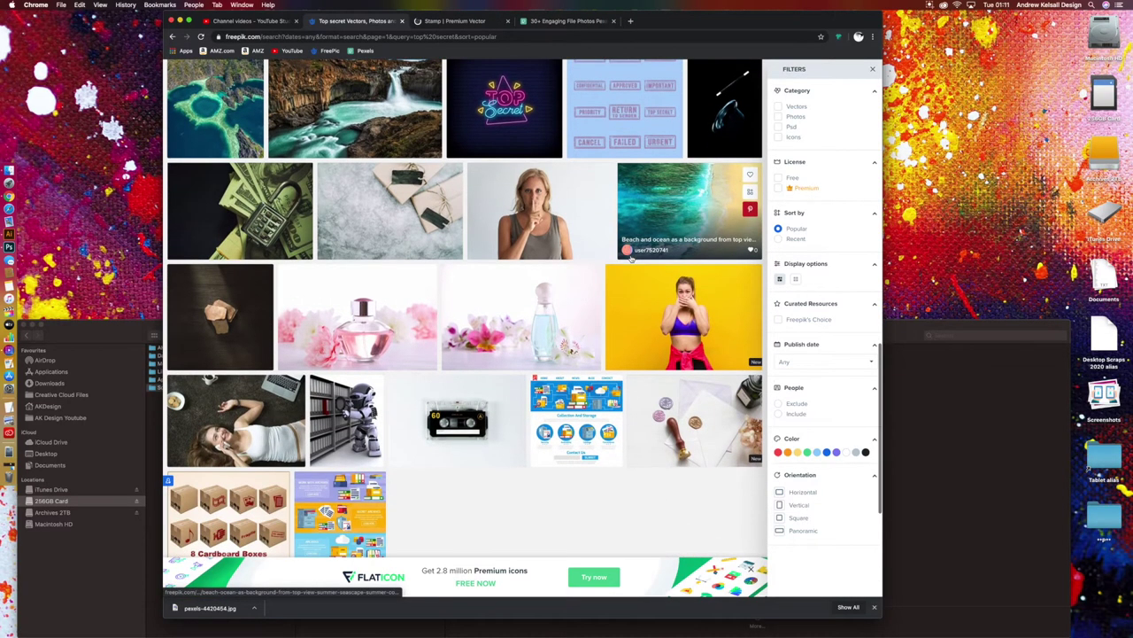
scroll(631, 257, "down", 3)
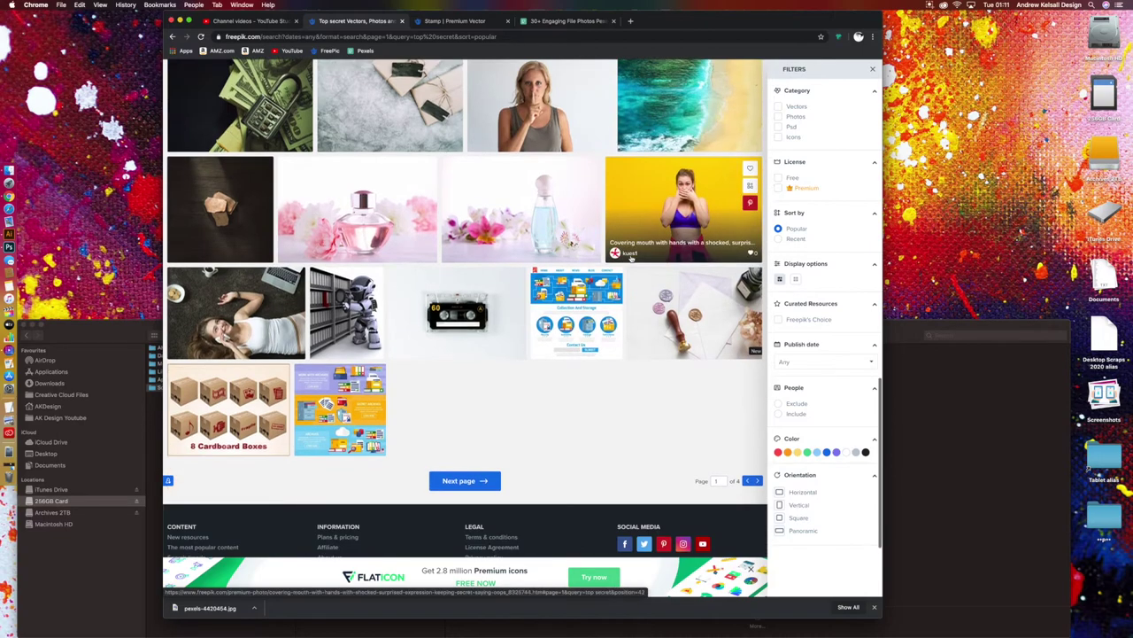
scroll(632, 255, "up", 15)
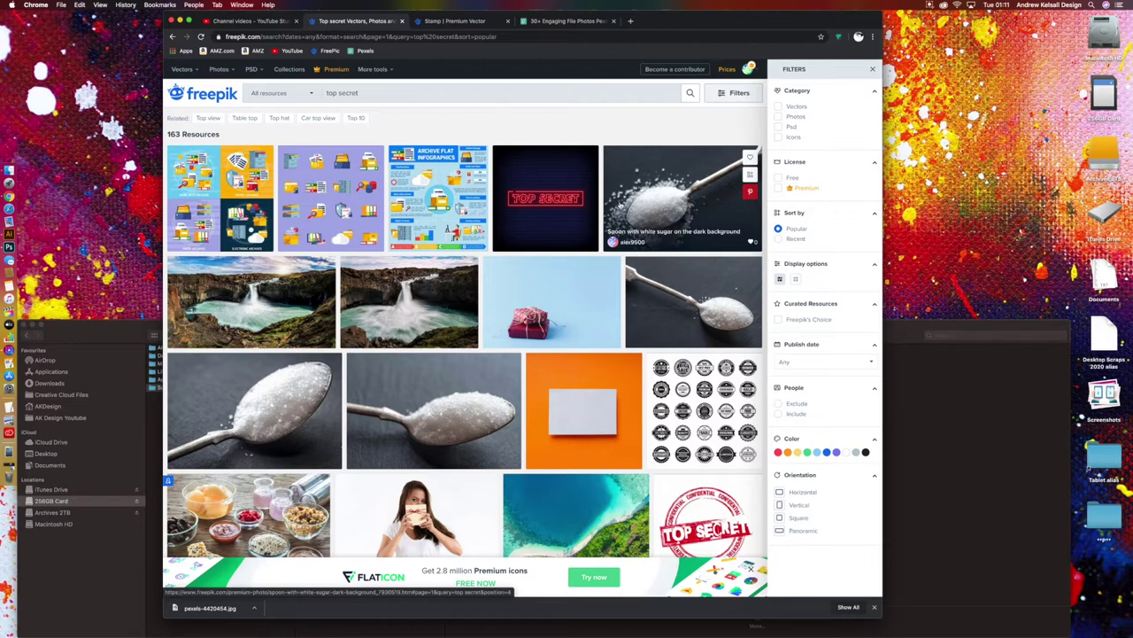
right_click(453, 193)
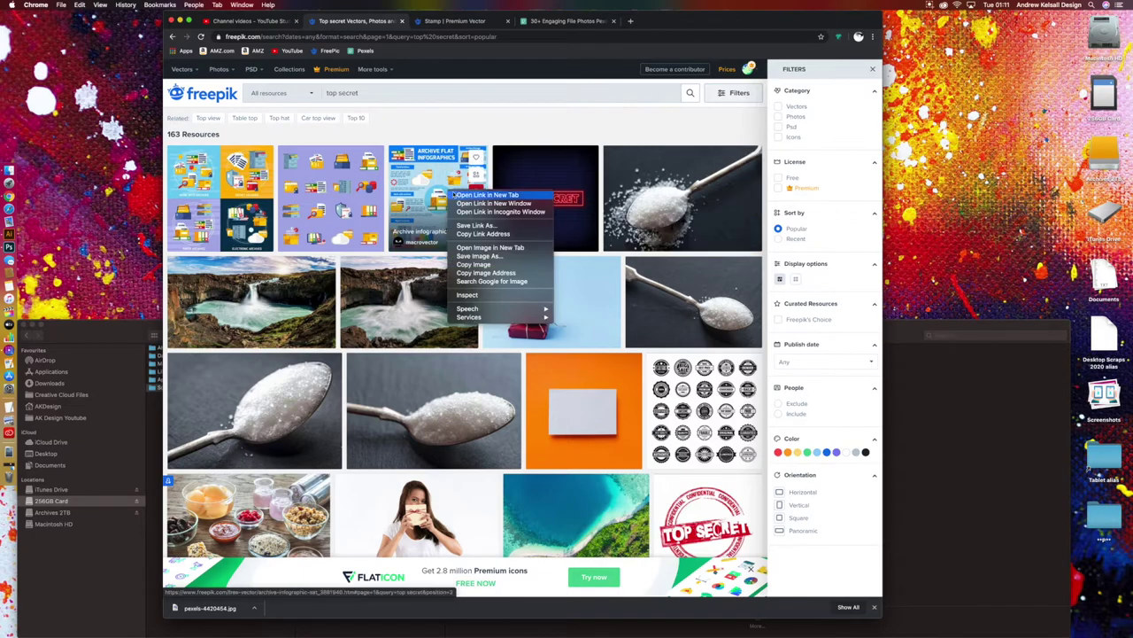
left_click(487, 194)
scroll(517, 238, "down", 15)
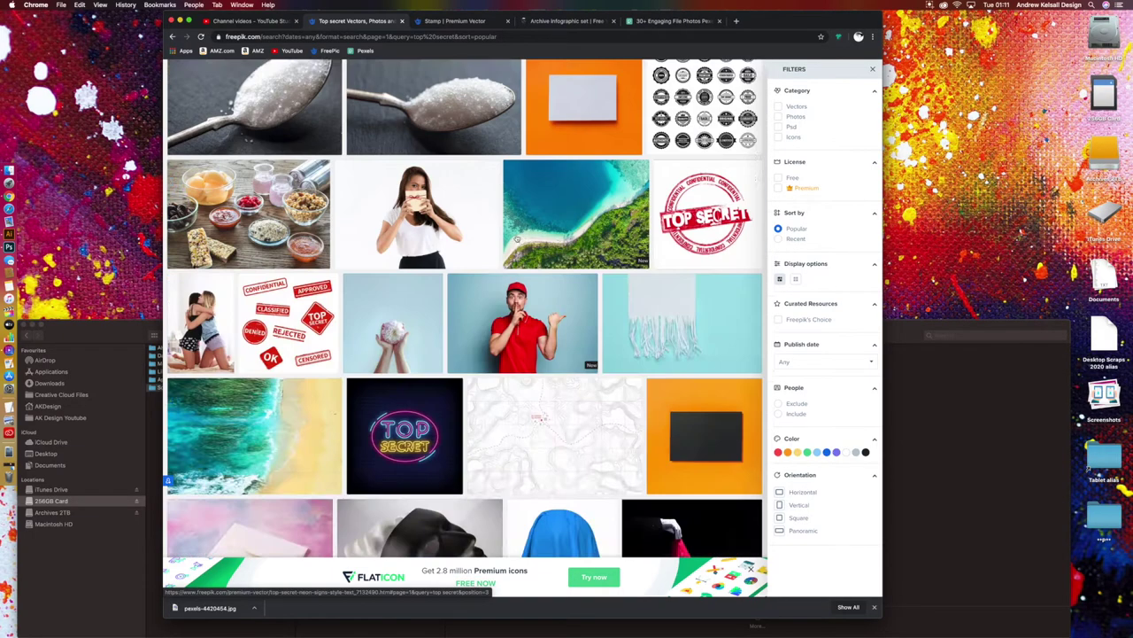
Step: Load the second page of the top secret results
left_click(483, 333)
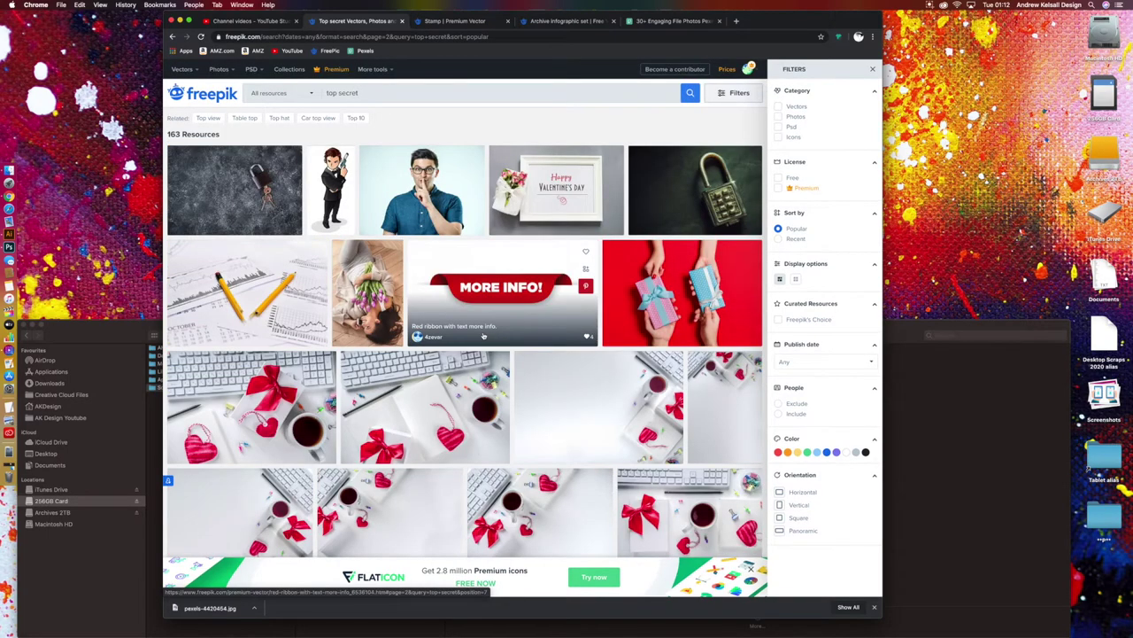
scroll(483, 335, "down", 10)
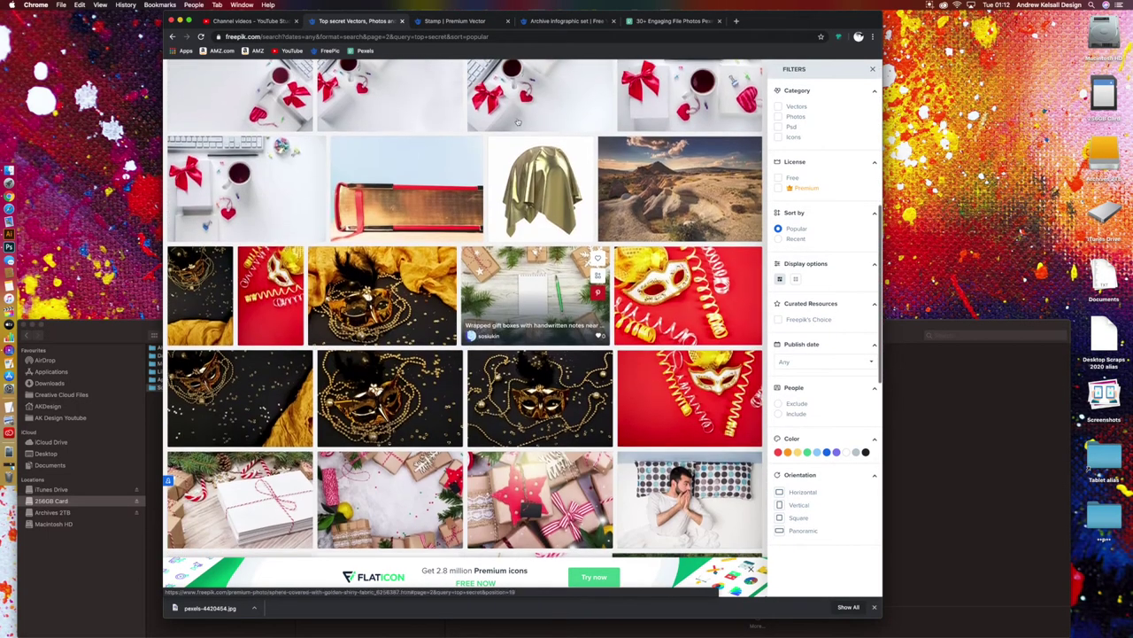
scroll(518, 122, "up", 10)
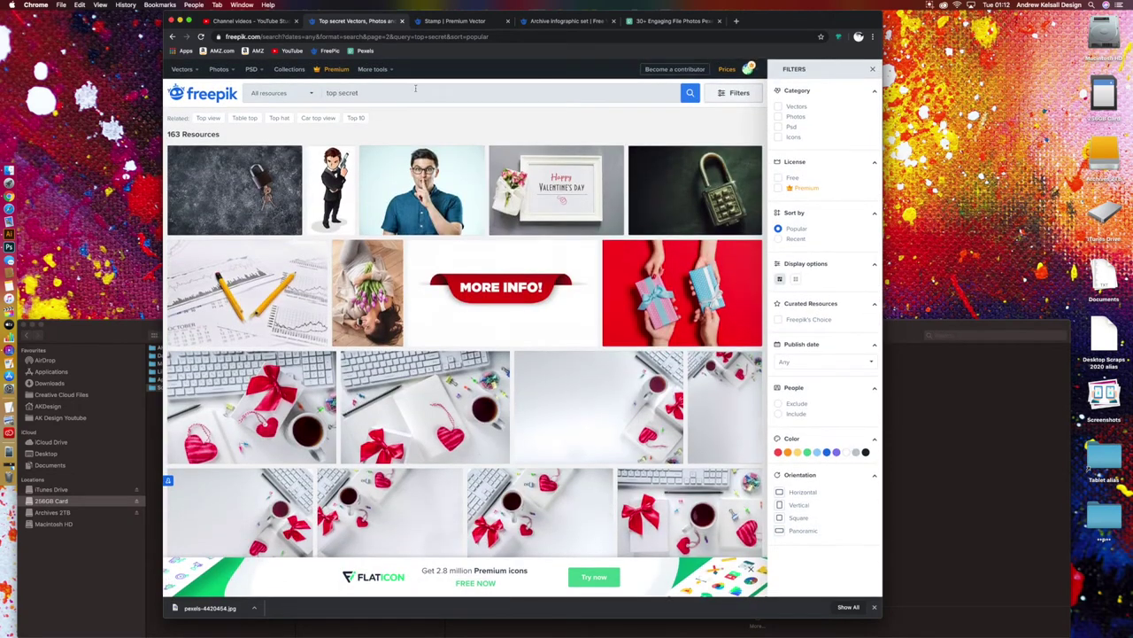
Step: Search 'top secret file', open the top-secret boxes photo in a new tab, and view the Stamp page
key("Return")
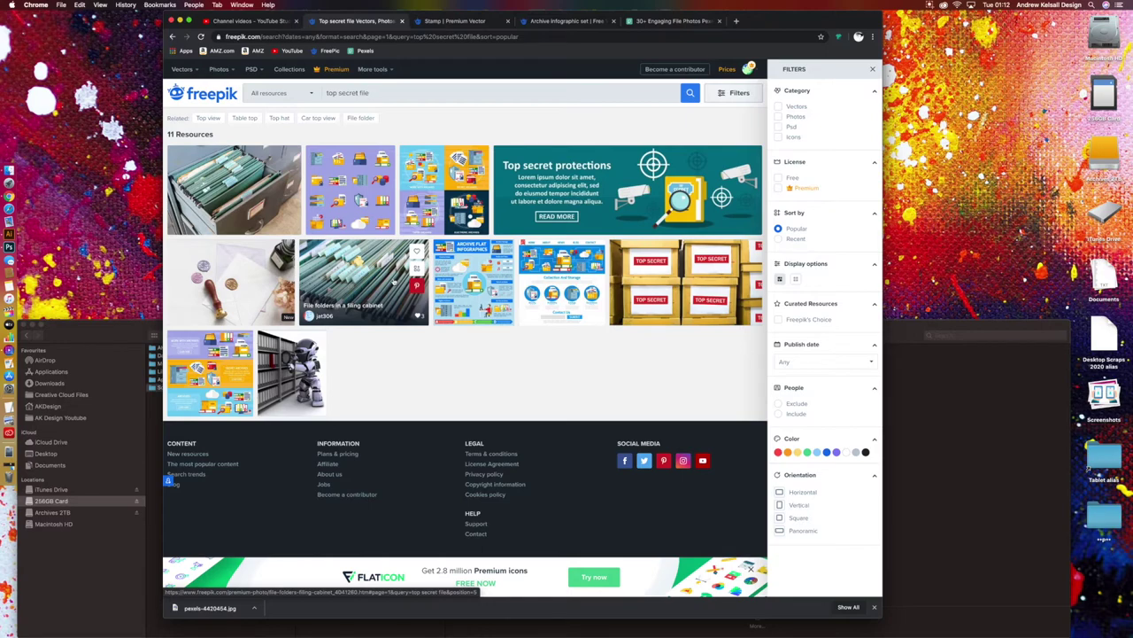
scroll(394, 281, "down", 1)
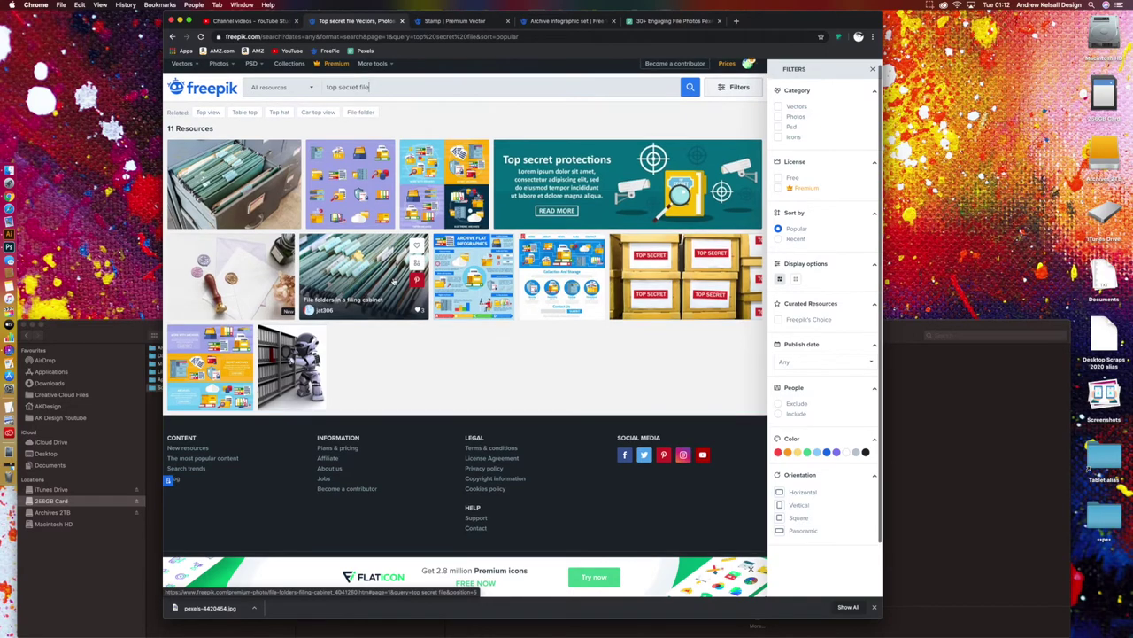
right_click(660, 273)
left_click(666, 275)
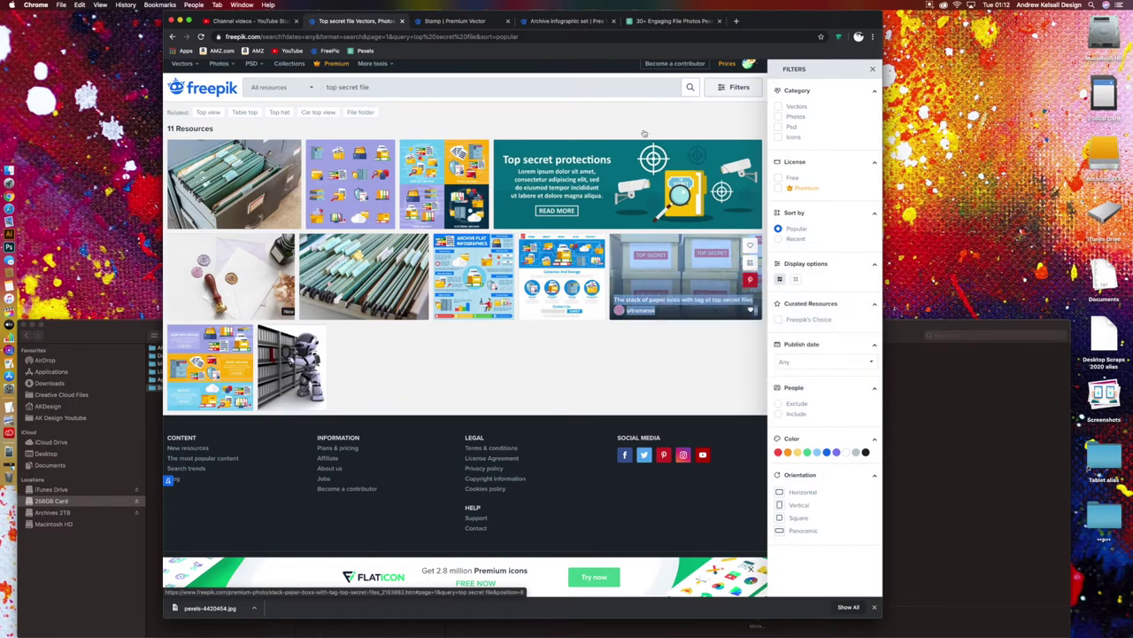
left_click(475, 22)
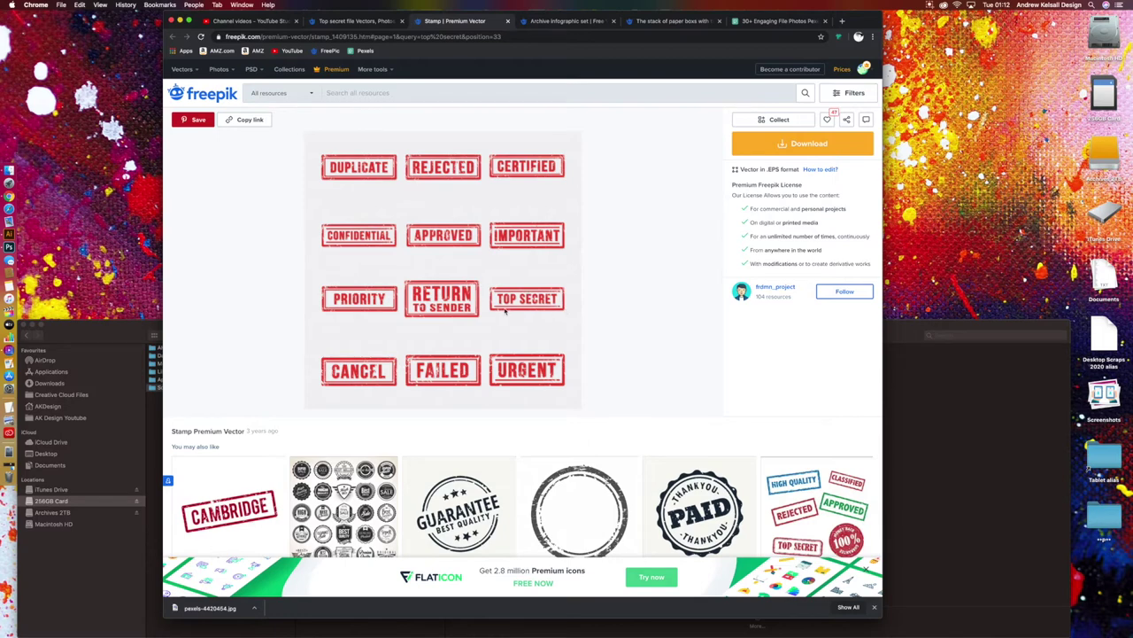
Step: Look over the archive infographic and top-secret boxes pages, then bring the CD project folder forward
left_click(567, 21)
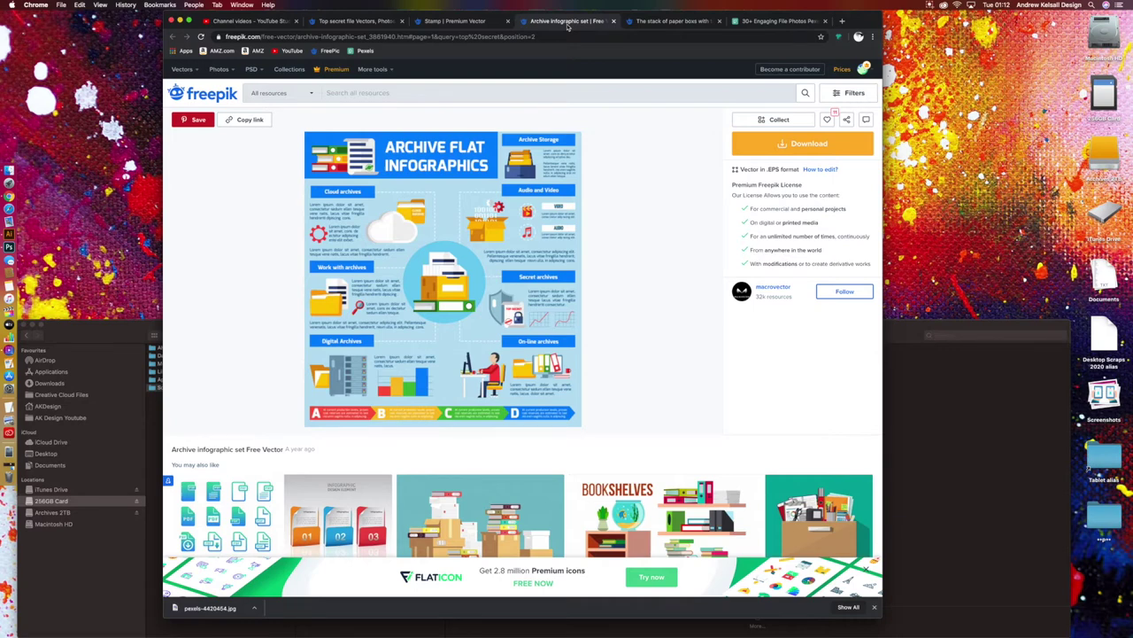
left_click(668, 22)
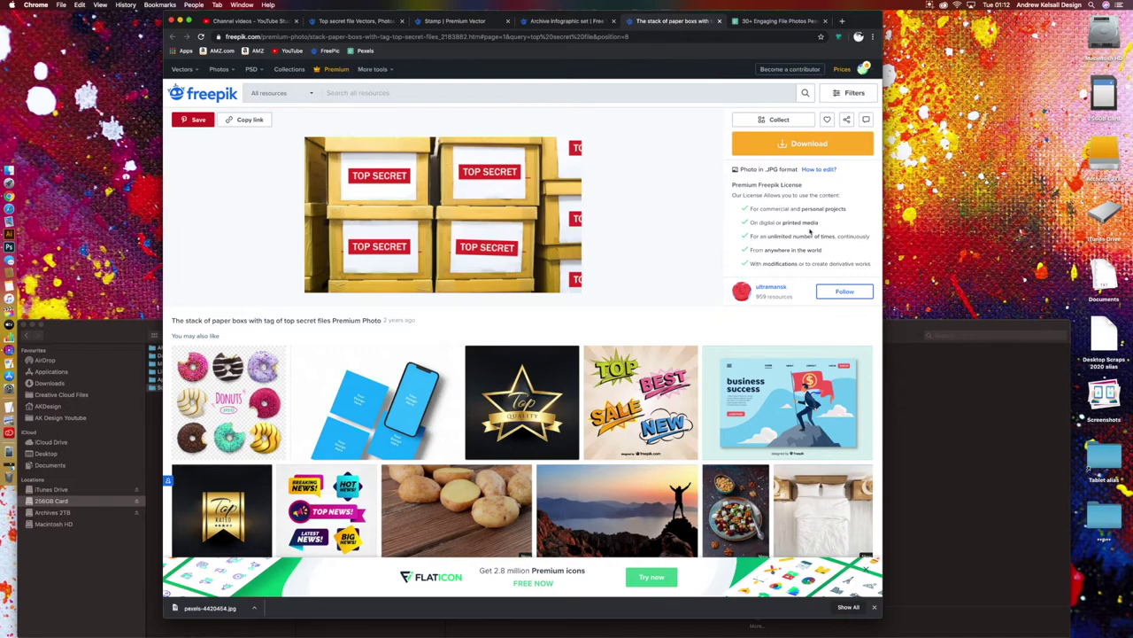
left_click(920, 336)
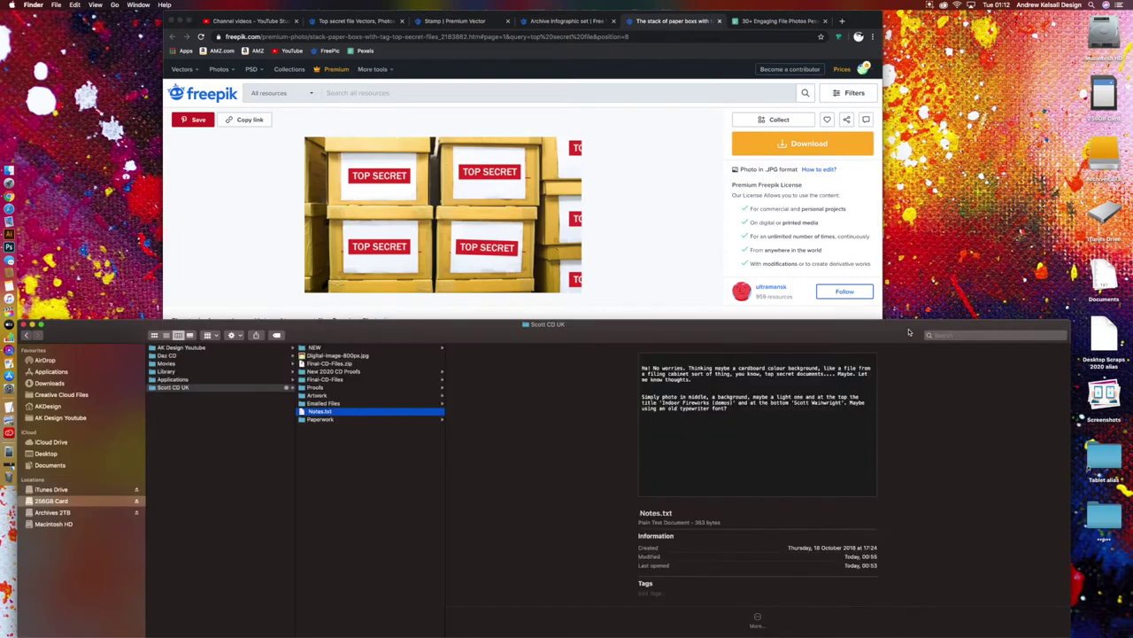
Step: Quick Look the sketch IMG_20200512_163423.jpg in the NEW folder, then return to the browser
left_click(354, 349)
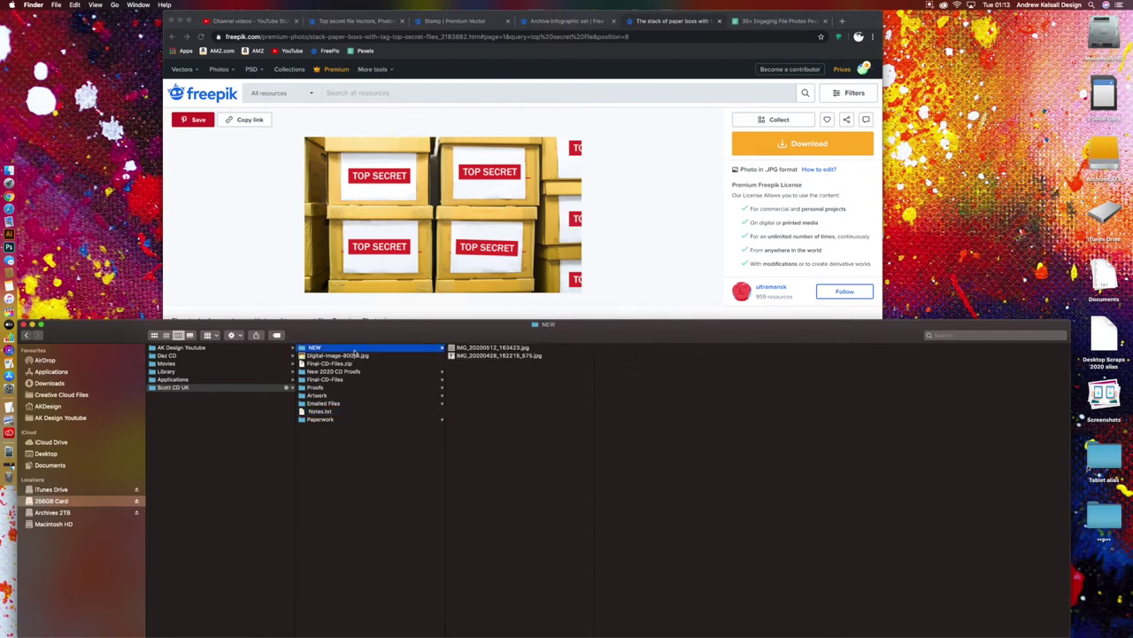
left_click(471, 348)
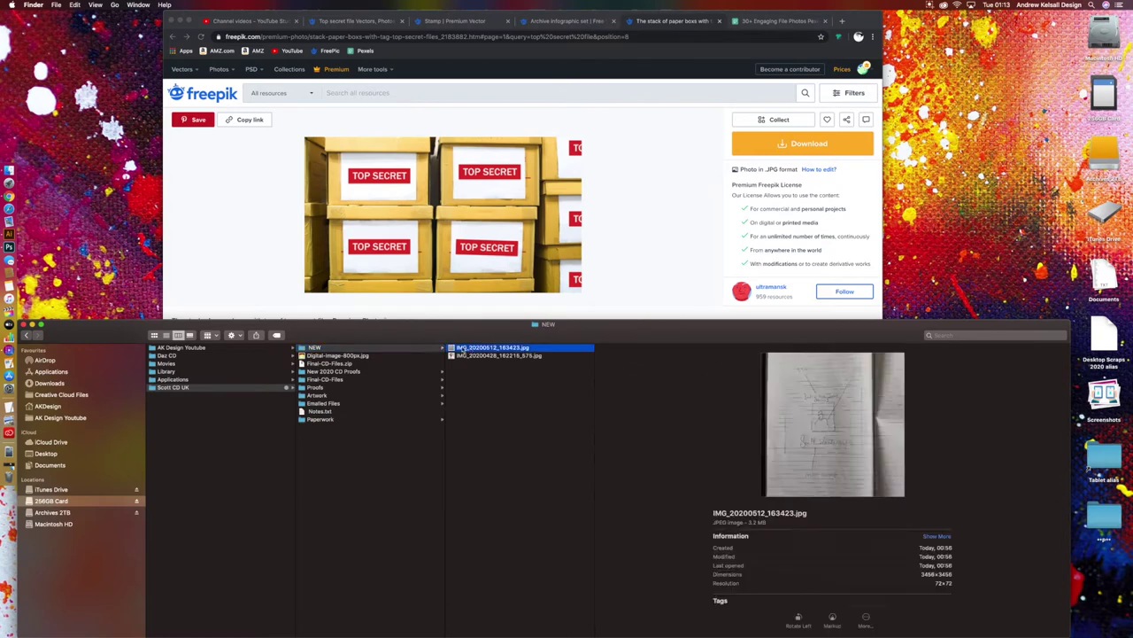
left_click_drag(467, 349, 461, 350)
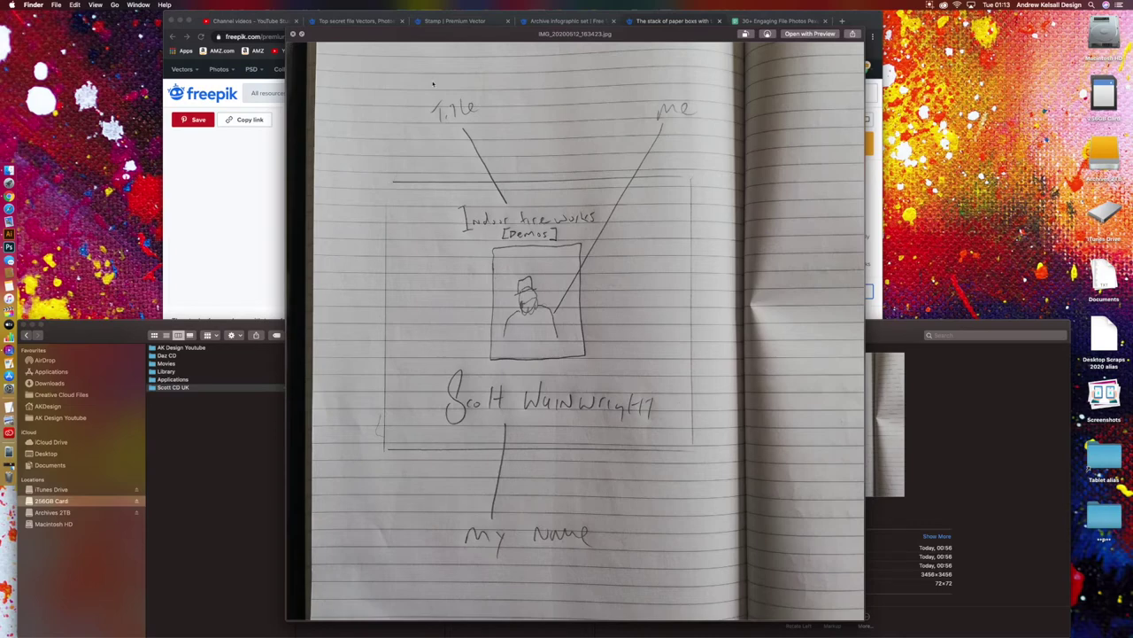
left_click(246, 131)
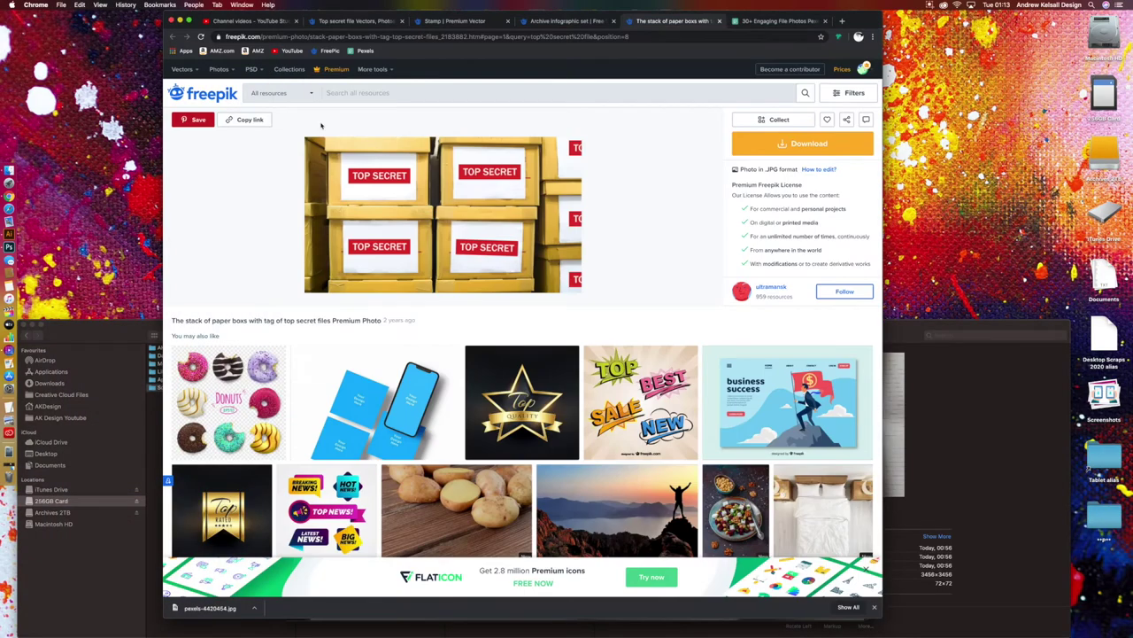
Step: Search Freepik for 'file' and filter the results to the Photos category
left_click(330, 92)
type("file")
key("Return")
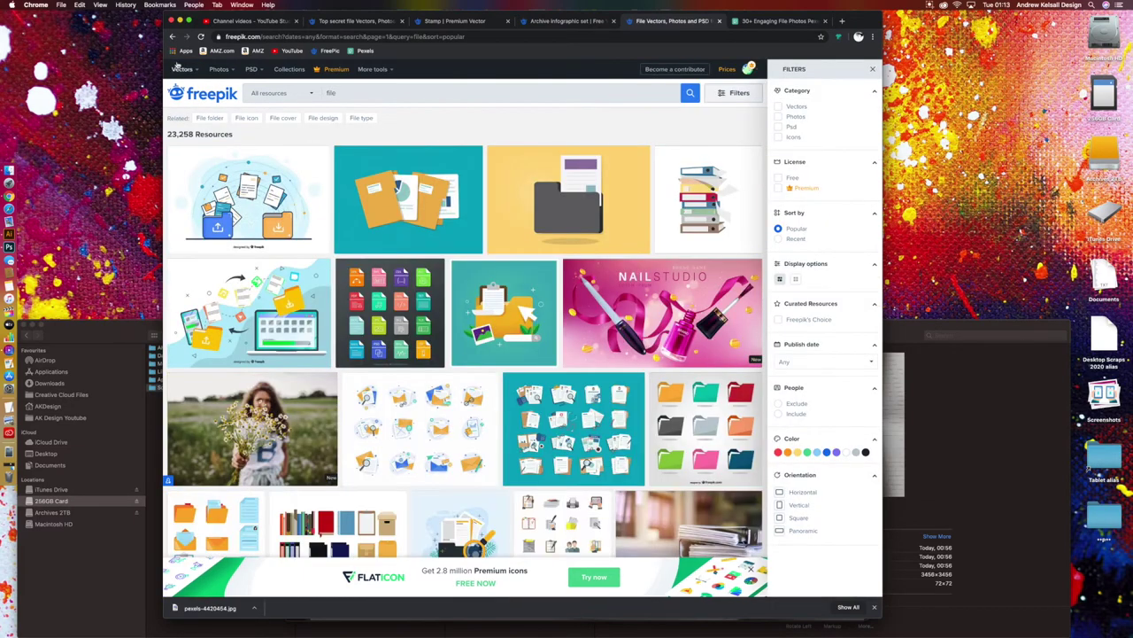
left_click(172, 36)
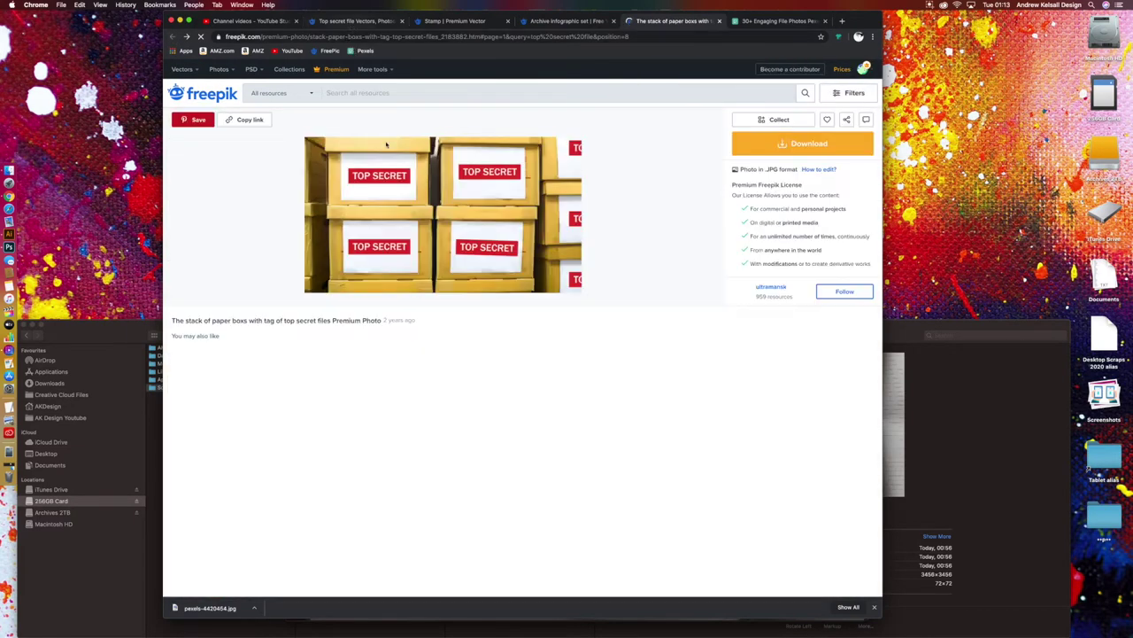
key("super+2")
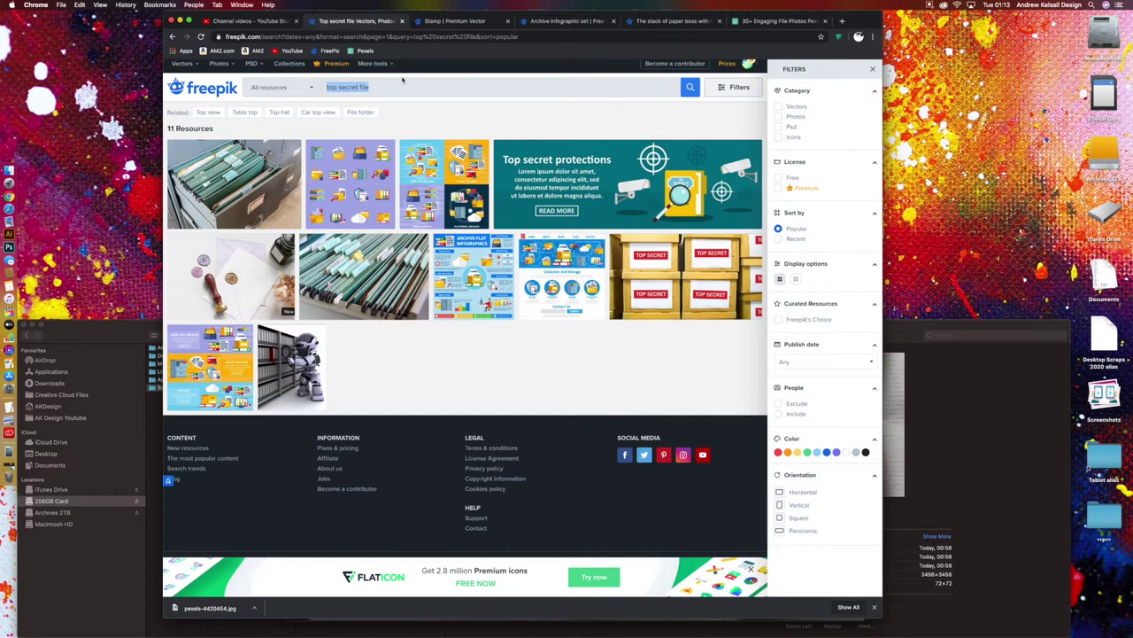
type("file")
key("Return")
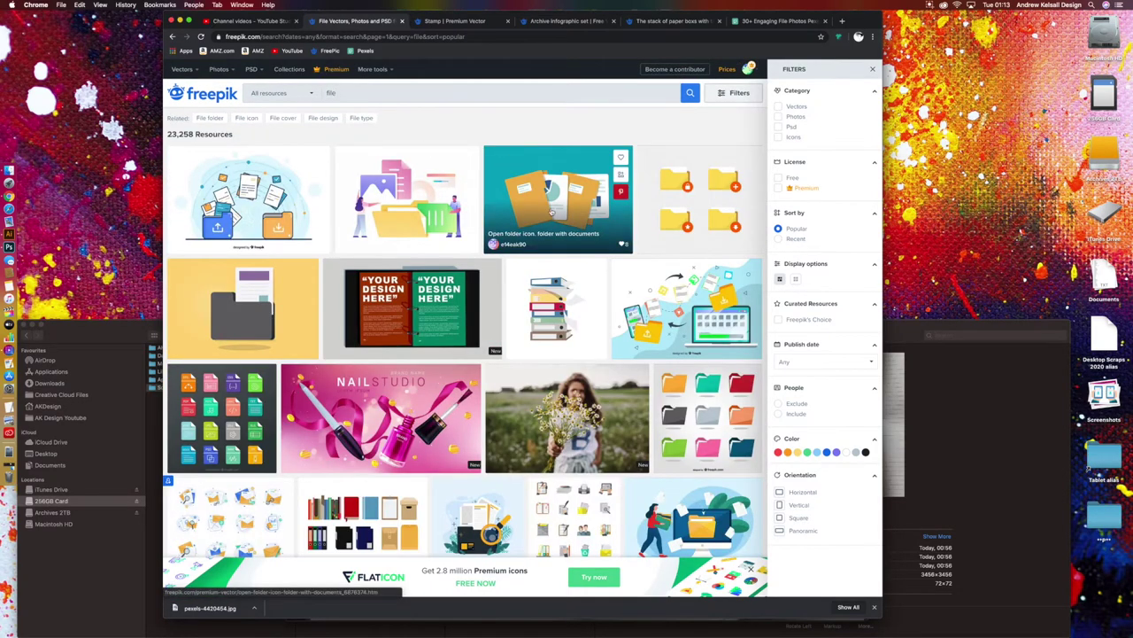
left_click(778, 116)
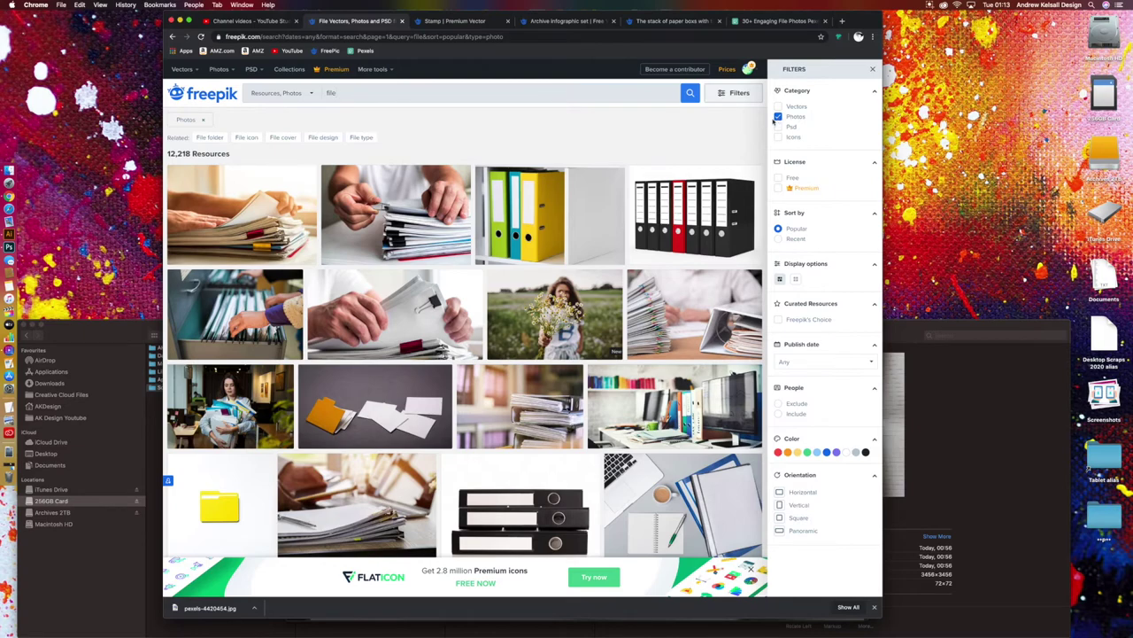
Step: Browse the first page of 'file' photo results and move on to page 2
scroll(609, 181, "down", 4)
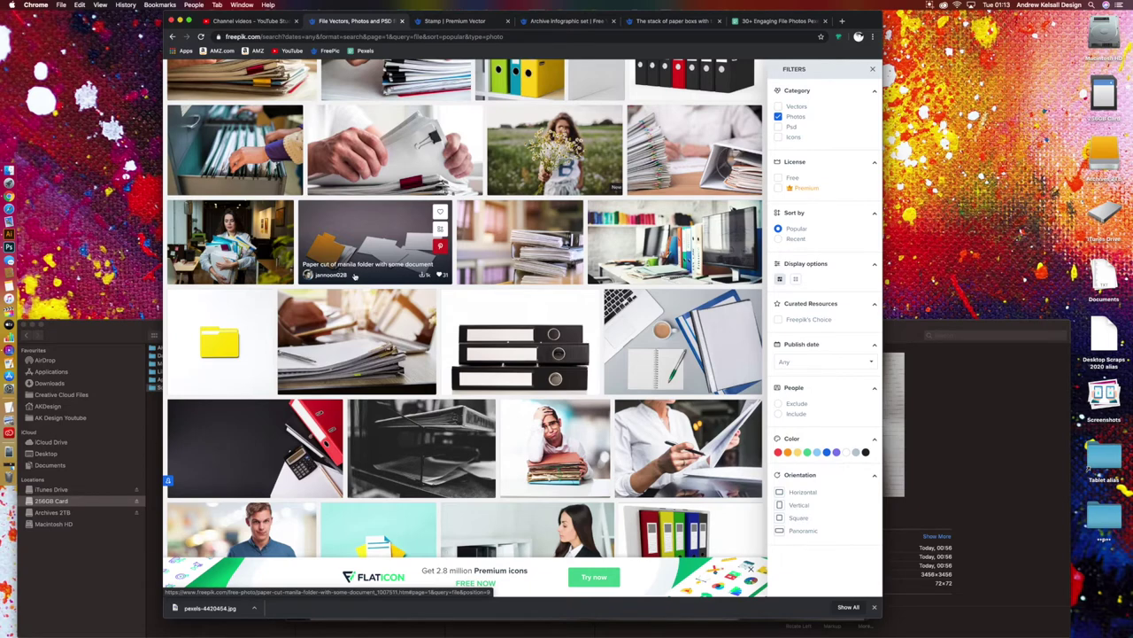
scroll(638, 270, "down", 1)
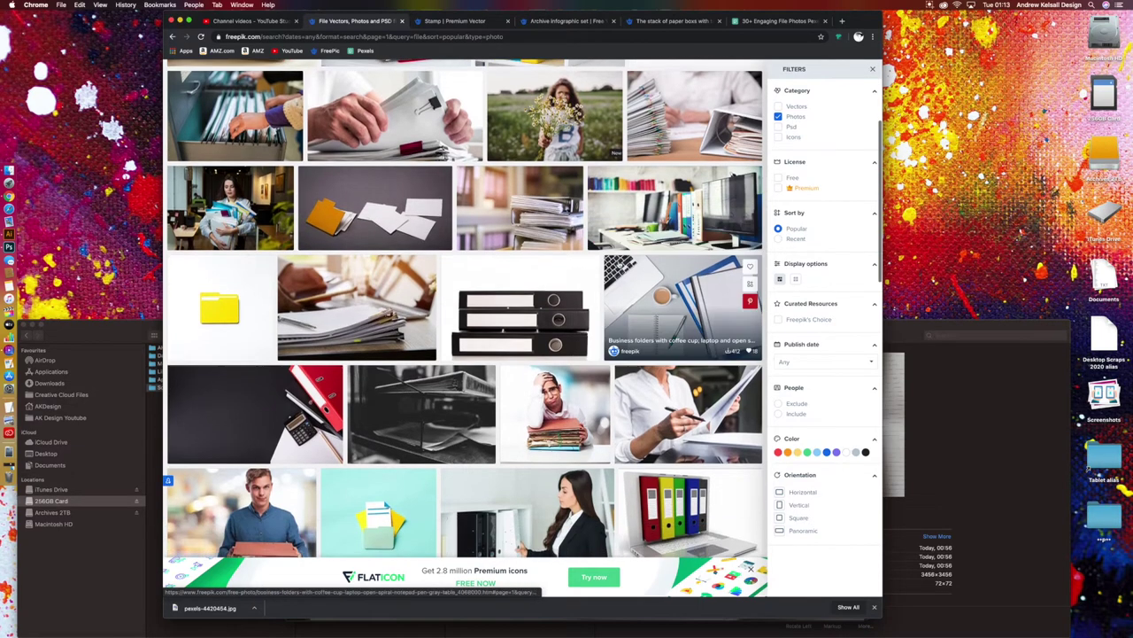
scroll(619, 264, "down", 2)
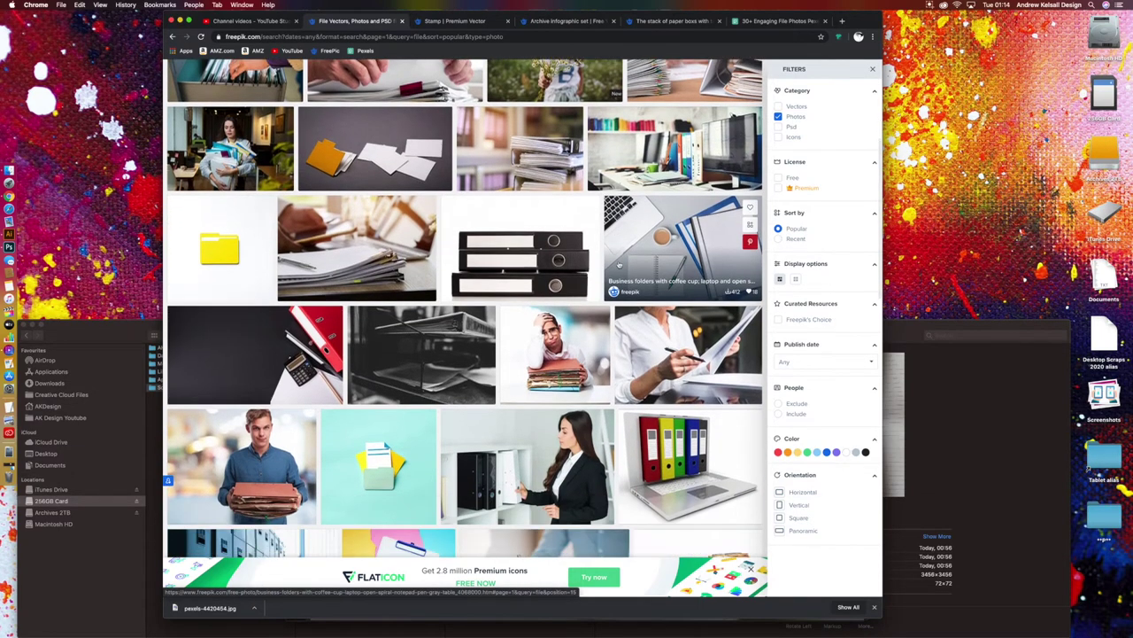
scroll(619, 264, "down", 2)
scroll(619, 264, "down", 5)
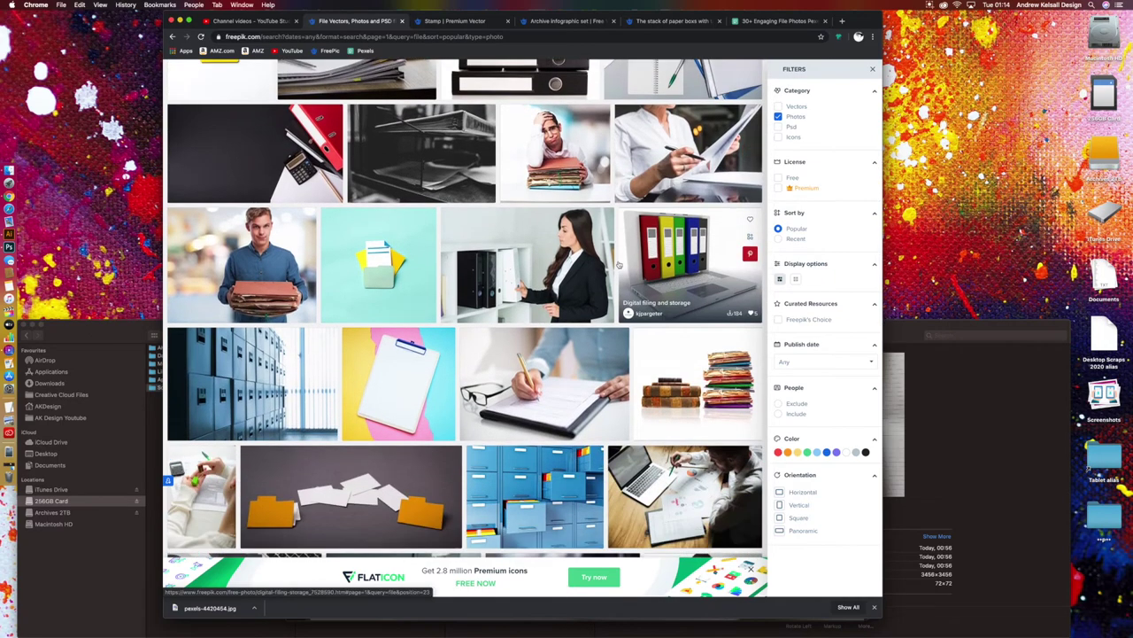
scroll(618, 264, "down", 2)
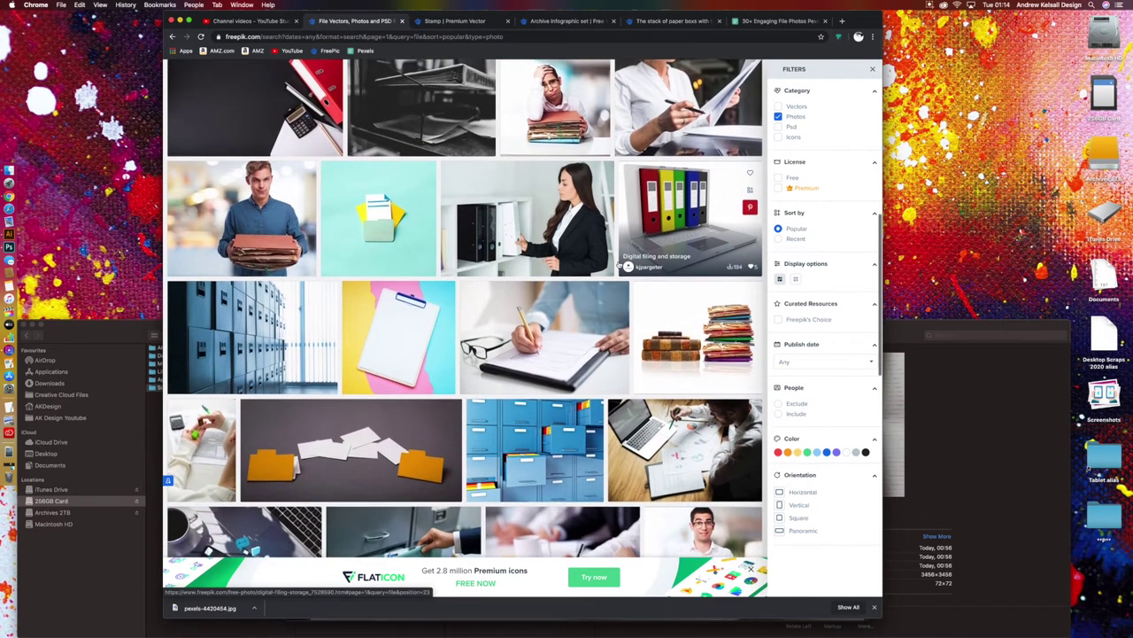
scroll(619, 264, "down", 2)
scroll(618, 262, "down", 1)
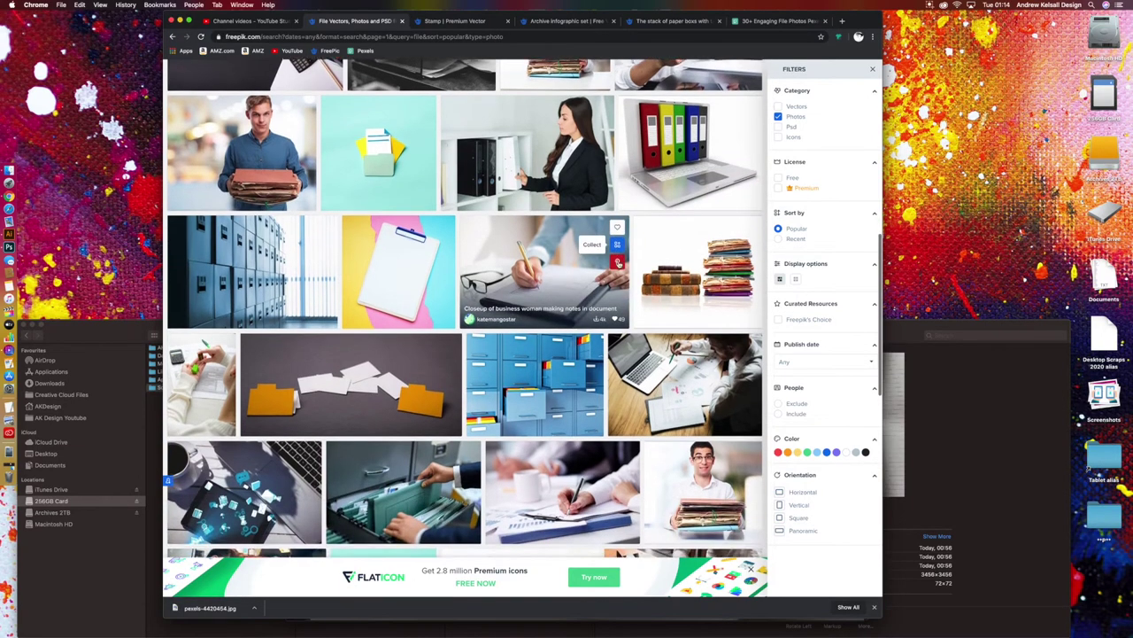
scroll(619, 262, "down", 1)
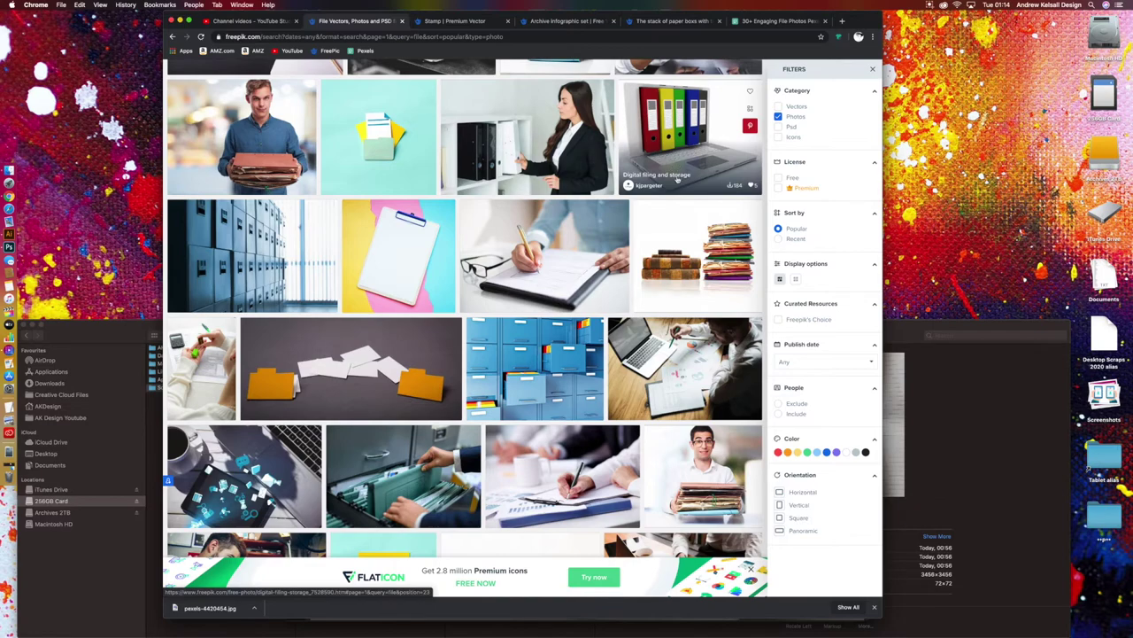
scroll(677, 181, "down", 1)
scroll(678, 180, "down", 2)
scroll(677, 181, "down", 2)
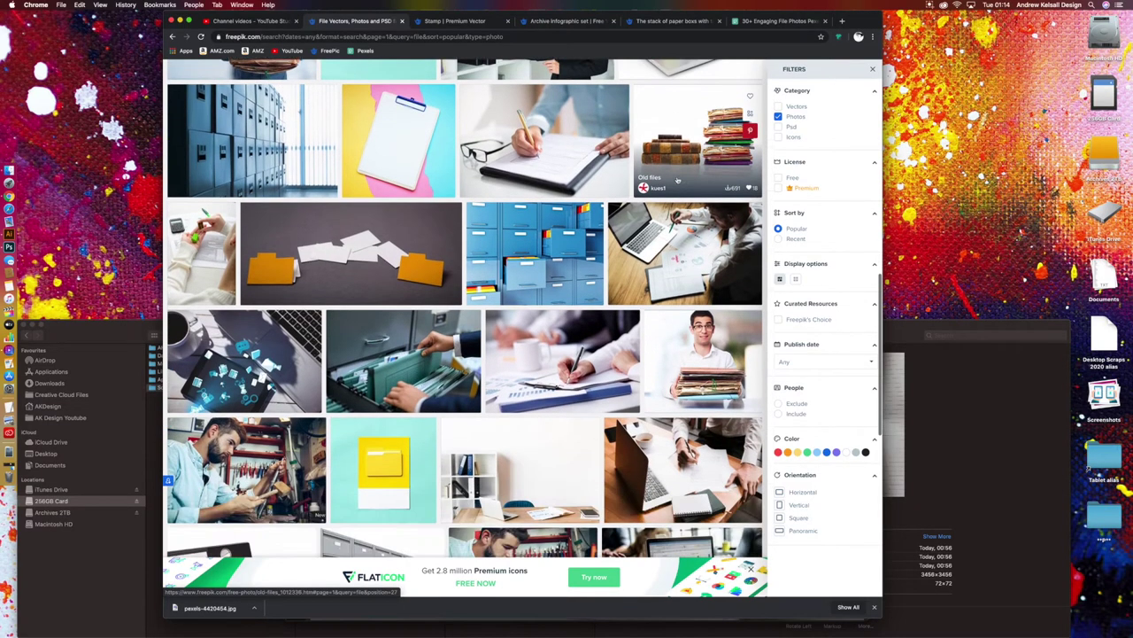
scroll(678, 180, "down", 2)
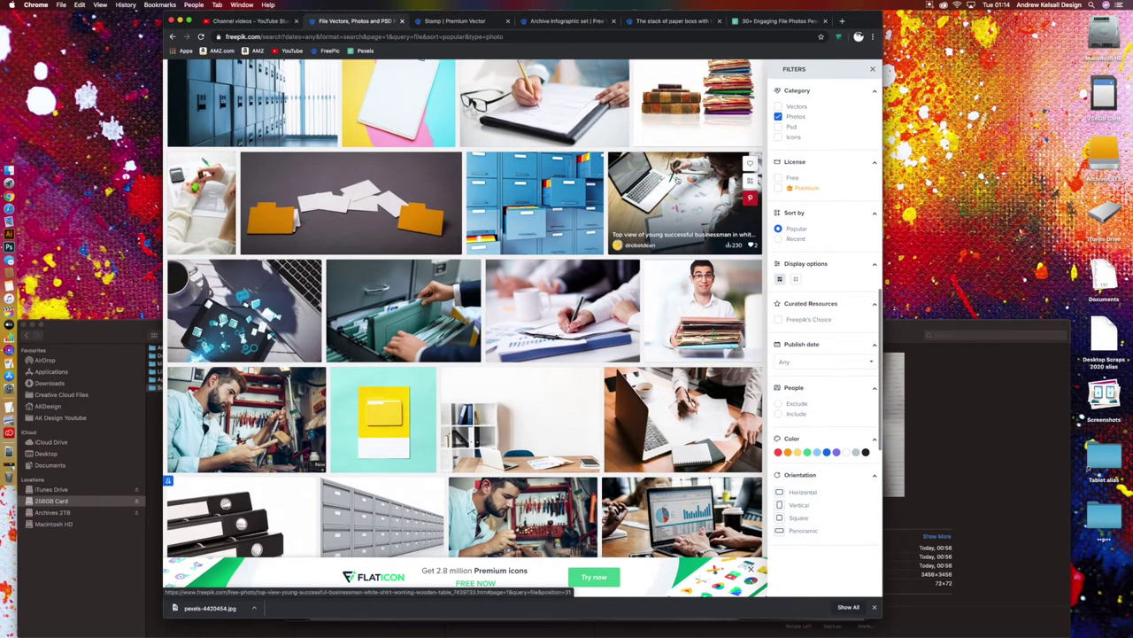
scroll(678, 181, "down", 2)
scroll(677, 181, "down", 3)
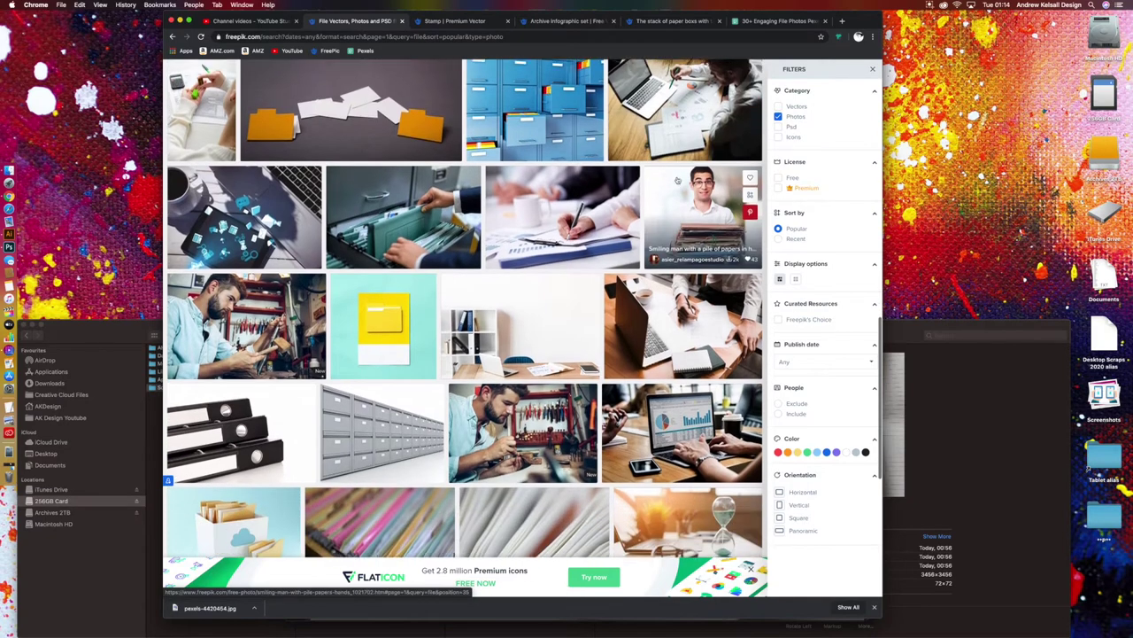
scroll(677, 180, "down", 4)
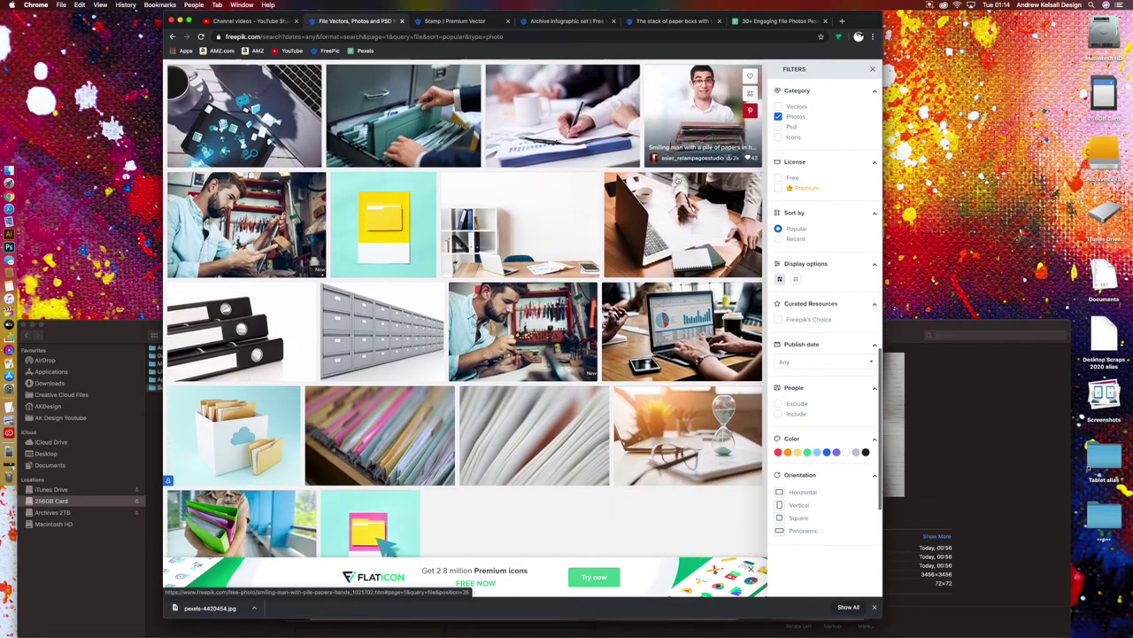
scroll(677, 180, "down", 6)
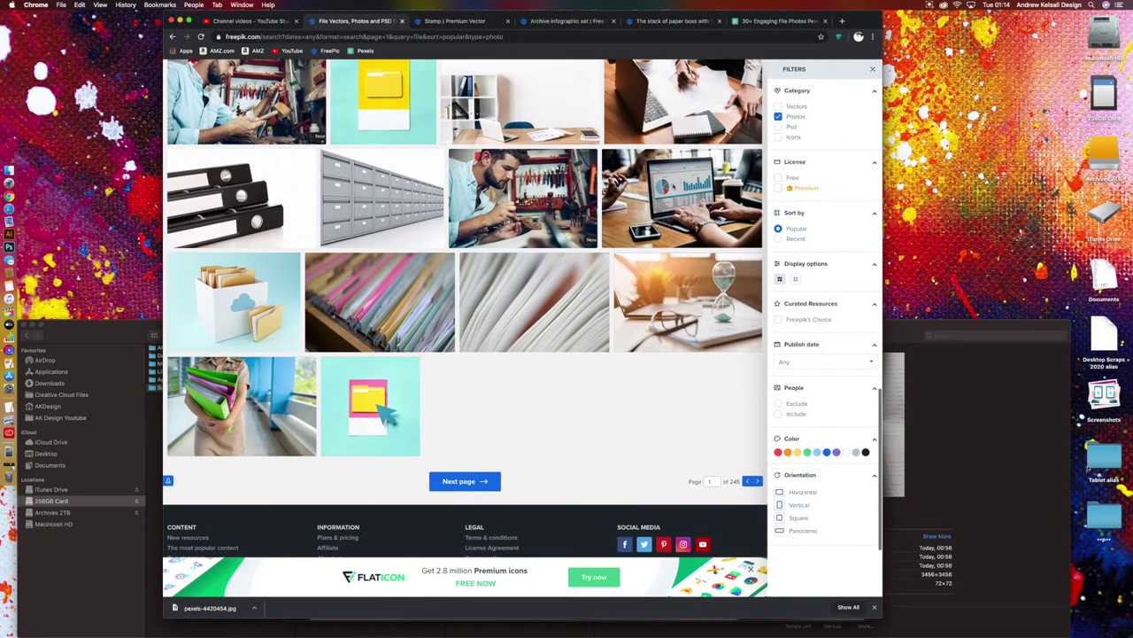
left_click(482, 485)
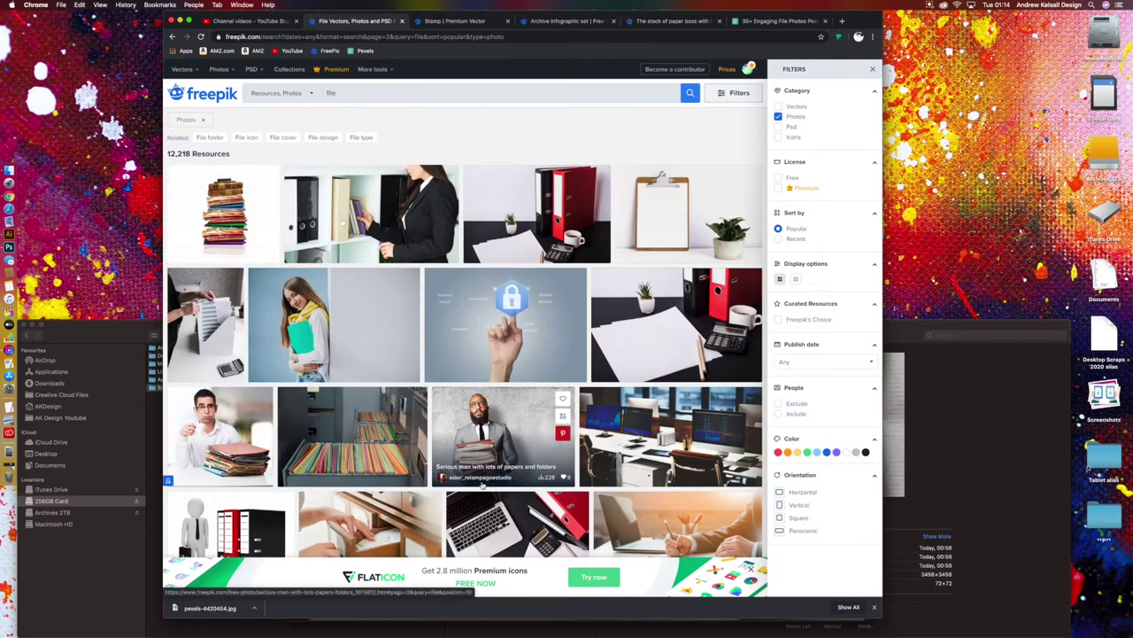
Step: Browse page 2 of the results, then continue through page 3
scroll(266, 430, "down", 5)
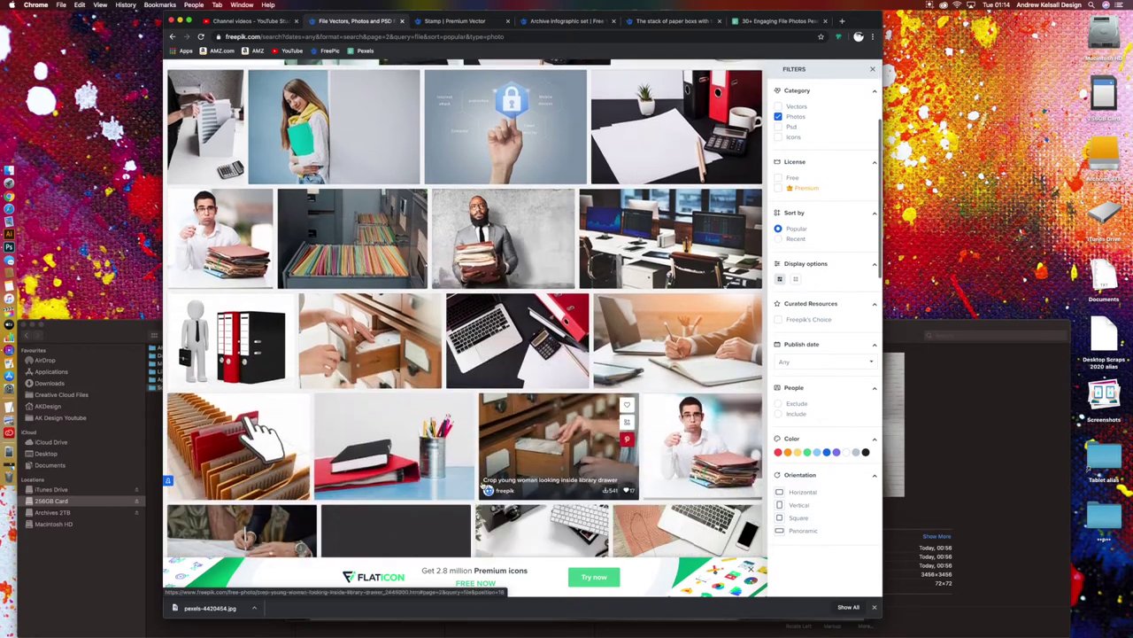
scroll(465, 307, "down", 5)
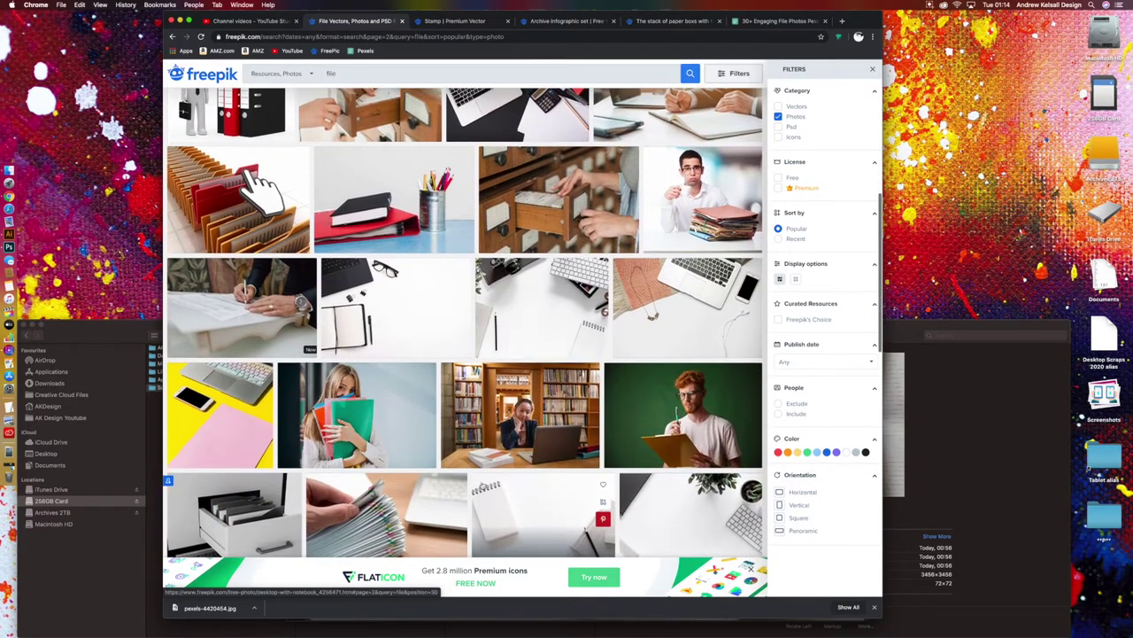
scroll(253, 185, "down", 3)
scroll(482, 485, "down", 6)
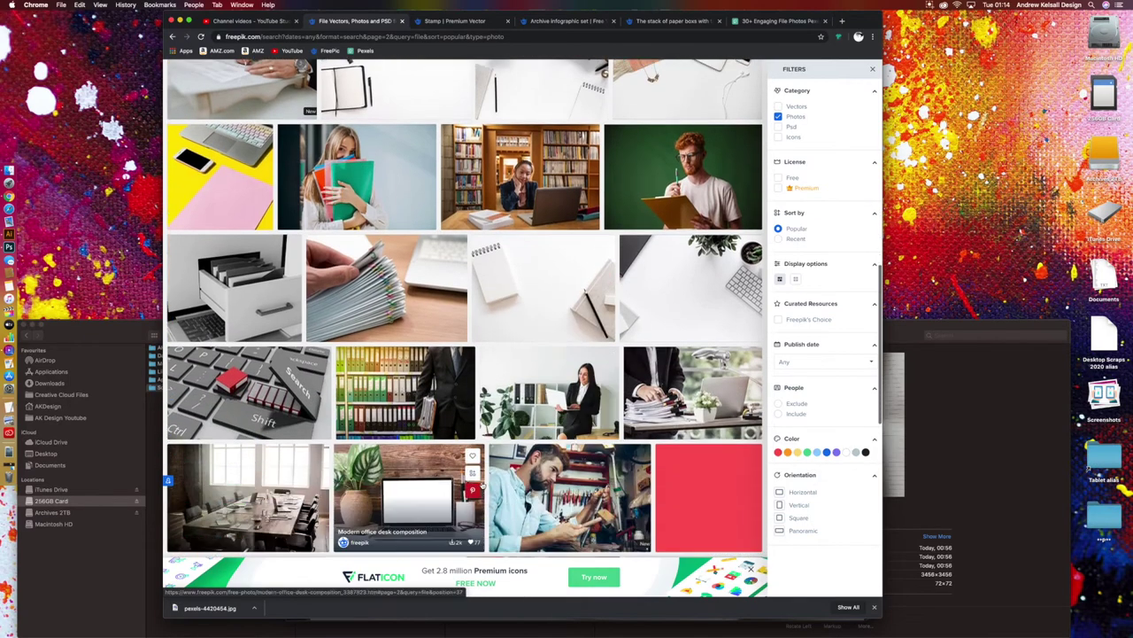
scroll(483, 486, "down", 4)
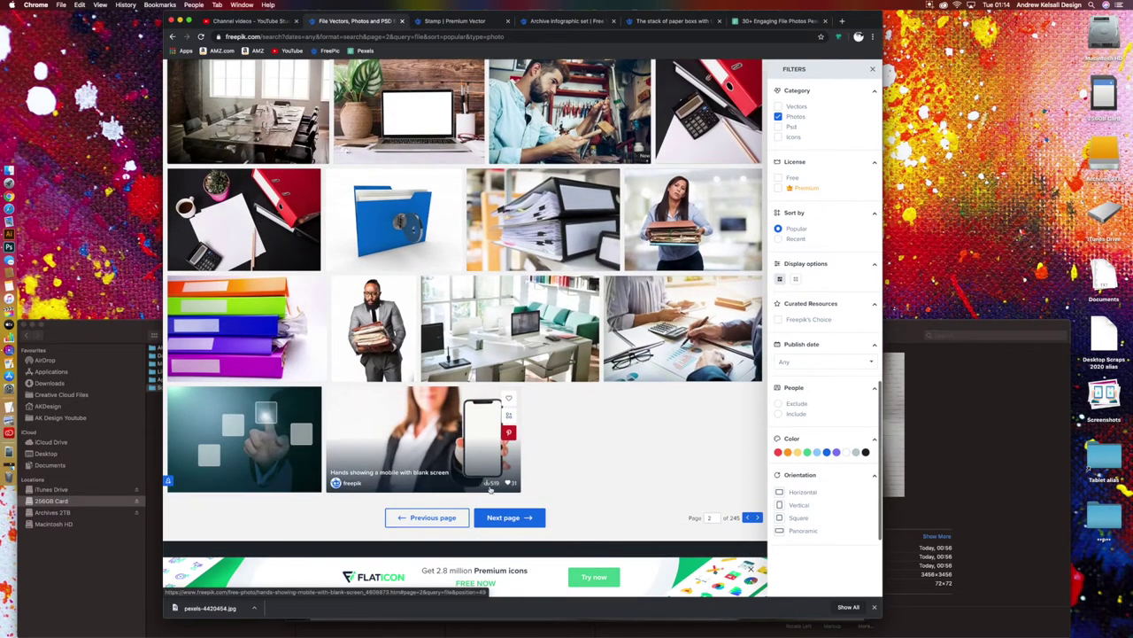
left_click(505, 516)
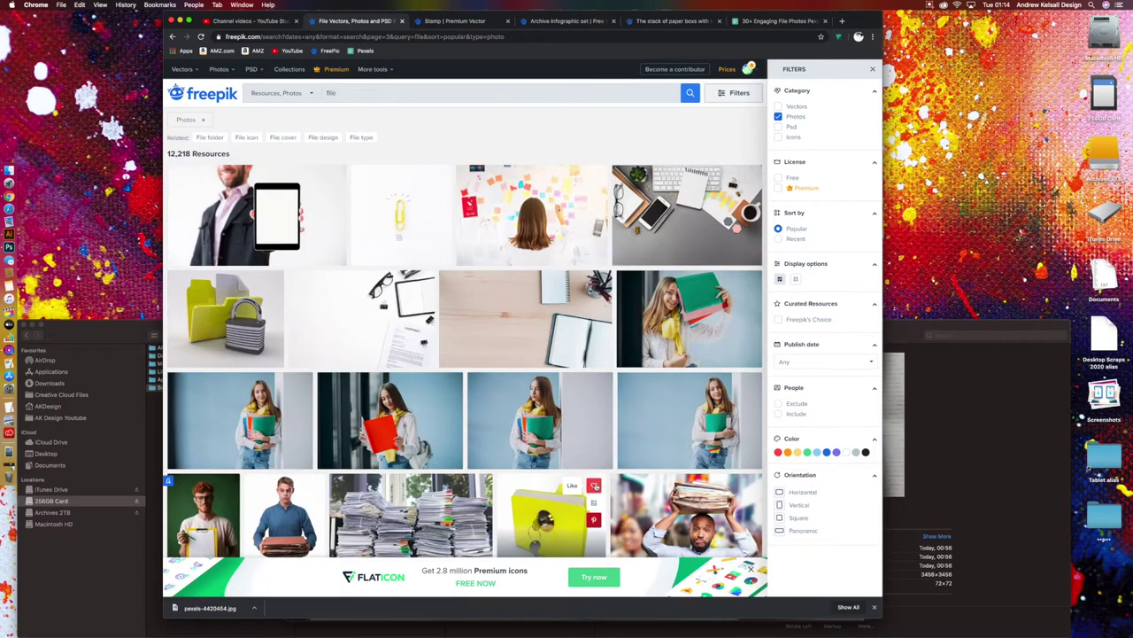
scroll(595, 486, "down", 3)
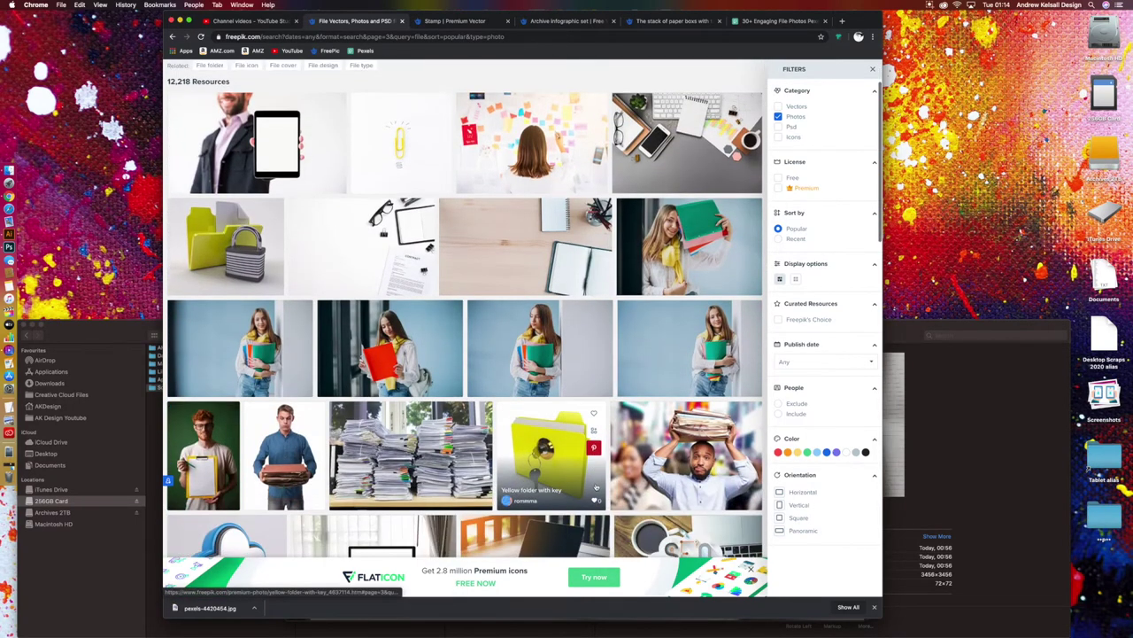
scroll(595, 486, "down", 3)
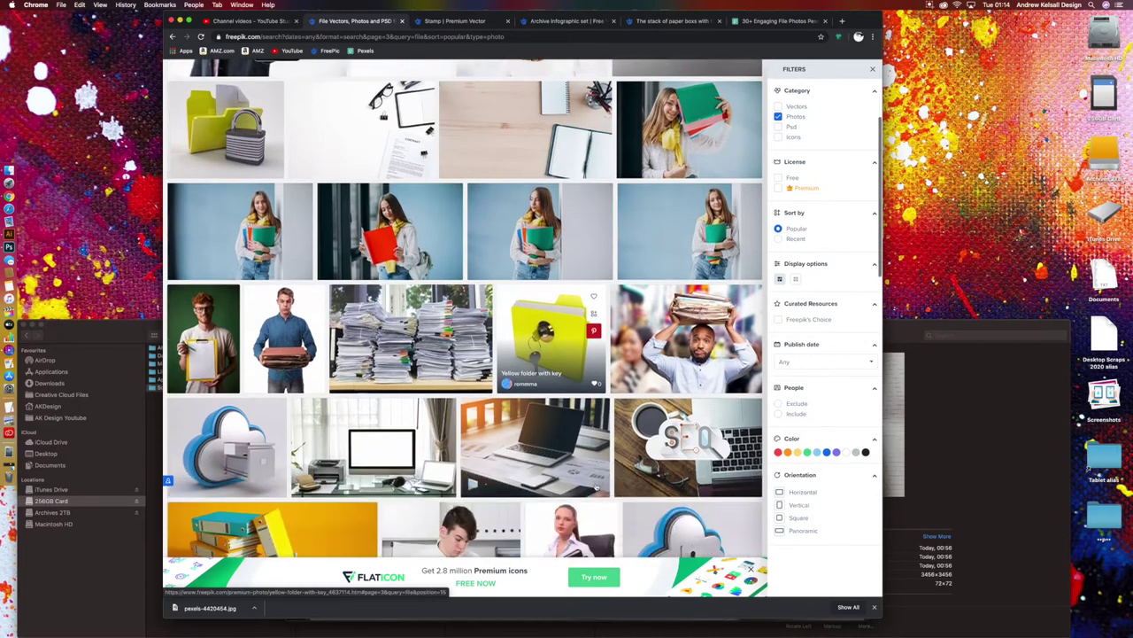
scroll(595, 486, "down", 2)
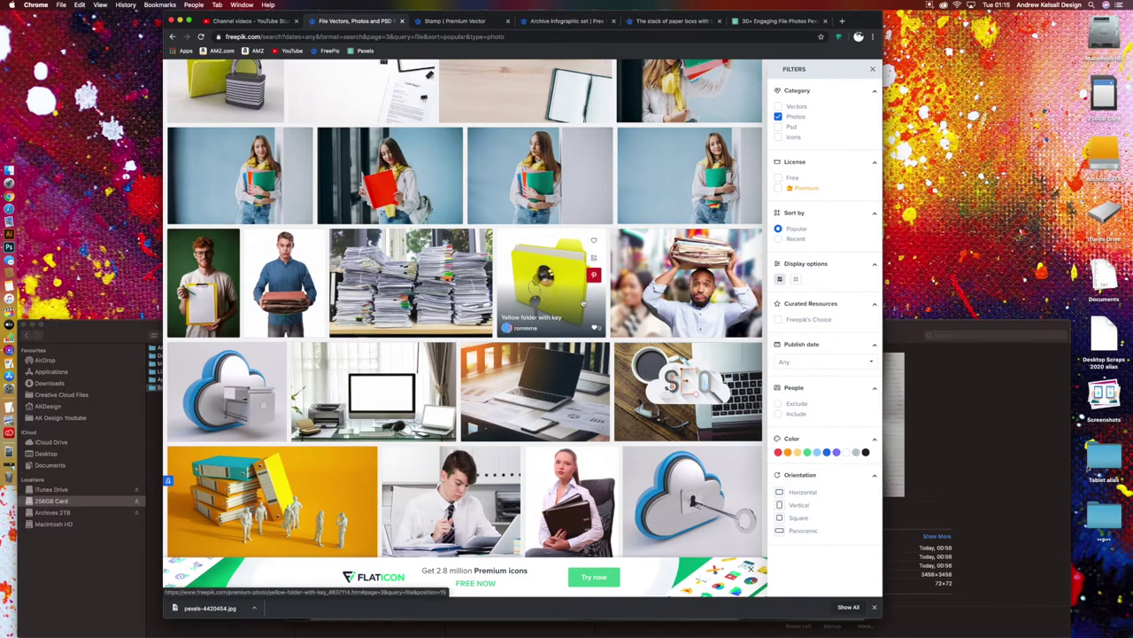
scroll(583, 304, "down", 1)
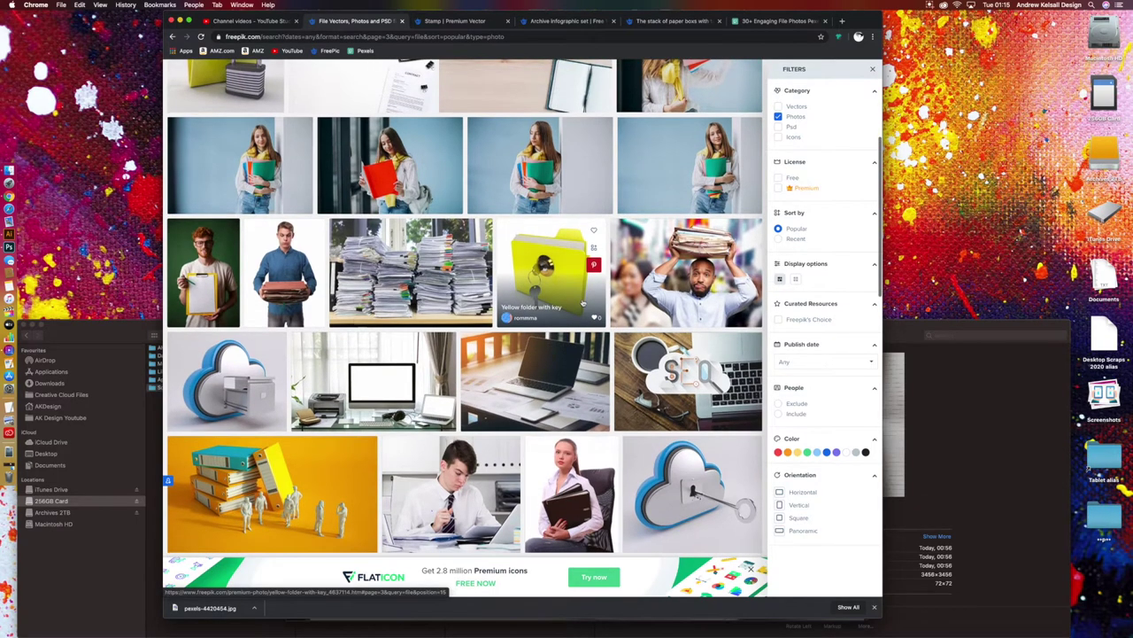
scroll(583, 304, "down", 5)
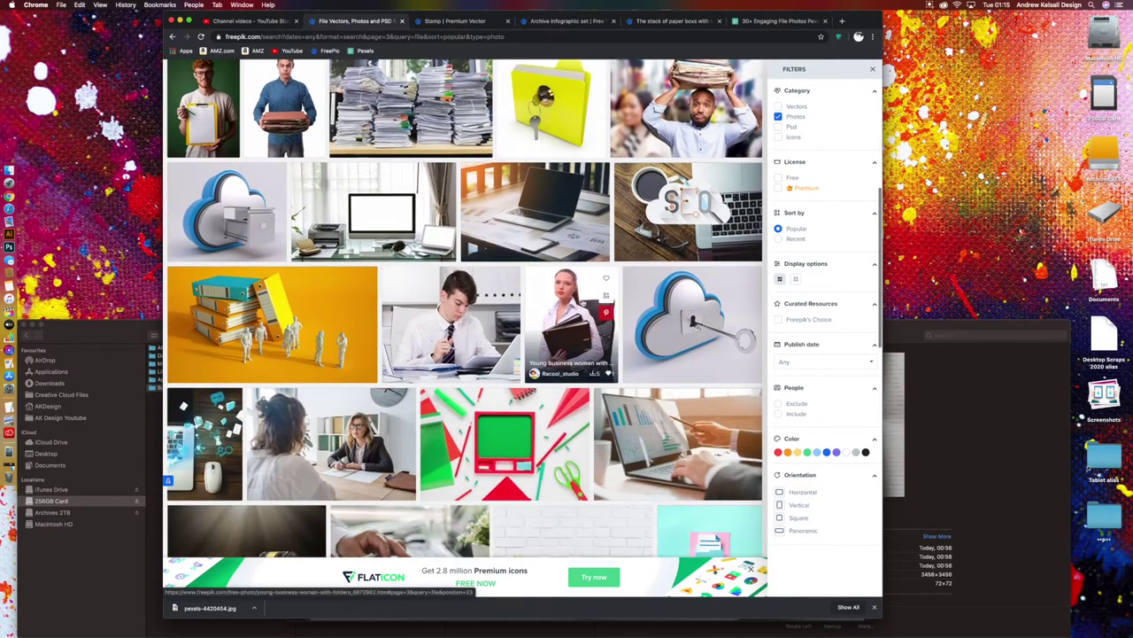
scroll(583, 304, "down", 3)
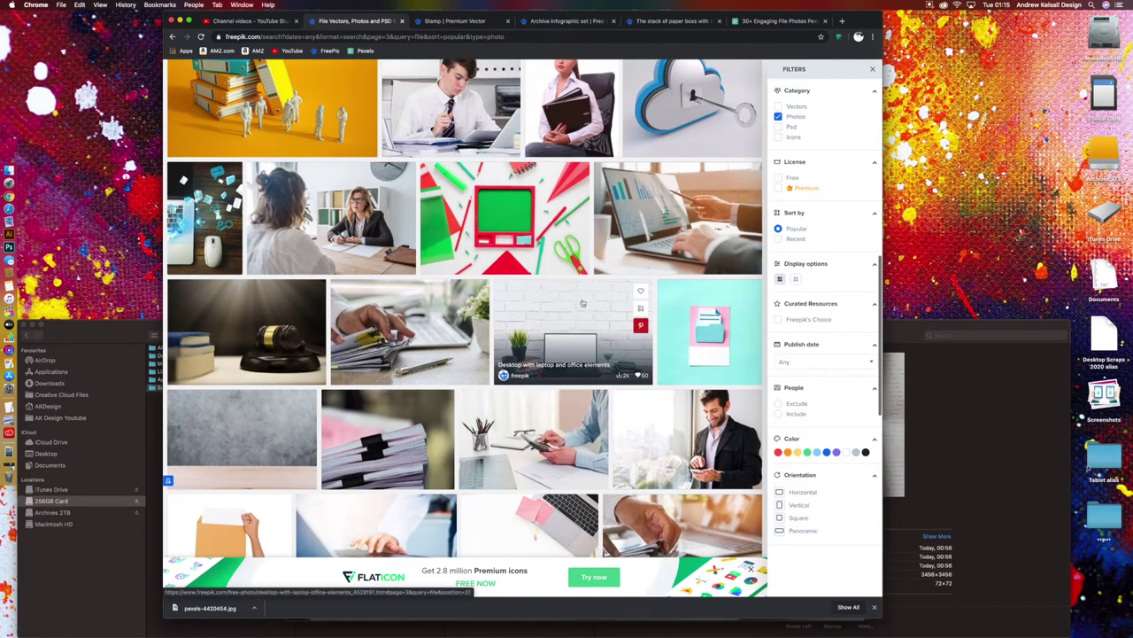
scroll(583, 304, "down", 4)
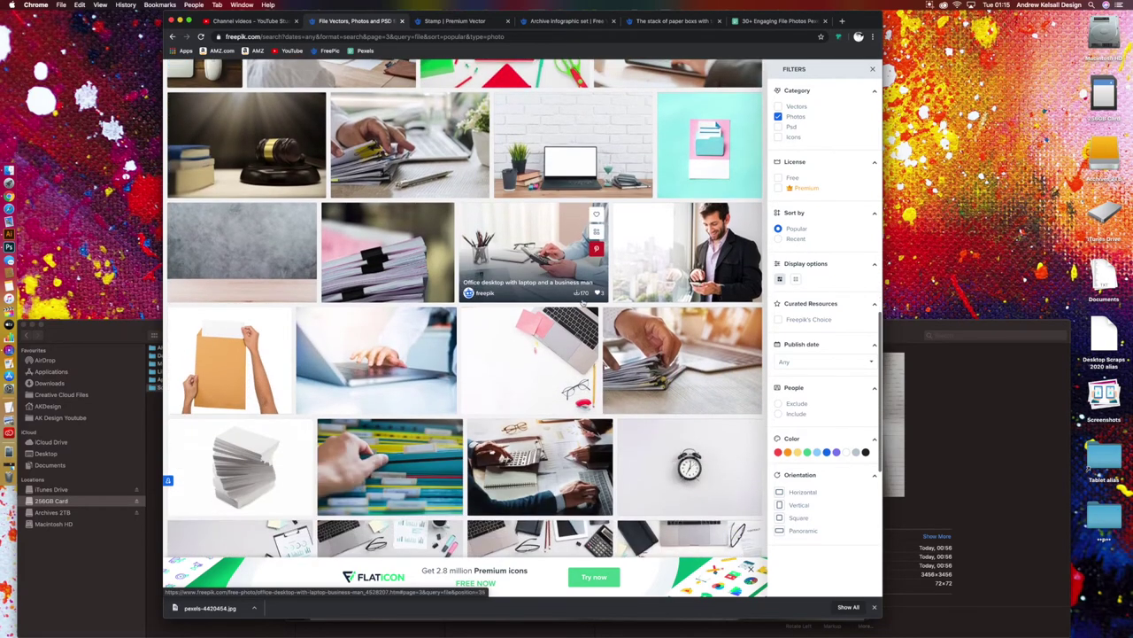
scroll(583, 304, "down", 1)
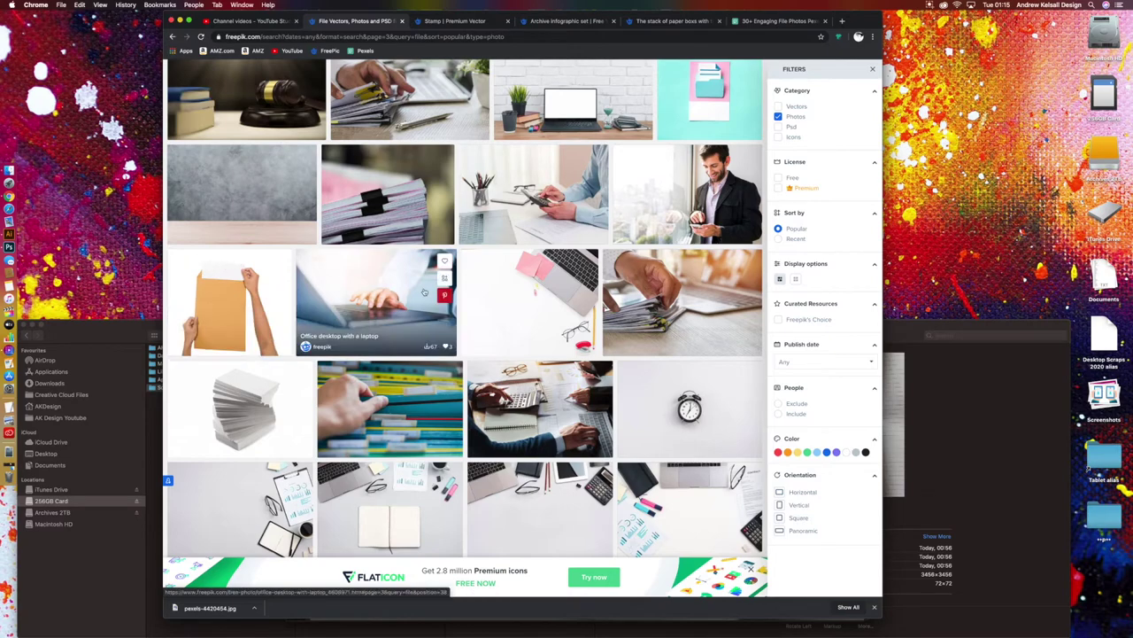
scroll(483, 377, "down", 2)
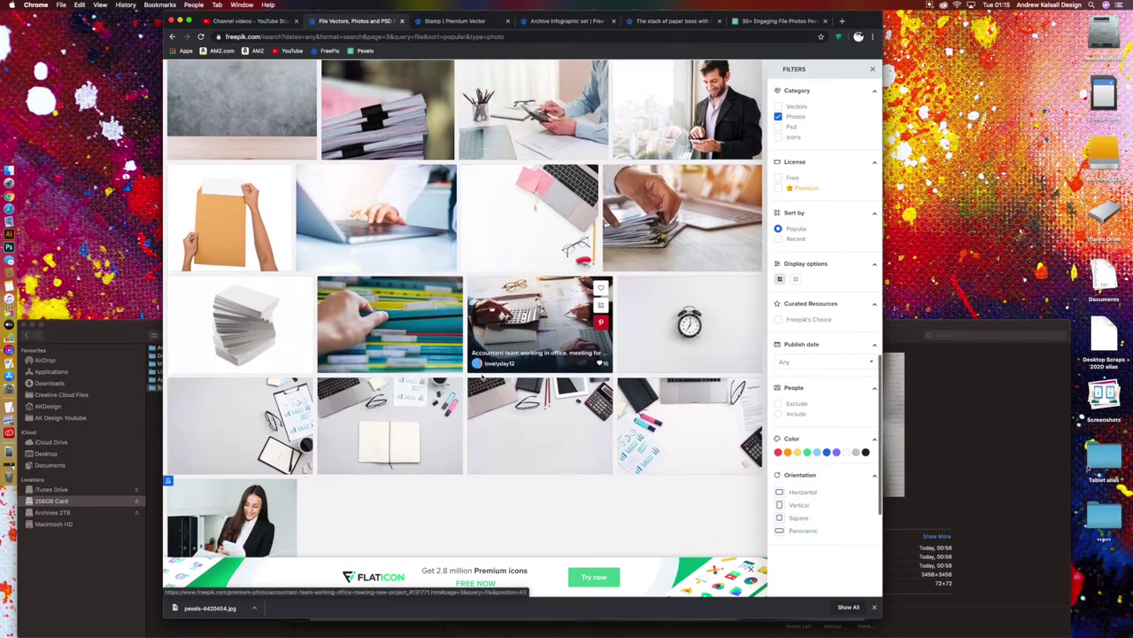
scroll(482, 377, "down", 1)
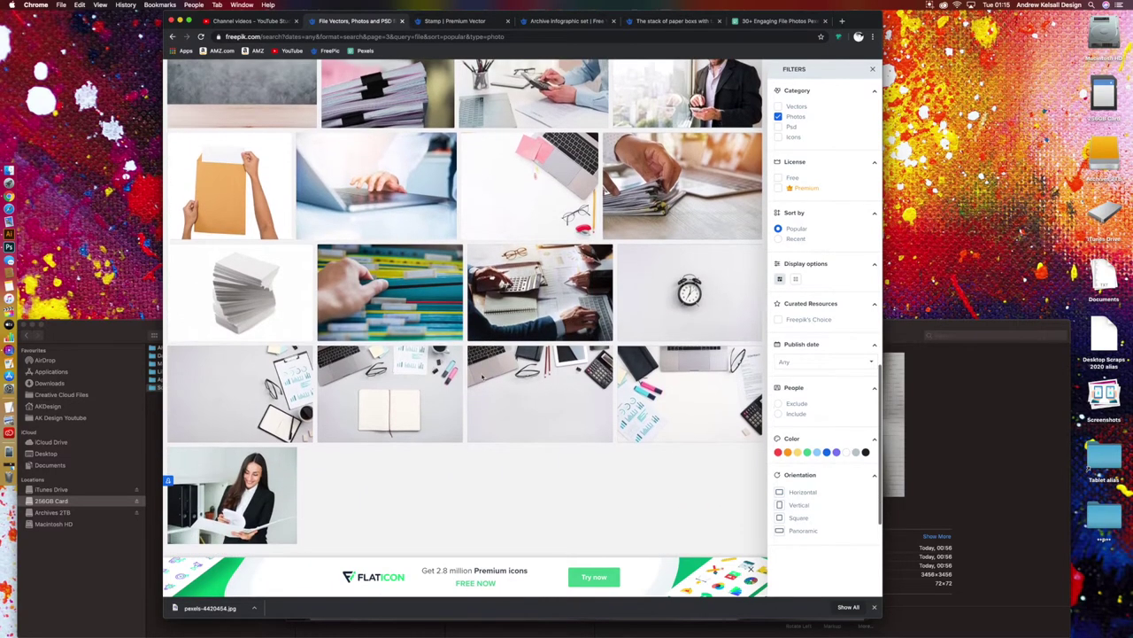
Step: Open the brown envelope photo in its own tab and view it
right_click(240, 208)
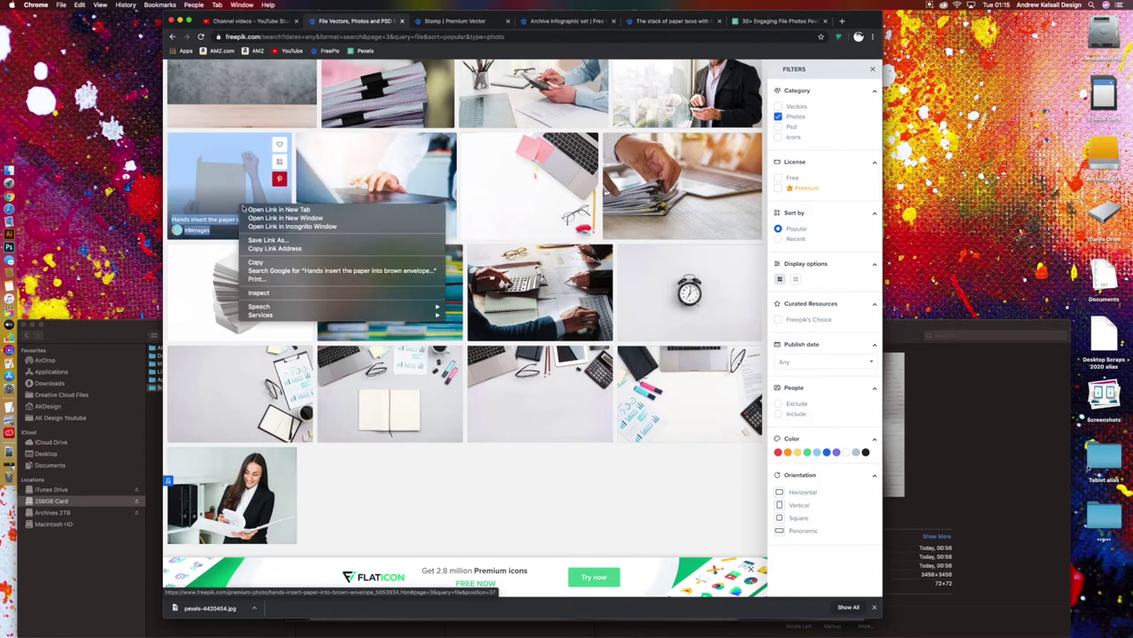
left_click(266, 209)
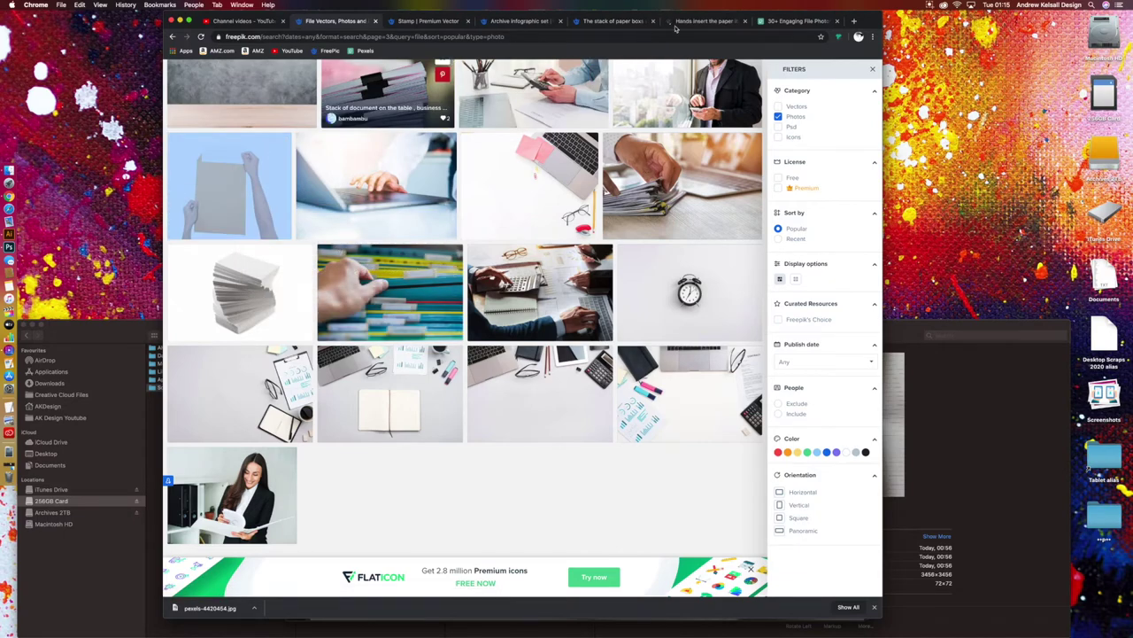
left_click(695, 23)
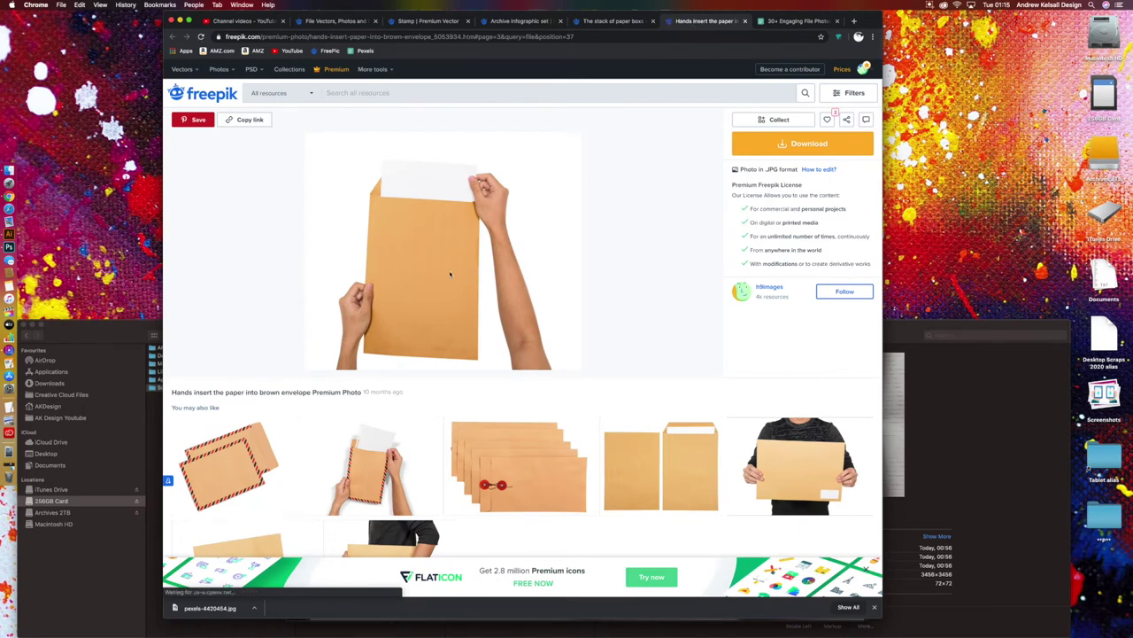
scroll(450, 274, "down", 5)
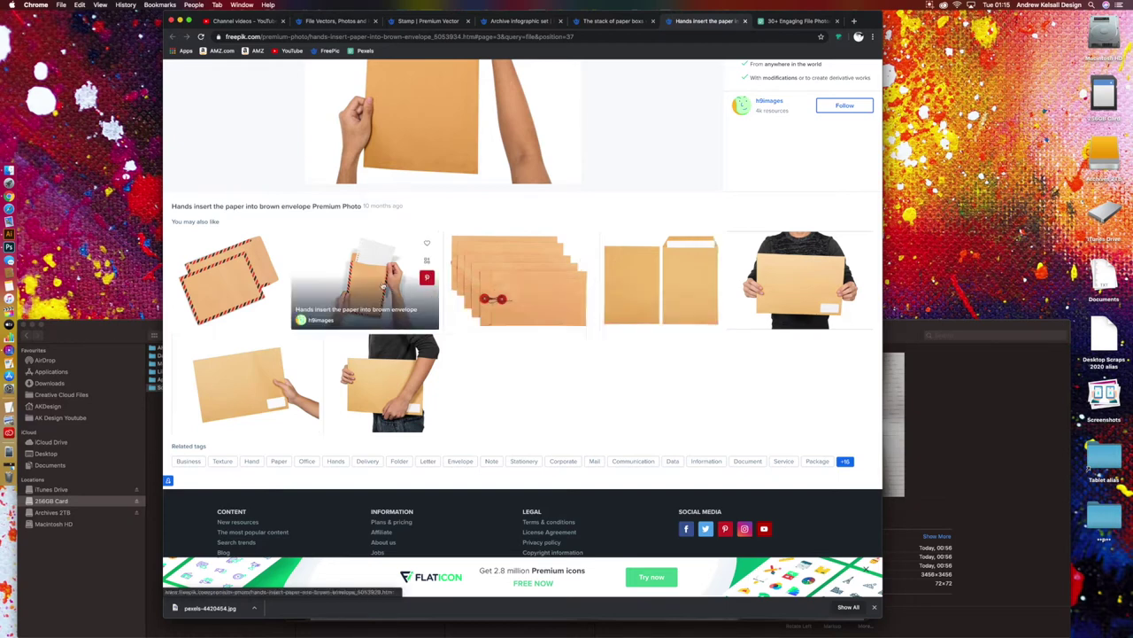
Step: Open a similar striped-edge envelope photo in a new tab, then preview the cover sketch
right_click(377, 280)
left_click(379, 281)
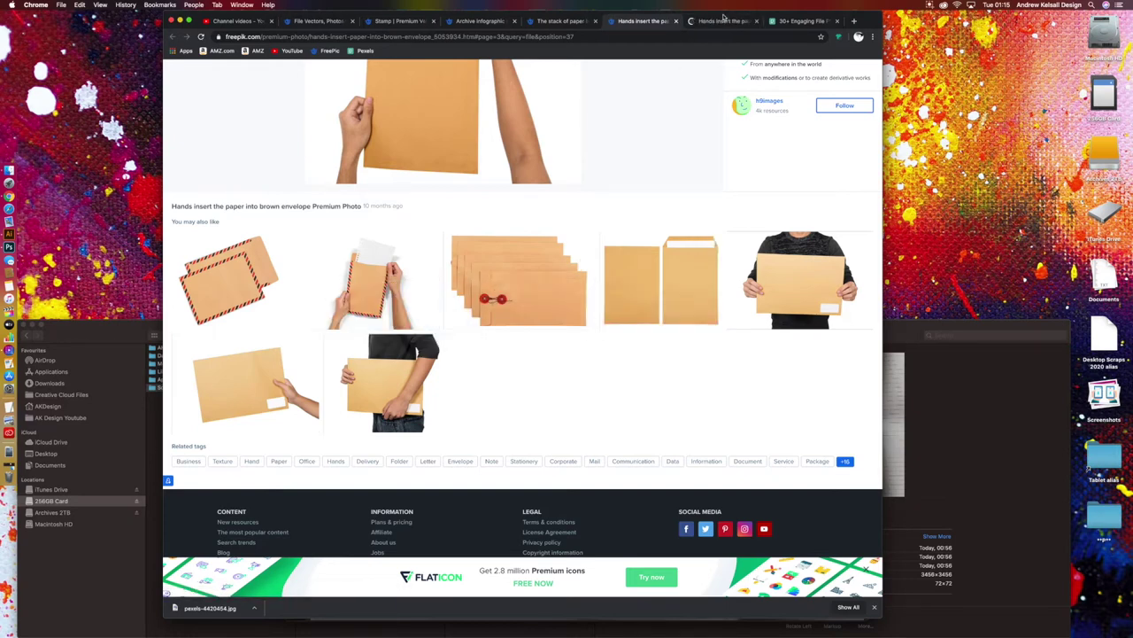
left_click(719, 21)
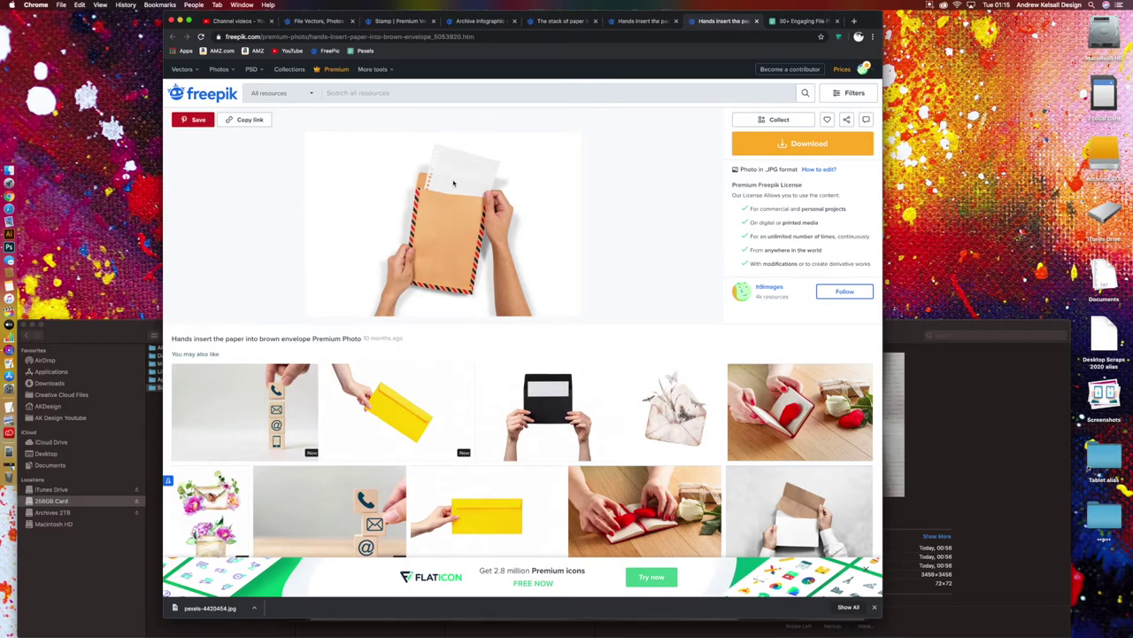
left_click(899, 336)
key("space")
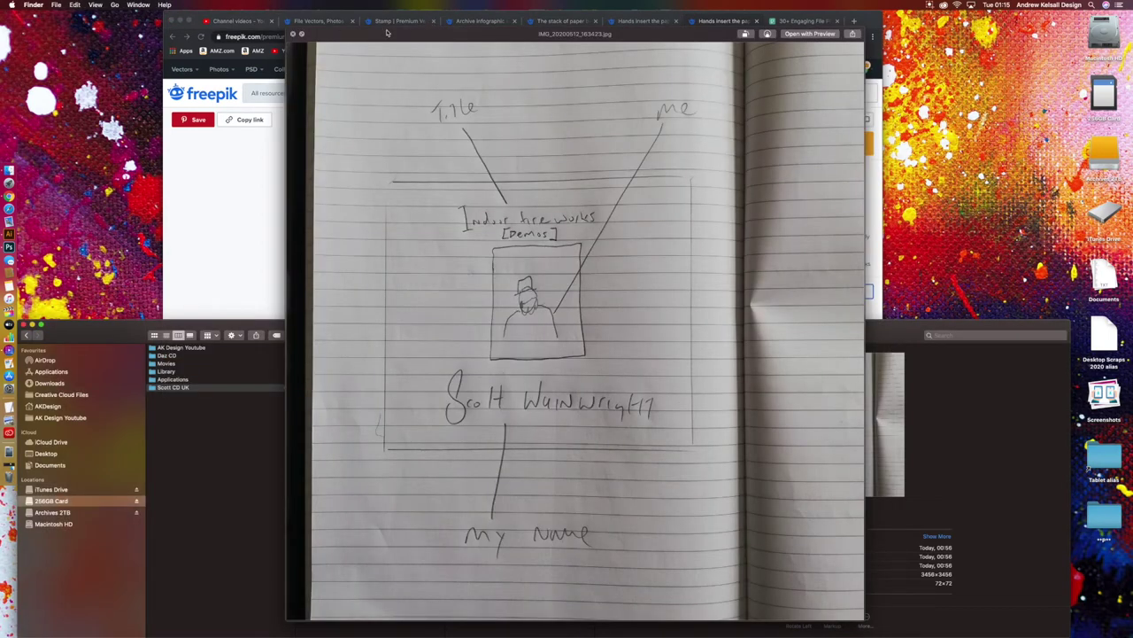
Step: Shrink the sketch preview and park it at the right edge, with Chrome back in front
left_click_drag(389, 33, 363, 9)
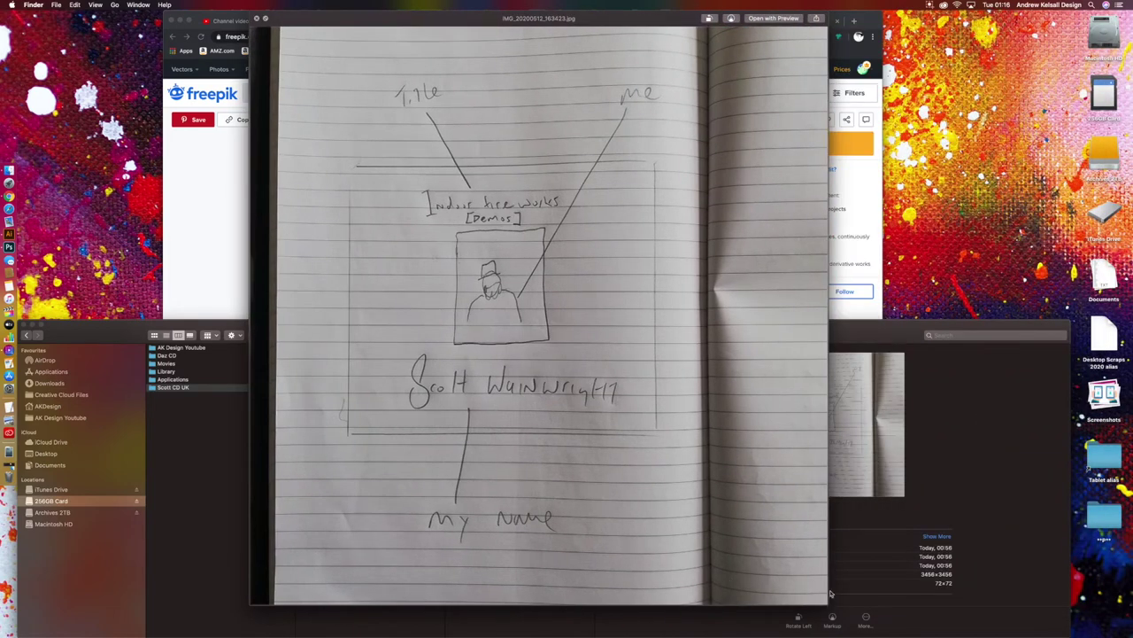
left_click_drag(829, 609, 561, 384)
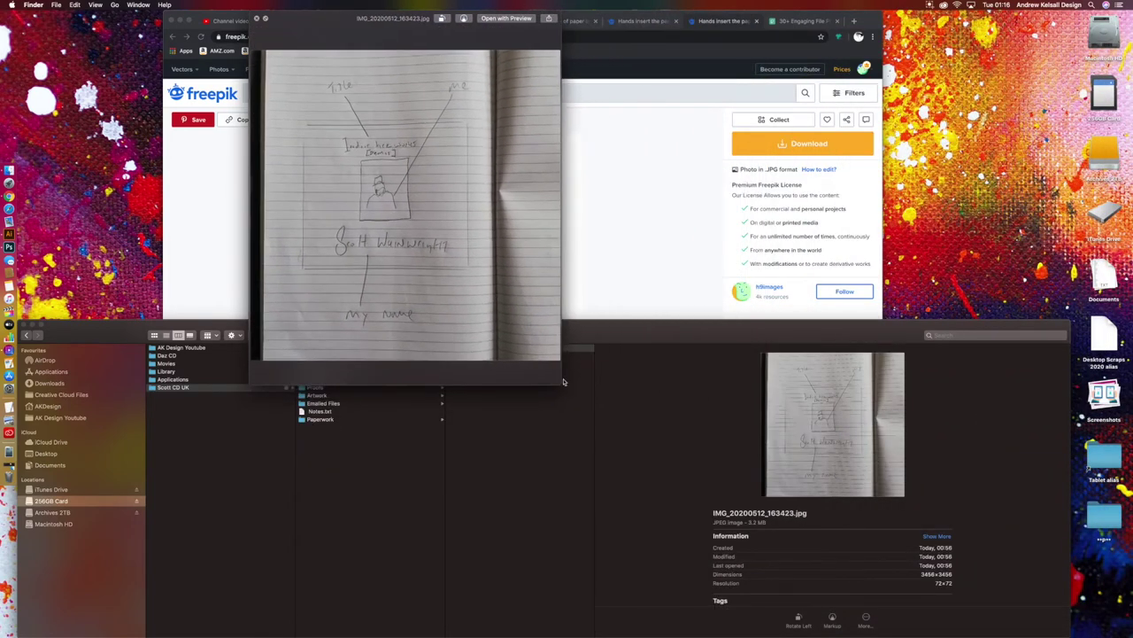
left_click_drag(313, 33, 895, 13)
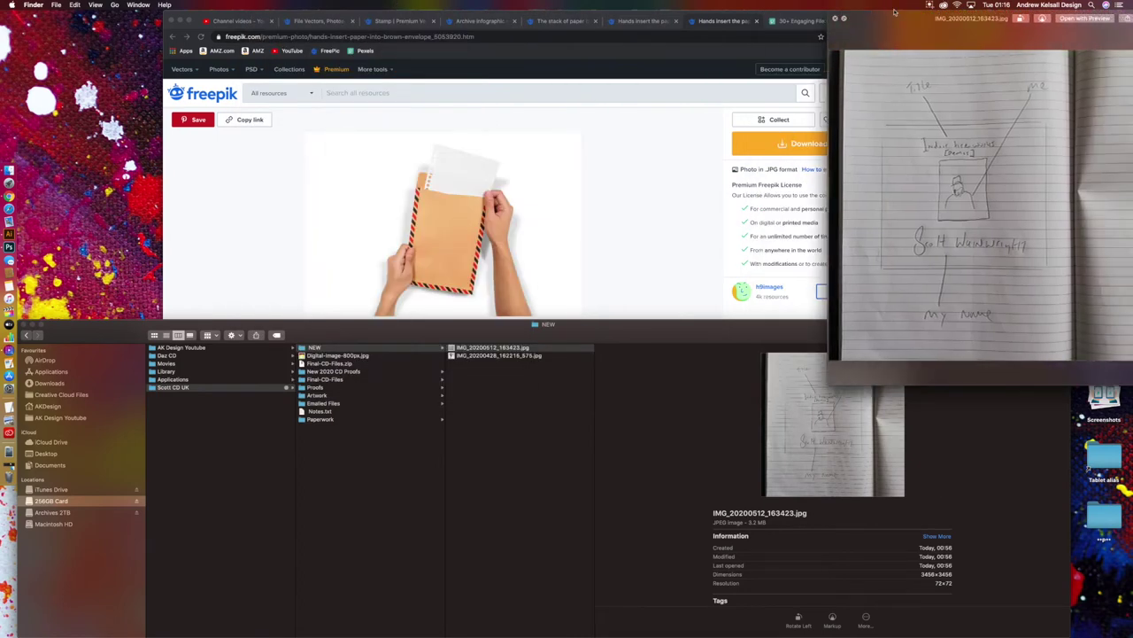
left_click(202, 18)
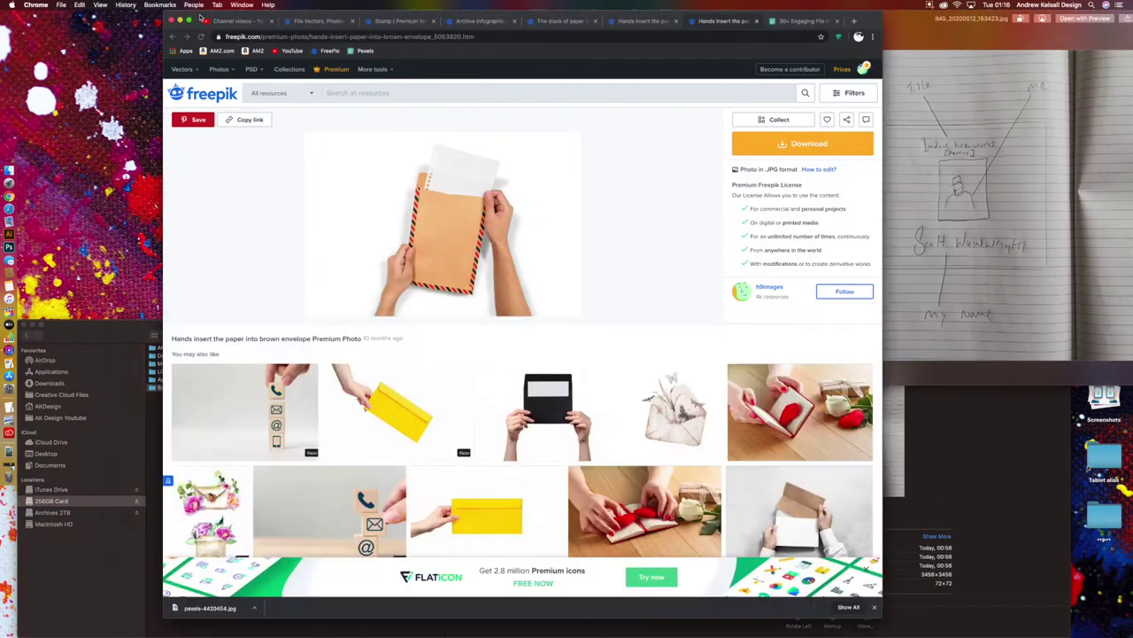
left_click_drag(202, 17, 162, 18)
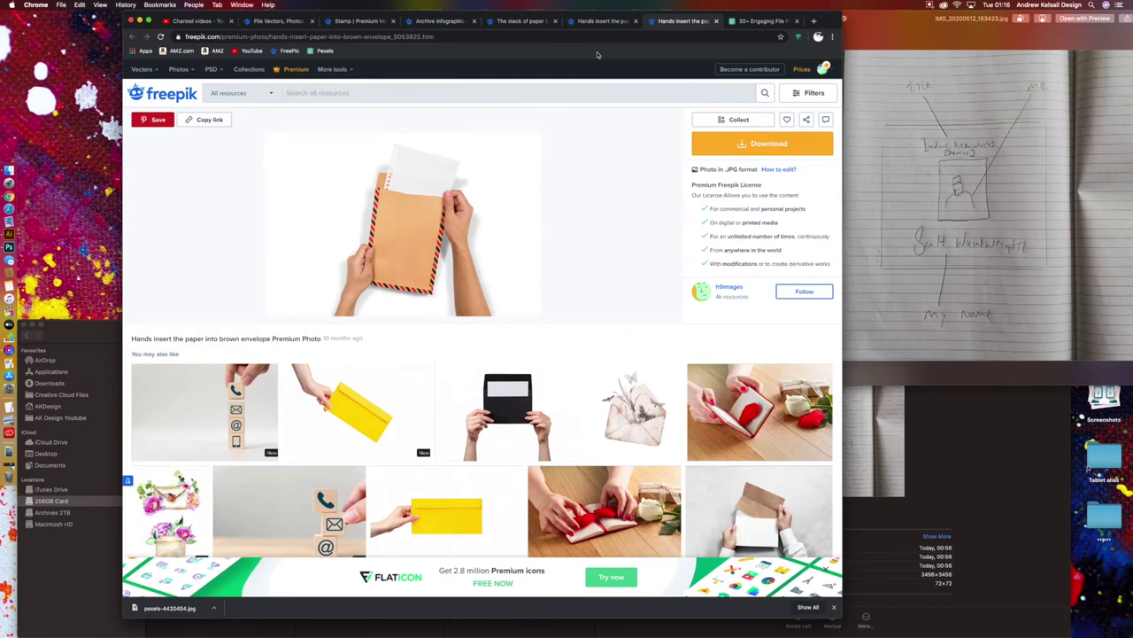
Step: Flip through the open tabs: envelope, Top Secret boxes, archive infographic, stamp vector, brown envelope
left_click(608, 22)
left_click(510, 22)
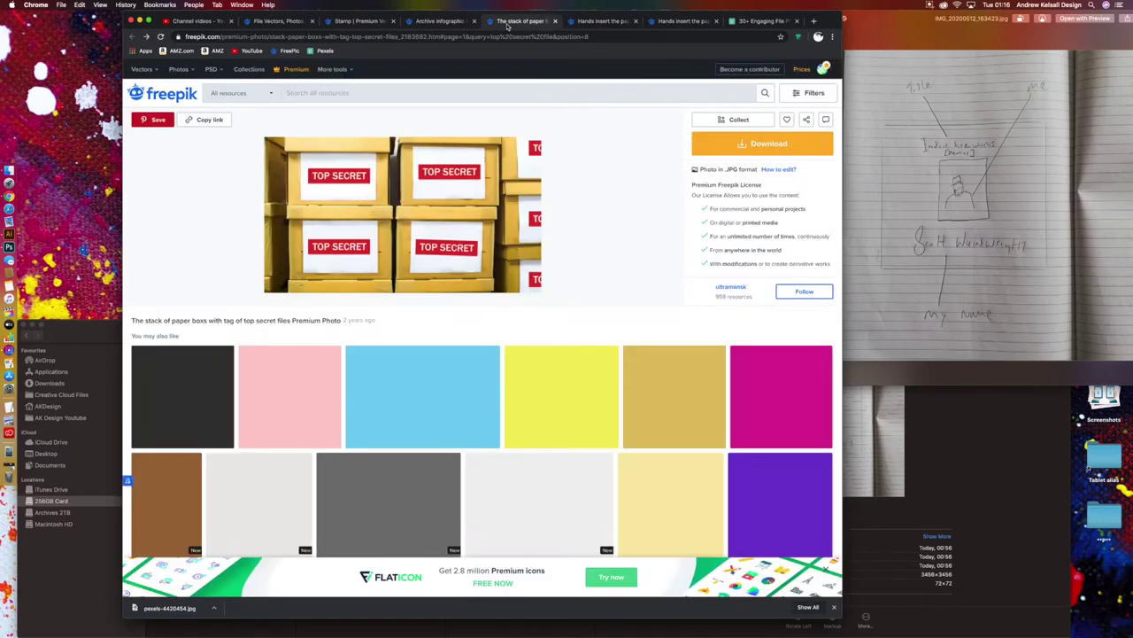
left_click(437, 23)
left_click(365, 25)
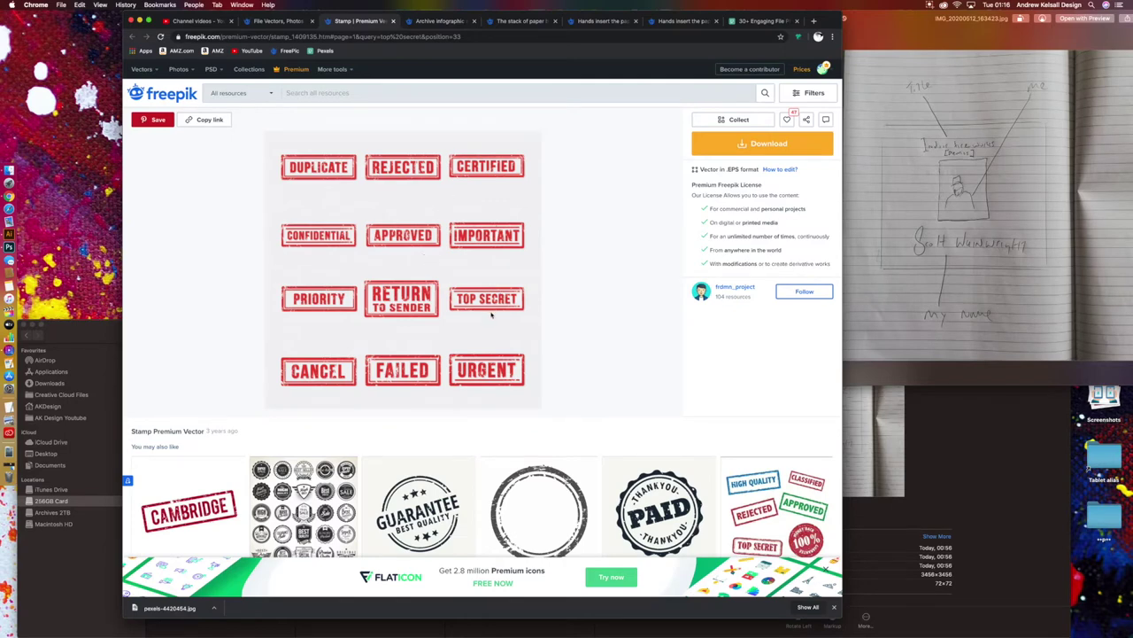
left_click(681, 21)
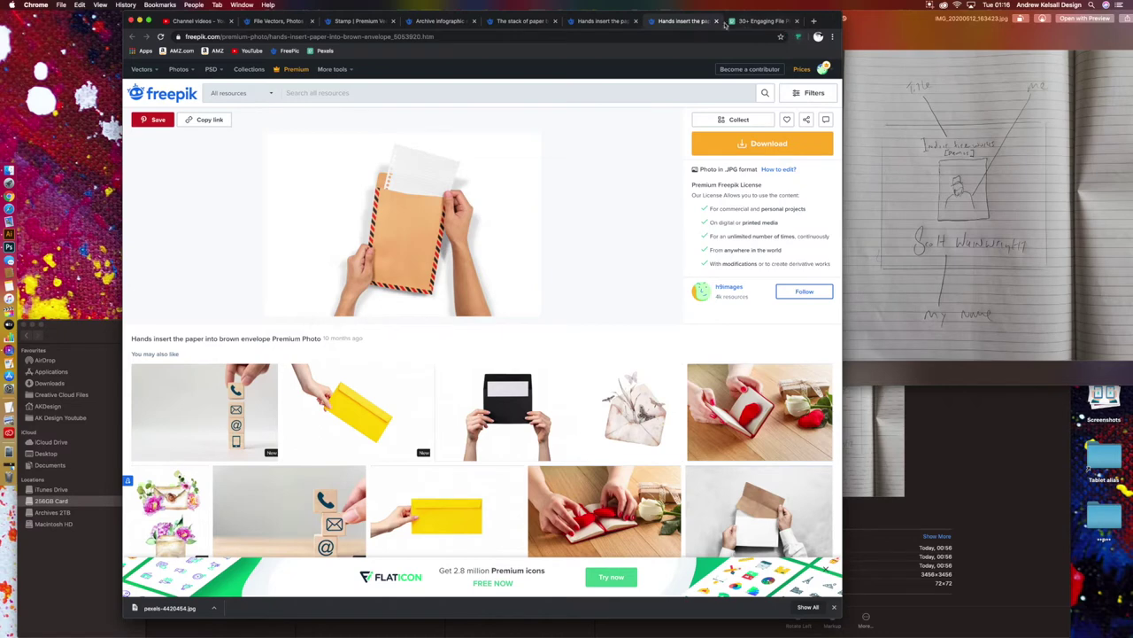
Step: Review the duplicate envelope page's related images, then close that tab
left_click(593, 24)
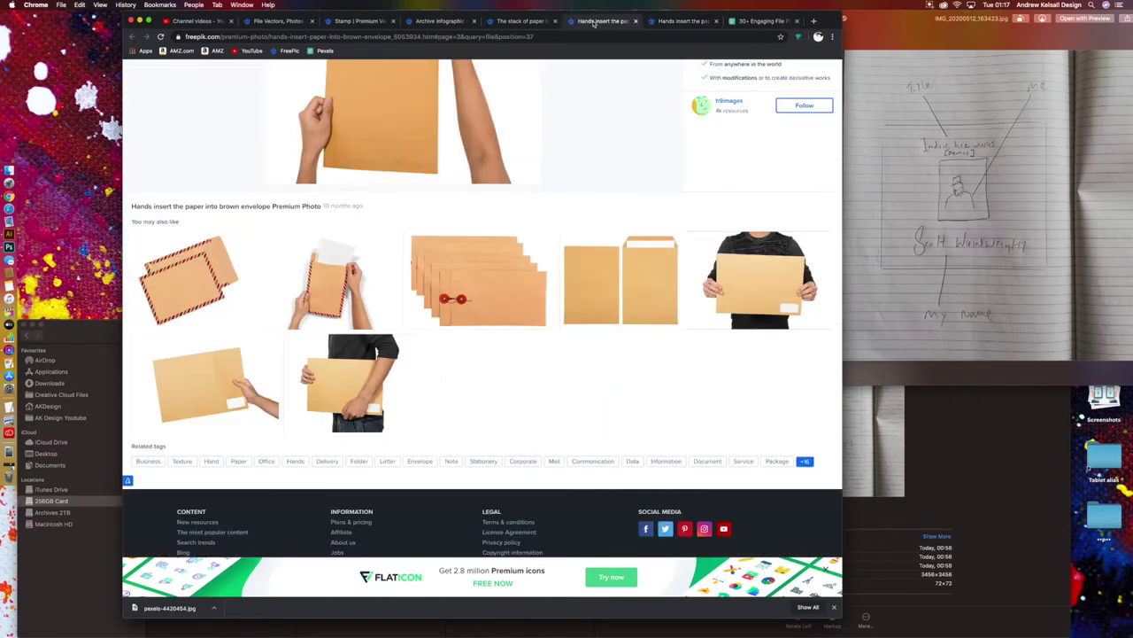
scroll(620, 121, "up", 2)
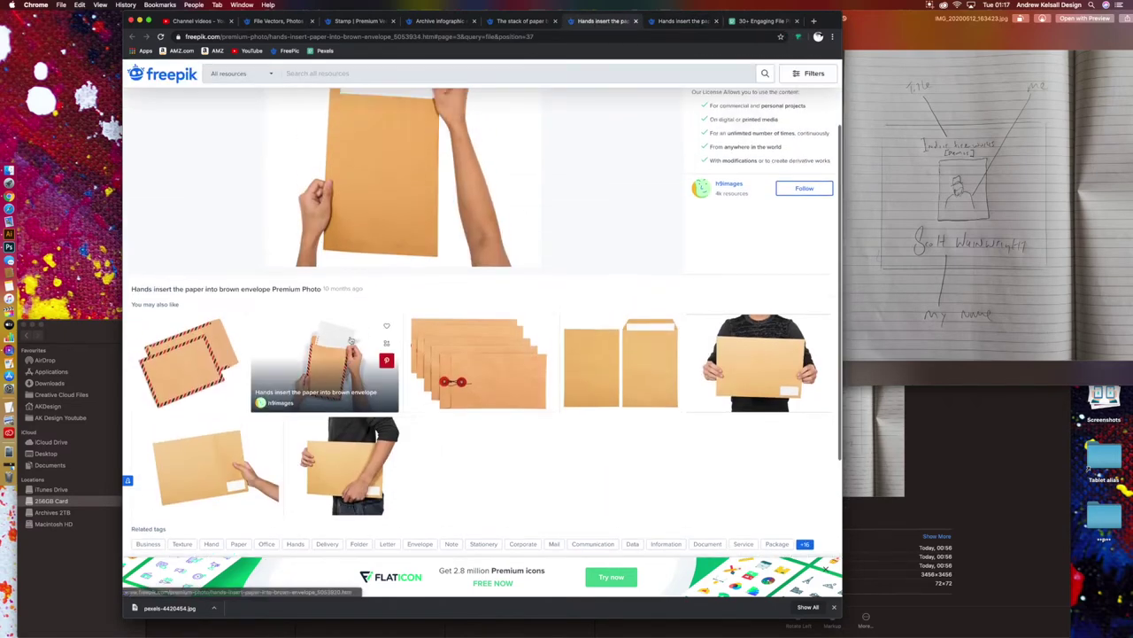
scroll(352, 340, "up", 1)
left_click(341, 390)
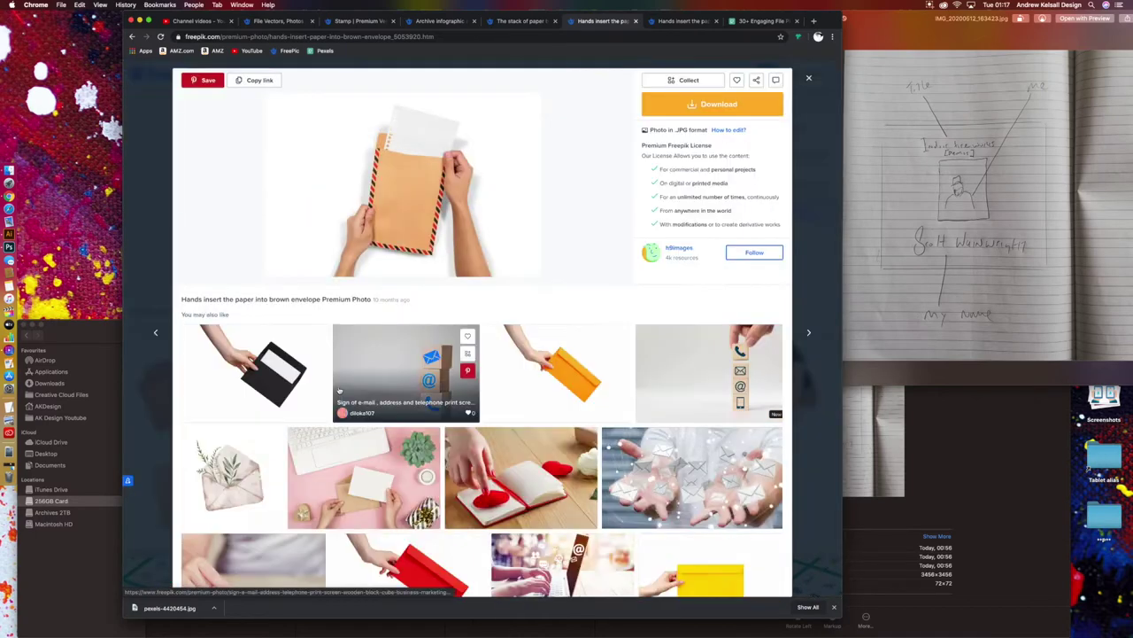
scroll(339, 390, "down", 4)
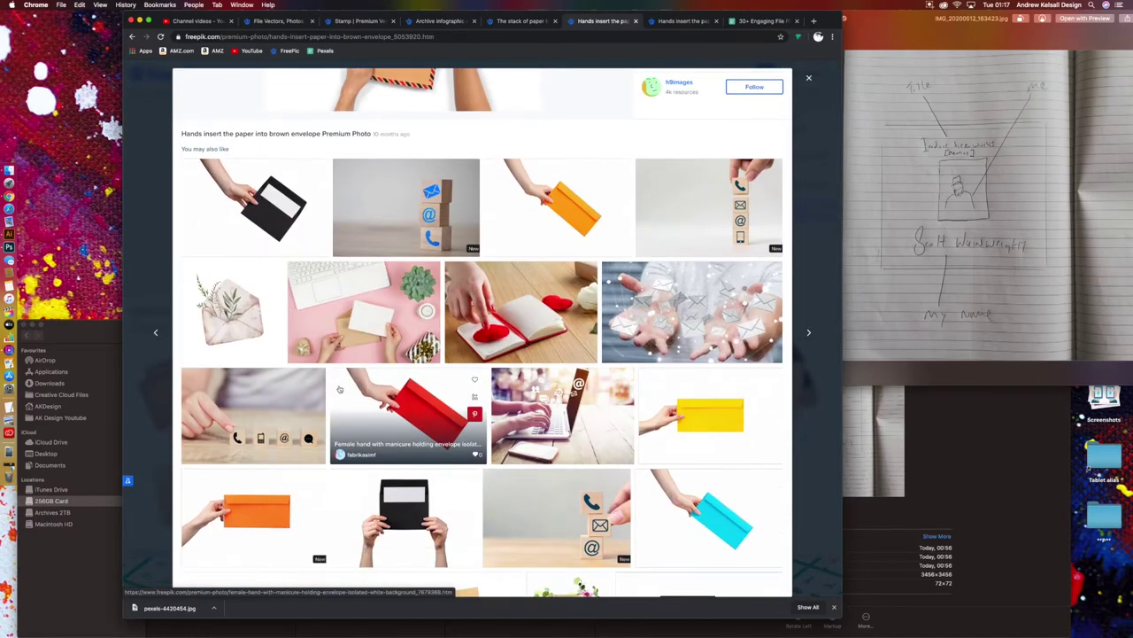
scroll(339, 389, "down", 8)
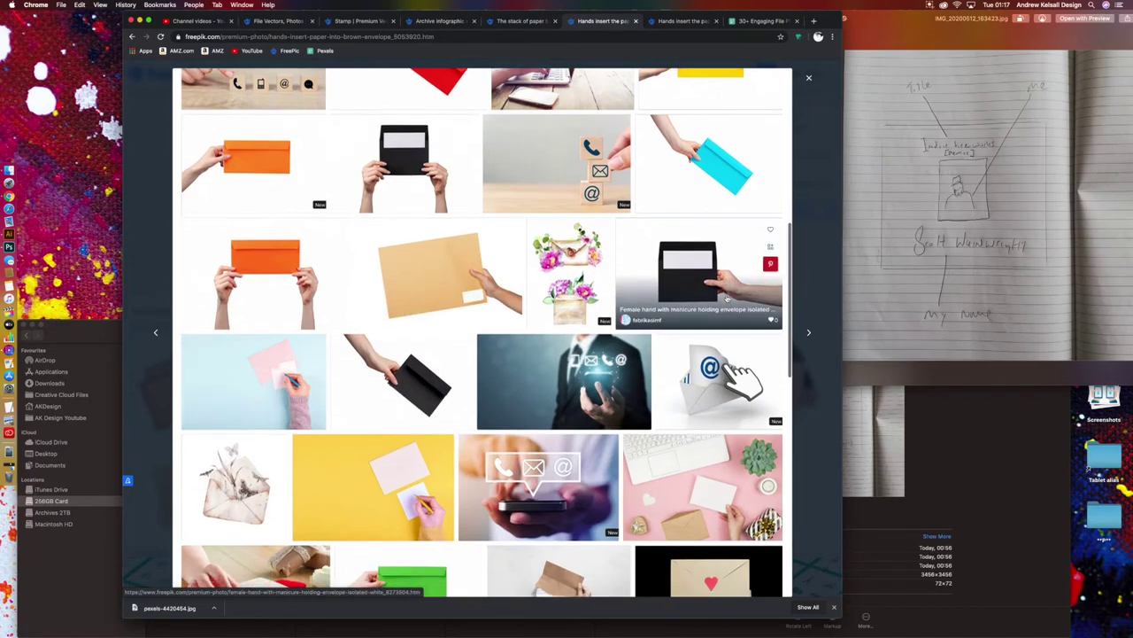
scroll(726, 299, "down", 6)
scroll(726, 300, "down", 10)
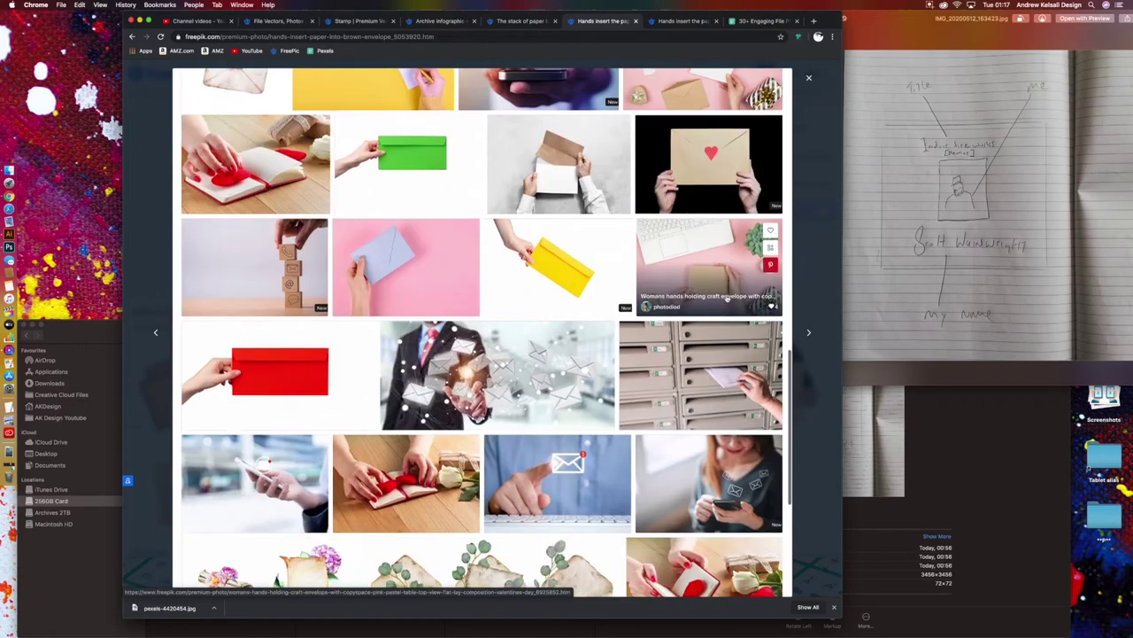
scroll(726, 300, "down", 2)
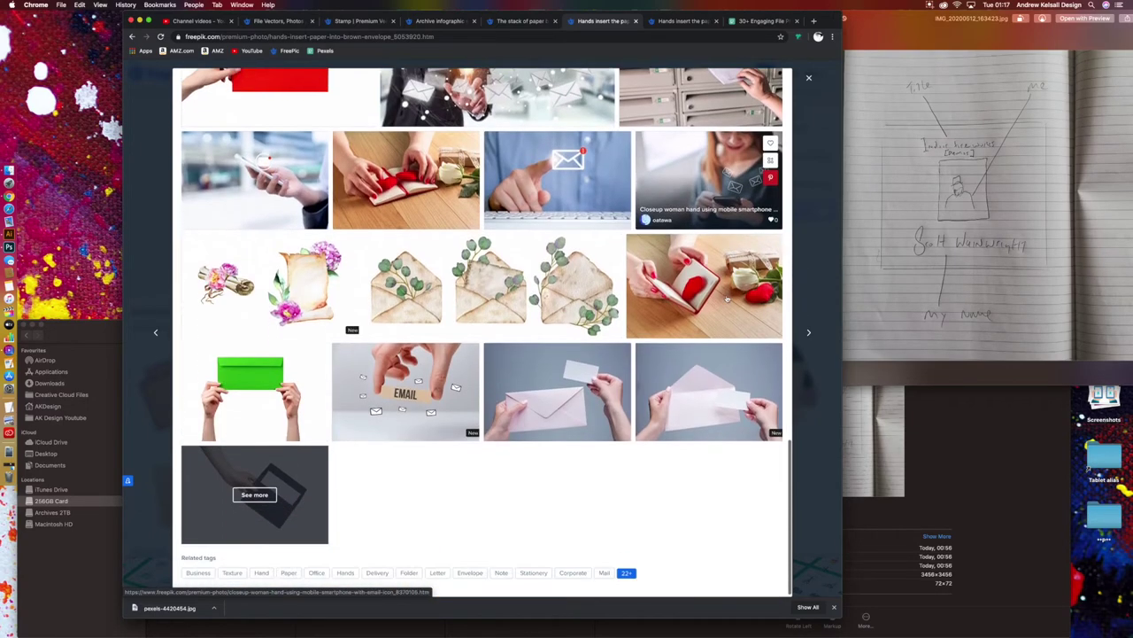
left_click(636, 22)
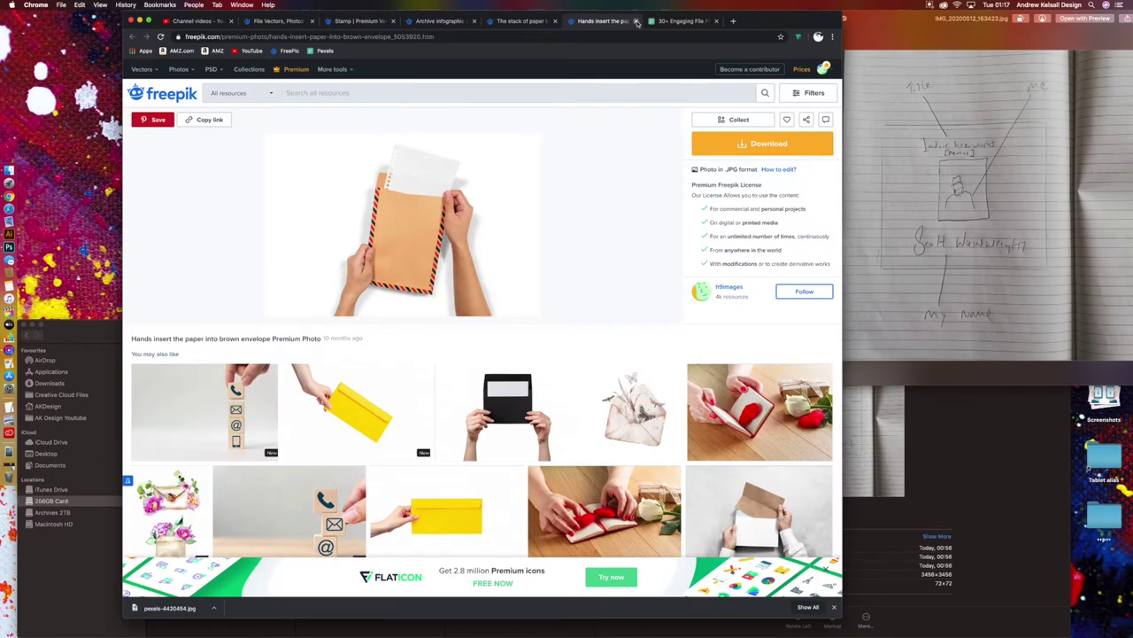
Step: Close the Archive infographic tab and return to the stamp vector page
left_click(530, 22)
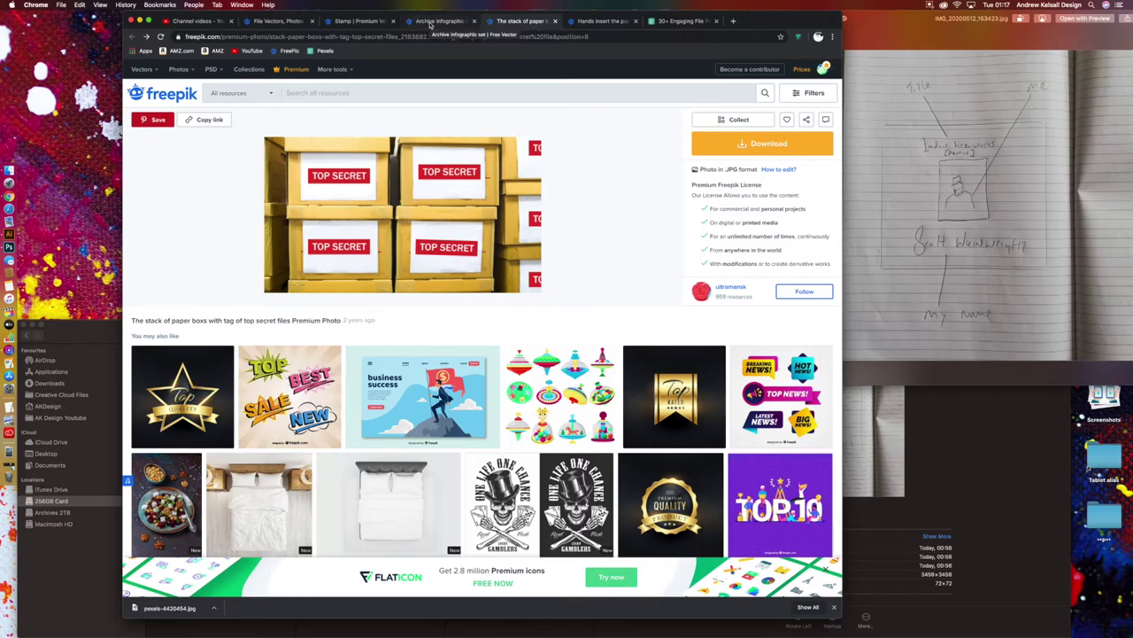
left_click(430, 21)
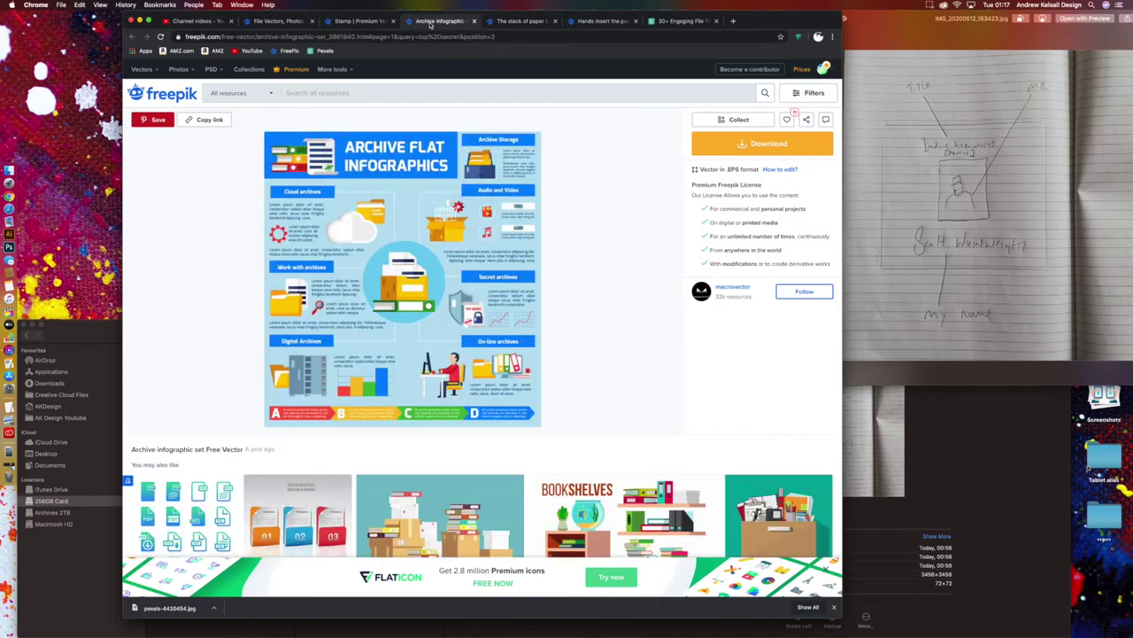
left_click(474, 21)
left_click(362, 20)
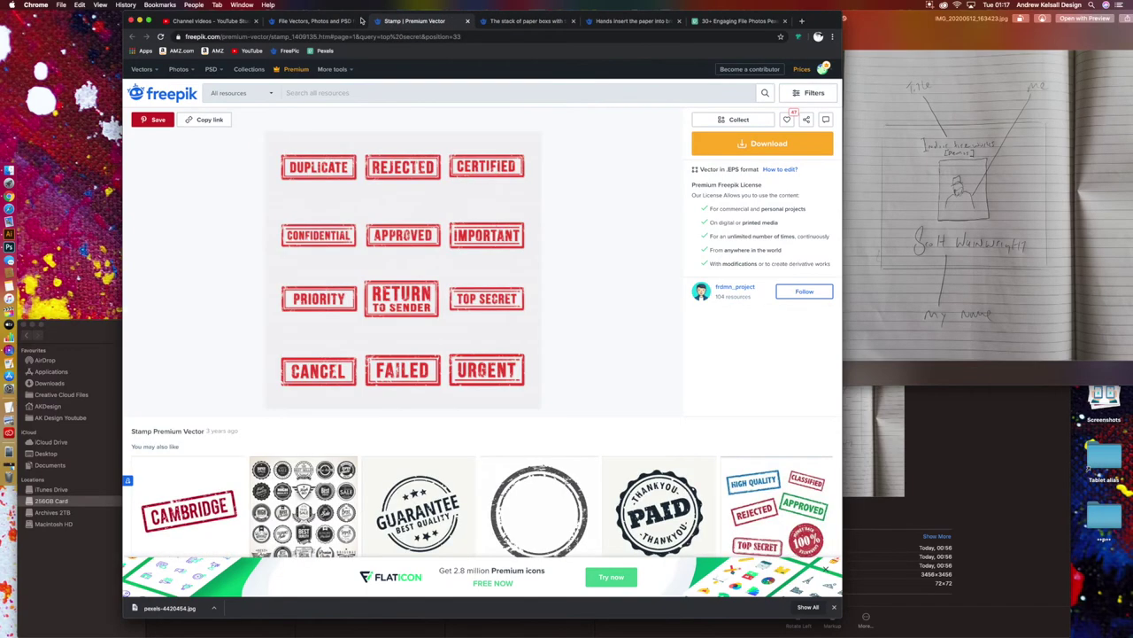
left_click(296, 22)
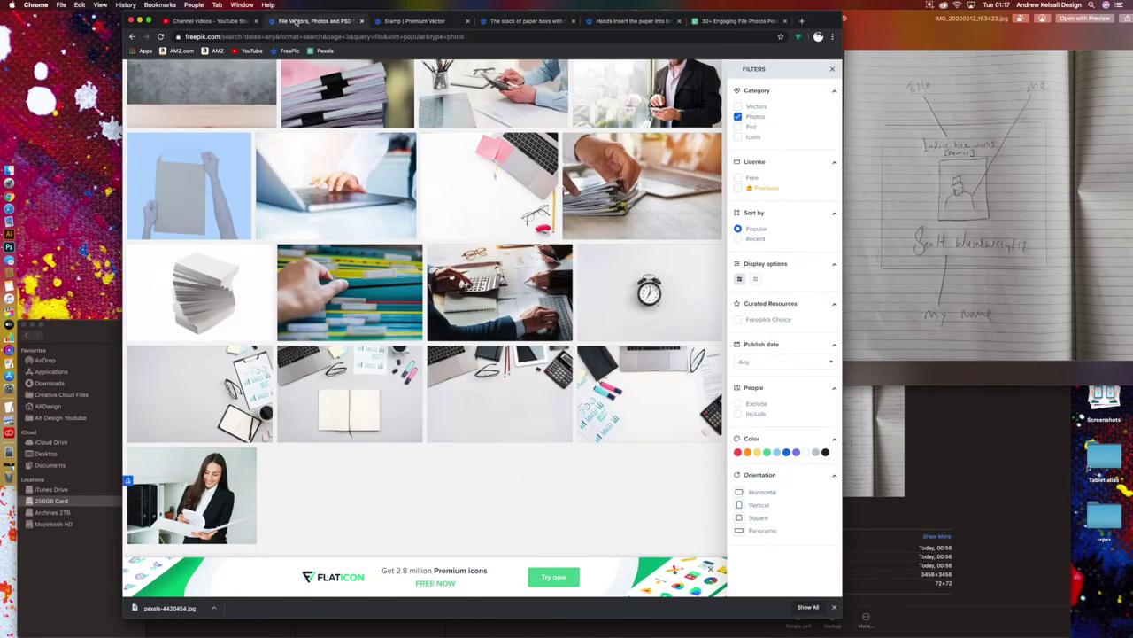
left_click(424, 23)
Step: Download the stamp vector set, top-secret boxes photo and brown envelope photo, then minimise Chrome
left_click(757, 150)
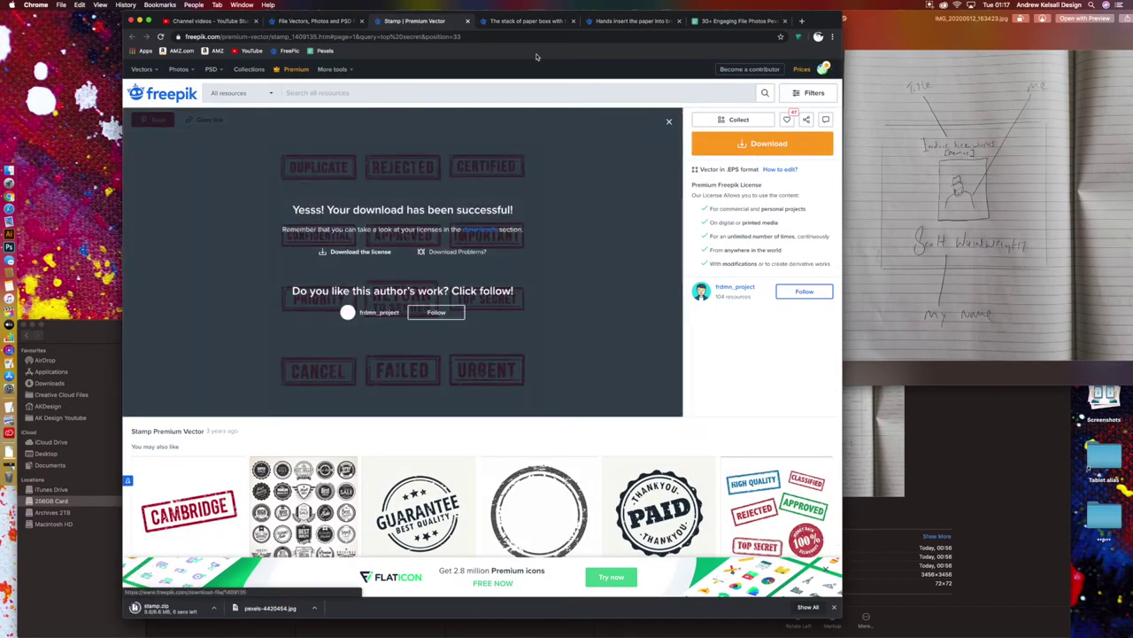
key("ctrl+Tab")
left_click(757, 144)
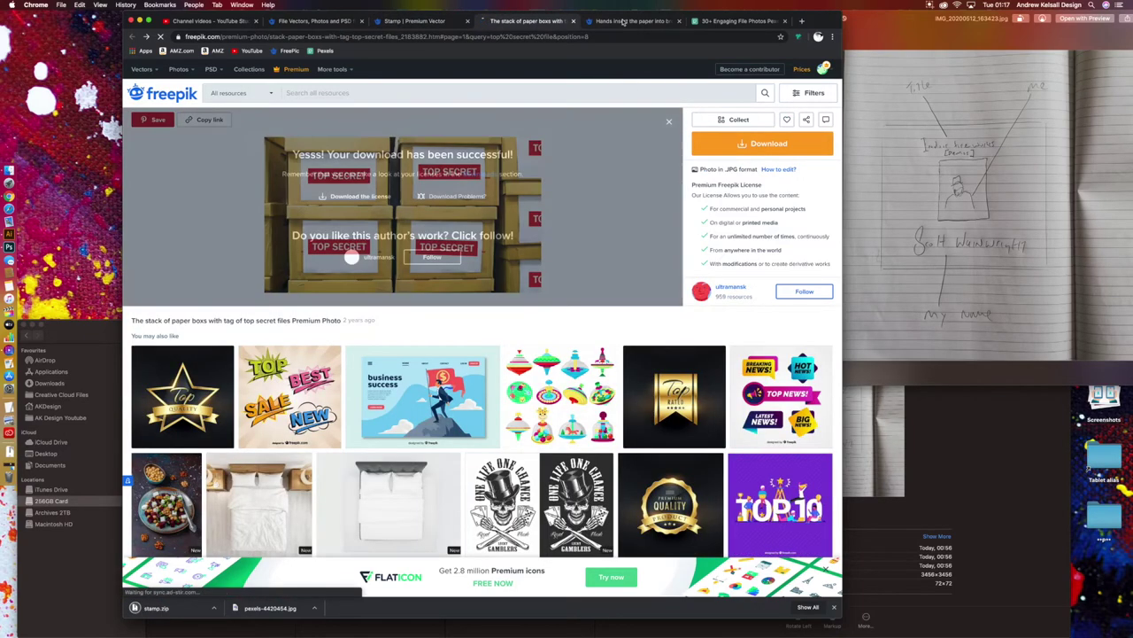
left_click(623, 23)
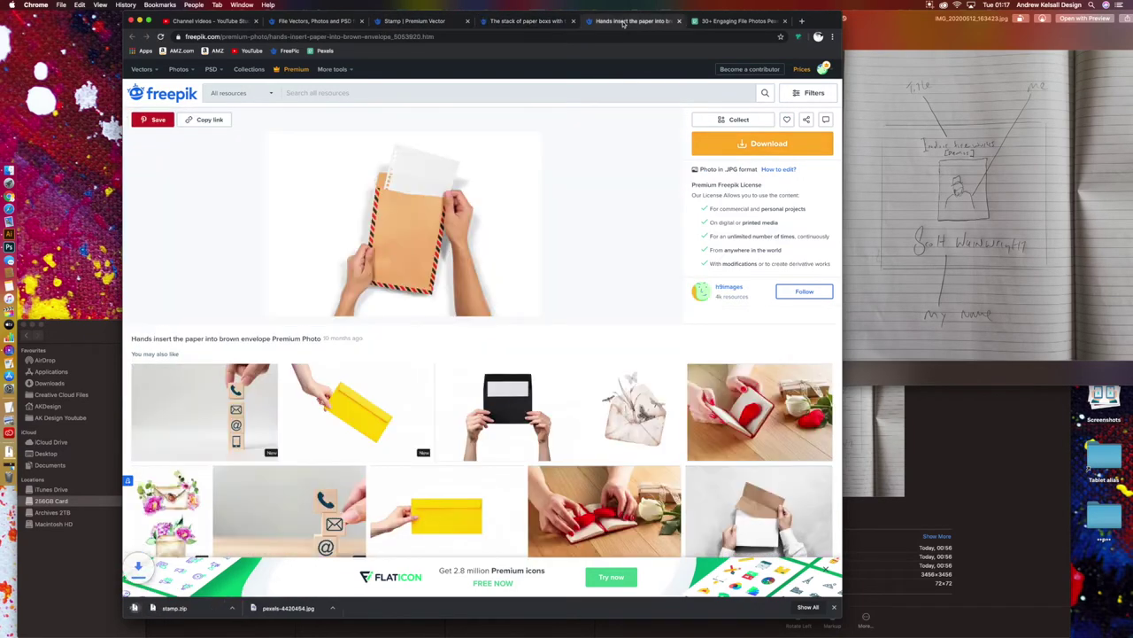
left_click(753, 144)
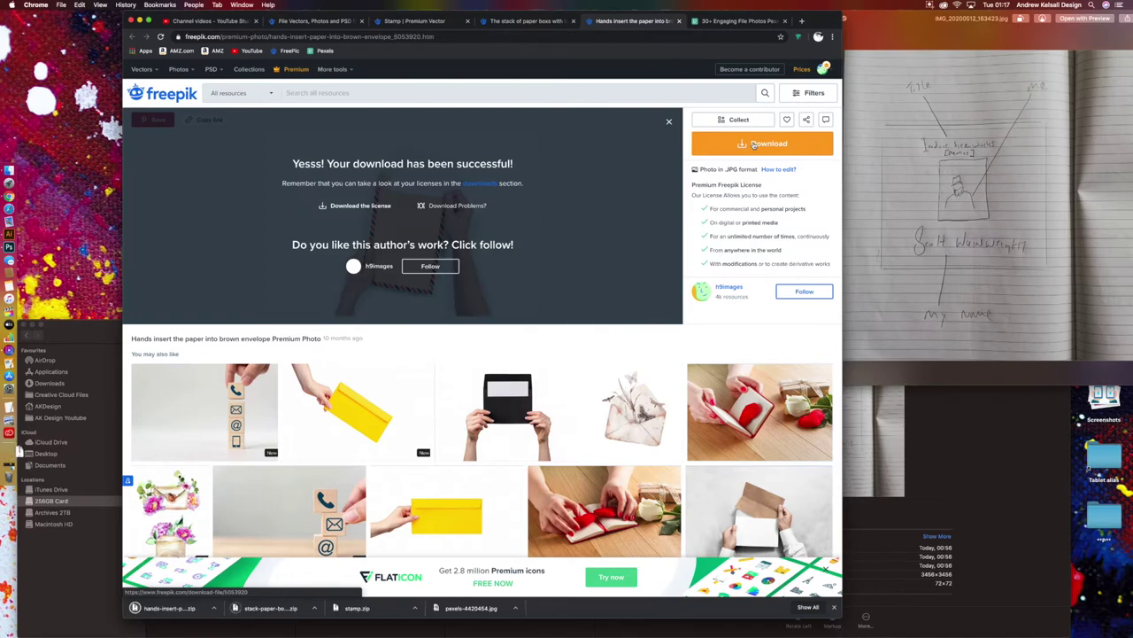
left_click(139, 19)
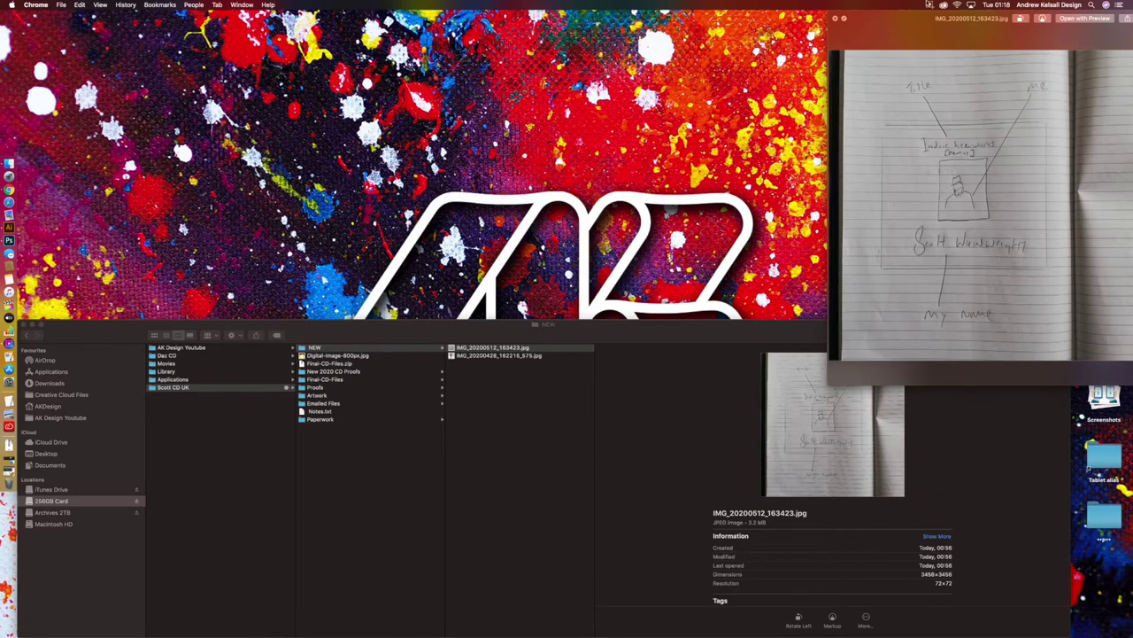
Step: Switch to Photoshop 2020's Home screen from the Dock
left_click(930, 4)
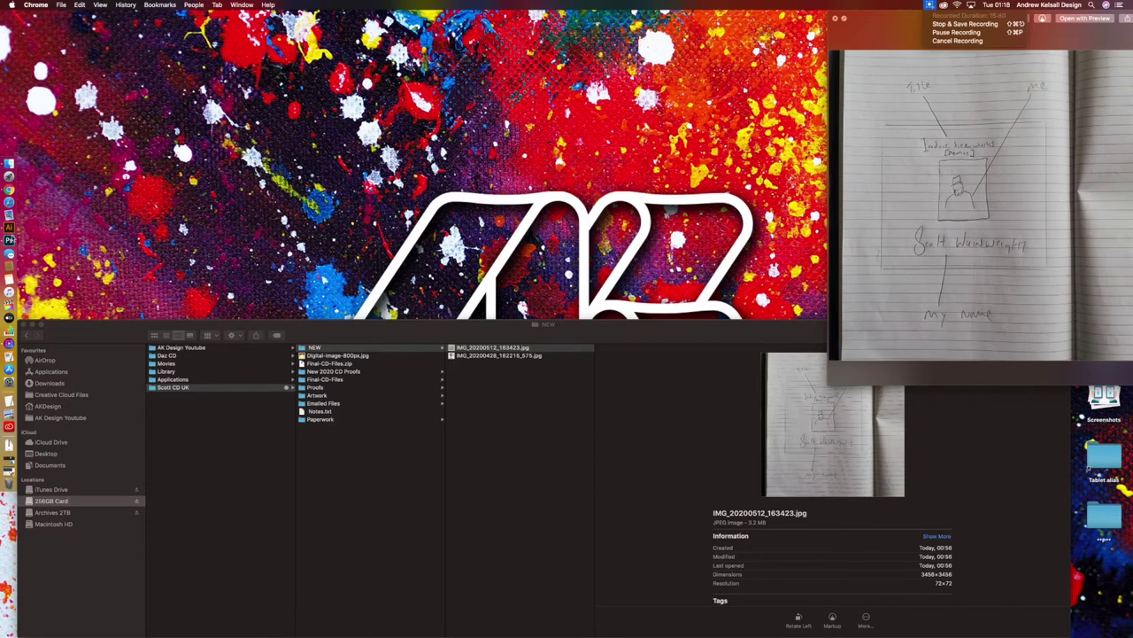
left_click(10, 240)
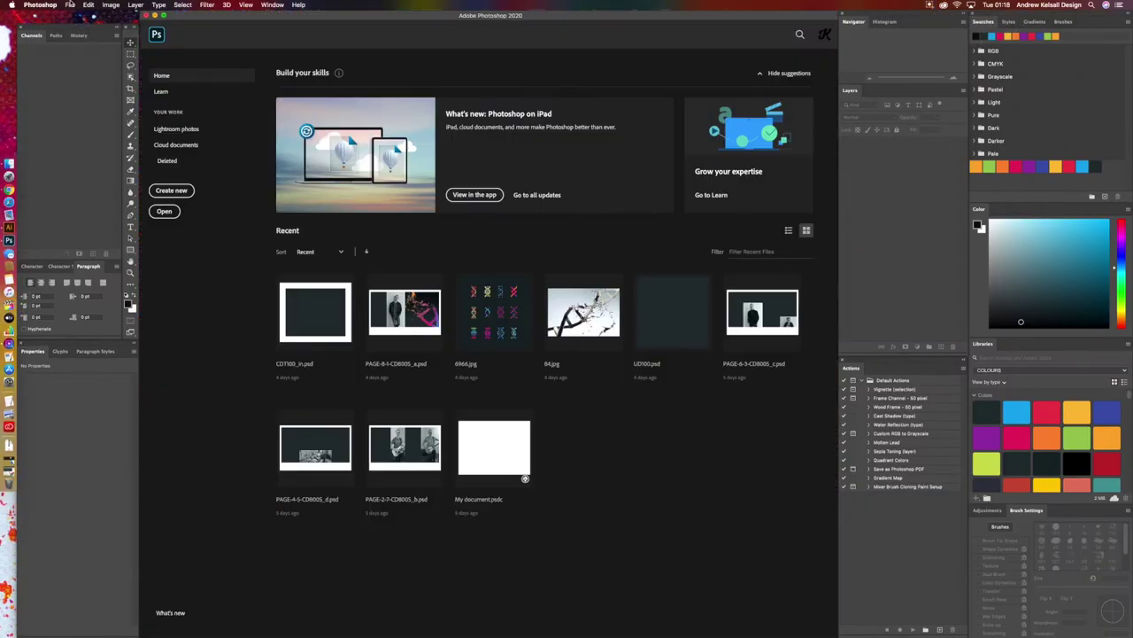
Step: Set up a new document of 1080 x 1080 pixels at 300 pixels/inch
left_click(171, 191)
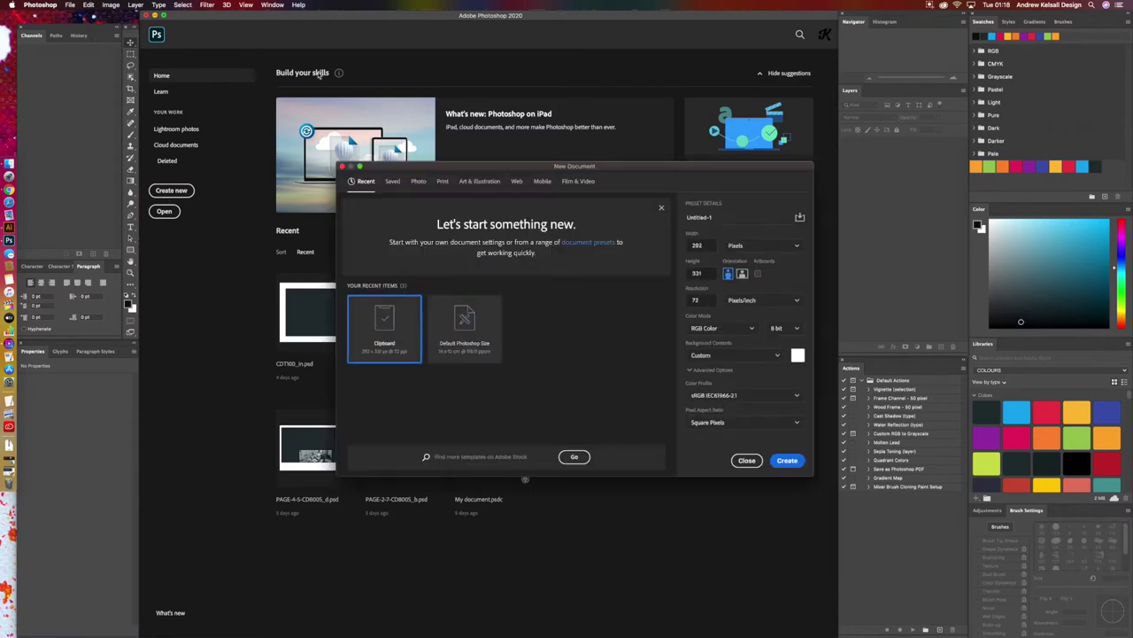
left_click(708, 247)
type("1080")
key("Tab")
type("1")
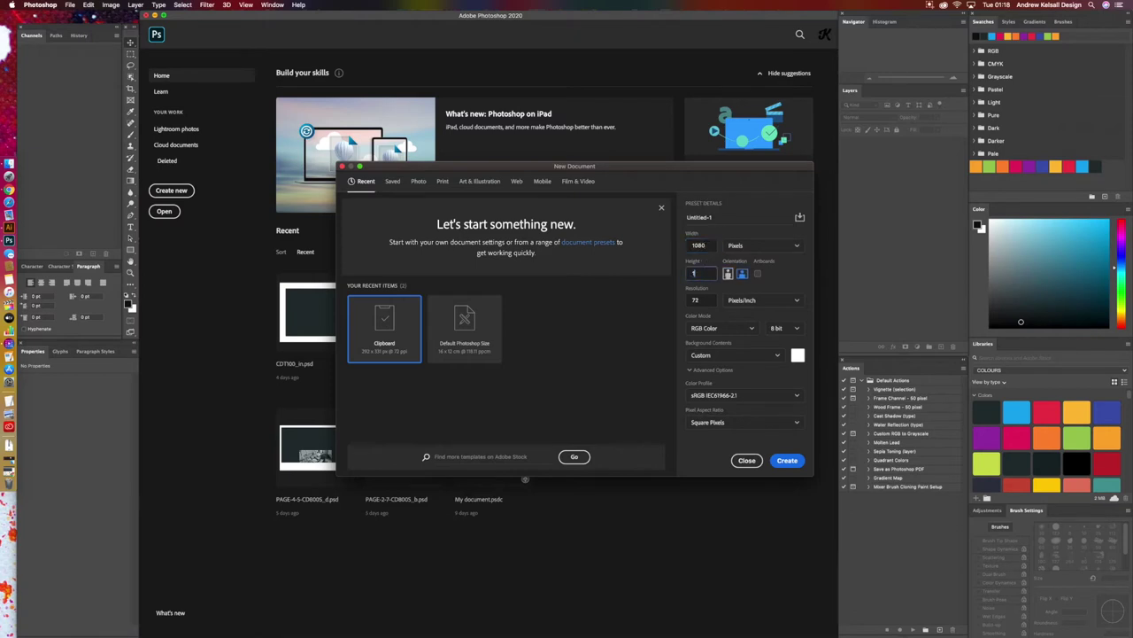
type("080")
left_click(710, 247)
key("super+a")
key("Tab")
key("Tab")
type("30")
Step: Create the new document at 13 x 13 centimetres and 300 pixels per inch
left_click(754, 248)
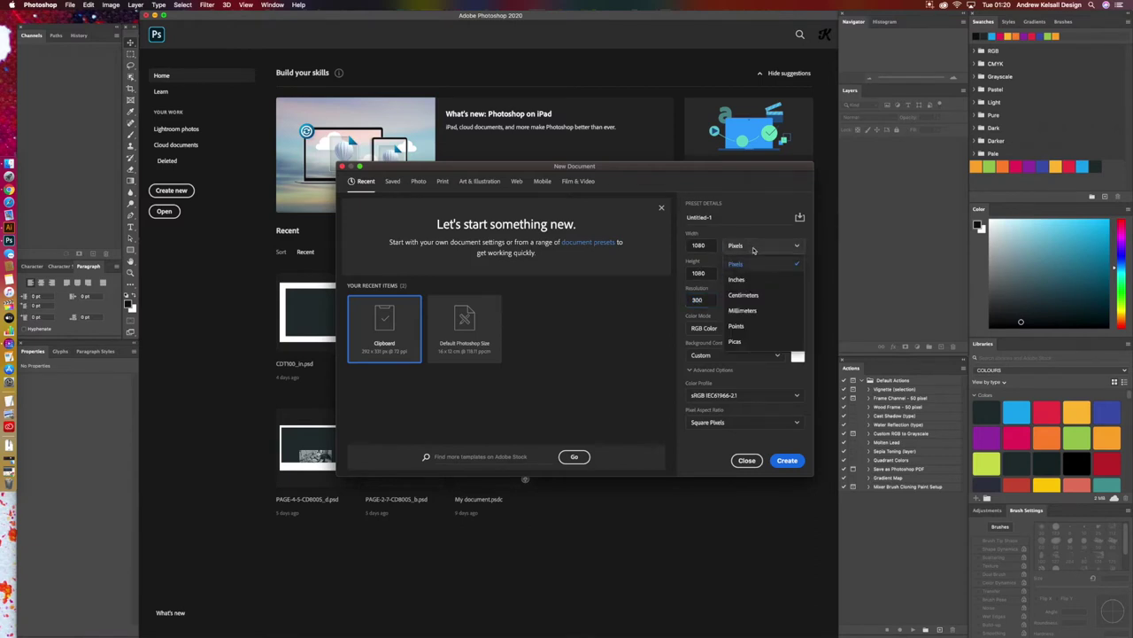
left_click(748, 294)
left_click(712, 244)
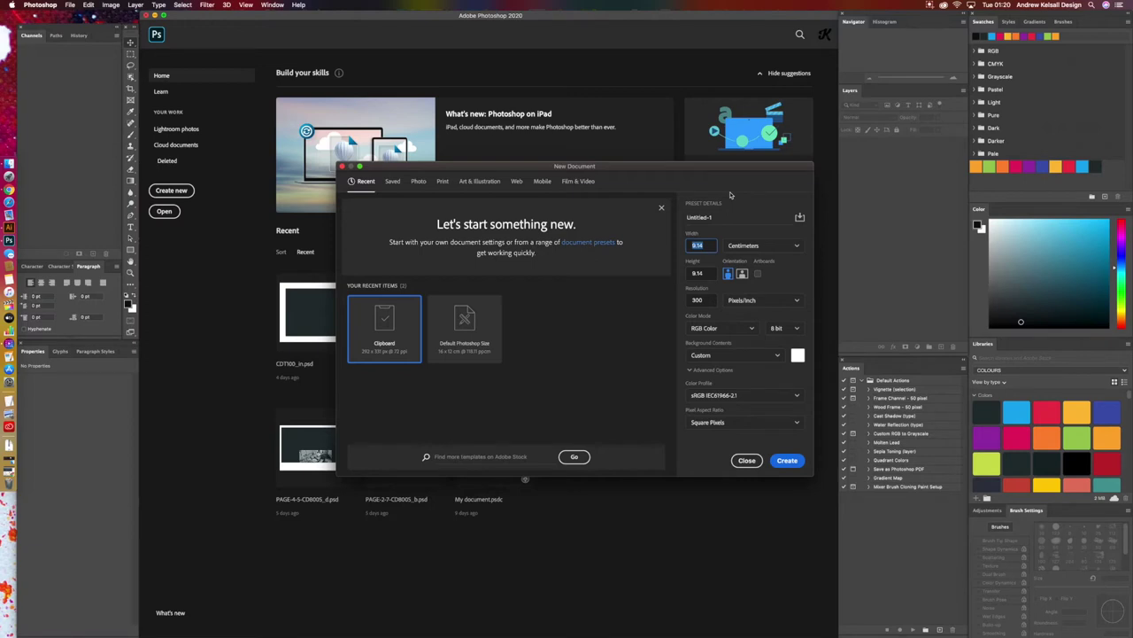
type("13")
left_click(705, 272)
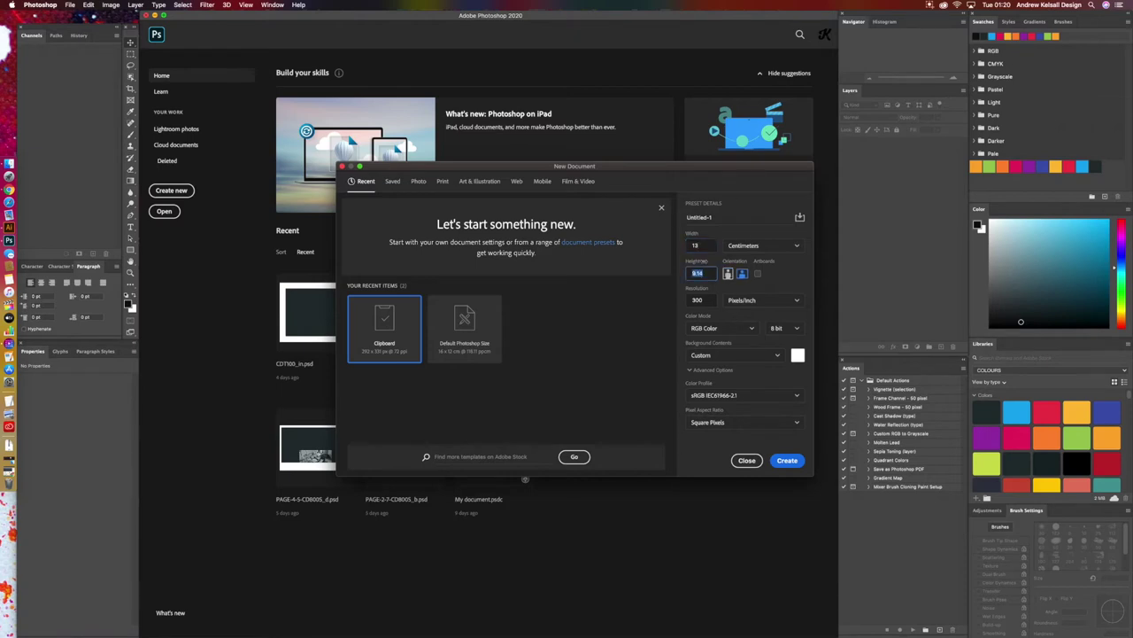
type("13")
left_click(788, 462)
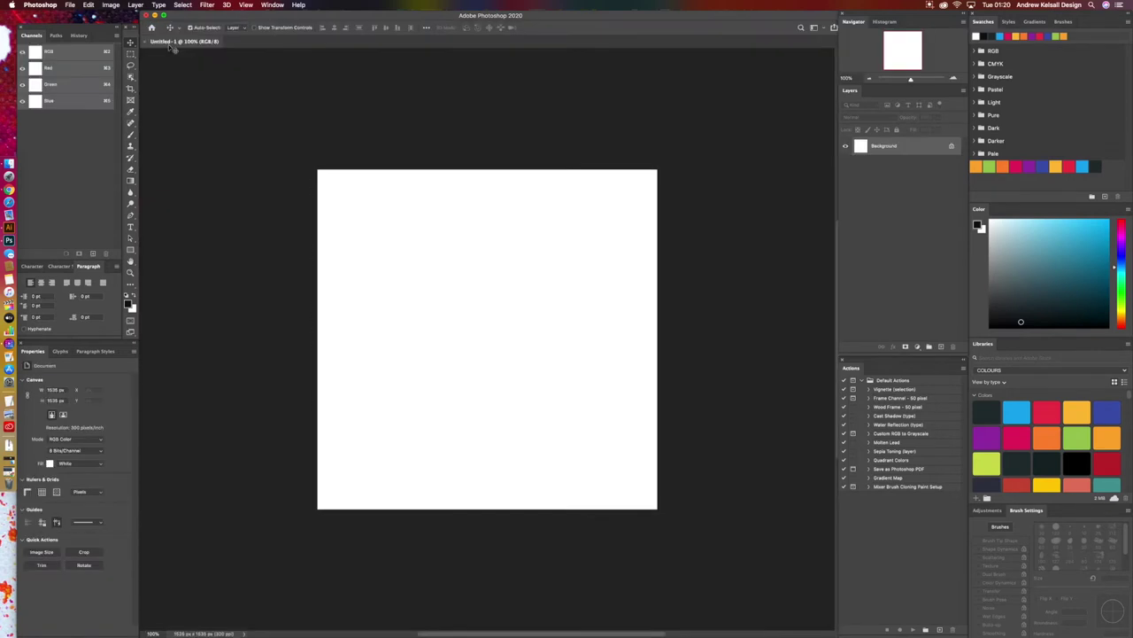
Step: Switch the Interface preferences to the darkest colour theme
left_click(69, 4)
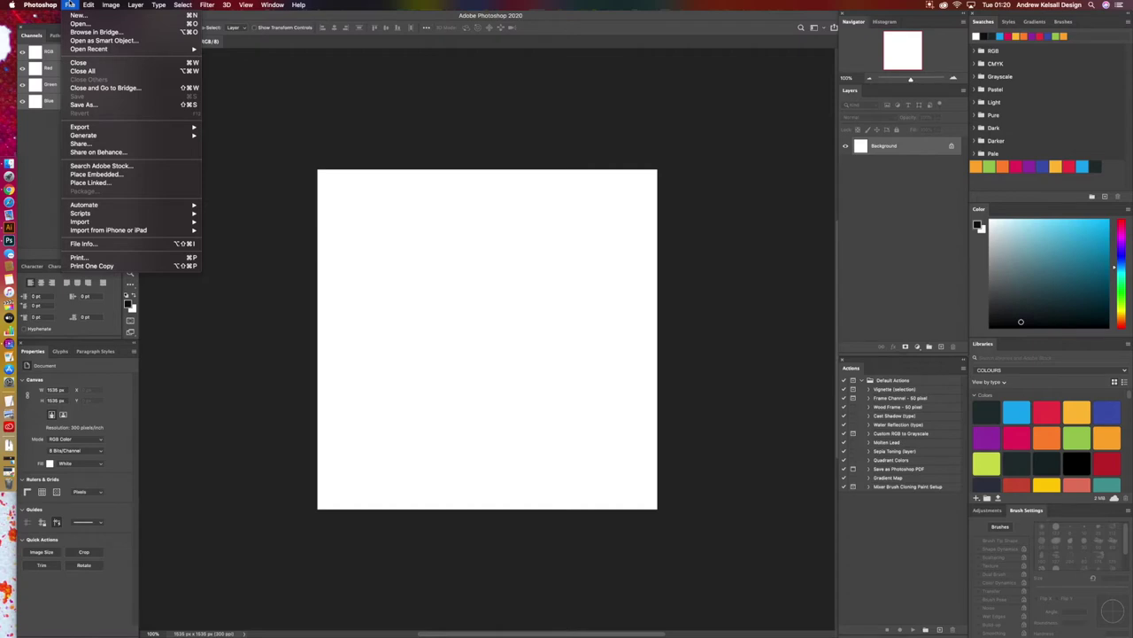
mouse_move(40, 5)
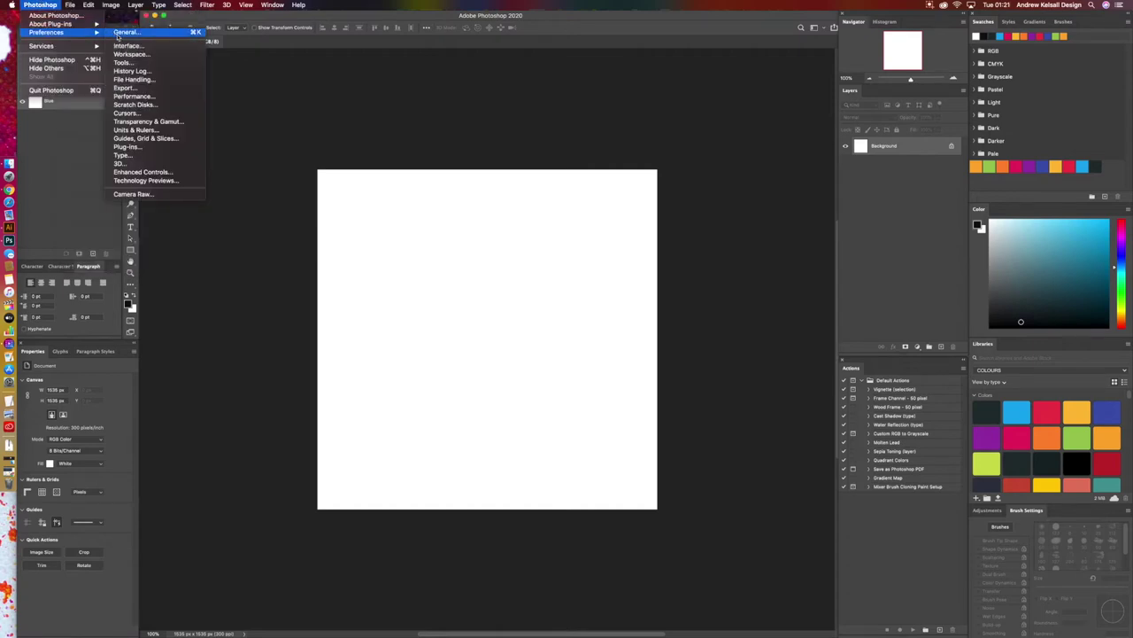
left_click(117, 34)
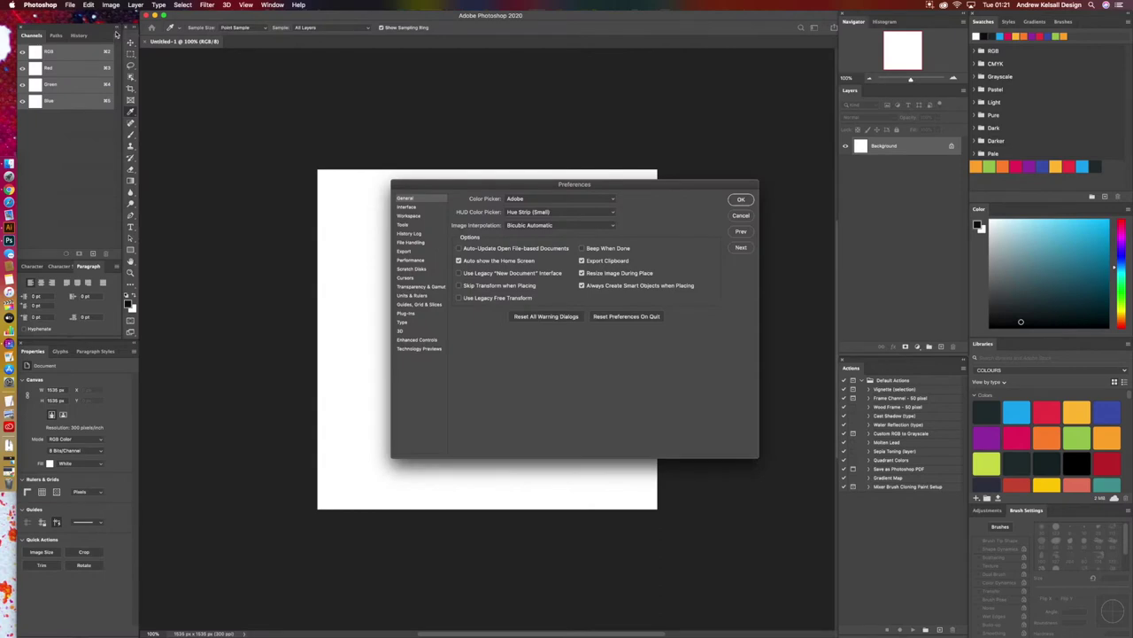
left_click(425, 208)
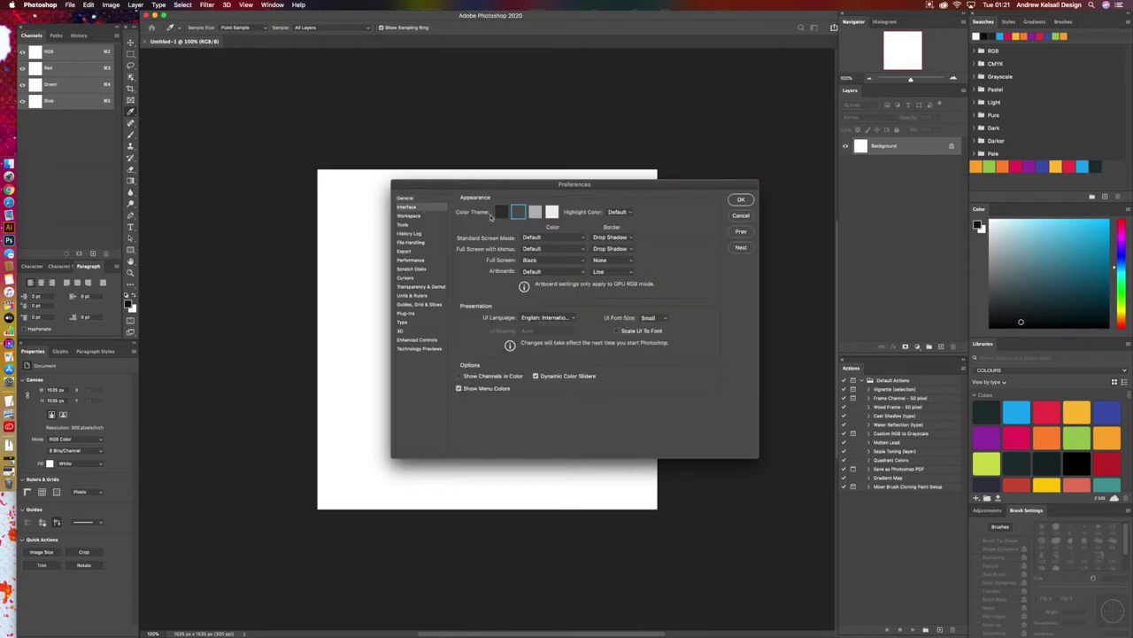
left_click(501, 212)
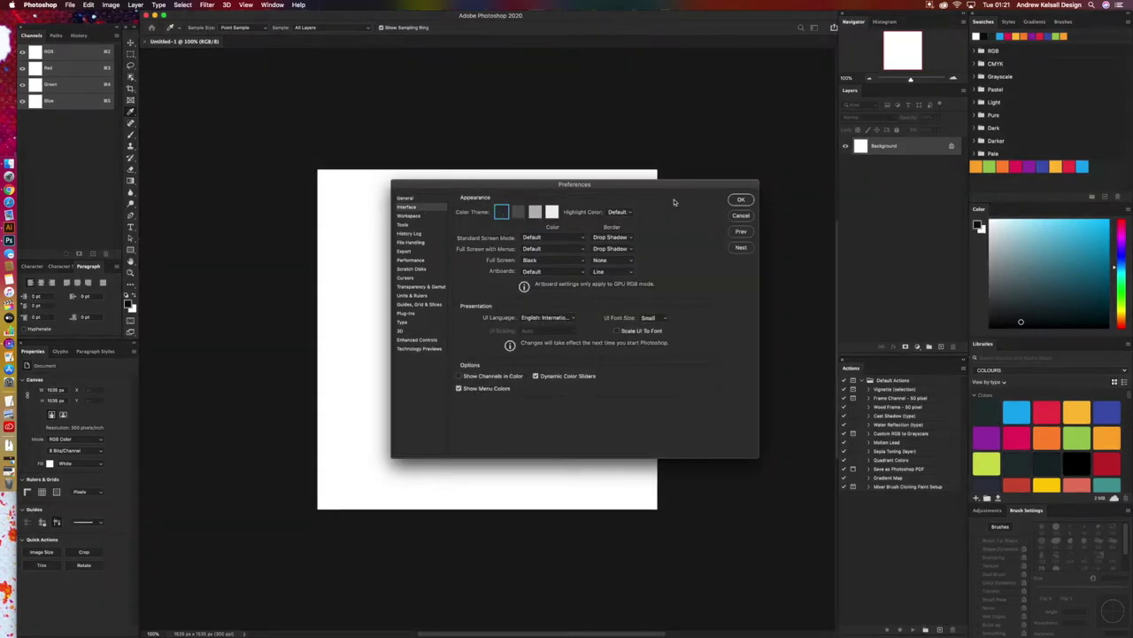
left_click(751, 202)
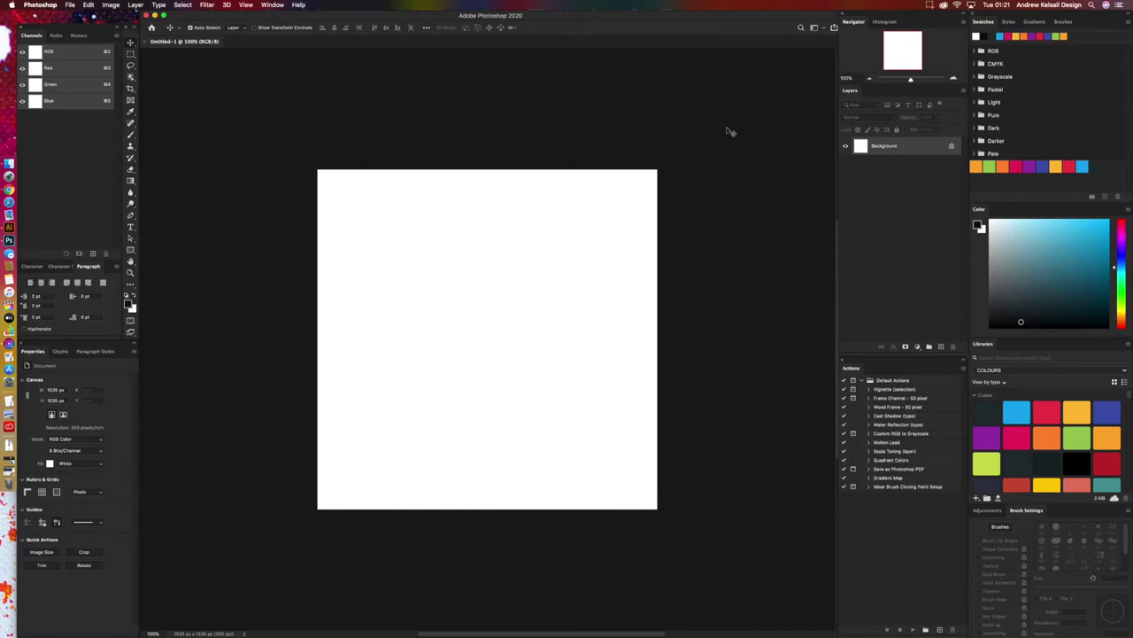
Step: Set the Layers panel to use medium-sized thumbnails
left_click(964, 90)
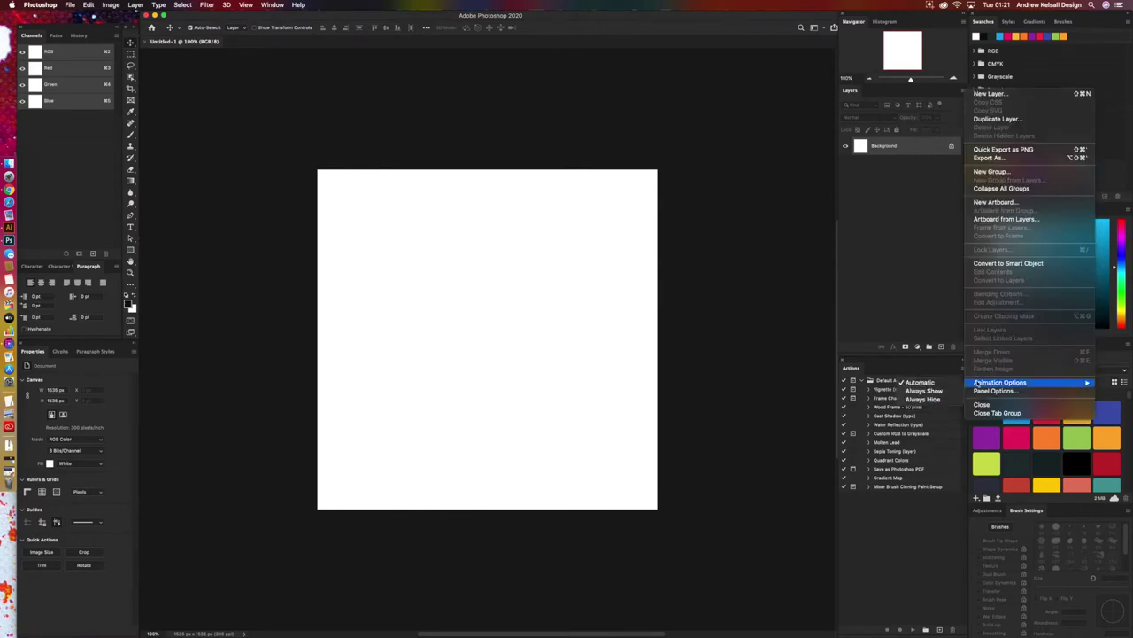
left_click(983, 391)
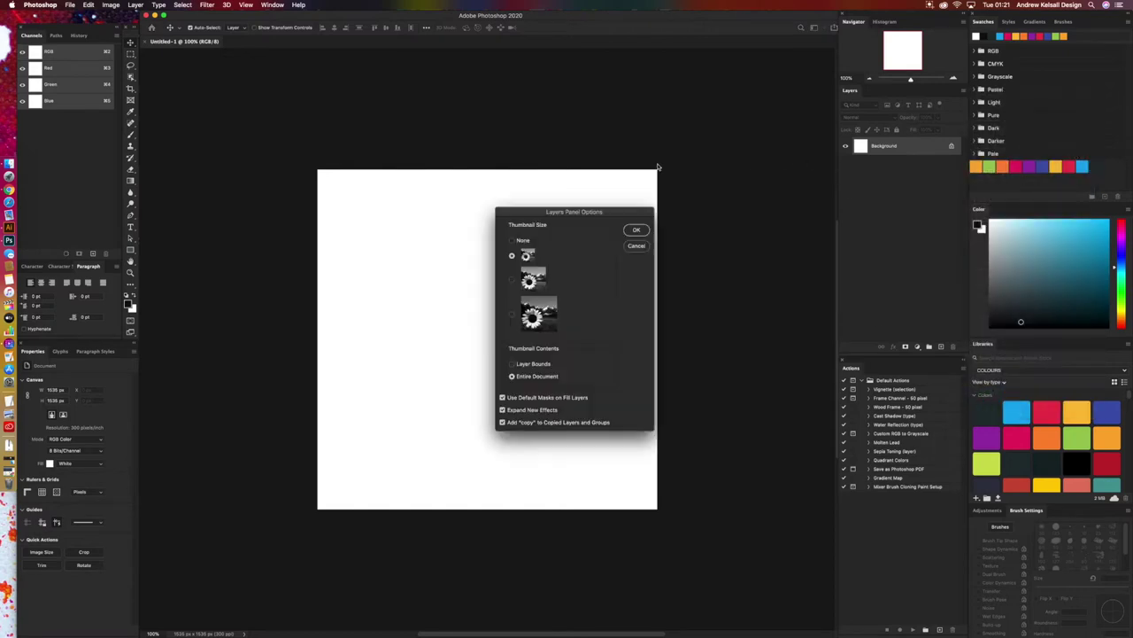
left_click(512, 279)
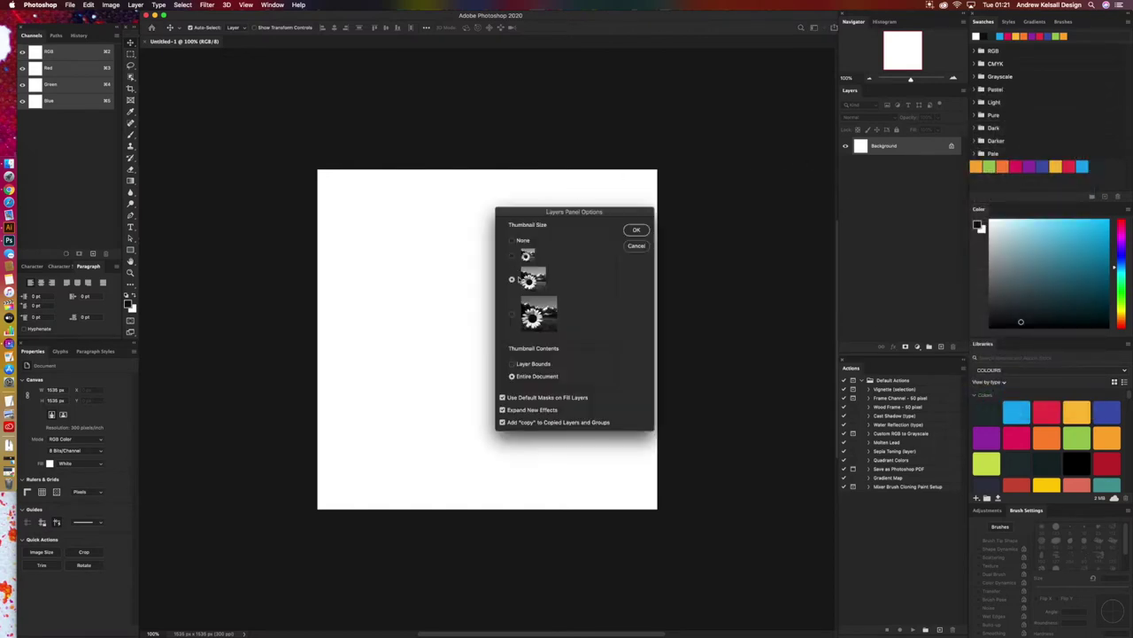
left_click(638, 231)
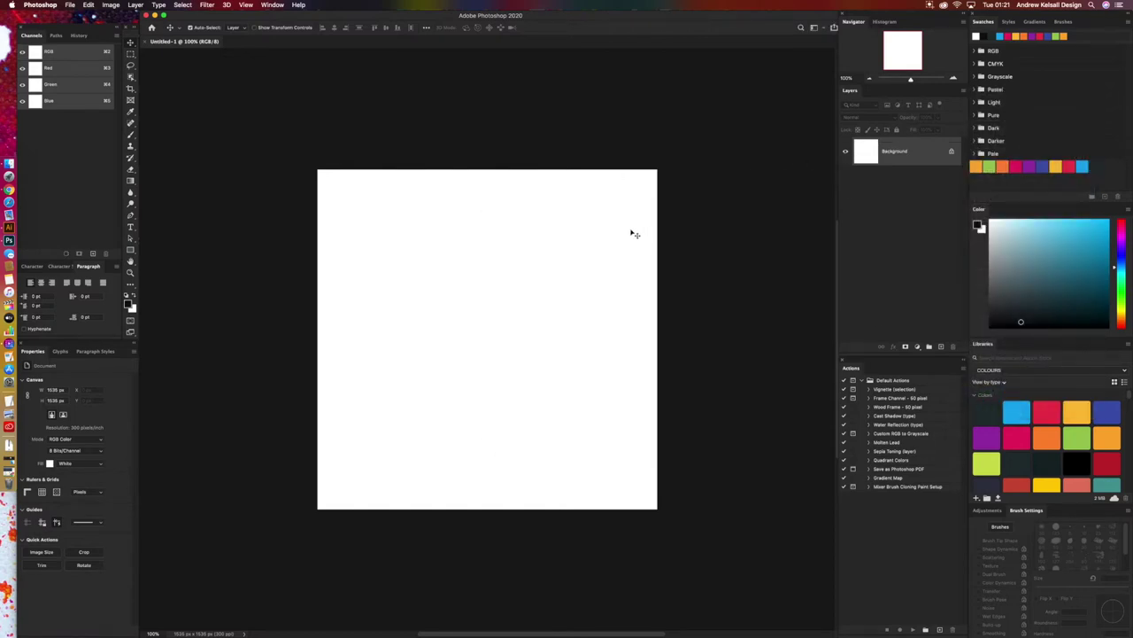
Step: Save the document on the computer as Artwork.psd in 256GB Card > Scott CD UK > NEW
left_click(70, 4)
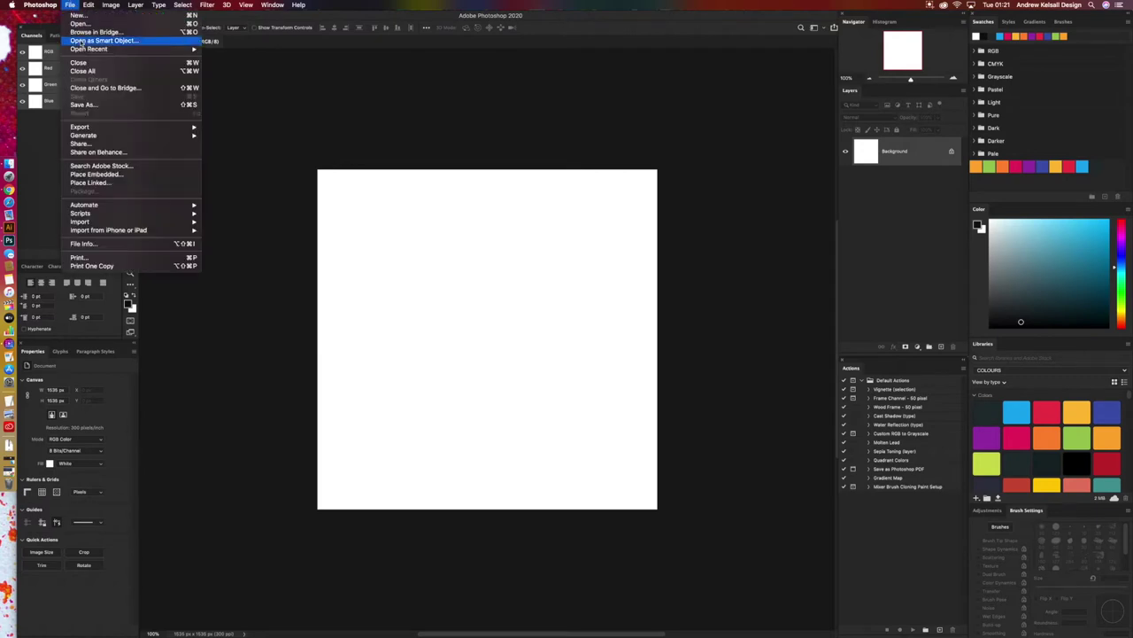
left_click(104, 104)
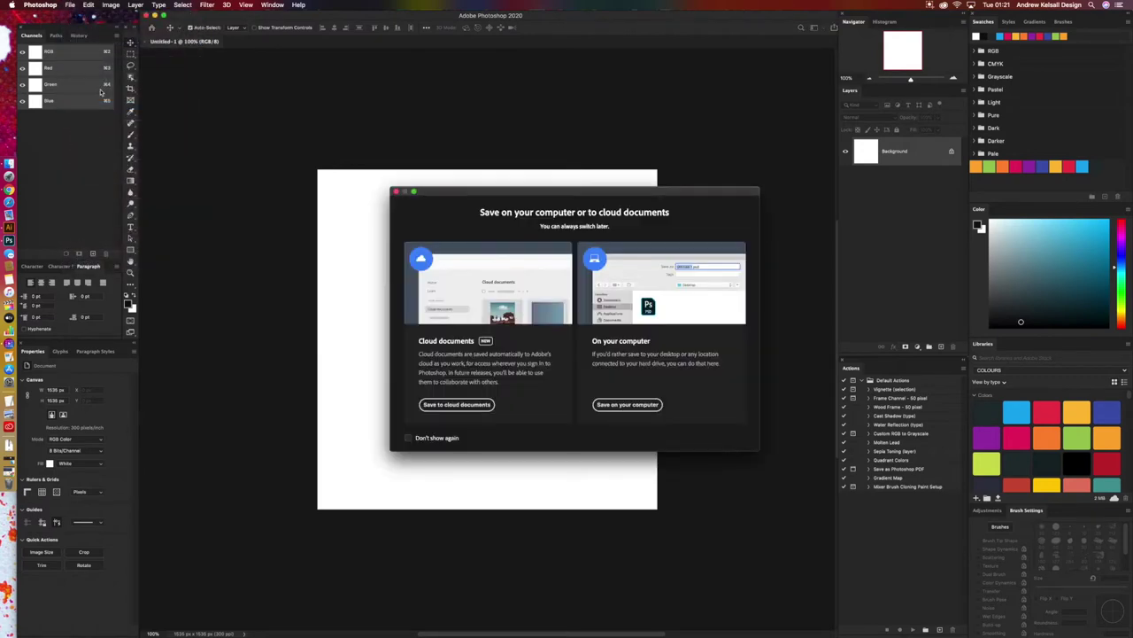
left_click(408, 438)
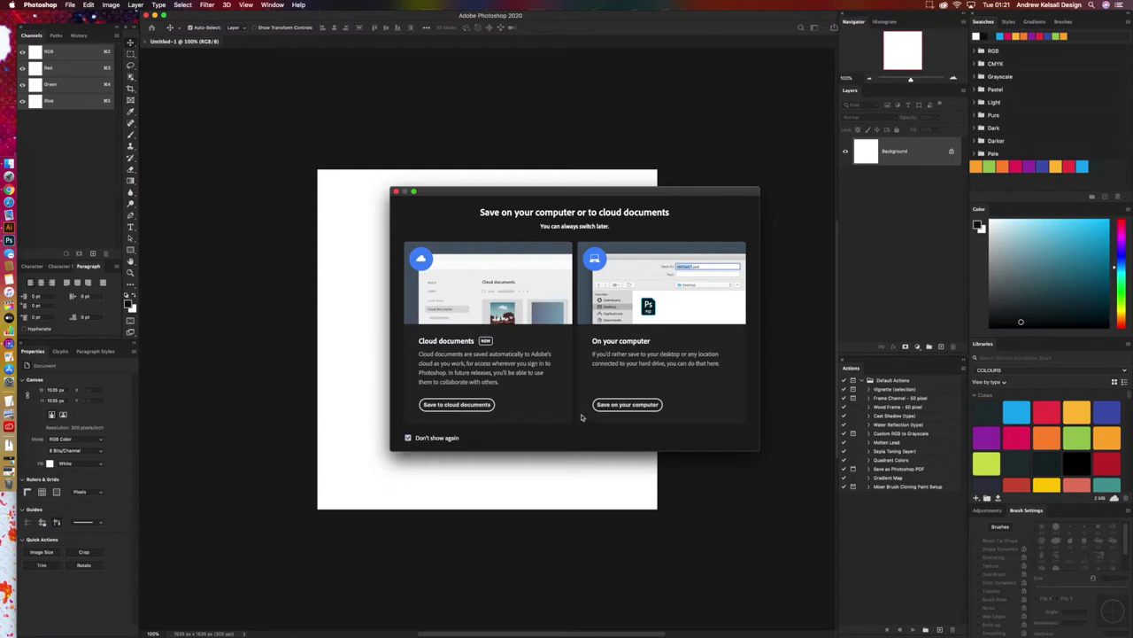
left_click(627, 406)
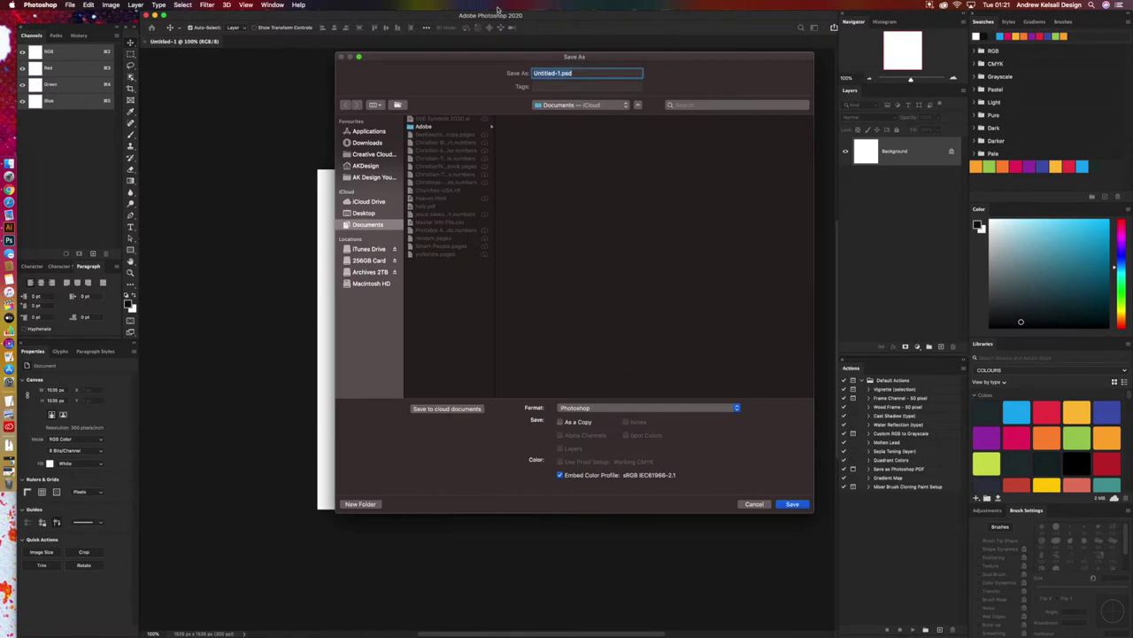
left_click_drag(489, 59, 319, 35)
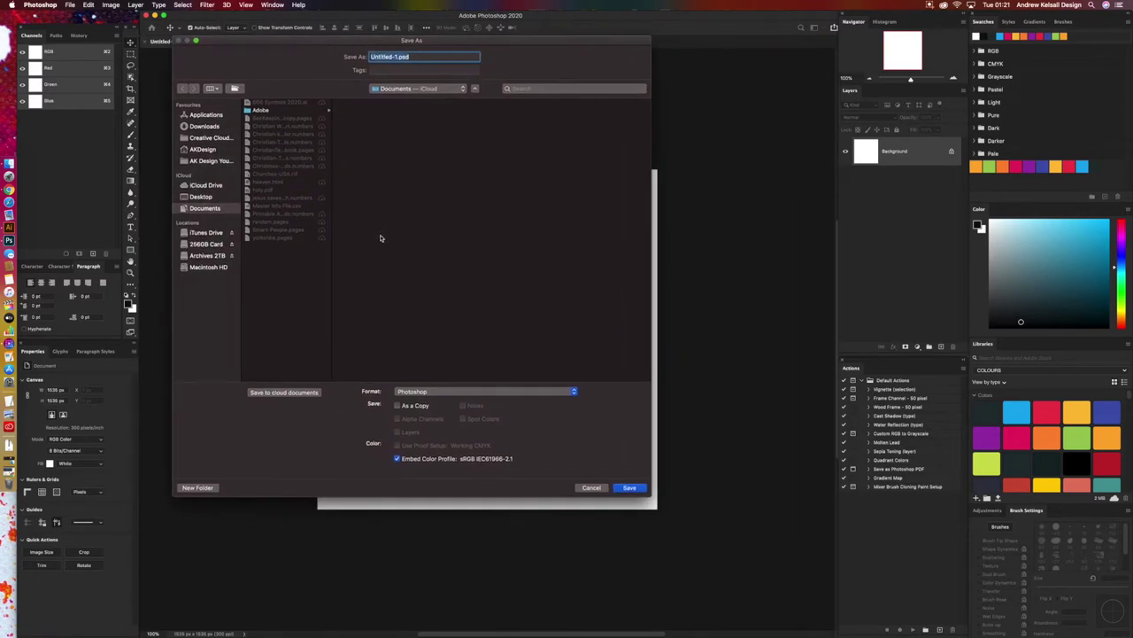
left_click(211, 257)
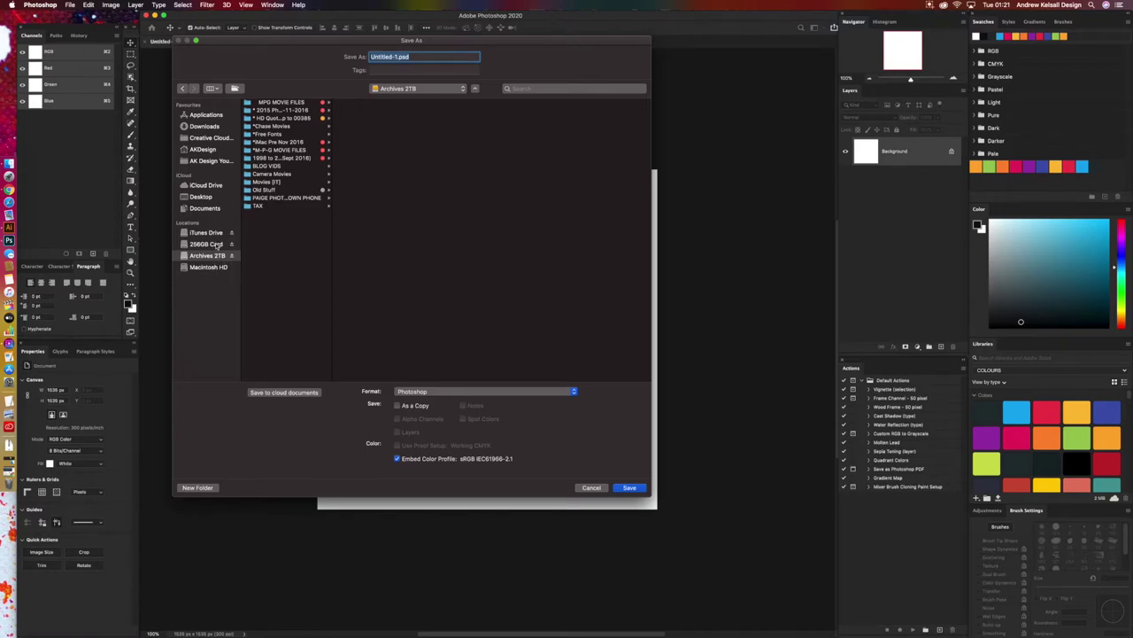
left_click(218, 247)
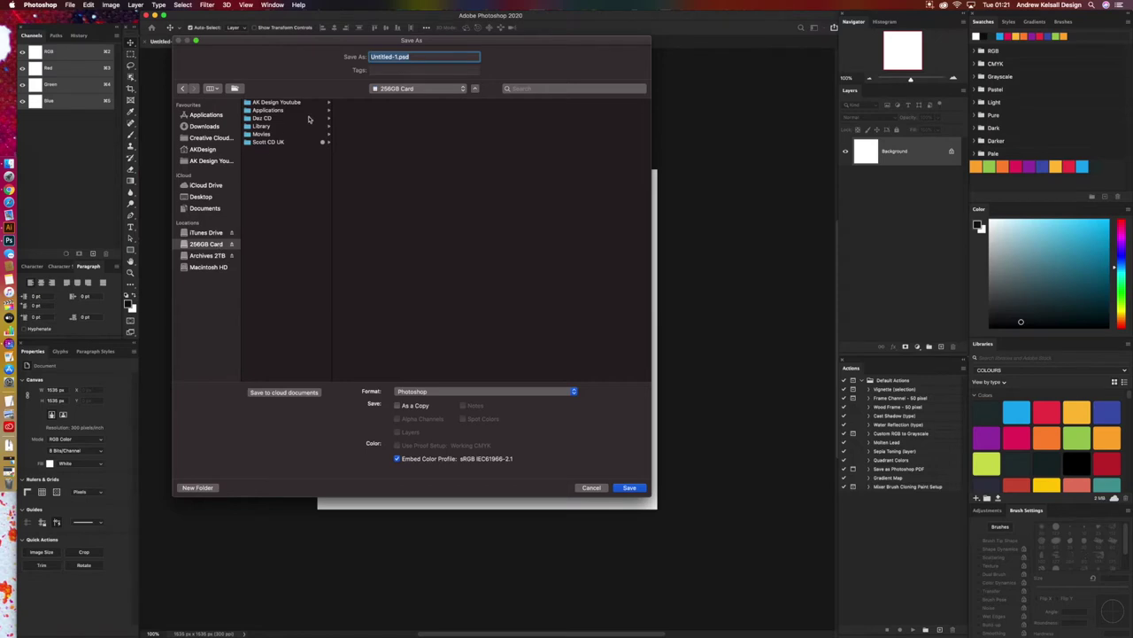
left_click(305, 142)
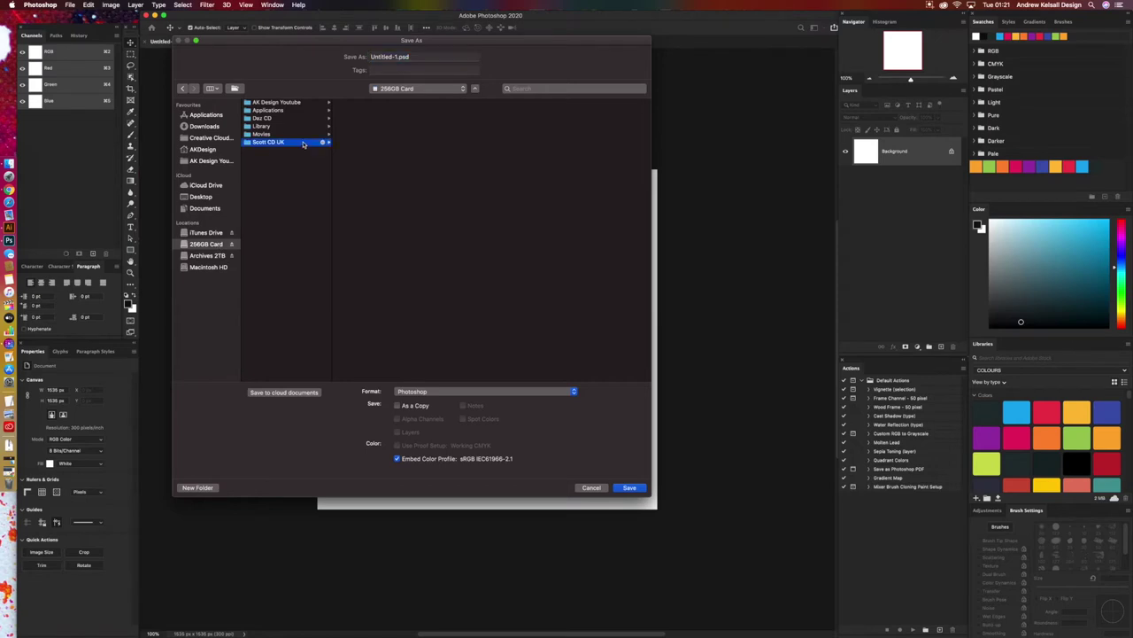
left_click(363, 104)
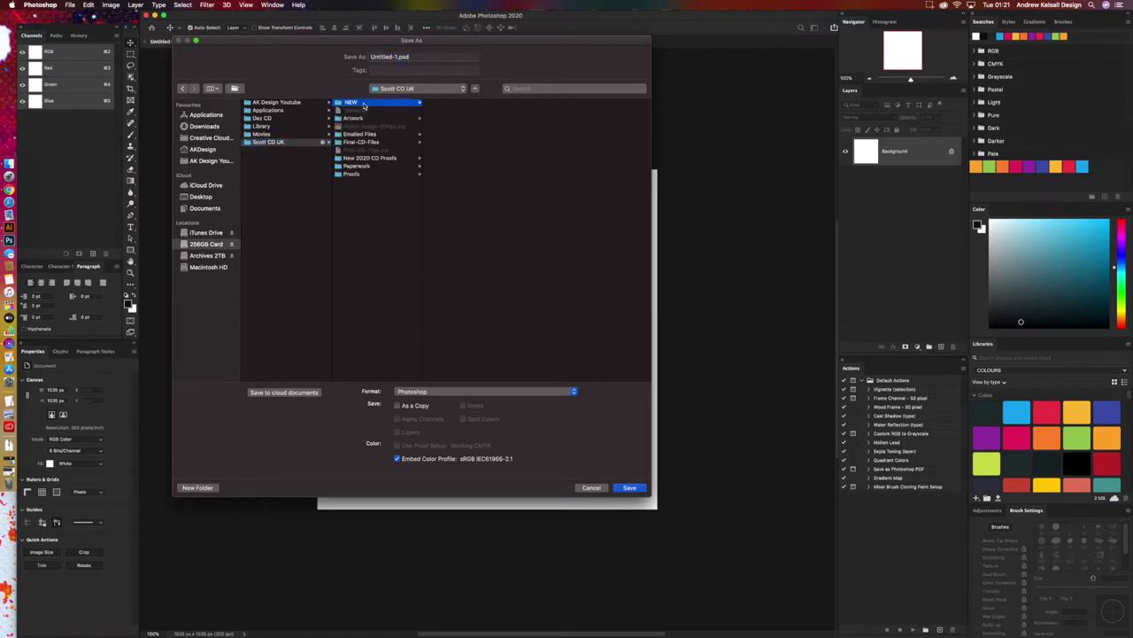
left_click(395, 53)
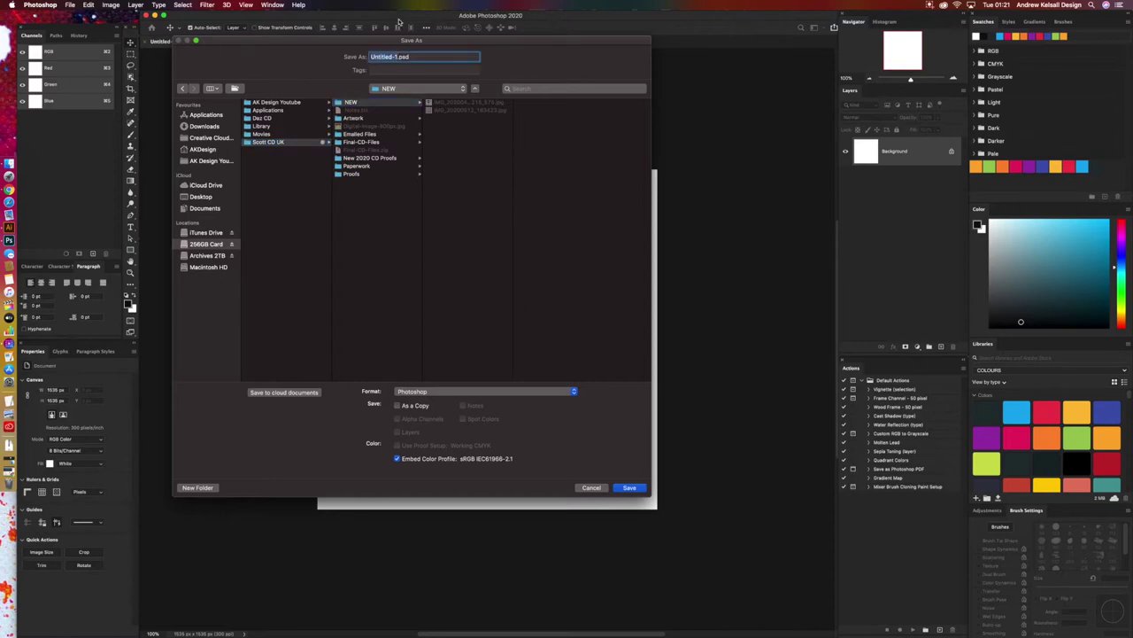
type("Artwork")
left_click(629, 488)
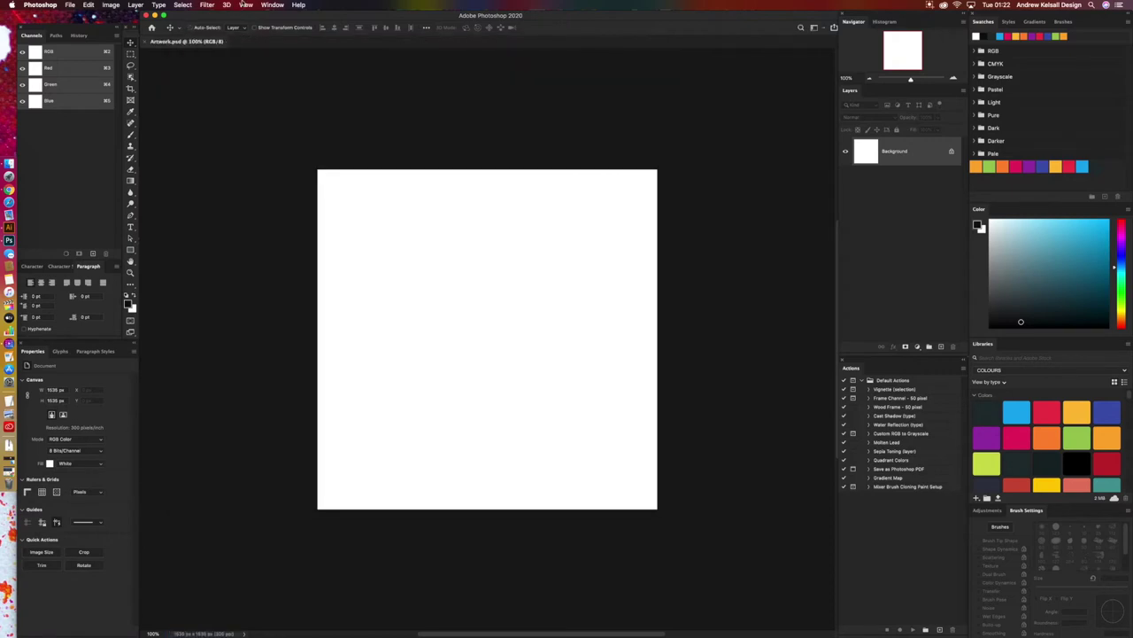
Step: Show rulers around the canvas and zoom in slightly
key("super+r")
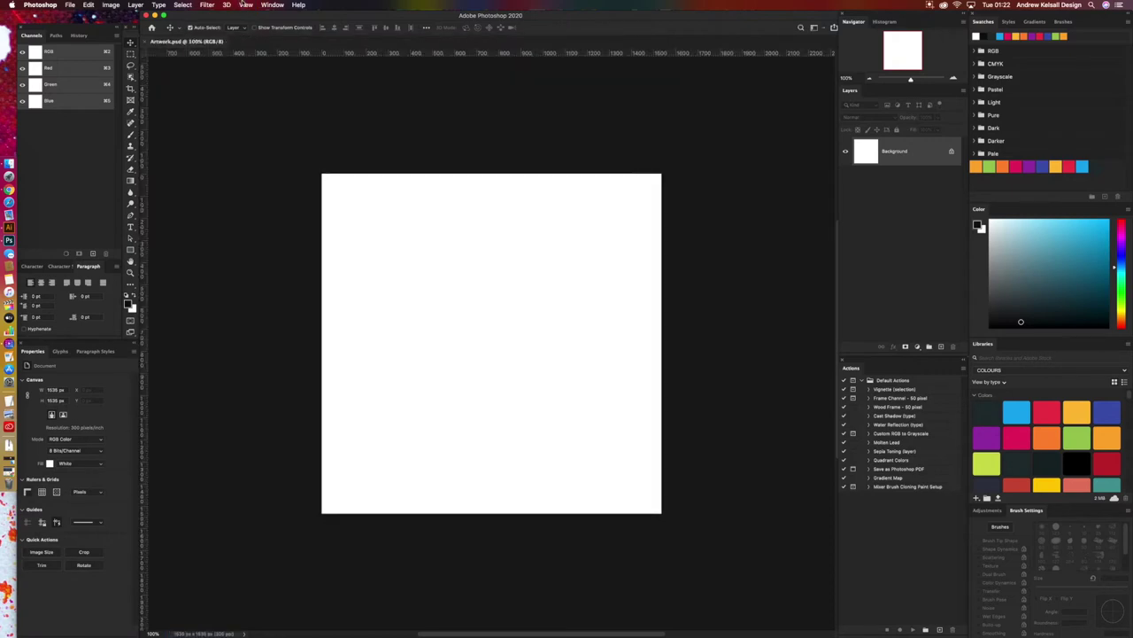
left_click_drag(910, 79, 912, 78)
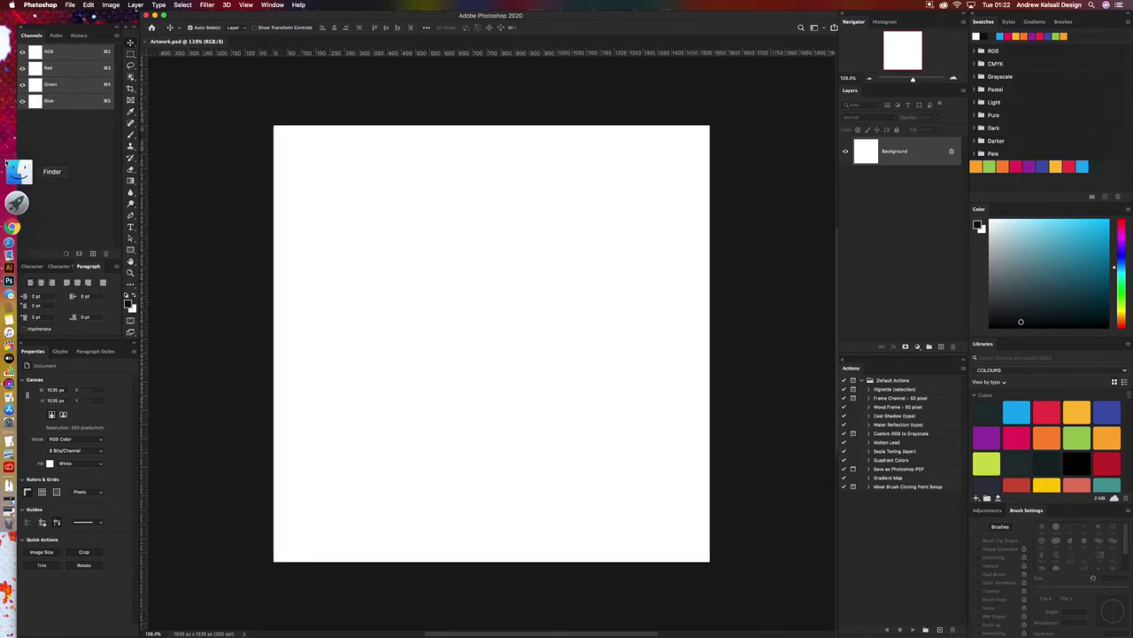
left_click(19, 173)
Step: Create a folder named Resources inside the NEW folder
left_click(477, 440)
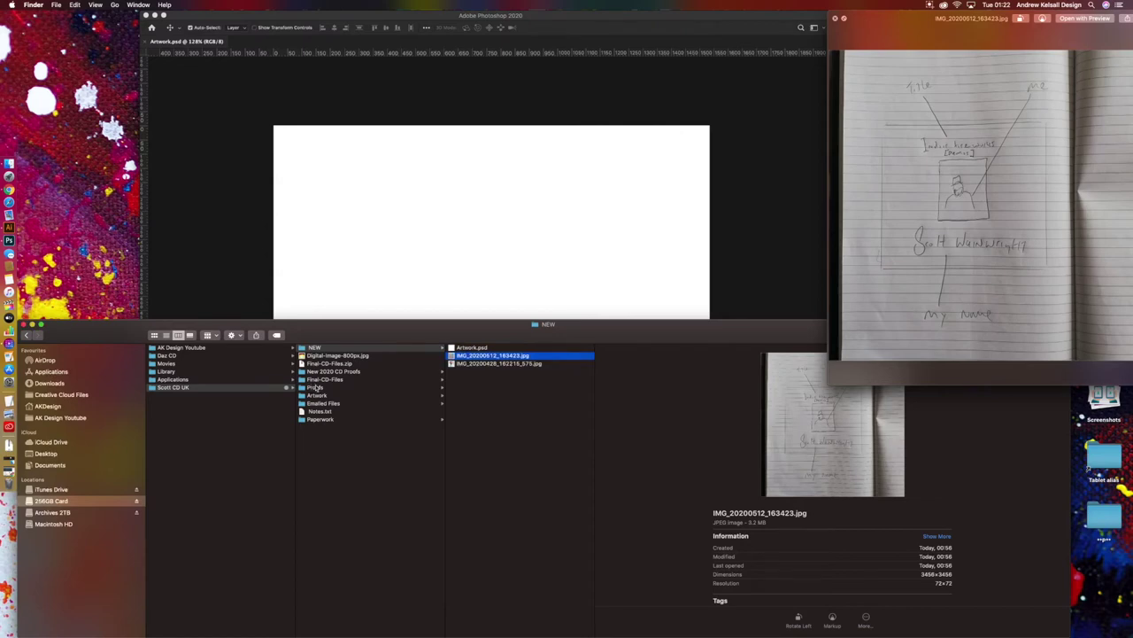
left_click(511, 405)
left_click(508, 386)
key("super+shift+n")
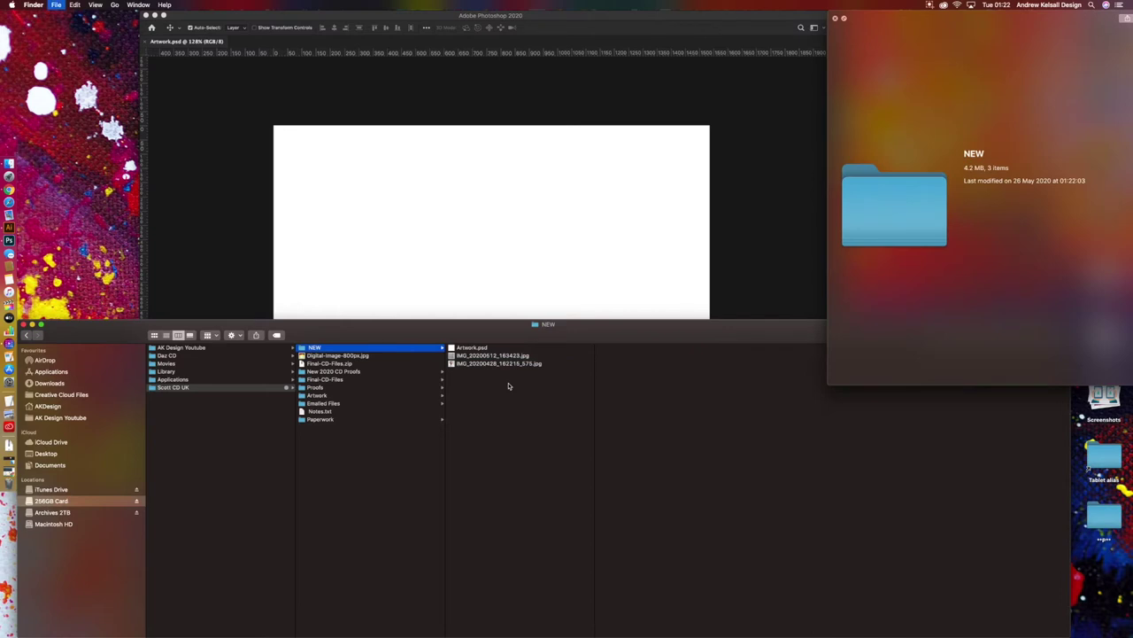
type("Re")
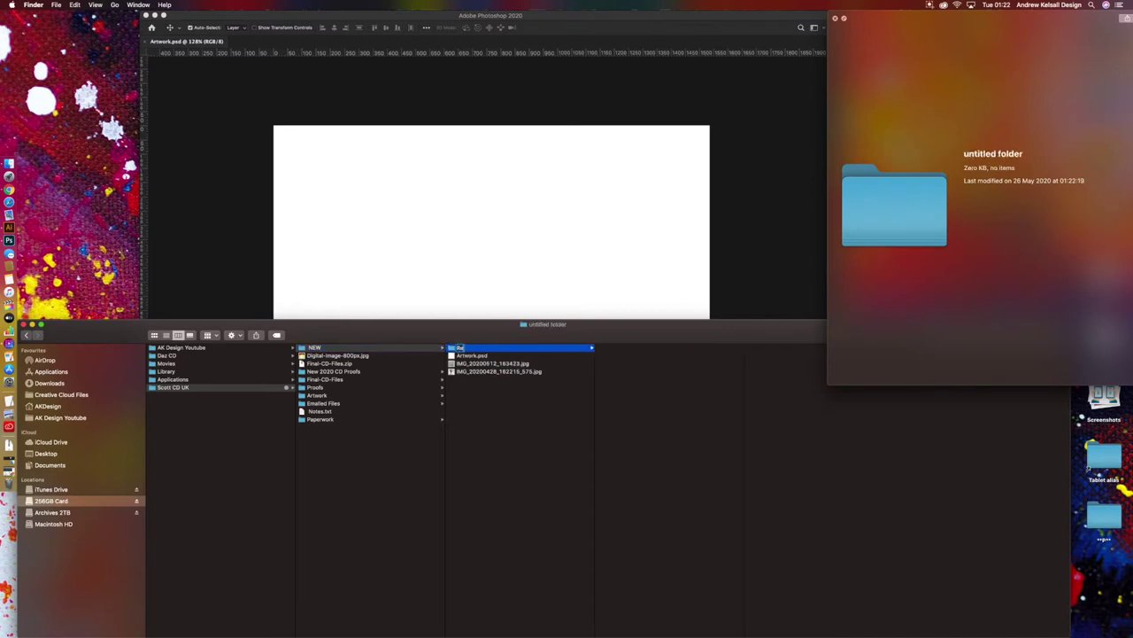
type("sources")
key("Return")
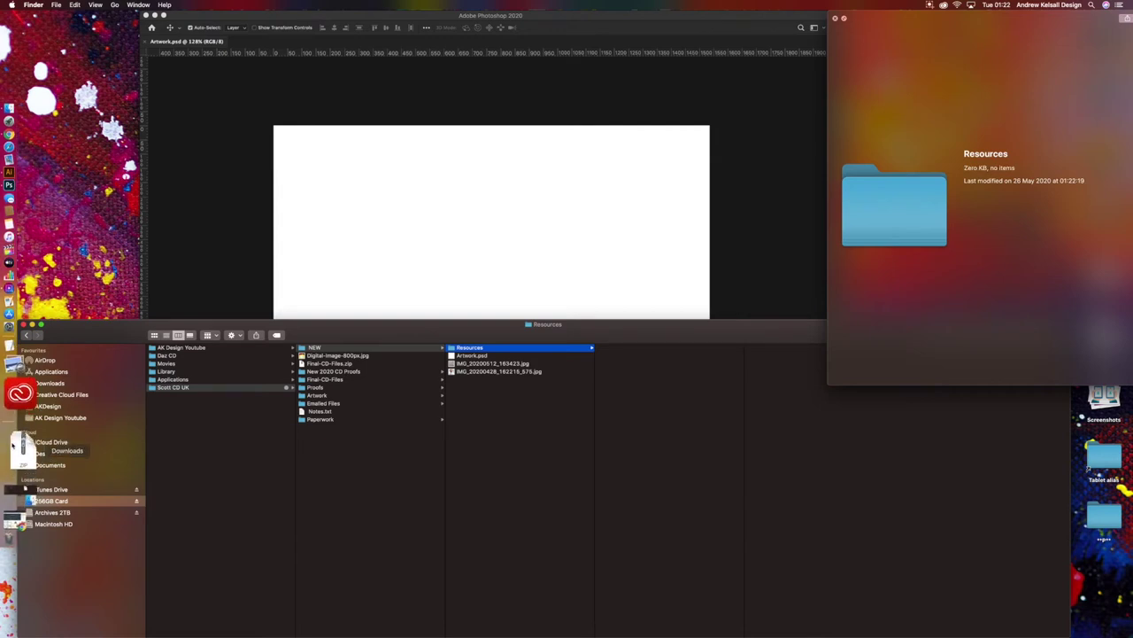
Step: In Downloads, trash the Chrome installer and pexels image, then unzip the three archives
left_click(9, 447)
left_click(196, 482)
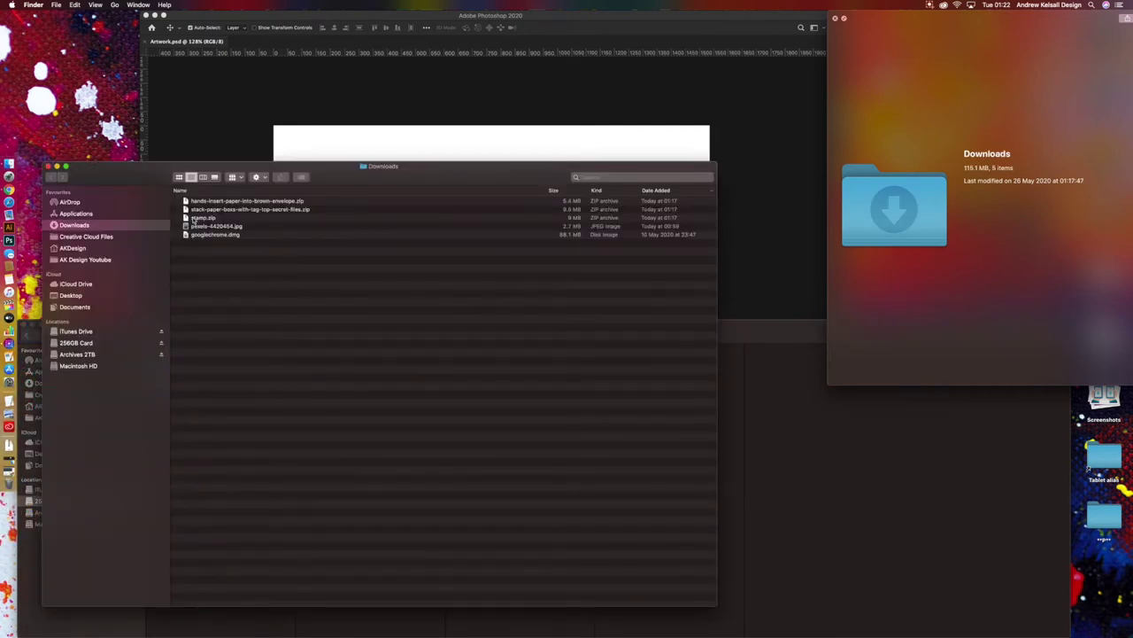
left_click(195, 235)
left_click(191, 227, "shift")
left_click_drag(188, 227, 21, 481)
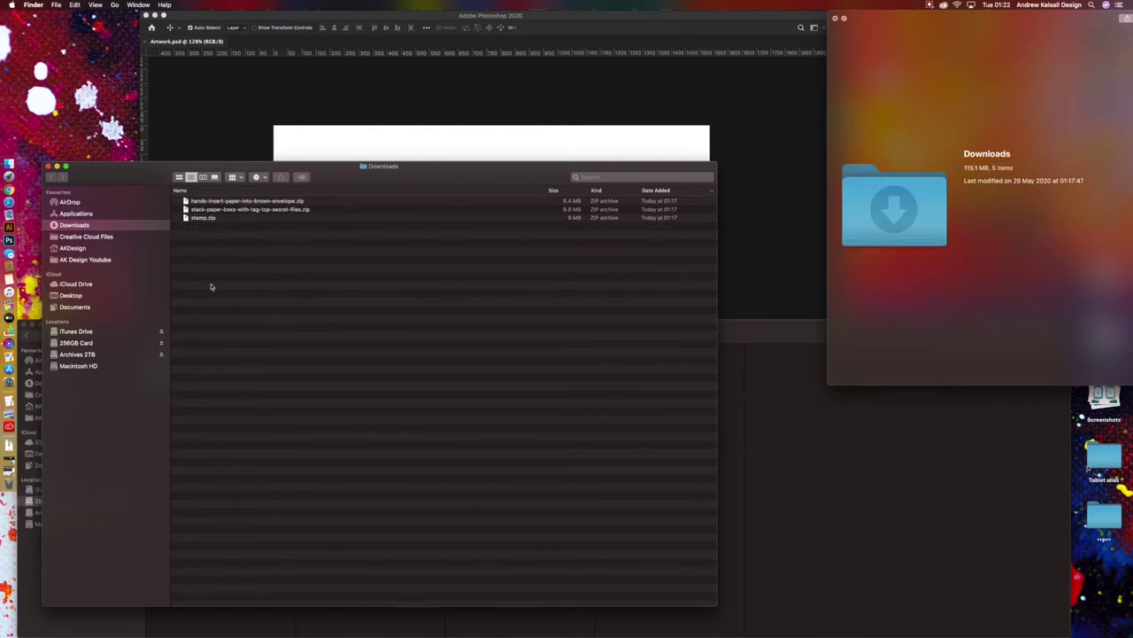
left_click_drag(210, 286, 185, 202)
double_click(186, 206)
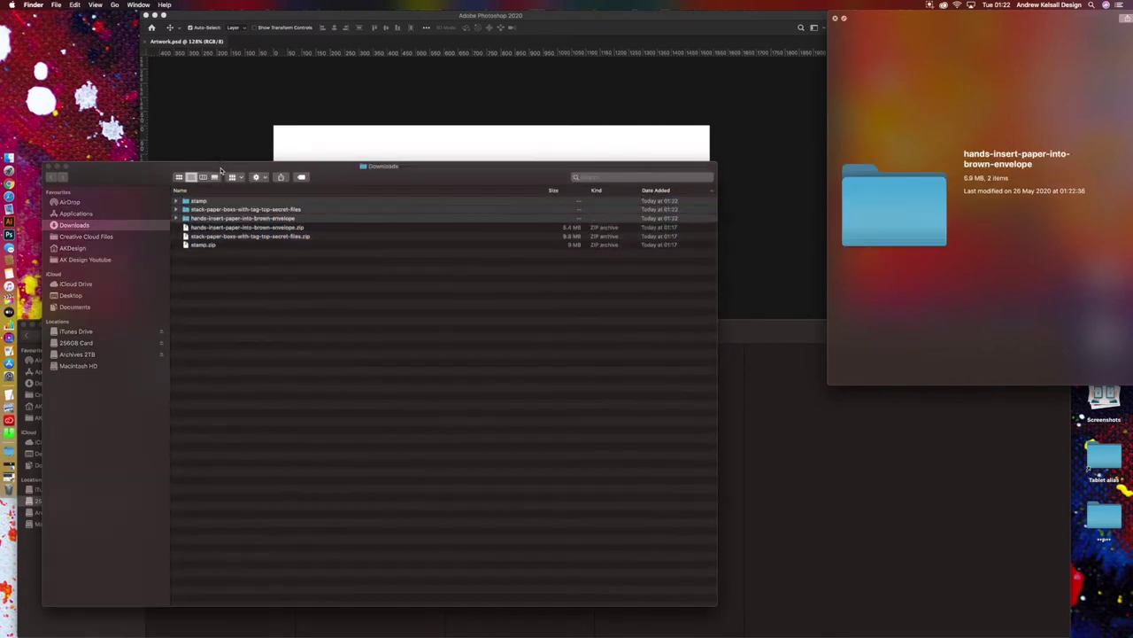
Step: Move the three extracted folders into Resources and open actions for the leftover items
left_click_drag(221, 169, 455, 463)
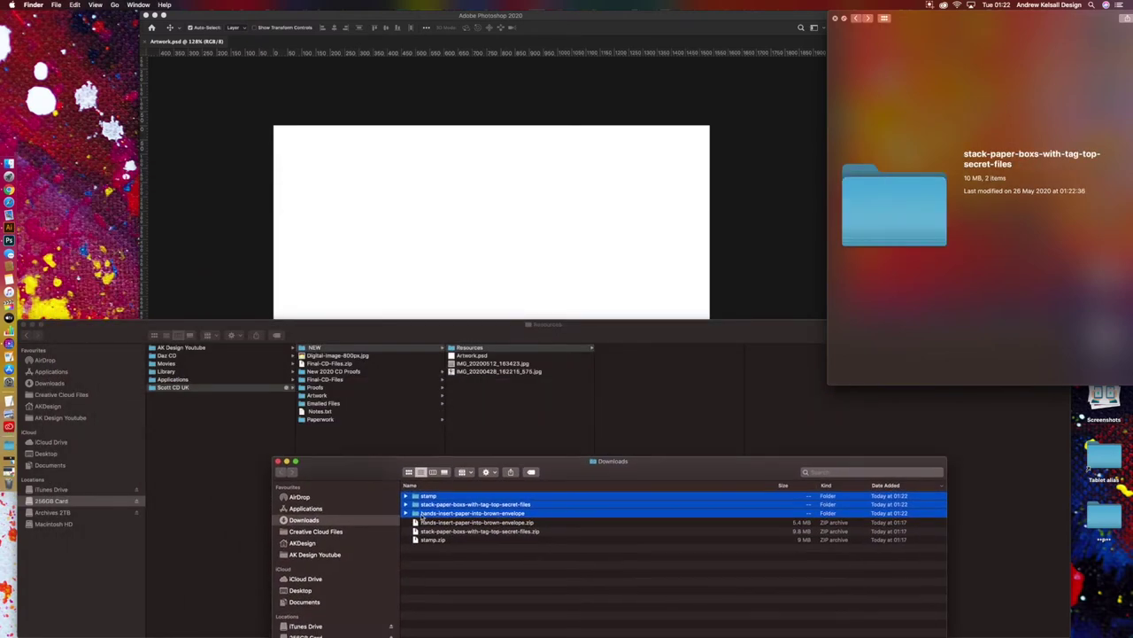
left_click_drag(416, 498, 631, 390)
left_click_drag(452, 579, 440, 501)
right_click(441, 501)
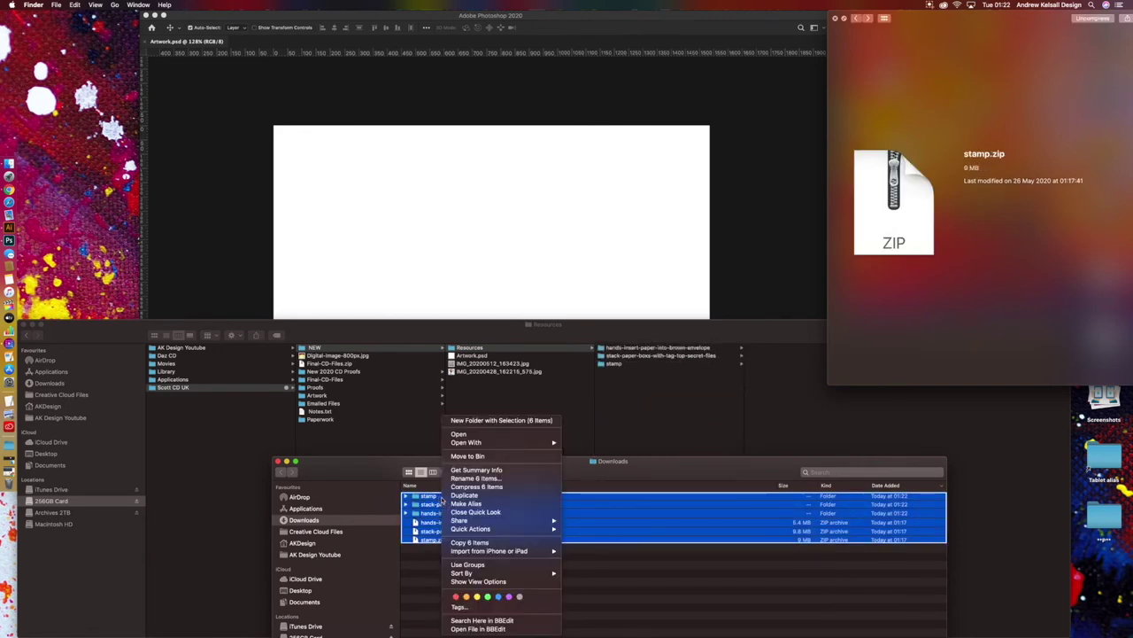
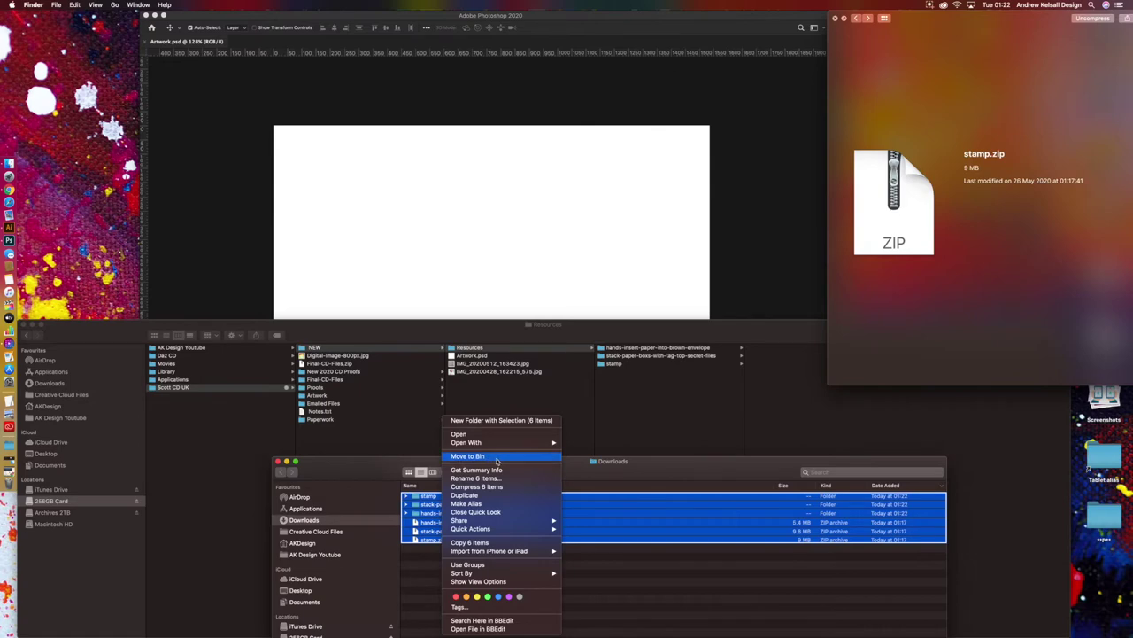
Step: Move the six downloaded items to the Bin and close the Downloads window and preview
left_click(500, 457)
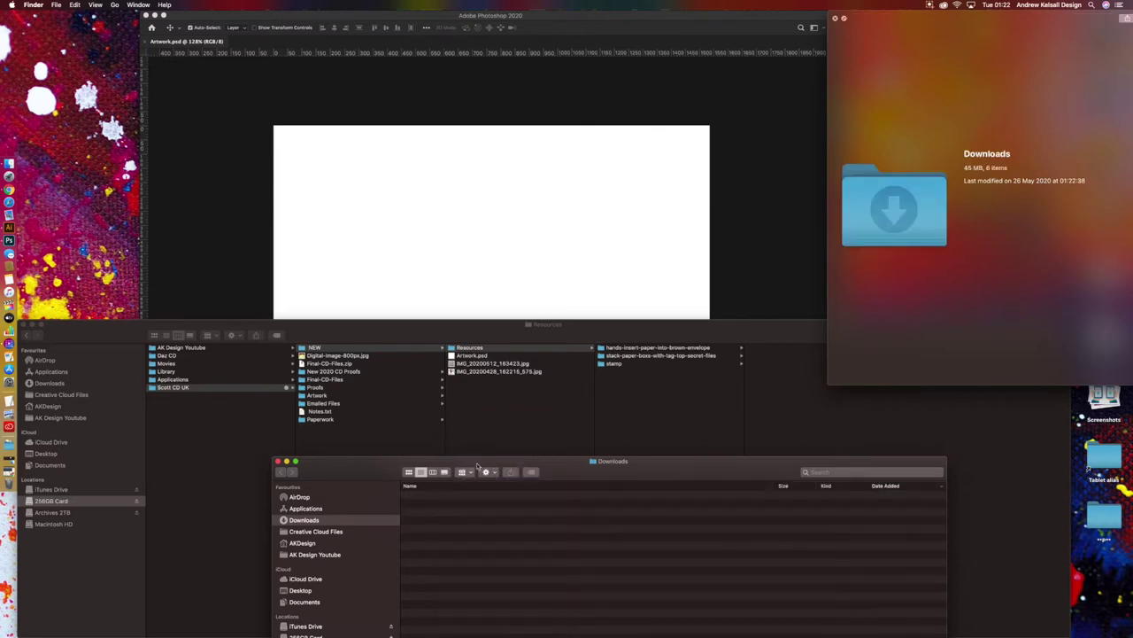
left_click(277, 462)
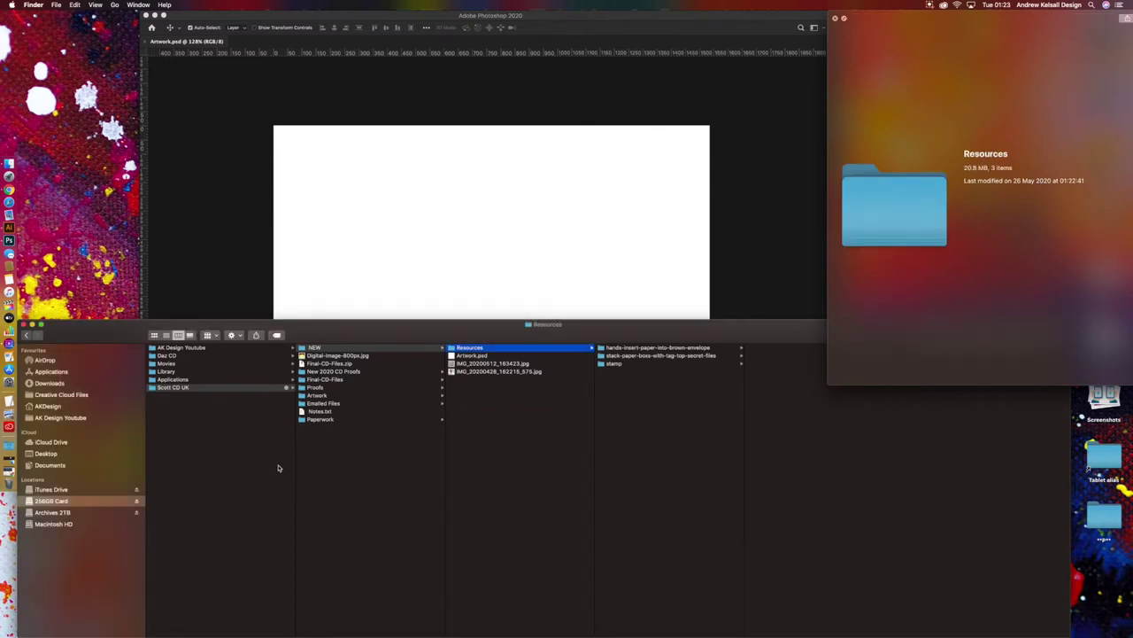
left_click(837, 19)
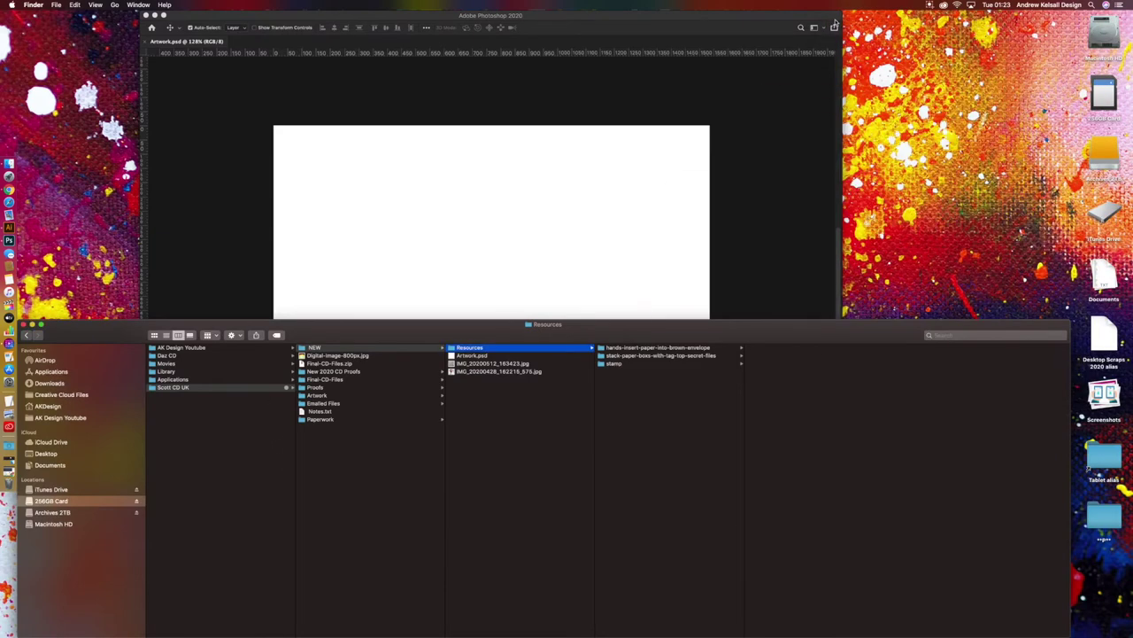
Step: Resize Photoshop's document window with panels hidden, then bring the Resources folder forward
left_click(787, 95)
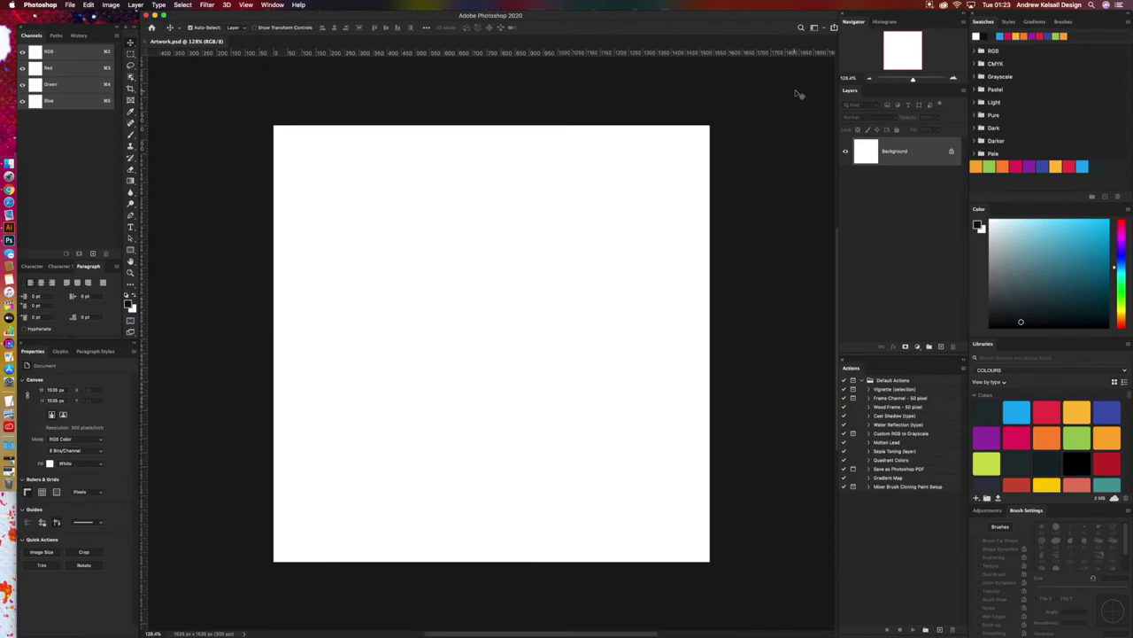
key("Tab")
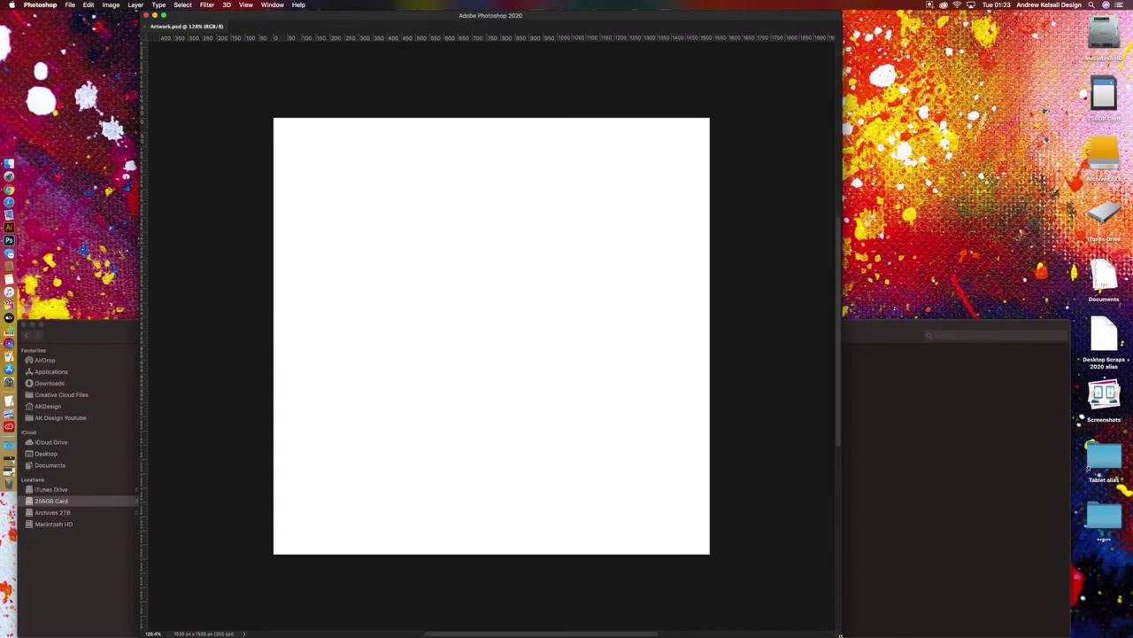
mouse_move(834, 629)
left_mouse_down()
mouse_move(817, 551)
mouse_move(837, 635)
left_mouse_up()
key("Tab")
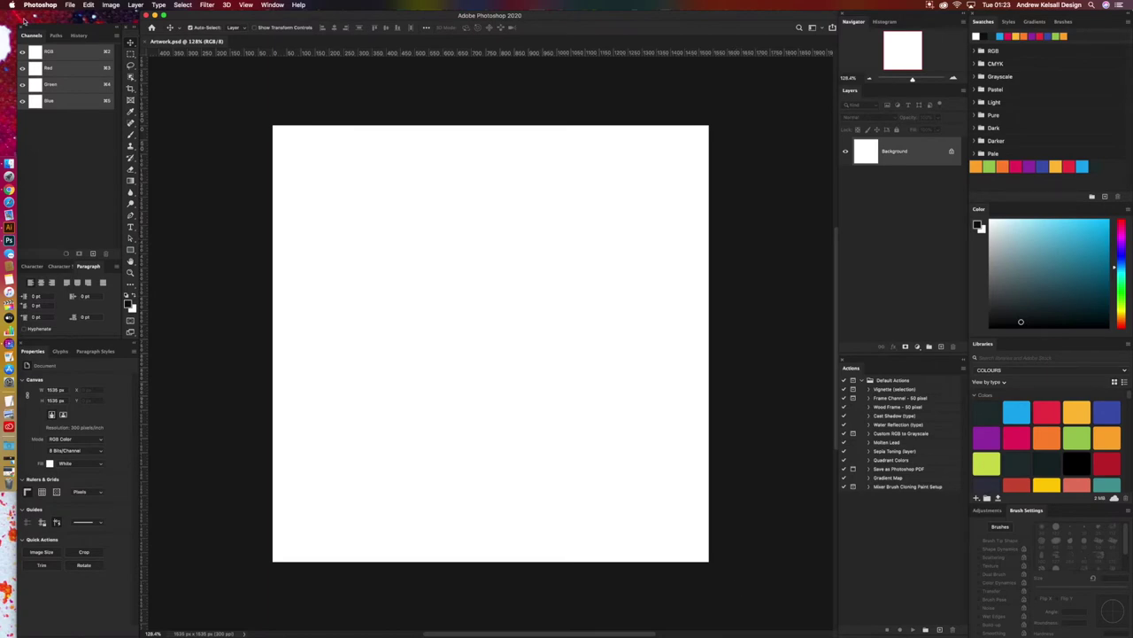
left_click(9, 164)
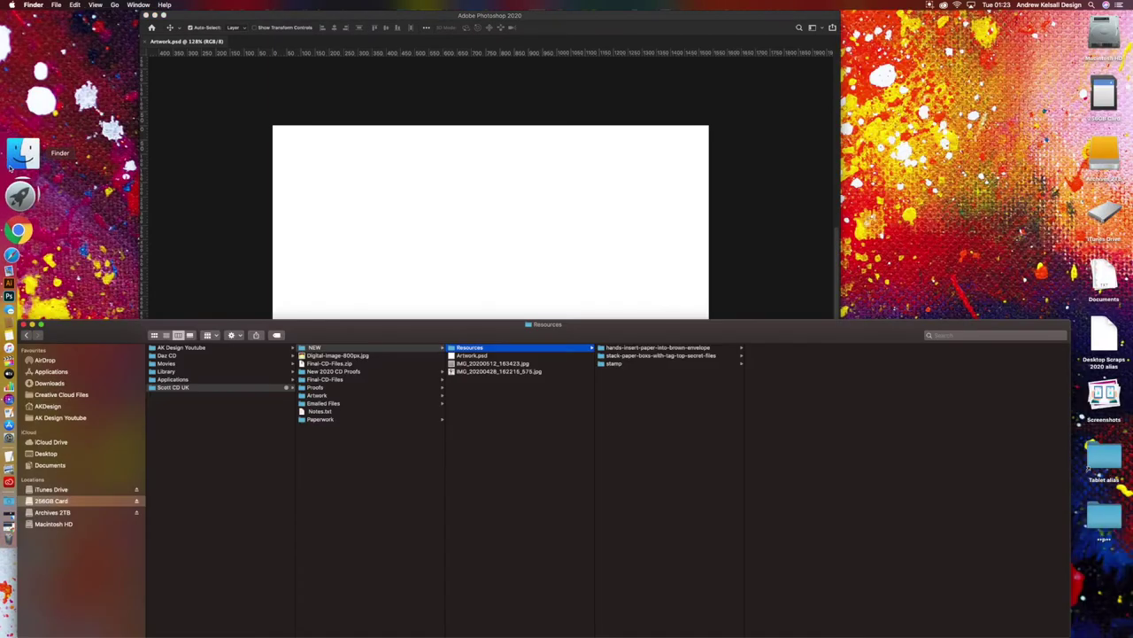
Step: Open 2326.jpg from the hands-insert-paper-into-brown-envelope folder in Photoshop as a floating window
left_click(627, 348)
left_click(757, 348)
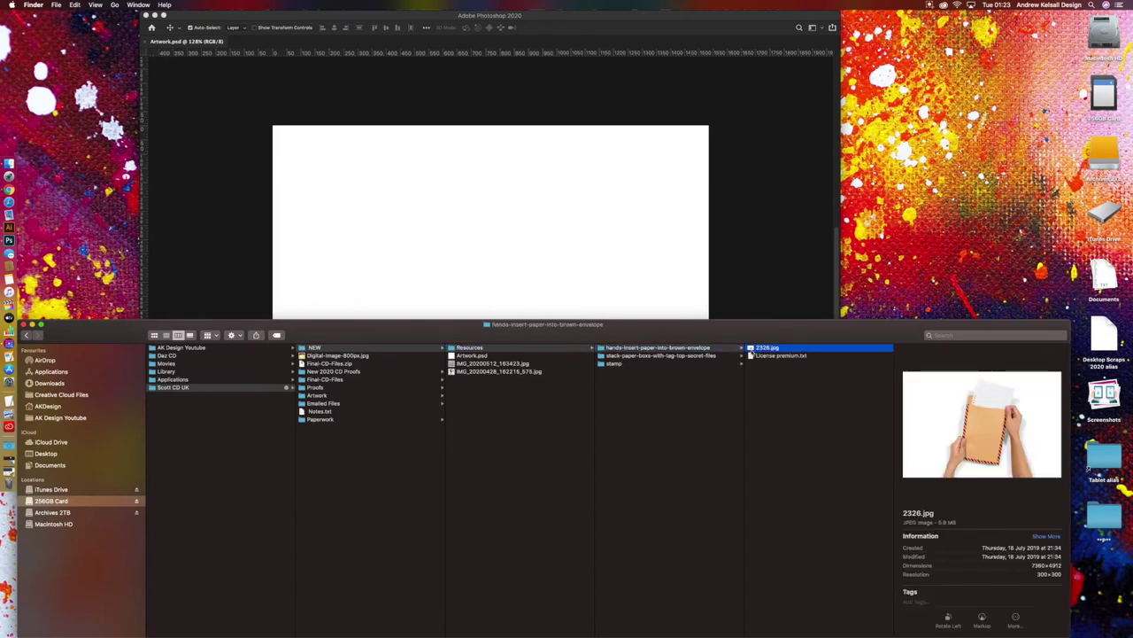
left_click_drag(751, 350, 12, 249)
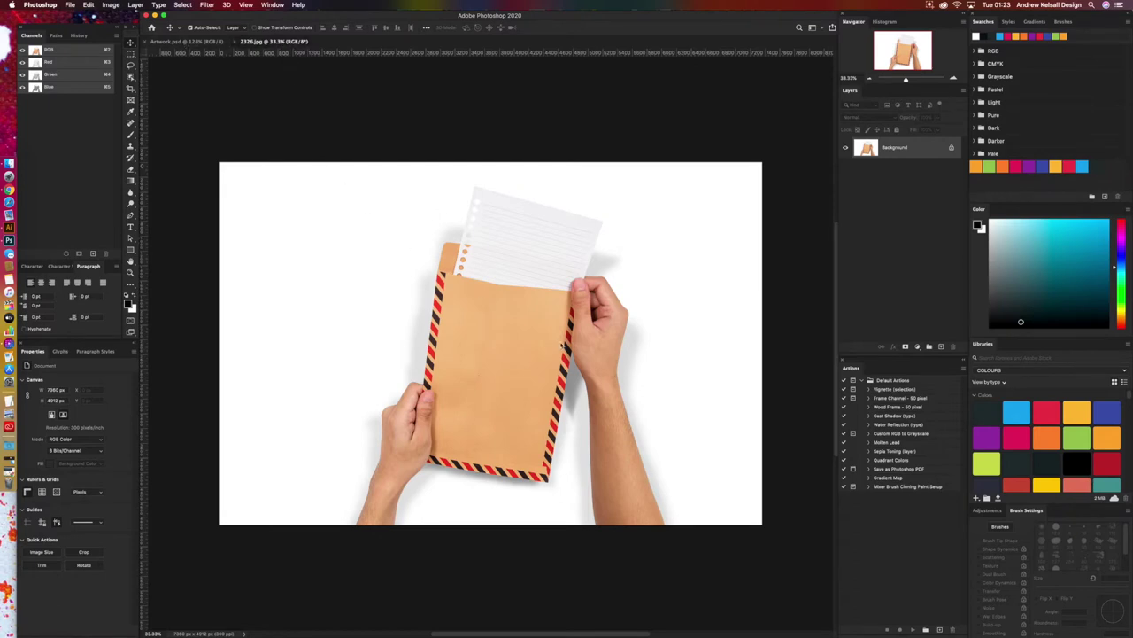
left_click_drag(275, 41, 788, 346)
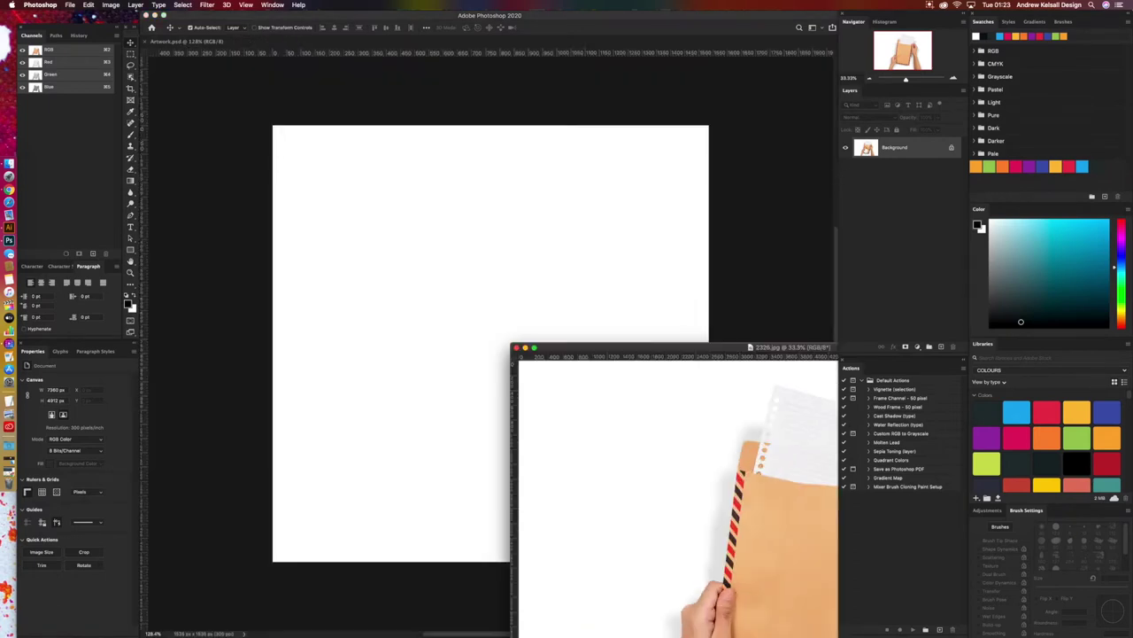
Step: Drag the envelope photo into Artwork.psd as Layer 1 and close 2326.jpg
left_click_drag(885, 149, 770, 486)
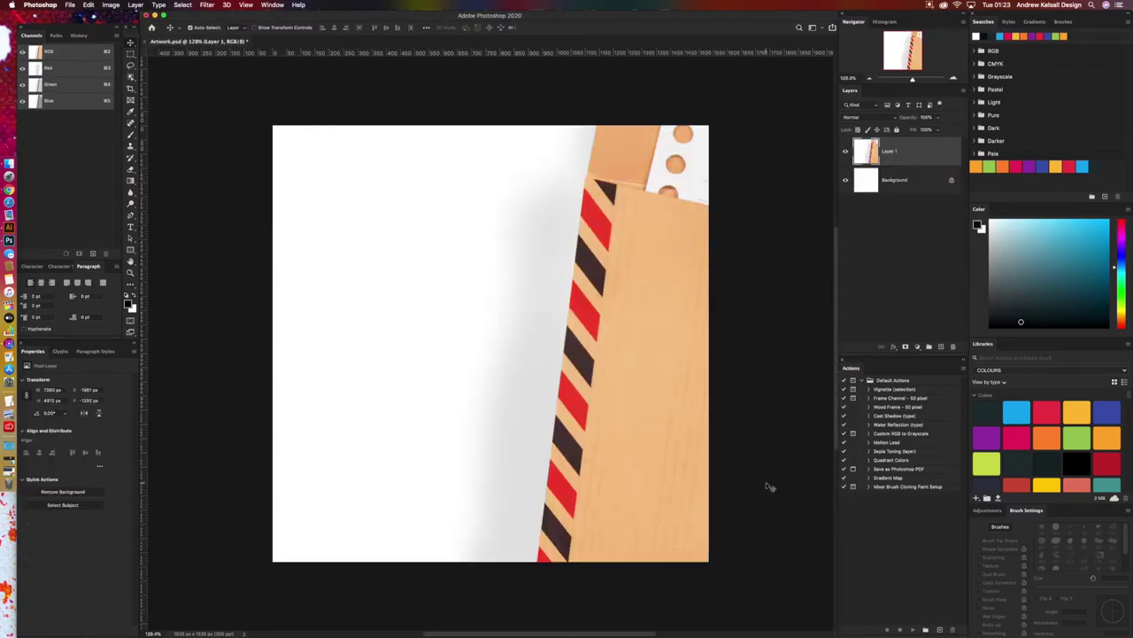
key("F2")
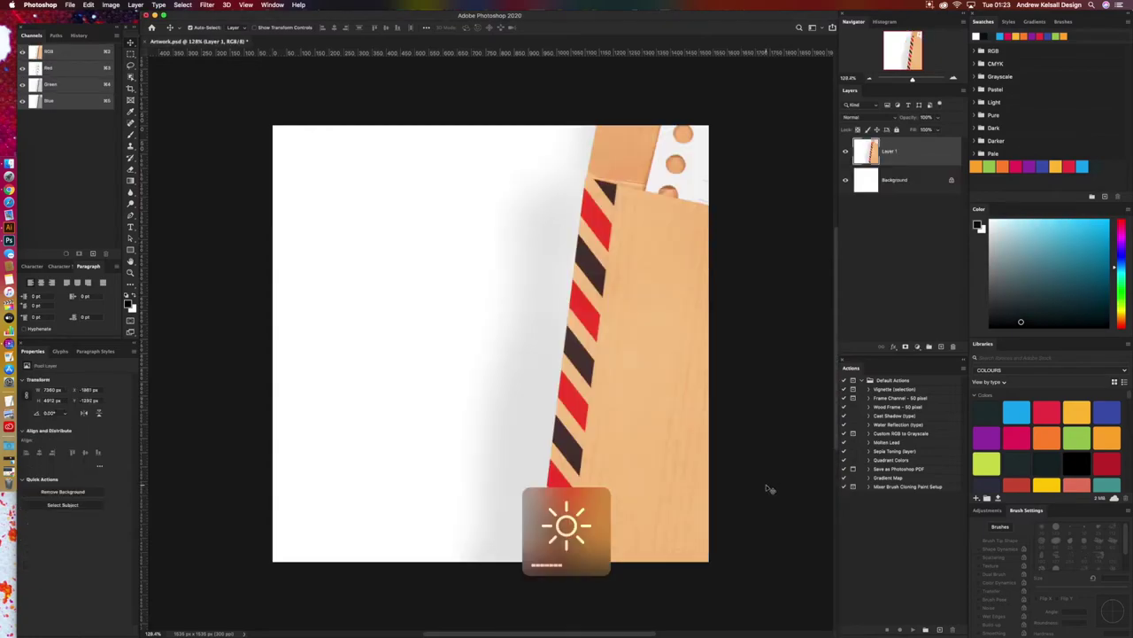
key("F3")
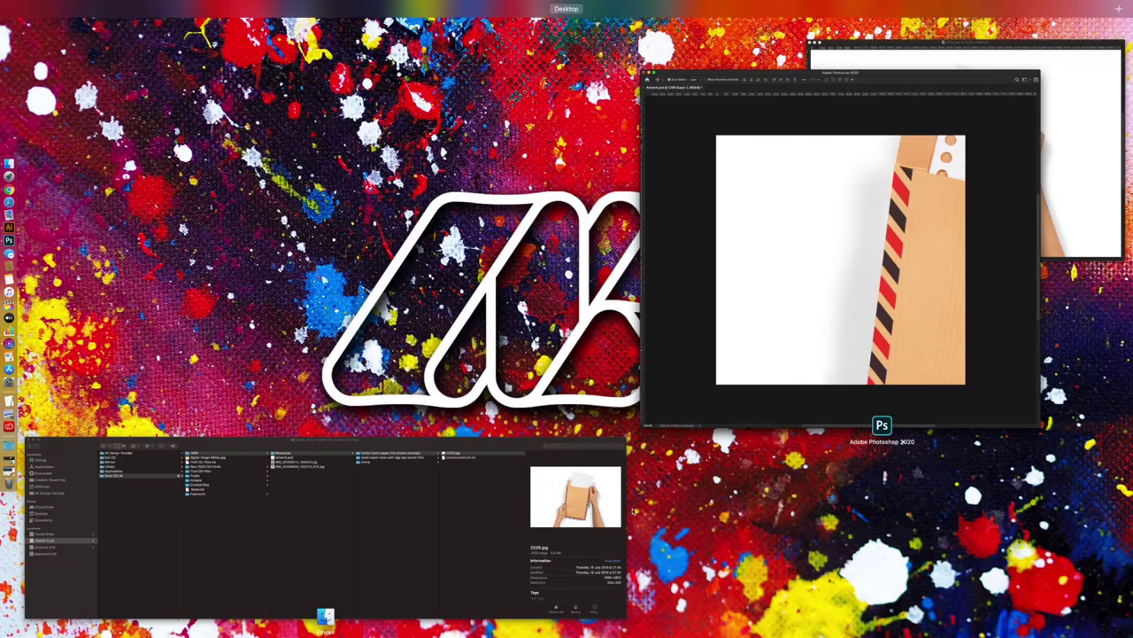
left_click(807, 338)
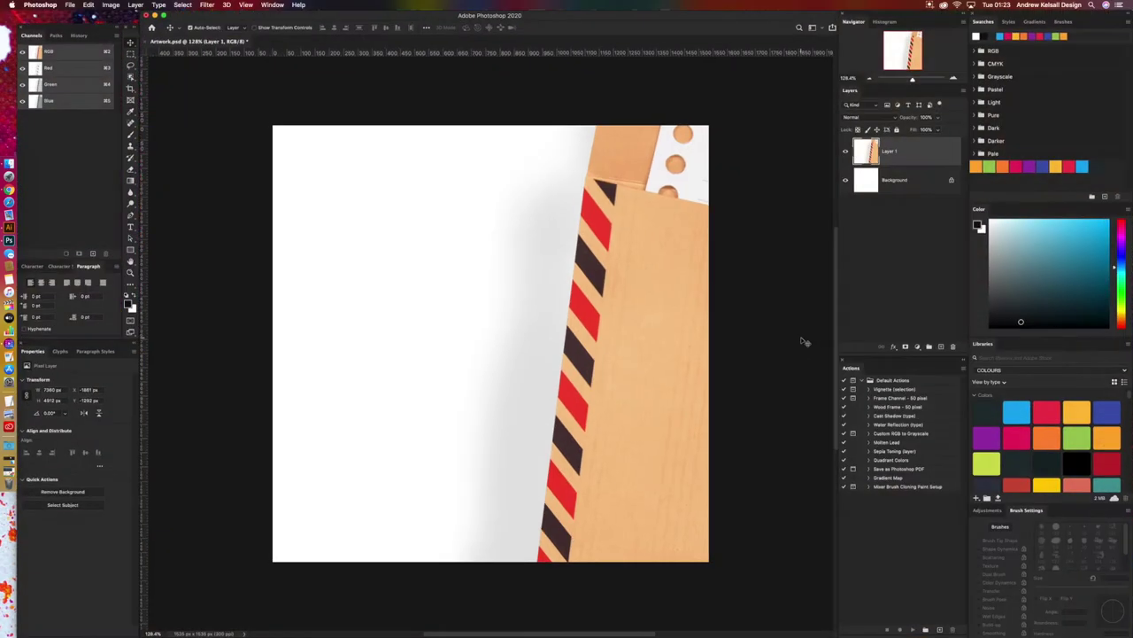
key("F3")
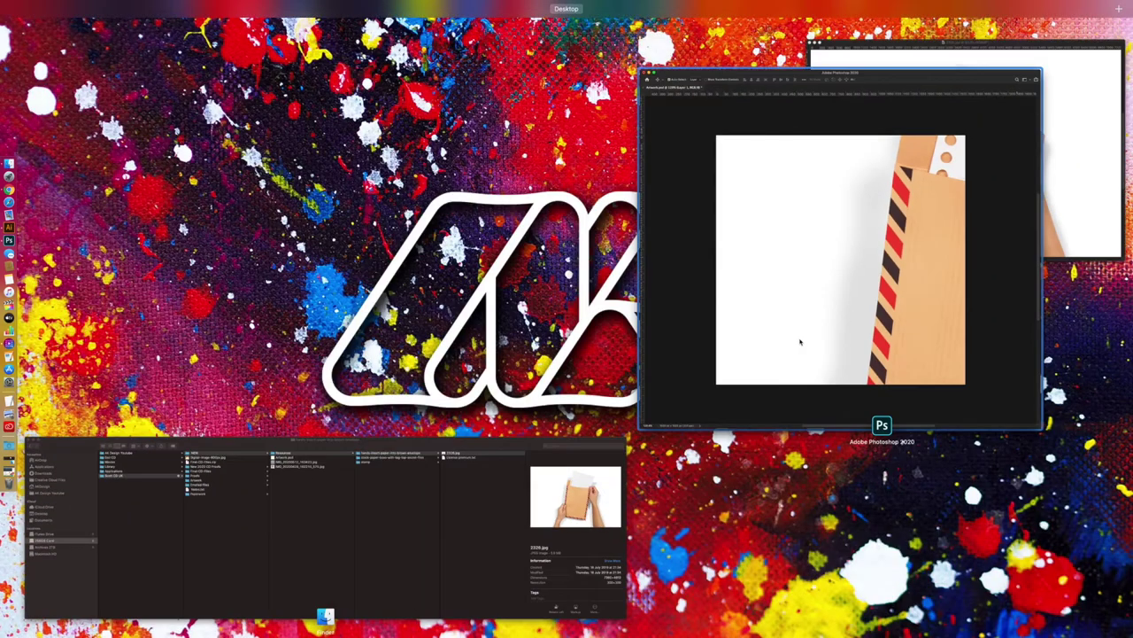
left_click(1082, 179)
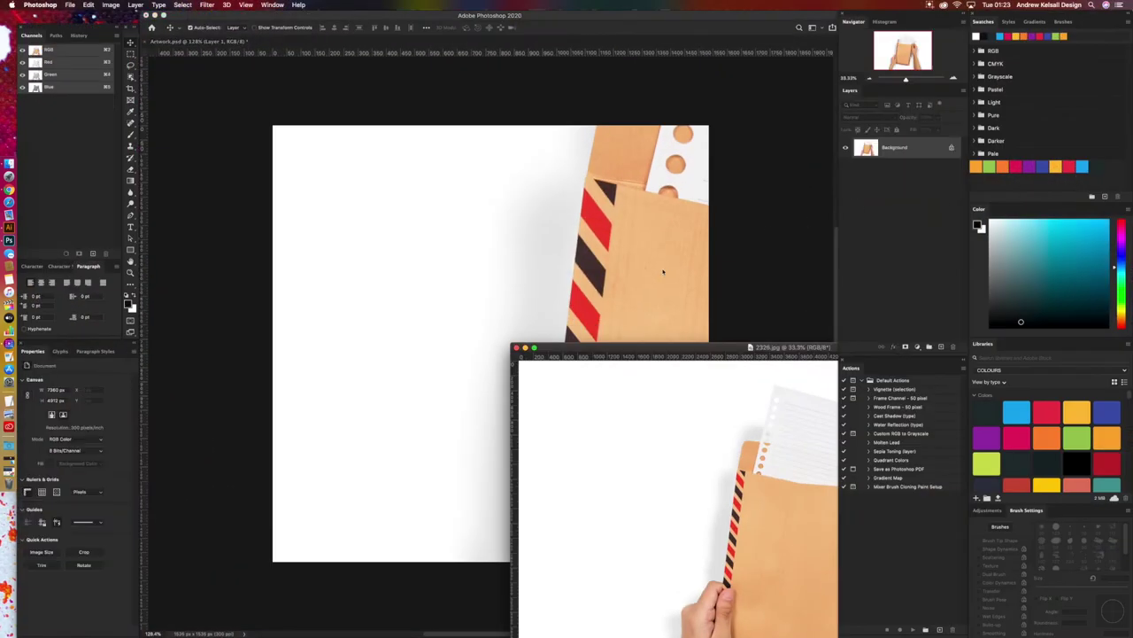
key("super+w")
Step: Preview 531.jpg from the stack-paper-boxes-with-tag-top-secret-files folder, then quit Preview
left_click(25, 164)
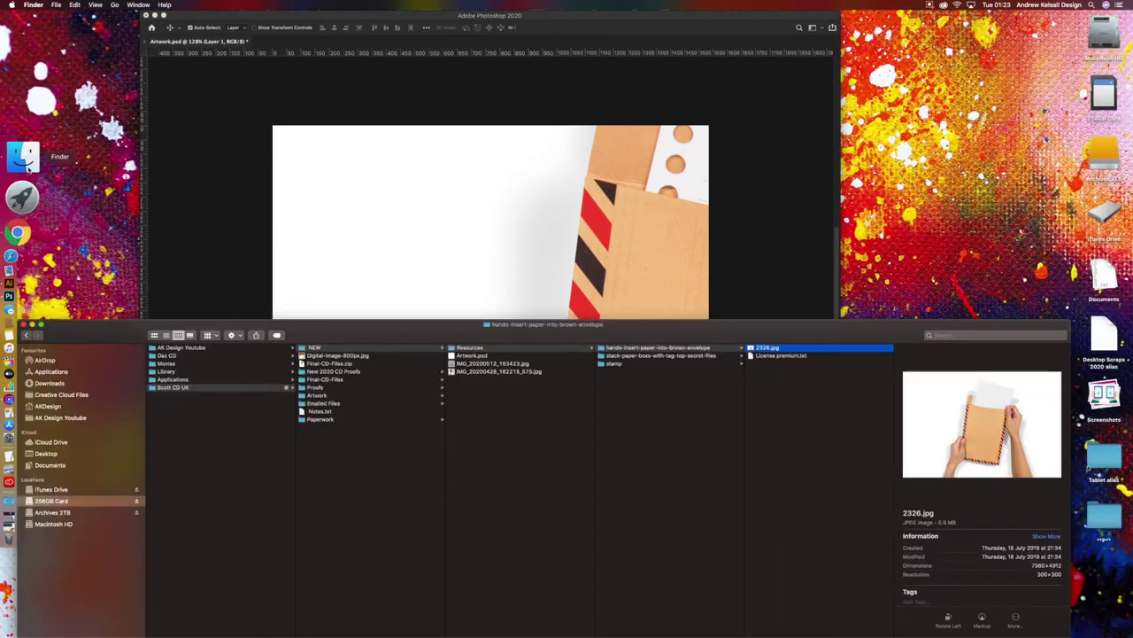
left_click(659, 355)
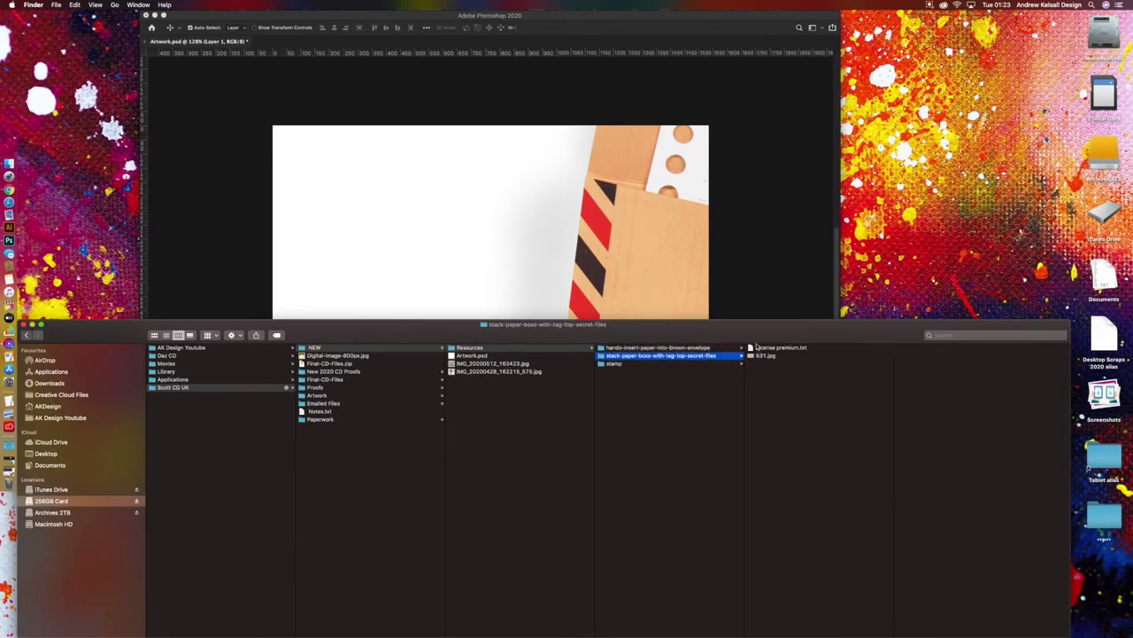
left_click_drag(760, 355, 8, 237)
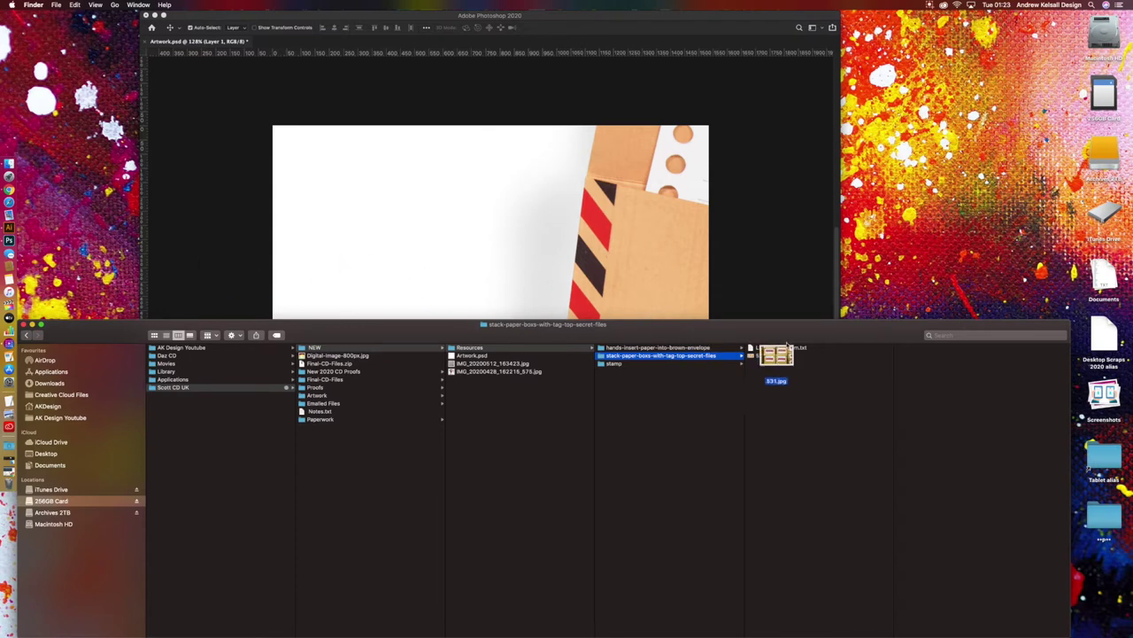
double_click(757, 356)
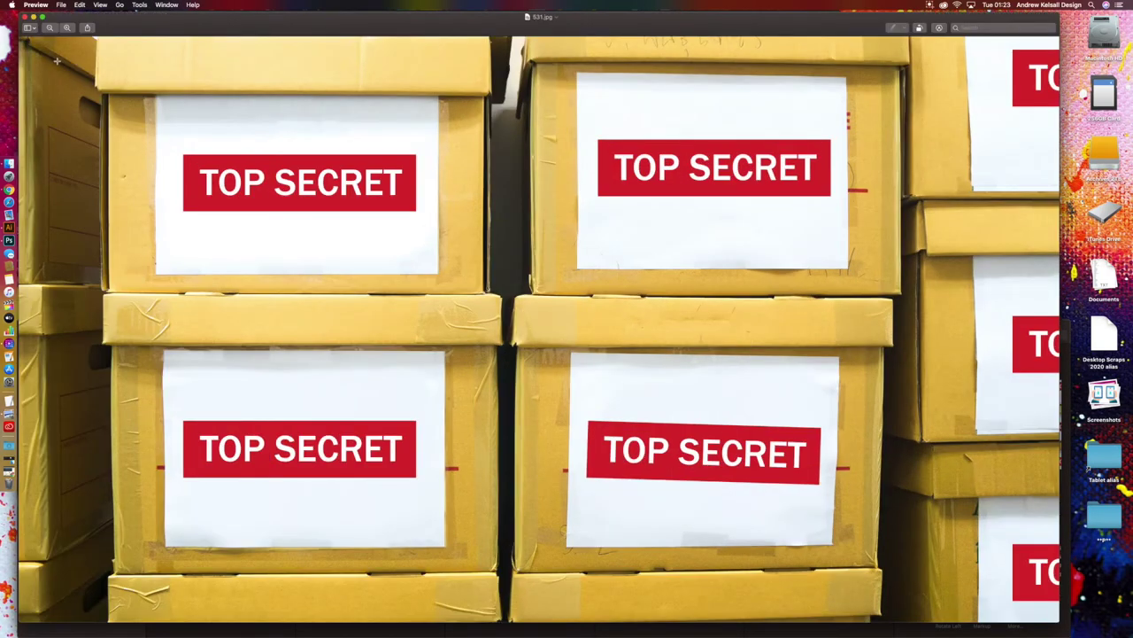
left_click(35, 4)
left_click(44, 88)
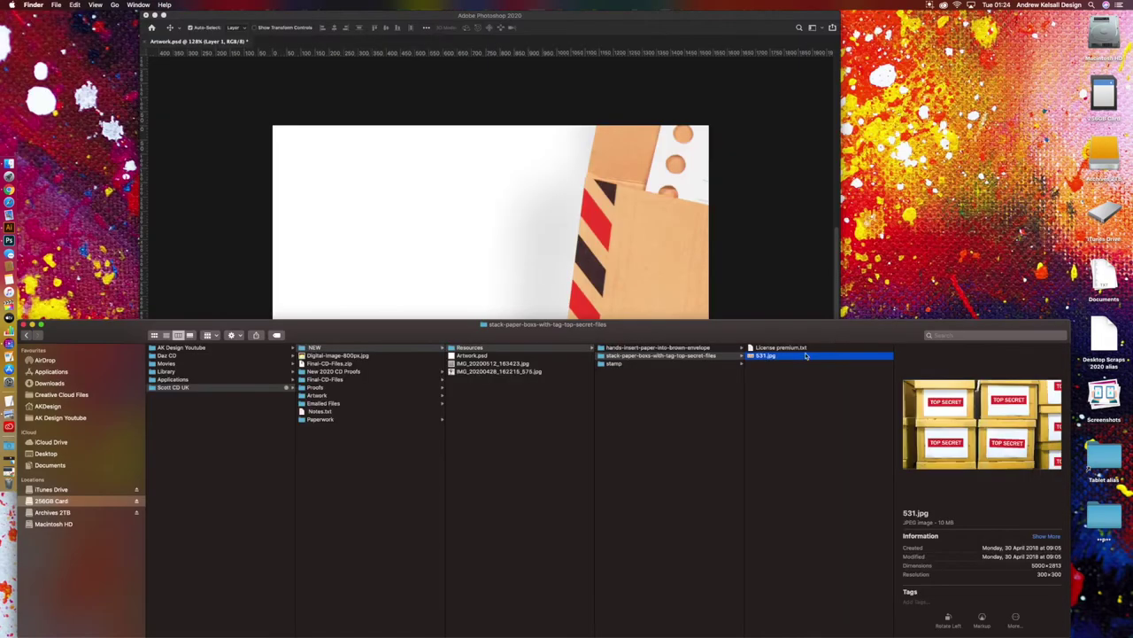
Step: Open 531.jpg in Adobe Photoshop 2020 via Open With
right_click(802, 356)
mouse_move(812, 370)
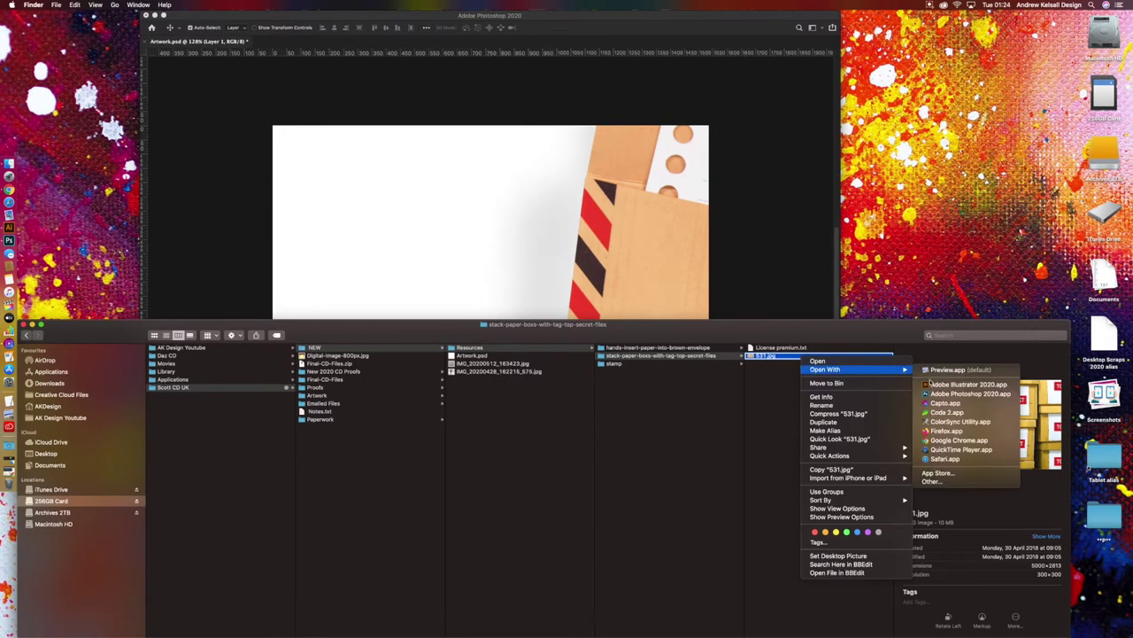
left_click(970, 393)
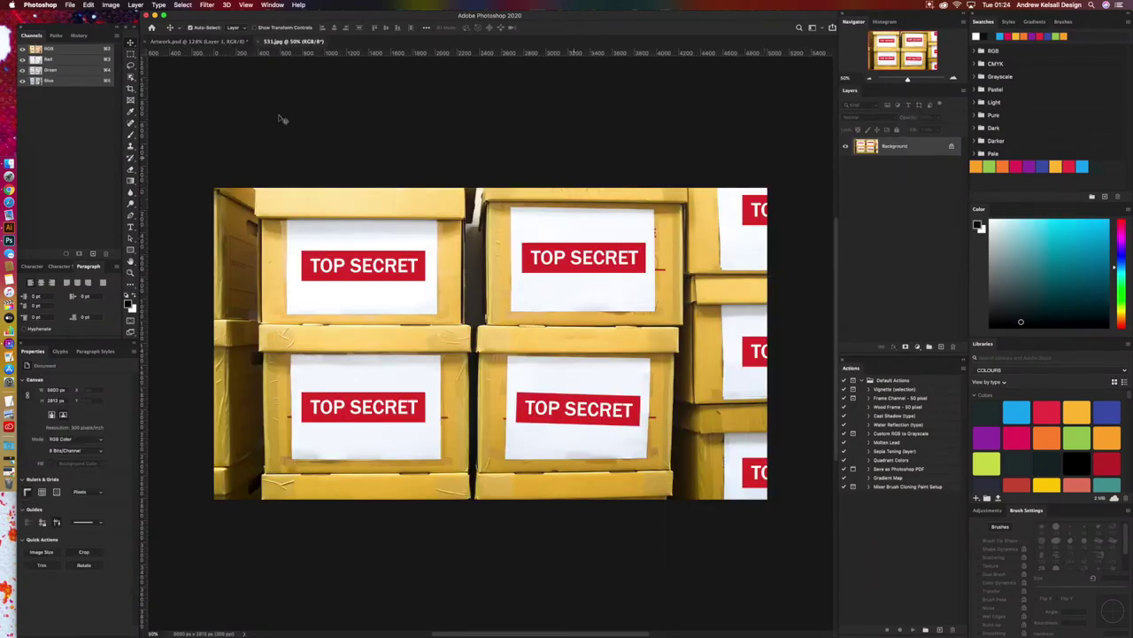
Step: Open the stamp folder in Finder and preview the 12.jpg stamp sheet
left_click(9, 164)
left_click(717, 364)
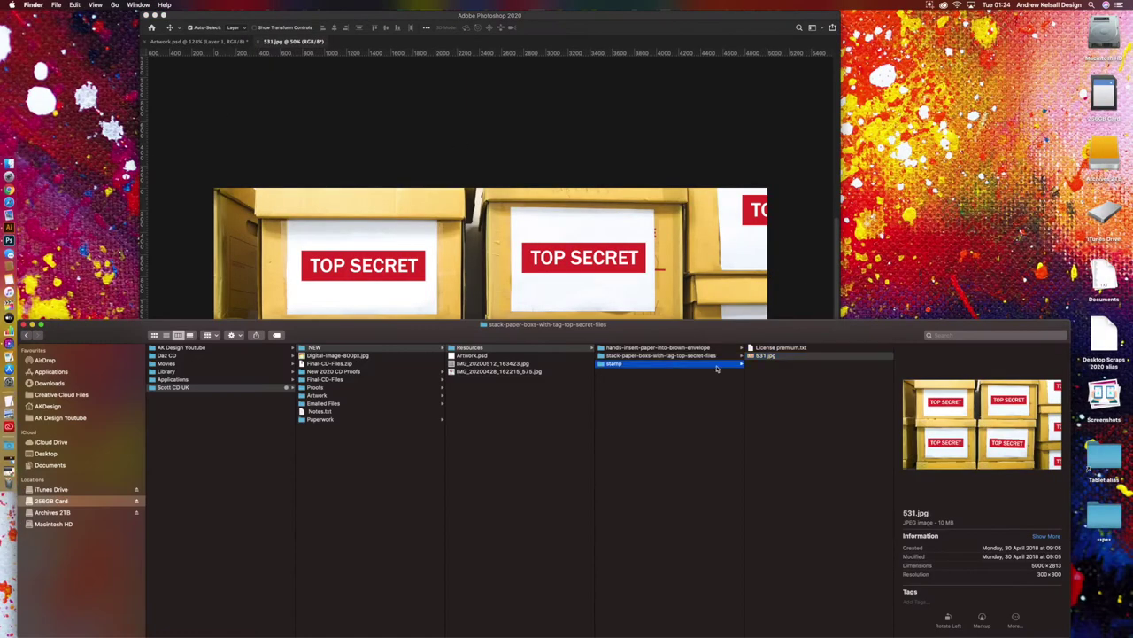
double_click(767, 356)
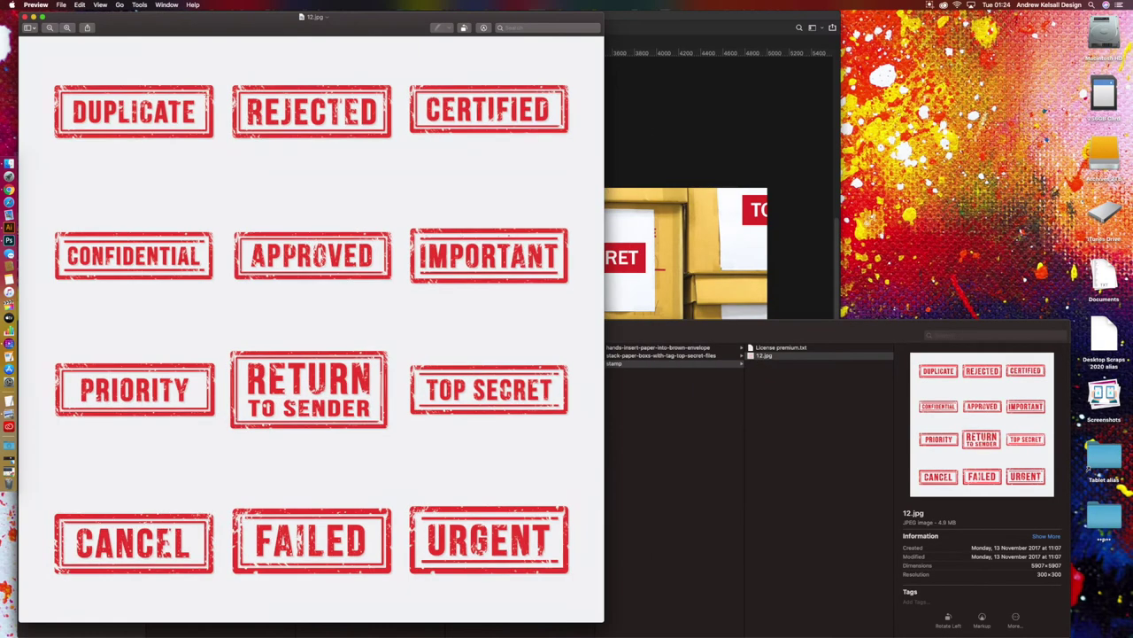
Step: Quit Preview and set 12.jpg to open with Adobe Photoshop 2020 in its Info window
left_click(32, 8)
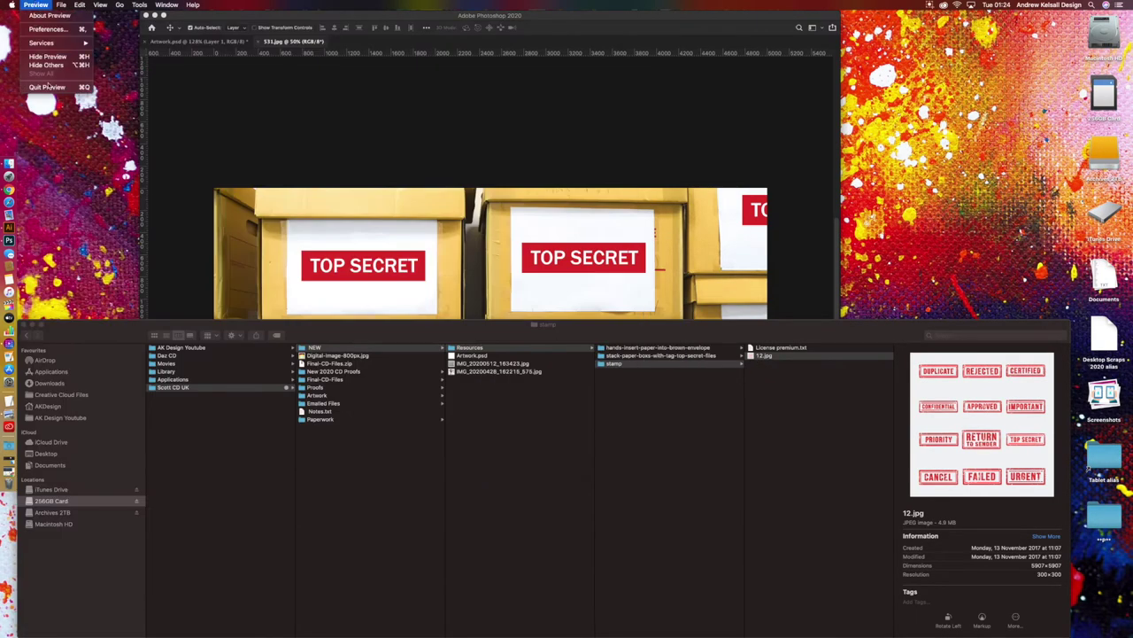
left_click(49, 87)
right_click(805, 357)
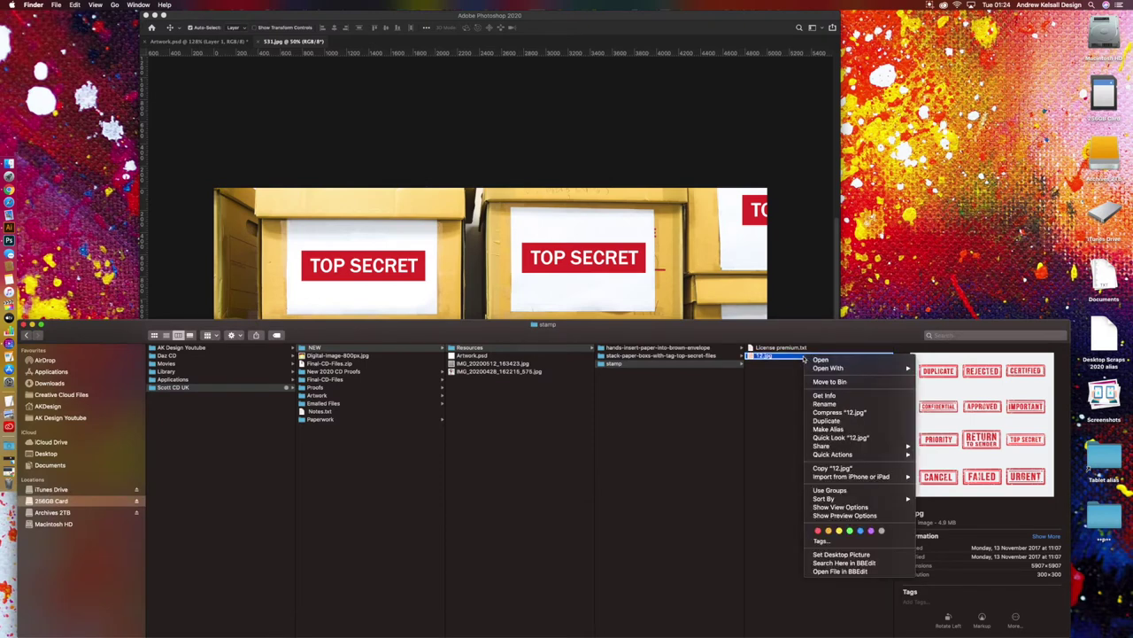
left_click(812, 344)
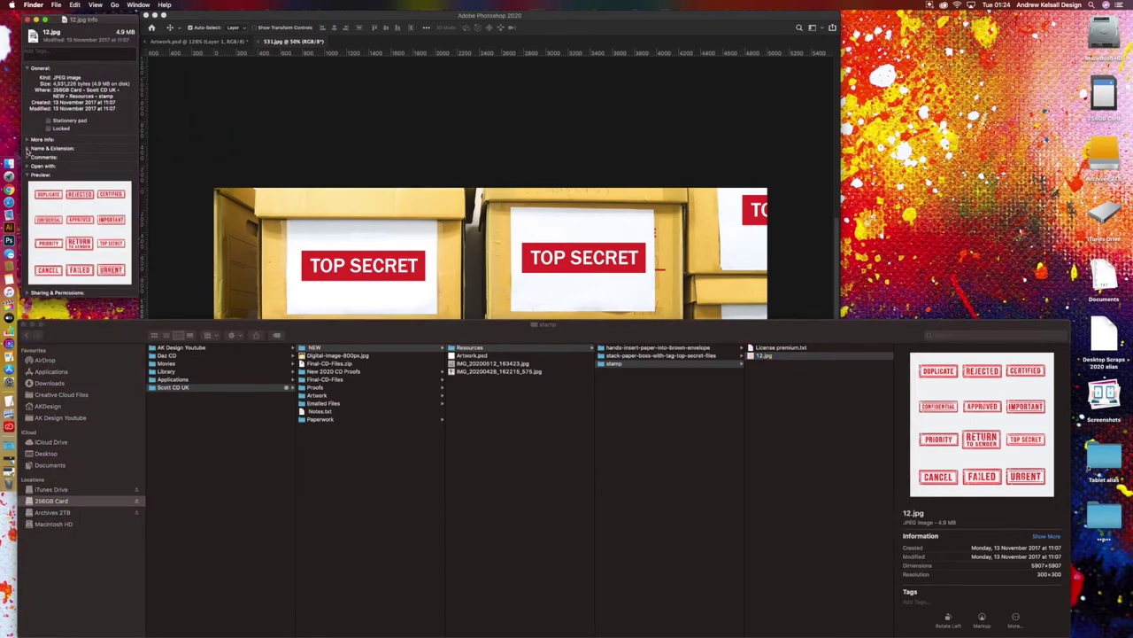
left_click(27, 149)
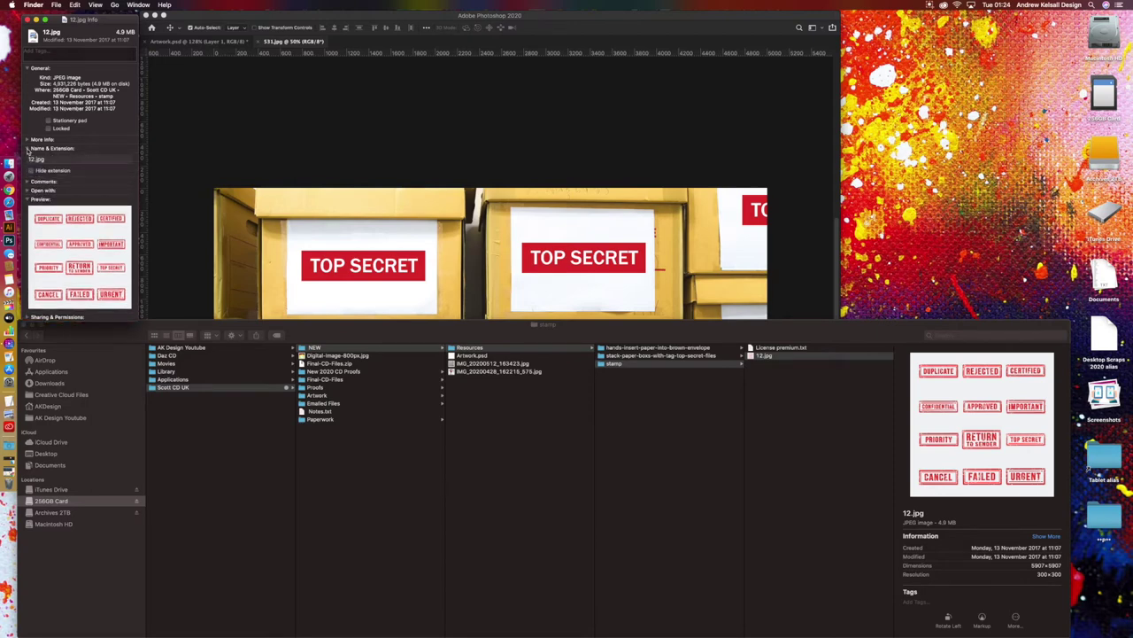
left_click(28, 190)
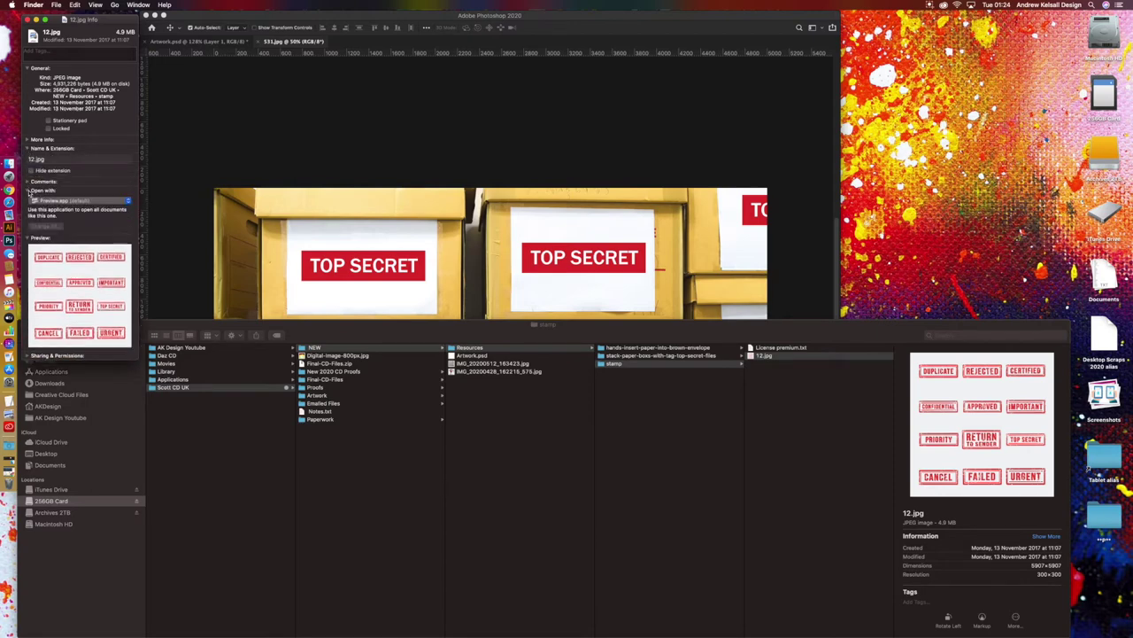
left_click(55, 203)
left_click(71, 224)
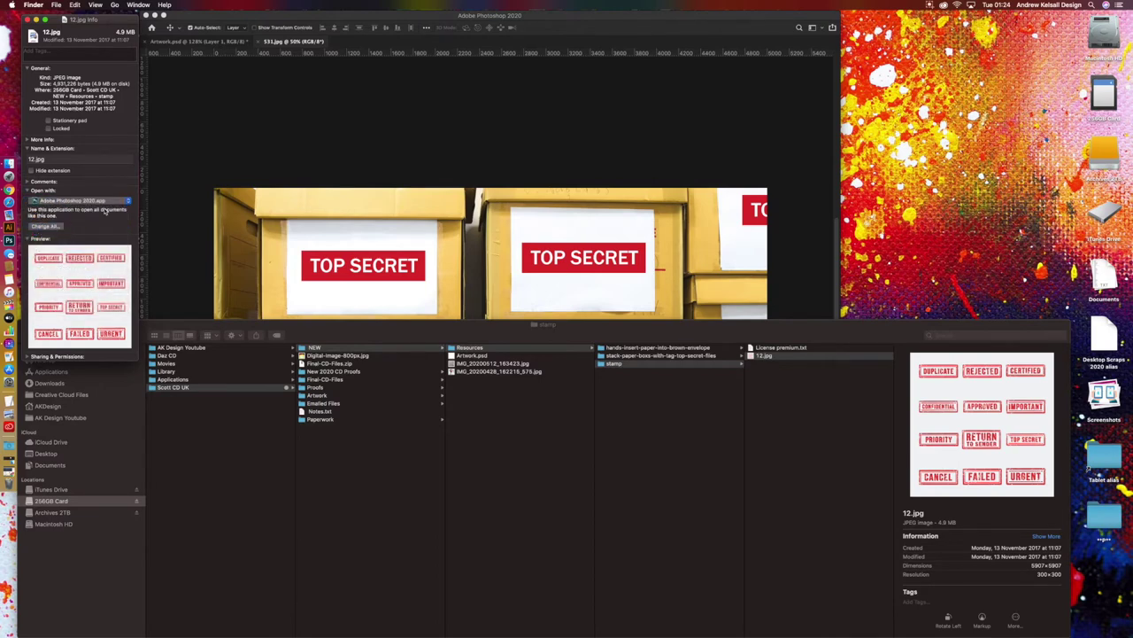
Step: Apply Photoshop 2020 to all JPEG files, then open 12.jpg in it
left_click(46, 227)
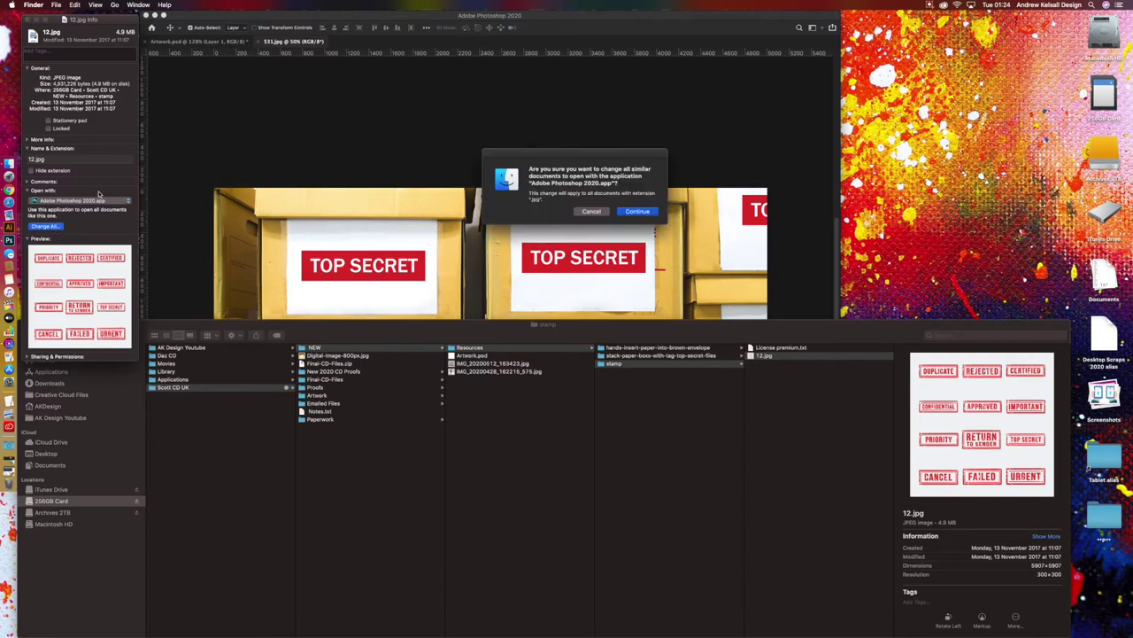
left_click(636, 212)
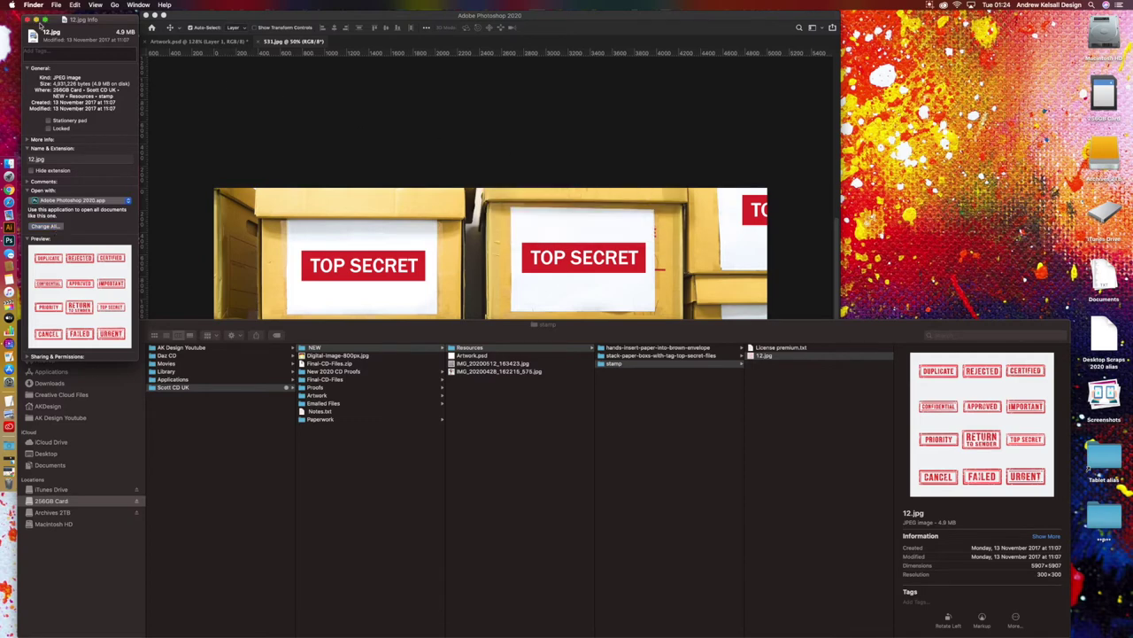
left_click(25, 18)
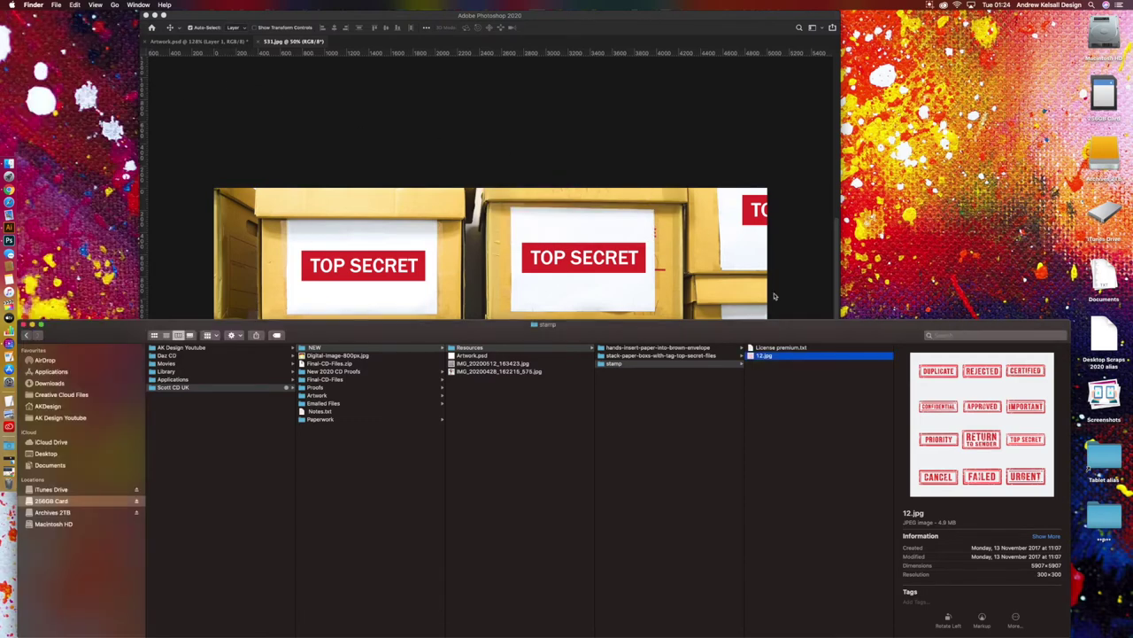
double_click(753, 357)
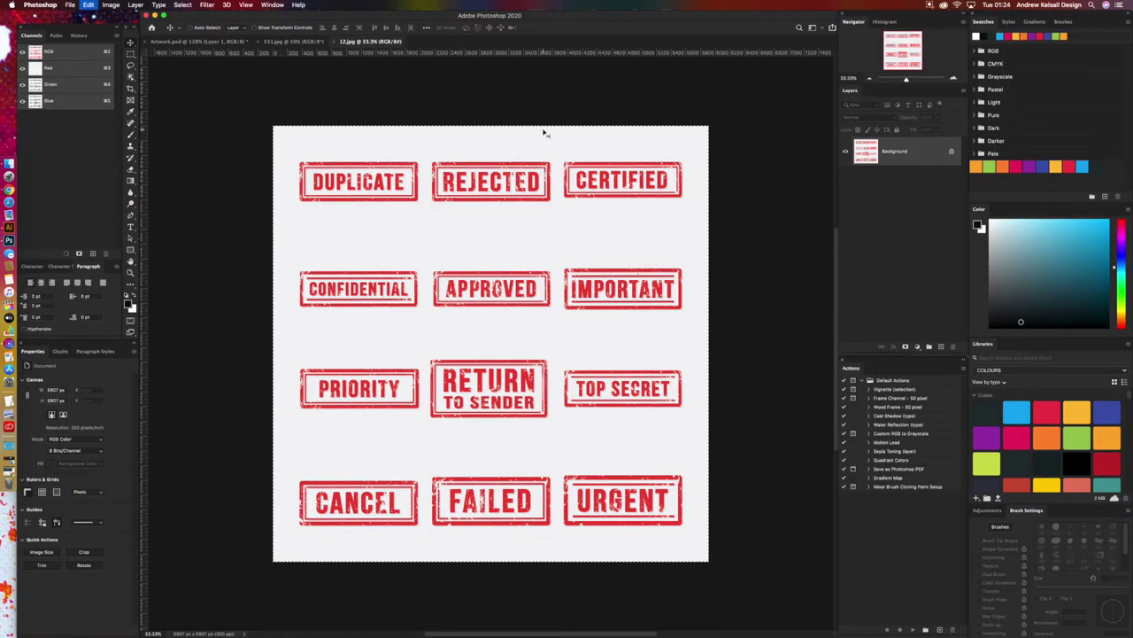
Step: Copy the stamp sheet, close it, and paste it into Artwork.psd as Layer 2
key("super+w")
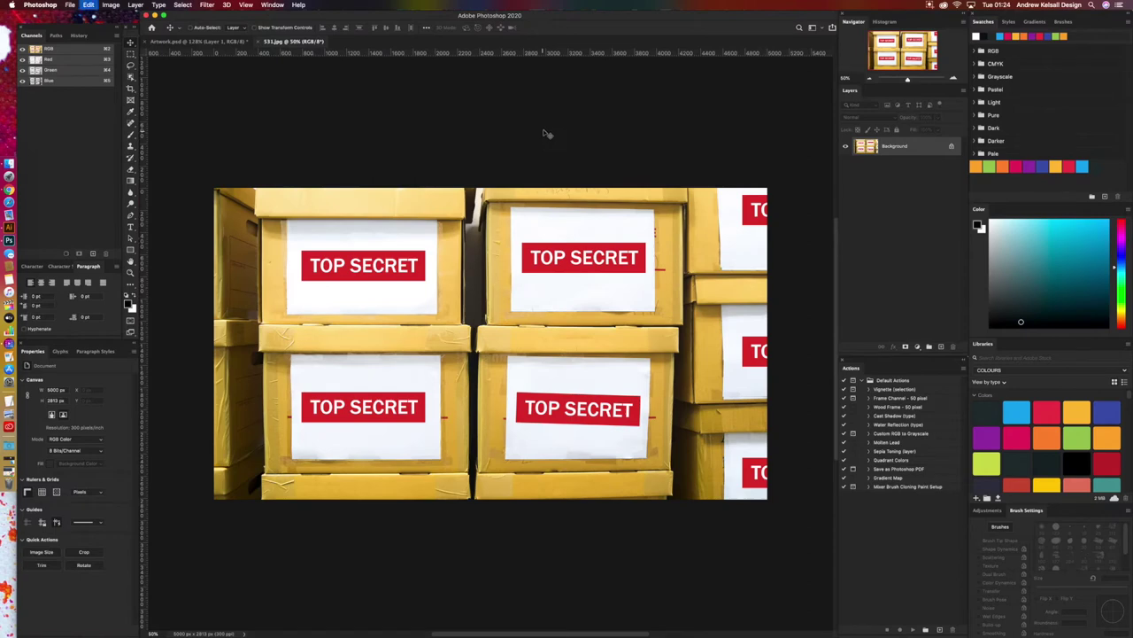
key("super+v")
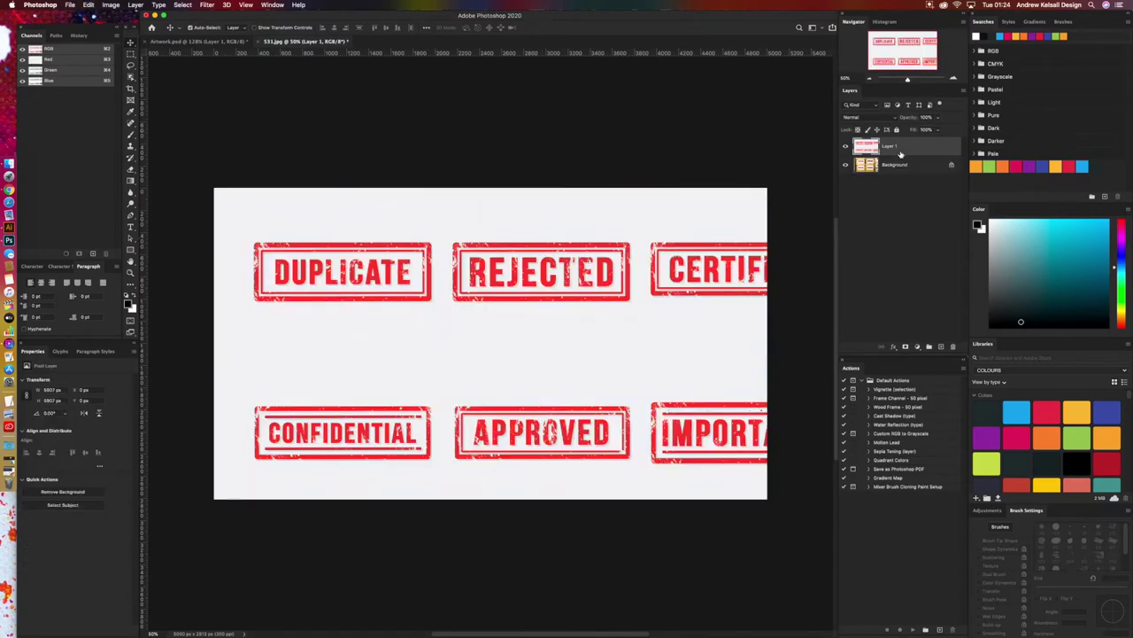
key("super+z")
left_click(205, 41)
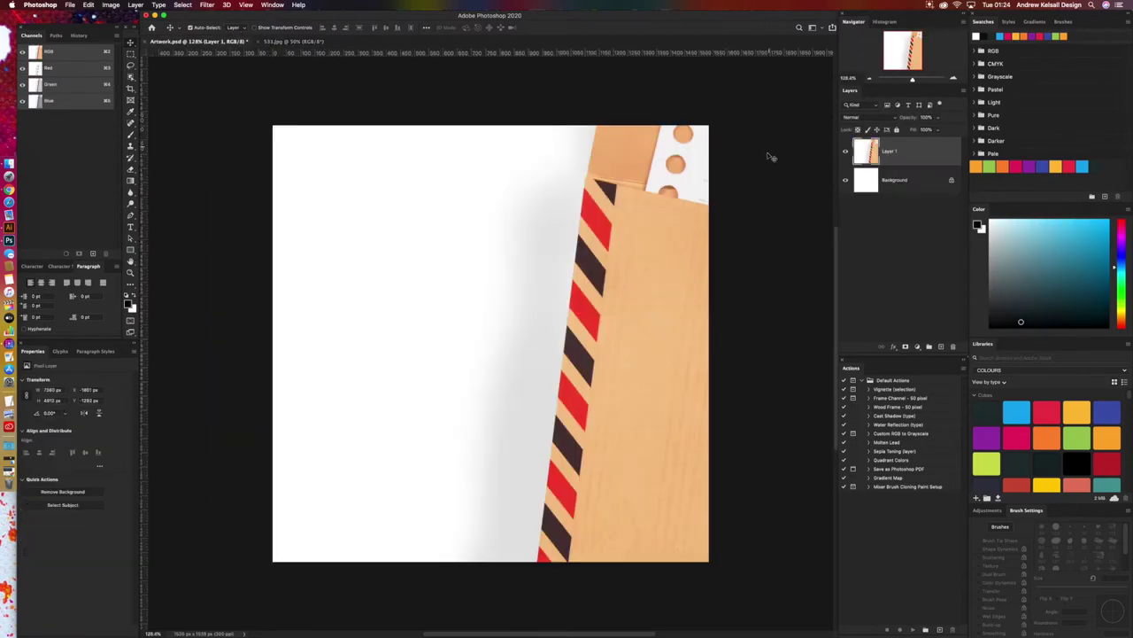
key("super+v")
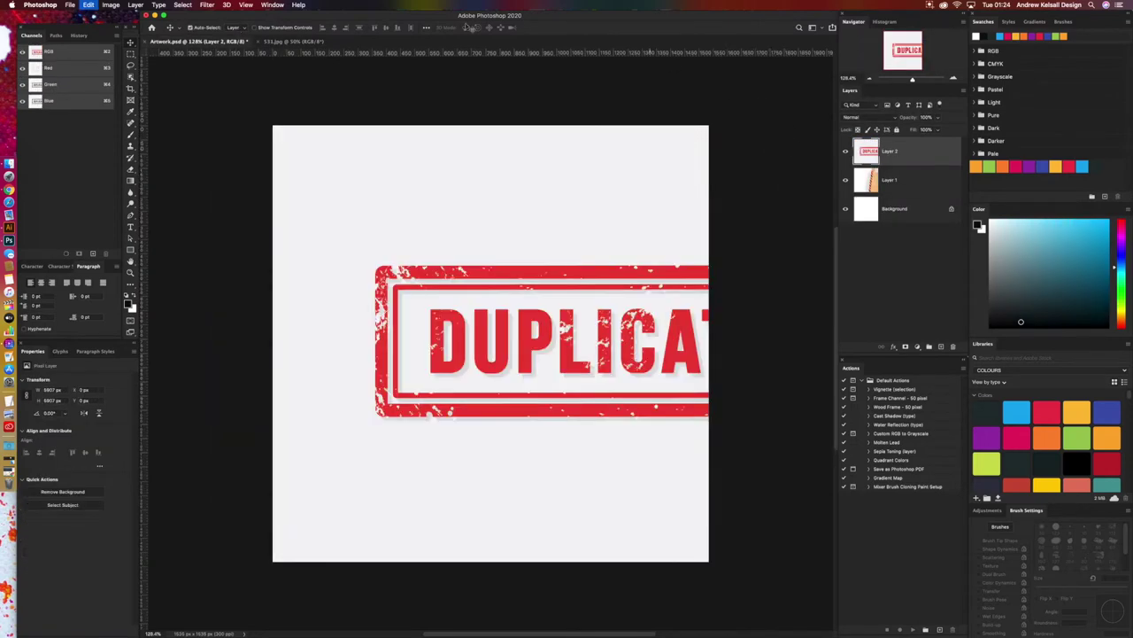
Step: Copy the TOP SECRET boxes photo, close it, and paste it into Artwork.psd as Layer 3
key("ctrl+Tab")
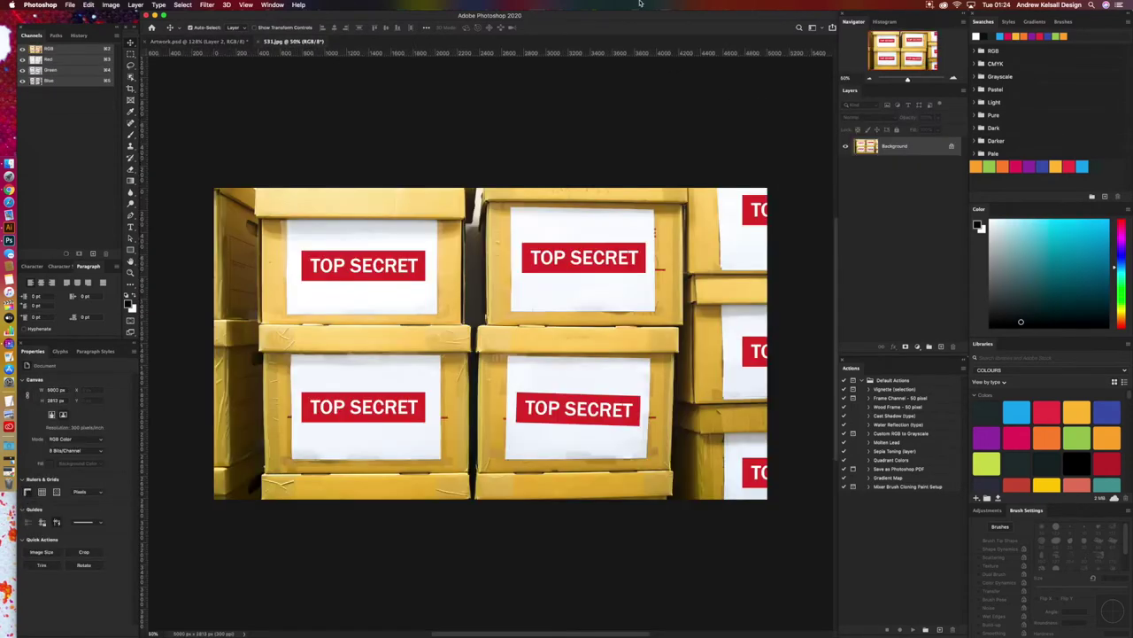
key("super+a")
key("super+c")
key("super+w")
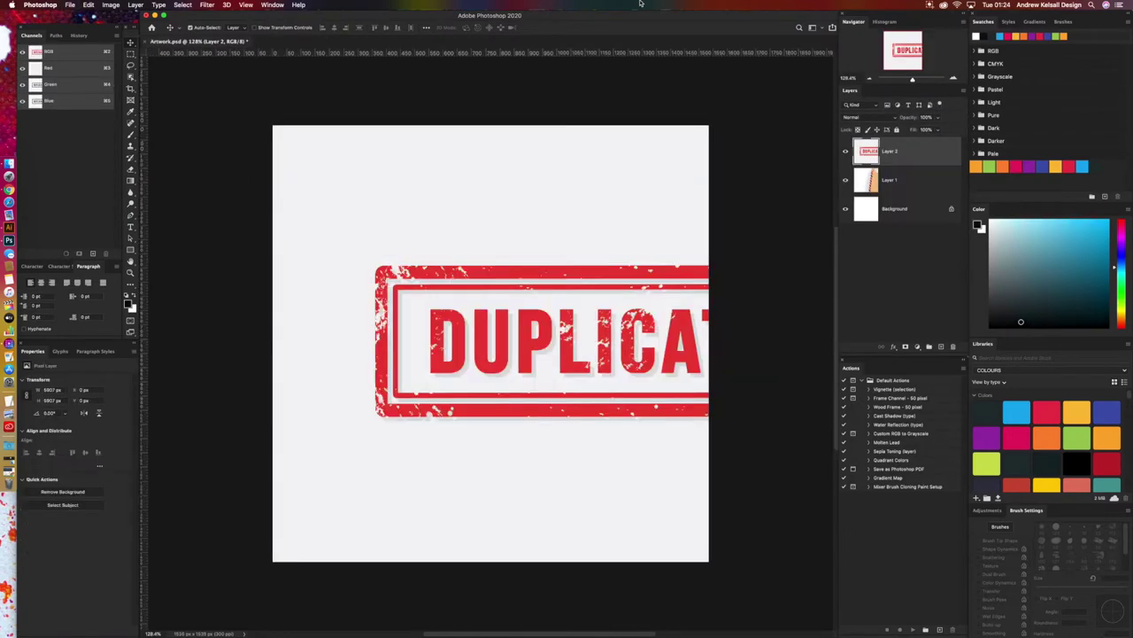
key("super+v")
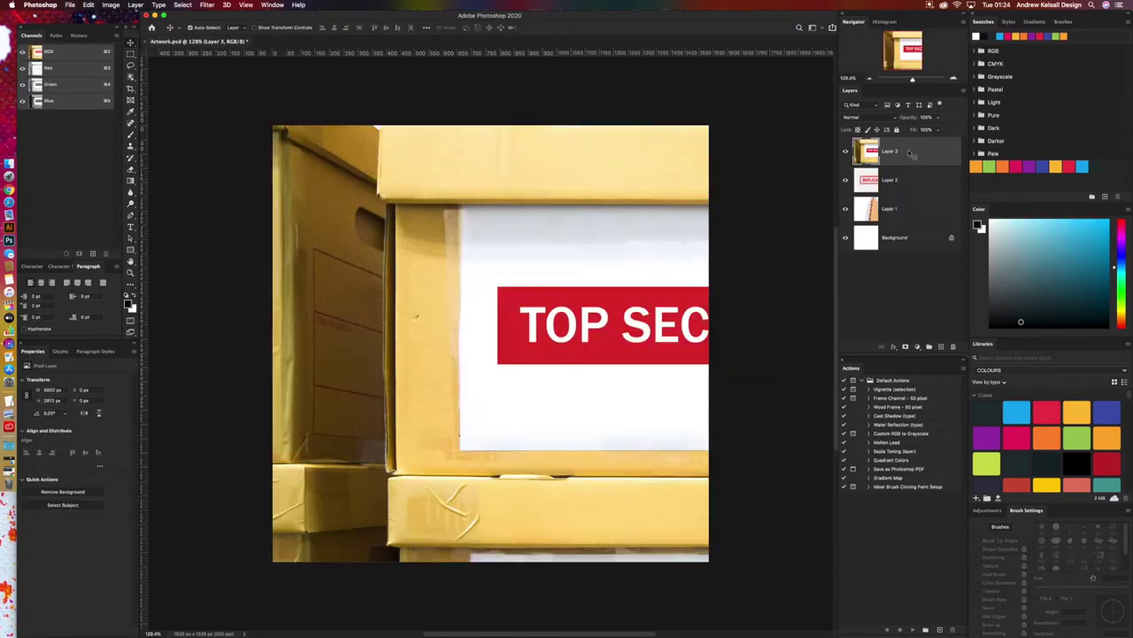
right_click(913, 155)
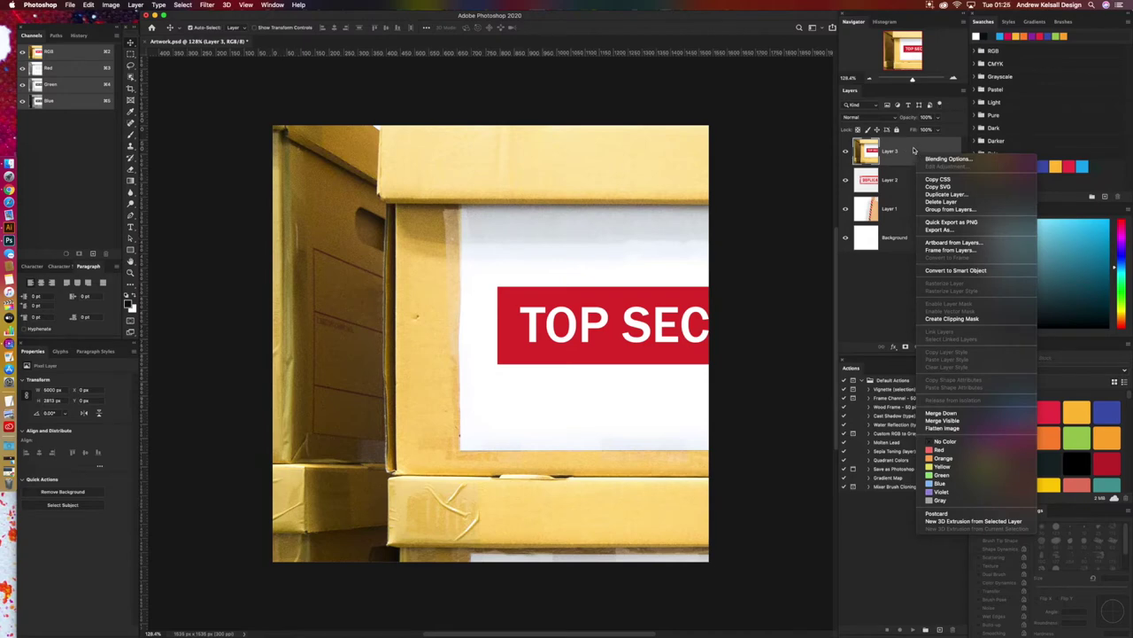
Step: Convert the boxes, stamp and envelope layers (Layers 3, 2, 1) to smart objects
left_click(930, 270)
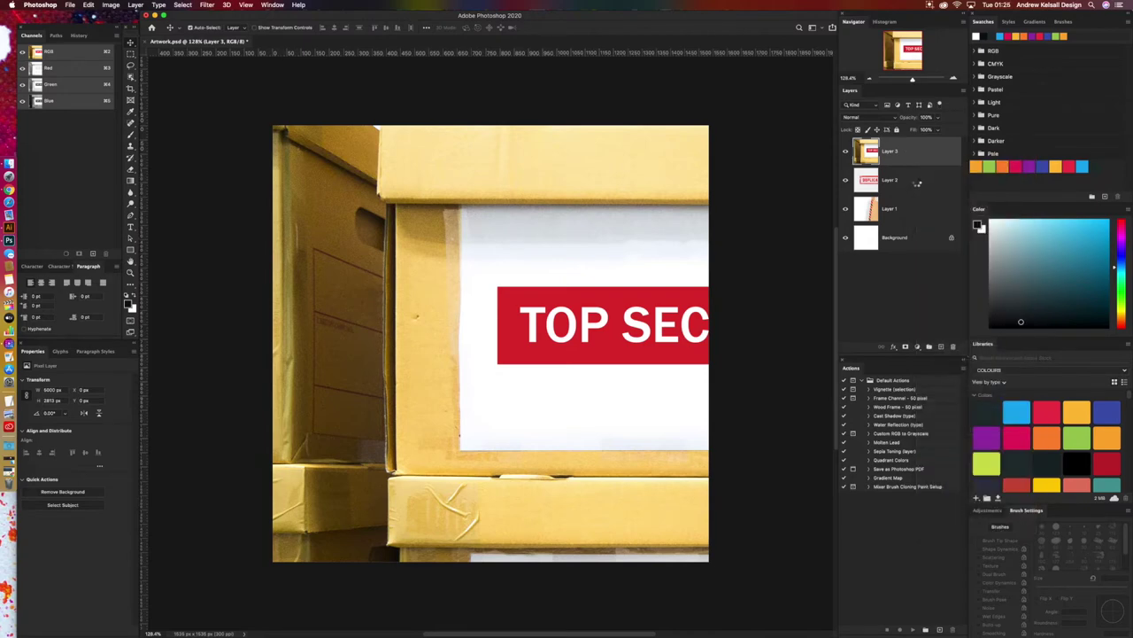
left_click(918, 186)
right_click(923, 186)
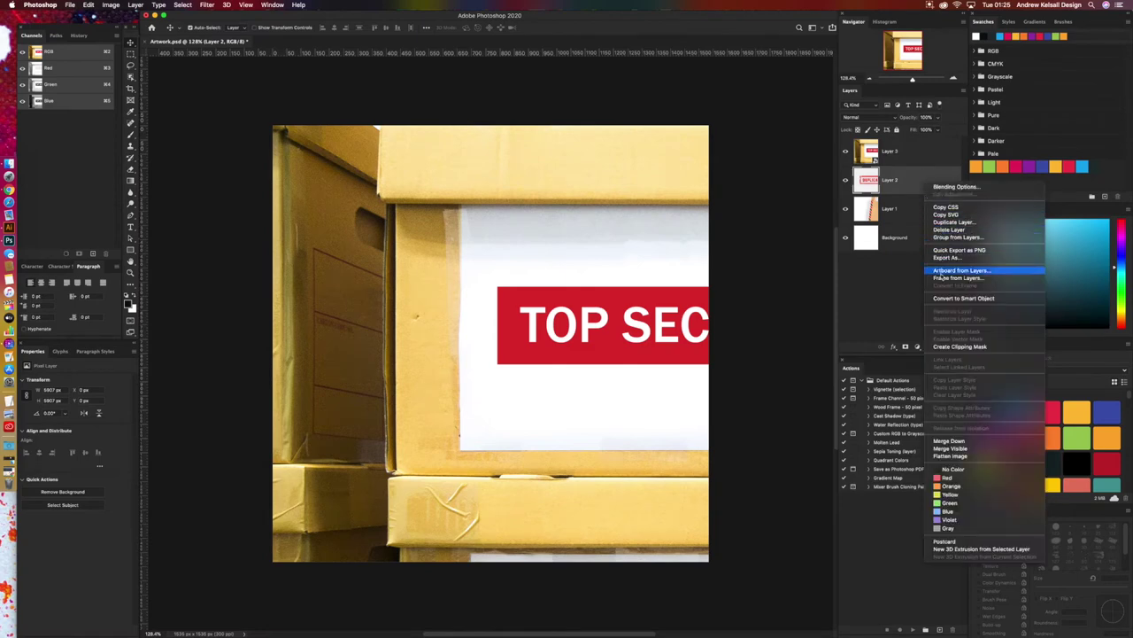
left_click(942, 298)
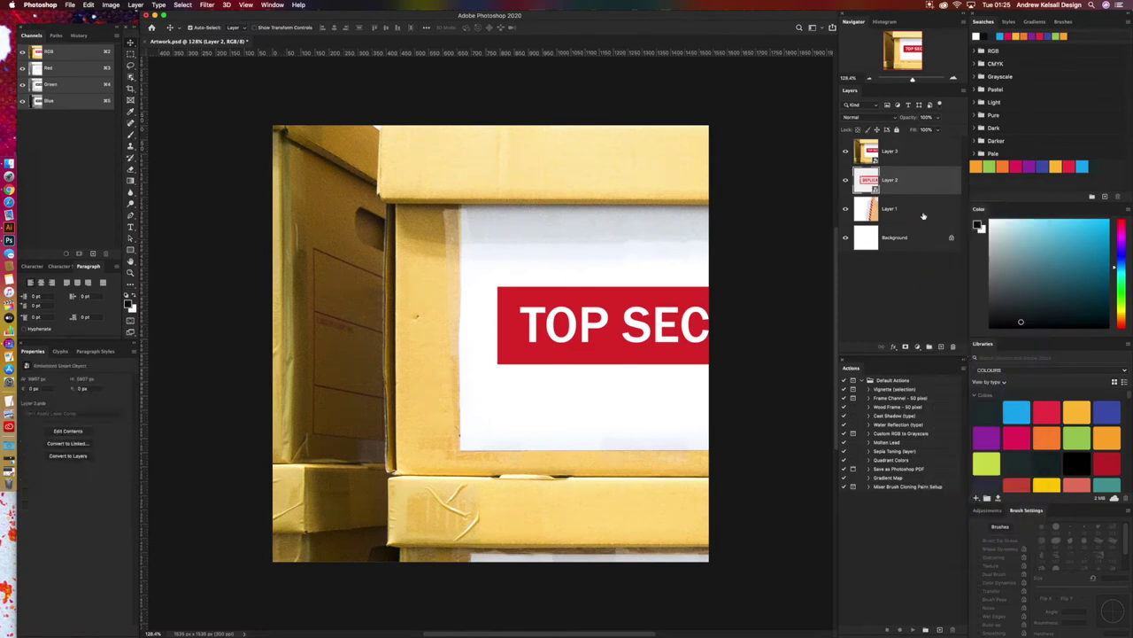
left_click(923, 218)
right_click(925, 214)
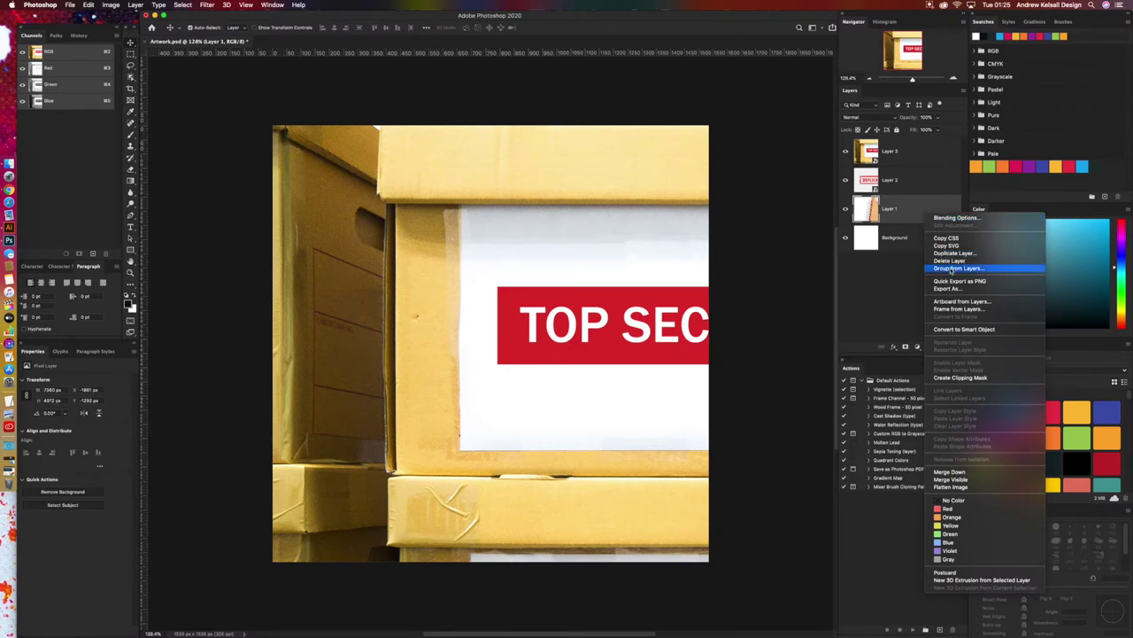
left_click(955, 330)
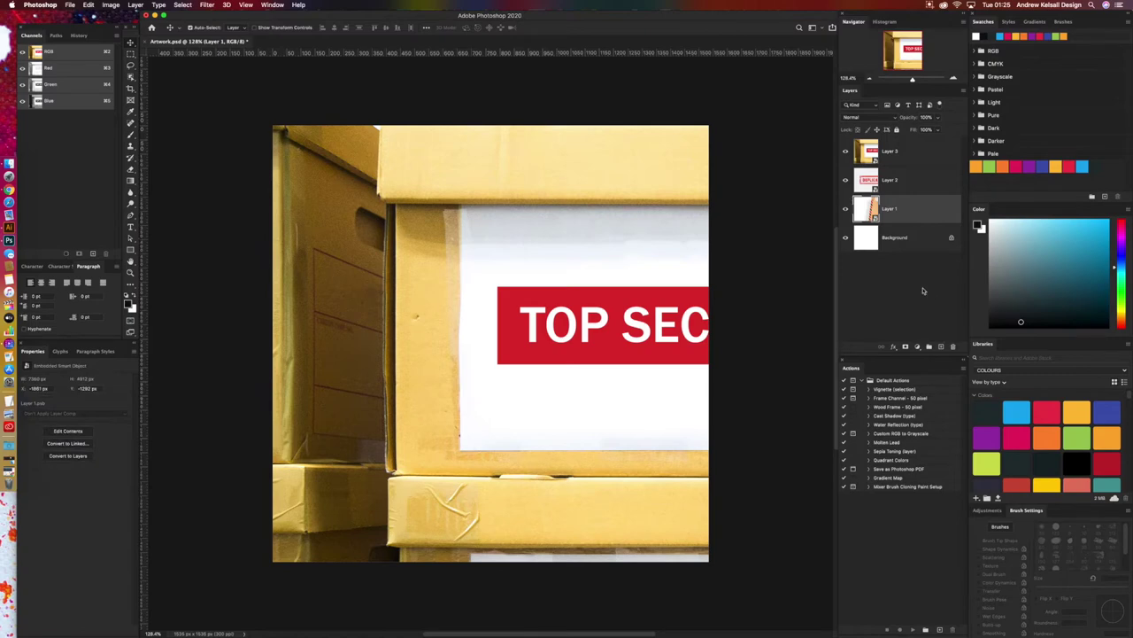
Step: Save Artwork.psd with Maximize Compatibility, then switch to Finder
key("super+s")
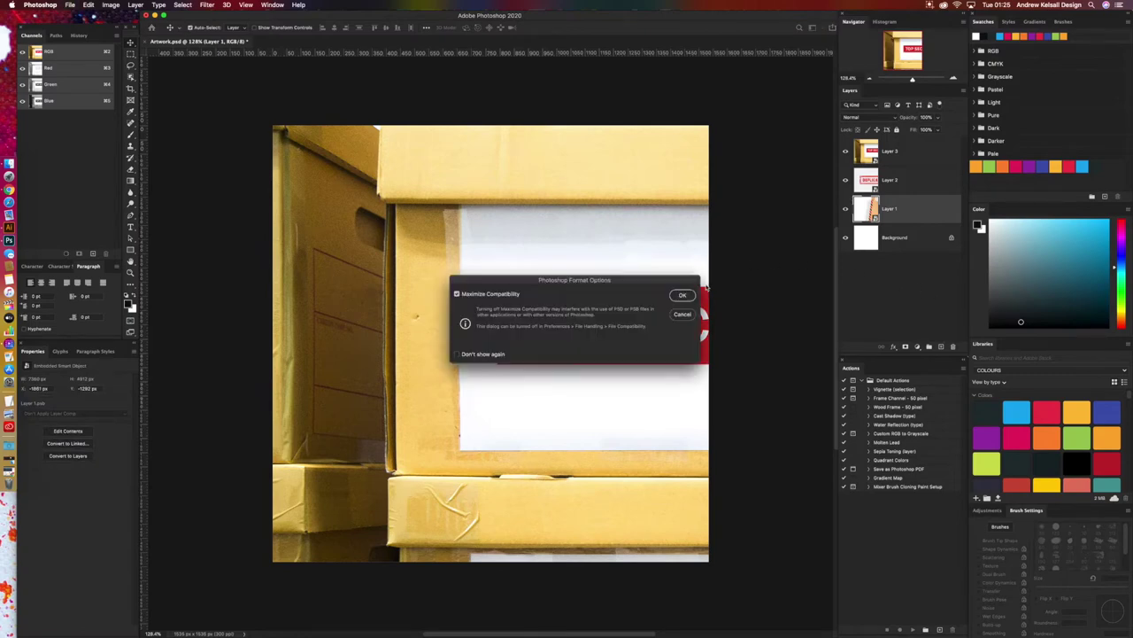
left_click(682, 295)
left_click(9, 163)
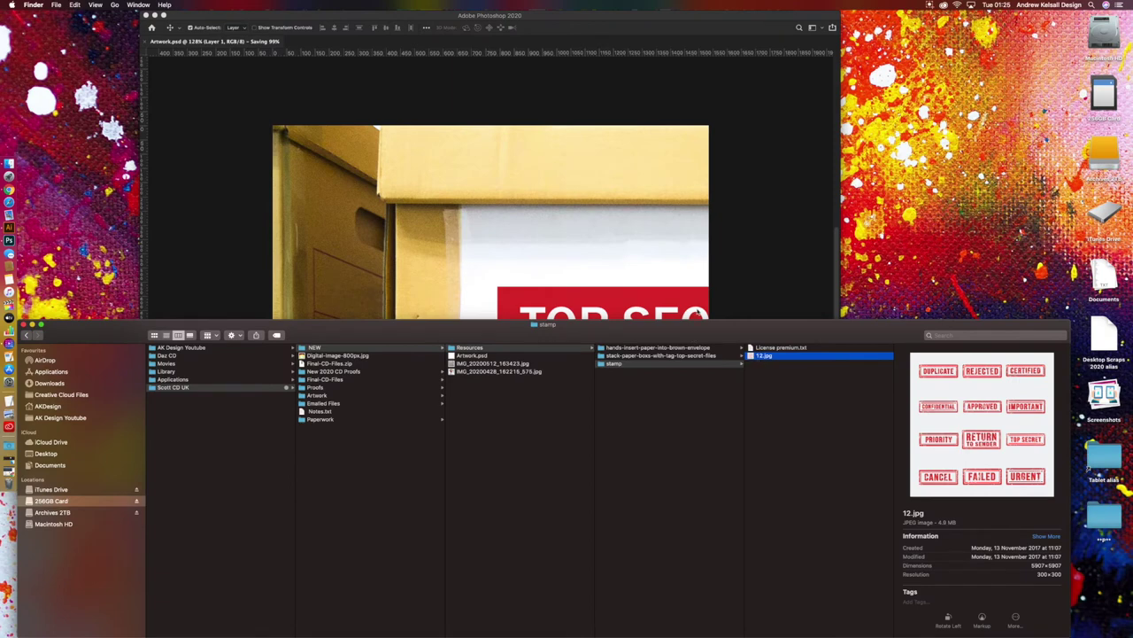
Step: Quick Look the 12.jpg stamp sheet, then close the preview
key("space")
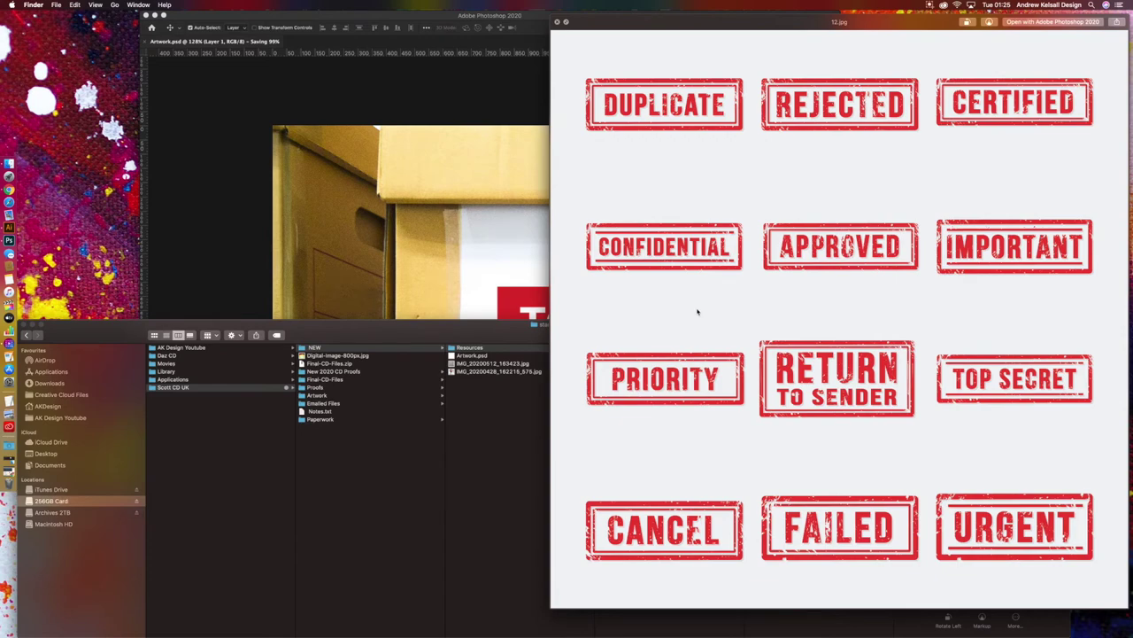
key("space")
Step: Move the stamp layer above the boxes layer and duplicate it as Layer 2 copy
left_click(248, 131)
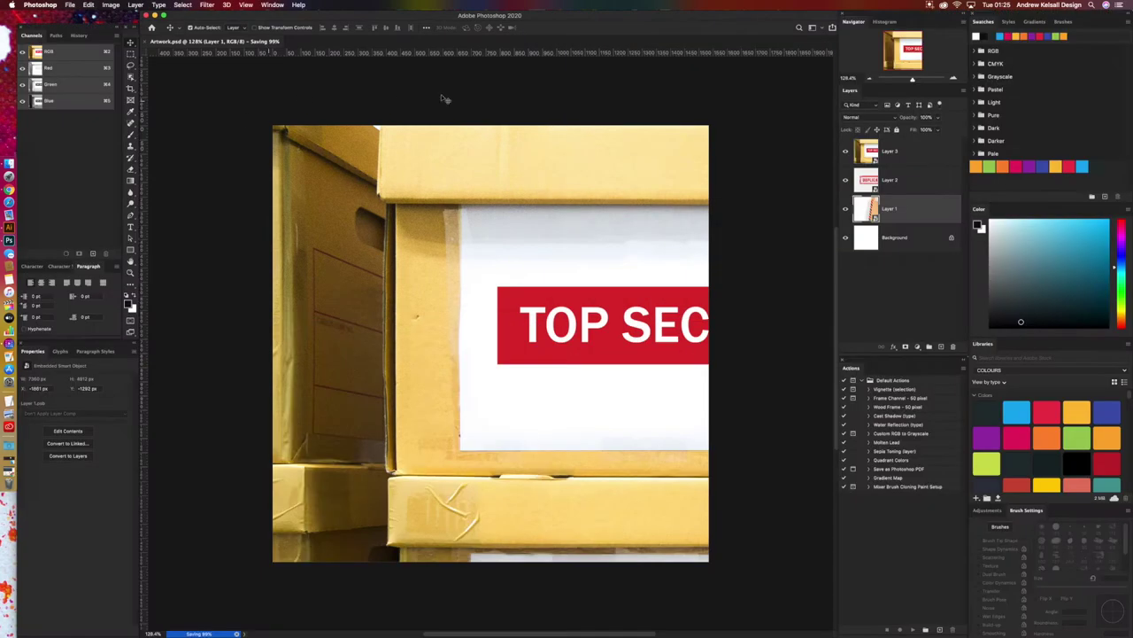
left_click_drag(904, 180, 908, 139)
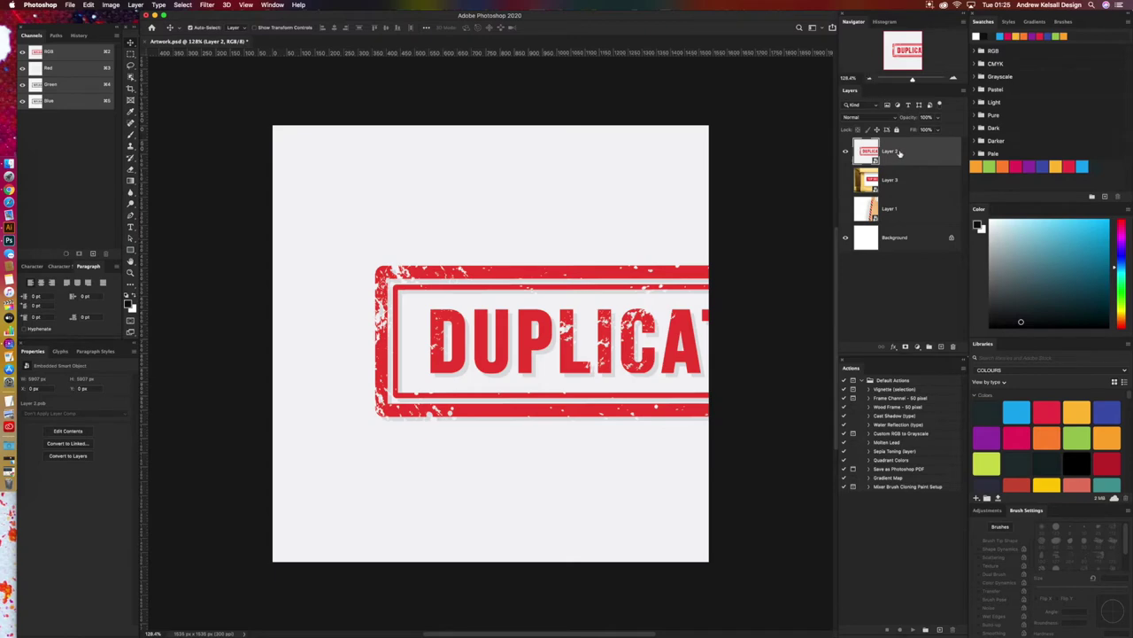
right_click(903, 155)
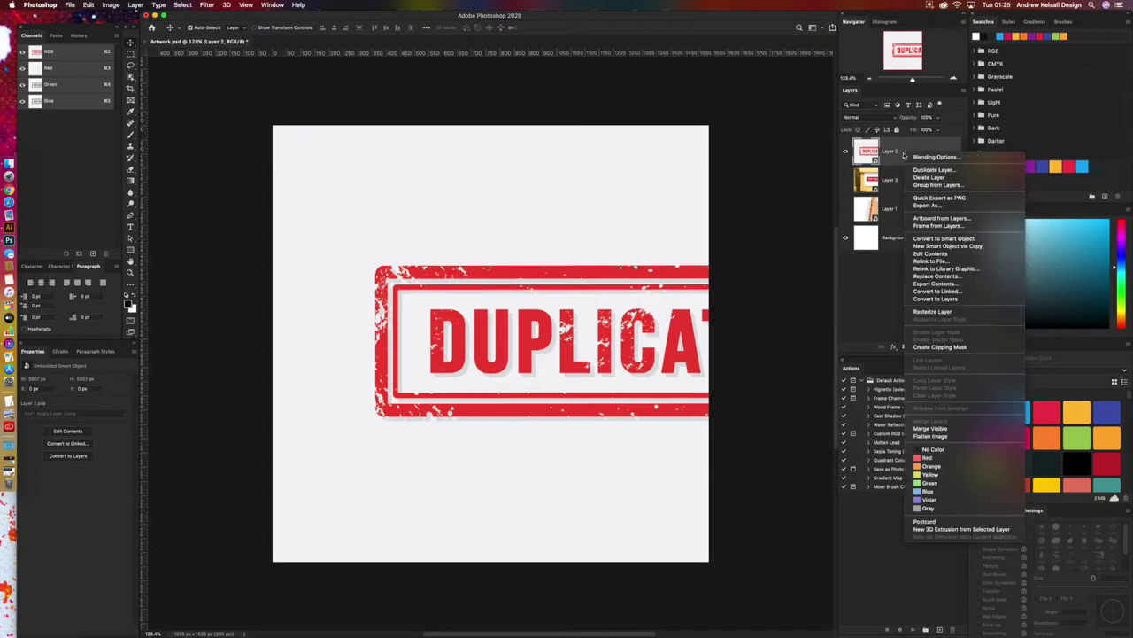
left_click(927, 169)
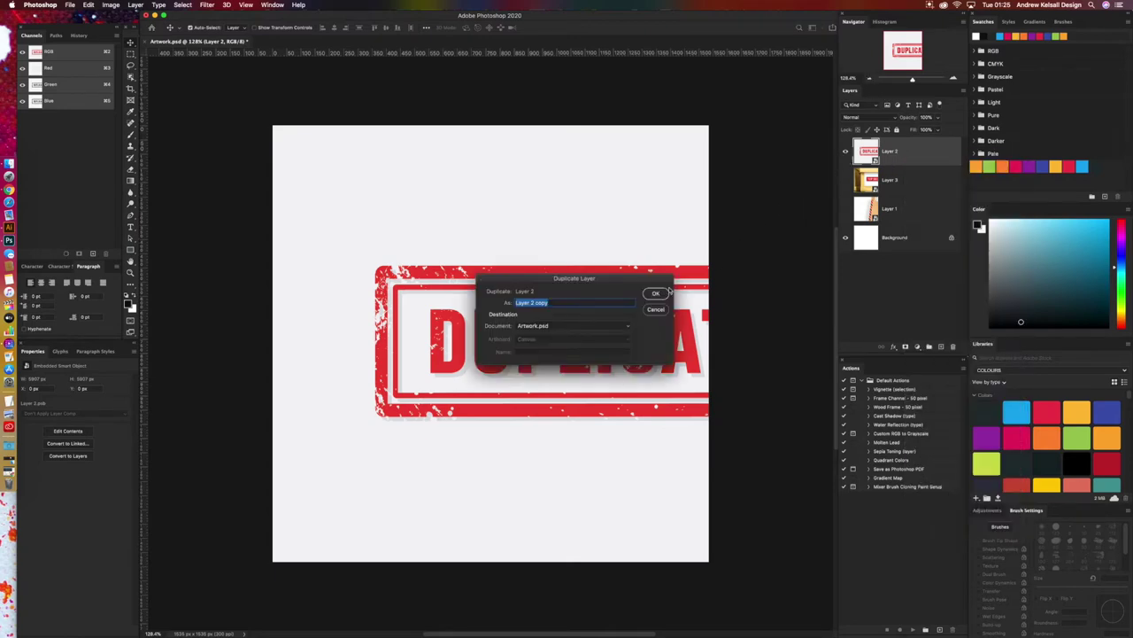
left_click(663, 291)
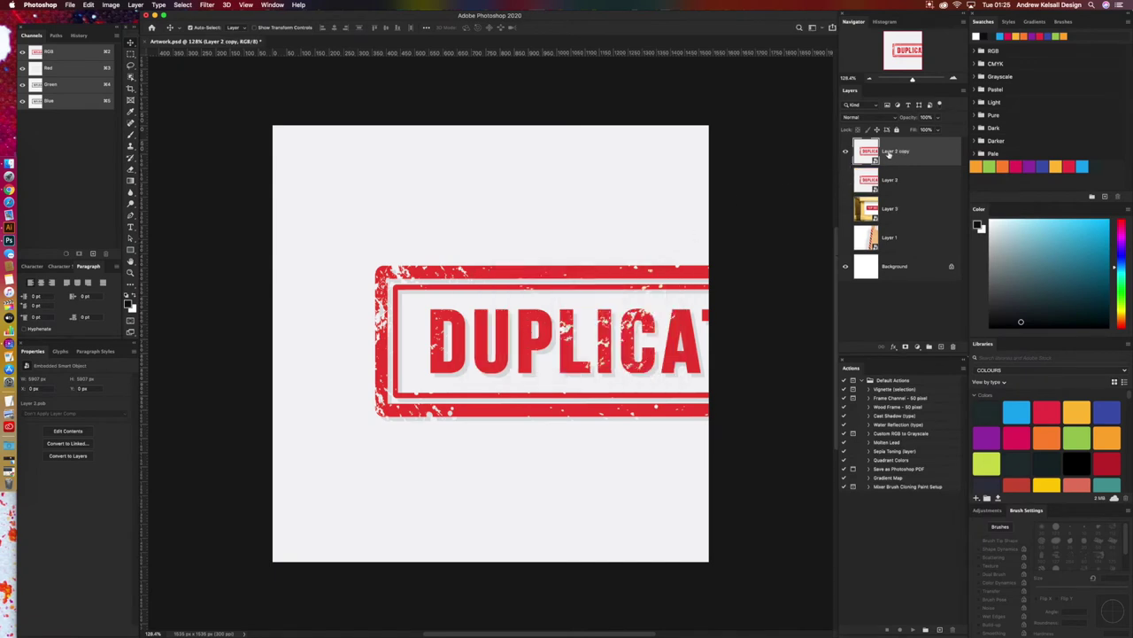
Step: Free-transform Layer 2 copy, enlarging and shifting it so four stamps fill the canvas
key("super+t")
left_click(869, 79)
left_click(868, 79)
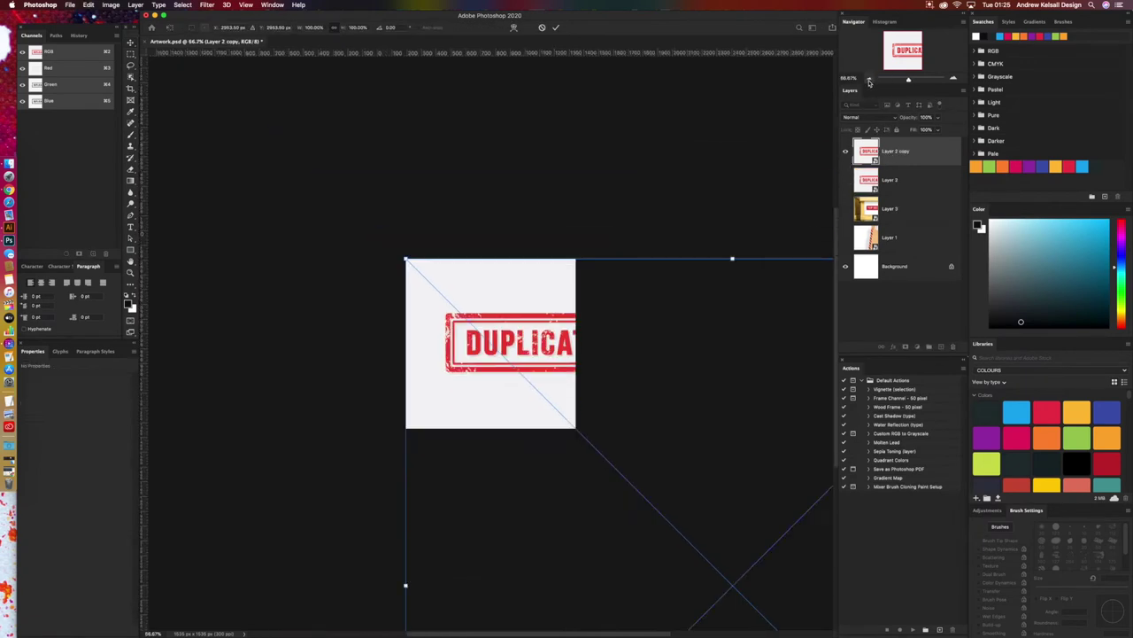
left_click(869, 79)
left_click(869, 79)
left_click(869, 79)
left_click(869, 79)
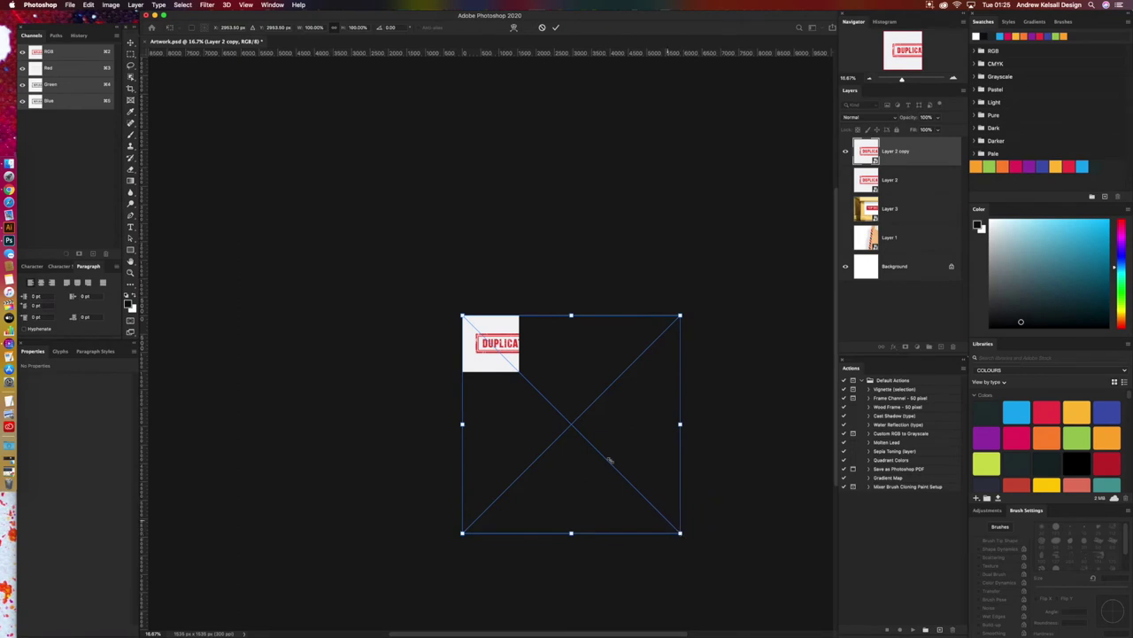
left_click_drag(609, 460, 568, 328)
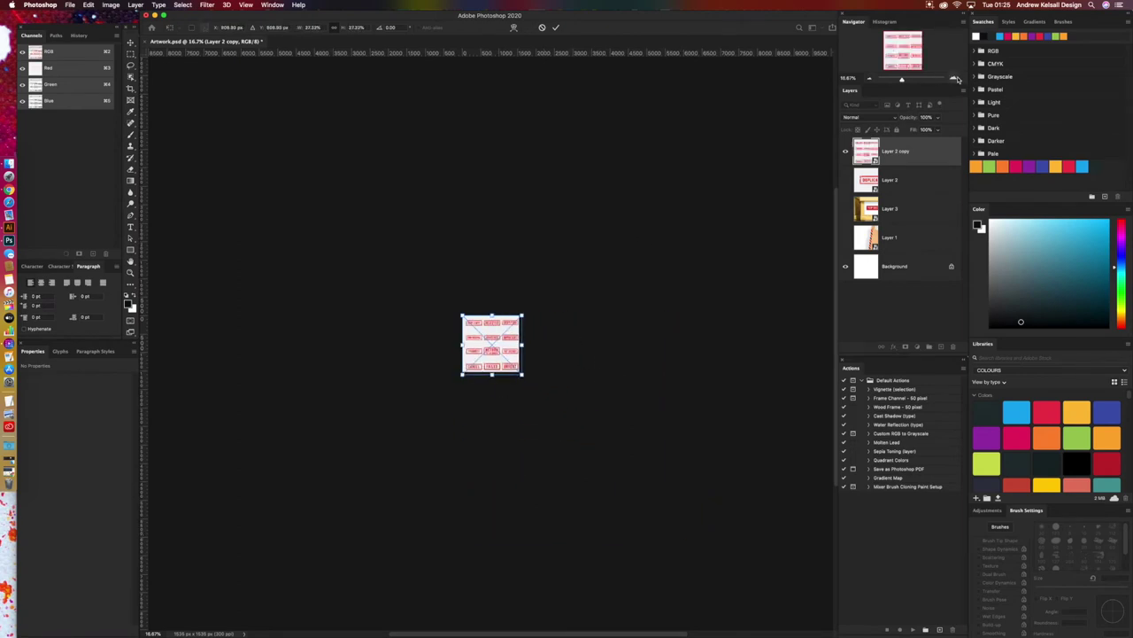
left_click(955, 78)
left_click(954, 79)
left_click(955, 79)
left_click(954, 79)
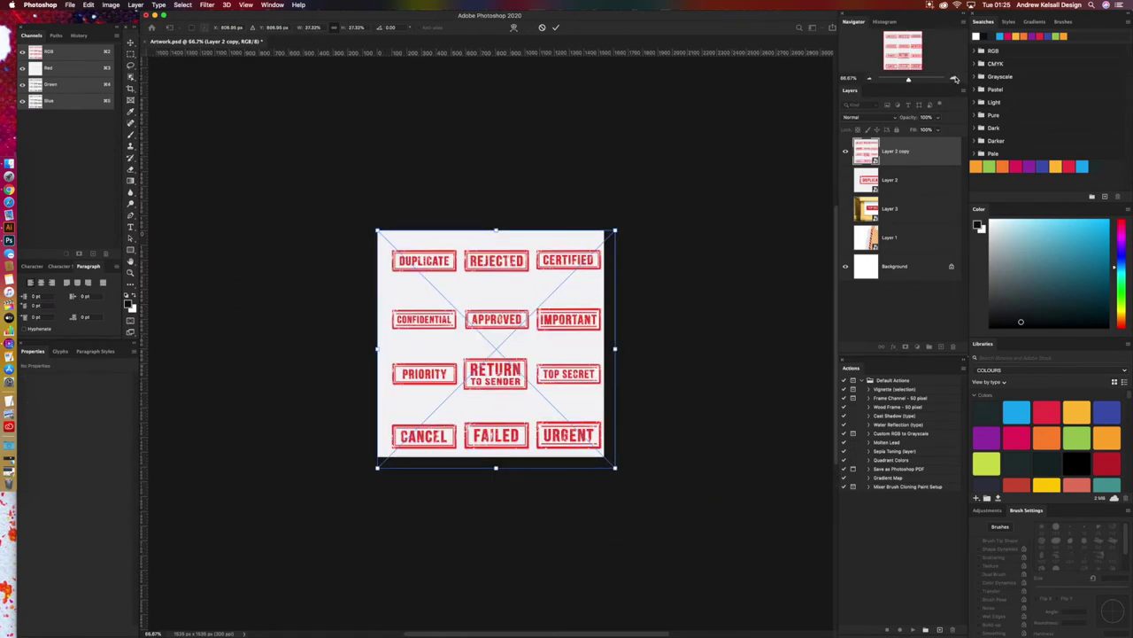
left_click_drag(560, 365, 535, 316)
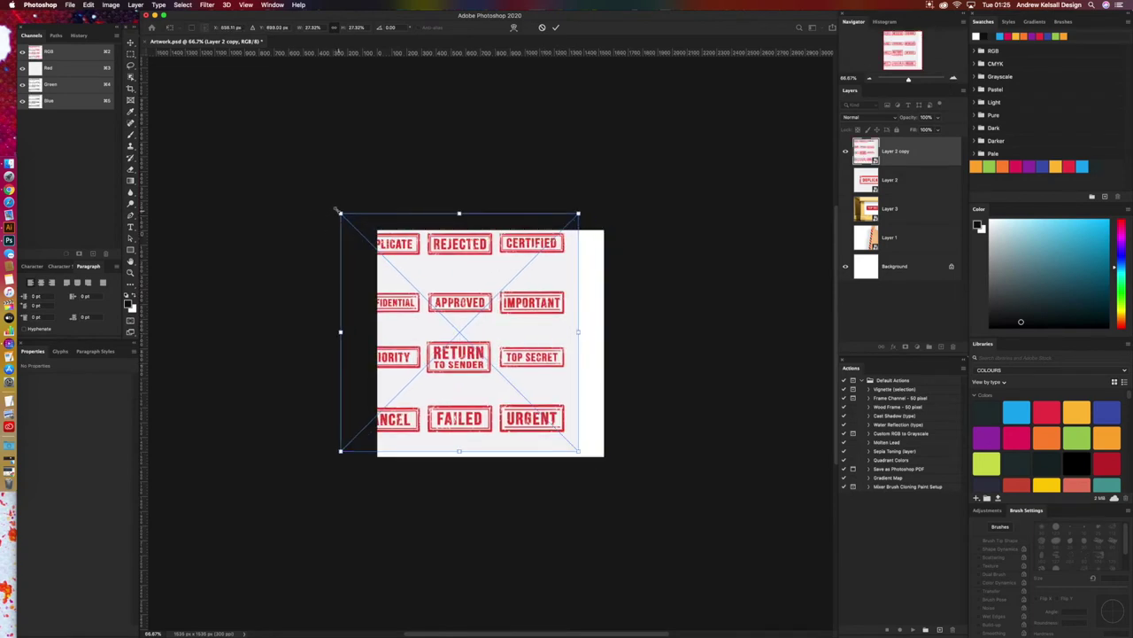
left_click_drag(338, 210, 235, 107)
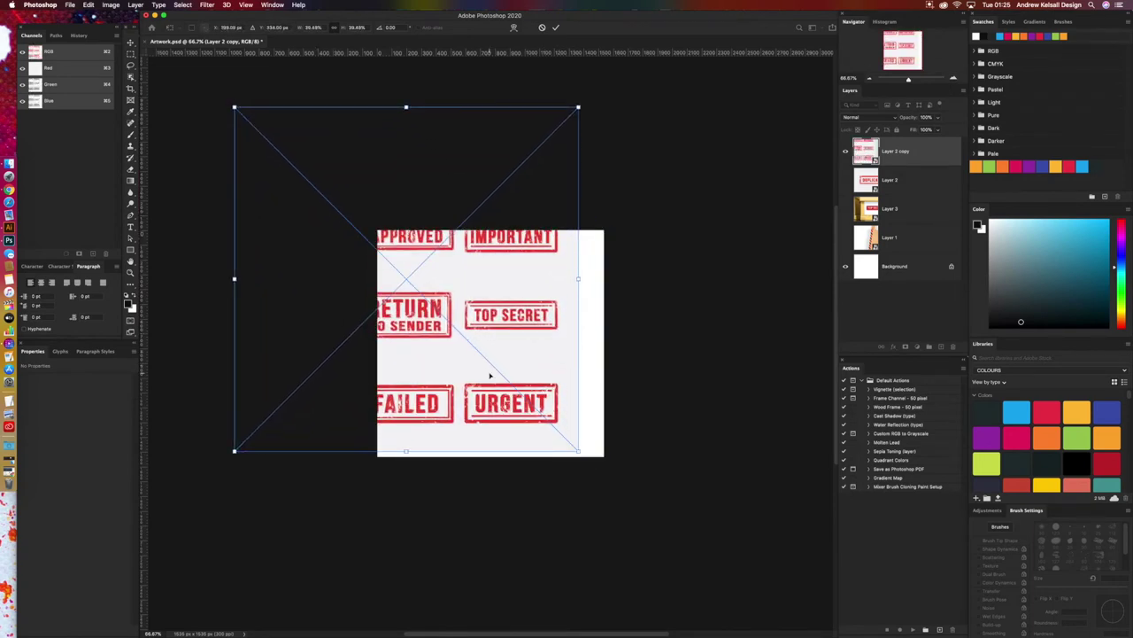
mouse_move(490, 376)
left_mouse_down()
mouse_move(522, 383)
mouse_move(502, 360)
left_mouse_up()
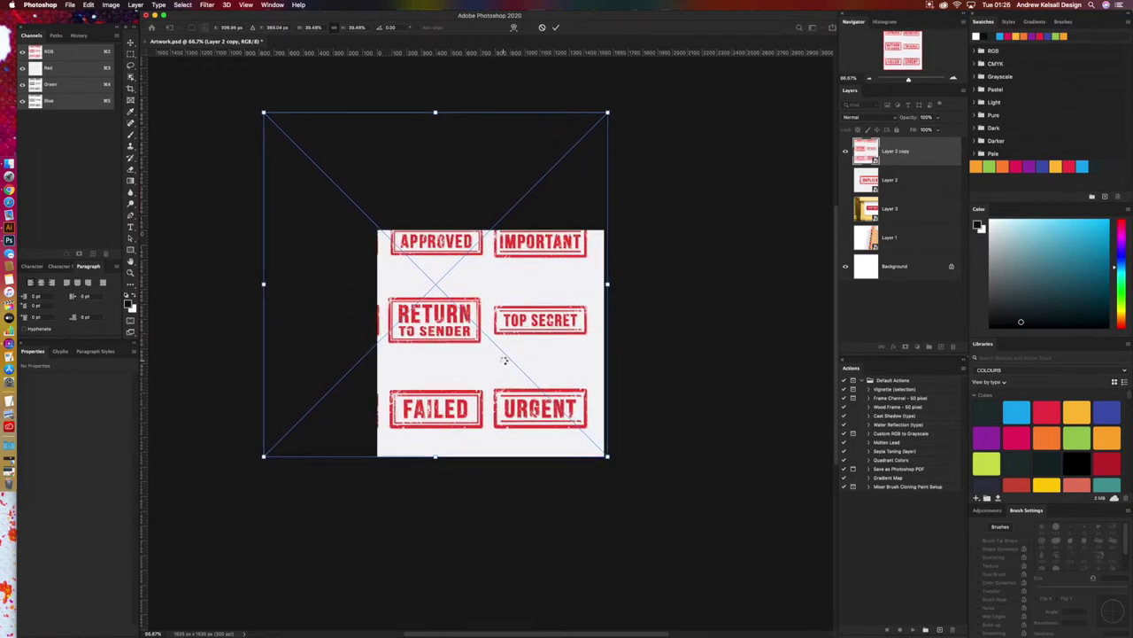
key("Return")
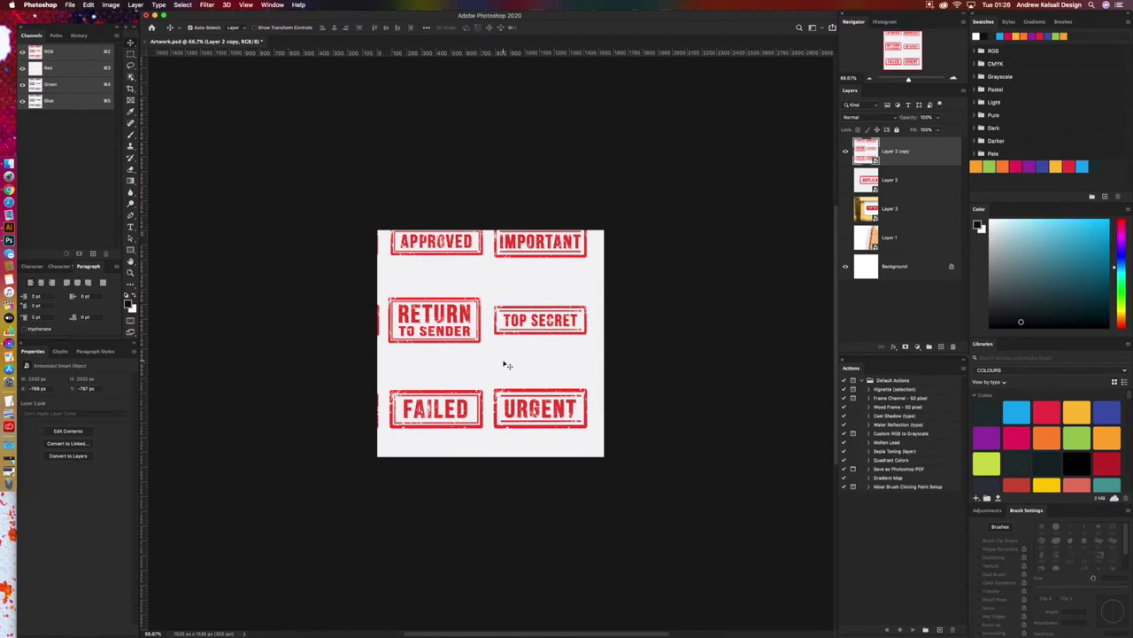
Step: Paste the whole-canvas stamps into a new Alpha 1 channel
key("super+a")
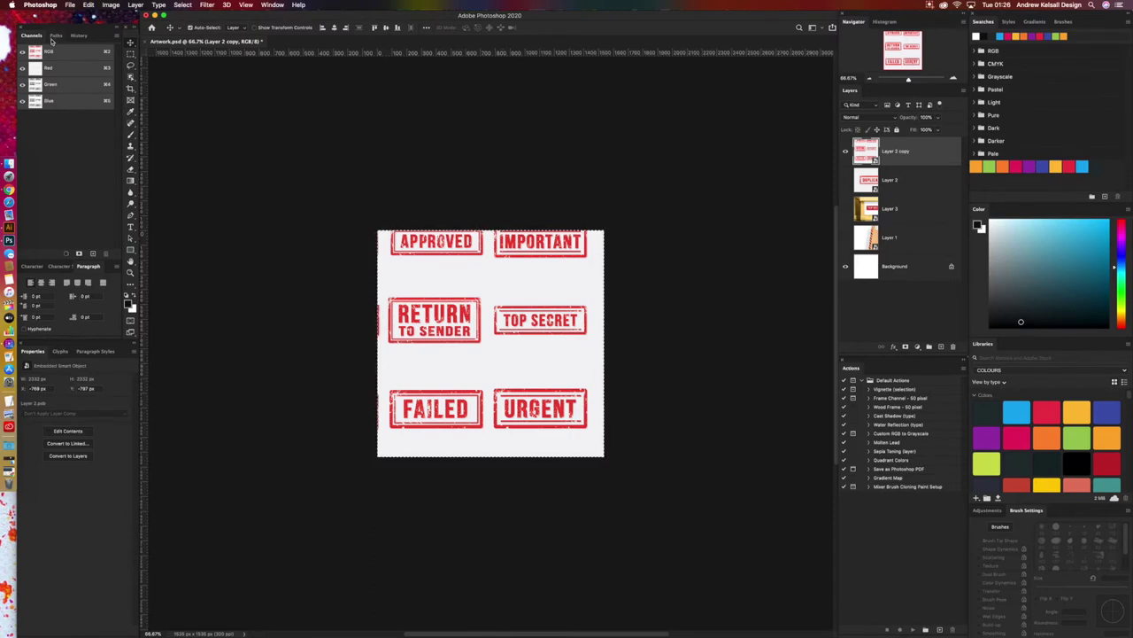
left_click(91, 254)
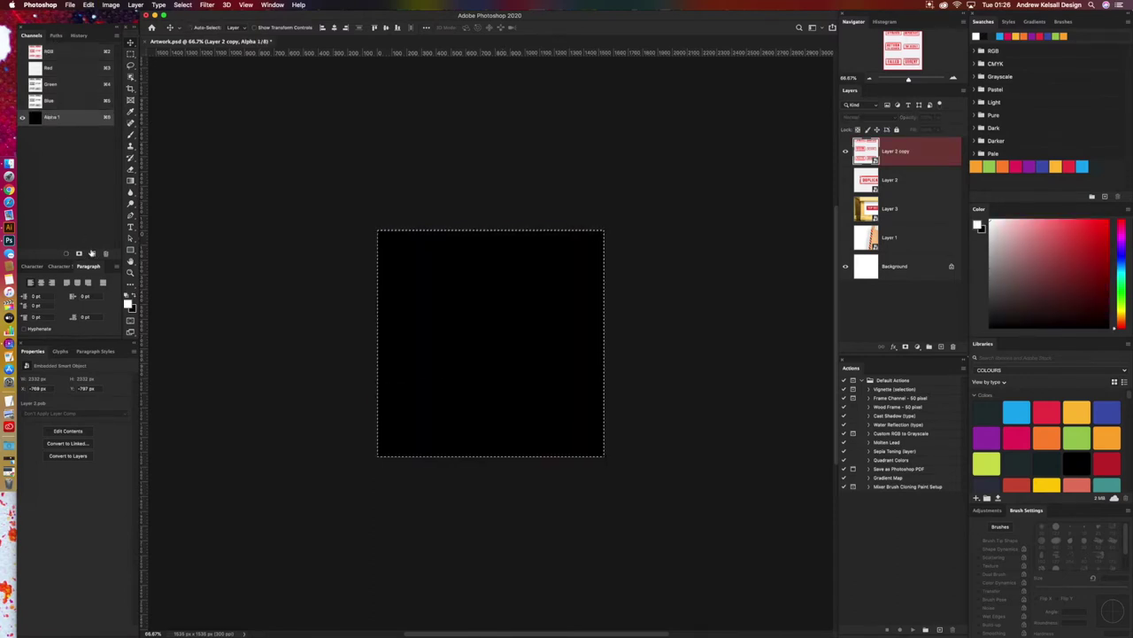
key("super+v")
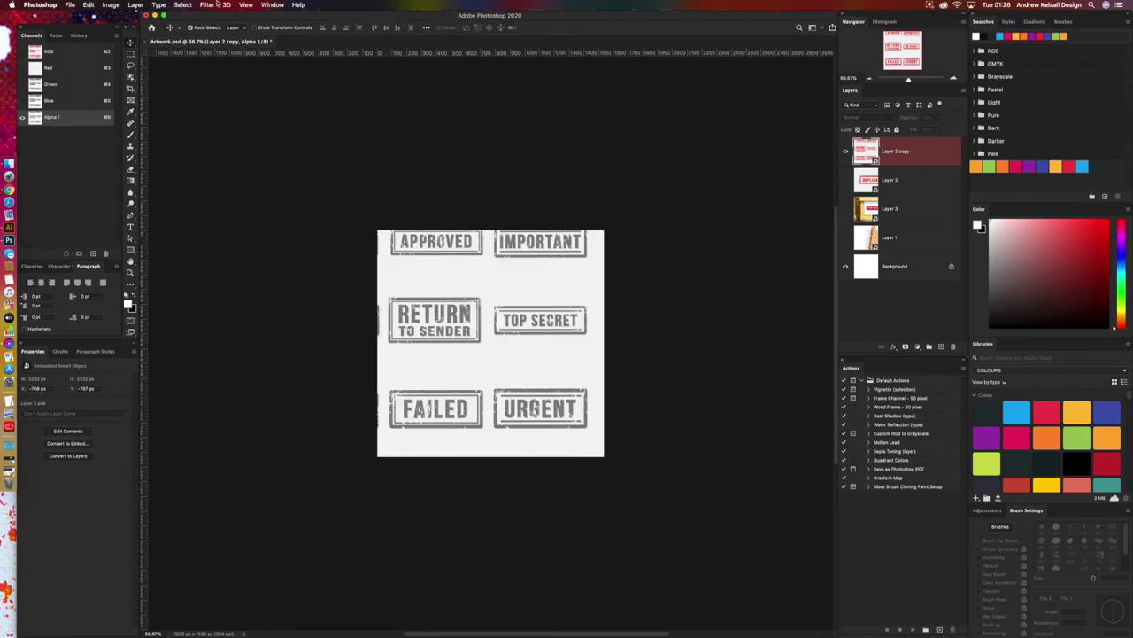
Step: Apply Levels to Alpha 1 with black input raised to 147 and output black at 0
left_click(111, 5)
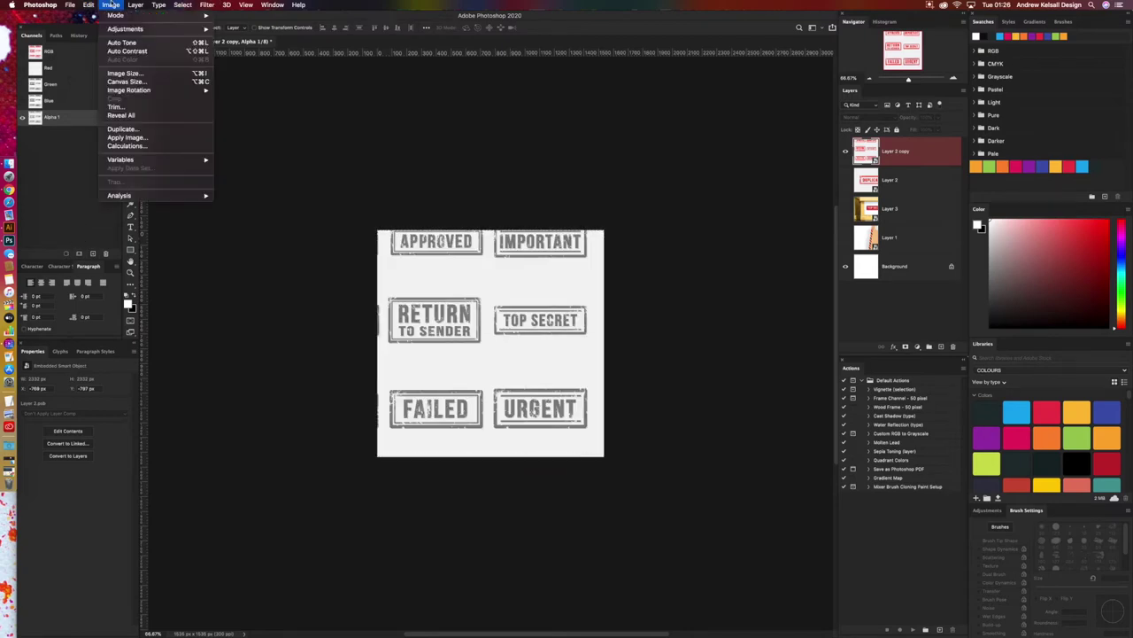
mouse_move(124, 29)
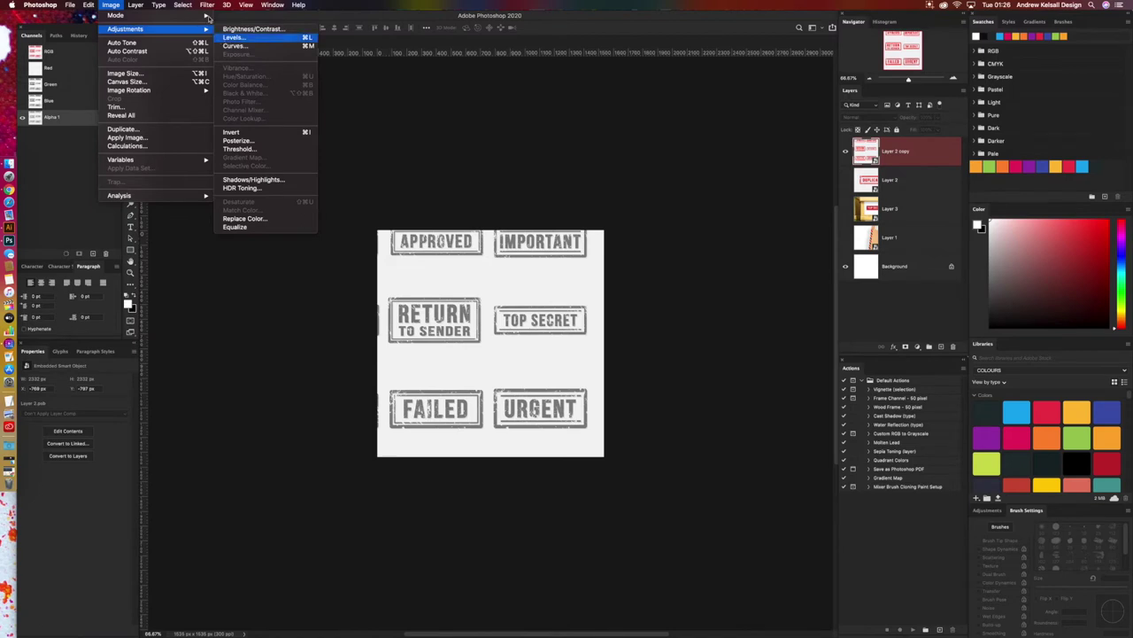
left_click(234, 37)
mouse_move(739, 155)
left_mouse_down()
mouse_move(699, 155)
mouse_move(739, 155)
left_mouse_up()
left_click_drag(628, 157, 692, 155)
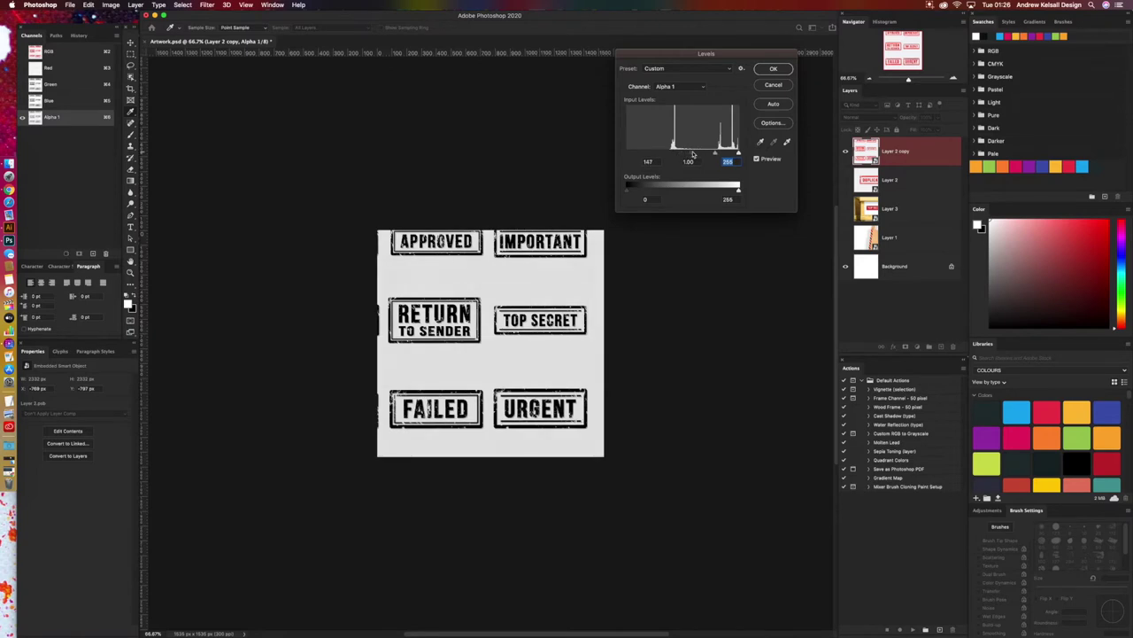
left_click(648, 161)
left_click_drag(630, 193, 626, 193)
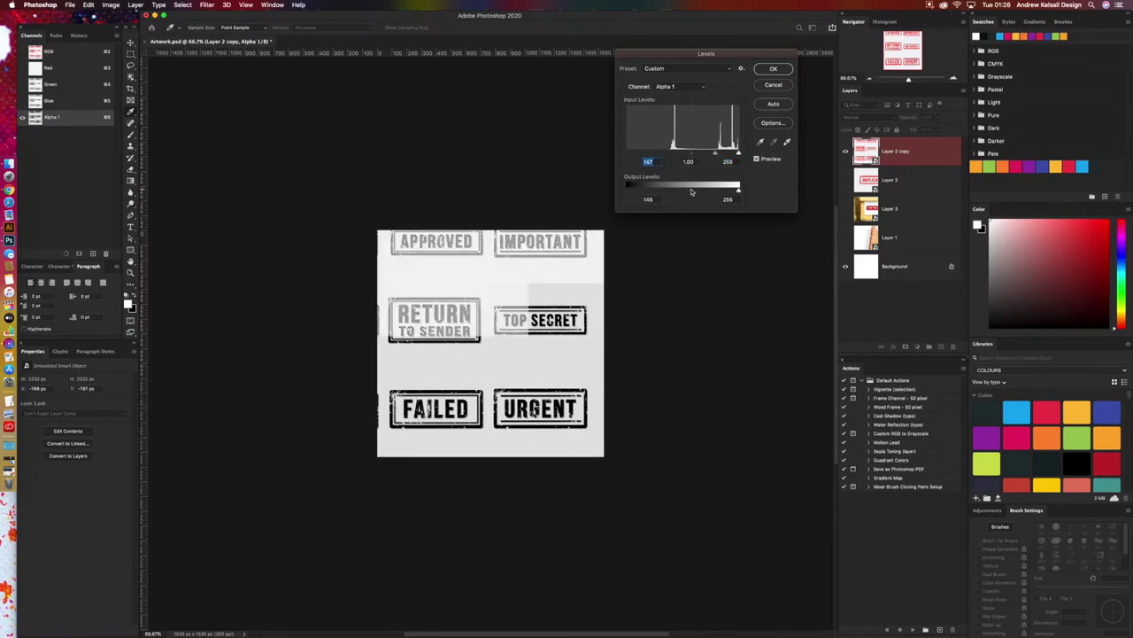
mouse_move(739, 192)
left_mouse_down()
mouse_move(706, 192)
mouse_move(738, 192)
left_mouse_up()
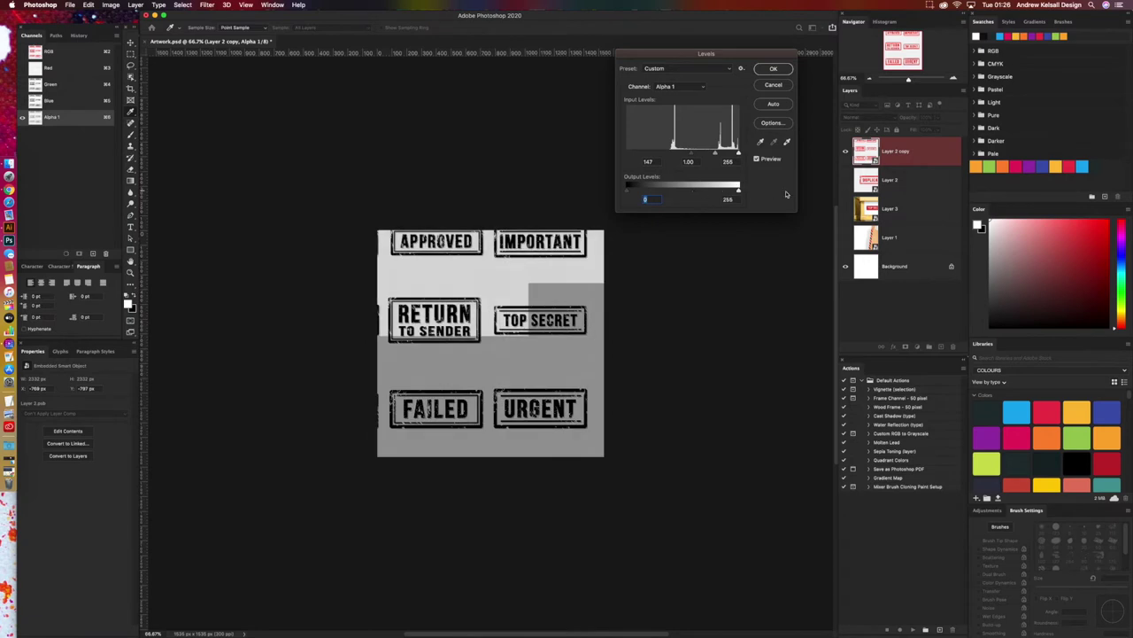
left_click(773, 69)
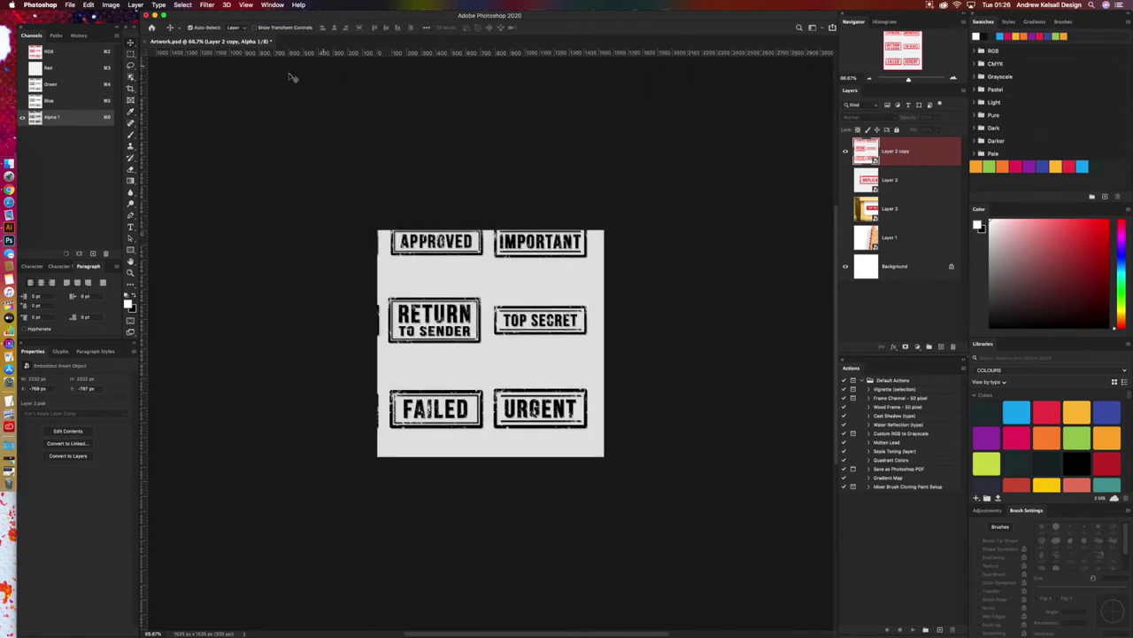
Step: Load Alpha 1 as a selection in RGB and add a new empty Layer 4
left_click(66, 255)
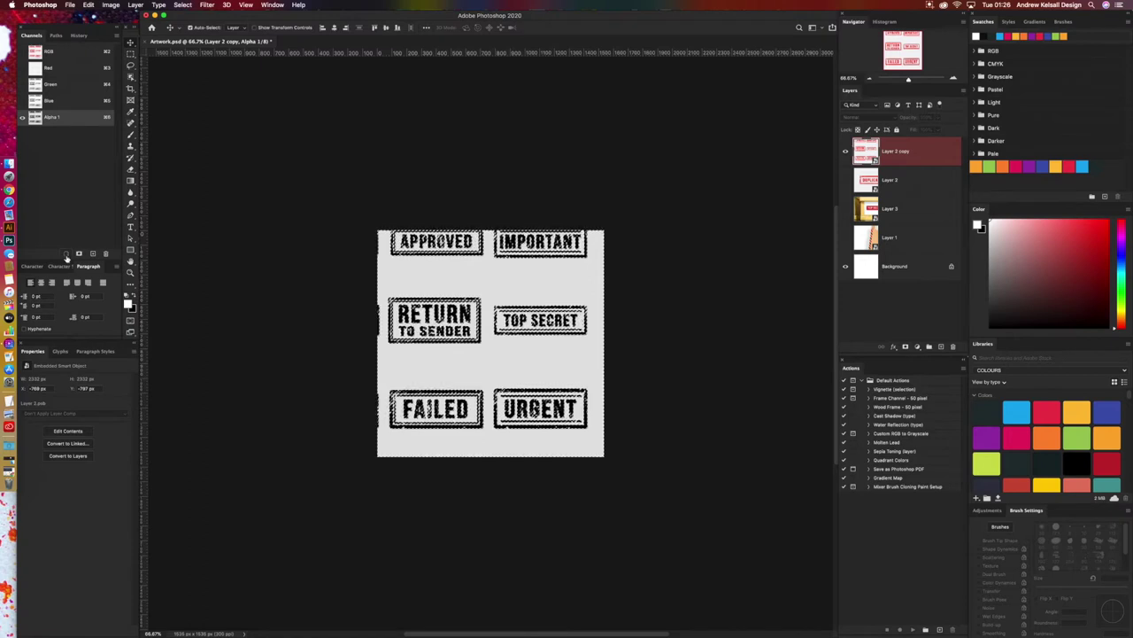
left_click(69, 54)
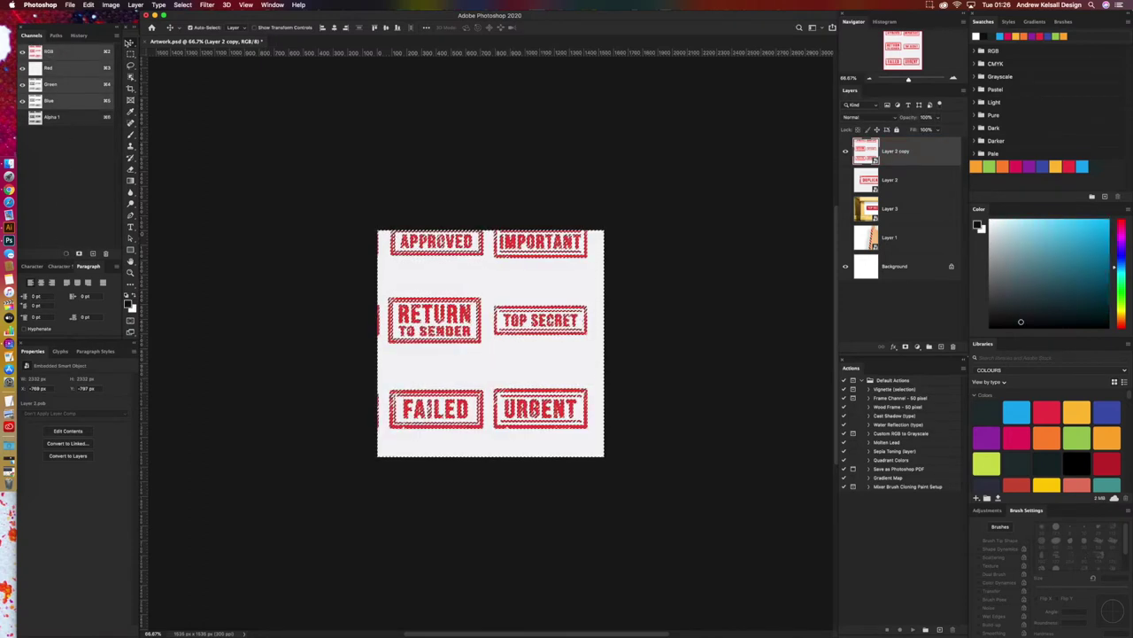
left_click(941, 347)
left_click(846, 181)
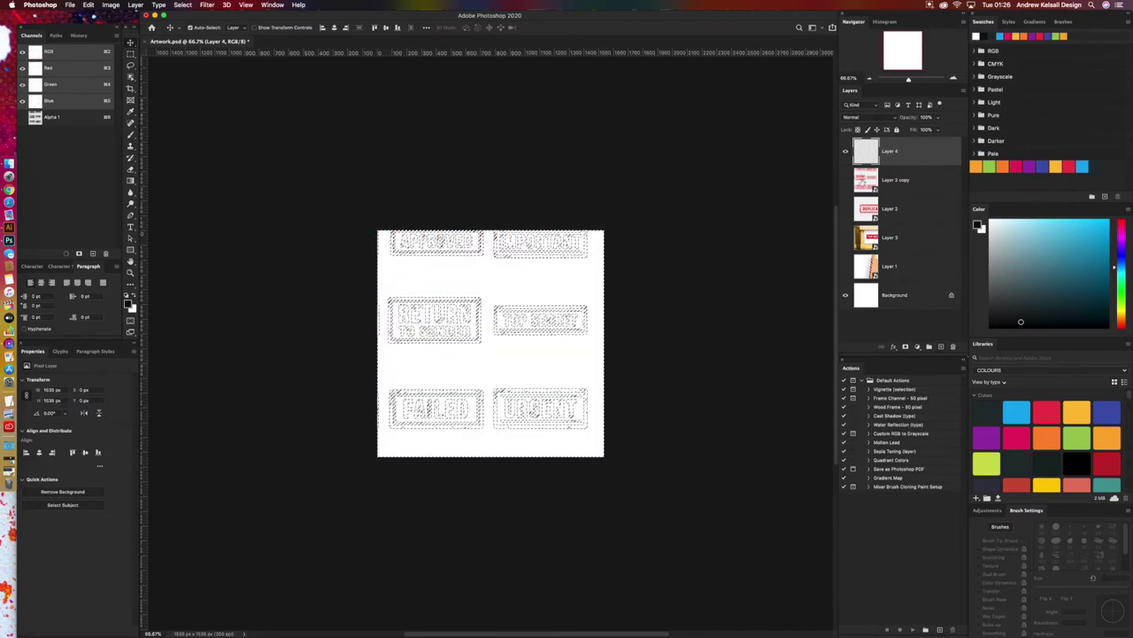
left_click(183, 5)
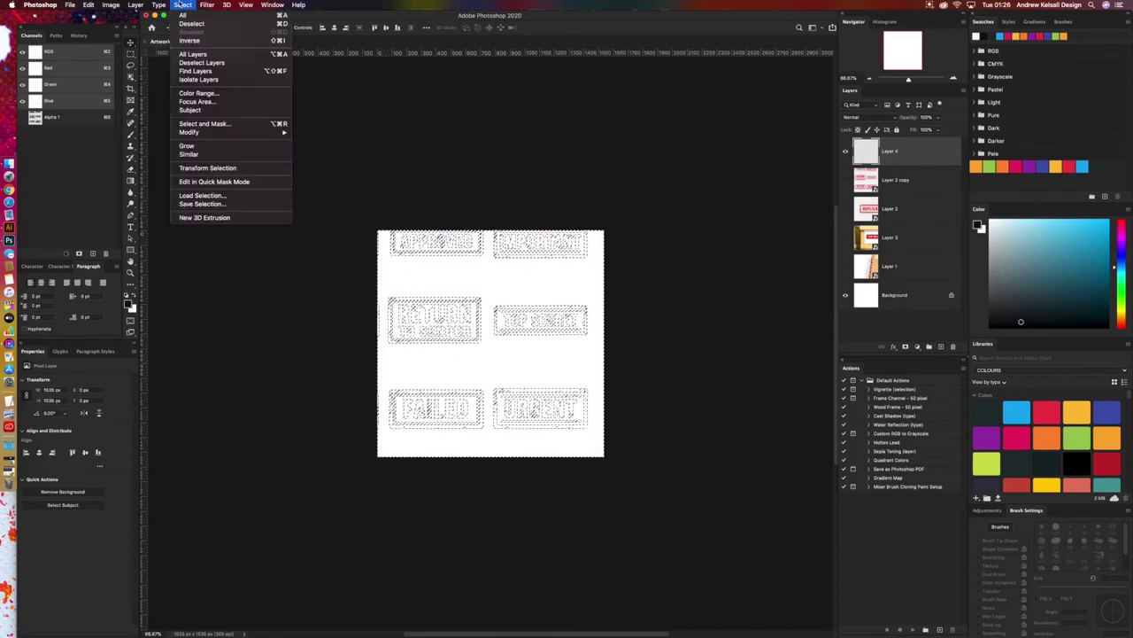
left_click(183, 49)
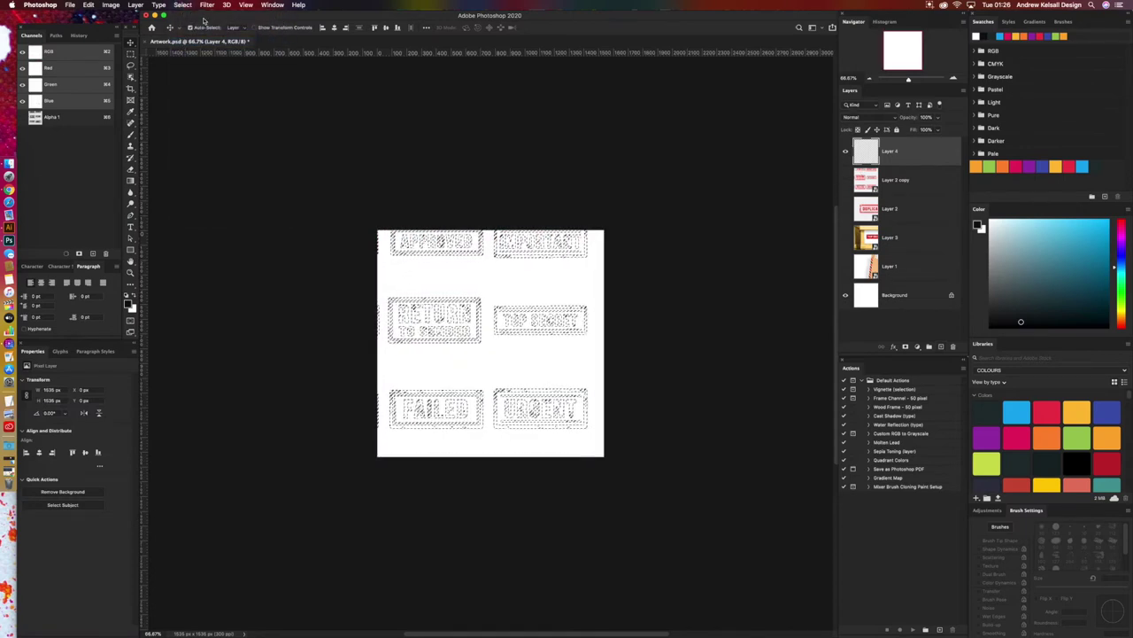
left_click(844, 152)
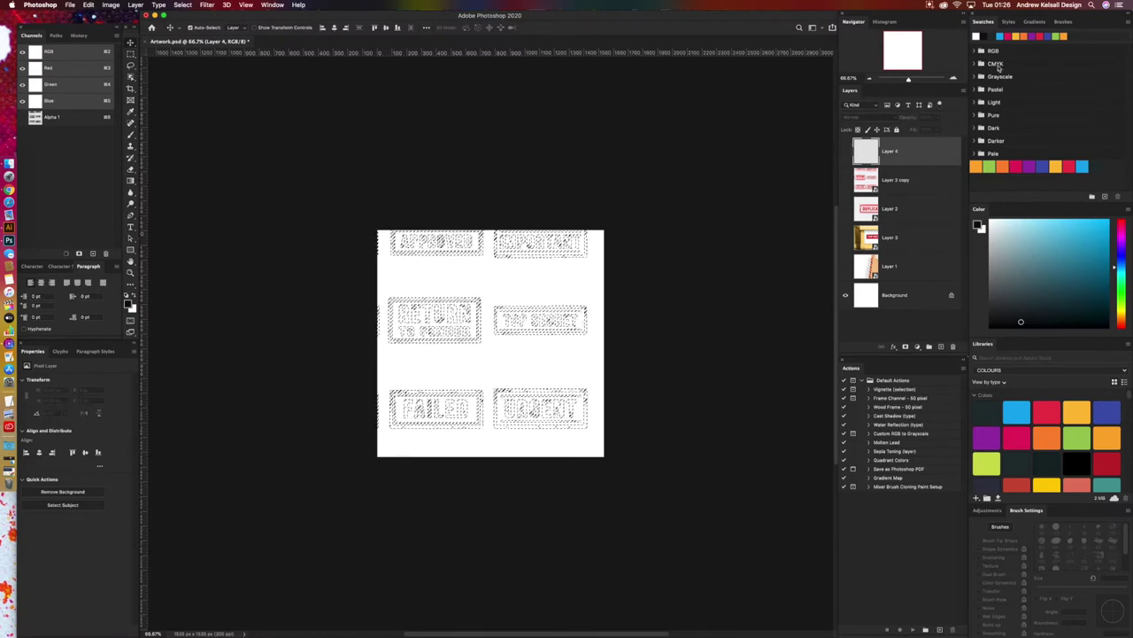
Step: Set the foreground colour to red from the RGB swatches
left_click(130, 304)
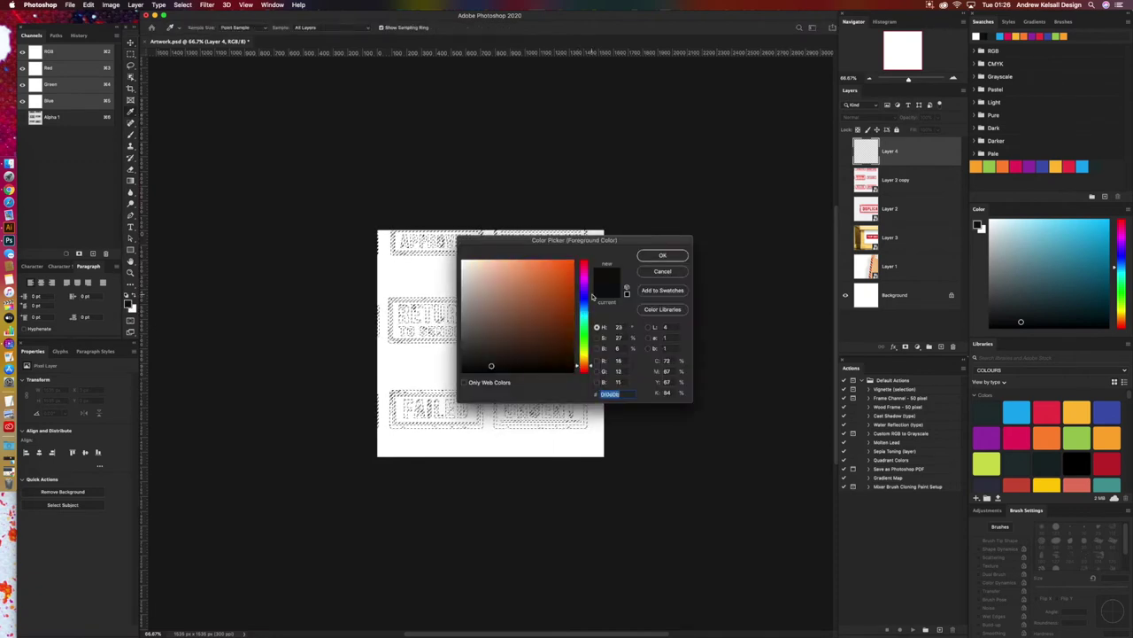
key("Return")
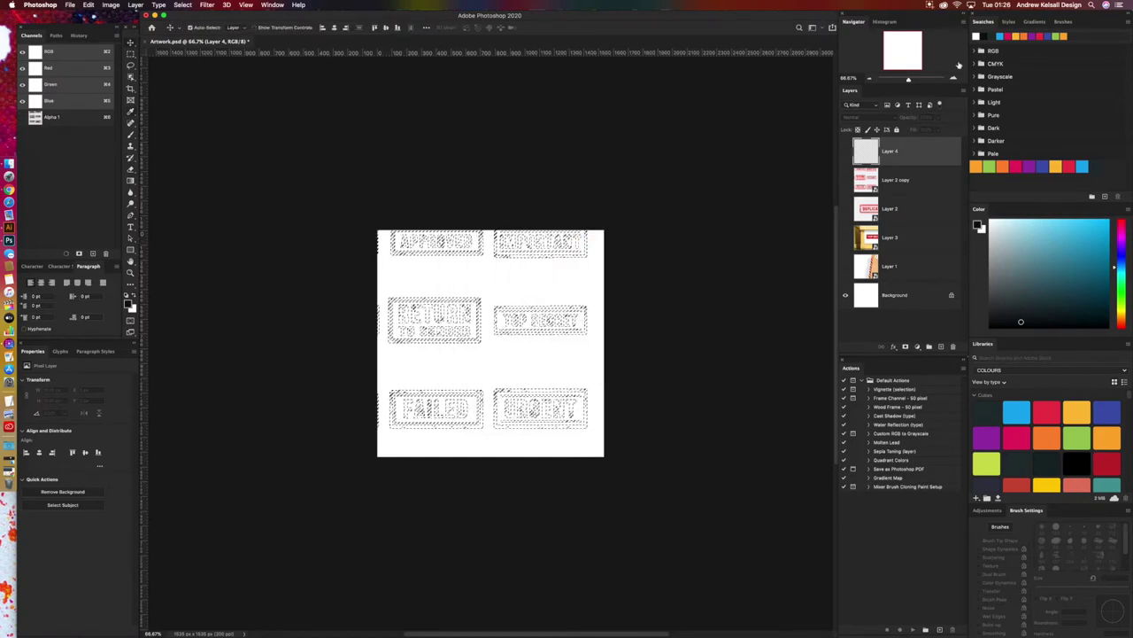
left_click(981, 50)
left_click(984, 64)
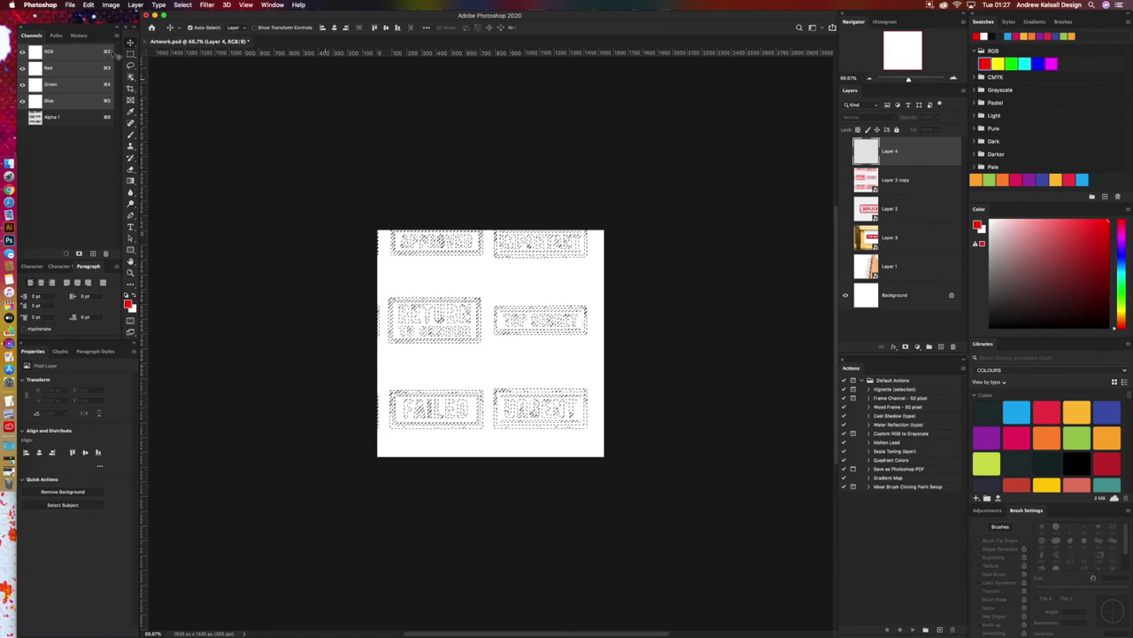
Step: Fill the stamp selection on Layer 4 with red, then delete that layer and view Alpha 1
left_click(845, 151)
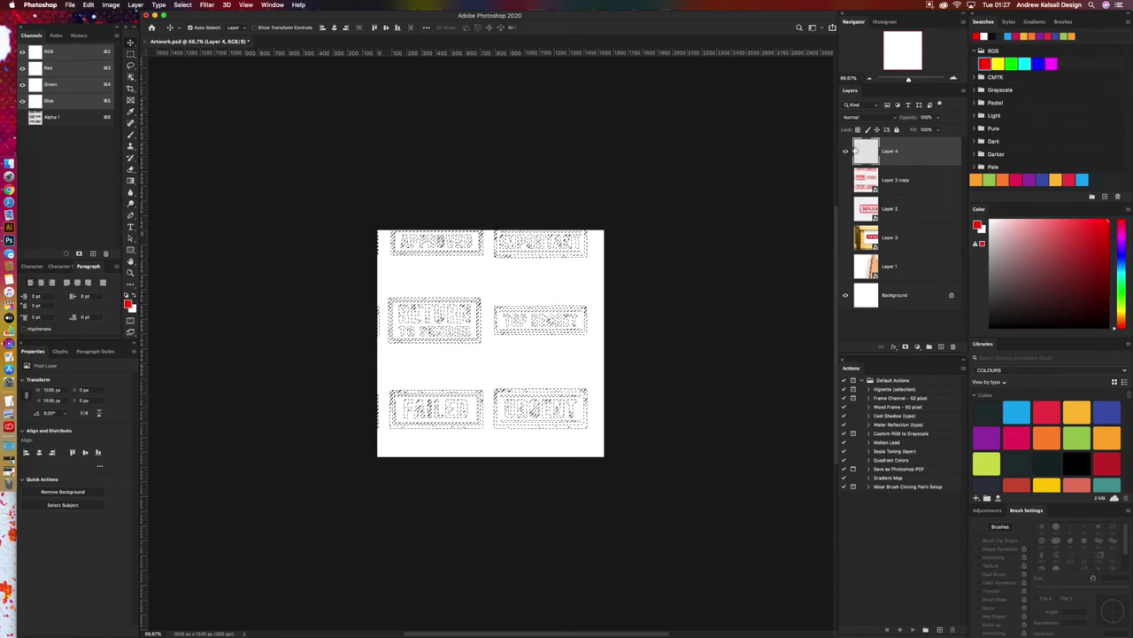
left_click(88, 4)
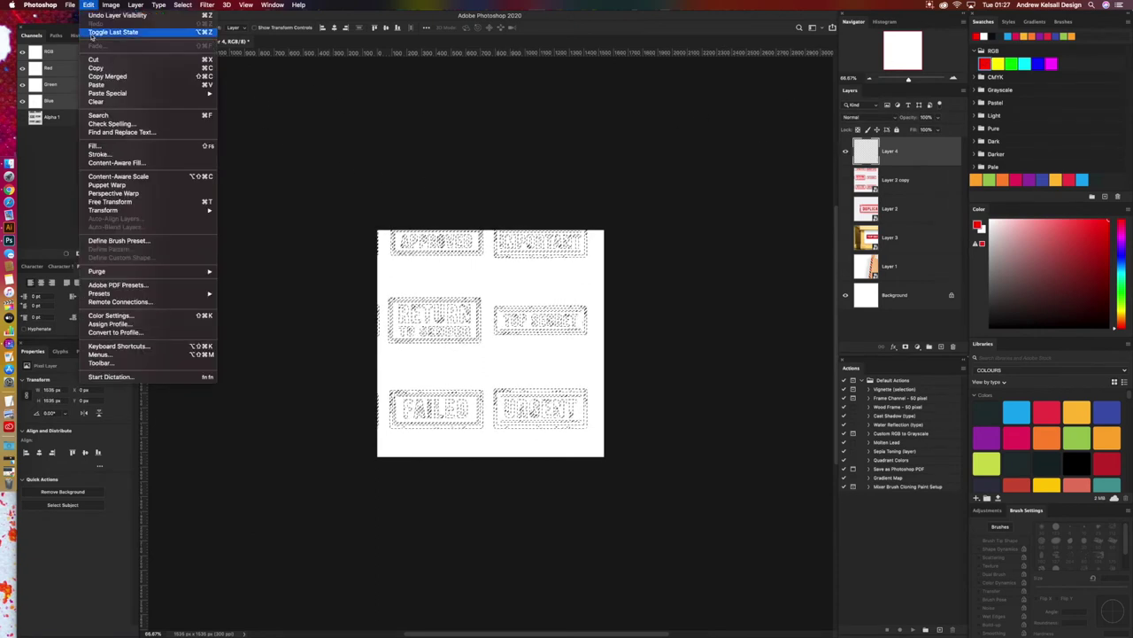
left_click(117, 147)
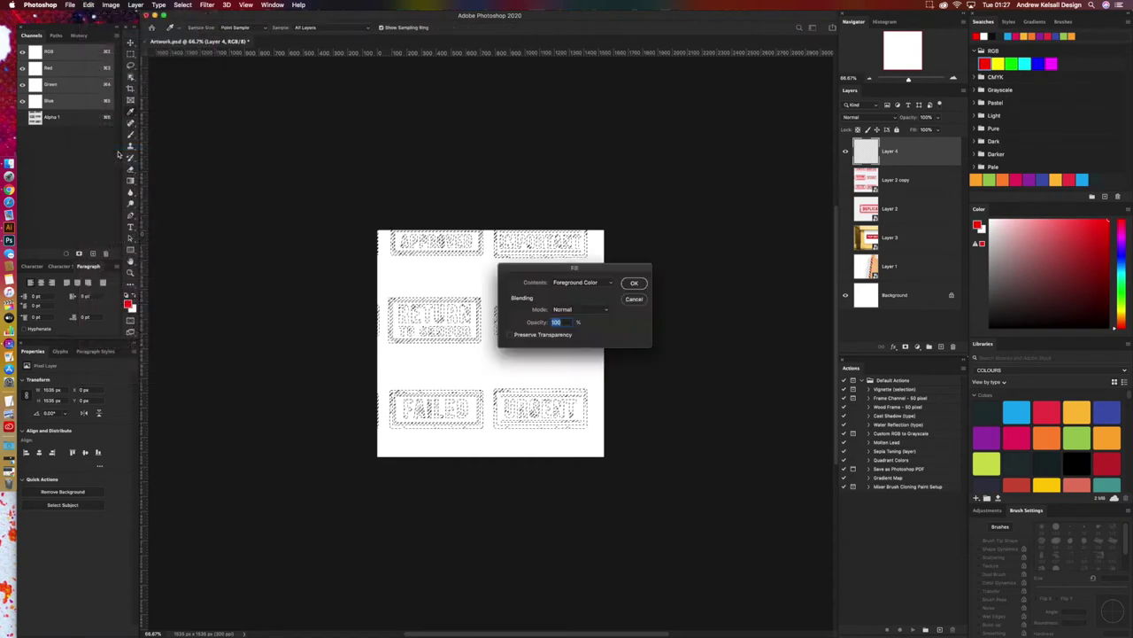
left_click(634, 283)
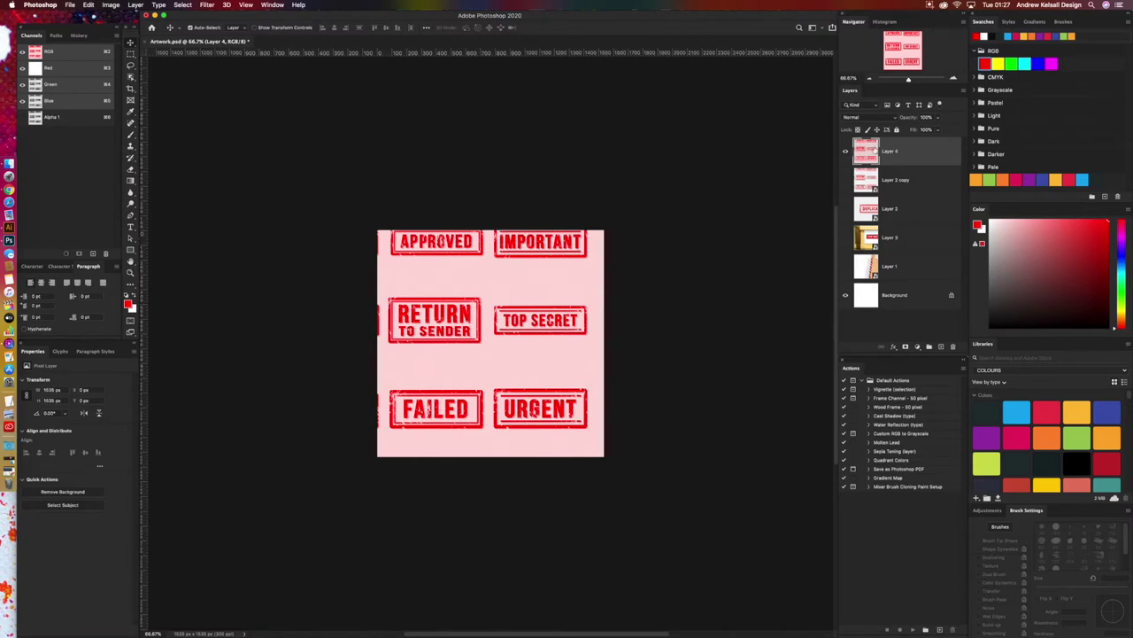
left_click_drag(876, 152, 954, 346)
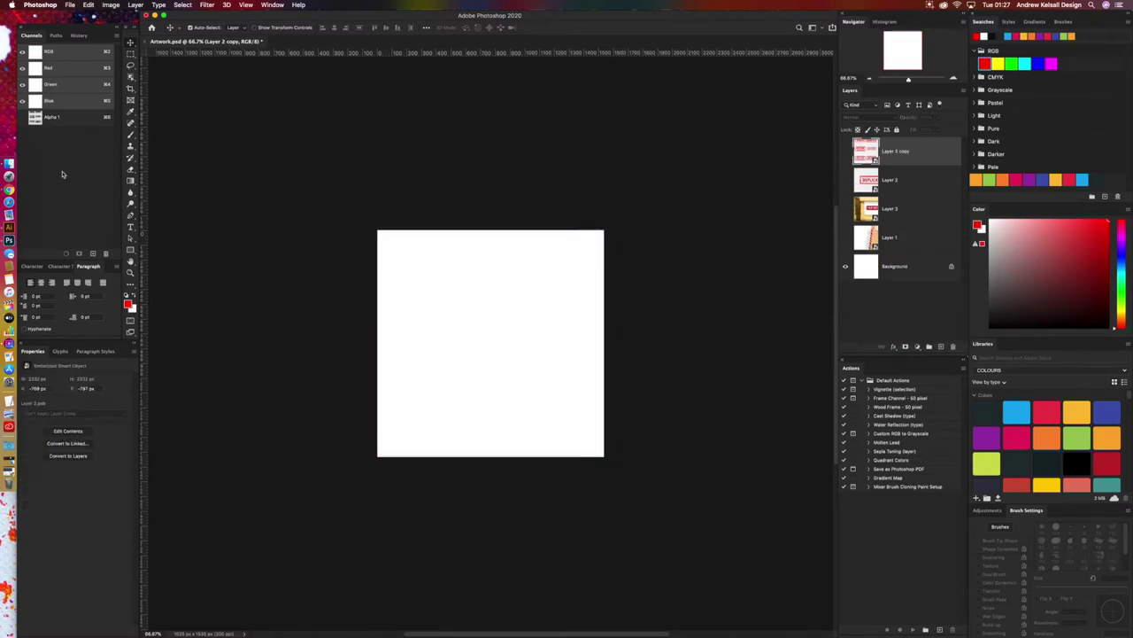
left_click(66, 118)
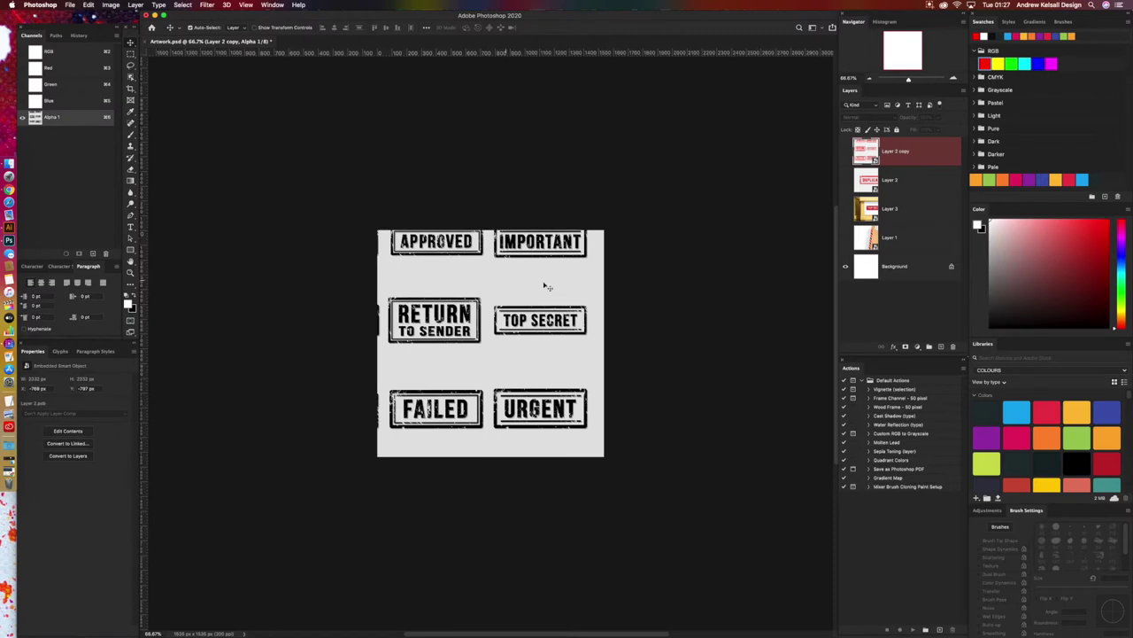
Step: Brighten Alpha 1 with Levels until its grey background turns white, then load it as a selection
left_click(89, 5)
mouse_move(110, 4)
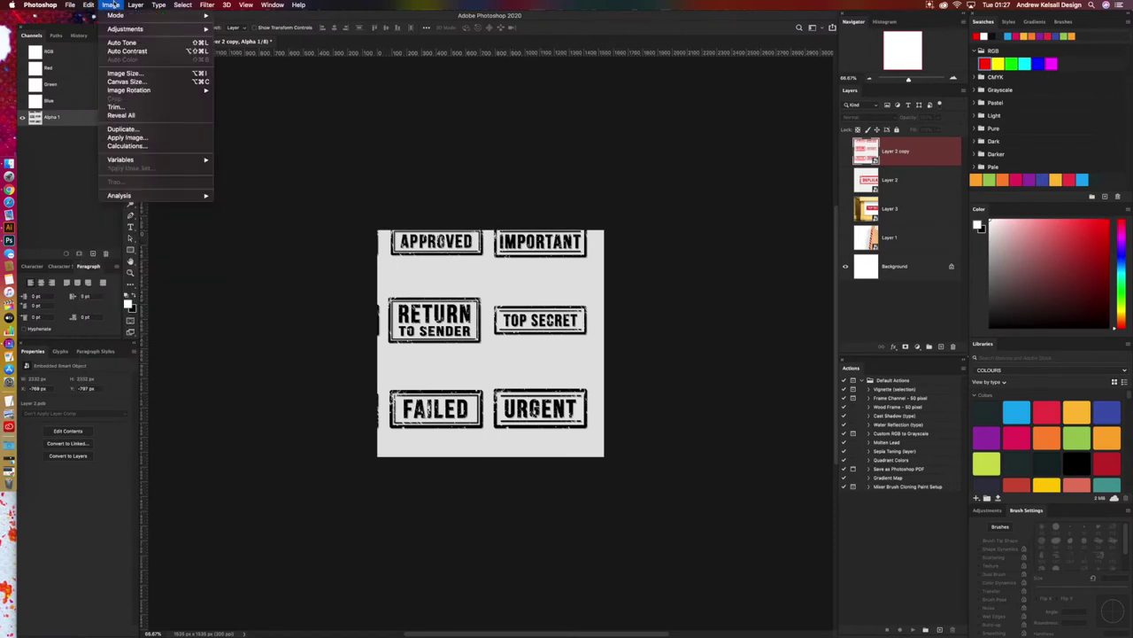
mouse_move(124, 30)
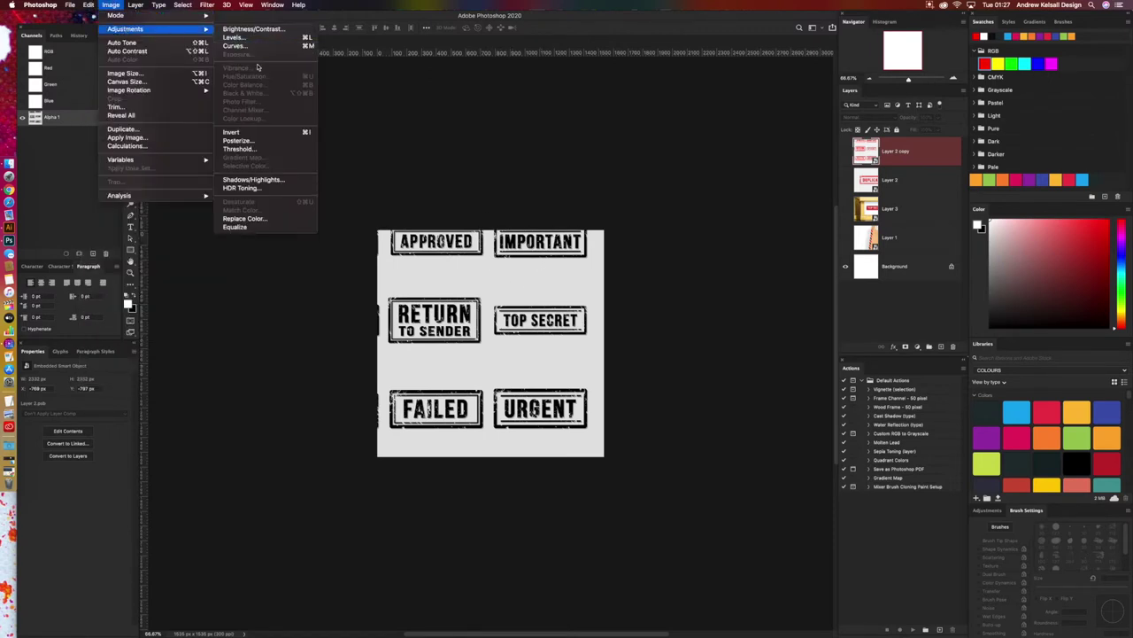
left_click(251, 38)
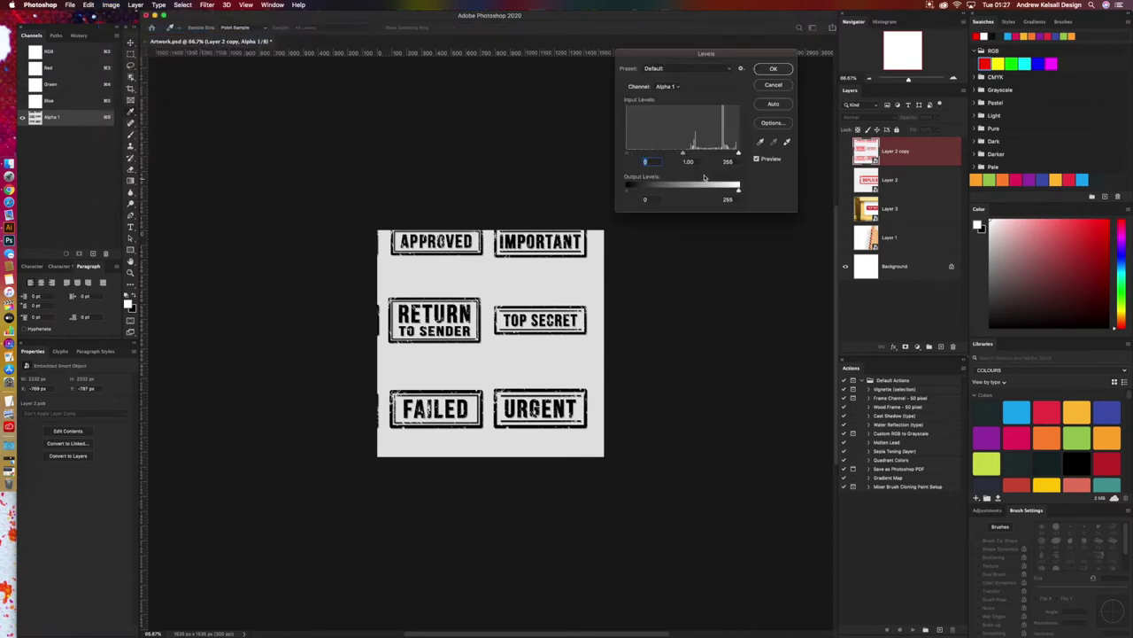
mouse_move(630, 155)
left_mouse_down()
mouse_move(652, 154)
mouse_move(632, 154)
left_mouse_up()
left_click_drag(728, 156, 647, 155)
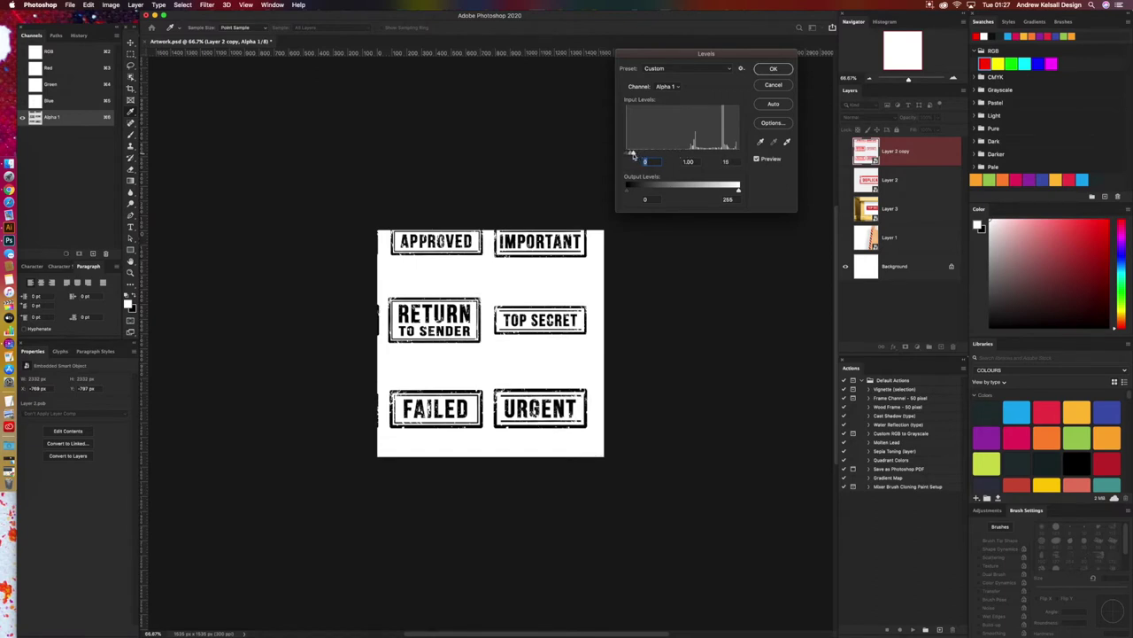
key("Tab")
key("Tab")
key("Return")
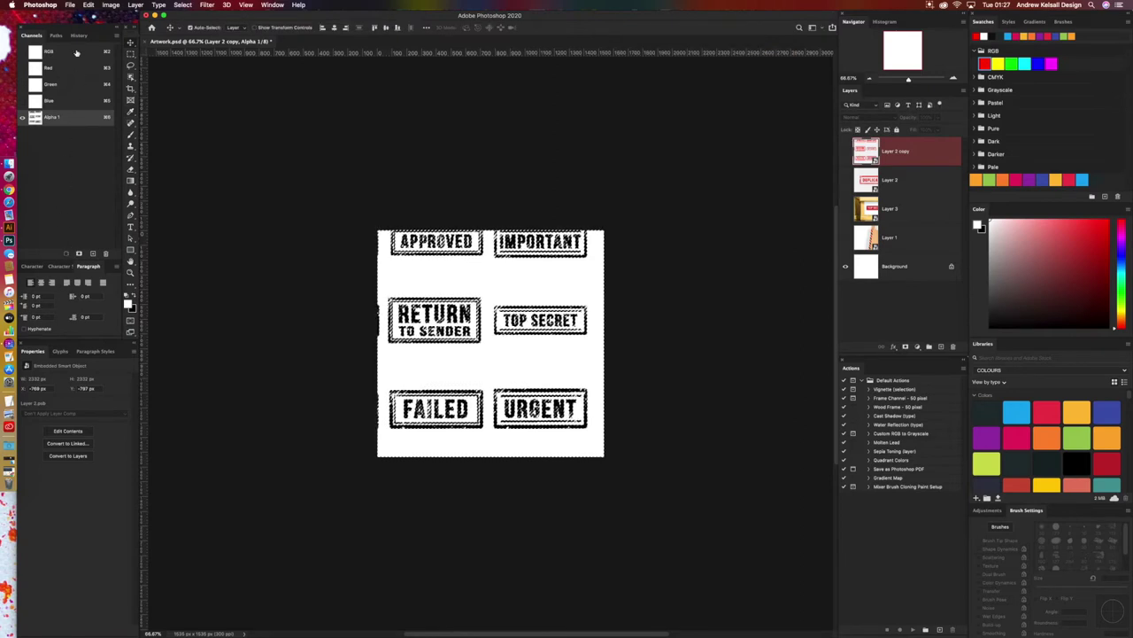
left_click(67, 253)
key("super+2")
Step: Invert the selection and fill the stamp shapes with the red foreground colour on a new layer
left_click(183, 4)
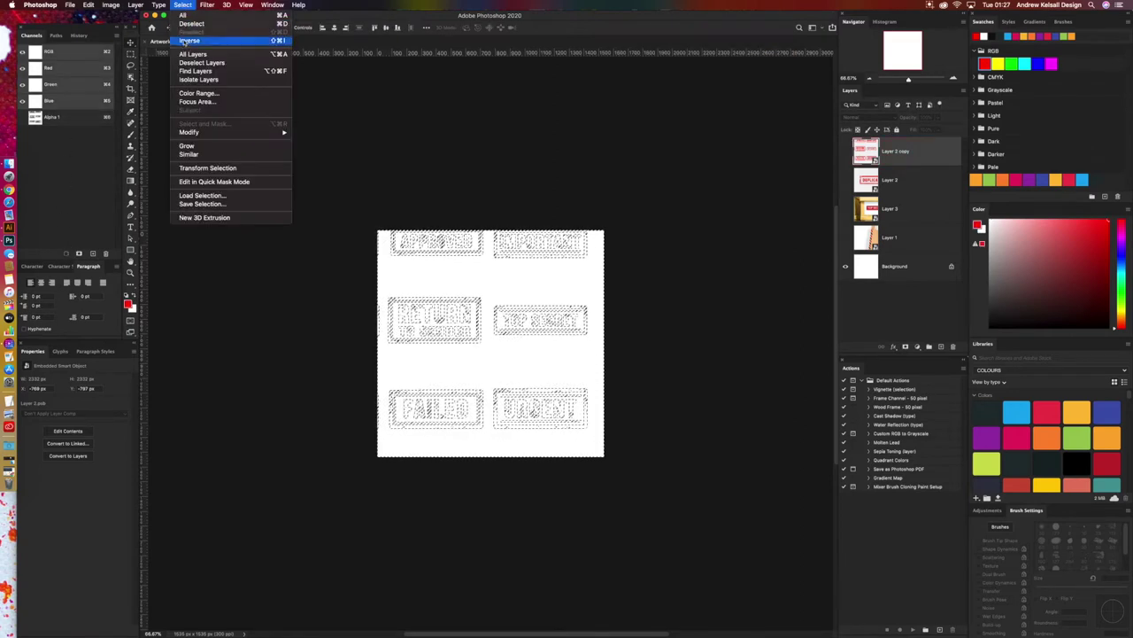
left_click(194, 42)
left_click(940, 346)
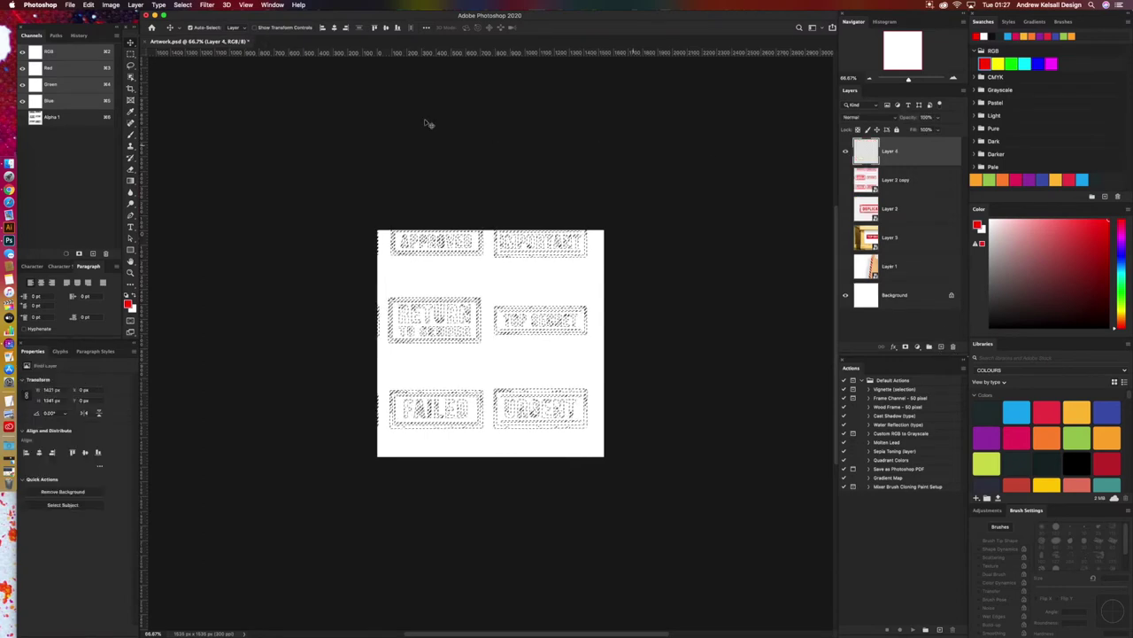
left_click(88, 4)
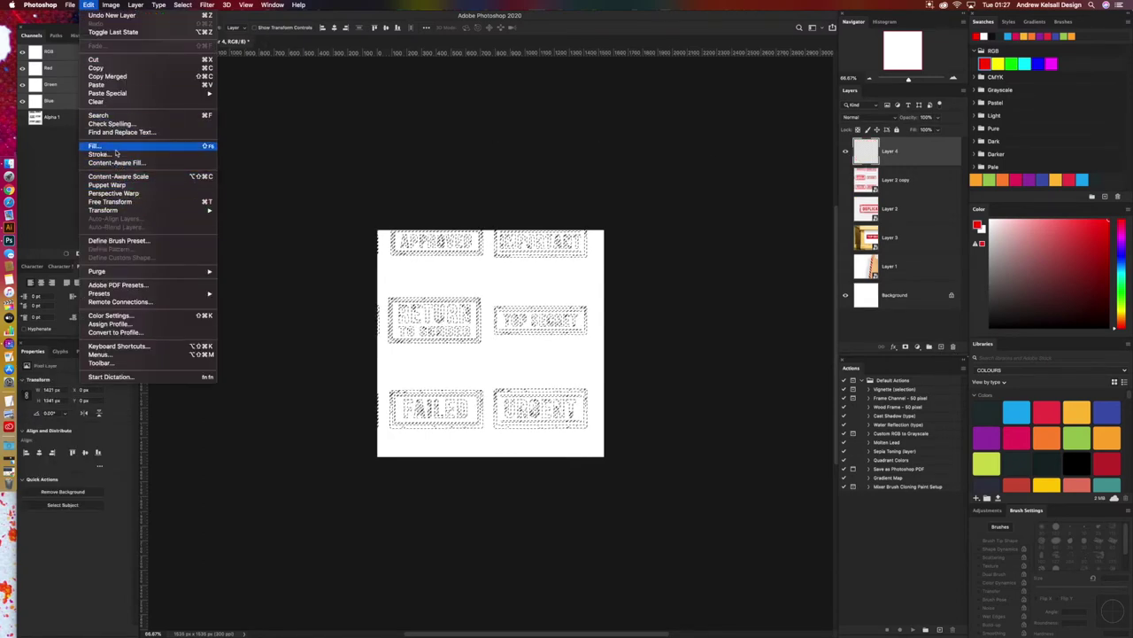
left_click(115, 148)
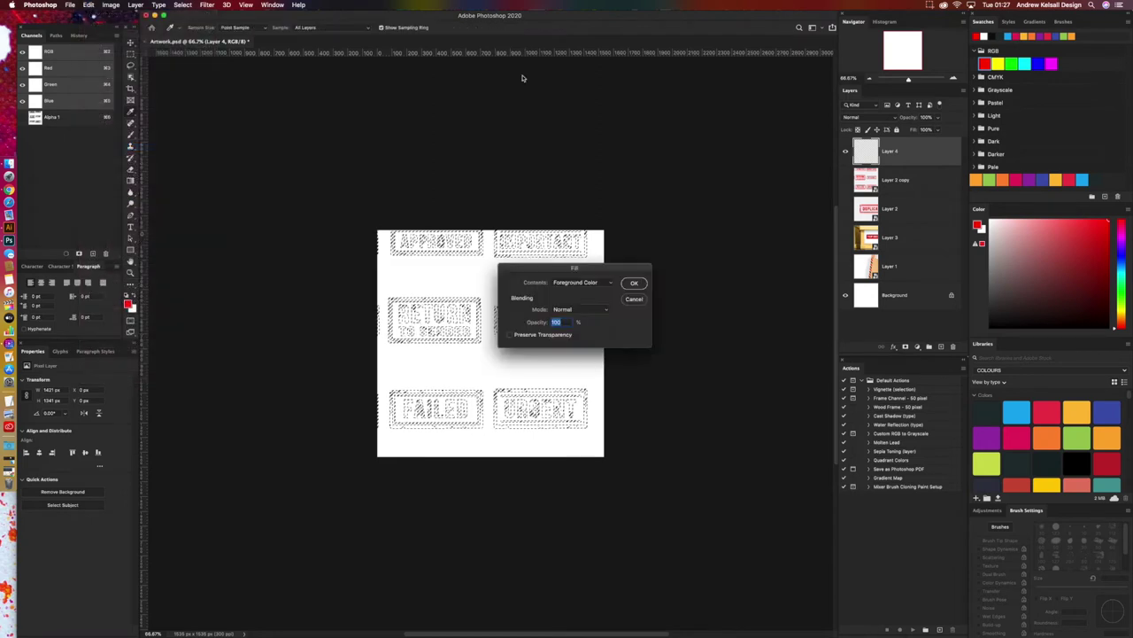
left_click(634, 283)
key("v")
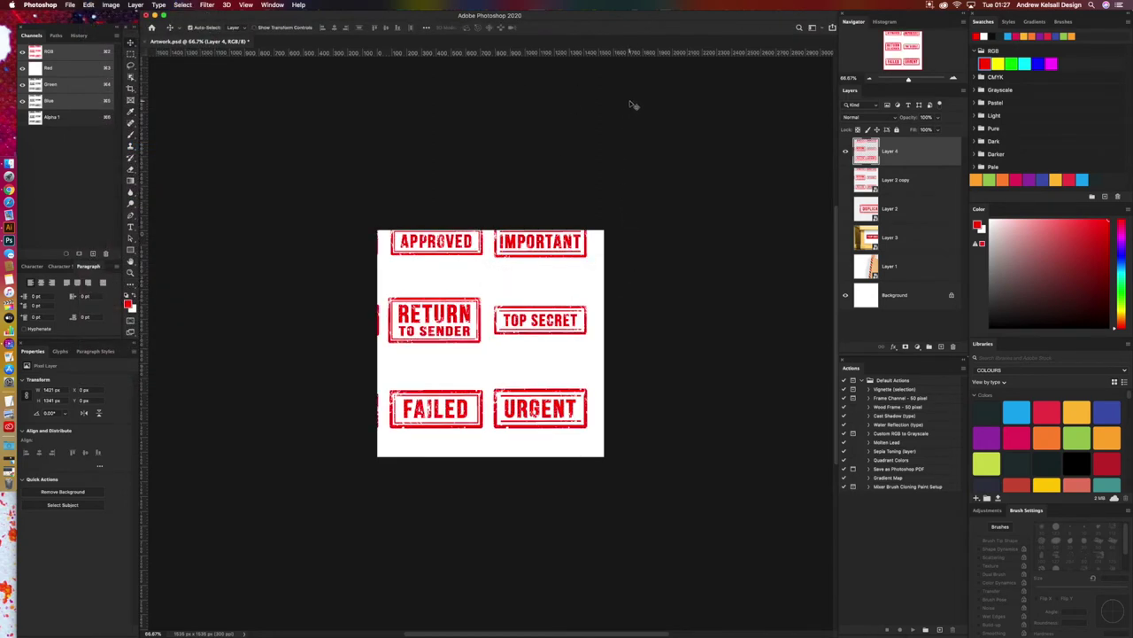
Step: Toggle Layer 3's cardboard box photo on and off to compare, leaving it hidden
left_click(846, 239)
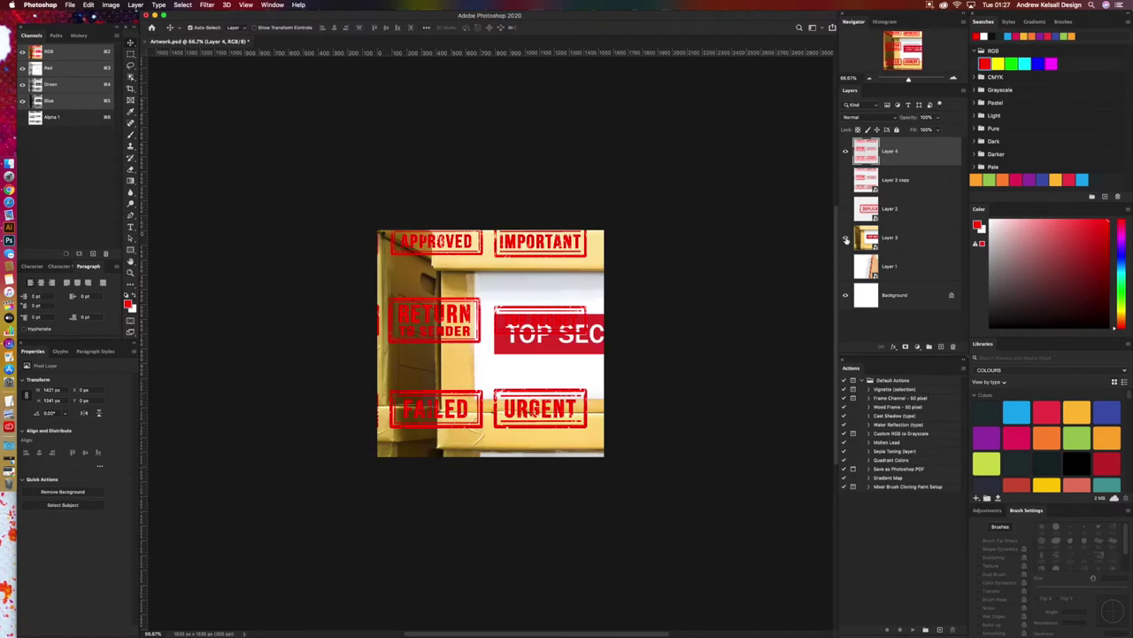
left_click(846, 239)
left_click(845, 239)
left_click(845, 239)
Step: Copy the marqueed TOP SECRET stamp onto Layer 5, delete Layer 4, and show the envelope photo
left_click(130, 54)
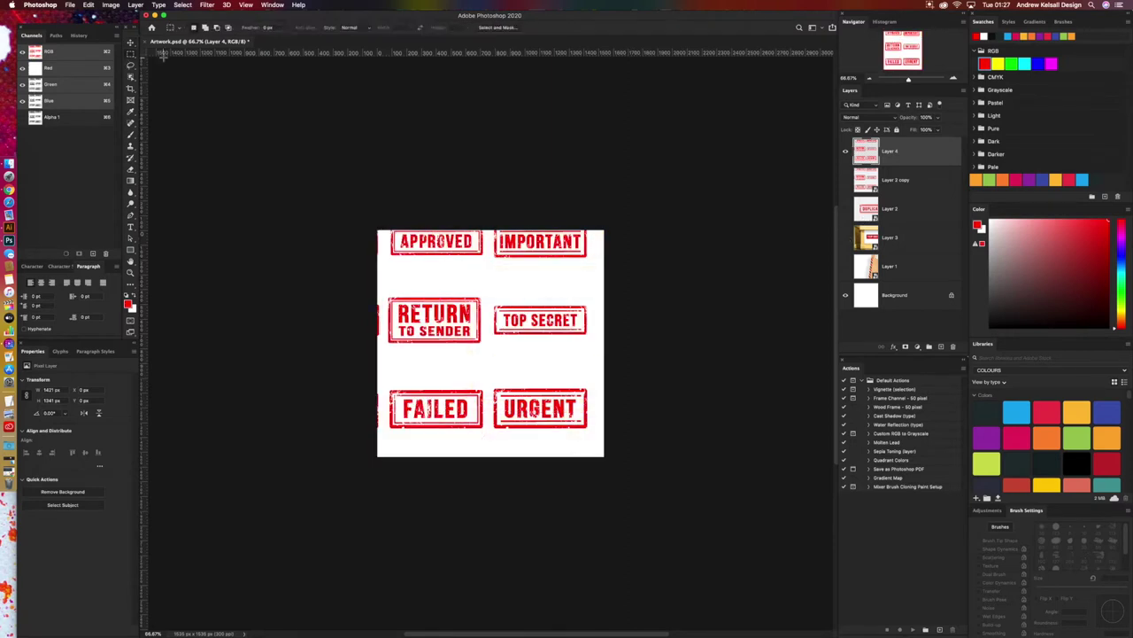
left_click_drag(488, 299, 594, 346)
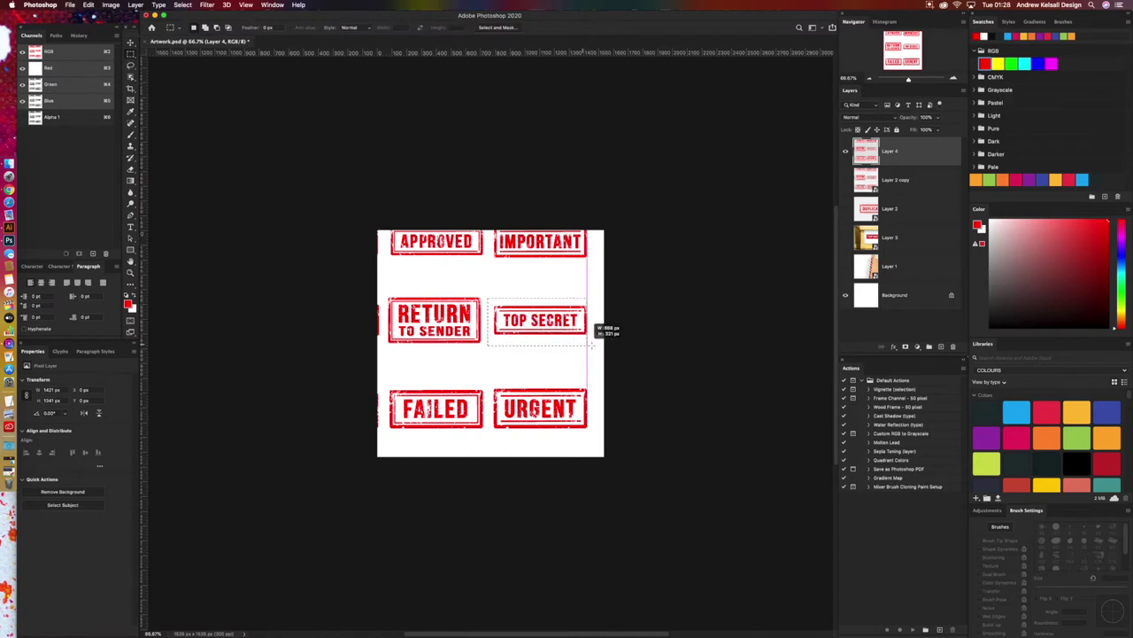
key("v")
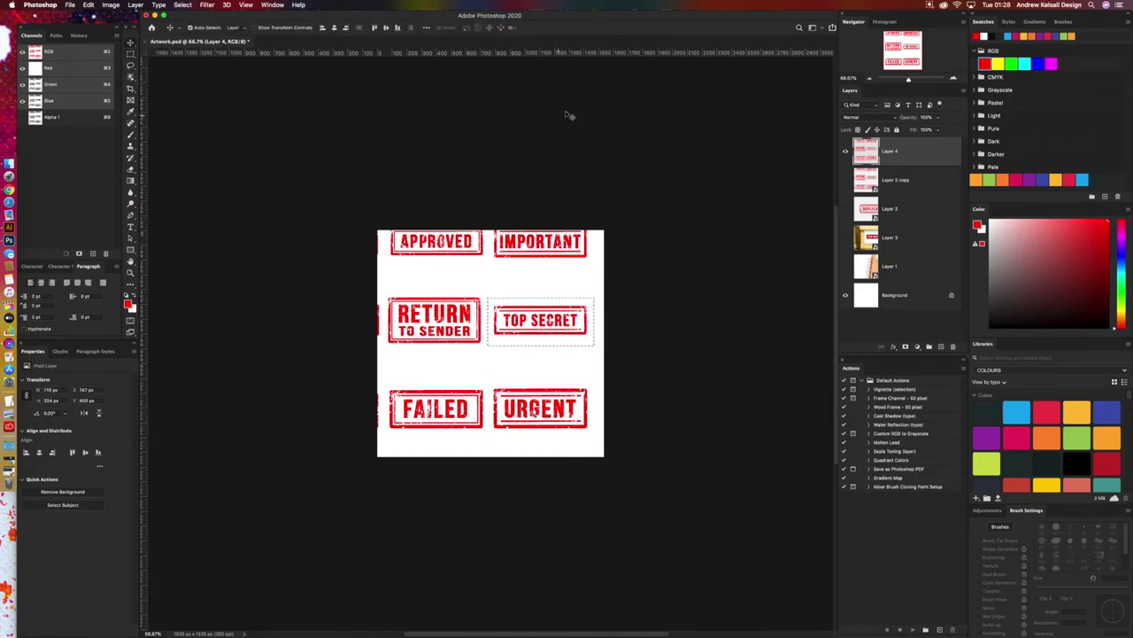
key("super+c")
key("super+v")
left_click_drag(896, 181, 952, 346)
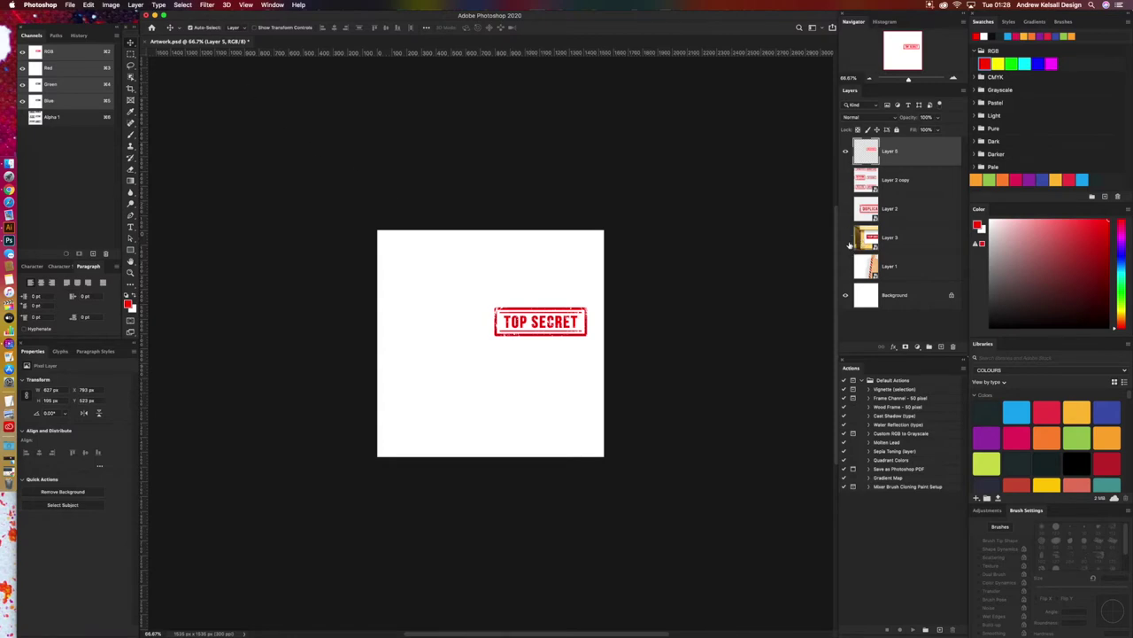
left_click(846, 268)
Step: Free Transform the envelope photo on Layer 1, enlarging it and centring it on the canvas
left_click(894, 271)
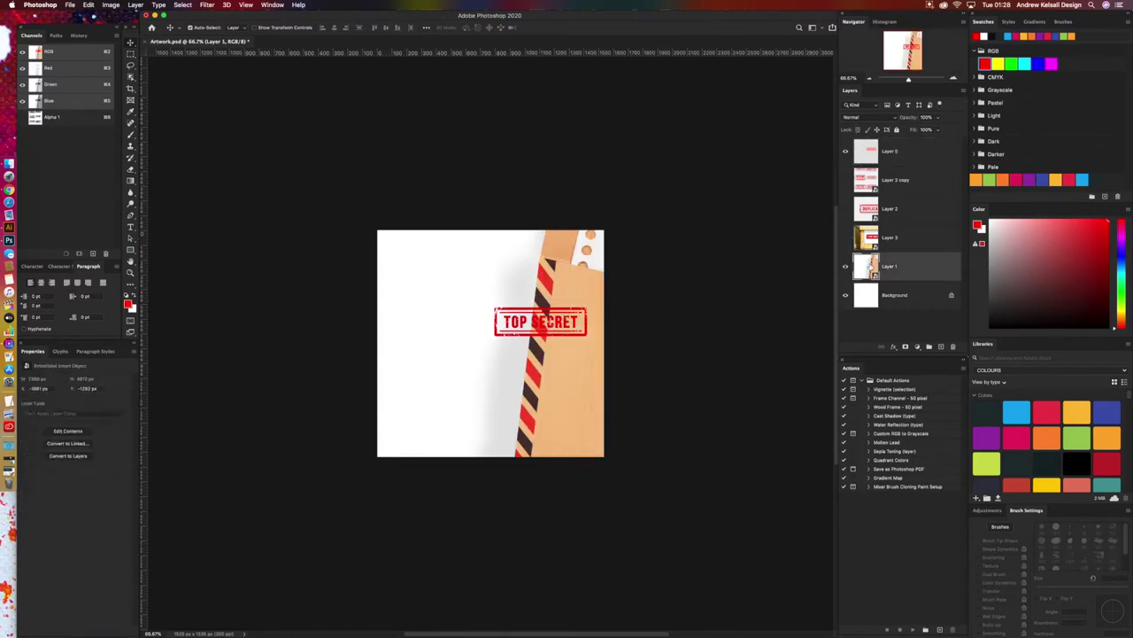
key("super+t")
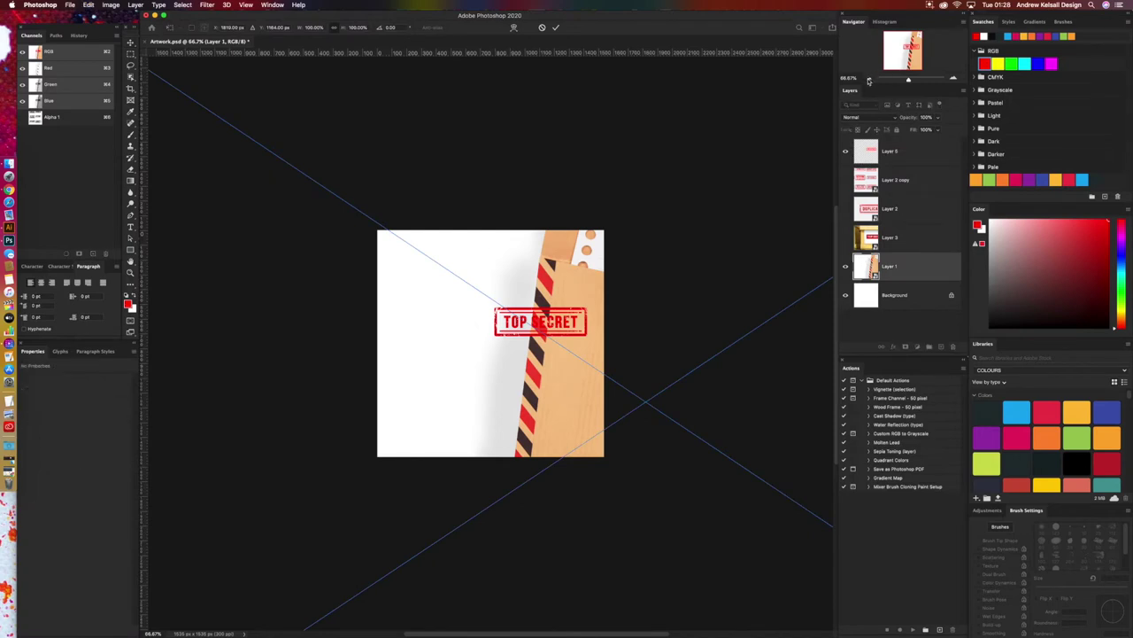
left_click(868, 80)
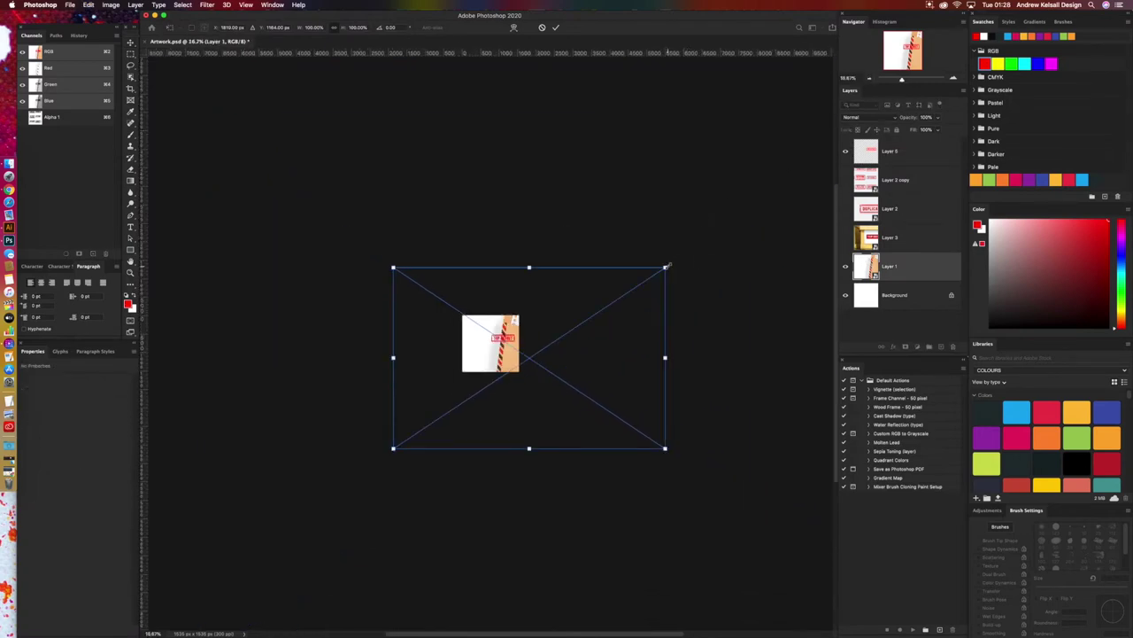
left_click_drag(667, 265, 491, 340)
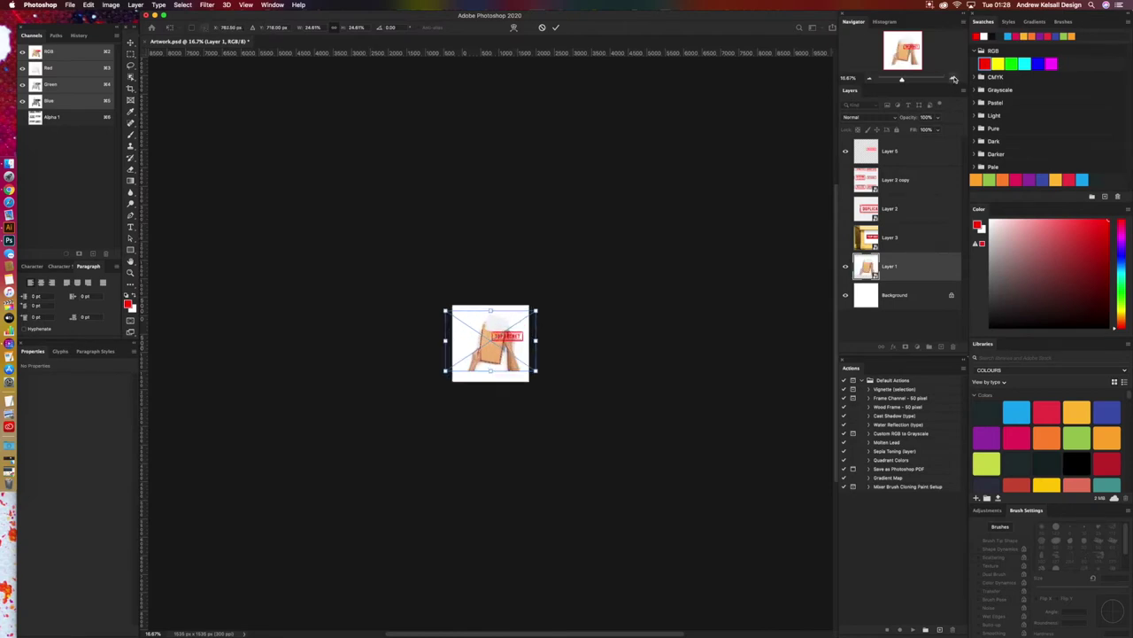
left_click(953, 78)
left_click(954, 79)
left_click(955, 80)
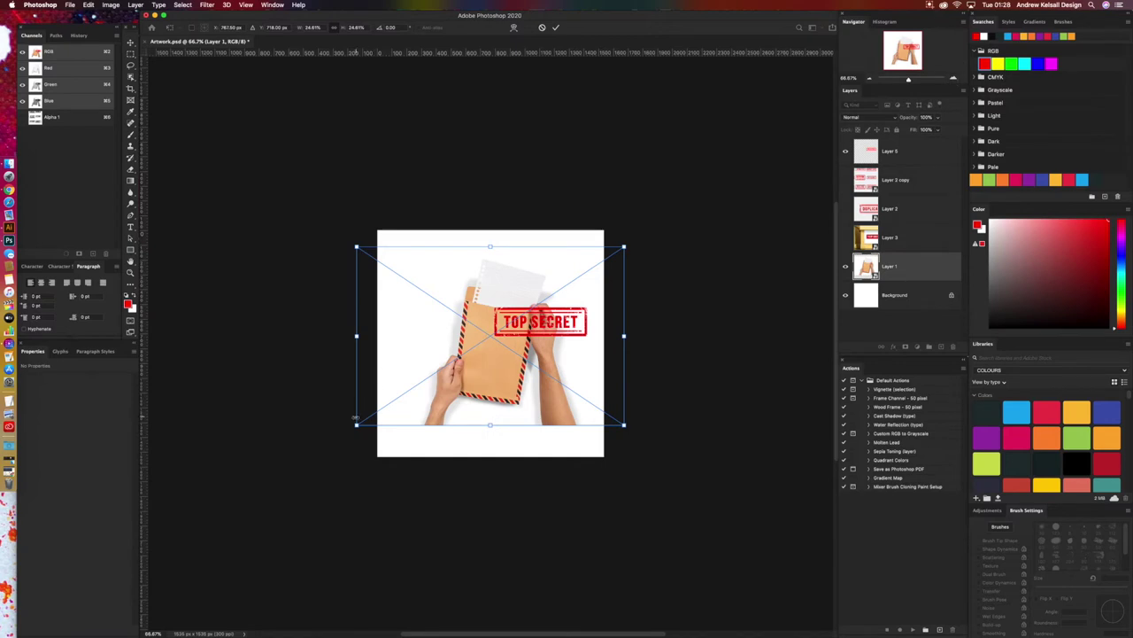
left_click_drag(354, 428, 258, 489)
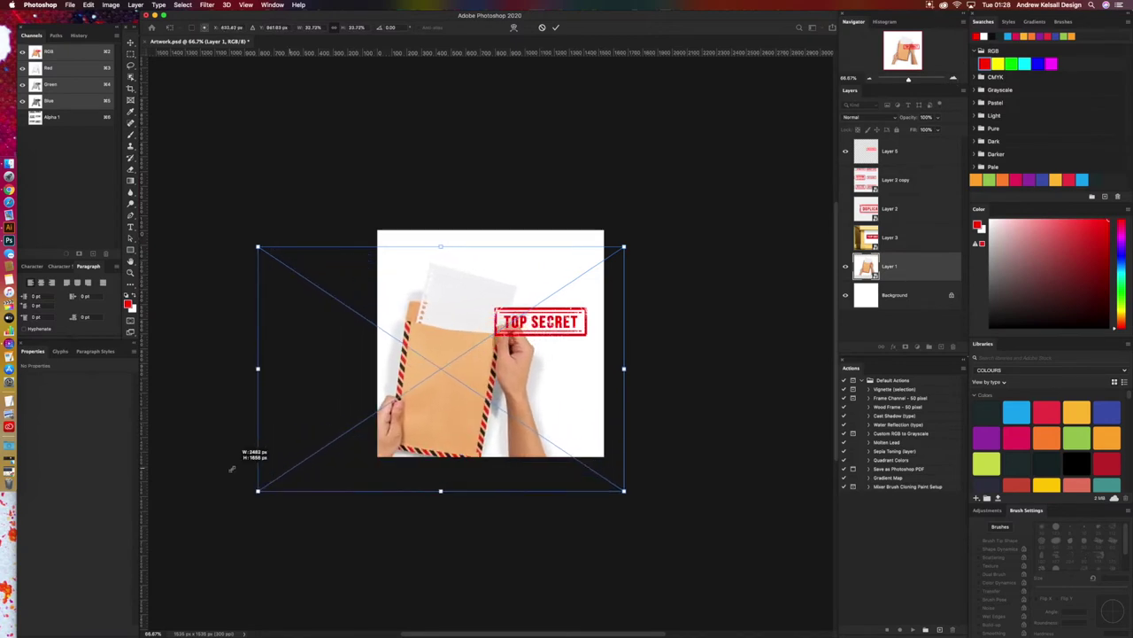
left_click_drag(643, 238, 748, 172)
left_click_drag(659, 284, 636, 330)
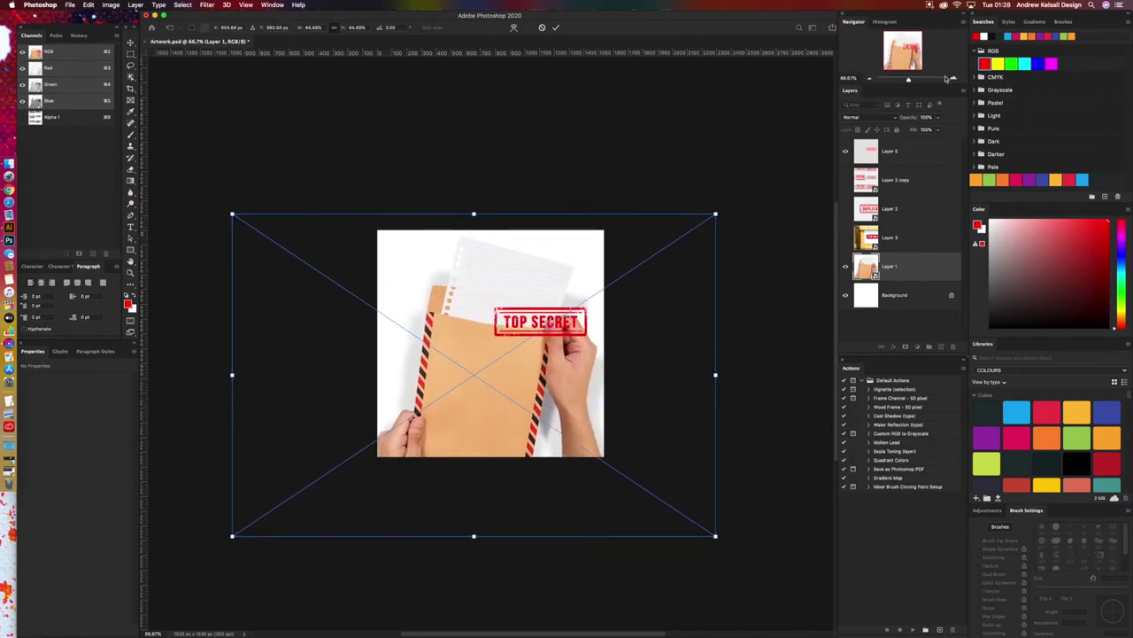
Step: Enlarge the envelope photo further to about 91% and nudge it into place
left_click(869, 79)
left_click(869, 80)
left_click(869, 80)
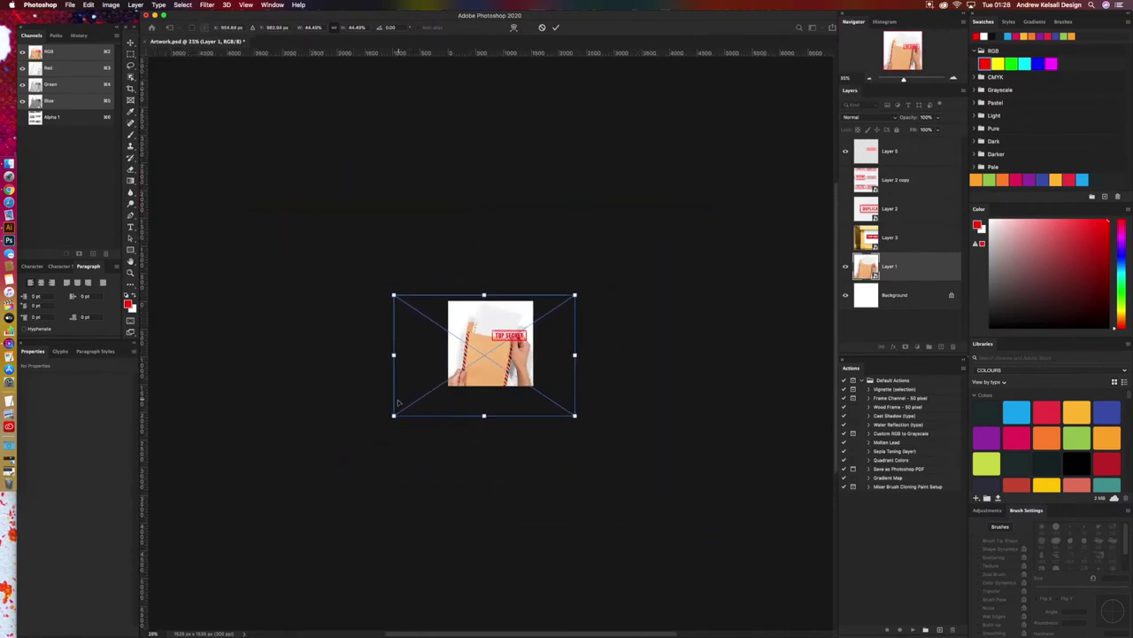
left_click_drag(392, 415, 282, 487)
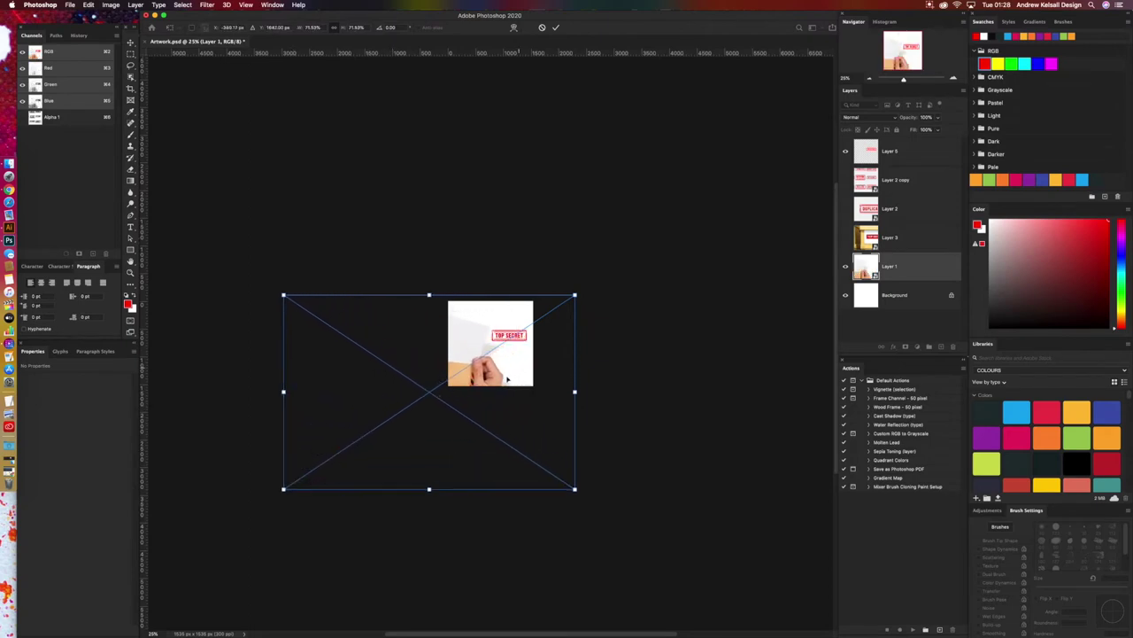
left_click_drag(505, 376, 538, 371)
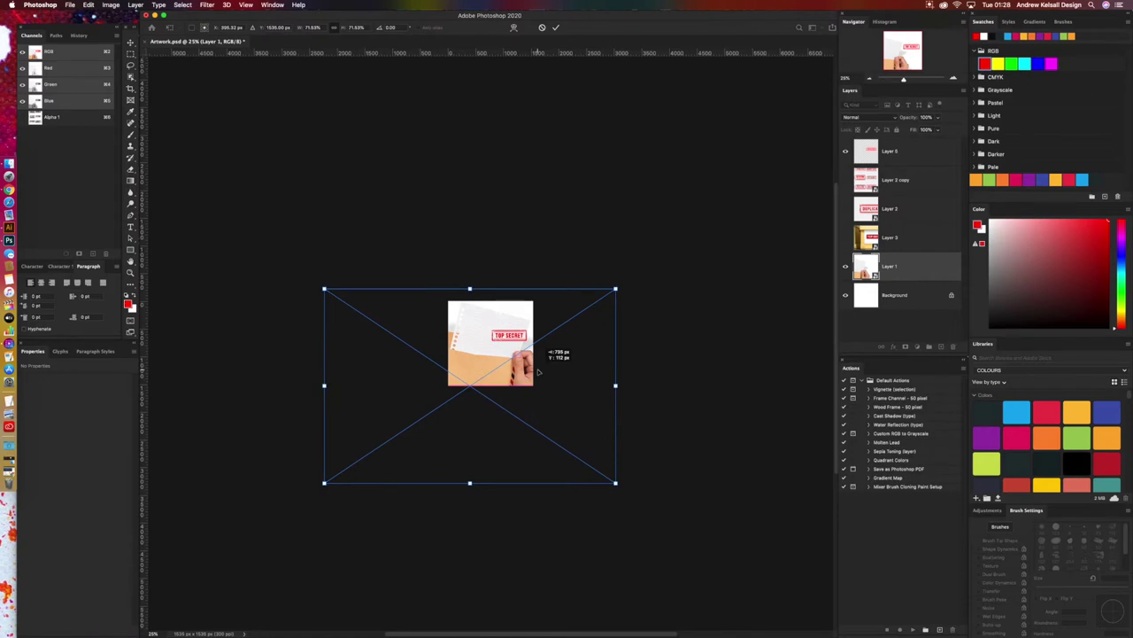
left_click_drag(538, 372, 536, 373)
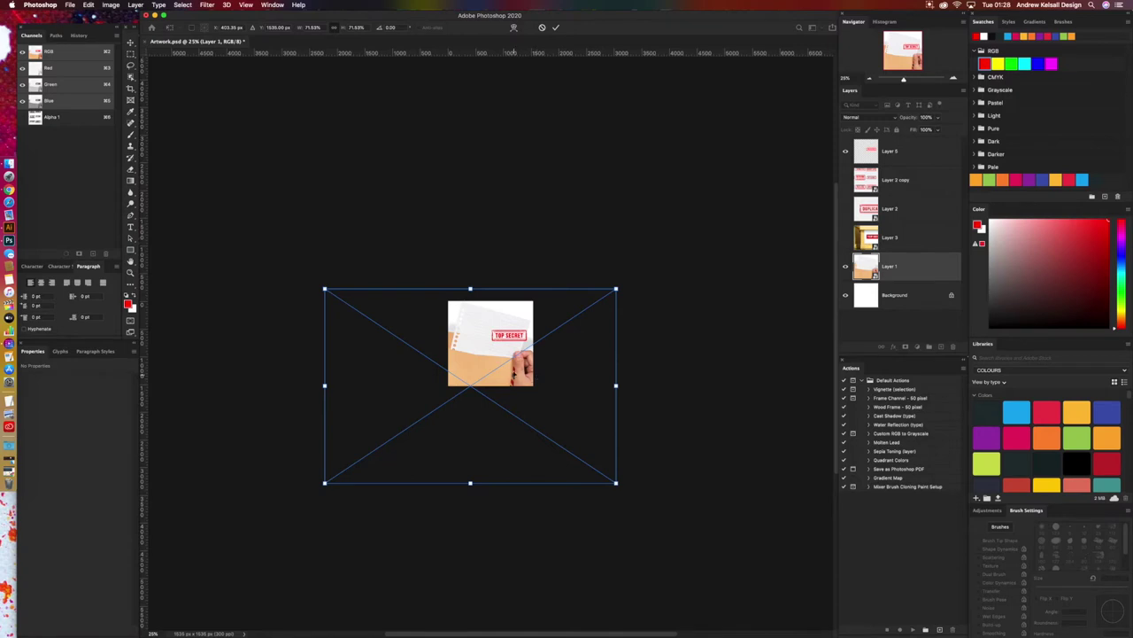
left_click_drag(513, 374, 513, 386)
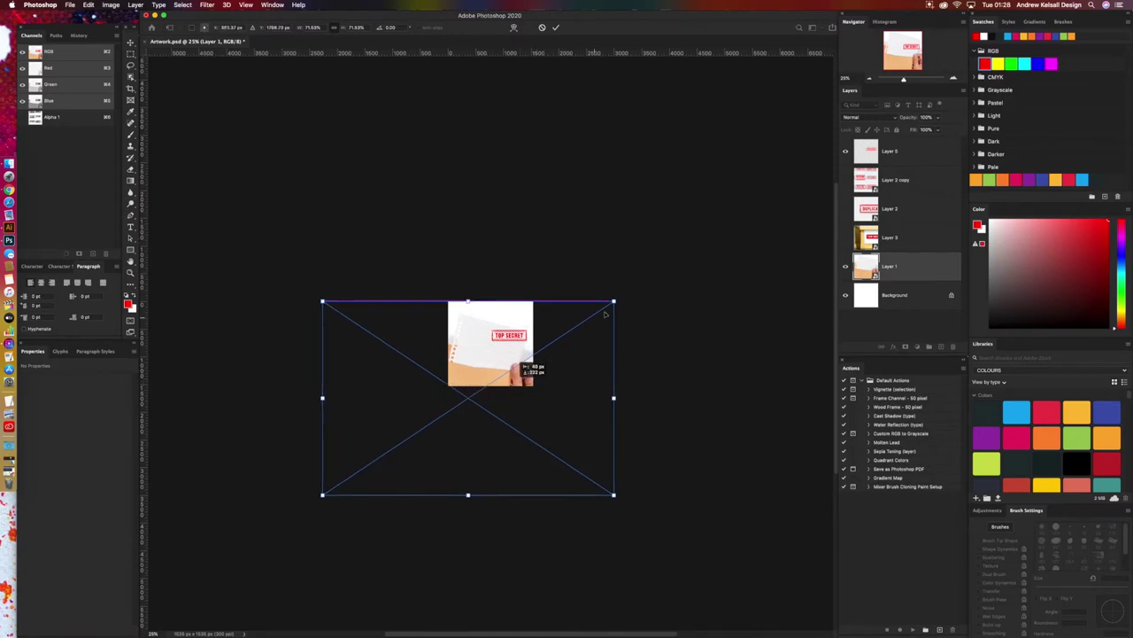
left_click_drag(614, 302, 684, 276)
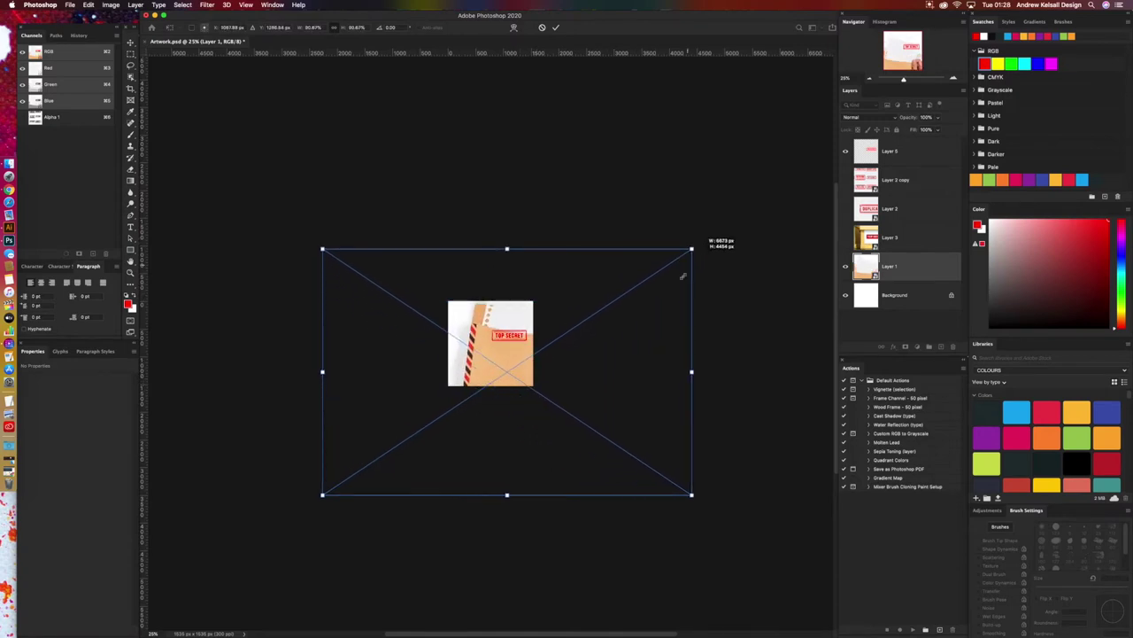
left_click_drag(617, 324, 545, 358)
Step: Tilt the envelope photo to about 20 degrees at roughly 80% scale, nudge it left, and commit
left_click_drag(460, 345, 447, 348)
left_click_drag(671, 281, 659, 223)
left_click_drag(545, 391, 545, 390)
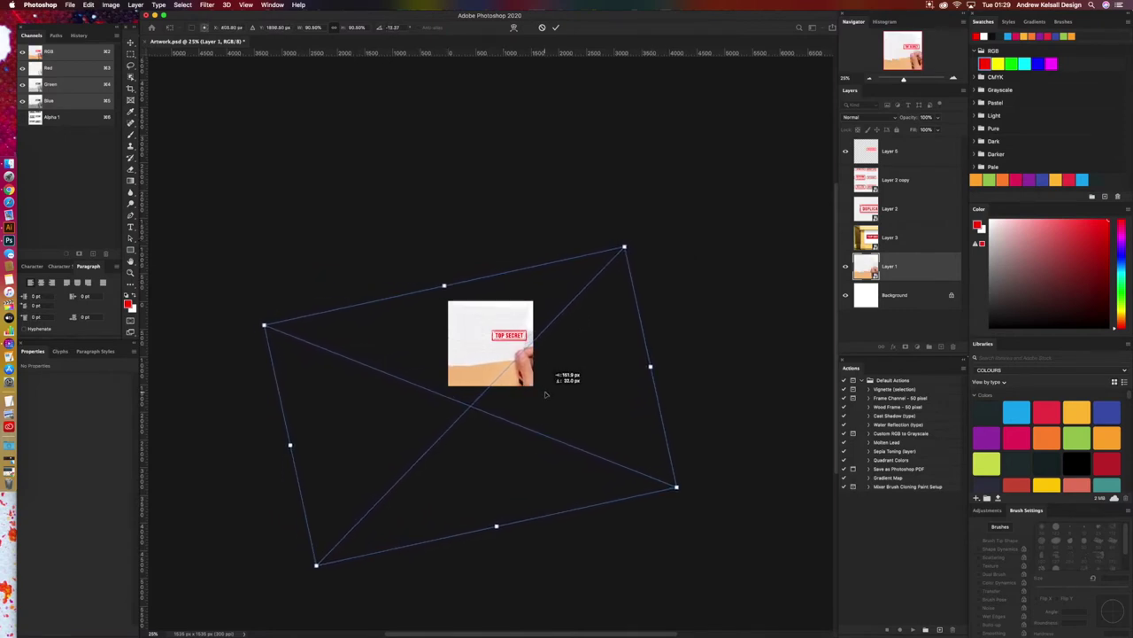
left_click_drag(673, 274, 638, 236)
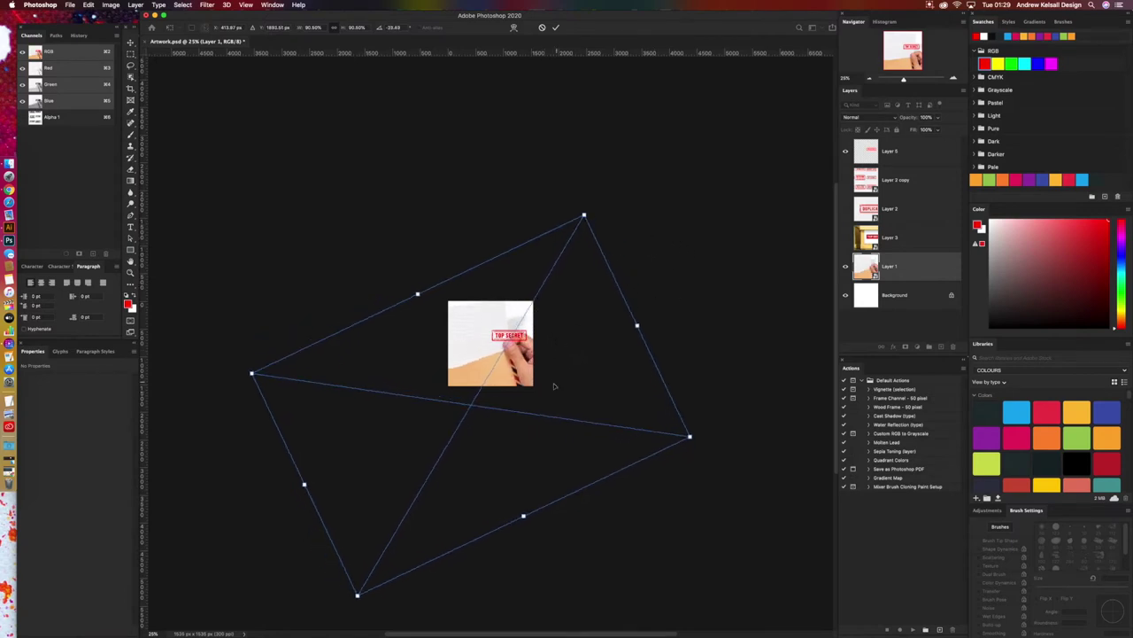
left_click_drag(555, 384, 576, 389)
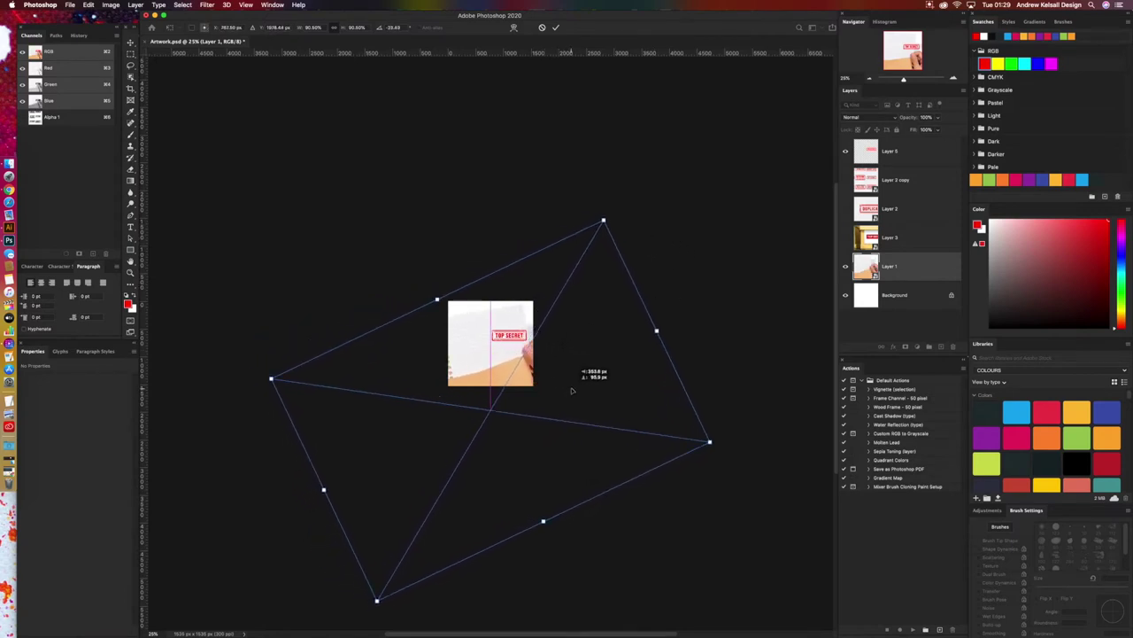
left_click_drag(611, 194, 619, 192)
left_click_drag(529, 376, 510, 393)
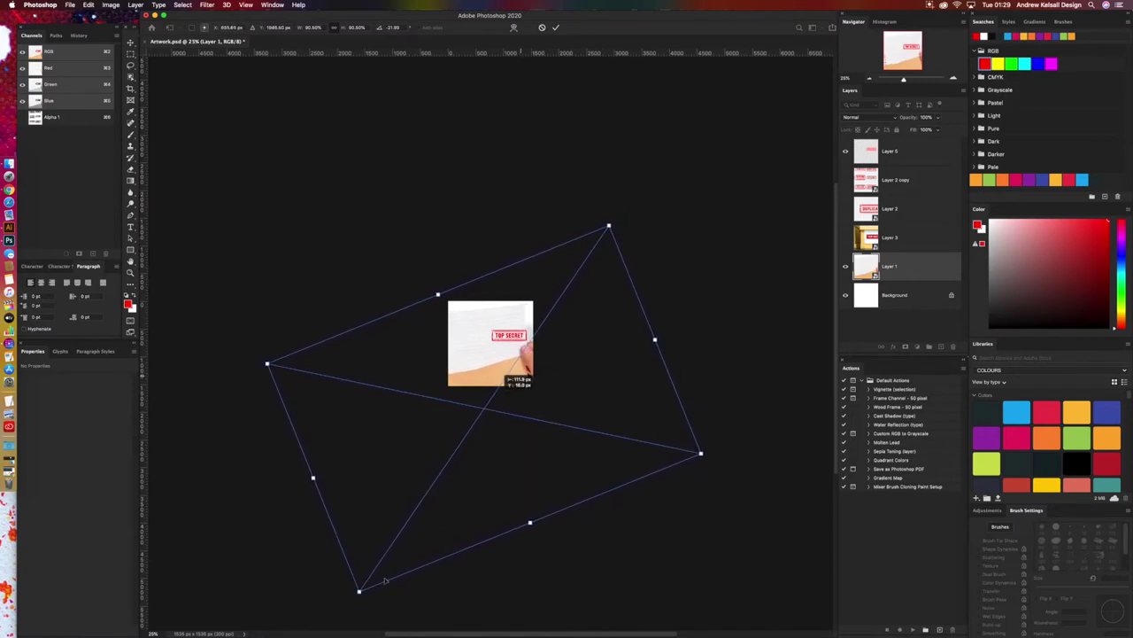
mouse_move(358, 592)
left_mouse_down()
mouse_move(376, 564)
mouse_move(359, 591)
left_mouse_up()
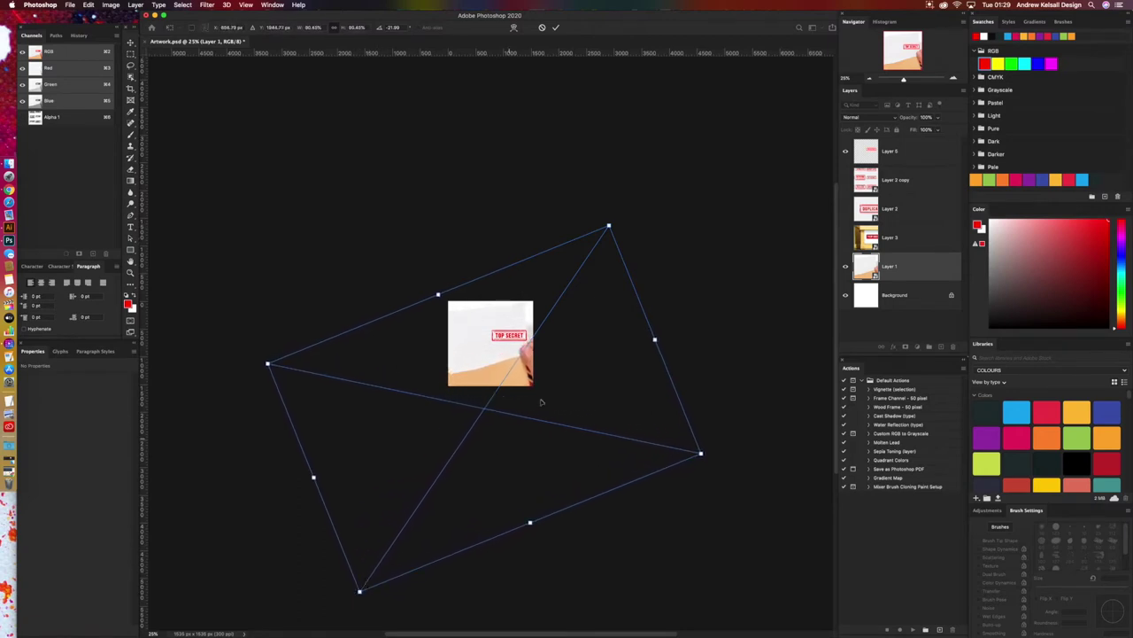
left_click_drag(595, 207, 608, 191)
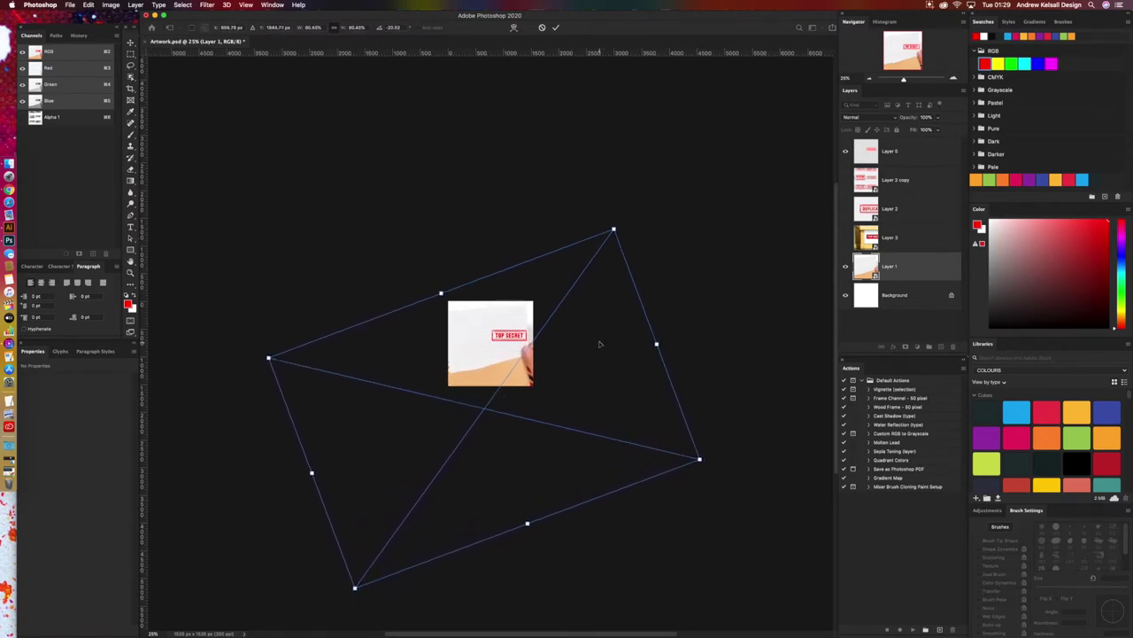
left_click_drag(599, 345, 598, 346)
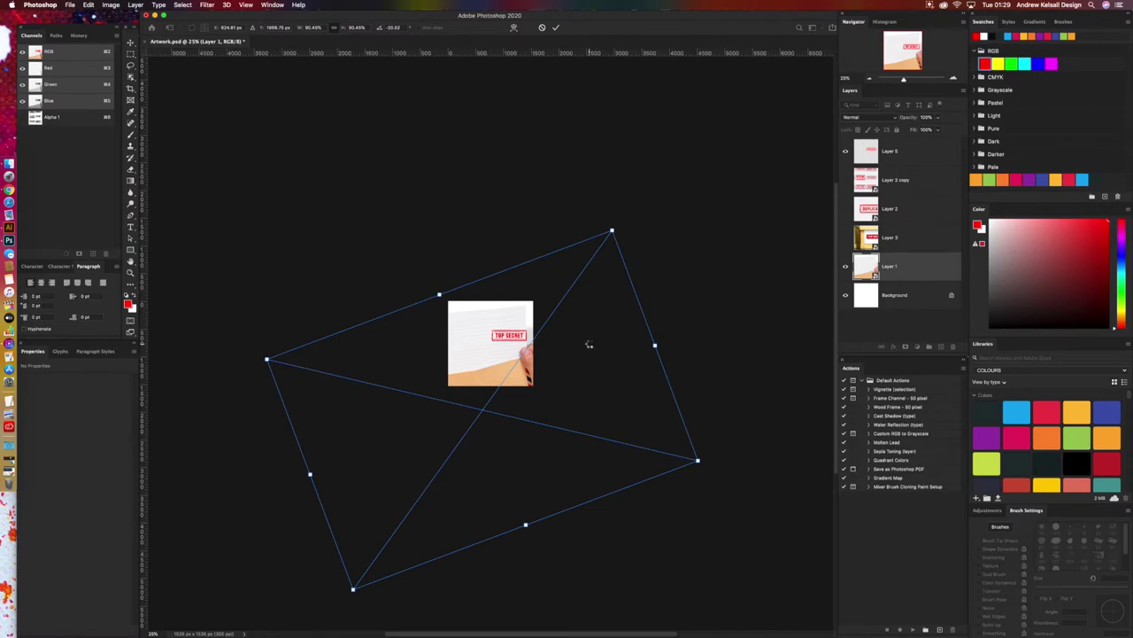
key("Return")
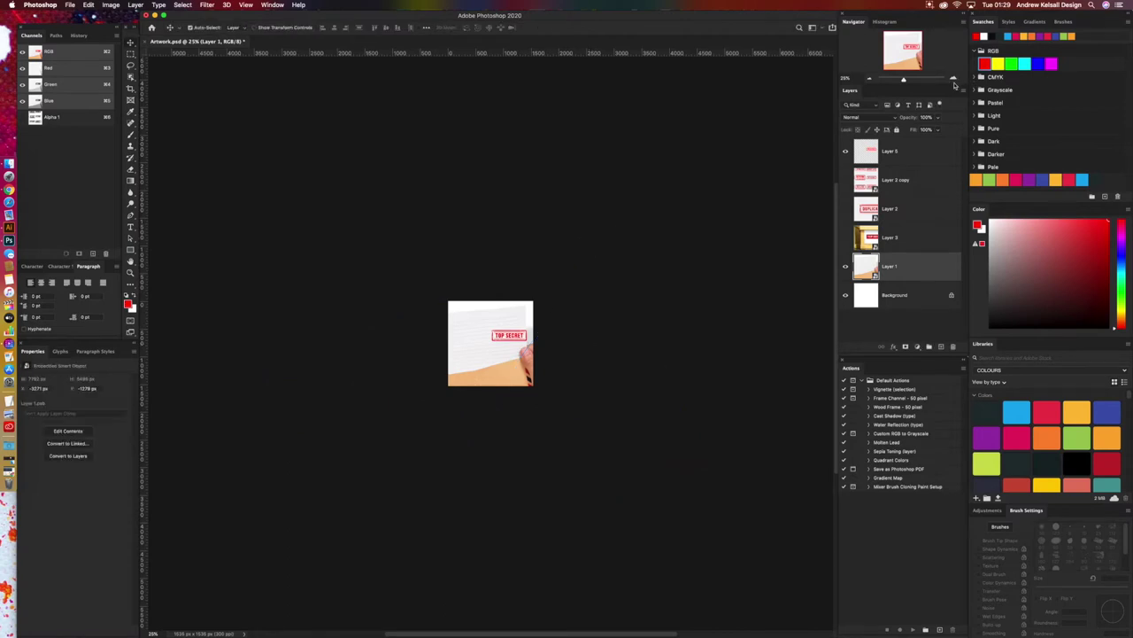
Step: At 100% zoom, sample the envelope stripe's red and brighten it slightly as the foreground colour
left_click(953, 80)
left_click(952, 80)
left_click(952, 81)
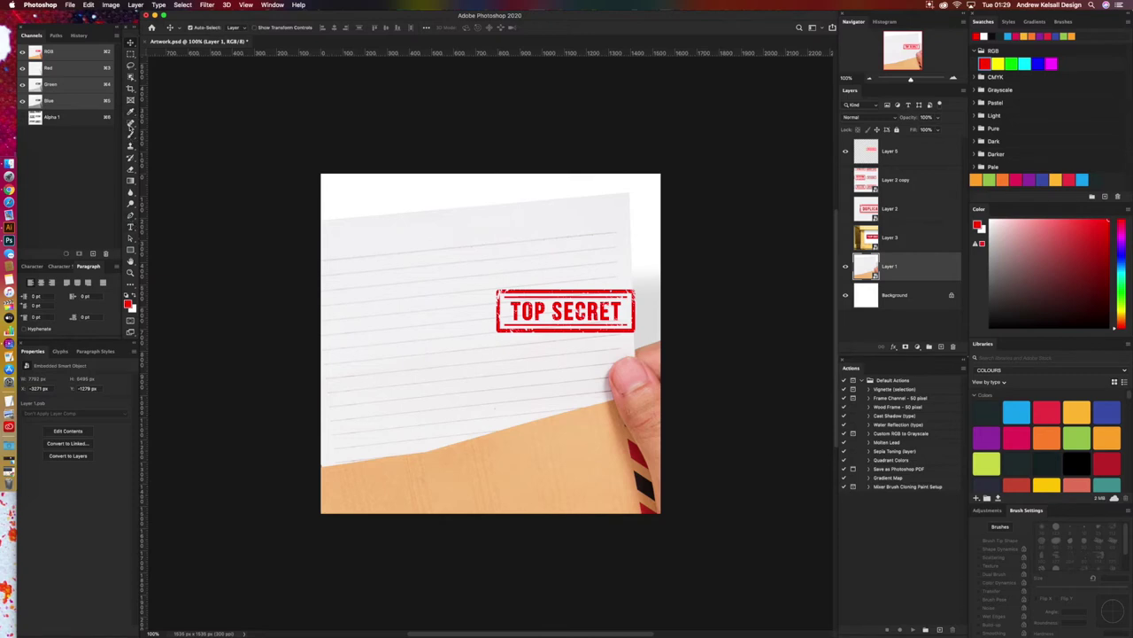
key("i")
left_click(635, 449)
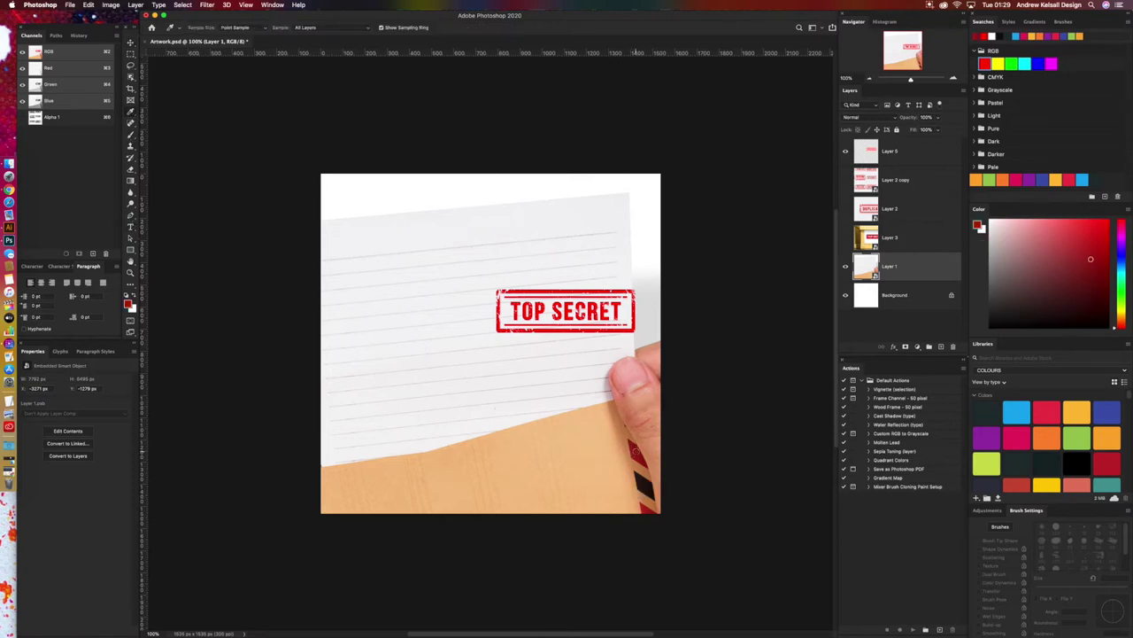
left_click(635, 448)
left_click(129, 304)
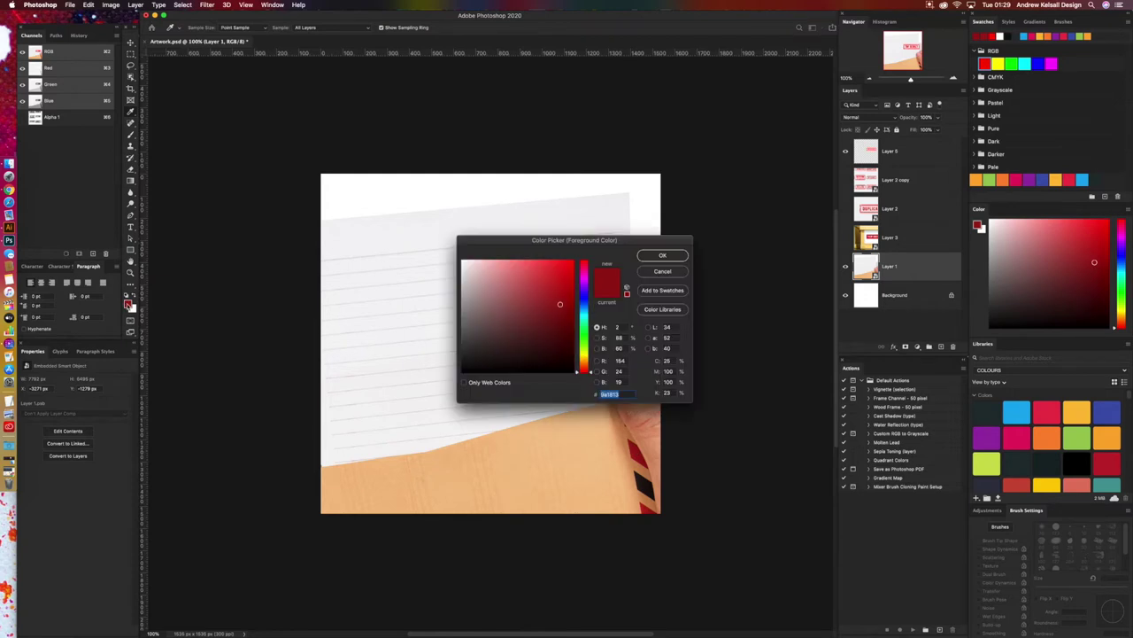
left_click_drag(560, 241, 693, 163)
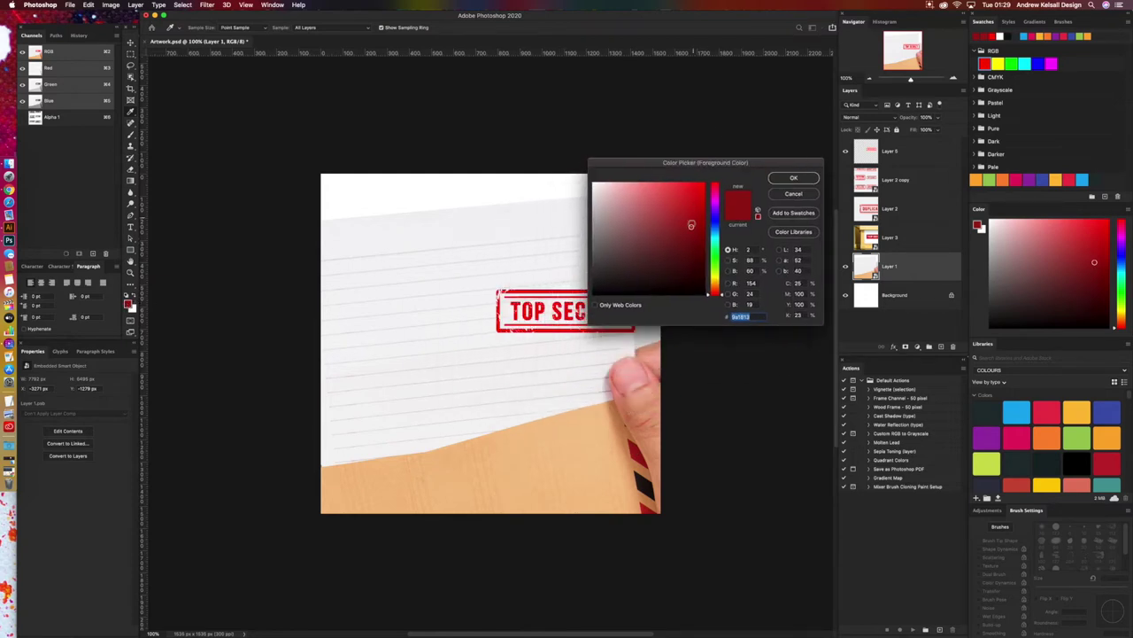
left_click(688, 220)
left_click(793, 179)
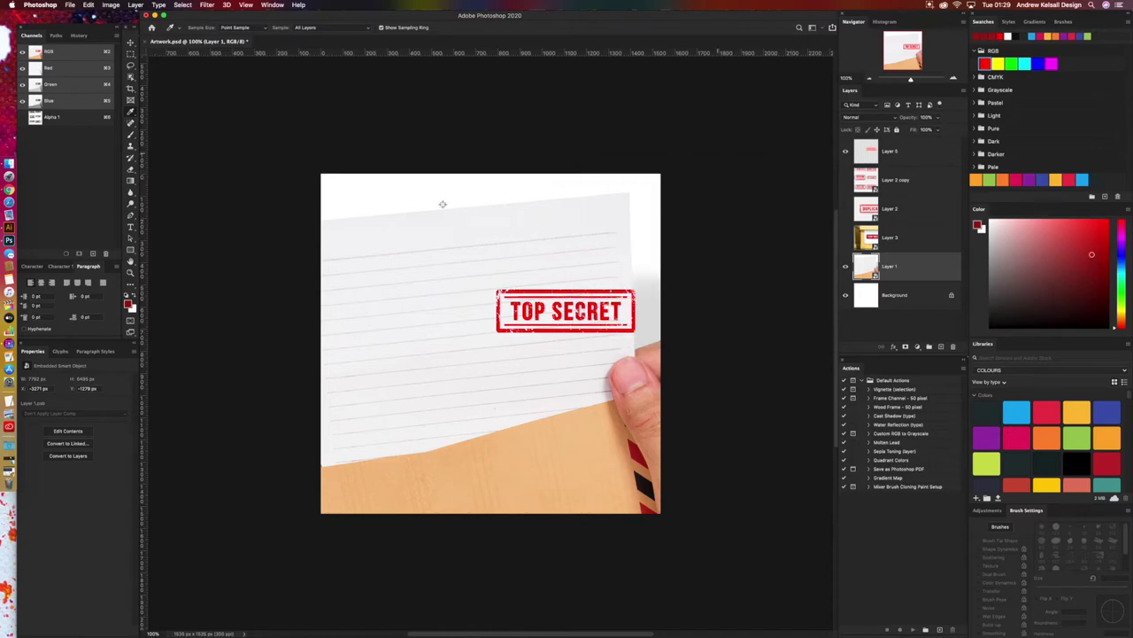
Step: Load Alpha 1 as a selection and delete the TOP SECRET Layer 5
left_click(81, 124)
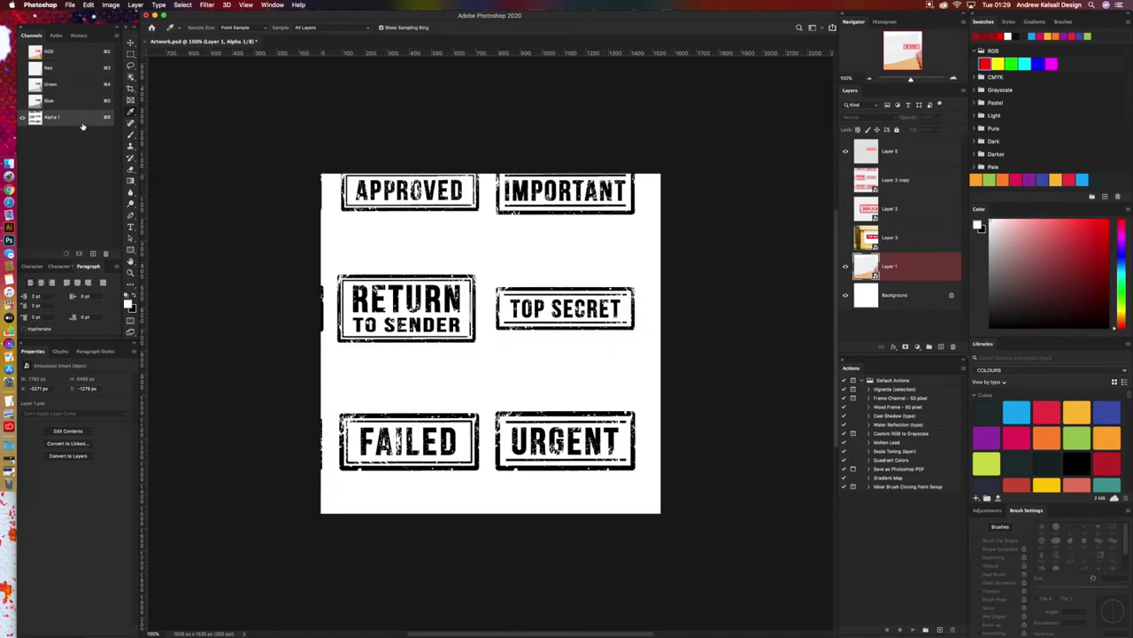
left_click(68, 254)
left_click(53, 51)
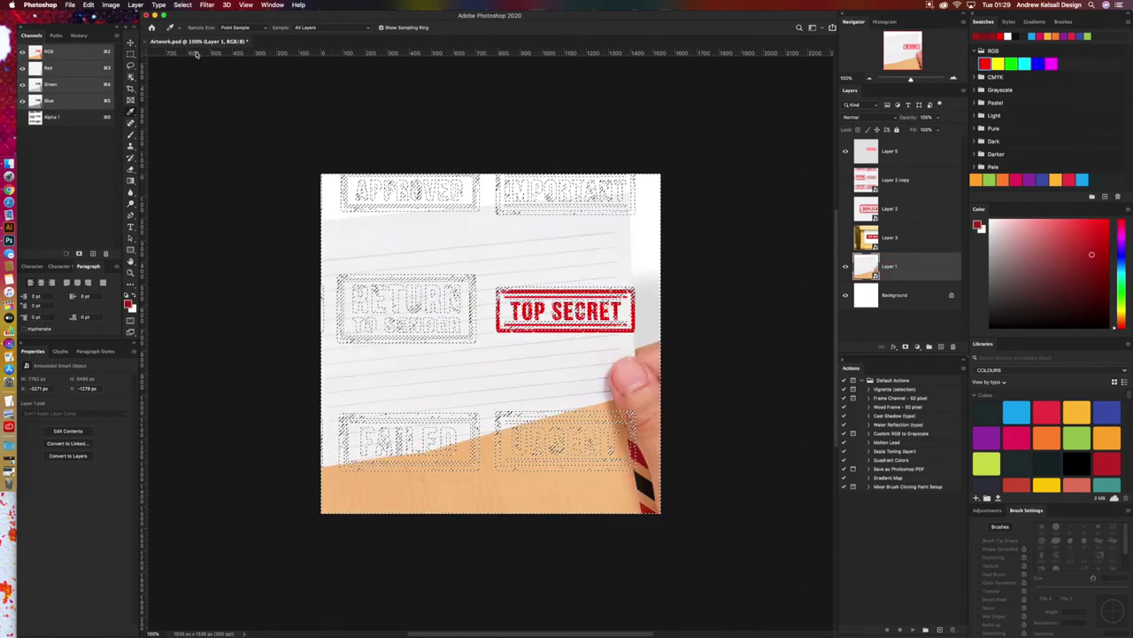
left_click_drag(867, 152, 951, 347)
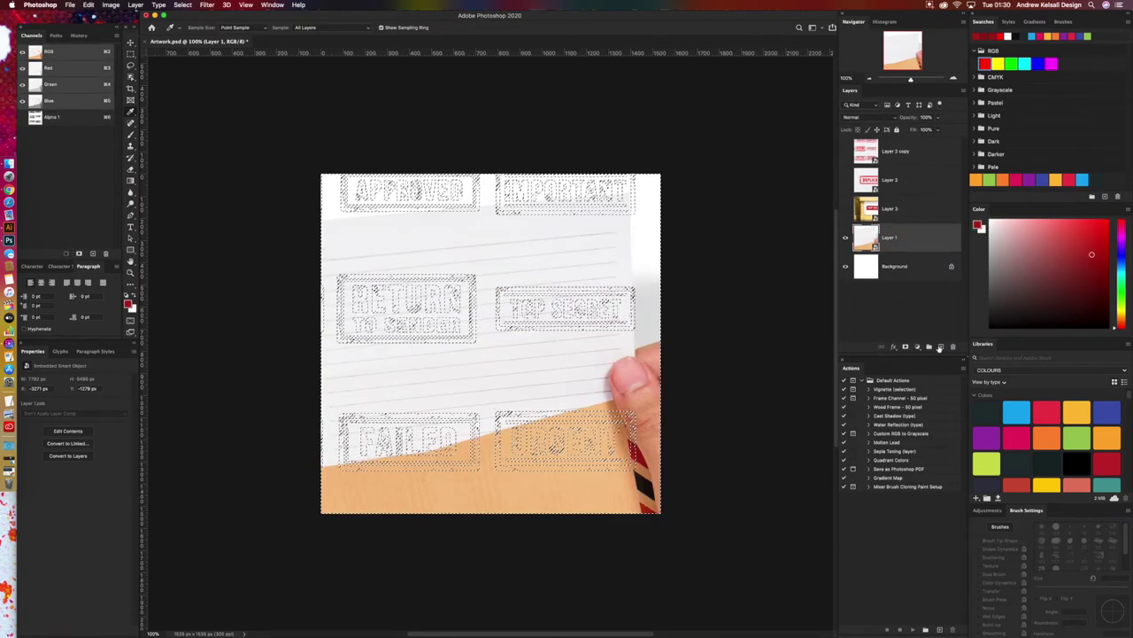
Step: On a new layer, invert the selection, fill all six stamps with the dark red, and deselect
left_click(940, 346)
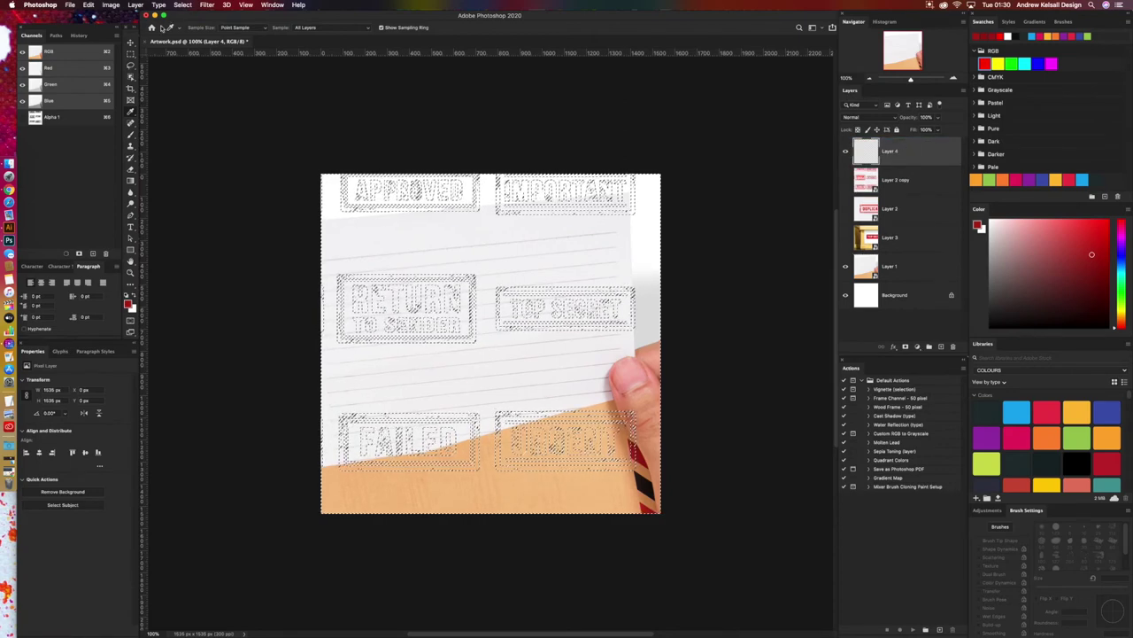
left_click(182, 5)
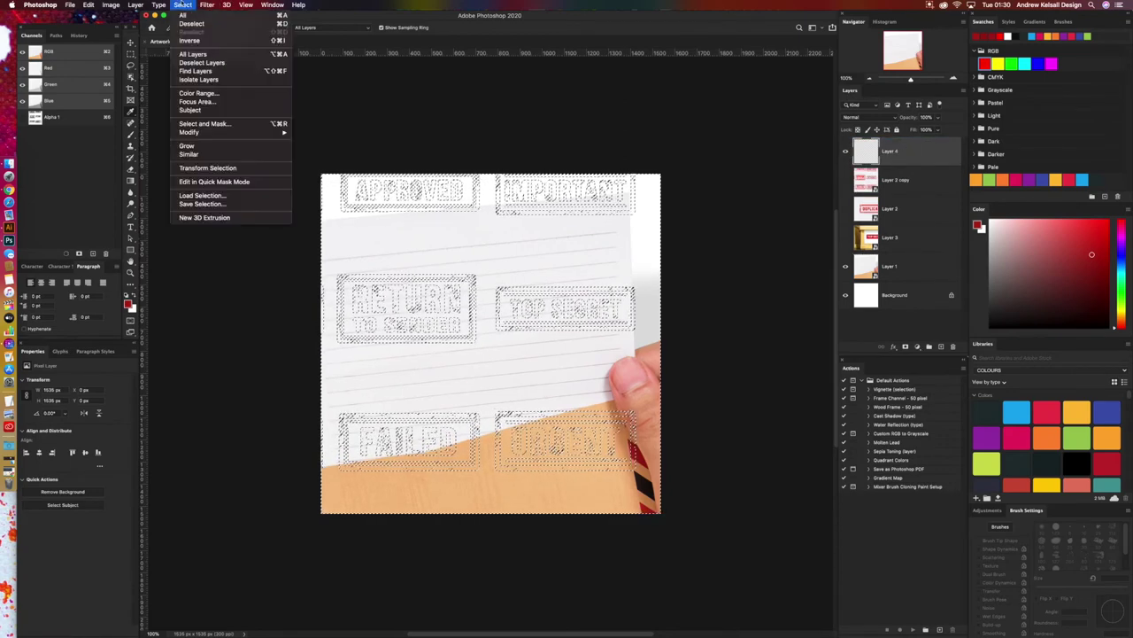
left_click(190, 40)
left_click(89, 5)
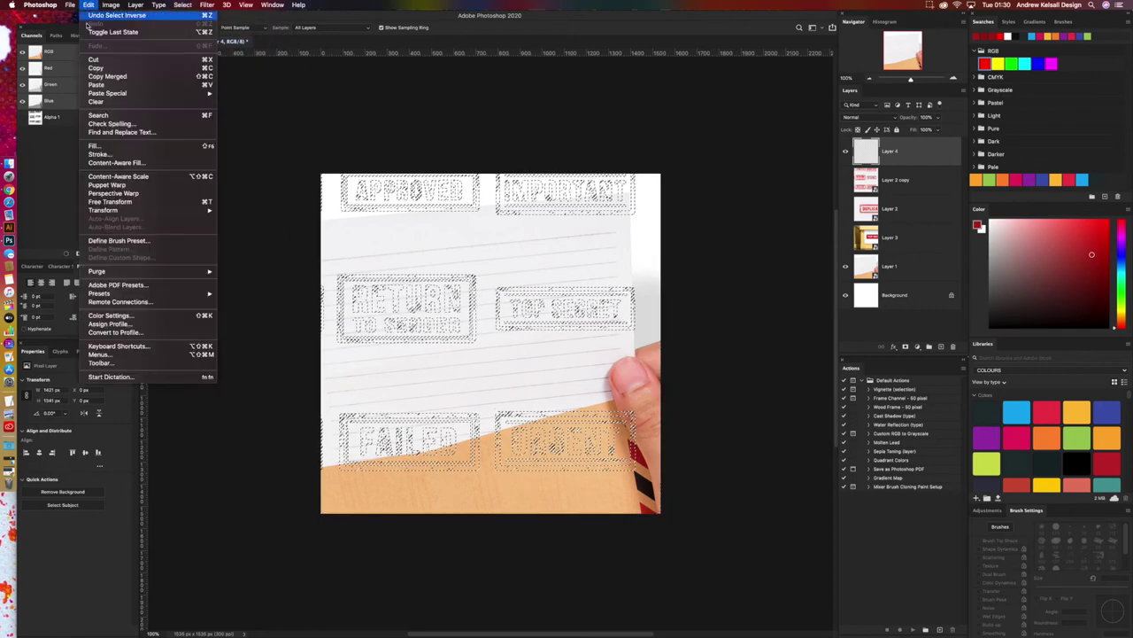
left_click(114, 146)
left_click(637, 286)
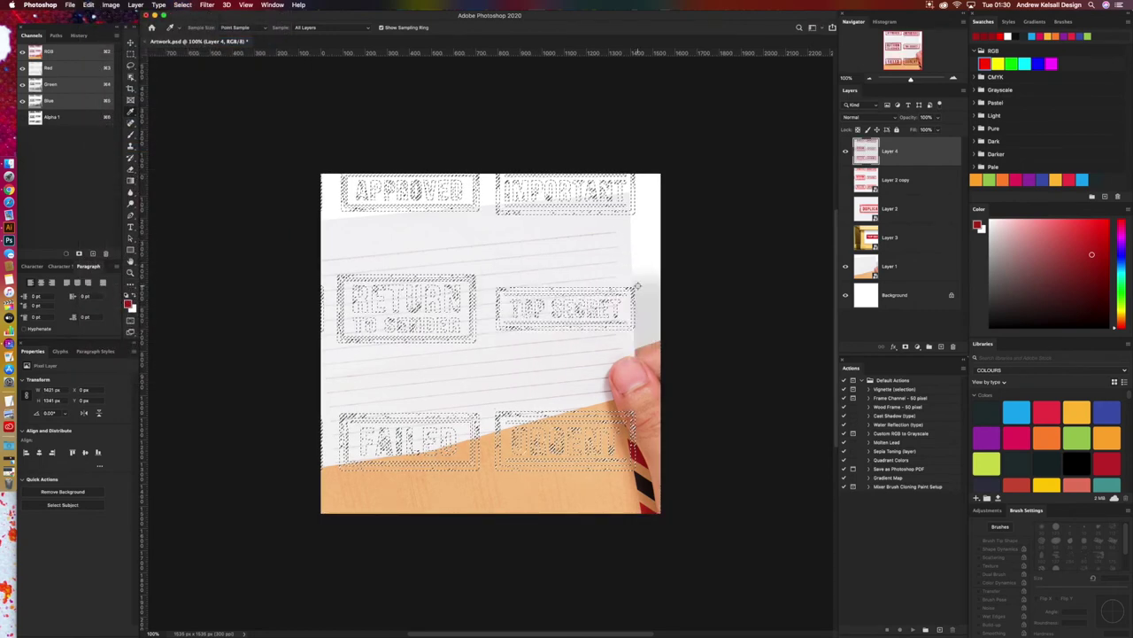
key("ctrl+d")
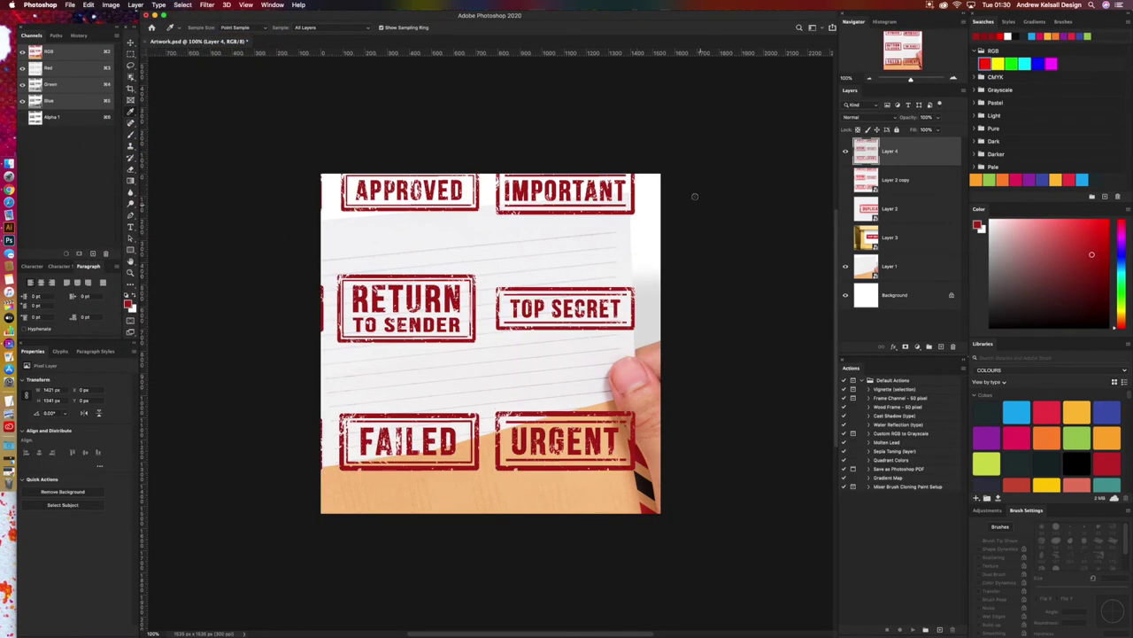
left_click(130, 53)
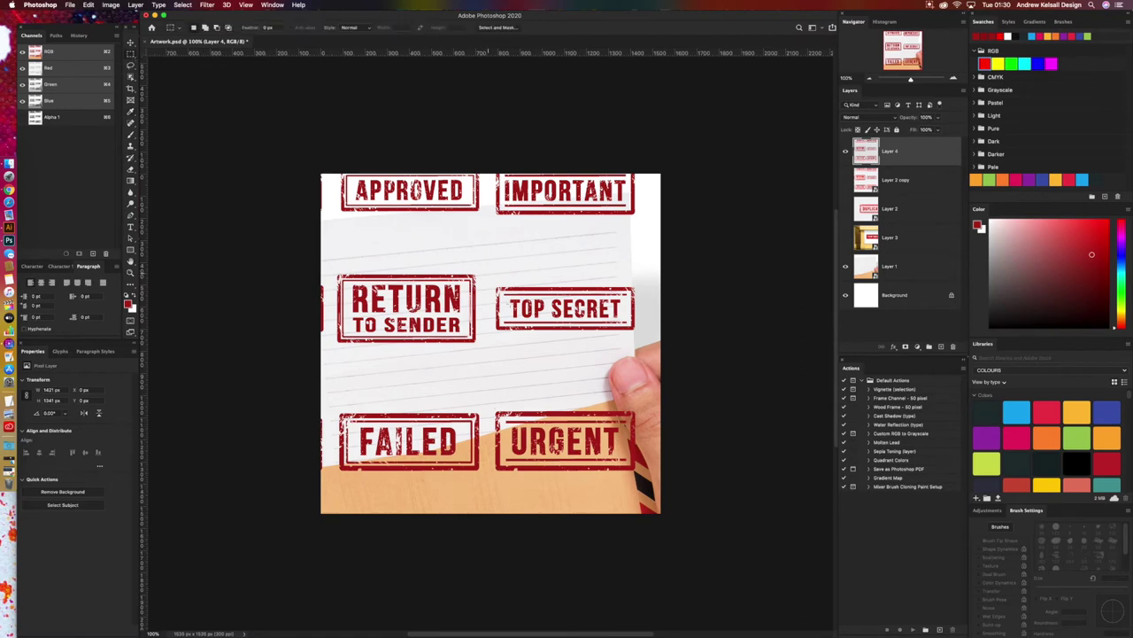
Step: Copy the TOP SECRET stamp to Layer 5, delete Layer 4, and convert Layer 5 to a smart object
left_click_drag(490, 274, 646, 341)
left_click(130, 43)
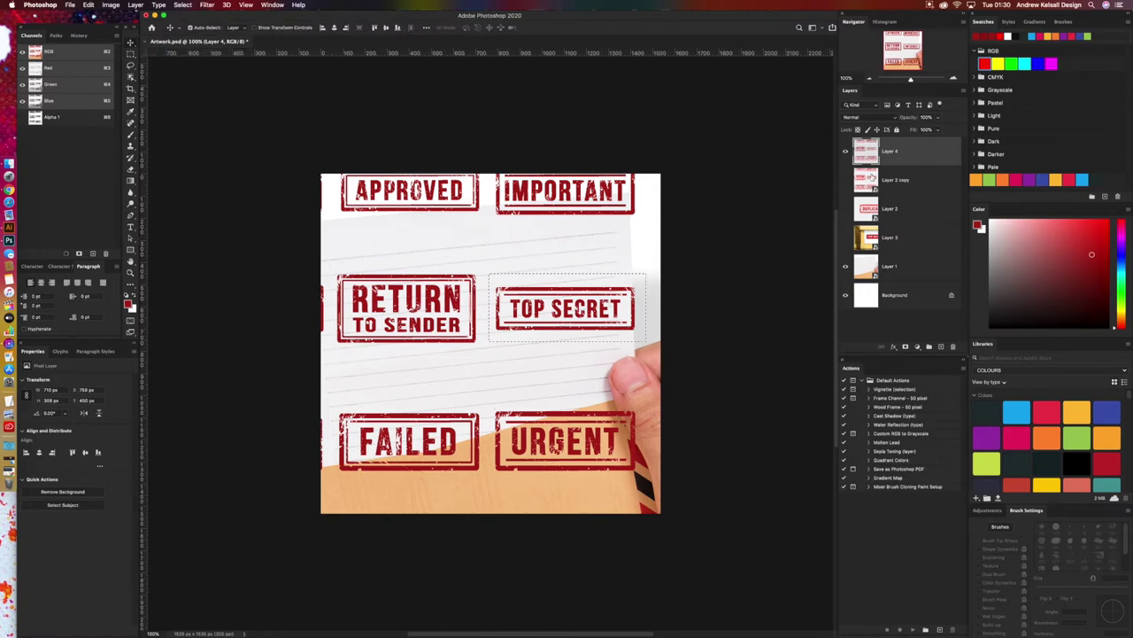
key("super+j")
left_click_drag(895, 182, 952, 346)
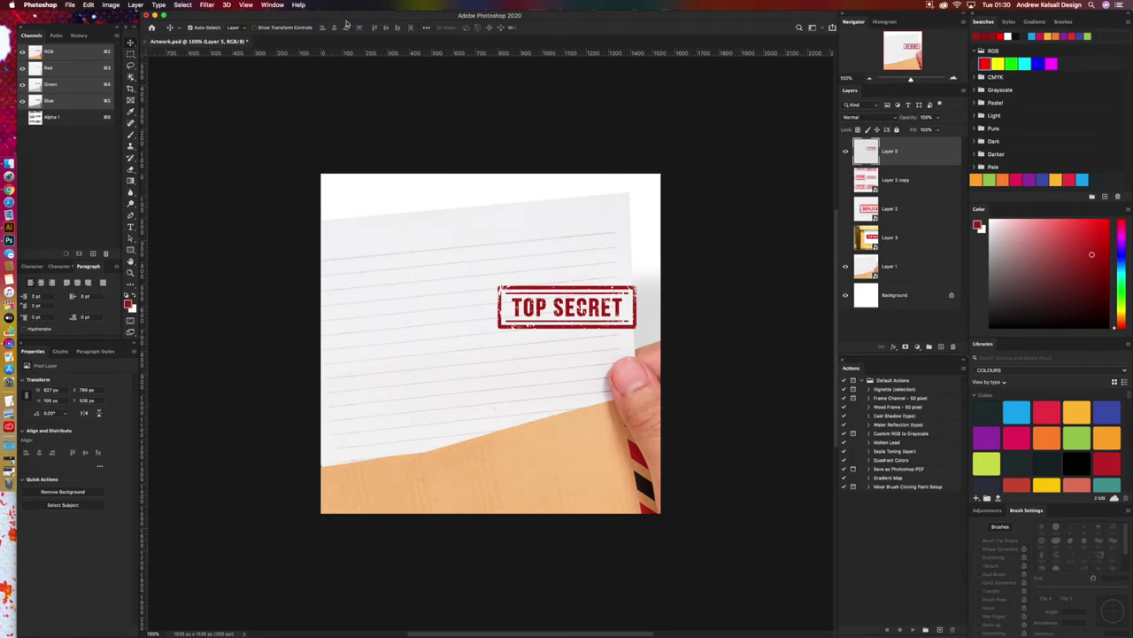
right_click(917, 156)
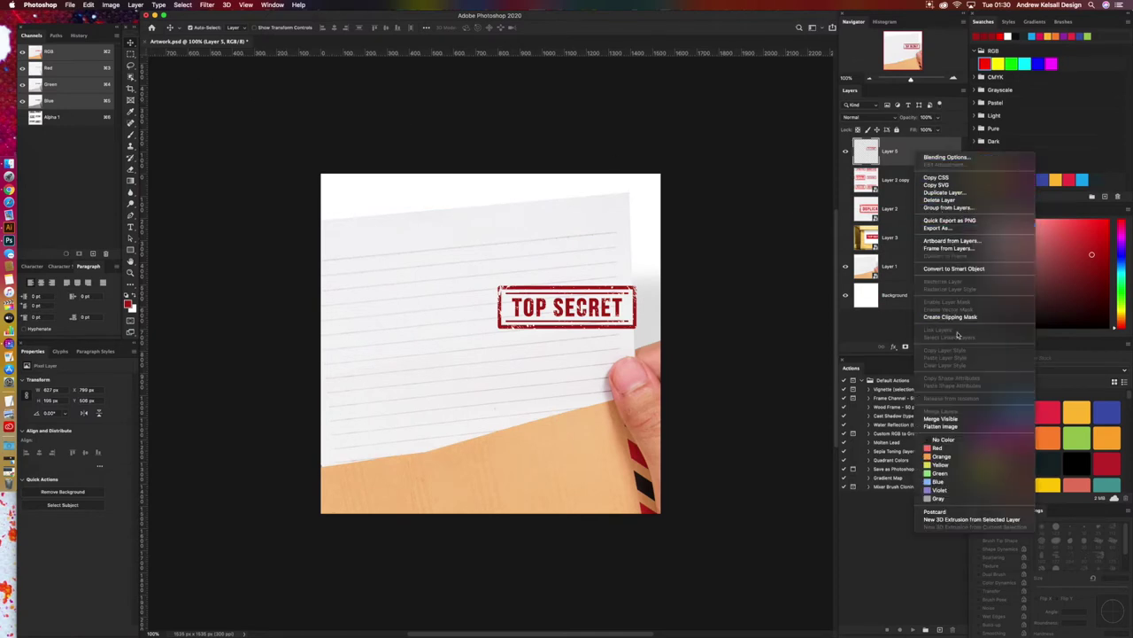
left_click(957, 268)
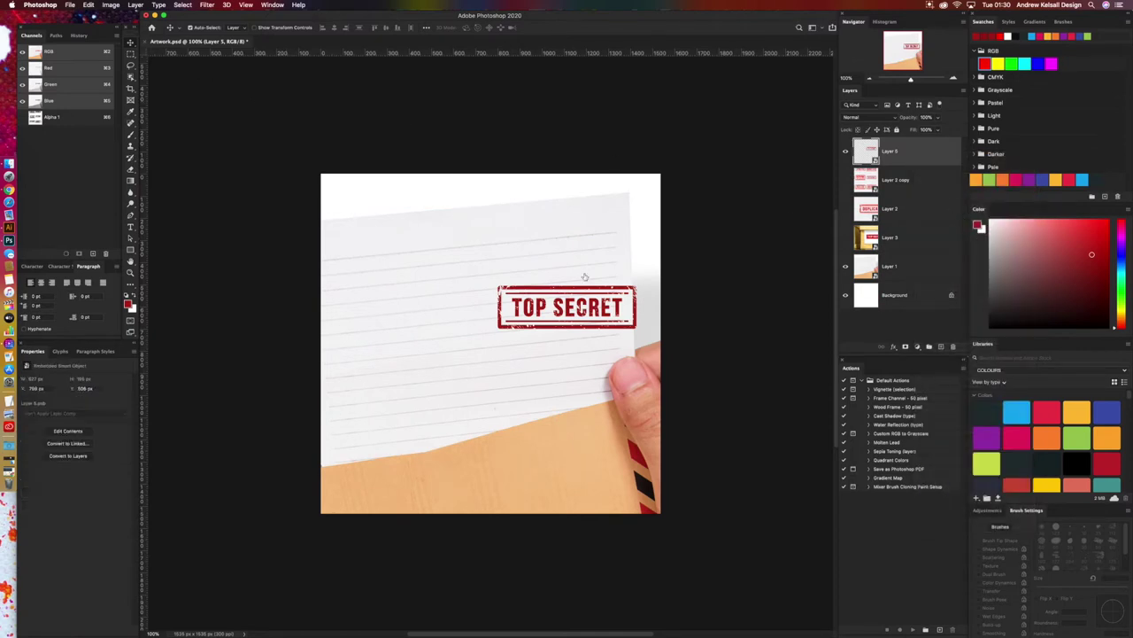
left_click(500, 267)
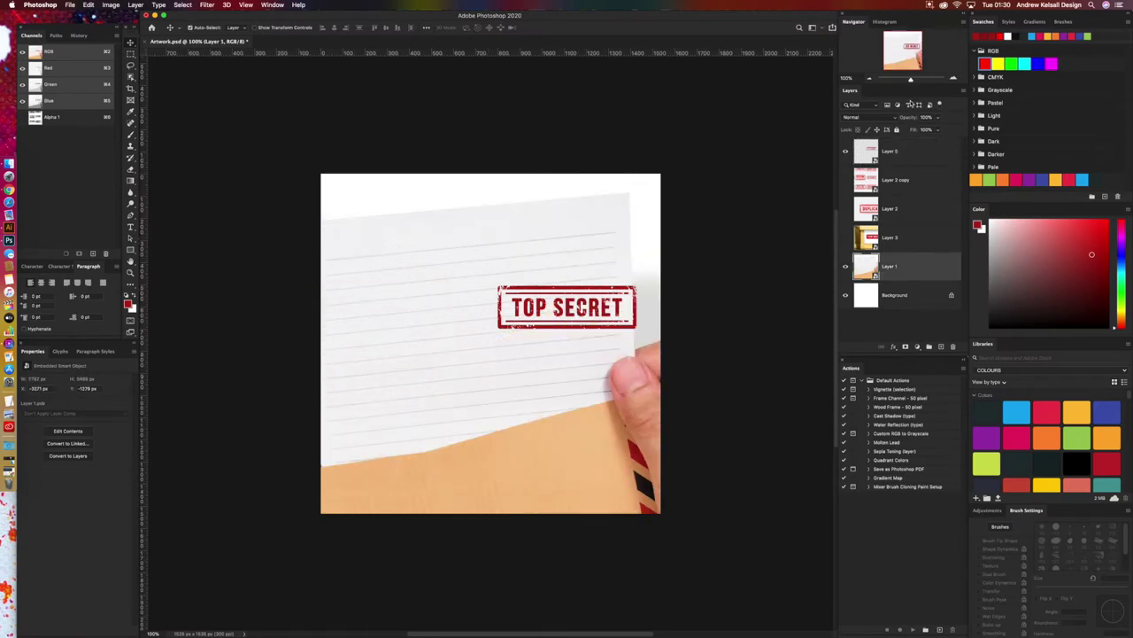
left_click(901, 160)
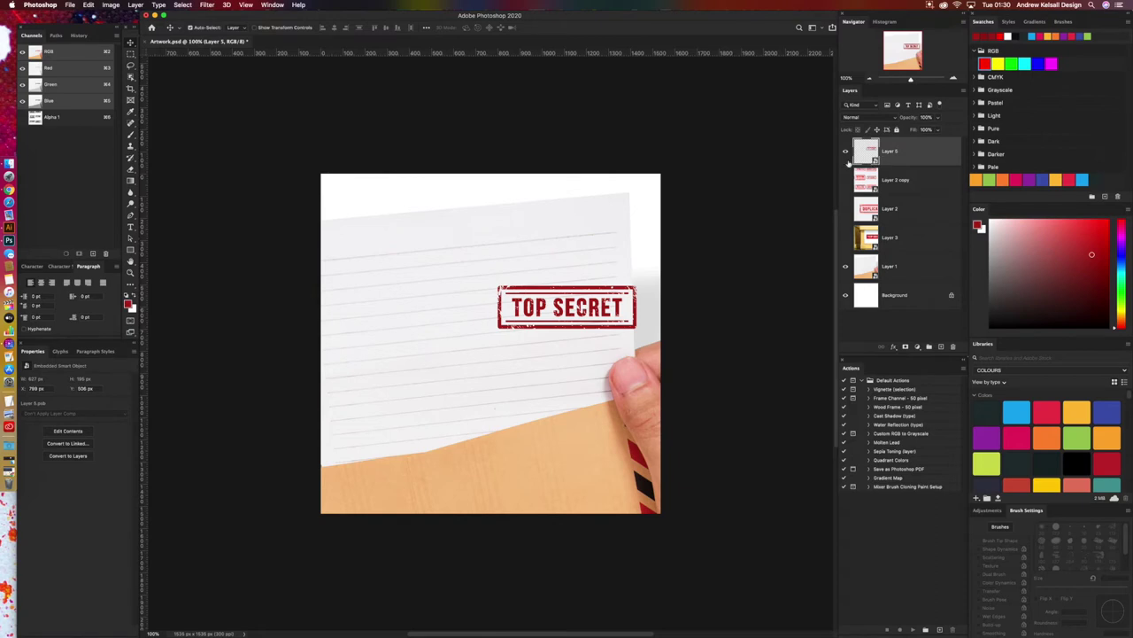
Step: Shrink the TOP SECRET stamp to a tiny size and lock the paper photo layer
key("super+t")
left_click_drag(636, 329, 503, 299)
key("Return")
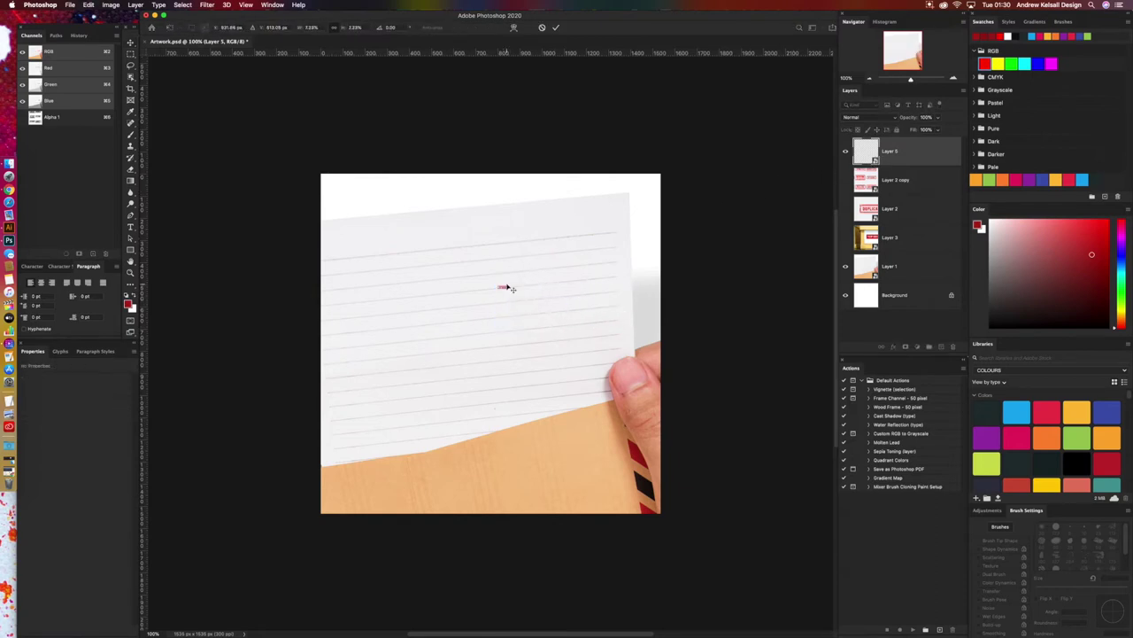
left_click(510, 298)
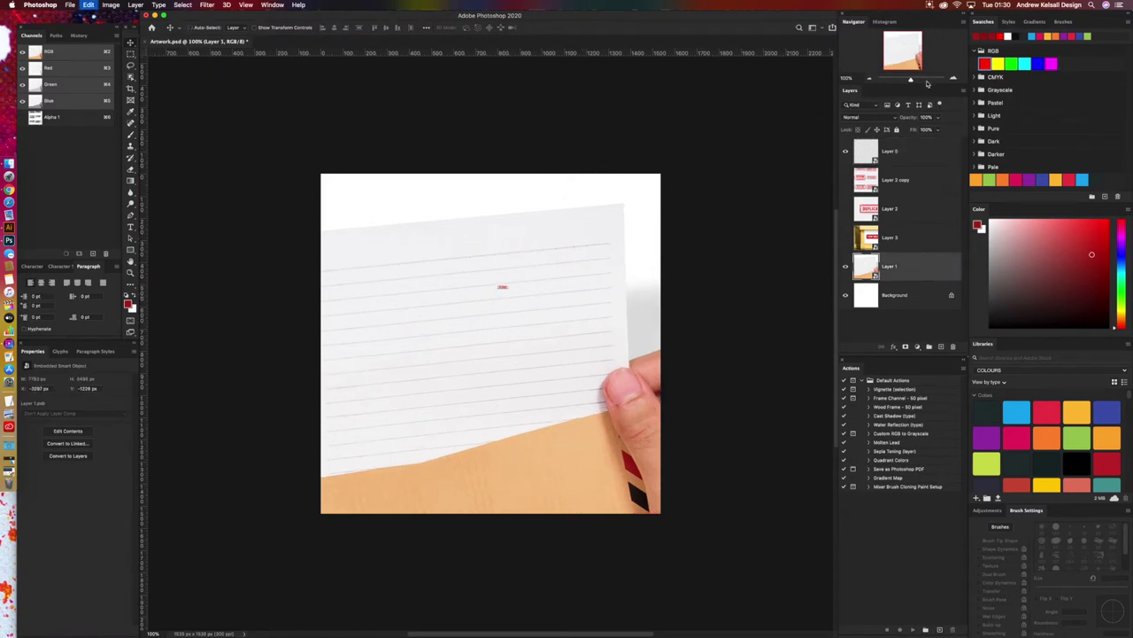
left_click(877, 130)
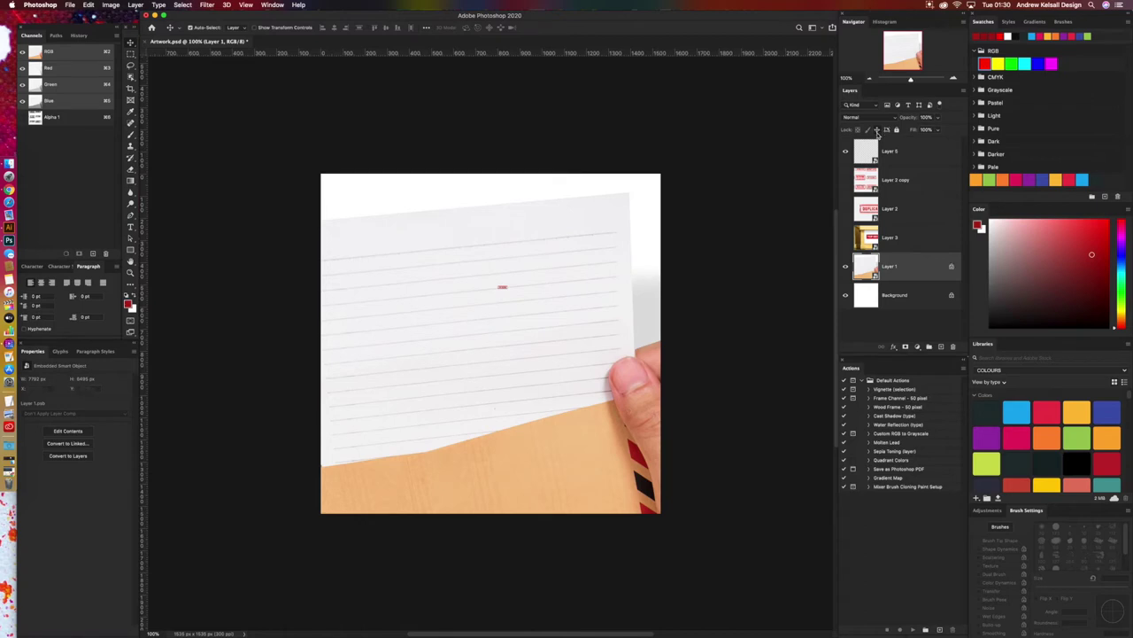
left_click(635, 413)
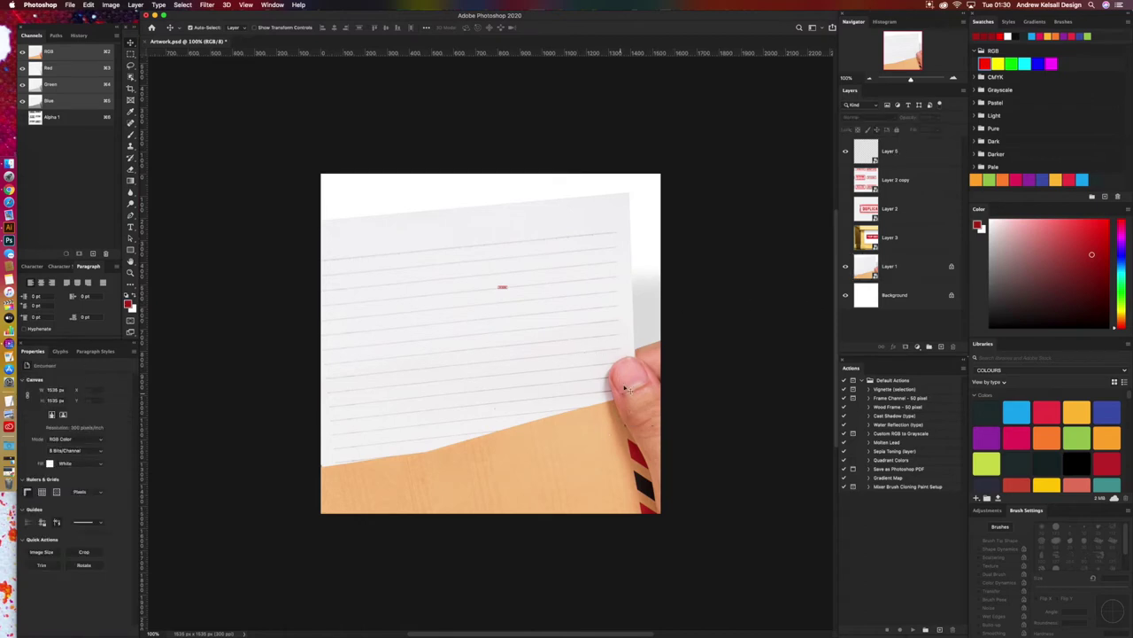
left_click(899, 157)
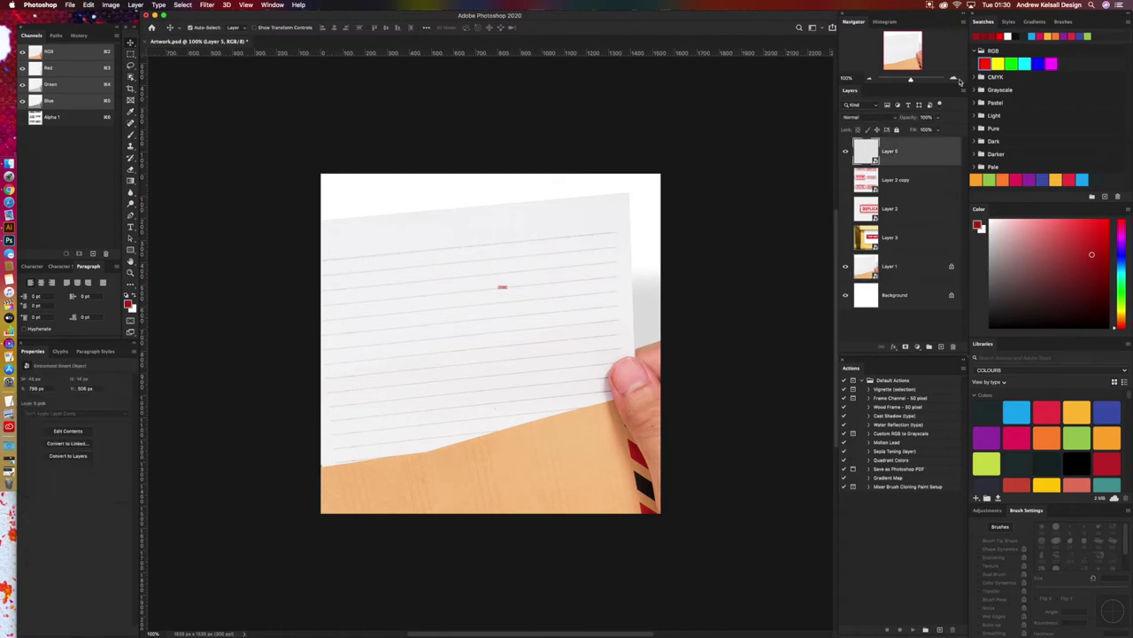
Step: Scale the TOP SECRET stamp back up much larger
left_click(953, 80)
left_click(953, 79)
left_click(953, 79)
left_click(954, 80)
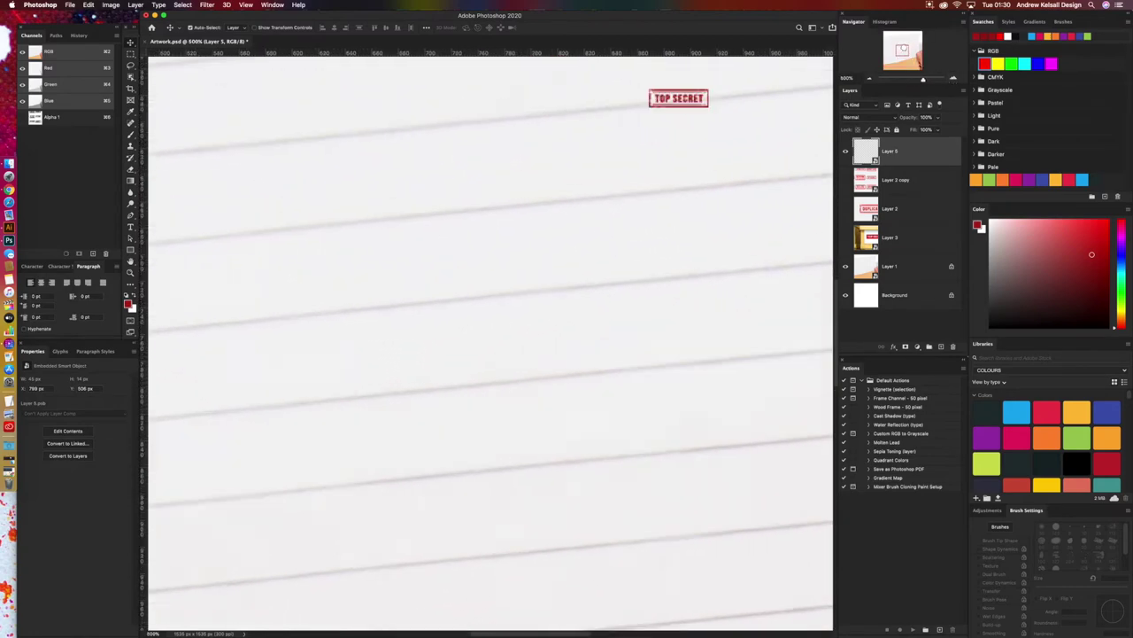
left_click(954, 80)
scroll(734, 94, "right", 5)
scroll(734, 94, "down", 3)
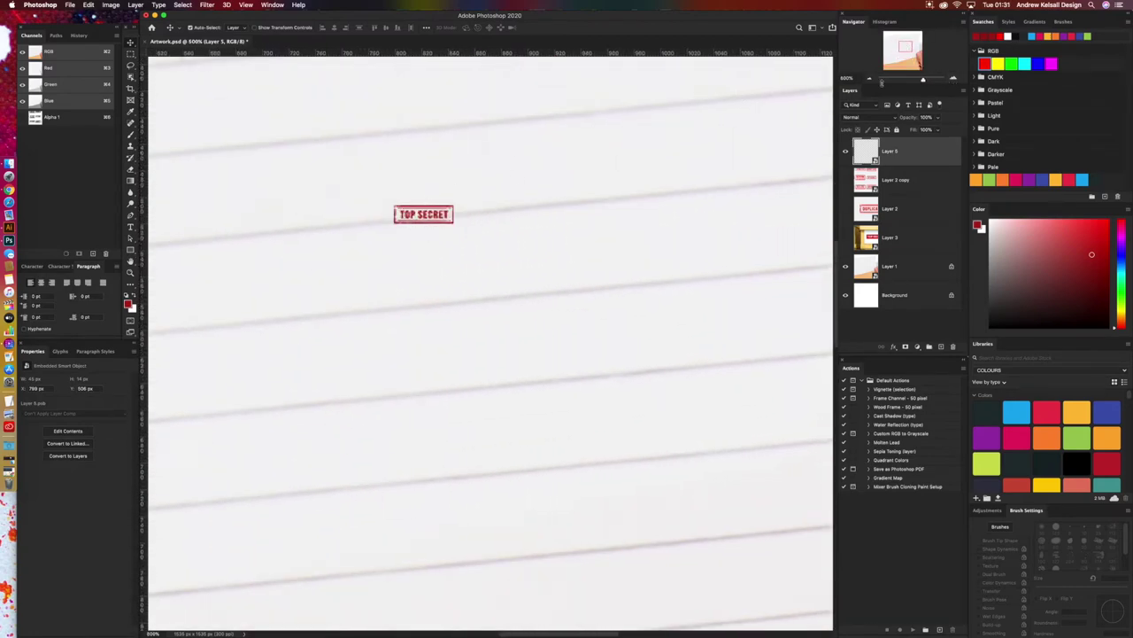
left_click(872, 80)
left_click(871, 80)
left_click(871, 81)
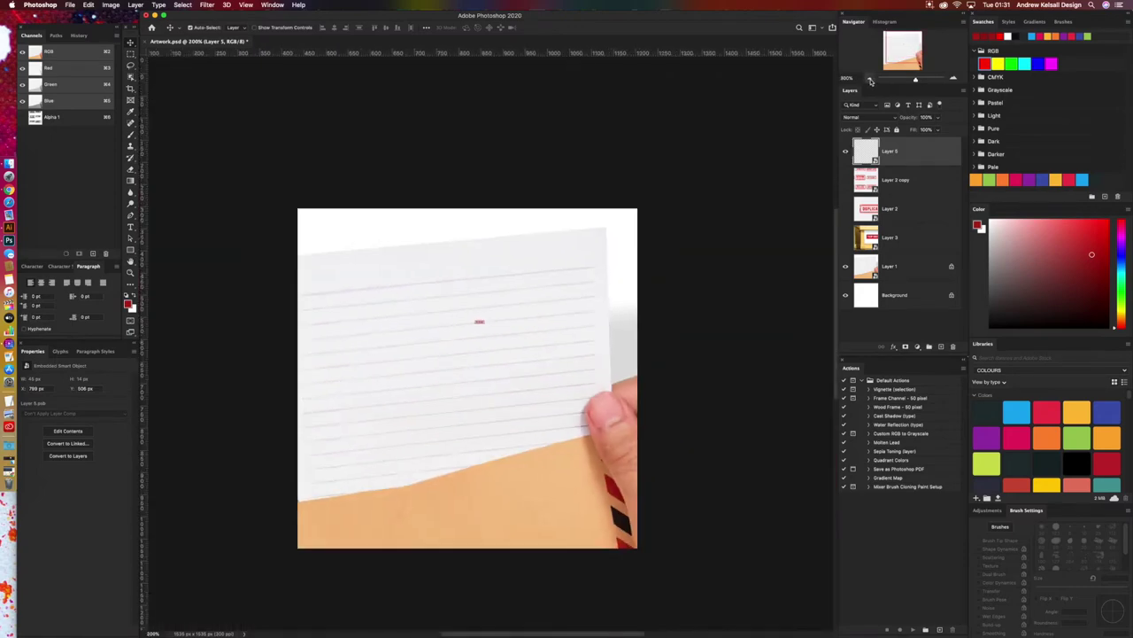
left_click(872, 80)
left_click(954, 79)
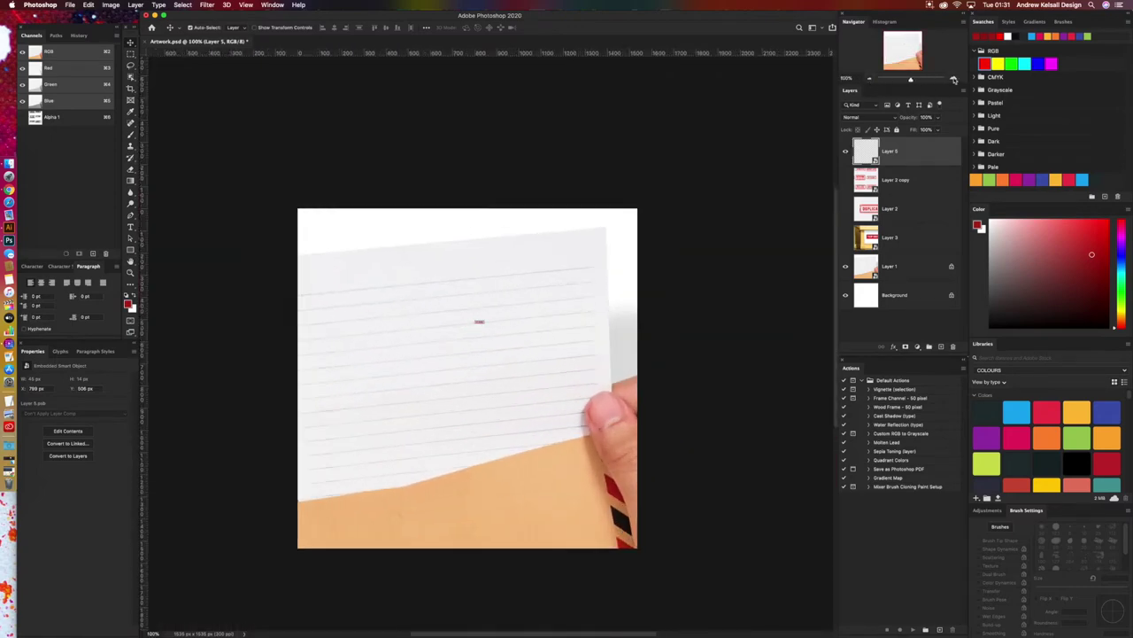
left_click(954, 79)
key("ctrl+t")
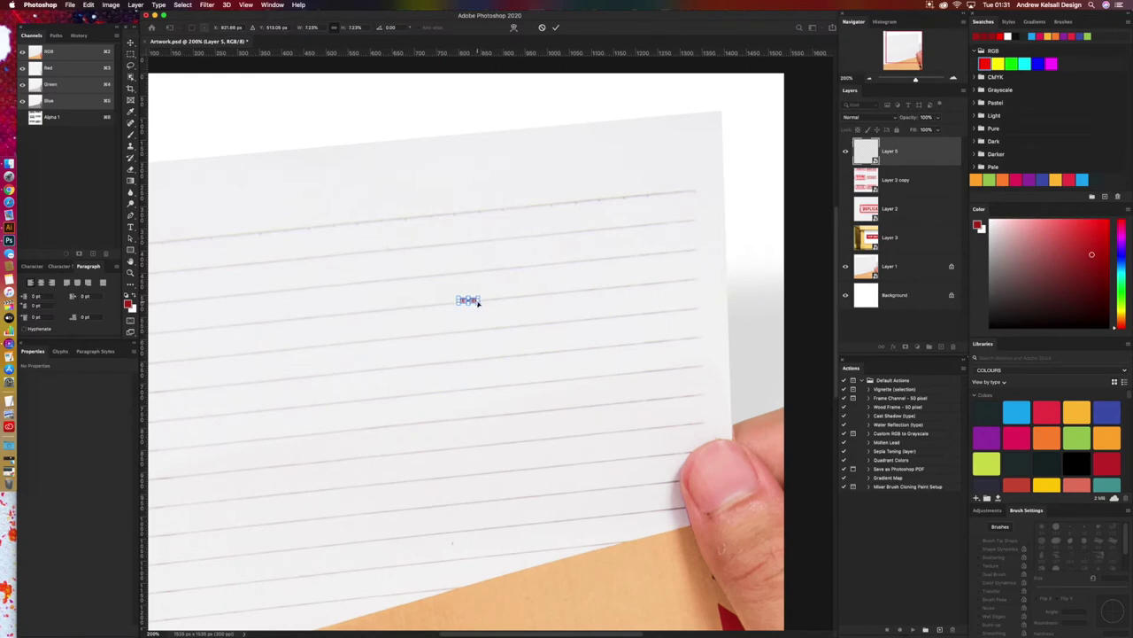
left_click_drag(478, 302, 659, 469)
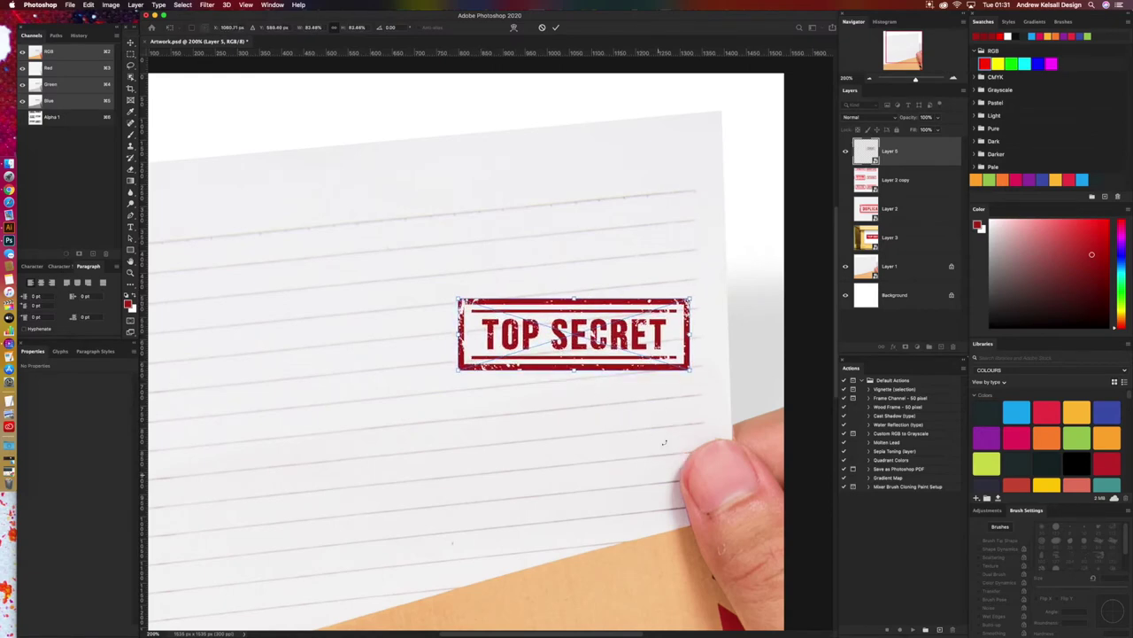
key("Return")
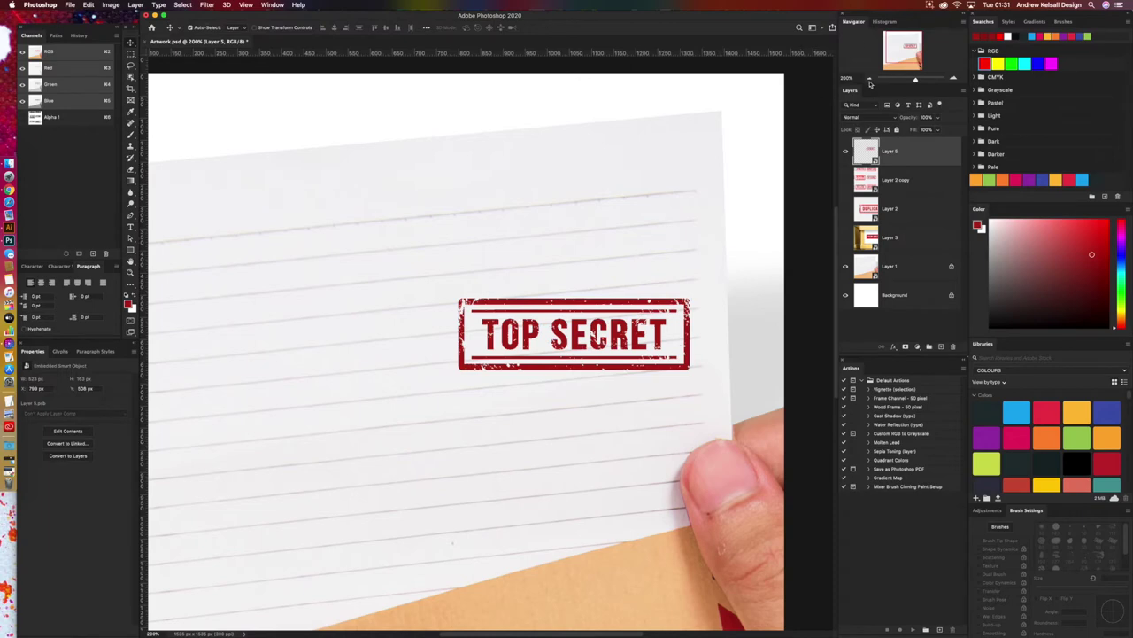
Step: Move the stamp to the paper's top-left corner, rotate it about -8°, and add empty Layer 6
left_click(870, 81)
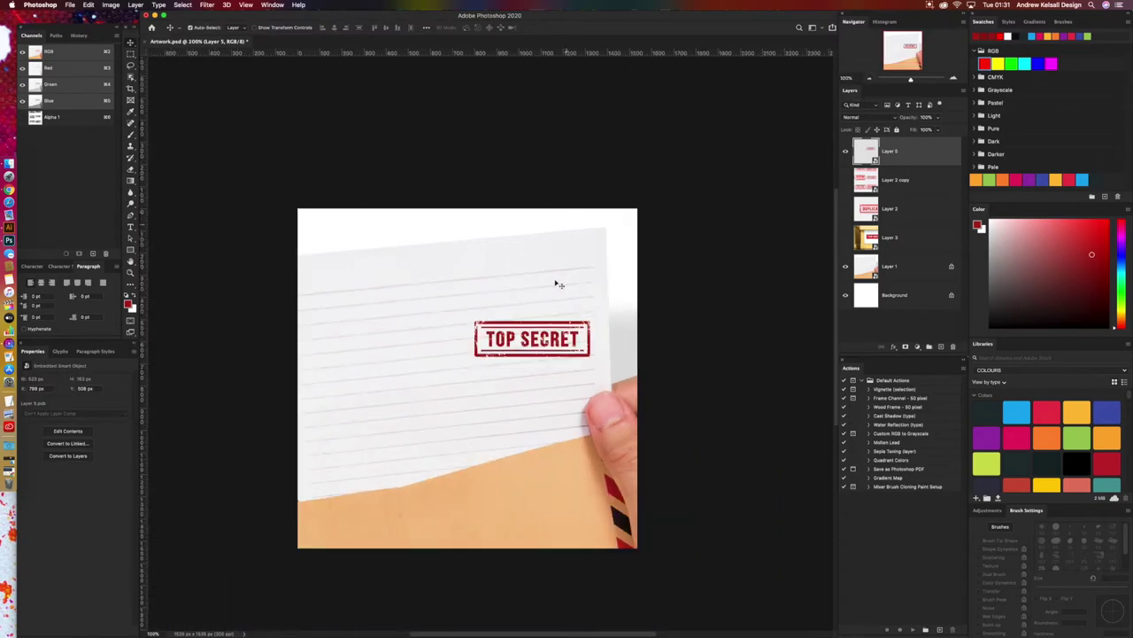
left_click_drag(569, 340, 424, 271)
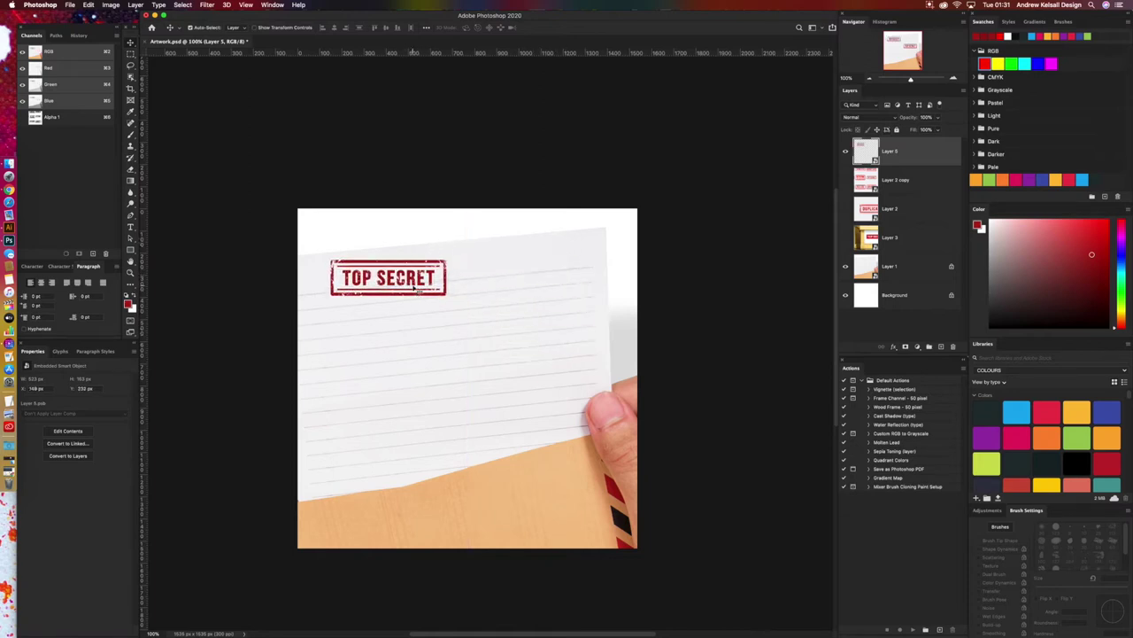
key("super+t")
left_click_drag(455, 258, 465, 236)
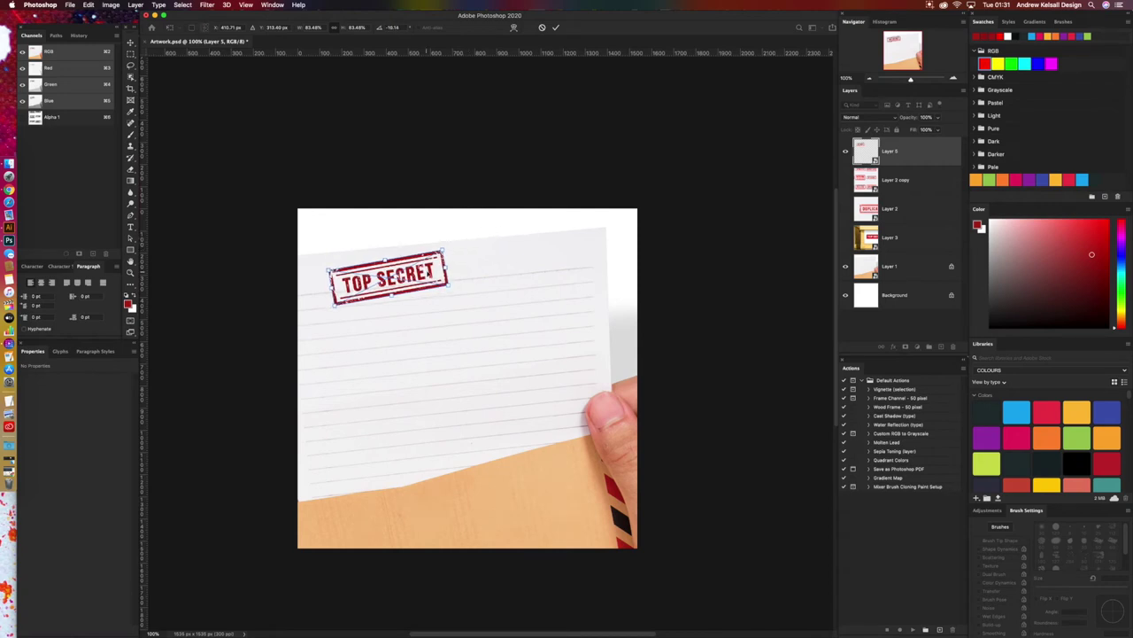
left_click_drag(430, 274, 391, 263)
key("Return")
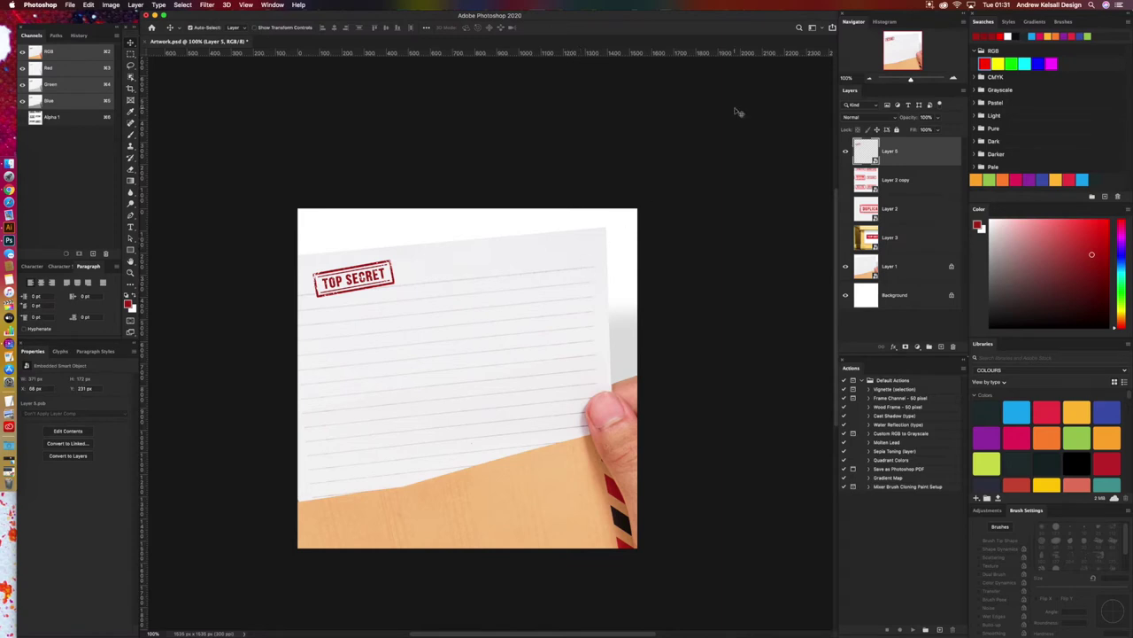
left_click(941, 350)
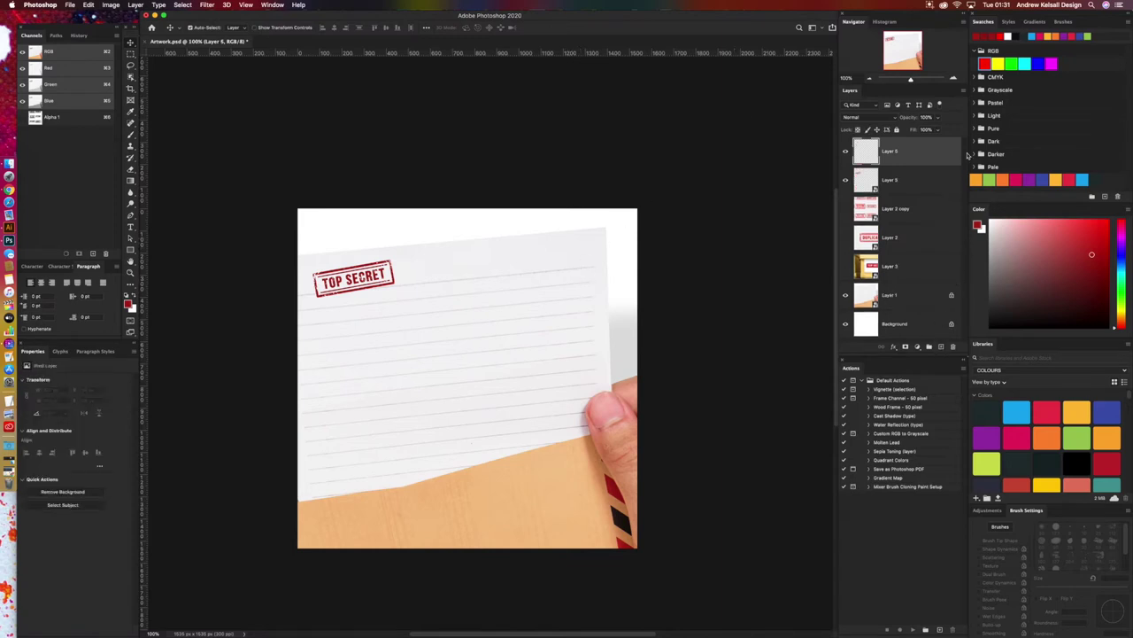
Step: Save the stamp's red foreground colour as a new swatch
left_click(952, 78)
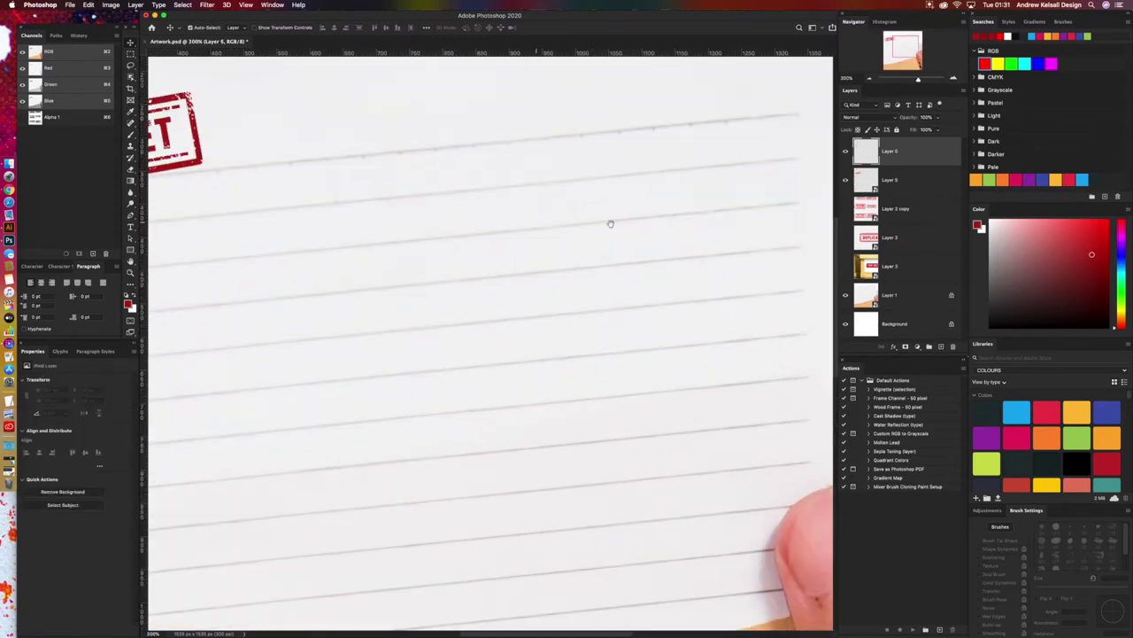
key("super+minus")
scroll(506, 256, "down", 2)
scroll(506, 256, "right", 2)
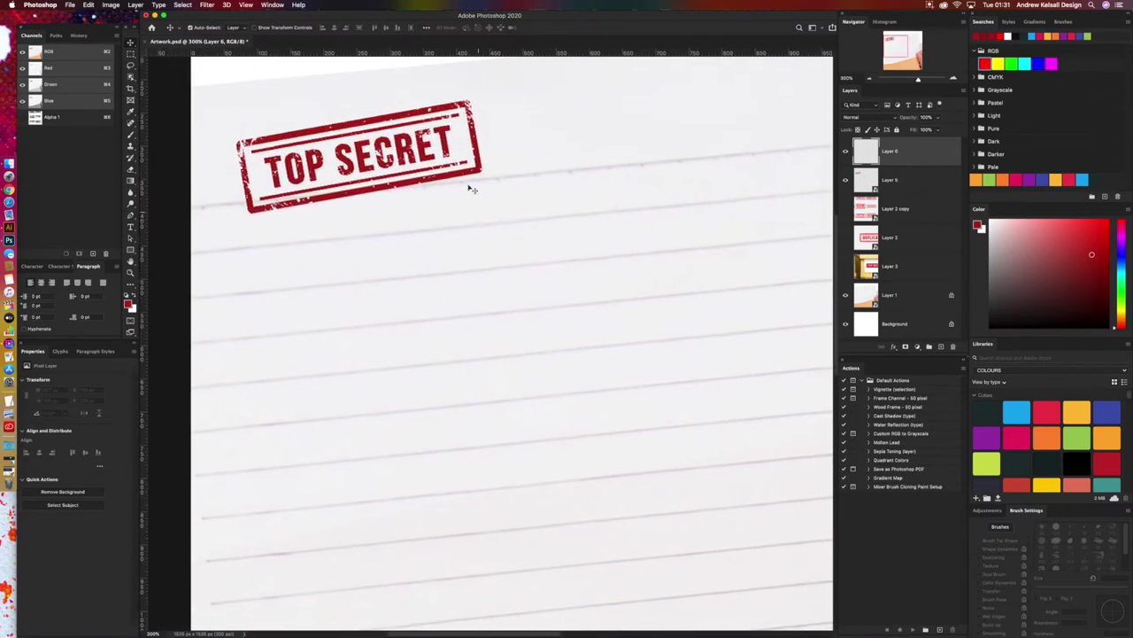
left_click(1104, 197)
left_click(678, 317)
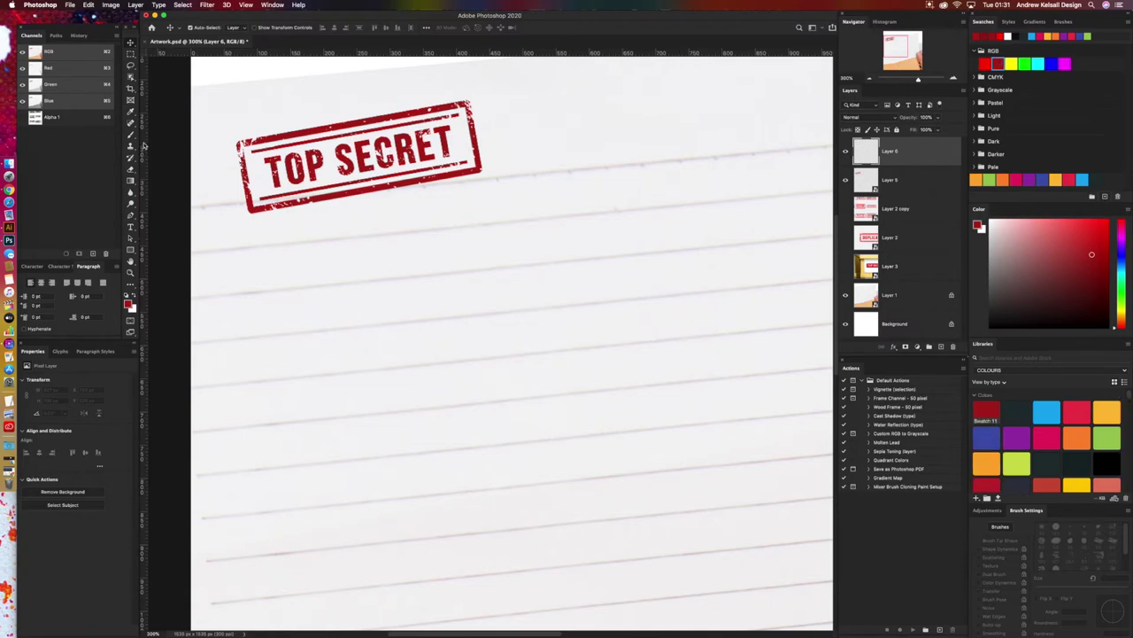
Step: Sample the paper's white with the Eyedropper and save it as Swatch 12
left_click(133, 113)
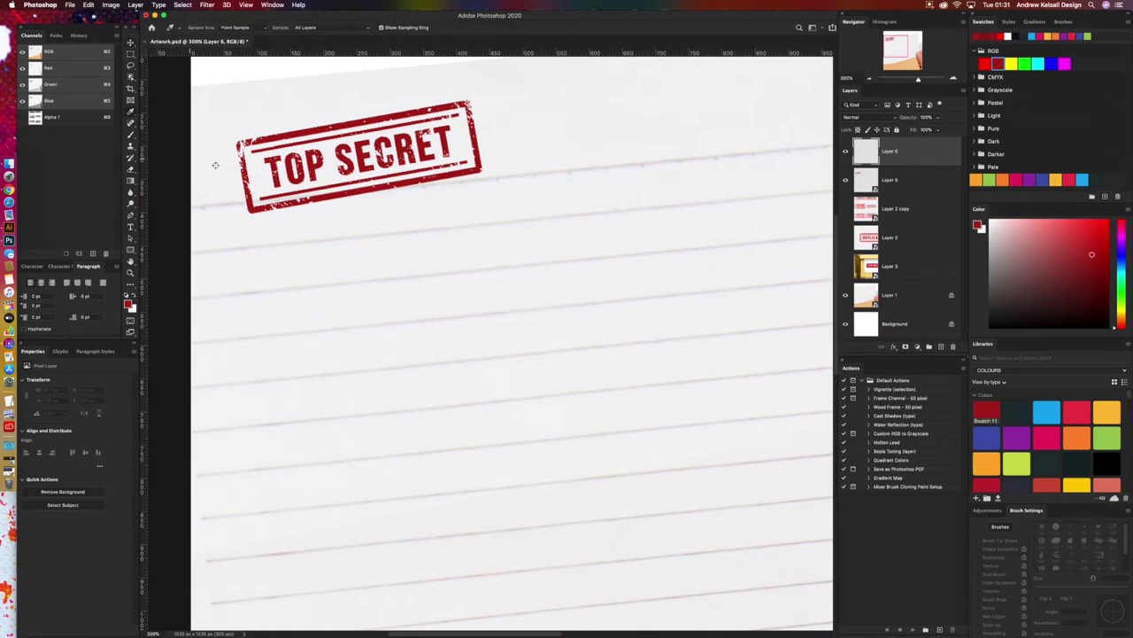
left_click(246, 103)
left_click(1105, 197)
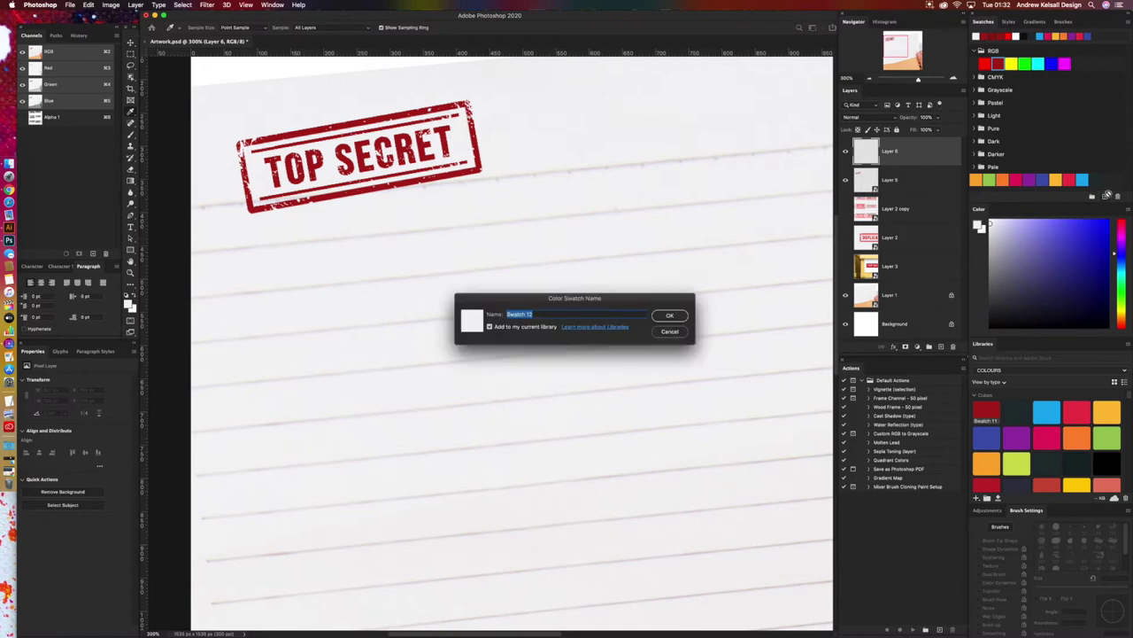
left_click(671, 316)
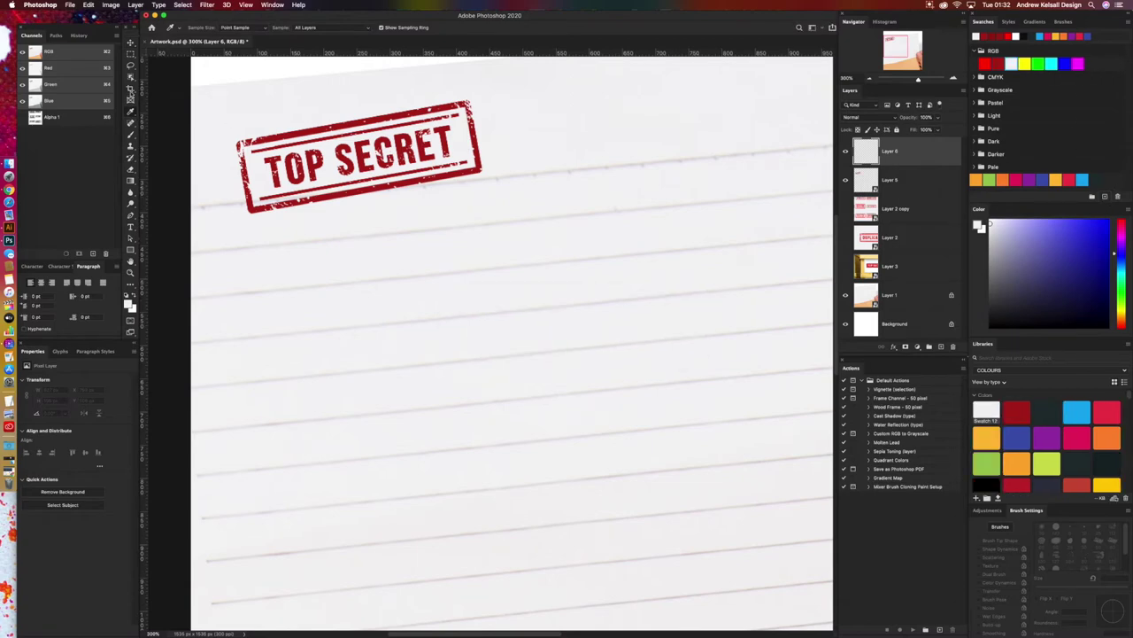
left_click(131, 68)
Step: Trace a zigzag torn edge down the paper's right side with the Polygonal Lasso and close it
left_click_drag(131, 68, 167, 85)
left_click(179, 190)
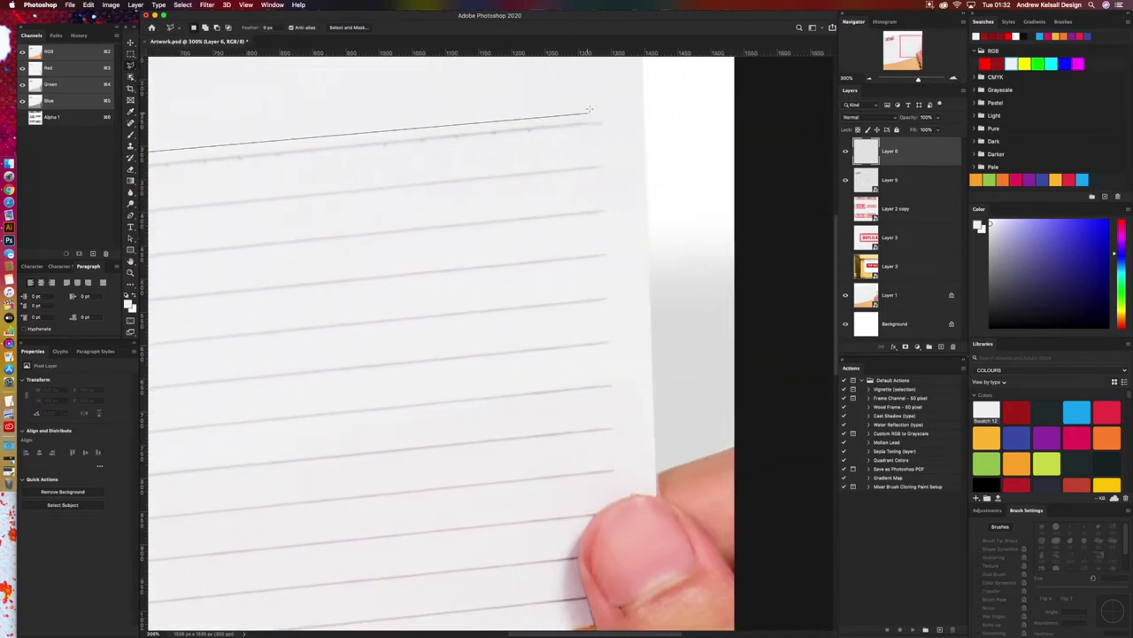
left_click(607, 108)
left_click(623, 169)
left_click(607, 195)
left_click(625, 221)
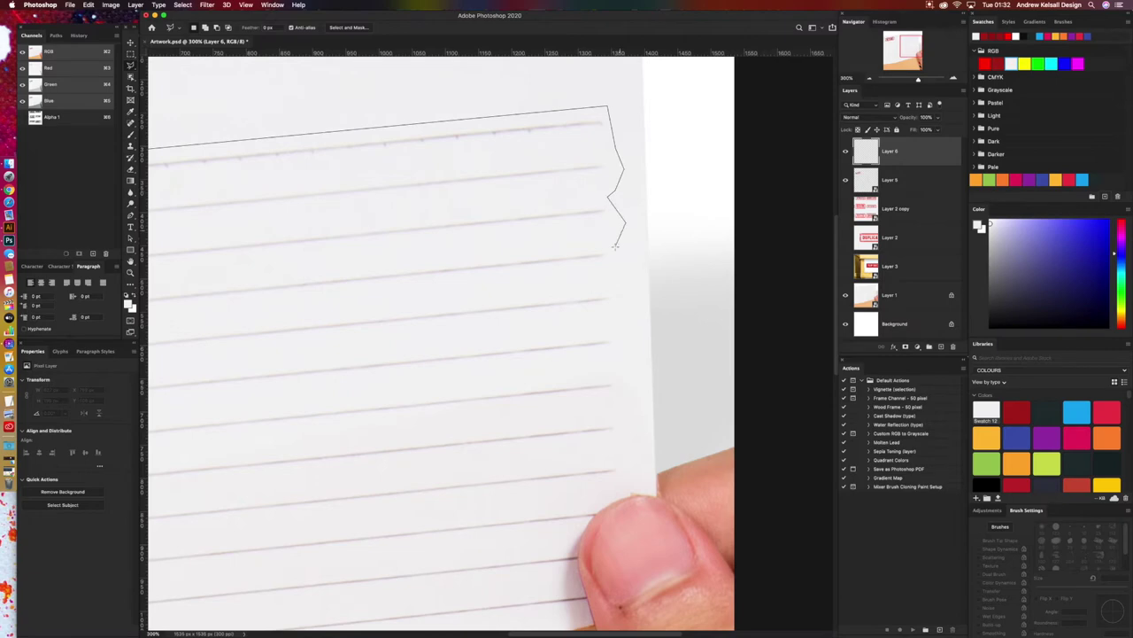
left_click(629, 313)
left_click(619, 332)
left_click(597, 364)
left_click(630, 387)
left_click(615, 409)
left_click(636, 464)
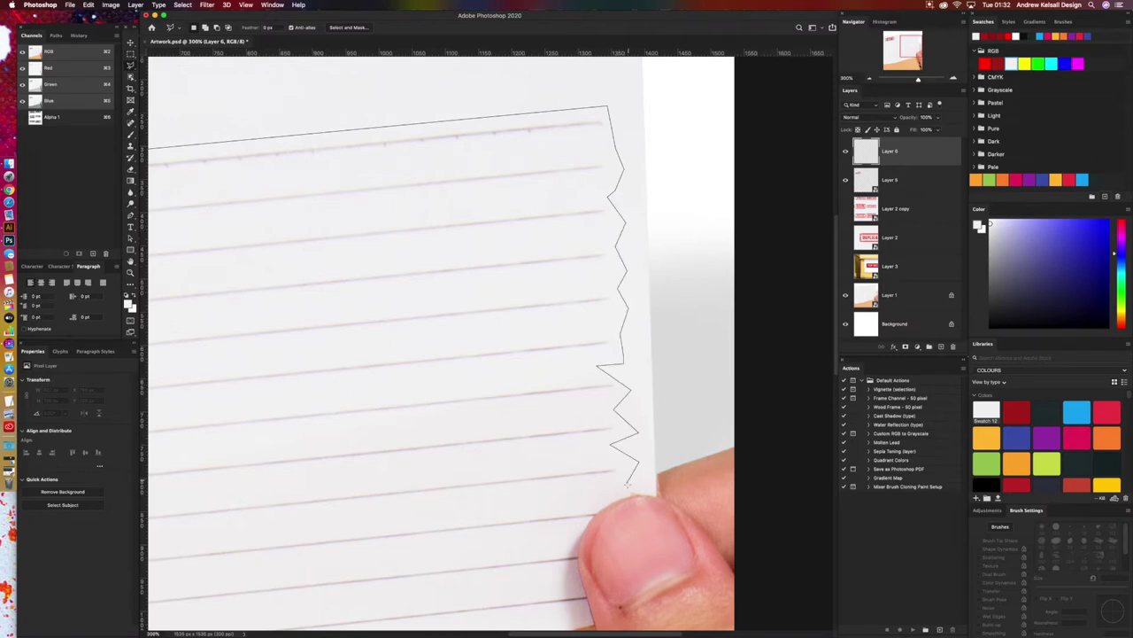
left_click(616, 492)
mouse_move(616, 492)
left_mouse_down()
mouse_move(602, 252)
mouse_move(578, 164)
left_mouse_up()
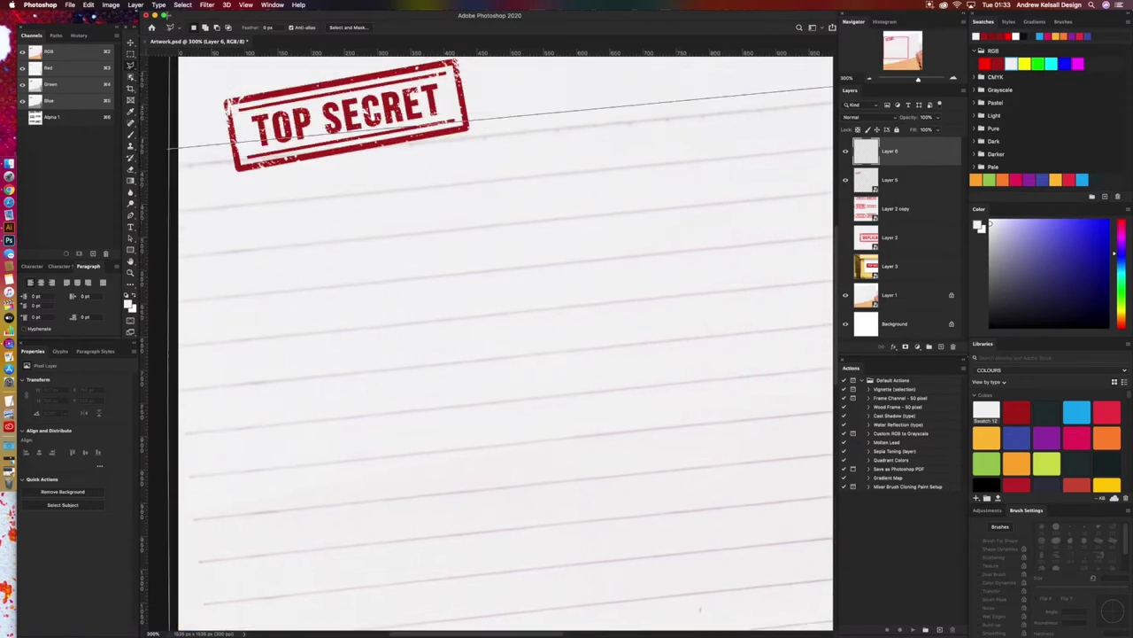
double_click(168, 199)
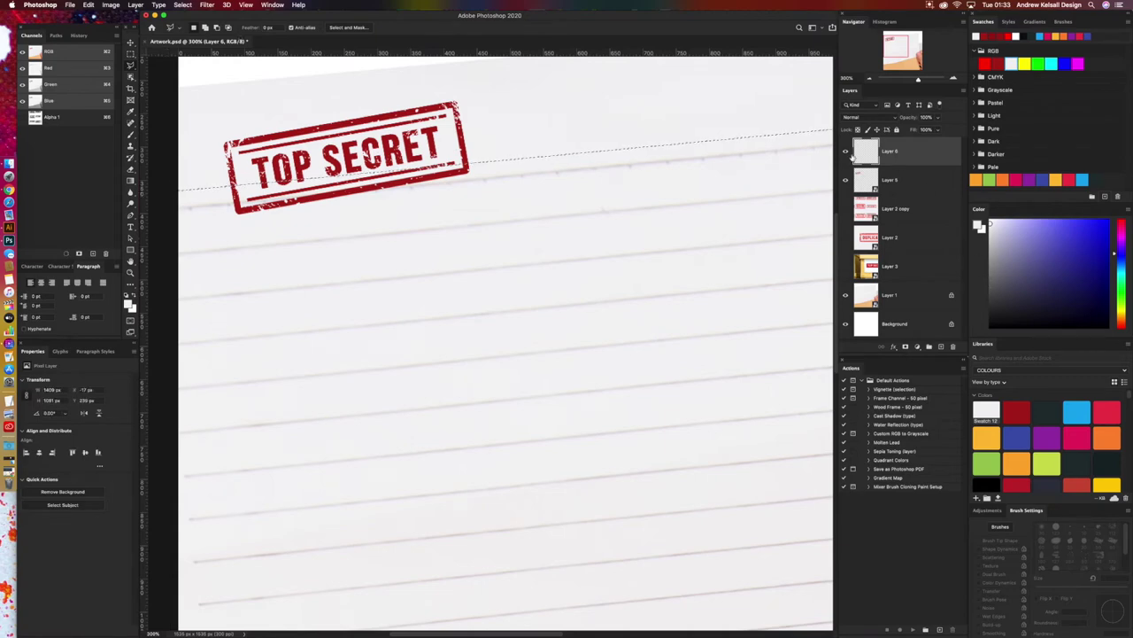
Step: Zoom out and toggle Layer 6's visibility off and back on
key("super+minus")
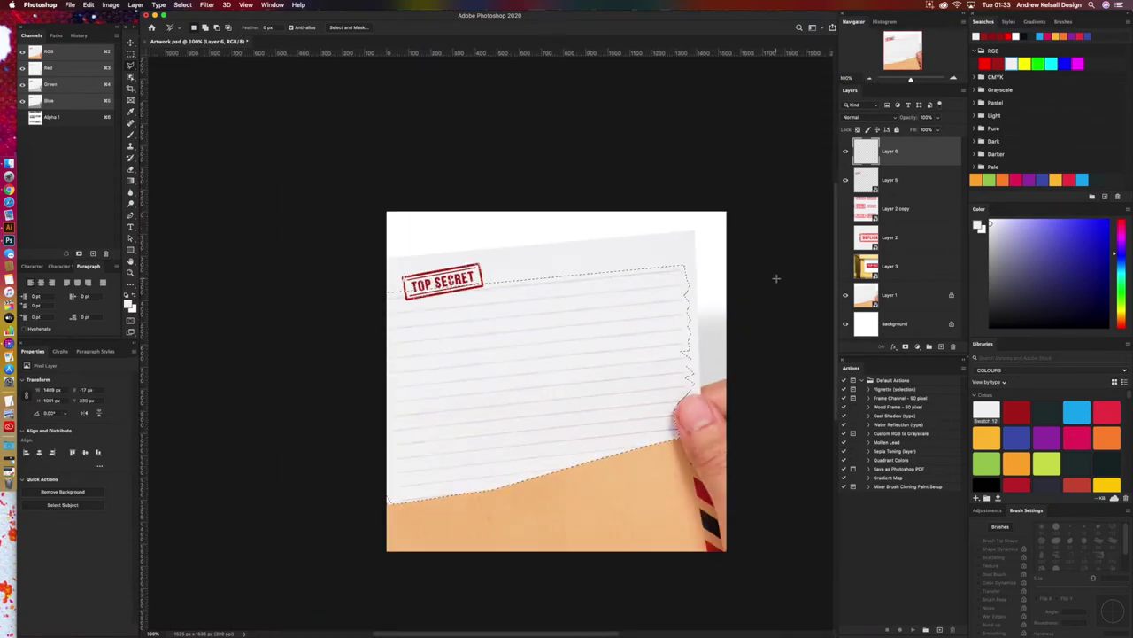
left_click_drag(775, 278, 744, 207)
left_click(846, 152)
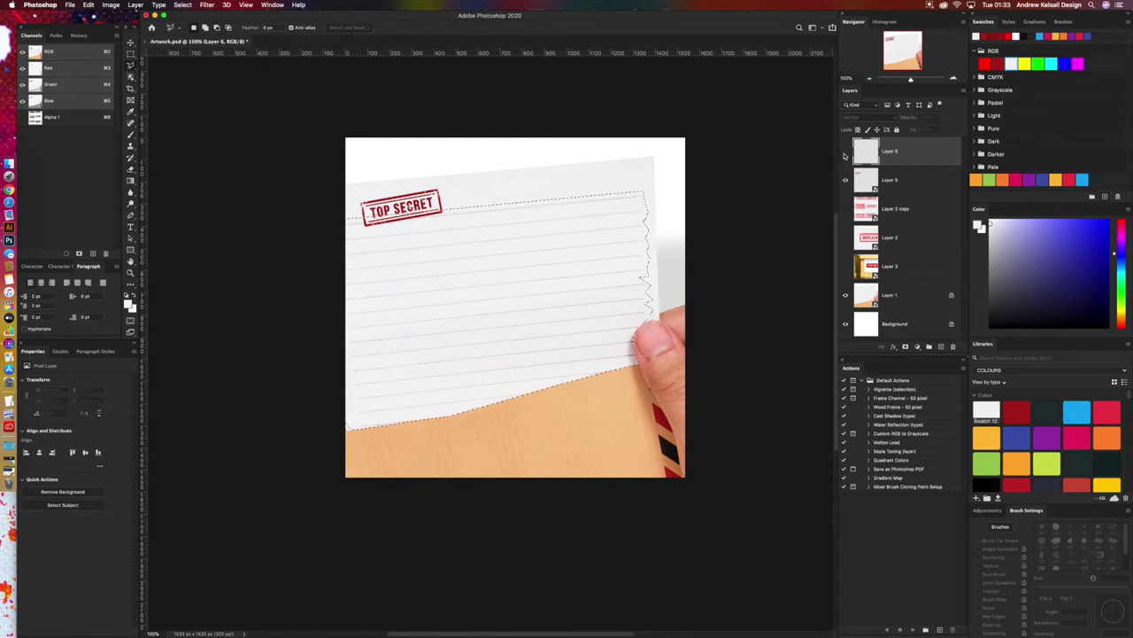
left_click(845, 152)
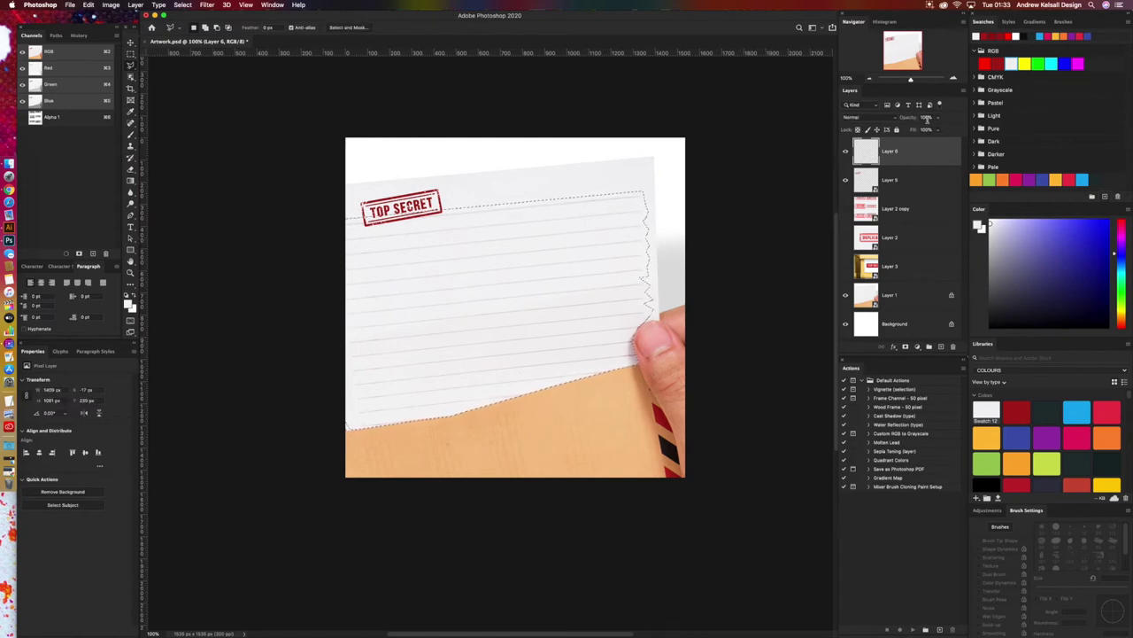
left_click(92, 4)
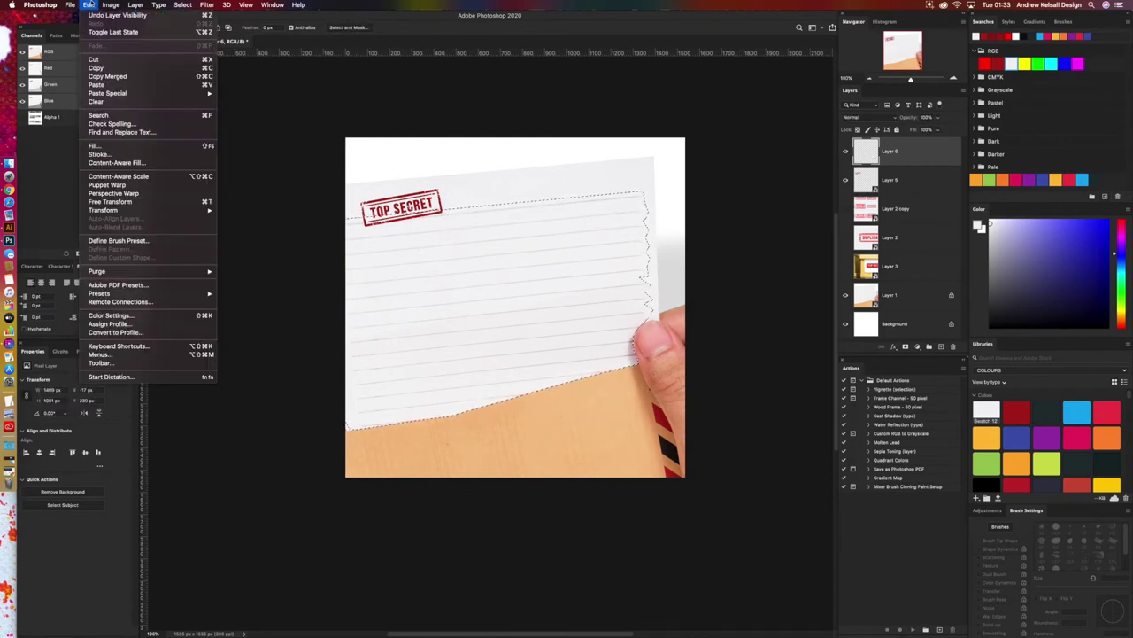
left_click(89, 4)
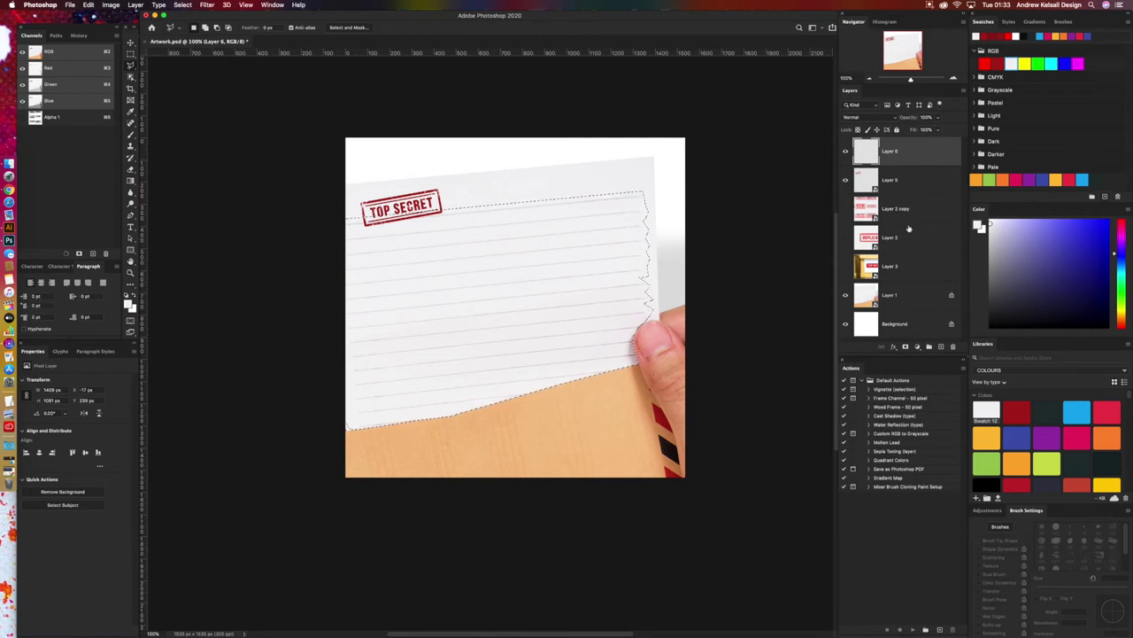
Step: Add a layer mask to Layer 1 from the paper selection and invert it
left_click(914, 309)
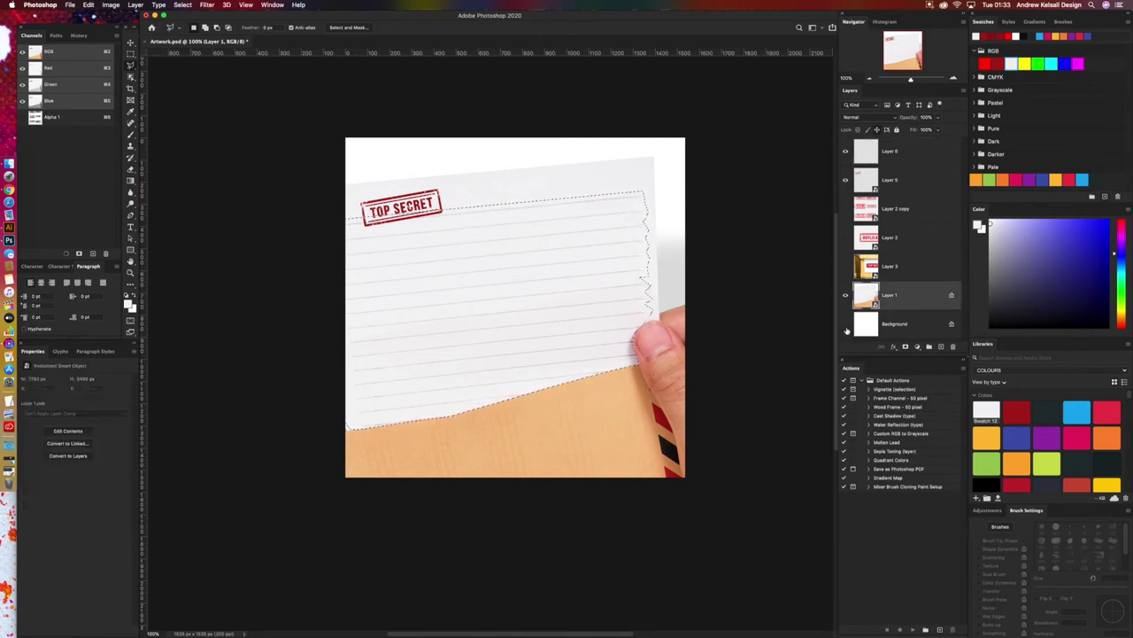
left_click(905, 348)
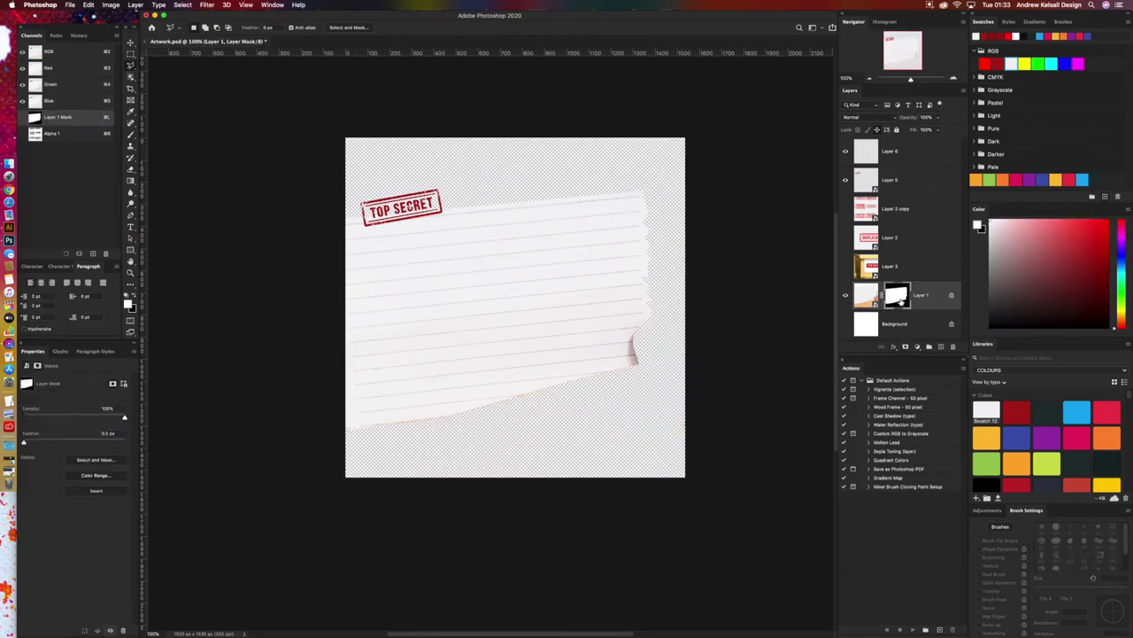
left_click(111, 5)
mouse_move(116, 31)
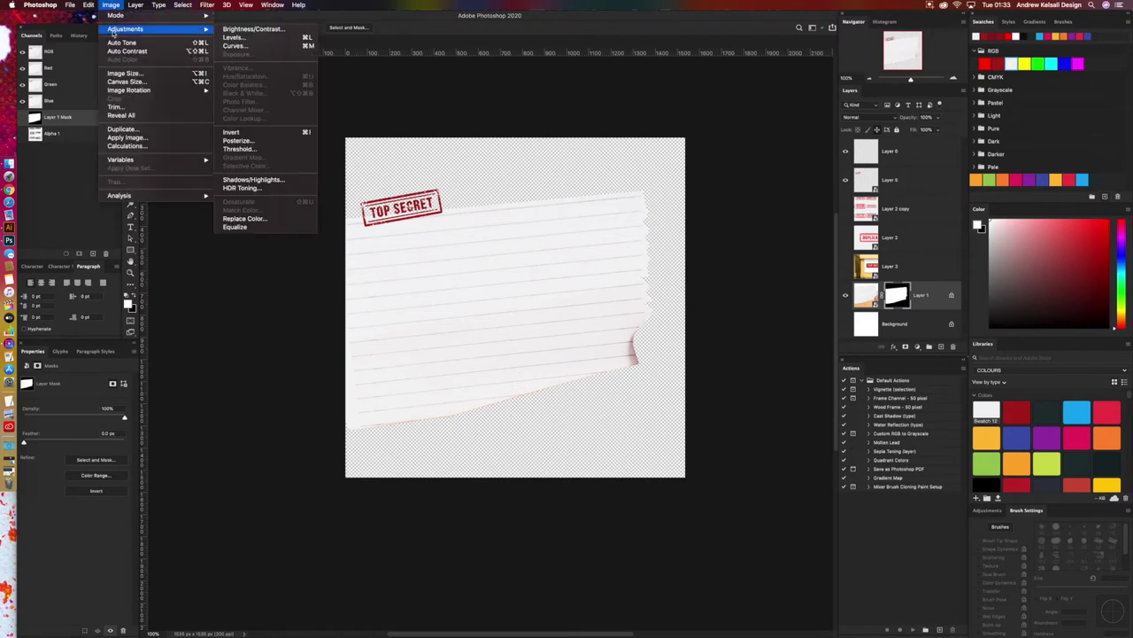
left_click(232, 132)
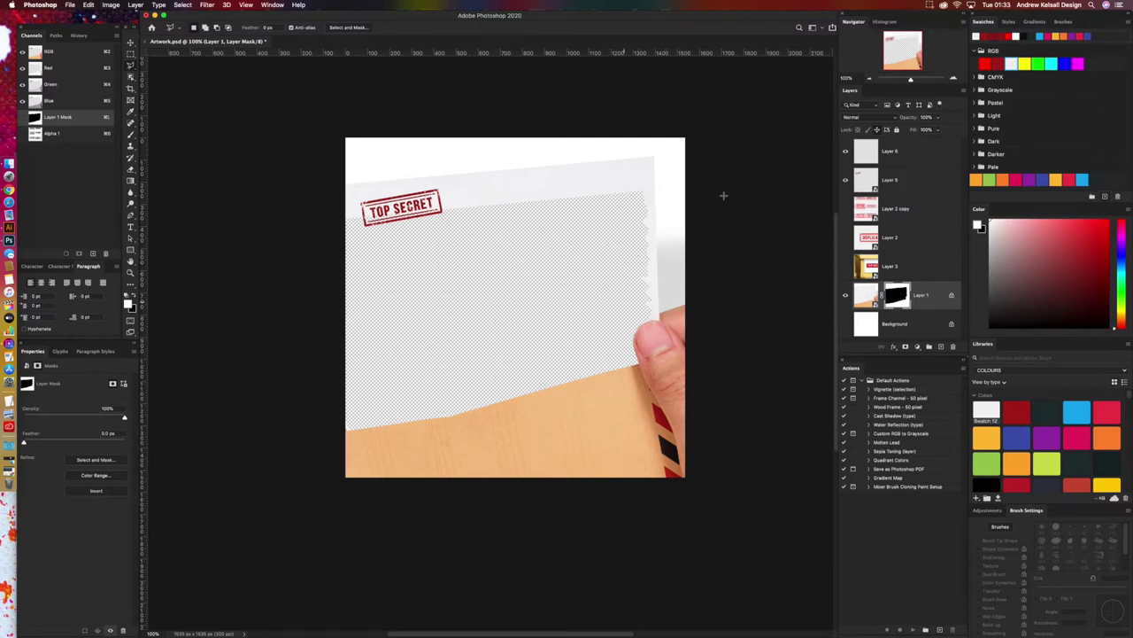
Step: Add a new layer above Background and fill it light grey with the Paint Bucket
left_click(918, 329)
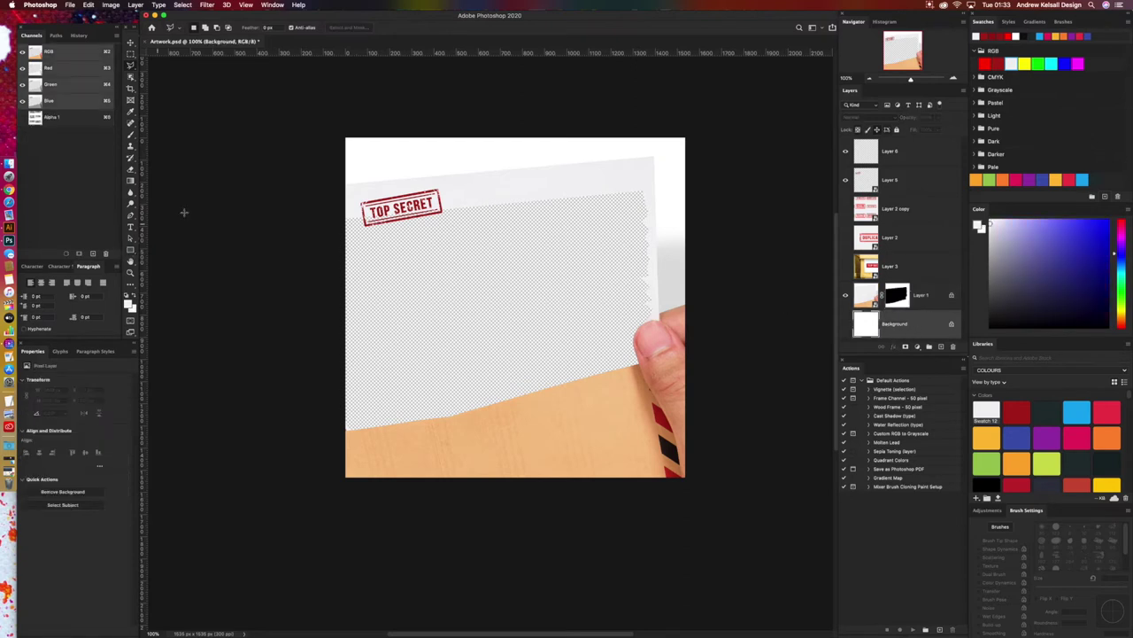
left_click(941, 346)
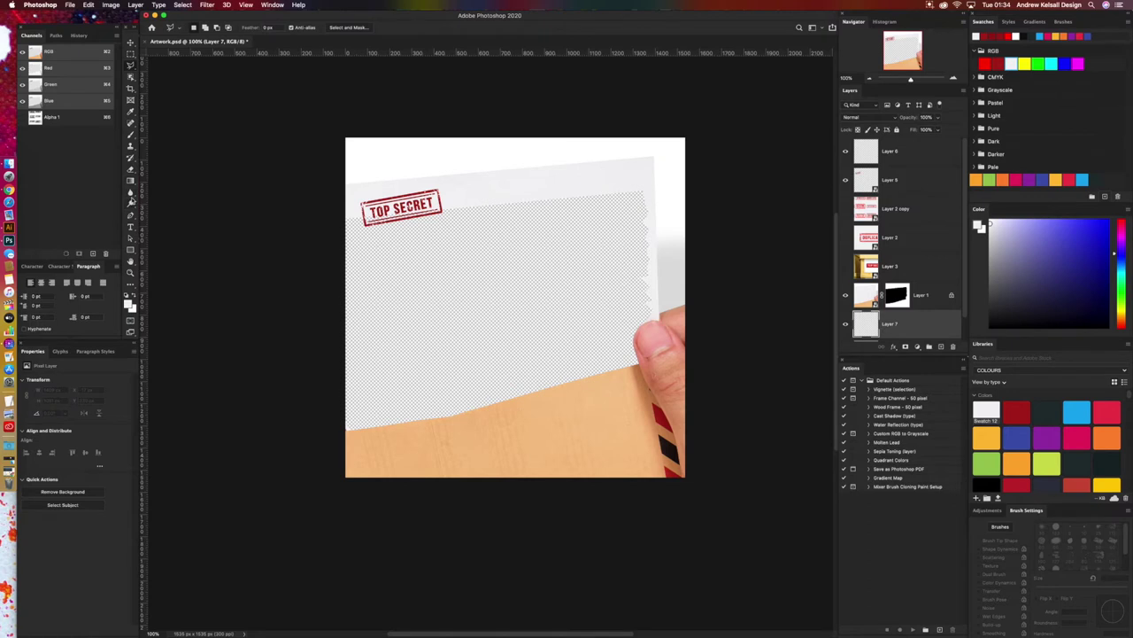
left_click(132, 182)
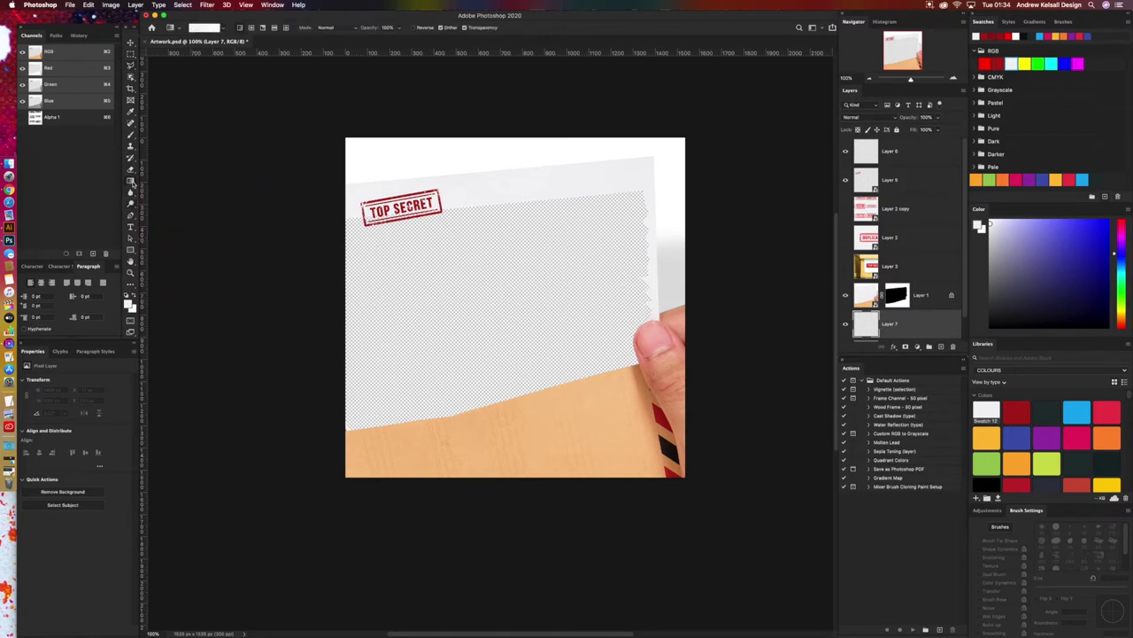
right_click(132, 181)
left_click(172, 189)
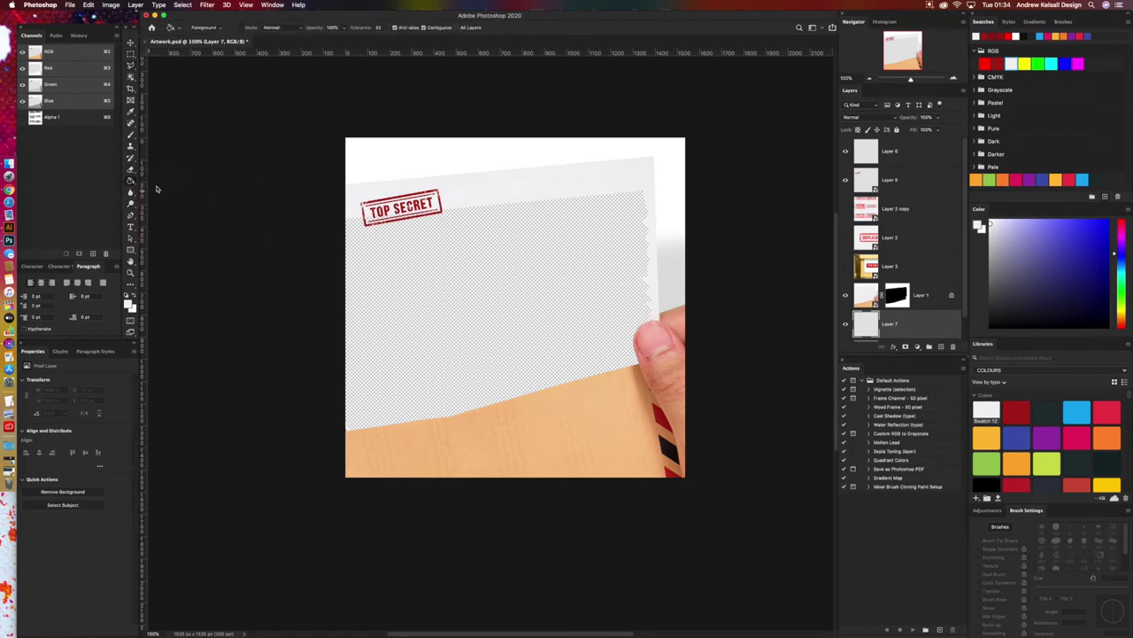
left_click(510, 288)
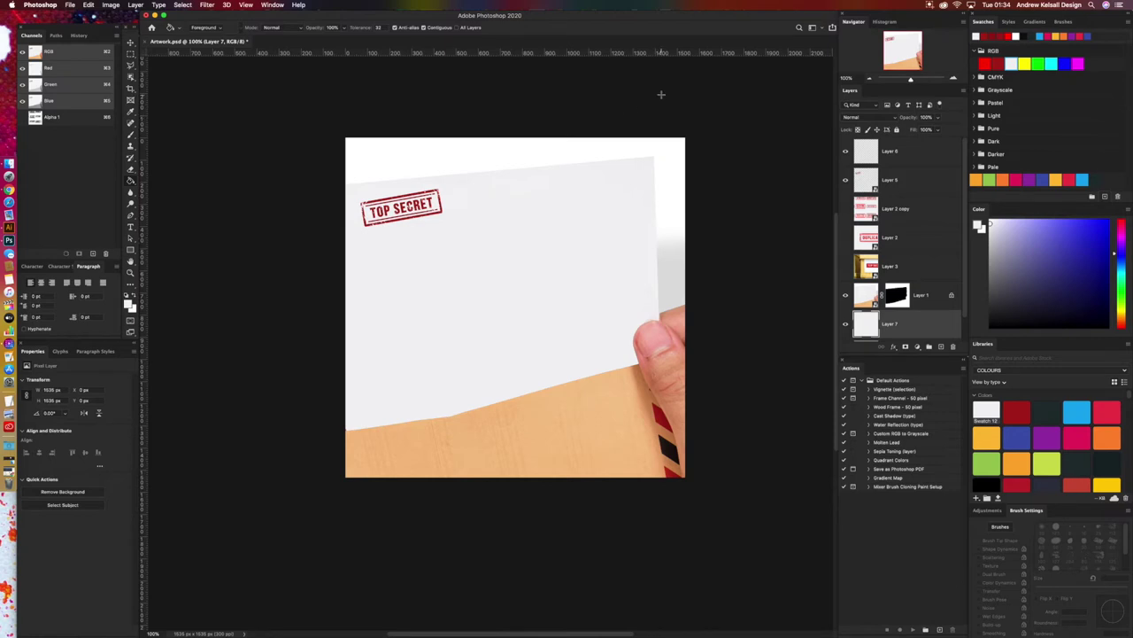
Step: Zoom to 300% on the thumb and duplicate the masked Layer 1 as Layer 1 copy
left_click(953, 79)
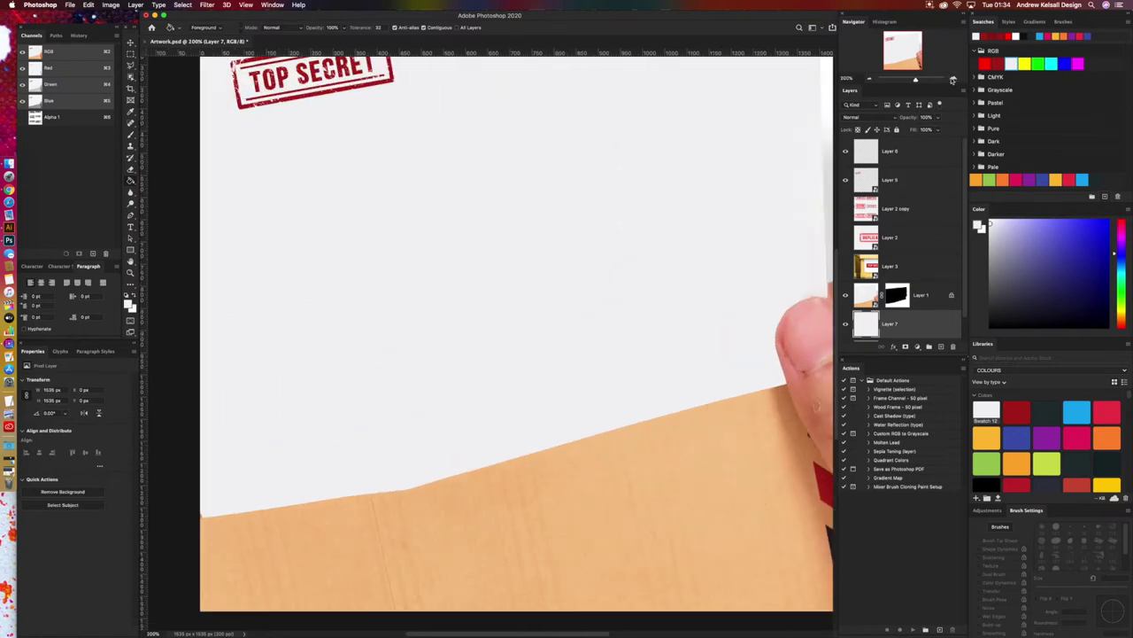
left_click_drag(787, 266, 620, 261)
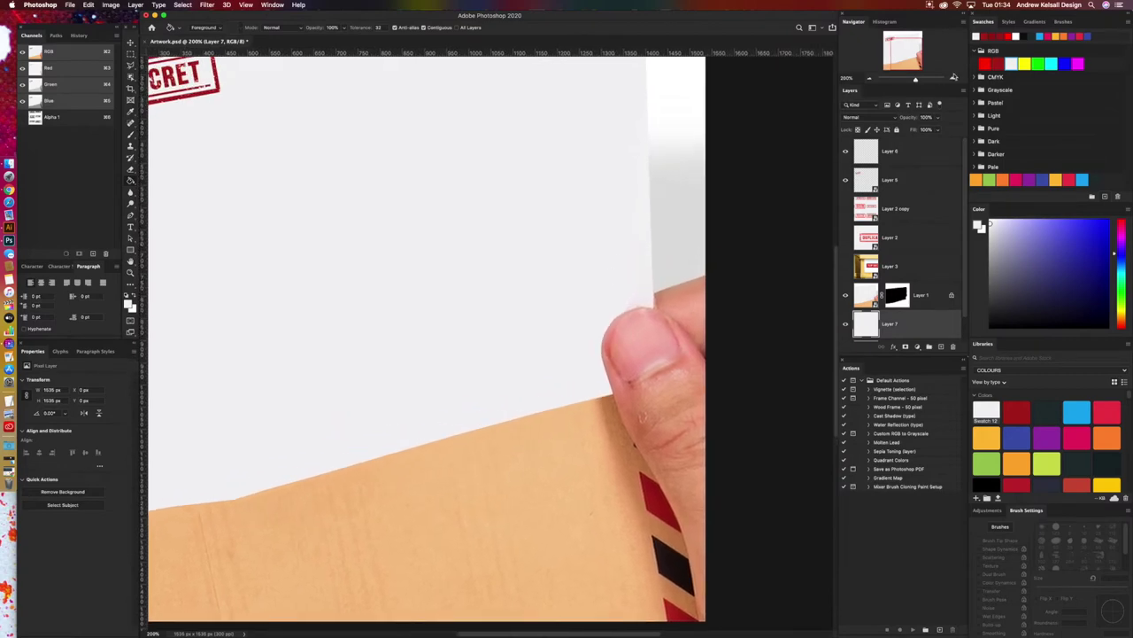
left_click(953, 79)
left_click_drag(759, 220, 594, 288)
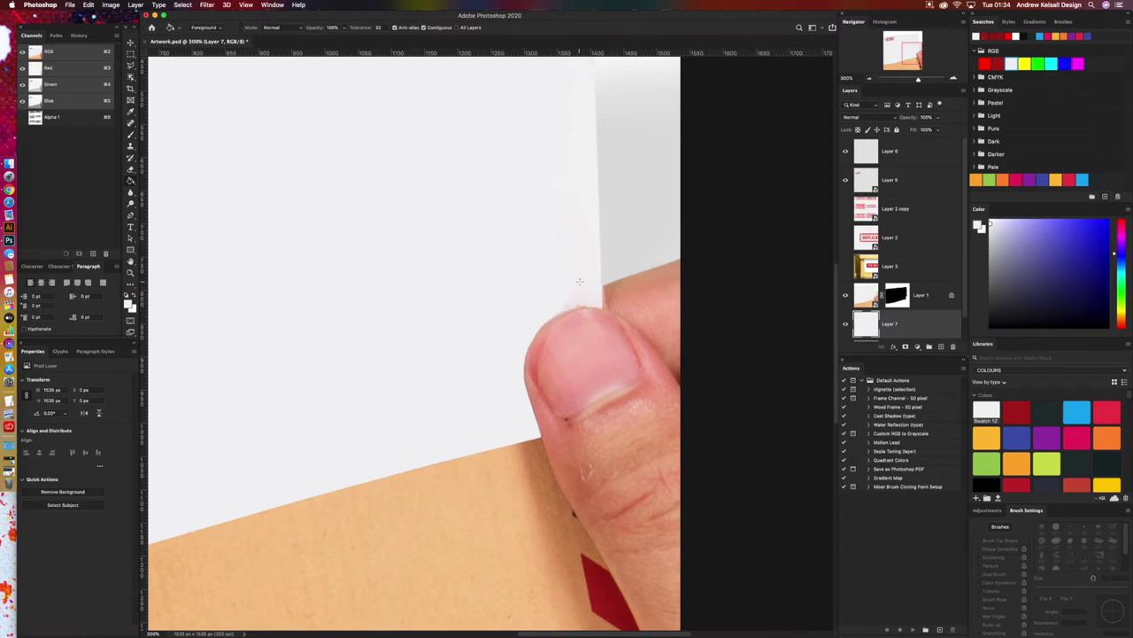
left_click(902, 300)
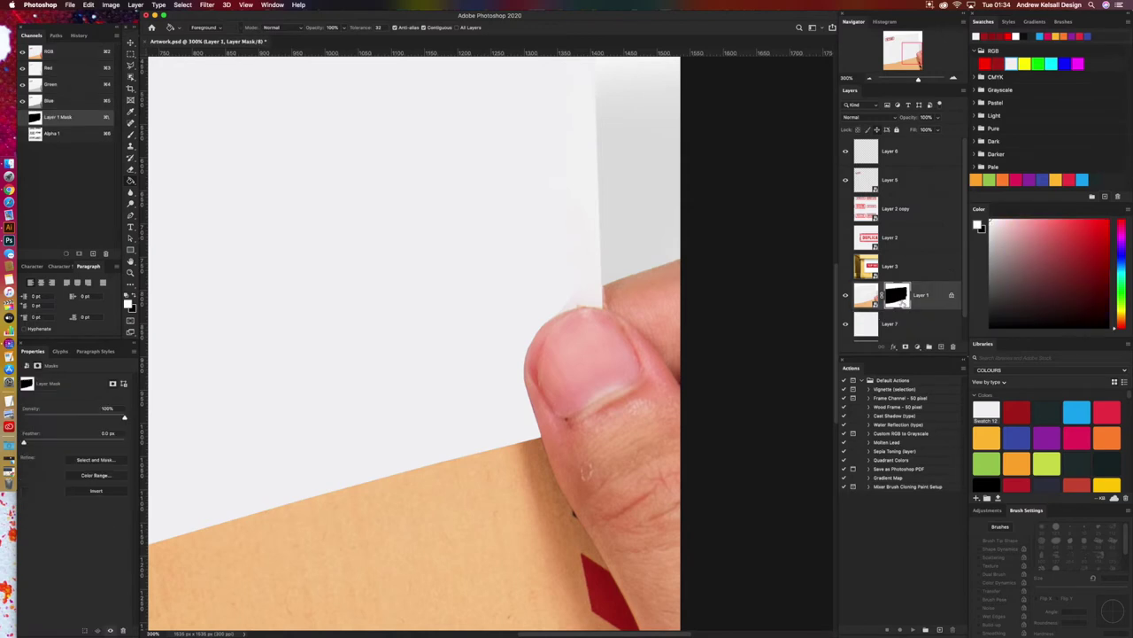
left_click_drag(903, 300, 940, 347)
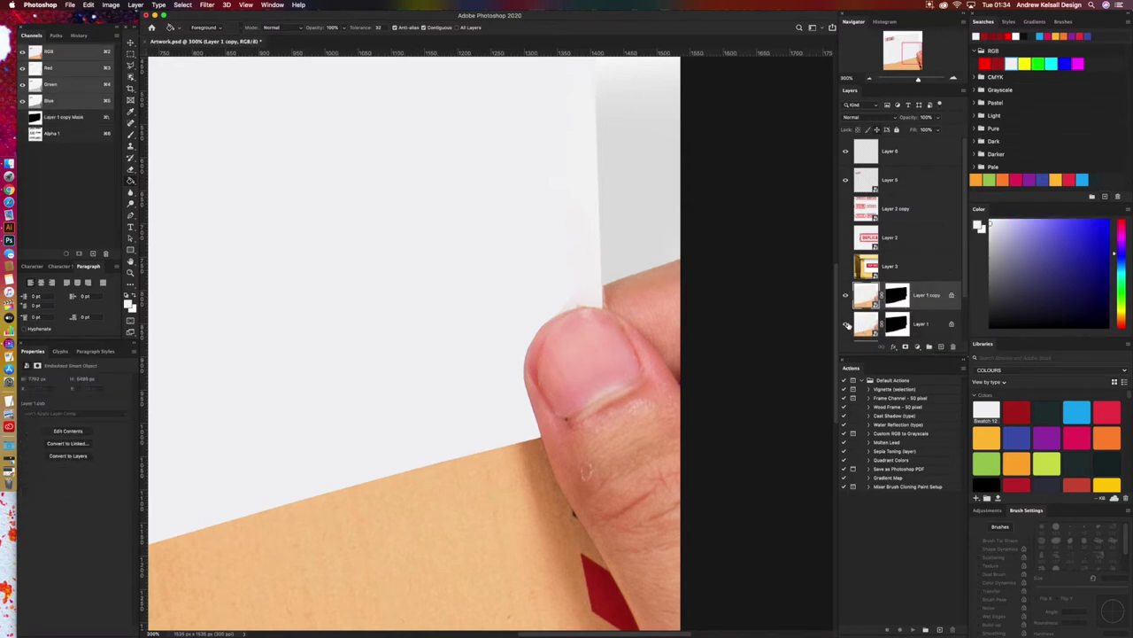
Step: Target Layer 1 copy's mask and choose Filter > Blur > Gaussian Blur
left_click(896, 303)
left_click(111, 5)
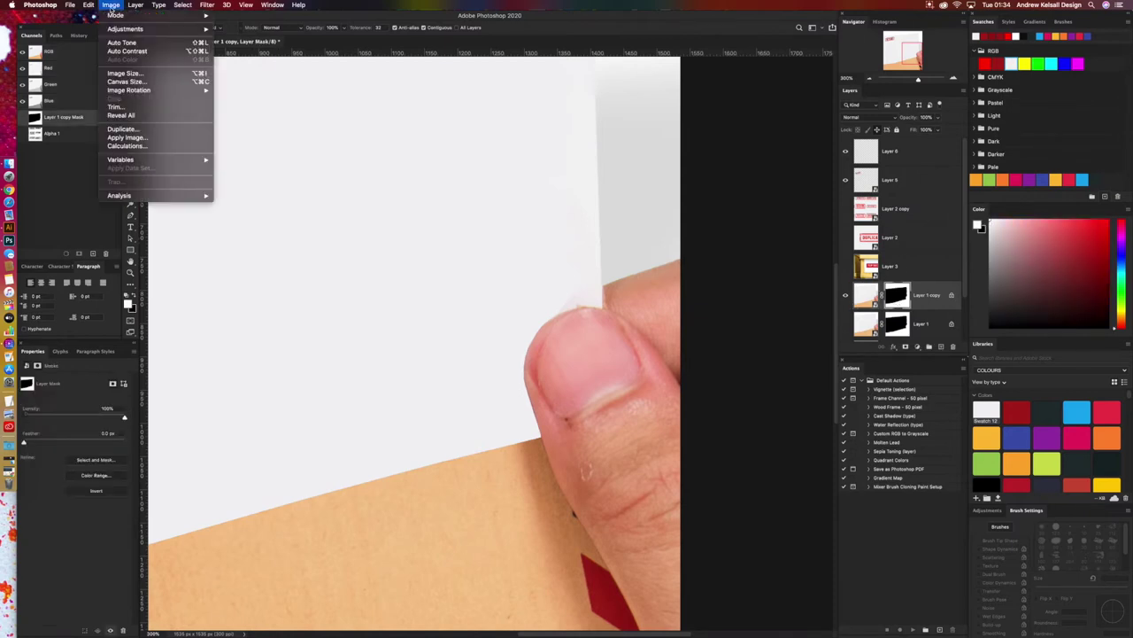
left_click(216, 140)
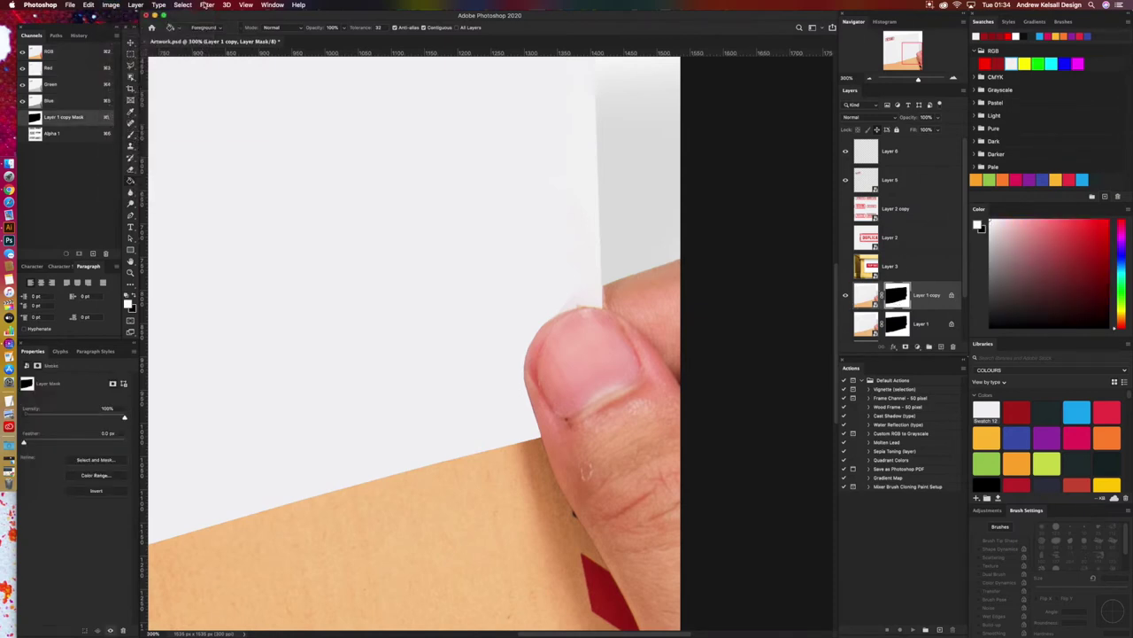
left_click(207, 5)
mouse_move(246, 111)
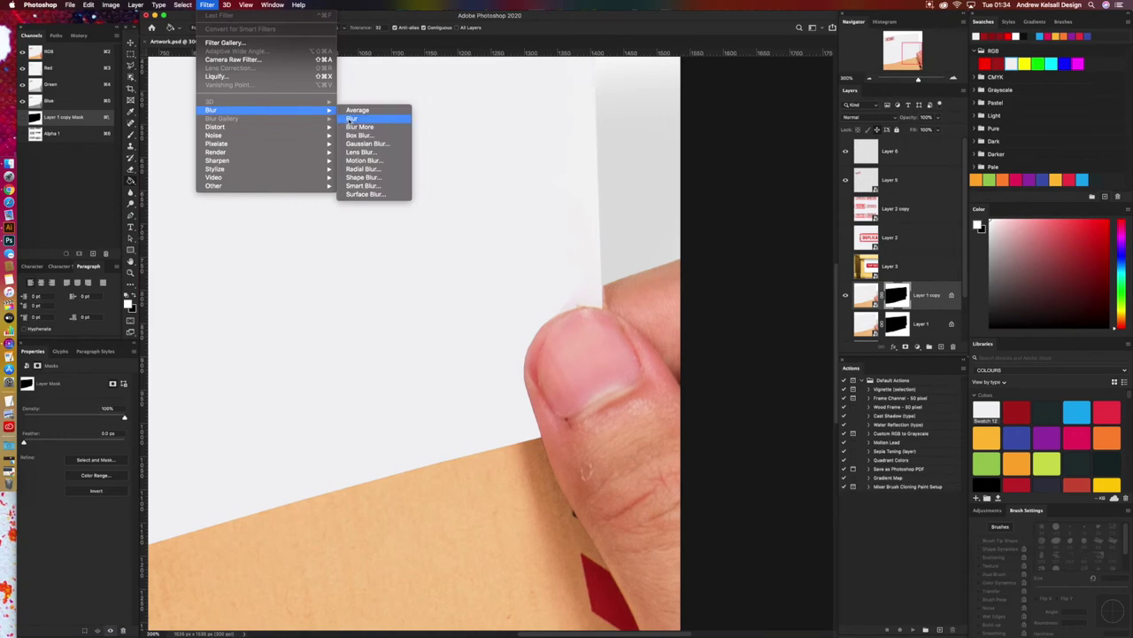
left_click(372, 153)
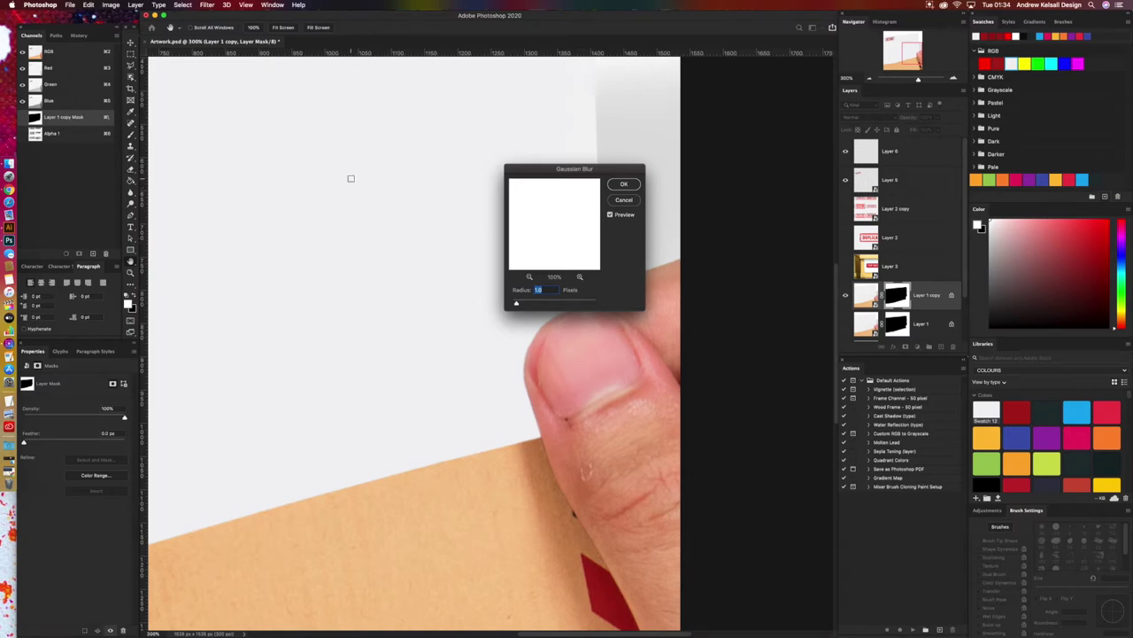
Step: Set the Gaussian Blur radius to about 0.7 px and apply it to the mask
left_click(532, 304)
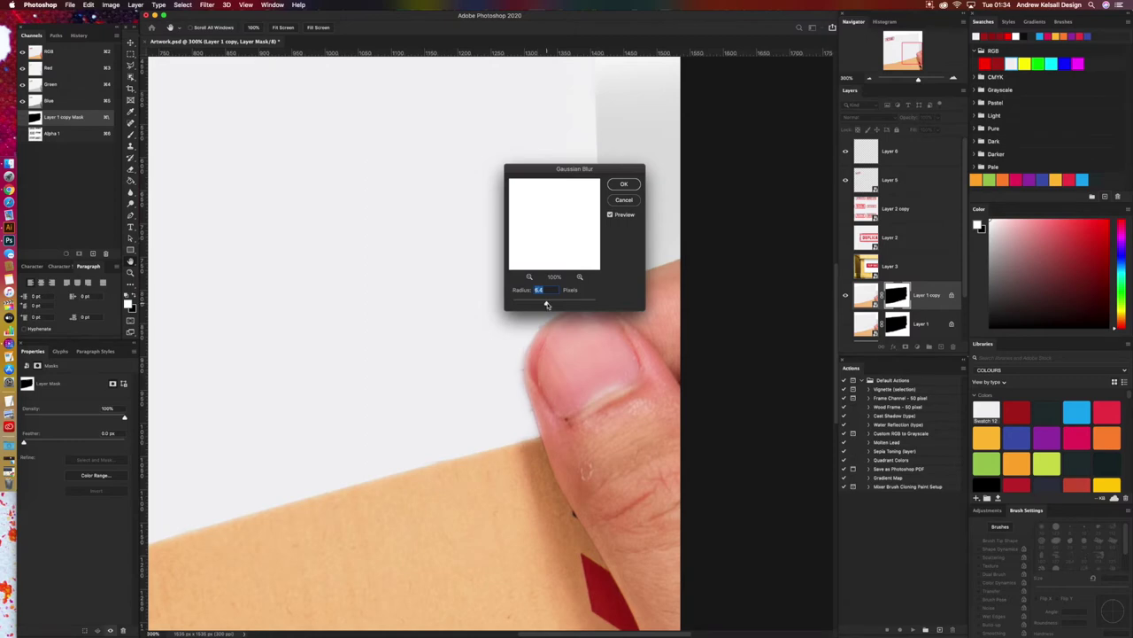
left_click_drag(545, 306, 557, 304)
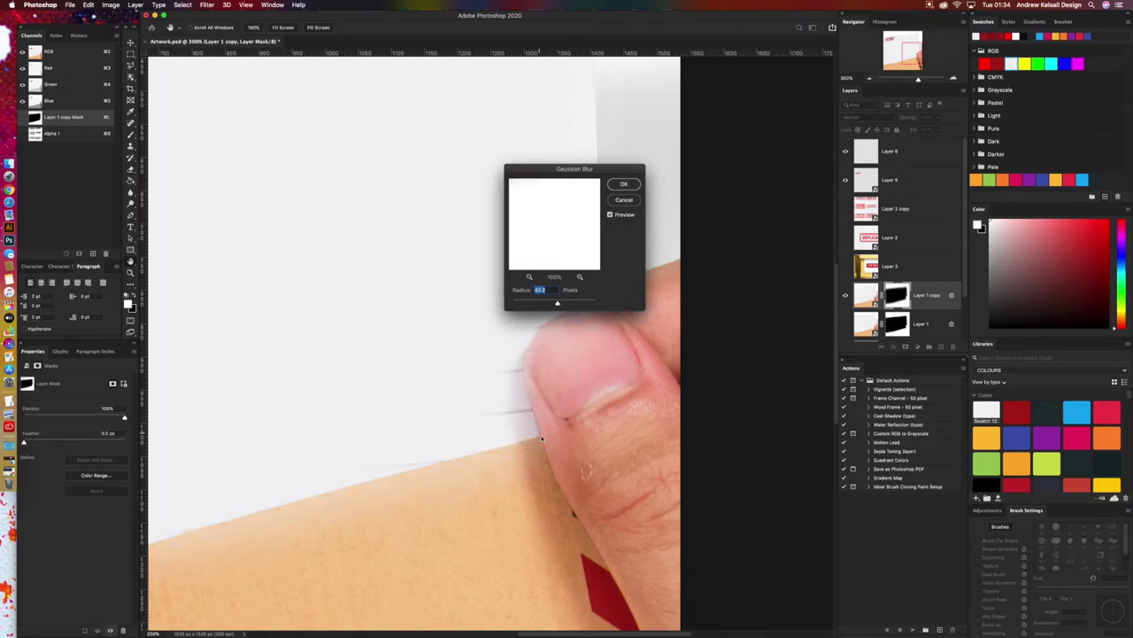
left_click(542, 437)
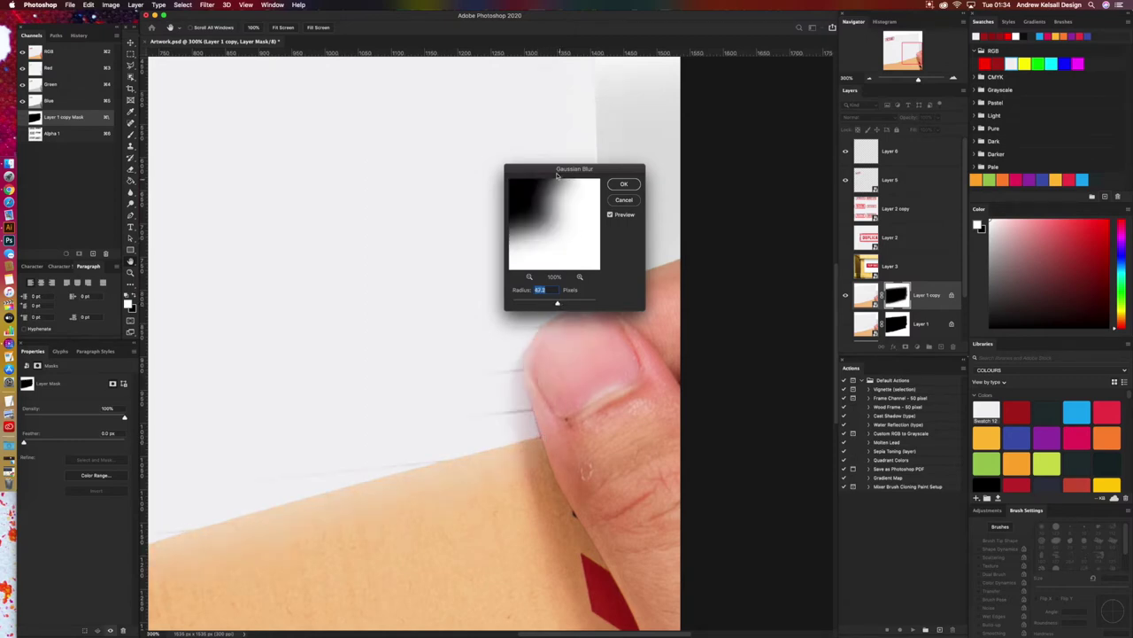
left_click_drag(557, 175, 689, 154)
left_click_drag(690, 281, 652, 282)
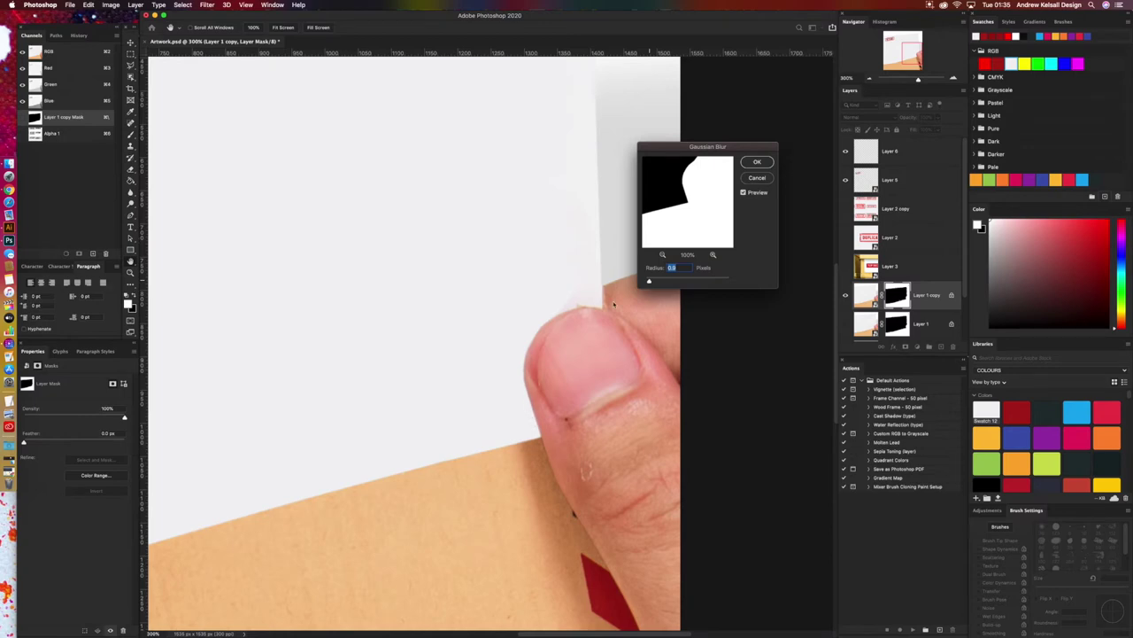
left_click_drag(650, 281, 651, 283)
left_click_drag(650, 283, 647, 284)
left_click_drag(647, 283, 649, 285)
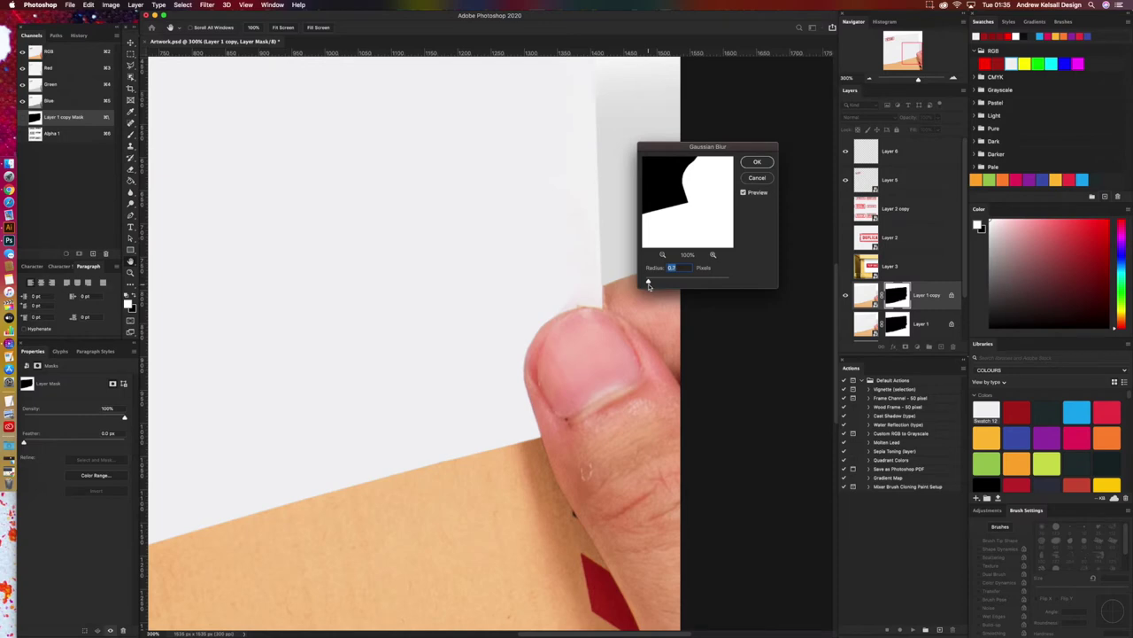
left_click(757, 162)
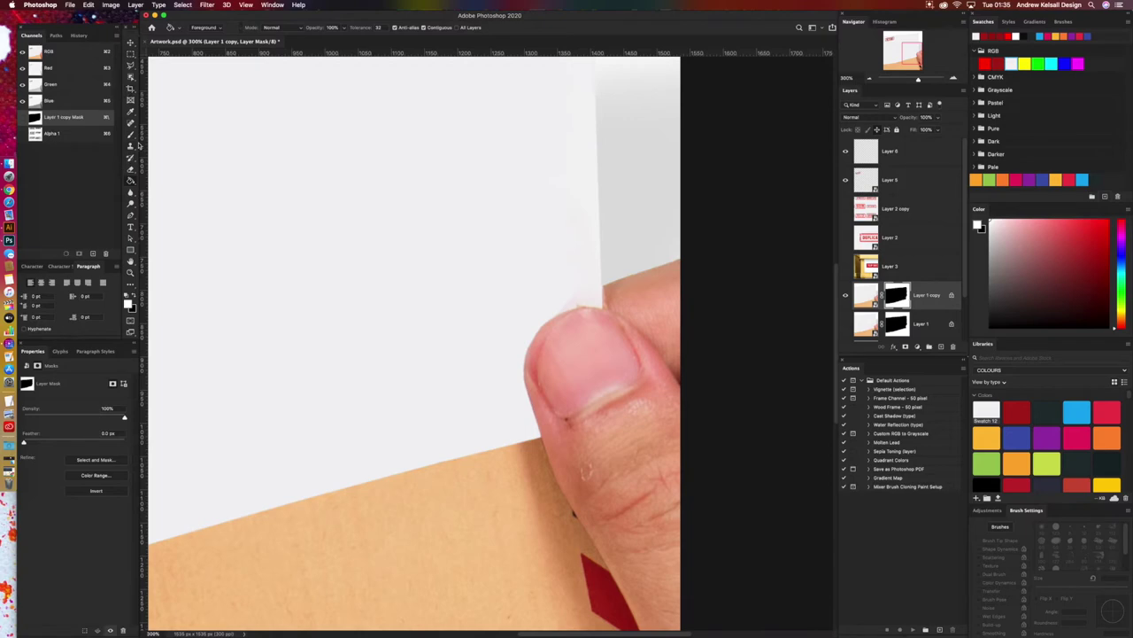
Step: Select the Brush tool, test and undo a stroke, and set 0% hardness and smaller size
left_click(131, 139)
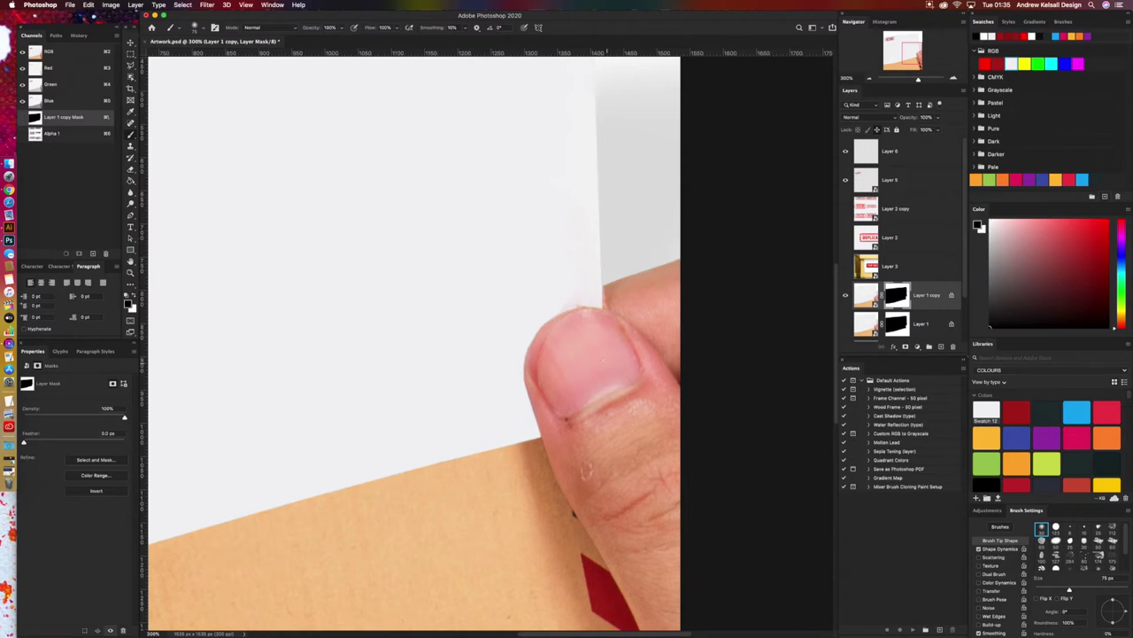
mouse_move(613, 374)
left_mouse_down()
mouse_move(624, 382)
mouse_move(627, 372)
left_mouse_up()
key("super+z")
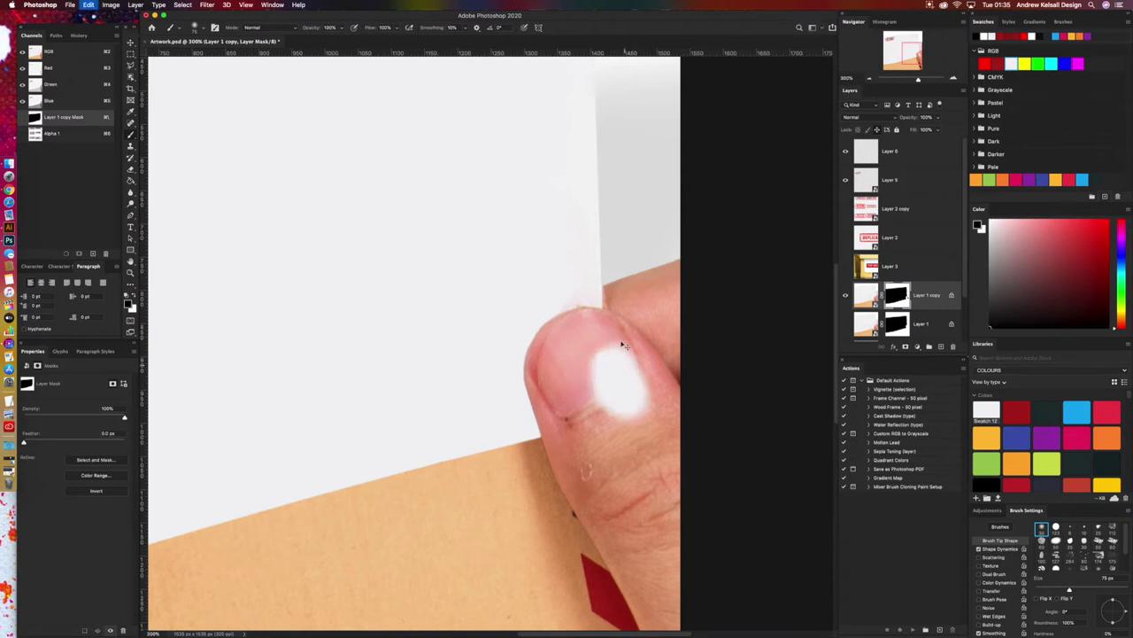
left_click_drag(1066, 590, 1051, 593)
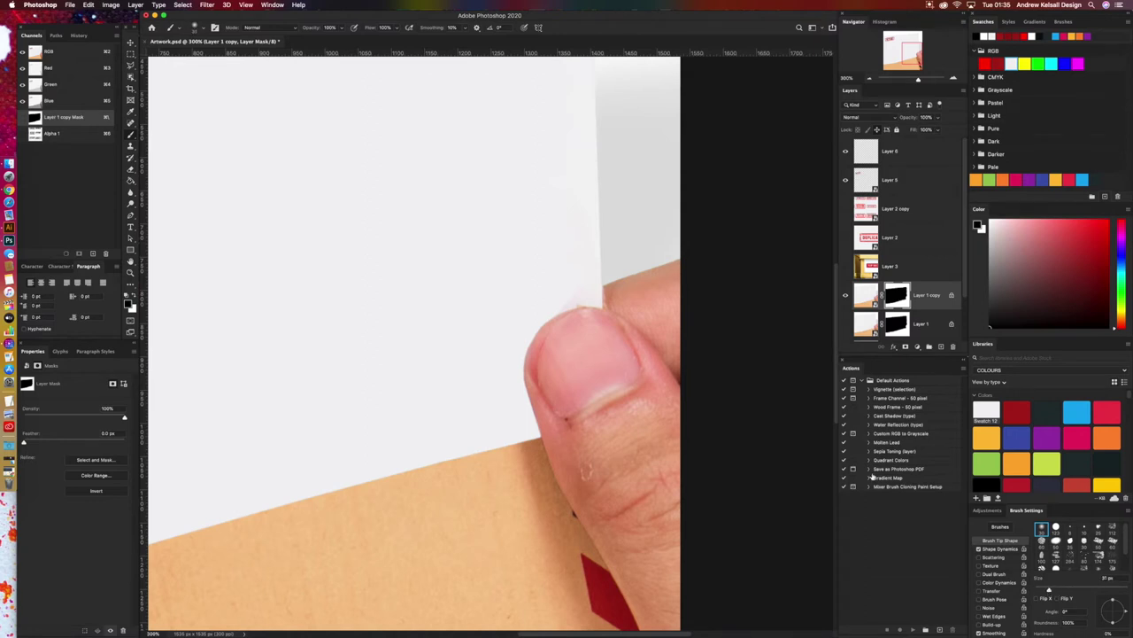
left_click(204, 29)
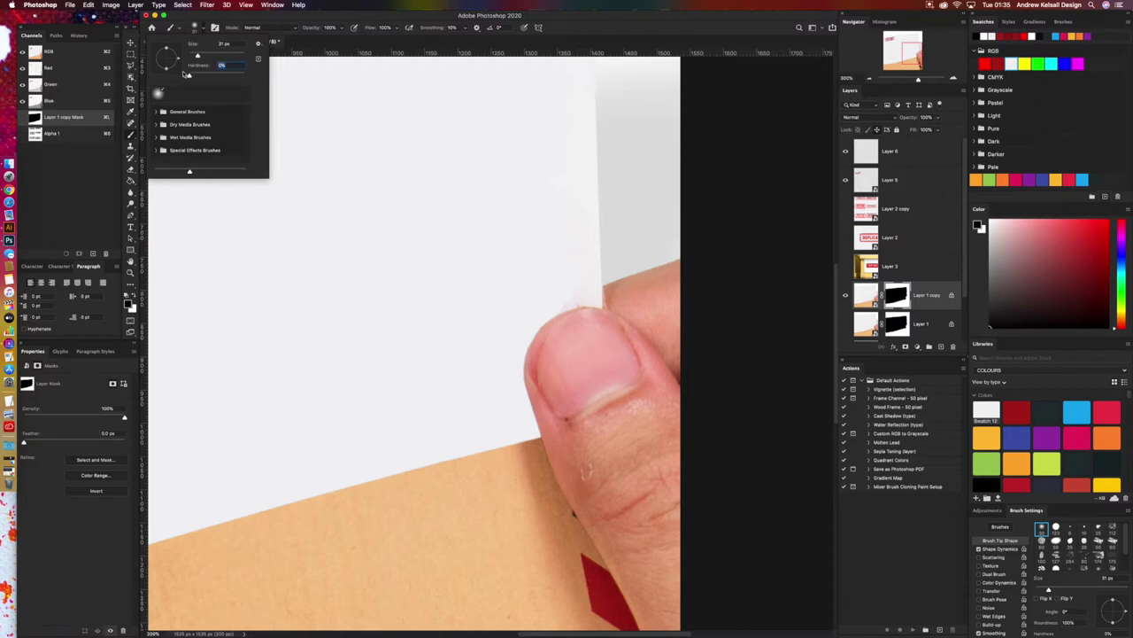
left_click(342, 28)
left_click_drag(325, 39, 325, 39)
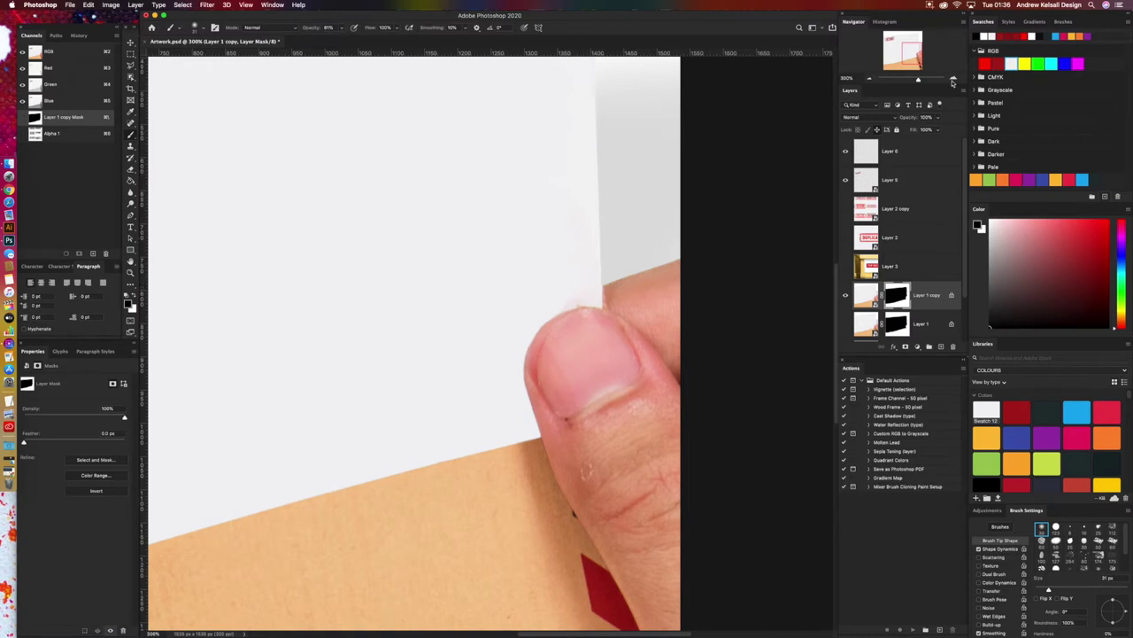
Step: Zoom in on the thumb and set the brush to 41% opacity and 43 px
key("super+equal")
left_click_drag(784, 176, 637, 193)
key("super+equal")
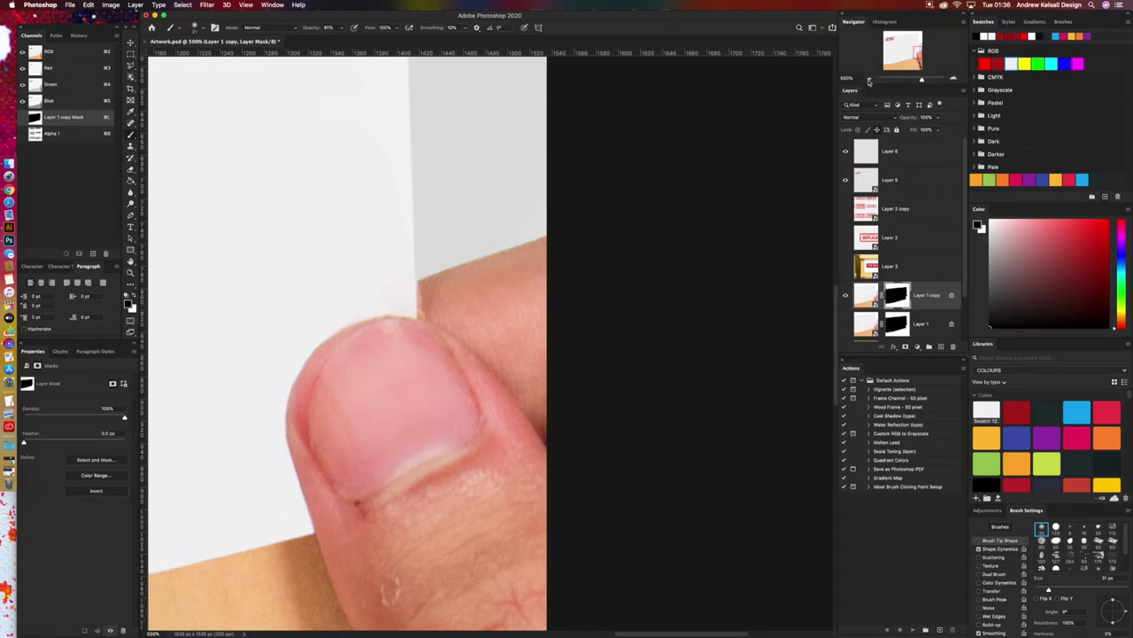
left_click(868, 79)
left_click(869, 79)
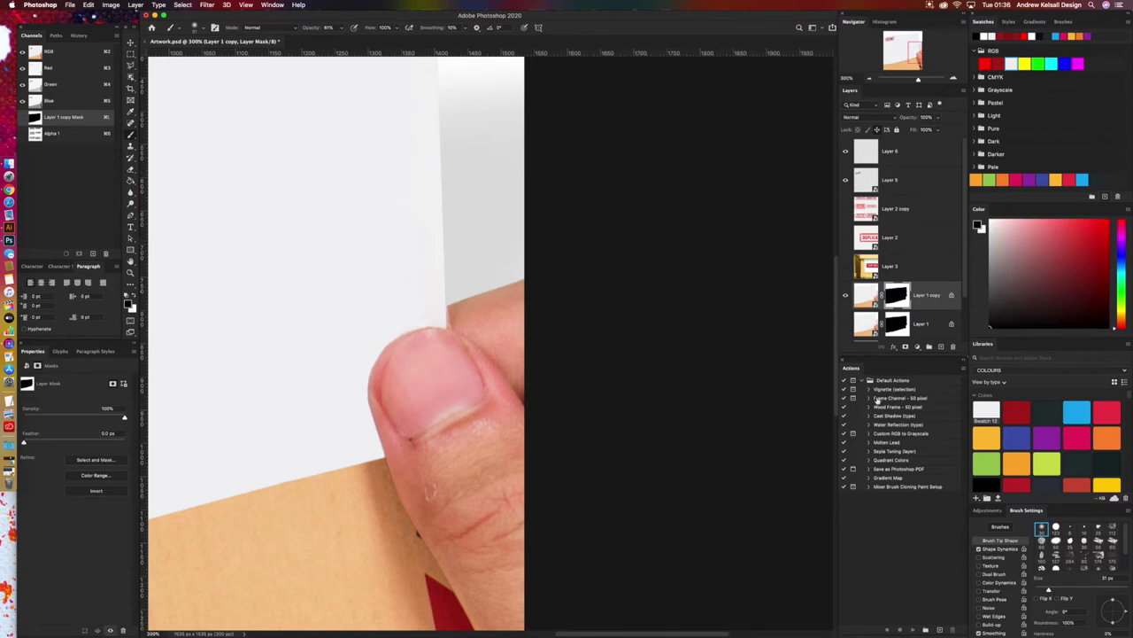
left_click(341, 28)
left_click_drag(342, 39, 332, 41)
left_click(200, 27)
left_click_drag(198, 58, 202, 58)
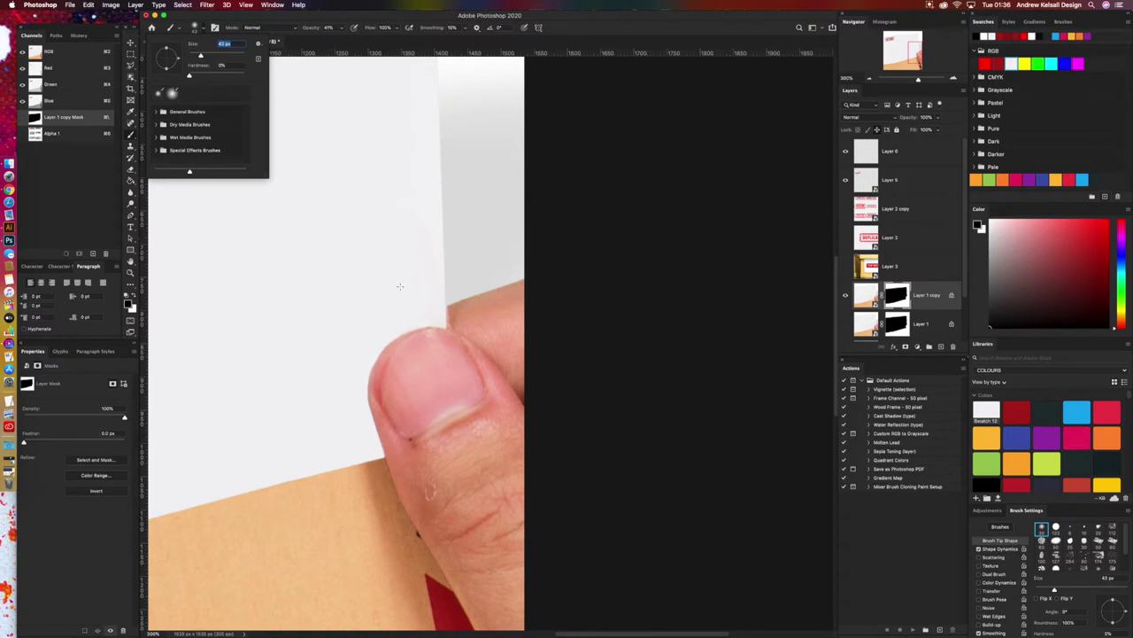
key("Return")
Step: Zoom out to see the whole document and save Artwork.psd
scroll(413, 177, "down", 5)
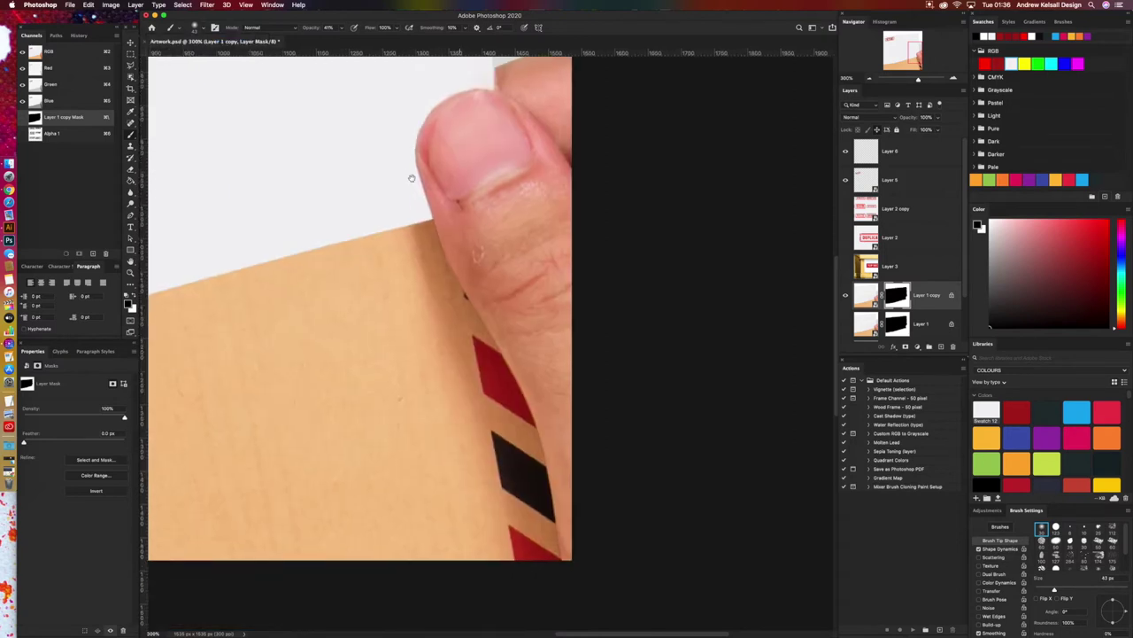
scroll(420, 337, "up", 8)
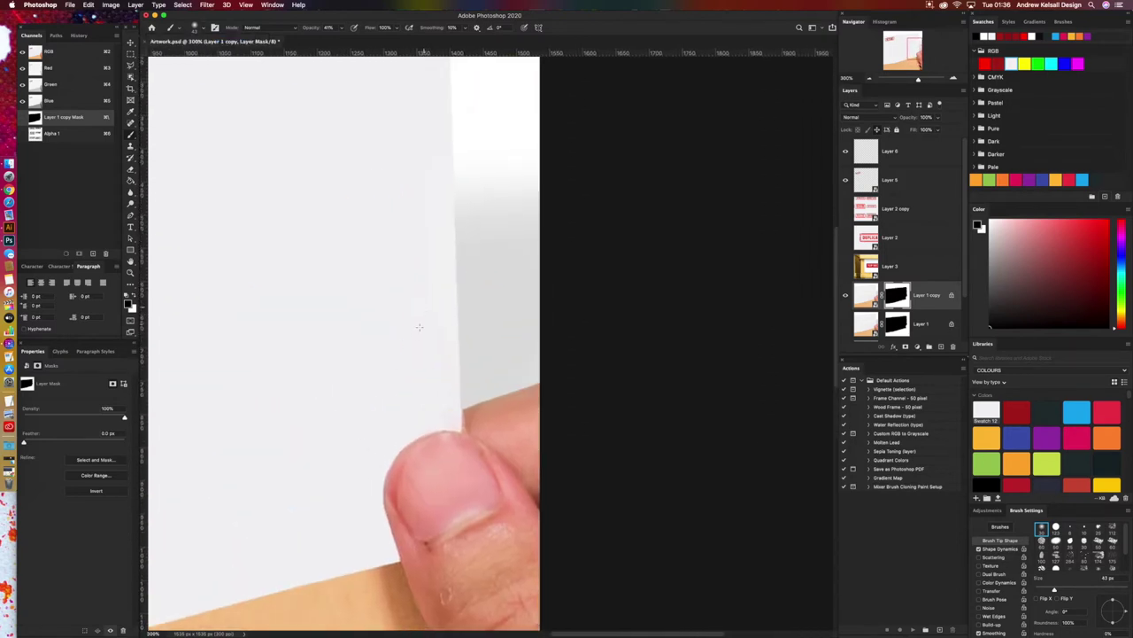
scroll(415, 271, "up", 4)
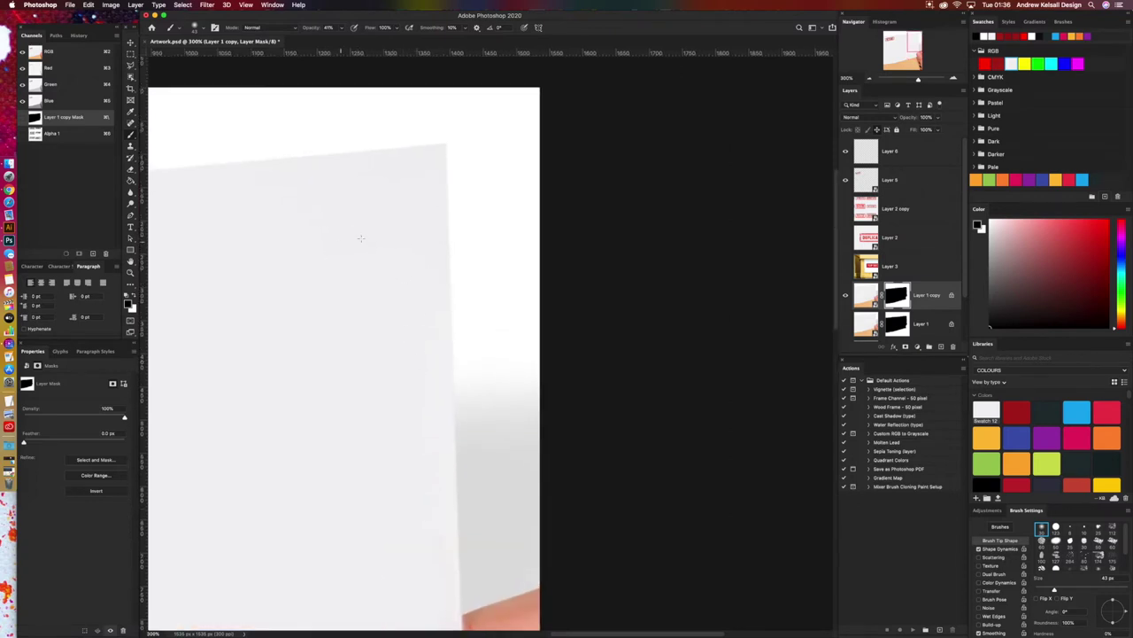
scroll(417, 251, "left", 3)
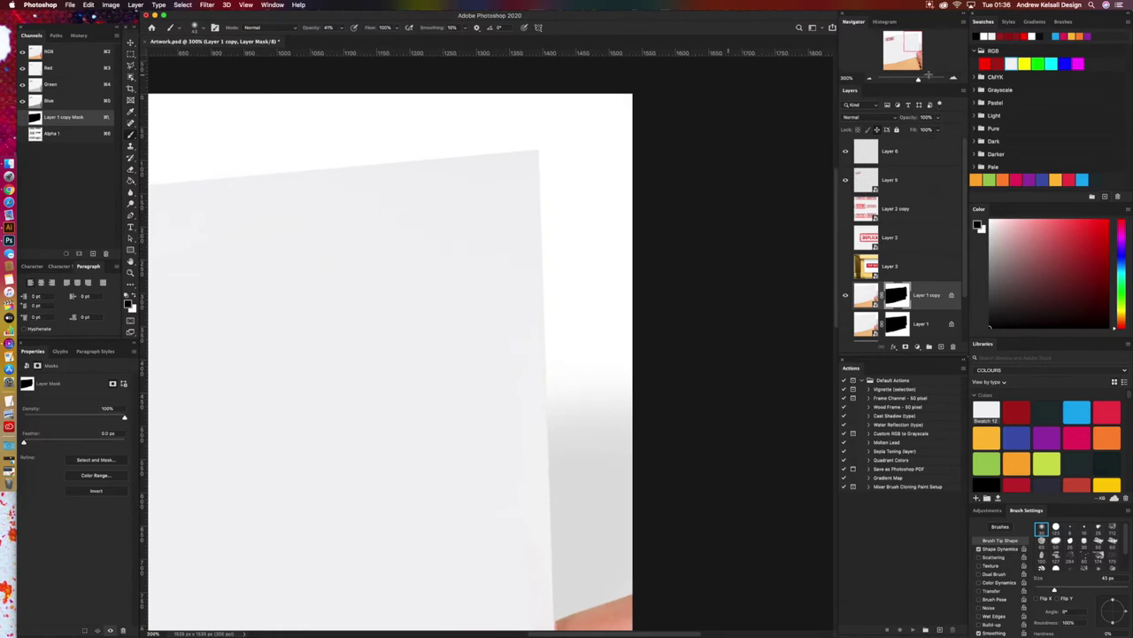
scroll(513, 258, "left", 10)
scroll(513, 257, "down", 8)
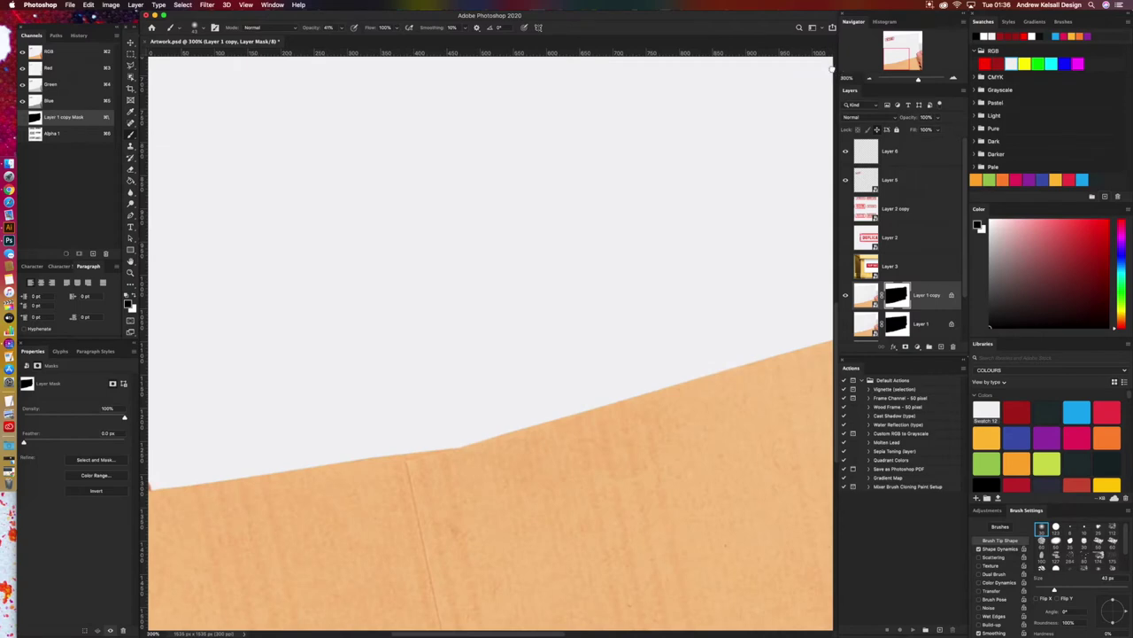
scroll(828, 66, "up", 3)
scroll(828, 49, "up", 10)
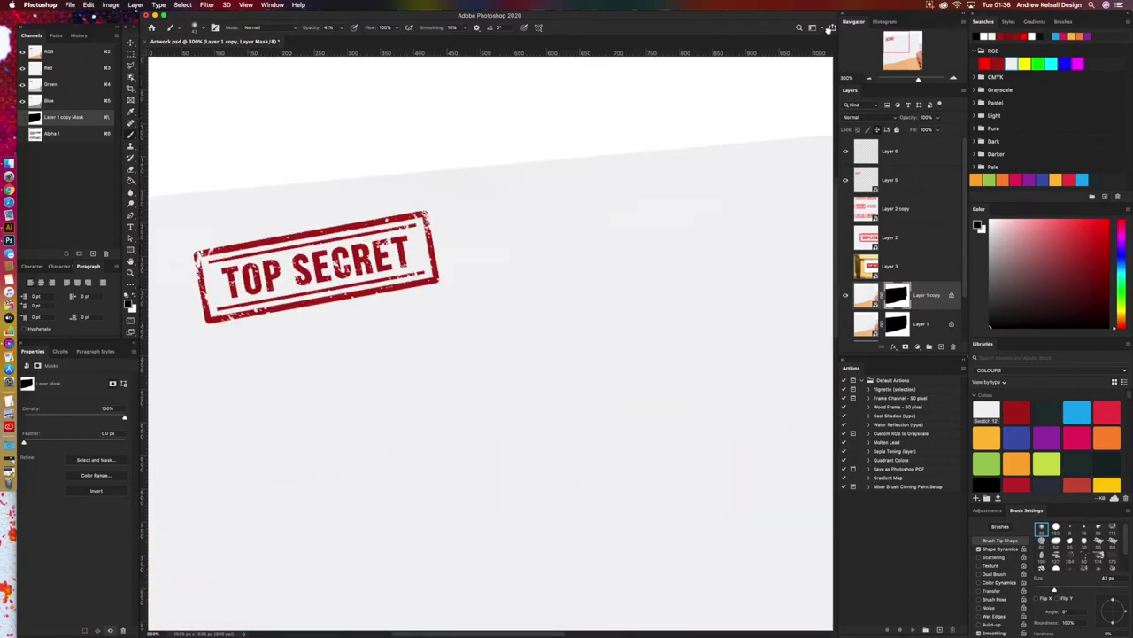
left_click(870, 79)
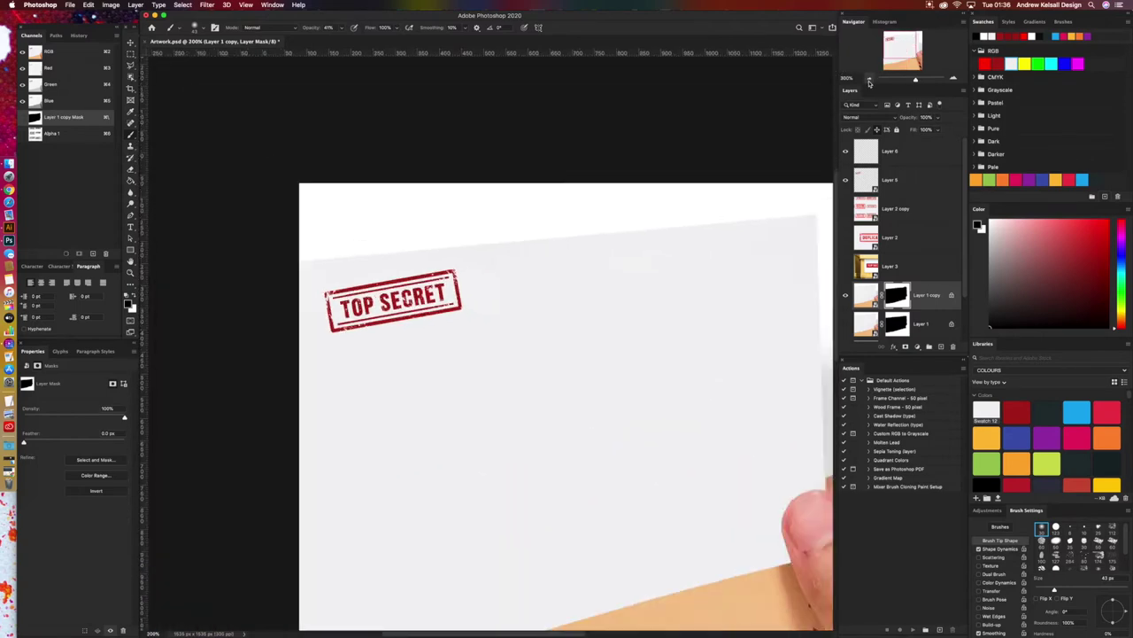
left_click(870, 79)
scroll(755, 127, "right", 2)
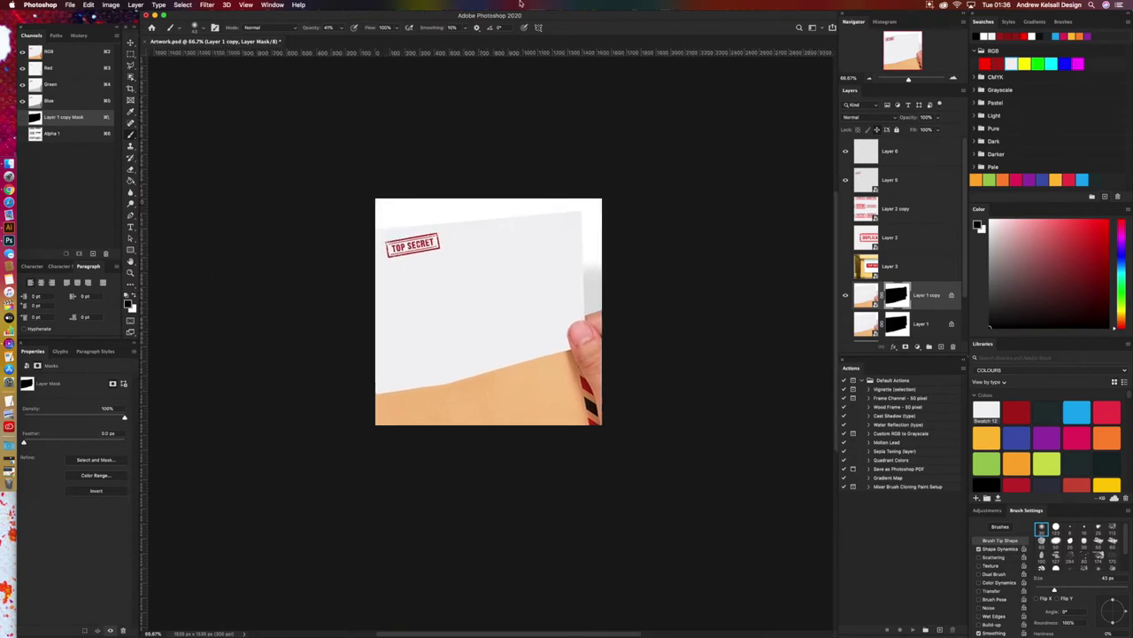
key("super+s")
Step: At 100% view, apply Image > Auto Tone to the Layer 1 copy photo
left_click(953, 79)
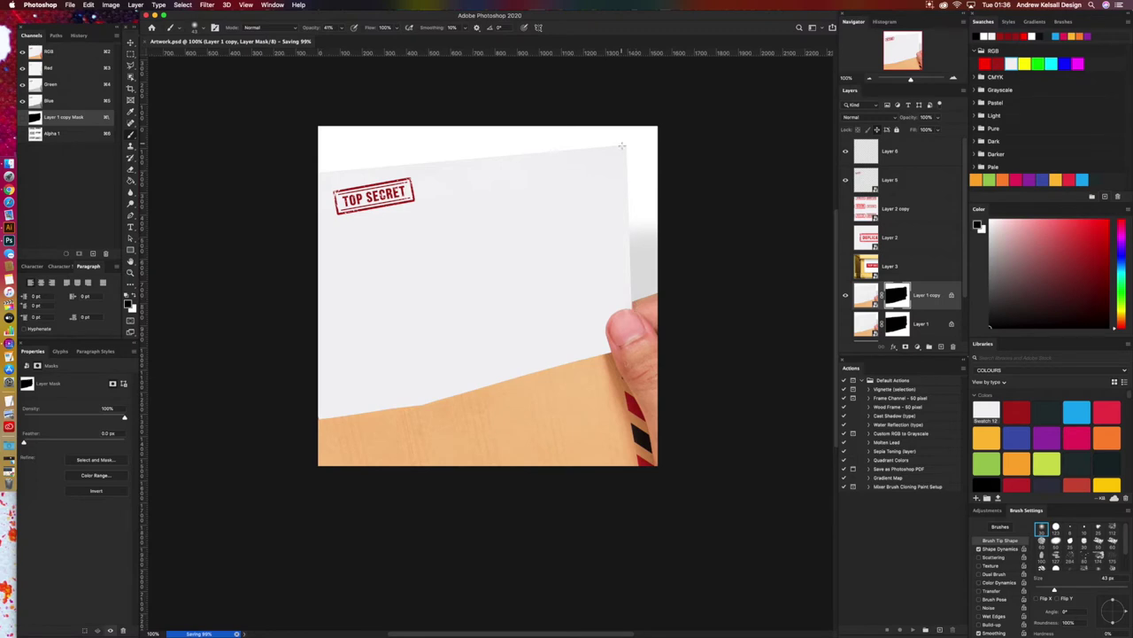
left_click(130, 43)
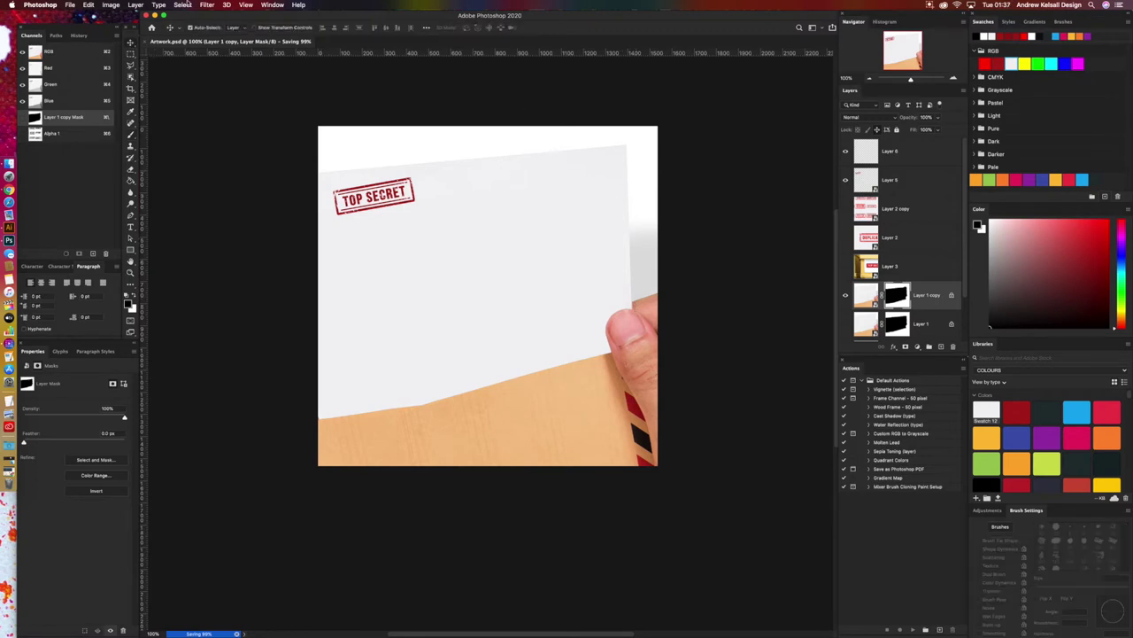
left_click(867, 301)
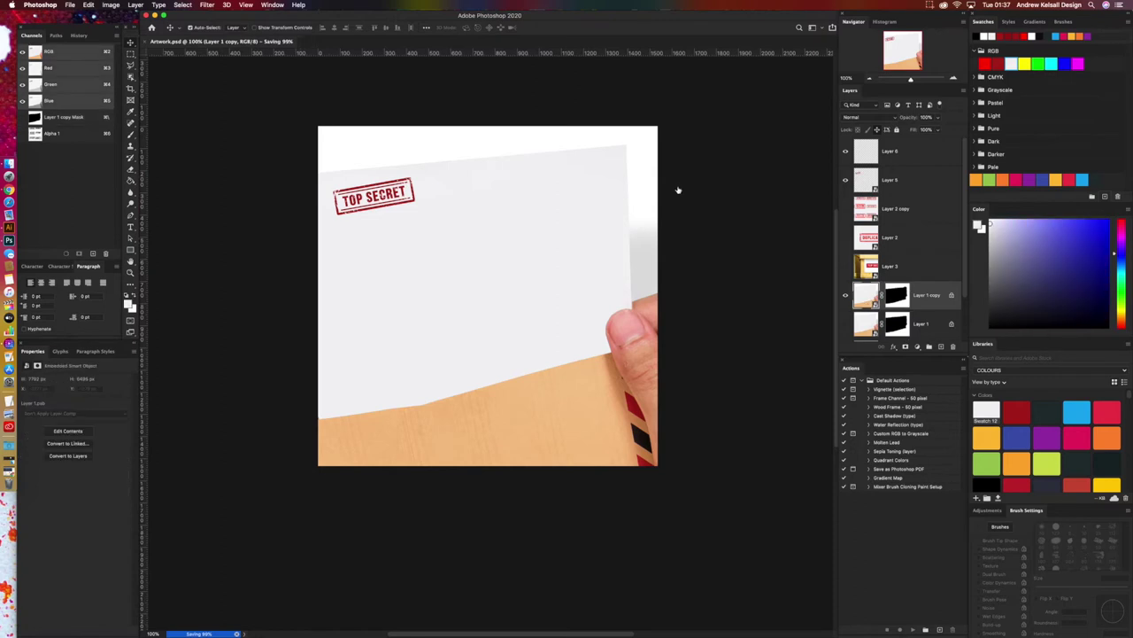
left_click(109, 5)
left_click(120, 42)
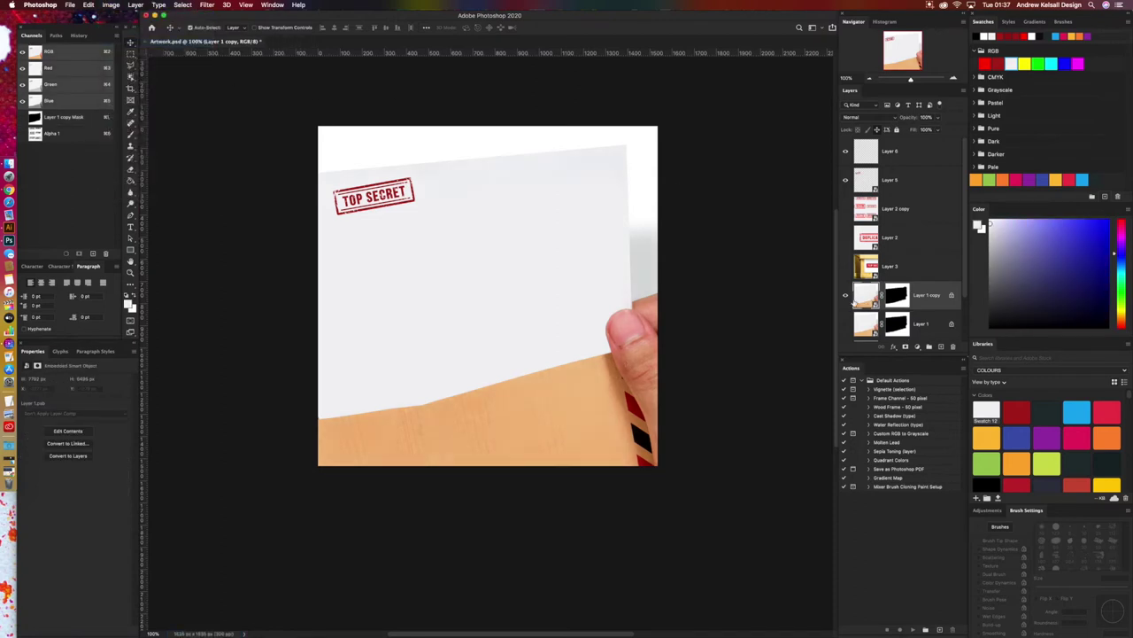
Step: Compare Layer 1 copy on and off, then apply Auto Contrast and Auto Color to it
left_click(845, 296)
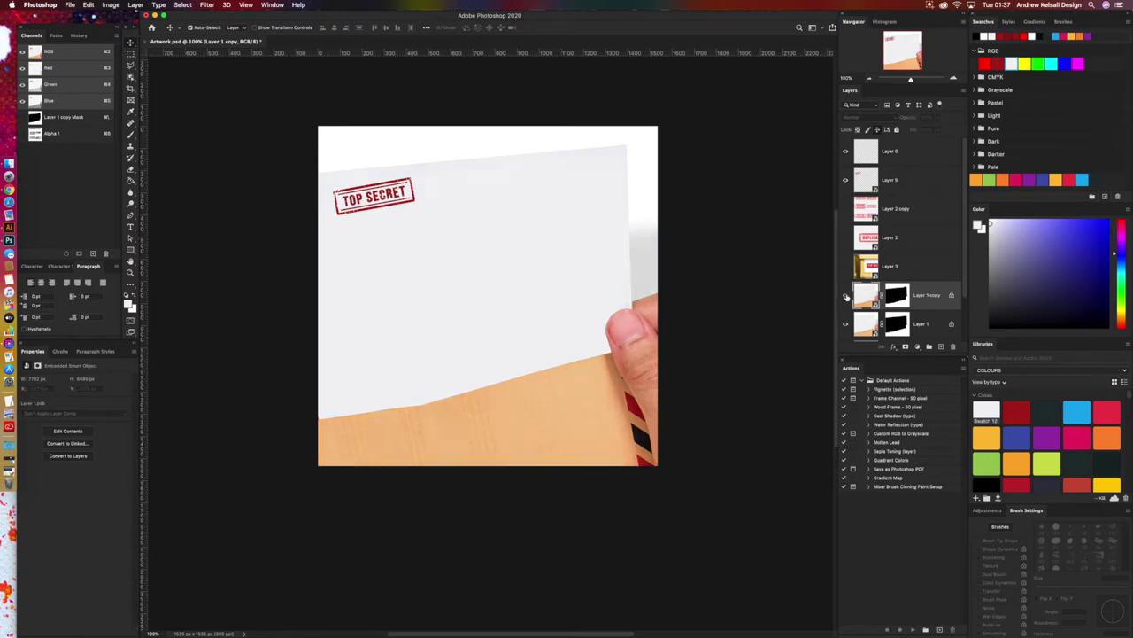
left_click(845, 296)
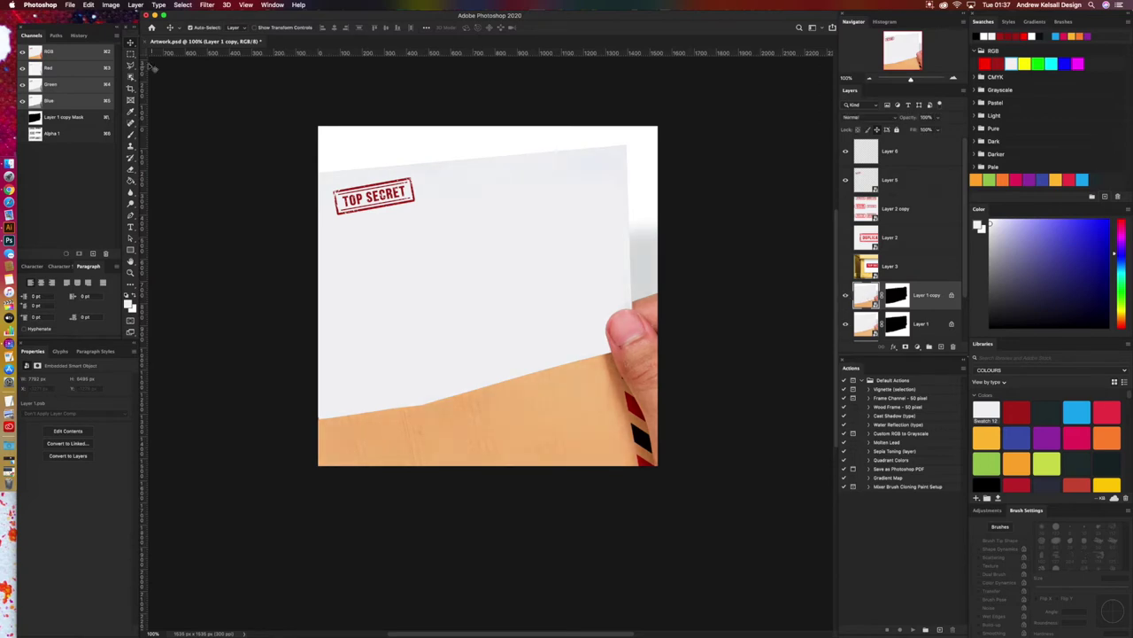
left_click(115, 6)
left_click(122, 59)
left_click(110, 5)
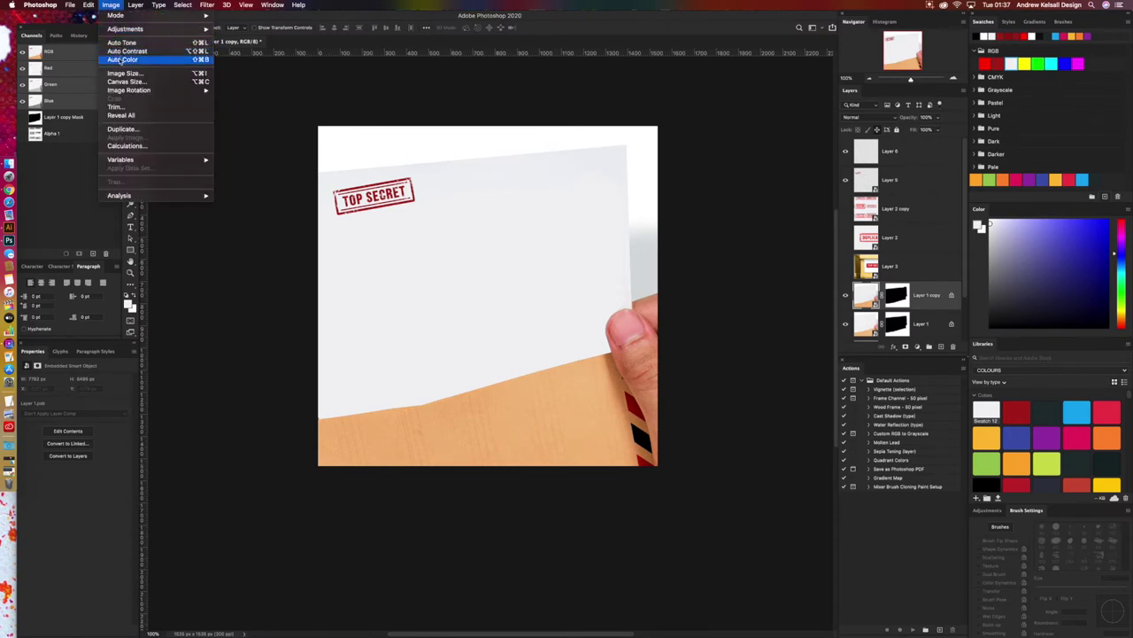
left_click(119, 60)
left_click(111, 4)
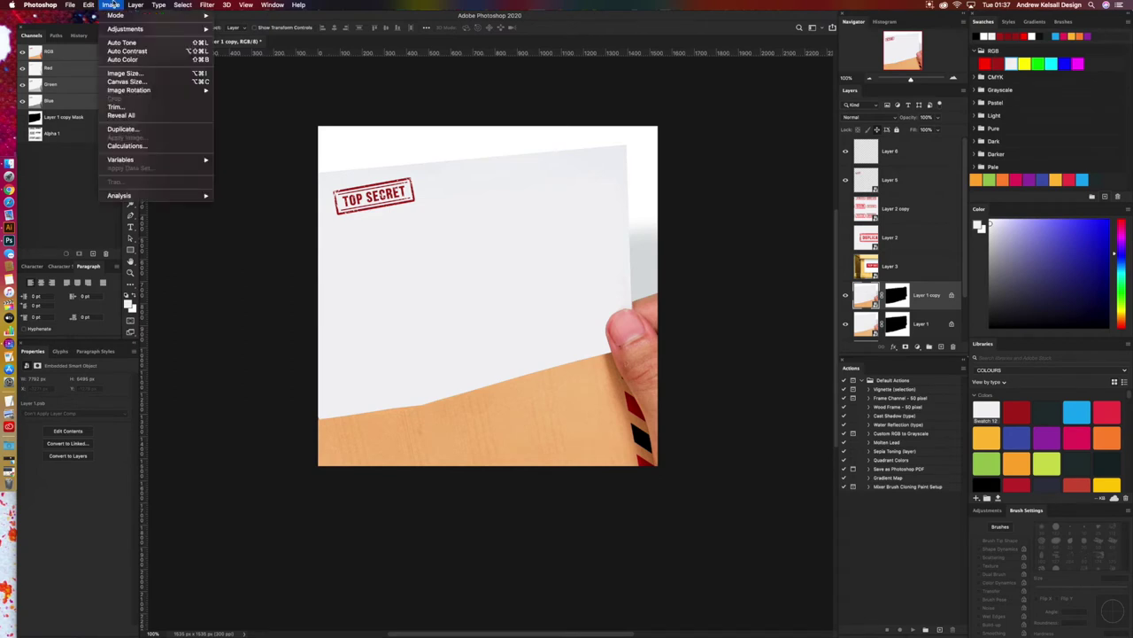
left_click(114, 4)
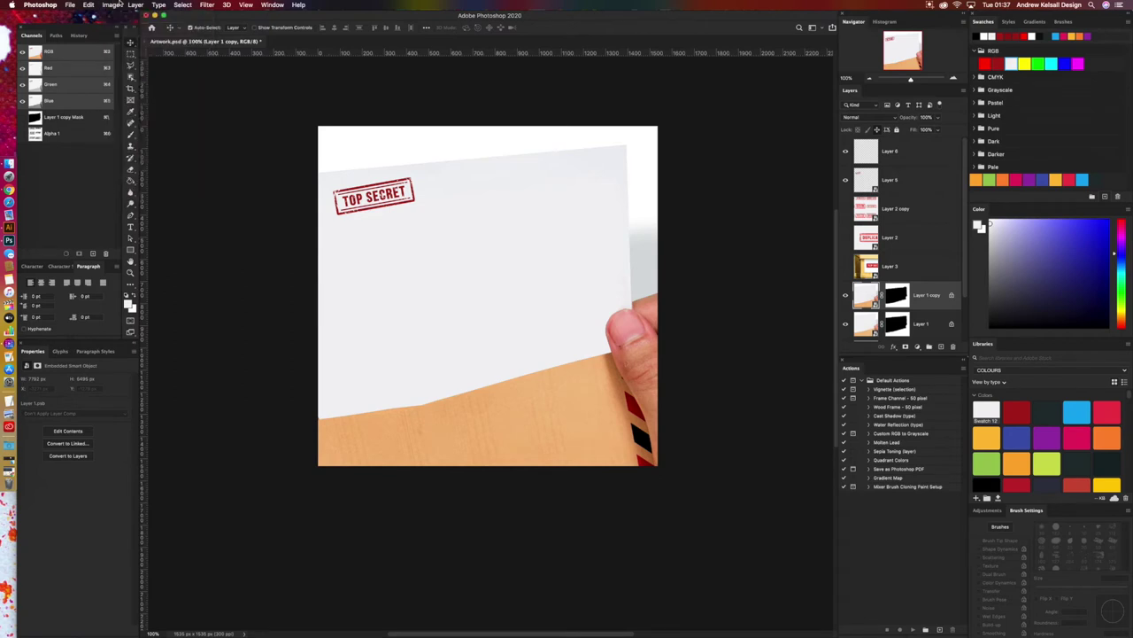
left_click(114, 4)
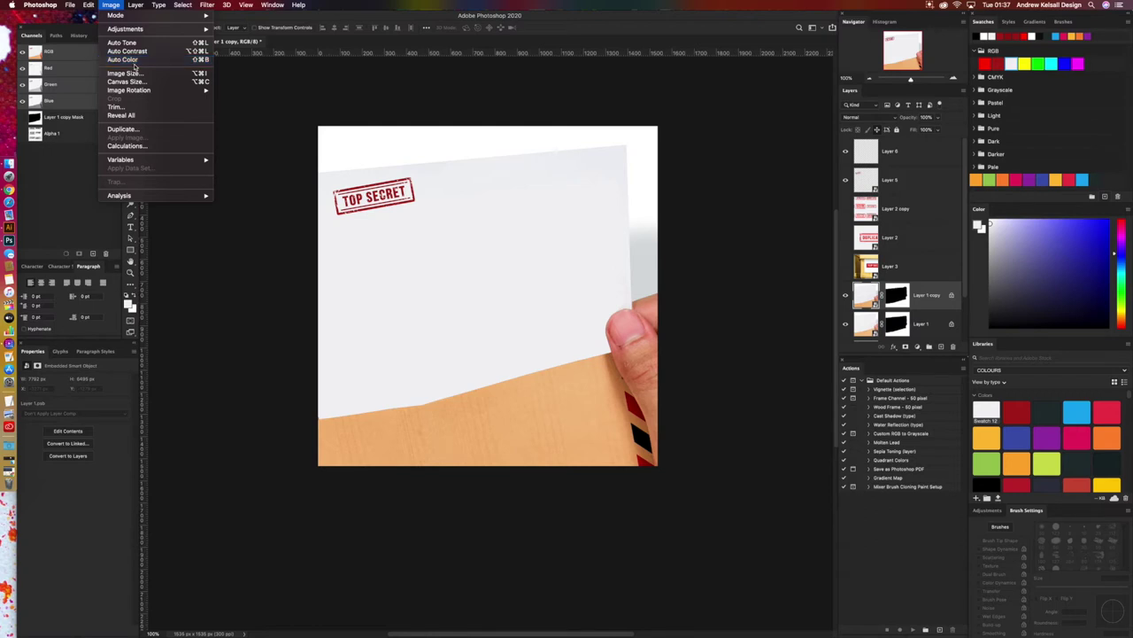
left_click(387, 231)
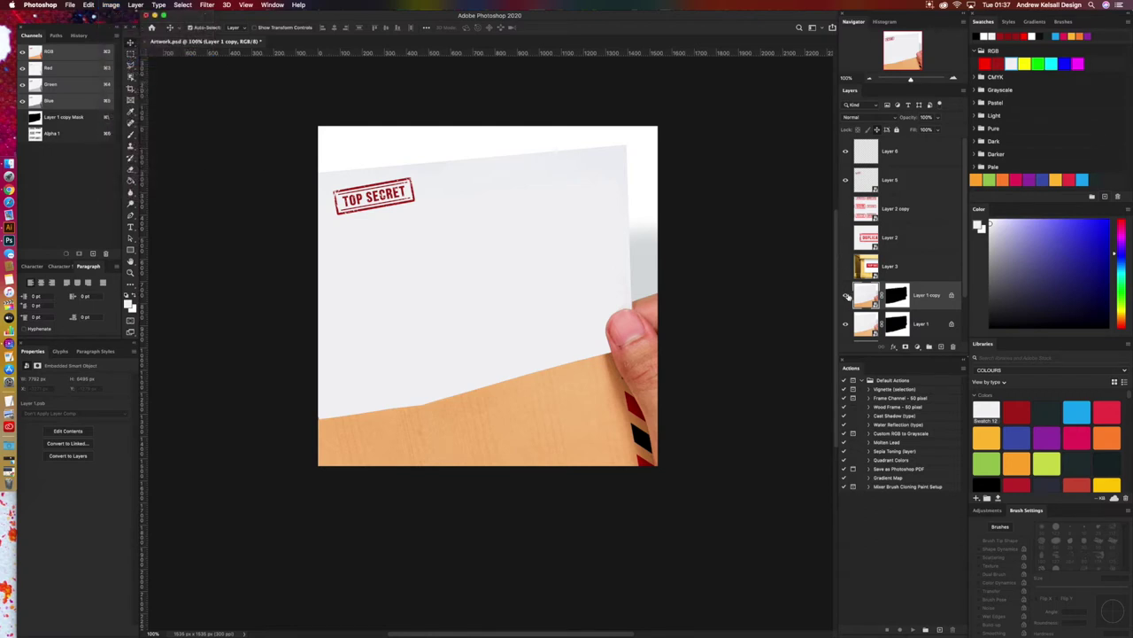
Step: Step through History before and after Auto Color, ending on the Auto Color state
left_click(846, 296)
left_click(846, 296)
left_click(60, 38)
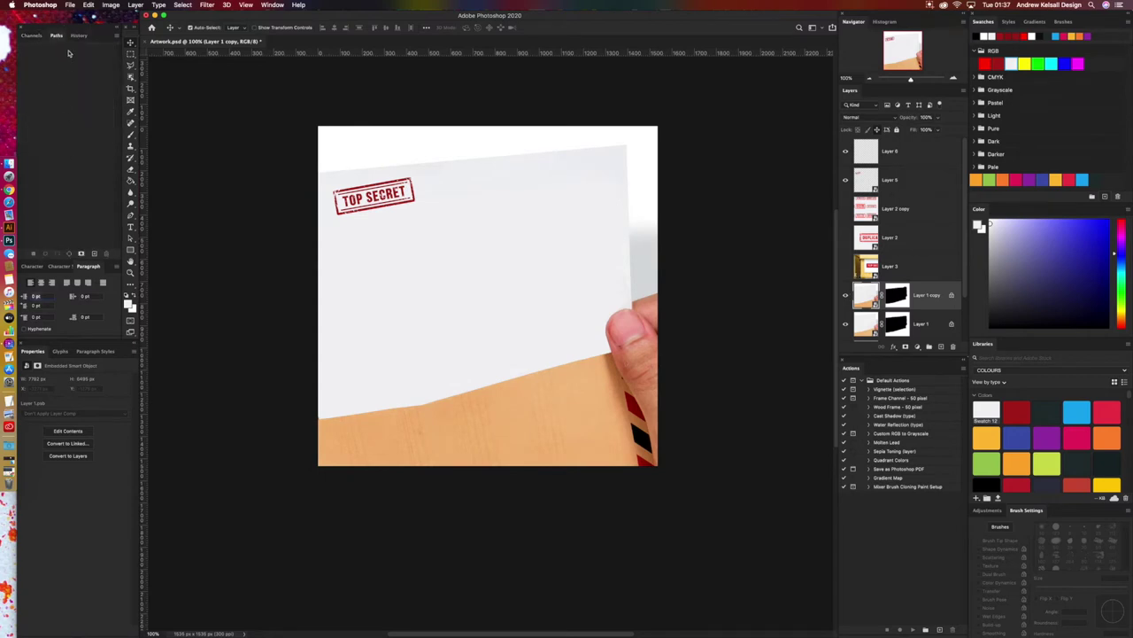
left_click(79, 36)
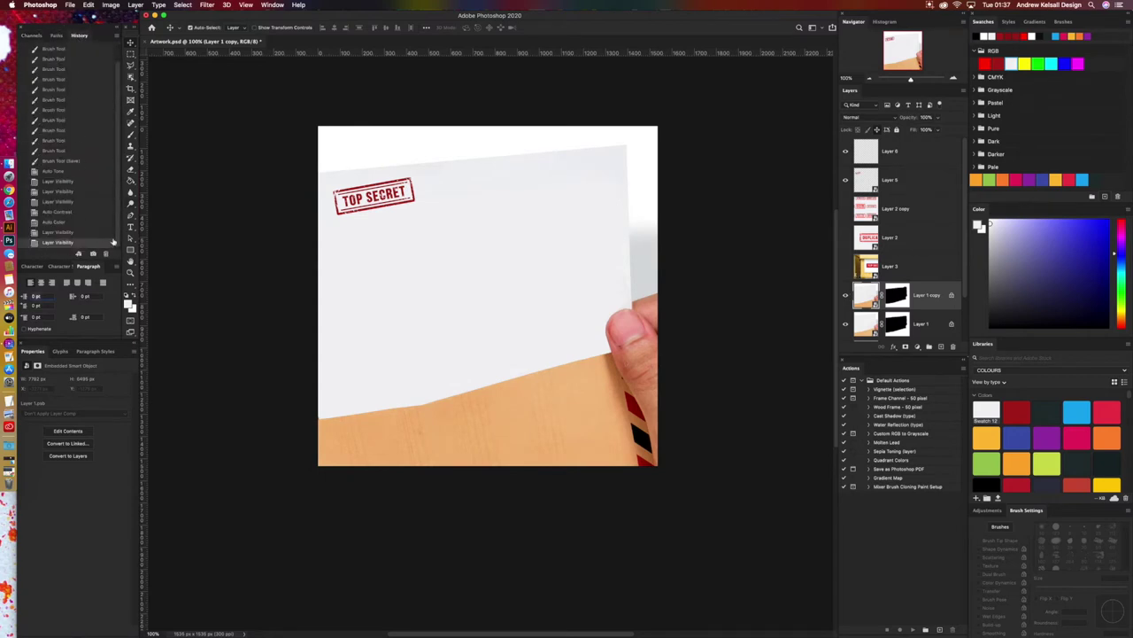
left_click(98, 233)
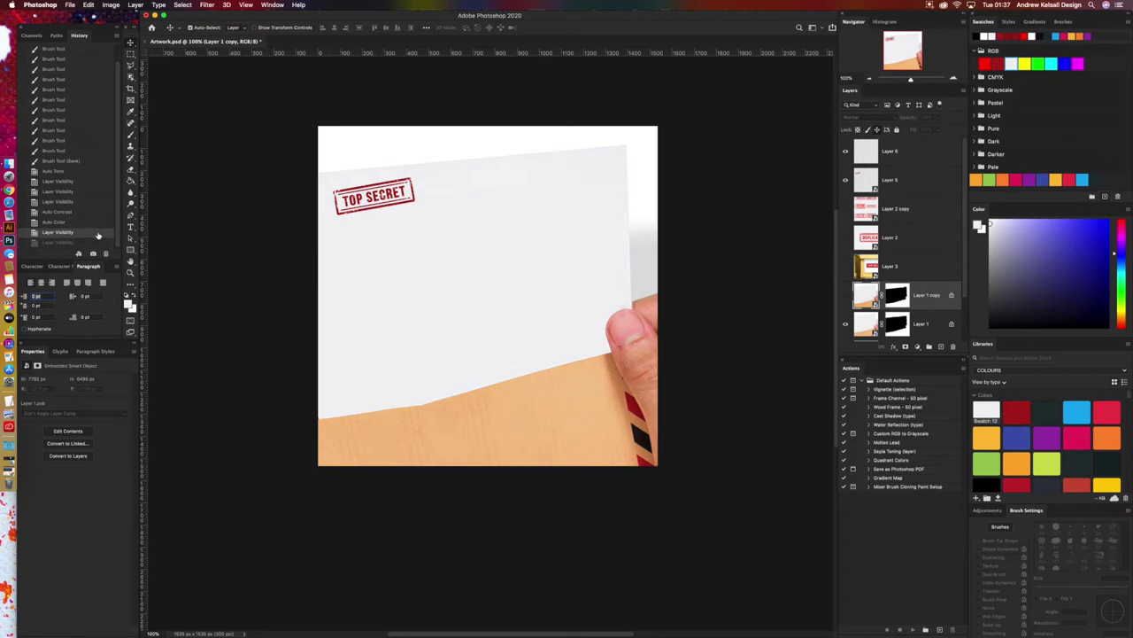
left_click(112, 4)
left_click(117, 4)
left_click(846, 296)
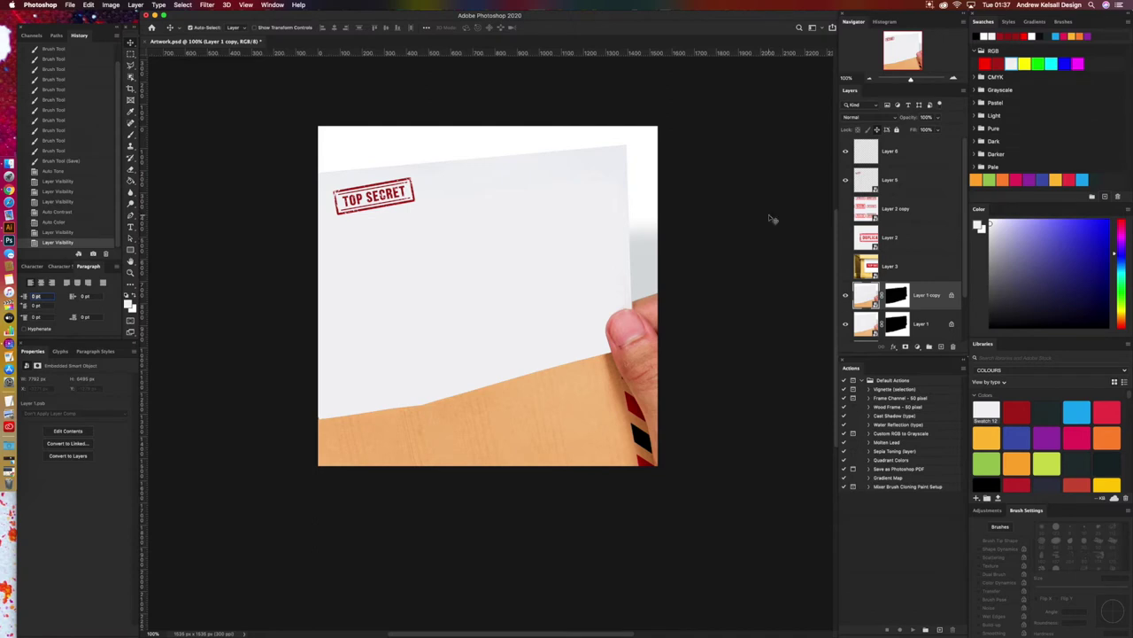
left_click(77, 223)
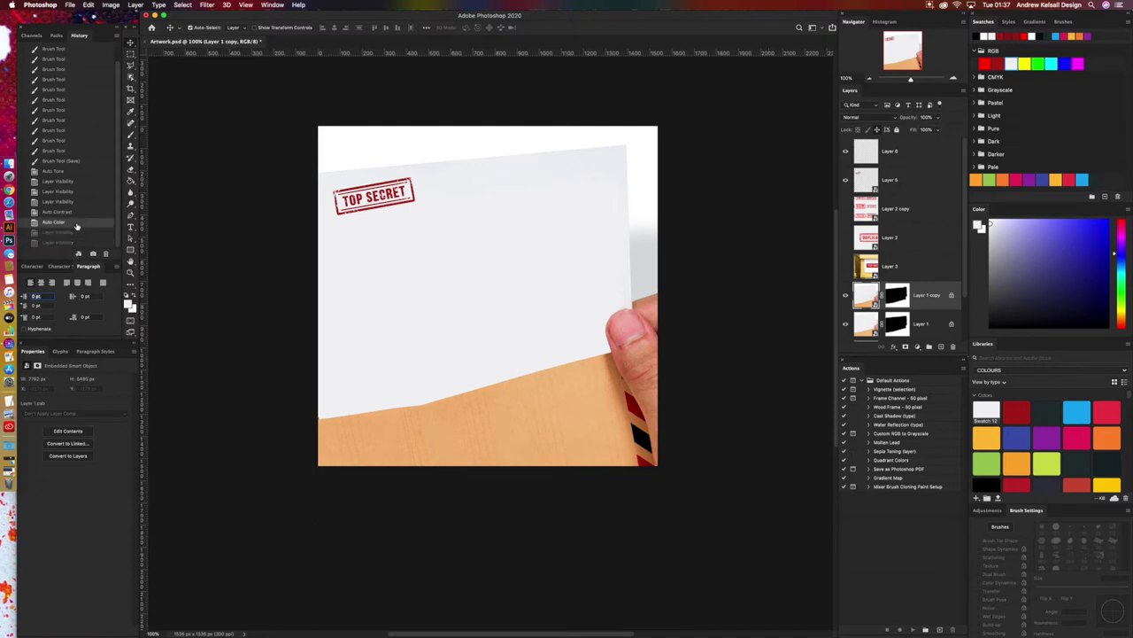
left_click(78, 213)
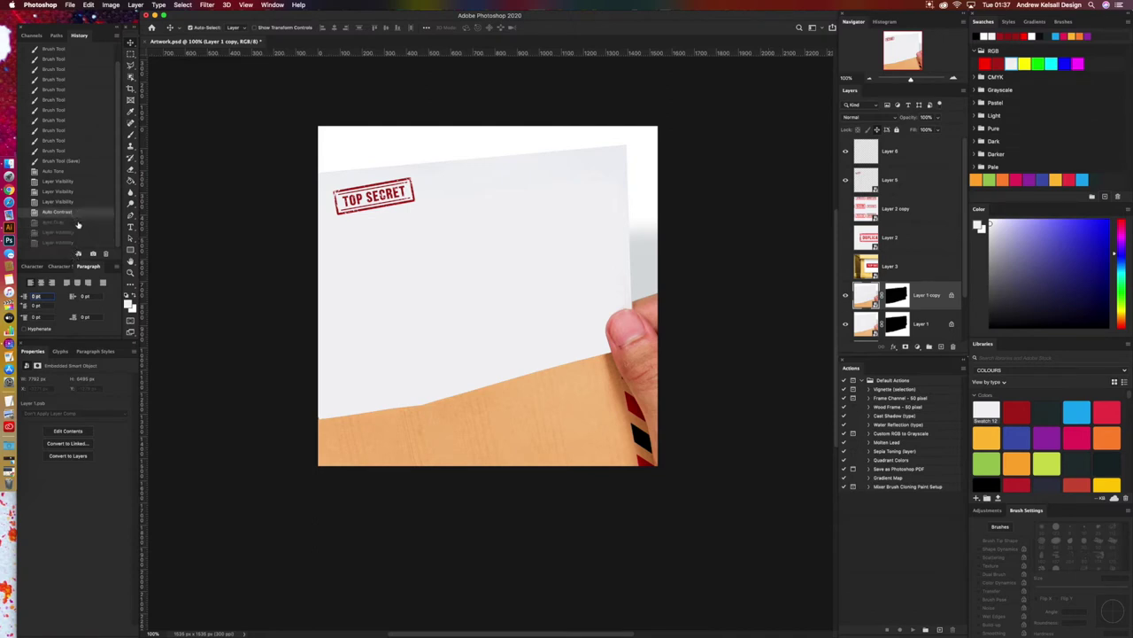
left_click(78, 222)
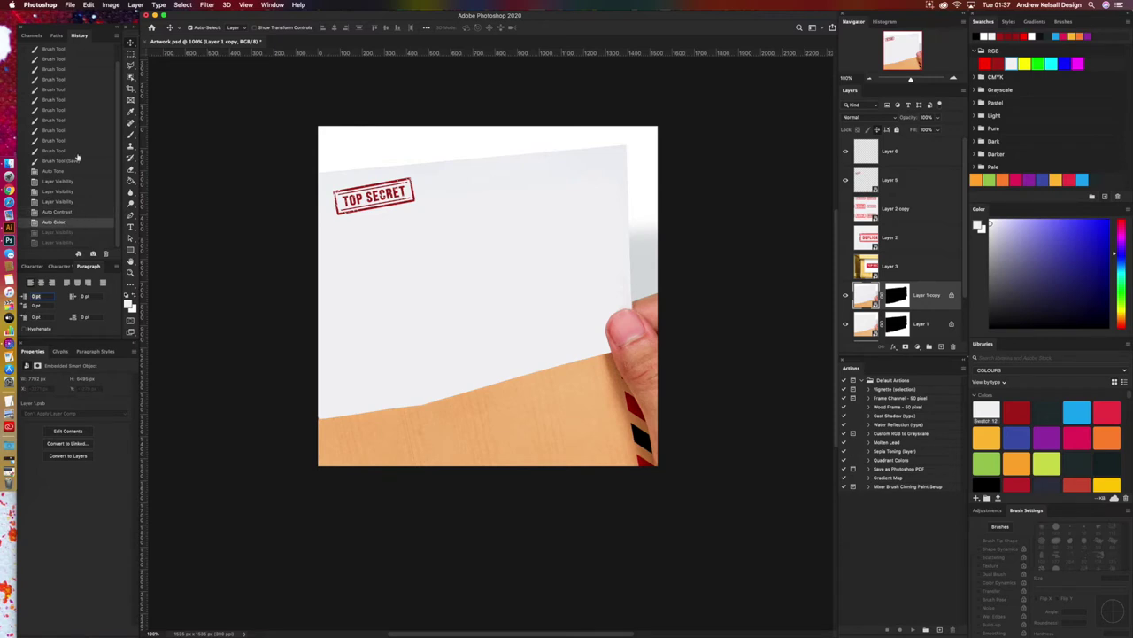
Step: Check Layer 3's stamp by toggling it, save Artwork.psd, and pick the Type tool
left_click(846, 267)
left_click(847, 267)
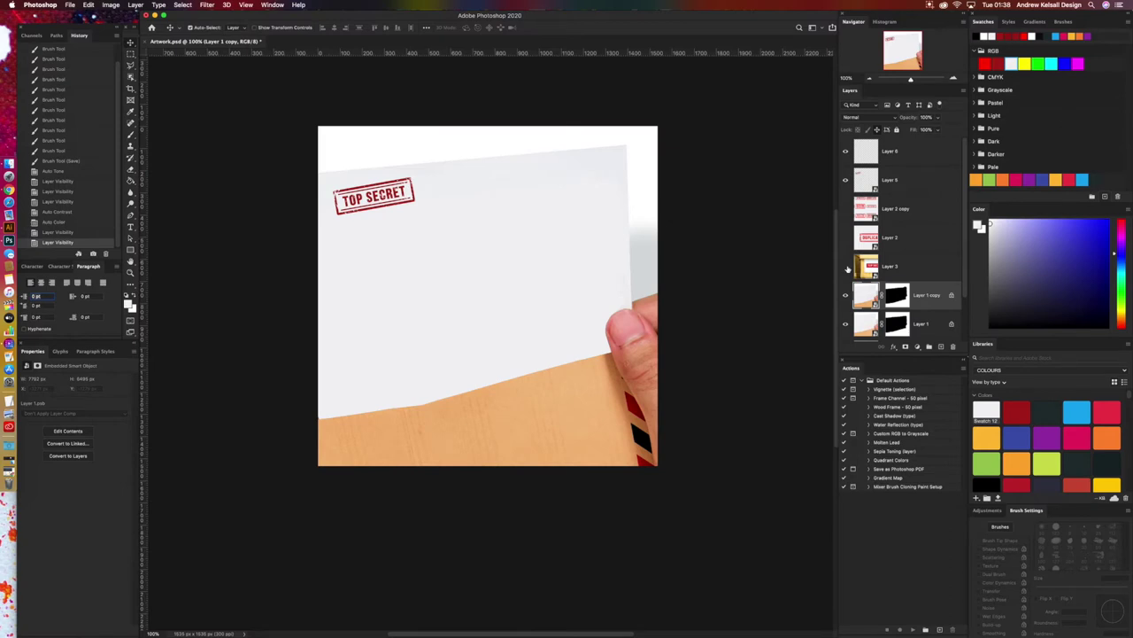
key("super+s")
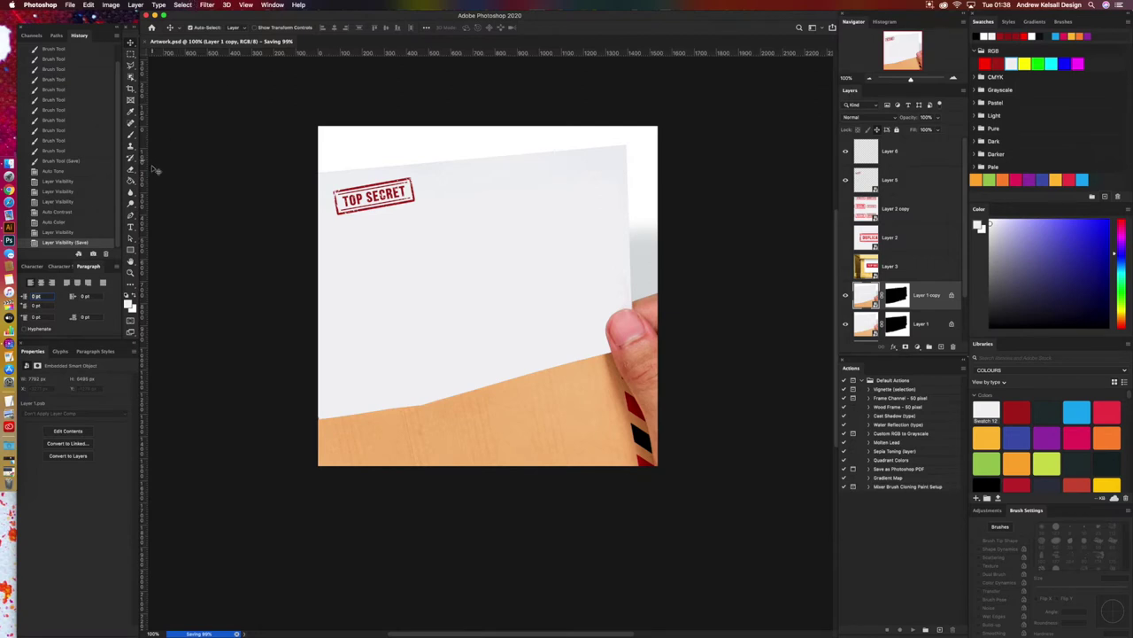
left_click(131, 227)
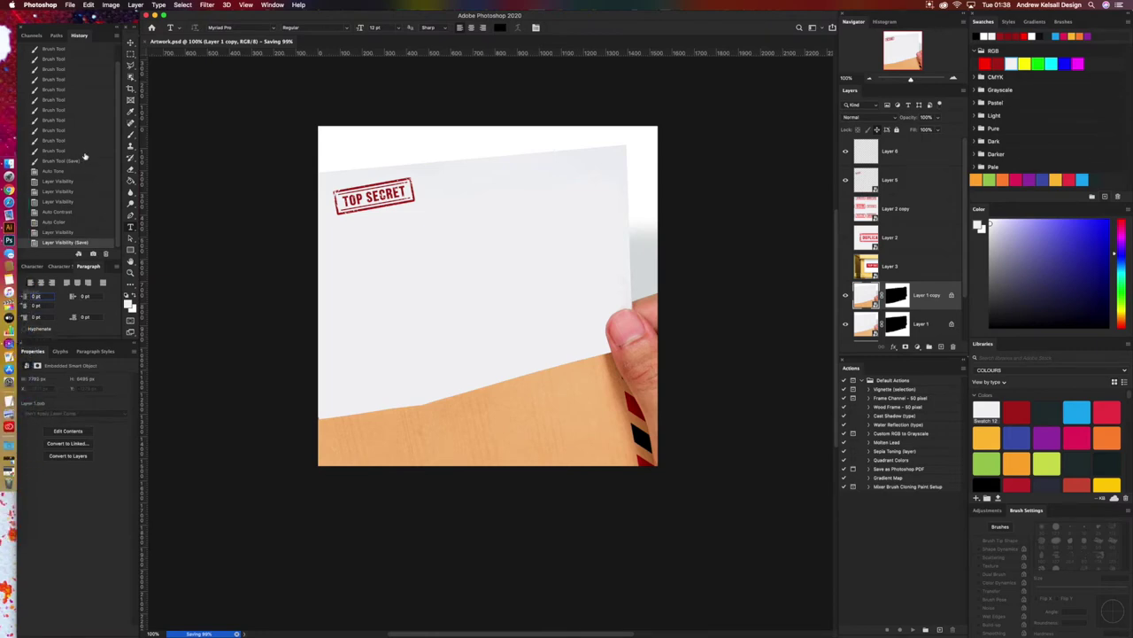
Step: In Finder, preview the notebook sketch photo full size
left_click(23, 162)
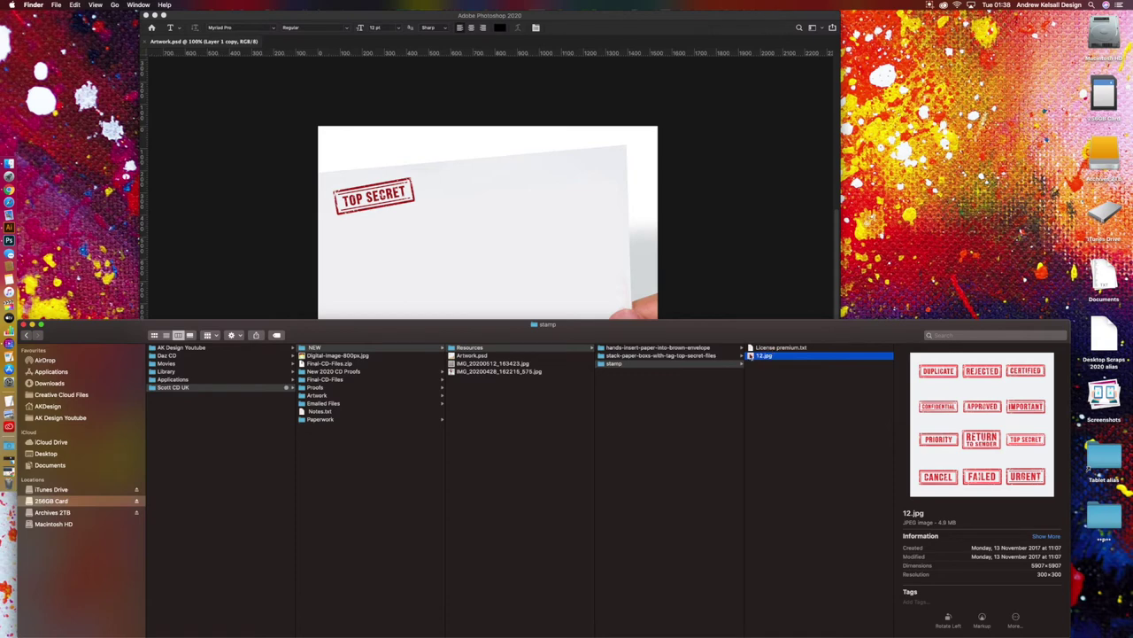
left_click(535, 365)
key("space")
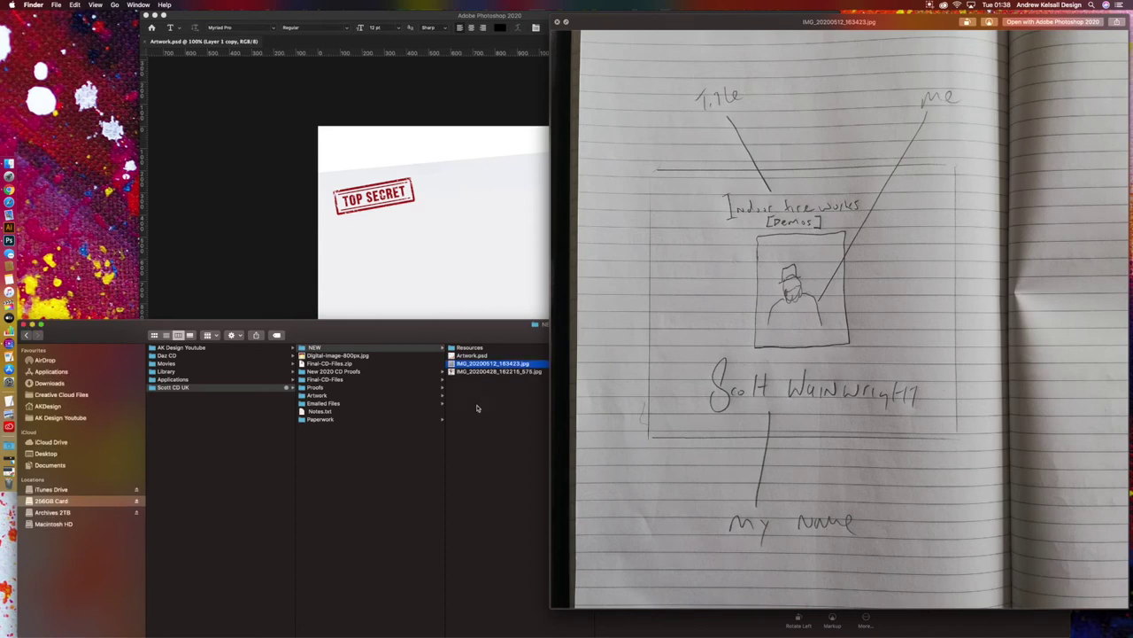
key("space")
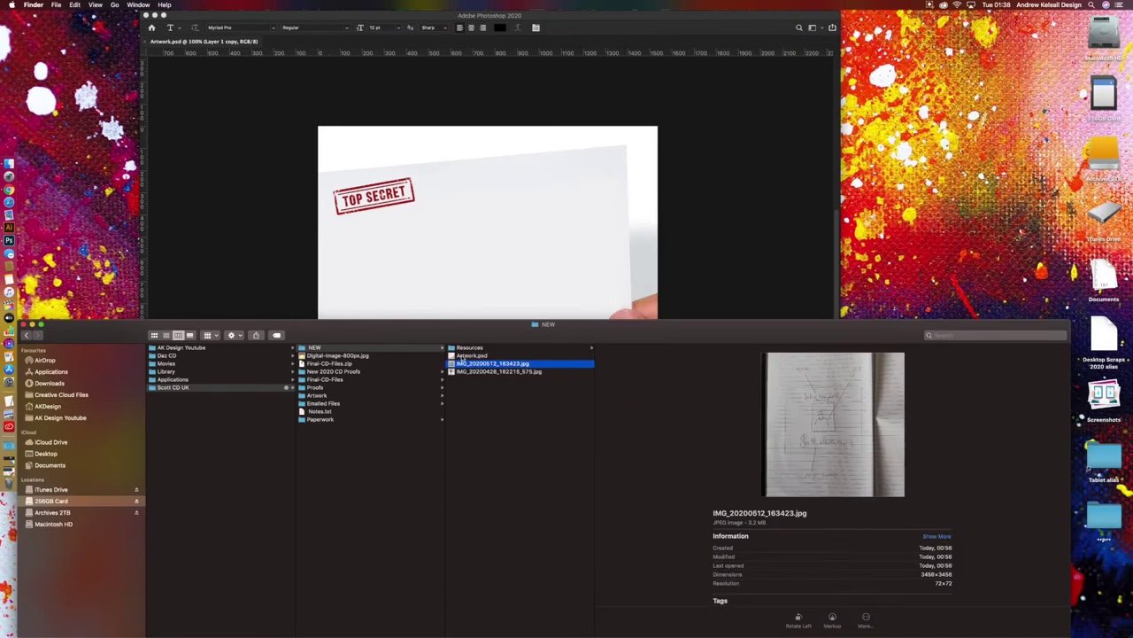
Step: Open Notes.txt, copy the client's name line, and return to Photoshop
double_click(306, 413)
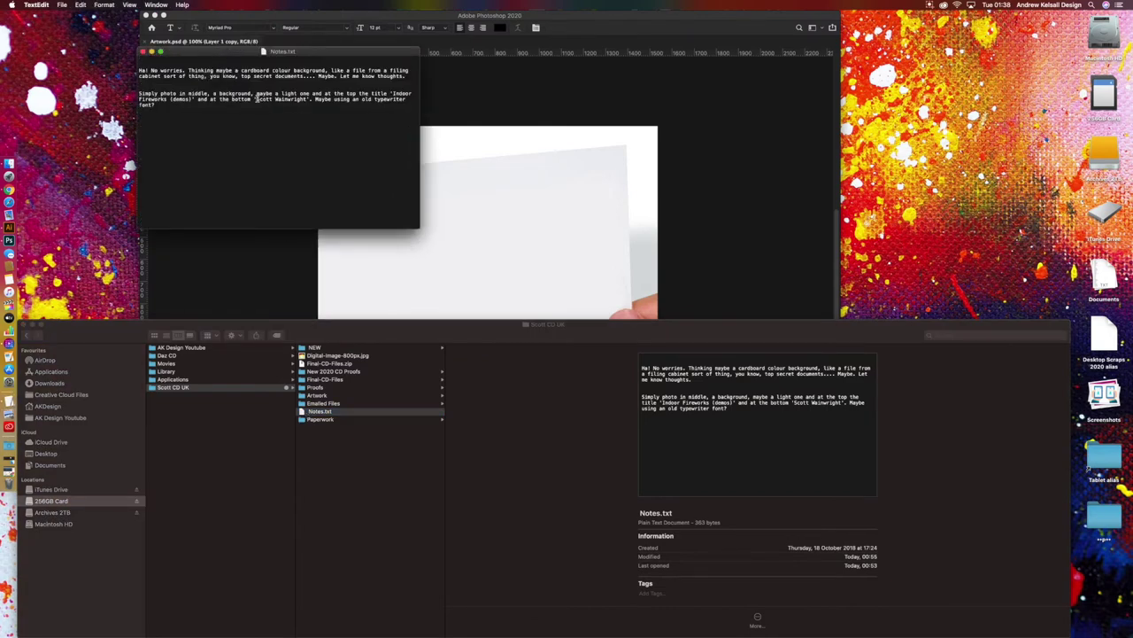
left_click_drag(256, 98, 307, 98)
key("super+c")
left_click(21, 264)
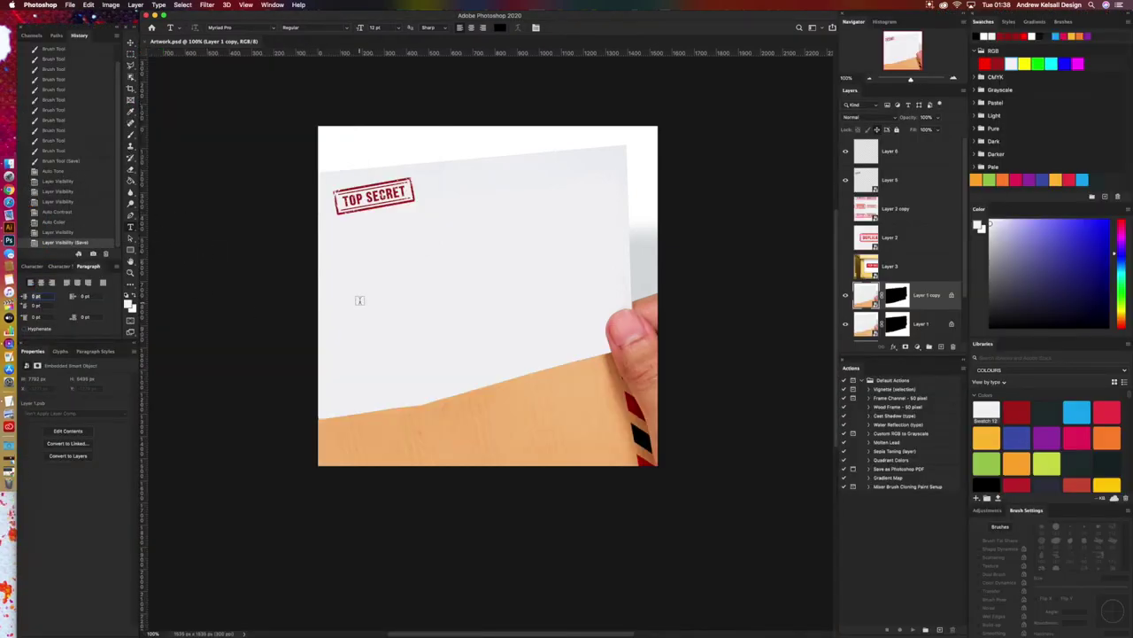
Step: Paste the client's name as a text layer on the paper and scale it up
left_click(360, 300)
key("super+v")
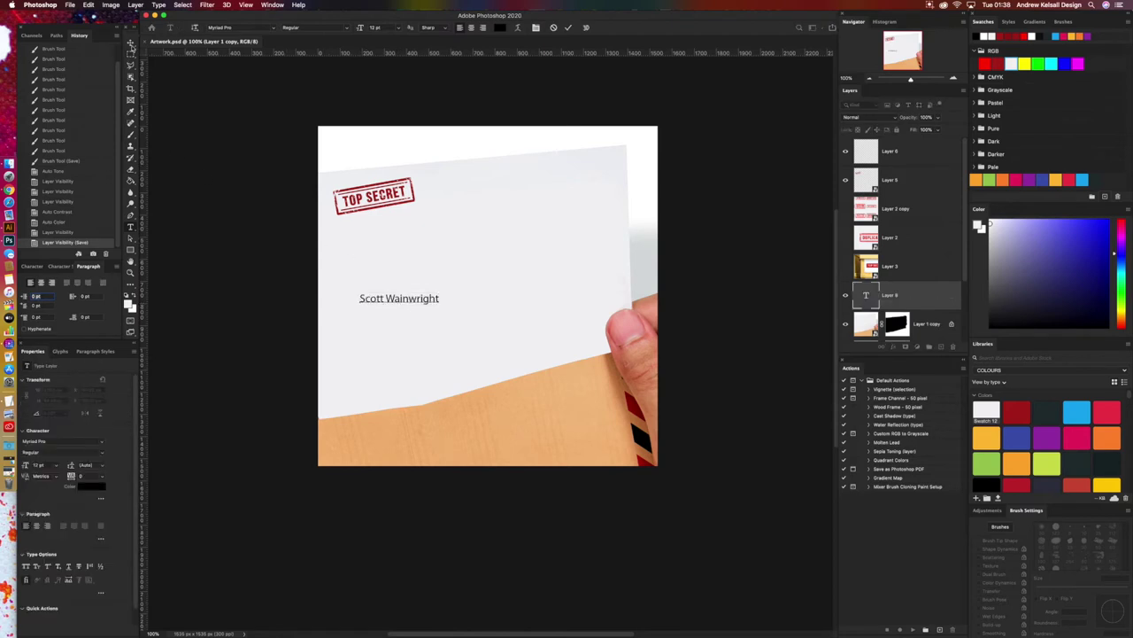
key("super+Return")
key("v")
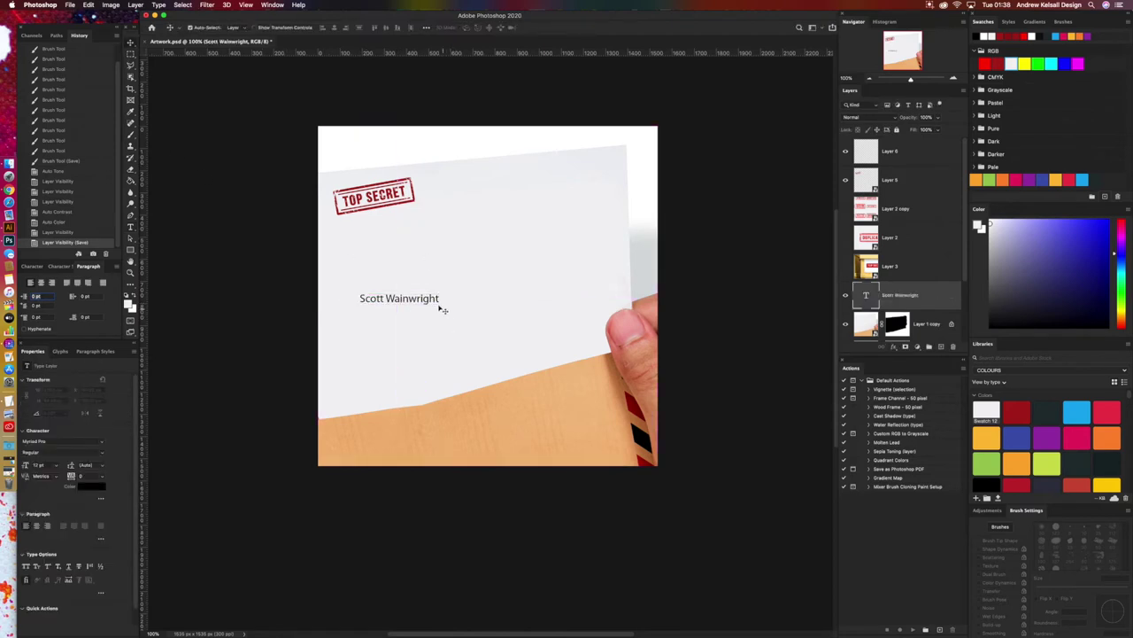
key("super+t")
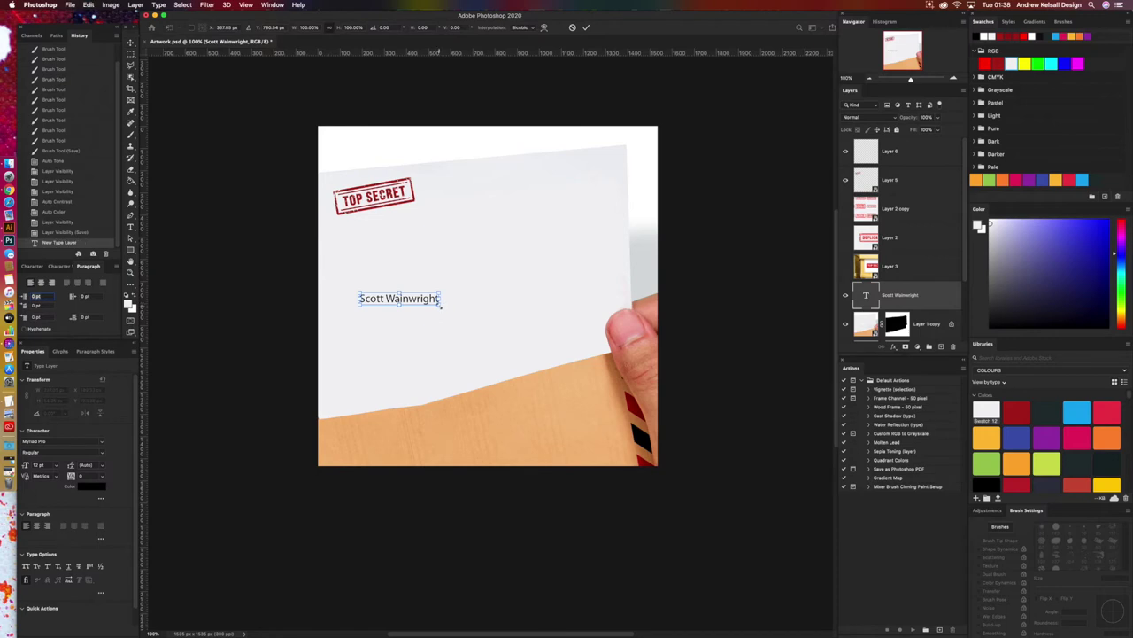
left_click_drag(441, 305, 529, 434)
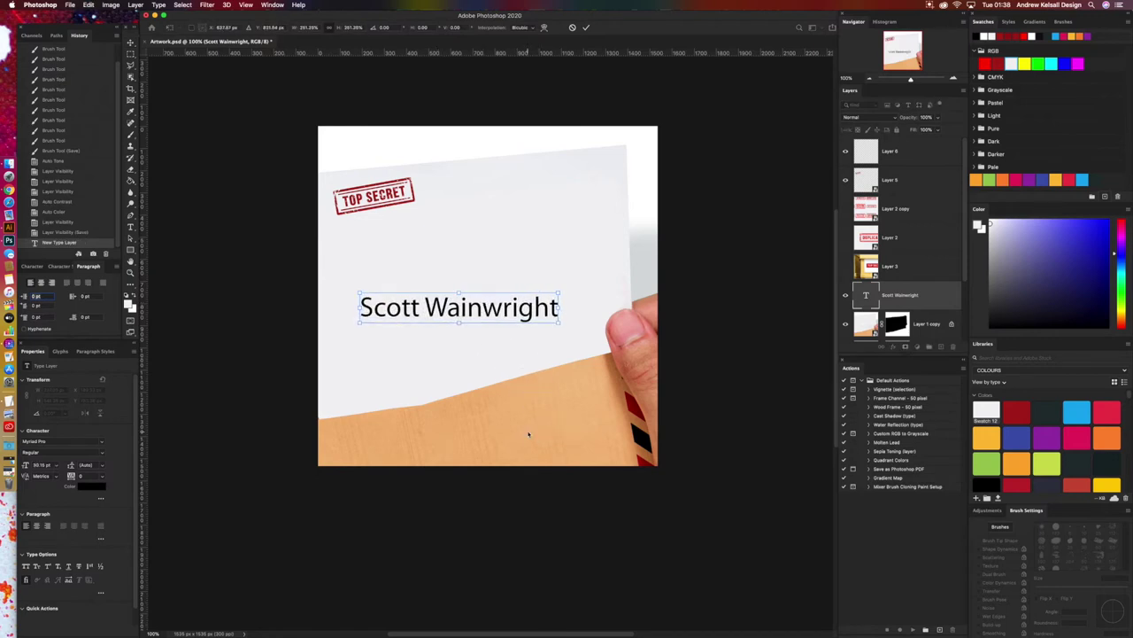
key("Return")
Step: Save, move the name layer to the top of the stack, and select its text
scroll(529, 434, "left", 5)
scroll(529, 434, "up", 4)
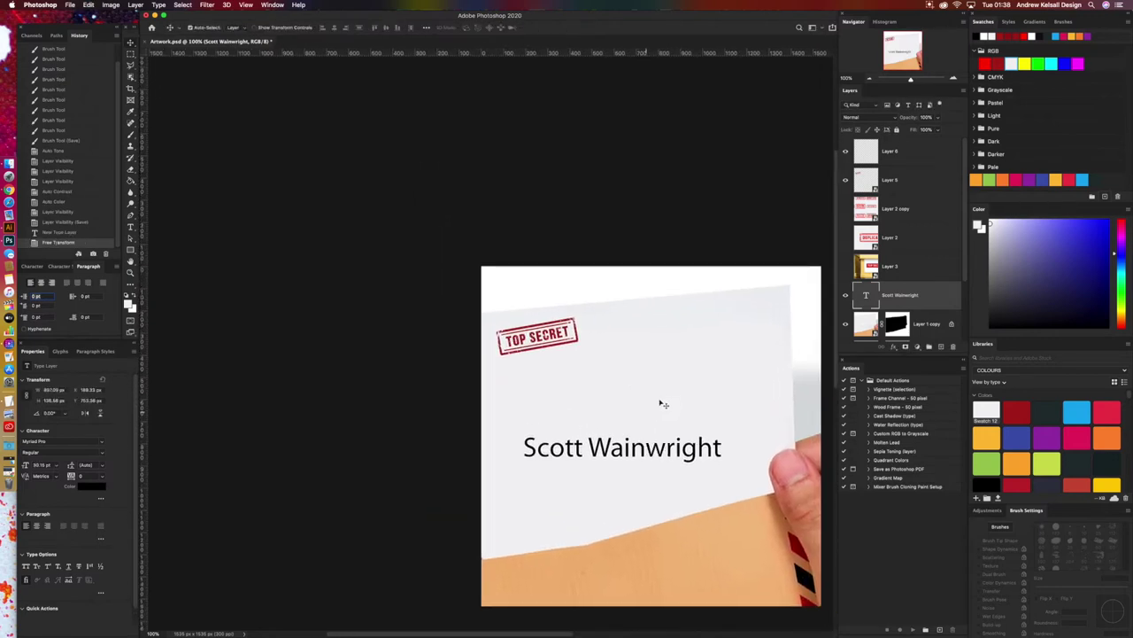
key("super+s")
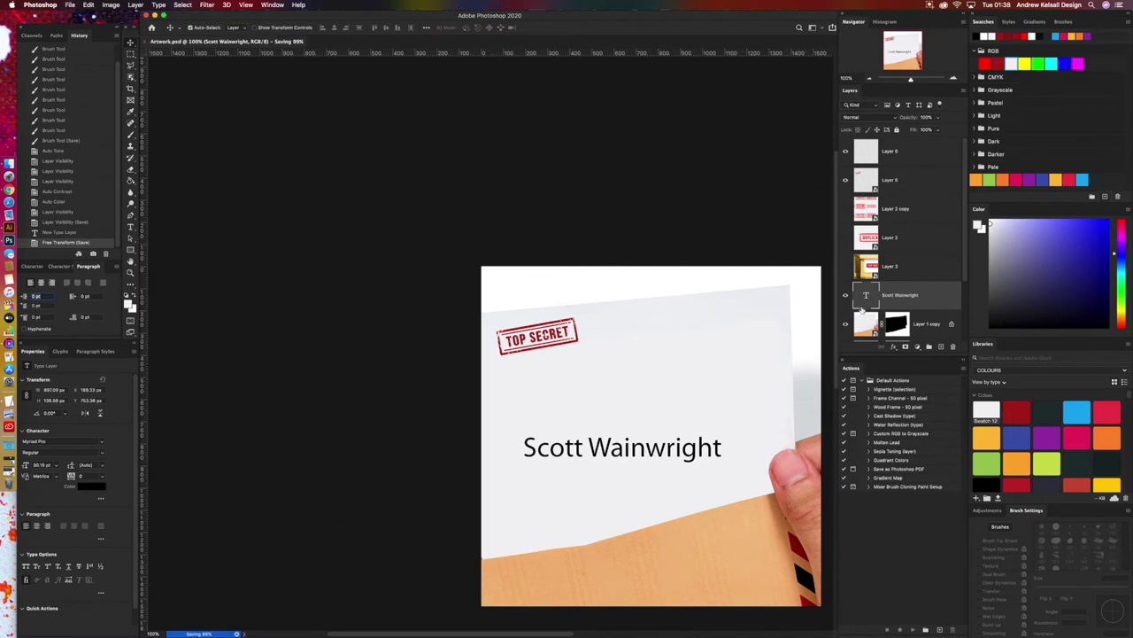
left_click_drag(864, 305, 866, 162)
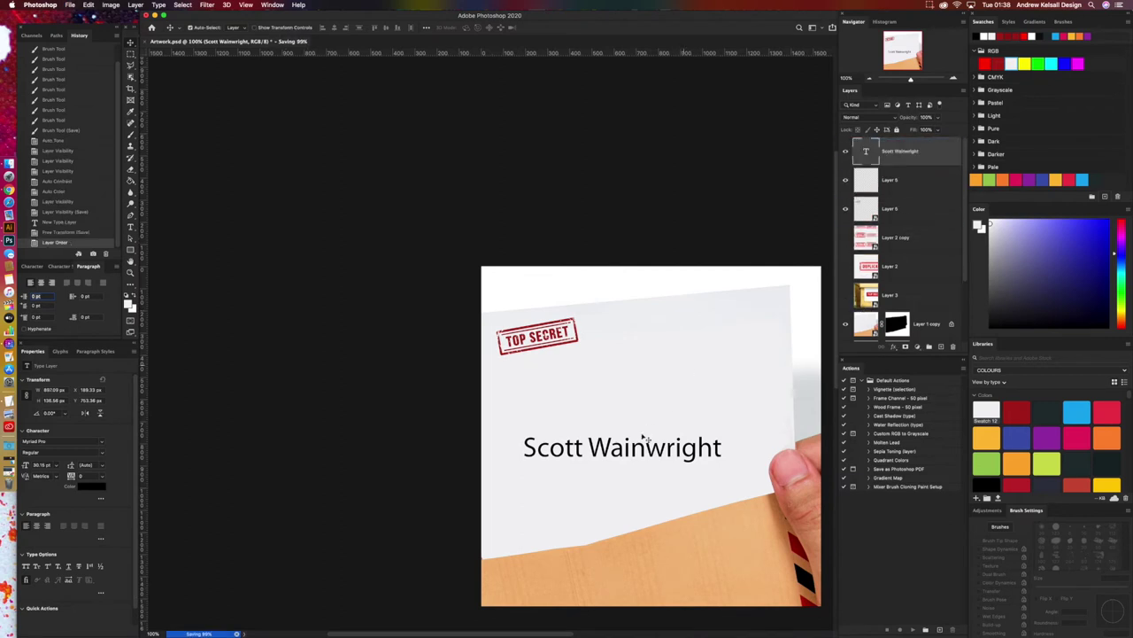
double_click(867, 150)
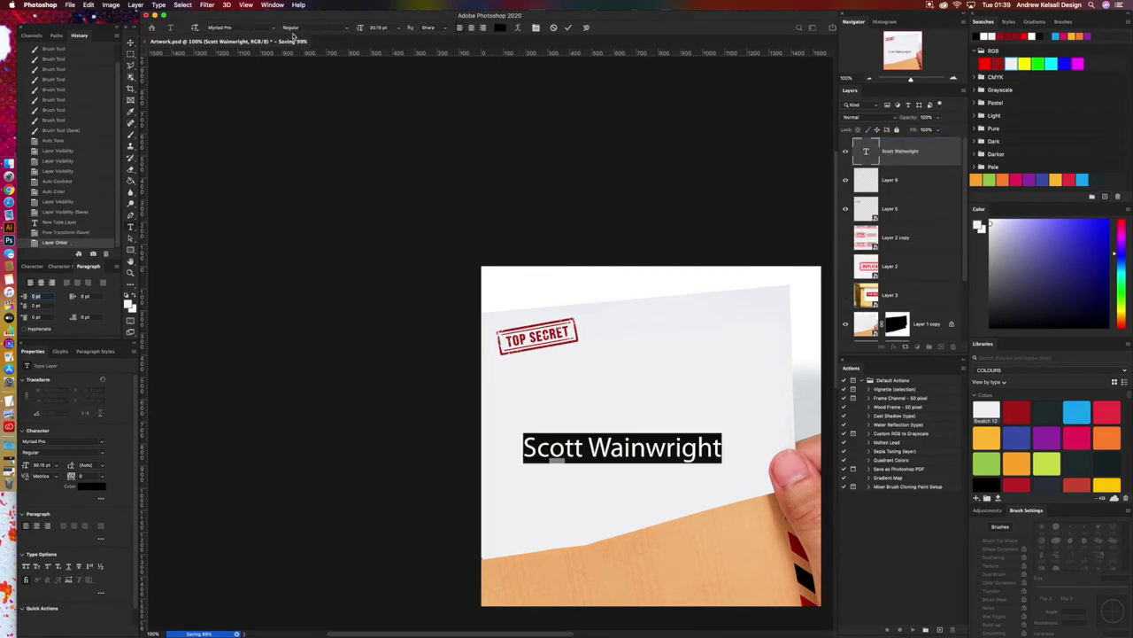
Step: Search fonts for 'typ' and apply Typeka Regular to the name text, committing the edit
left_click(273, 29)
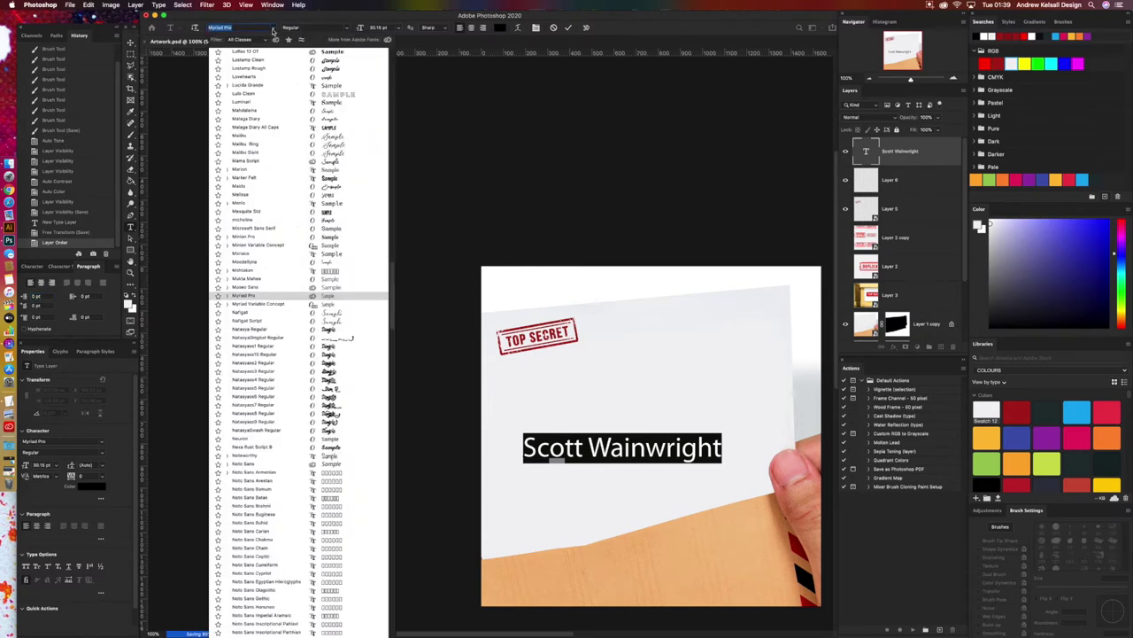
type("typ")
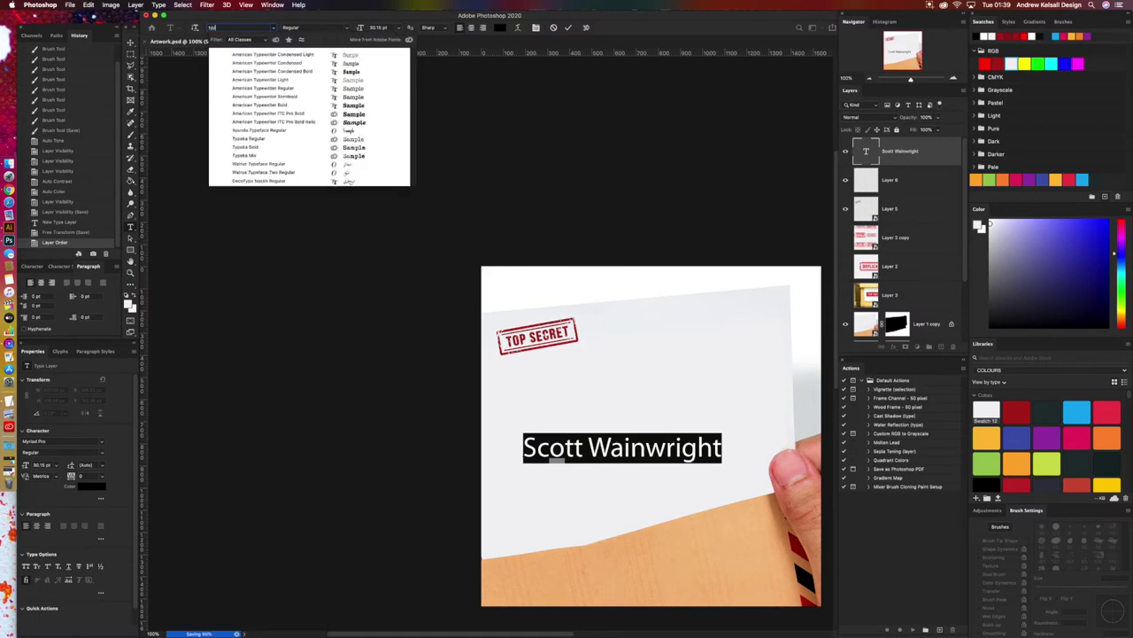
key("Down")
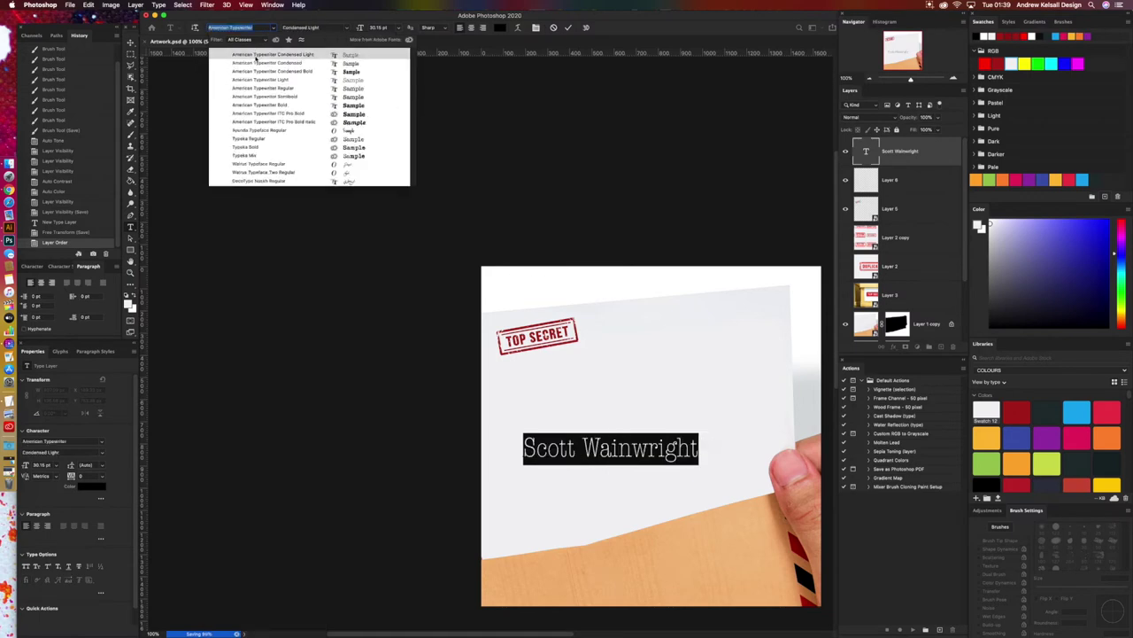
key("Down")
key("Down")
key("Down")
key("Down")
key("Down")
key("Down")
key("Down")
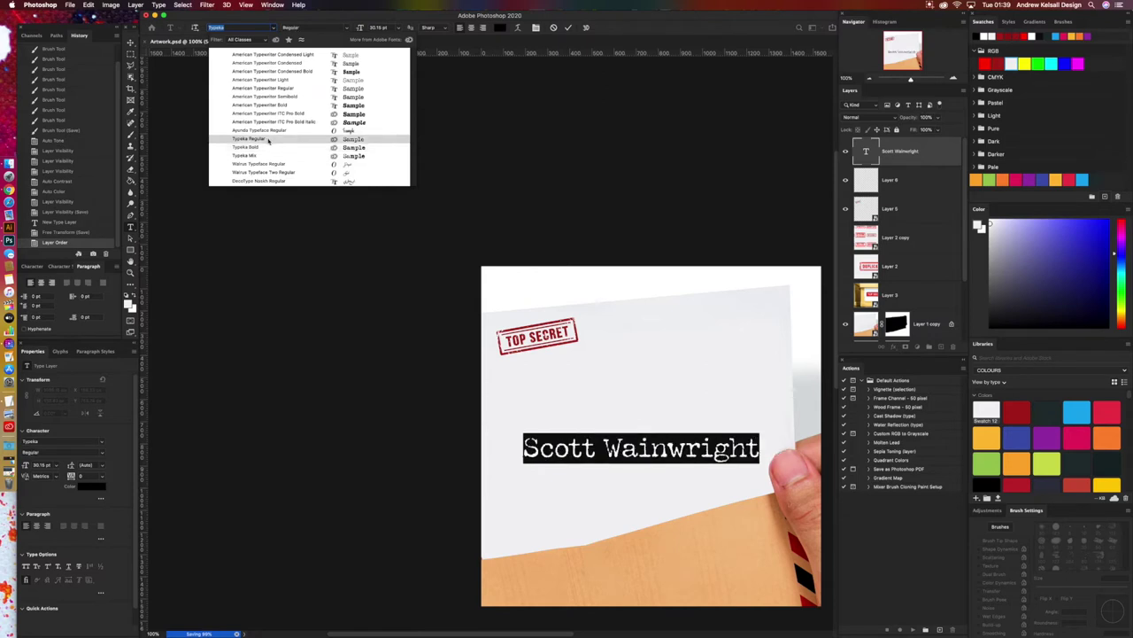
left_click(269, 140)
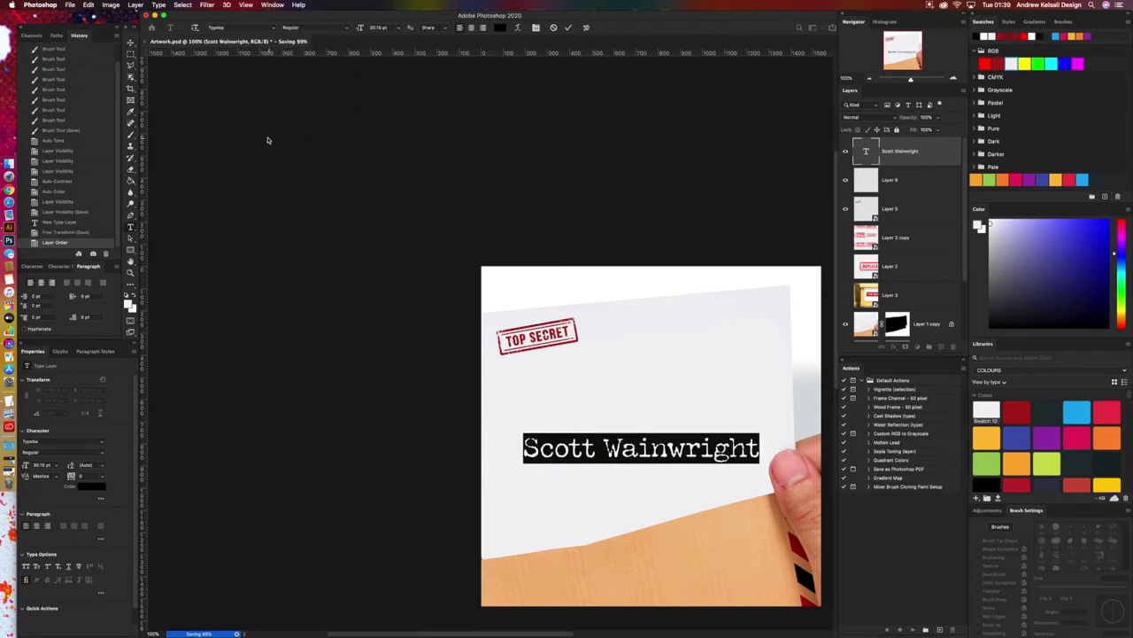
left_click(131, 43)
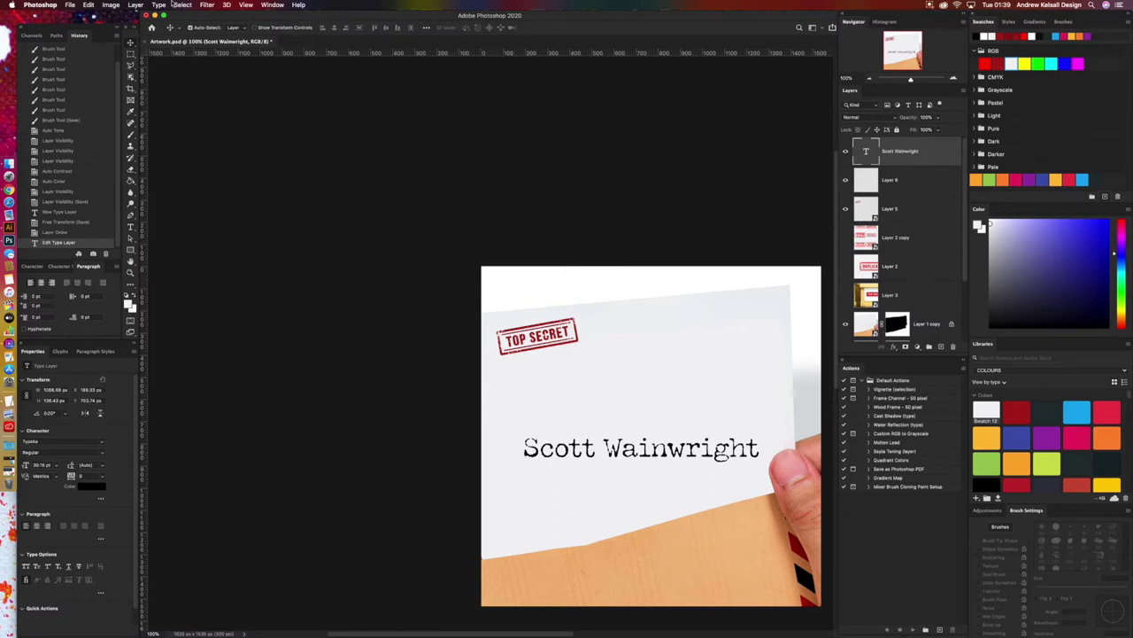
Step: Move the name down onto the envelope and place a duplicate near the top of the paper
left_click_drag(619, 459, 619, 521)
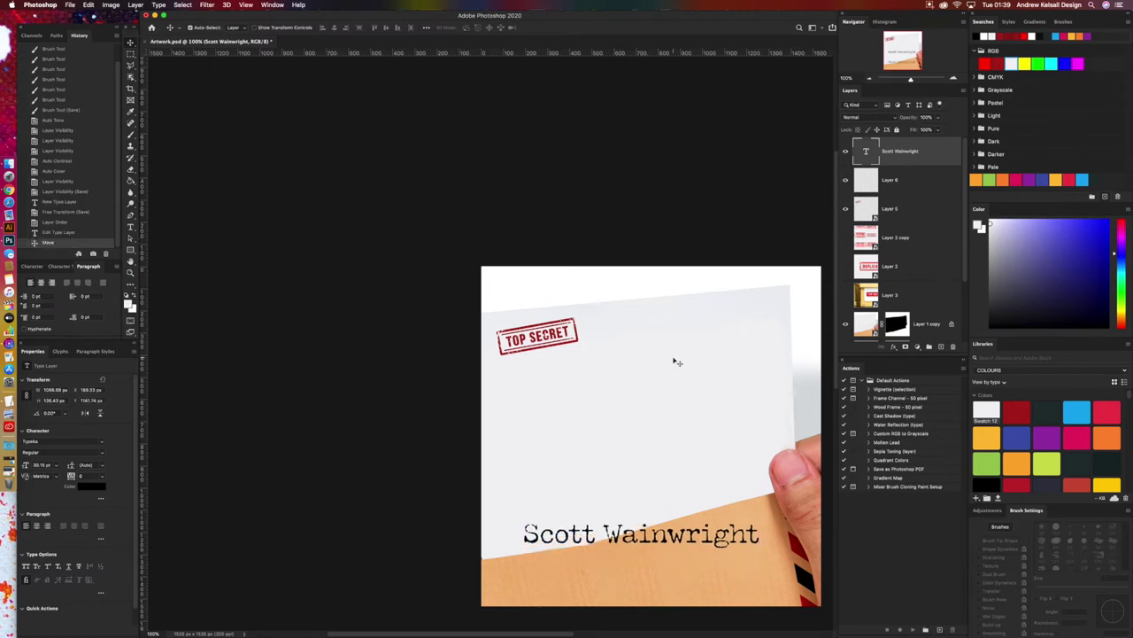
left_click_drag(619, 530, 634, 346)
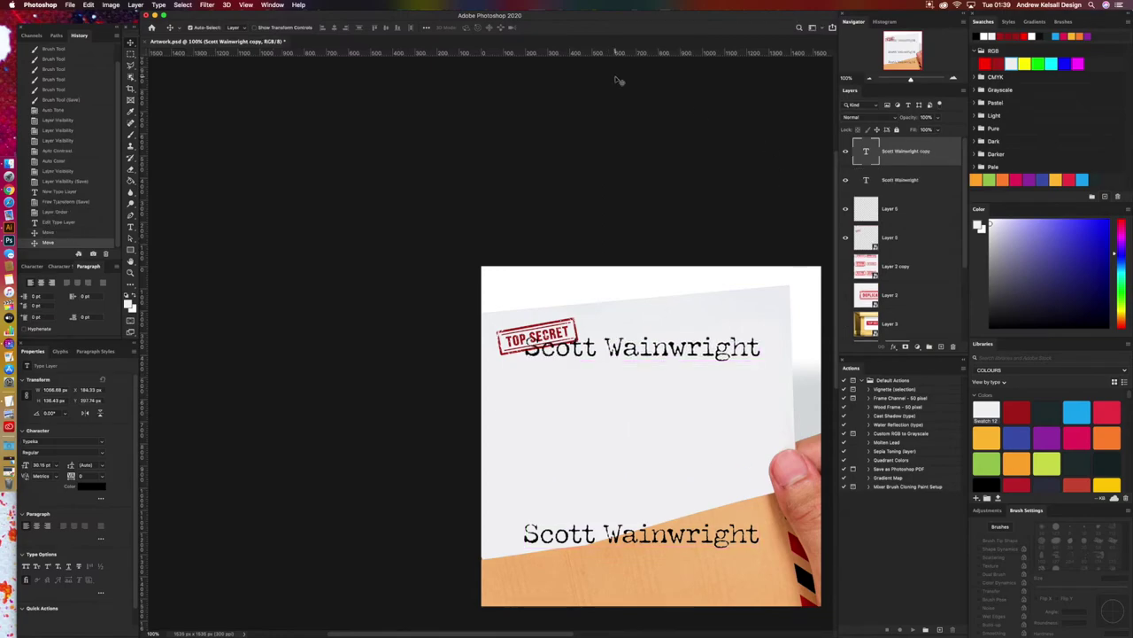
key("ctrl+Up")
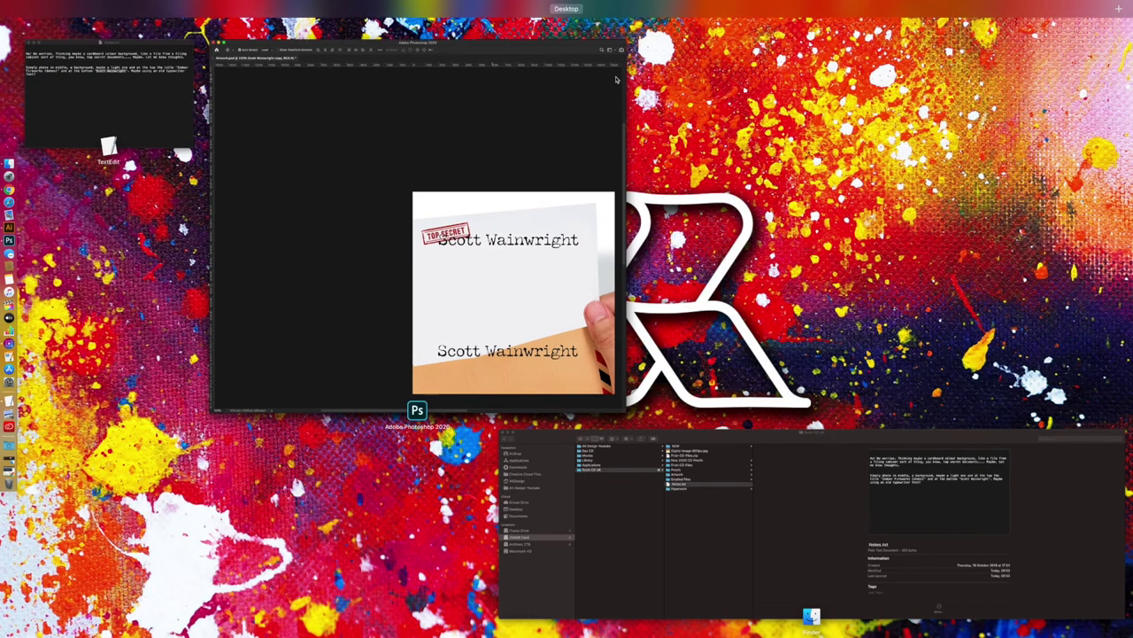
Step: Quick Look IMG_20200512_163423.jpg from the NEW folder in Finder at full size
left_click(738, 507)
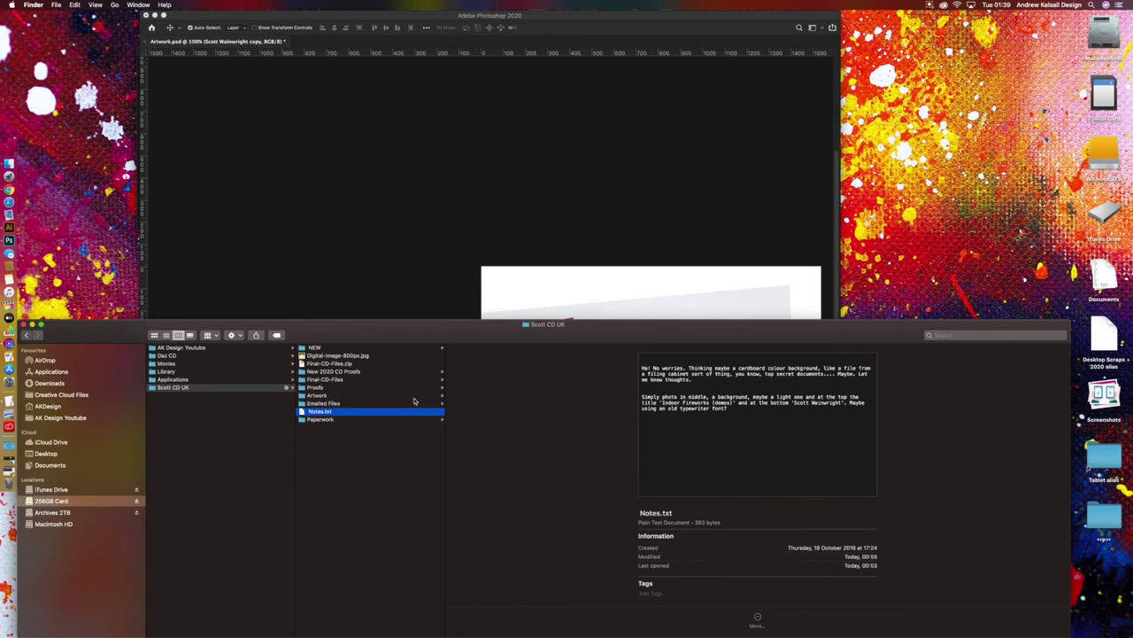
left_click(415, 350)
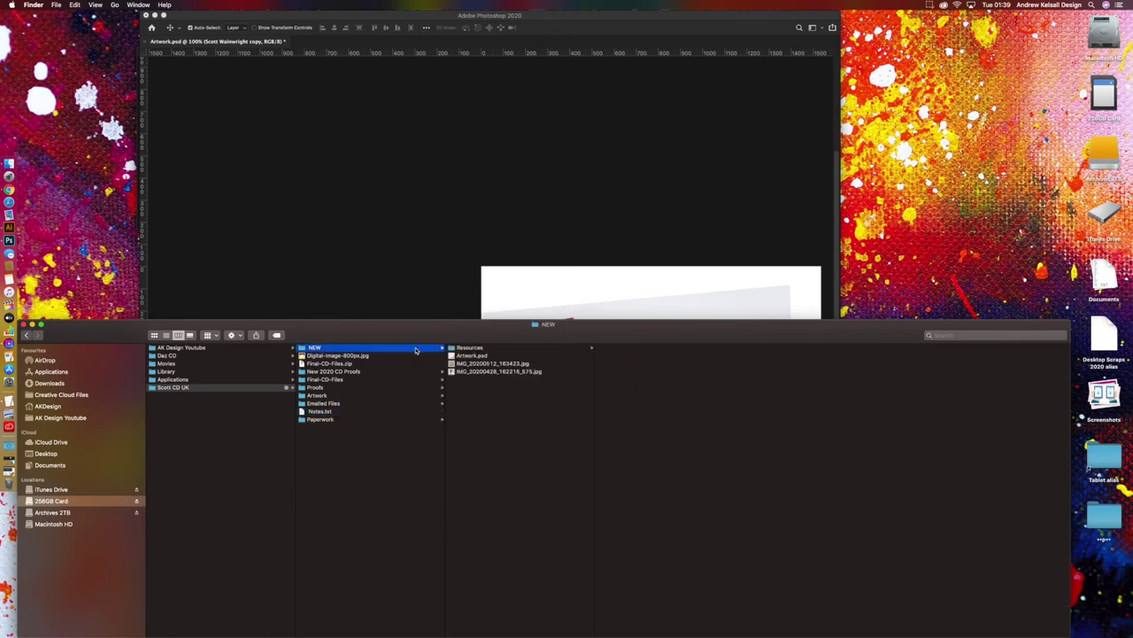
left_click(483, 367)
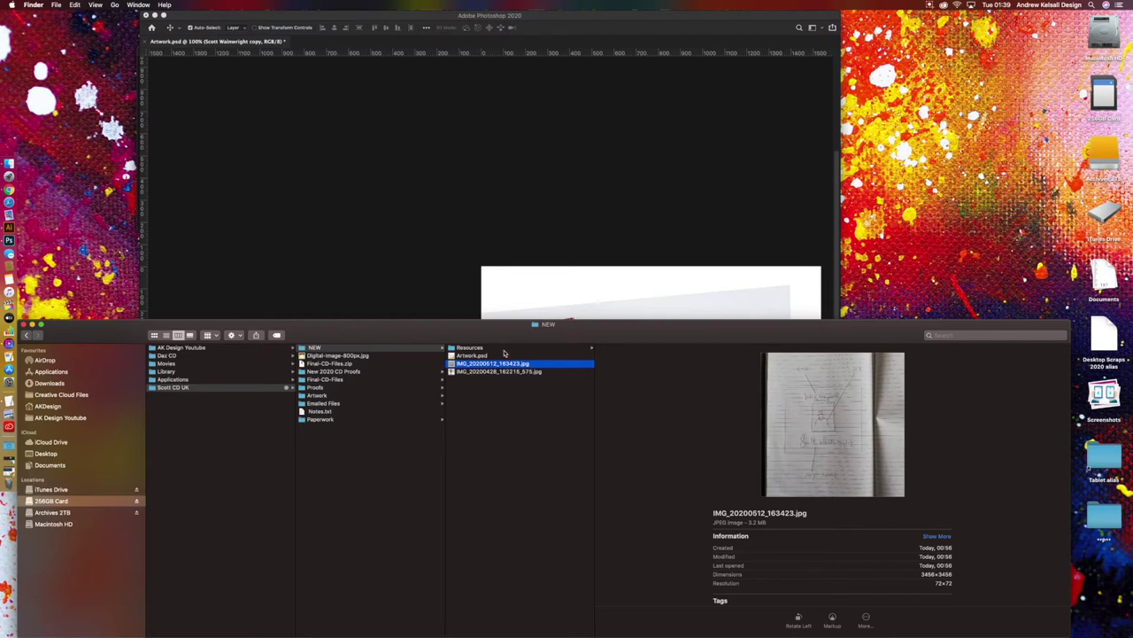
key("space")
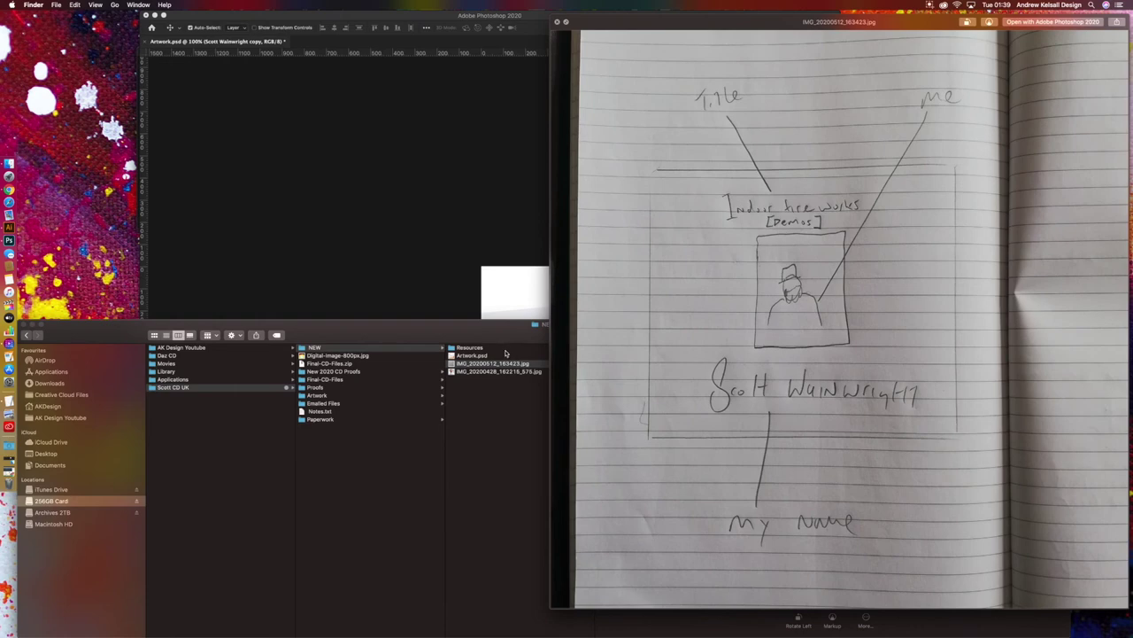
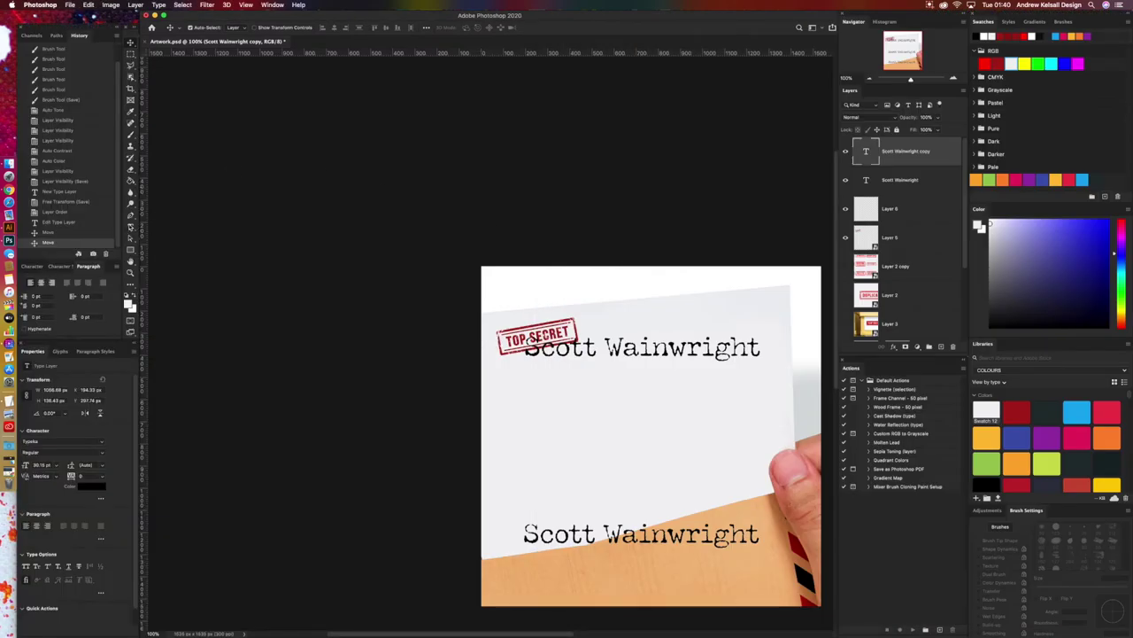
left_click(131, 227)
left_click_drag(529, 342, 809, 310)
key("BackSpace")
type("In")
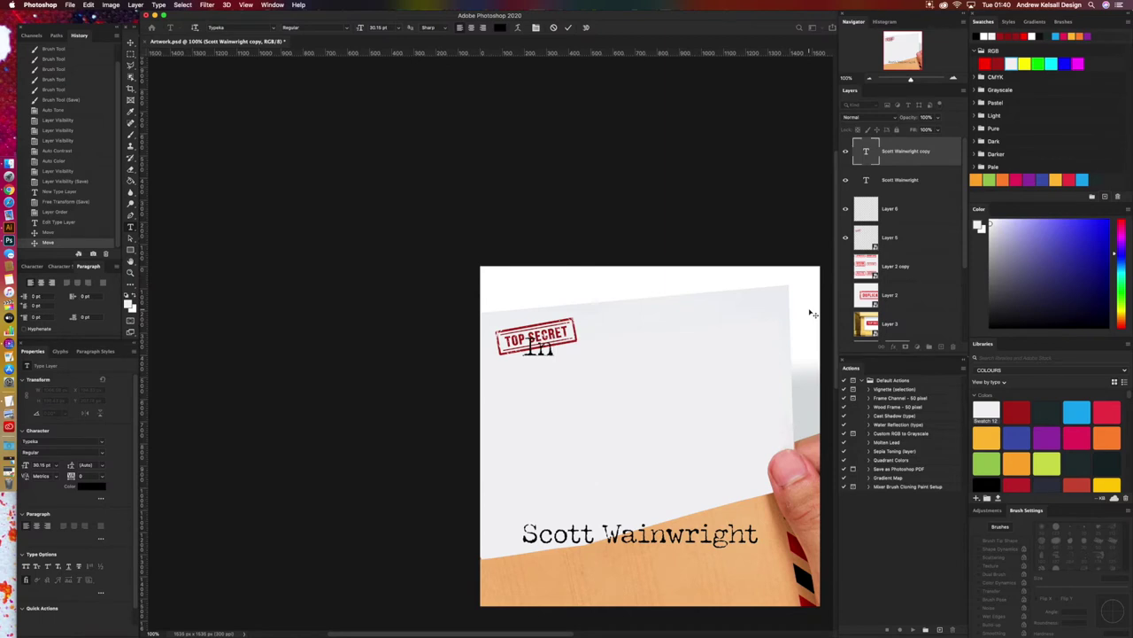
type("door F")
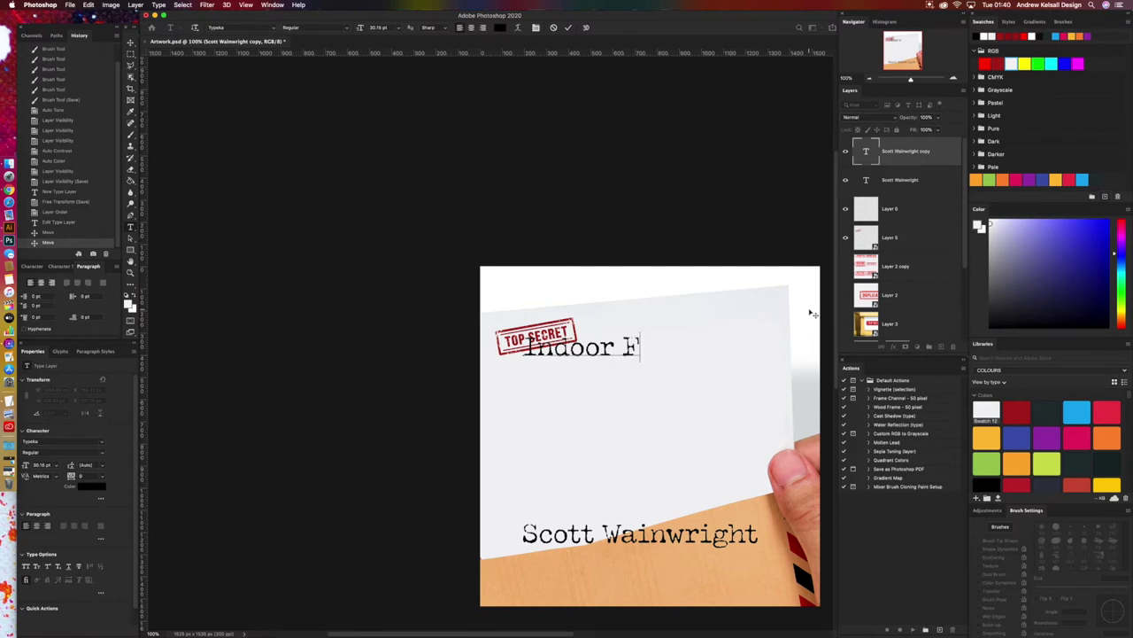
type("ireworkd")
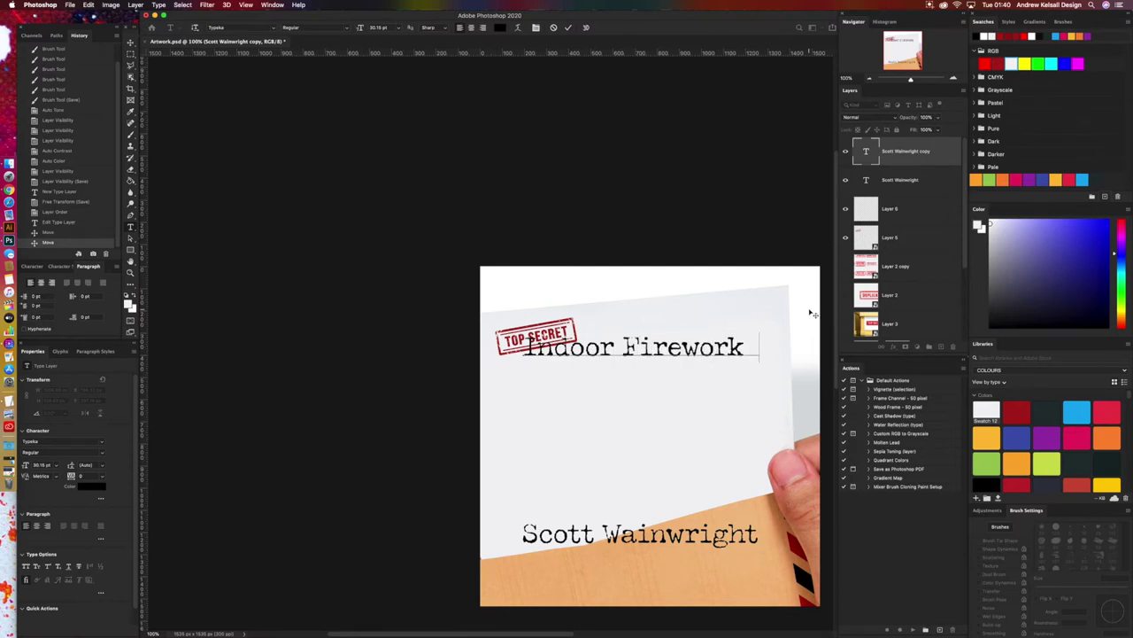
key("BackSpace")
type("s")
type("  Der")
key("Left")
key("Left")
key("Left")
key("shift+Left")
key("BackSpace")
key("super+Return")
Step: Undo the accidental move of Layer 7 and lock the layer against moving
key("v")
left_click_drag(675, 370, 651, 364)
key("super+z")
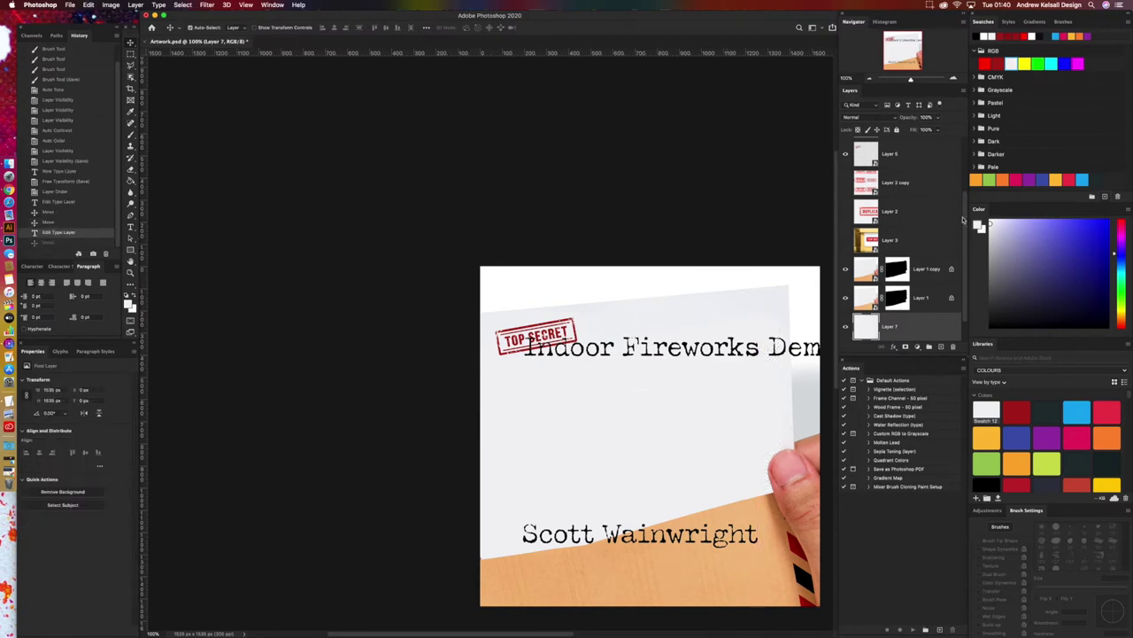
left_click(877, 129)
Step: Scale the Indoor Fireworks Demos title to 58% and place it below the TOP SECRET stamp
scroll(964, 240, "up", 3)
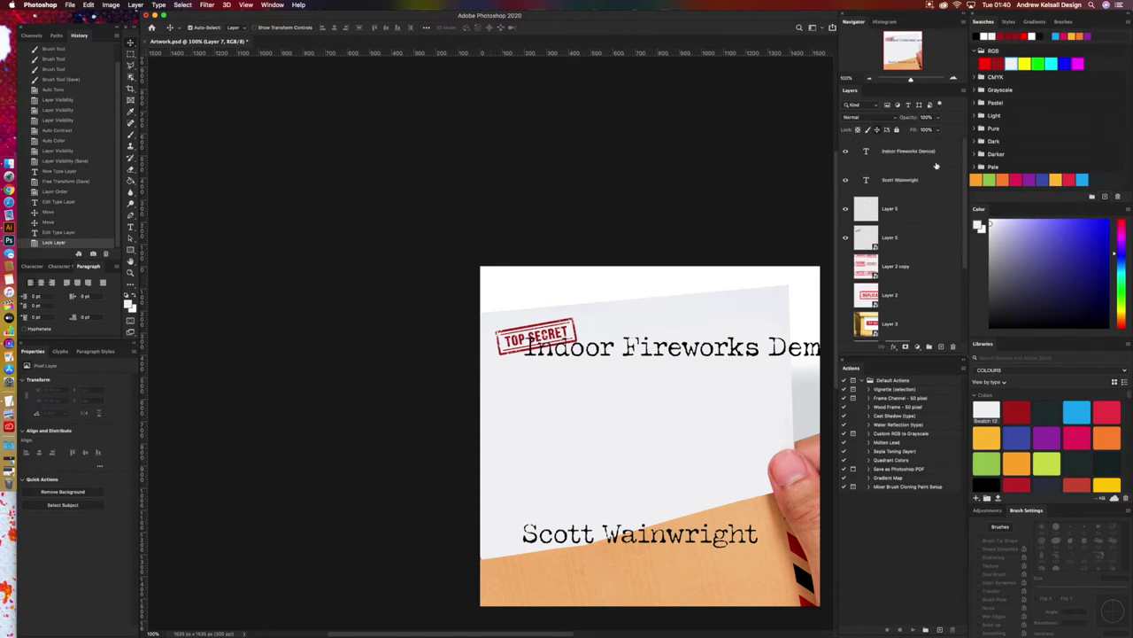
left_click(890, 163)
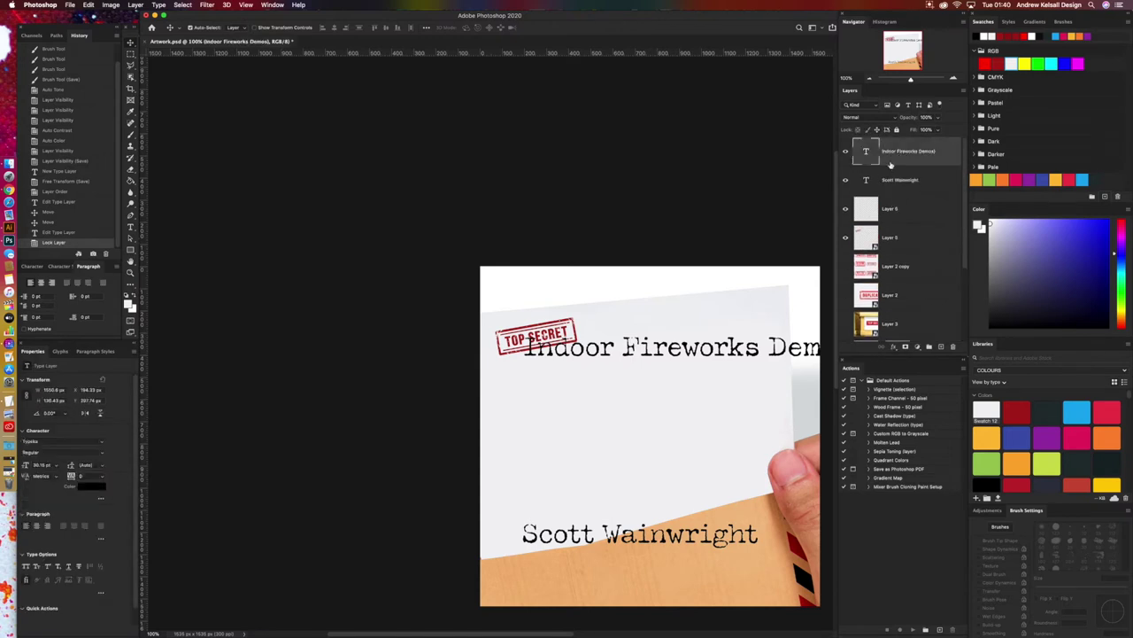
key("super+t")
left_click_drag(520, 363, 669, 352)
key("Return")
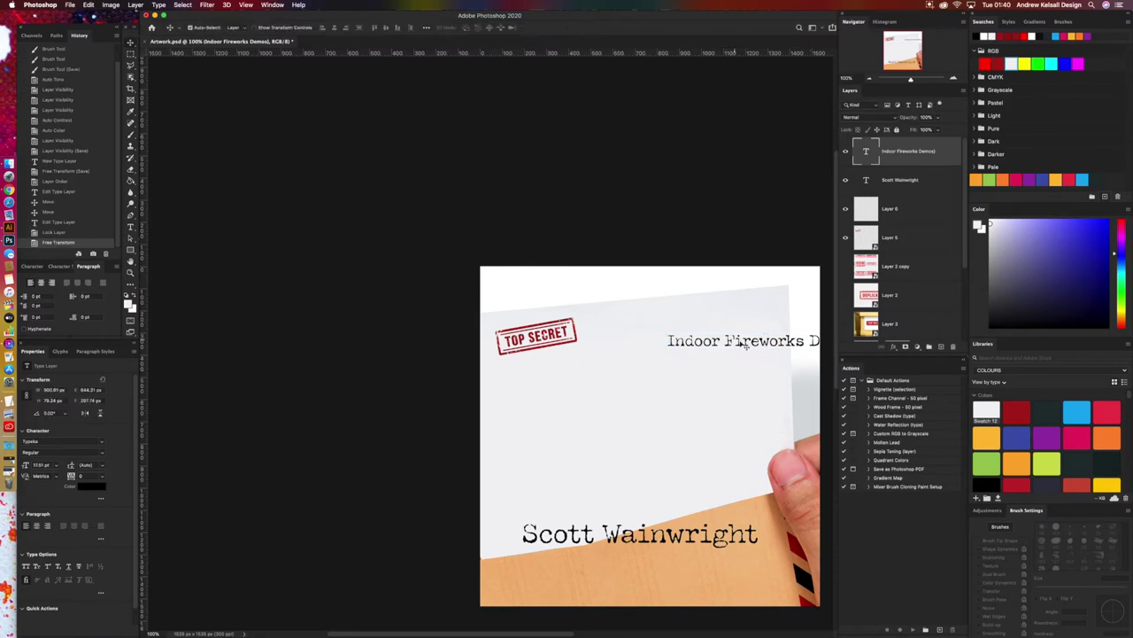
left_click_drag(746, 342, 615, 361)
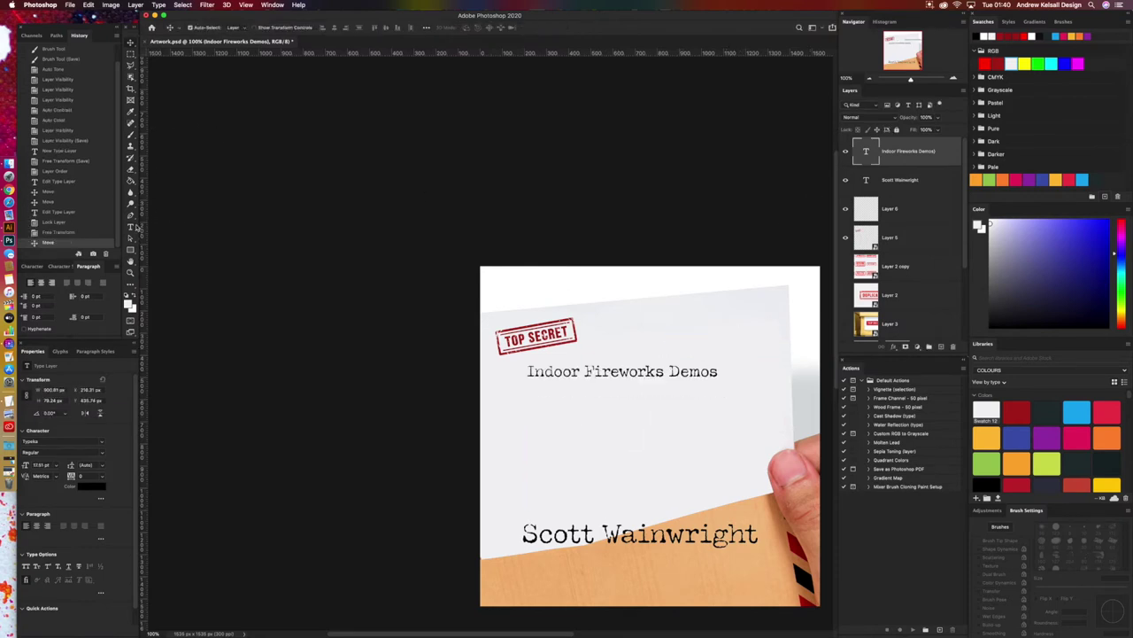
Step: Delete the extra space before 'Demos' in the title
key("t")
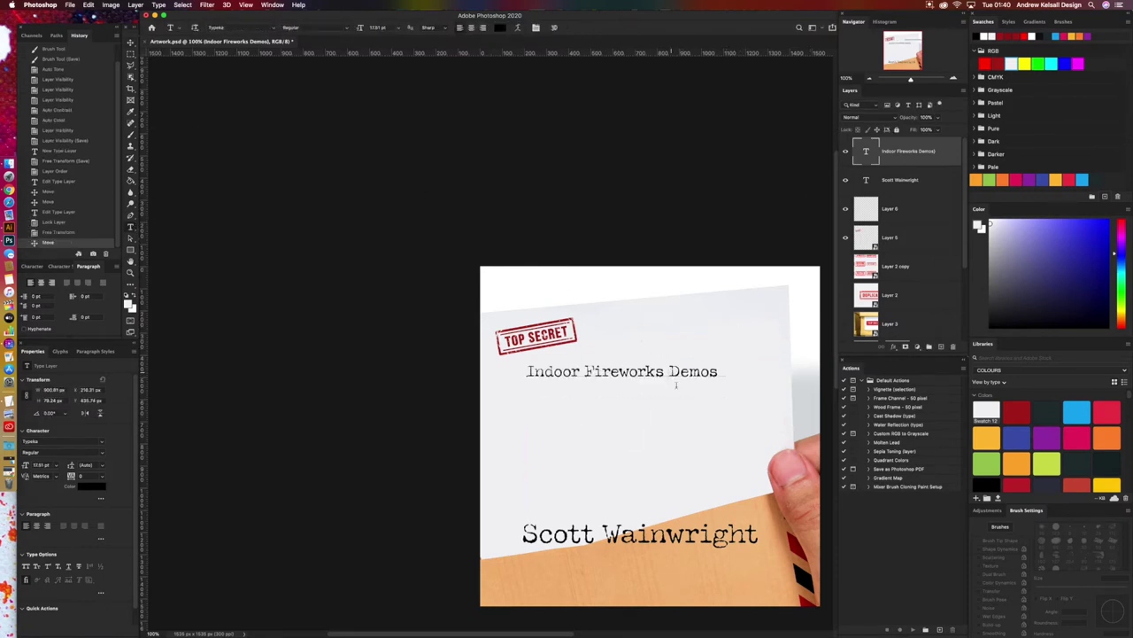
left_click(671, 375)
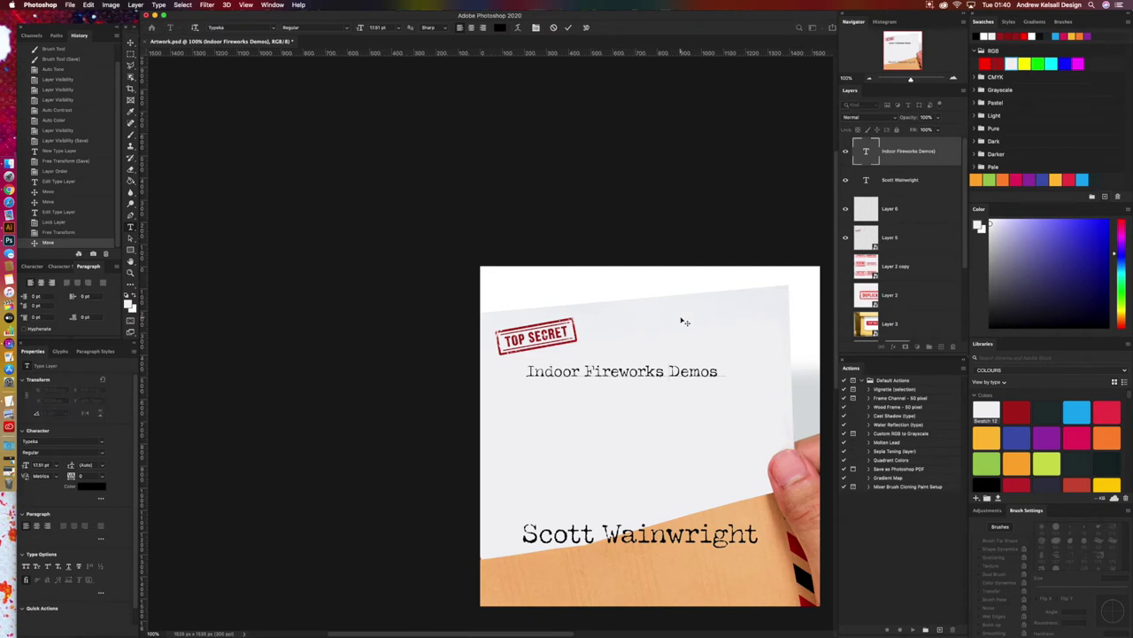
key("BackSpace")
key("BackSpace")
key("BackSpace")
key("BackSpace")
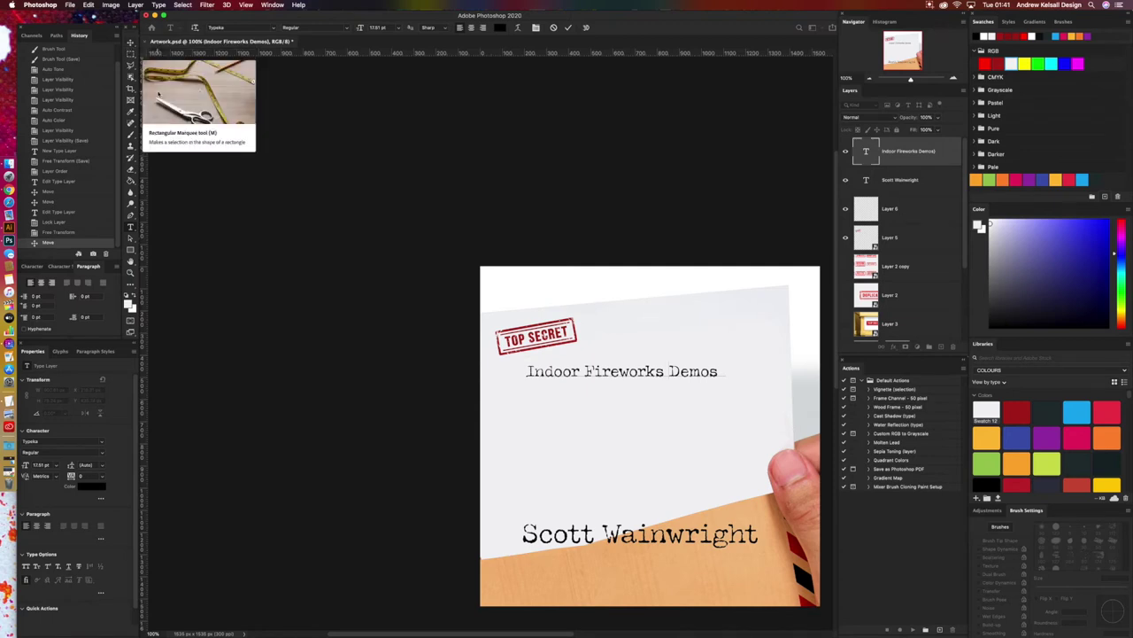
left_click(131, 42)
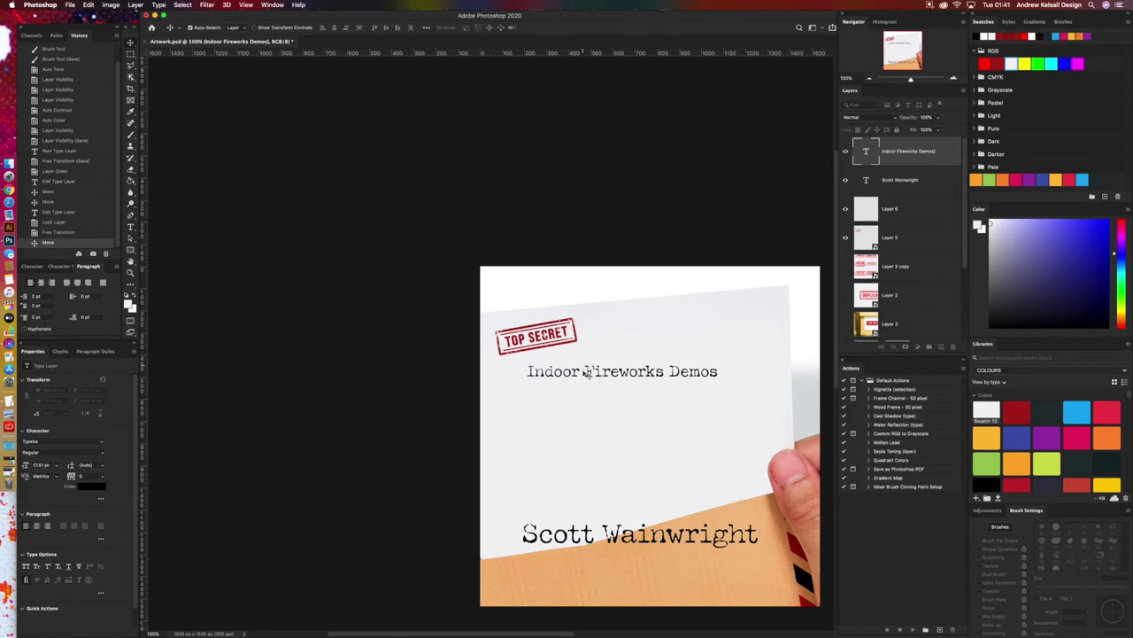
Step: Duplicate the title layer and make the lower copy Bold
left_click_drag(587, 373, 587, 339)
key("t")
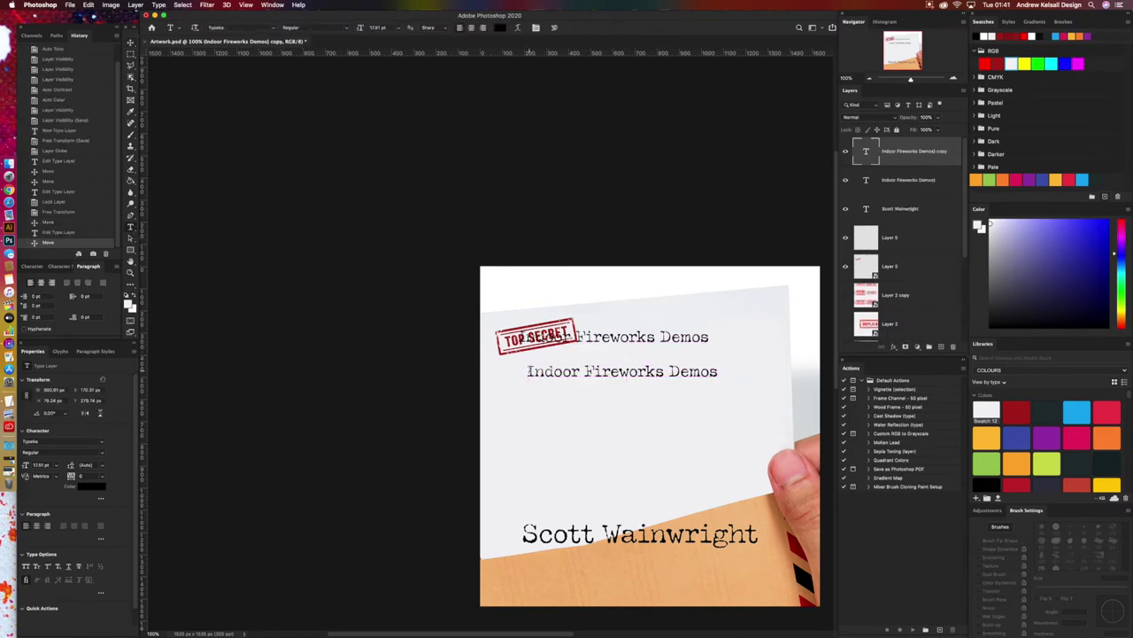
triple_click(620, 371)
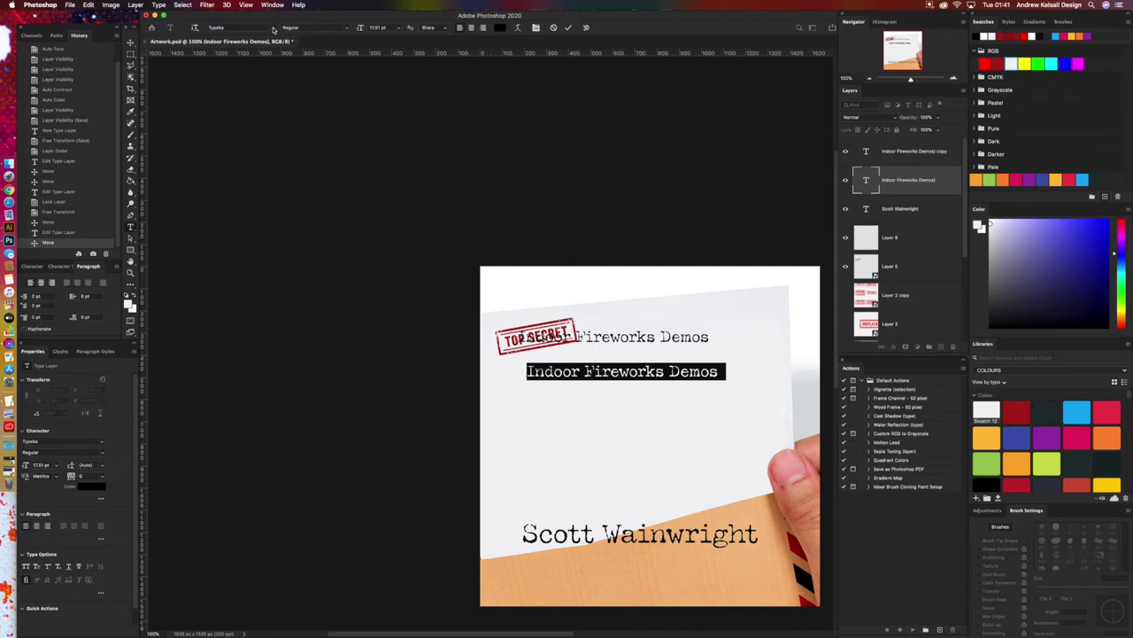
left_click(347, 27)
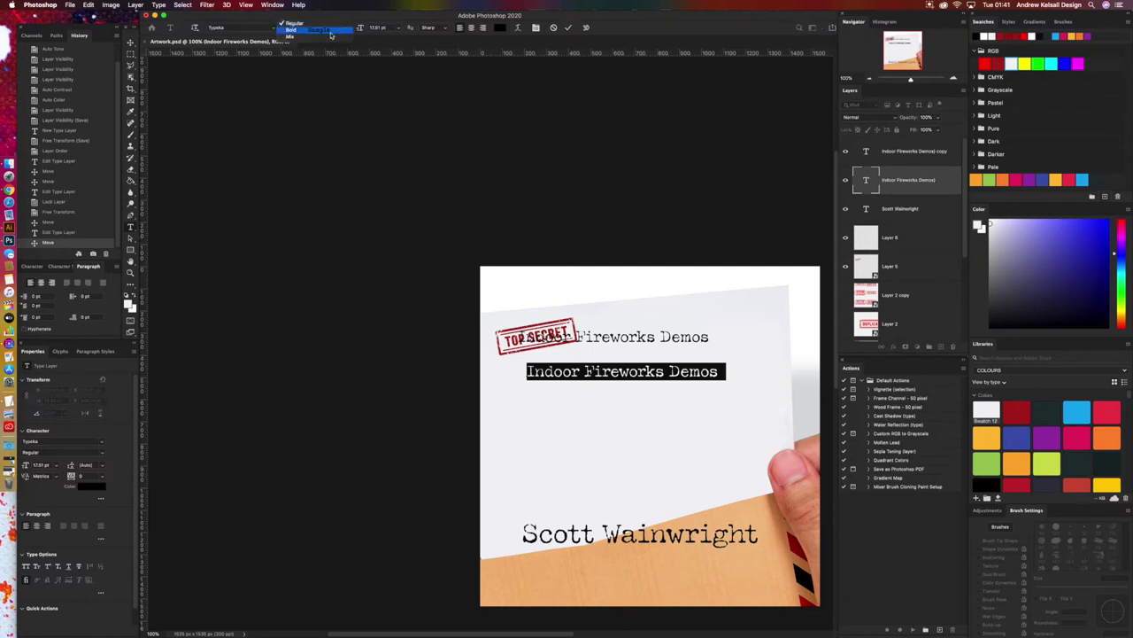
left_click(290, 30)
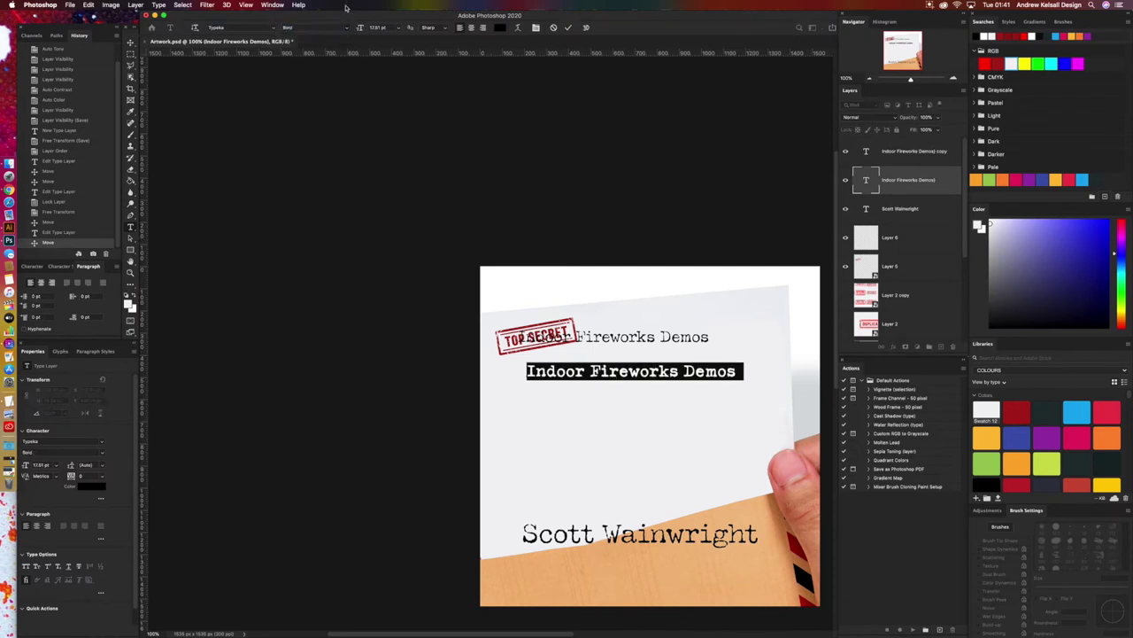
Step: Wrap 'Demos' in parentheses in both the lower and upper title lines
left_click(683, 371)
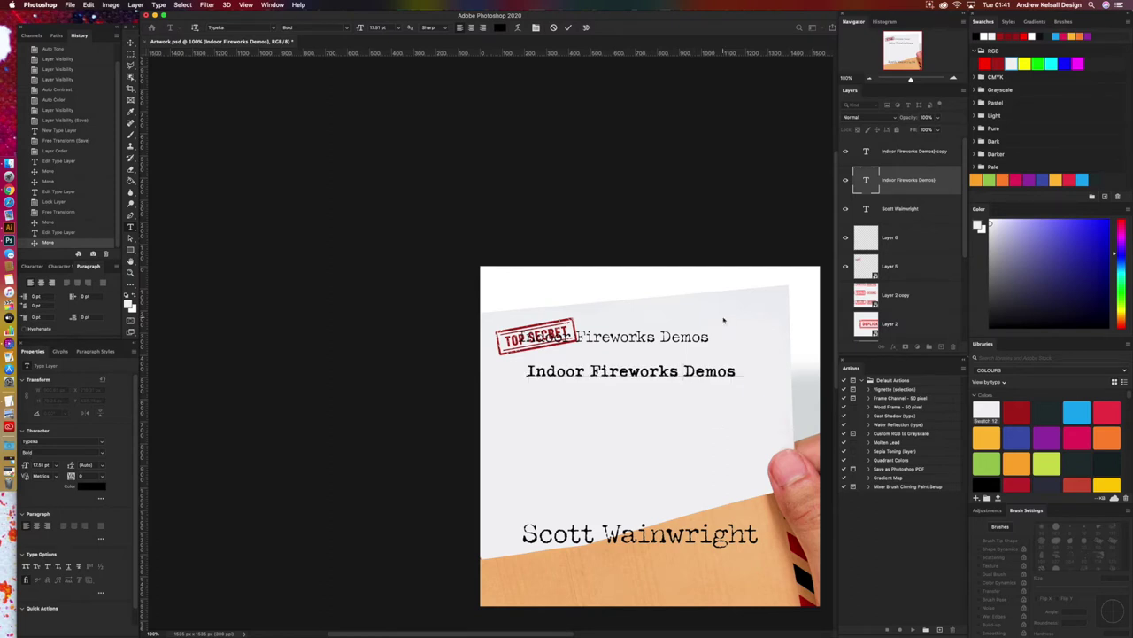
type("(")
type(")")
left_click(130, 43)
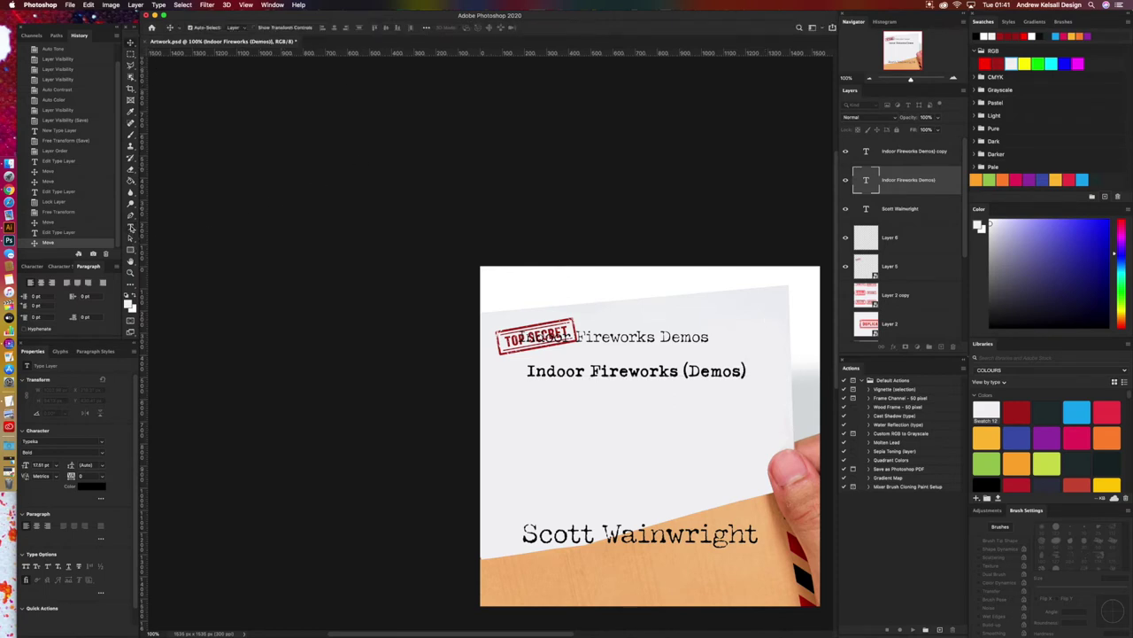
left_click(130, 228)
left_click(663, 338)
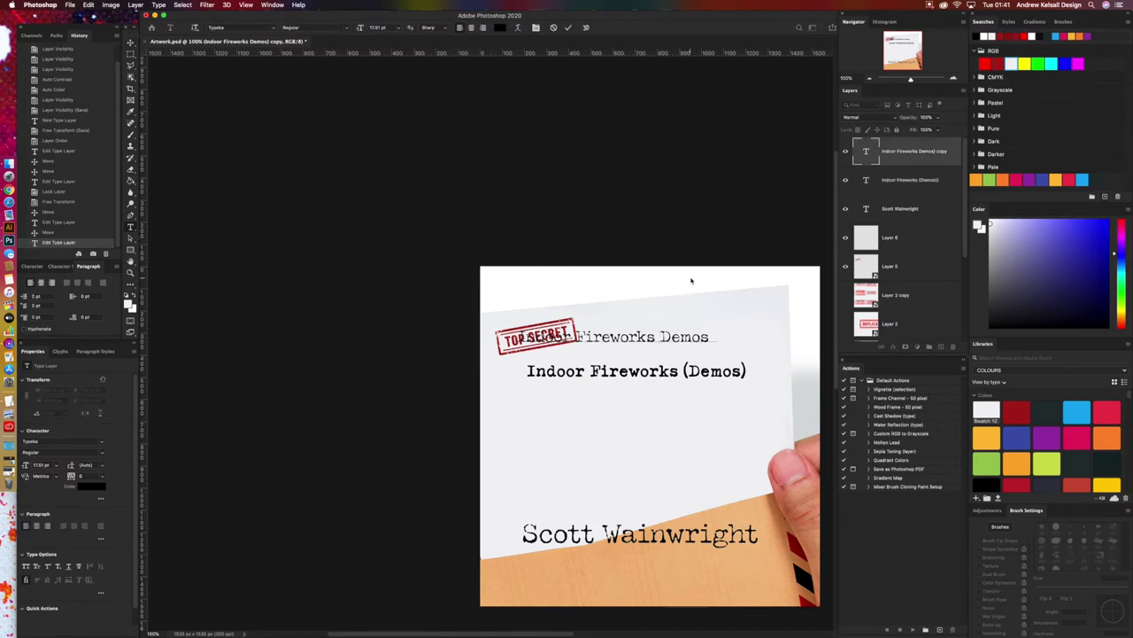
type("(")
type(")")
left_click(132, 52)
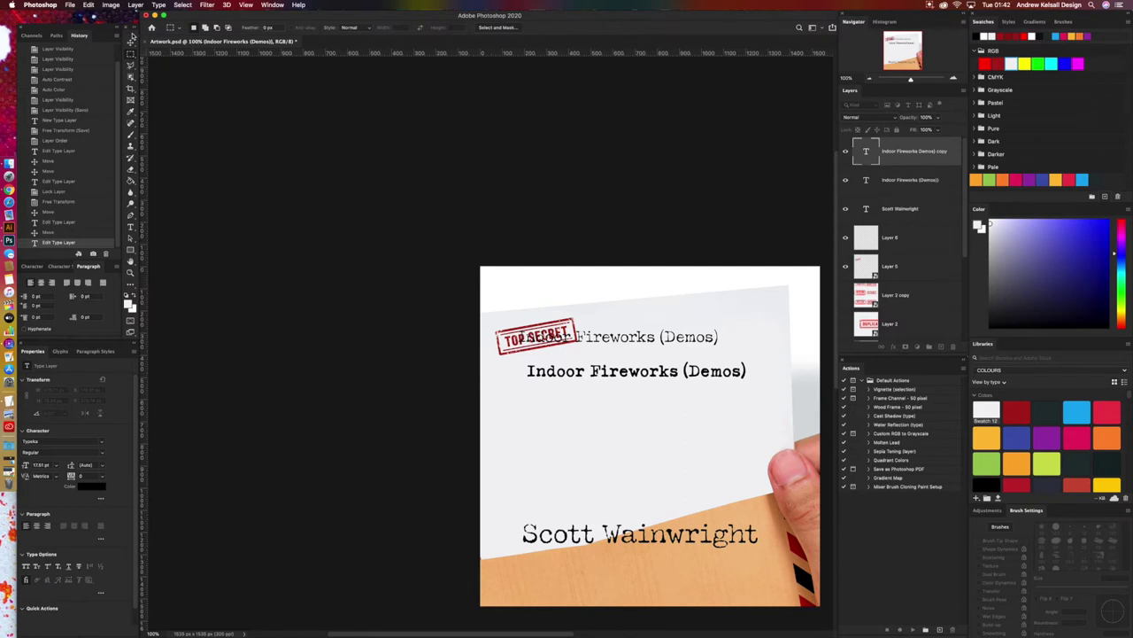
double_click(874, 210)
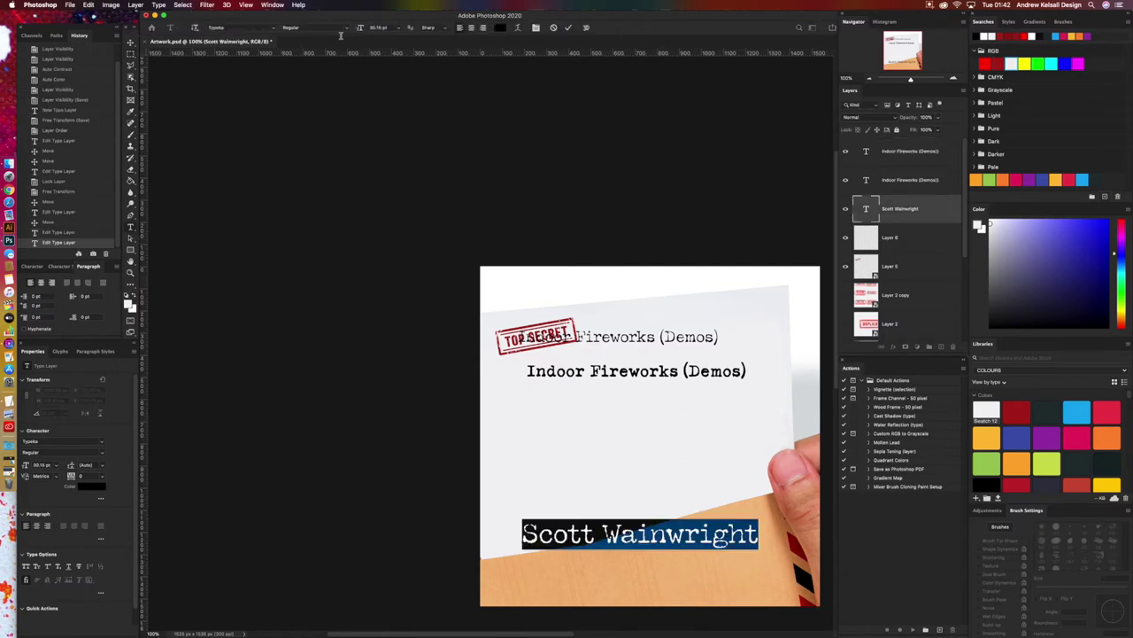
left_click(346, 30)
left_click(348, 37)
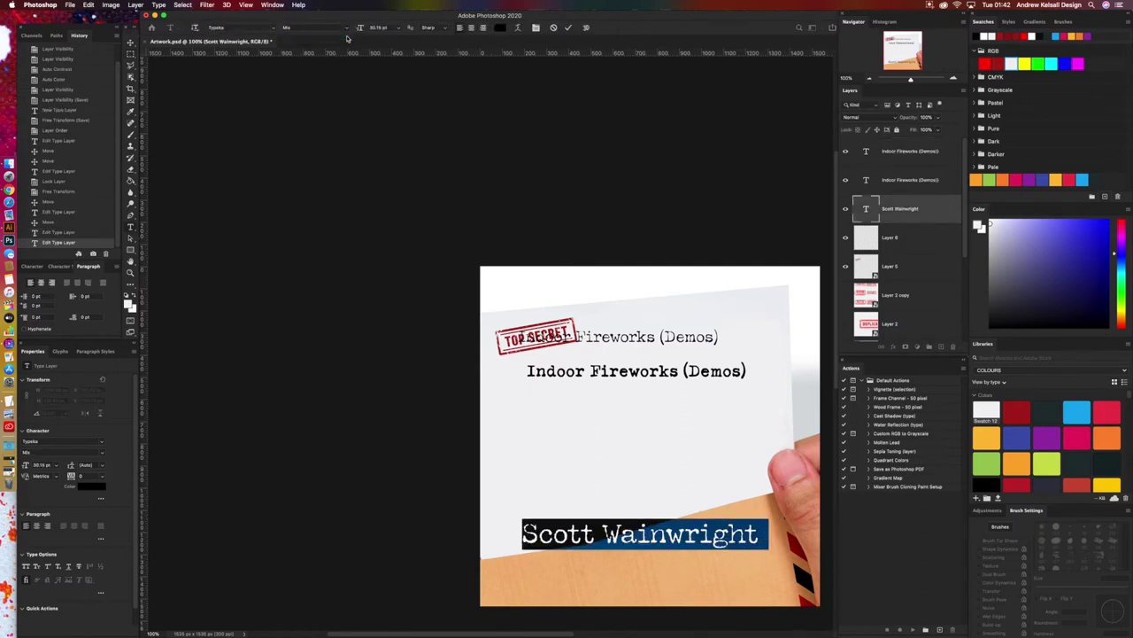
left_click(670, 534)
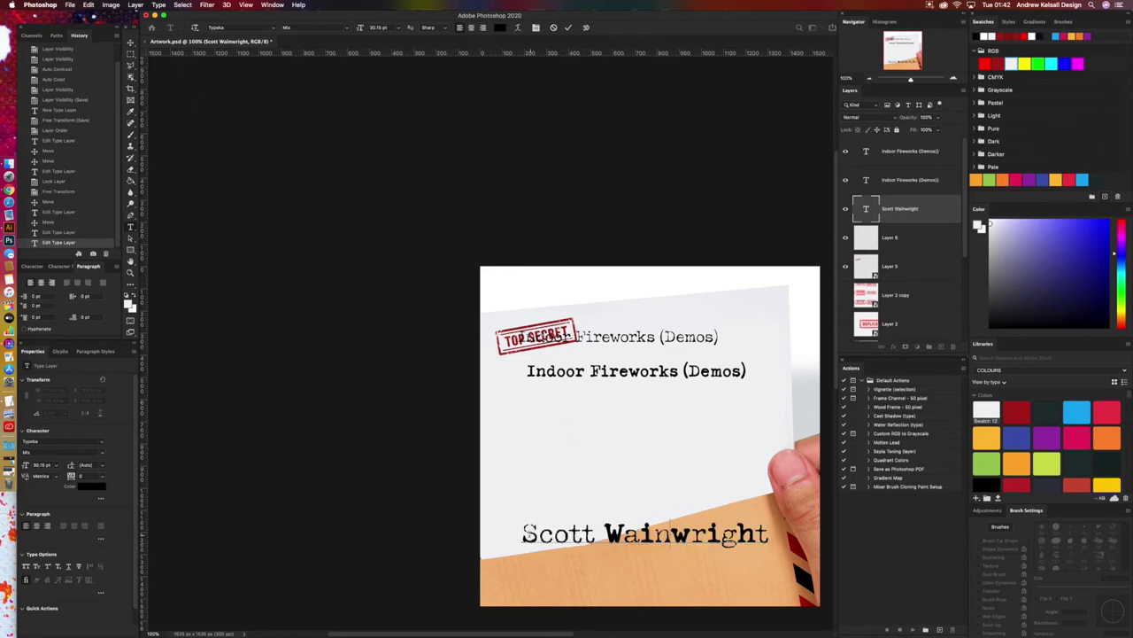
left_click_drag(522, 534, 769, 534)
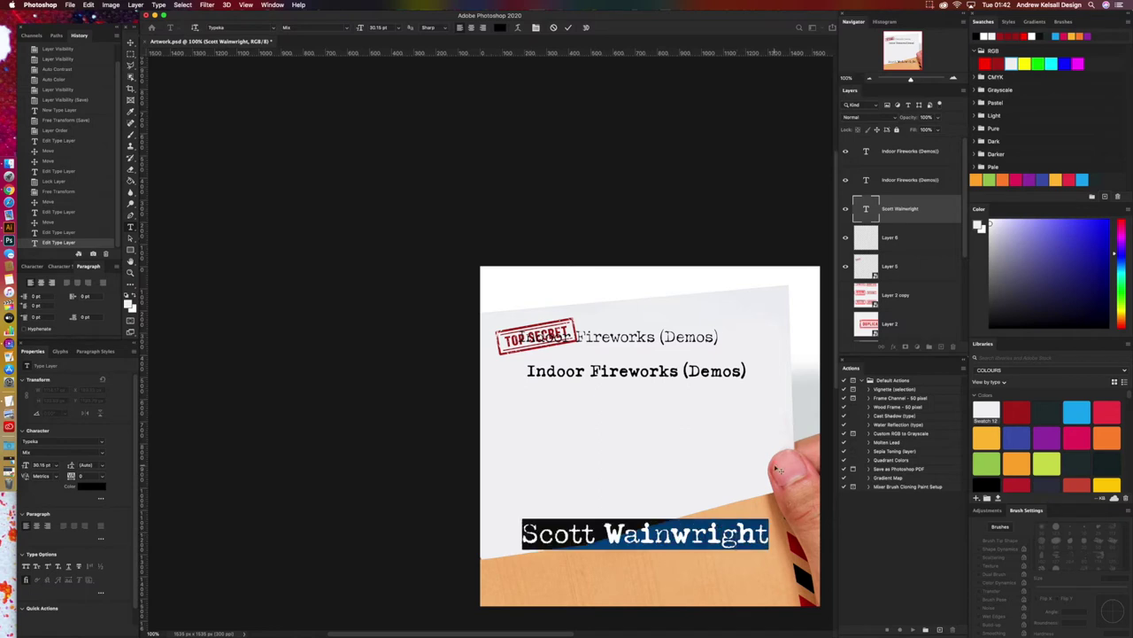
left_click(347, 28)
left_click(347, 30)
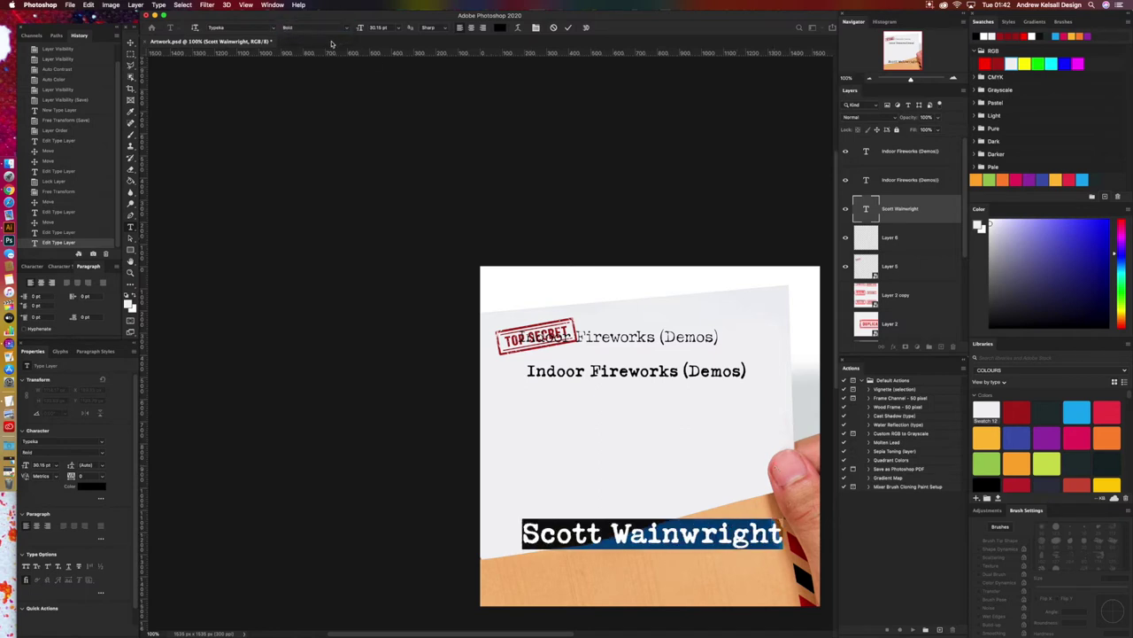
left_click(131, 43)
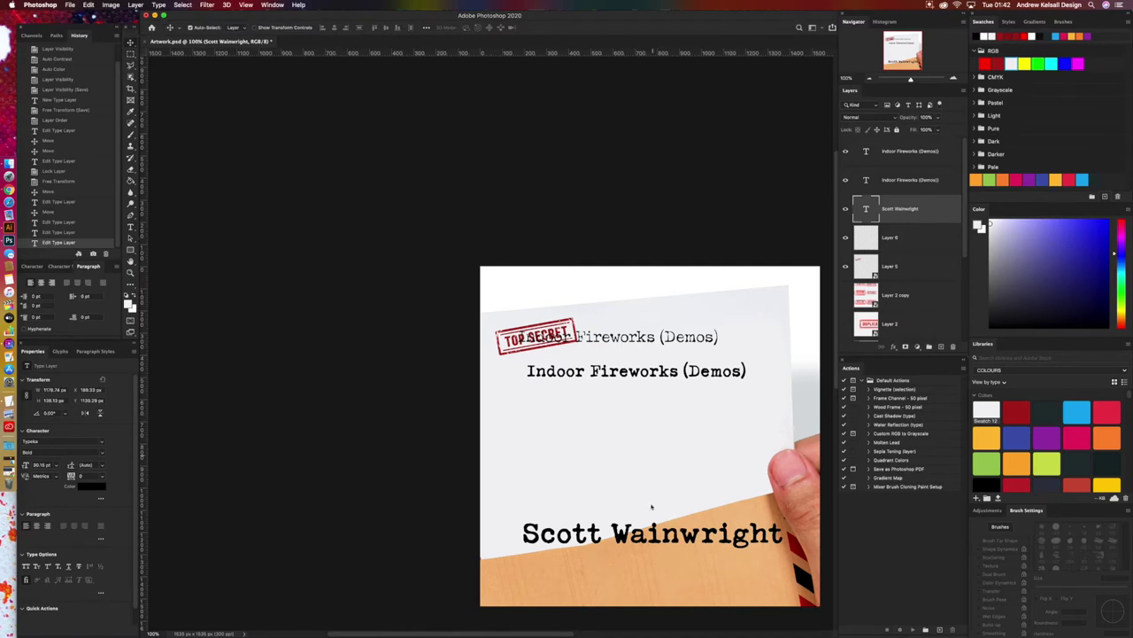
left_click_drag(658, 533, 648, 389)
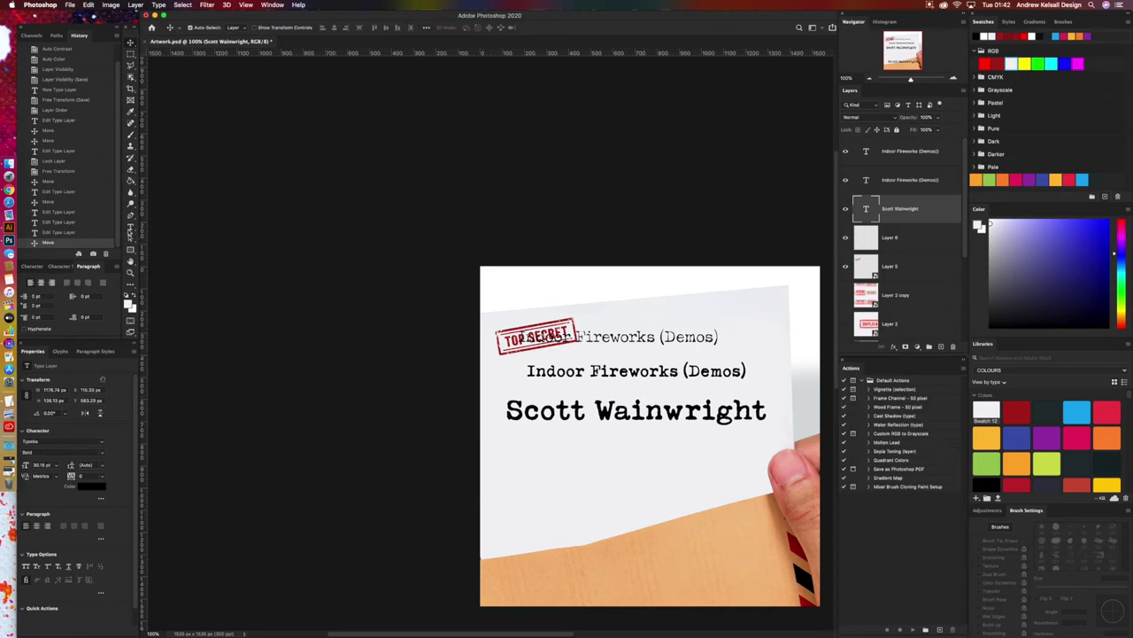
Step: Set the Indoor Fireworks (Demos) title to 18 pt
key("t")
left_click_drag(527, 371, 754, 372)
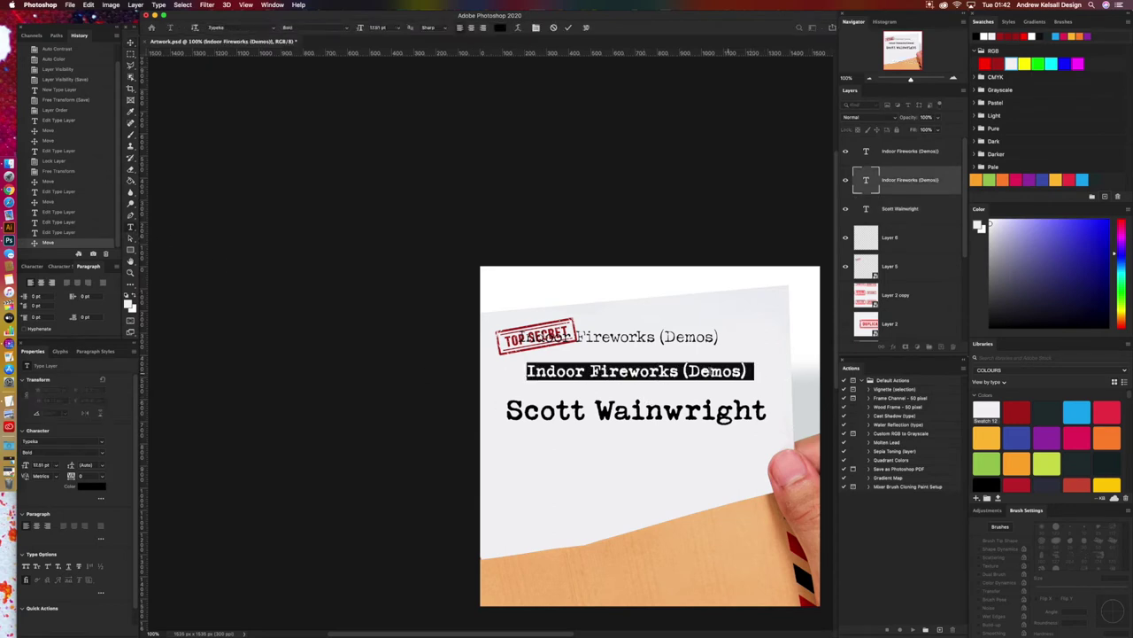
left_click(33, 266)
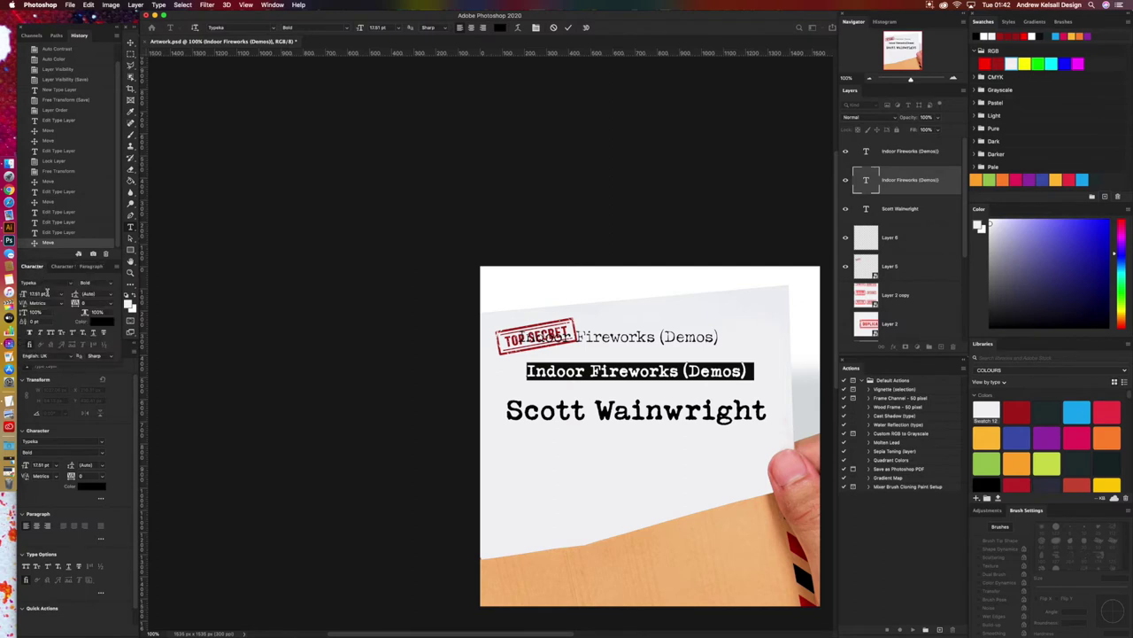
left_click(50, 295)
type("18")
key("Return")
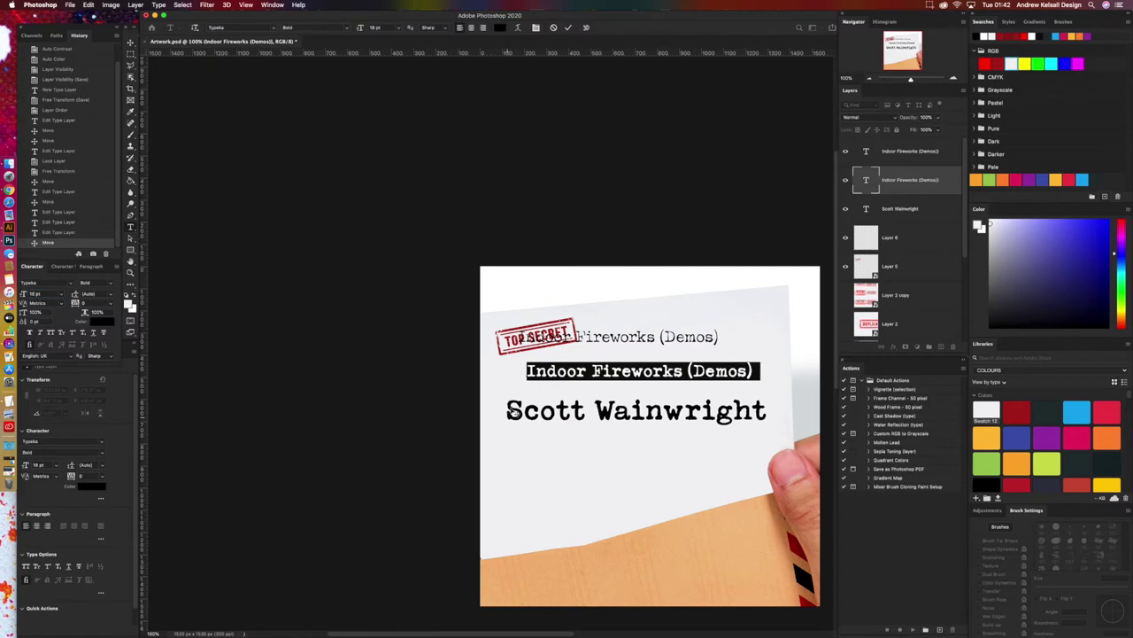
left_click(131, 43)
left_click(130, 227)
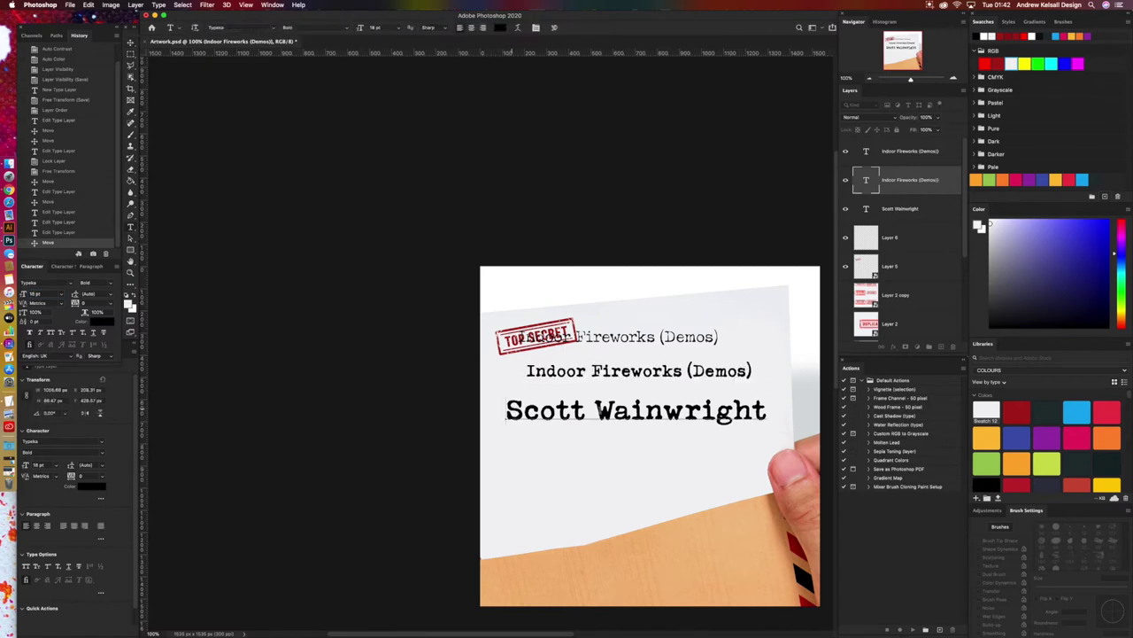
triple_click(676, 398)
left_click(40, 294)
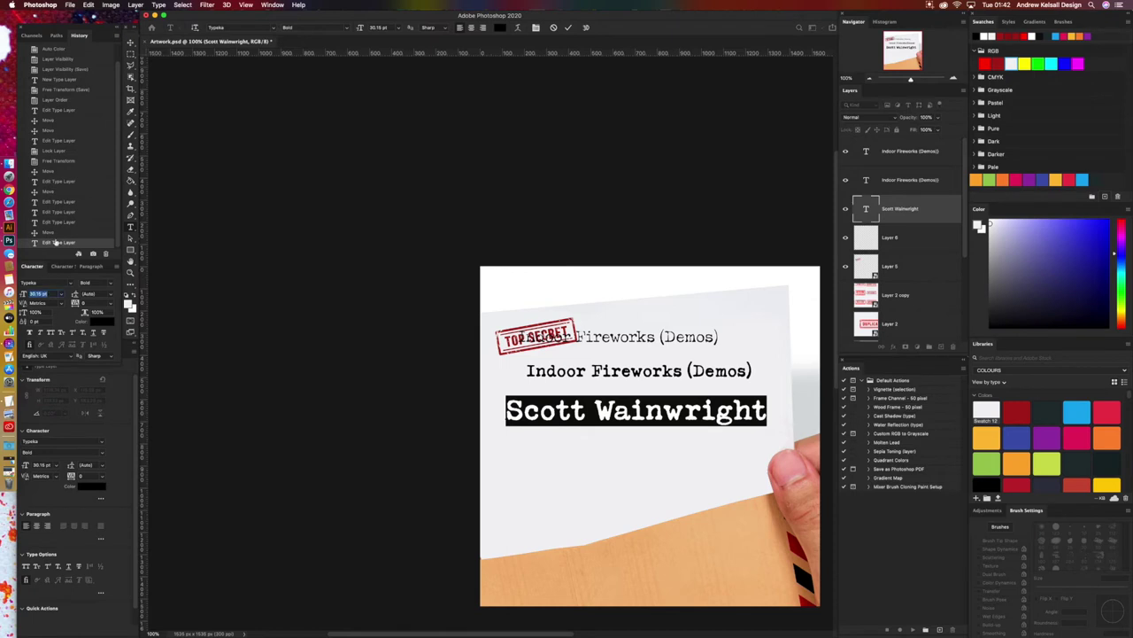
type("18")
key("Return")
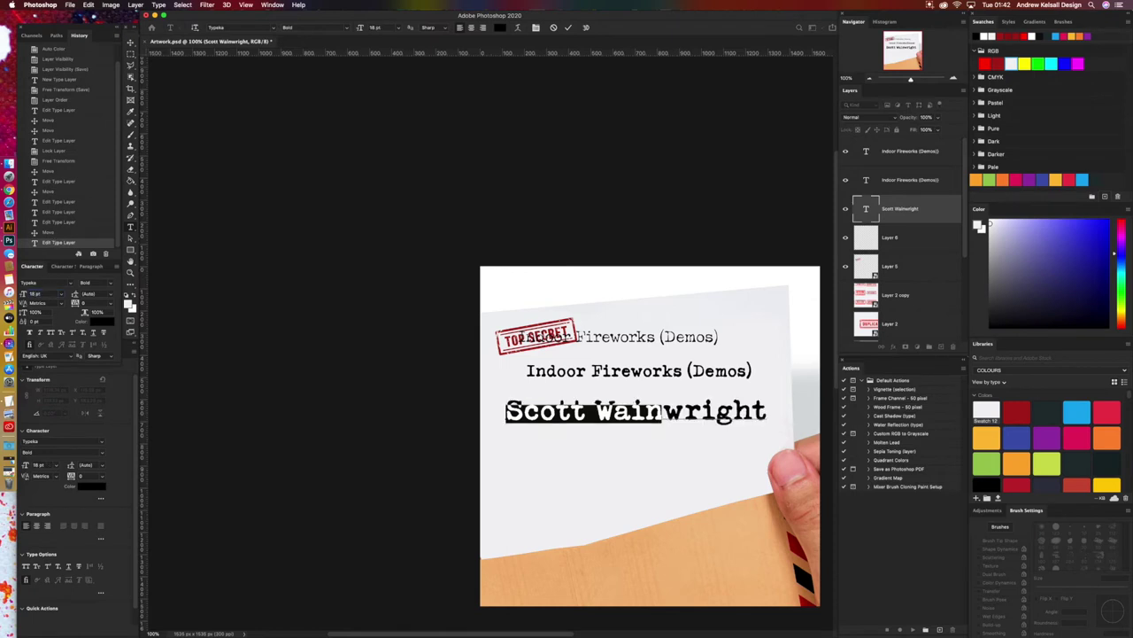
left_click(131, 42)
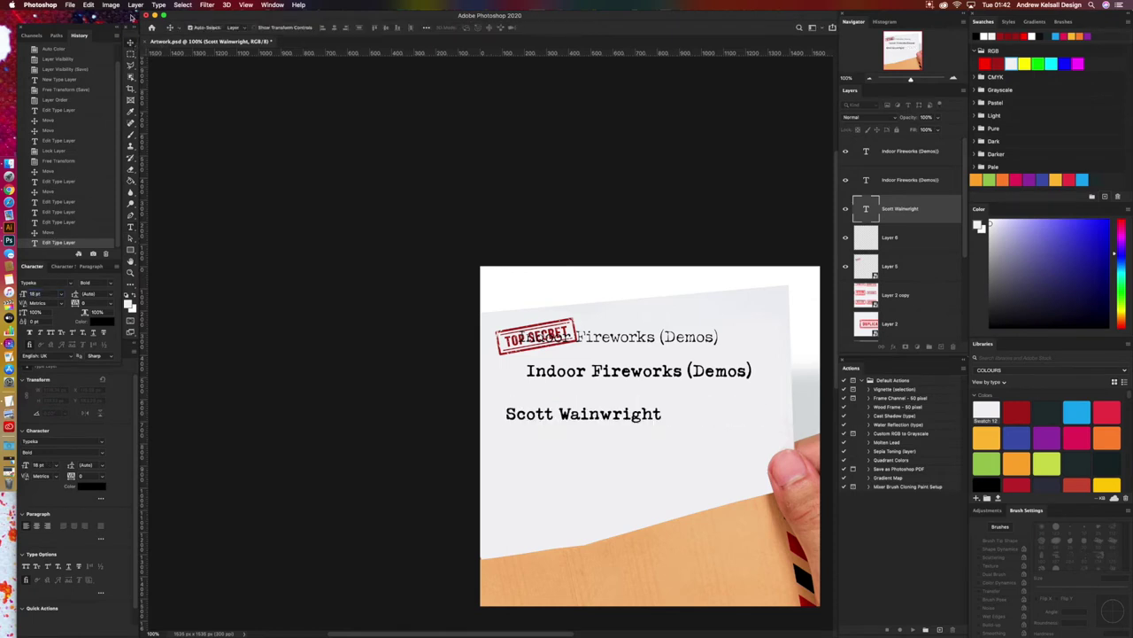
left_click_drag(591, 416, 671, 426)
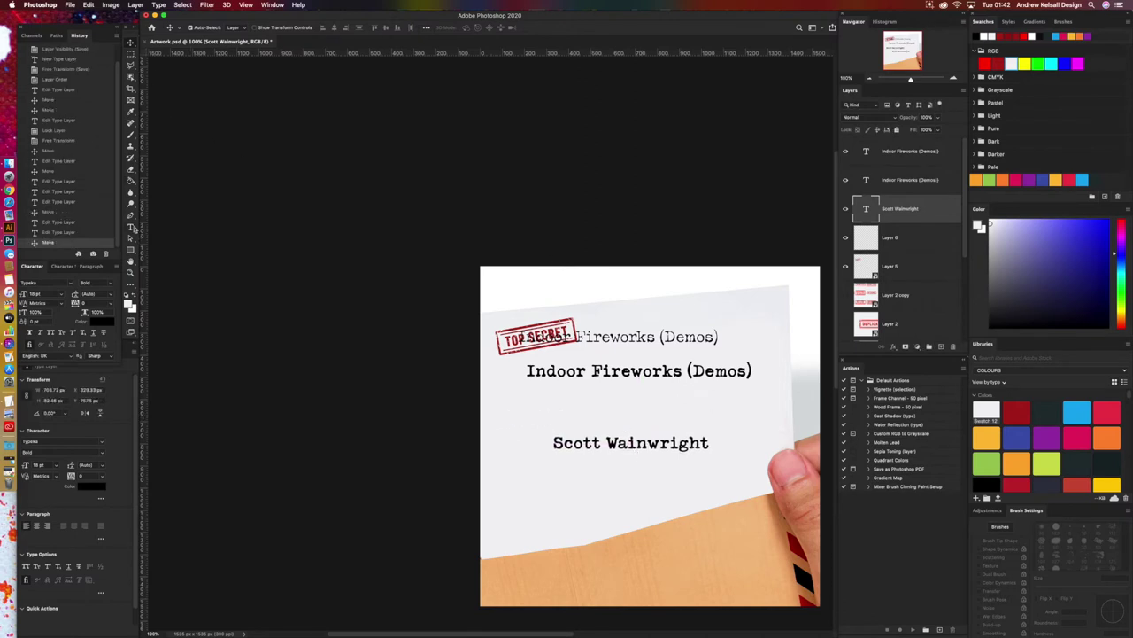
Step: Break '(Demos)' onto a second line, centre-align both lines, and position the title above the name
left_click(133, 228)
left_click(688, 370)
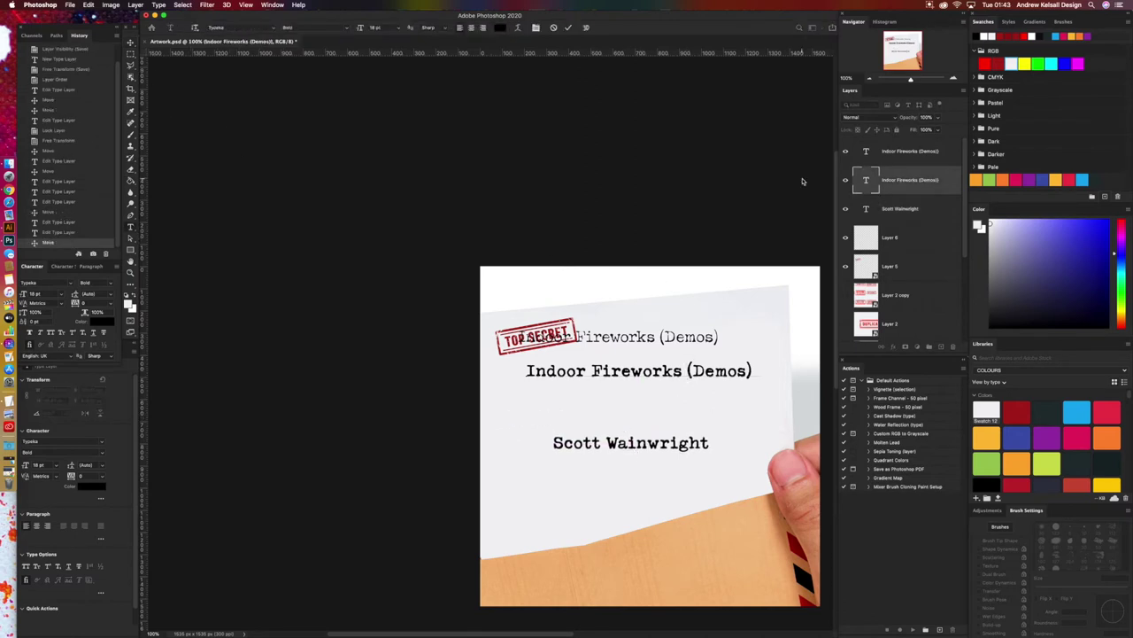
key("Return")
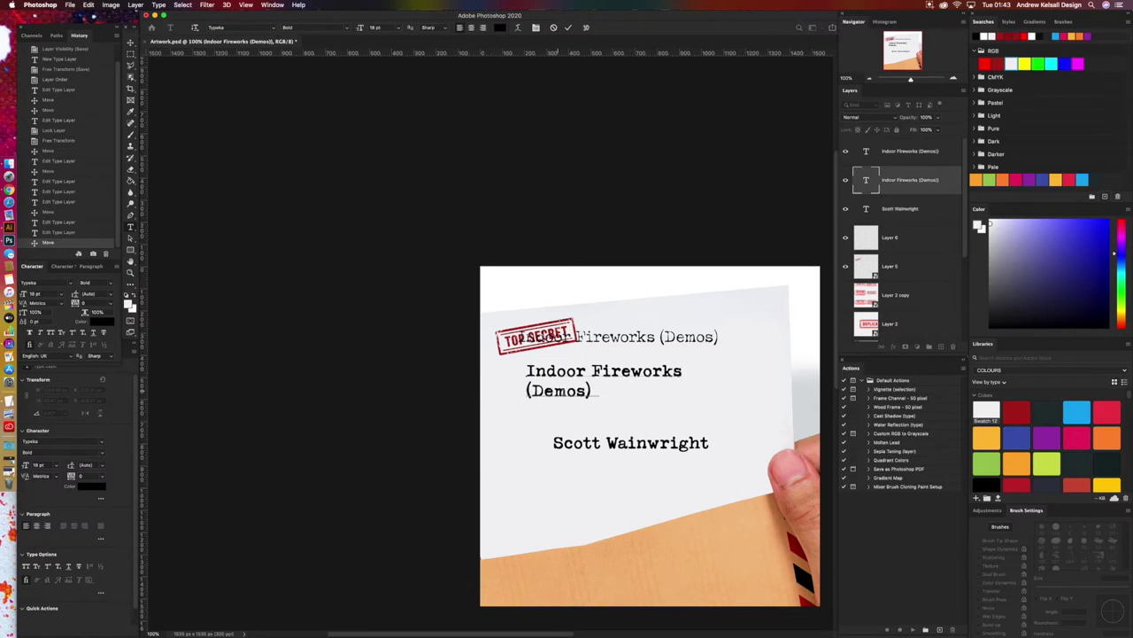
key("super+a")
left_click(598, 390)
key("shift+Right")
left_click_drag(527, 370, 621, 400)
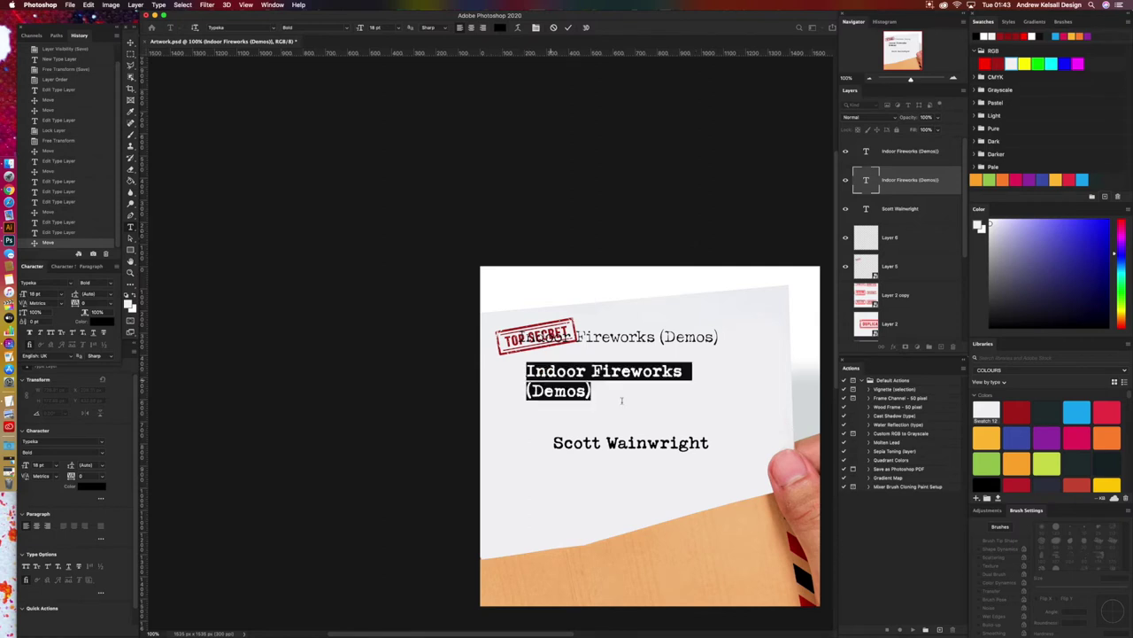
left_click(471, 27)
left_click(130, 42)
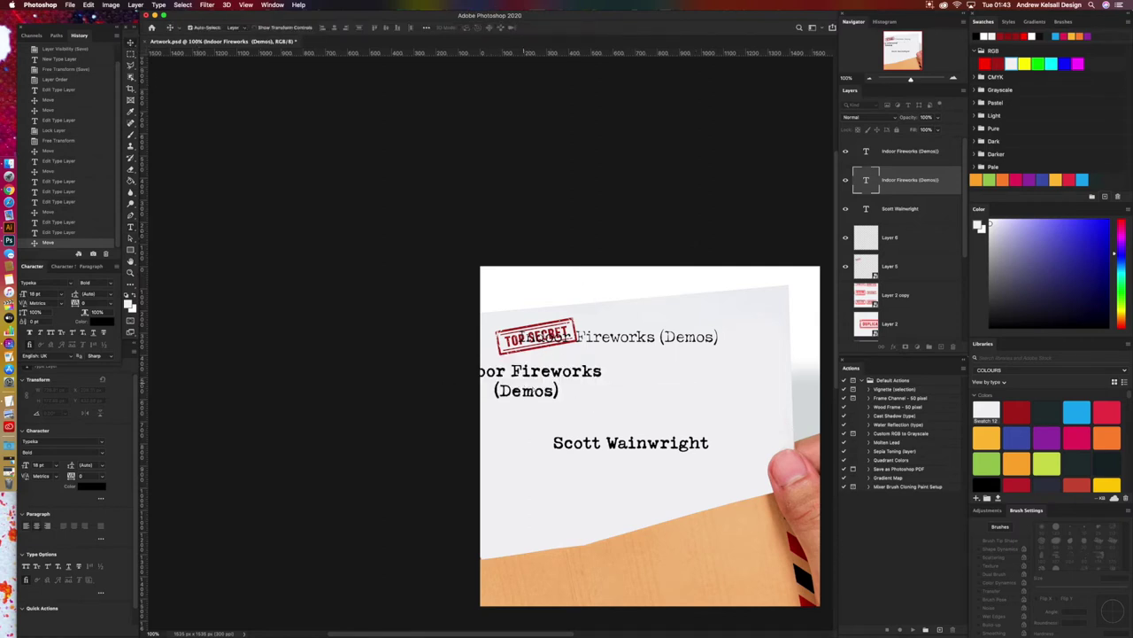
left_click_drag(531, 367, 630, 375)
Step: Settle the title above the name and delete the old single-line title layer
left_click_drag(729, 280, 725, 280)
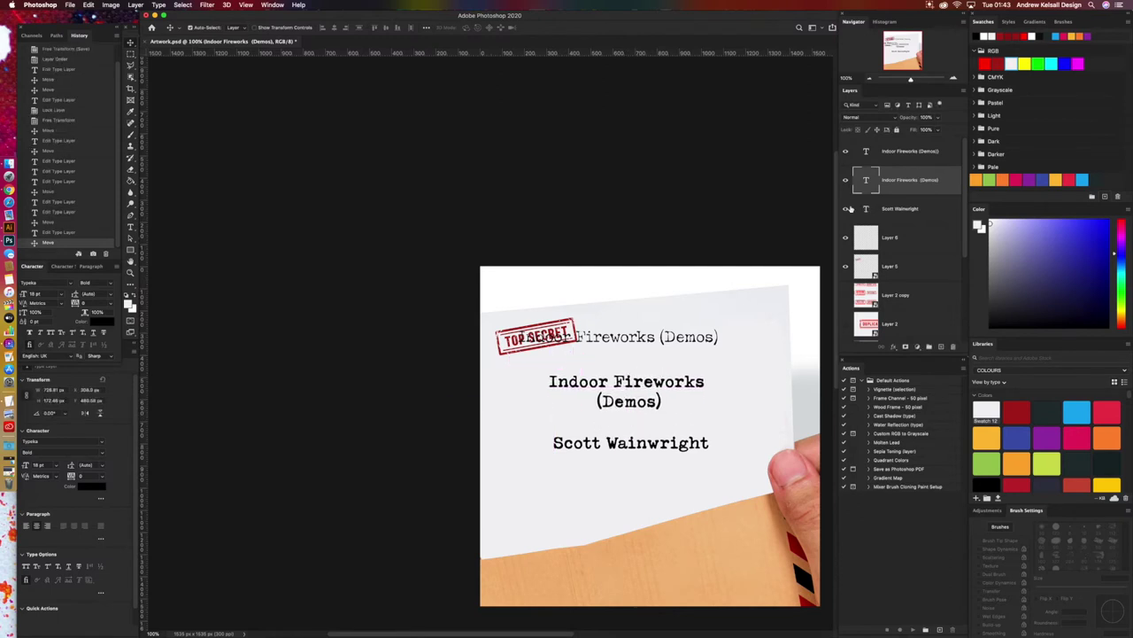
left_click_drag(903, 180, 953, 347)
left_click_drag(669, 374, 671, 301)
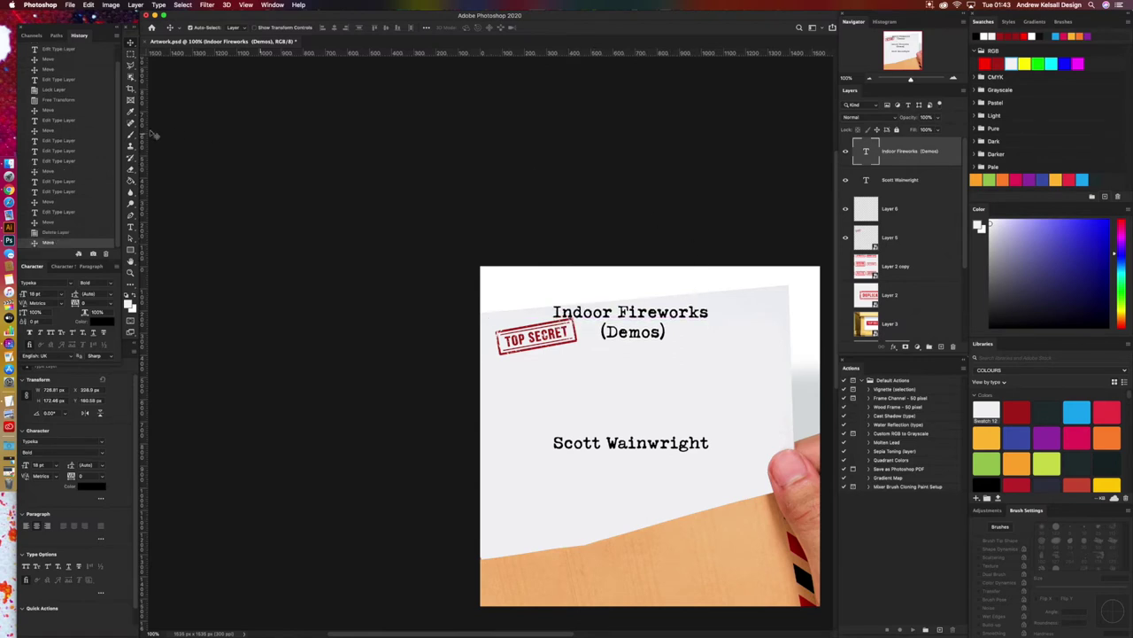
Step: Rejoin the title onto one line and move it up to the card's top
left_click(131, 227)
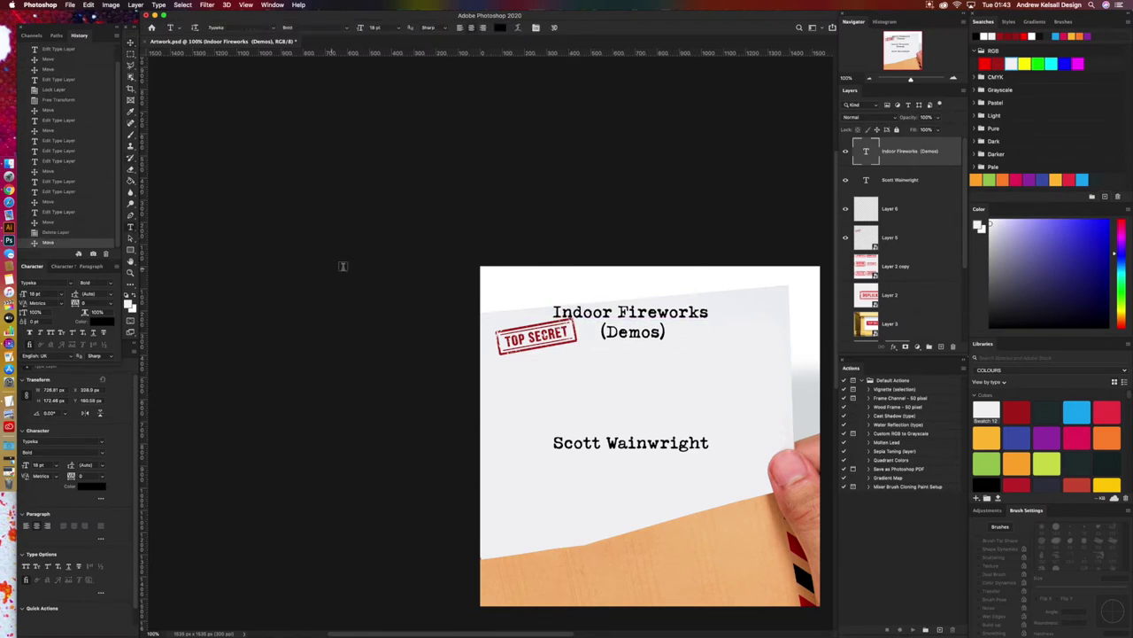
left_click(615, 356)
key("BackSpace")
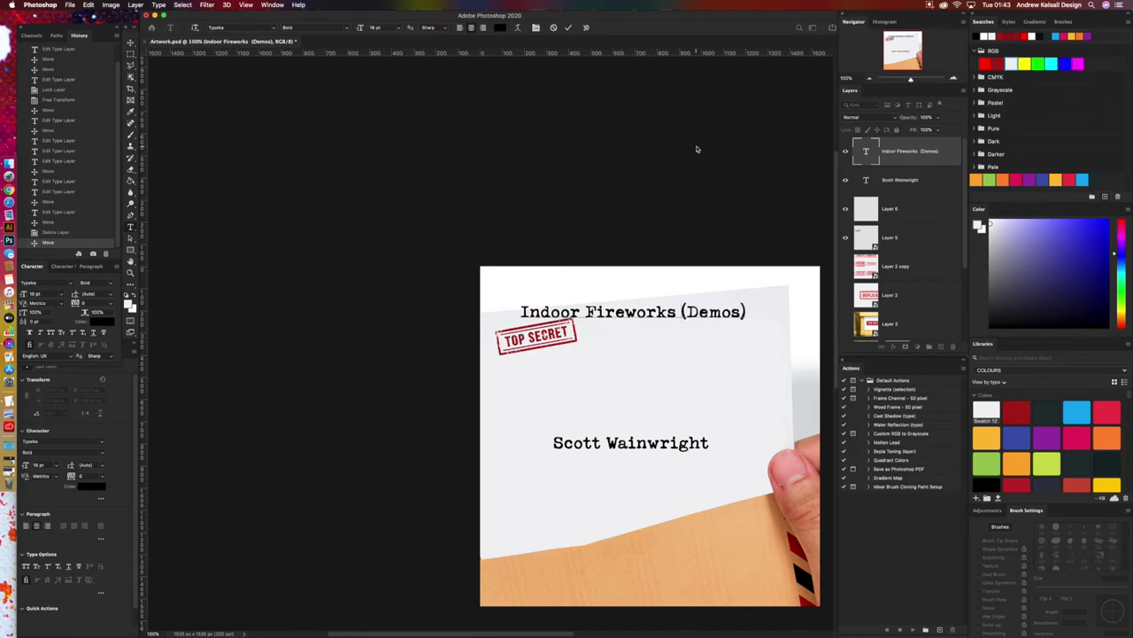
left_click(131, 43)
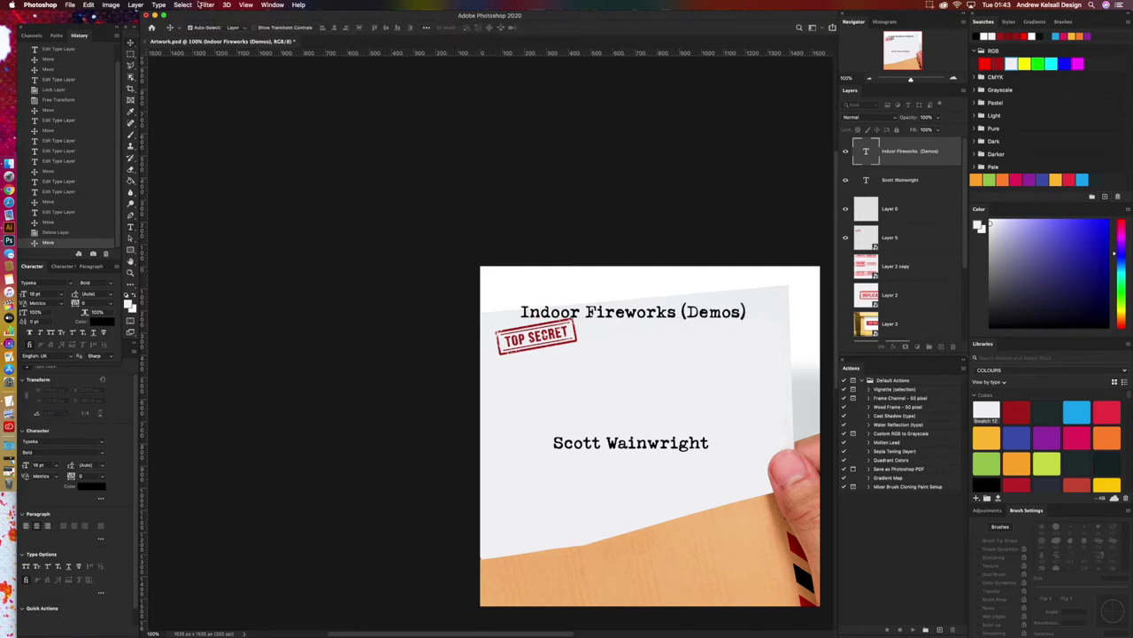
left_click(637, 325)
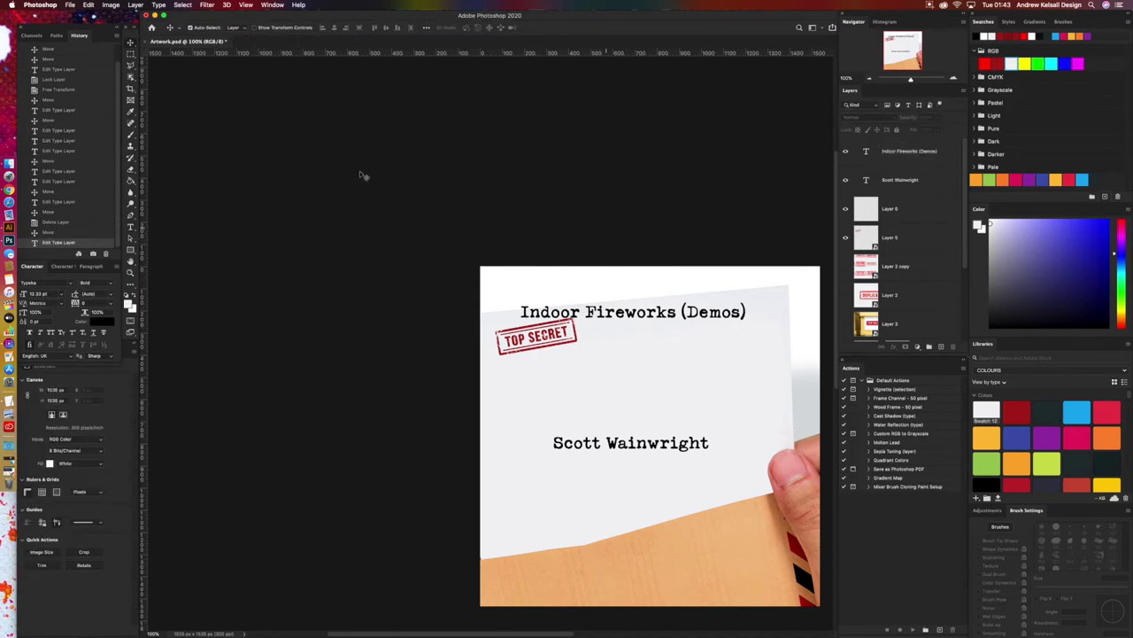
left_click_drag(637, 305, 646, 288)
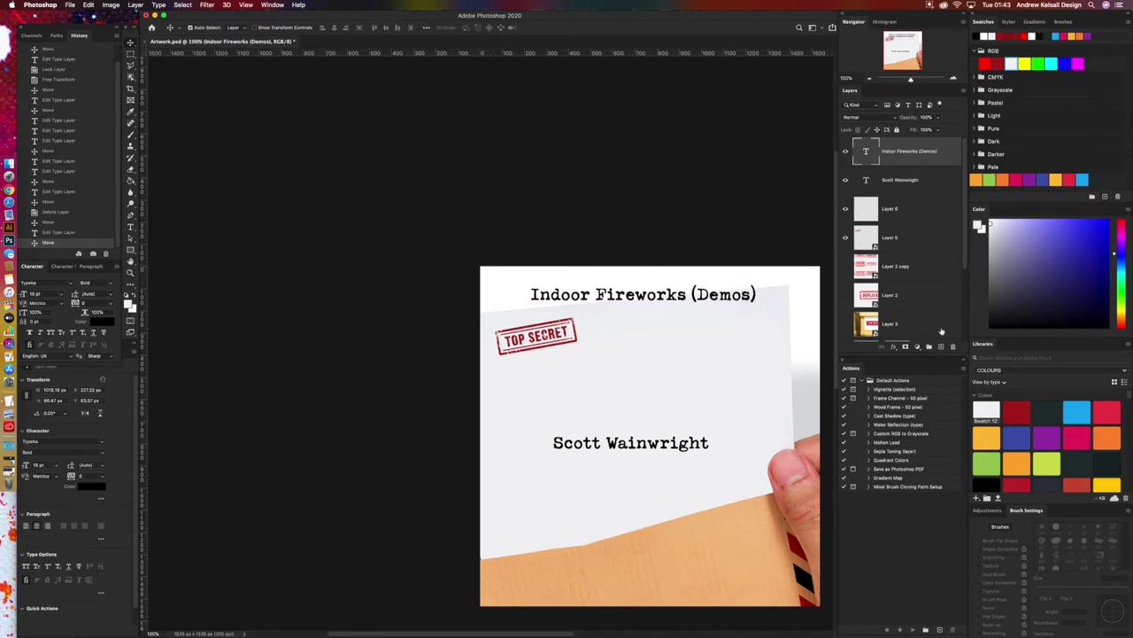
scroll(939, 266, "down", 4)
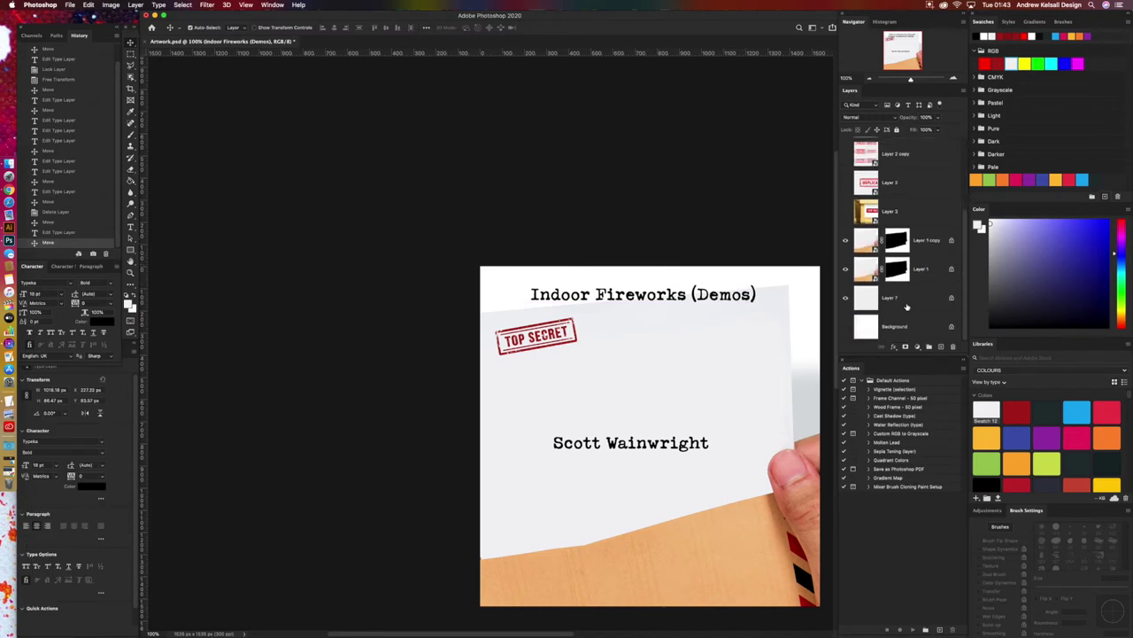
Step: Add a vertical guide at the canvas centre, unlocking Layer 7 temporarily and relocking it afterwards
left_click(885, 301)
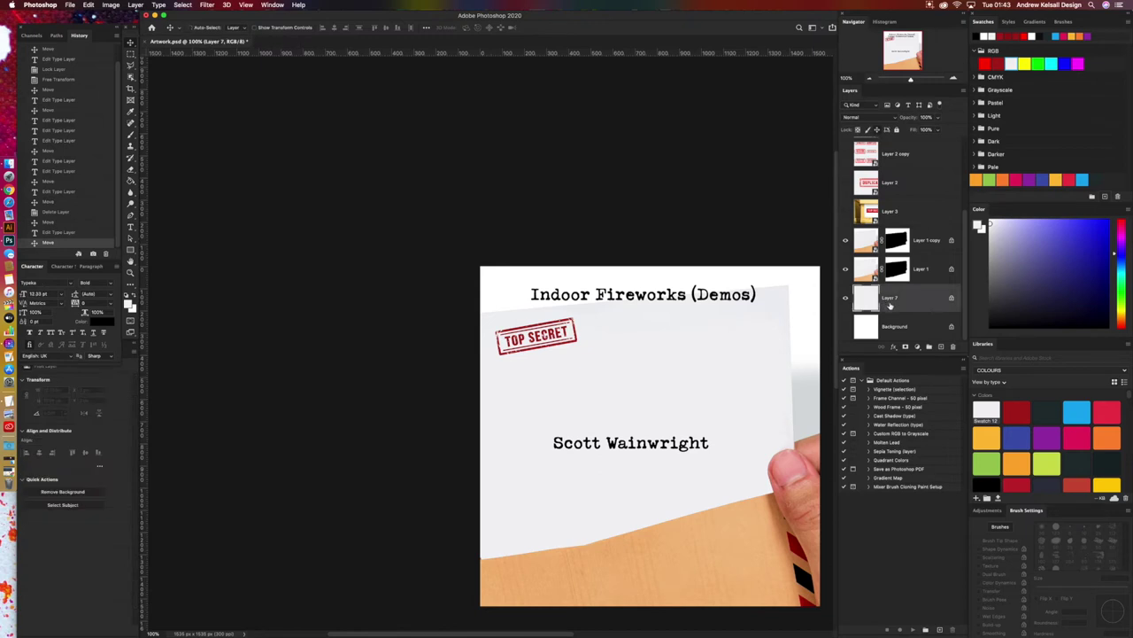
left_click(878, 131)
key("super+t")
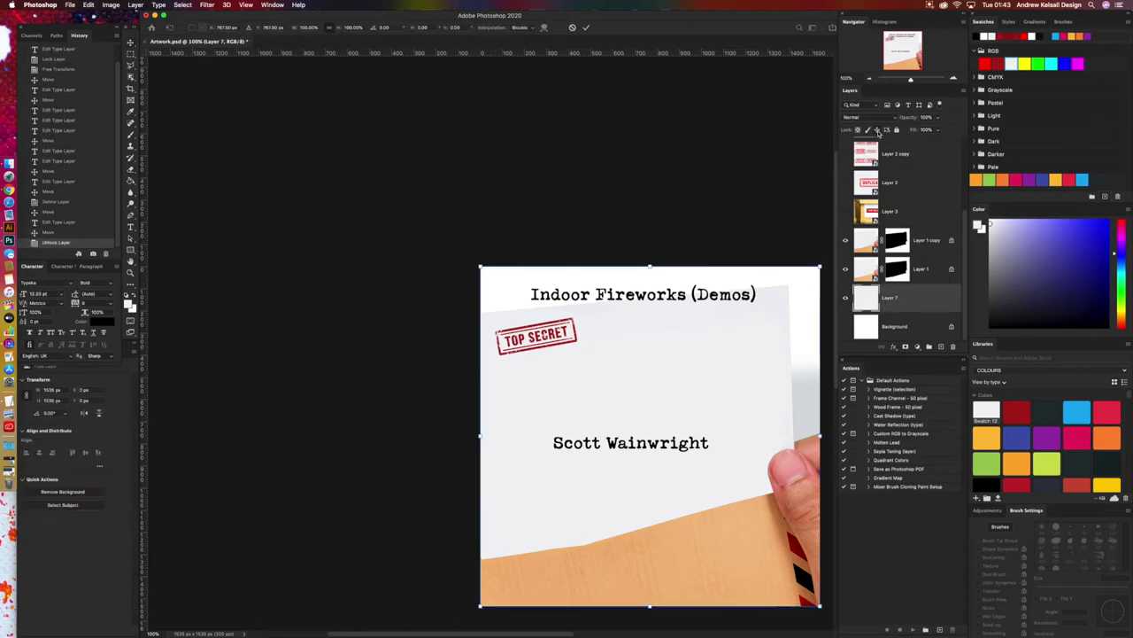
left_click_drag(147, 381, 650, 359)
key("Return")
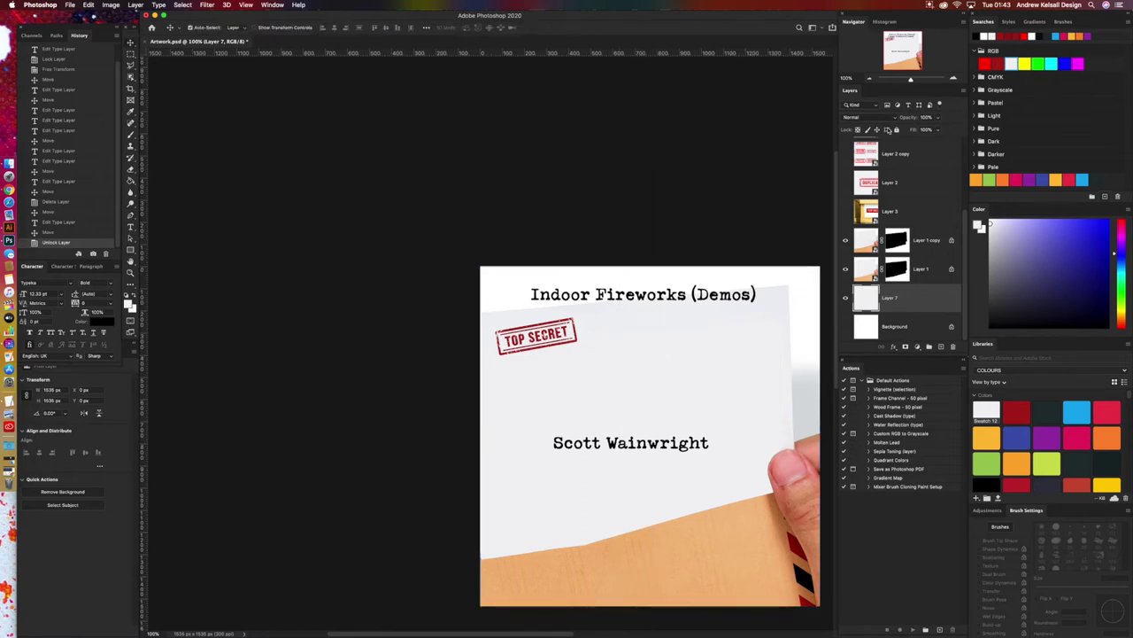
left_click(879, 131)
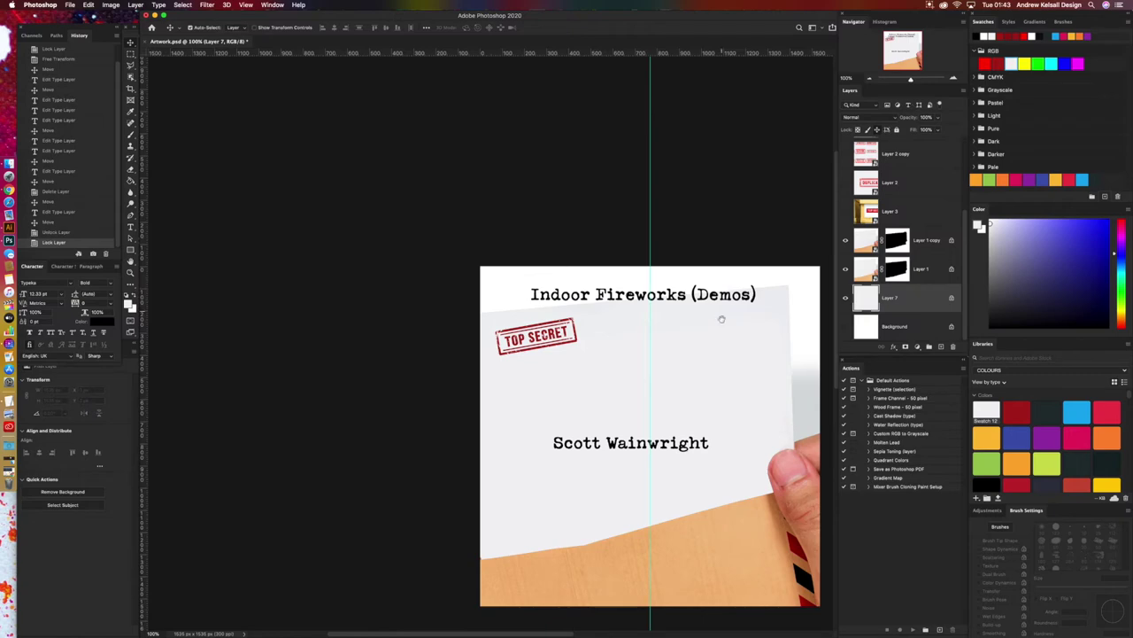
left_click_drag(697, 307, 524, 224)
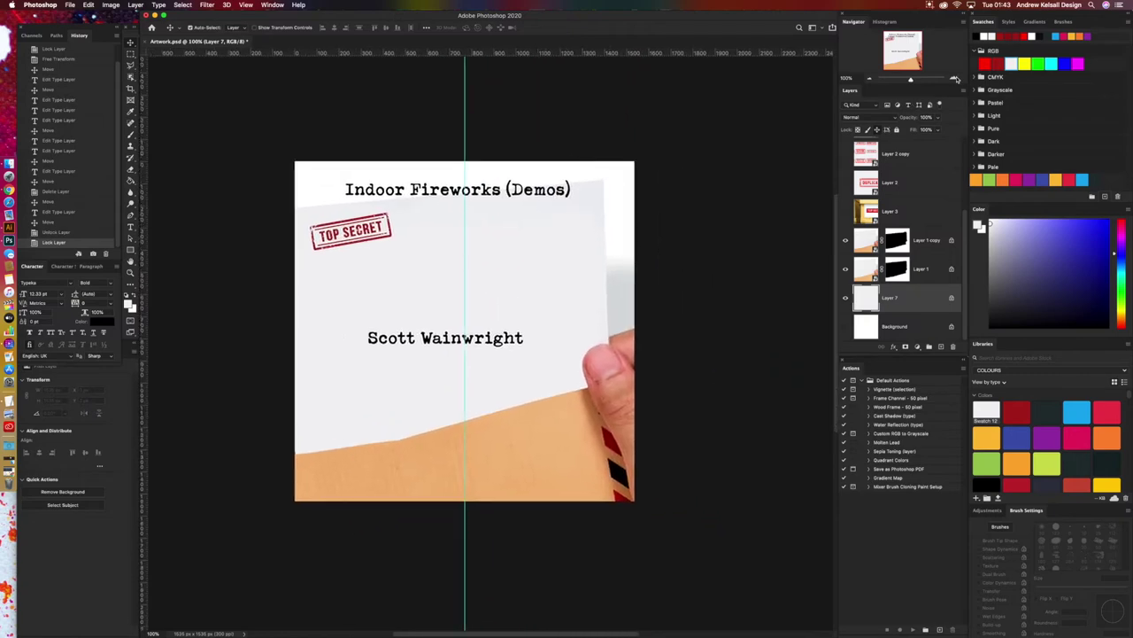
left_click(955, 79)
left_click_drag(916, 80, 911, 80)
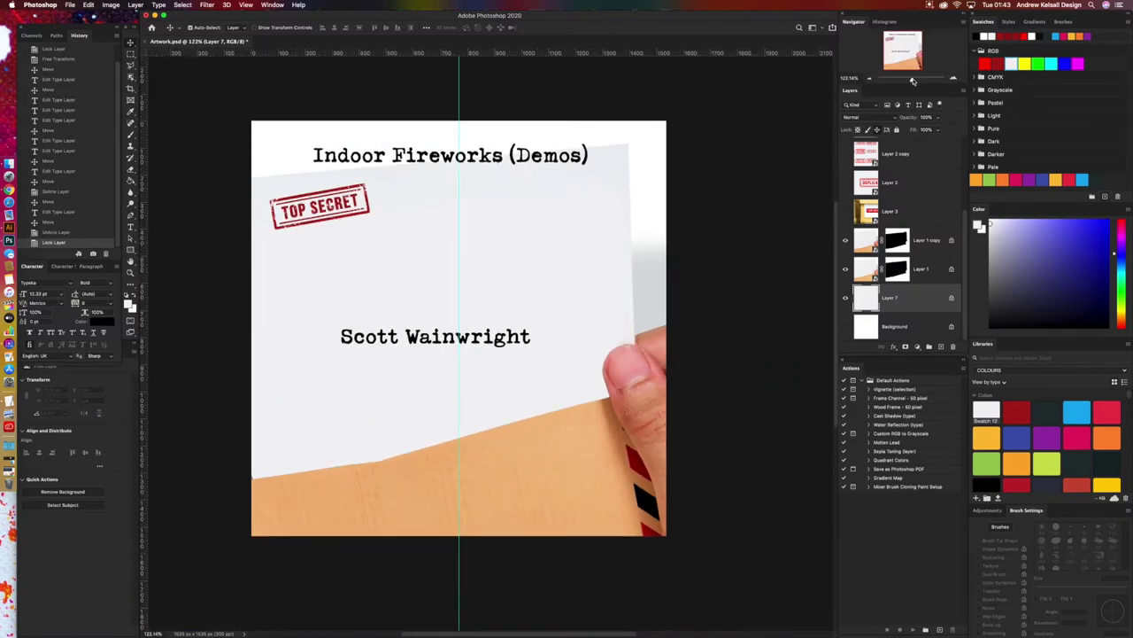
scroll(699, 270, "up", 2)
scroll(700, 270, "left", 2)
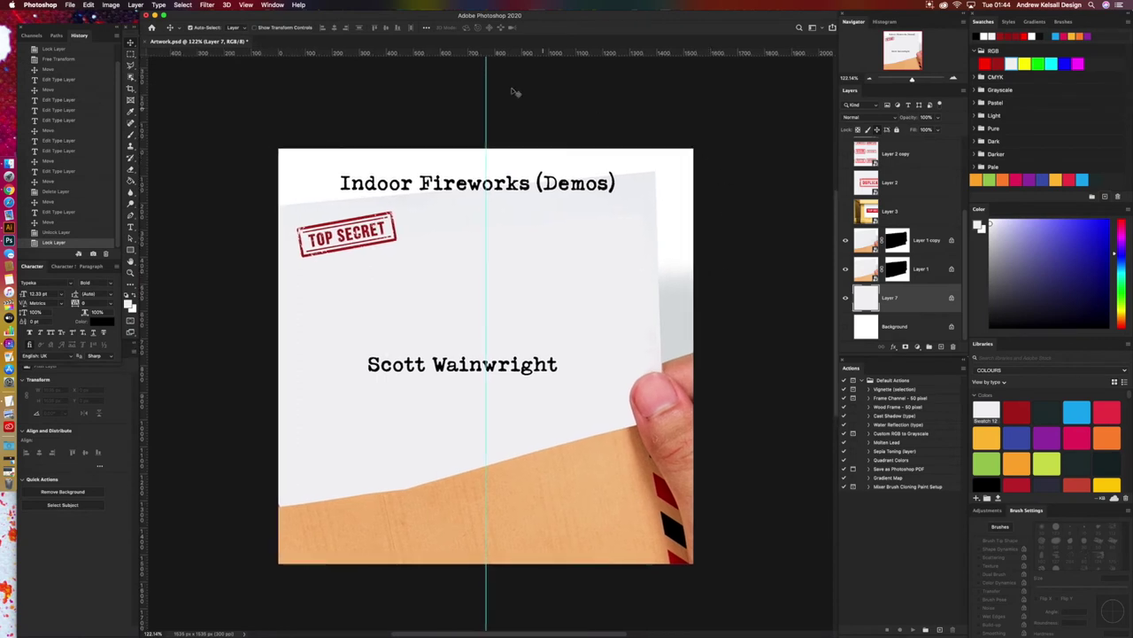
left_click_drag(965, 235, 959, 140)
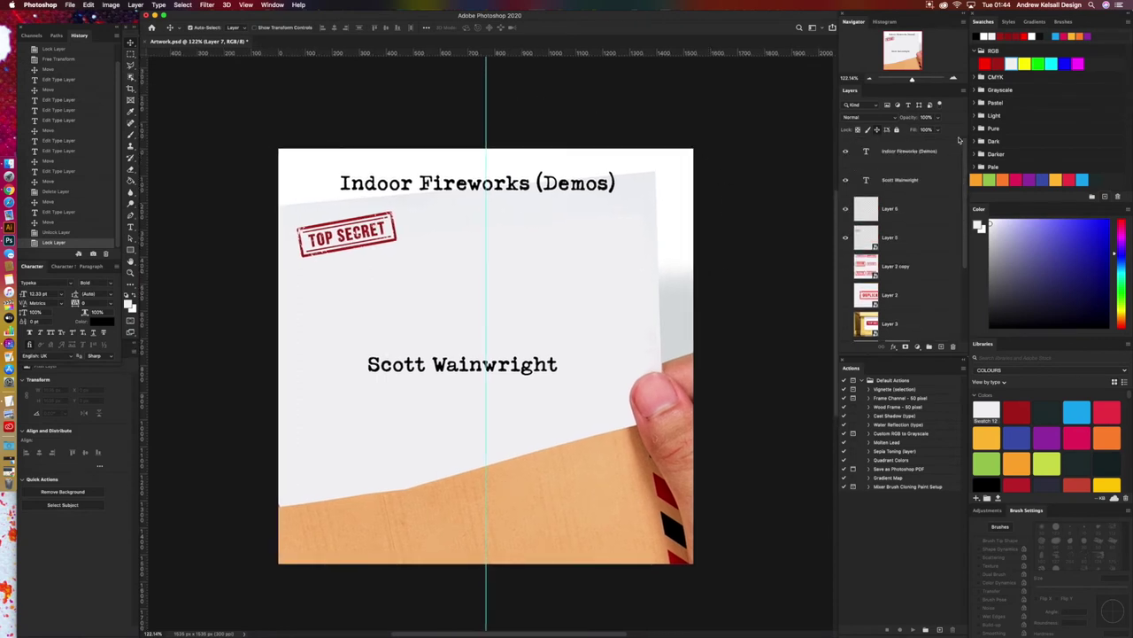
left_click(898, 182)
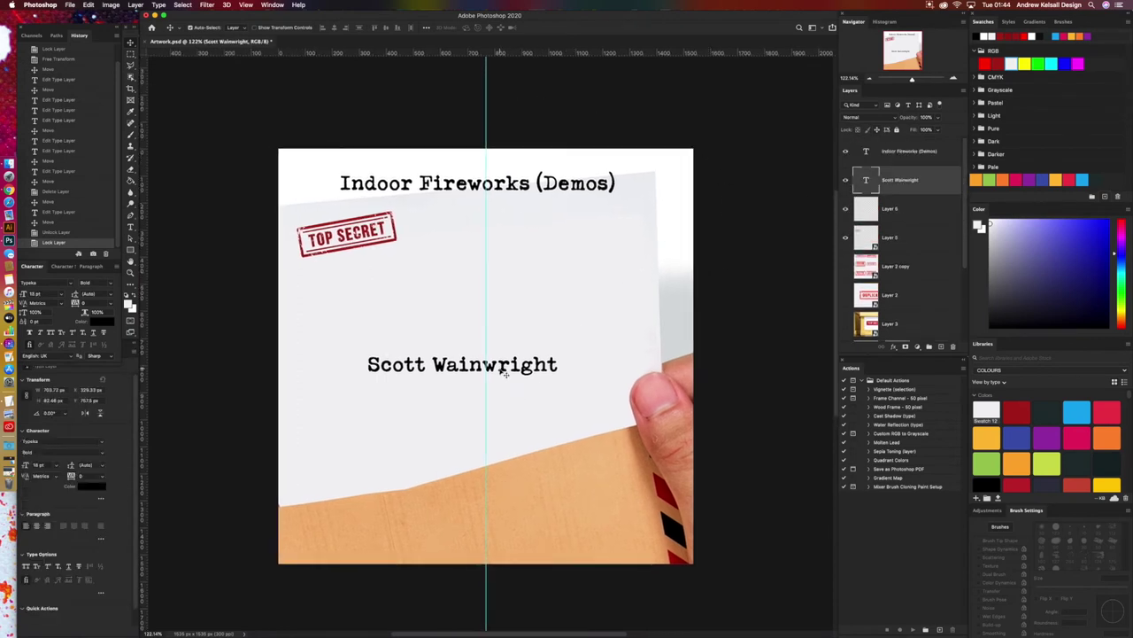
left_click_drag(505, 372, 516, 470)
Step: Check the layout sketch, then open IMG_20200428_162215_575.jpg from Finder in Photoshop
key("ctrl+Up")
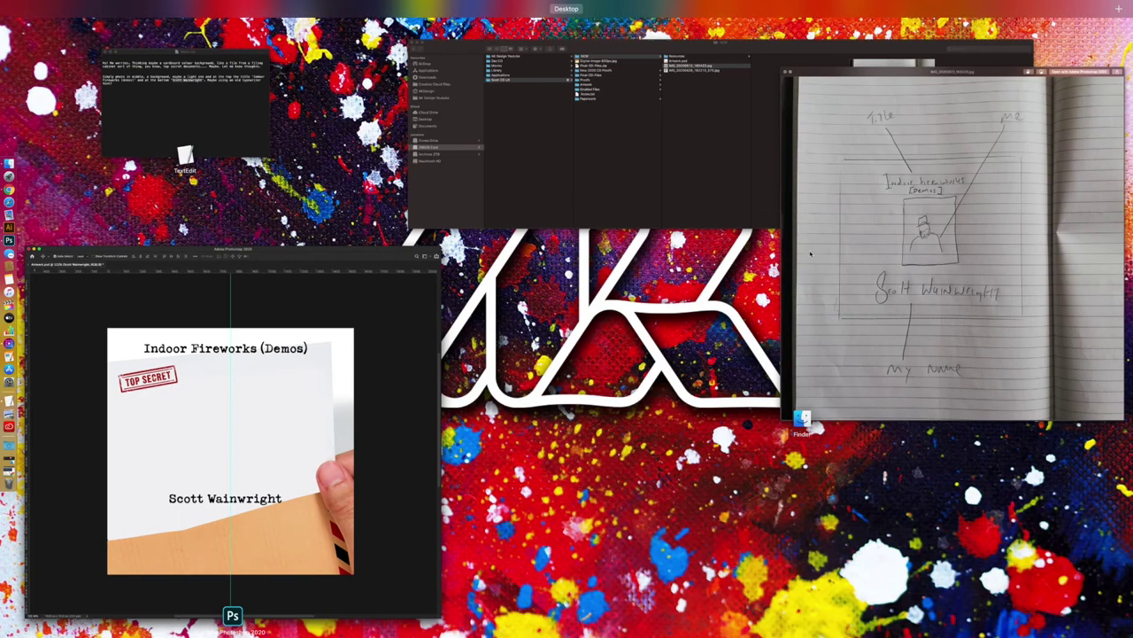
left_click(888, 224)
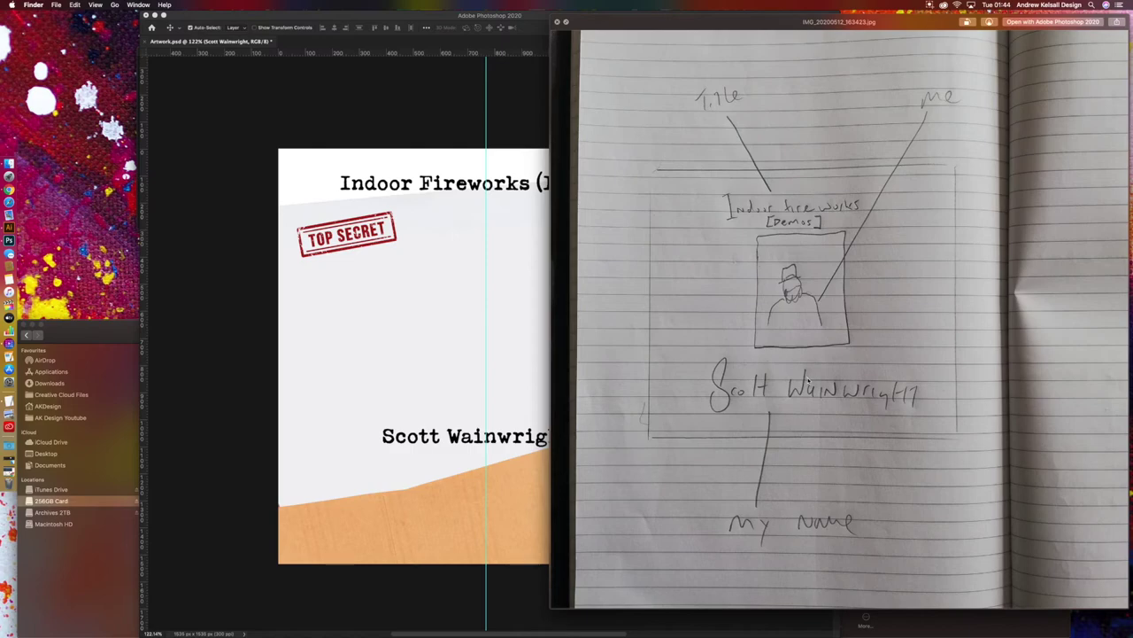
key("ctrl+Up")
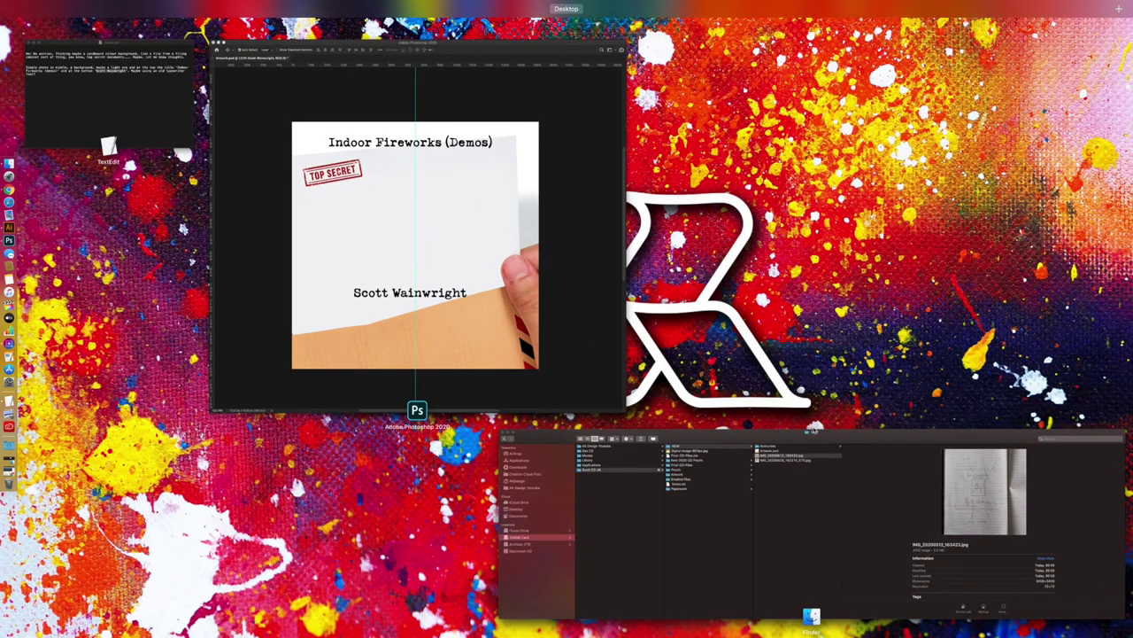
left_click(811, 434)
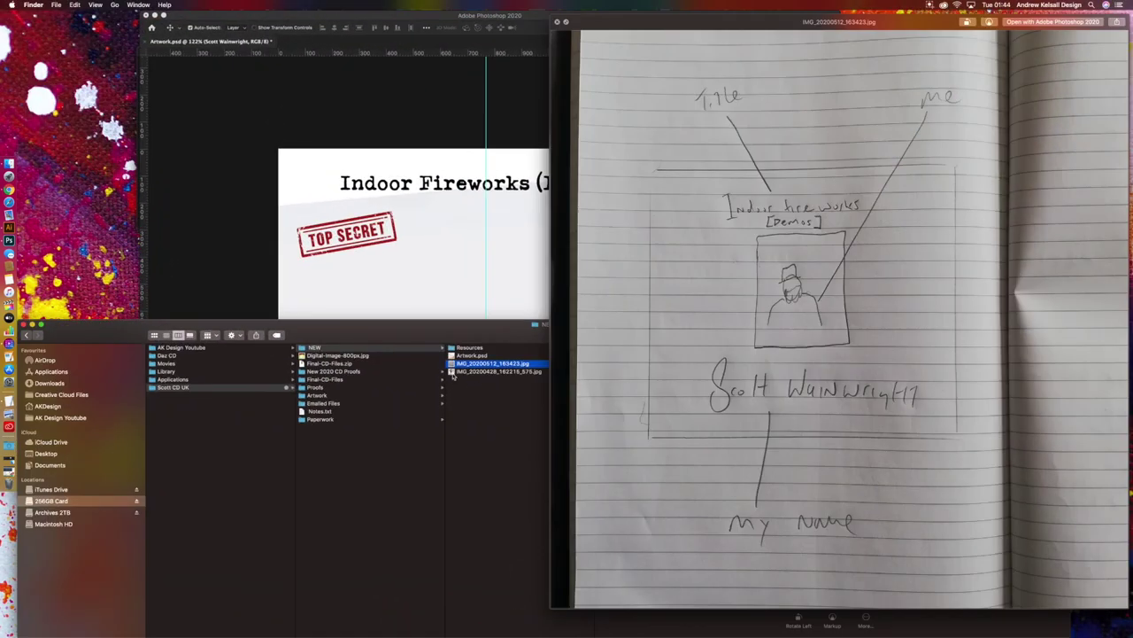
left_click(452, 373)
double_click(452, 374)
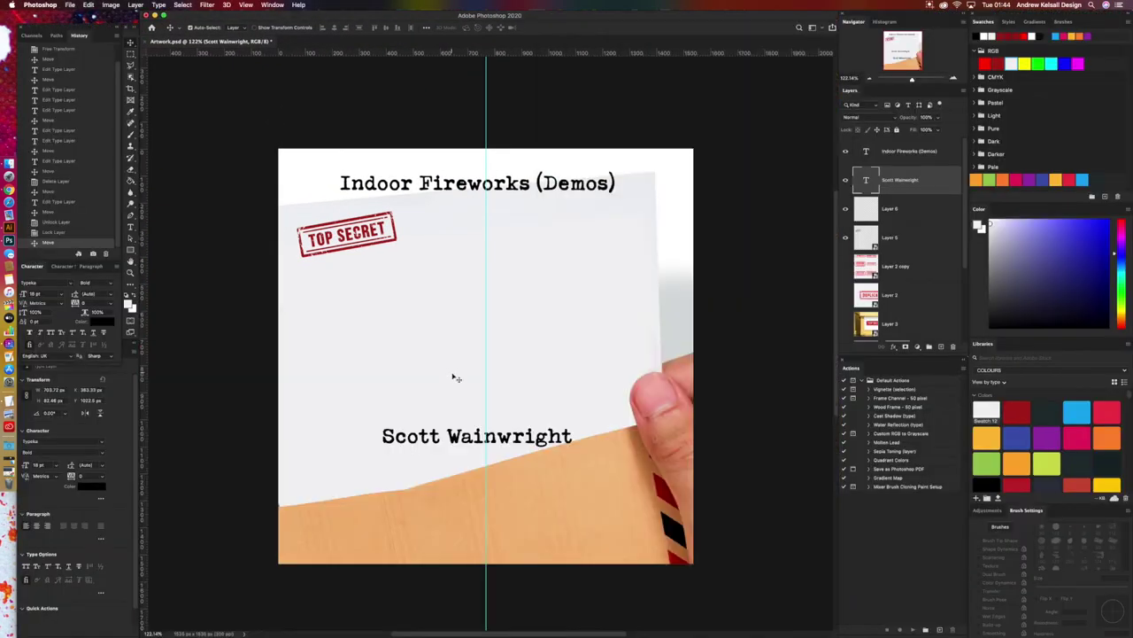
Step: Copy the whole portrait photo and paste it into Layer 6 of Artwork.psd
key("super+a")
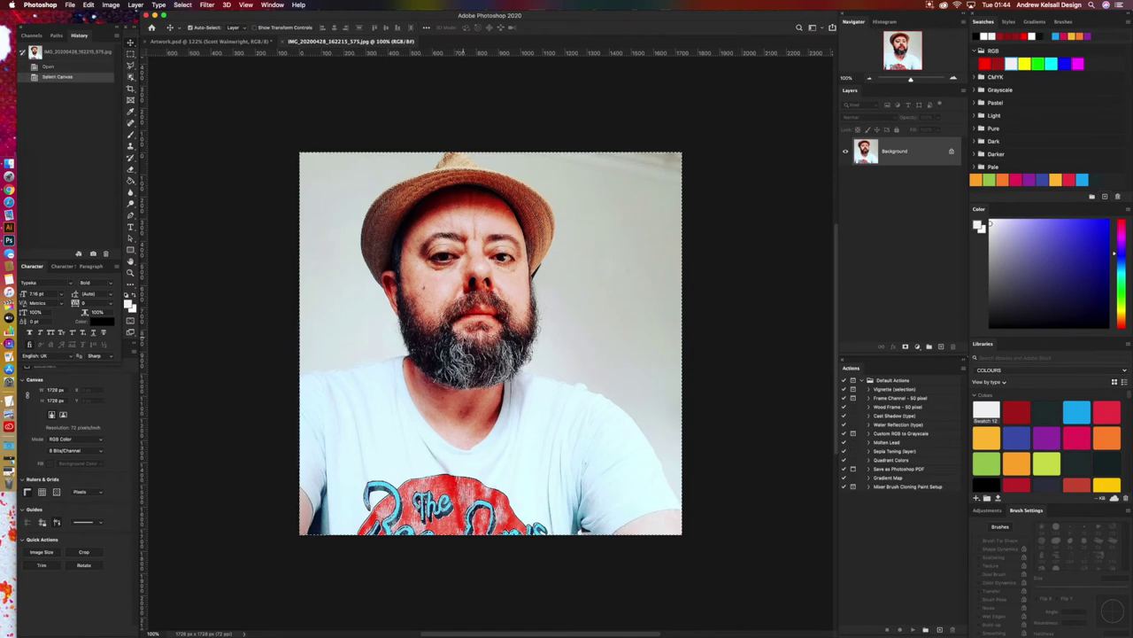
key("super+c")
key("super+n")
key("ctrl+Tab")
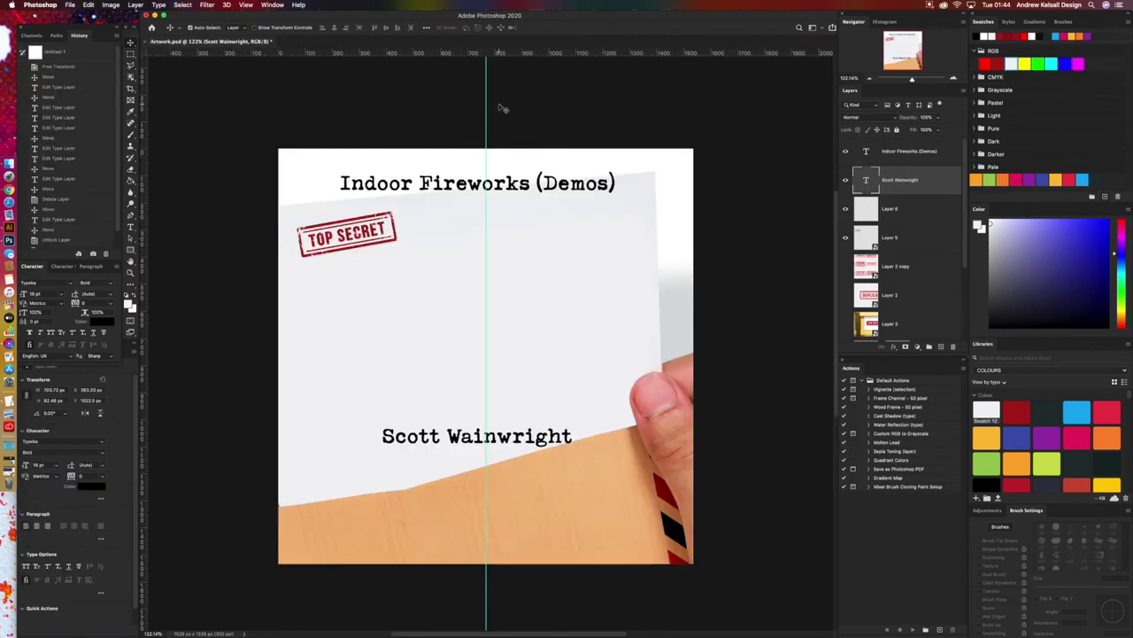
left_click(917, 211)
key("super+v")
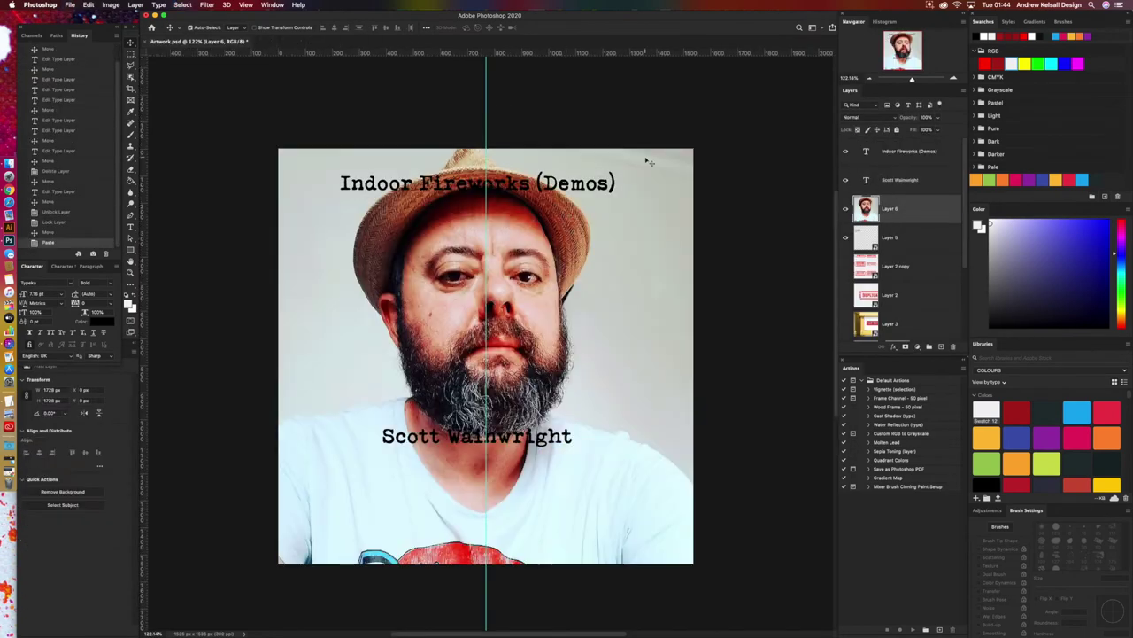
Step: Convert the pasted portrait layer to a smart object
right_click(912, 214)
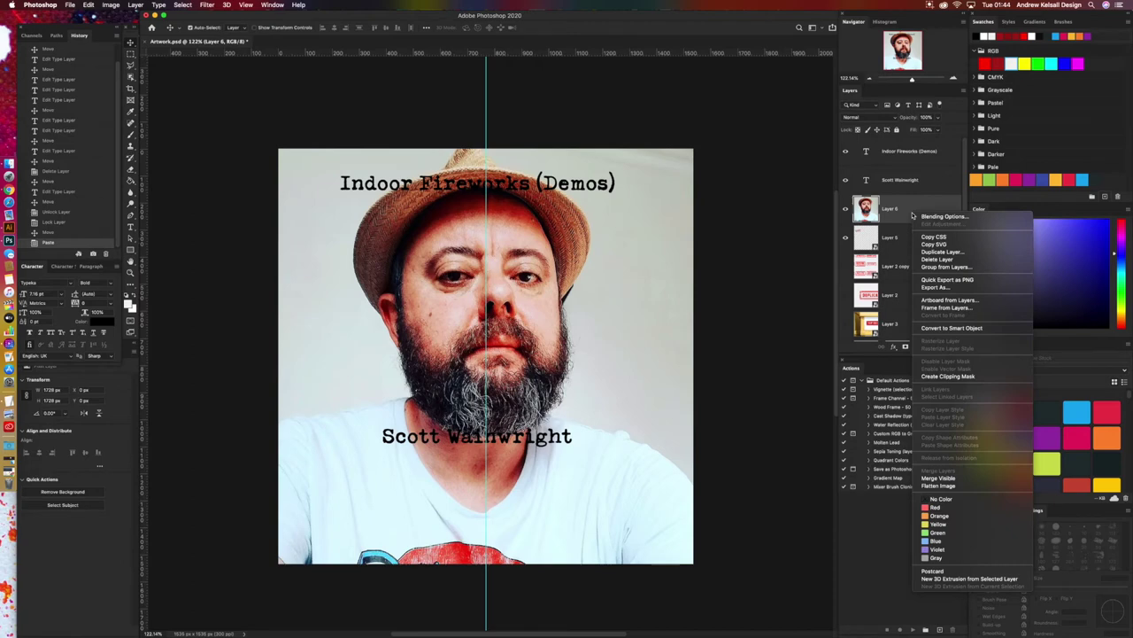
left_click(940, 328)
key("super+t")
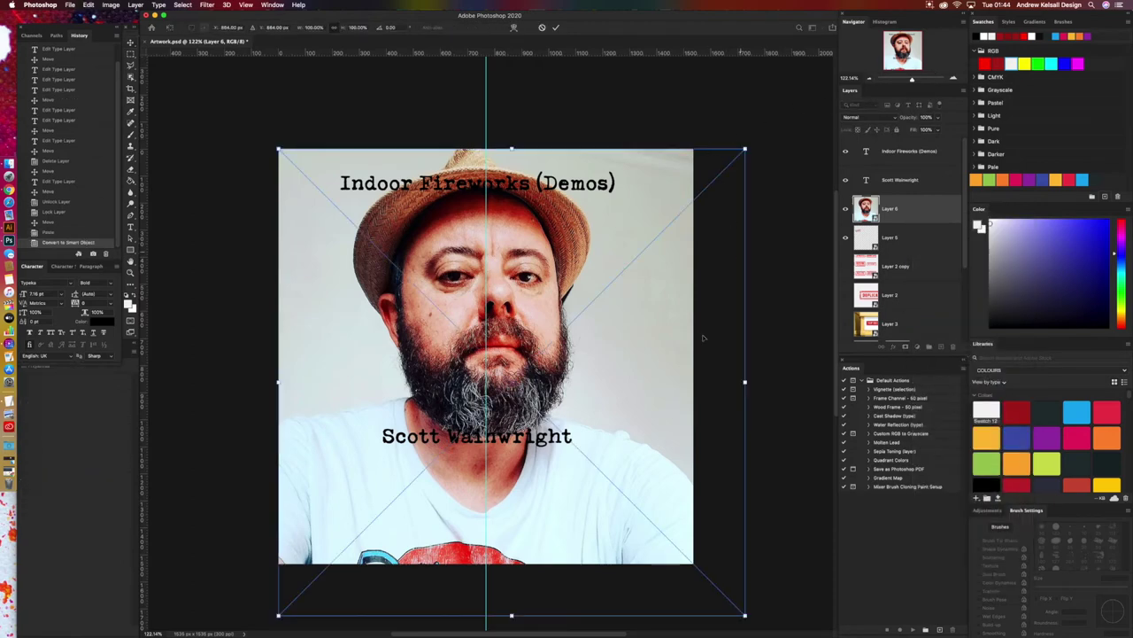
Step: Scale the portrait to about 38% and centre it between the title and name
left_click_drag(745, 614, 542, 163)
left_click_drag(419, 234, 542, 316)
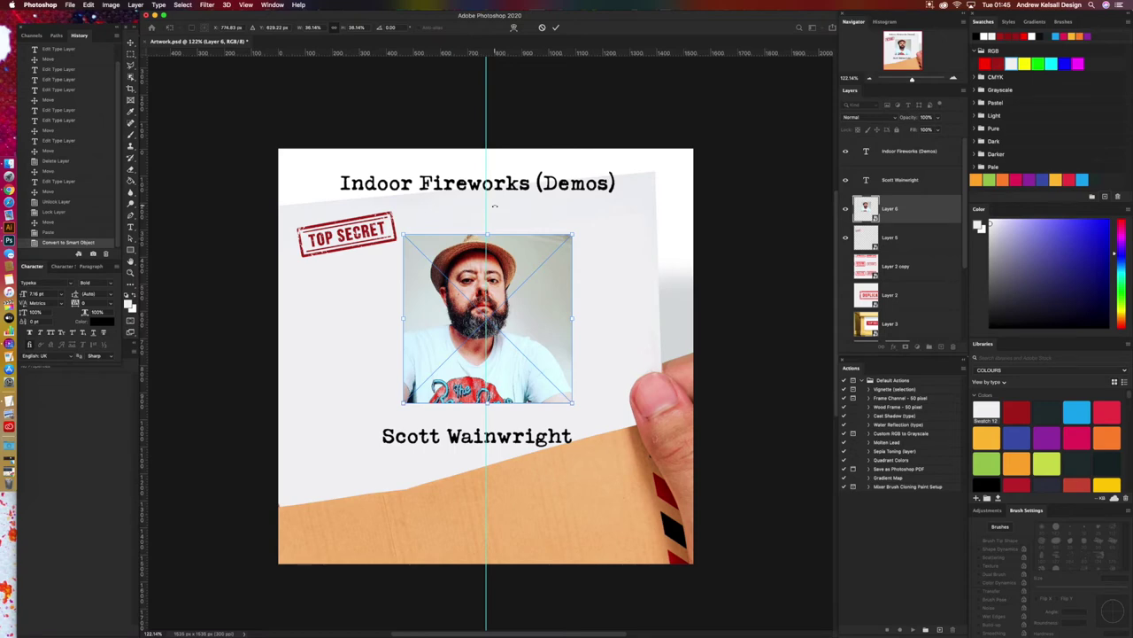
key("Return")
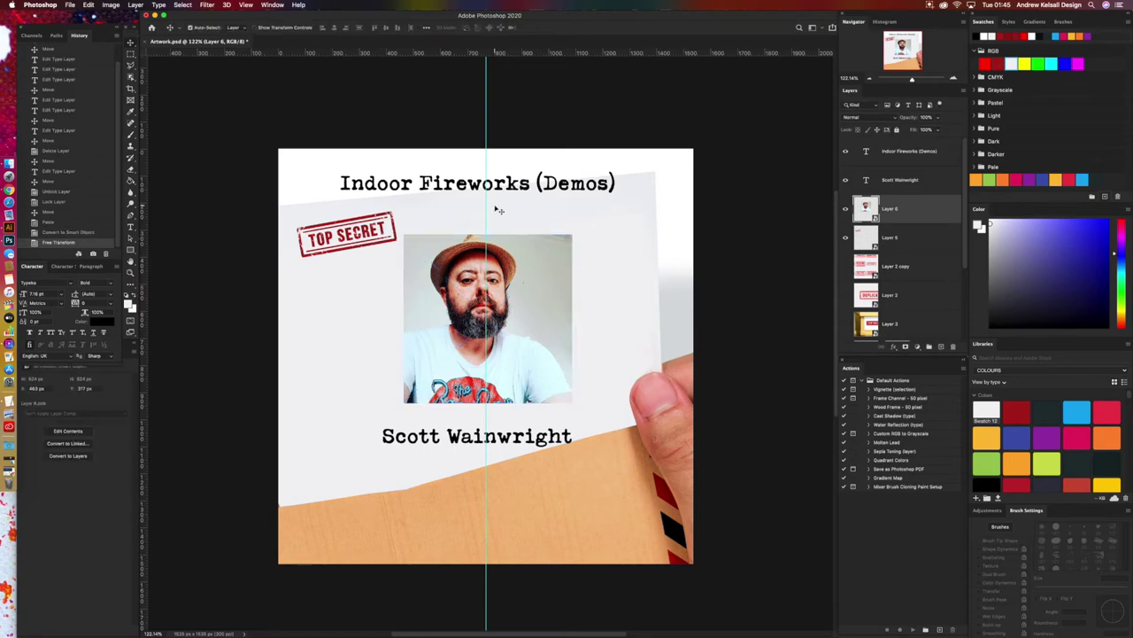
Step: Move the name text down and right, near the card's bottom edge beneath the portrait
left_click(900, 184)
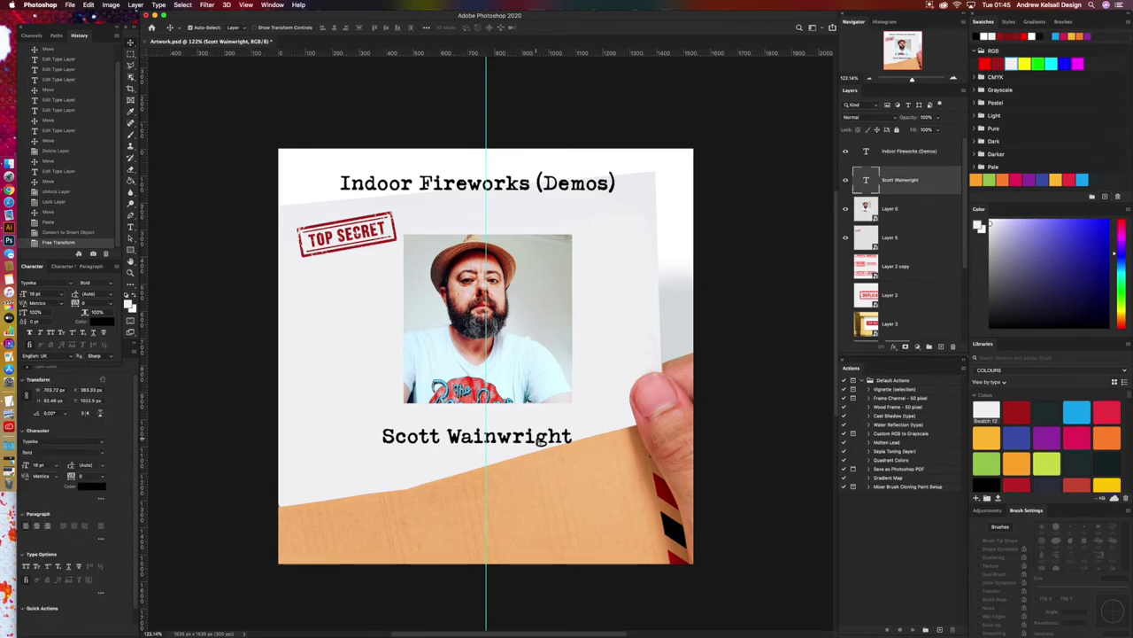
left_click_drag(542, 442, 649, 512)
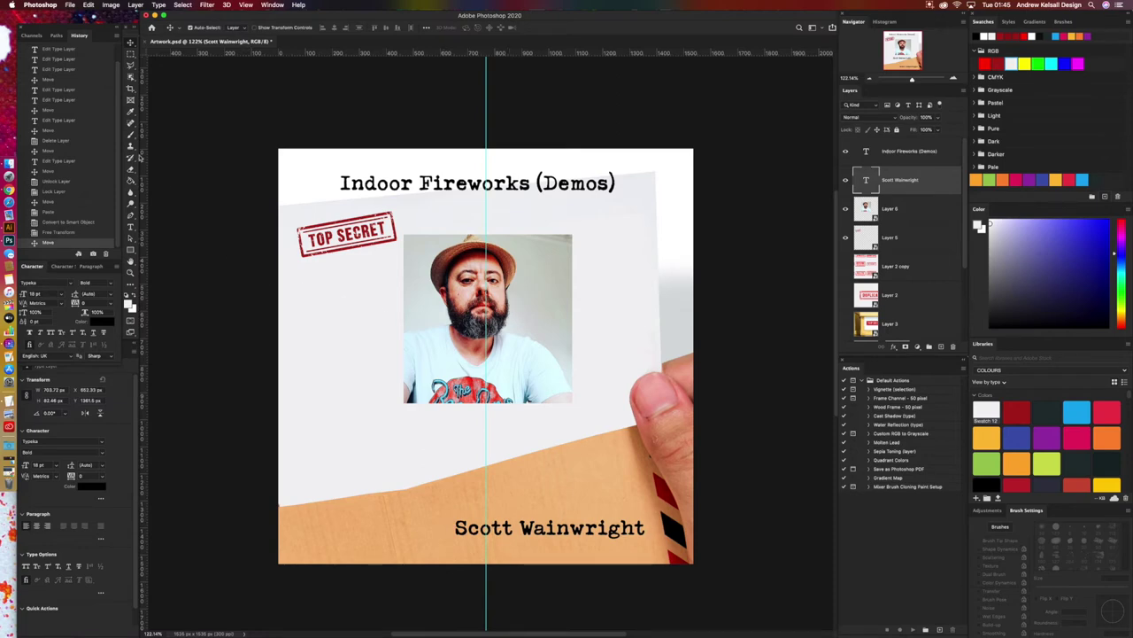
left_click(131, 114)
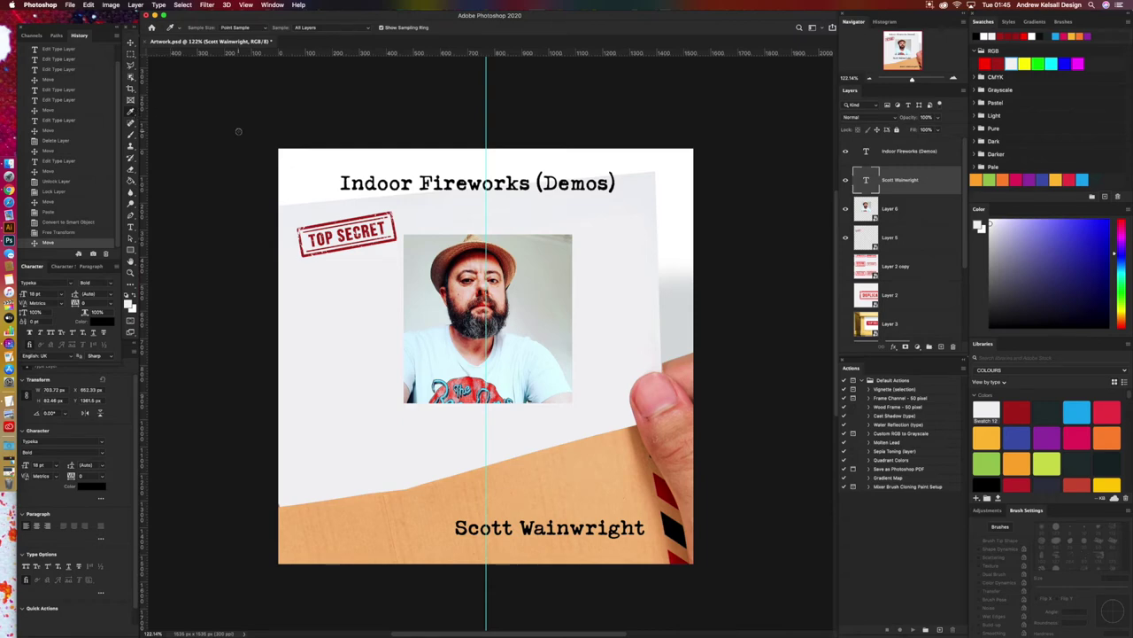
Step: Set the Eyedropper sample size to 11 by 11 Average
left_click(670, 527)
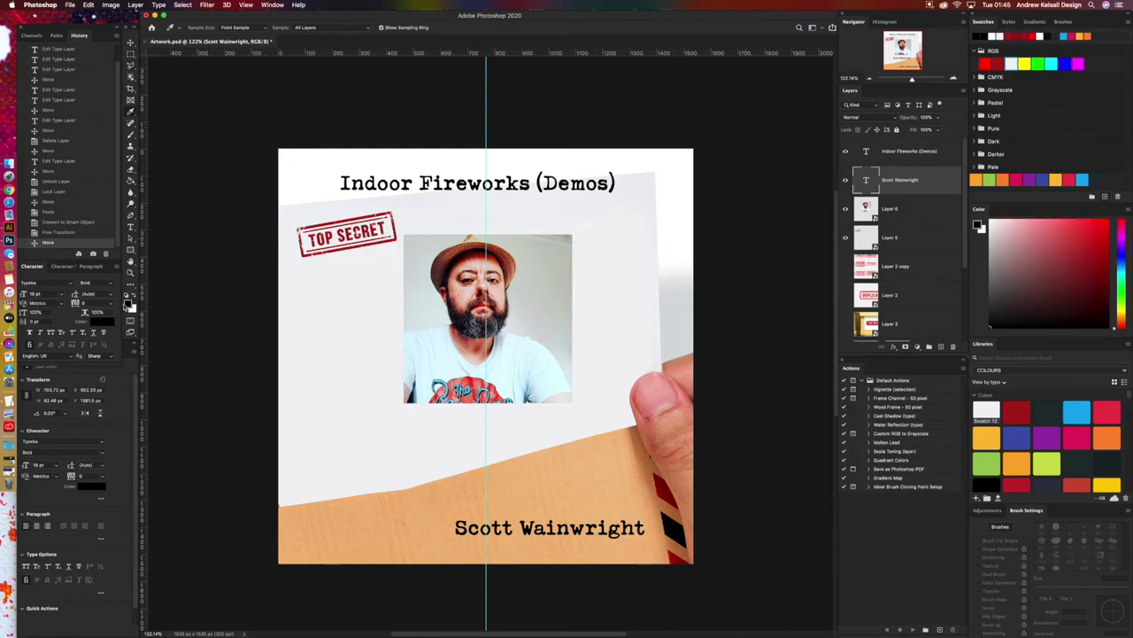
left_click(129, 304)
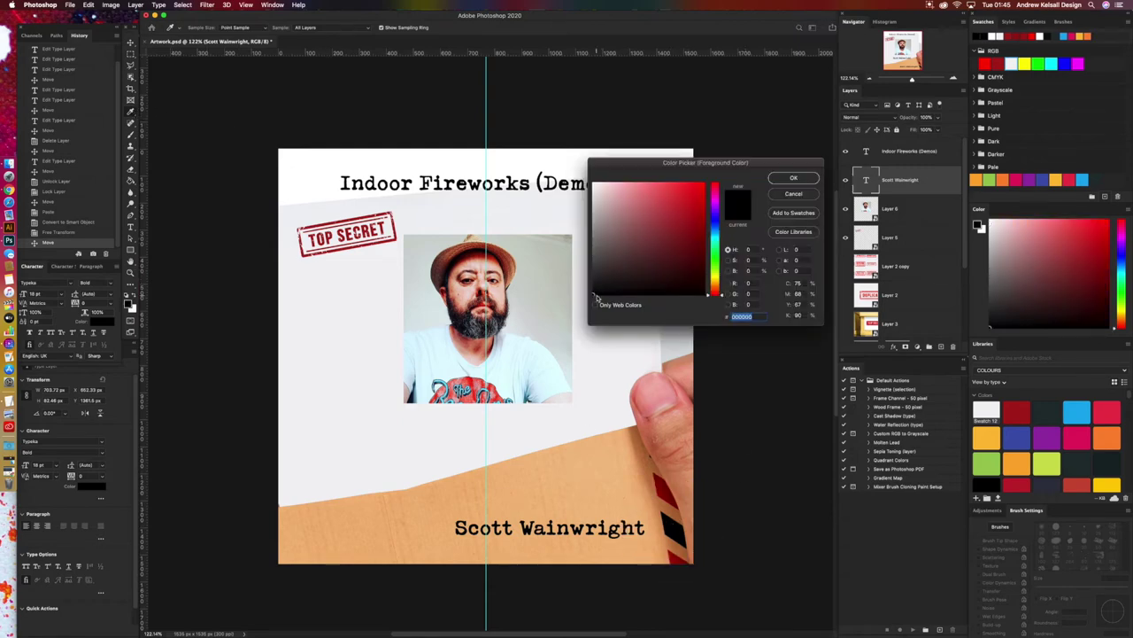
left_click(779, 194)
left_click(175, 27)
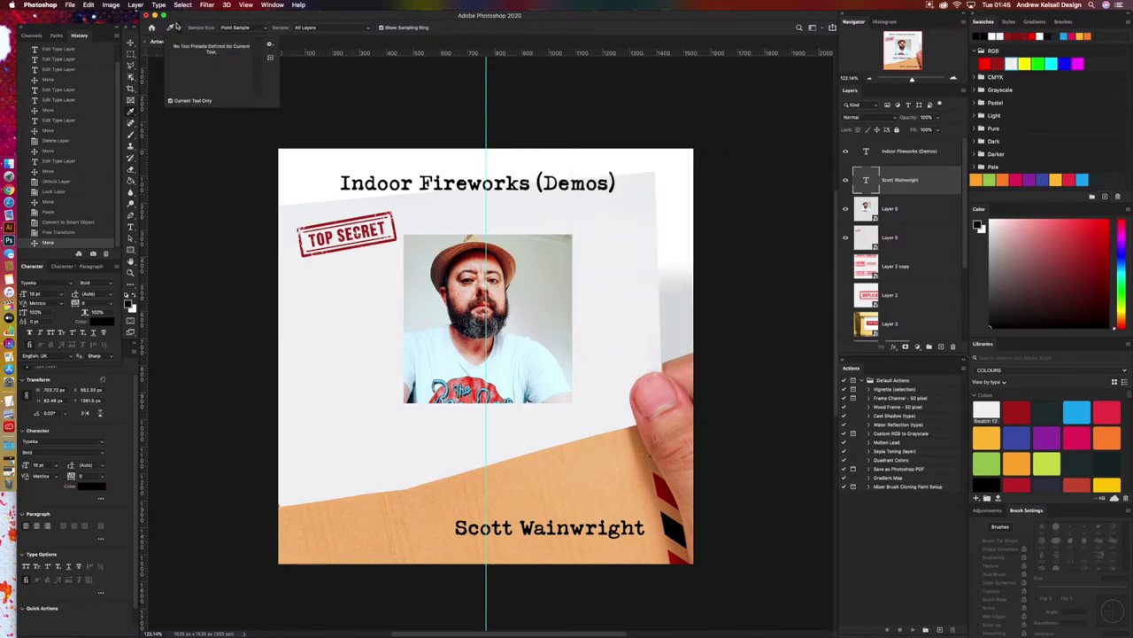
left_click(176, 26)
left_click(172, 29)
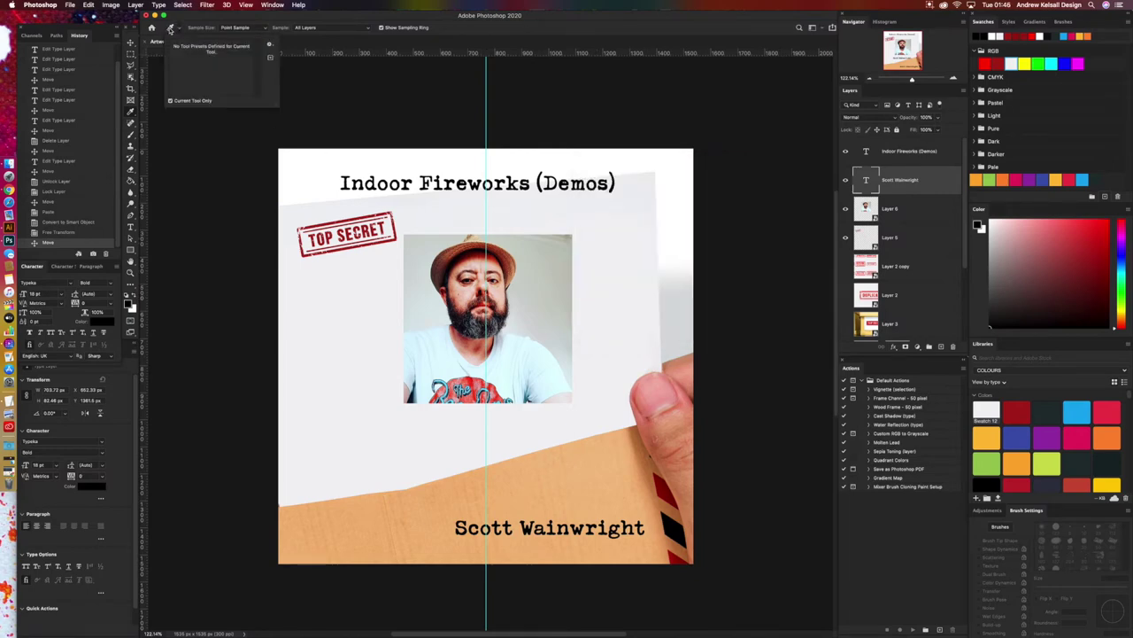
left_click(170, 29)
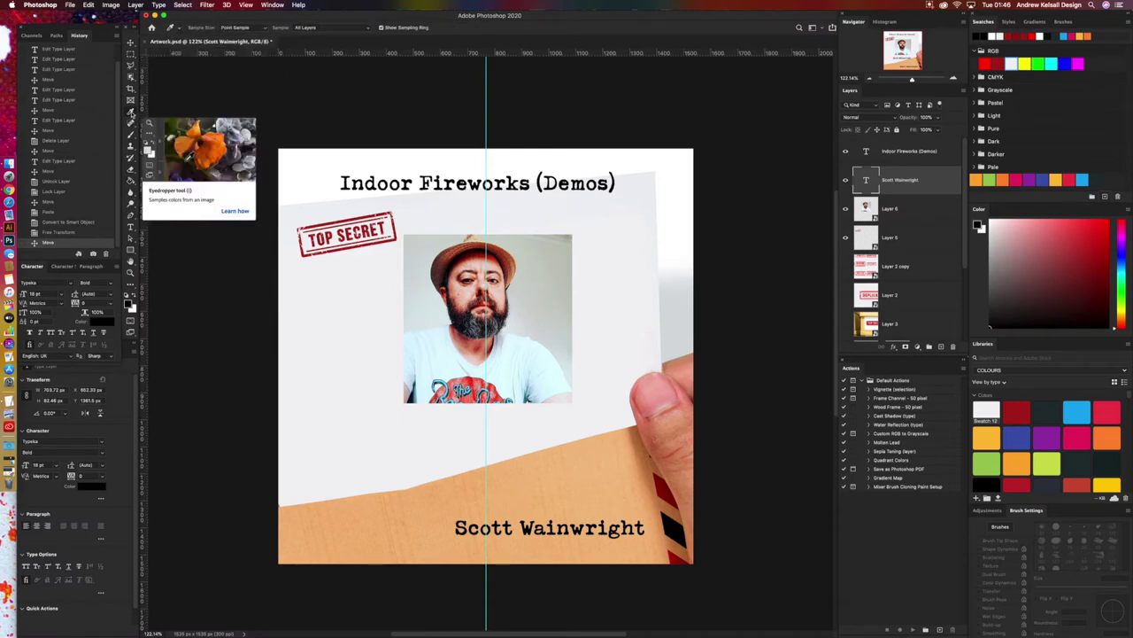
left_click(267, 28)
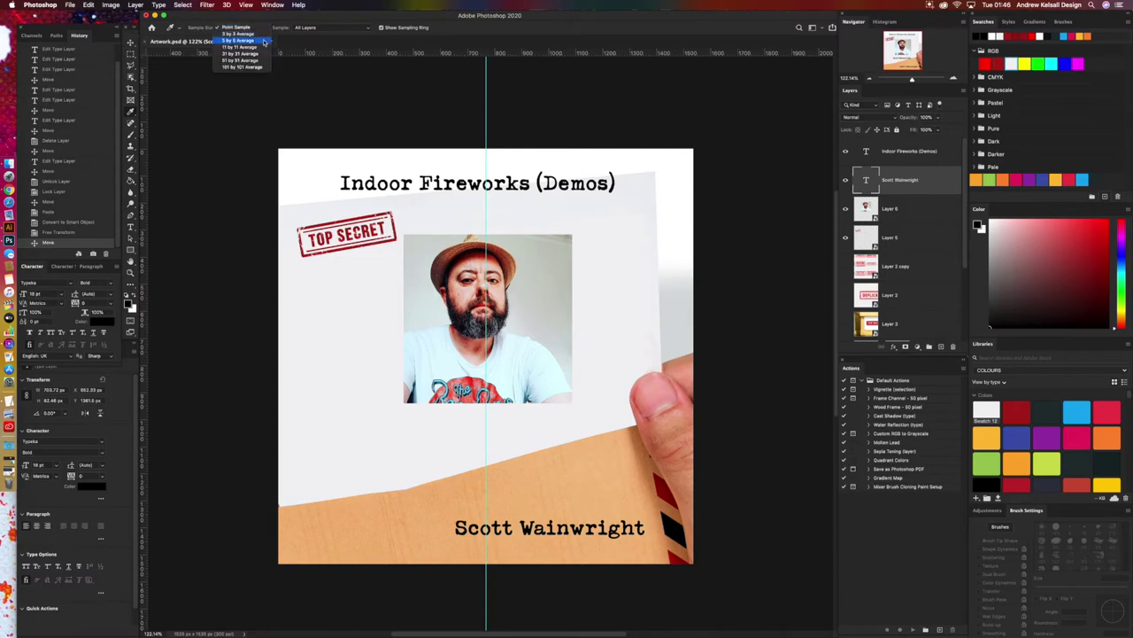
left_click(240, 47)
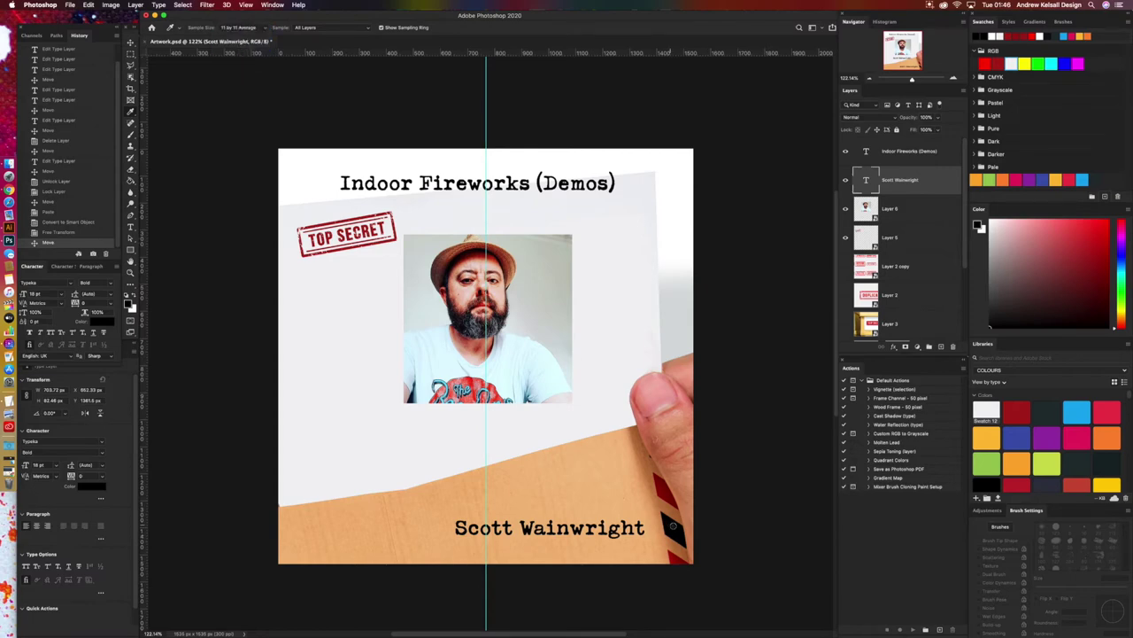
Step: Sample the envelope stripe, adjust it to a dark navy foreground colour, and save it as Swatch 13
left_click(677, 529)
left_click(130, 303)
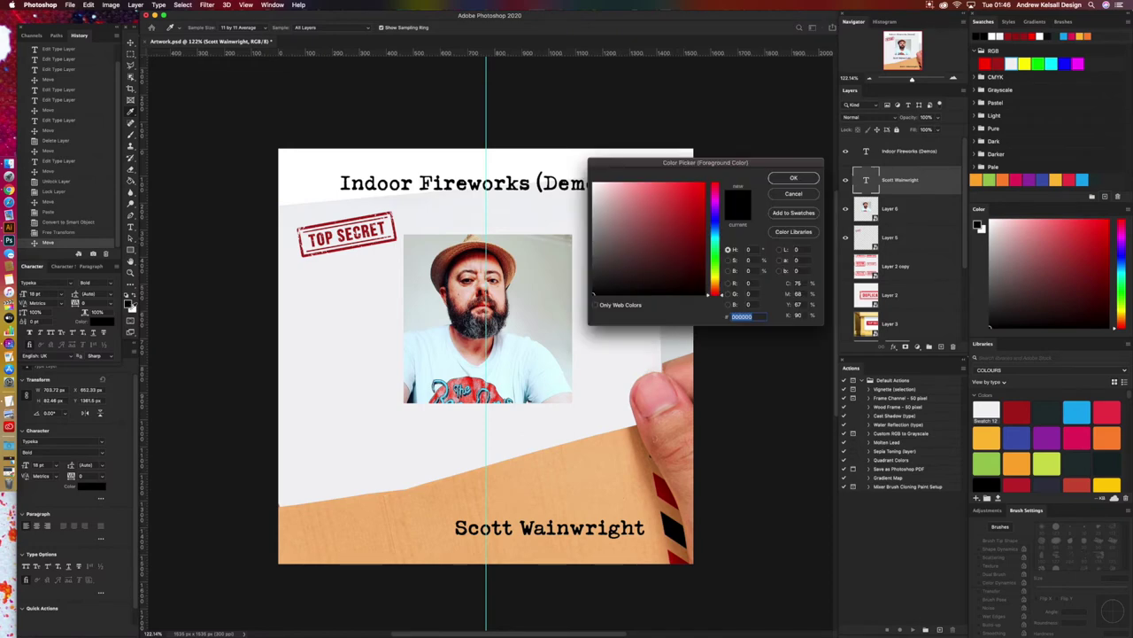
left_click(798, 283)
left_click(799, 293)
left_click(798, 303)
left_click_drag(711, 297, 708, 224)
left_click(638, 268)
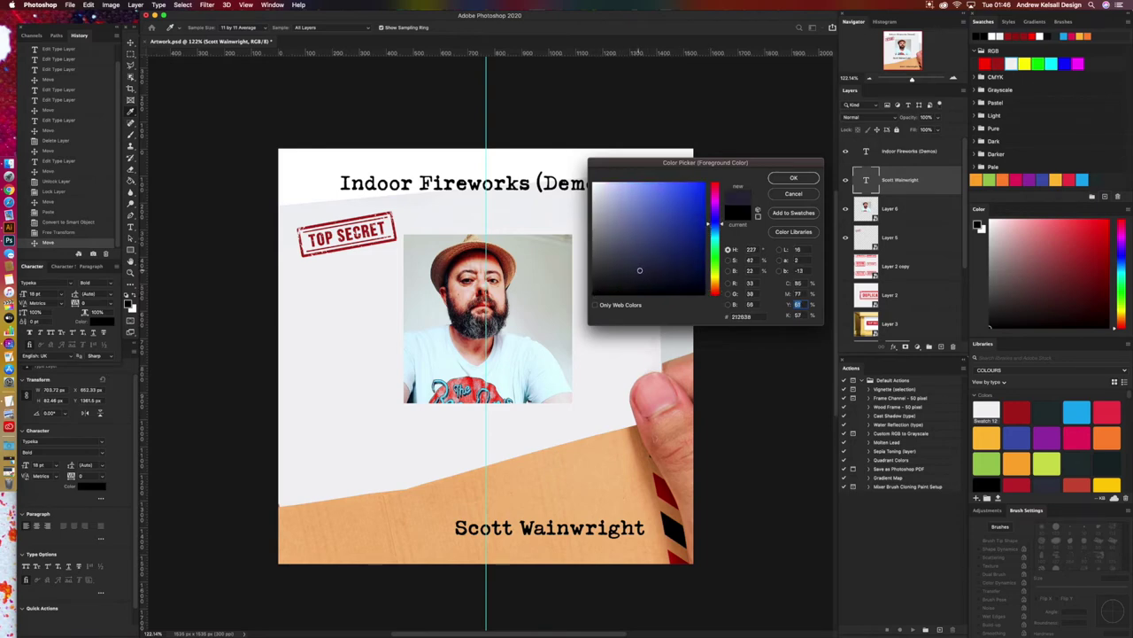
left_click_drag(641, 270, 640, 281)
left_click(811, 175)
left_click(1107, 199)
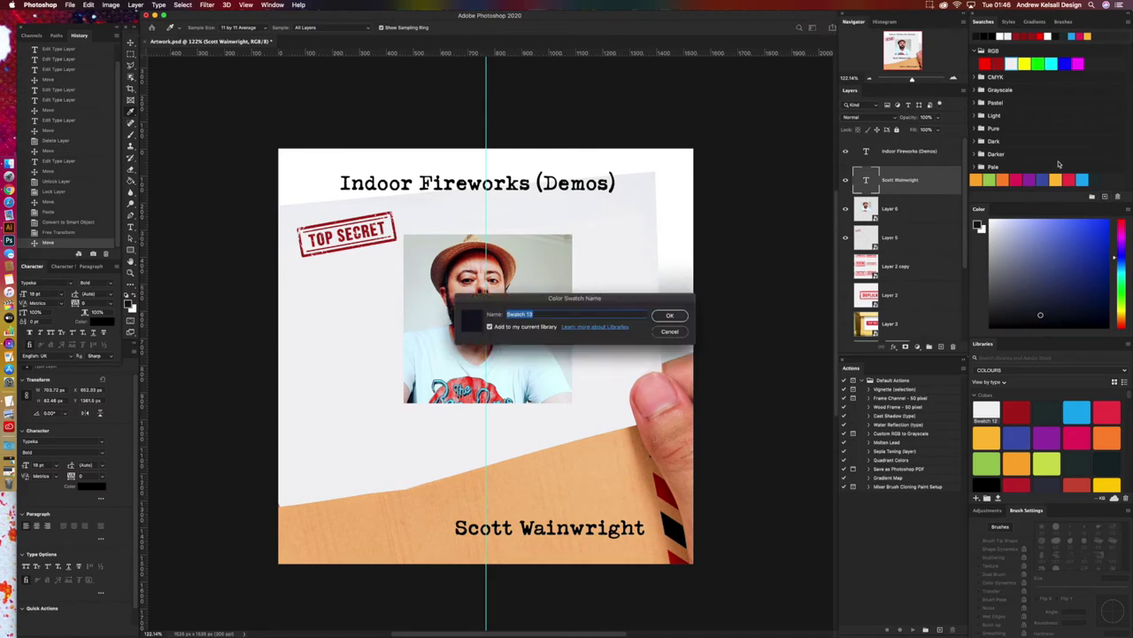
left_click(670, 316)
Step: Recolour the name text navy, then duplicate it slightly higher and hide the original
double_click(879, 174)
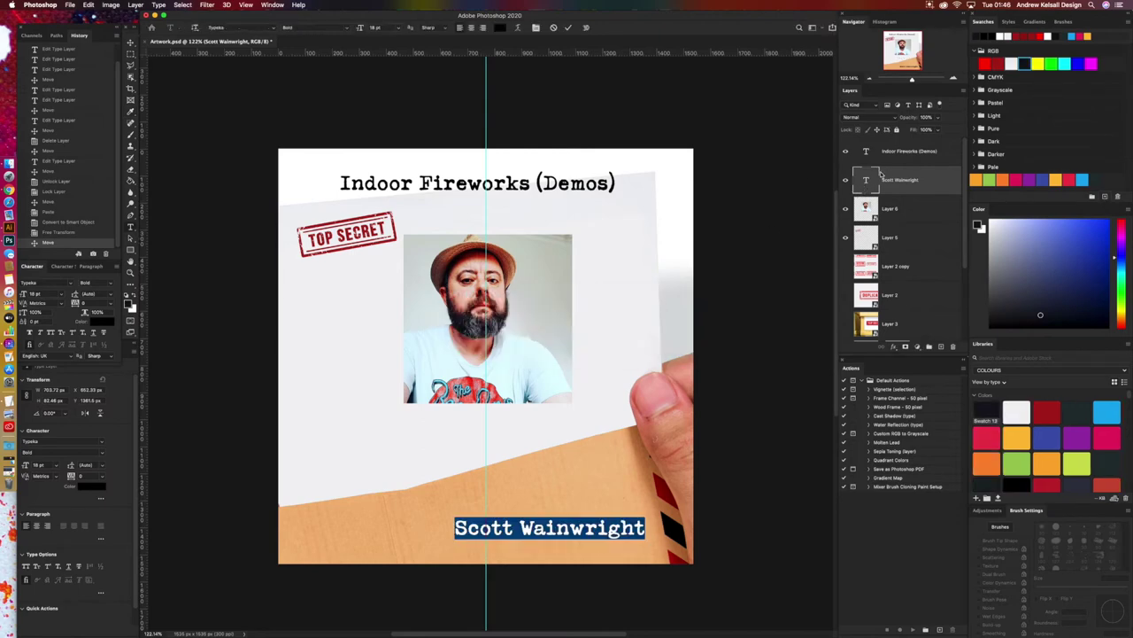
left_click(866, 181)
key("i")
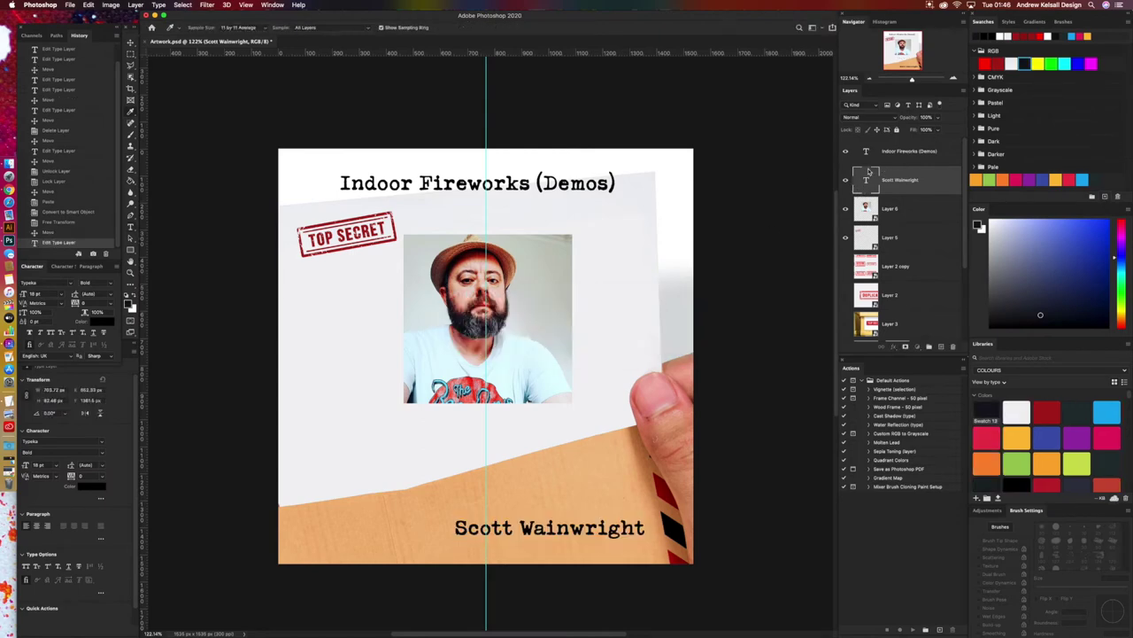
double_click(868, 176)
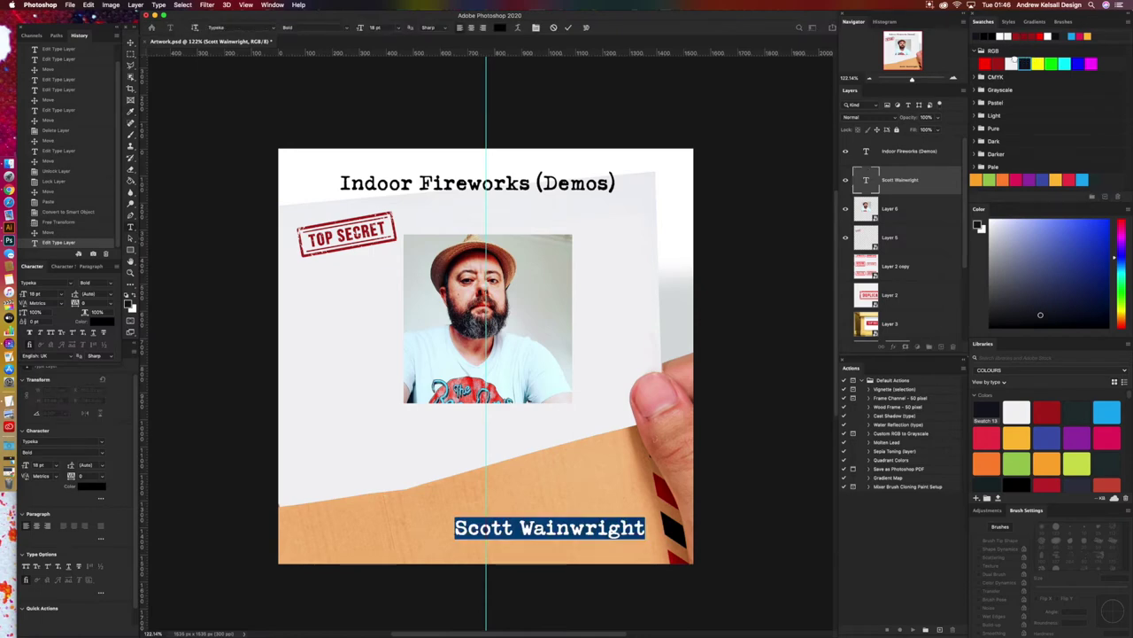
left_click(131, 45)
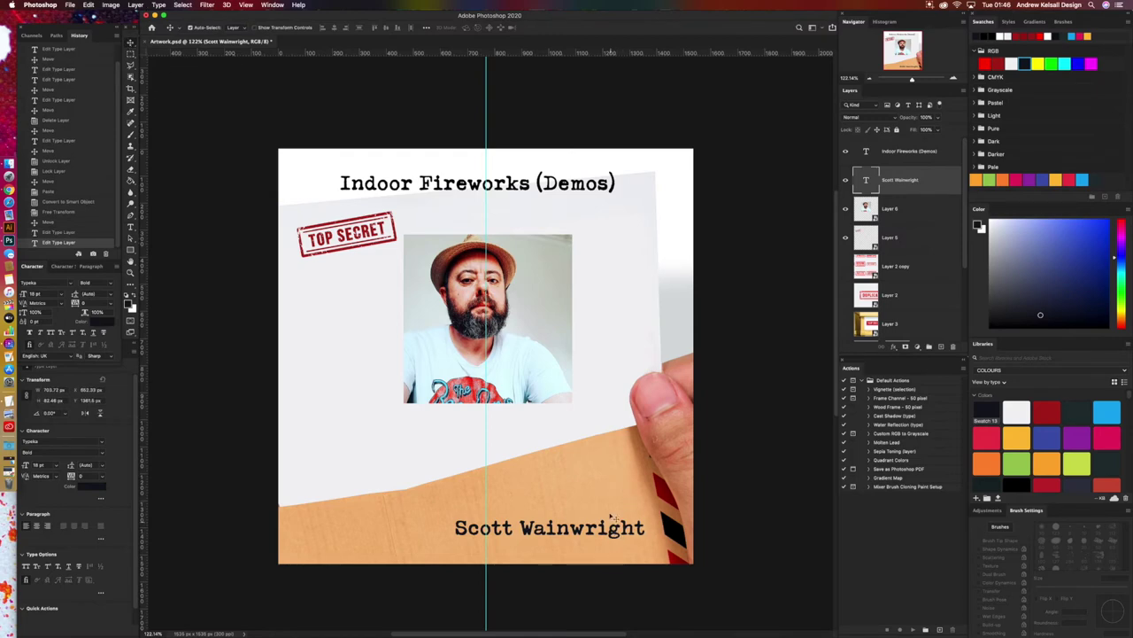
left_click_drag(622, 528, 563, 483)
left_click(846, 208)
Step: Scale the copied name text up to about 129% and nudge it slightly right along the envelope's bottom
key("super+t")
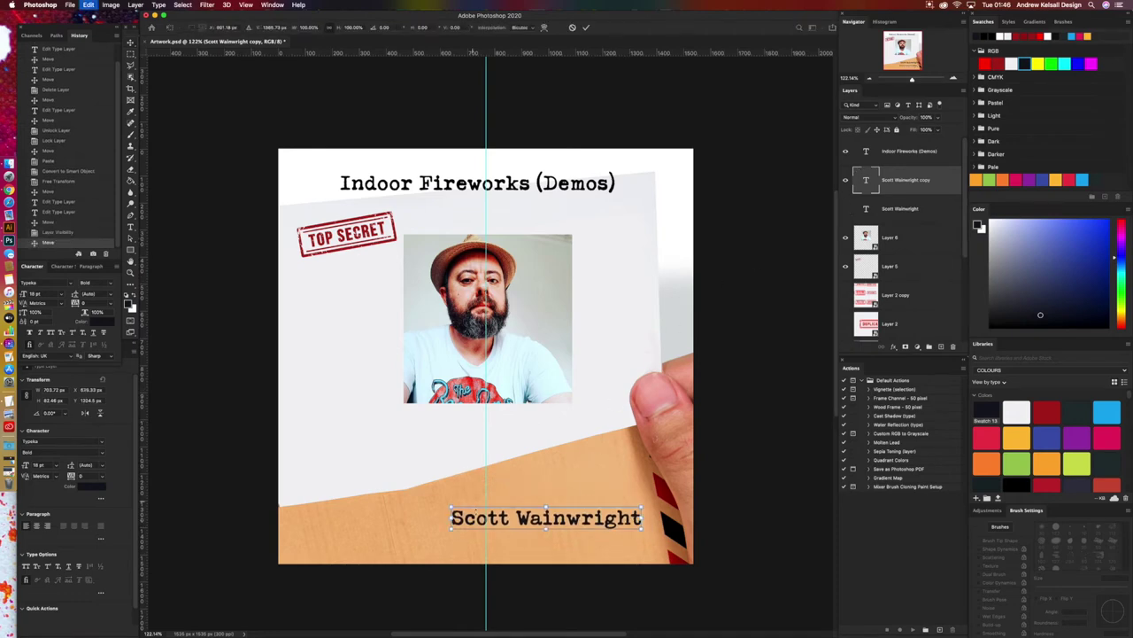
left_click_drag(449, 529, 405, 575)
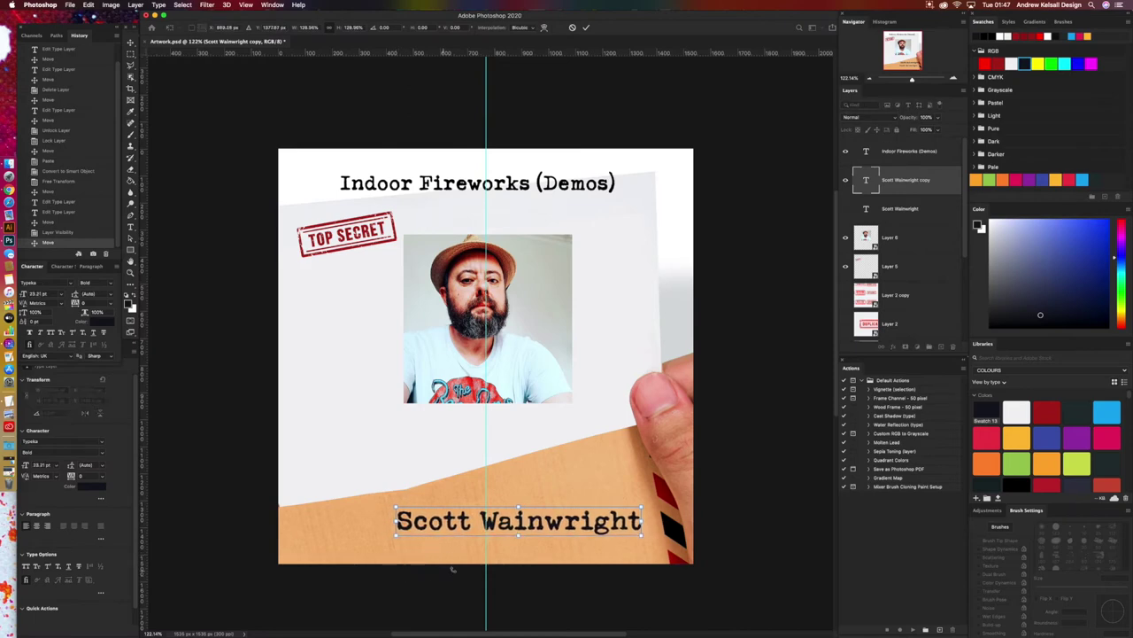
key("Return")
left_click_drag(517, 526, 530, 539)
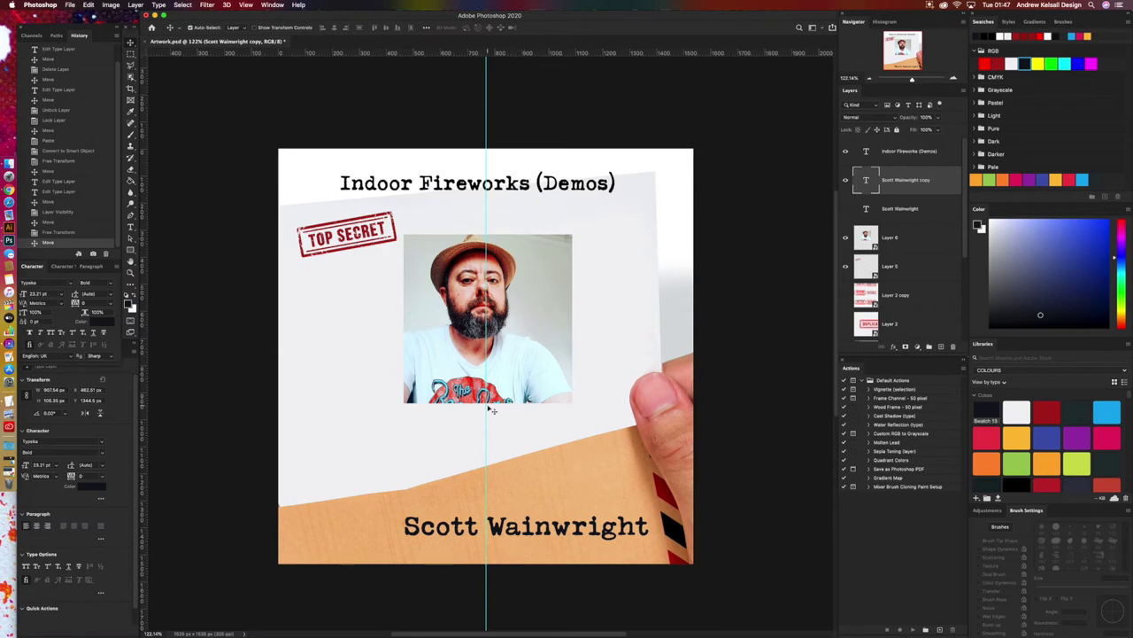
left_click(896, 155)
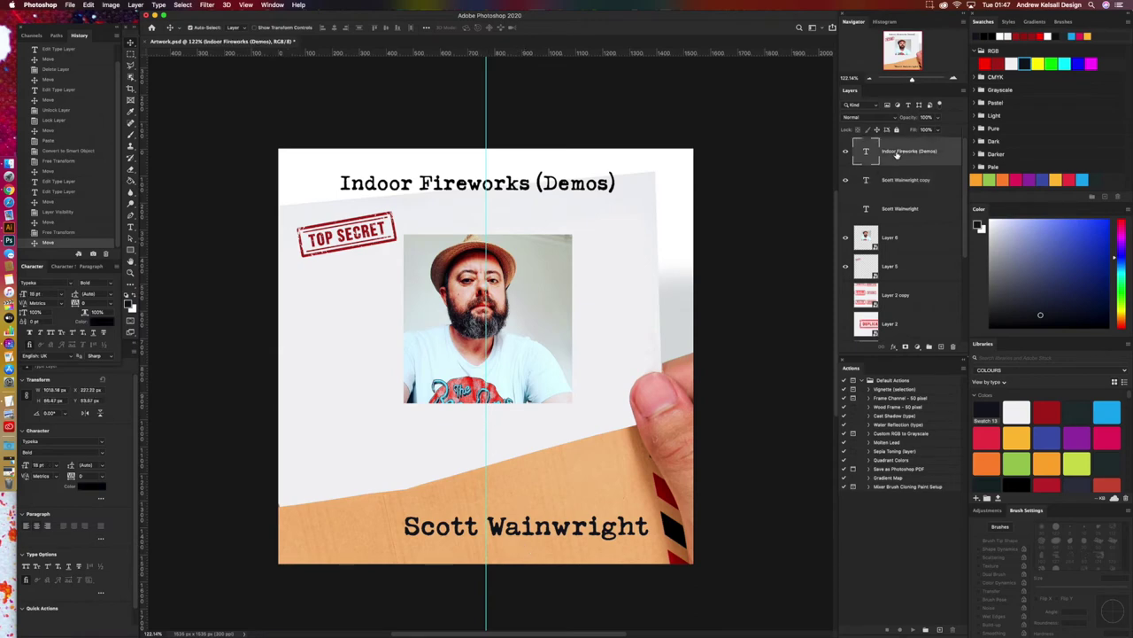
Step: Group the title and name copy as Group 1, duplicate it, and try a 4° tilt before cancelling
left_click(901, 183, "shift")
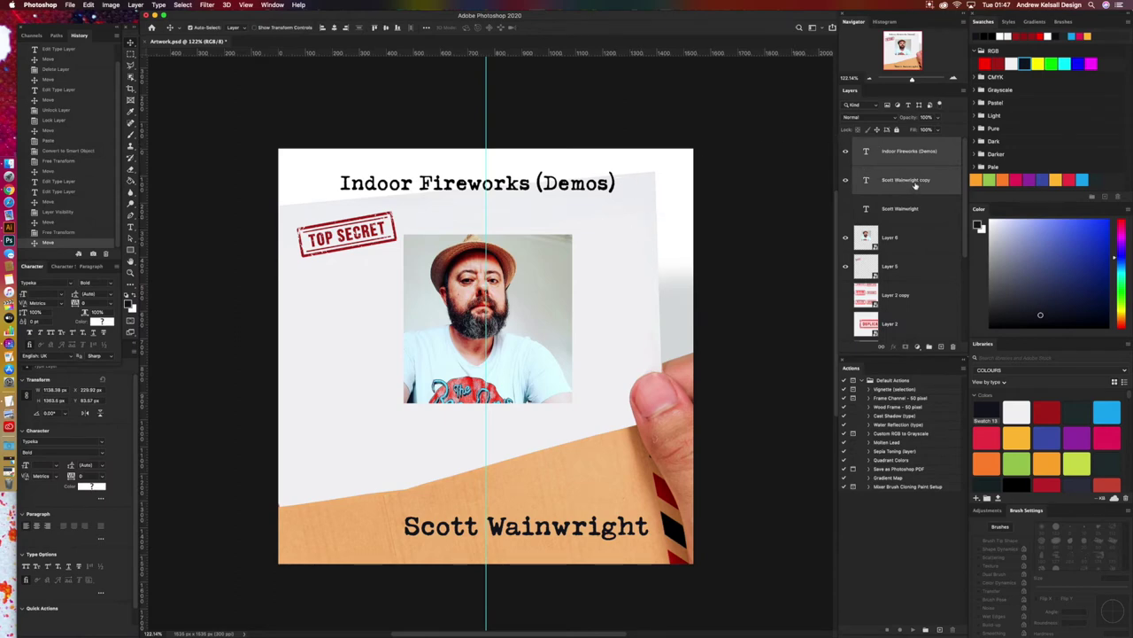
key("super+g")
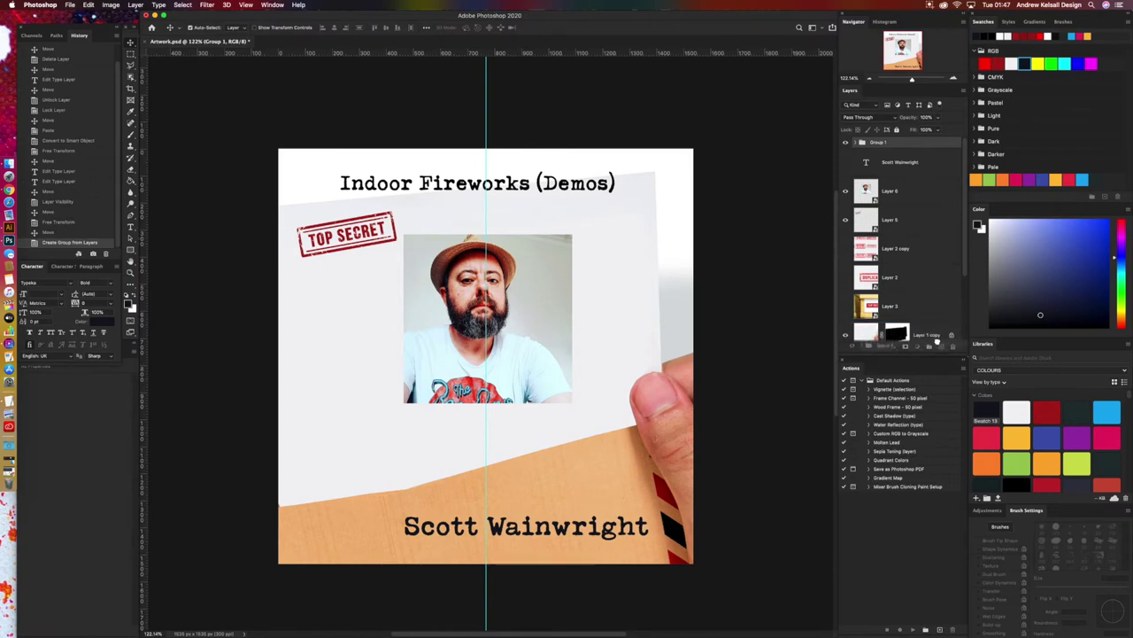
key("super+j")
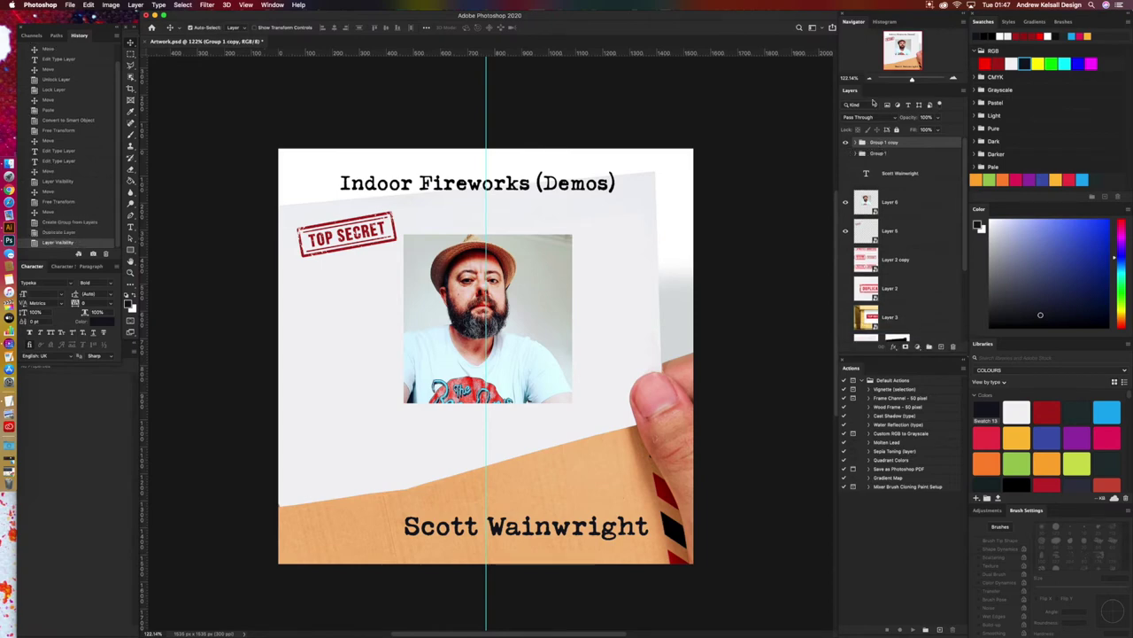
key("super+t")
left_click_drag(667, 220, 621, 246)
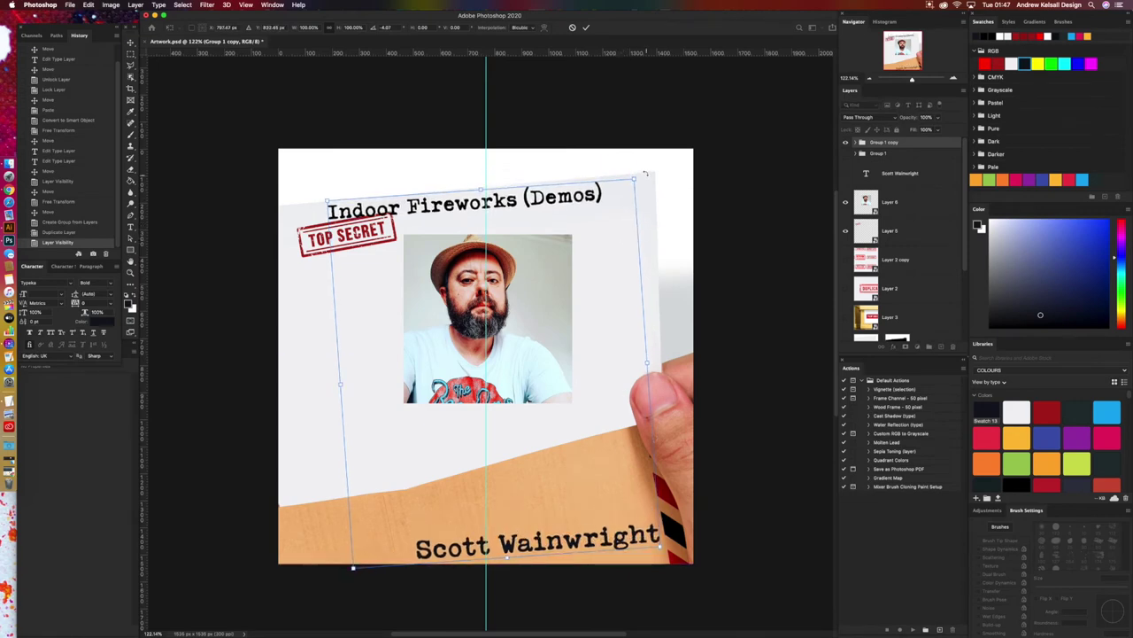
left_click_drag(648, 174, 643, 171)
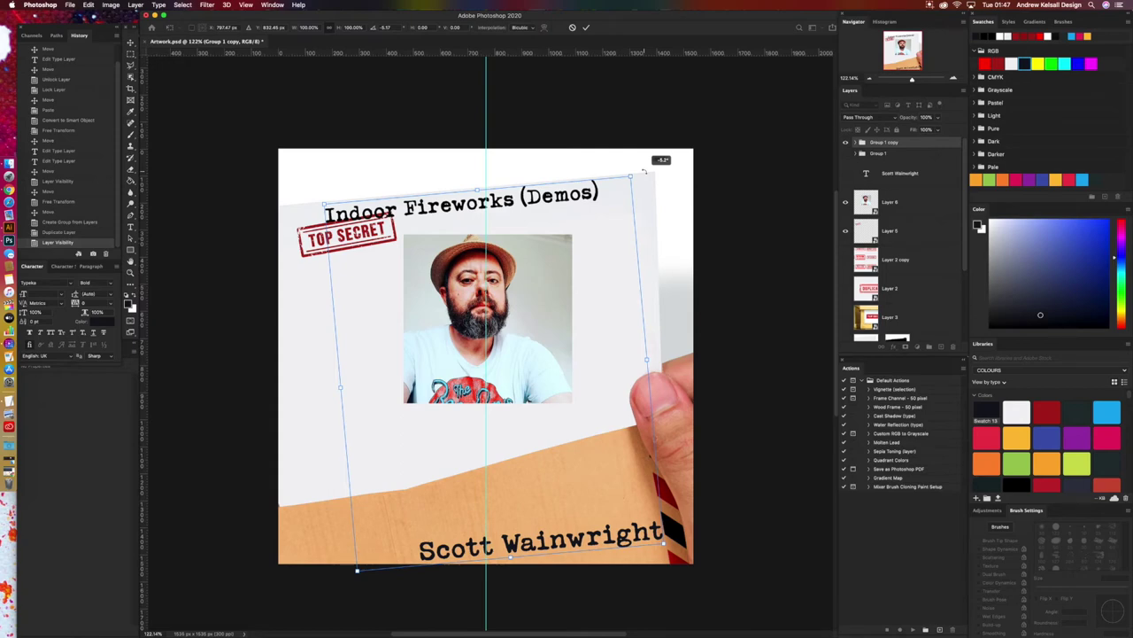
left_click(572, 27)
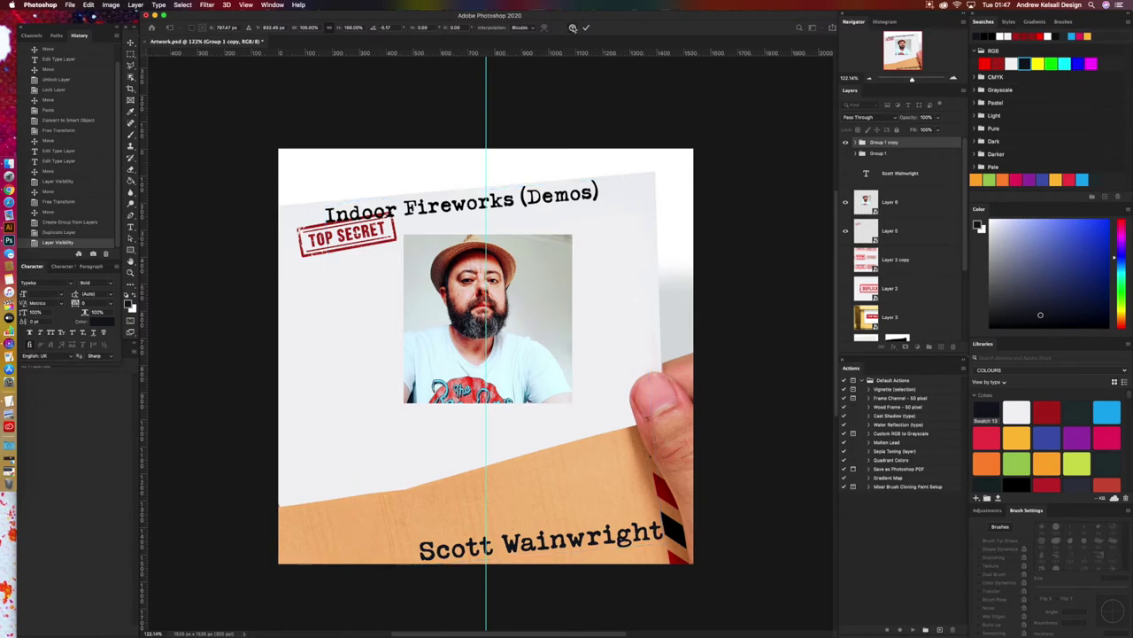
Step: Try tilting both text layers in Group 1 copy, then cancel to keep them level
left_click(855, 142)
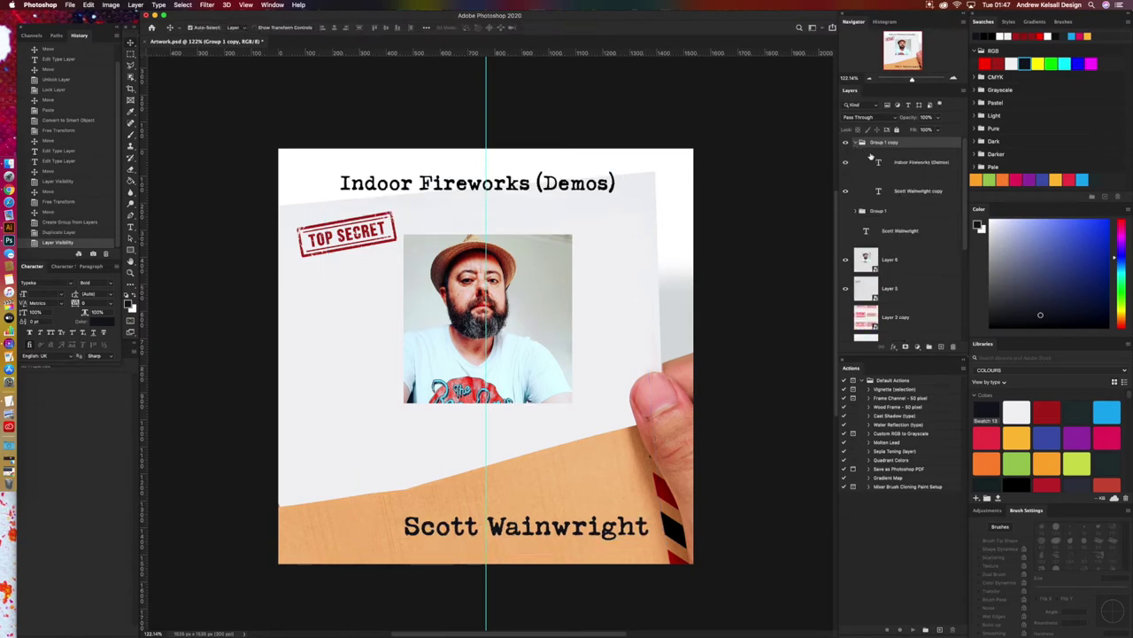
left_click(882, 163)
left_click(888, 190, "shift")
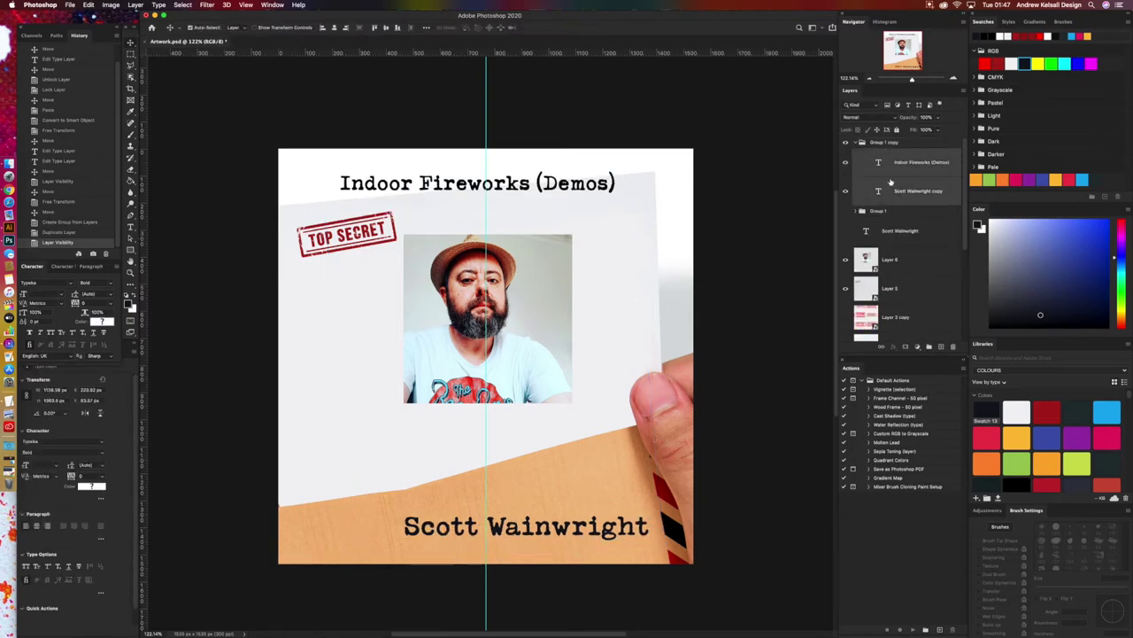
key("super+t")
left_click_drag(688, 464, 705, 438)
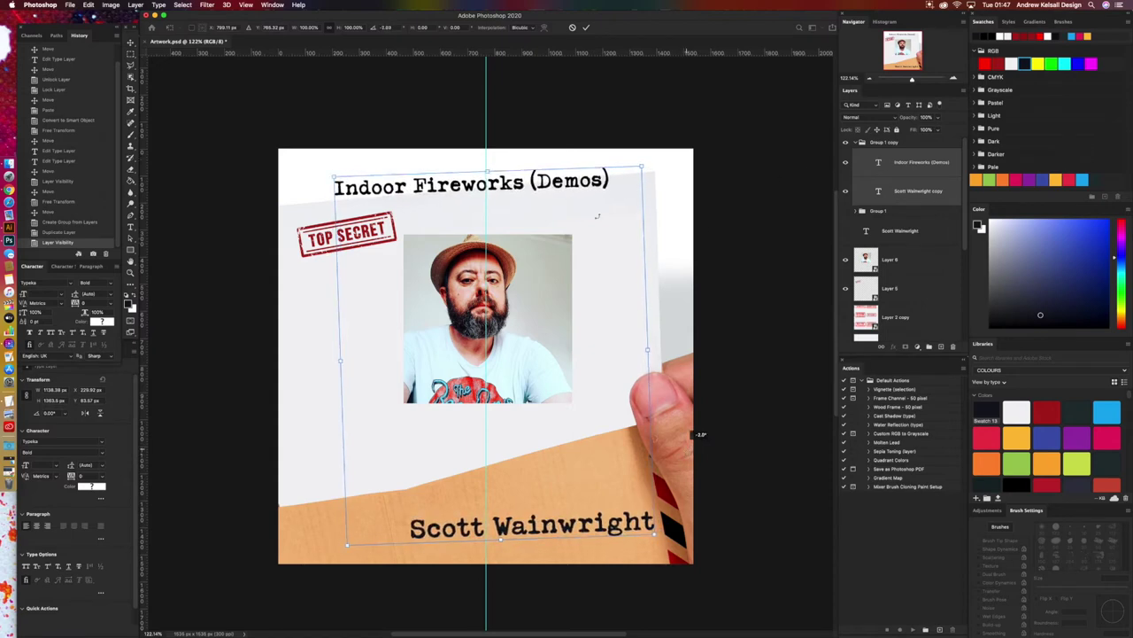
key("Escape")
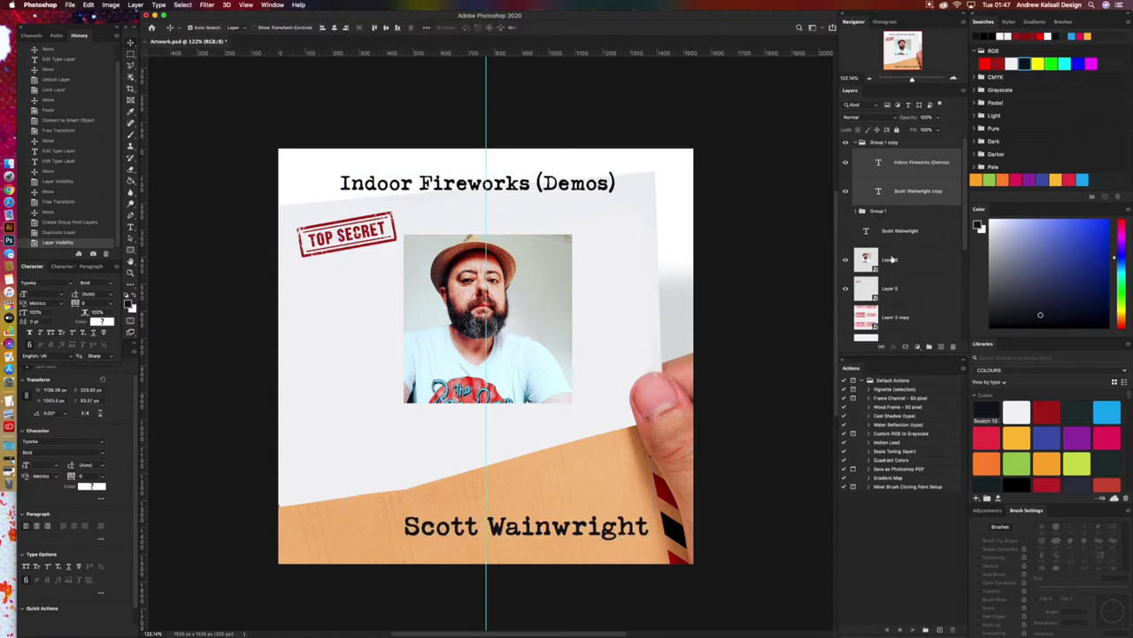
Step: Delete Group 1 copy and move the photo Layer 6 into Group 1
left_click(903, 264)
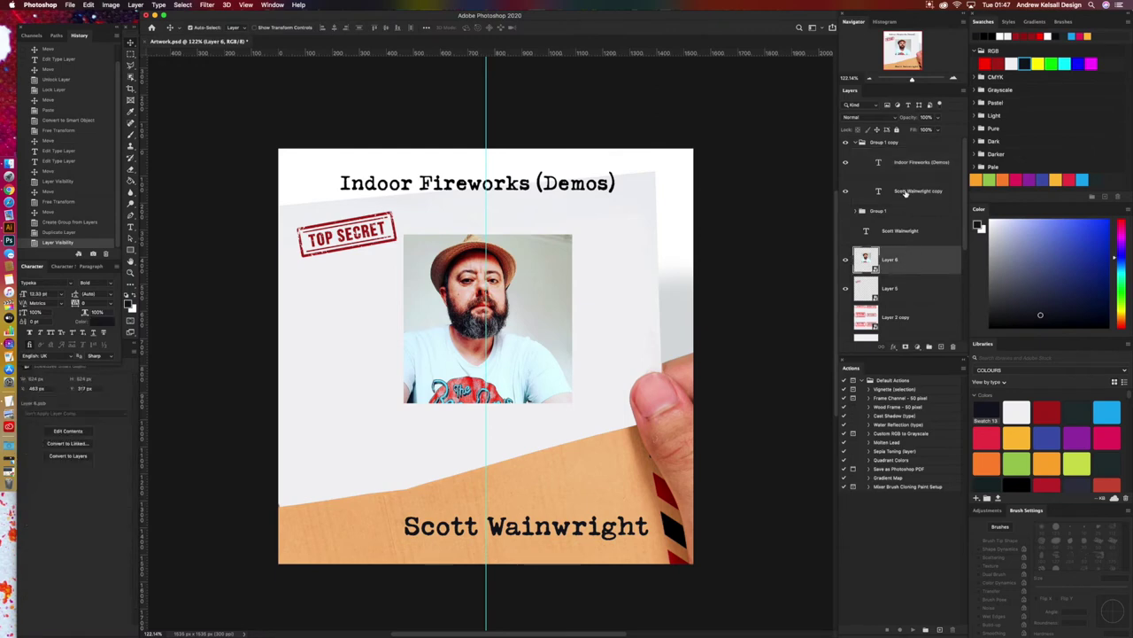
left_click_drag(884, 143, 952, 346)
left_click(858, 143)
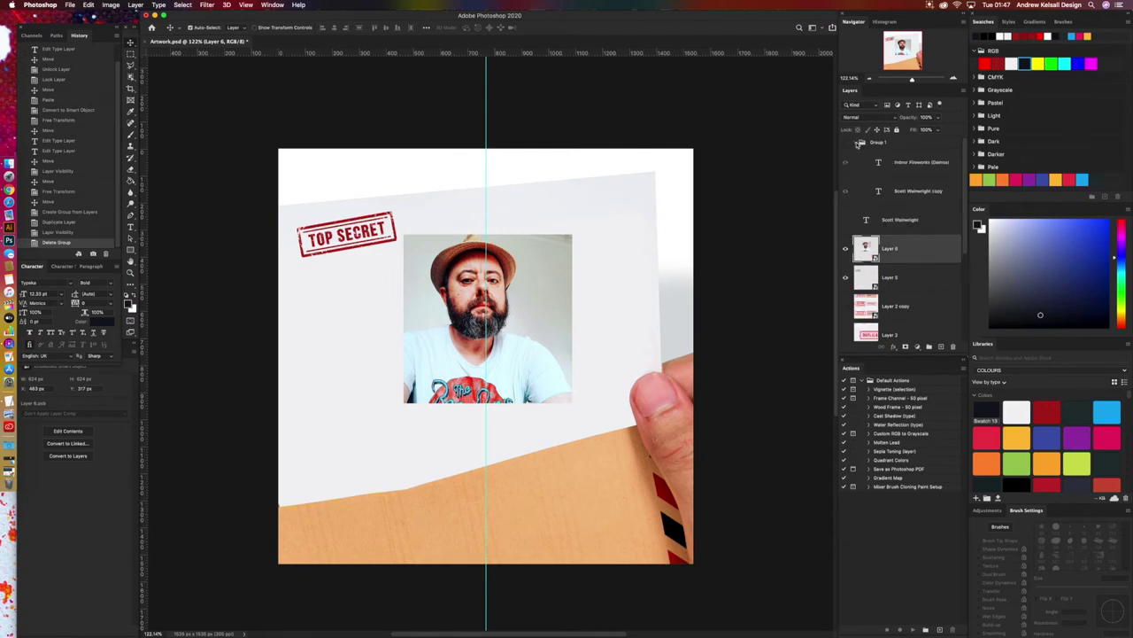
left_click_drag(886, 249, 899, 144)
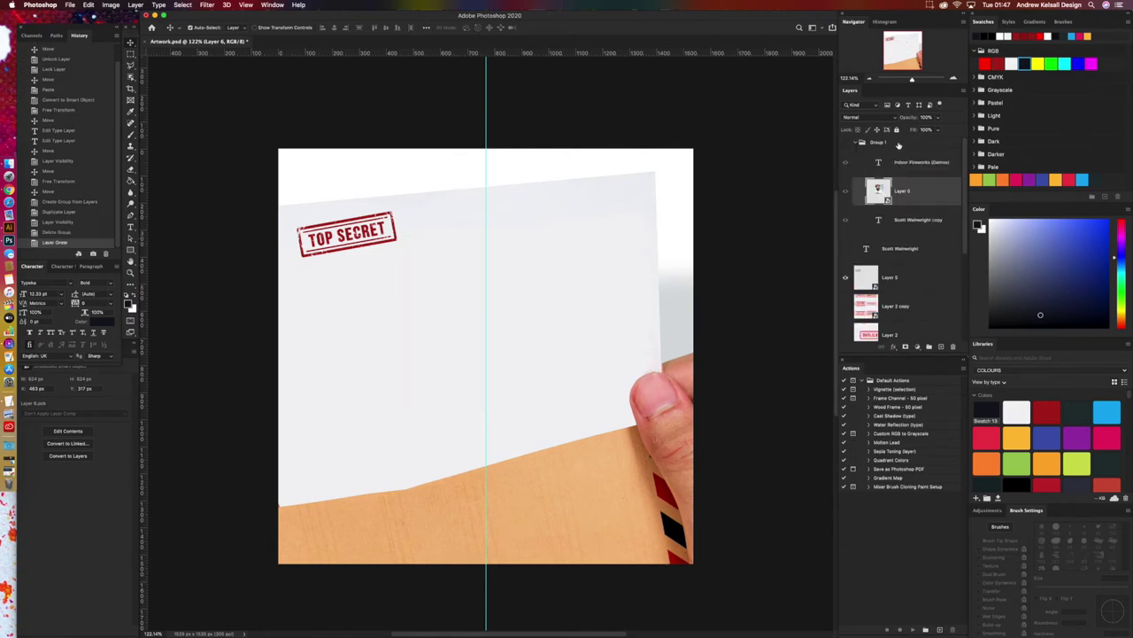
left_click(846, 143)
left_click(858, 143)
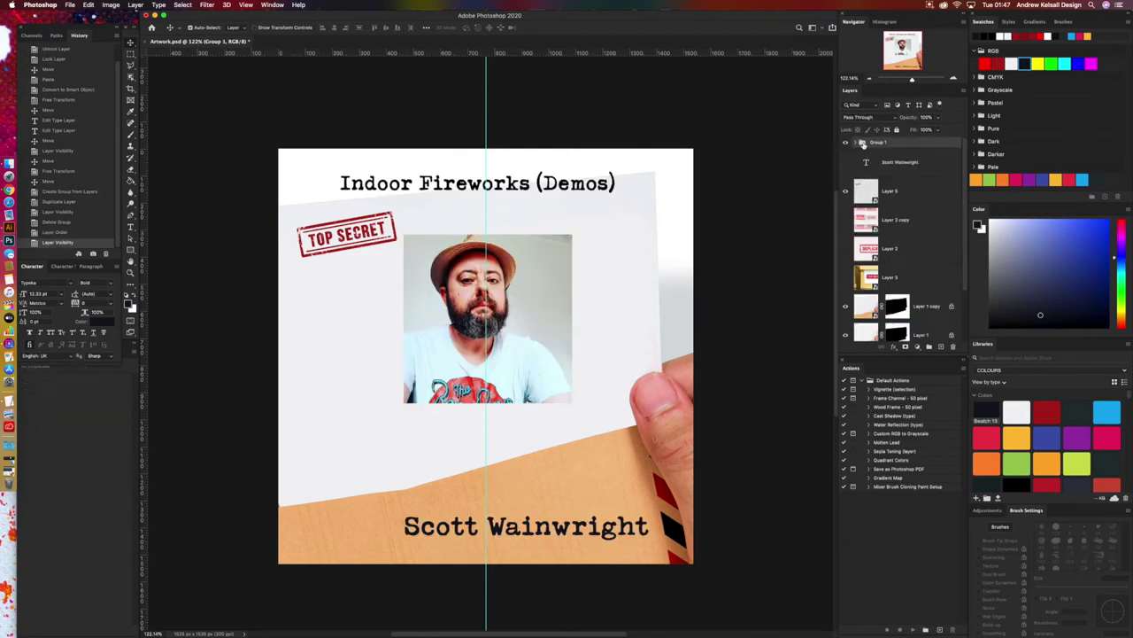
left_click(845, 142)
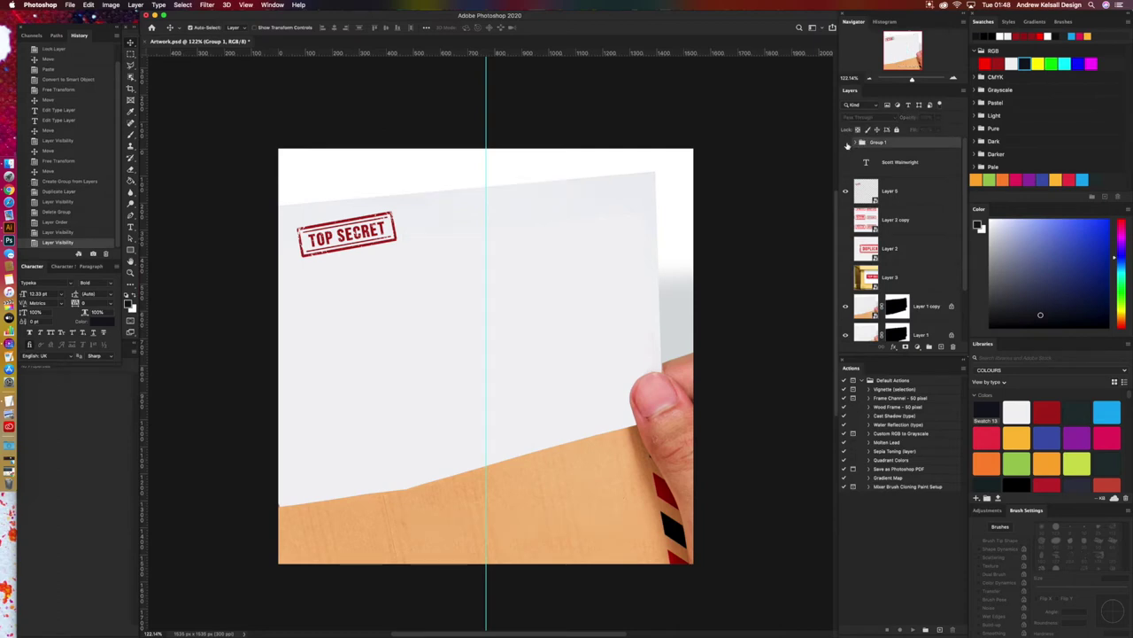
left_click(845, 143)
Step: Reorder the layers so Layer 6 sits in Group 1 copy between the title and name copy
left_click_drag(903, 277, 886, 341)
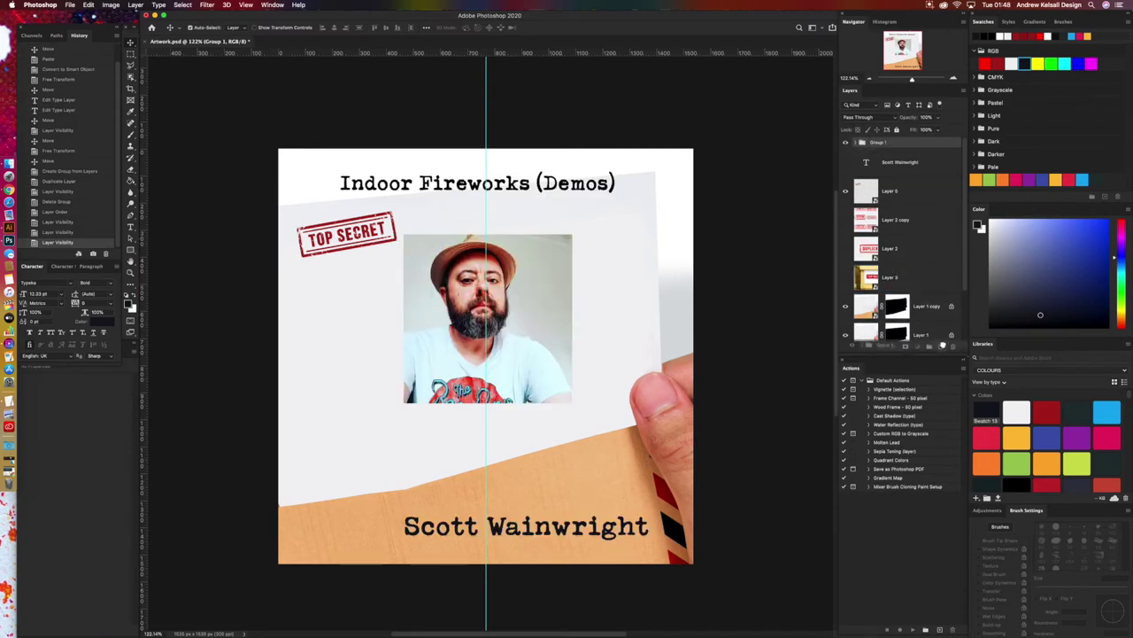
left_click(854, 147)
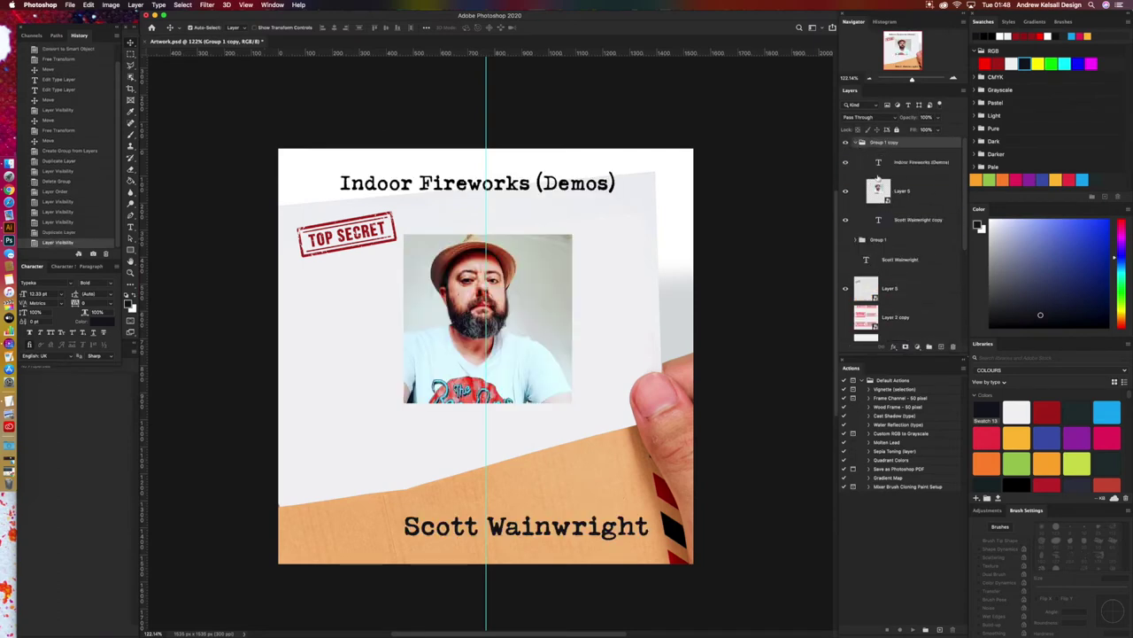
left_click(846, 220)
left_click(846, 220)
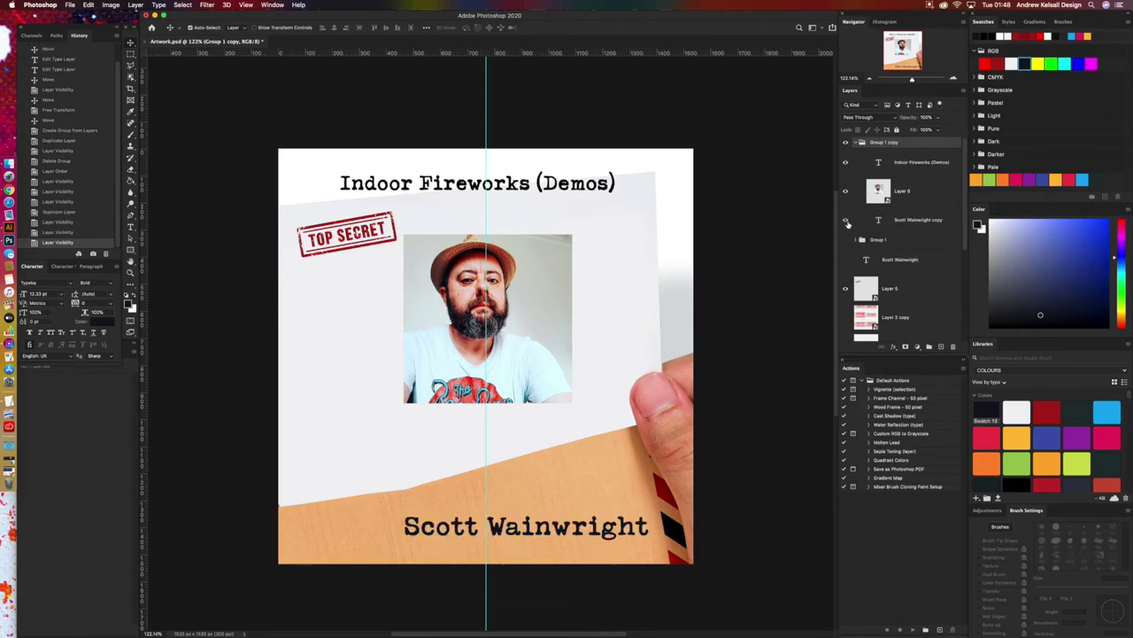
left_click_drag(851, 223, 863, 239)
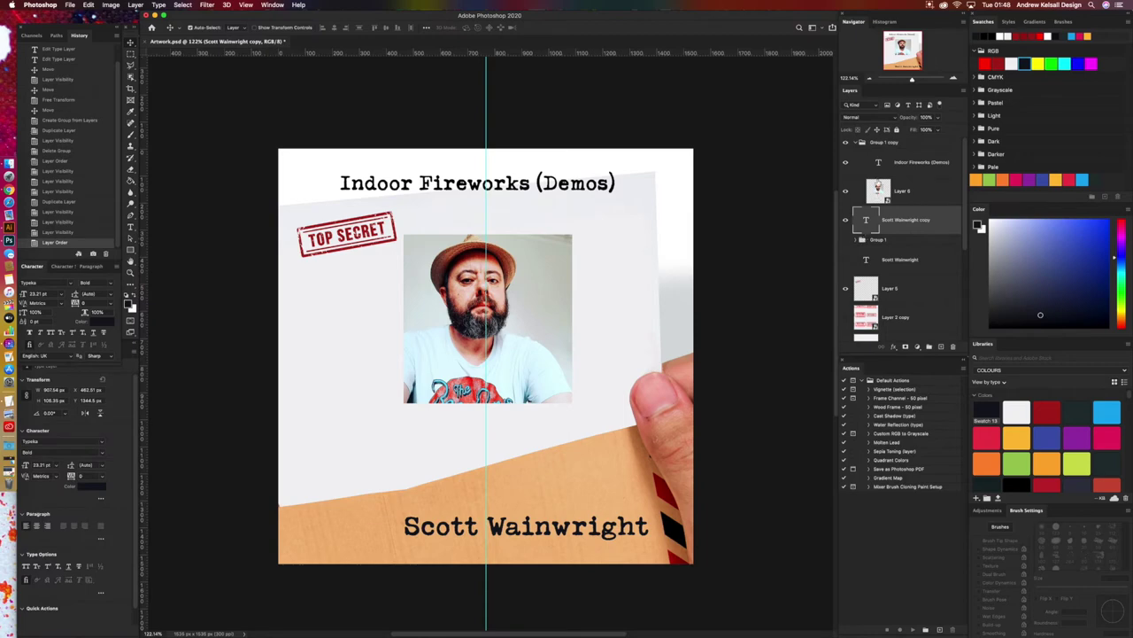
left_click(873, 145)
key("ctrl+t")
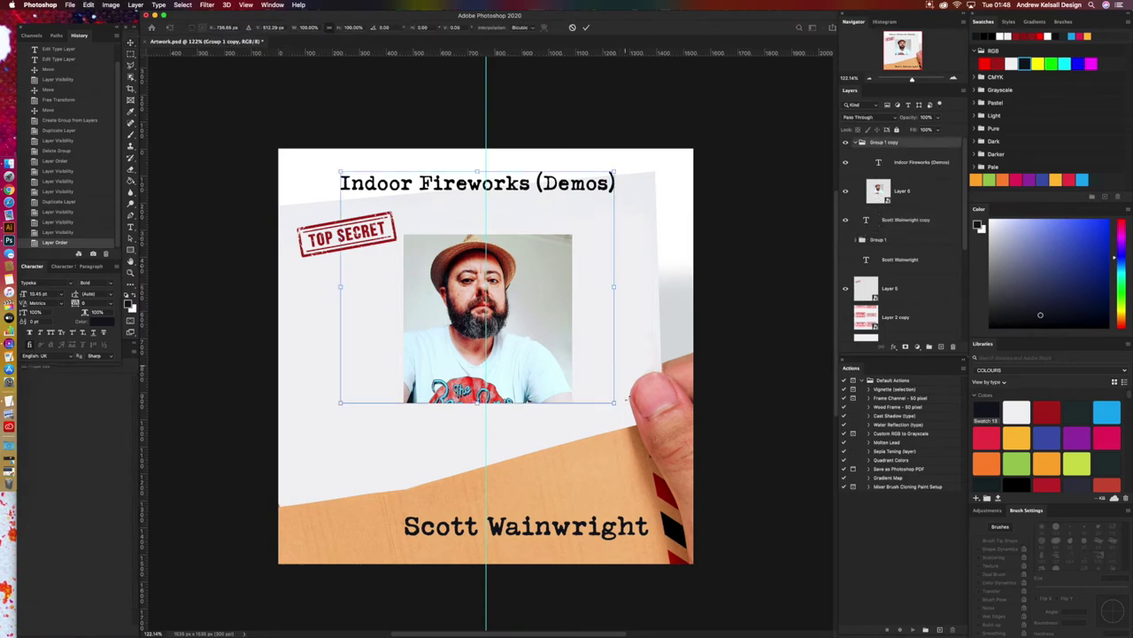
left_click_drag(627, 399, 573, 351)
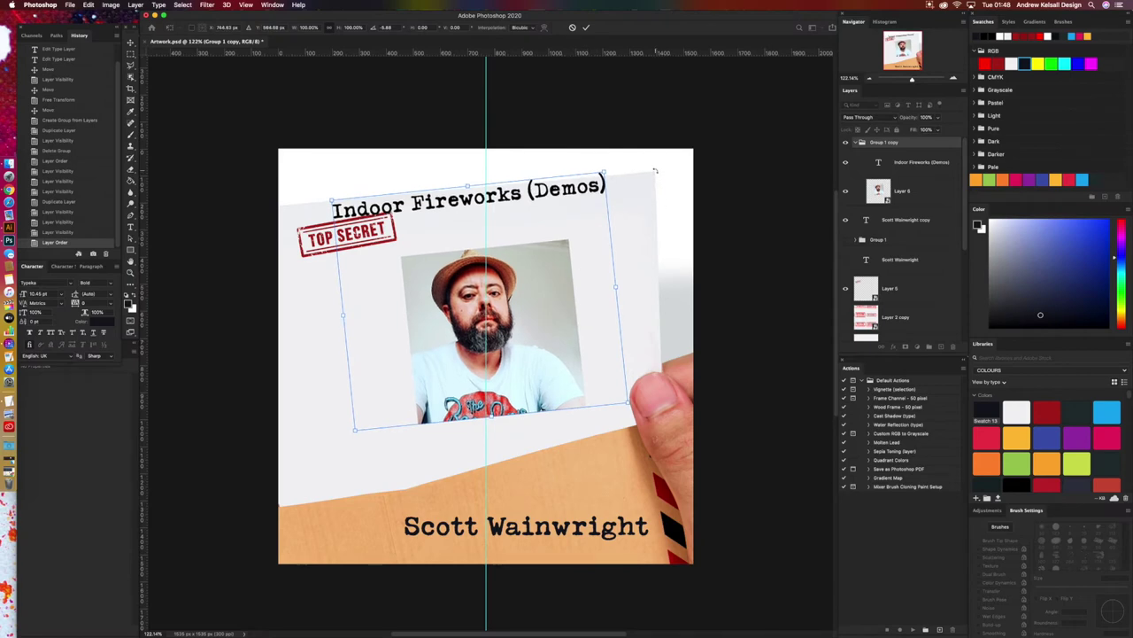
left_click_drag(625, 215, 629, 176)
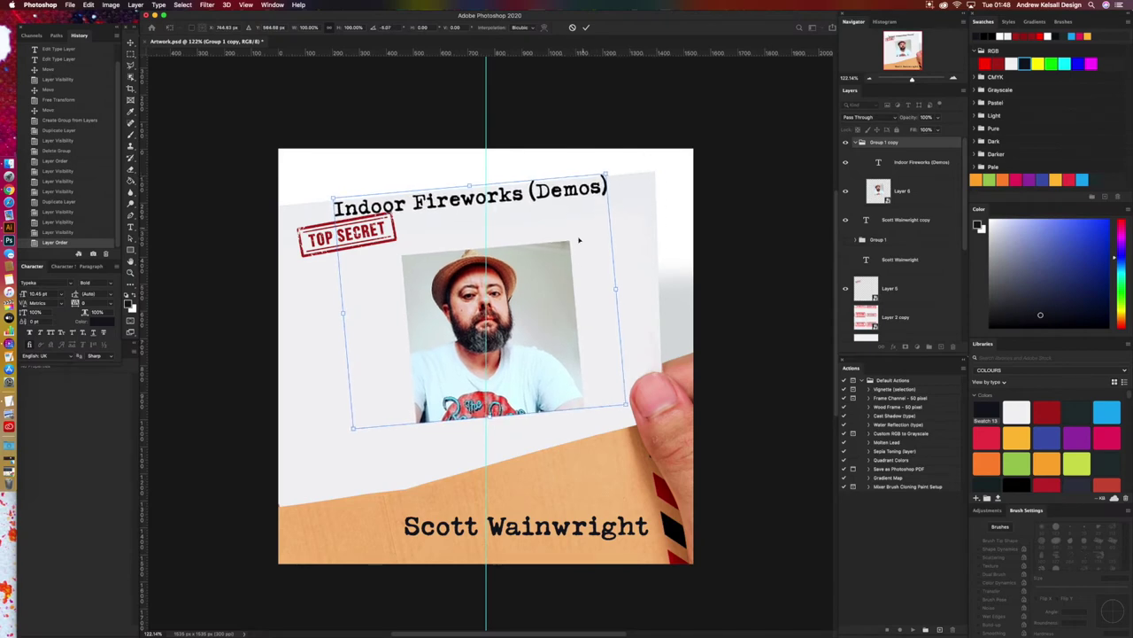
left_click_drag(576, 241, 572, 287)
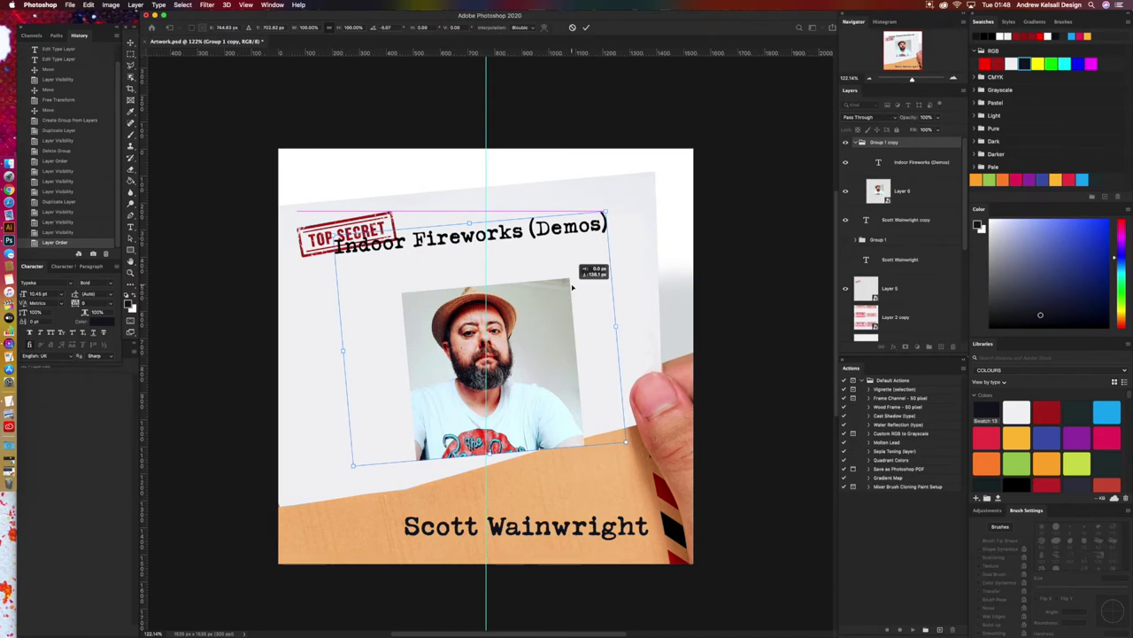
left_click_drag(572, 287, 566, 285)
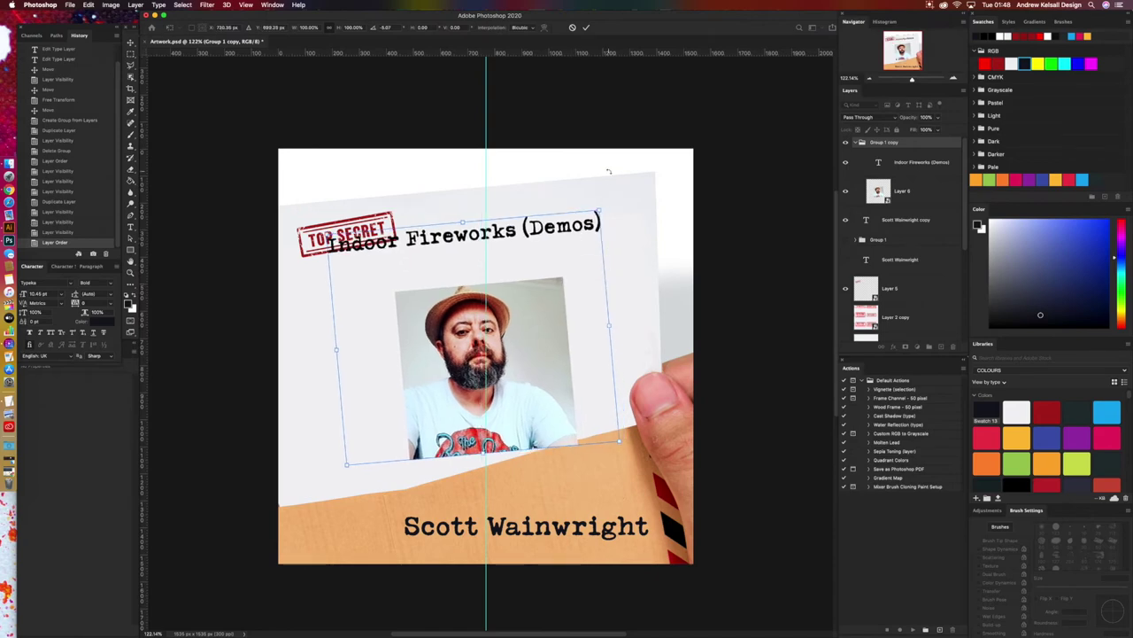
key("Return")
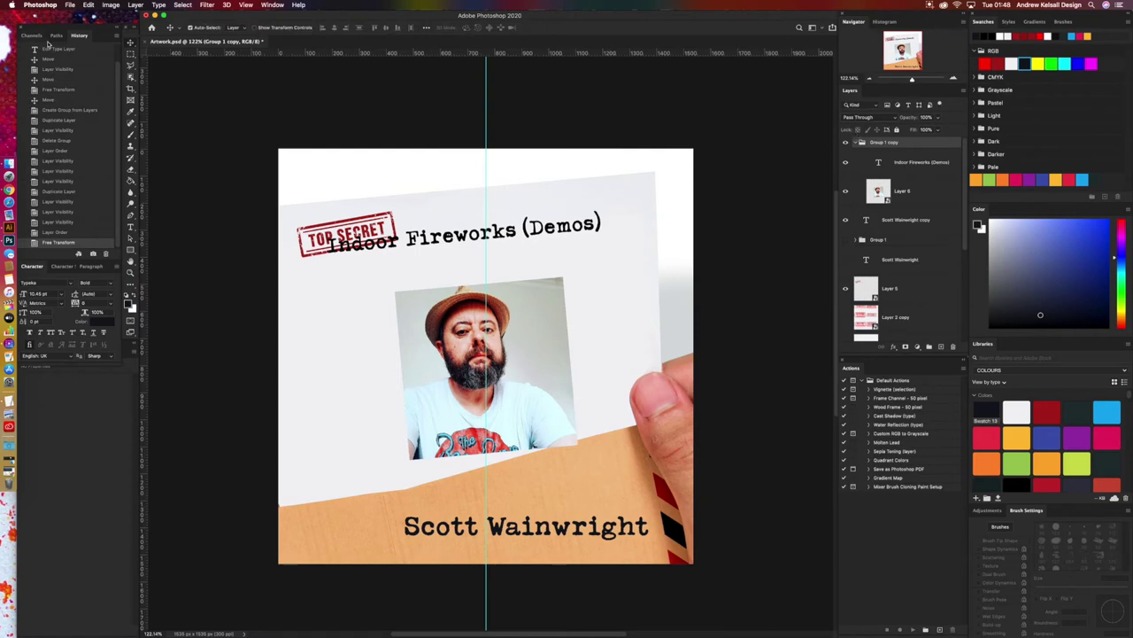
left_click(80, 223)
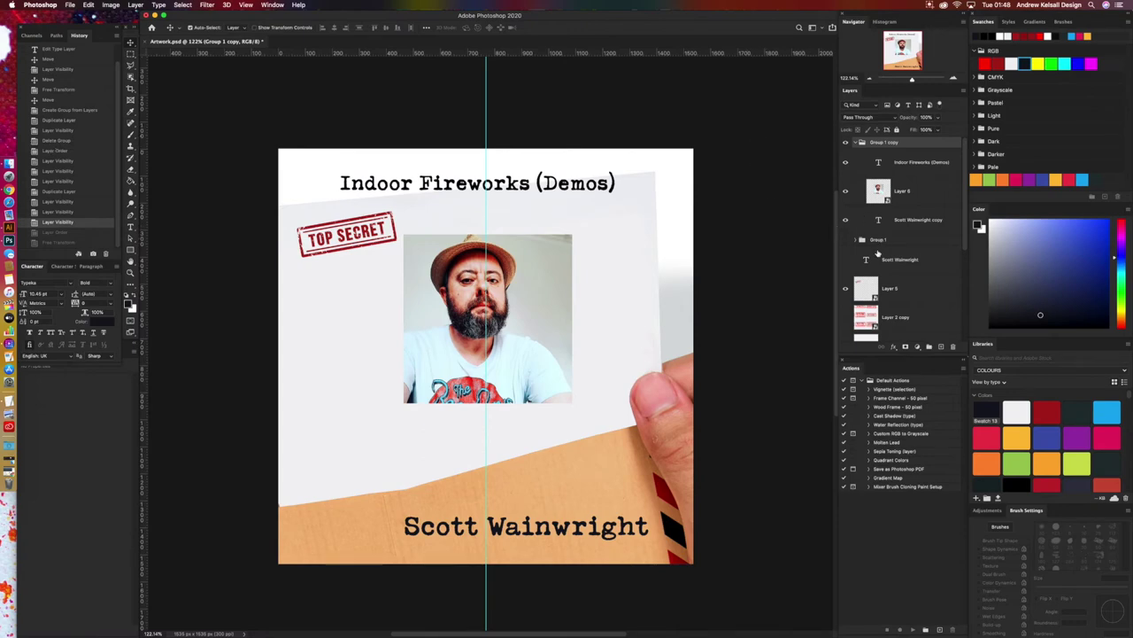
Step: Rename the stamp layer from Layer 5 to 'TOP SECRET'
left_click_drag(963, 208, 966, 253)
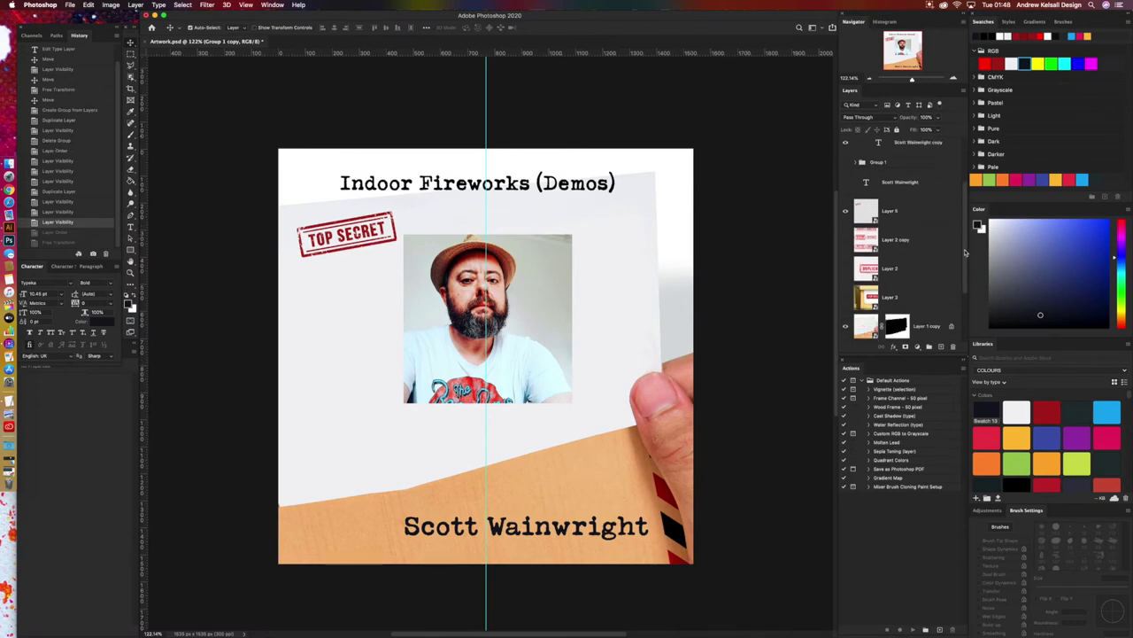
scroll(940, 303, "up", 2)
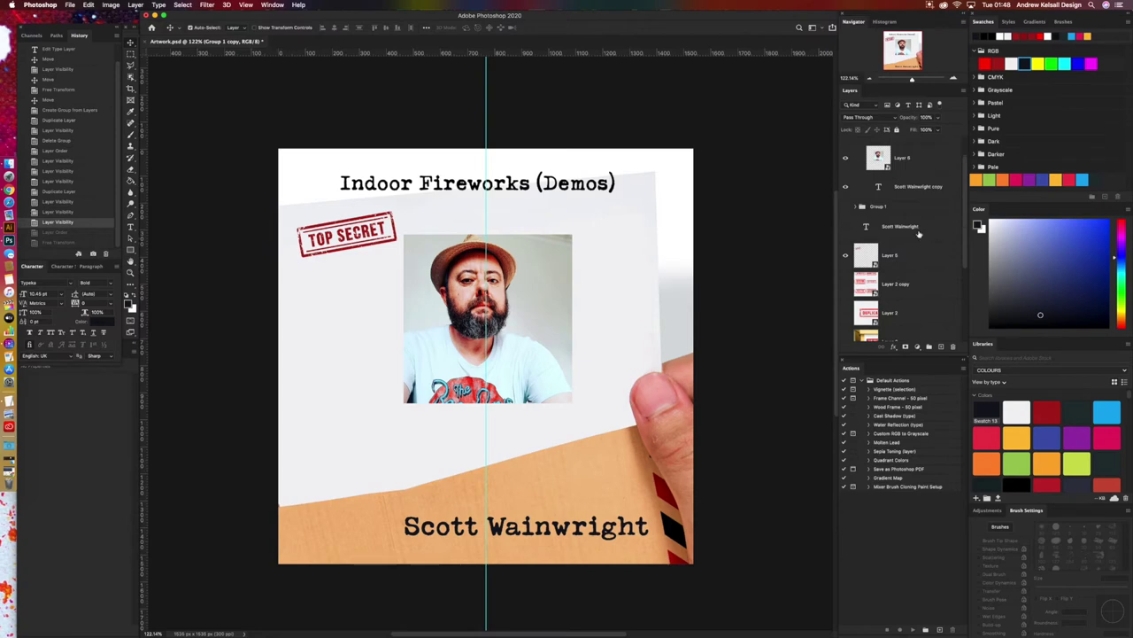
left_click(858, 260)
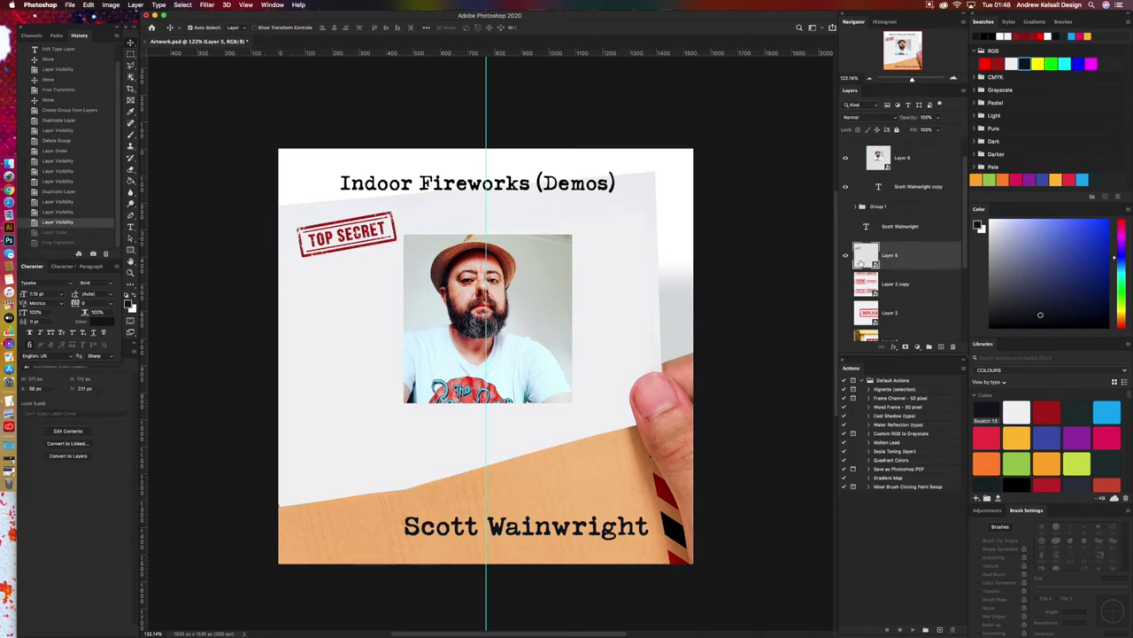
double_click(890, 255)
type("IOP SECRET")
key("Return")
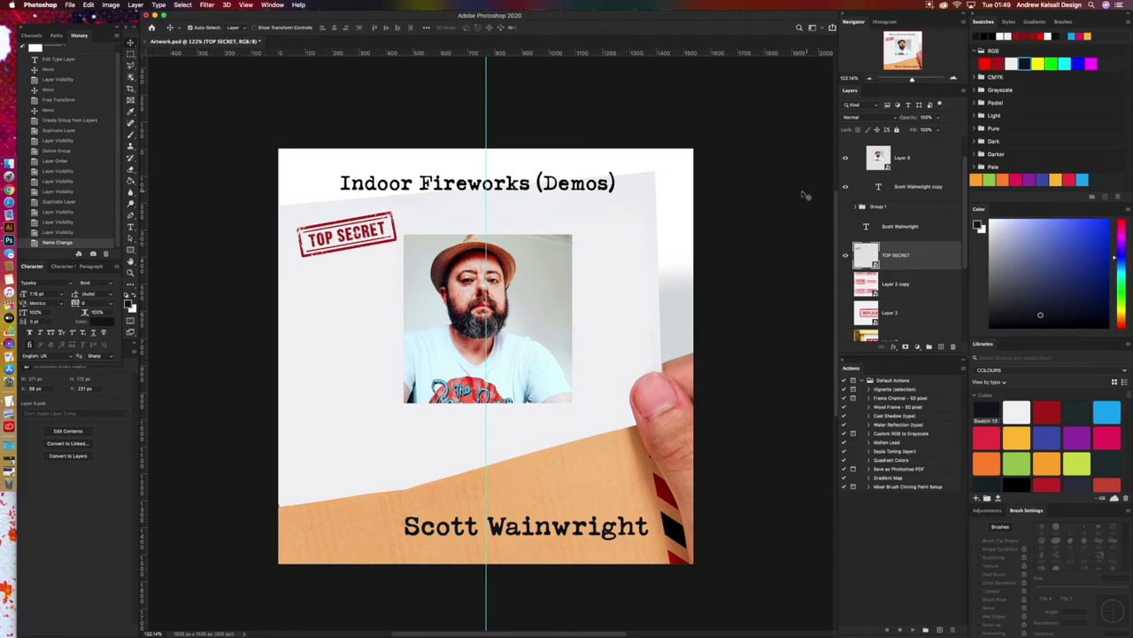
Step: Drag the TOP SECRET stamp from the card's top-left corner onto the envelope's lower right
left_click(845, 186)
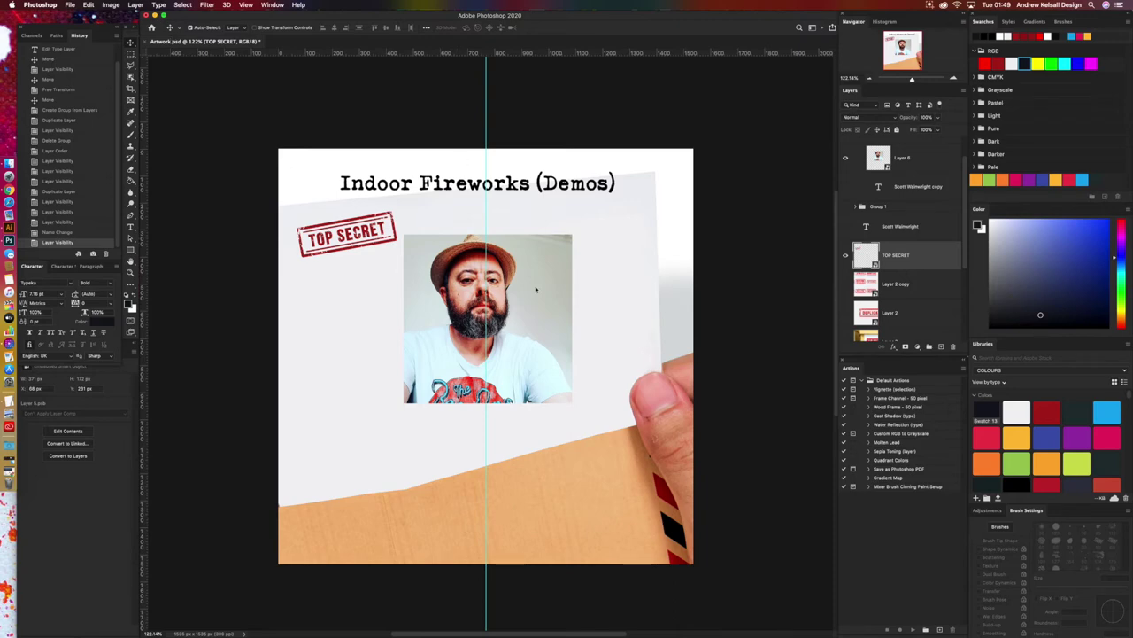
left_click_drag(379, 233, 473, 428)
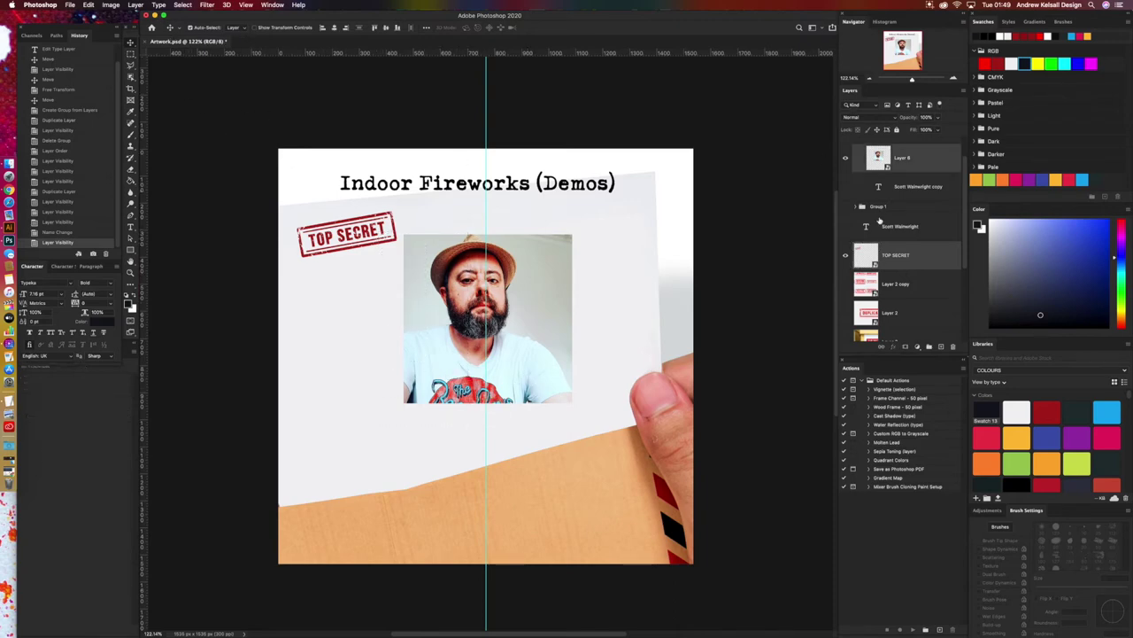
left_click(868, 258)
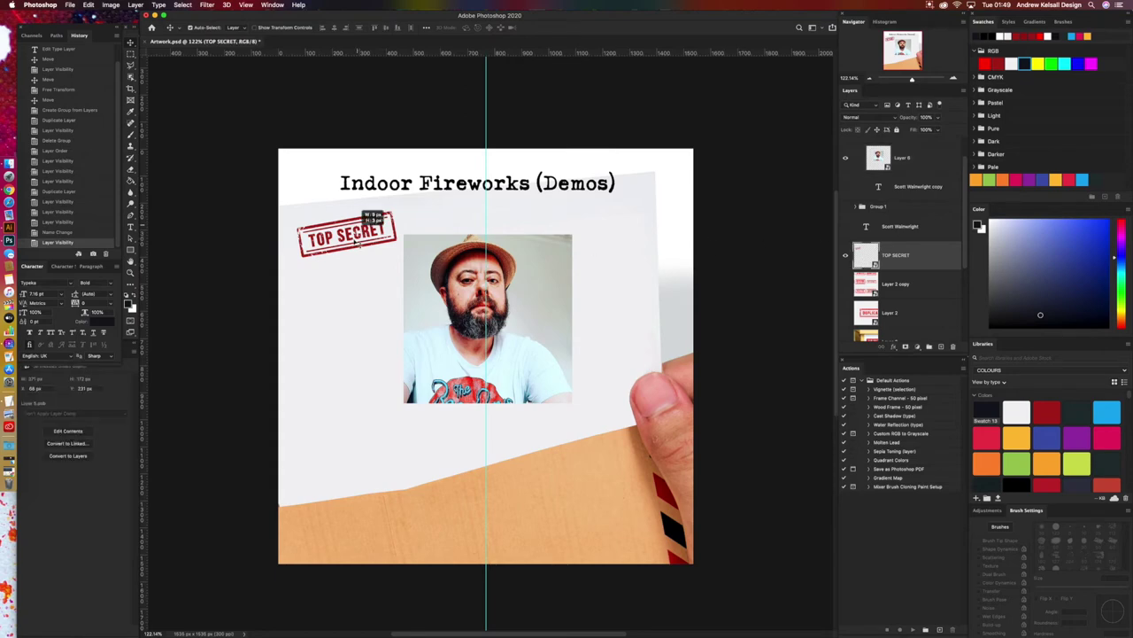
mouse_move(358, 245)
left_mouse_down()
mouse_move(354, 296)
mouse_move(367, 248)
left_mouse_up()
left_click(845, 257)
left_click(846, 257)
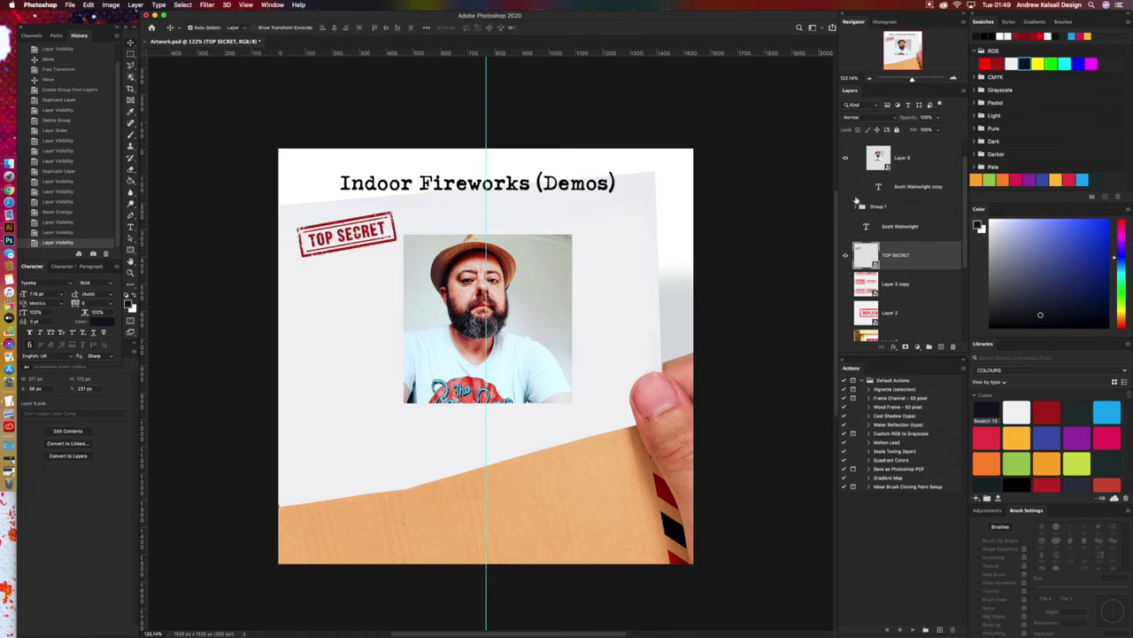
left_click_drag(351, 225, 575, 493)
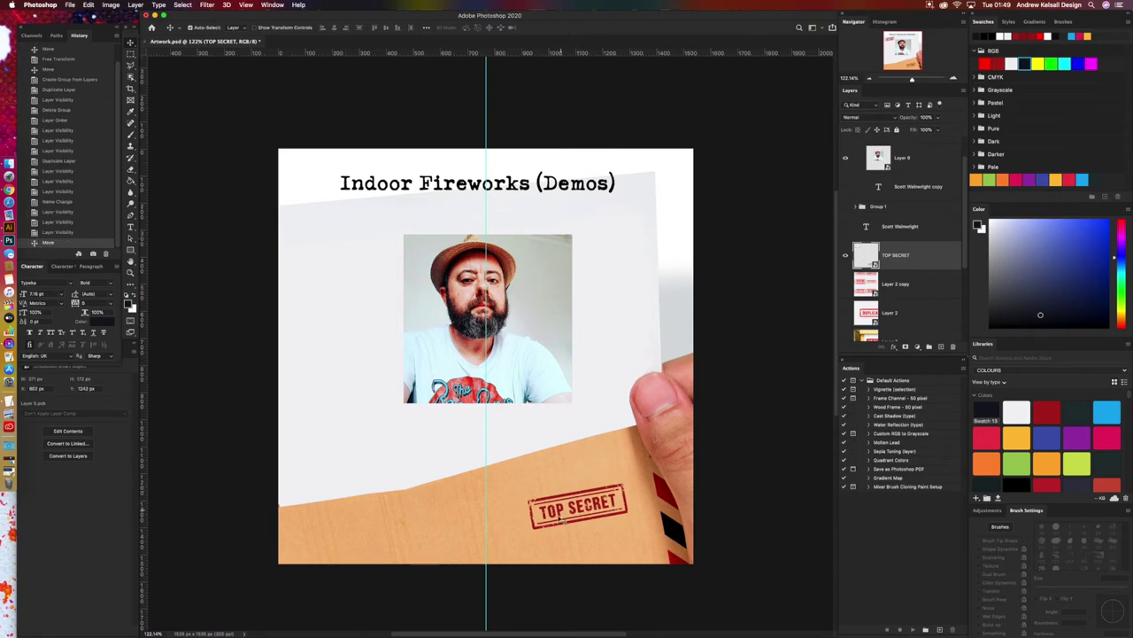
Step: Free Transform the TOP SECRET stamp, scaling it to about 81% and rotating it nearly level
key("ctrl+t")
left_click_drag(529, 530, 464, 560)
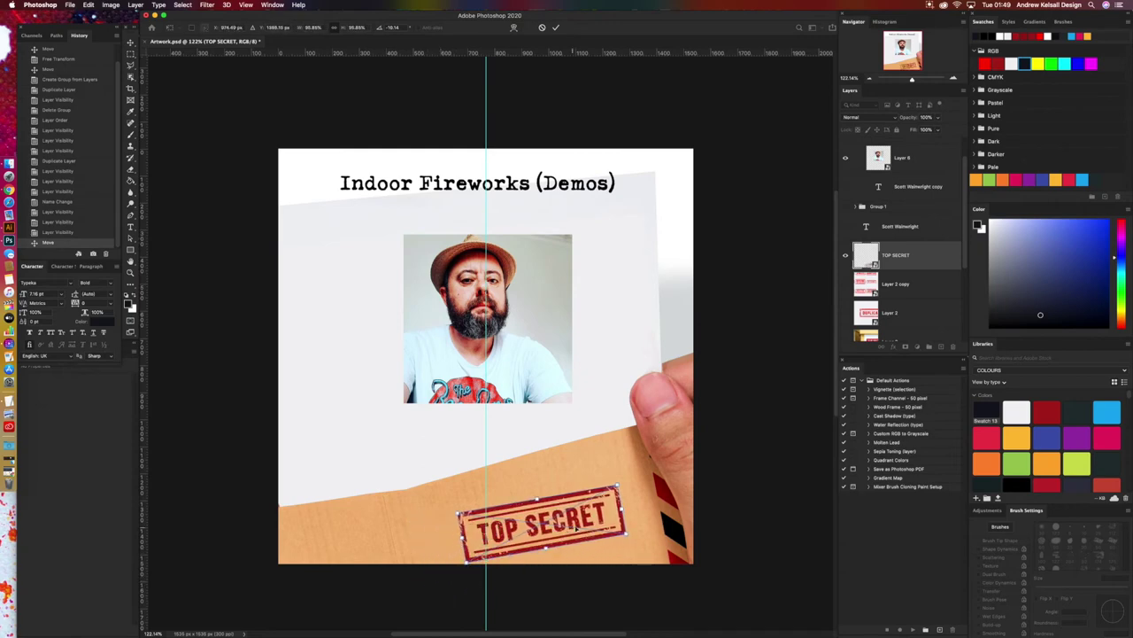
left_click_drag(602, 529, 621, 531)
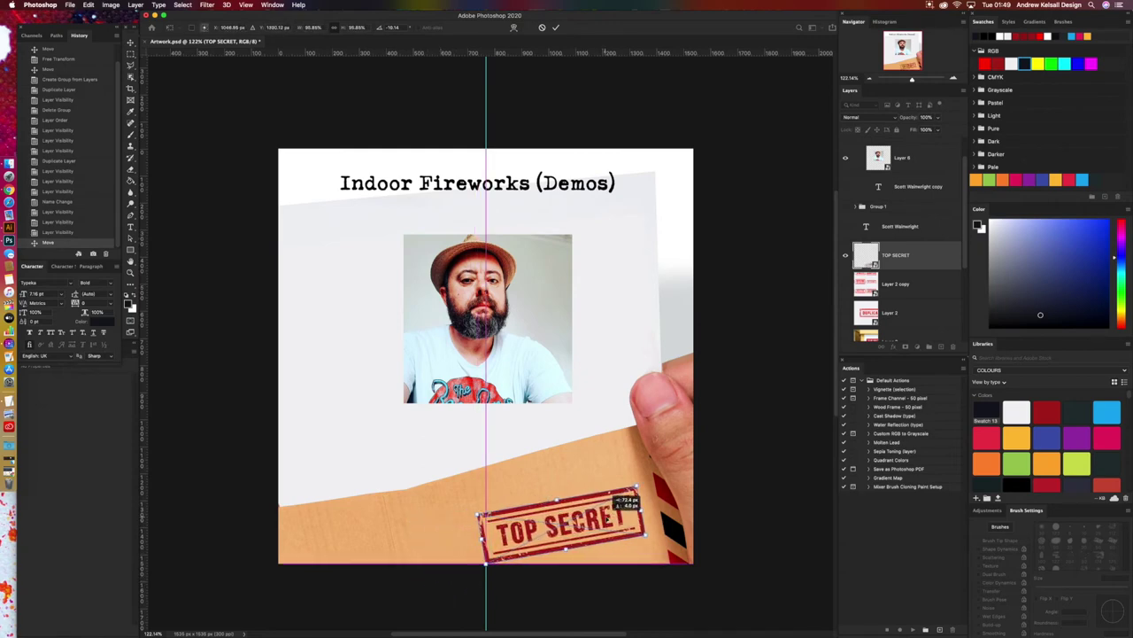
left_click_drag(625, 486, 625, 484)
left_click_drag(626, 482, 644, 578)
left_click_drag(634, 535, 655, 542)
left_click_drag(505, 492, 657, 538)
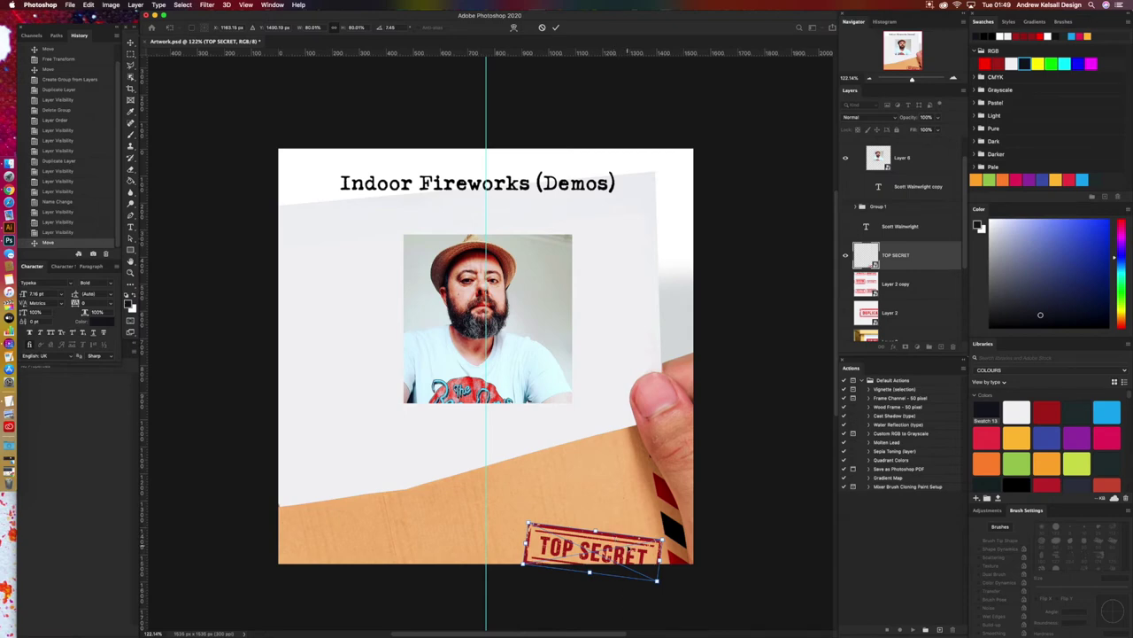
left_click_drag(634, 551, 630, 515)
left_click_drag(510, 498, 453, 479)
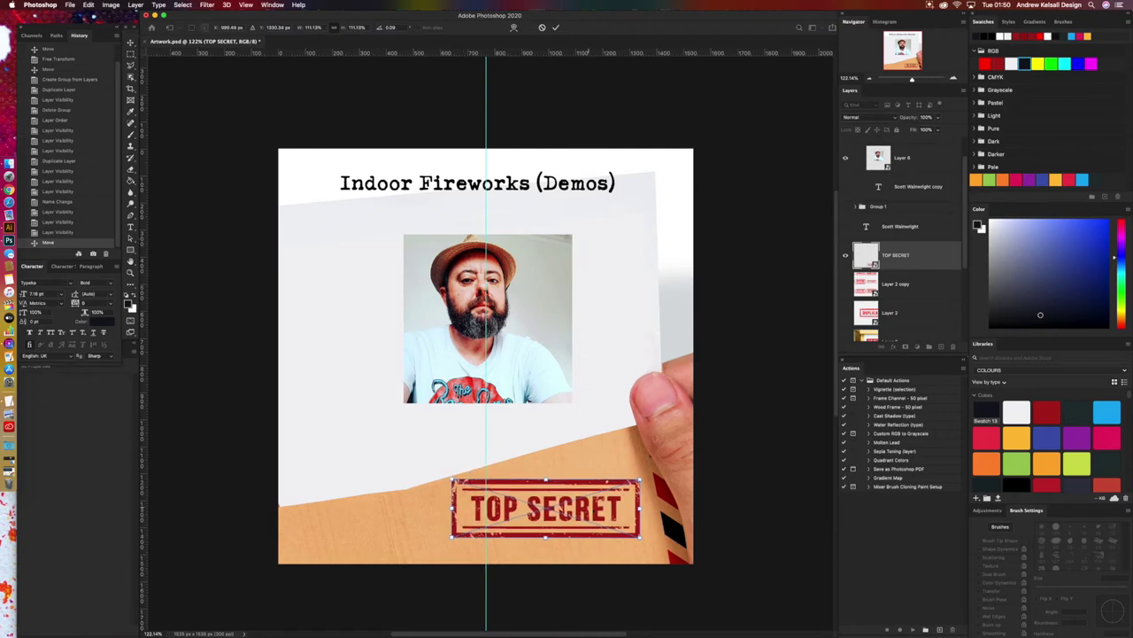
left_click_drag(639, 536, 650, 544)
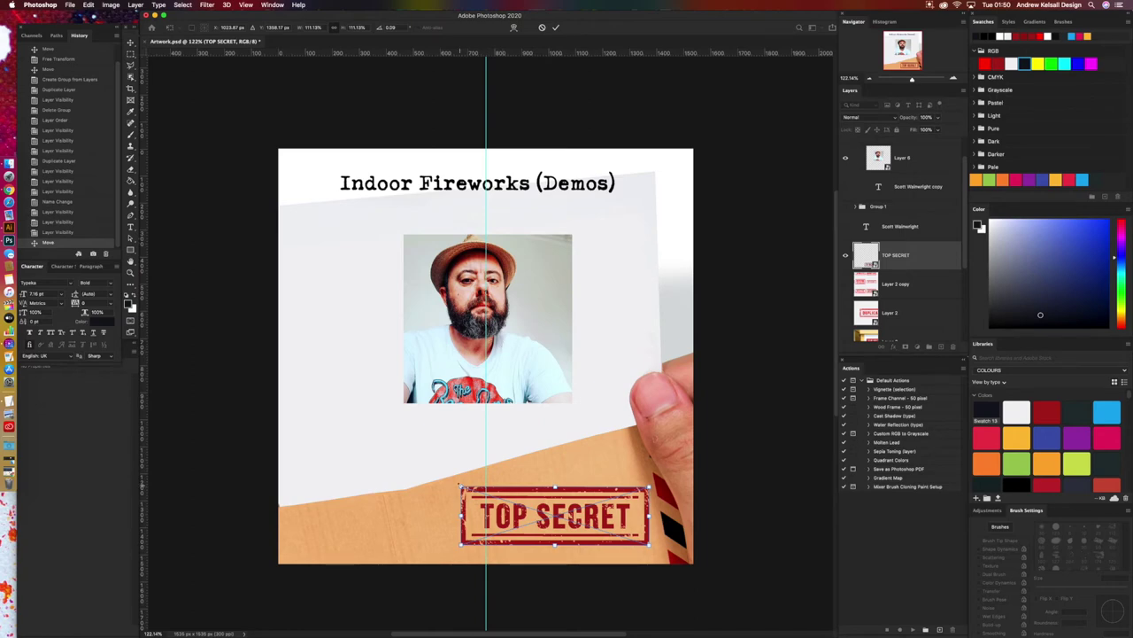
left_click_drag(460, 485, 556, 471)
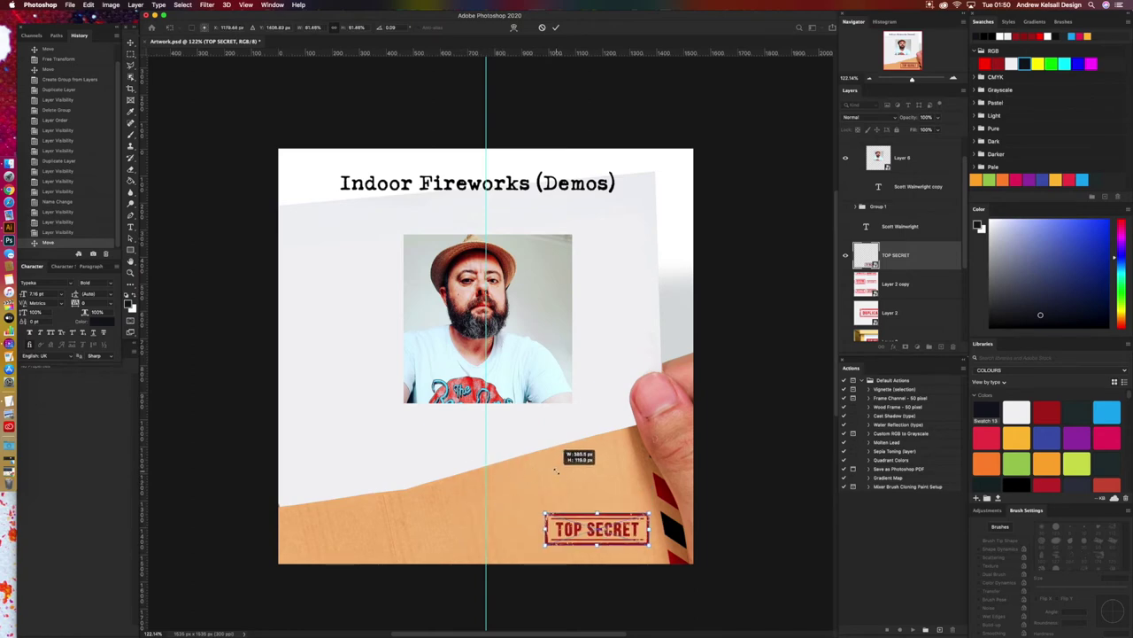
Step: Tilt the TOP SECRET stamp slightly, shrink it to about 59%, and shift it left of the striped edge
left_click_drag(657, 508, 655, 545)
left_click_drag(558, 522, 568, 512)
left_click_drag(637, 550, 611, 523)
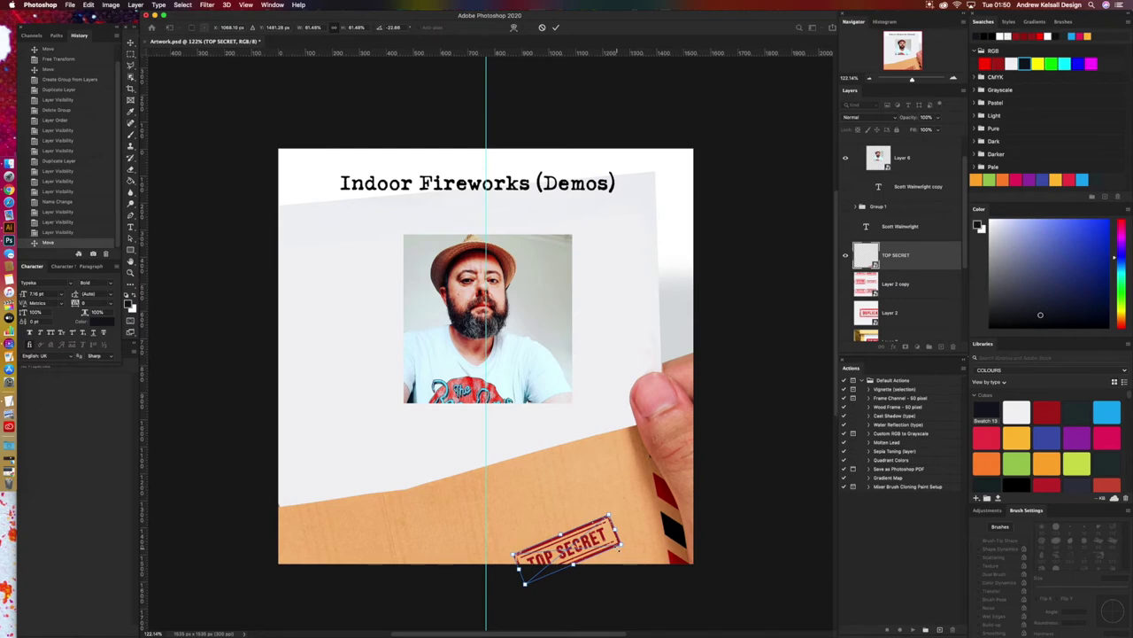
mouse_move(626, 516)
left_mouse_down()
mouse_move(617, 528)
mouse_move(625, 519)
left_mouse_up()
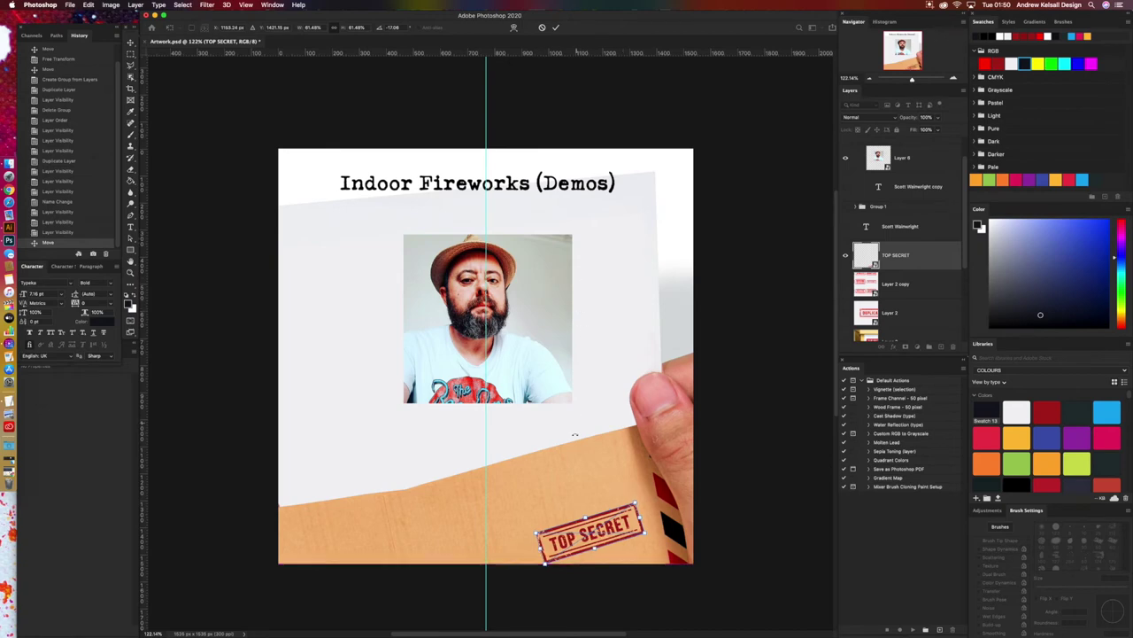
left_click_drag(547, 561, 550, 586)
mouse_move(649, 530)
left_mouse_down()
mouse_move(658, 506)
mouse_move(644, 517)
left_mouse_up()
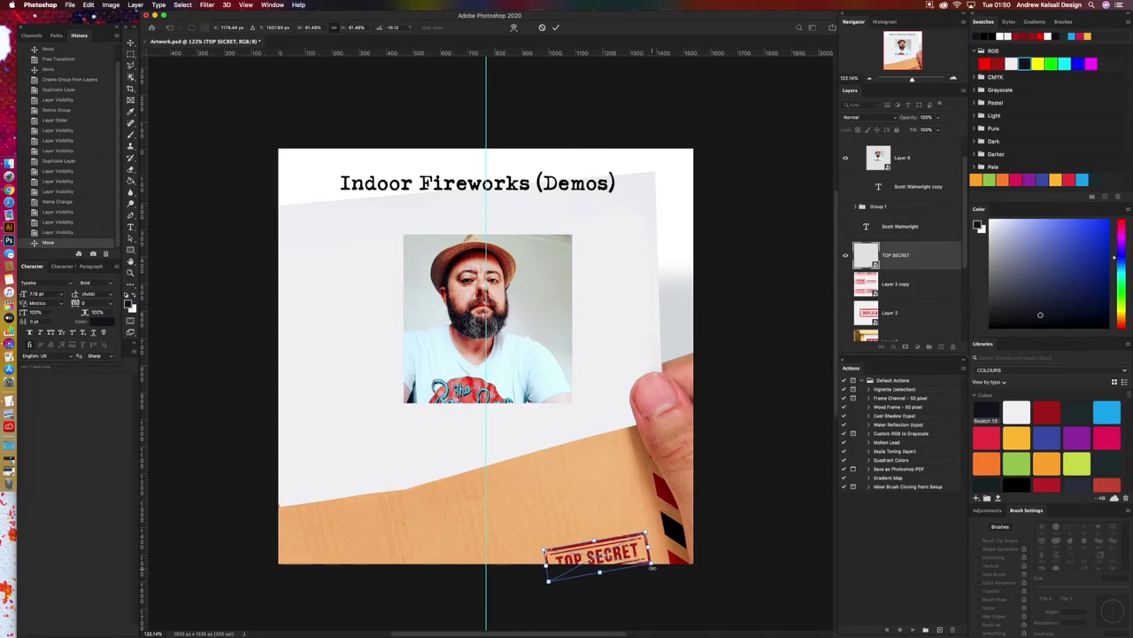
left_click_drag(653, 566, 654, 532)
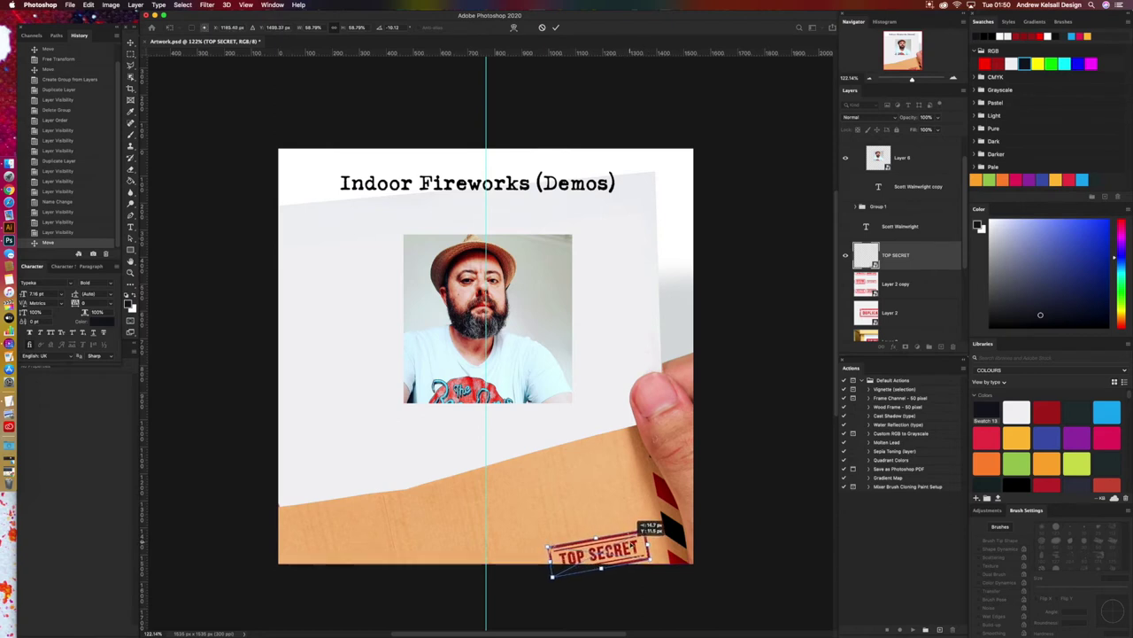
left_click_drag(653, 532, 605, 510)
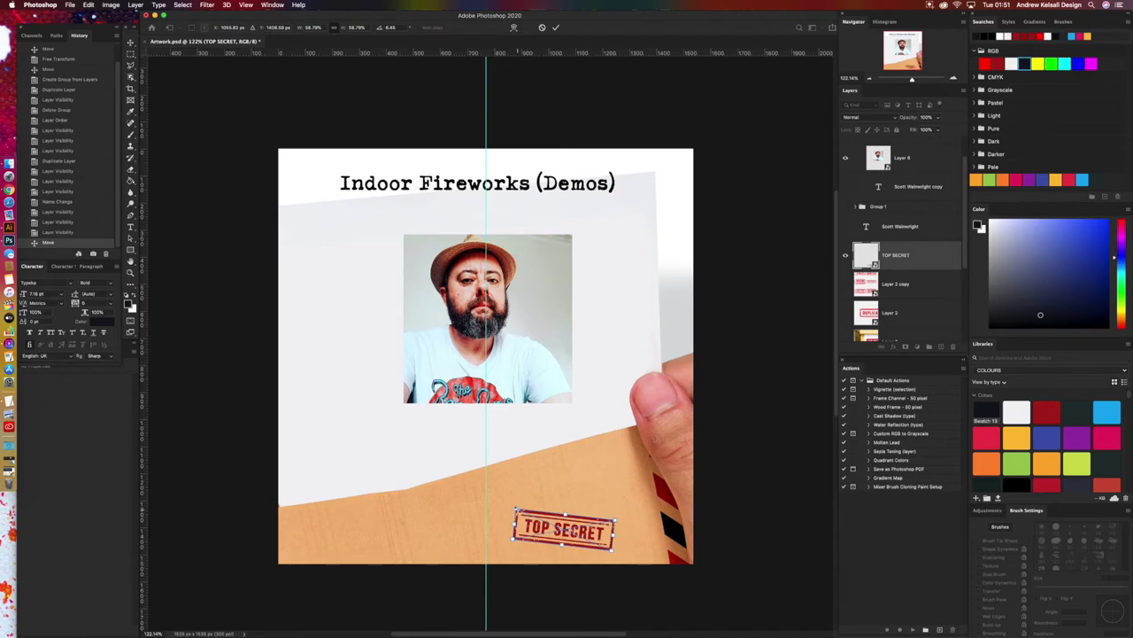
Step: Shrink the stamp, move it about 13 px right, and fine-tune its rotation
left_click_drag(515, 511, 532, 524)
left_click_drag(607, 524, 621, 523)
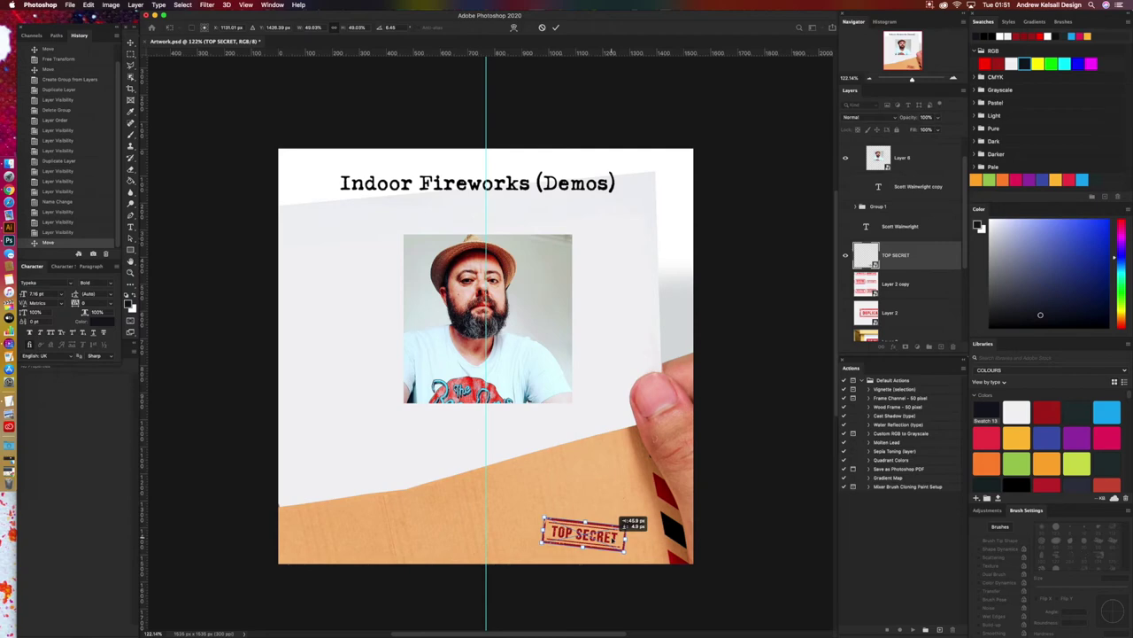
left_click_drag(621, 523, 622, 523)
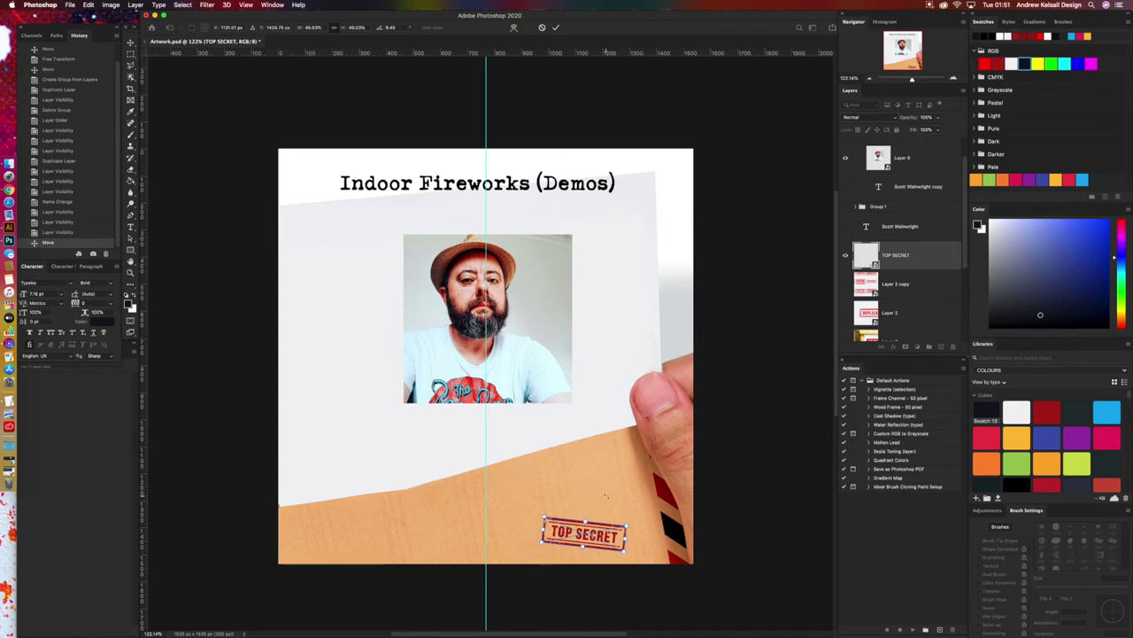
mouse_move(622, 496)
left_mouse_down()
mouse_move(611, 479)
mouse_move(624, 503)
left_mouse_up()
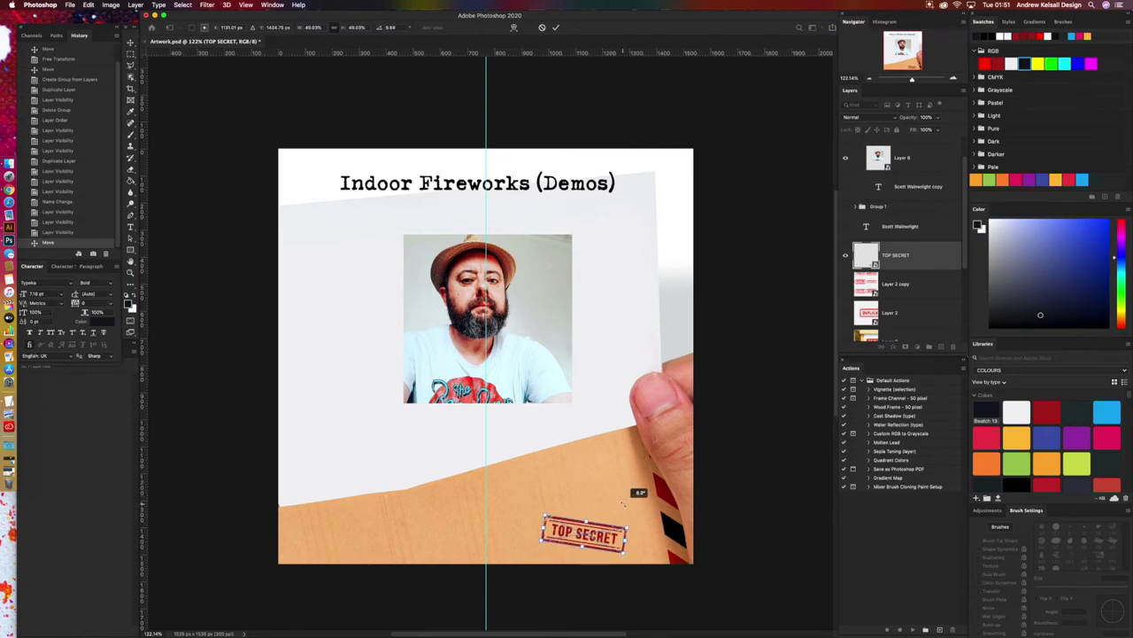
left_click_drag(622, 503, 620, 500)
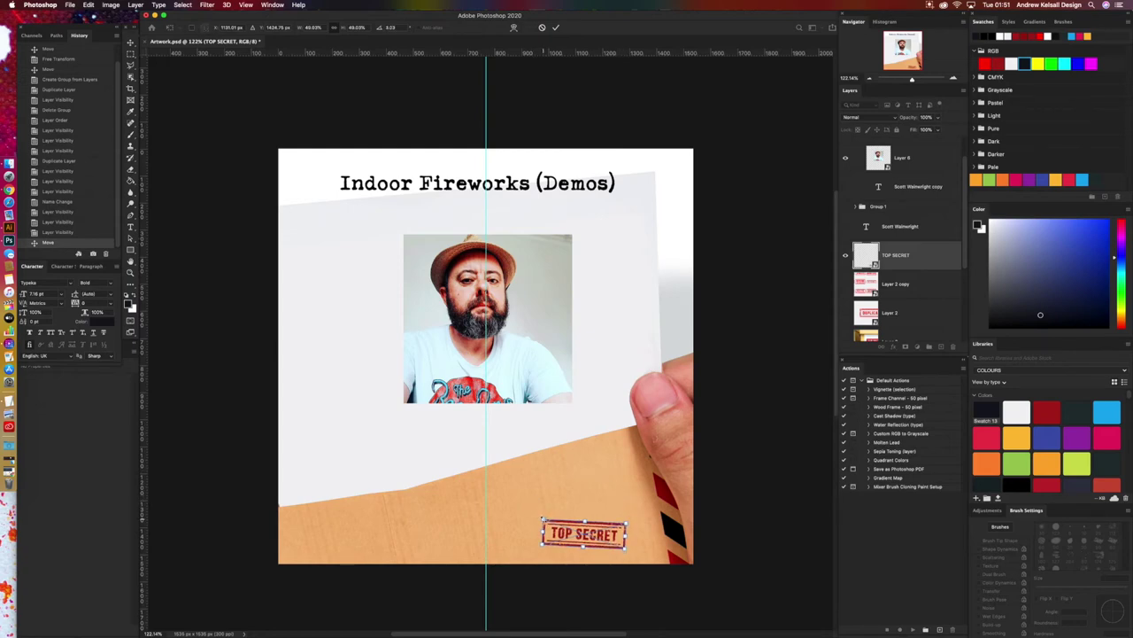
Step: Scale up and tilt the stamp across the envelope, apply the transform, and place it in Group 2
left_click_drag(543, 521, 458, 462)
left_click_drag(629, 485, 618, 537)
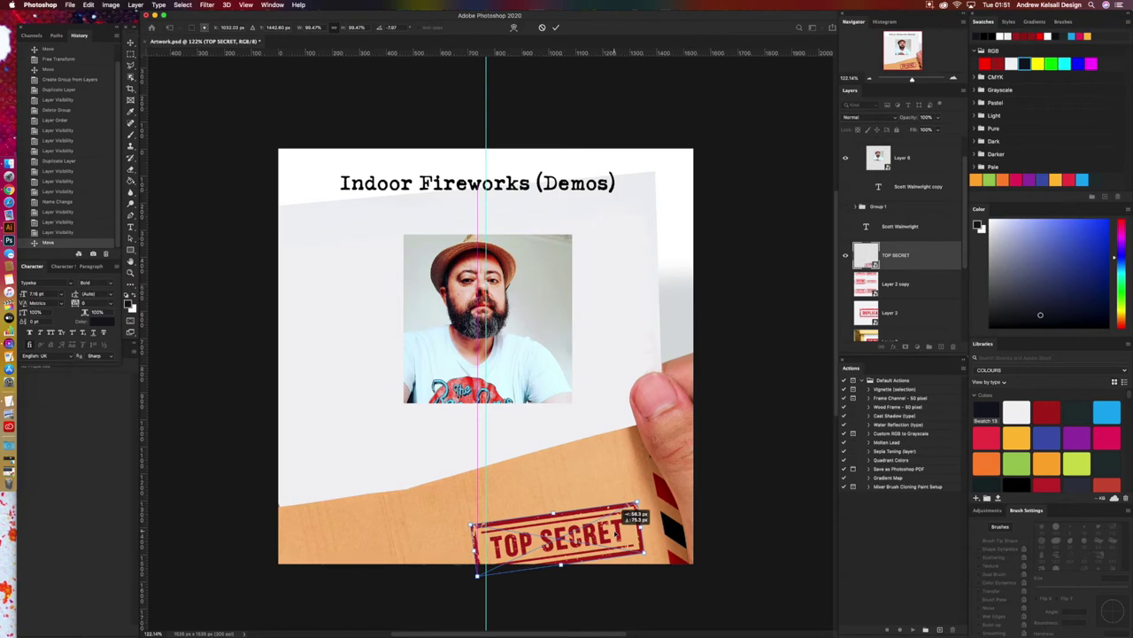
left_click_drag(632, 495, 634, 476)
key("Return")
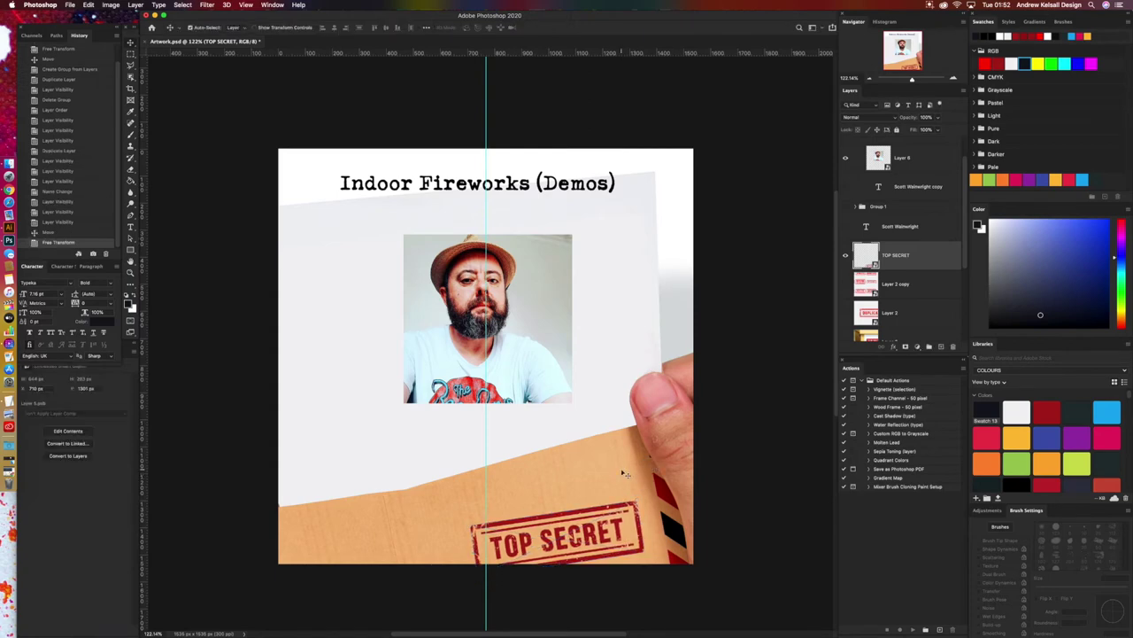
left_click_drag(919, 260, 928, 347)
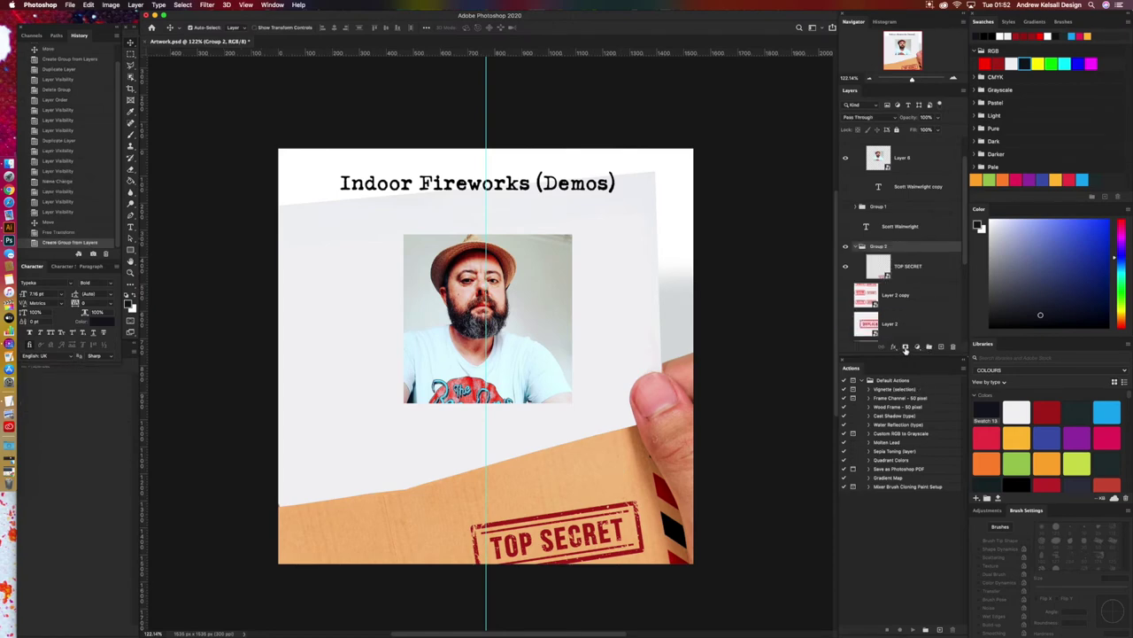
Step: Fade the TOP SECRET stamp layer to about 14% opacity
left_click(900, 271)
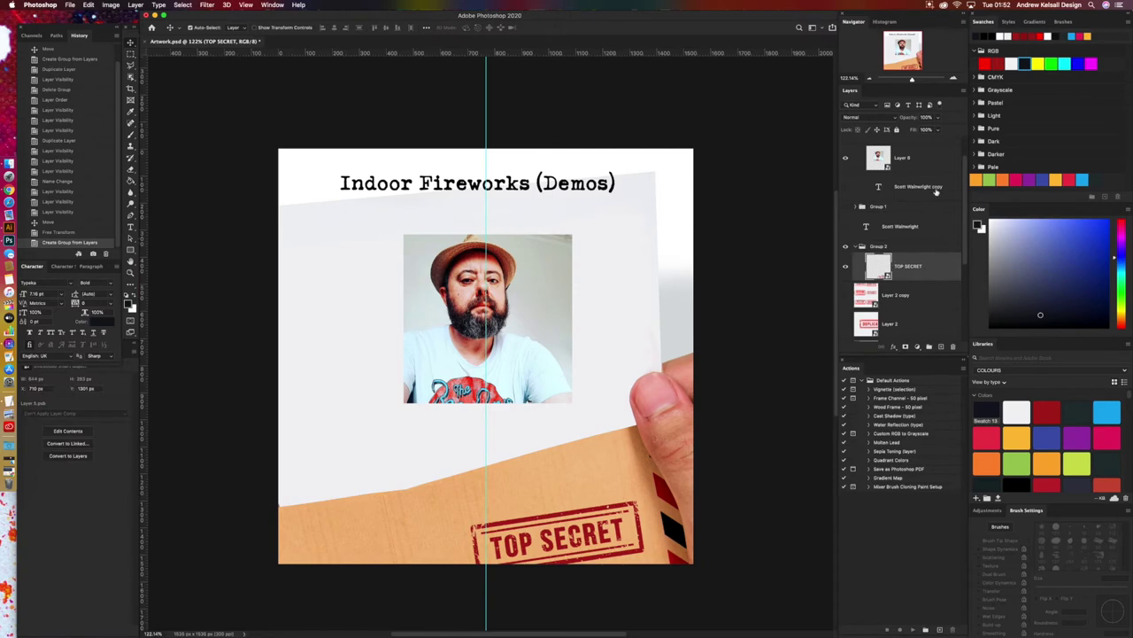
left_click(936, 118)
left_click_drag(925, 129, 906, 130)
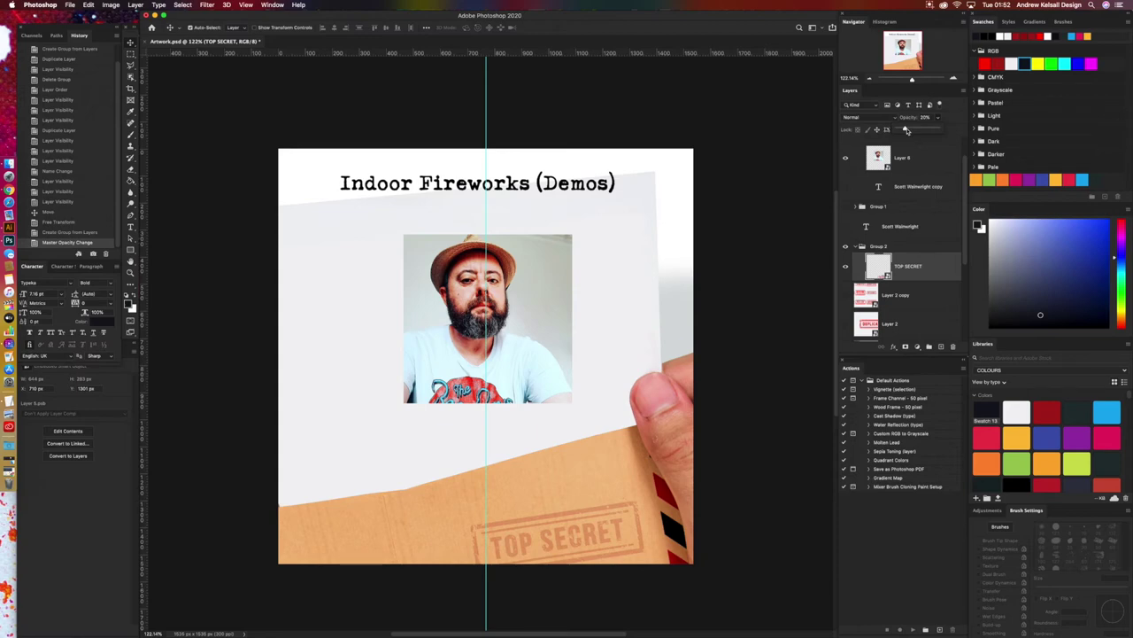
left_click_drag(906, 130, 905, 130)
left_click_drag(905, 130, 903, 131)
Step: Show the name text, move it up below the photo, and nudge the photo up and left
left_click(877, 264)
left_click_drag(960, 192, 959, 141)
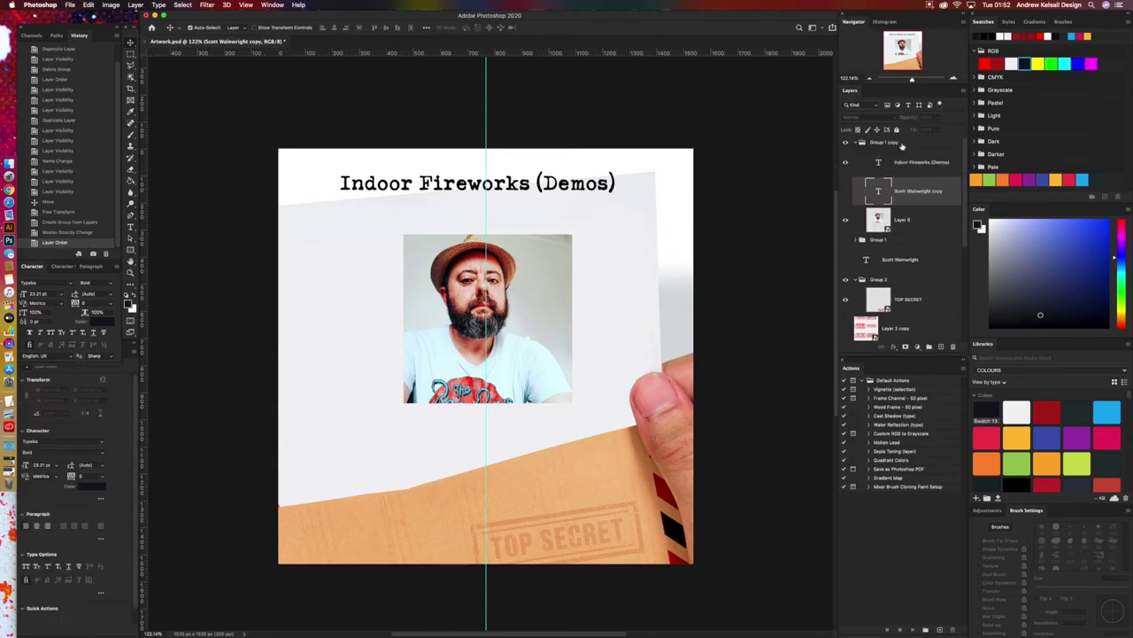
key("super+z")
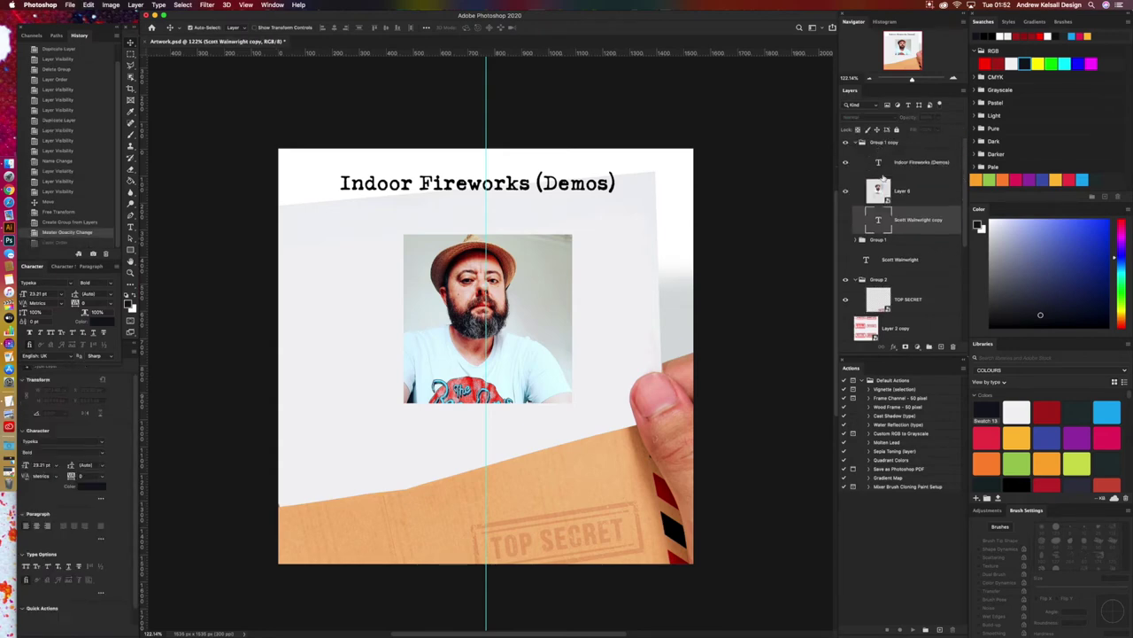
left_click(845, 220)
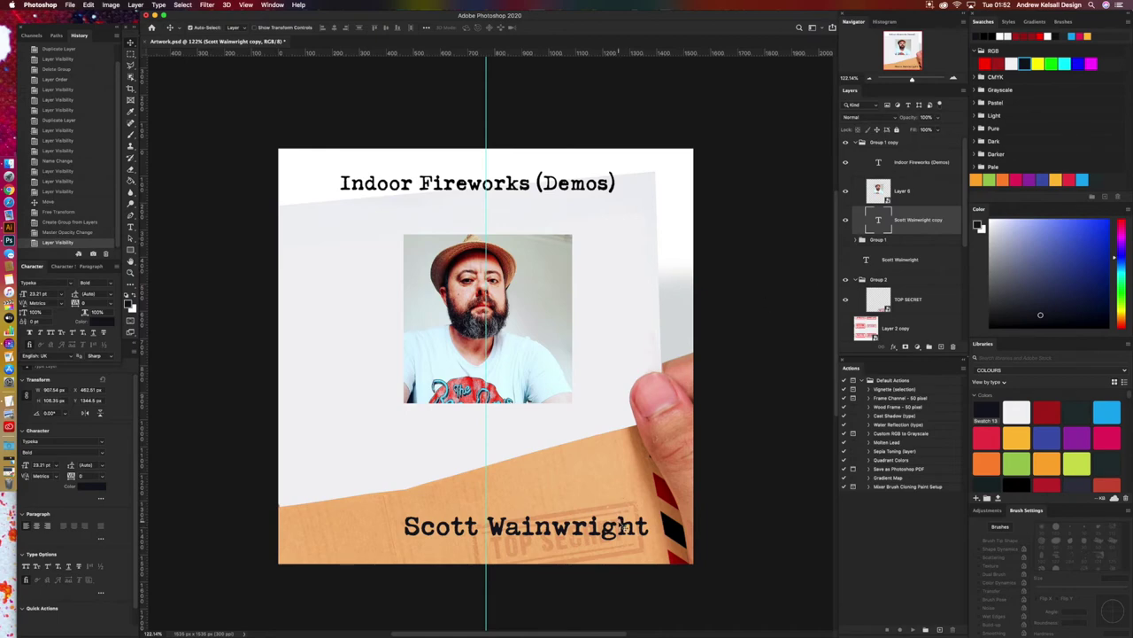
left_click_drag(624, 528, 575, 434)
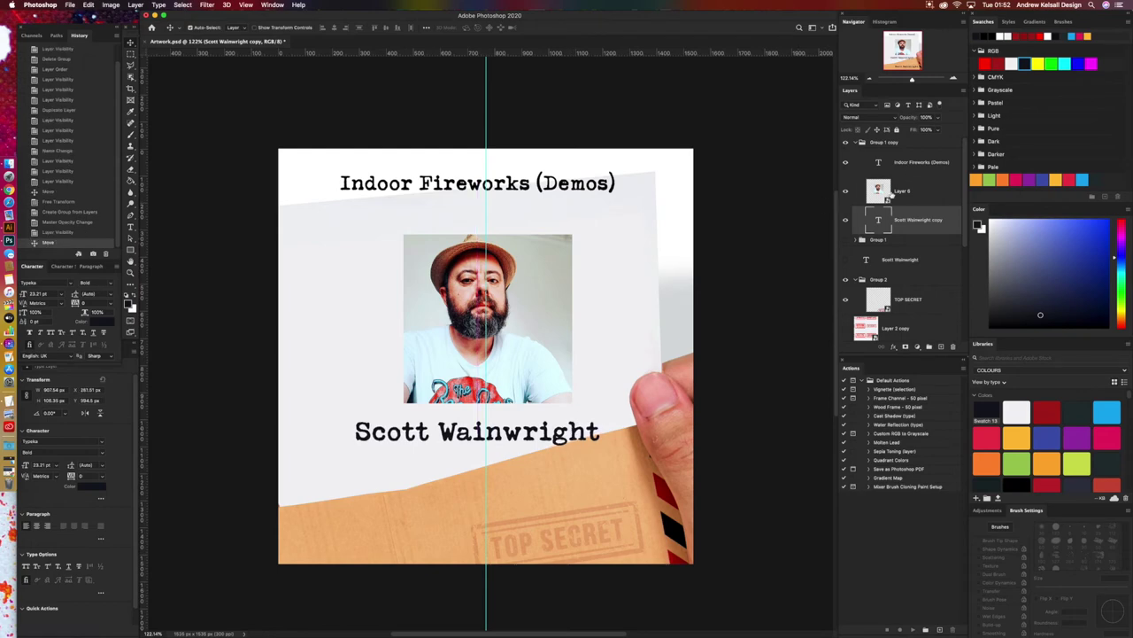
left_click(660, 251)
left_click_drag(541, 348, 535, 354)
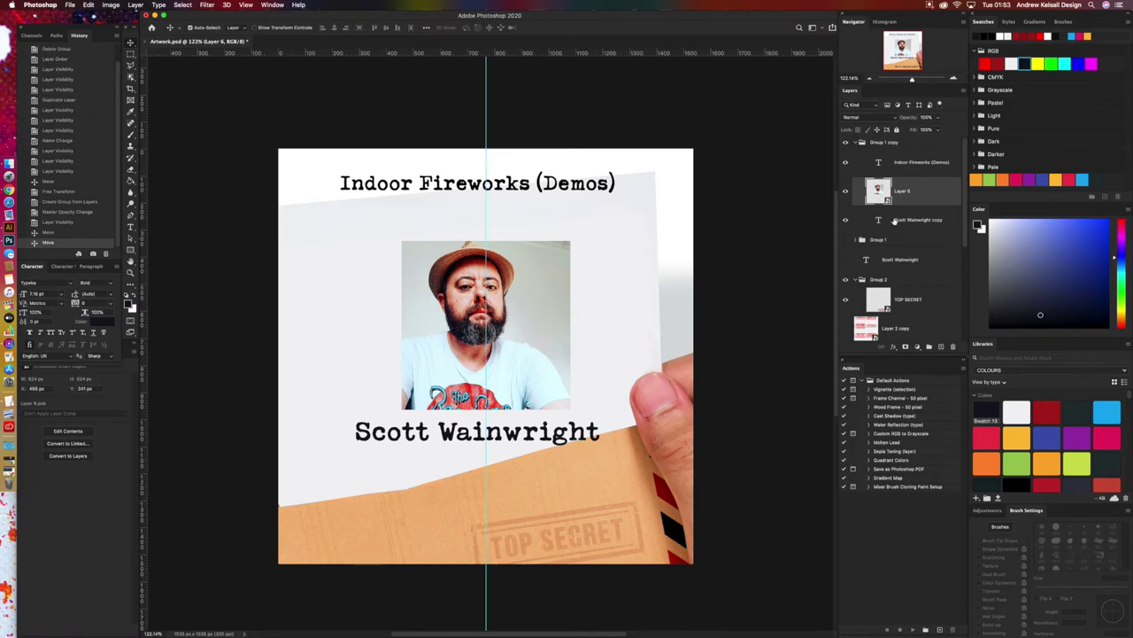
Step: Move the name layer above the photo and place the name just under the title
left_click(894, 221)
left_click_drag(923, 217, 921, 187)
left_click_drag(520, 434, 531, 218)
left_click_drag(600, 235, 608, 234)
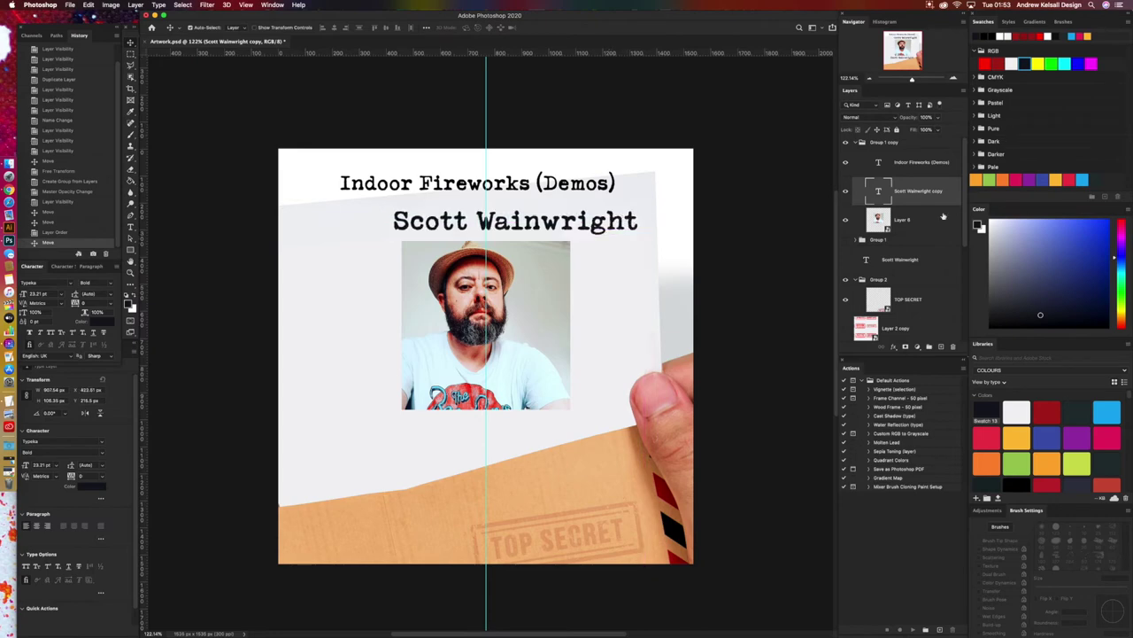
left_click(846, 192)
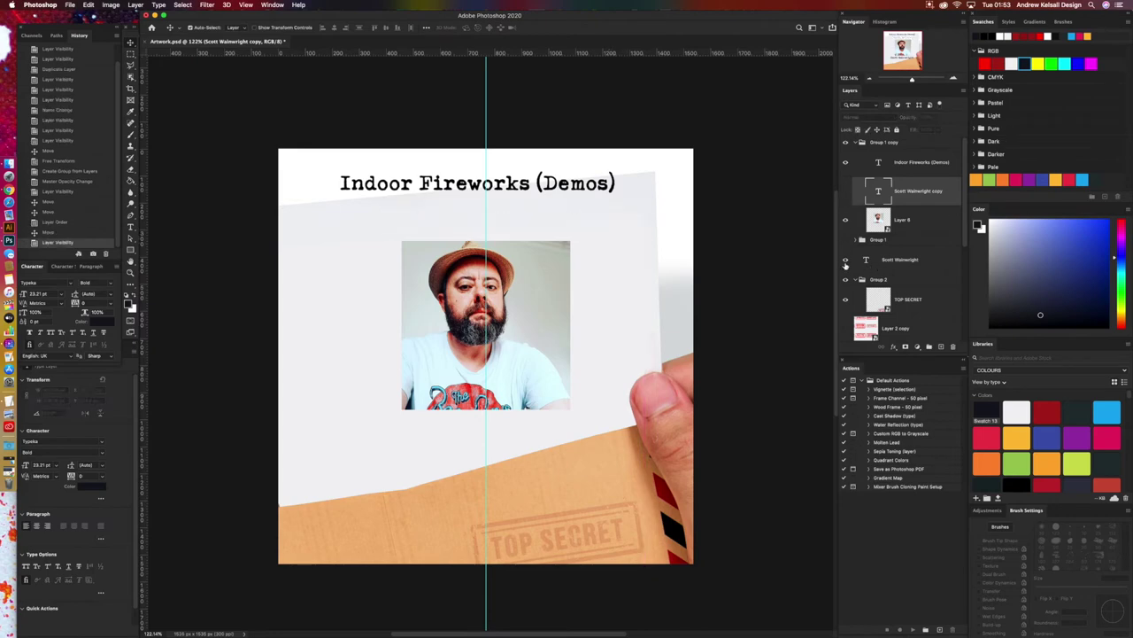
left_click(846, 261)
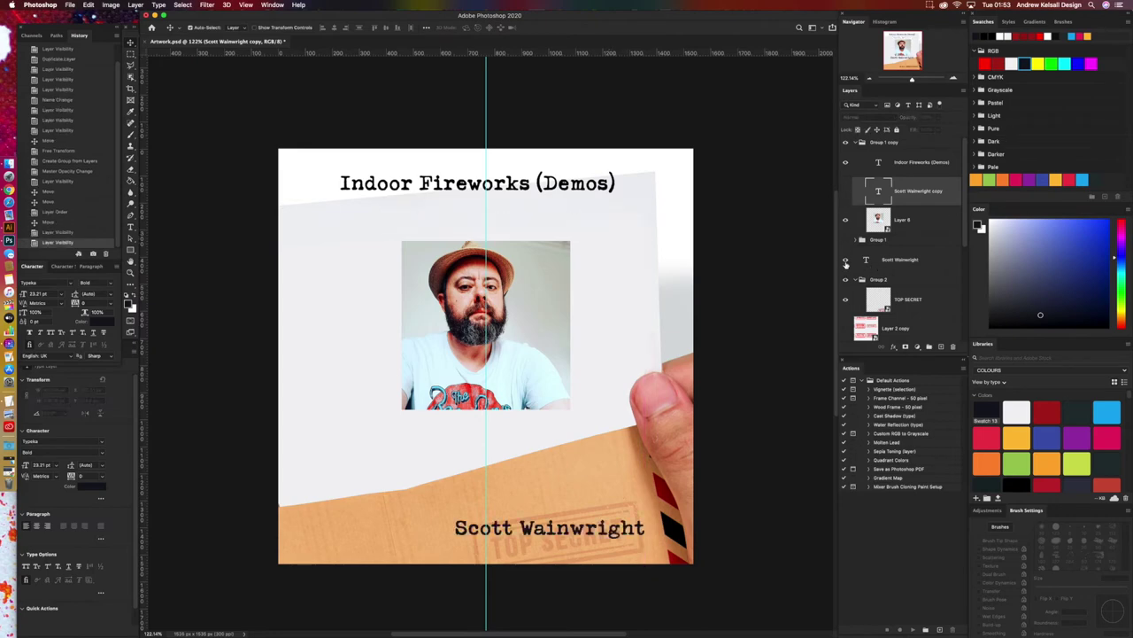
Step: Stack the name above the photo with the Indoor Fireworks (Demos) title just above it
left_click(906, 262)
left_click_drag(904, 264, 891, 186)
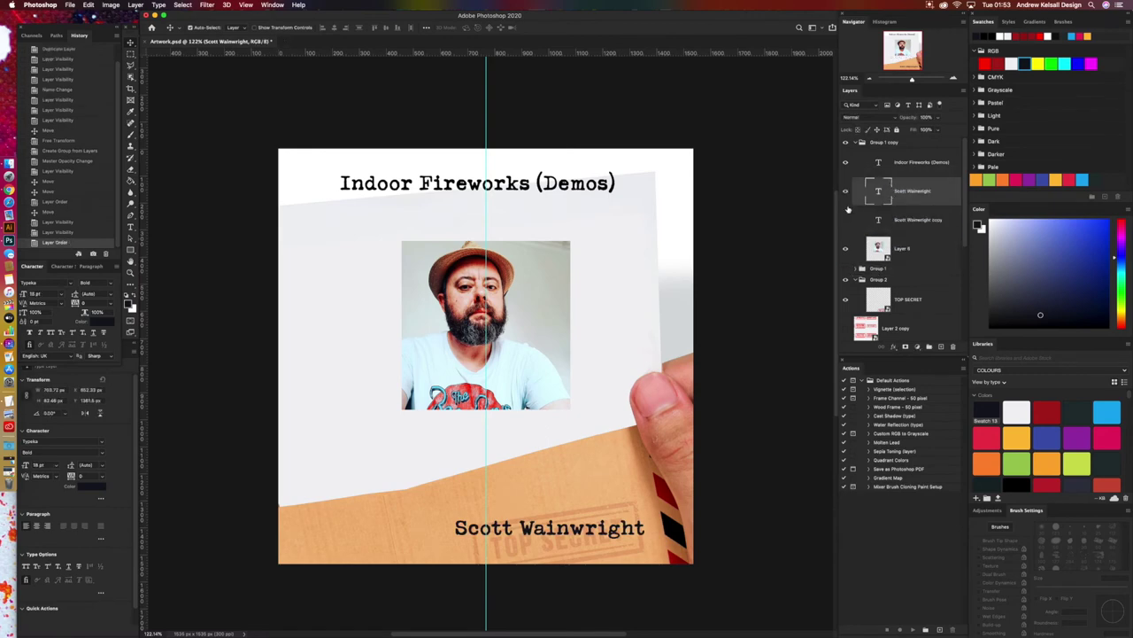
left_click_drag(602, 515, 551, 225)
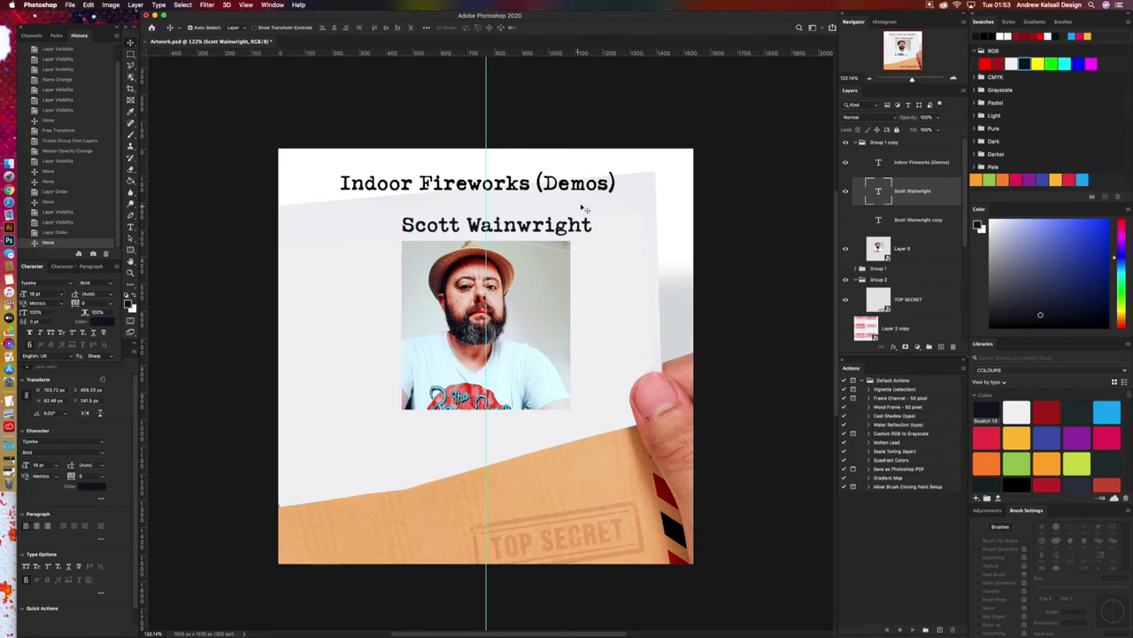
left_click(886, 162)
left_click_drag(614, 185, 587, 207)
left_click(877, 192)
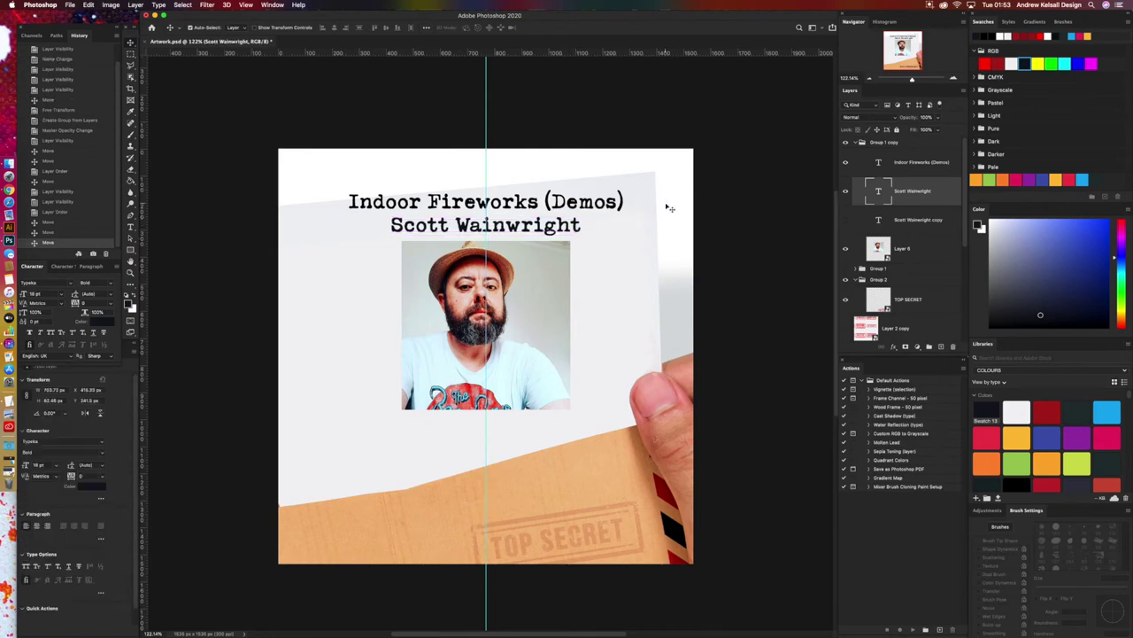
Step: Delete Group 1, duplicate Group 1 copy, and hide the original group
left_click(856, 143)
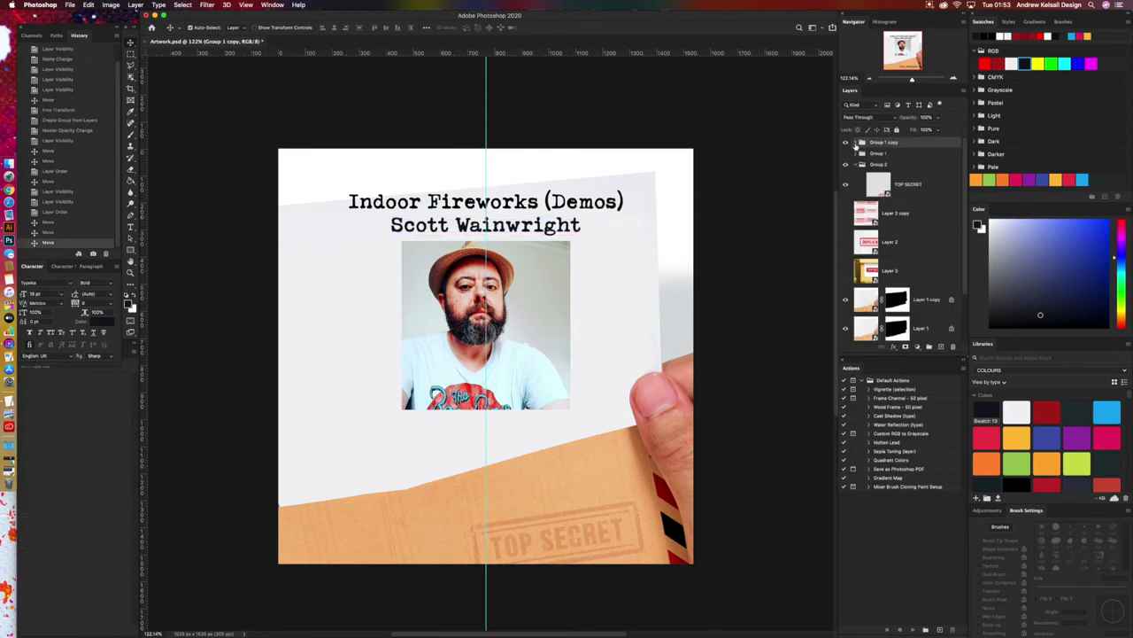
left_click_drag(864, 155, 951, 346)
left_click_drag(861, 142, 941, 345)
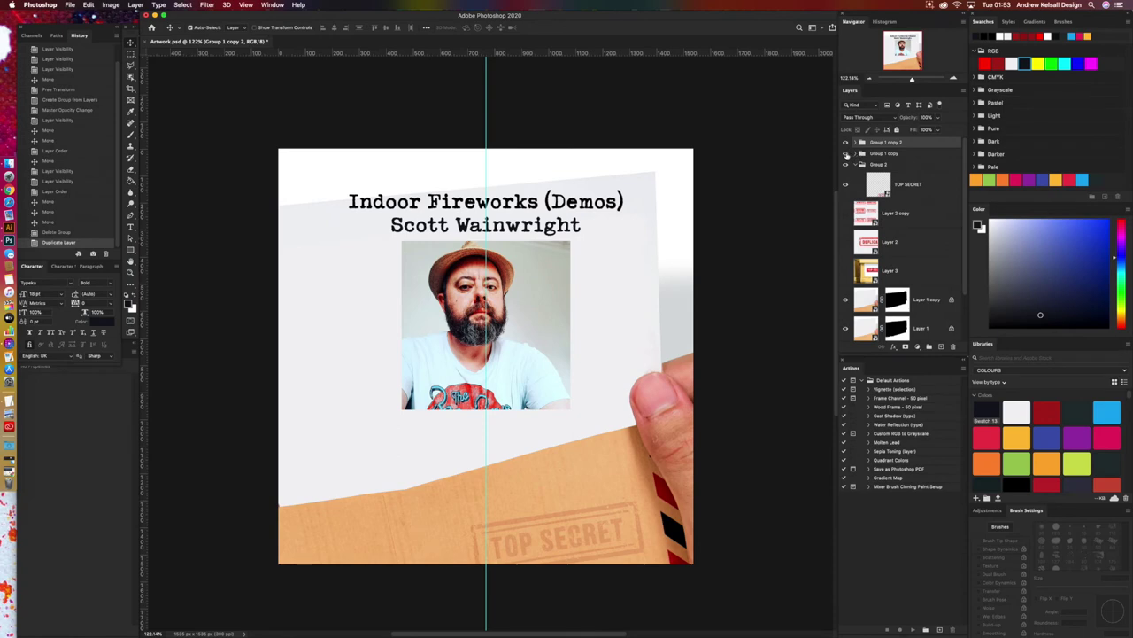
left_click(846, 154)
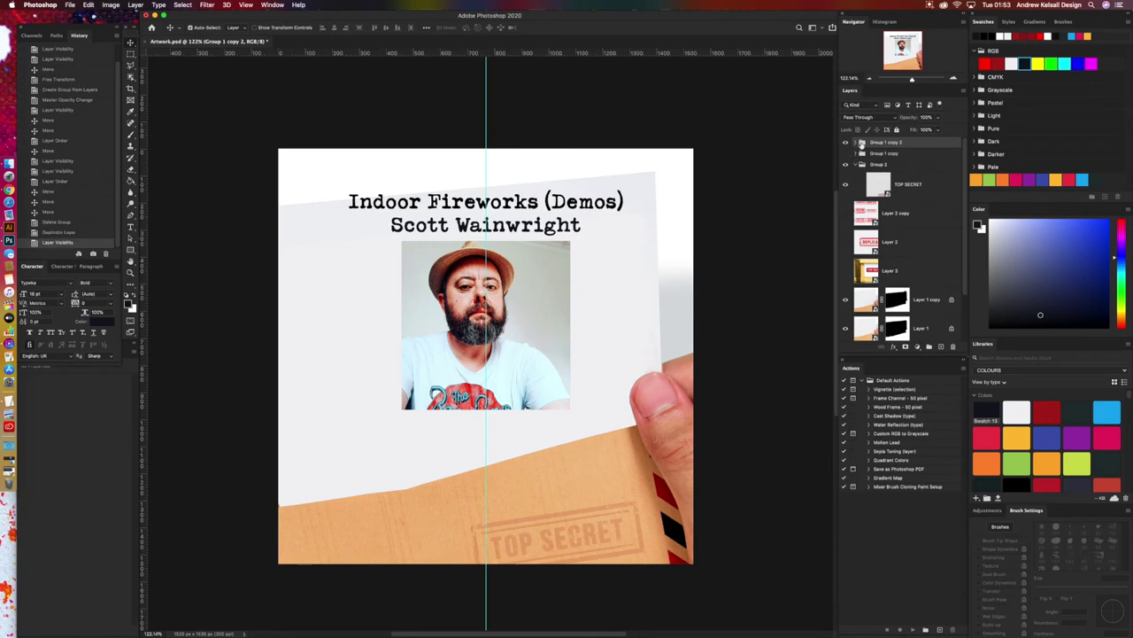
Step: Tilt the duplicate about 4.9°, enlarge it toward the envelope, and duplicate the result
key("super+t")
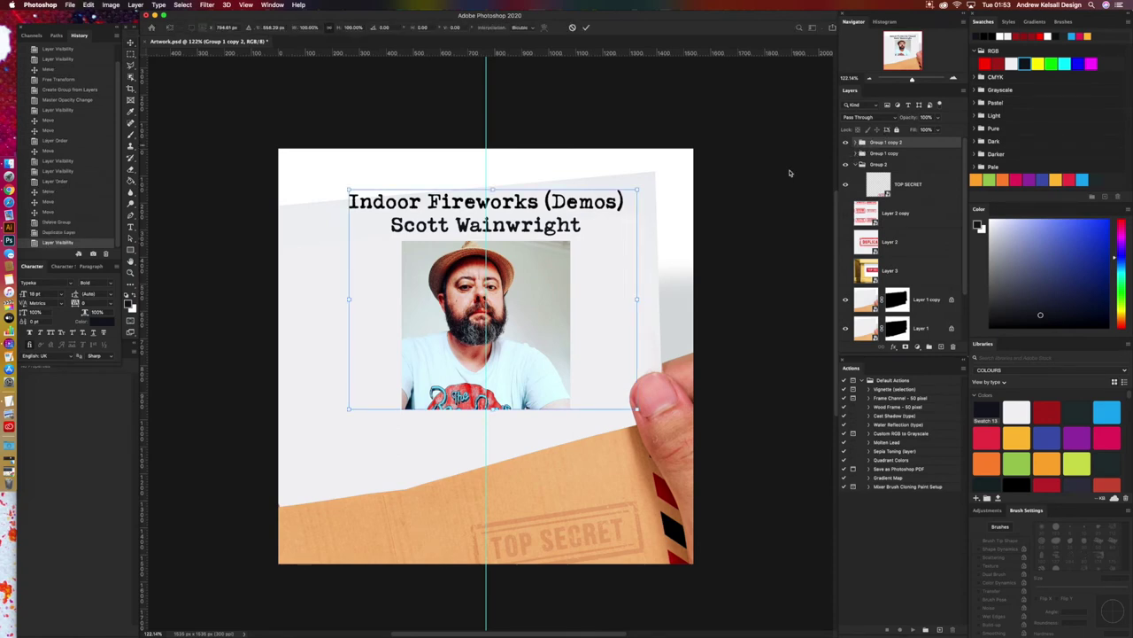
left_click_drag(641, 416, 682, 405)
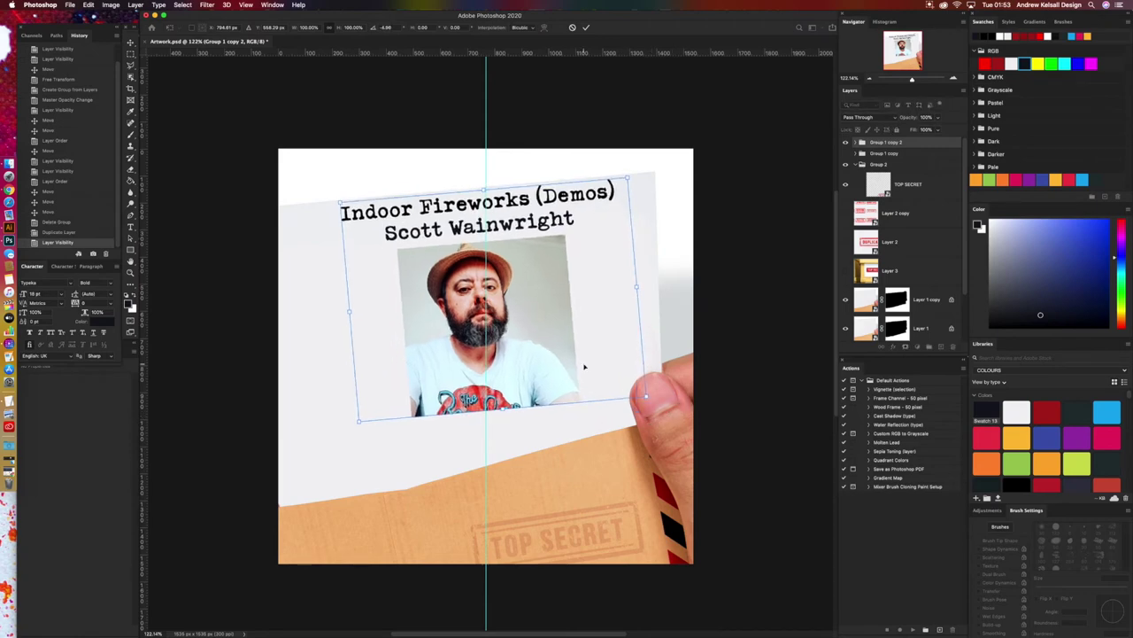
left_click_drag(358, 422, 294, 479)
left_click_drag(532, 386, 560, 397)
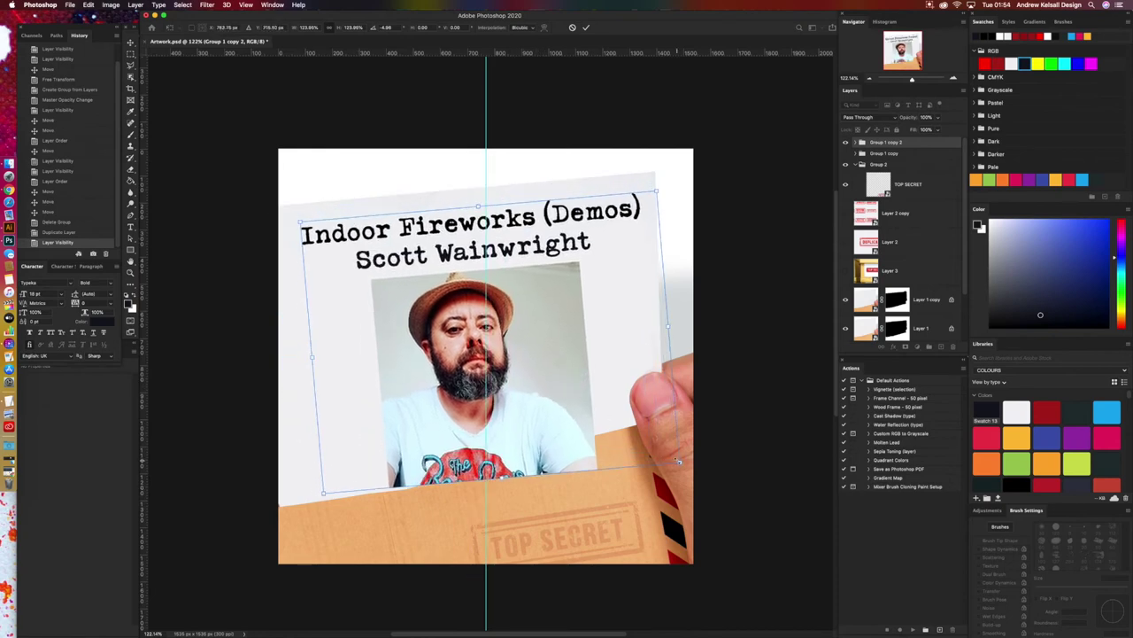
left_click_drag(679, 461, 655, 447)
left_click_drag(514, 381, 515, 389)
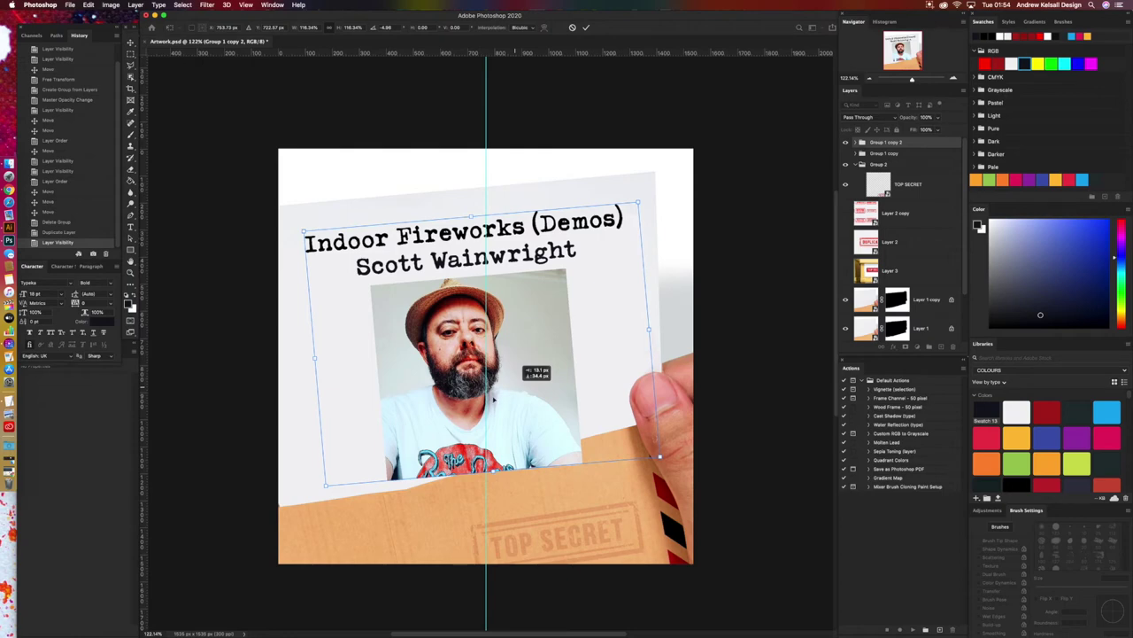
left_click_drag(325, 486, 302, 505)
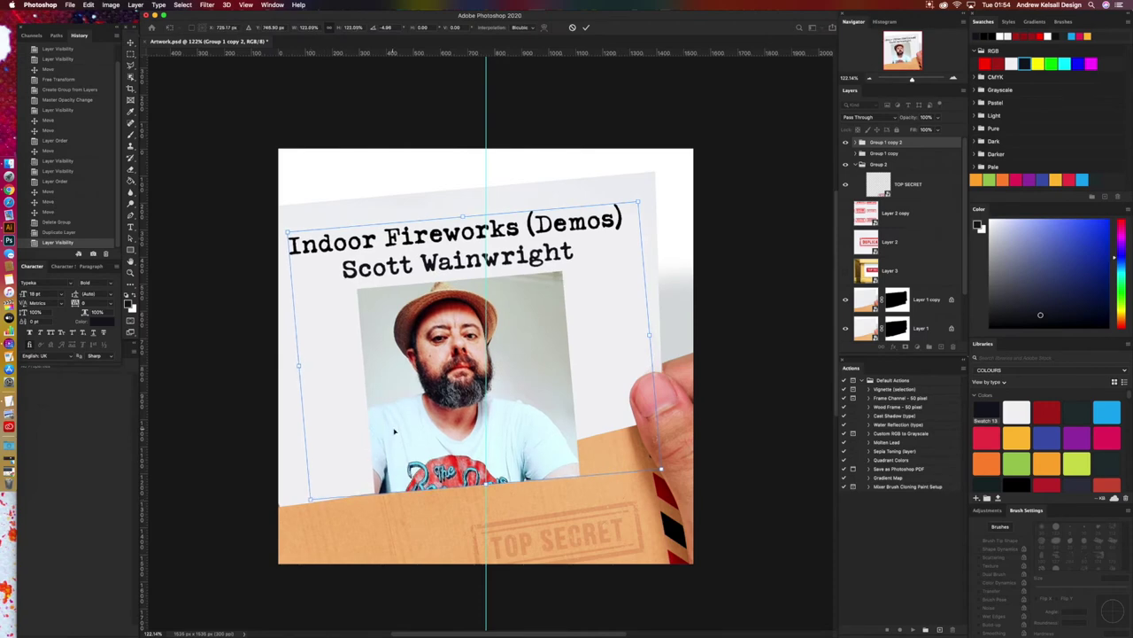
left_click_drag(663, 466, 670, 475)
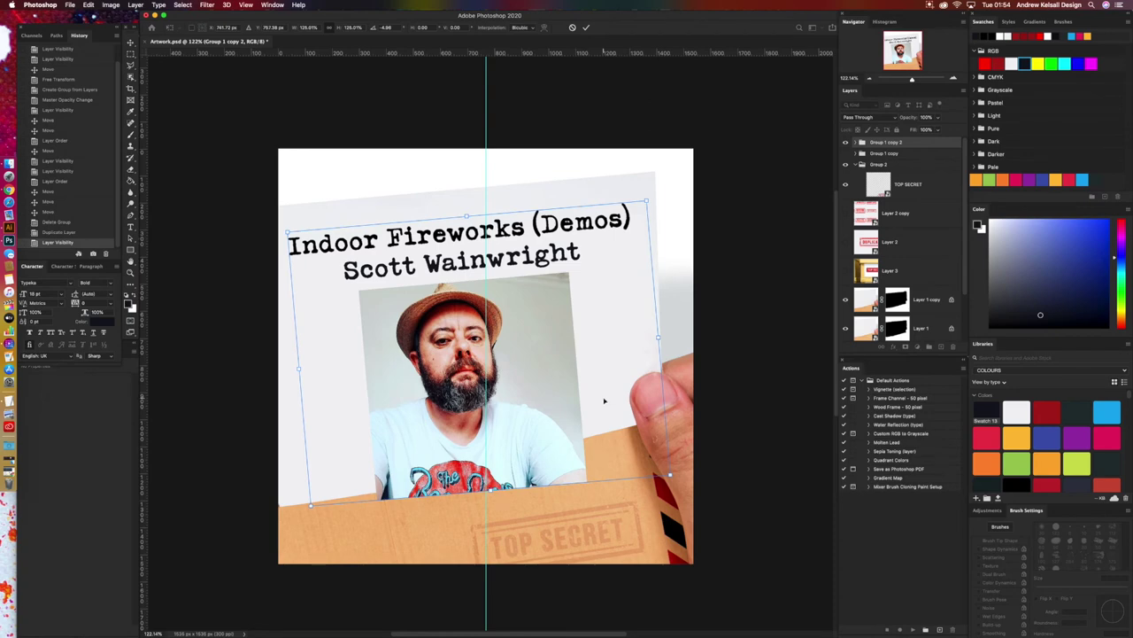
left_click_drag(604, 401, 607, 397)
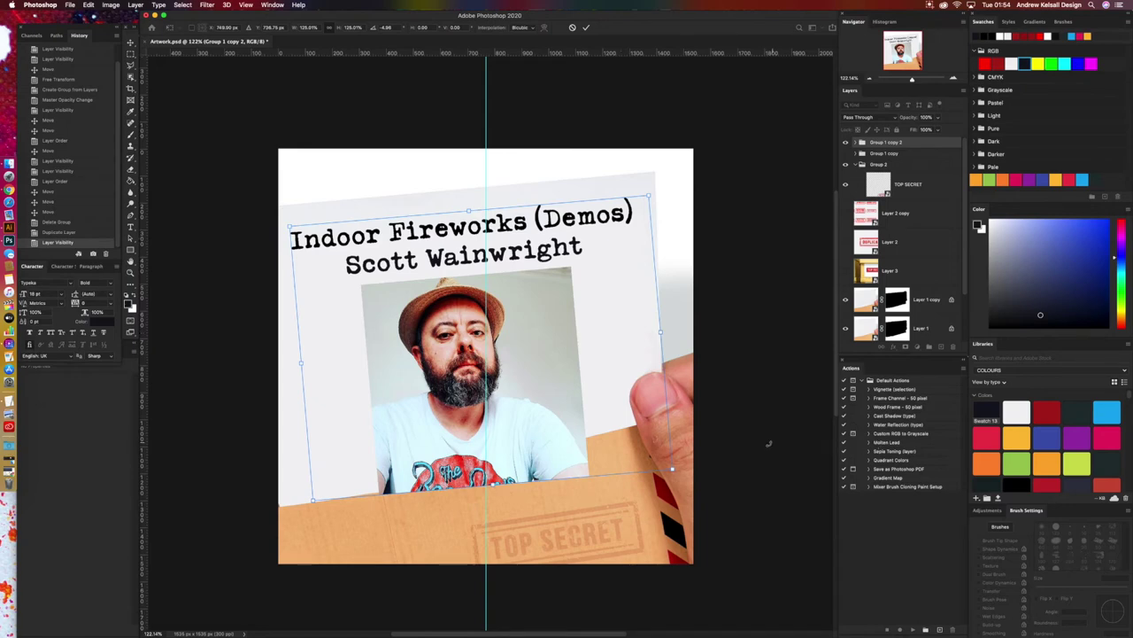
key("Return")
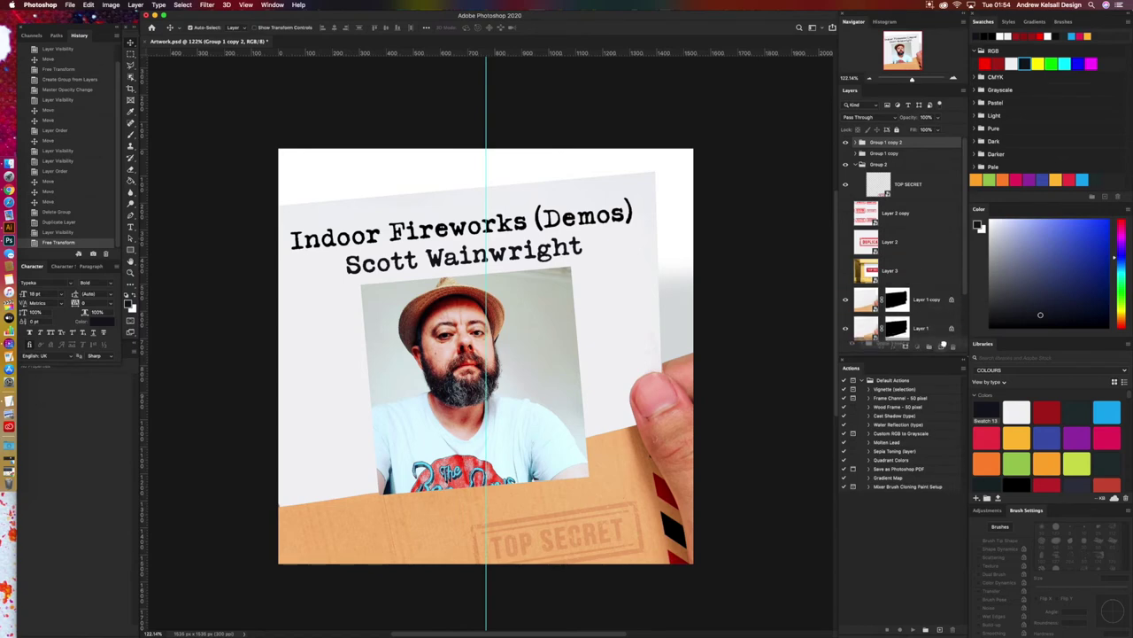
key("super+j")
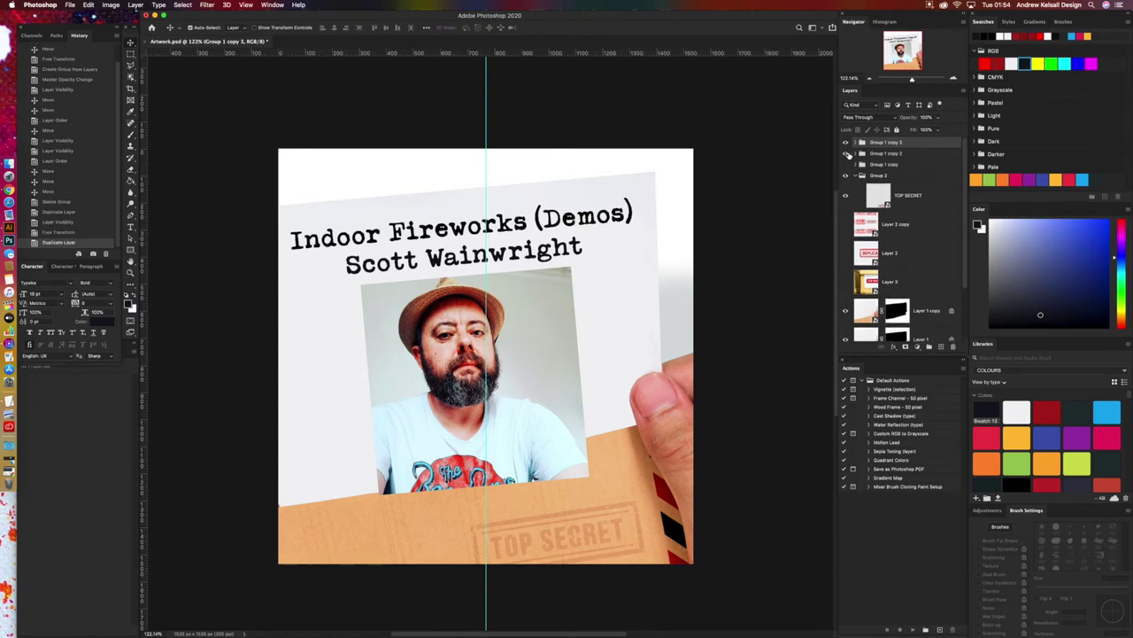
Step: Delete Group 1 copy 3 and Group 1 copy 2, then show and expand Group 1 copy
left_click(846, 154)
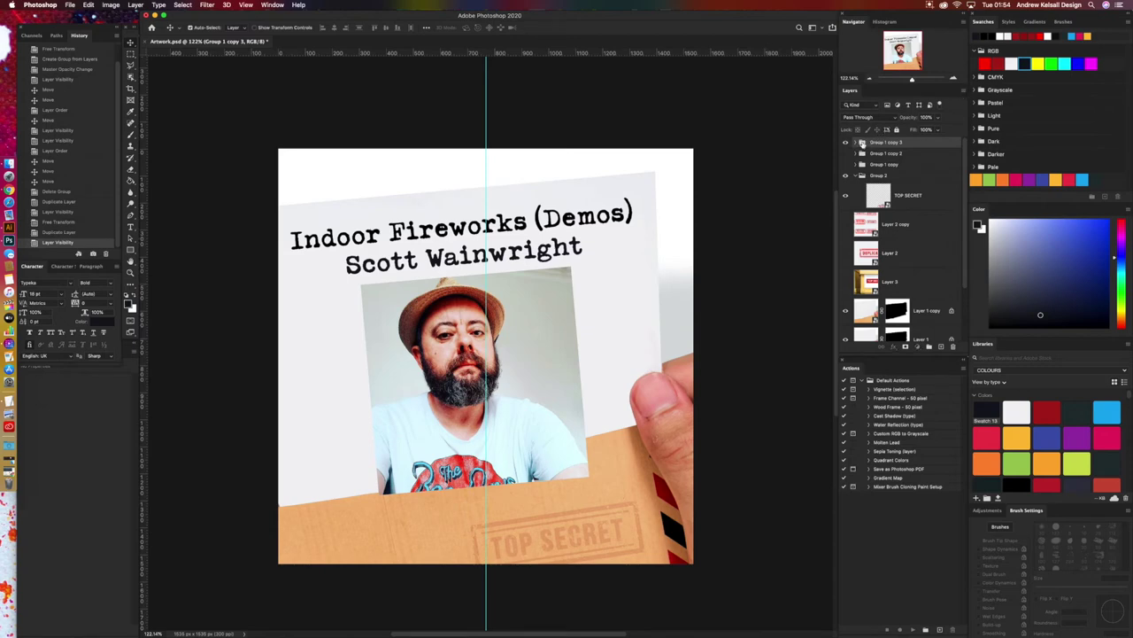
left_click_drag(861, 142, 954, 346)
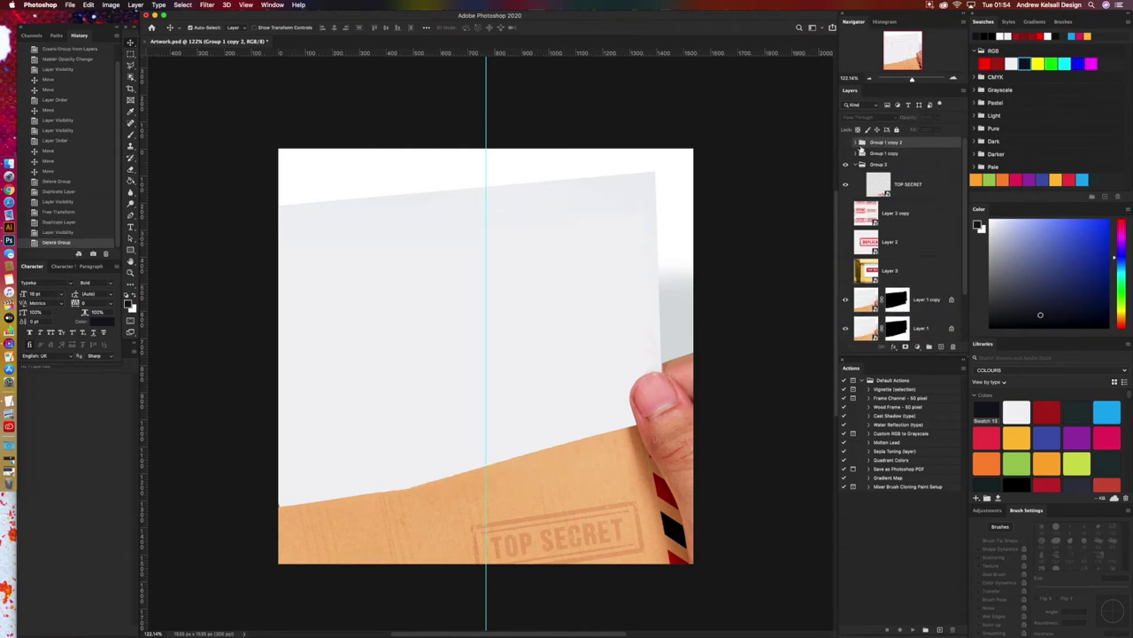
left_click(845, 143)
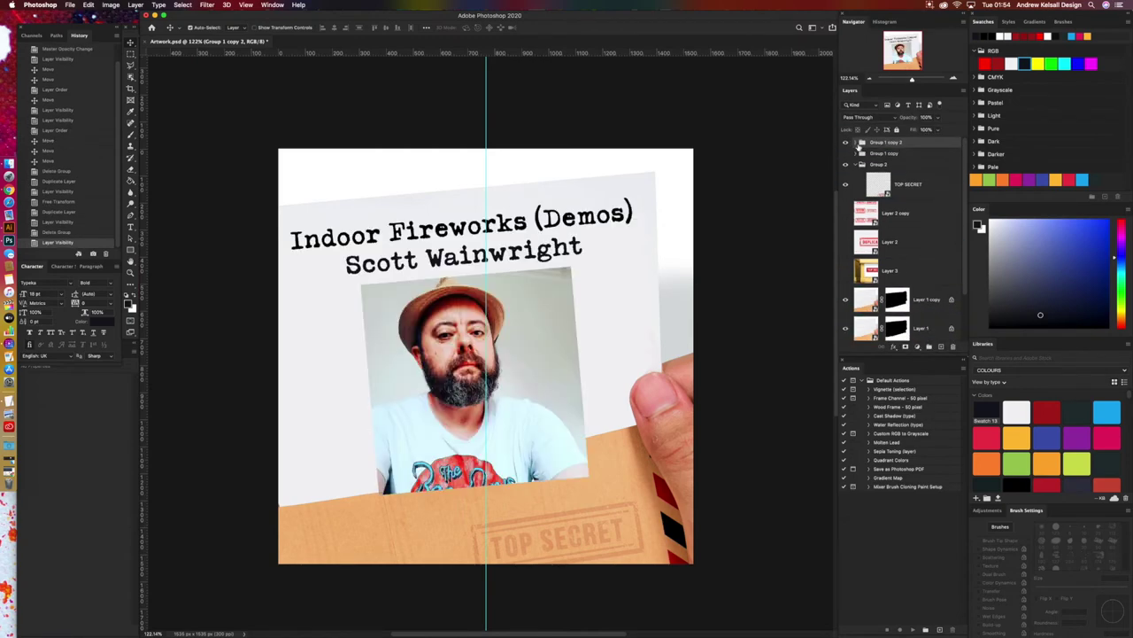
left_click_drag(861, 143, 954, 346)
left_click(846, 142)
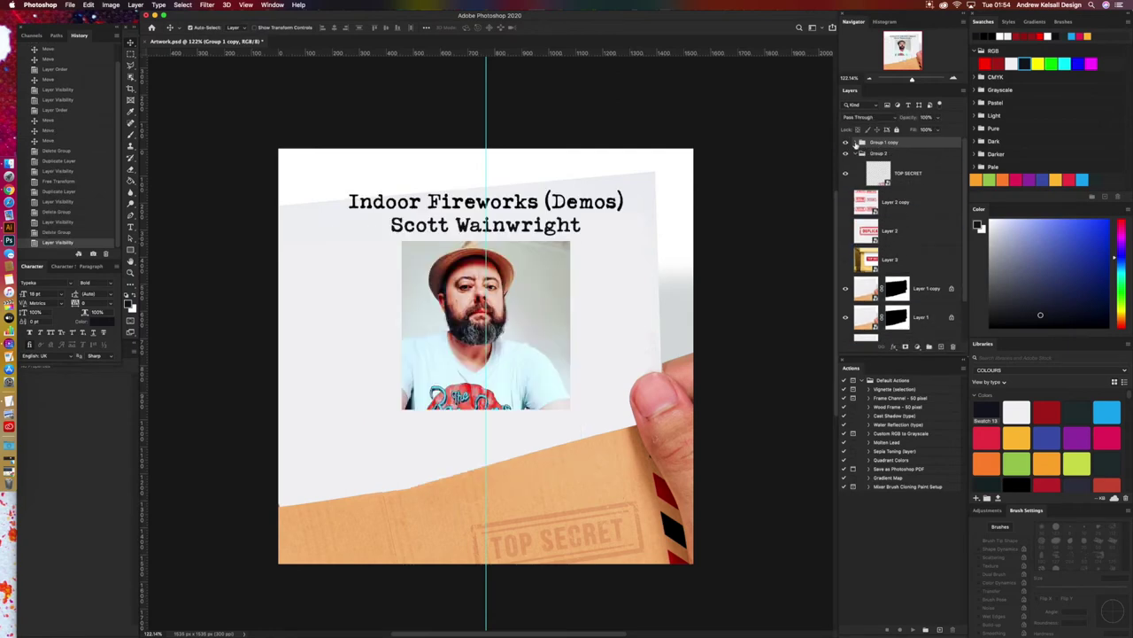
left_click(861, 143)
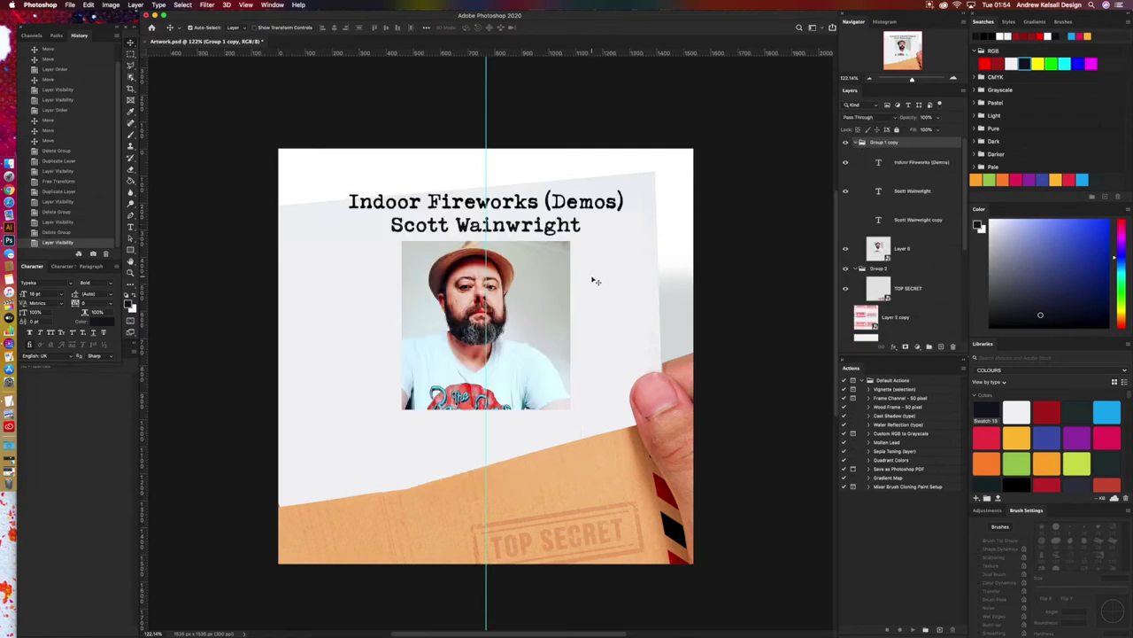
Step: Scale the photo layer up to about 40% from its bottom corners
left_click(878, 254)
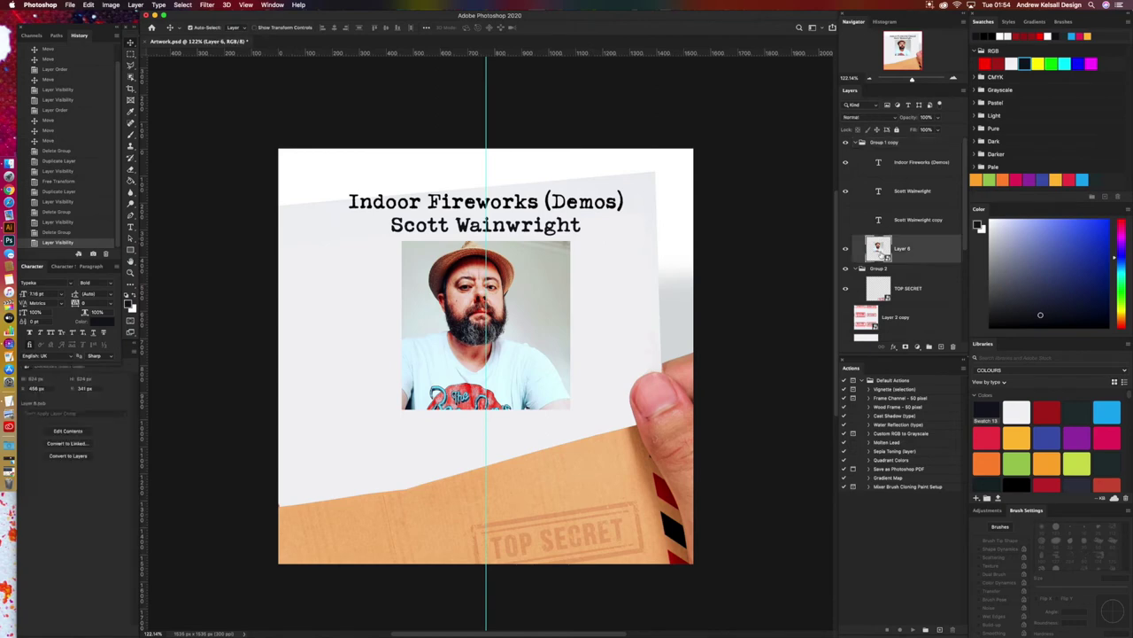
key("super+t")
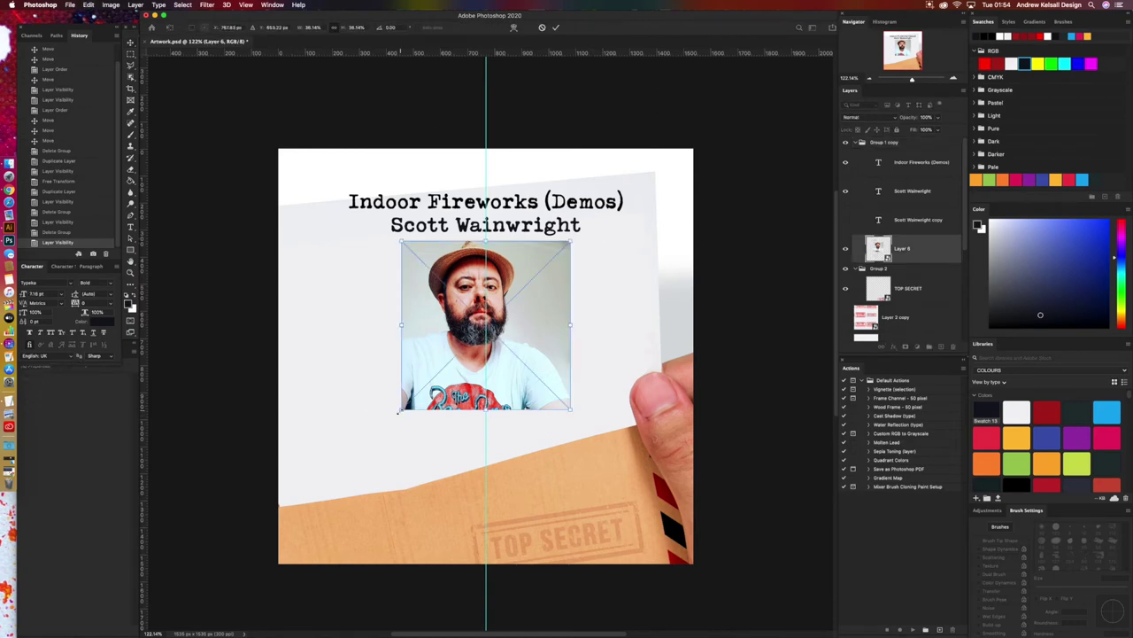
left_click_drag(398, 412, 393, 423)
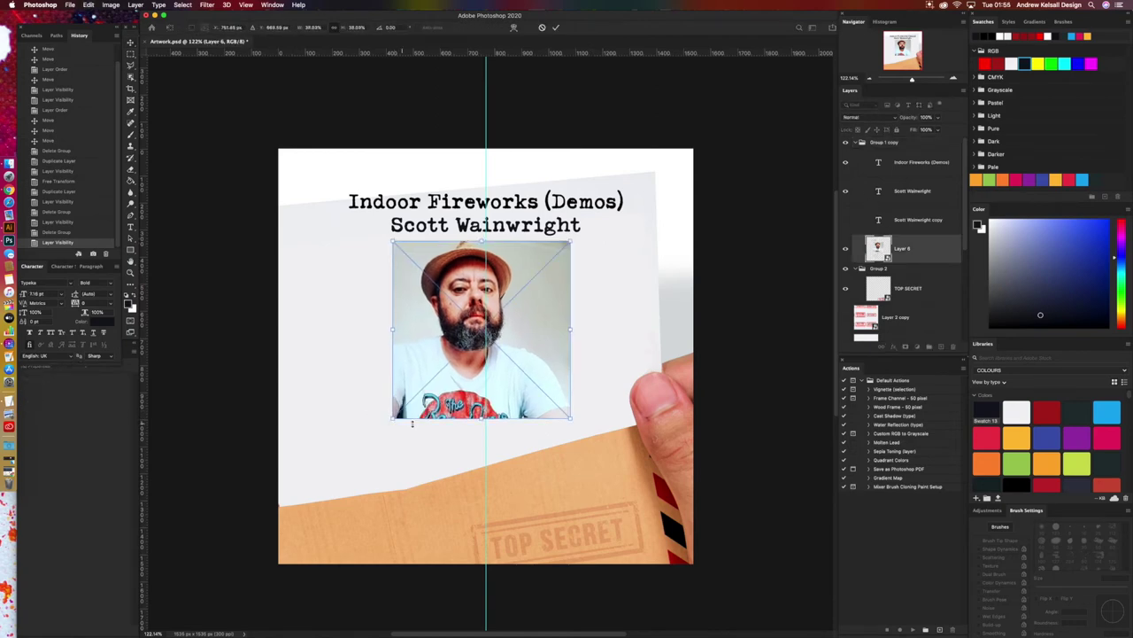
left_click_drag(572, 418, 582, 431)
key("Return")
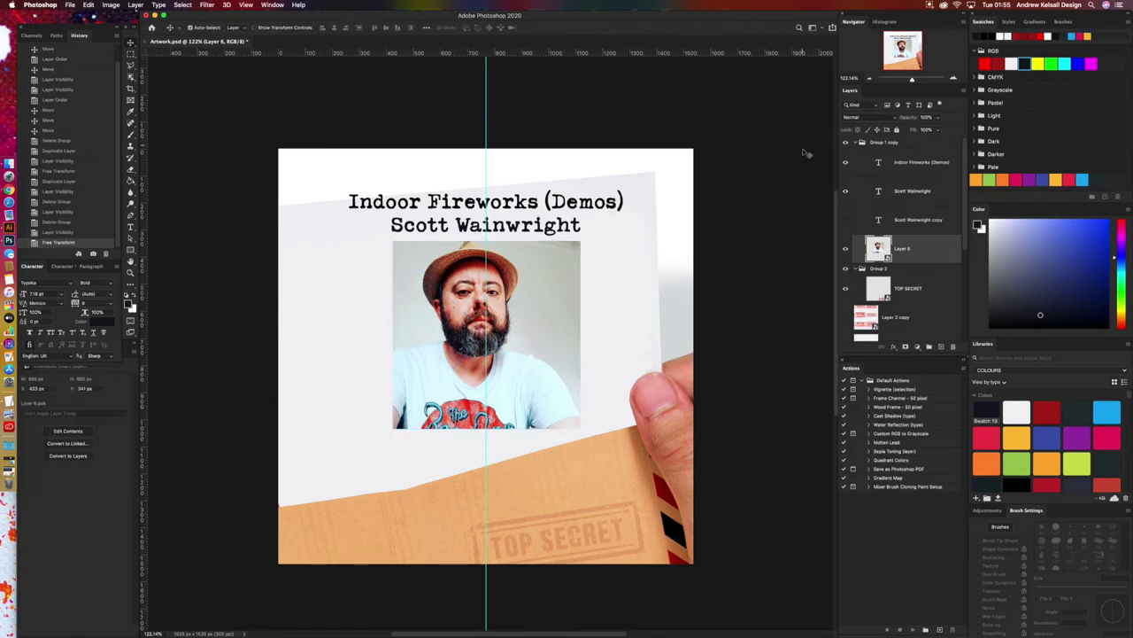
left_click(899, 166)
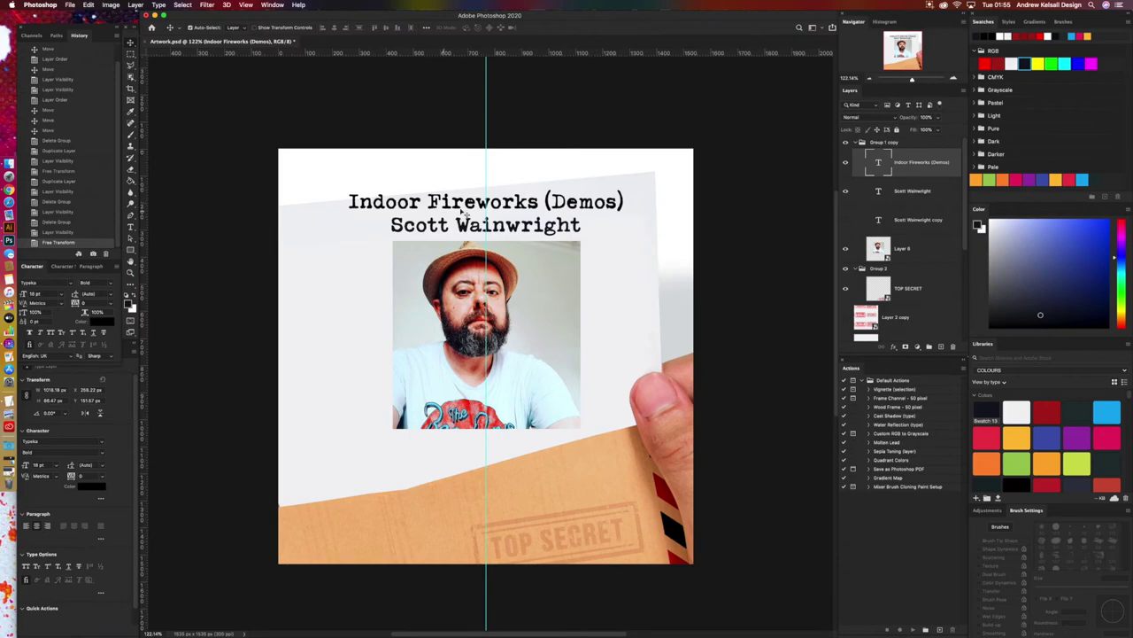
Step: Save the document, try a slight title rotation, then undo it
key("super+s")
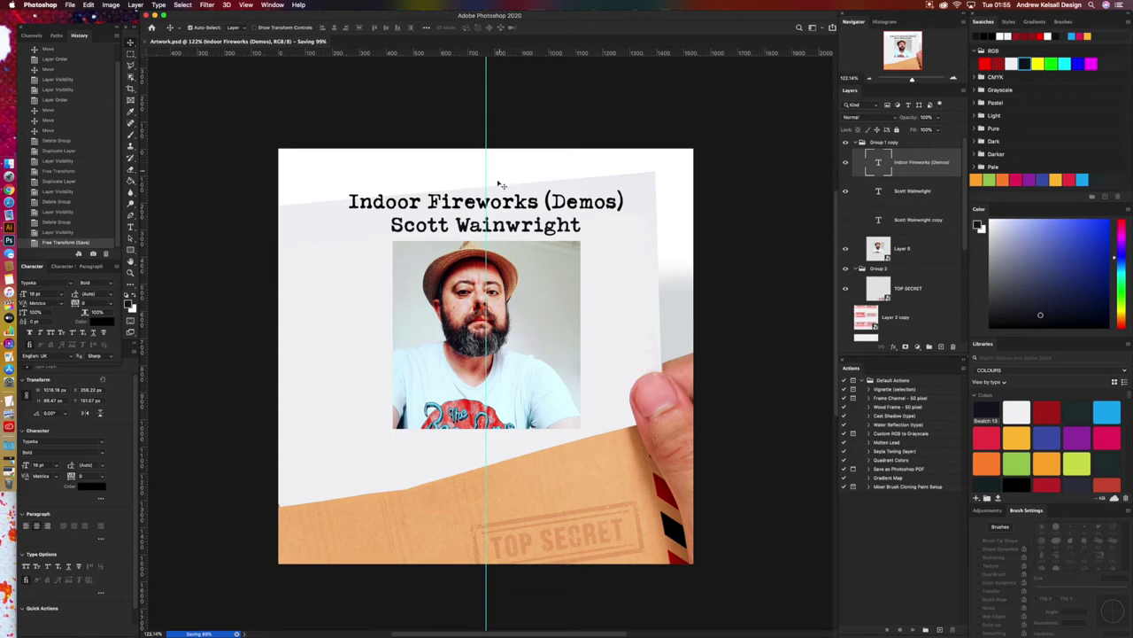
key("super+t")
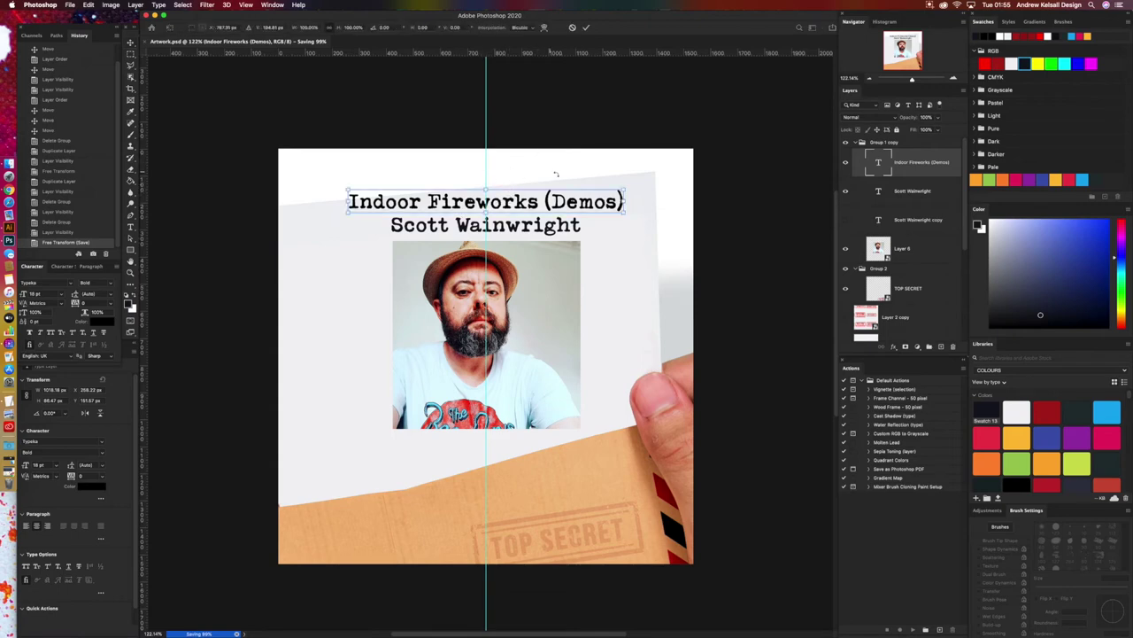
left_click_drag(631, 187, 633, 188)
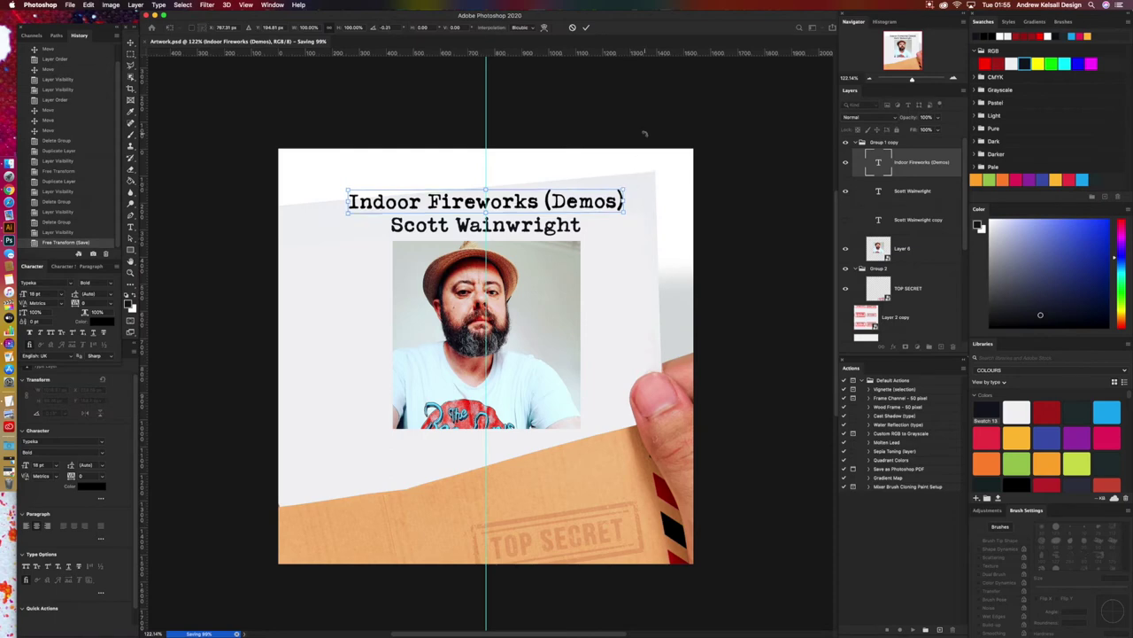
key("Return")
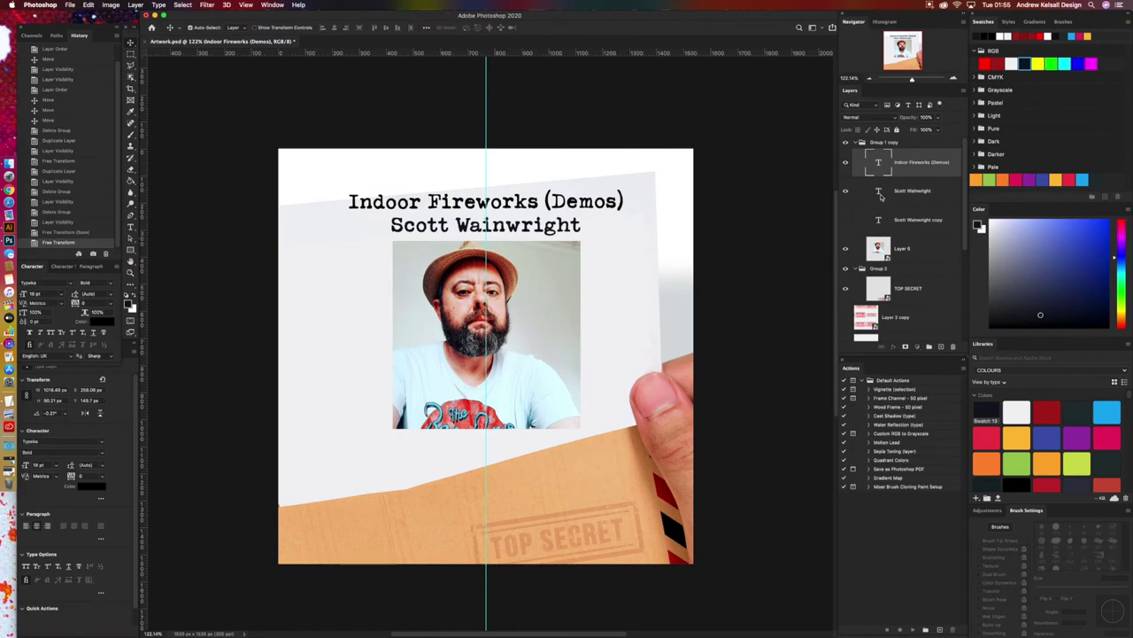
left_click(881, 197)
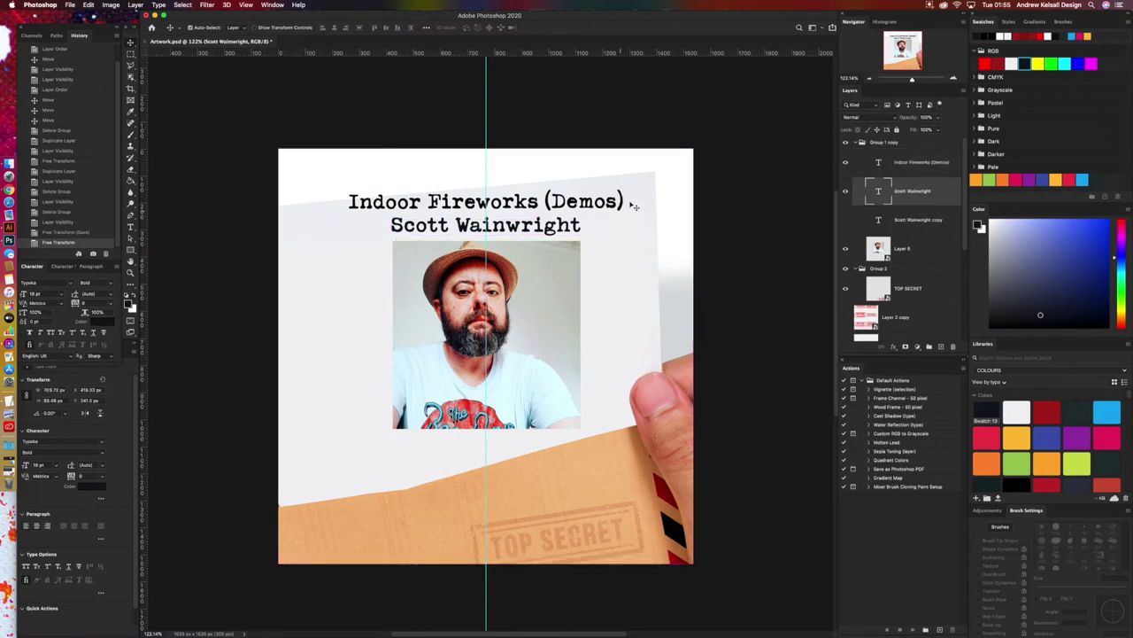
key("super+z")
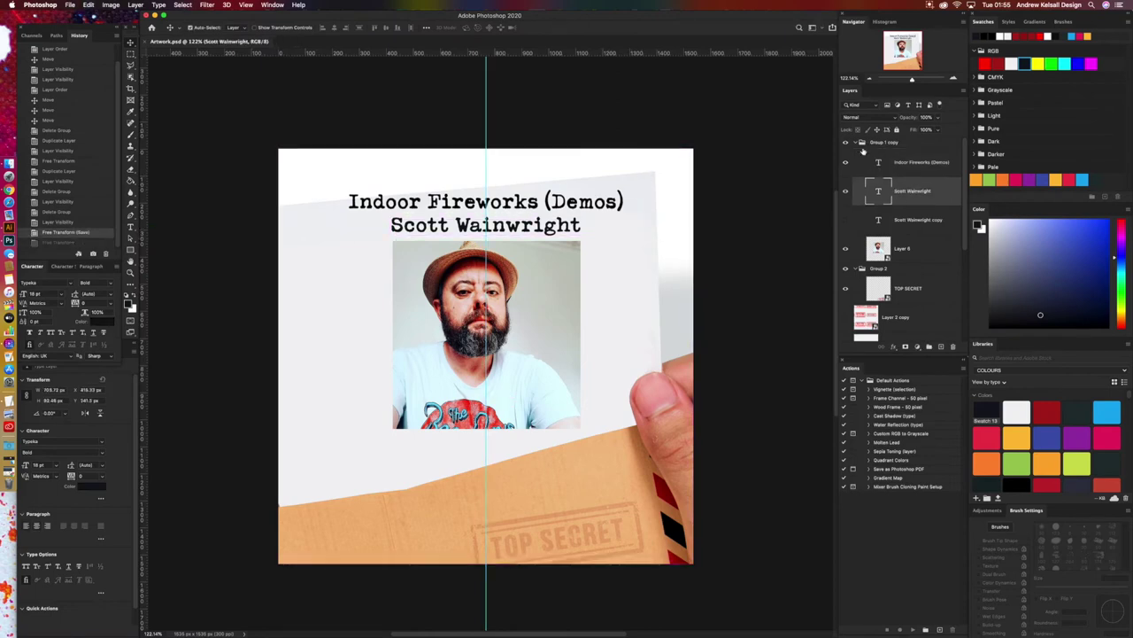
Step: Duplicate Group 1 copy as Group 1 copy 2 and hide the original
left_click(860, 145)
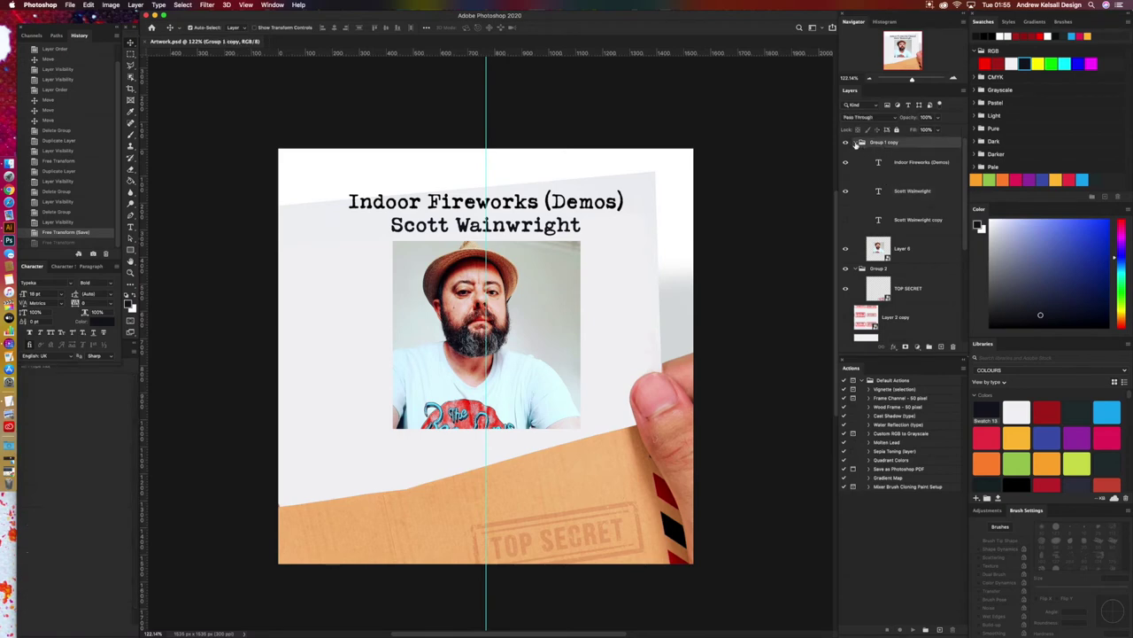
left_click(857, 143)
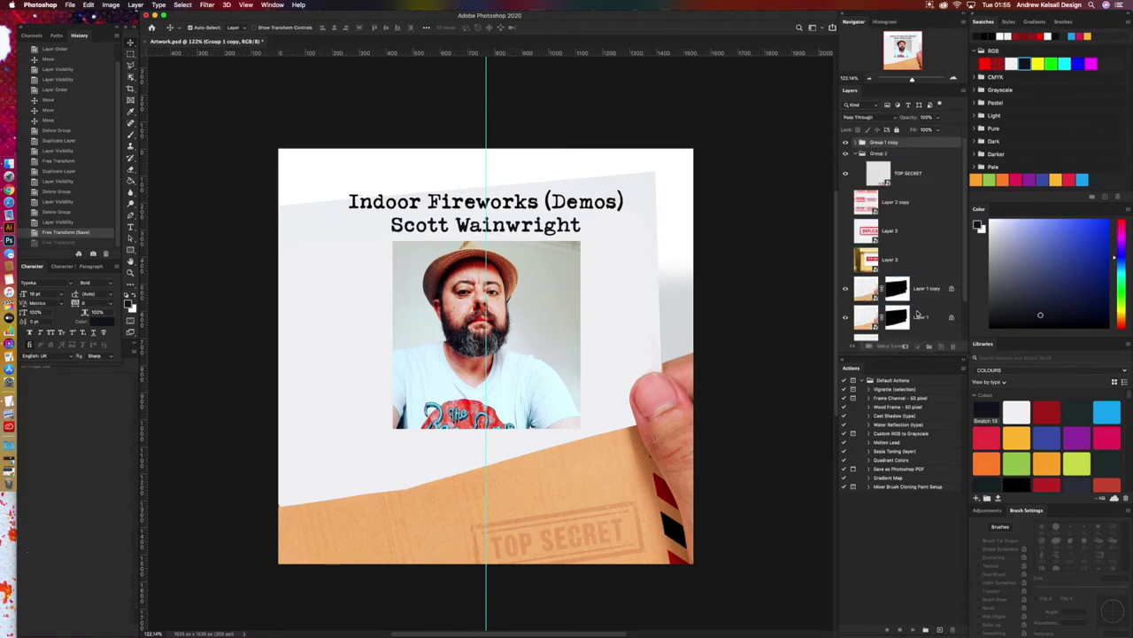
key("super+j")
left_click(846, 153)
left_click(856, 142)
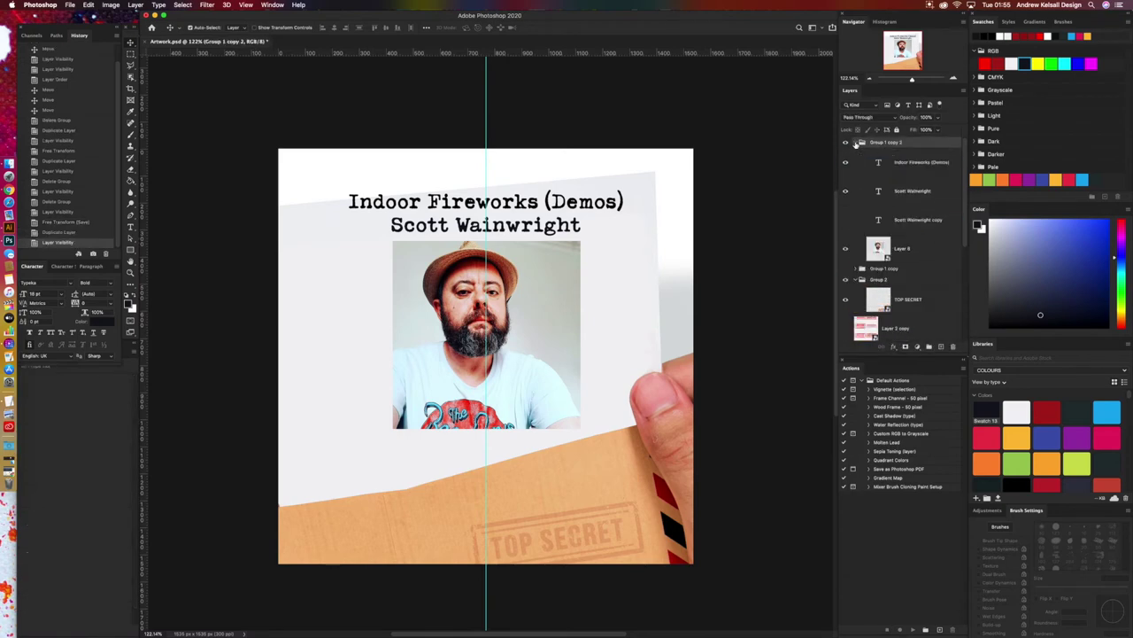
Step: Rotate the title slightly and the name line about -0.93°, nudging the name one pixel left
left_click(880, 163)
key("super+t")
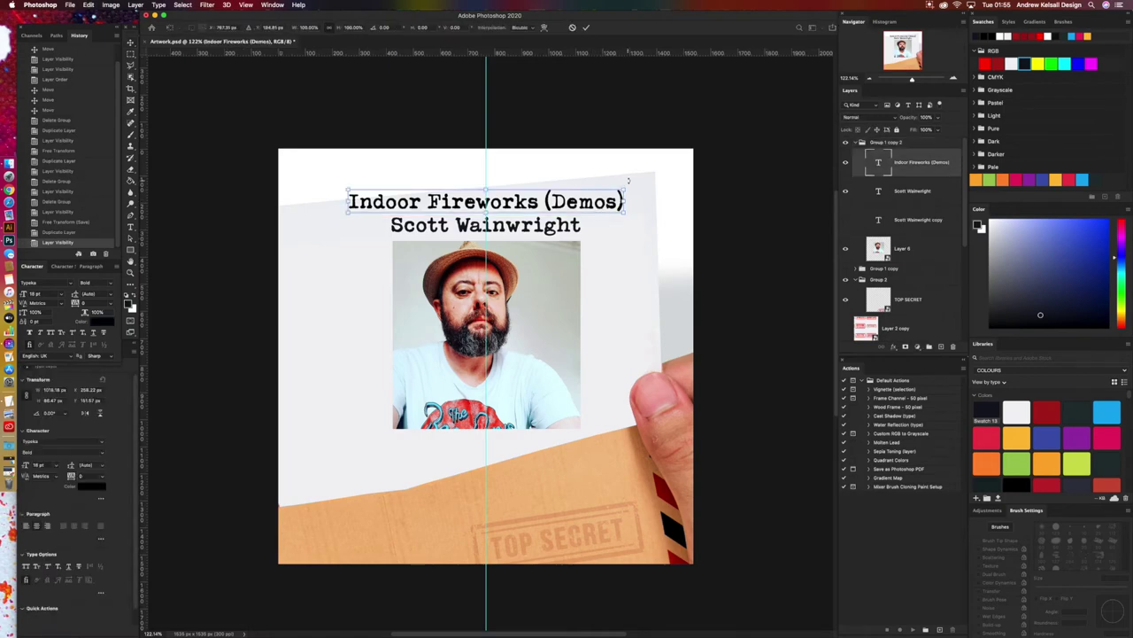
left_click_drag(630, 183, 625, 162)
key("Return")
left_click(878, 191)
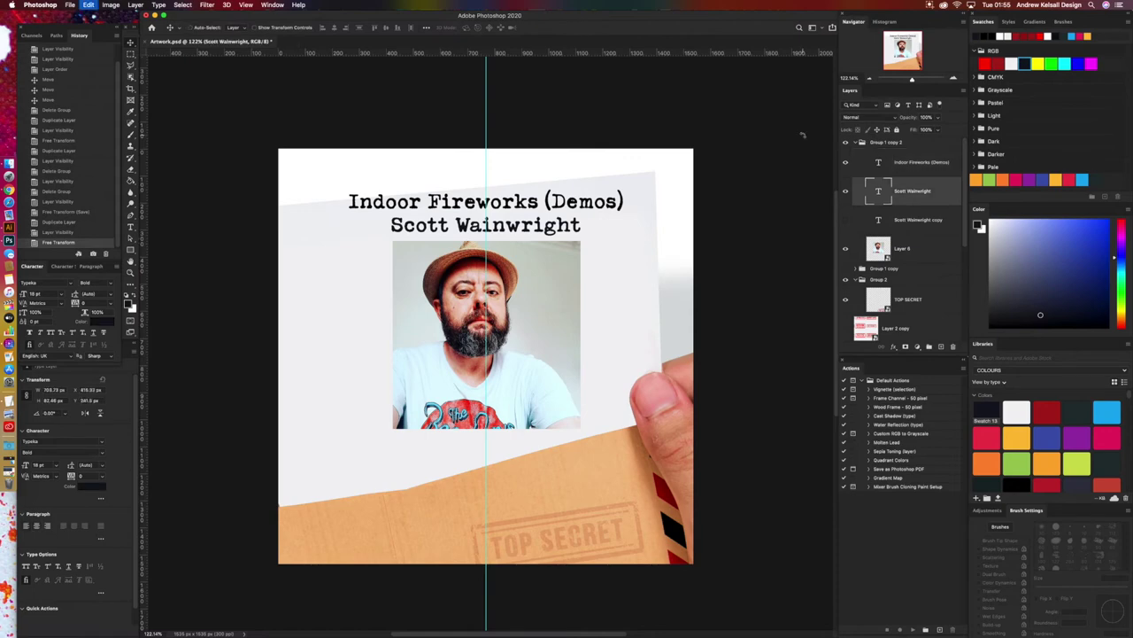
key("super+t")
left_click_drag(596, 239, 602, 200)
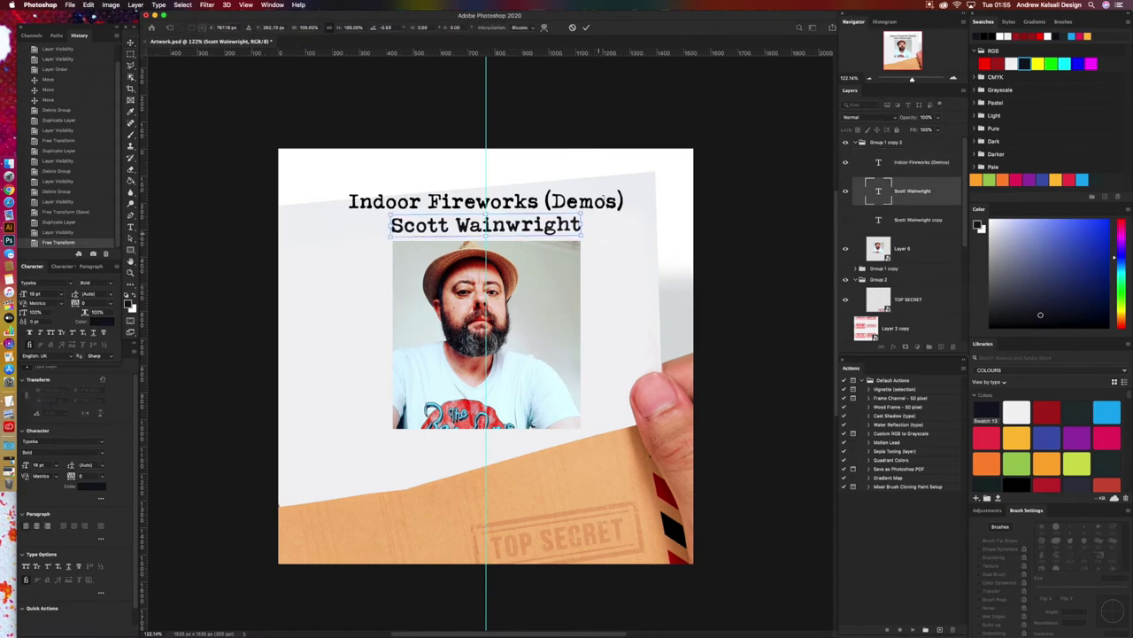
key("Return")
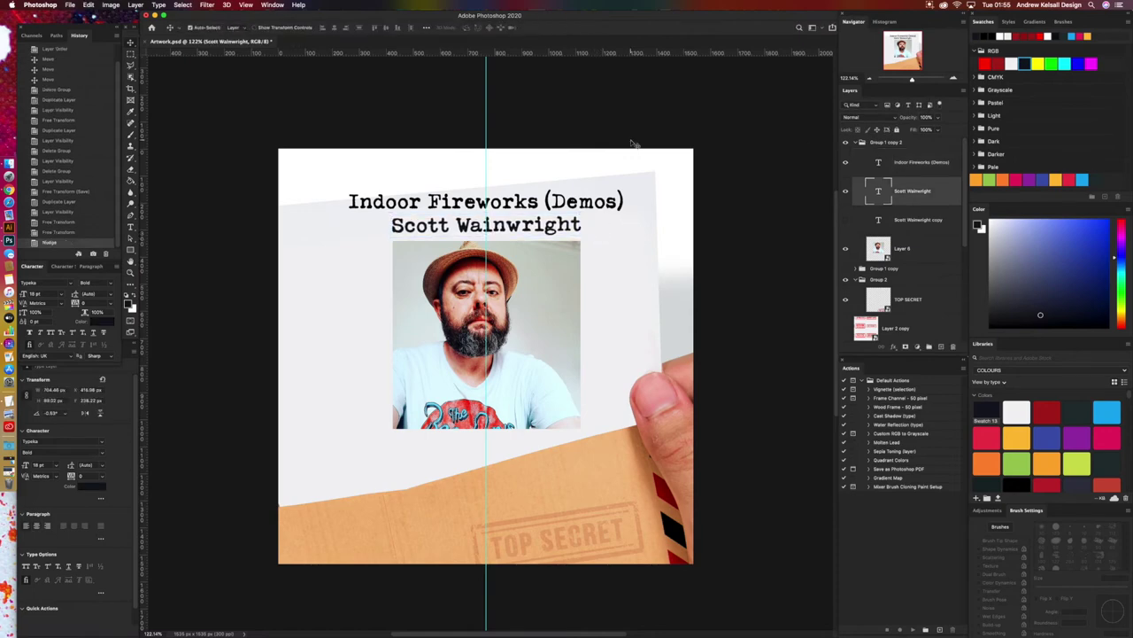
key("Left")
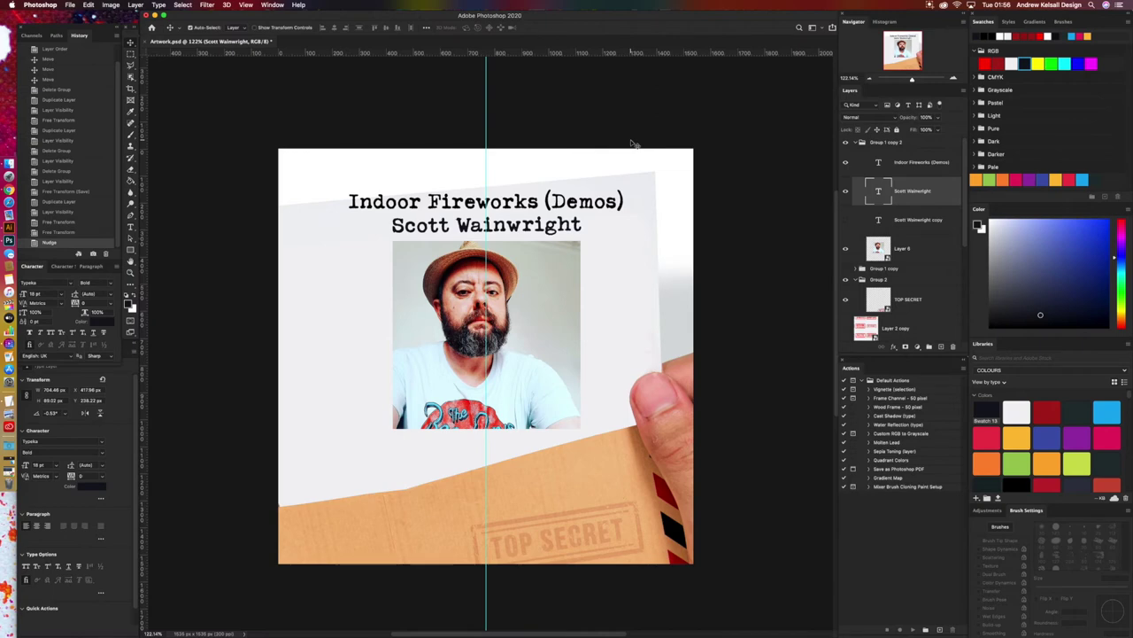
Step: Duplicate the group as Group 1 copy 3, merge it, and duplicate it as Group 1 copy 4
left_click(856, 143)
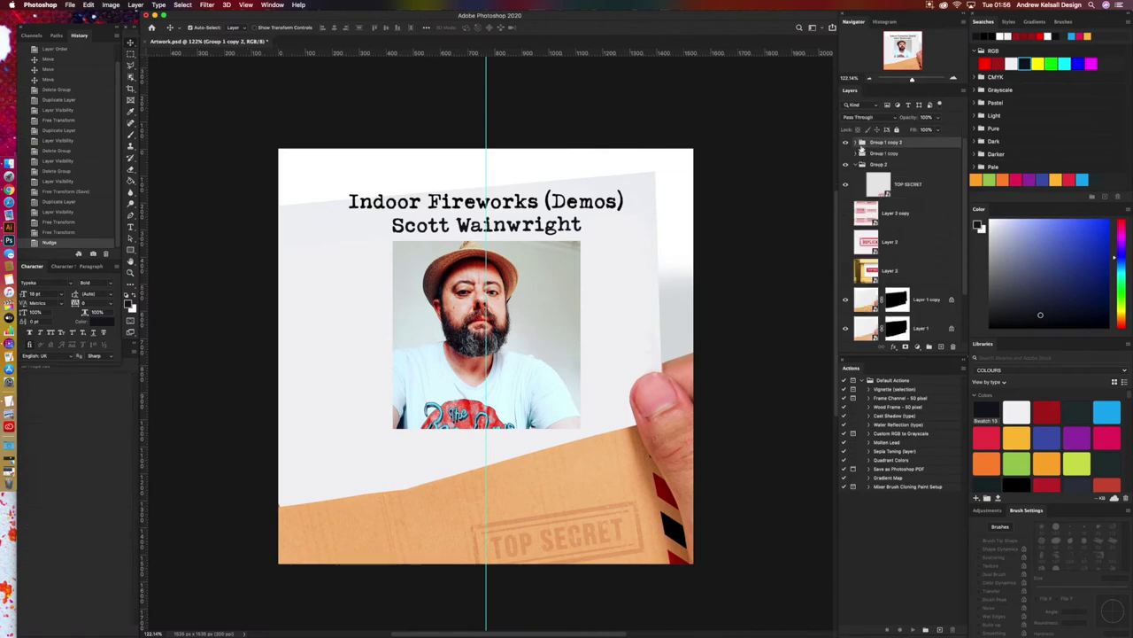
left_click_drag(862, 147, 940, 345)
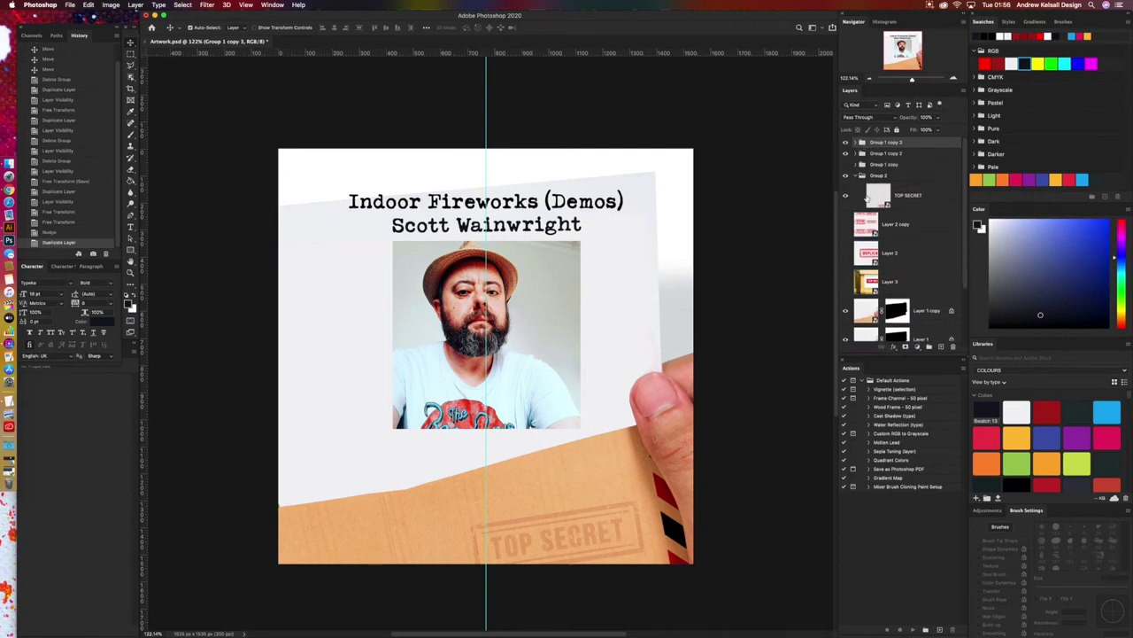
left_click(964, 93)
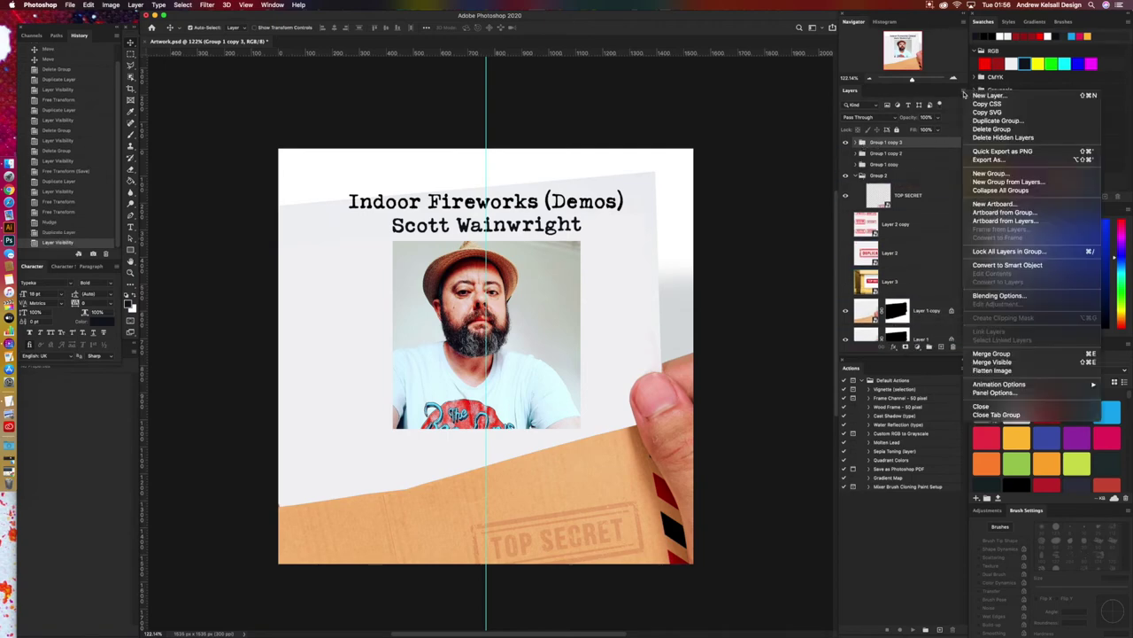
left_click(990, 353)
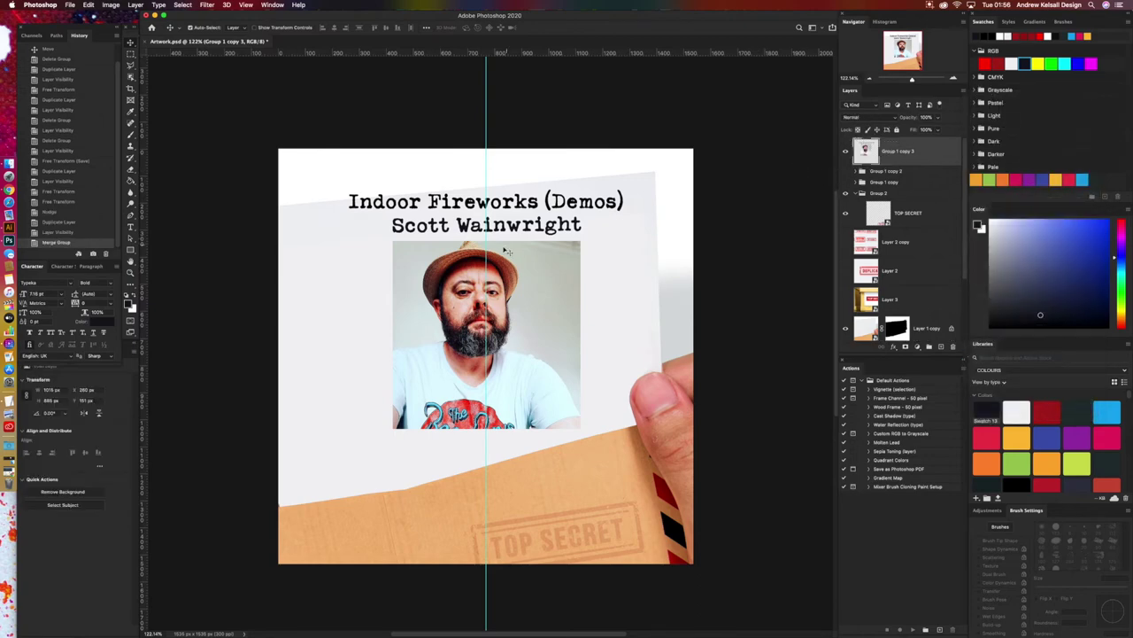
left_click(845, 153)
left_click(846, 152)
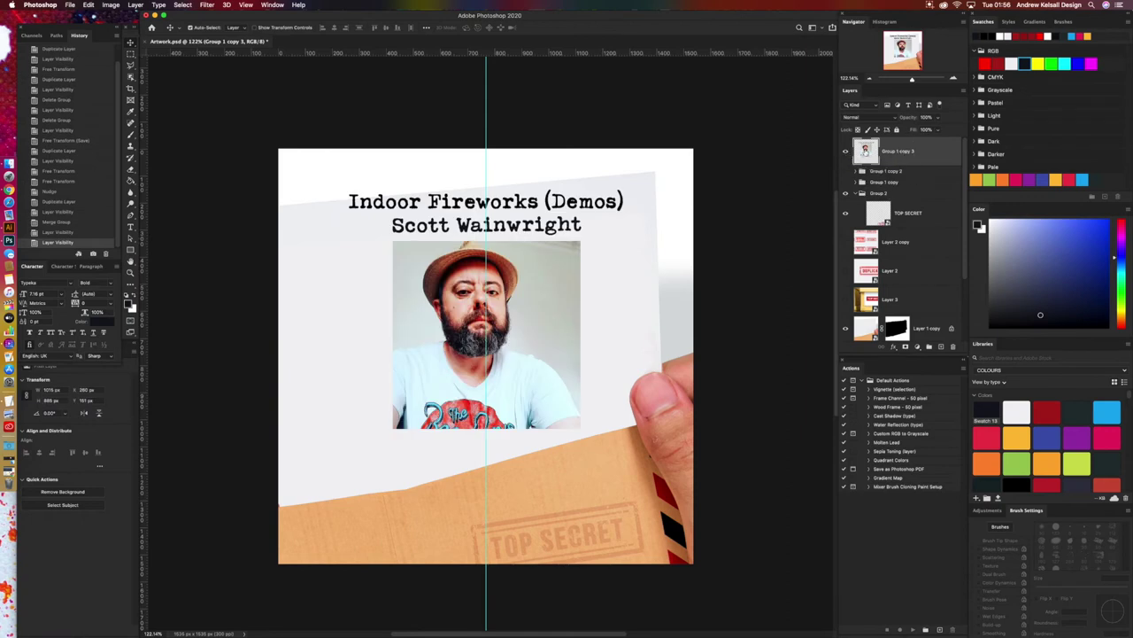
left_click_drag(866, 152, 868, 276)
left_click_drag(948, 287, 941, 347)
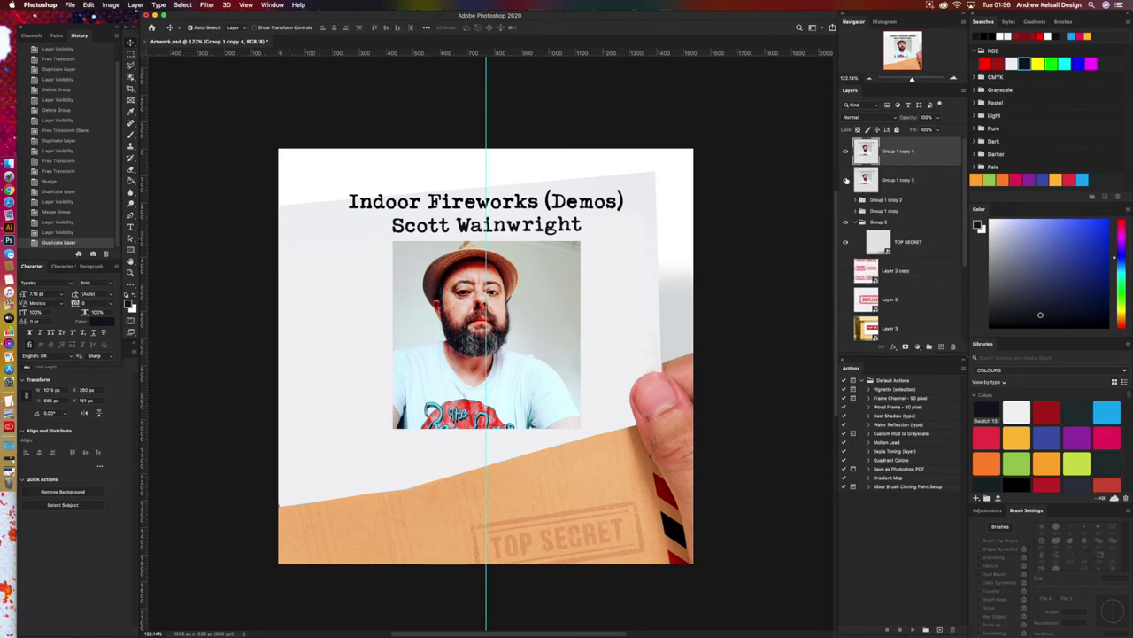
Step: Hide Group 1 copy 3, then tilt Group 1 copy 4 about 6° and scale it to 115%
left_click(844, 182)
key("super+t")
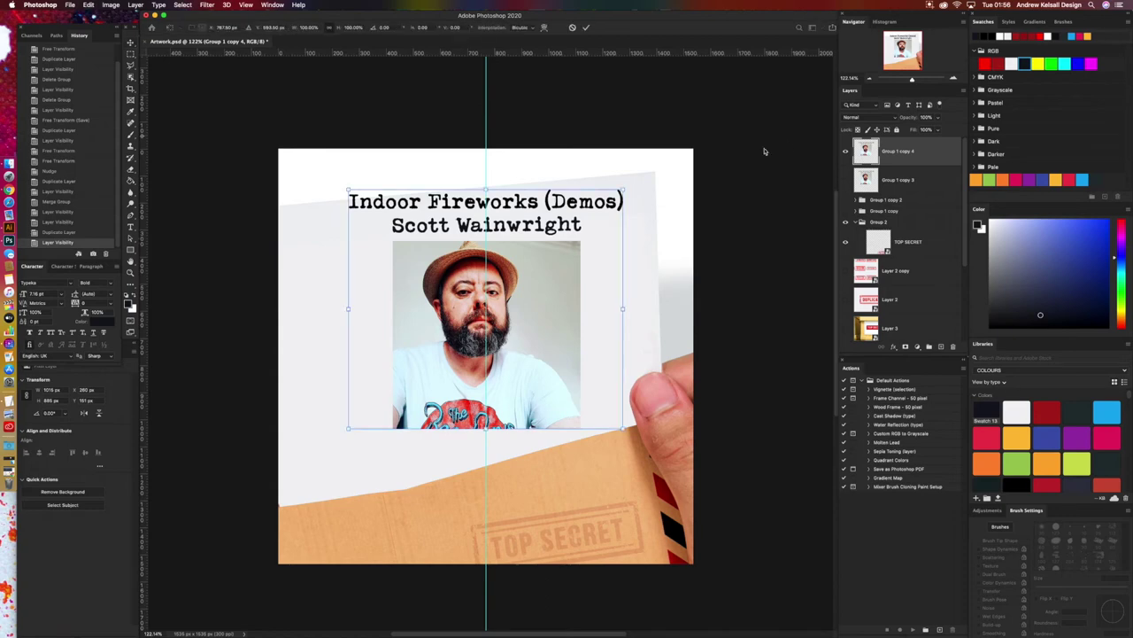
left_click_drag(633, 188, 626, 170)
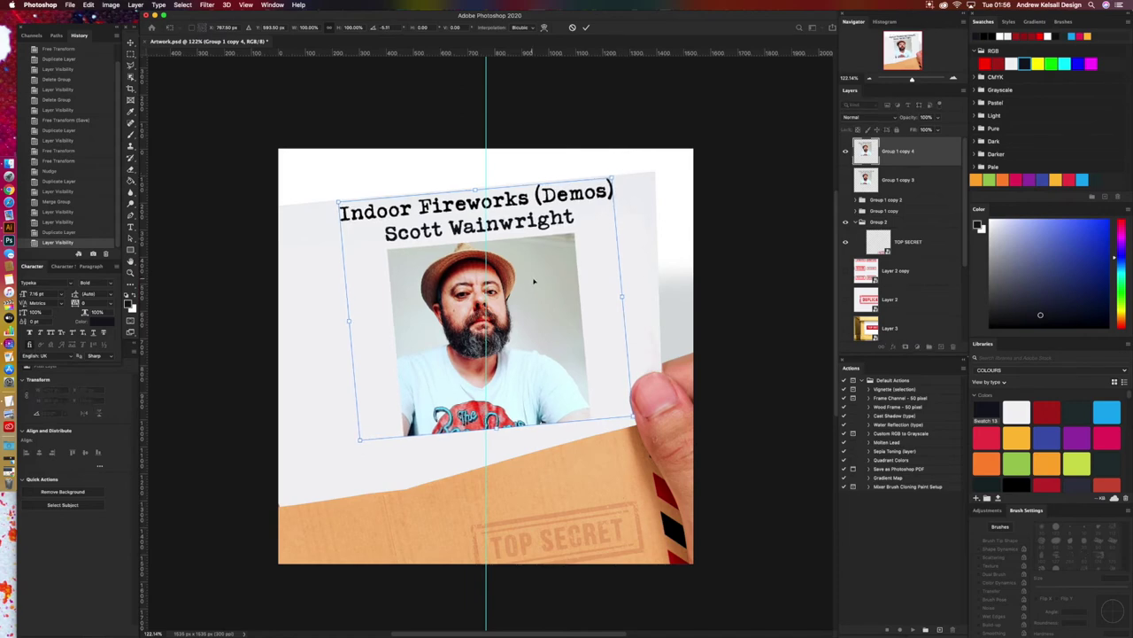
left_click_drag(536, 277, 535, 307)
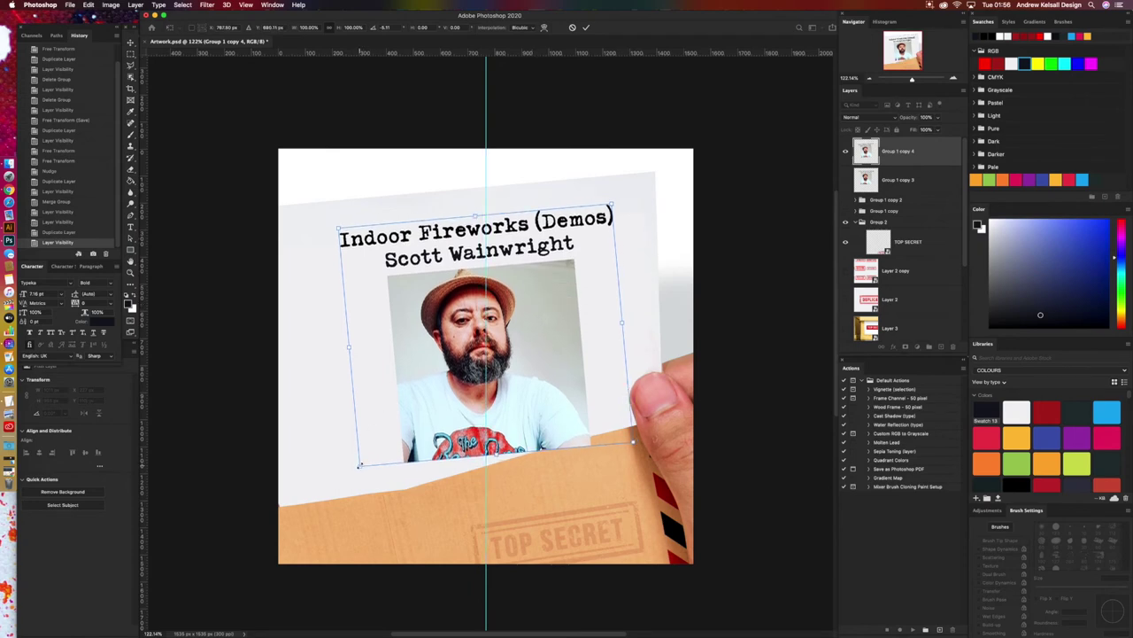
left_click_drag(359, 465, 320, 505)
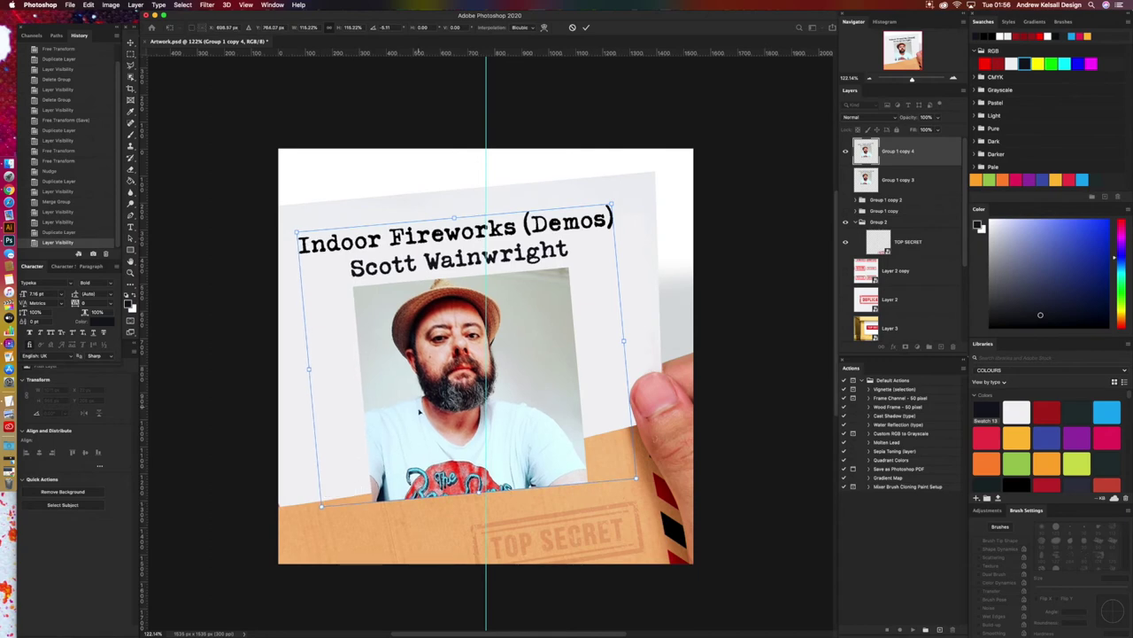
left_click_drag(420, 411, 425, 415)
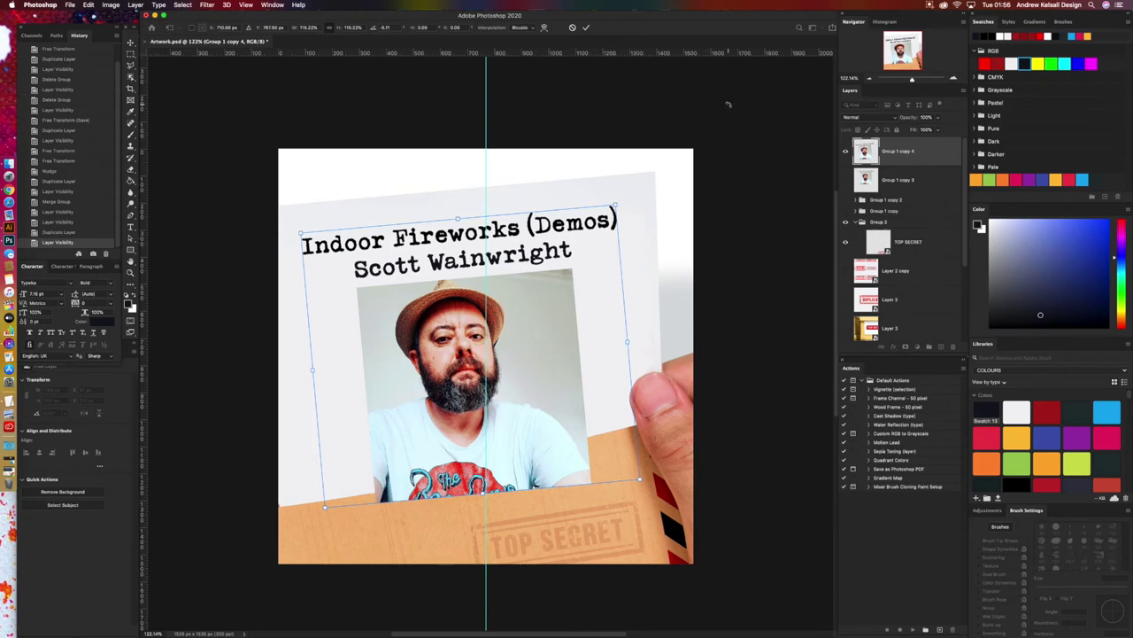
mouse_move(639, 479)
left_mouse_down()
mouse_move(567, 474)
mouse_move(627, 471)
left_mouse_up()
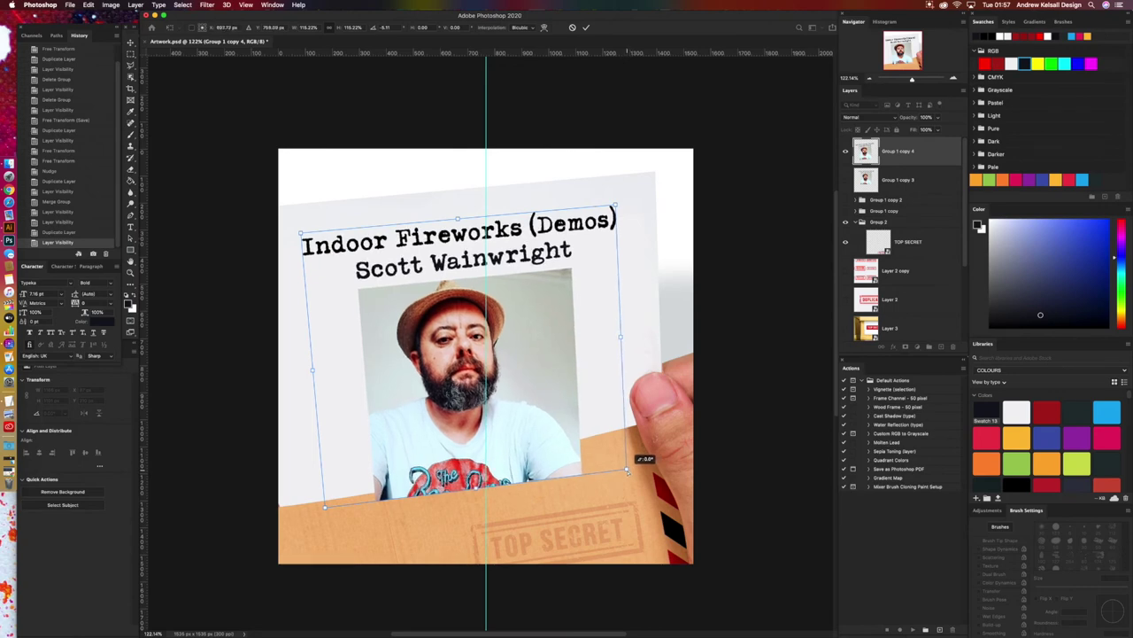
mouse_move(627, 472)
left_mouse_down()
mouse_move(661, 443)
mouse_move(628, 453)
left_mouse_up()
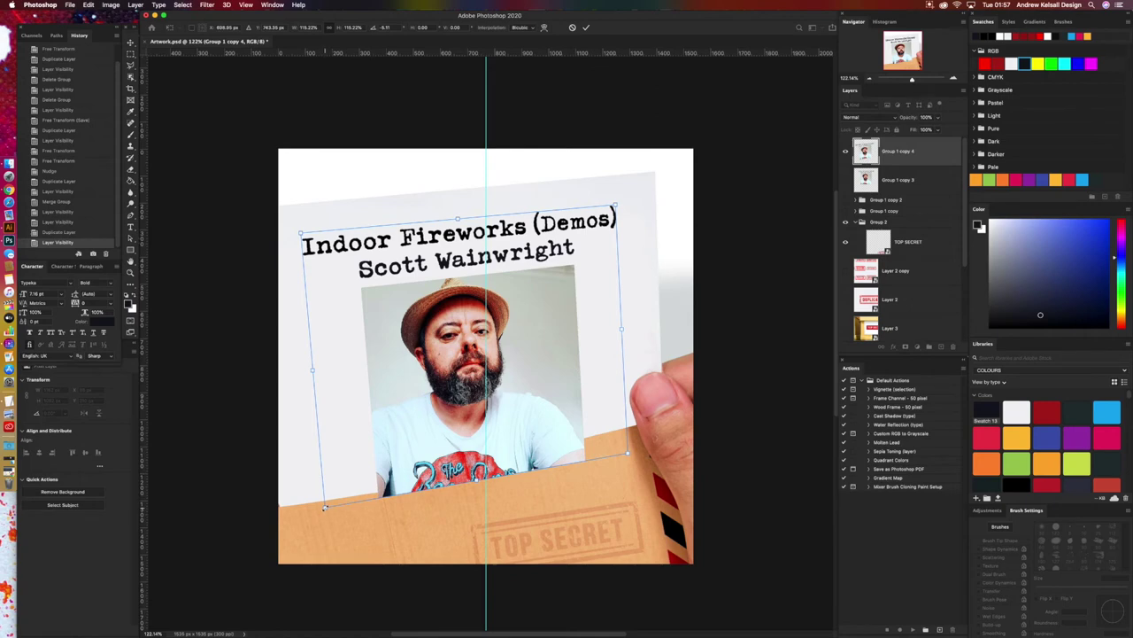
left_click_drag(324, 507, 324, 505)
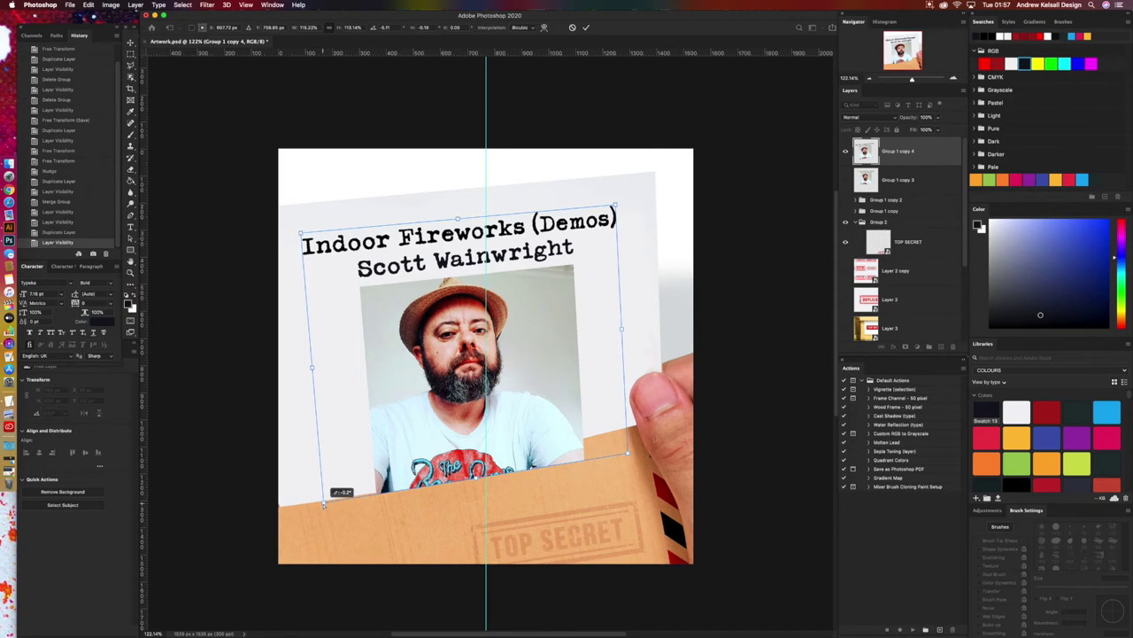
left_click_drag(324, 505, 324, 510)
key("Return")
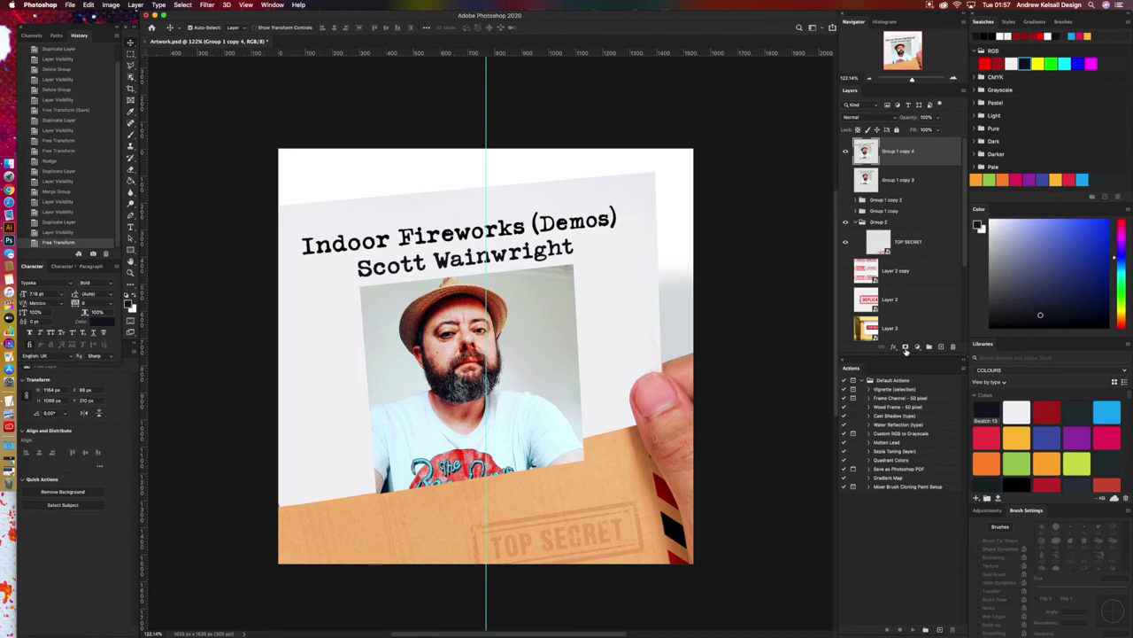
Step: Lower Group 1 copy 4's opacity to 40% so the flap shows through
left_click(905, 348)
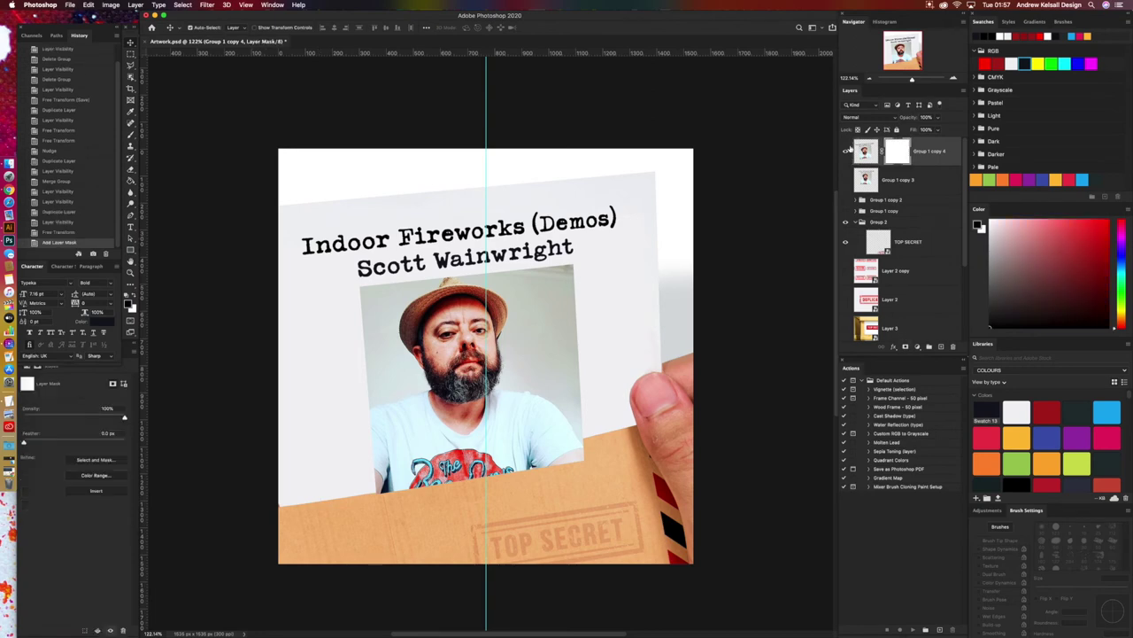
key("super+z")
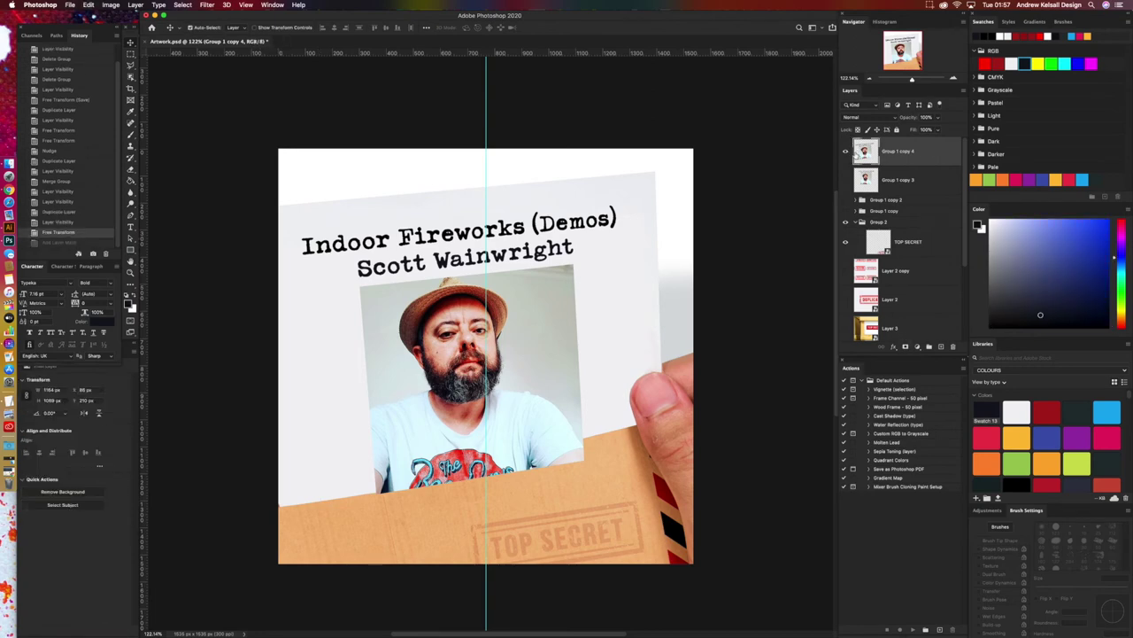
left_click(846, 152)
left_click(845, 152)
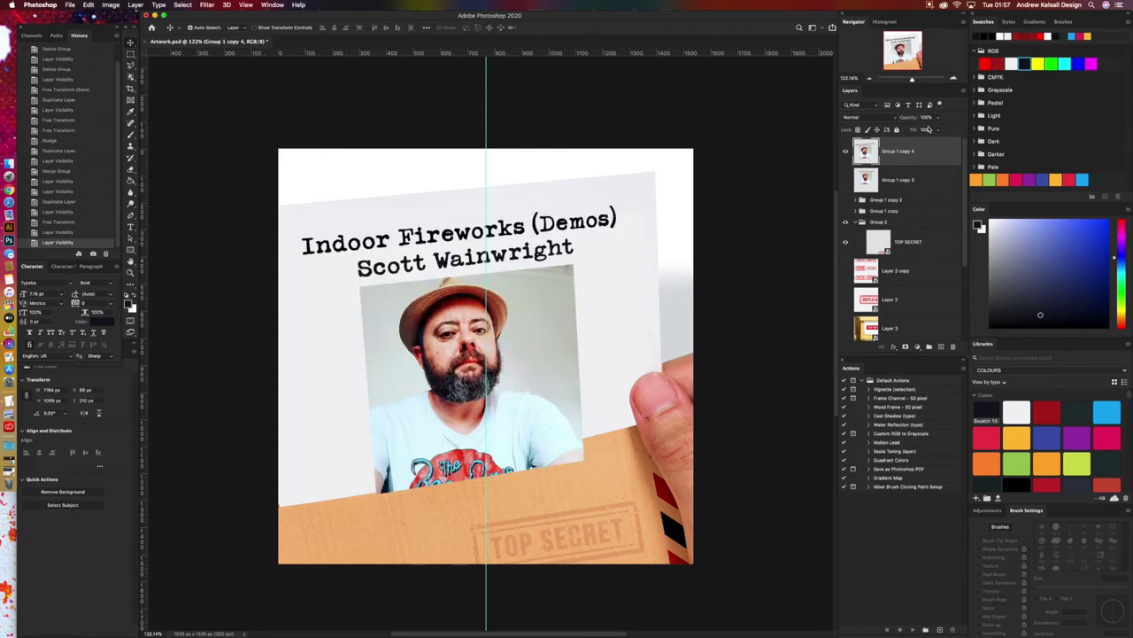
left_click(940, 118)
left_click_drag(941, 119, 917, 130)
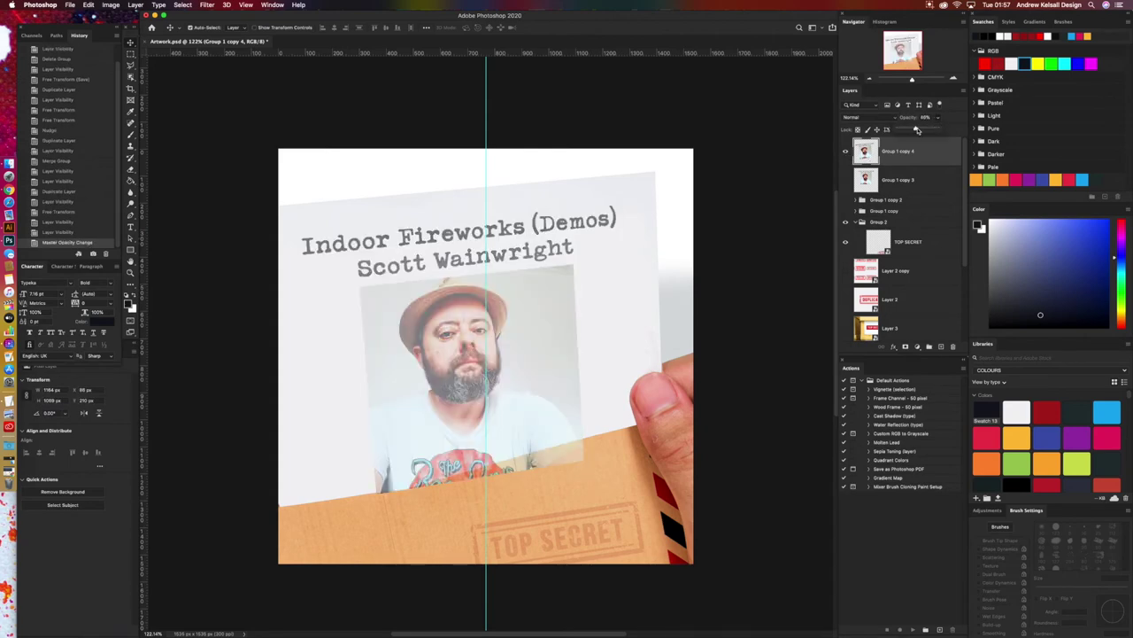
Step: Zoom in on the photo's lower edge at the envelope flap and save the artwork
left_click(953, 80)
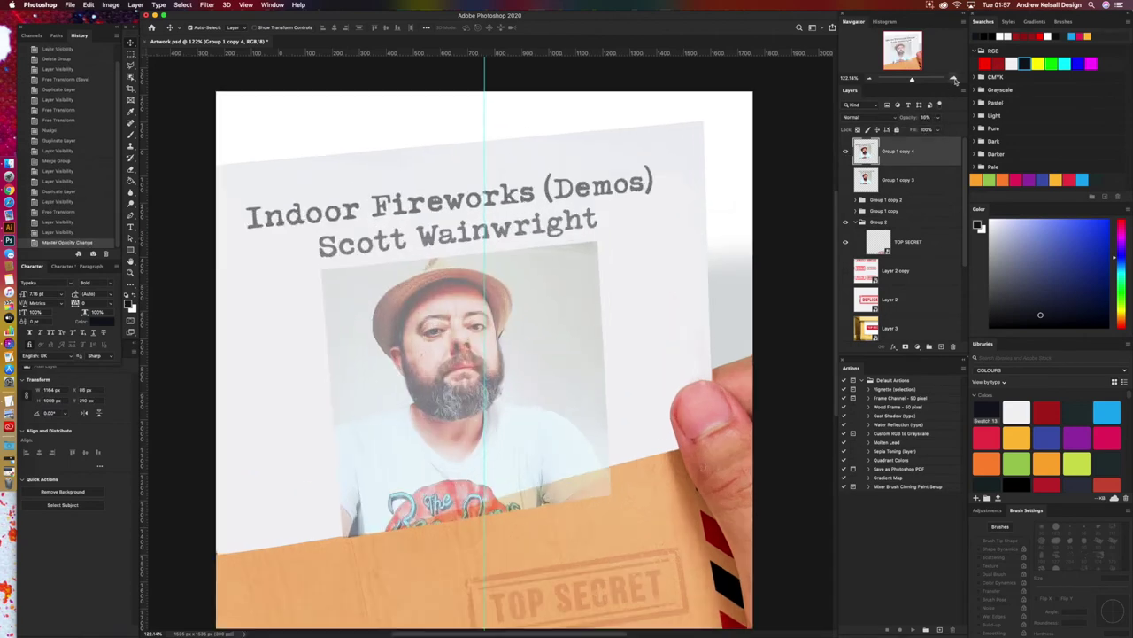
left_click(953, 80)
left_click_drag(527, 374, 597, 161)
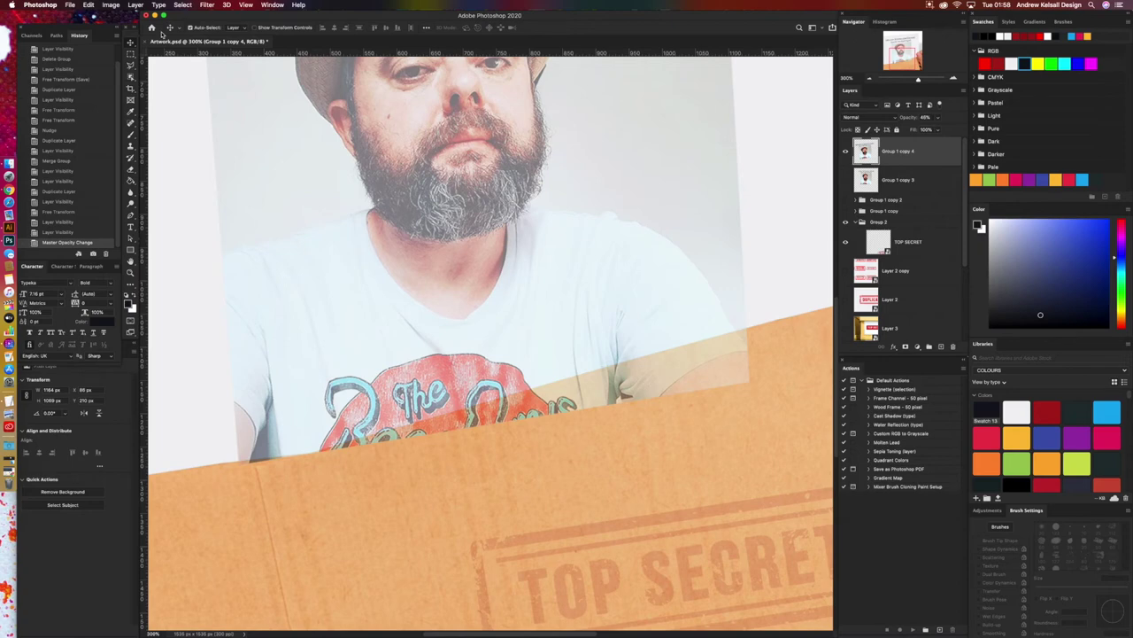
key("super+s")
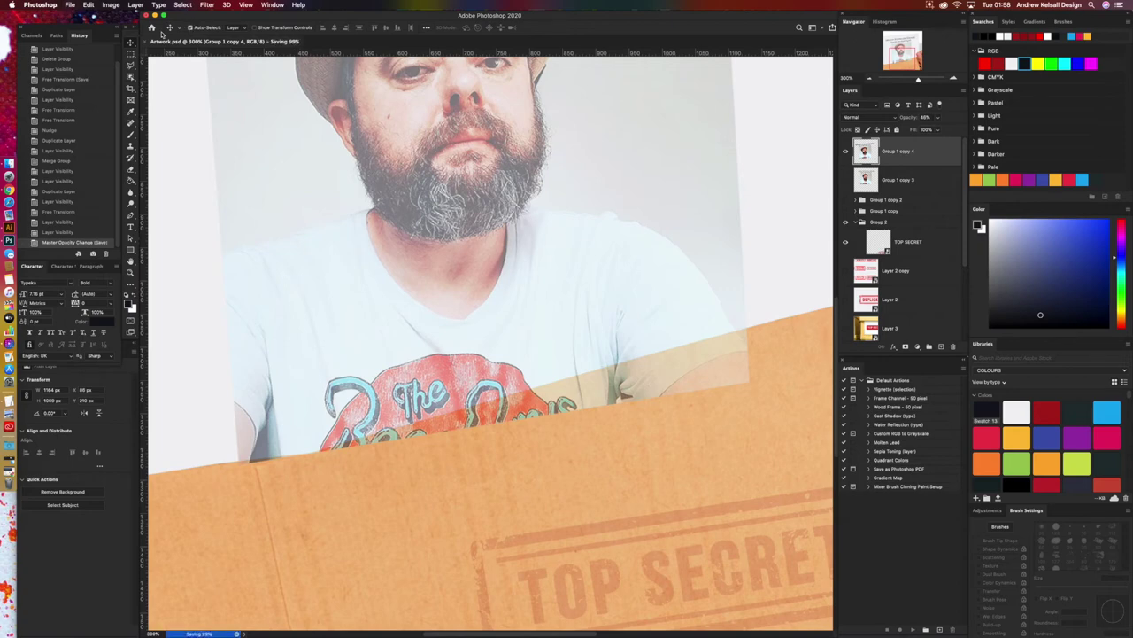
left_click(133, 69)
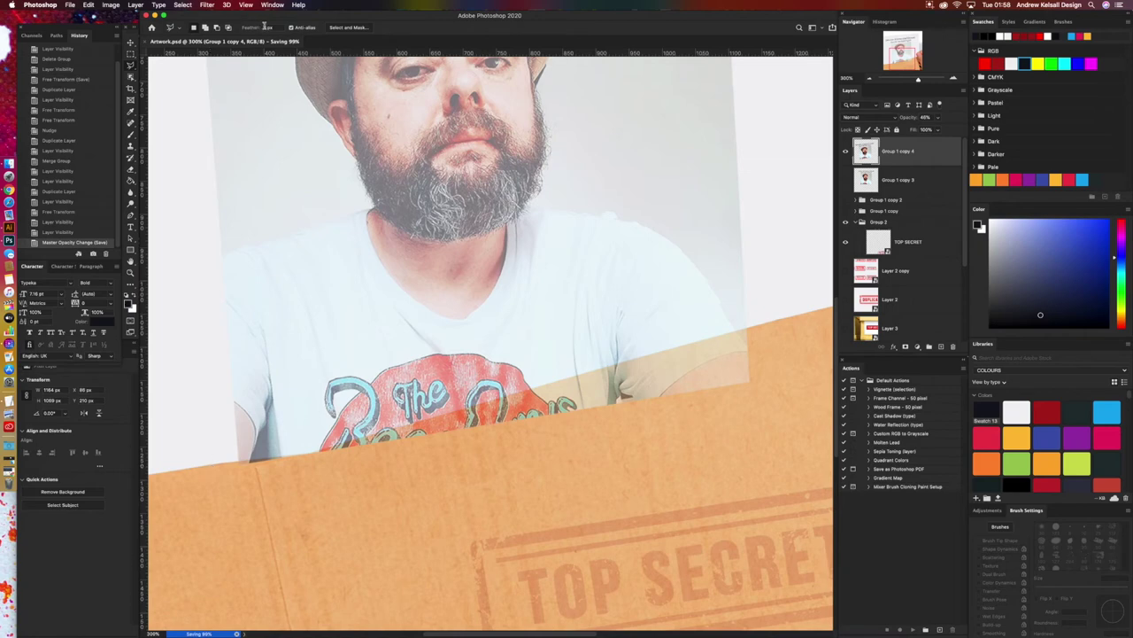
Step: Draw a polygonal selection around the envelope flap area
left_click(267, 28)
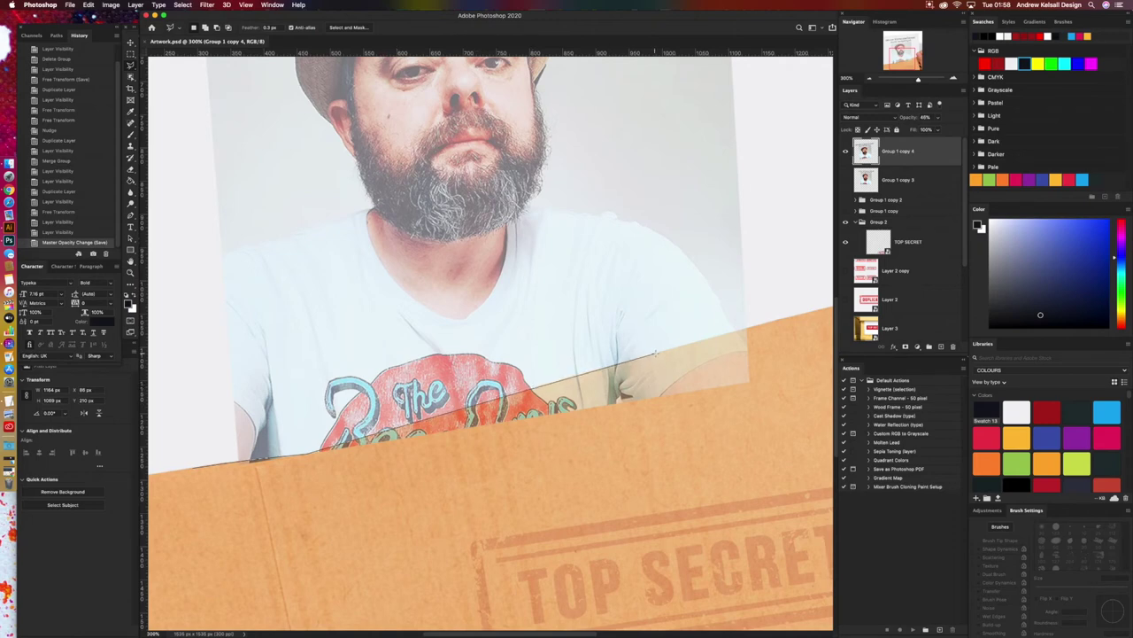
left_click(764, 326)
left_click(785, 418)
left_click(381, 545)
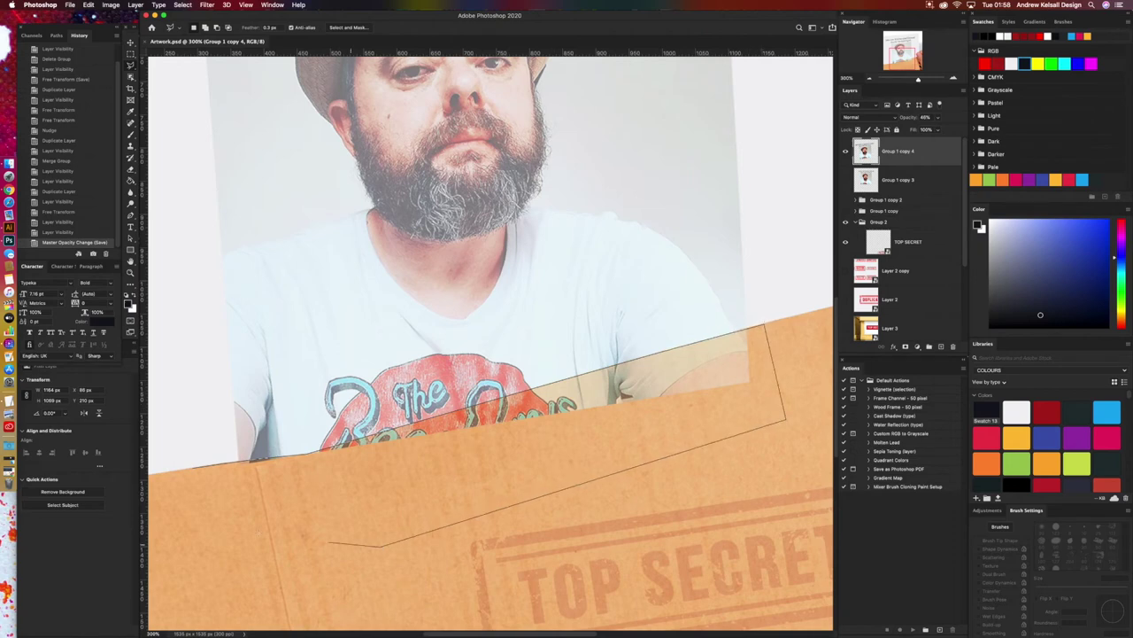
left_click(239, 534)
left_click(193, 512)
left_click(193, 466)
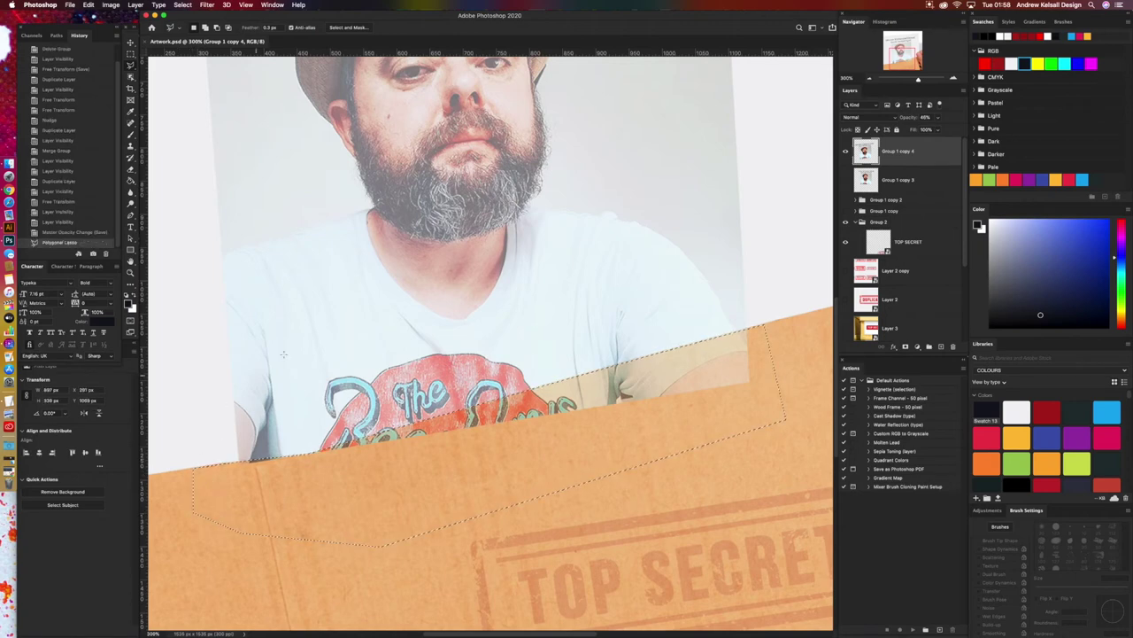
Step: Restore Group 1 copy 4 to 100% opacity and add a layer mask from the selection
left_click(937, 117)
left_click_drag(936, 129, 981, 129)
left_click(846, 151)
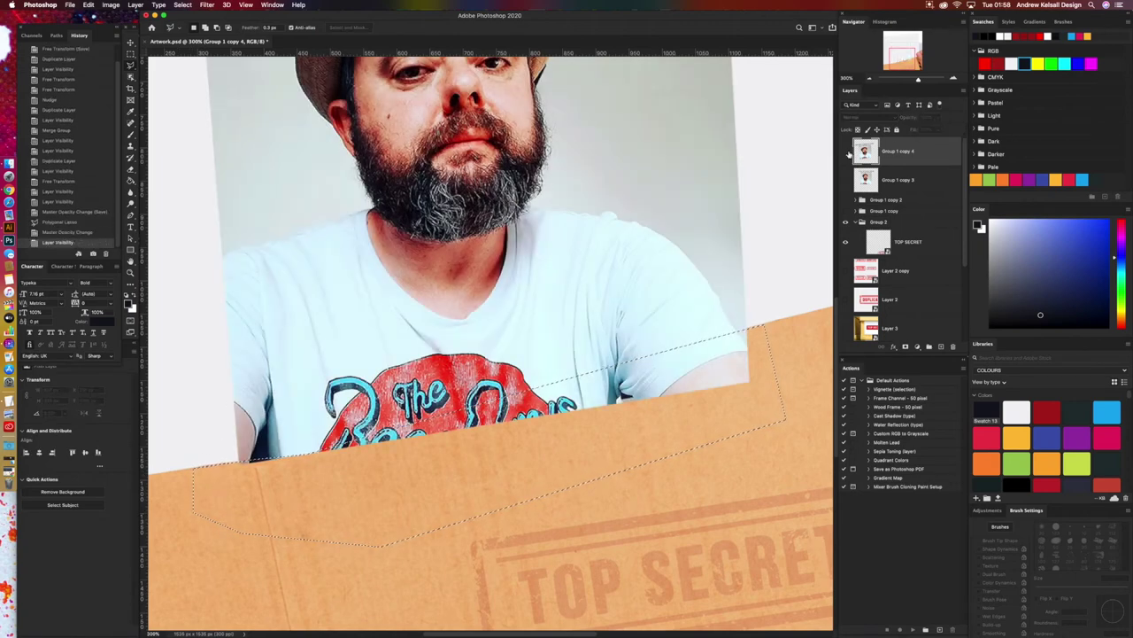
left_click(845, 152)
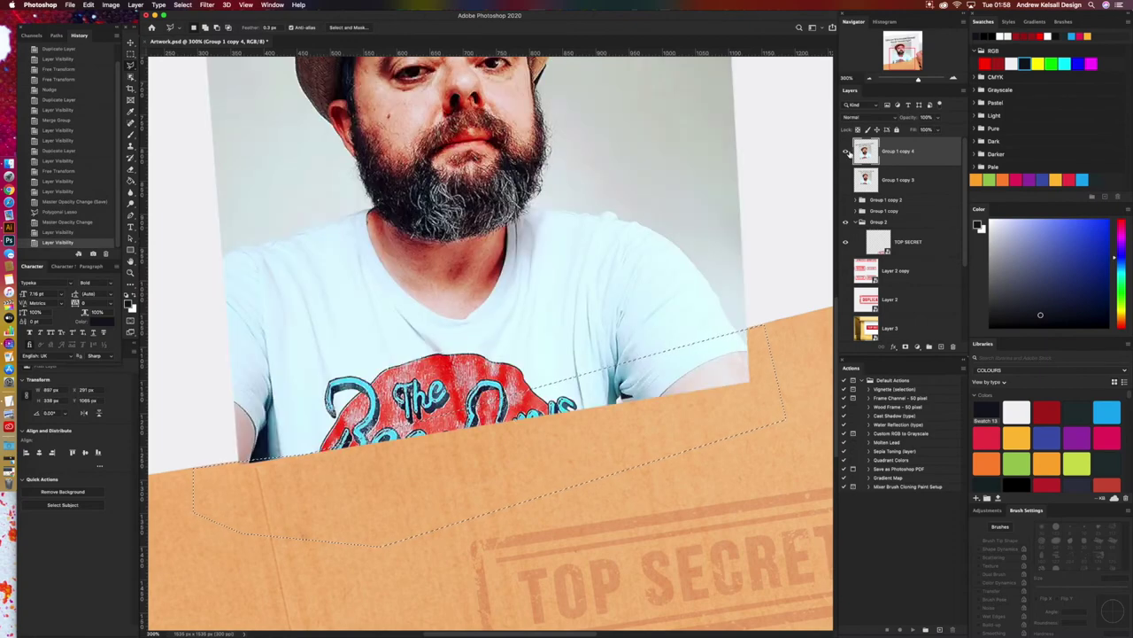
left_click(904, 348)
left_click(904, 348)
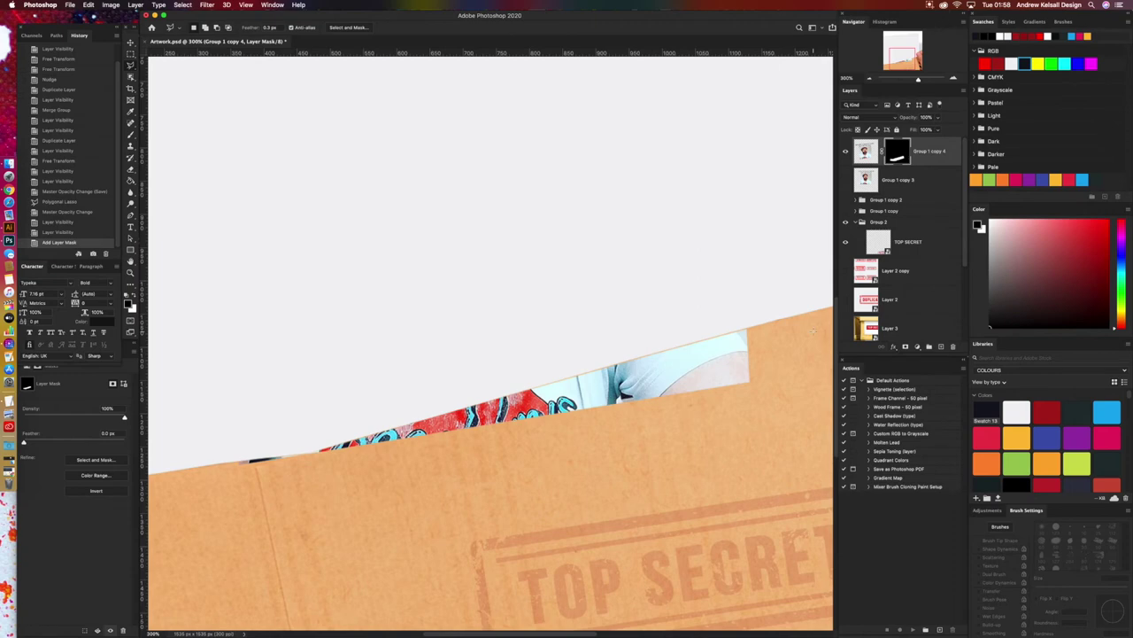
Step: Invert the layer mask, unlink it from the photo, and nudge the mask up slightly
left_click(130, 42)
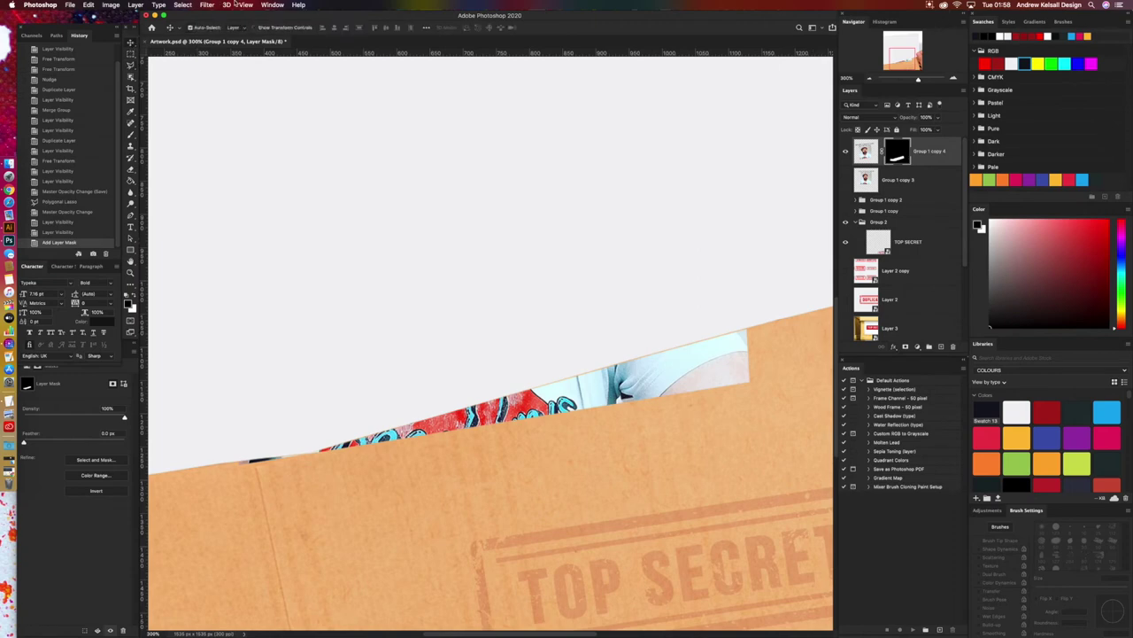
left_click(111, 4)
mouse_move(124, 29)
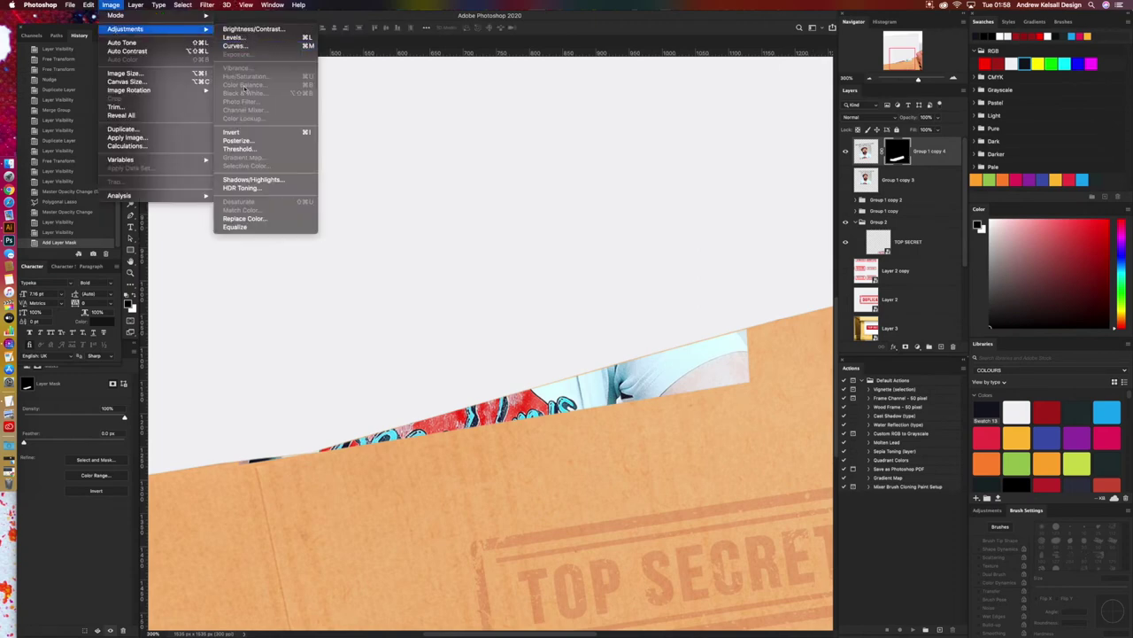
left_click(231, 132)
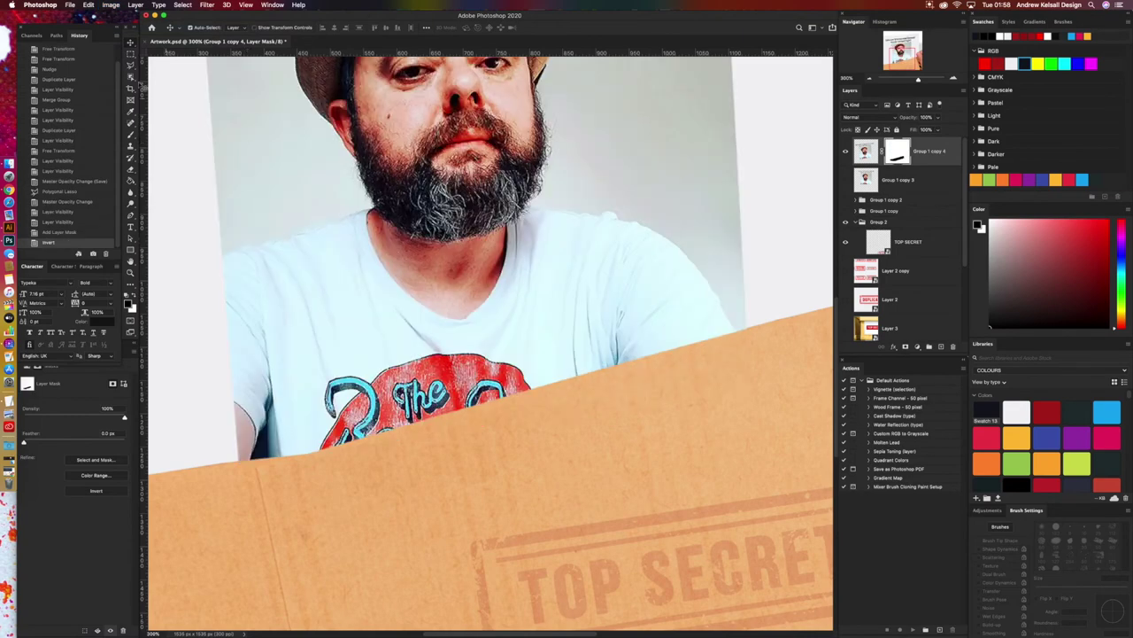
left_click(881, 152)
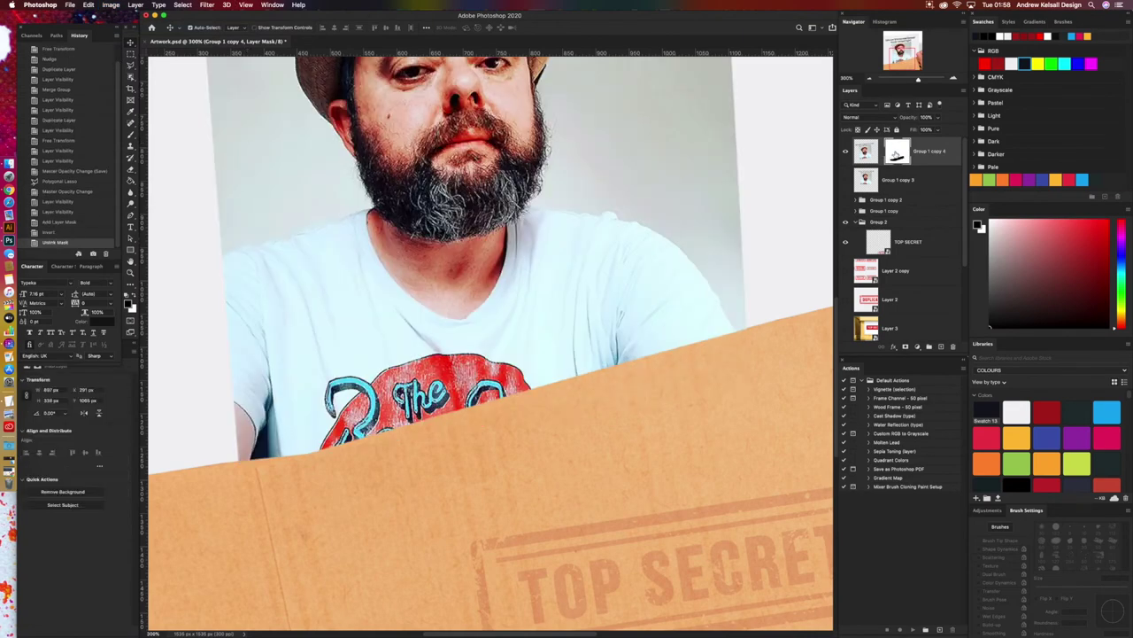
left_click(896, 155)
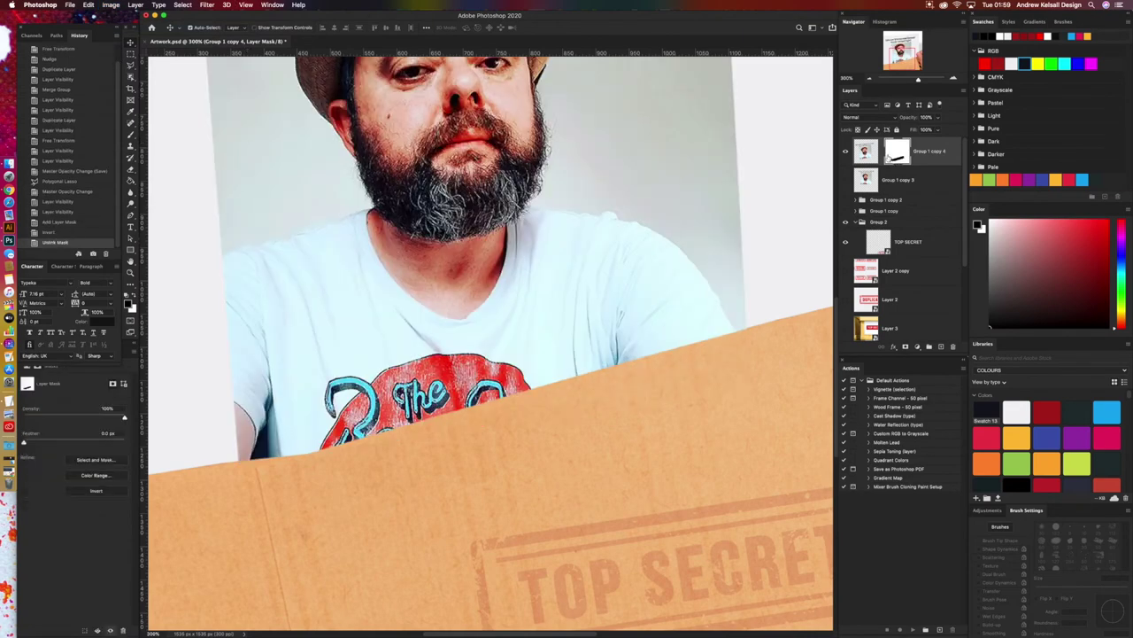
key("Up")
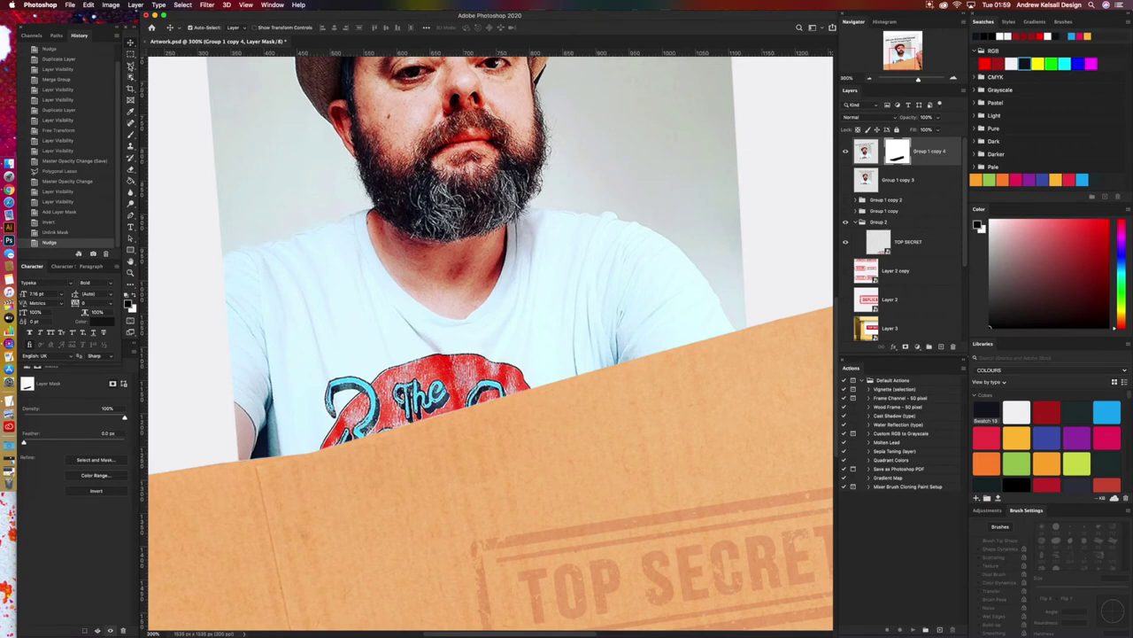
left_click(130, 66)
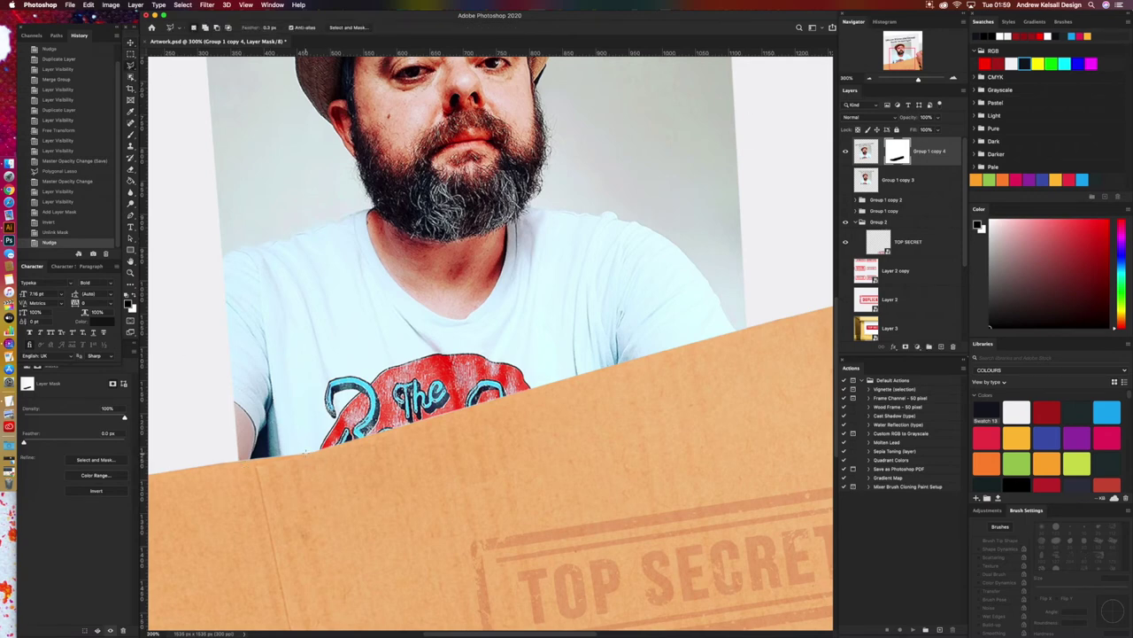
Step: Select the sliver at the flap's left end and fill it with white in the mask
left_click(177, 465)
left_click(256, 430)
double_click(309, 457)
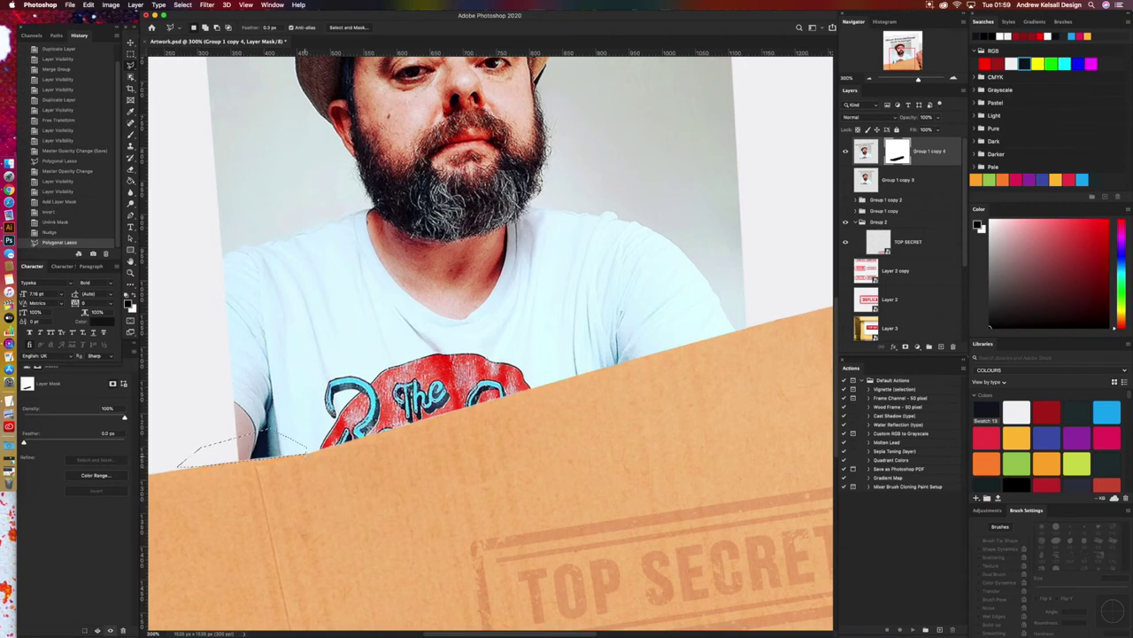
left_click(90, 5)
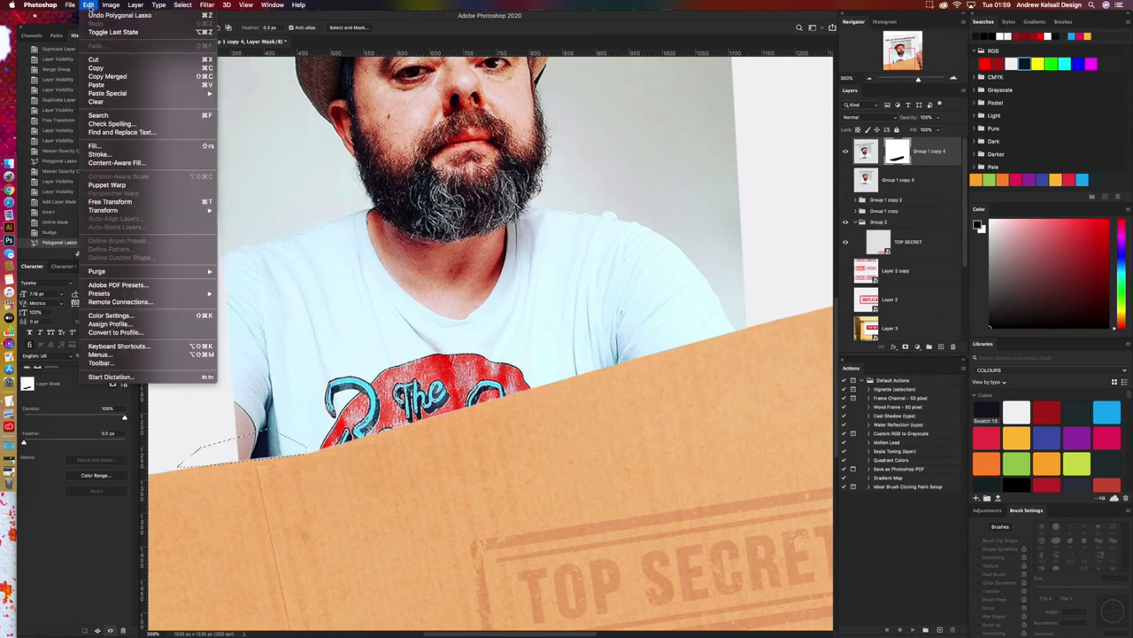
left_click(115, 146)
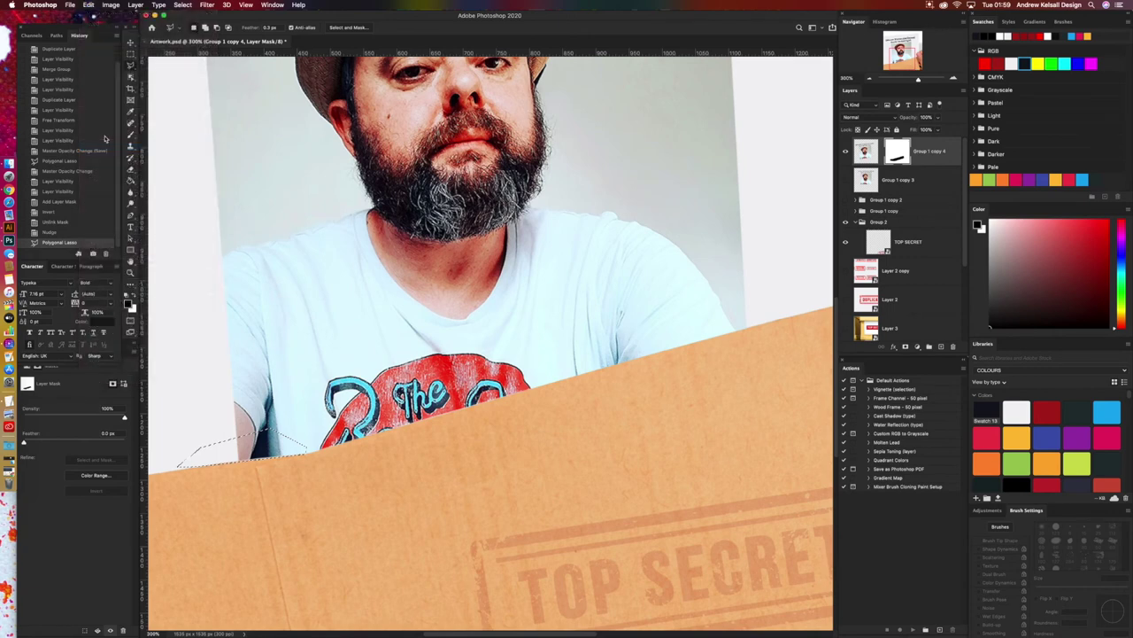
left_click(598, 283)
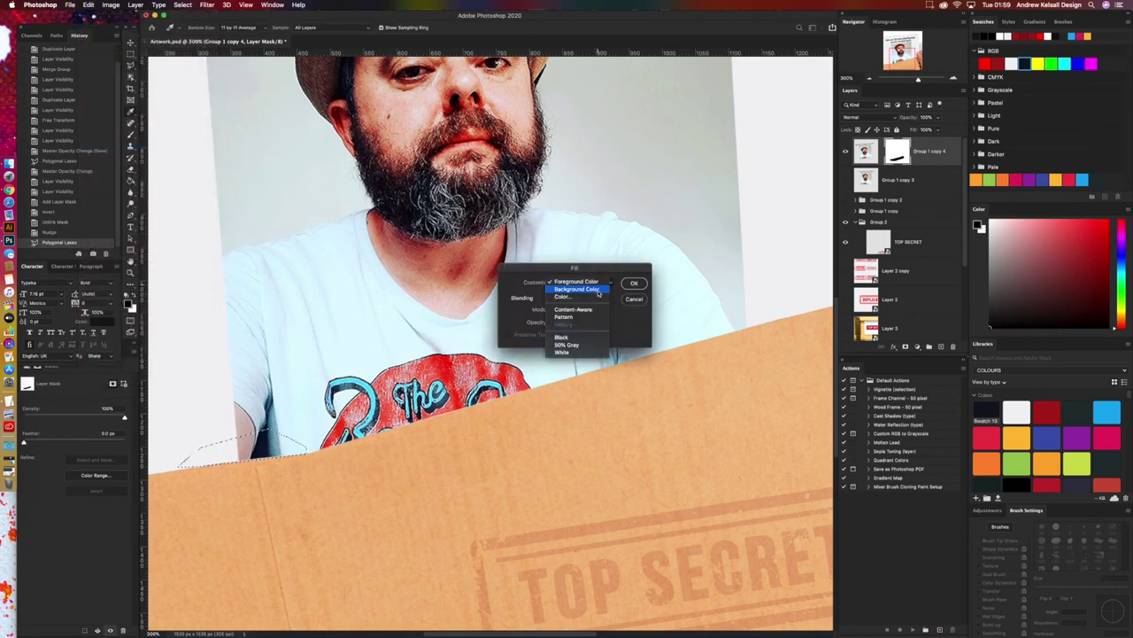
left_click(598, 352)
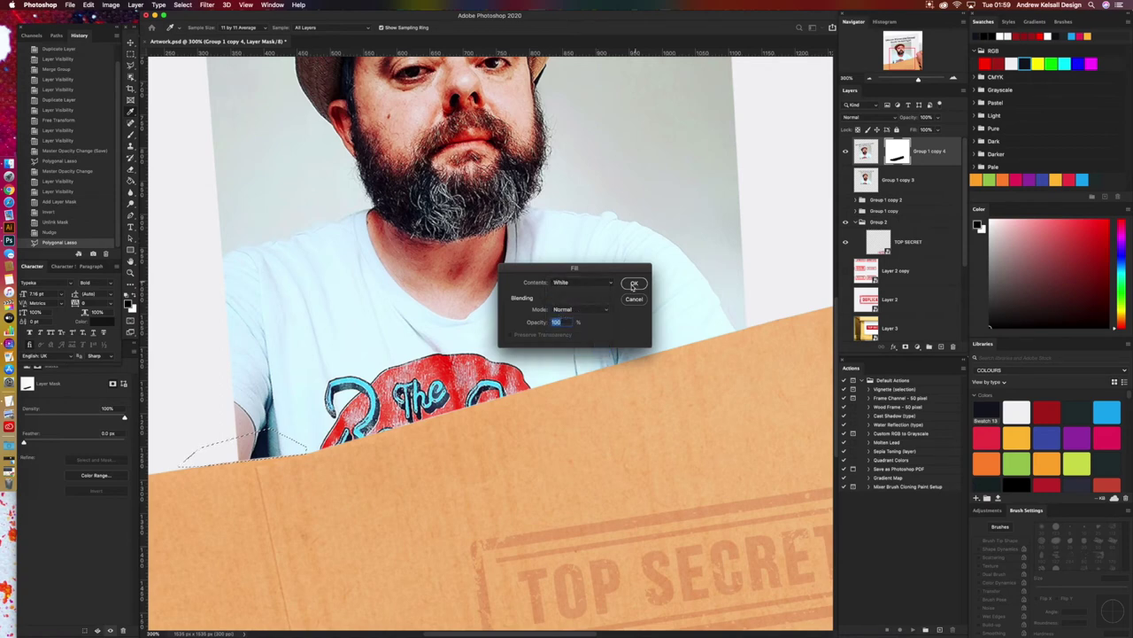
left_click(634, 285)
key("super+d")
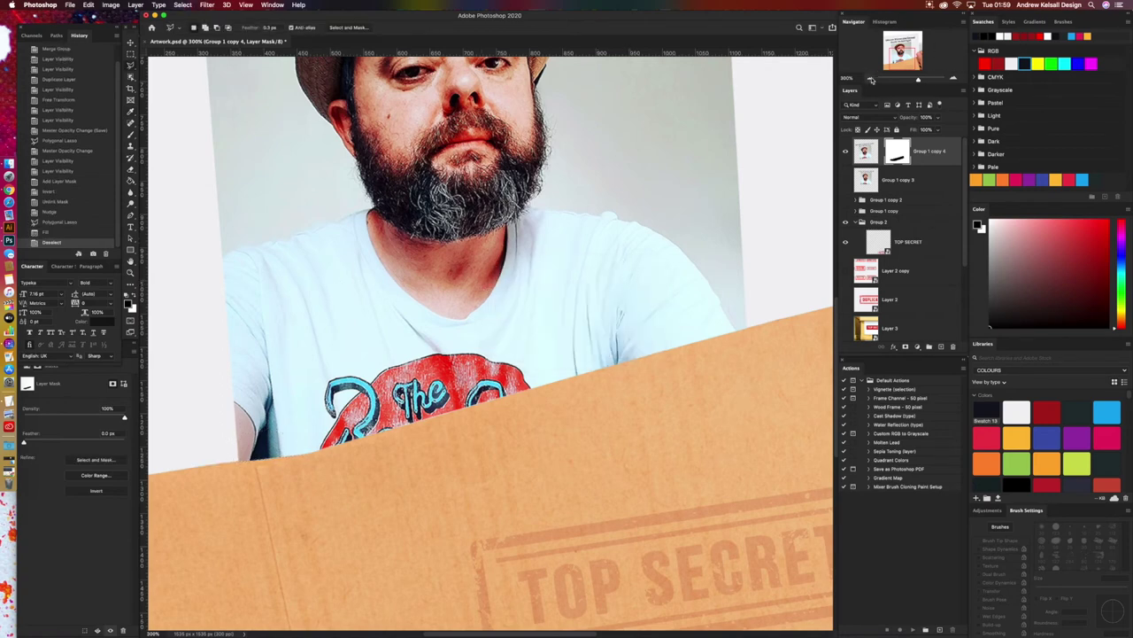
Step: View the whole artwork at 100% and save it
key("super+minus")
key("super+minus")
scroll(620, 202, "up", 3)
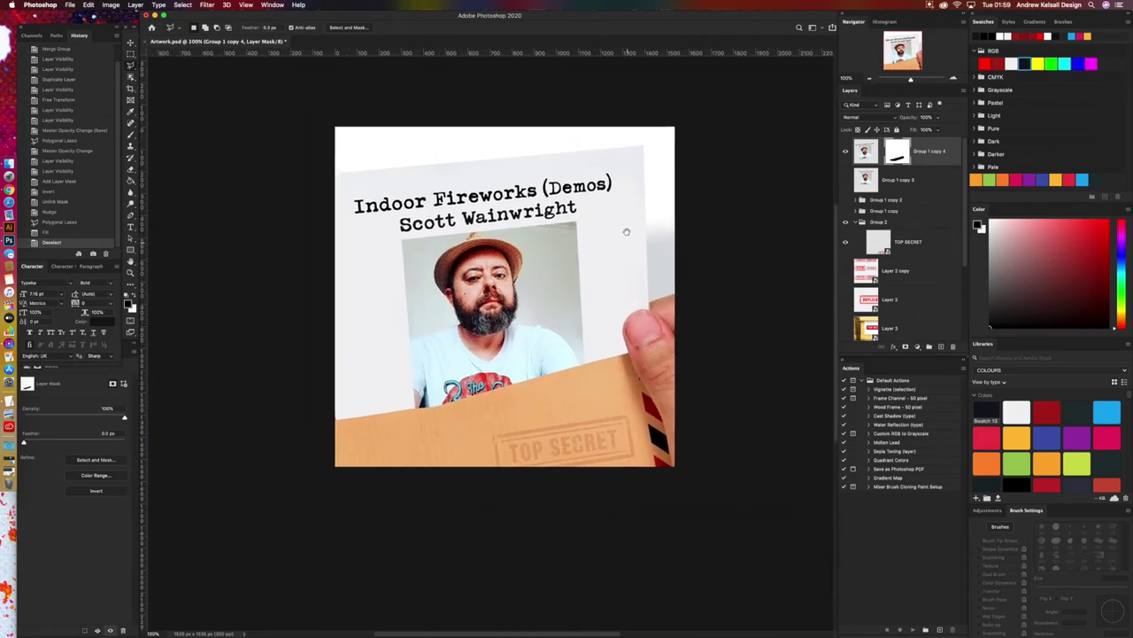
key("super+s")
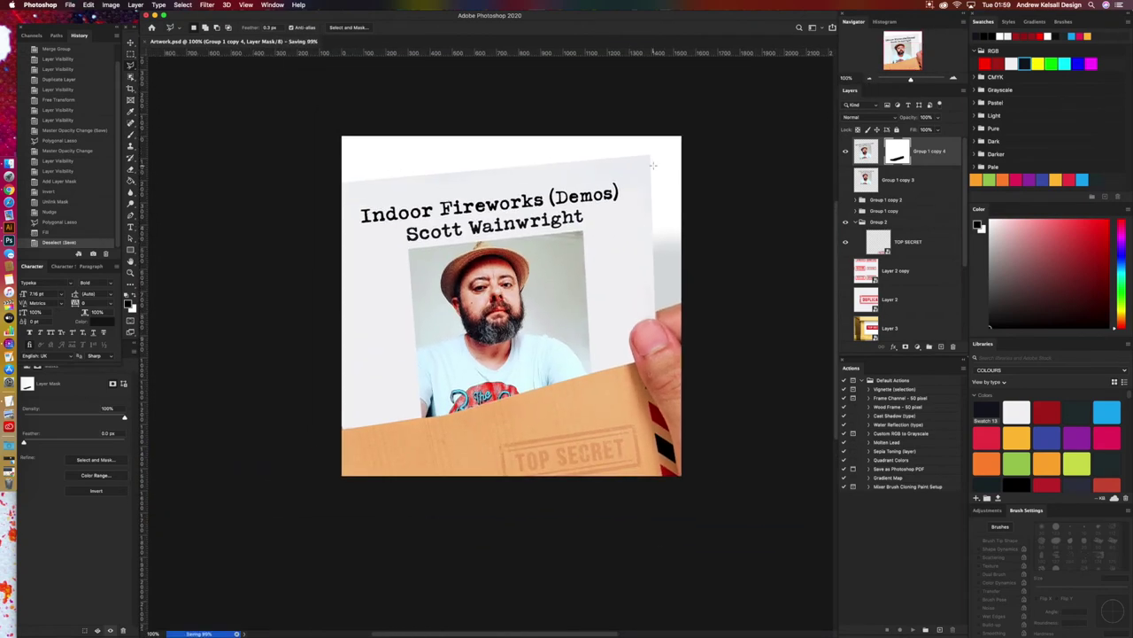
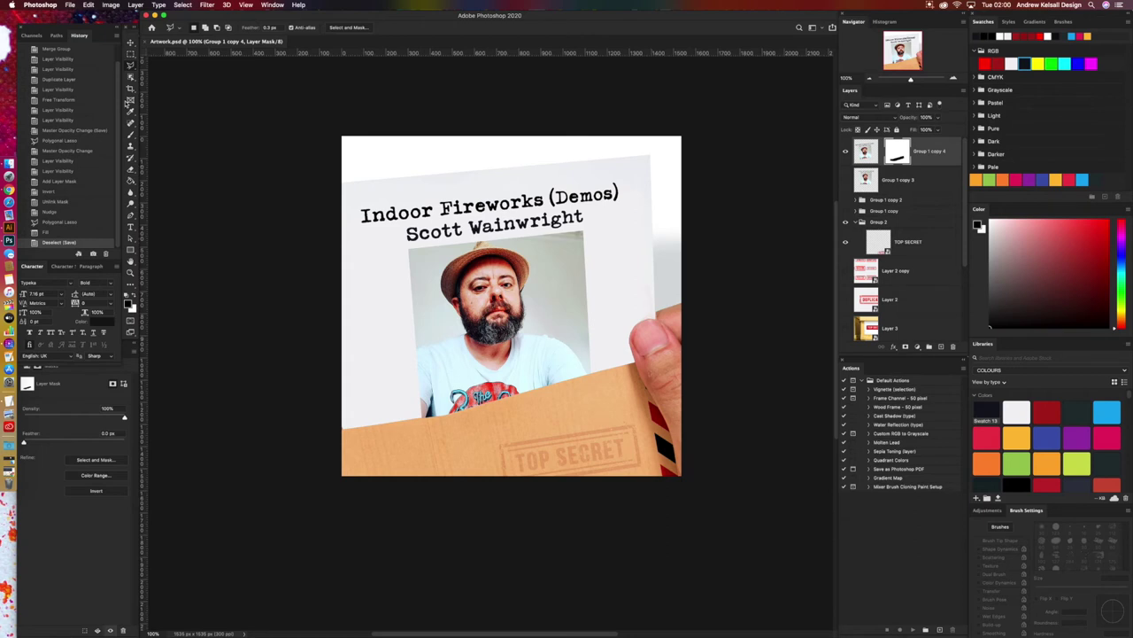
Step: Duplicate the masked polaroid as Group 1 copy 5, hide copy 4, and apply the copy's mask
left_click(867, 156)
left_click(881, 158)
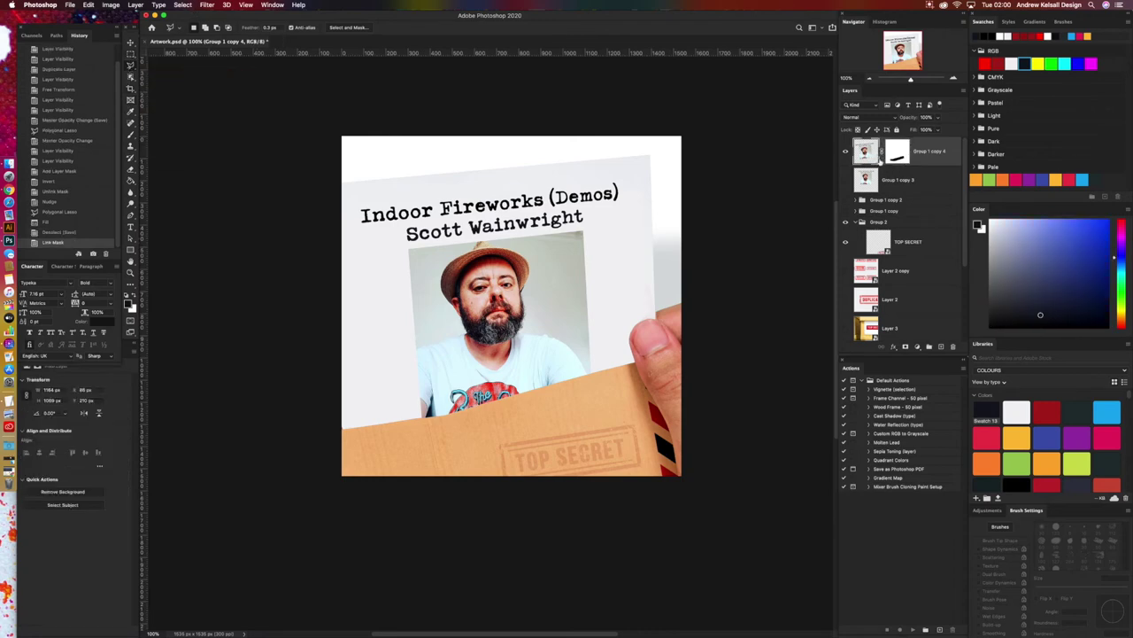
key("super+j")
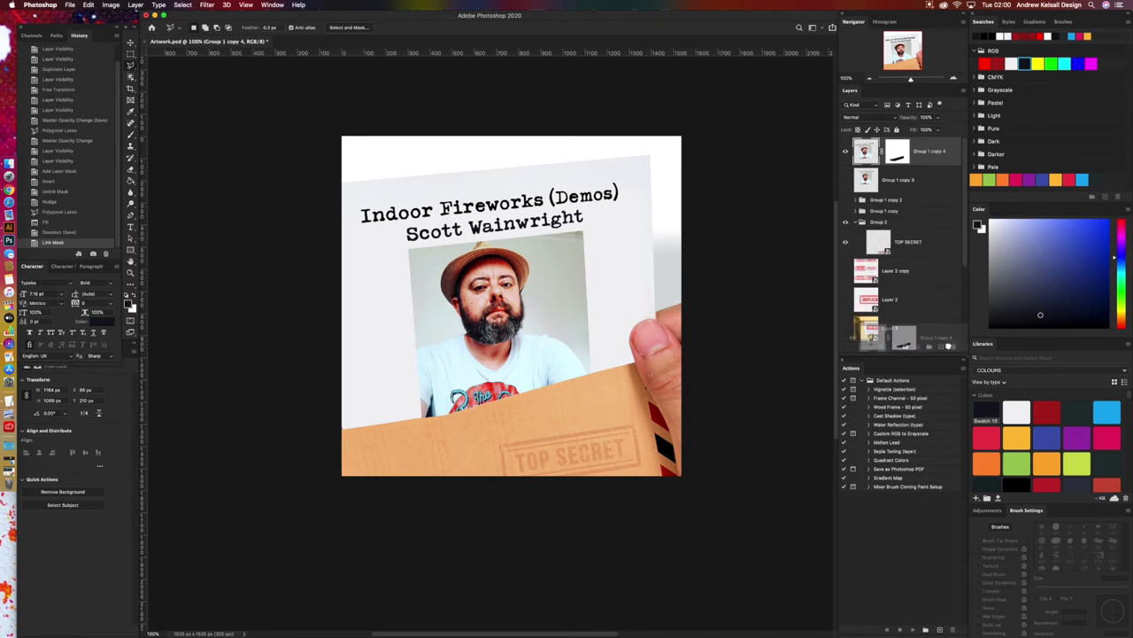
left_click(846, 180)
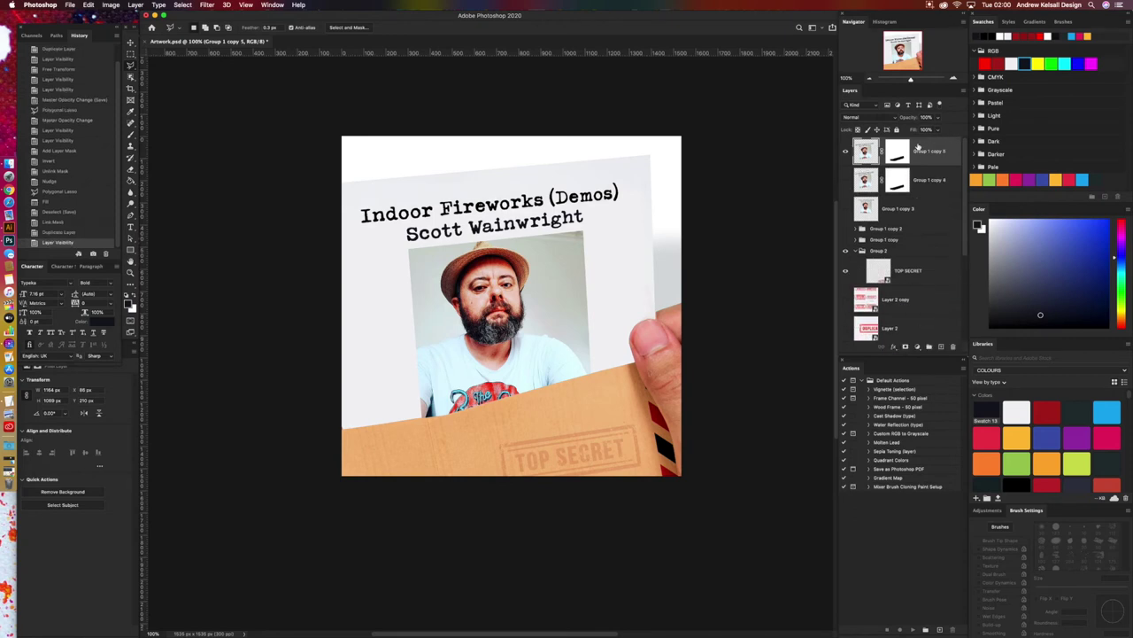
left_click(897, 156)
left_click_drag(900, 172, 951, 347)
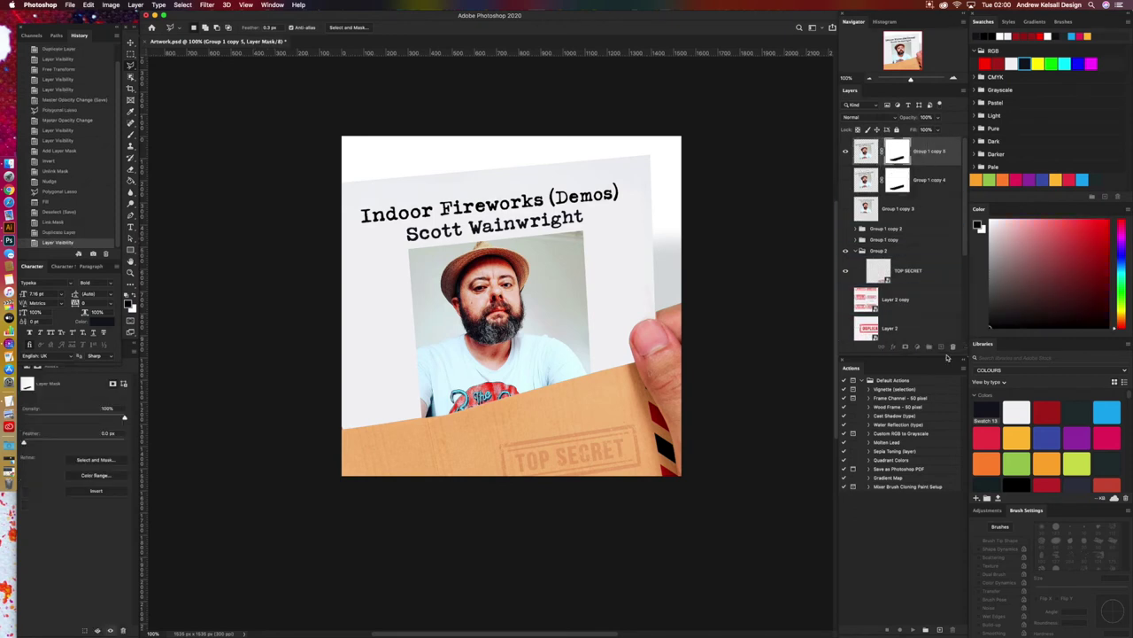
left_click(639, 206)
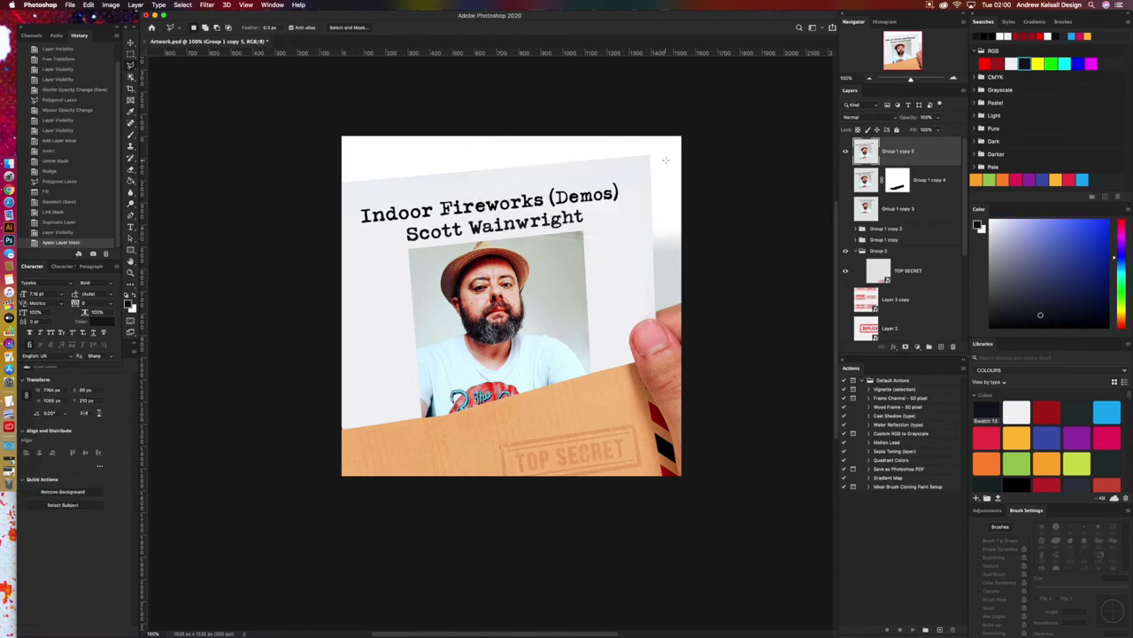
Step: Begin a Polygonal Lasso outline around the title with corners above and right of it
left_click(355, 237)
left_click(353, 193)
left_click(637, 171)
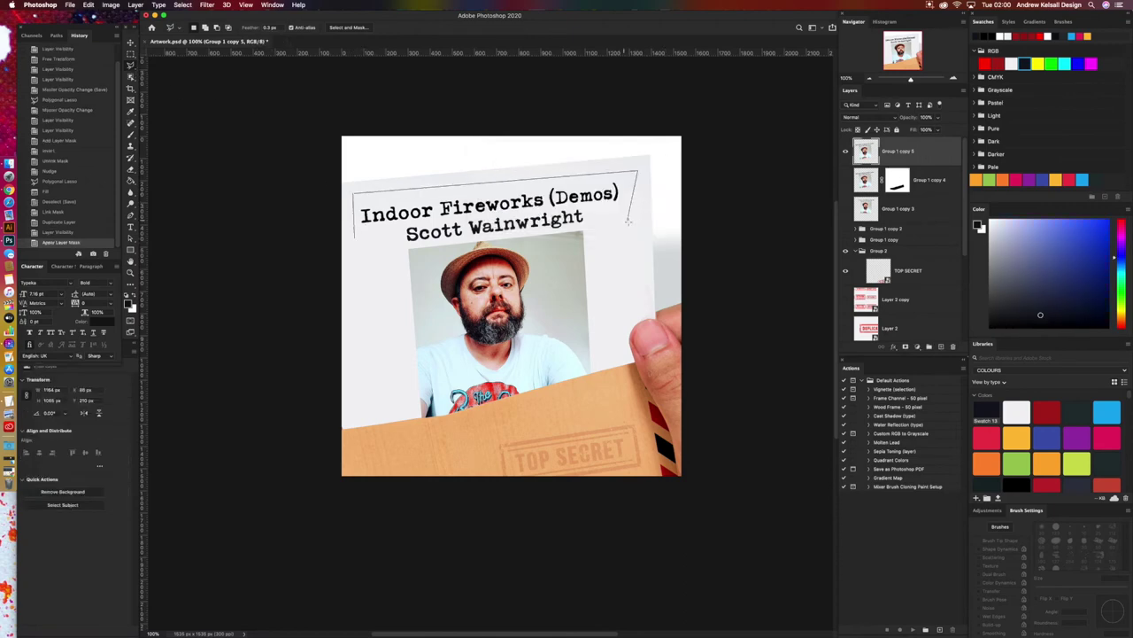
left_click(634, 224)
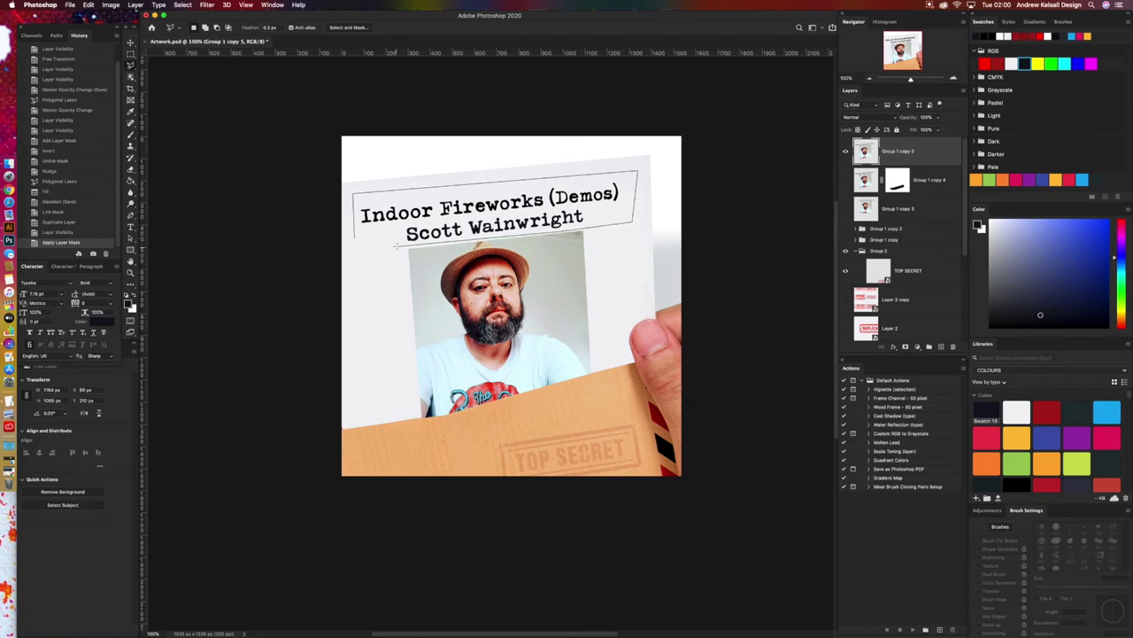
Step: Close the lasso, cut and paste the title as its own layer, and move it above the photo
left_click(355, 238)
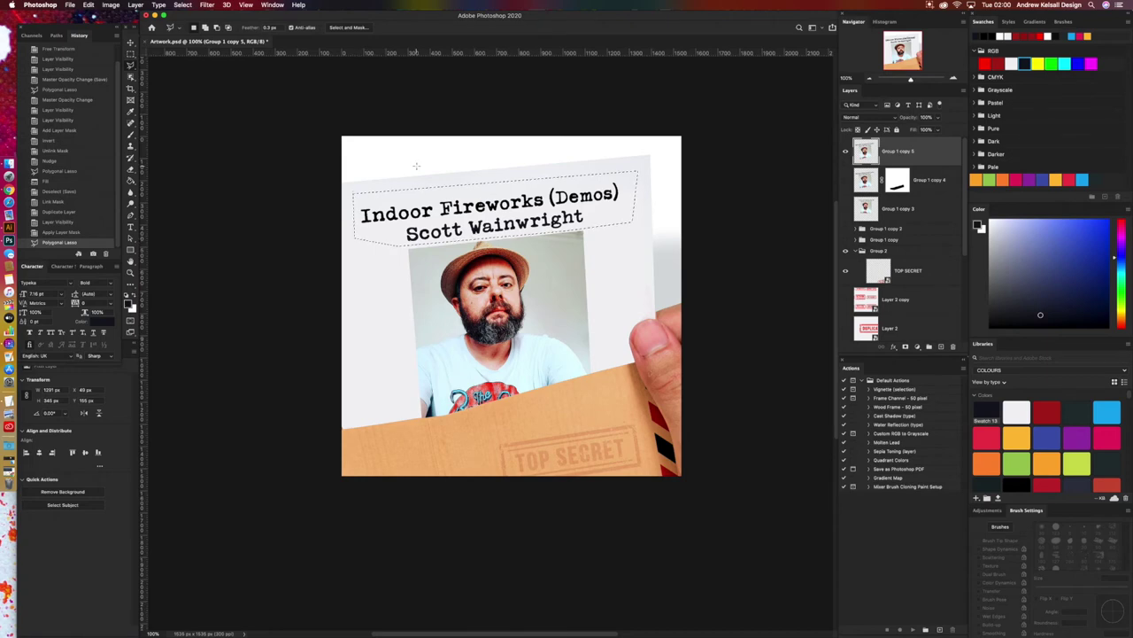
key("v")
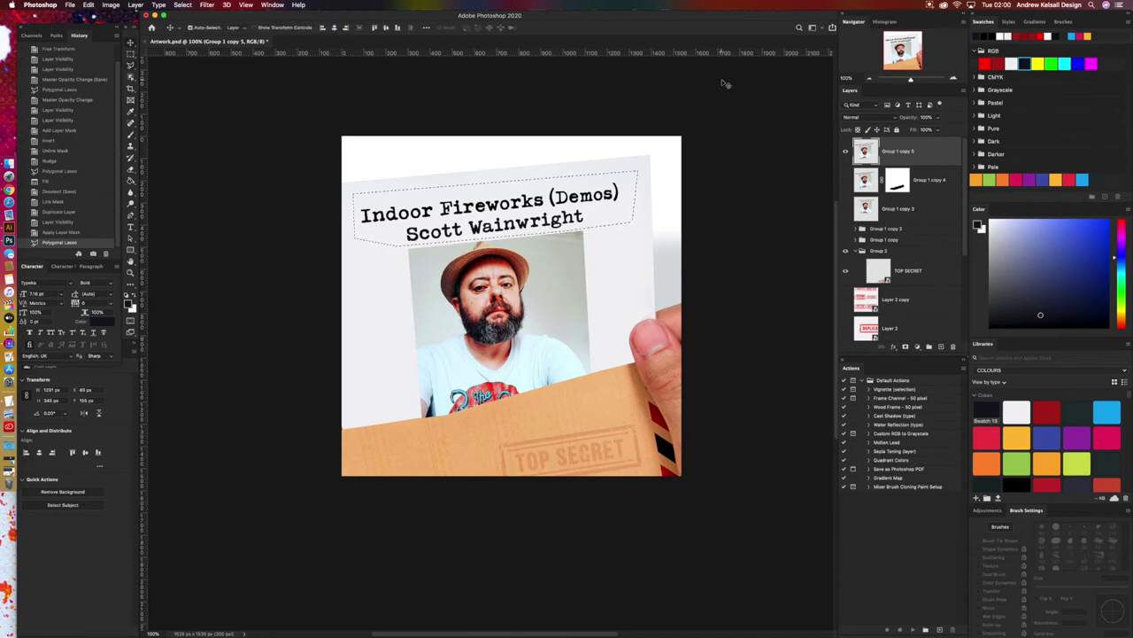
key("super+x")
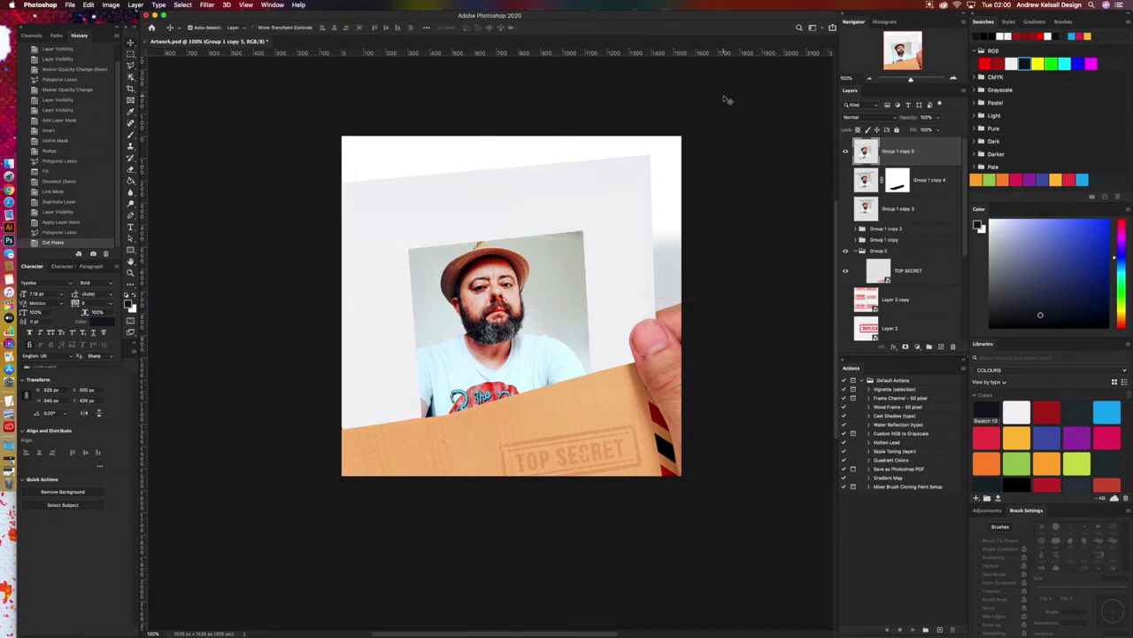
key("super+v")
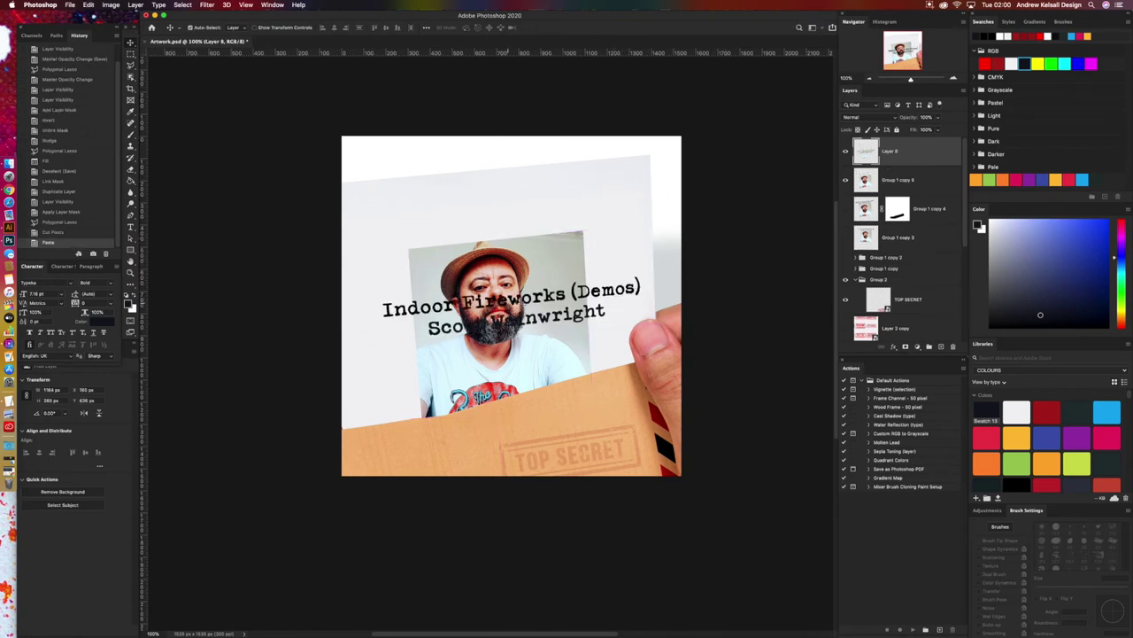
left_click_drag(510, 305, 497, 195)
Step: Scale the title to about 83%, commit, and nudge it up, left and down with arrow keys
key("super+t")
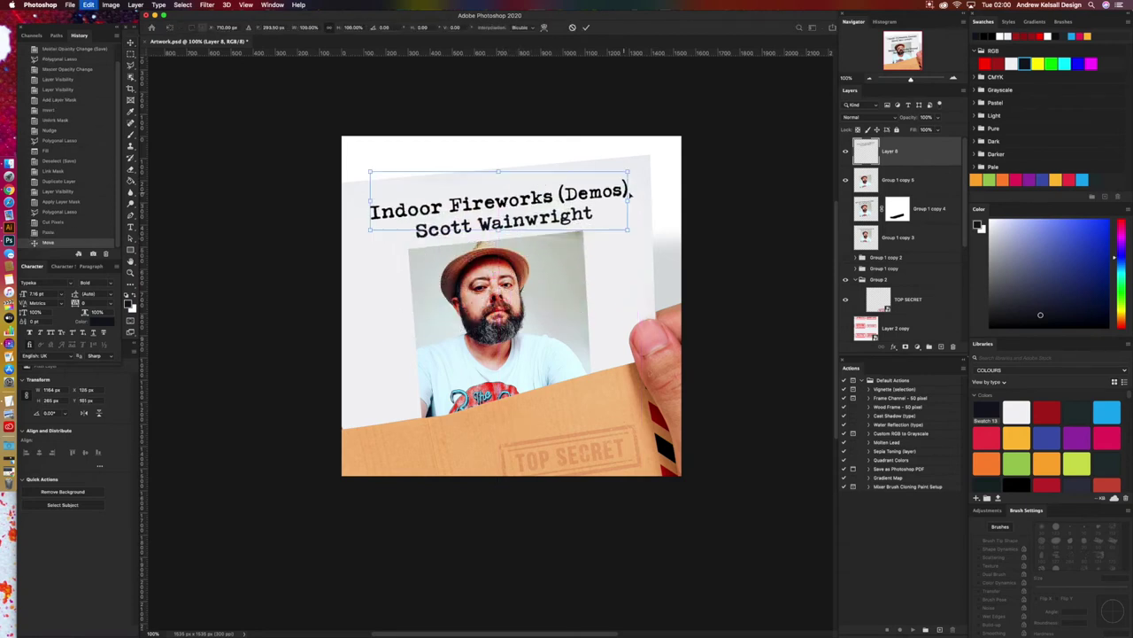
left_click_drag(628, 170, 583, 183)
left_click_drag(525, 212, 553, 199)
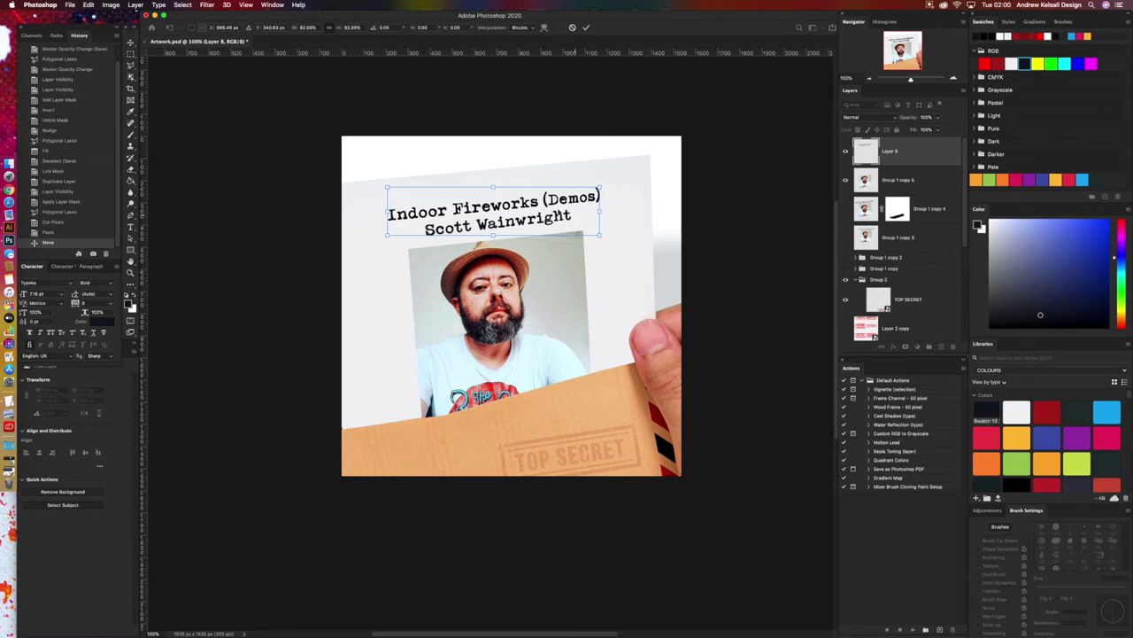
left_click_drag(553, 212, 553, 206)
key("Return")
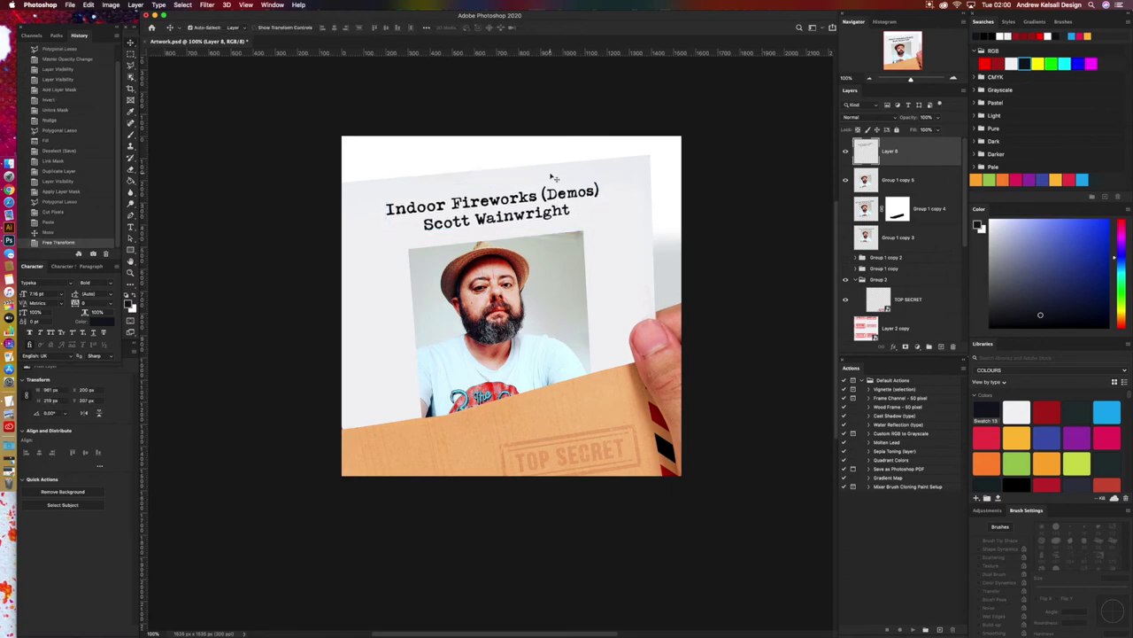
key("Up")
key("Up")
key("Up")
key("Up")
key("Up")
key("Up")
key("Up")
key("Up")
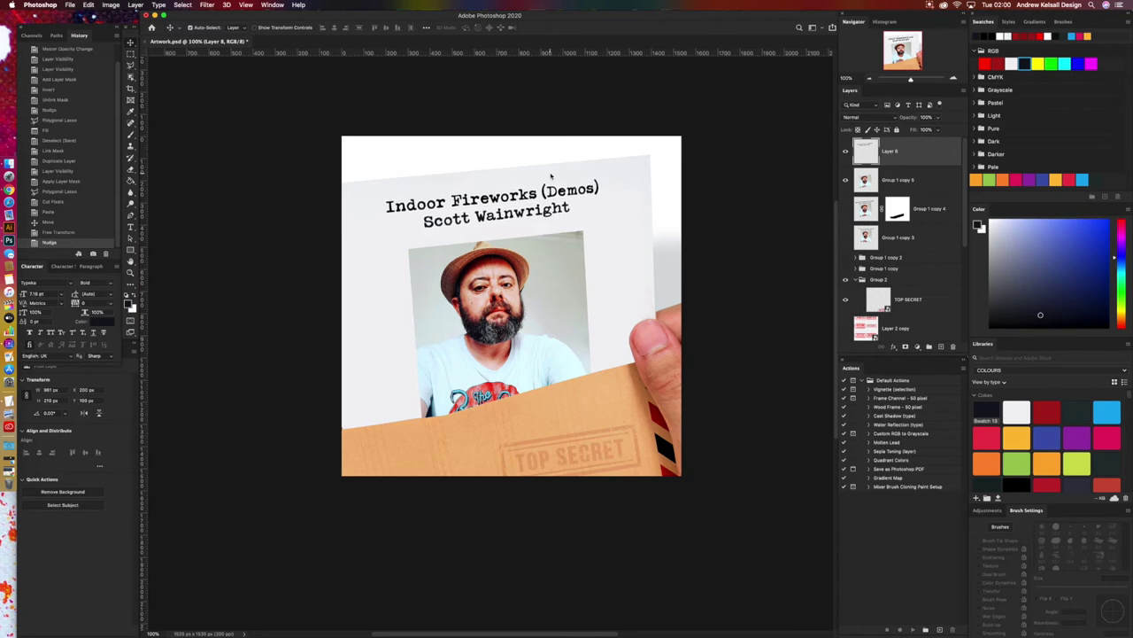
key("Left")
key("Left")
key("Left")
key("Left")
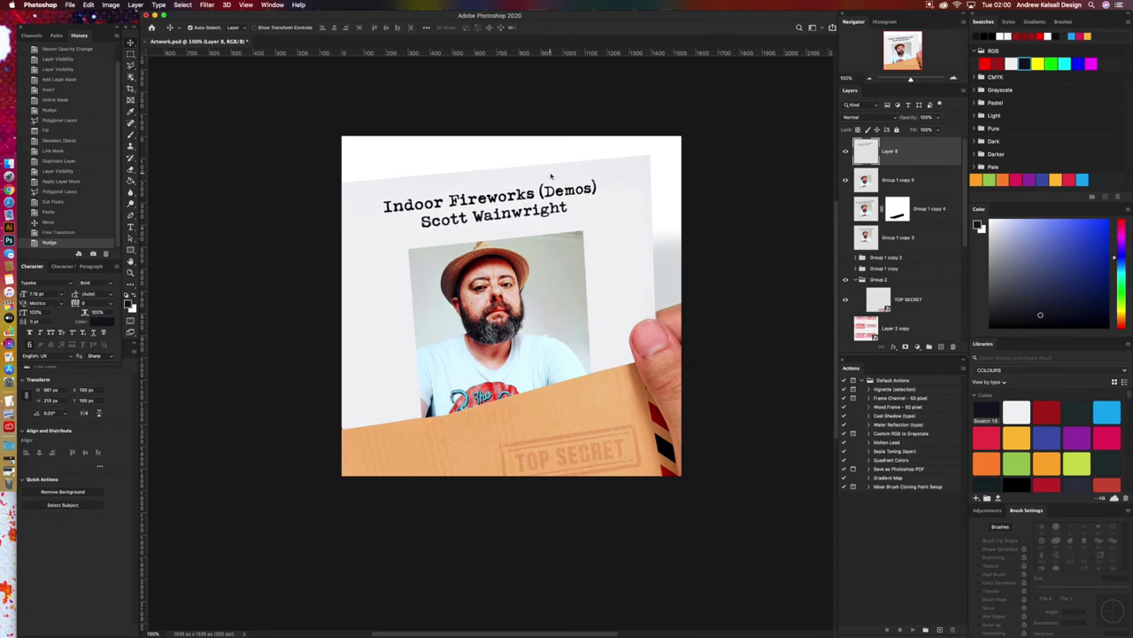
key("Down")
key("Down")
key("Down")
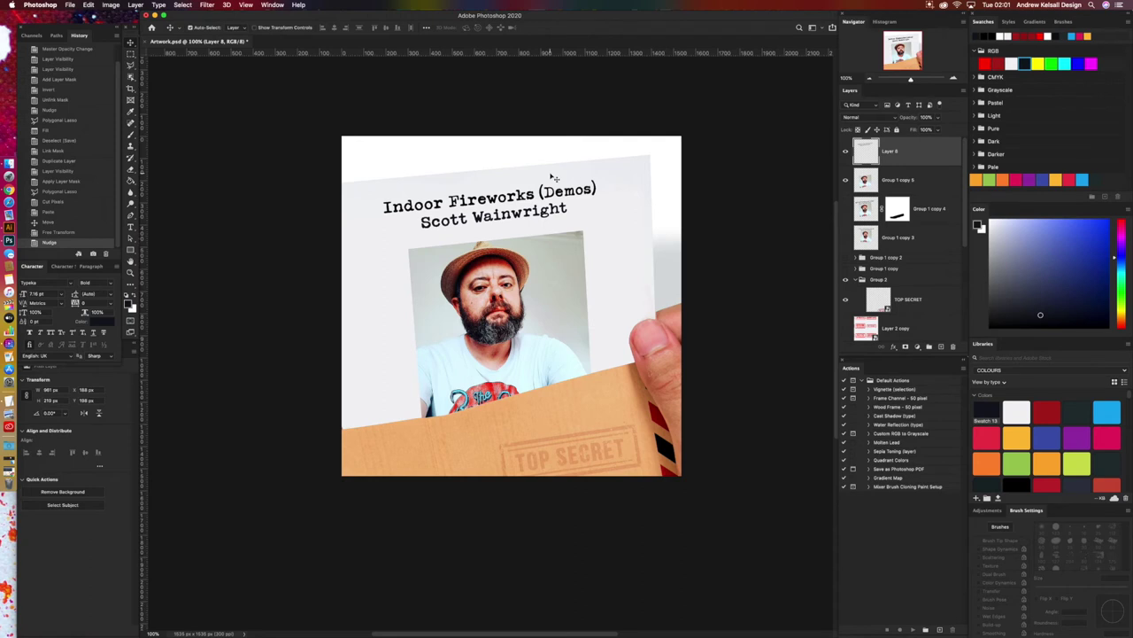
Step: Select the TOP SECRET layer and drag the stamp around the envelope to position it
left_click(879, 299)
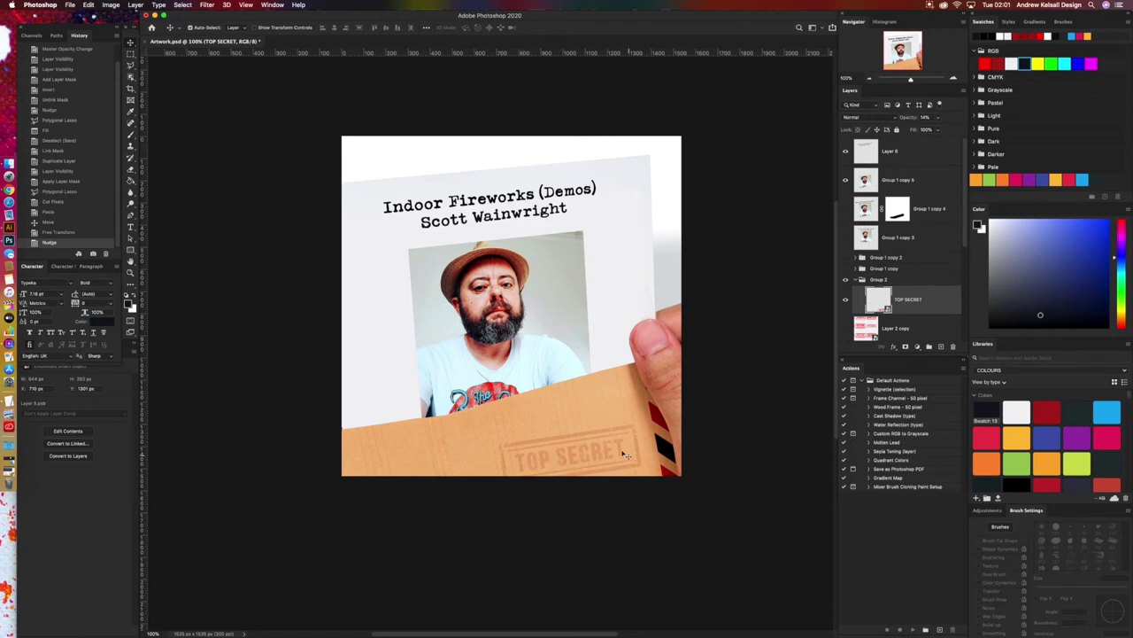
left_click_drag(623, 448, 461, 466)
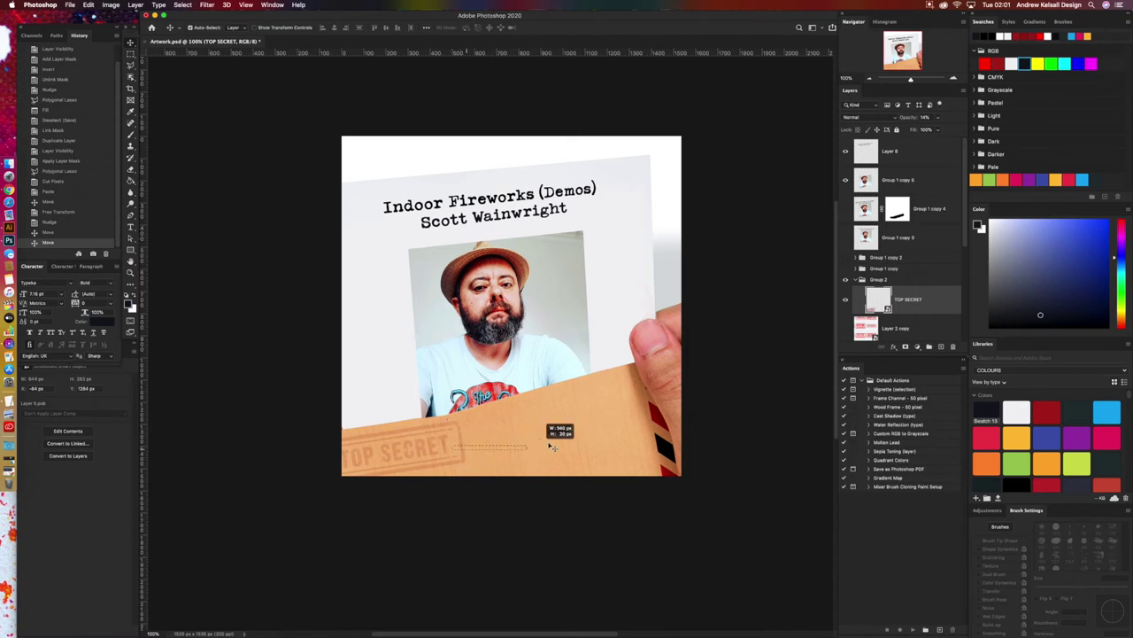
left_click_drag(478, 478, 534, 439)
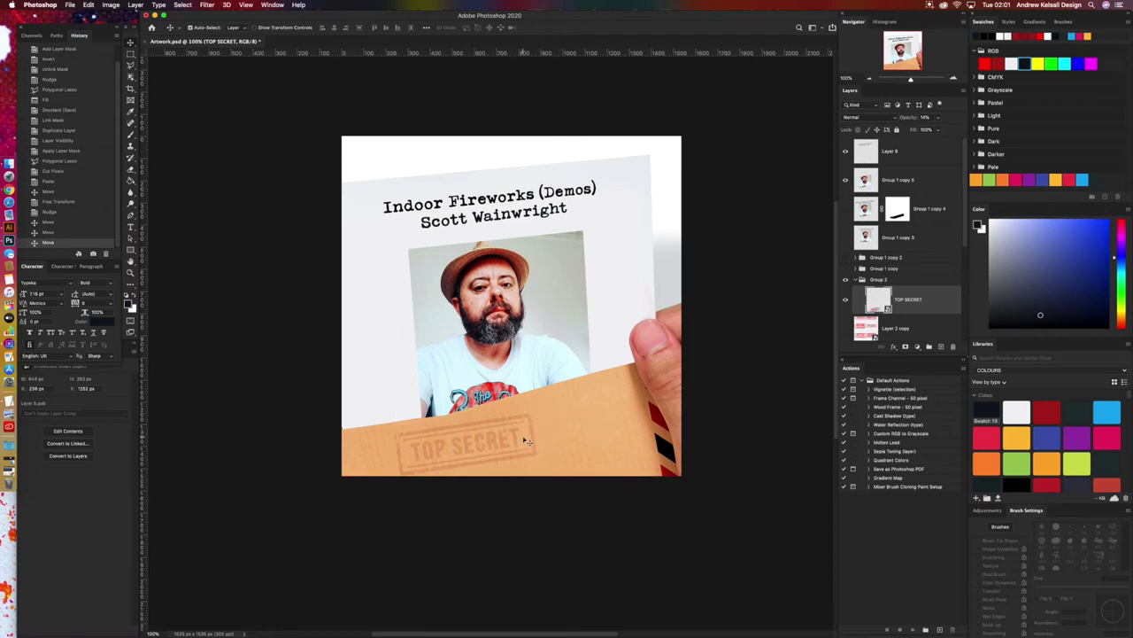
left_click_drag(523, 439, 636, 416)
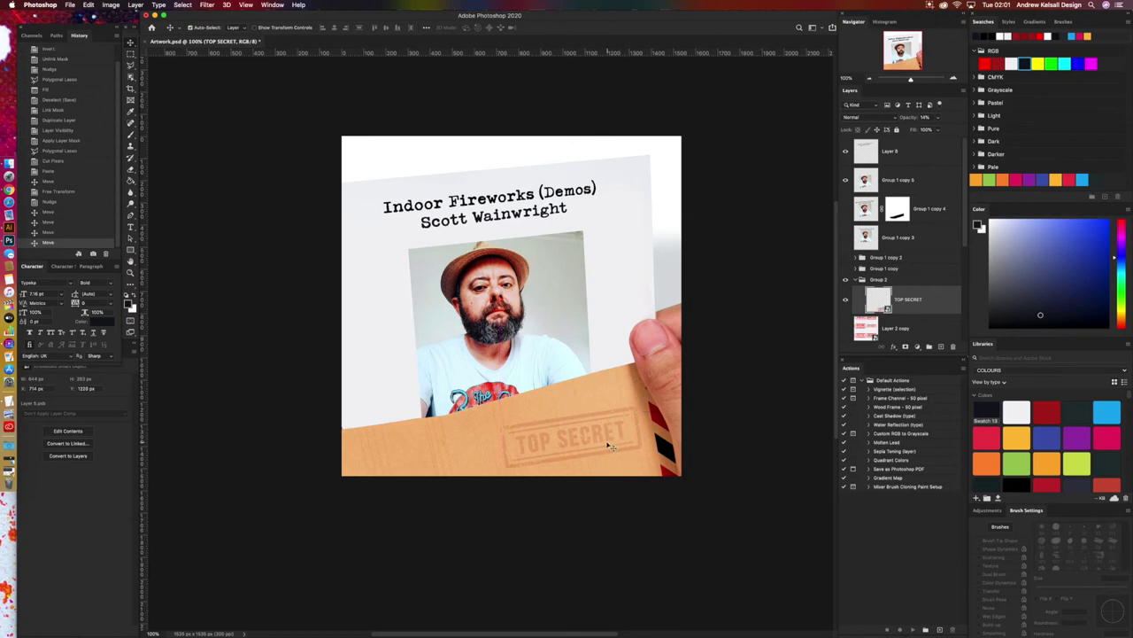
left_click_drag(610, 447, 584, 466)
Step: Tilt the stamp to about 15°, shrink it slightly, and move it into place
key("ctrl+t")
key("Return")
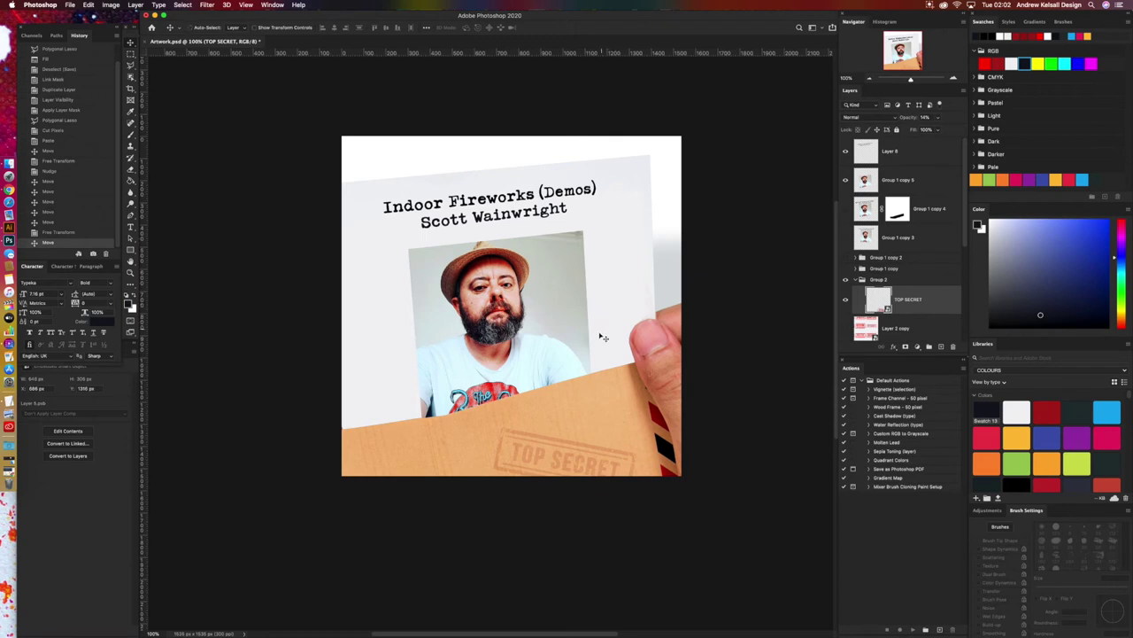
key("super+t")
left_click_drag(500, 410, 494, 424)
left_click_drag(507, 427, 511, 431)
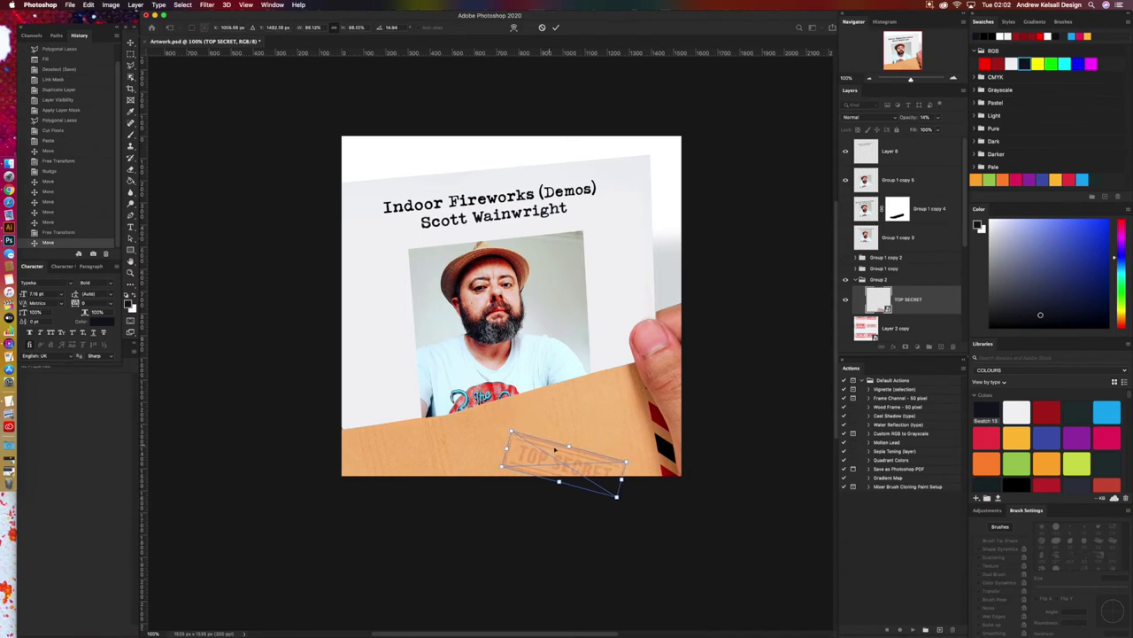
key("Return")
left_click_drag(567, 456, 619, 449)
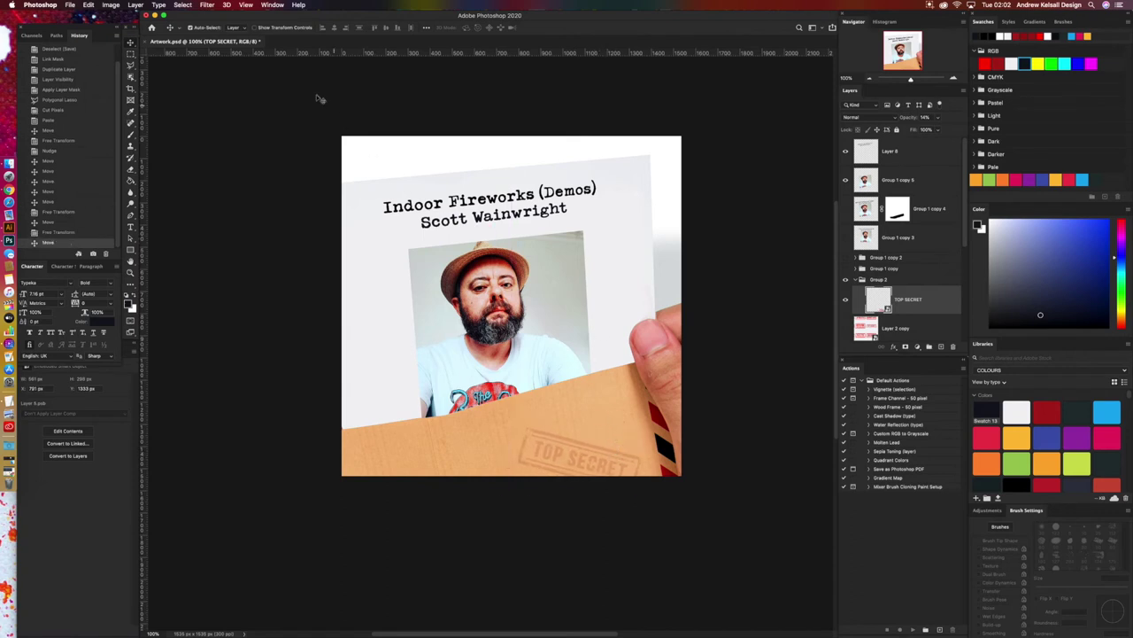
Step: Toggle Smart Guides from the View menu and nudge the stamp up and right
left_click(270, 4)
mouse_move(248, 5)
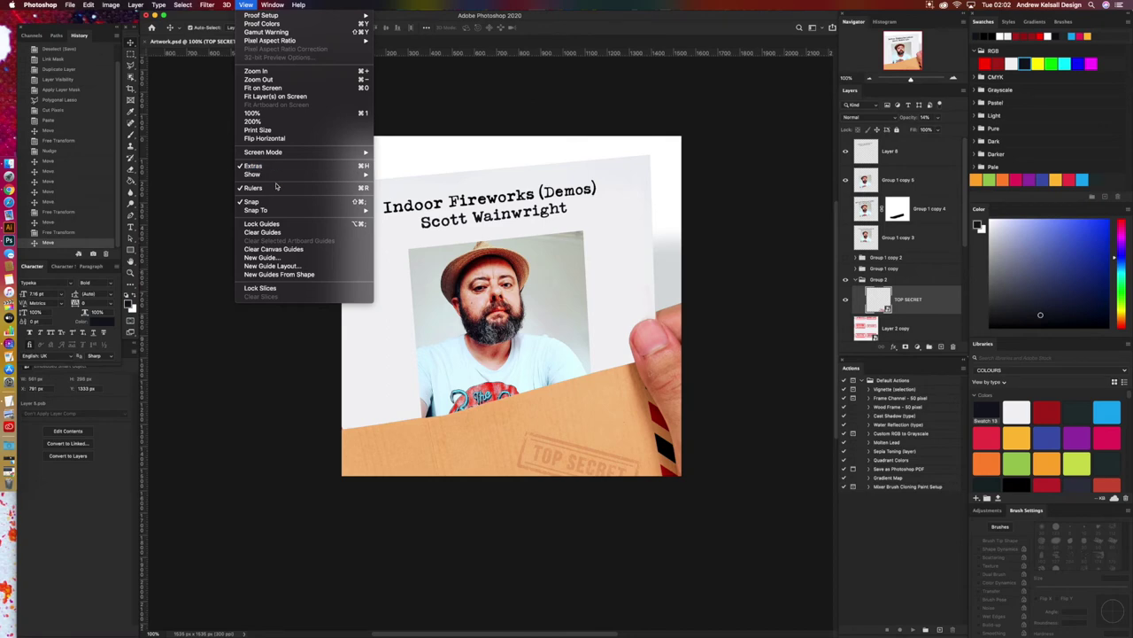
mouse_move(275, 177)
mouse_move(367, 176)
left_click(402, 250)
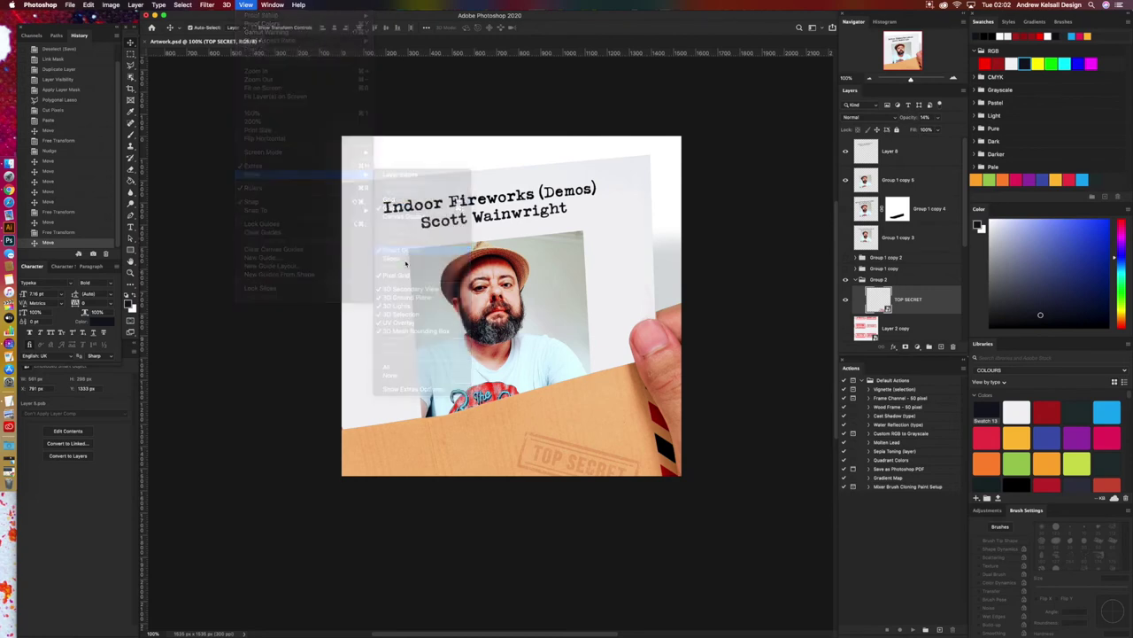
left_click_drag(628, 462, 633, 453)
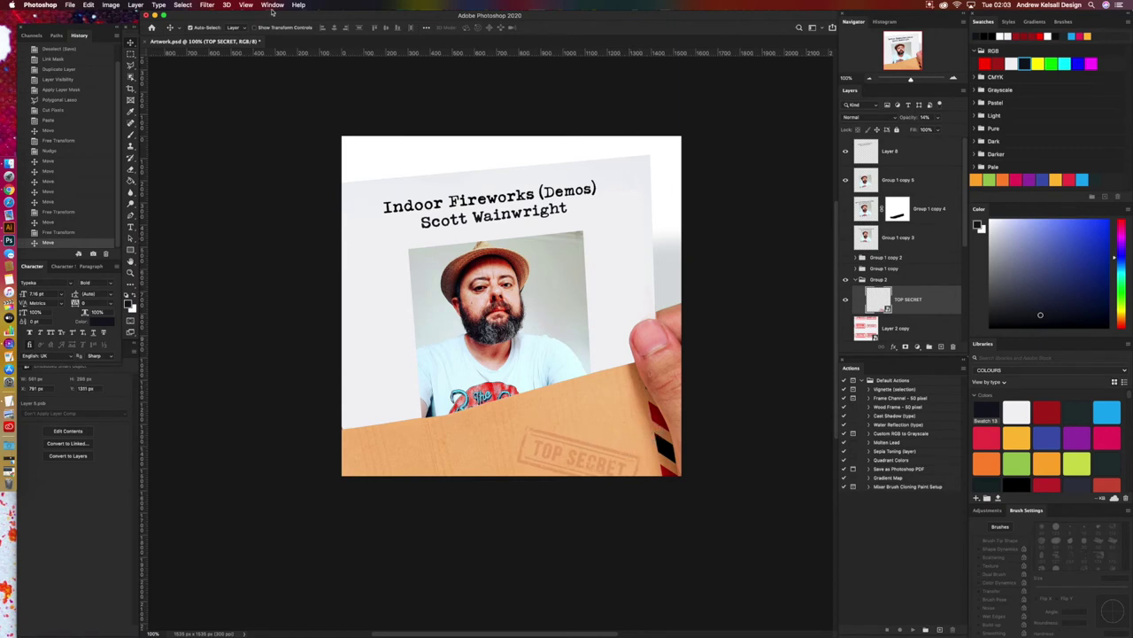
Step: Close the menu without changes and shift the stamp slightly up and right
left_click(264, 4)
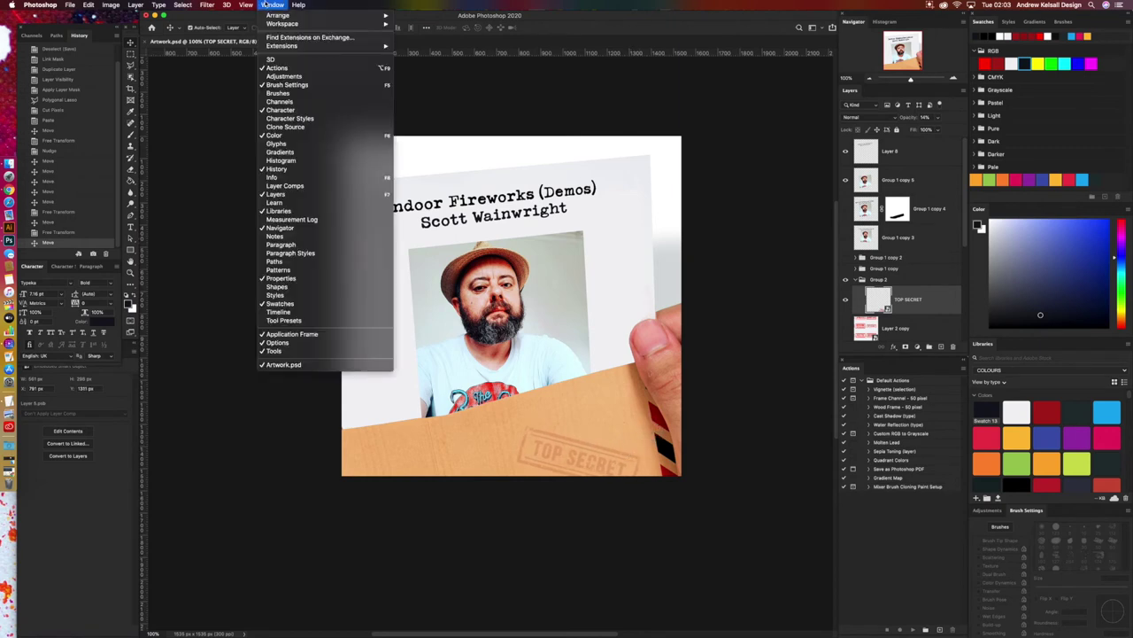
mouse_move(245, 4)
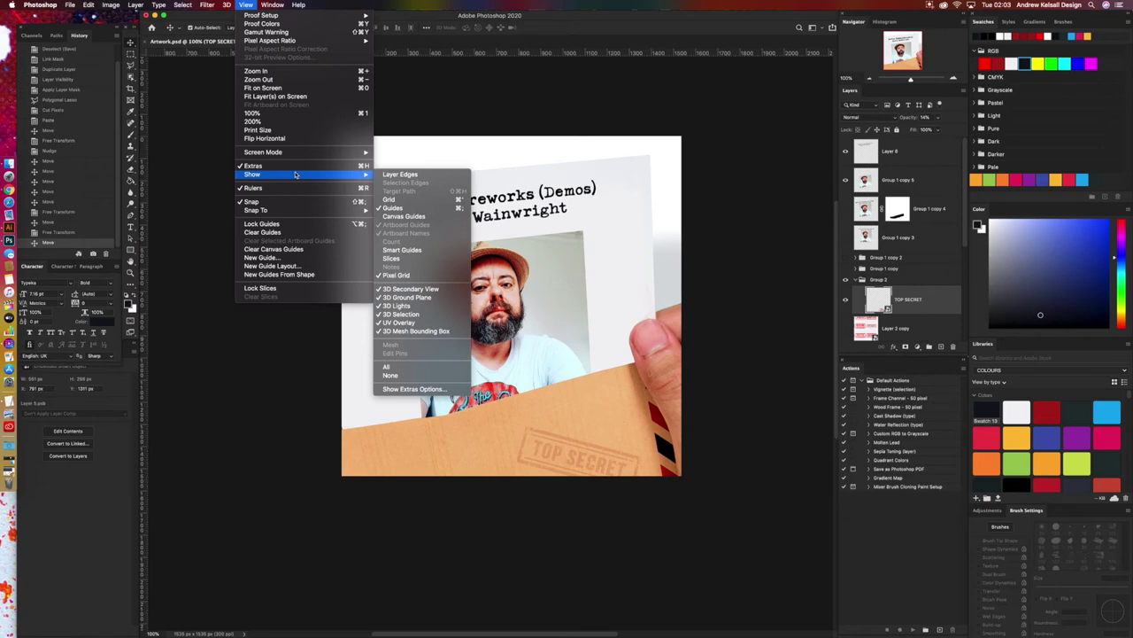
key("Escape")
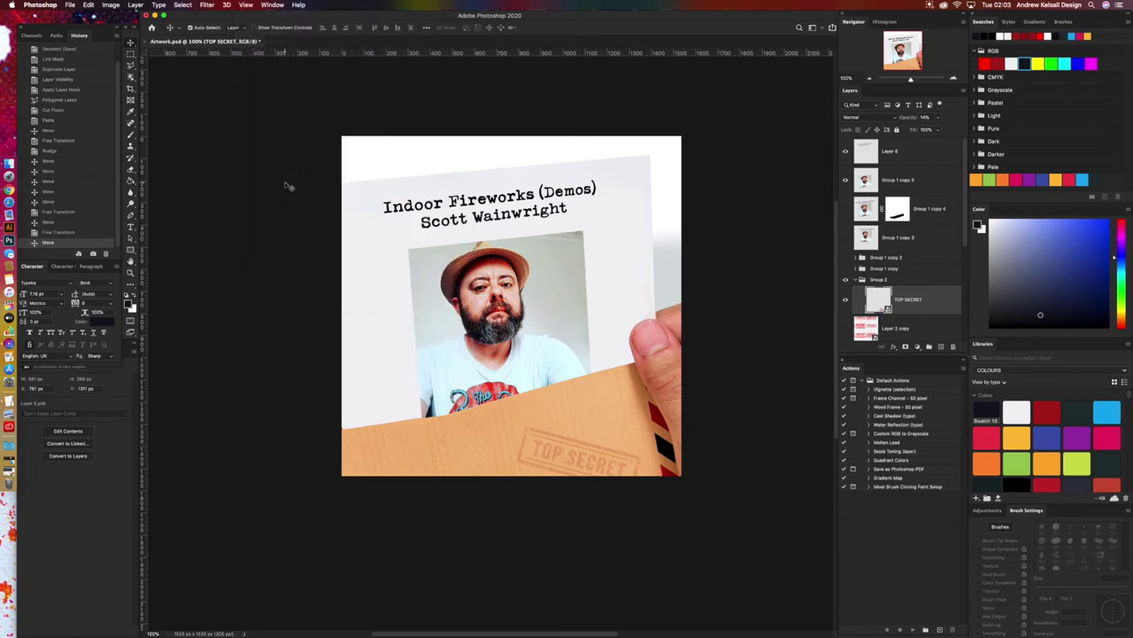
mouse_move(621, 458)
left_mouse_down()
mouse_move(636, 460)
mouse_move(620, 451)
left_mouse_up()
Step: Open the Info panel, dock it with the Navigator group, and shift the stamp up and left
left_click(272, 6)
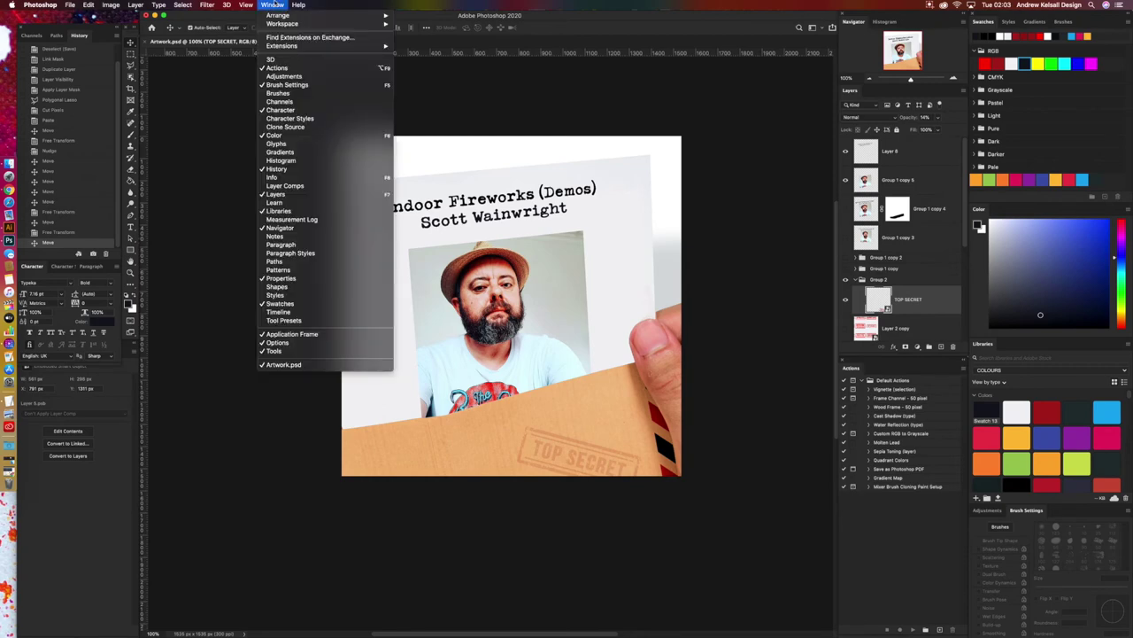
left_click(292, 177)
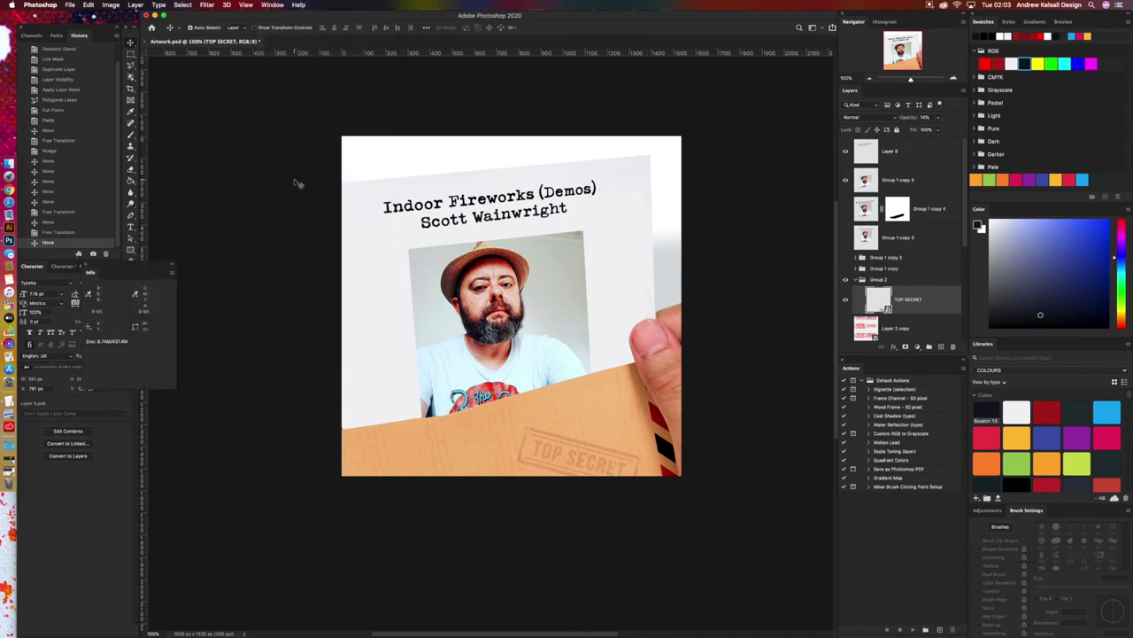
left_click_drag(138, 268, 910, 23)
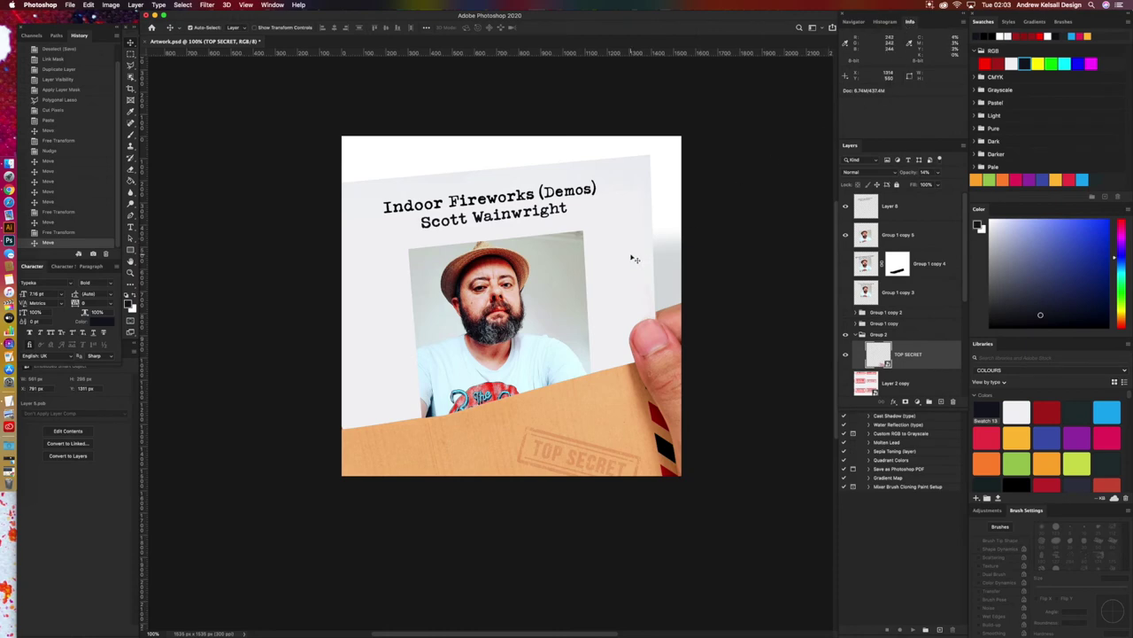
left_click_drag(565, 447, 575, 413)
left_click(854, 23)
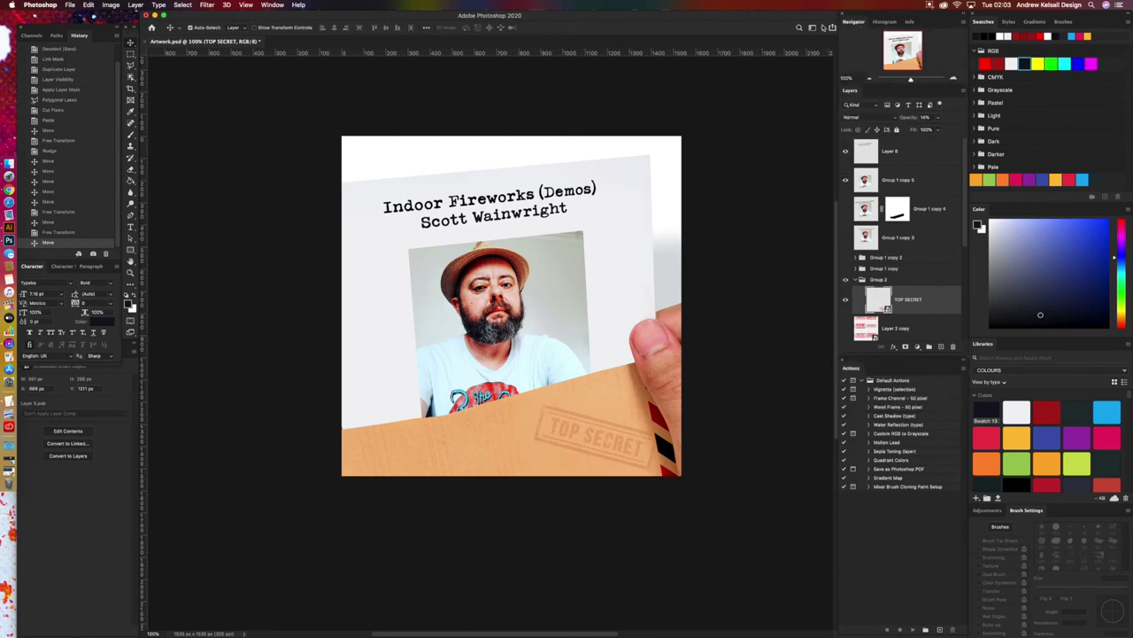
Step: Toggle View Extras off and back on, nudging the stamp left and the photo down
left_click(273, 4)
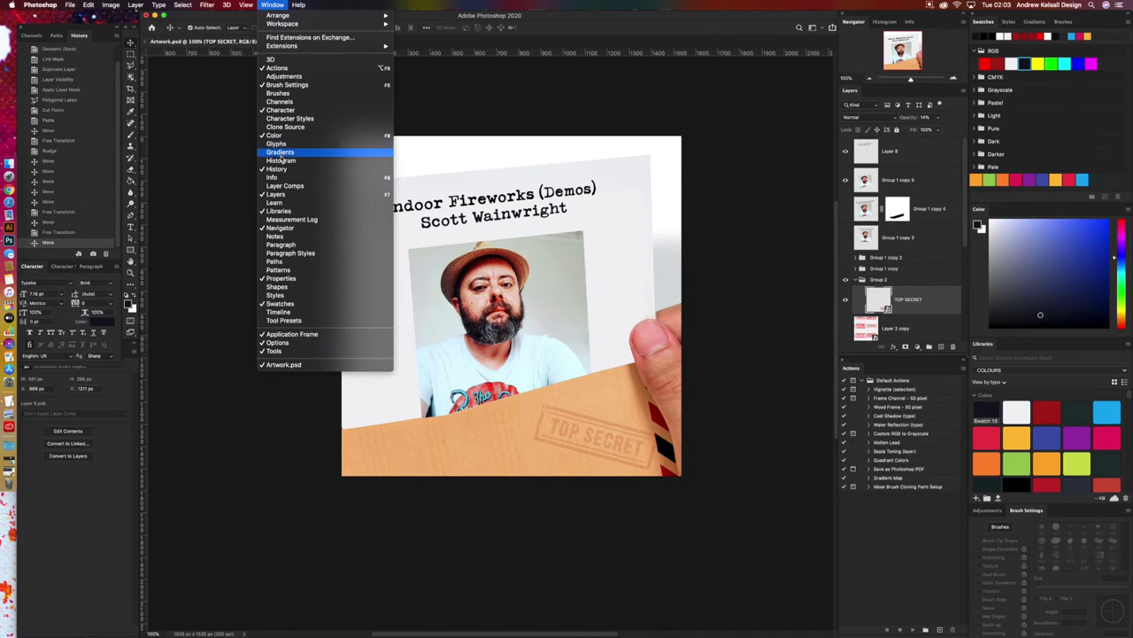
mouse_move(245, 4)
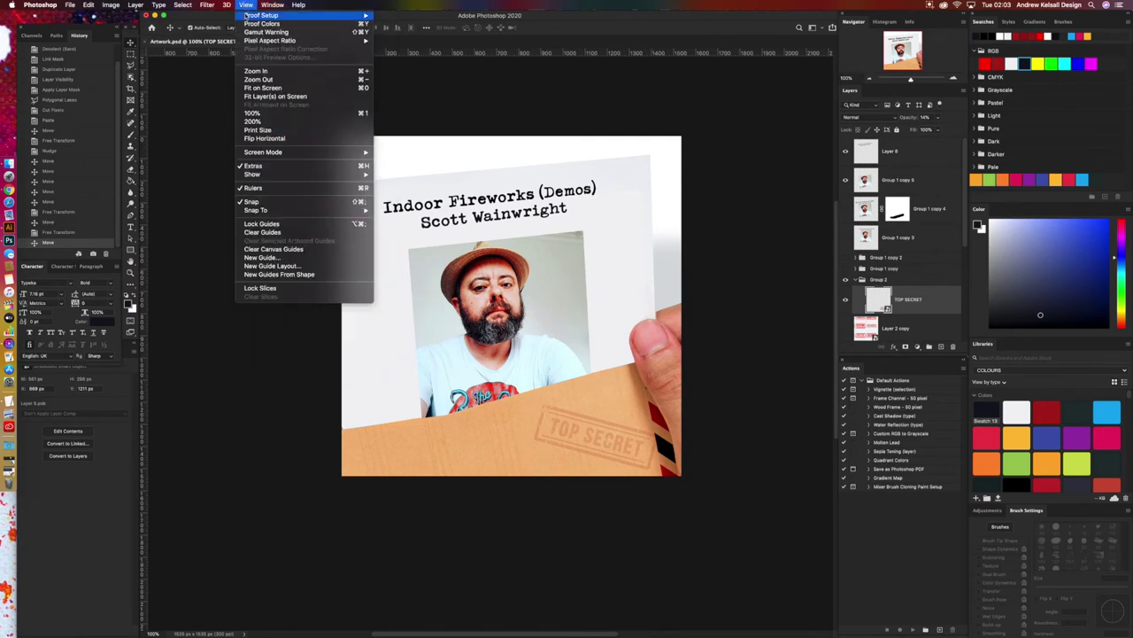
left_click(280, 166)
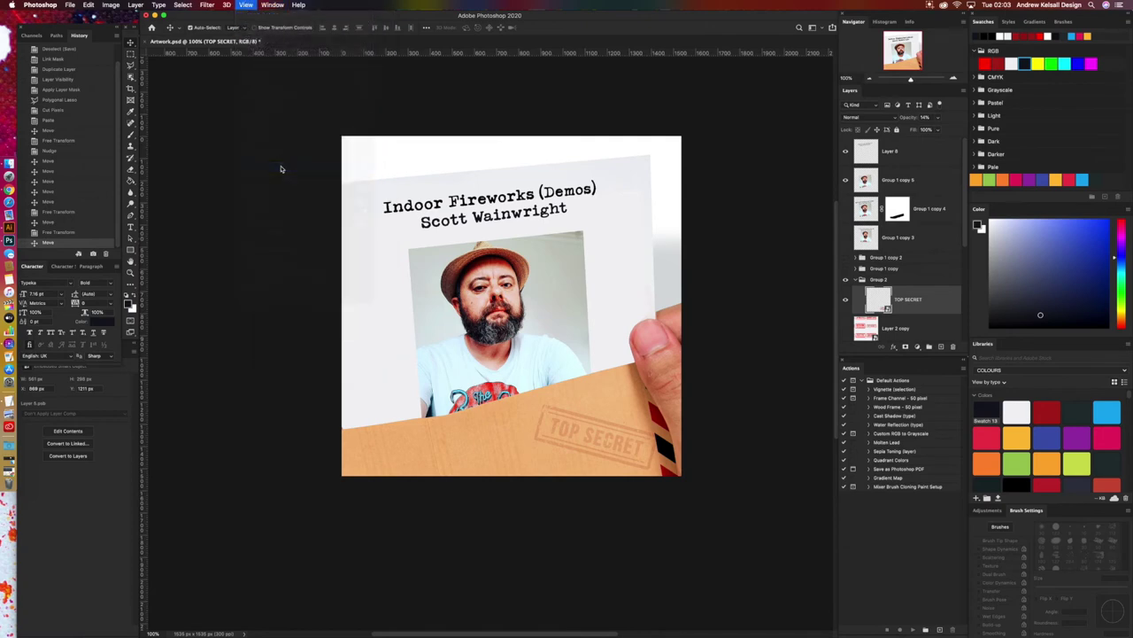
mouse_move(618, 432)
left_mouse_down()
mouse_move(626, 407)
mouse_move(614, 430)
left_mouse_up()
left_click(245, 4)
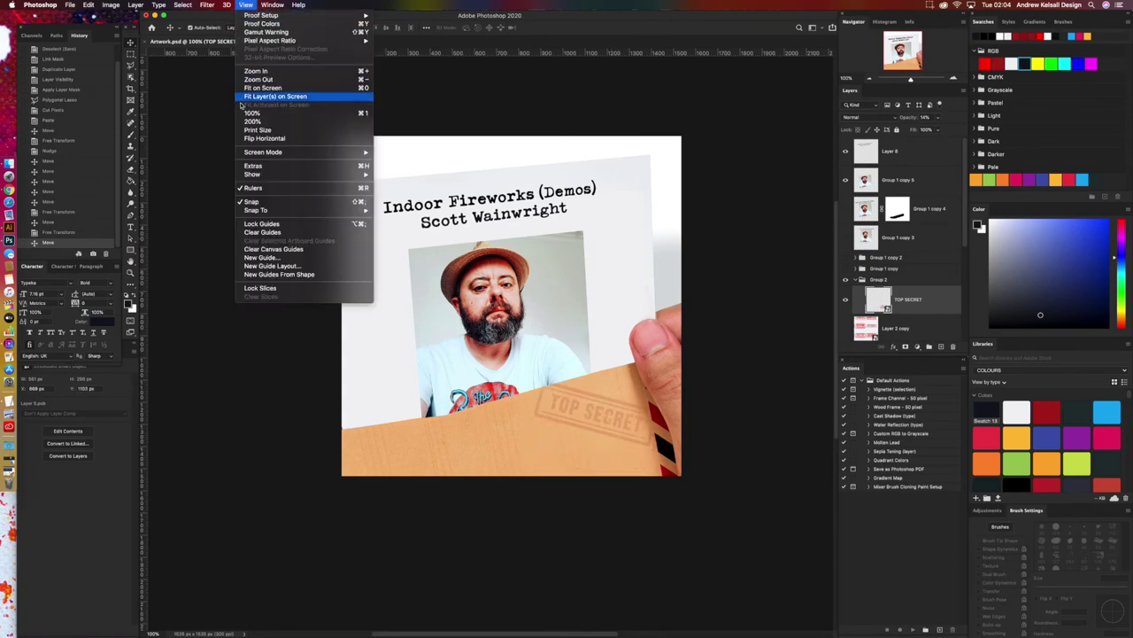
left_click(254, 166)
left_click(247, 4)
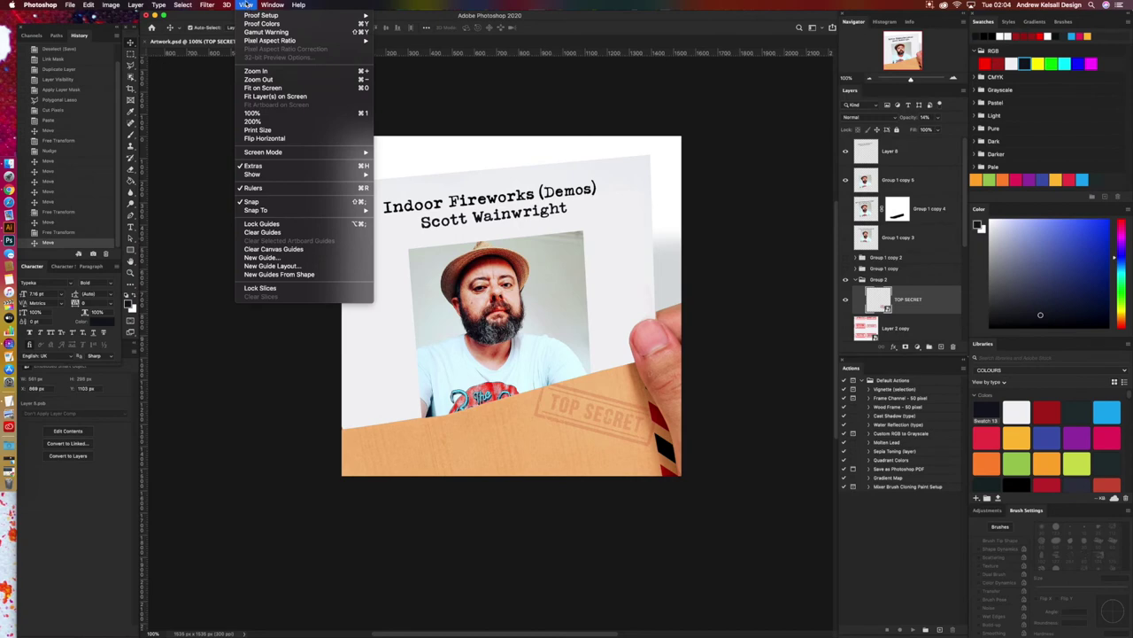
left_click(239, 4)
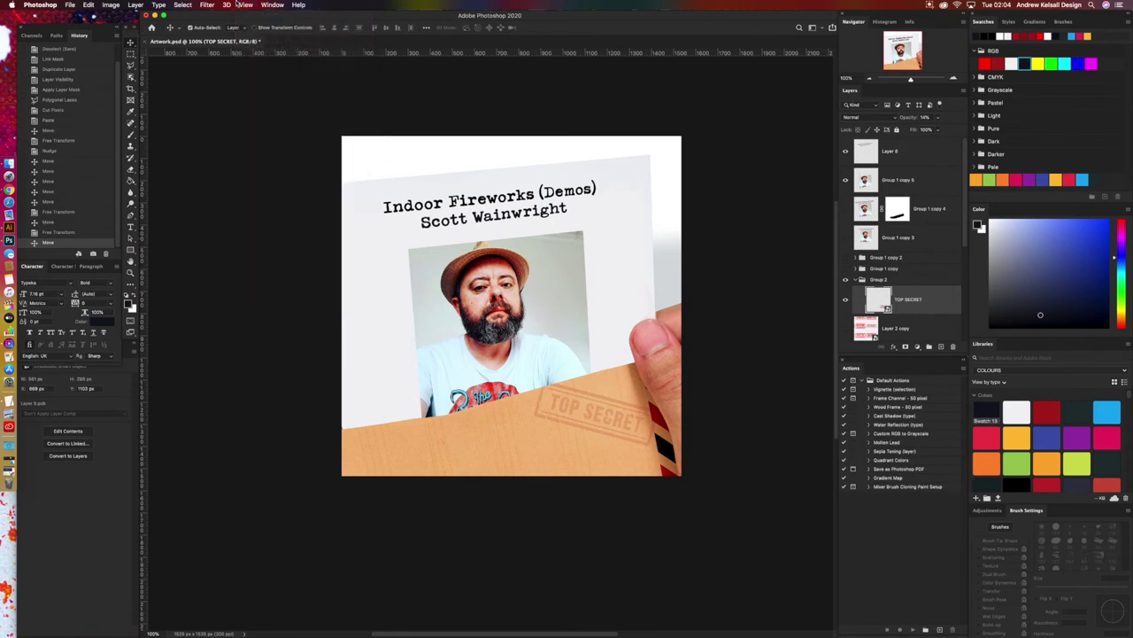
left_click_drag(590, 416, 598, 442)
Step: Undo the accidental photo move, then select and drag the TOP SECRET layer
key("super+z")
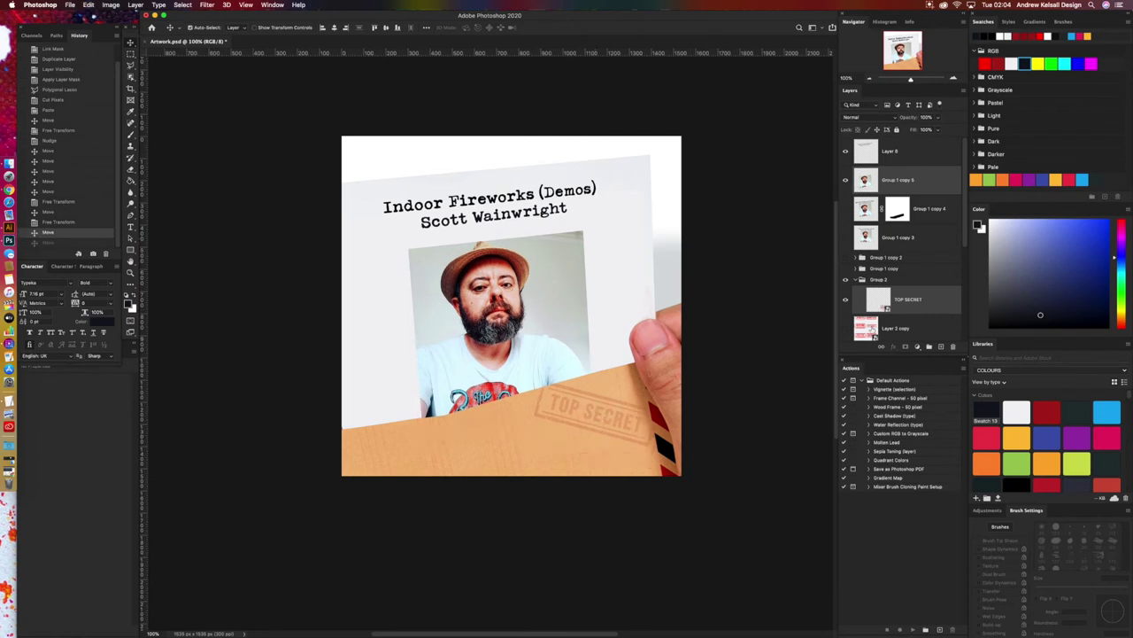
left_click(877, 302)
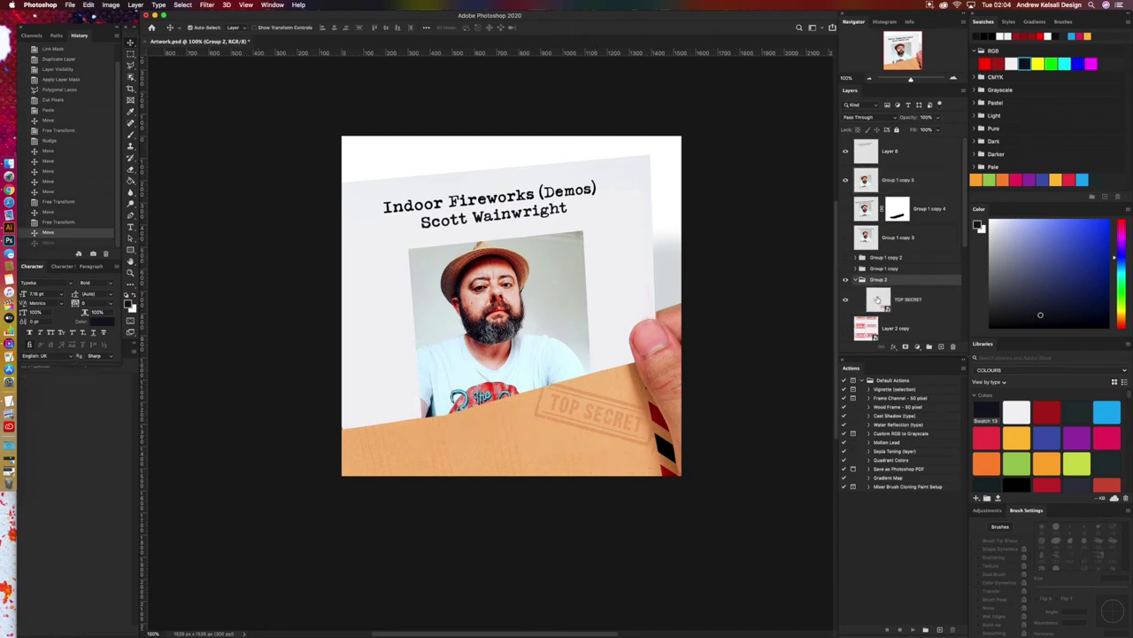
left_click_drag(625, 406, 613, 458)
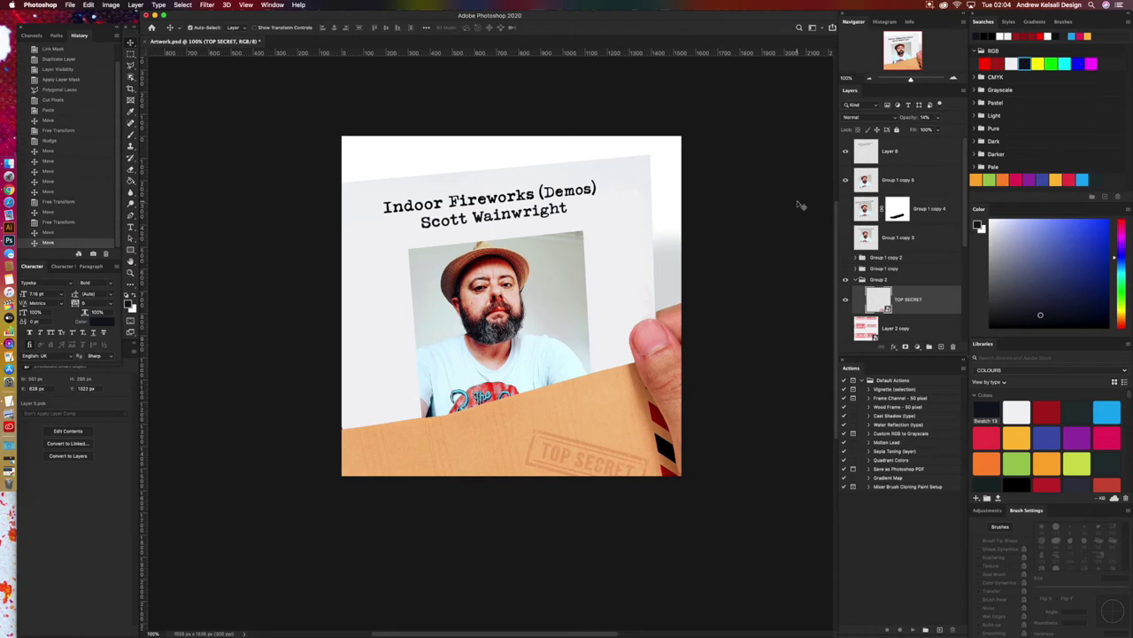
Step: Duplicate the TOP SECRET layer, hide the original, and set the copy's opacity to 100%
left_click_drag(912, 304, 939, 347)
left_click(844, 328)
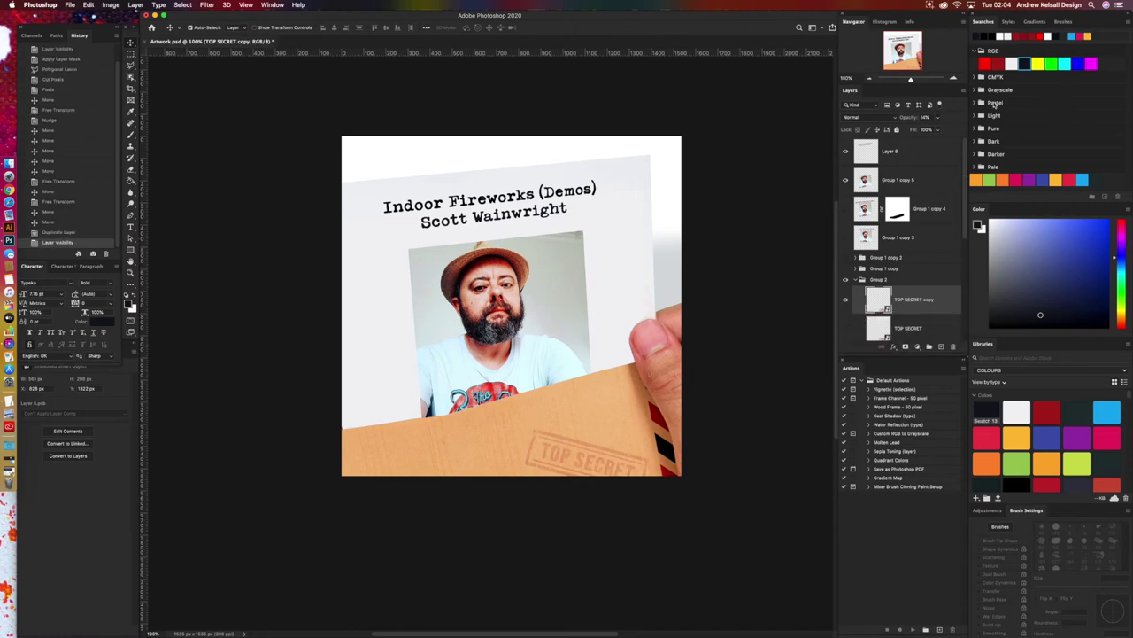
left_click(939, 119)
left_click_drag(928, 132, 974, 139)
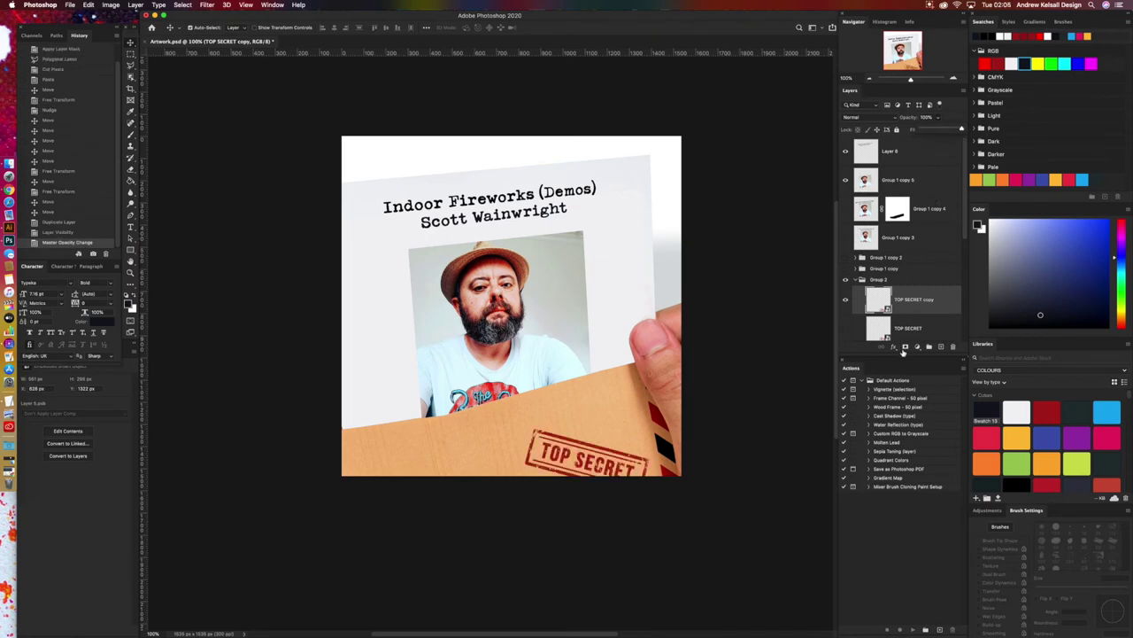
Step: Add a layer mask to the TOP SECRET copy and set up a 283 px spatter brush
left_click(905, 347)
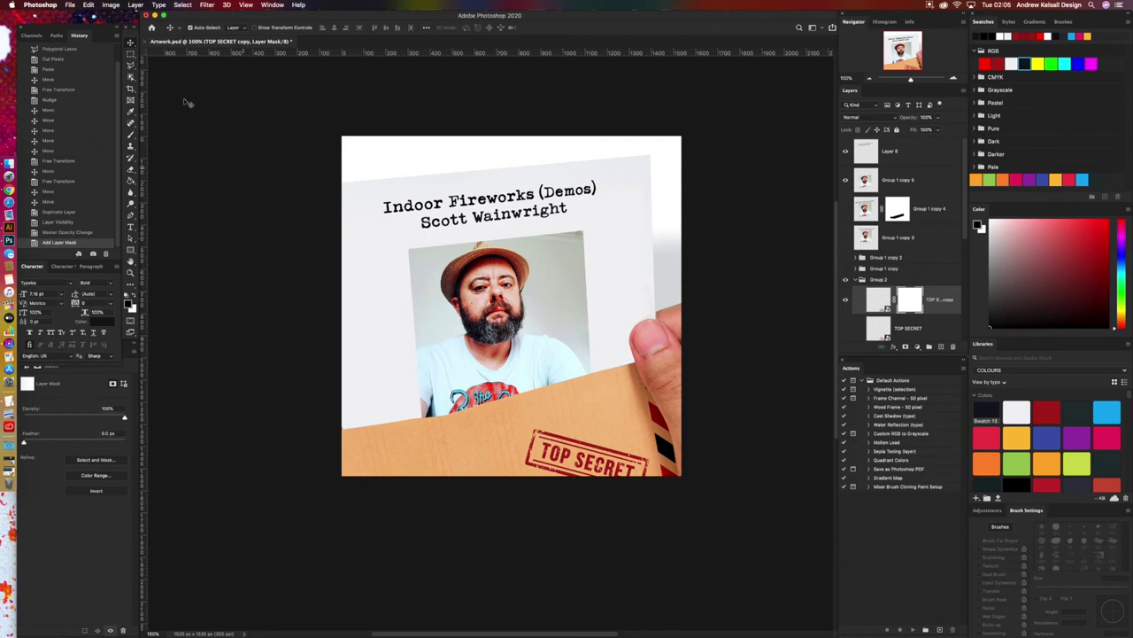
left_click(131, 140)
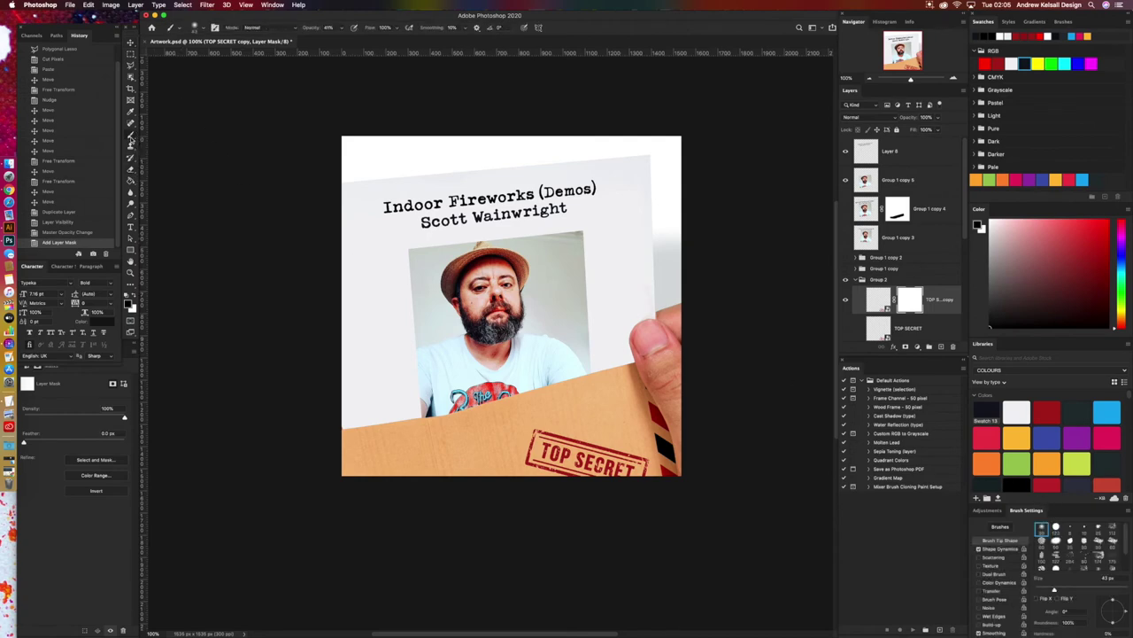
left_click(202, 28)
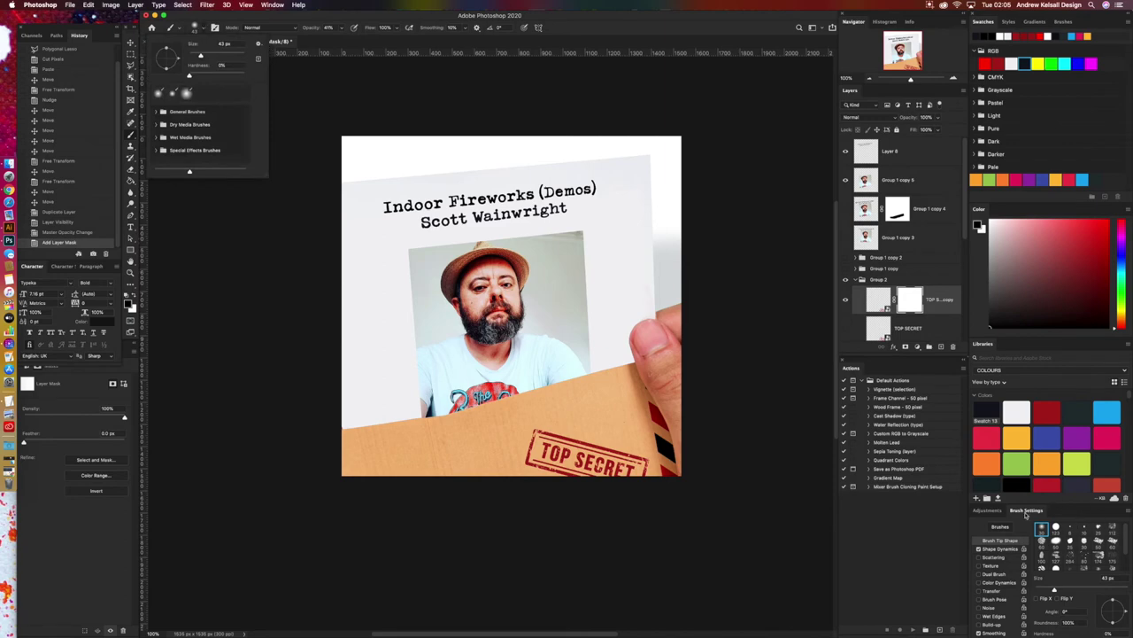
mouse_move(1027, 511)
left_mouse_down()
mouse_move(752, 41)
mouse_move(697, 21)
left_mouse_up()
left_click_drag(832, 253, 833, 547)
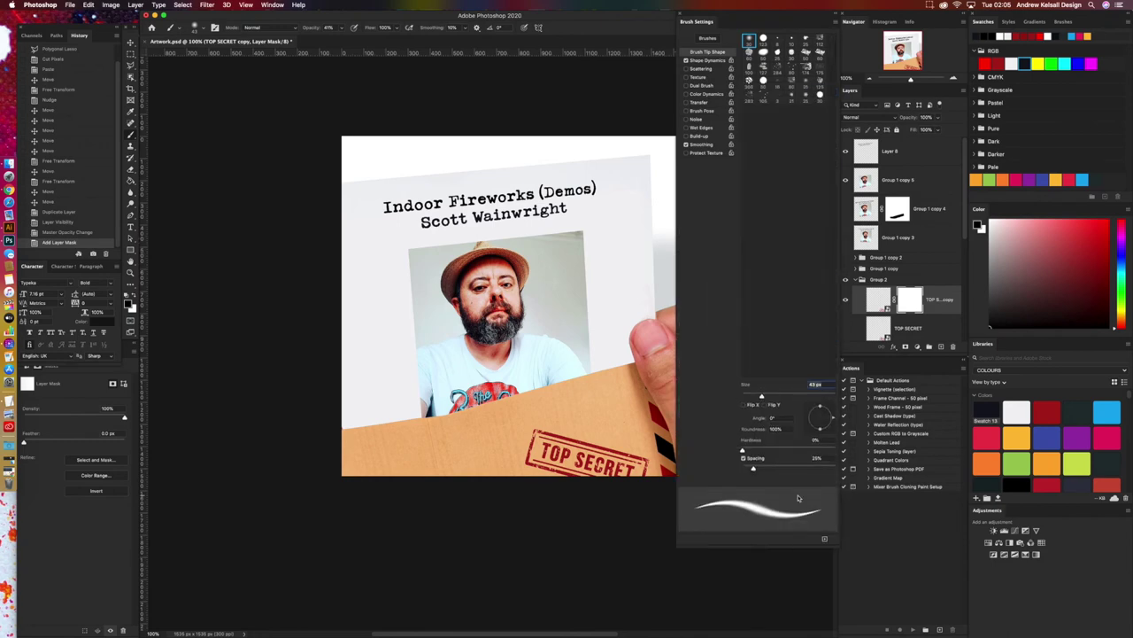
left_click(749, 99)
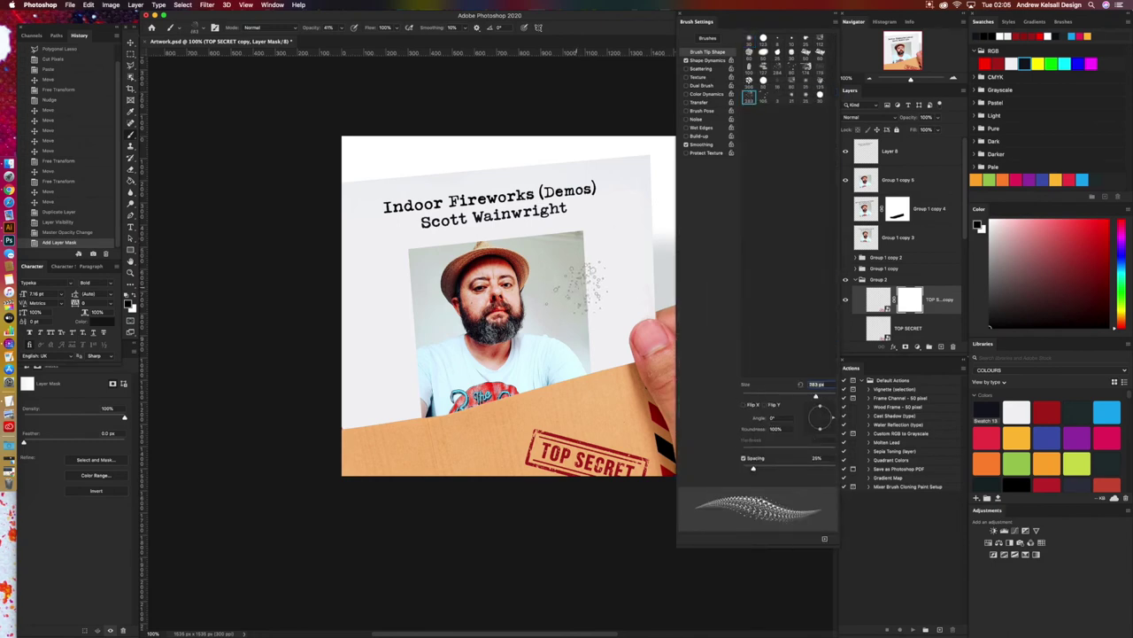
key("bracketleft")
key("bracketleft")
key("bracketleft")
Step: Dab spatter onto the stamp mask around the centre of TOP SECRET
left_click(574, 447)
left_click(574, 434)
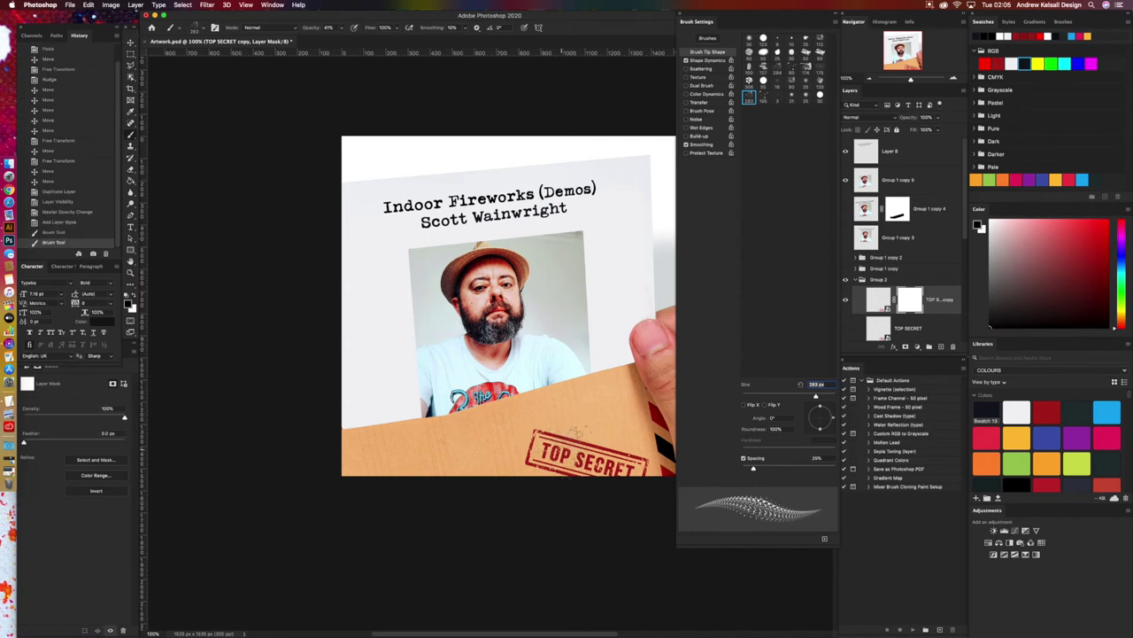
left_click(576, 433)
left_click(571, 432)
left_click(568, 431)
left_click(567, 430)
left_click(562, 431)
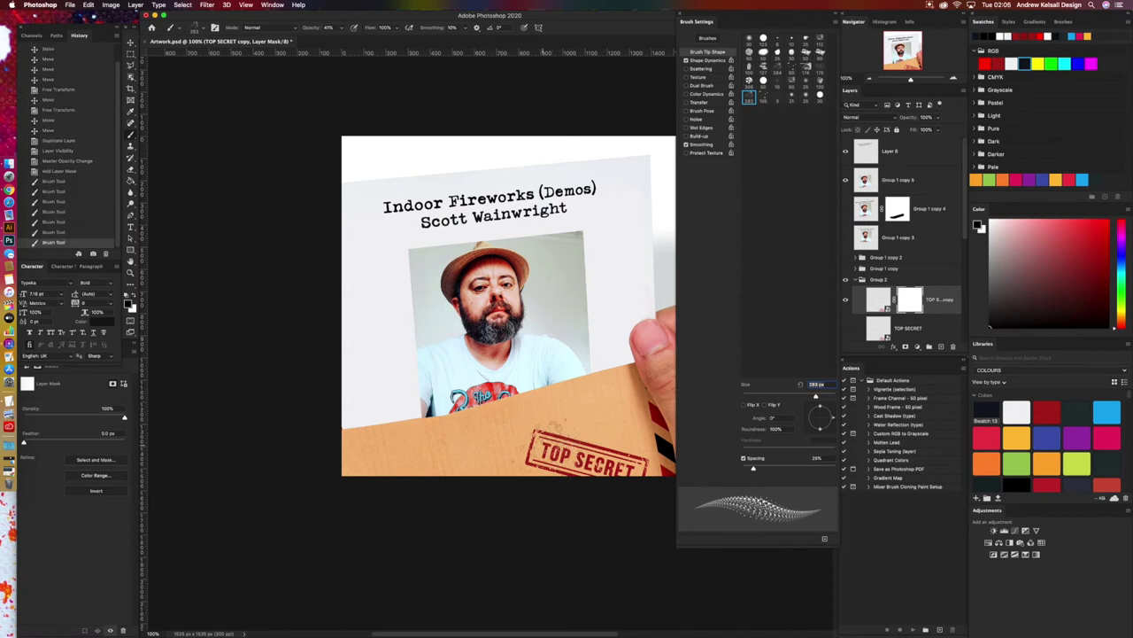
left_click(558, 433)
left_click(559, 433)
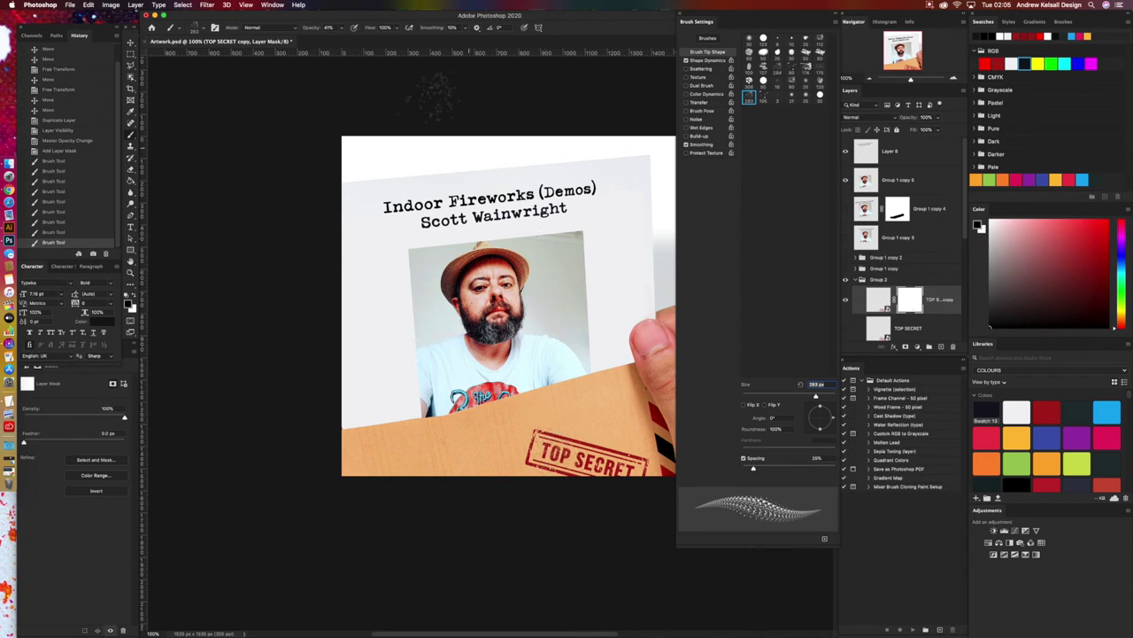
Step: Raise brush opacity to 100% and spatter across the stamp, including its right and lower edges
left_click(341, 27)
left_click_drag(344, 41, 428, 36)
left_click(592, 434)
left_click(584, 437)
left_click(540, 438)
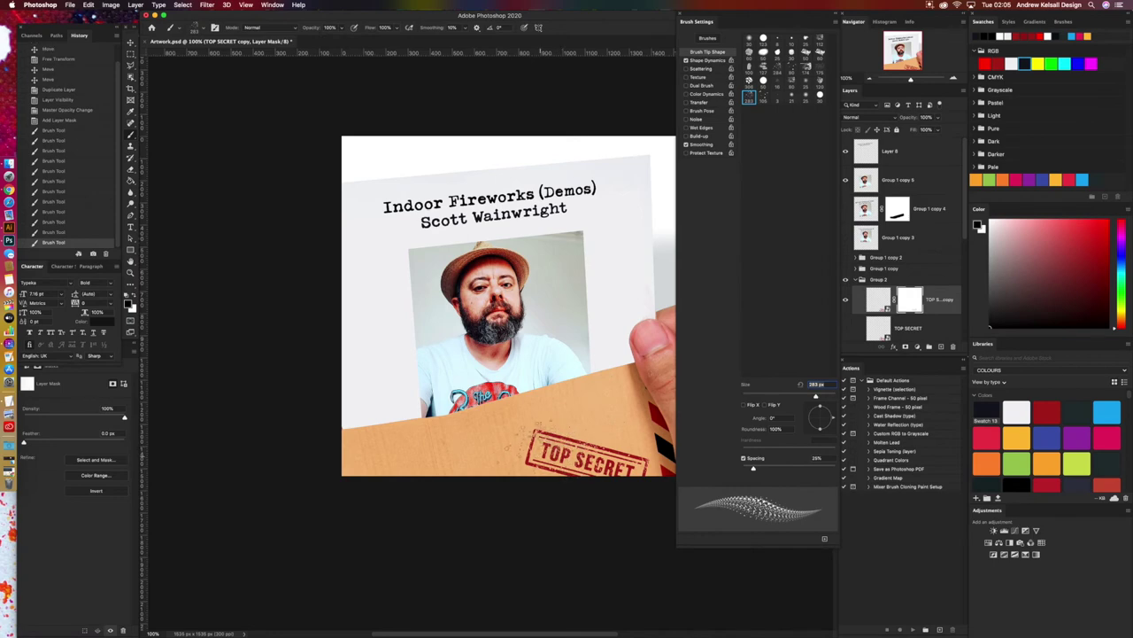
left_click(534, 430)
left_click(531, 427)
left_click(547, 418)
left_click(550, 416)
left_click(554, 420)
left_click(560, 422)
left_click(582, 432)
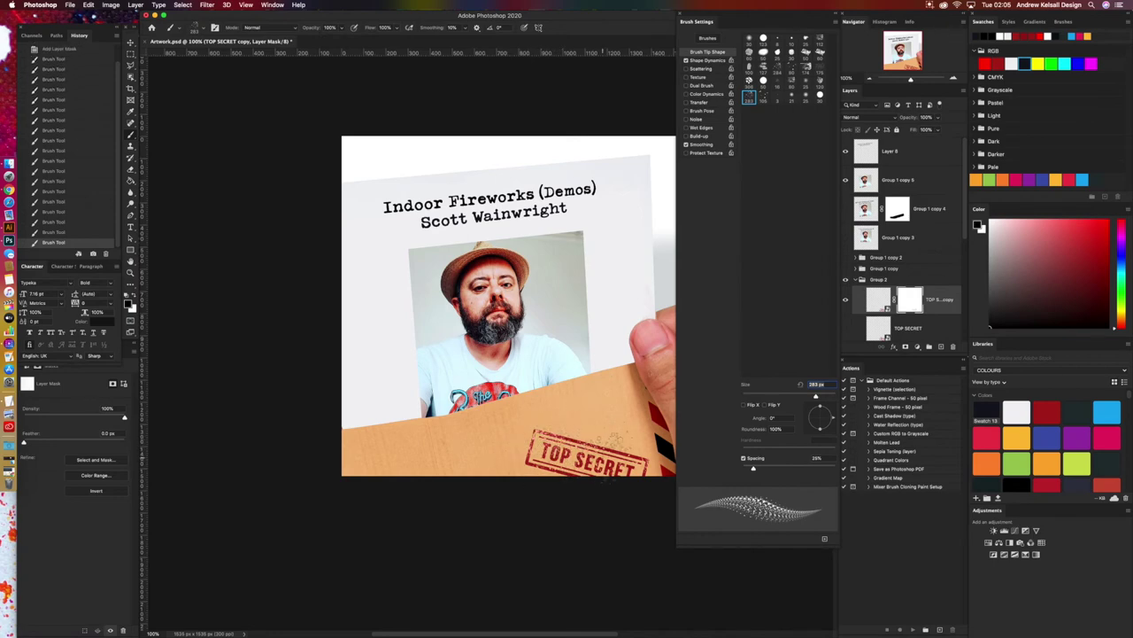
left_click(623, 442)
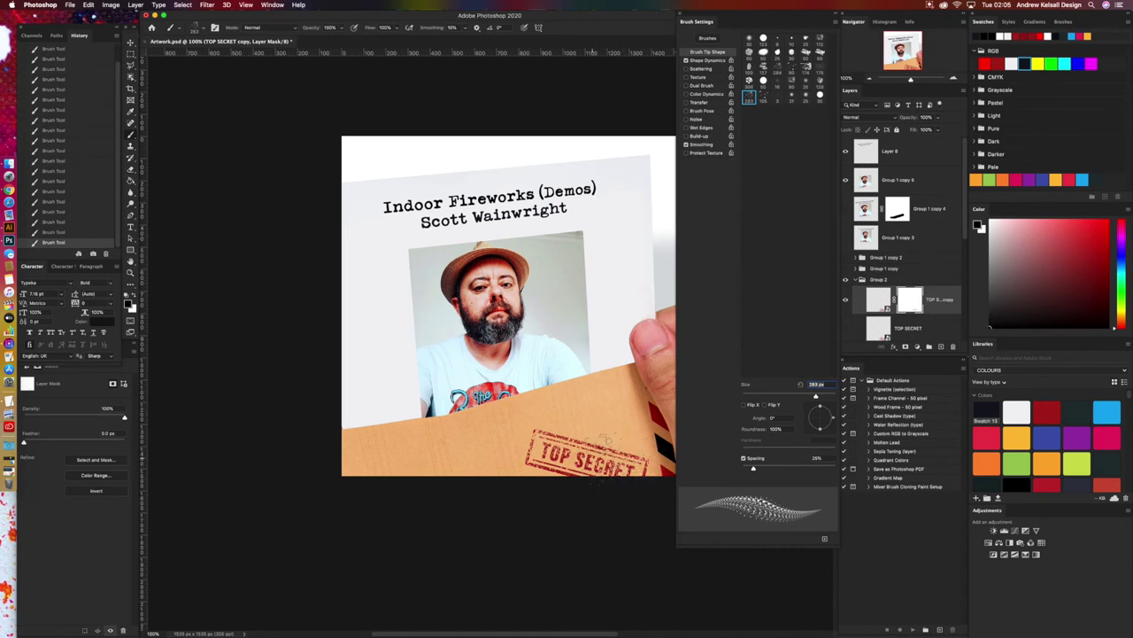
left_click_drag(549, 418, 575, 379)
Step: Set the brush to 111 px, target the stamp copy's pixels, lower its opacity, and dock the brush settings
left_click(791, 396)
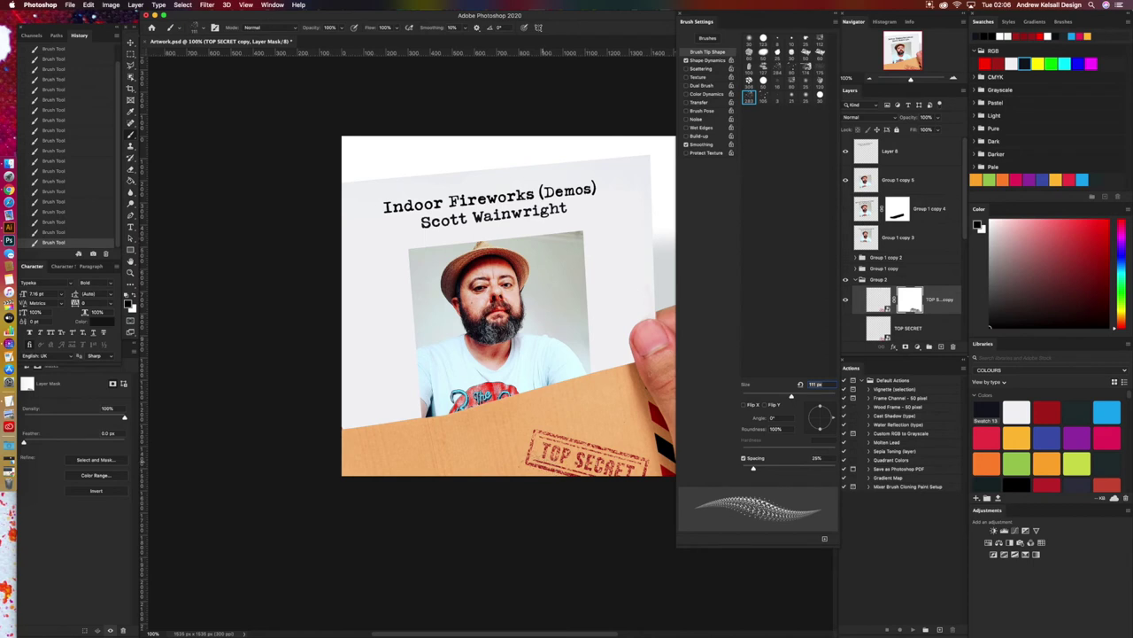
left_click(875, 303)
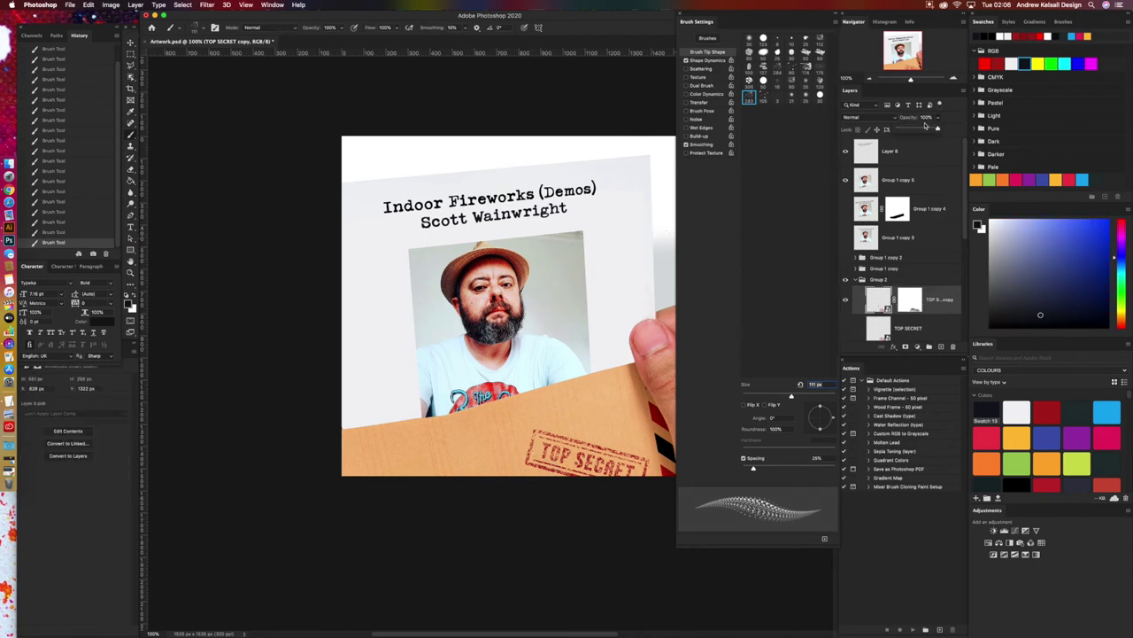
left_click_drag(898, 129, 906, 129)
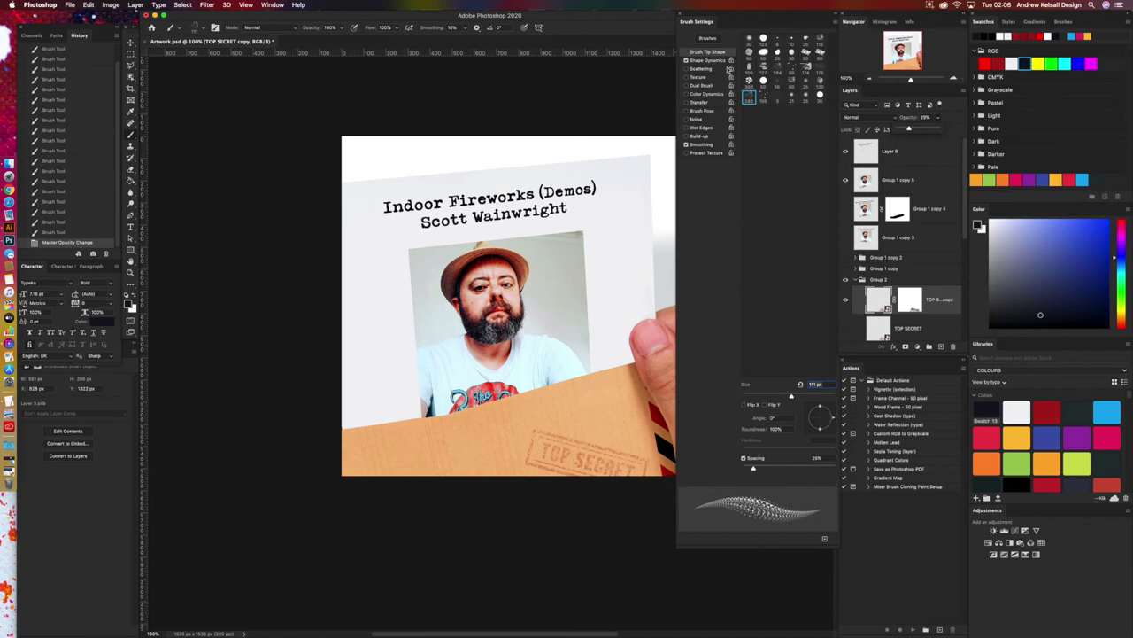
mouse_move(703, 25)
left_mouse_down()
mouse_move(759, 21)
mouse_move(735, 46)
mouse_move(696, 139)
mouse_move(1044, 506)
left_mouse_up()
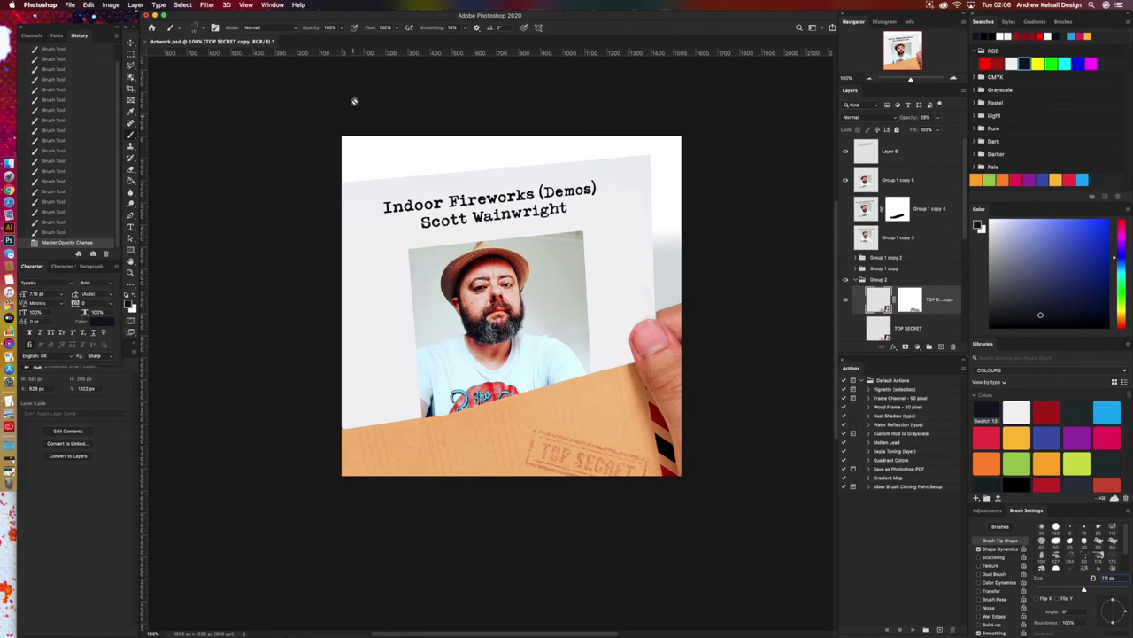
Step: Toggle Layer 1's visibility and target the Layer 1 copy mask, showing the Channels panel
scroll(963, 230, "down", 6)
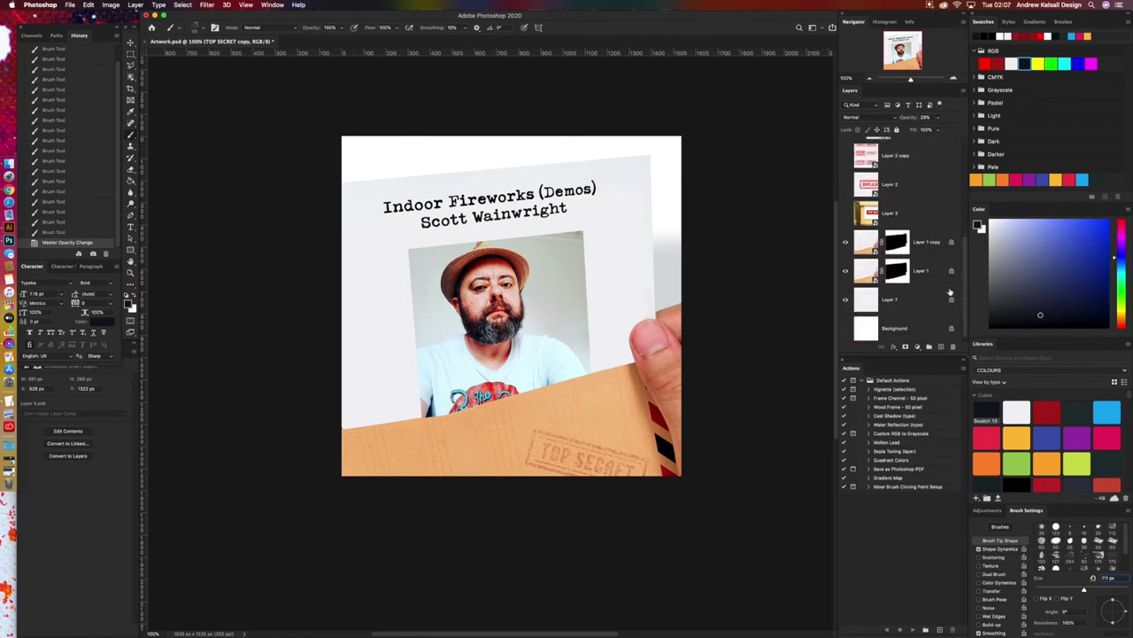
left_click(845, 271)
left_click(897, 244)
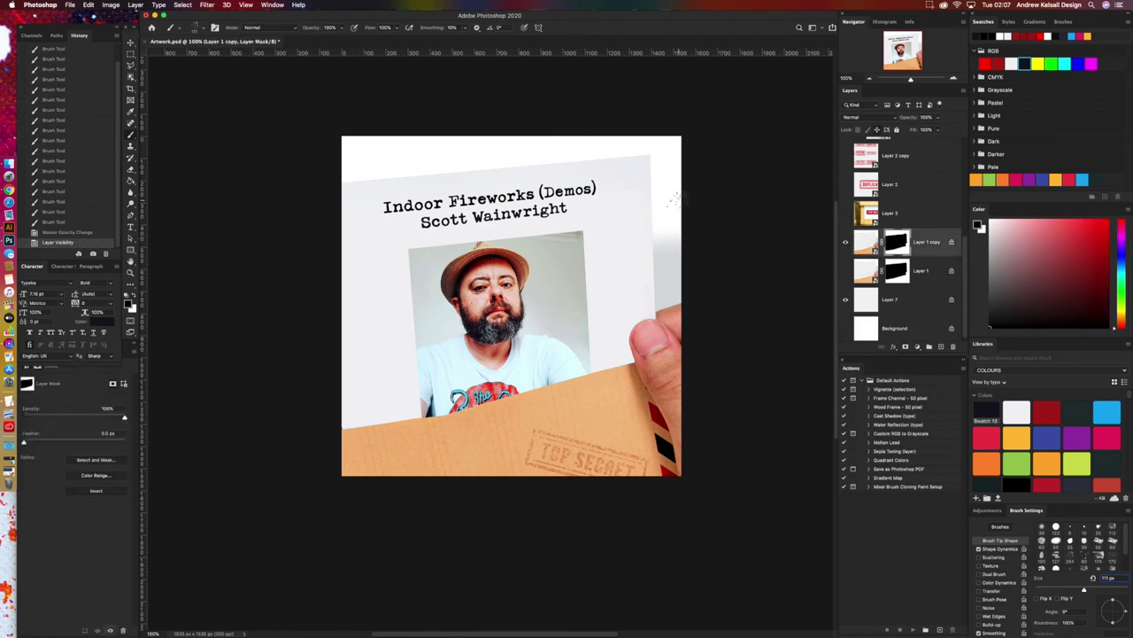
left_click(36, 39)
Step: Delete the Alpha 2 channel, load the Layer 1 copy mask as a selection, return to RGB, and deselect
left_click(93, 254)
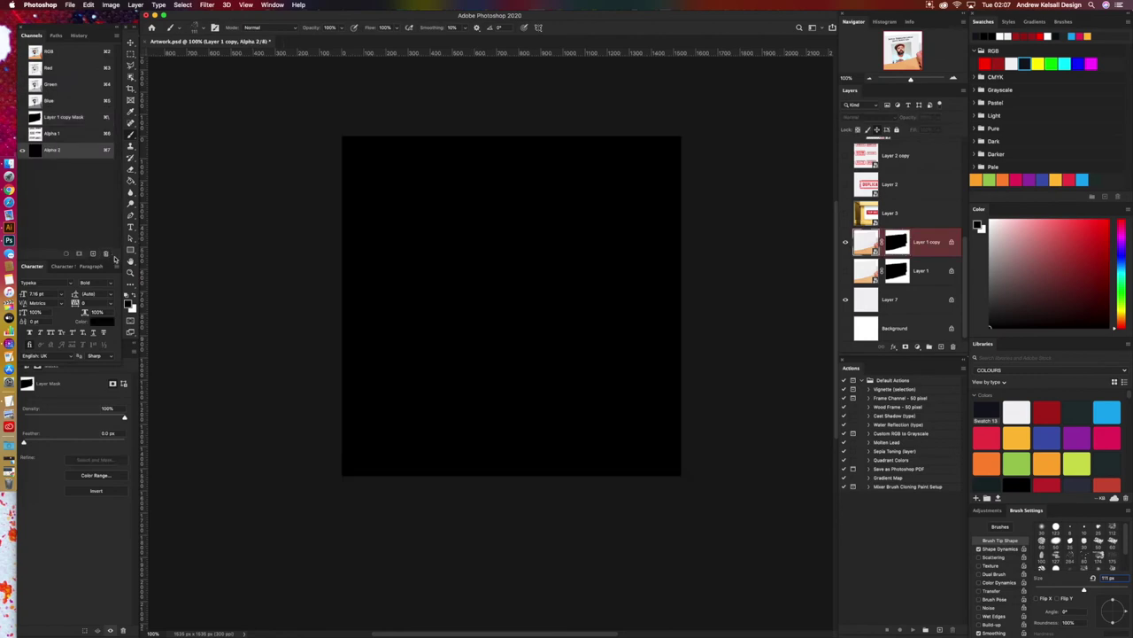
left_click(113, 256)
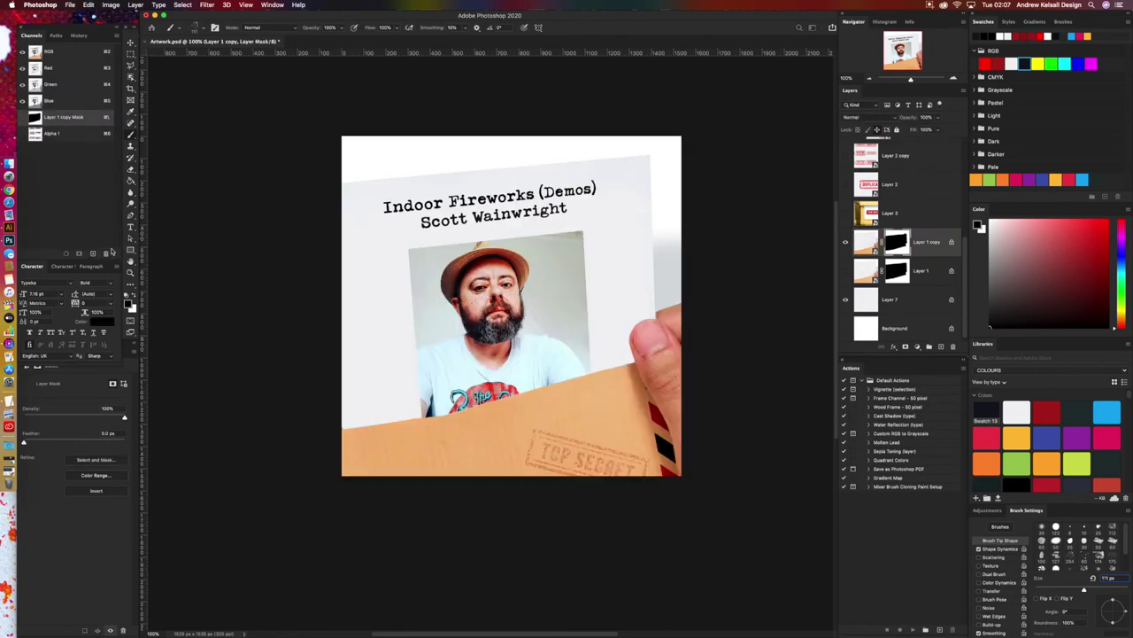
left_click(23, 118)
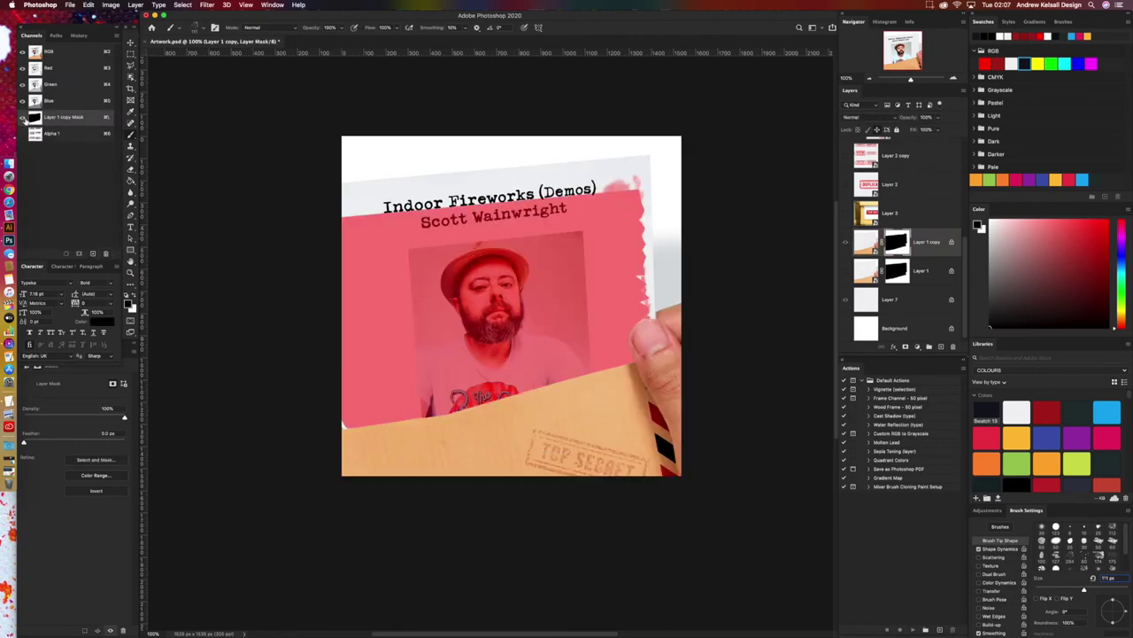
left_click(67, 254)
left_click(67, 59)
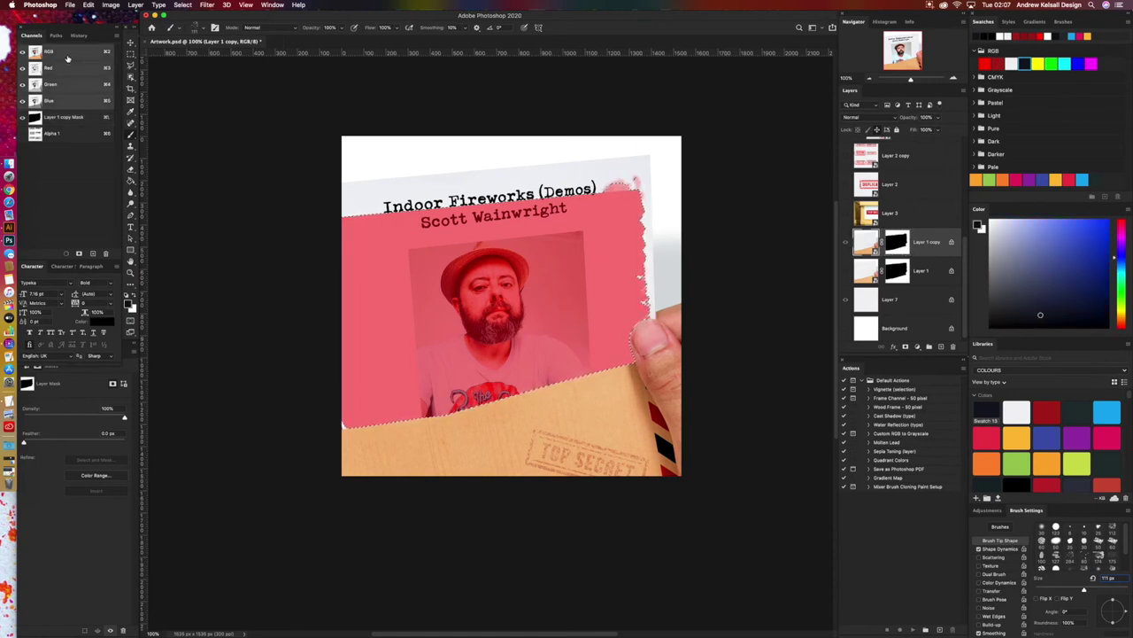
key("super+d")
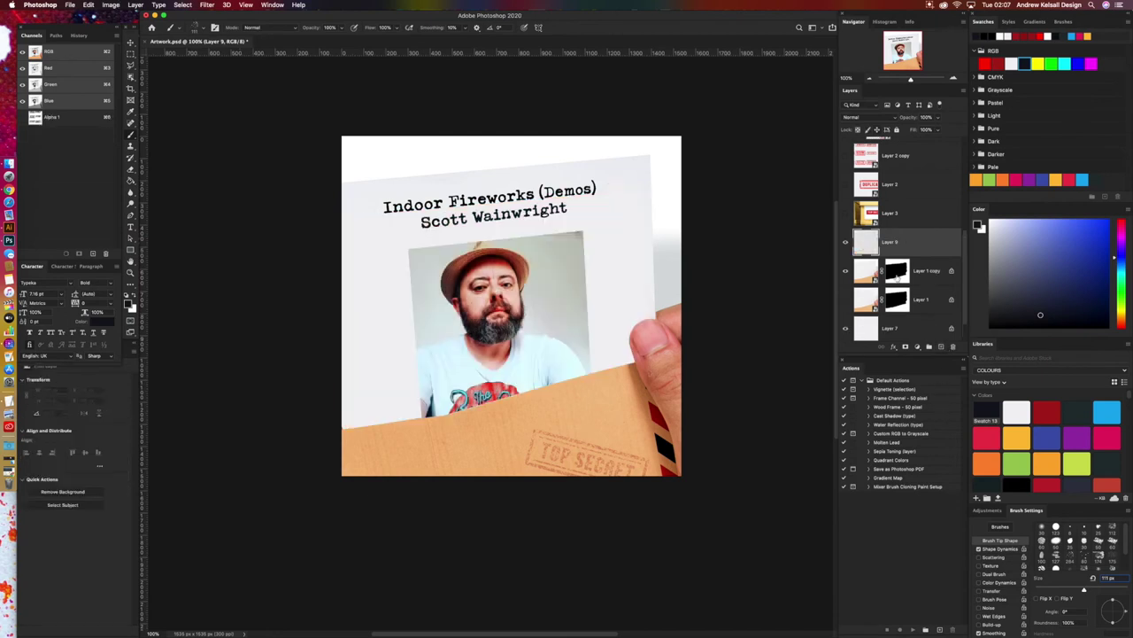
Step: Add Layer 9, fill it solid black with the Paint Bucket, and move it to the top of the stack
left_click(940, 346)
left_click(135, 181)
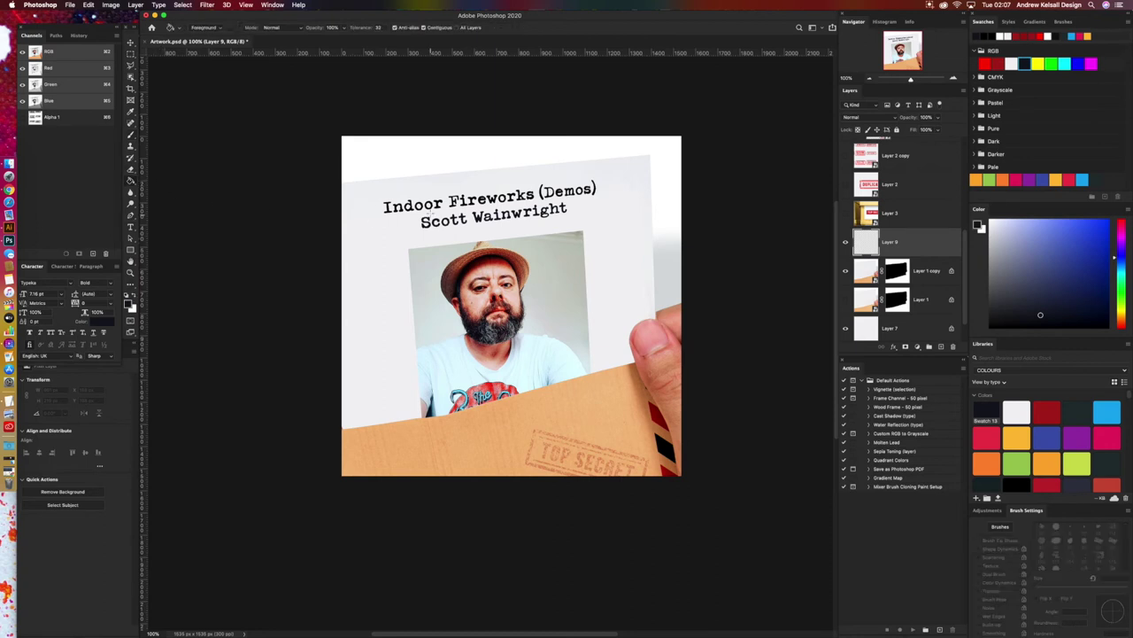
left_click(427, 215)
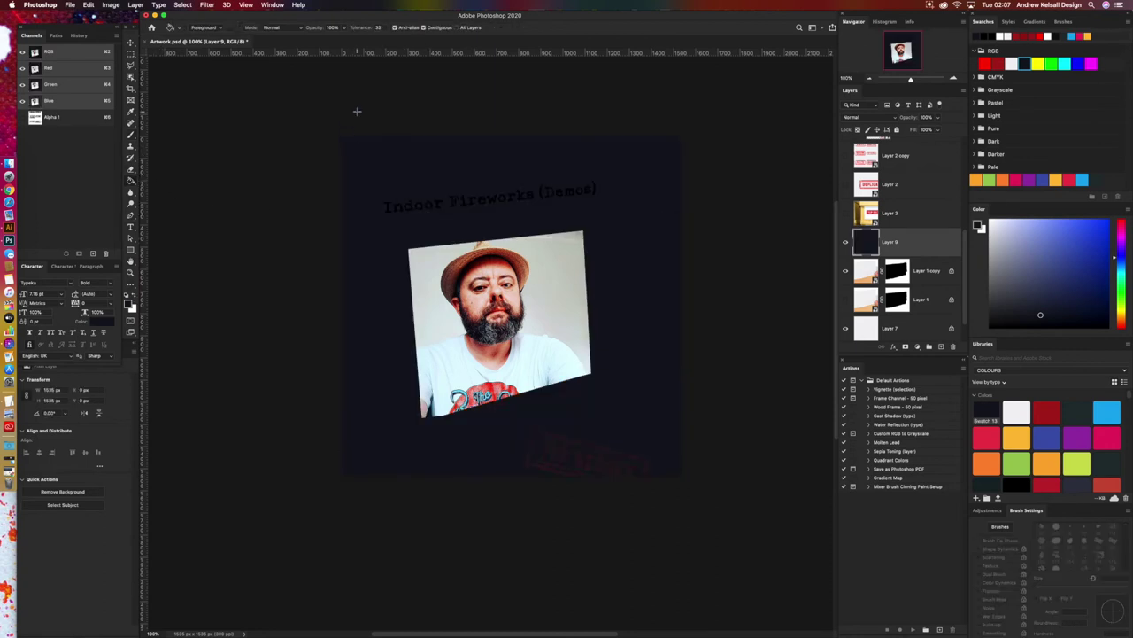
key("super+z")
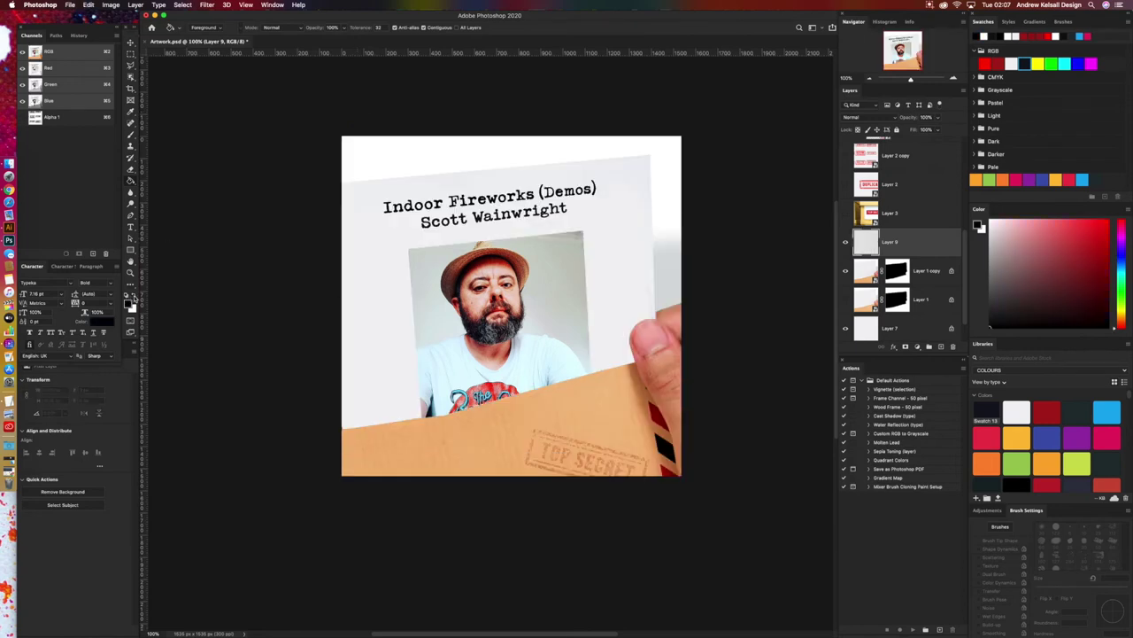
left_click(135, 296)
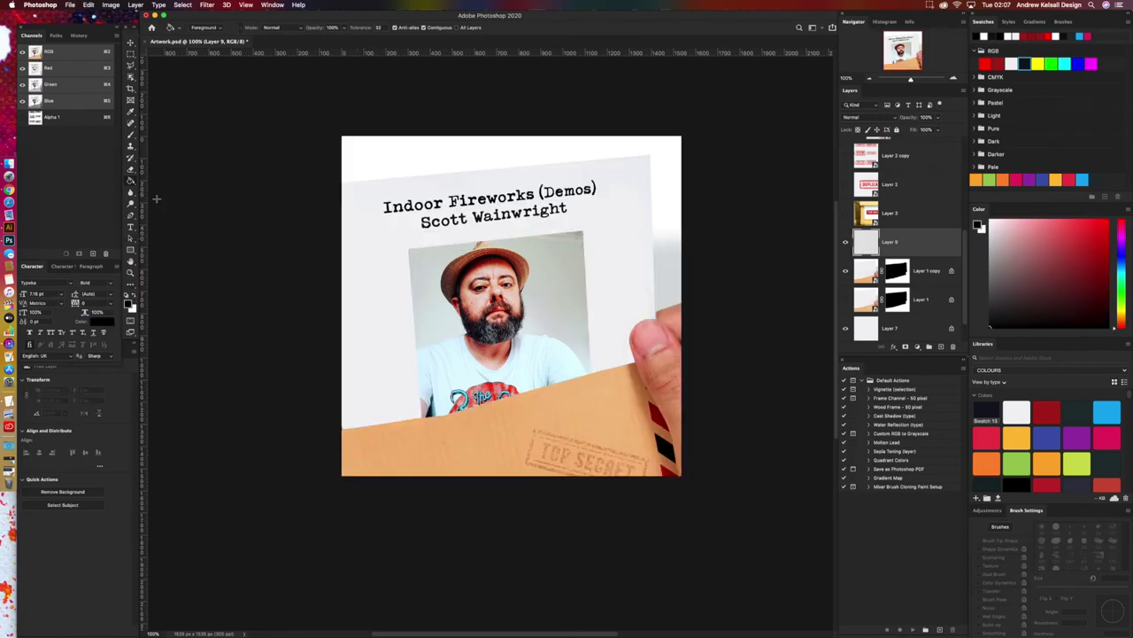
left_click(405, 235)
scroll(903, 245, "up", 2)
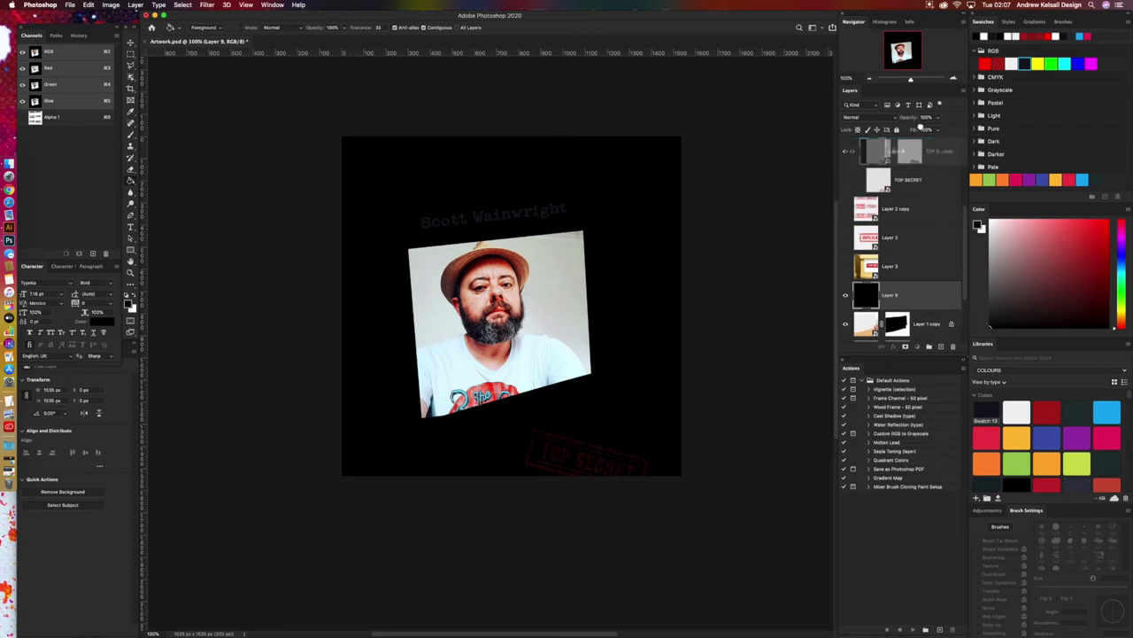
mouse_move(921, 127)
left_mouse_down()
mouse_move(899, 131)
mouse_move(900, 145)
mouse_move(922, 146)
left_mouse_up()
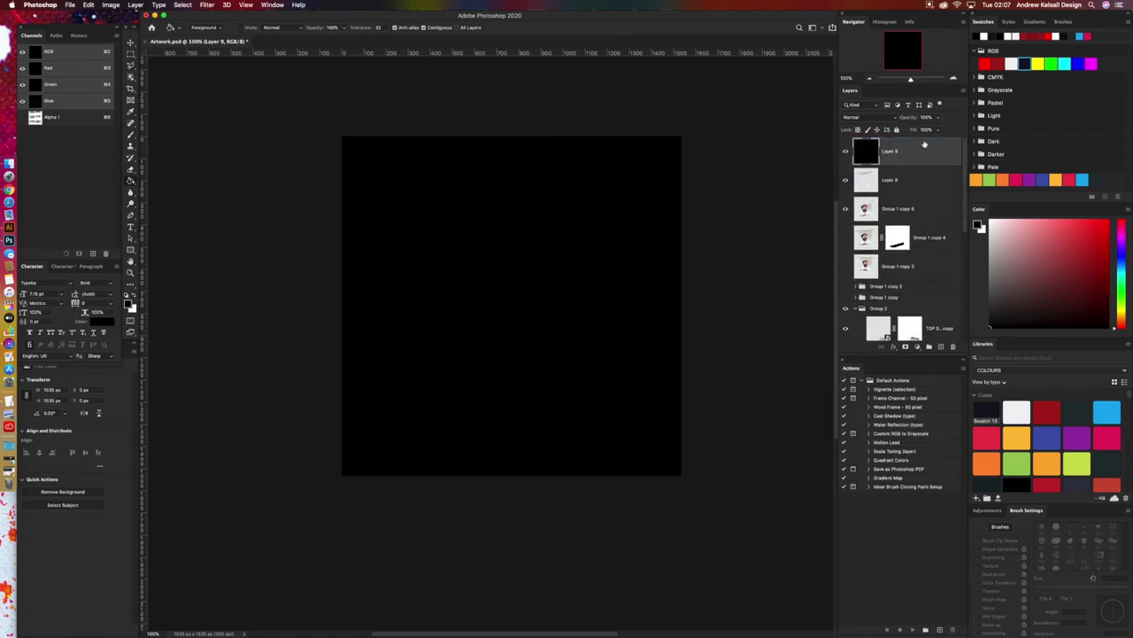
right_click(131, 182)
Step: Switch to the Gradient Tool and briefly open and close its gradient settings
left_click(149, 180)
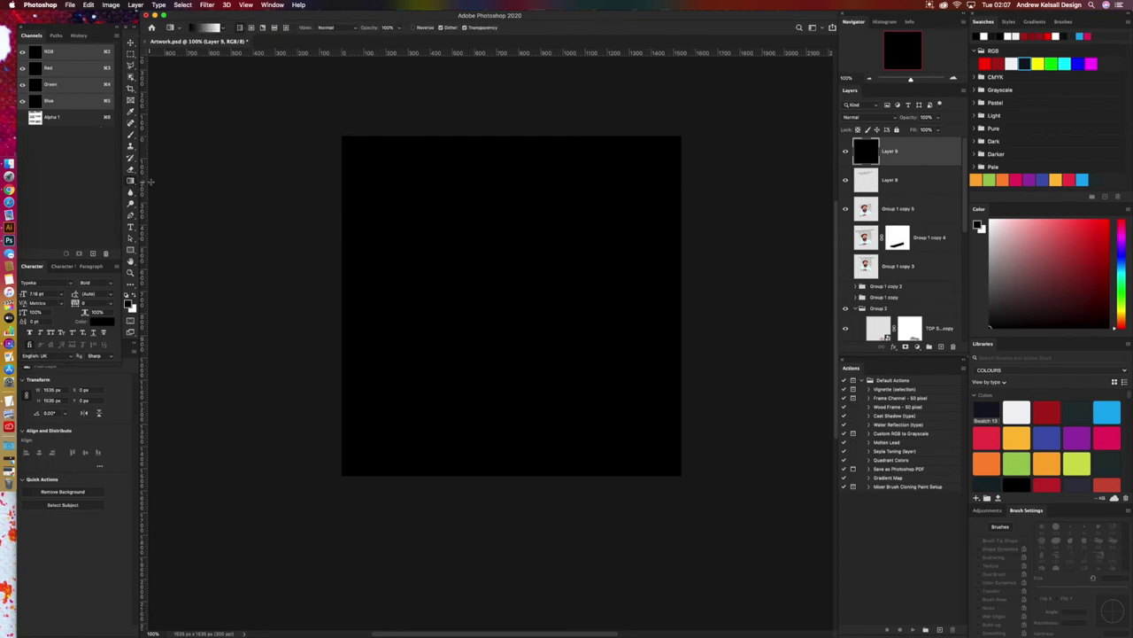
left_click(211, 30)
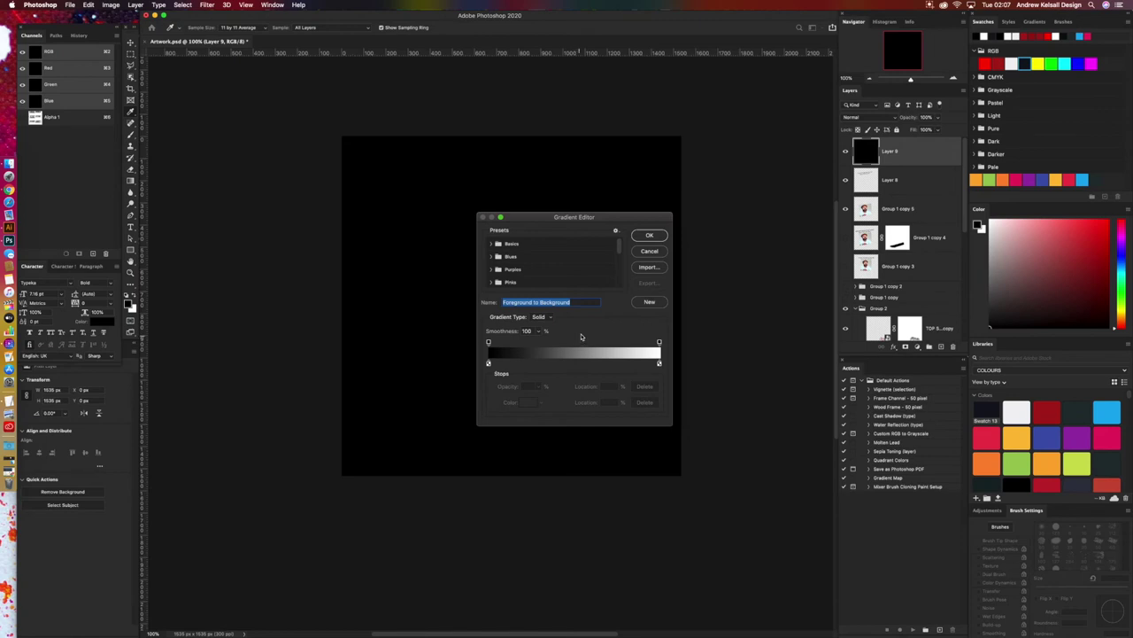
left_click(653, 252)
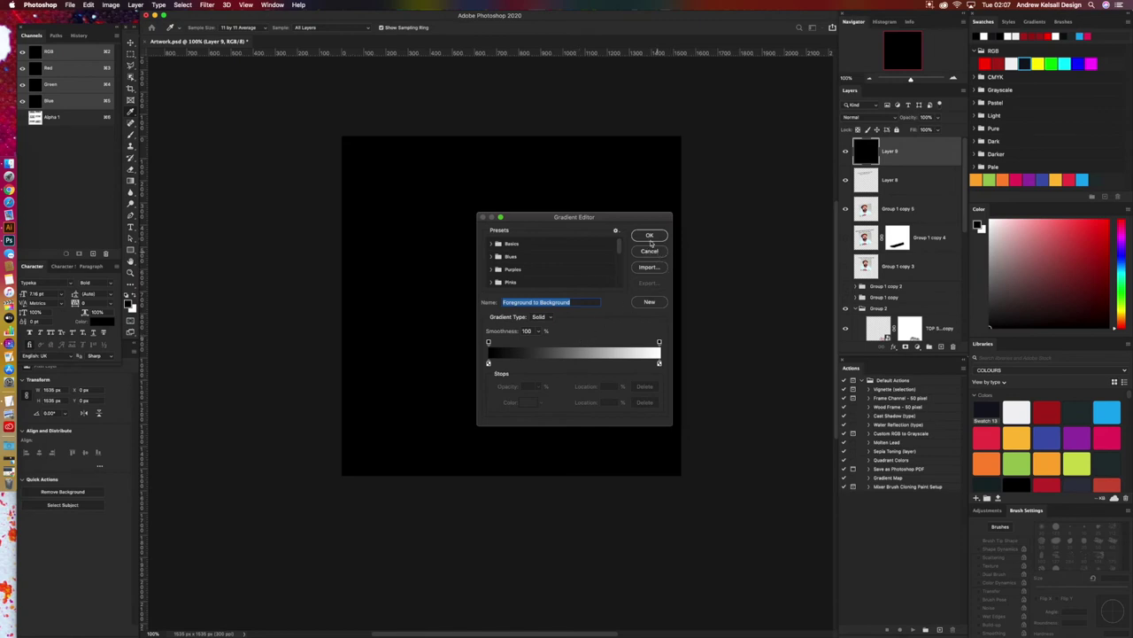
left_click(132, 182)
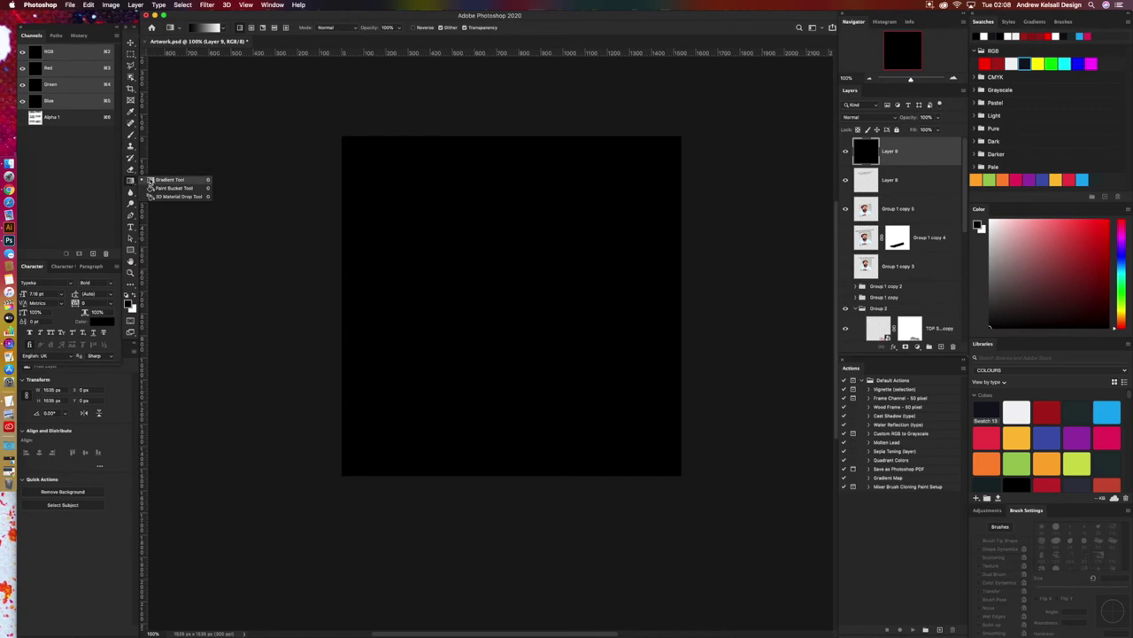
left_click(150, 180)
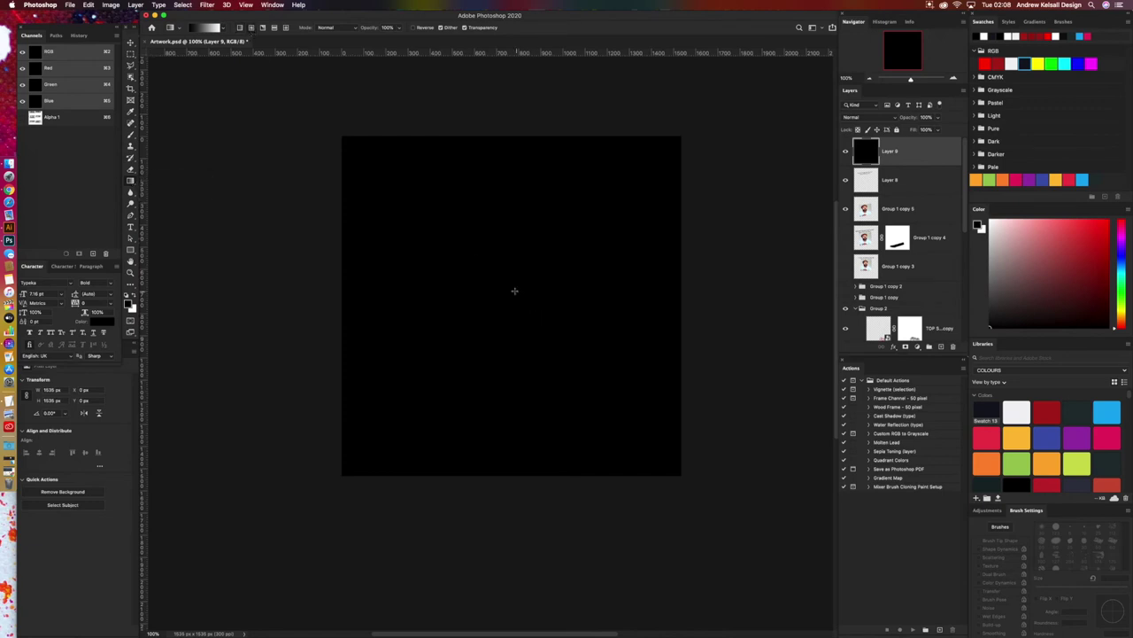
Step: Choose Foreground to Transparent from the Basics presets in the Gradient Editor and confirm
left_click(199, 30)
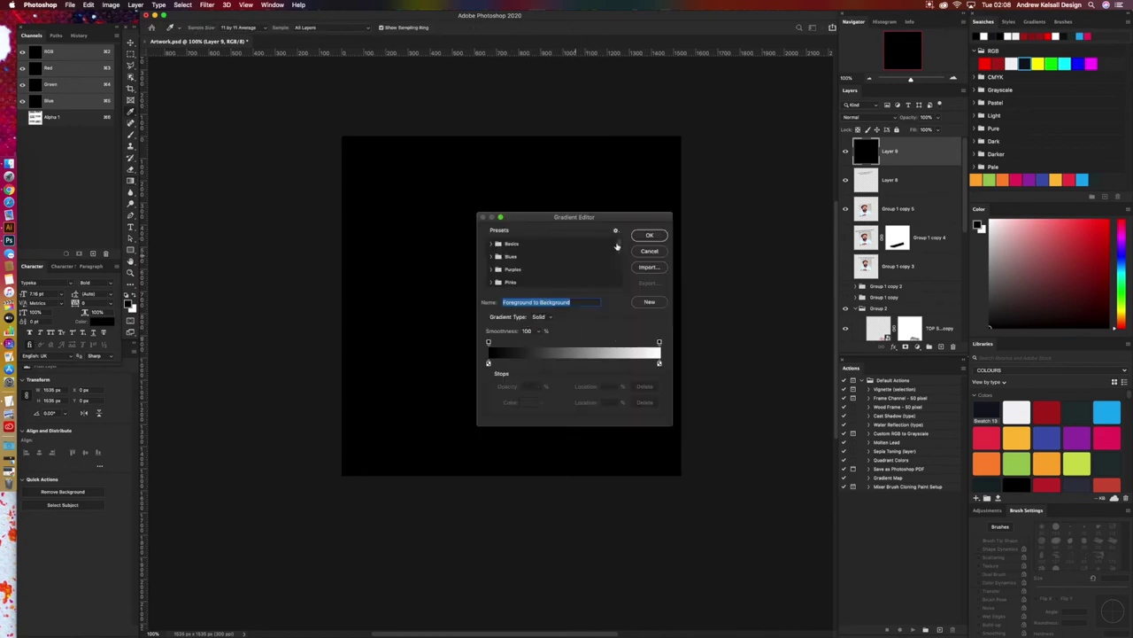
mouse_move(619, 247)
left_mouse_down()
mouse_move(622, 286)
mouse_move(620, 235)
left_mouse_up()
left_click(493, 243)
left_click(516, 259)
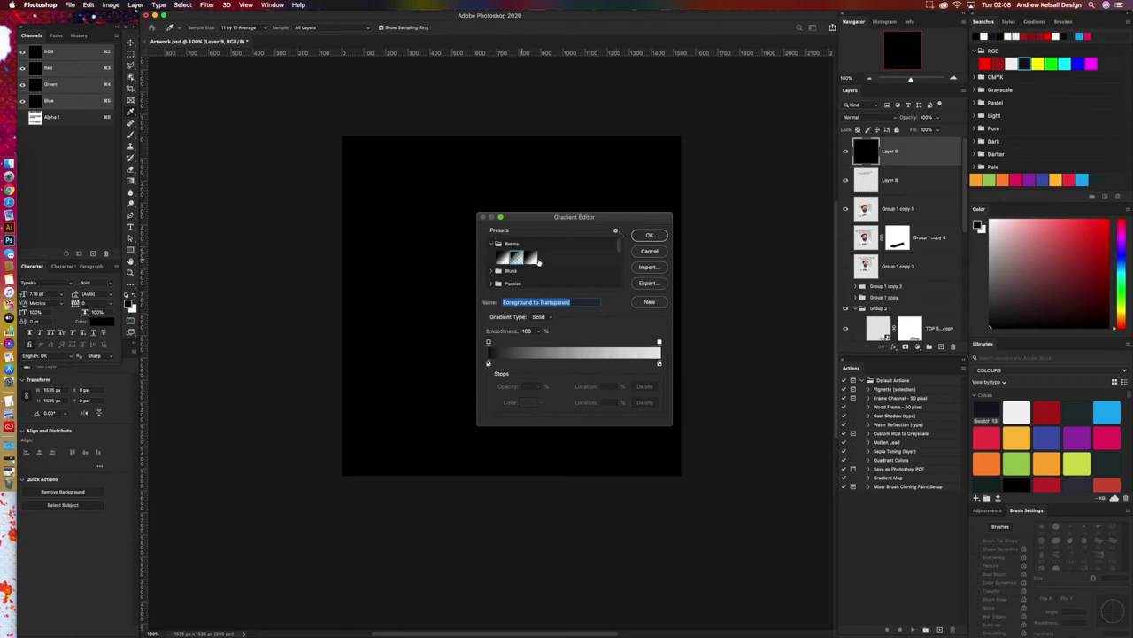
left_click(649, 234)
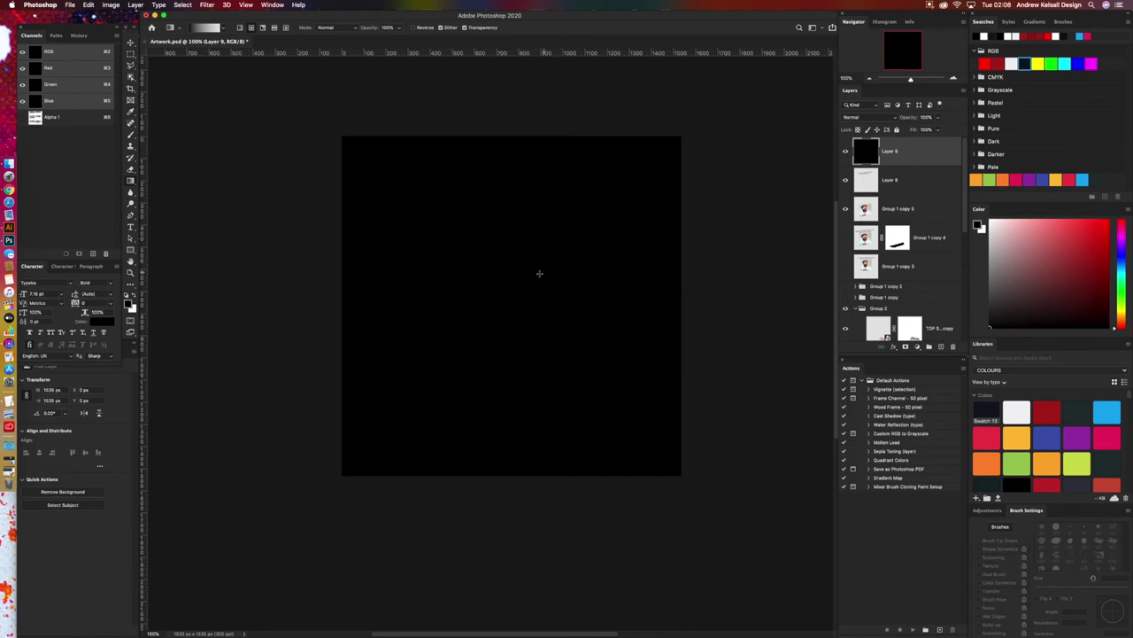
key("super+z")
Step: Add a white mask to Layer 9, test a radial vignette, then try gradient stop changes and cancel
left_click(905, 346)
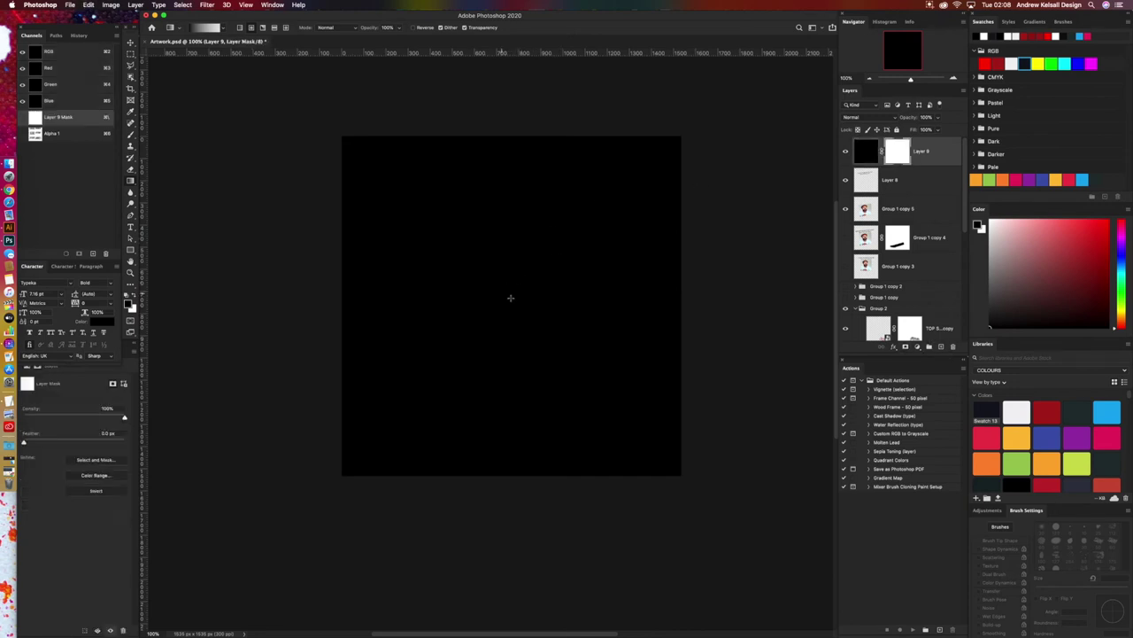
left_click_drag(511, 298, 564, 372)
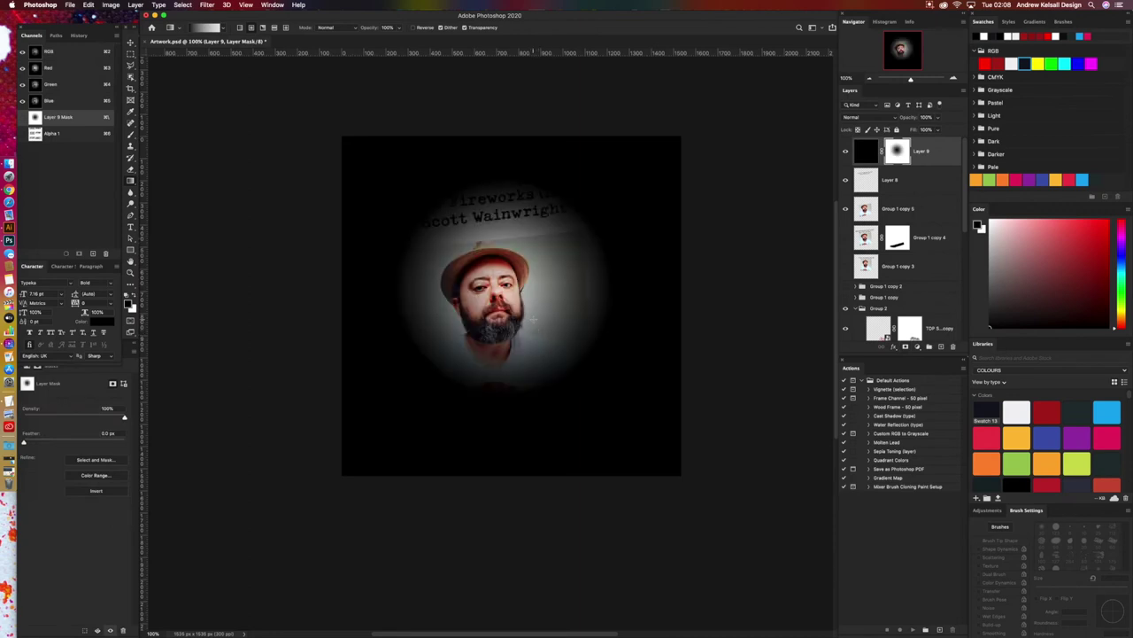
key("super+z")
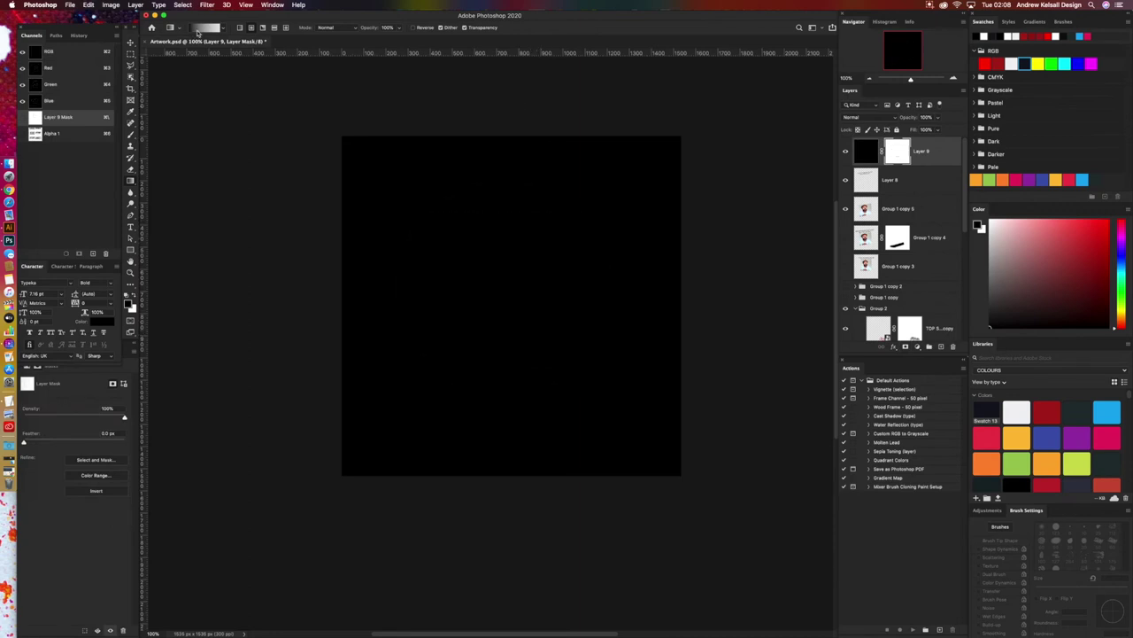
left_click(204, 29)
mouse_move(488, 363)
left_mouse_down()
mouse_move(623, 364)
mouse_move(488, 363)
left_mouse_up()
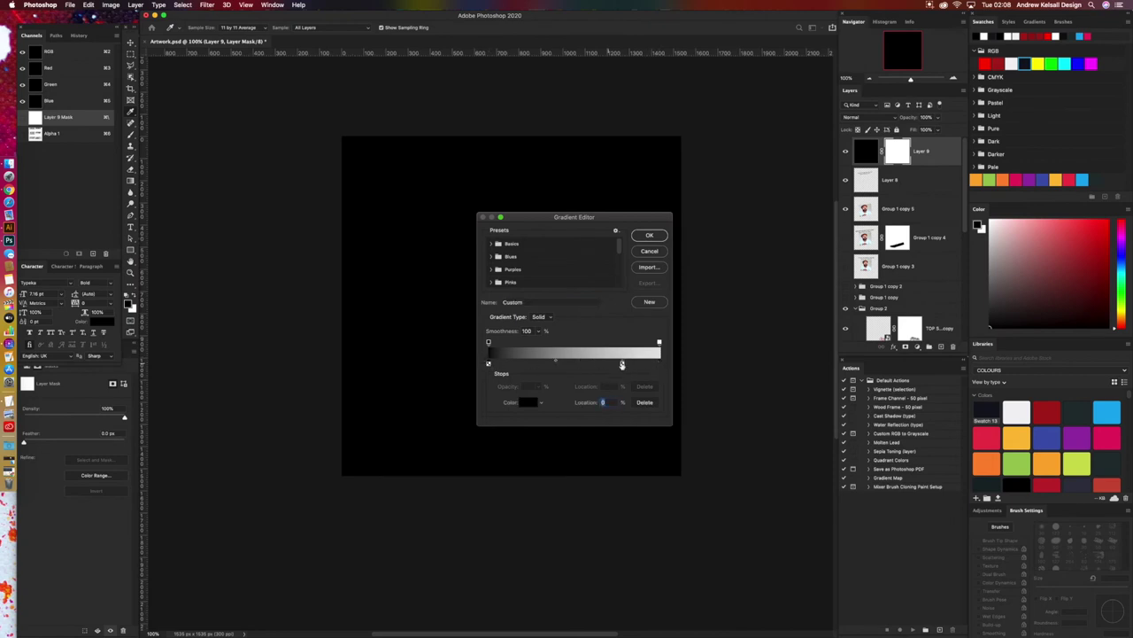
left_click(660, 364)
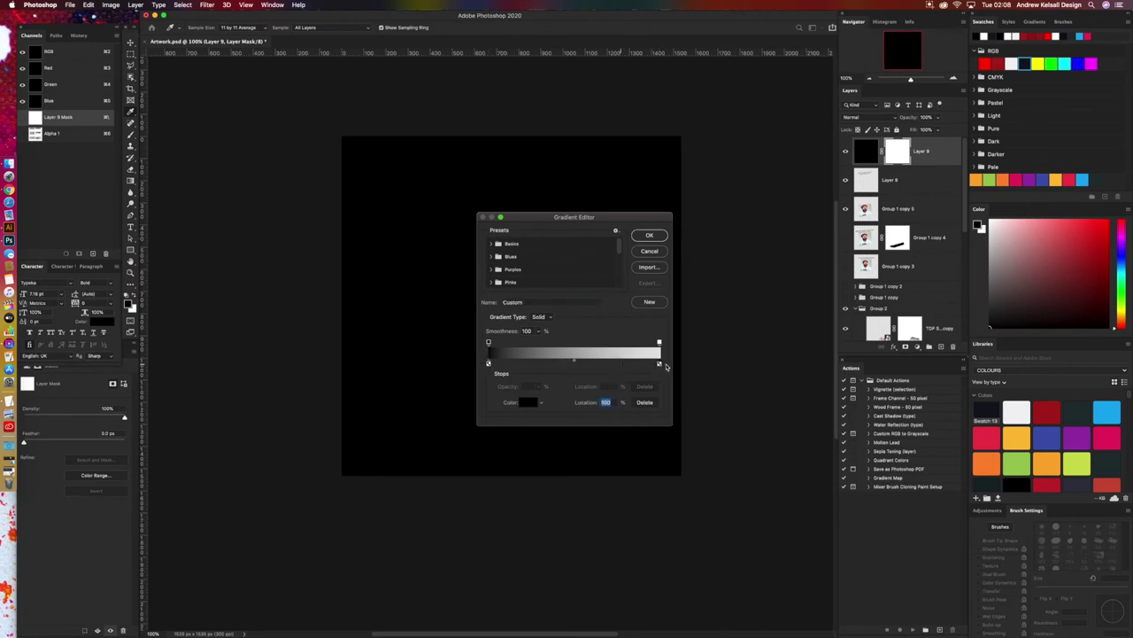
left_click_drag(488, 342, 555, 342)
left_click(647, 252)
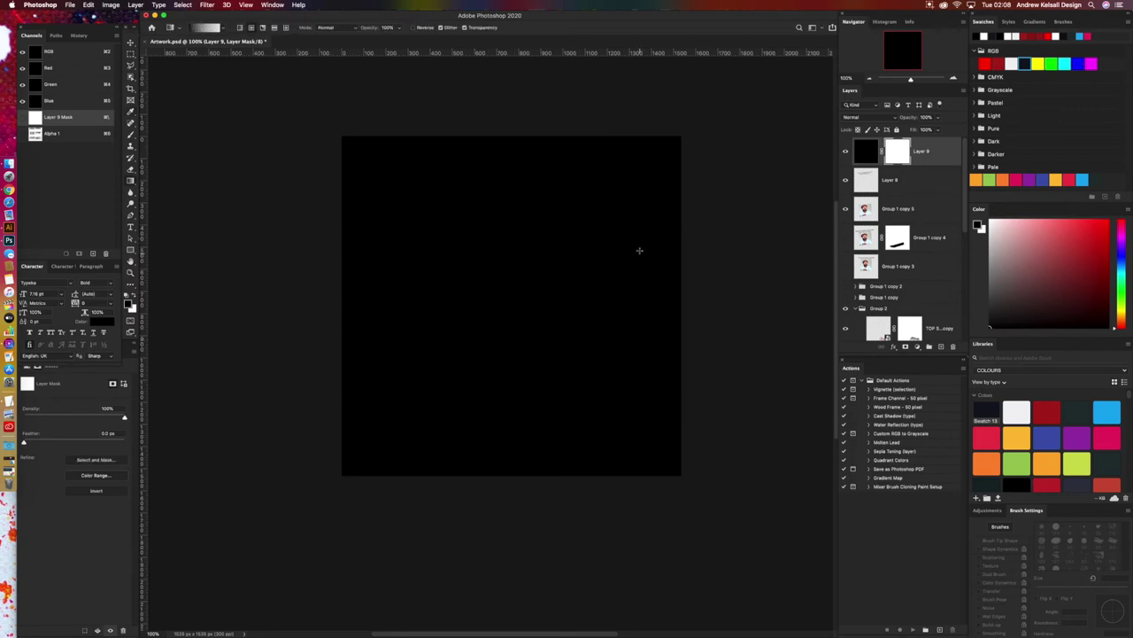
Step: Set the gradient's left opacity stop to 72% for light-to-dark, then try and undo a radial fill
left_click(170, 29)
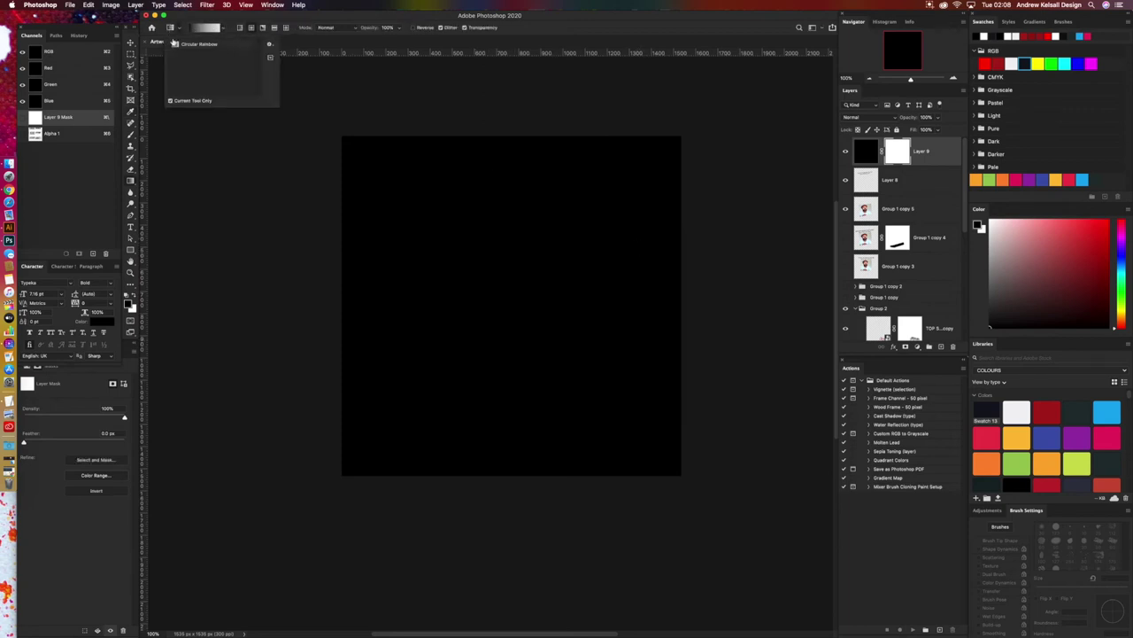
left_click(131, 183)
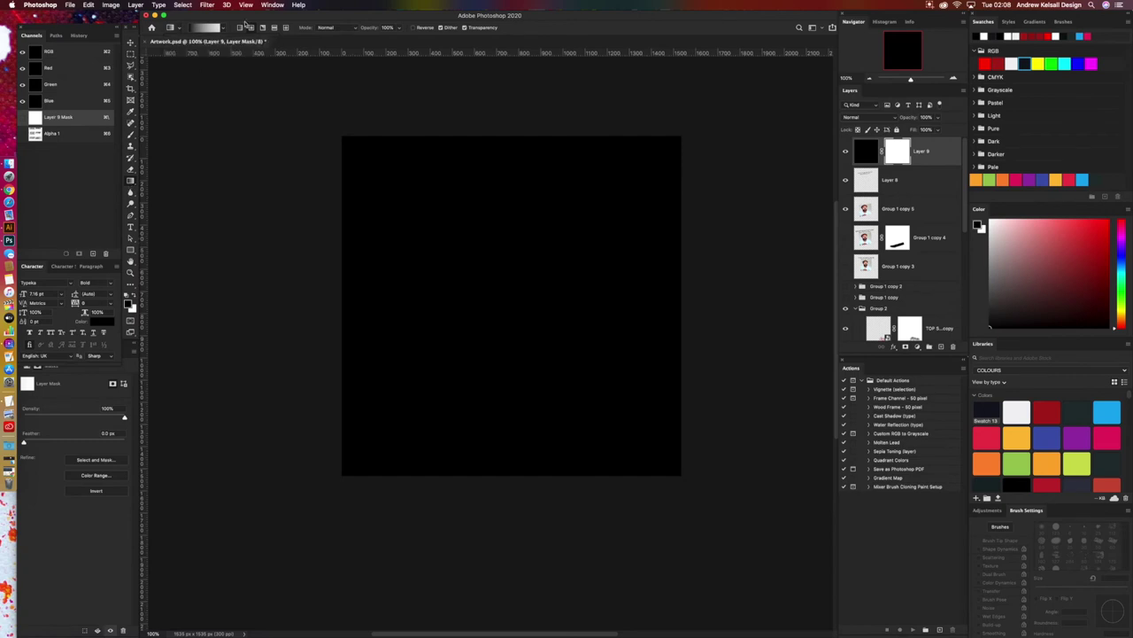
left_click(202, 29)
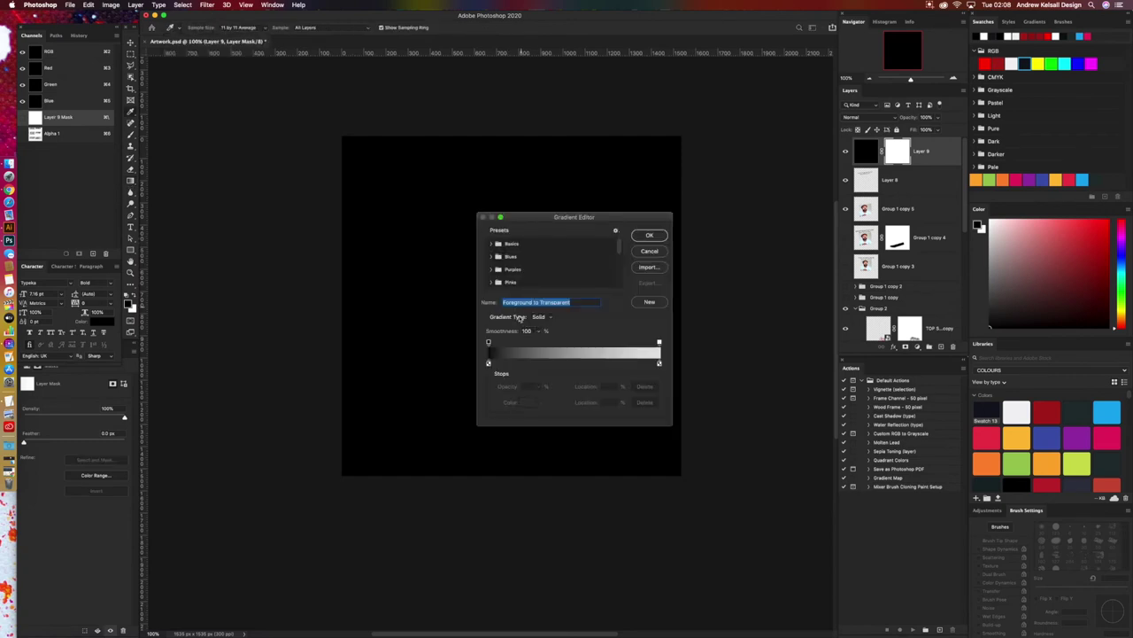
mouse_move(487, 342)
left_mouse_down()
mouse_move(611, 343)
mouse_move(481, 339)
left_mouse_up()
left_click_drag(612, 341, 658, 347)
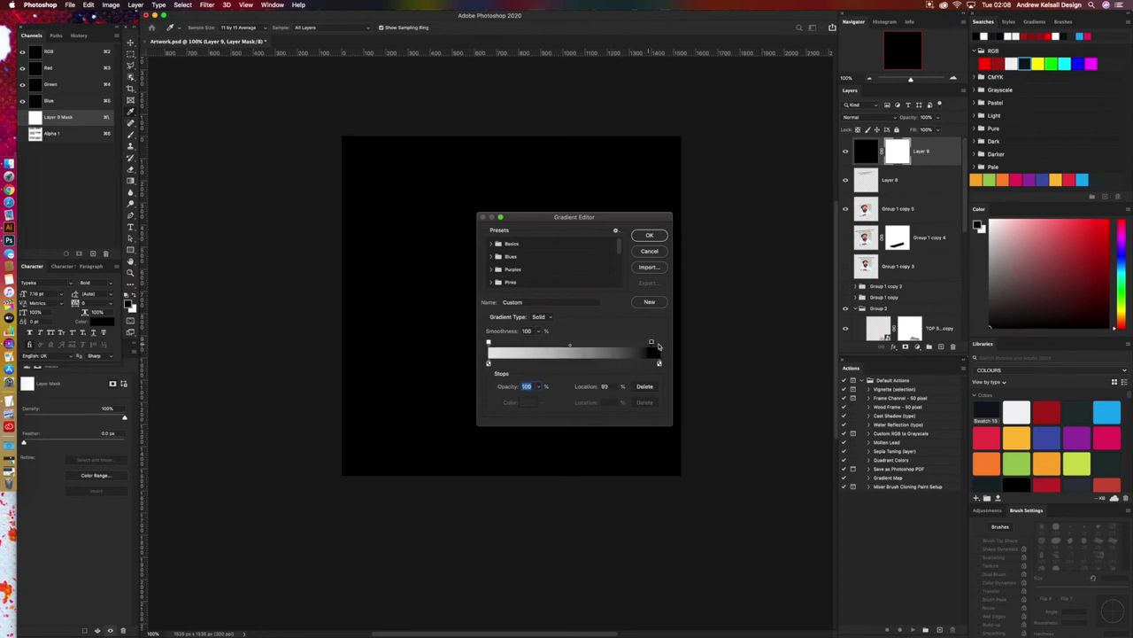
left_click(649, 236)
left_click_drag(511, 293, 554, 338)
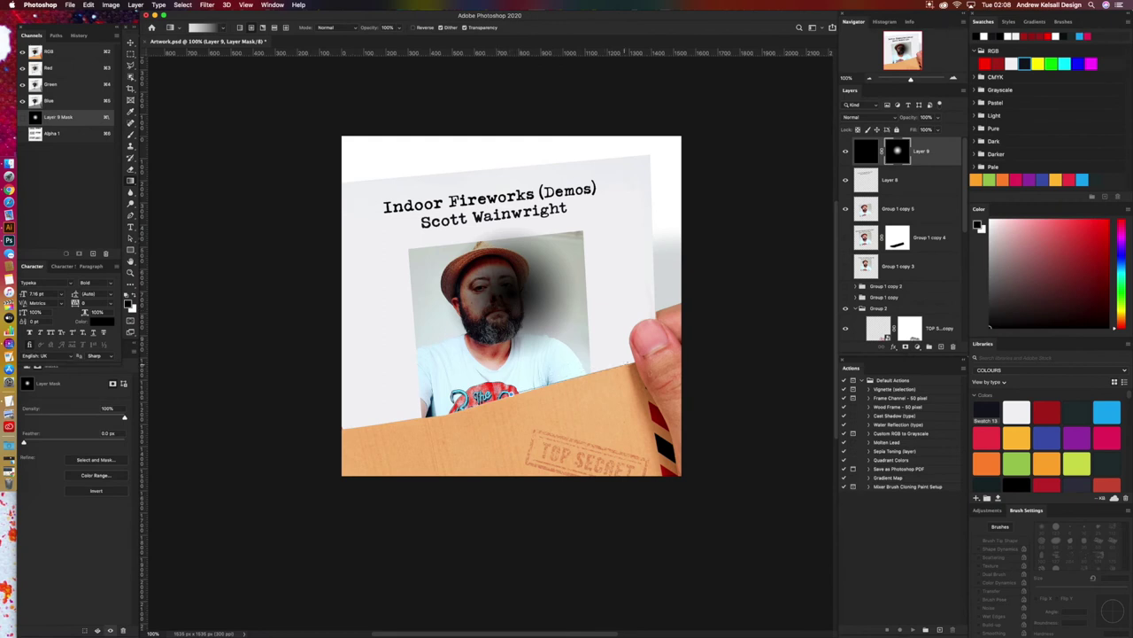
key("ctrl+z")
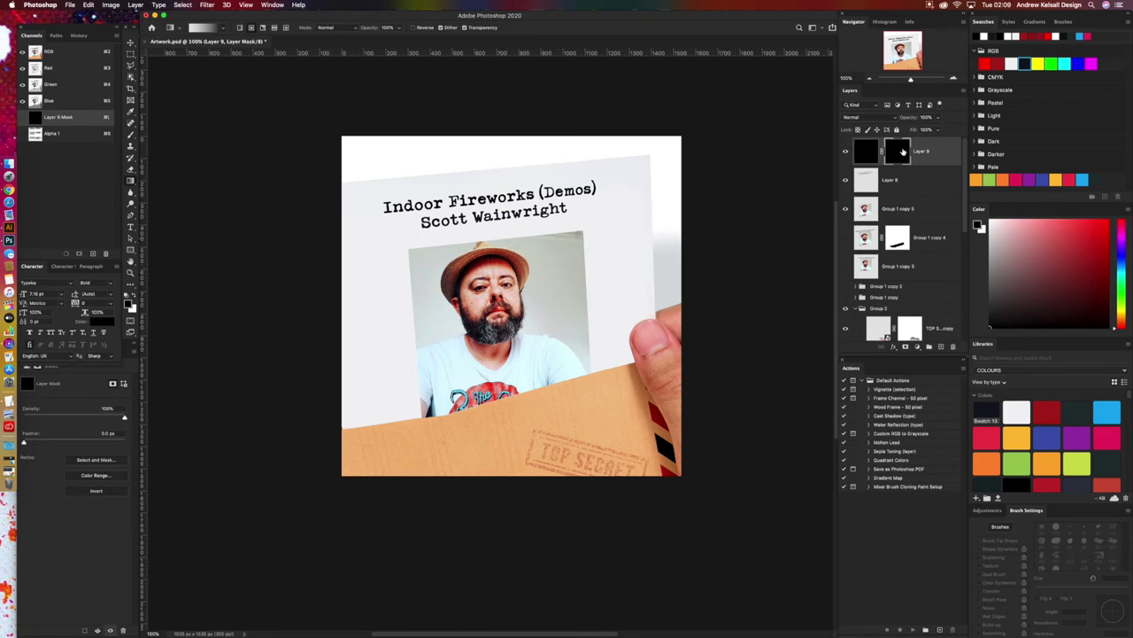
Step: Apply and remove Layer 9's mask, invert it to white, and redraw radial gradients to clear the photo
left_click(952, 346)
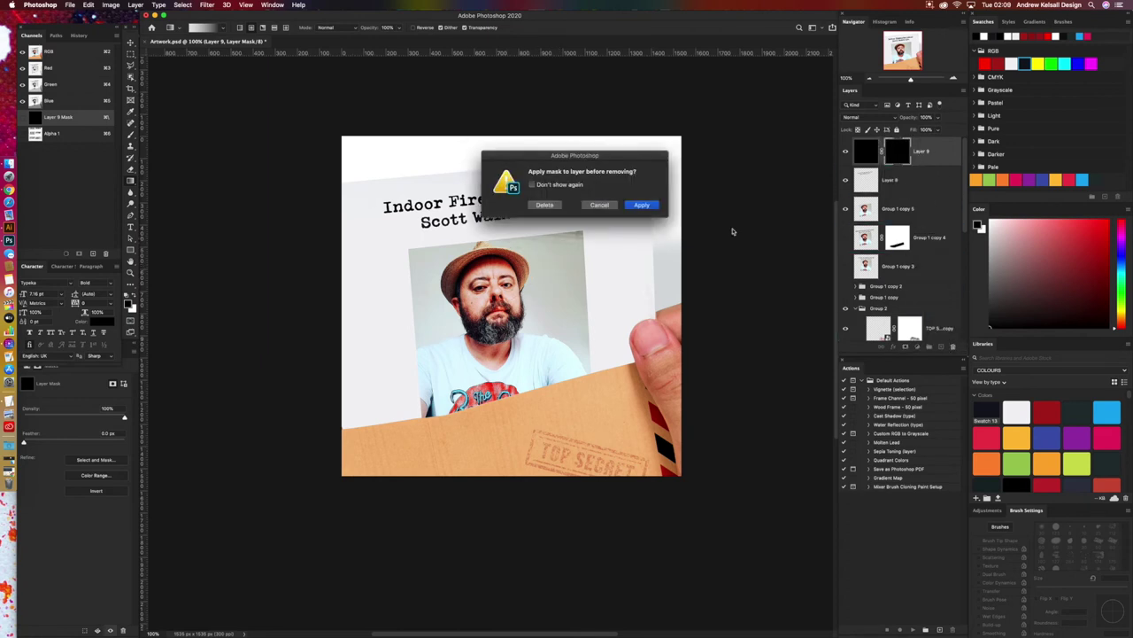
left_click(648, 208)
key("ctrl+i")
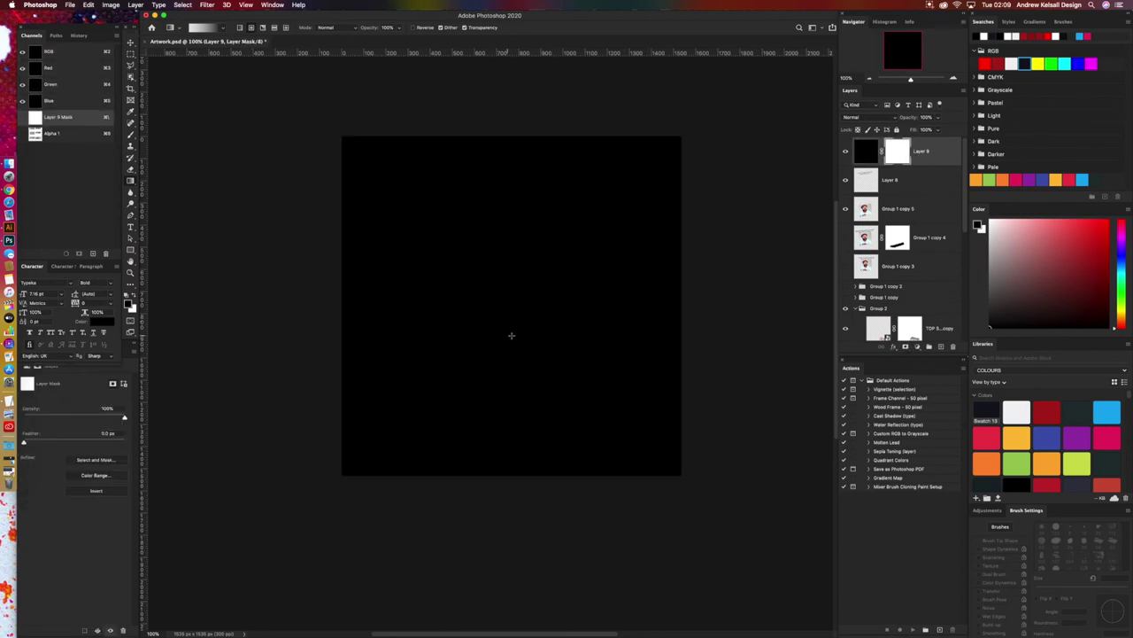
left_click_drag(513, 334, 600, 321)
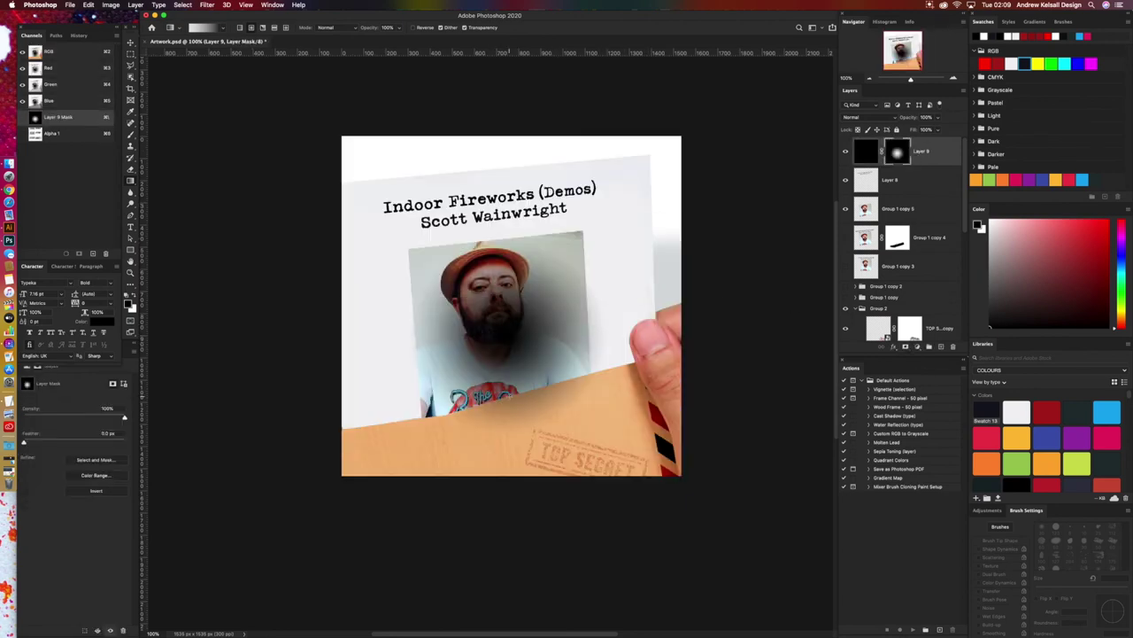
left_click_drag(511, 396, 620, 363)
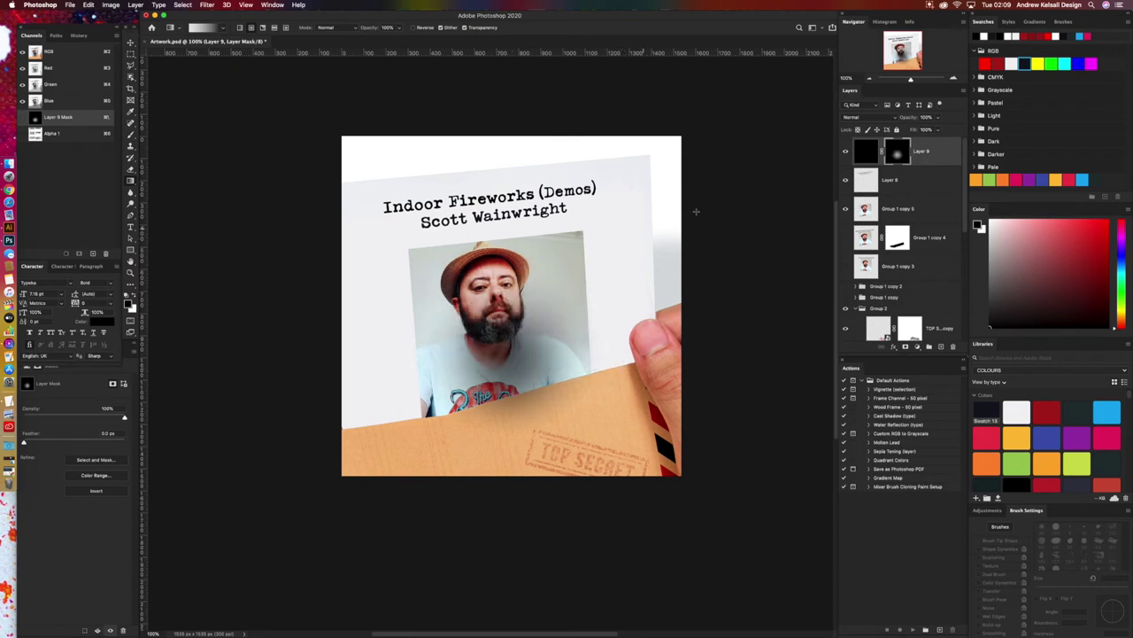
Step: Try applying the Group 2 mask, undo it, then delete the extra Layer 9
left_click_drag(946, 317, 955, 347)
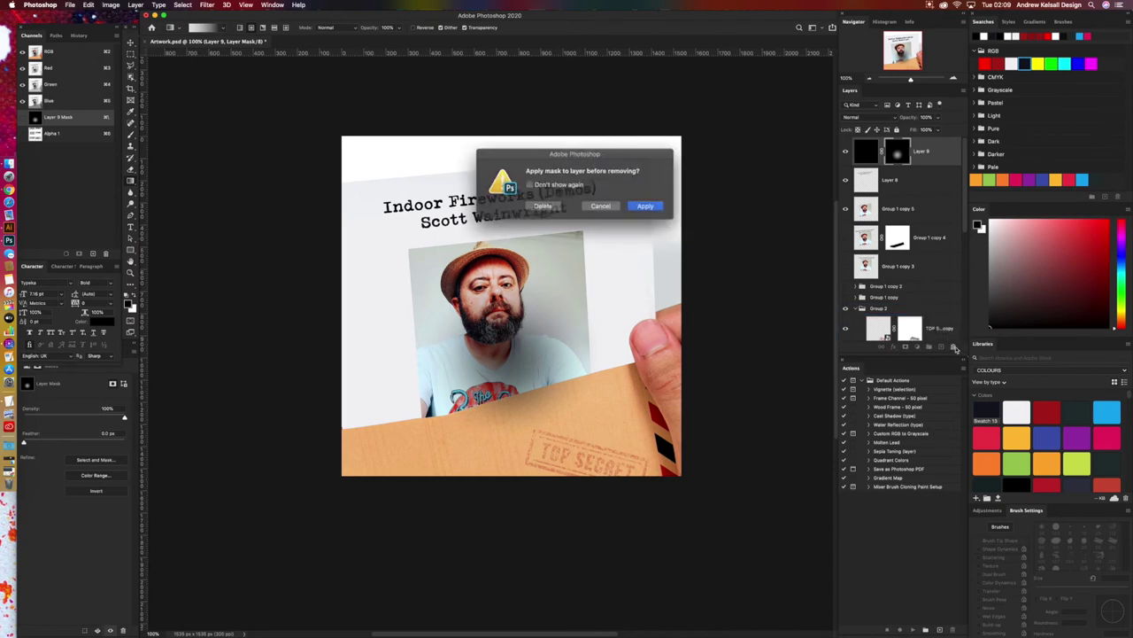
left_click(647, 206)
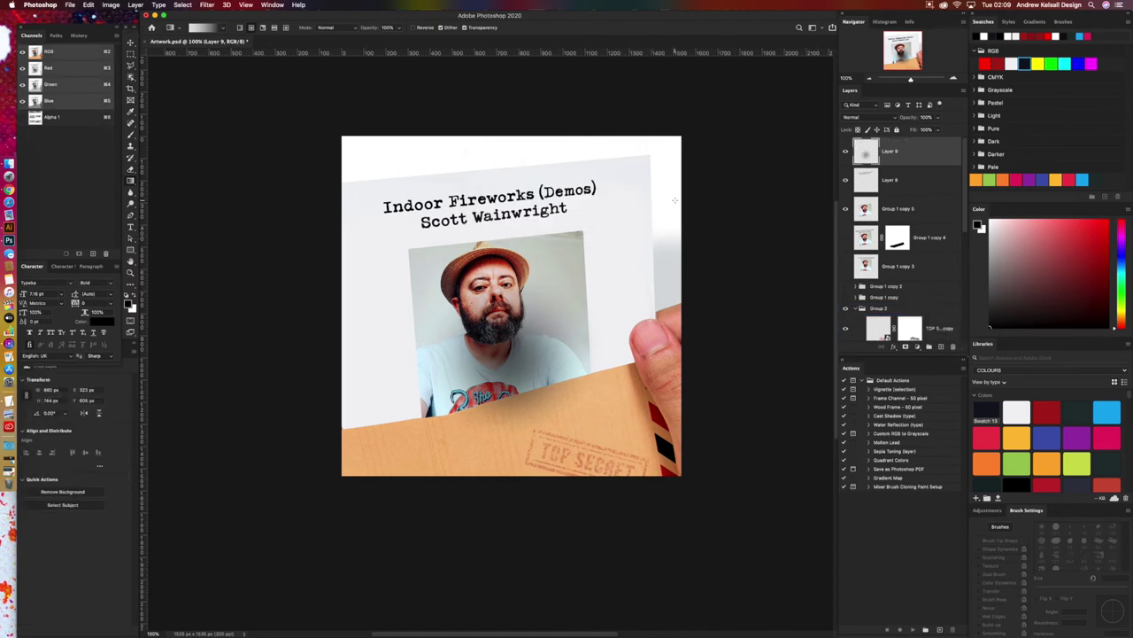
key("super+z")
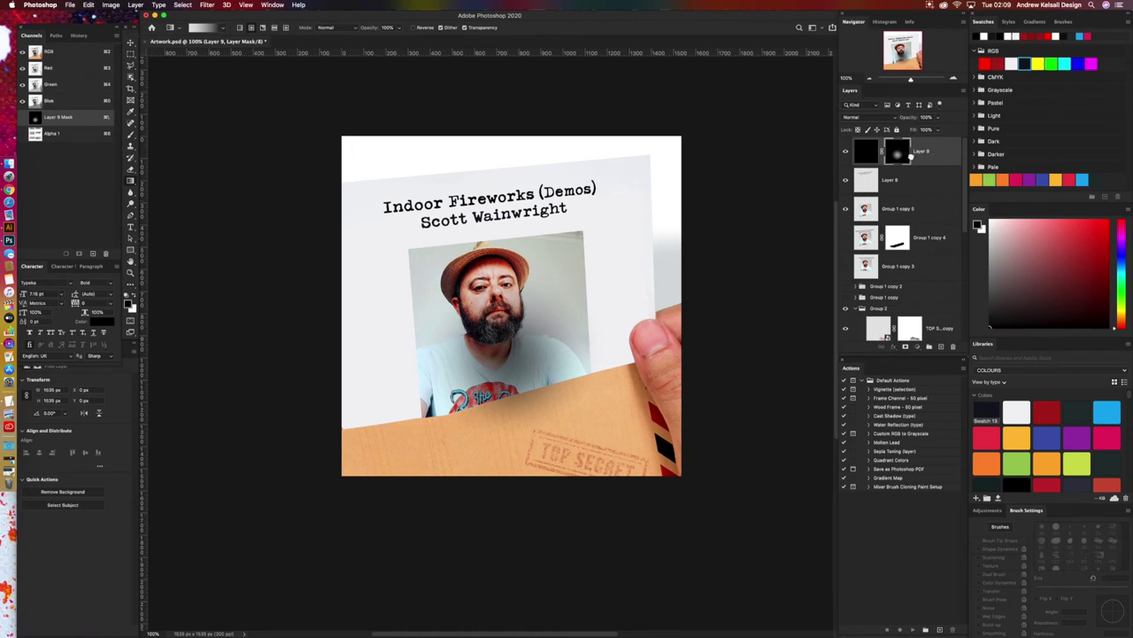
left_click_drag(908, 156, 952, 346)
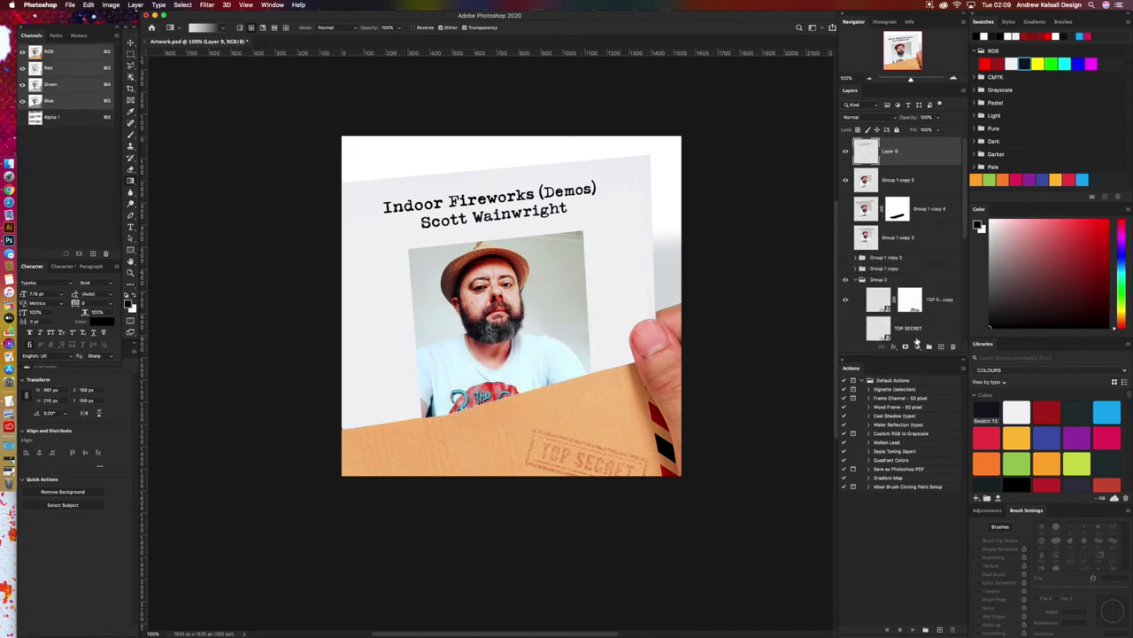
Step: Revert through History to the earlier Gradient state with the black layer
left_click(941, 347)
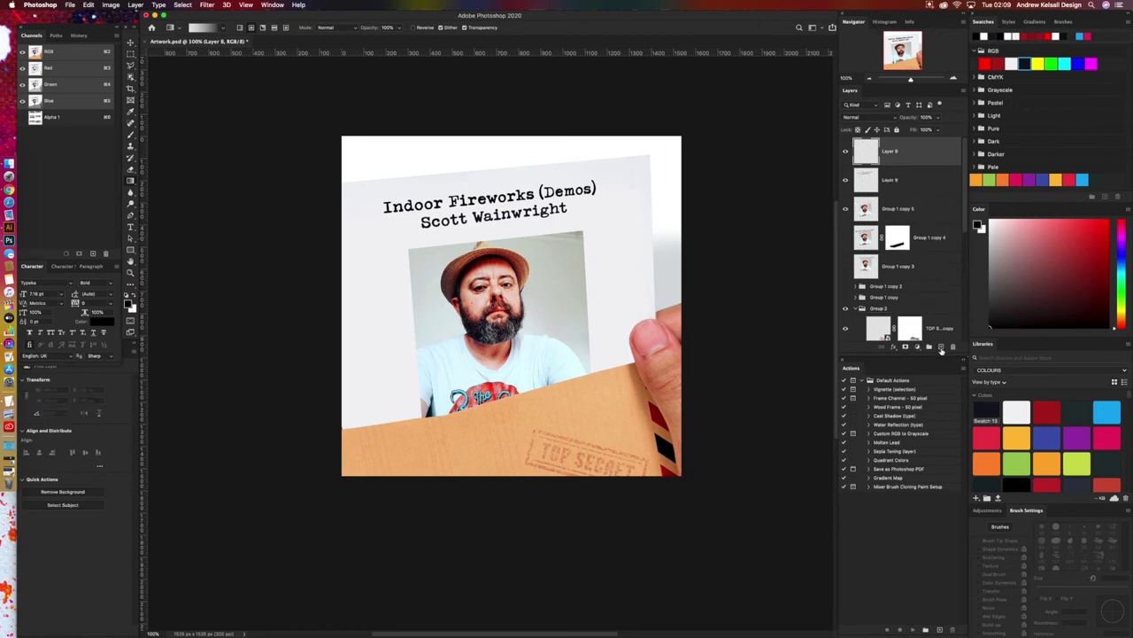
left_click(78, 36)
left_click(94, 232)
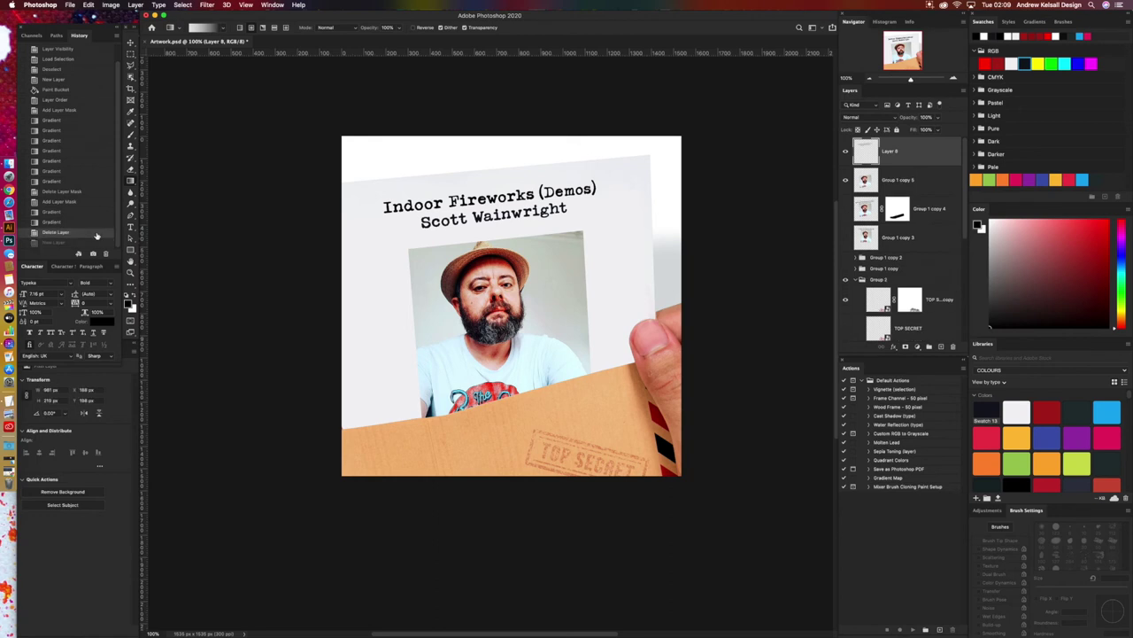
left_click(89, 223)
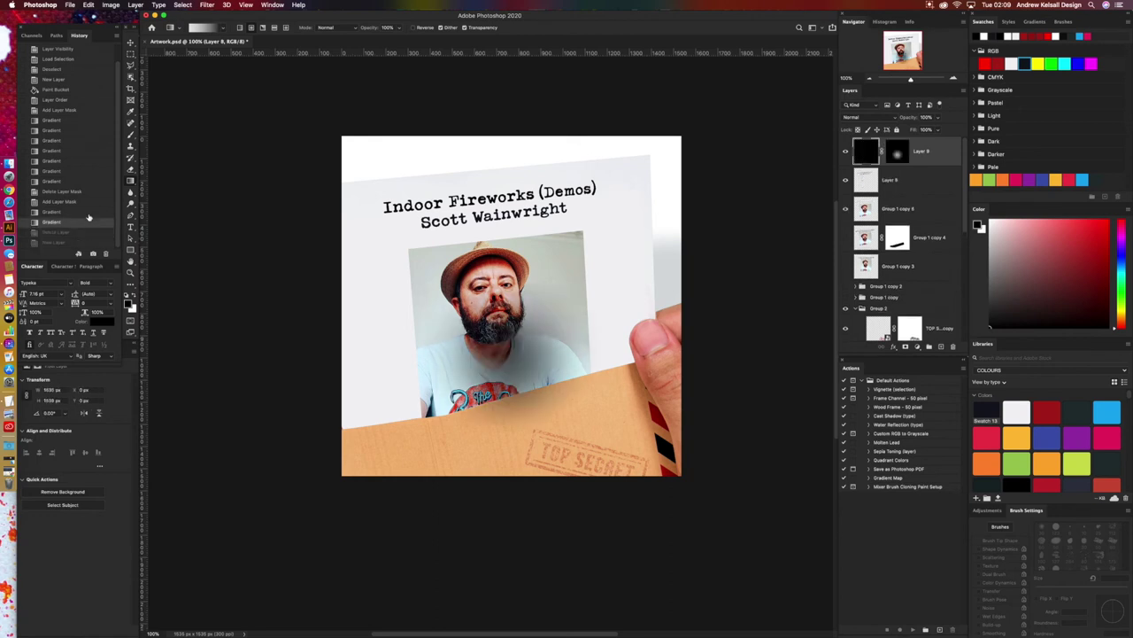
Step: Discard the black layer's mask without applying it and set its opacity to 77%
left_click_drag(898, 154, 954, 346)
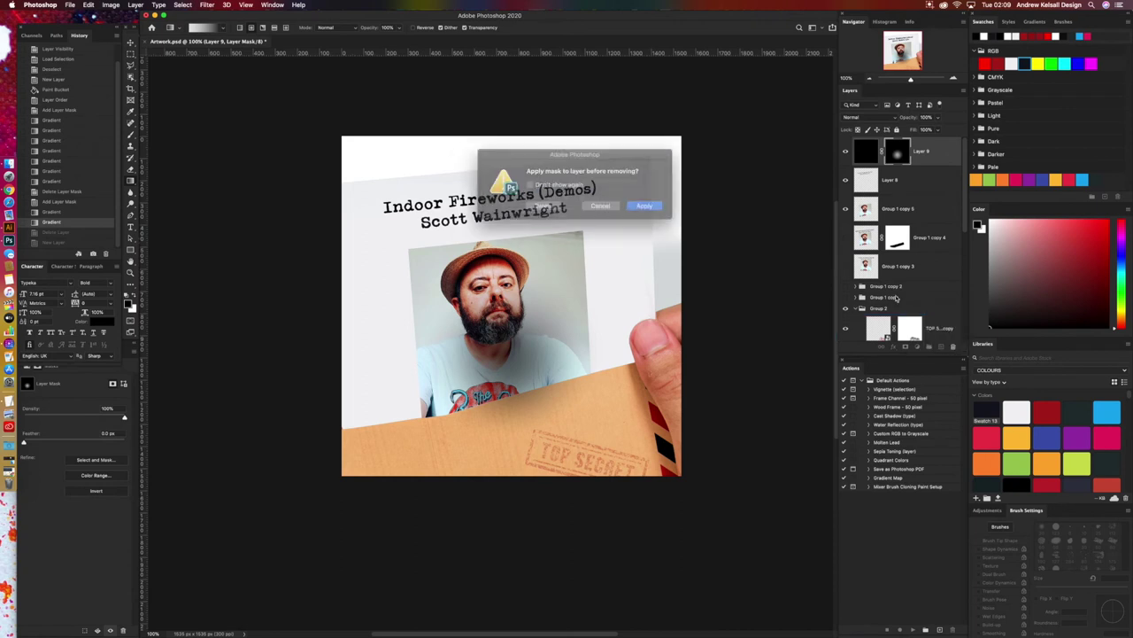
left_click(544, 205)
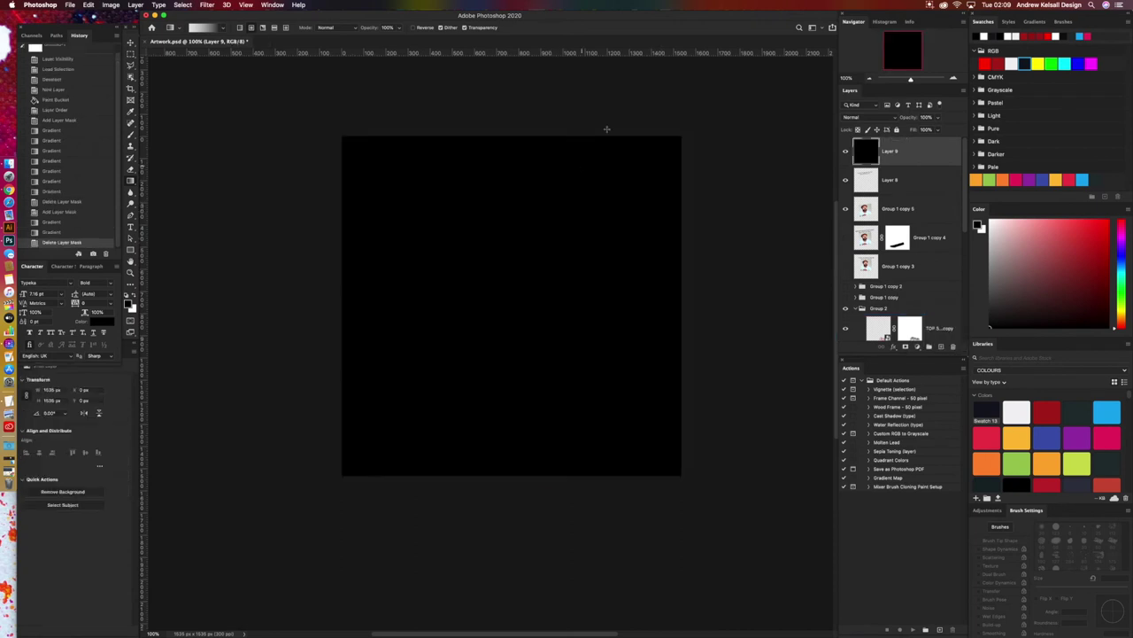
left_click(940, 118)
left_click(930, 130)
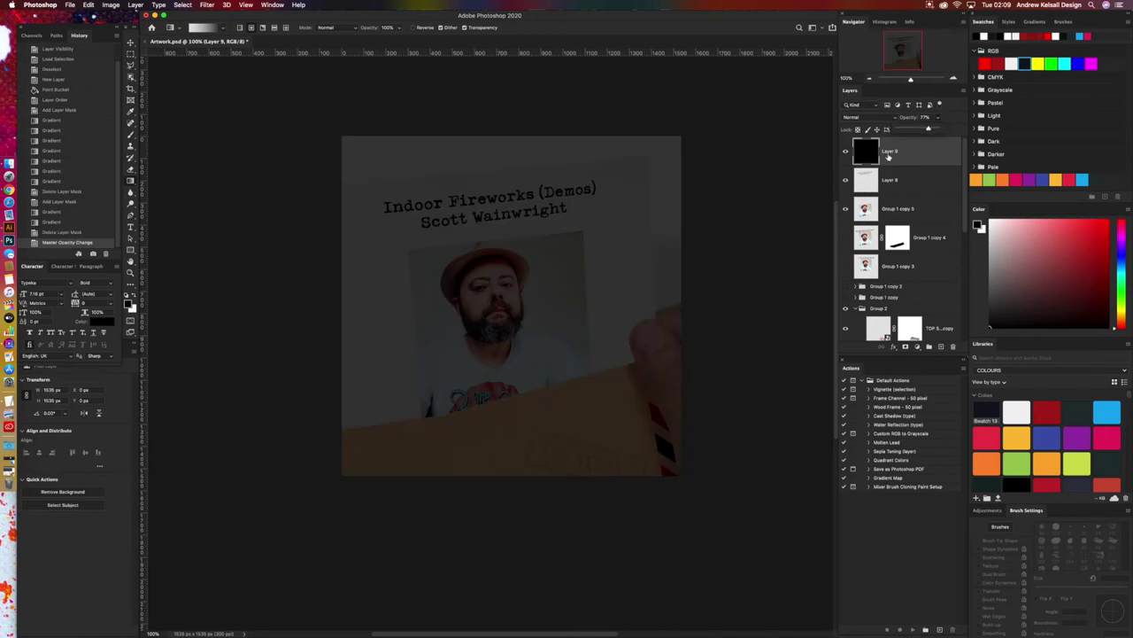
left_click(873, 154)
Step: Add a white mask to Layer 9 and test two fades toward the right edge, undoing both
left_click(906, 348)
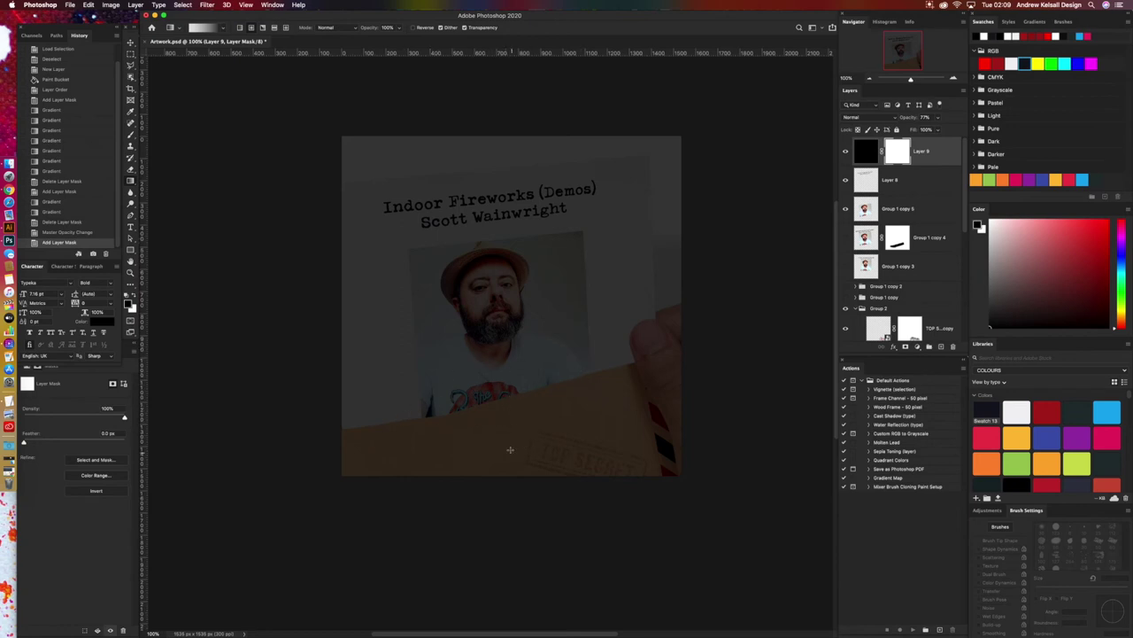
left_click_drag(520, 441, 634, 356)
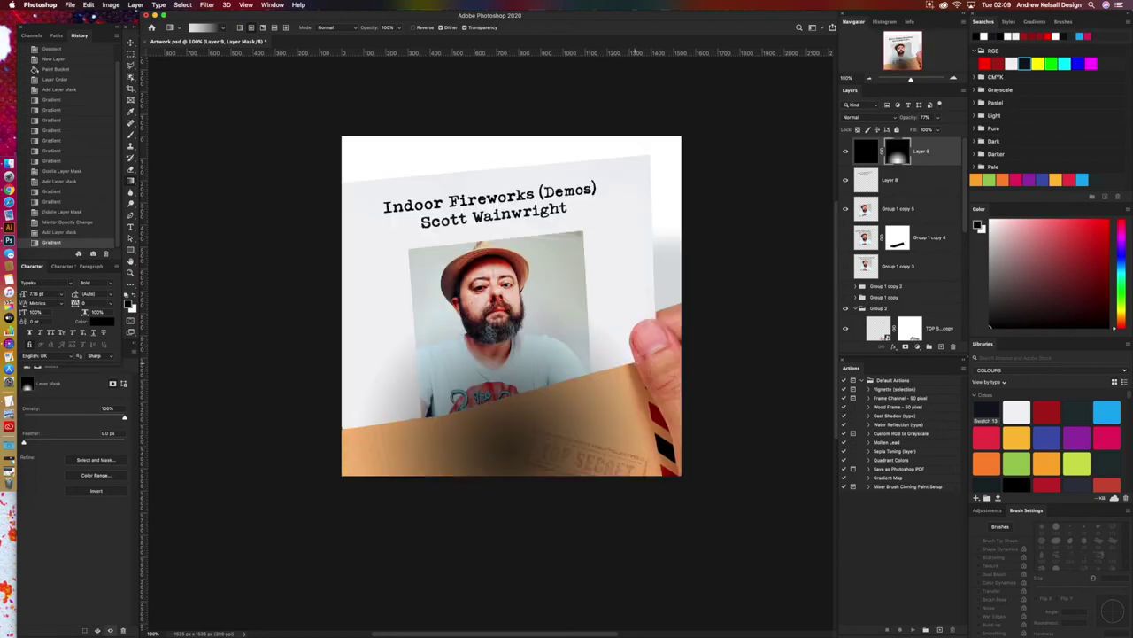
key("super+z")
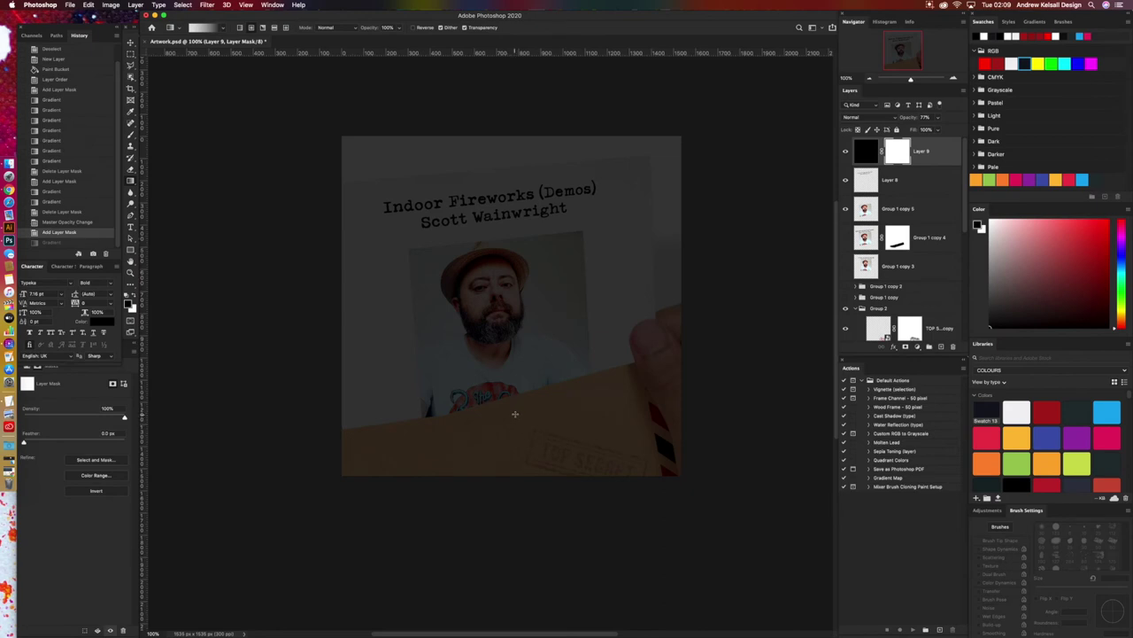
left_click_drag(514, 413, 681, 261)
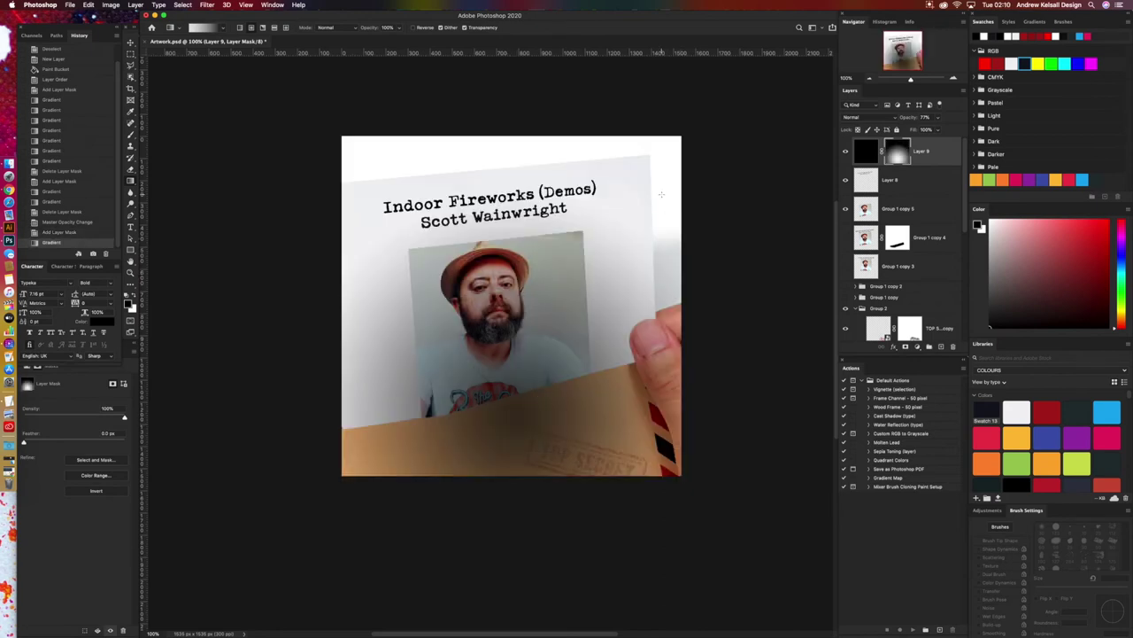
key("super+z")
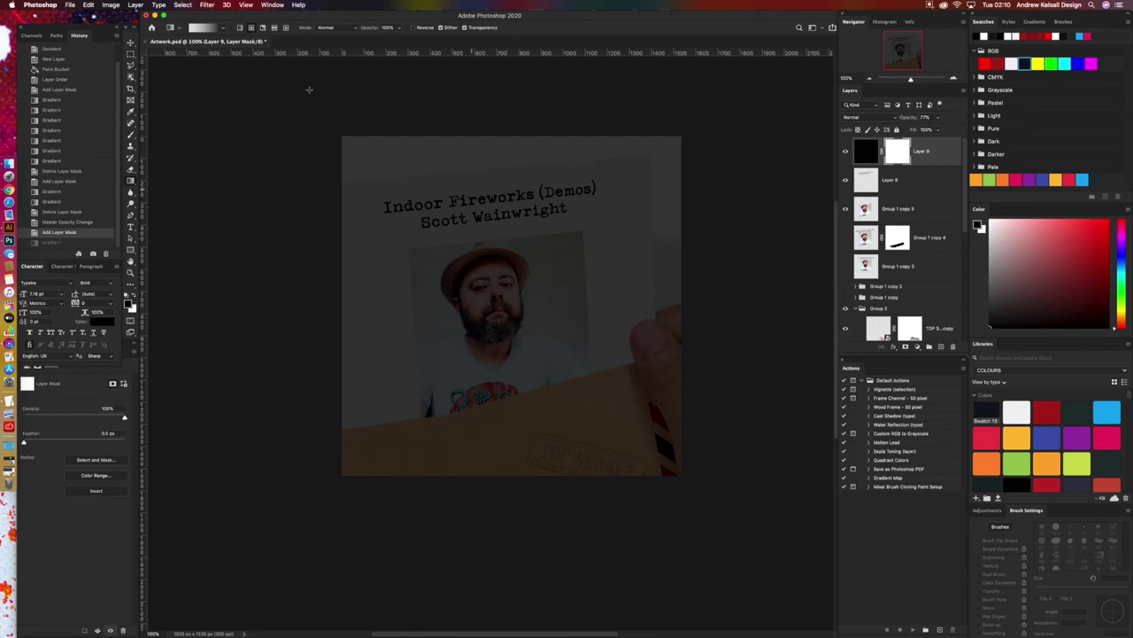
Step: Set the gradient's right stop to 80% opacity, move the midpoint left, and test a fade
left_click(203, 27)
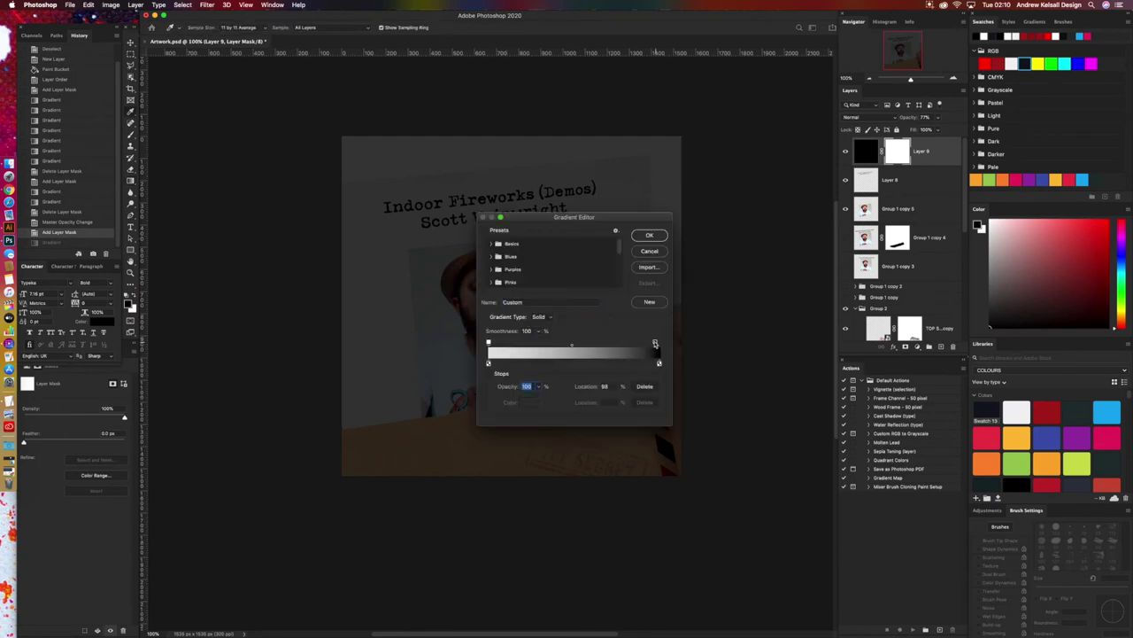
left_click_drag(660, 342, 633, 344)
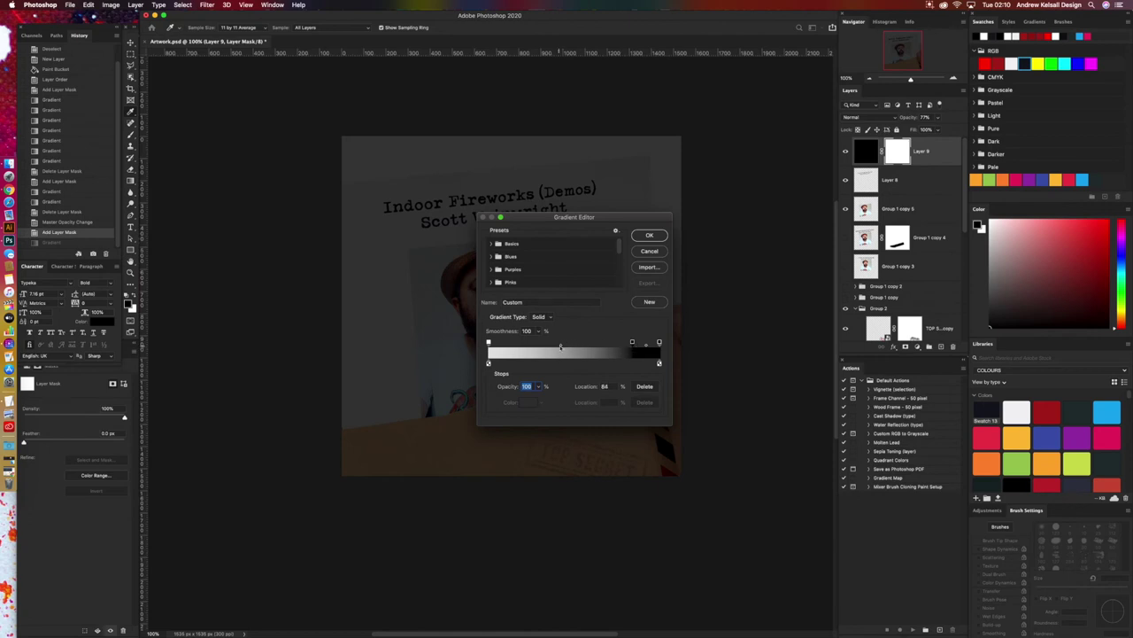
left_click_drag(561, 346, 498, 349)
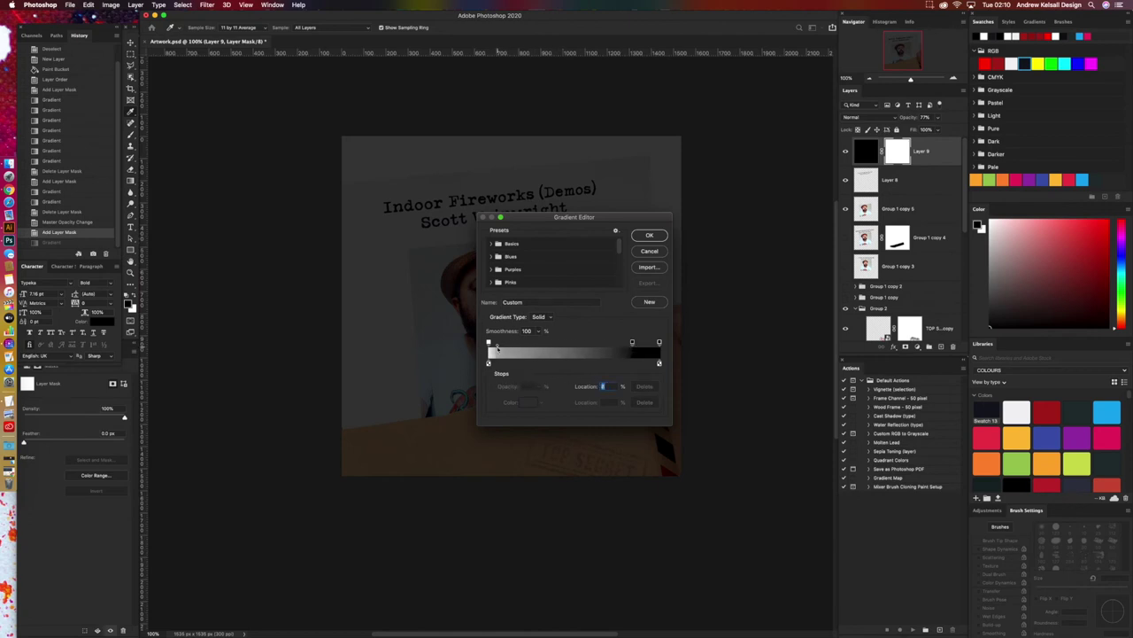
left_click(649, 235)
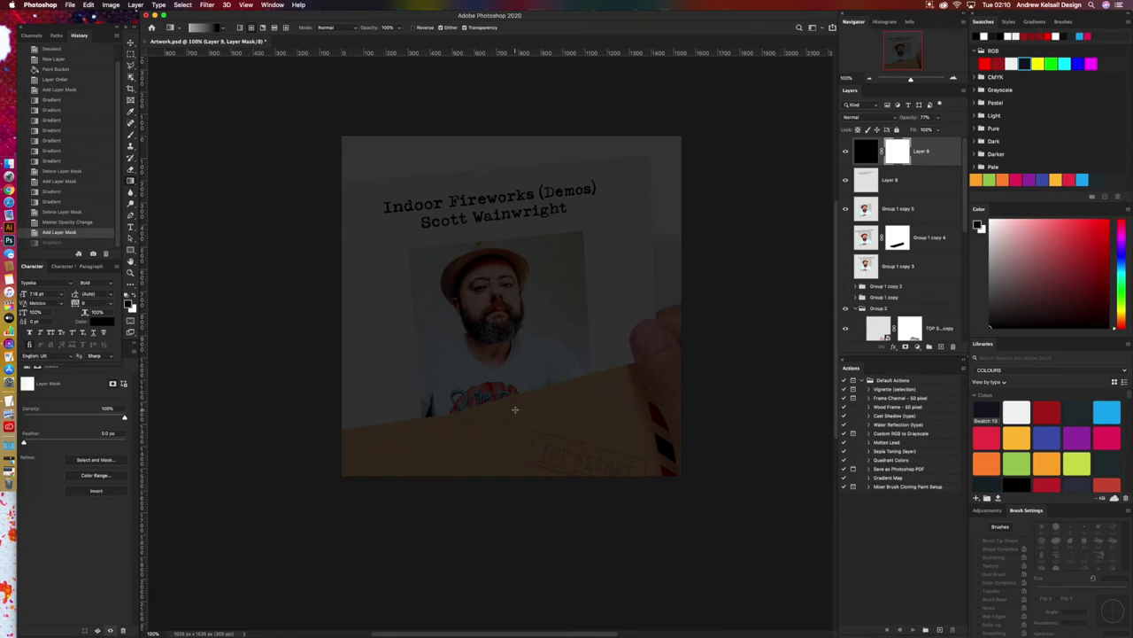
left_click_drag(512, 409, 693, 232)
key("super+z")
Step: Move the right opacity stop to location 84, shift the midpoint further left, and test a fade
left_click(200, 27)
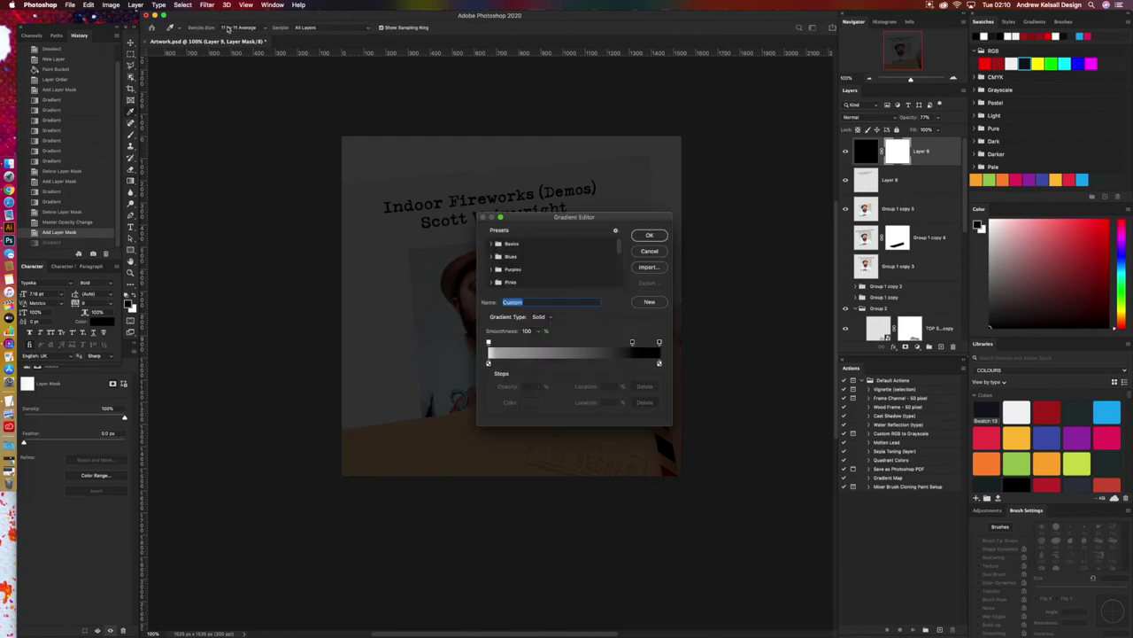
left_click_drag(633, 343, 623, 312)
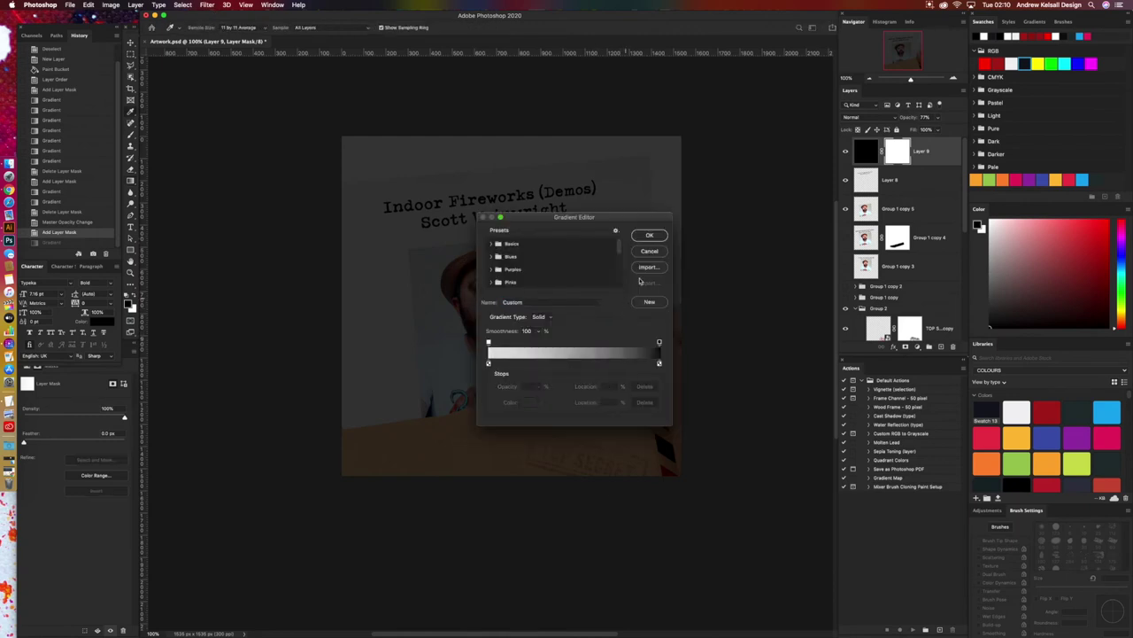
left_click(651, 235)
mouse_move(659, 341)
left_mouse_down()
mouse_move(631, 342)
mouse_move(632, 321)
mouse_move(637, 342)
mouse_move(655, 342)
left_mouse_up()
left_click_drag(572, 348, 496, 346)
left_click(649, 234)
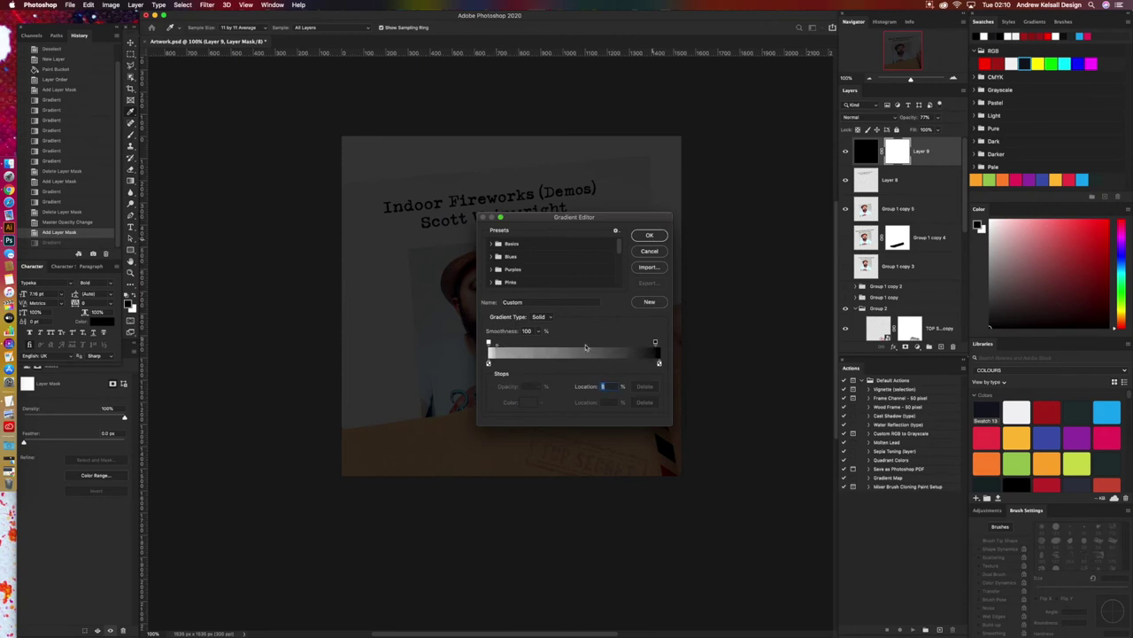
left_click_drag(514, 409, 680, 282)
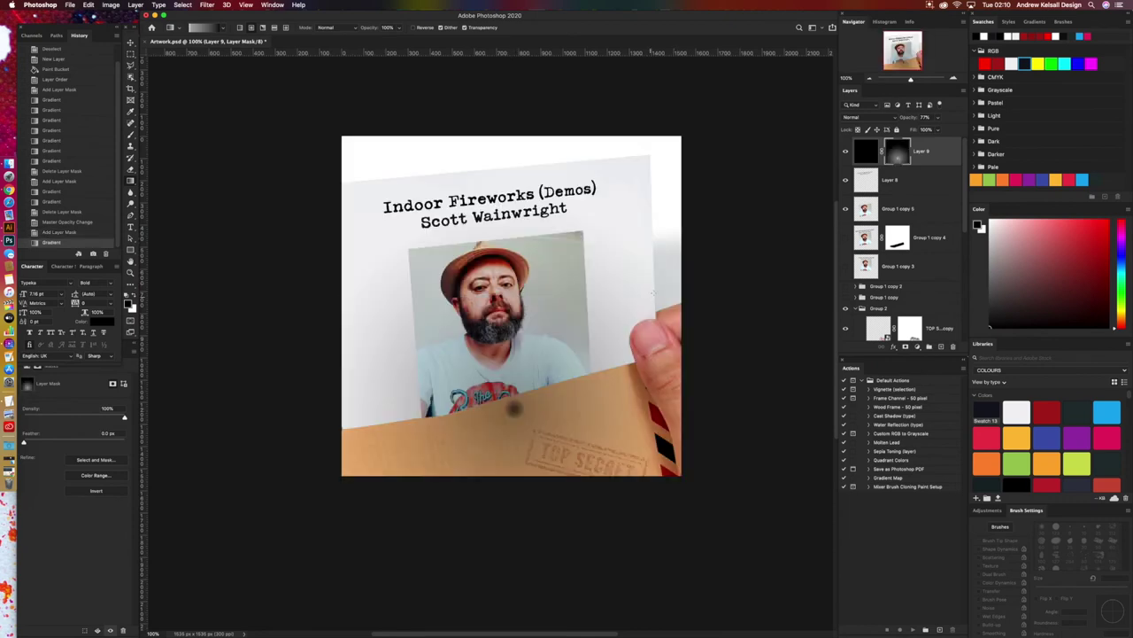
key("super+z")
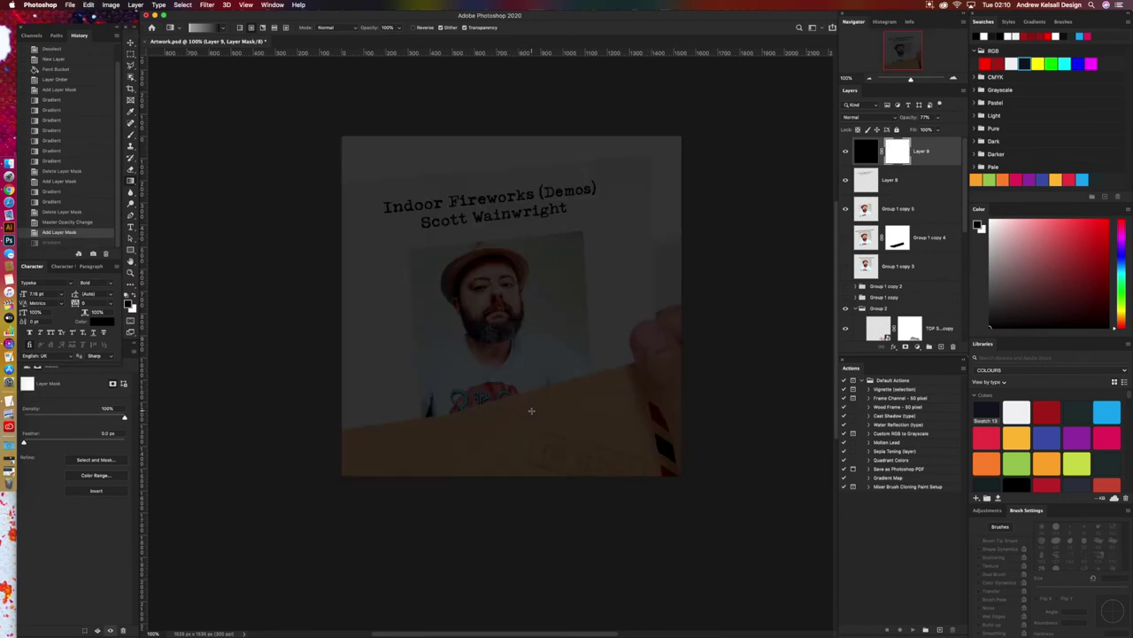
Step: Try several mask fades upward from the envelope toward upper right, undoing each
left_click_drag(526, 410, 540, 352)
left_click_drag(554, 306, 589, 226)
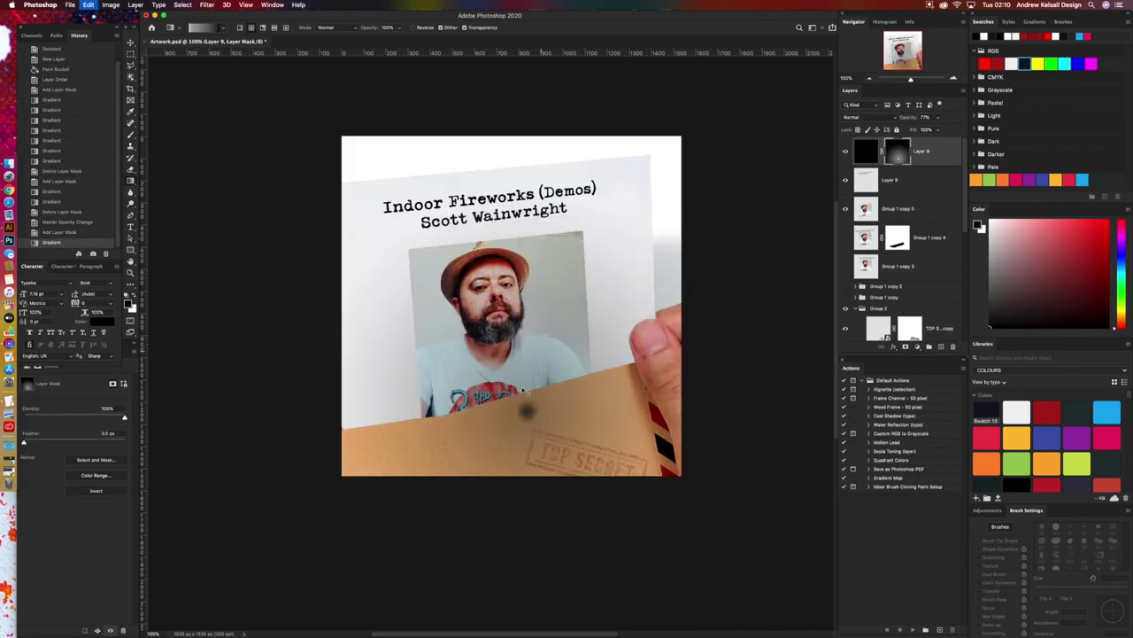
key("super+z")
left_click_drag(523, 390, 562, 366)
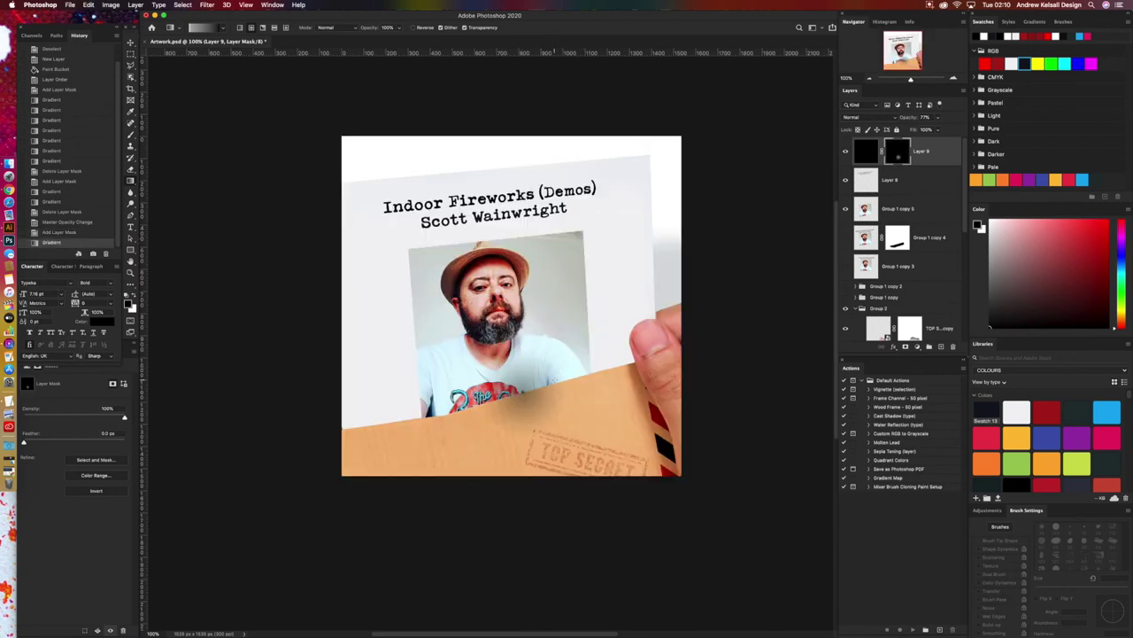
key("super+z")
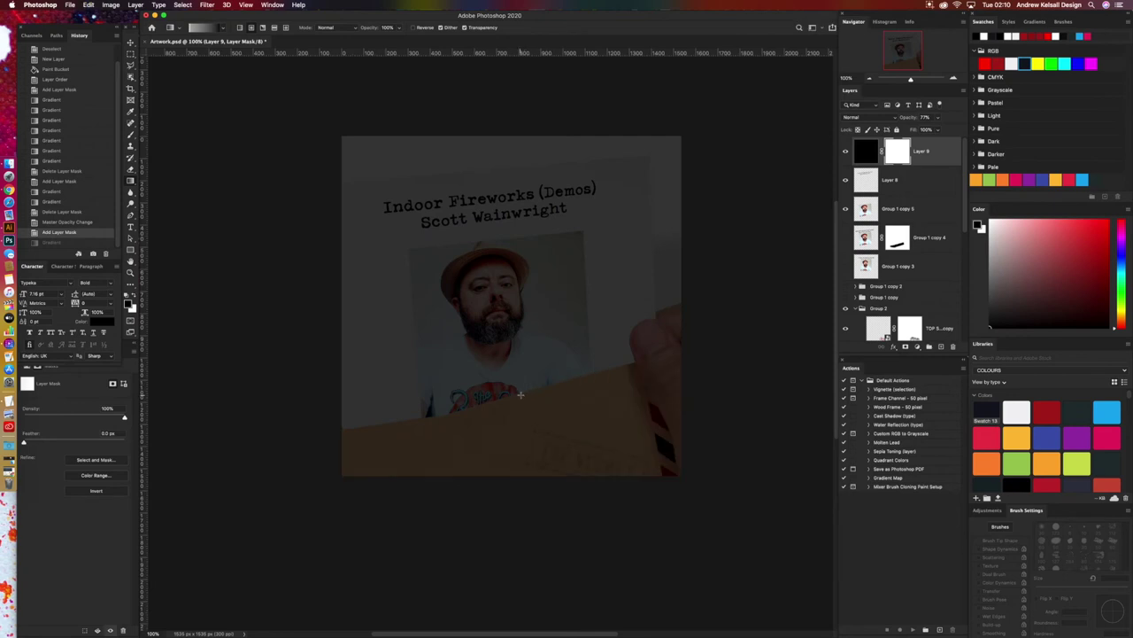
left_click_drag(522, 394, 577, 356)
key("super+z")
Step: Recheck the right opacity stop and test a long fade from envelope to upper right
left_click(210, 29)
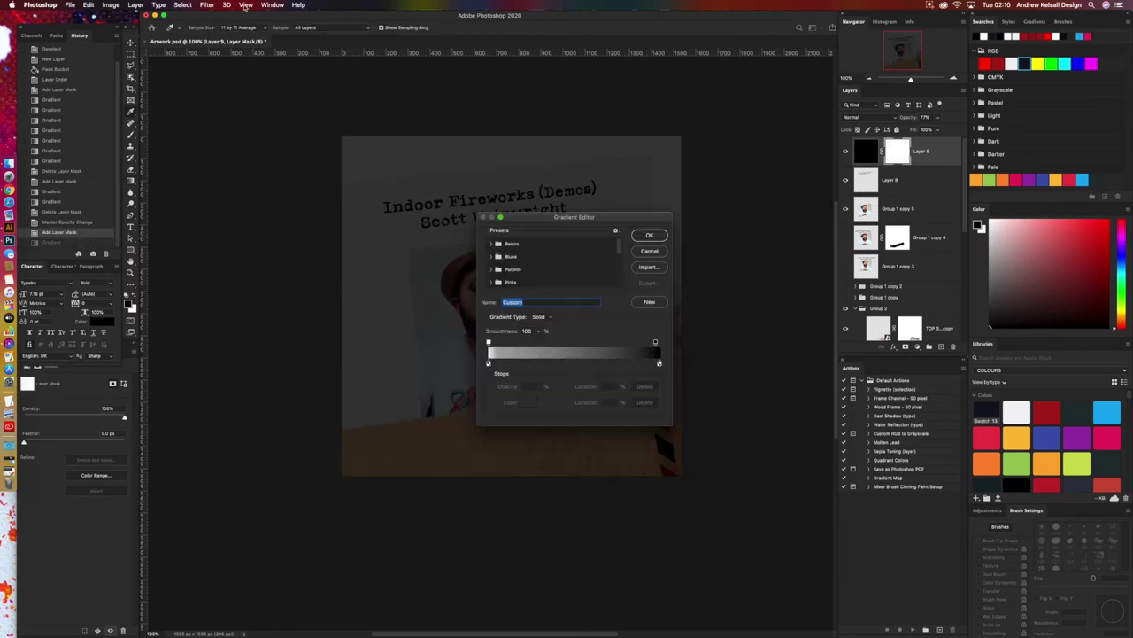
left_click(660, 343)
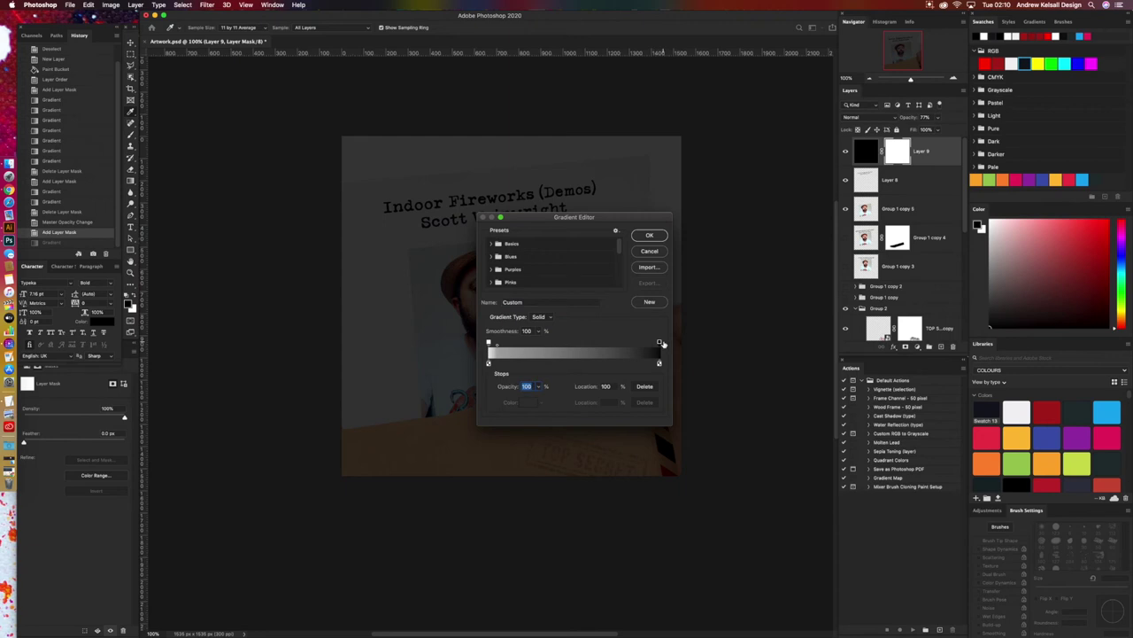
left_click(649, 236)
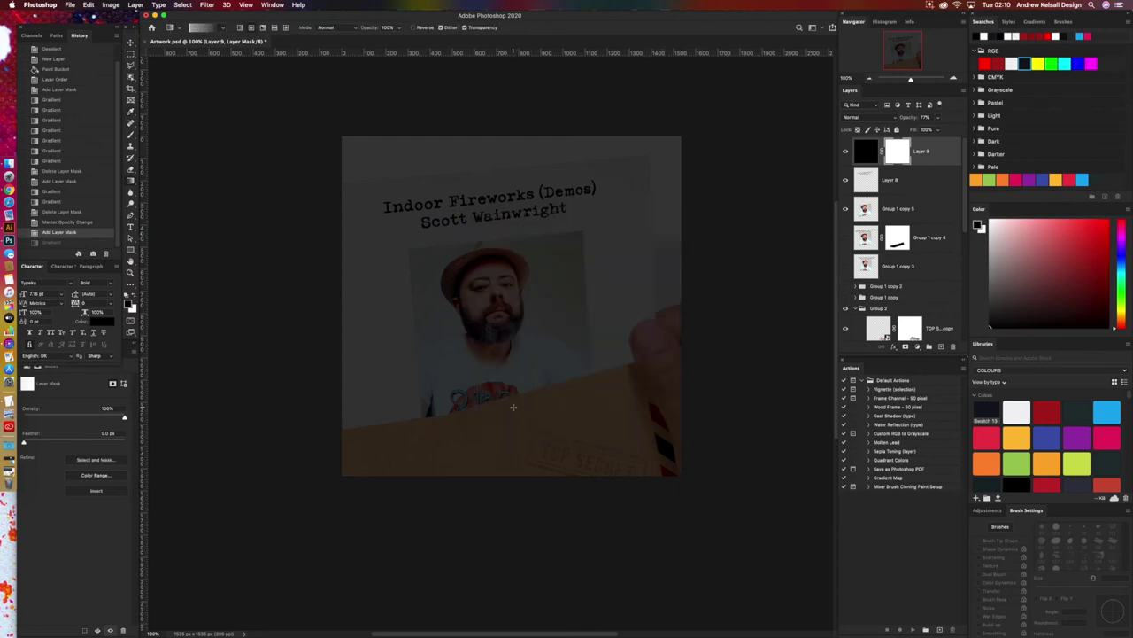
left_click_drag(517, 413, 759, 116)
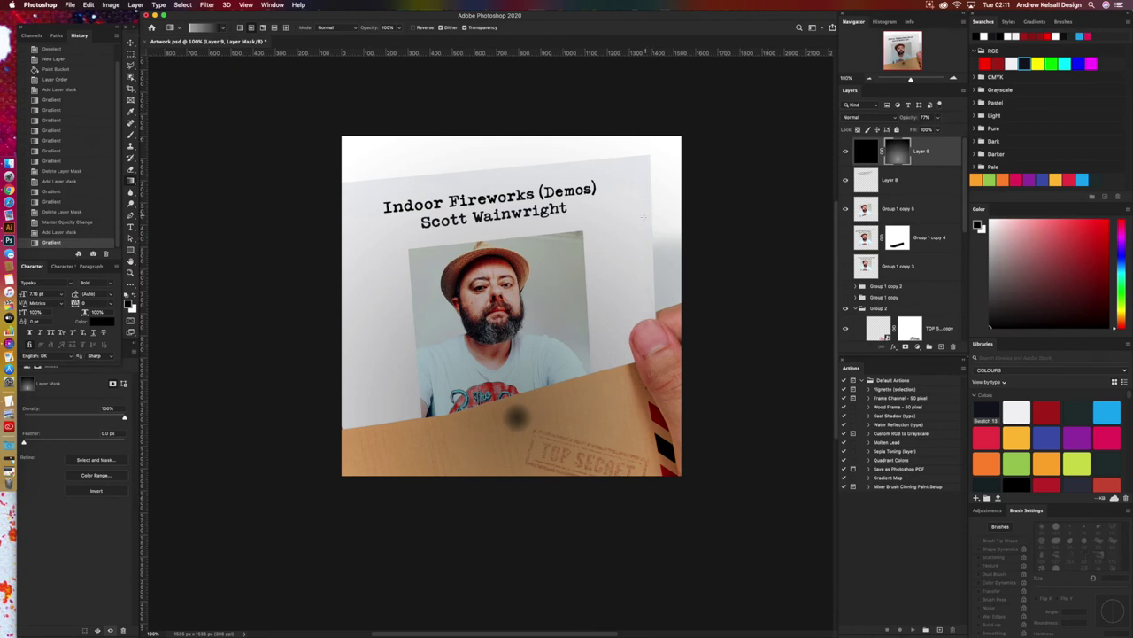
key("super+z")
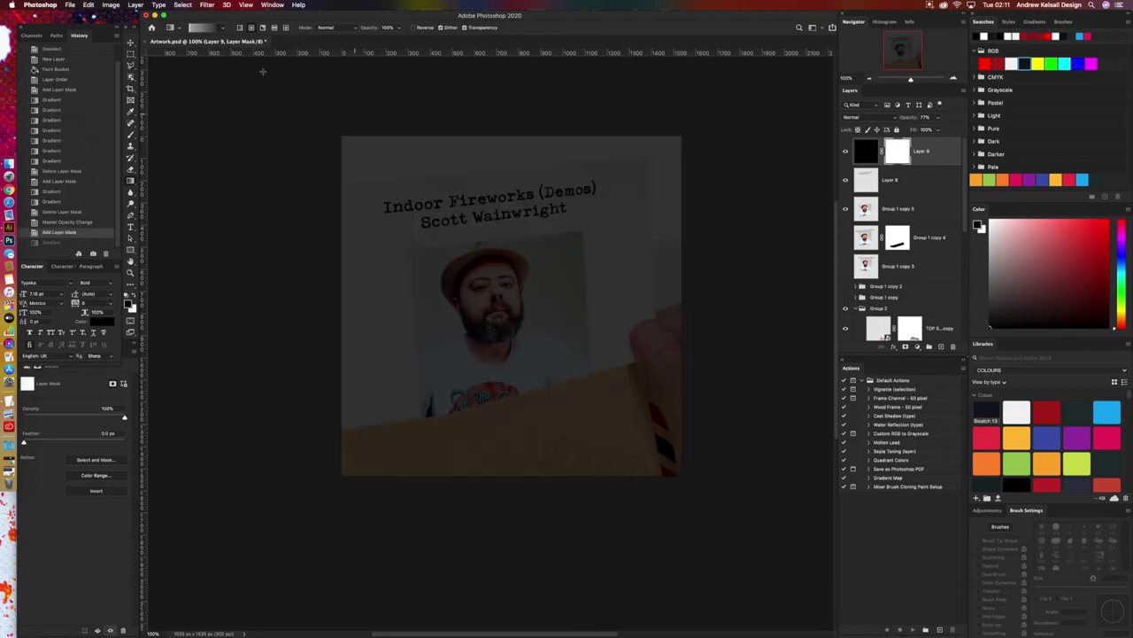
Step: Move the left opacity stop to location 8 and fade Layer 9's mask upward from the envelope
left_click(201, 29)
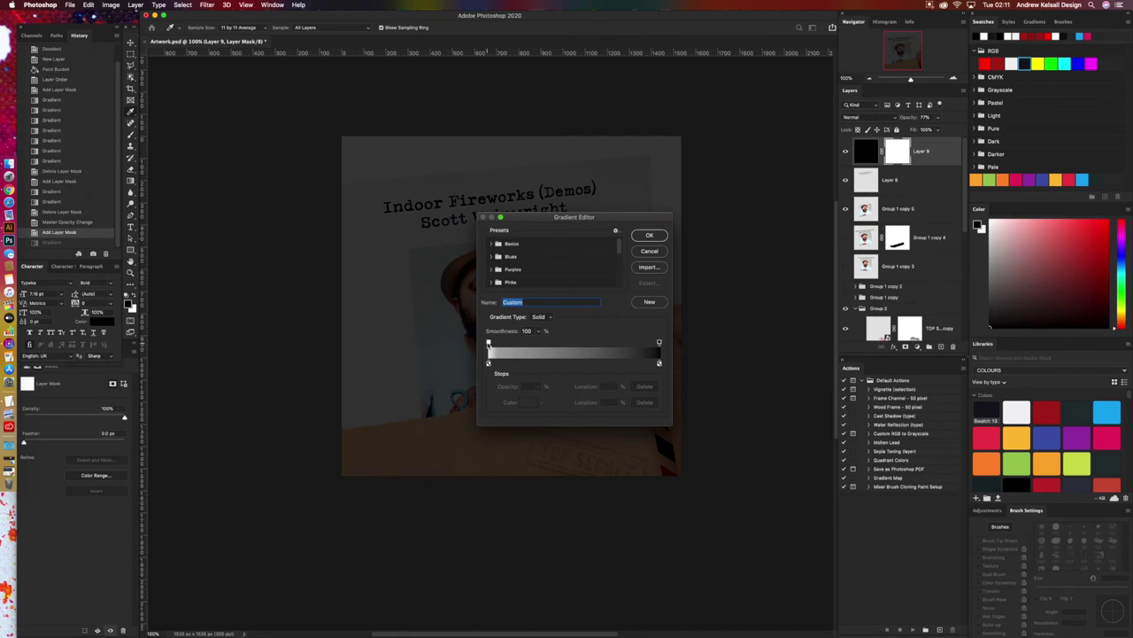
left_click(489, 363)
left_click_drag(489, 344, 573, 335)
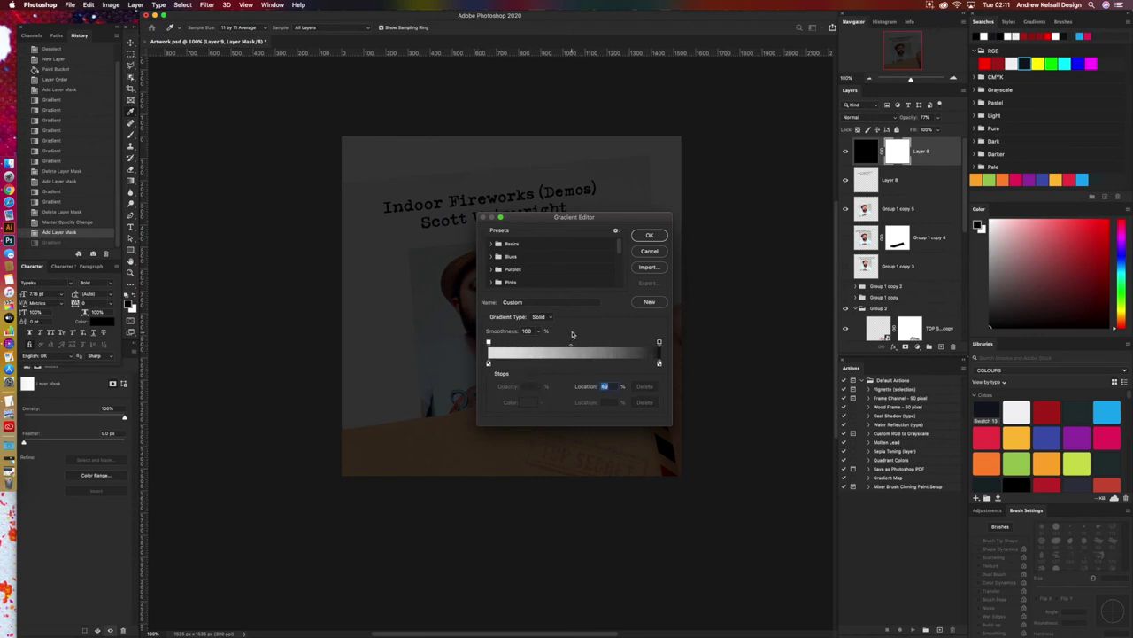
left_click(657, 237)
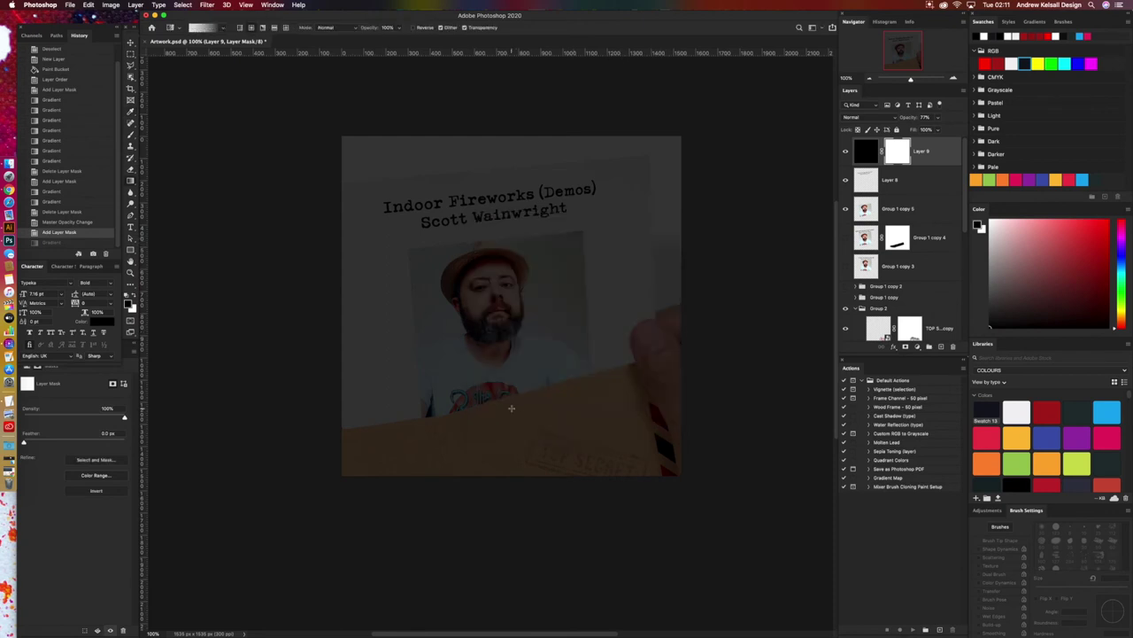
left_click_drag(512, 416, 674, 131)
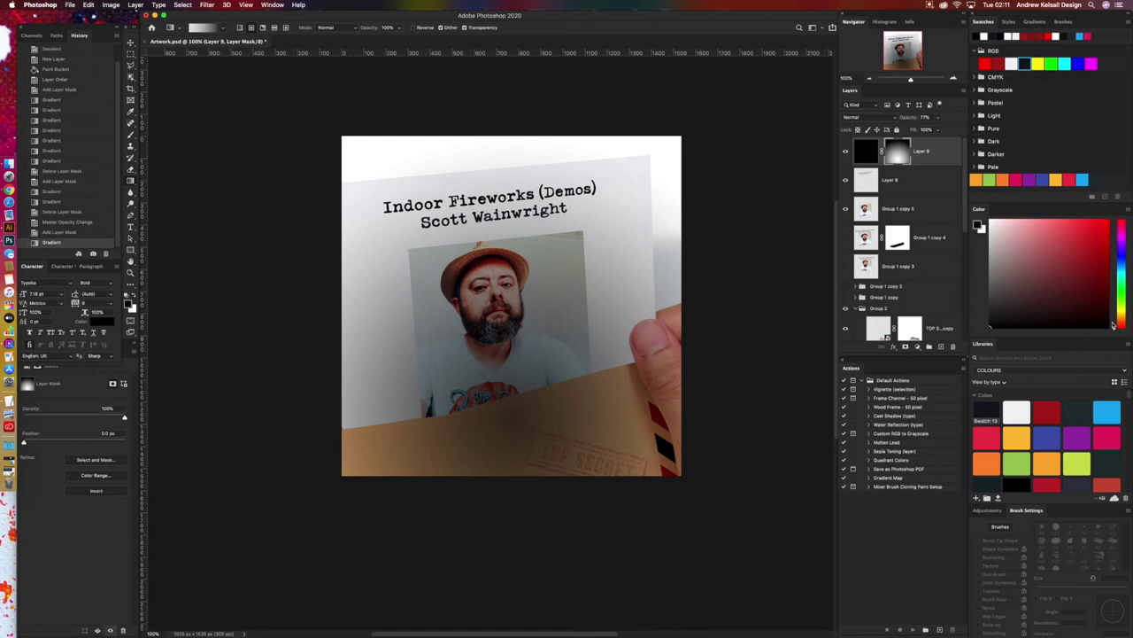
Step: Duplicate Layer 9, hide the original, and drag the copy's mask to the trash
left_click_drag(859, 158, 949, 347)
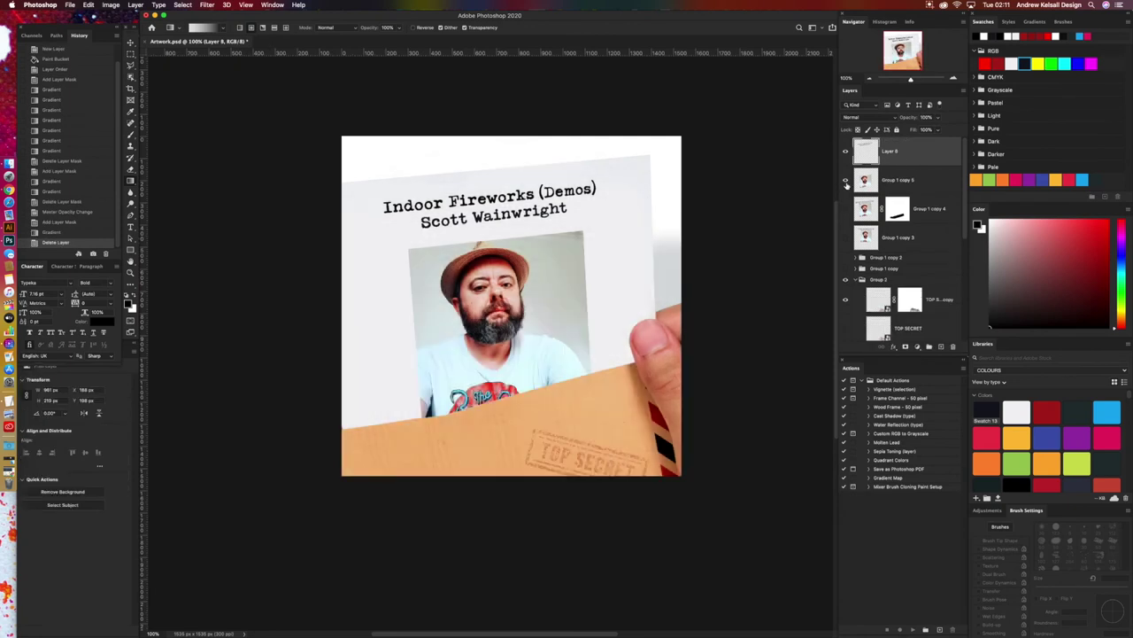
key("super+z")
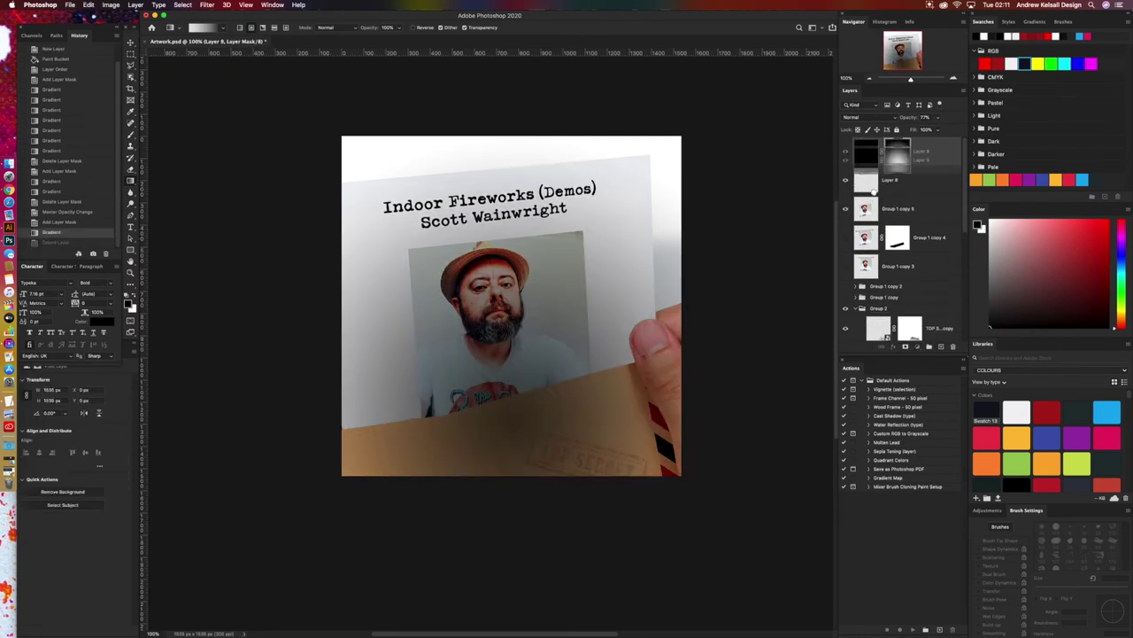
left_click_drag(886, 157, 942, 347)
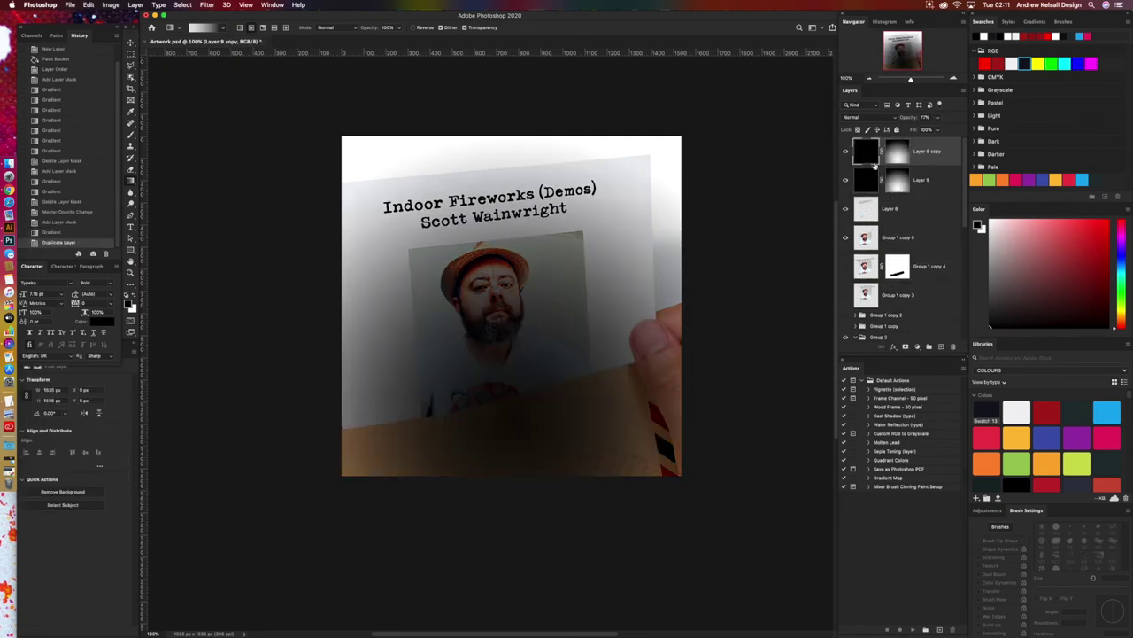
left_click(846, 181)
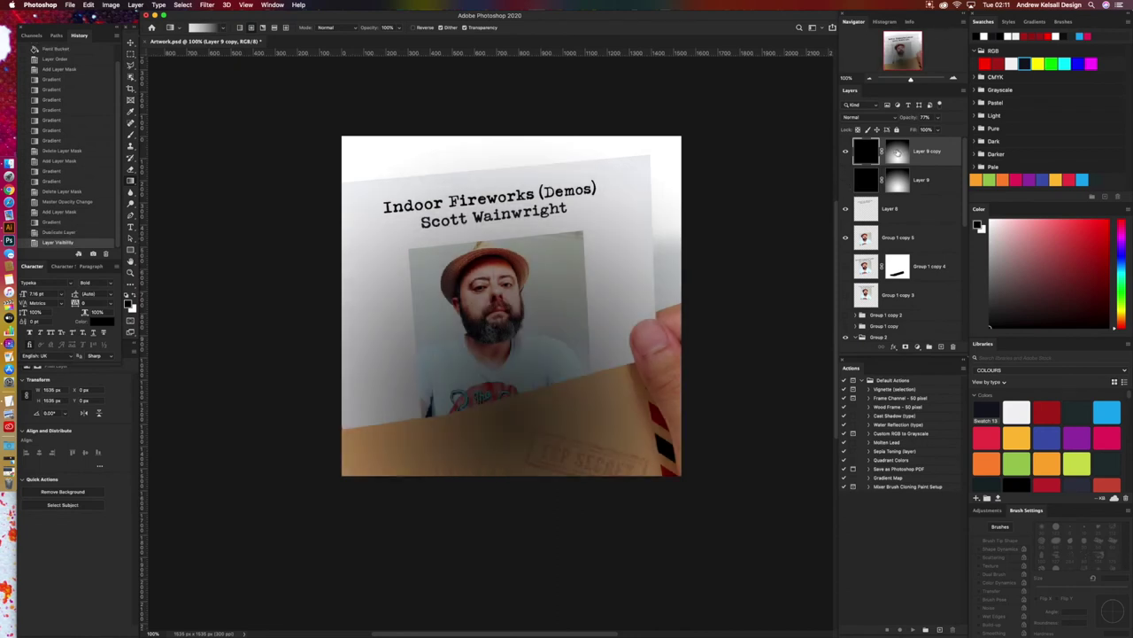
left_click_drag(897, 152, 954, 346)
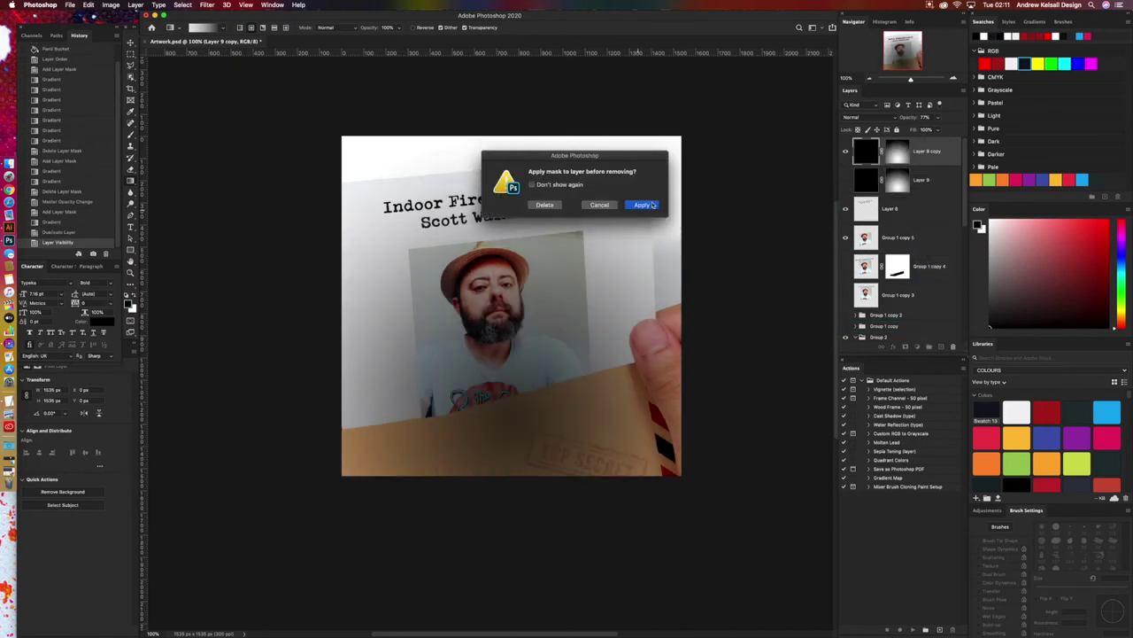
Step: Apply the copy's mask, then load Layer 1 copy's polaroid mask as a selection from Channels
left_click(652, 205)
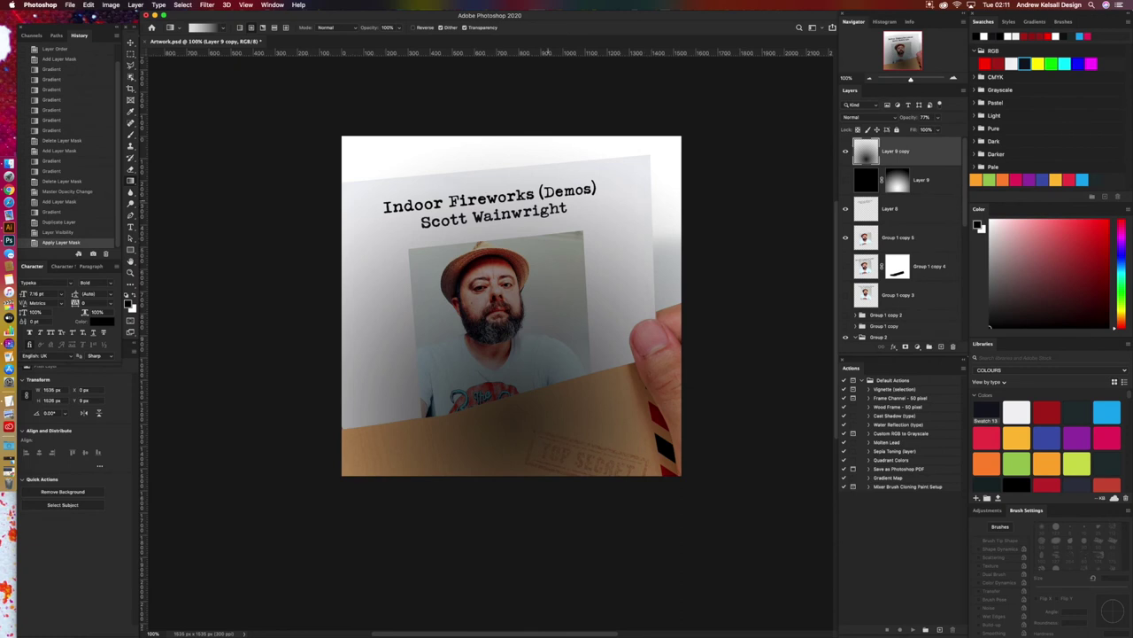
left_click(32, 35)
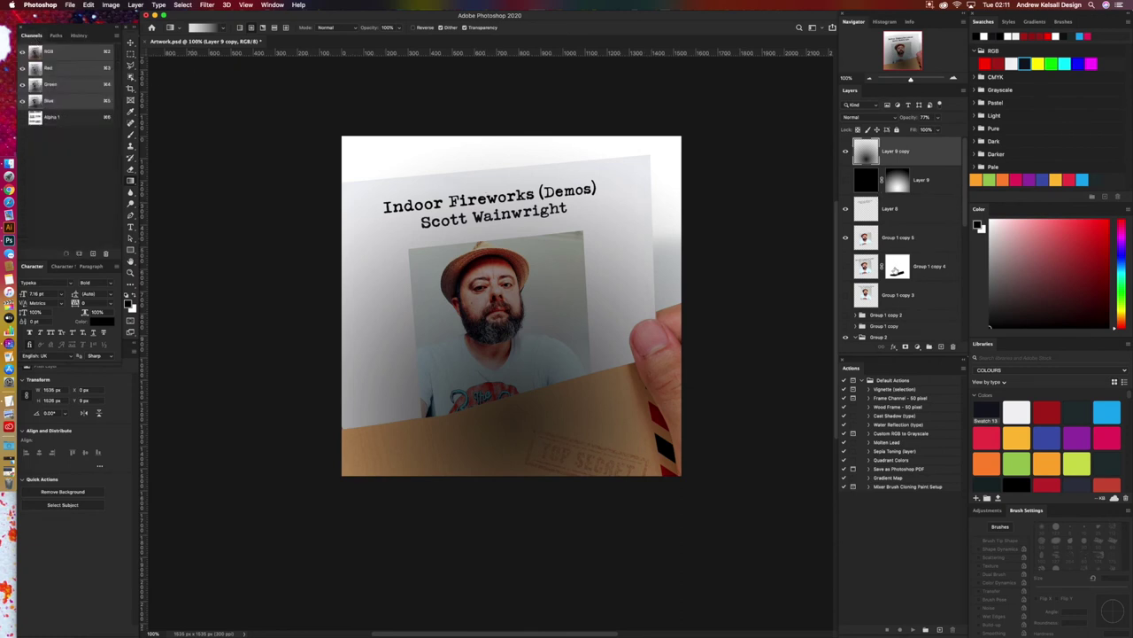
left_click_drag(963, 218, 962, 267)
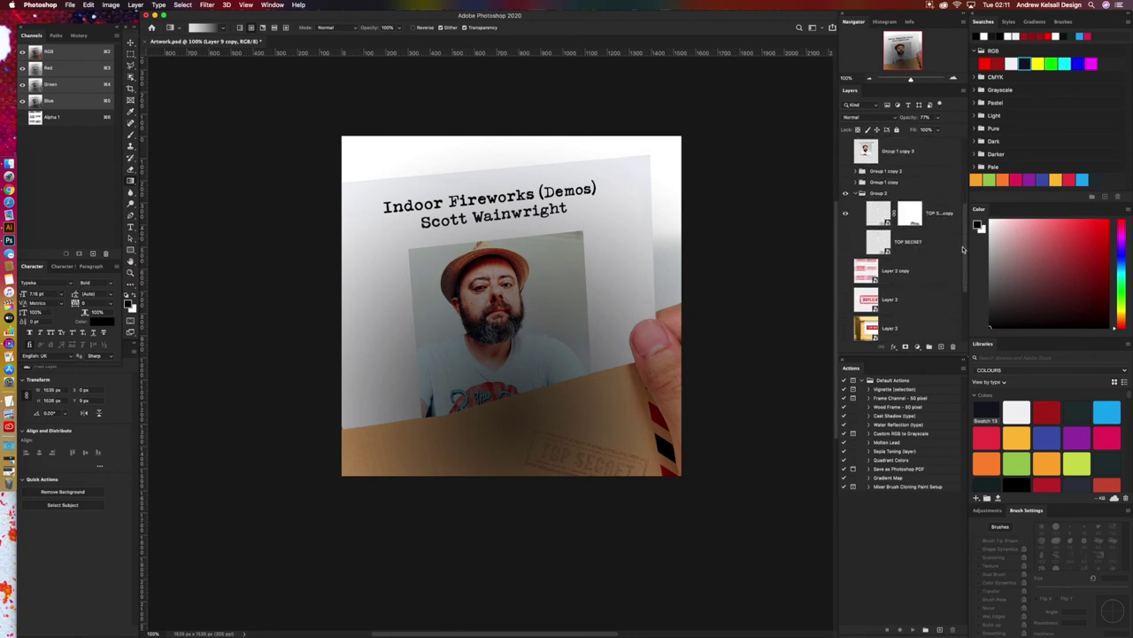
scroll(965, 250, "down", 4)
left_click(897, 241)
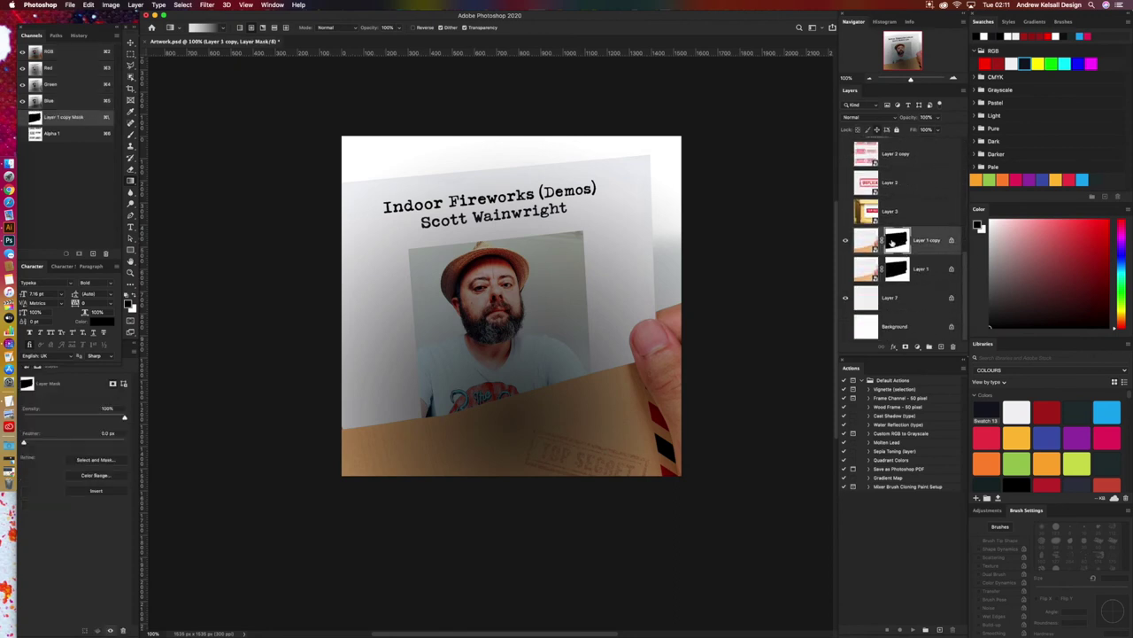
left_click(22, 118)
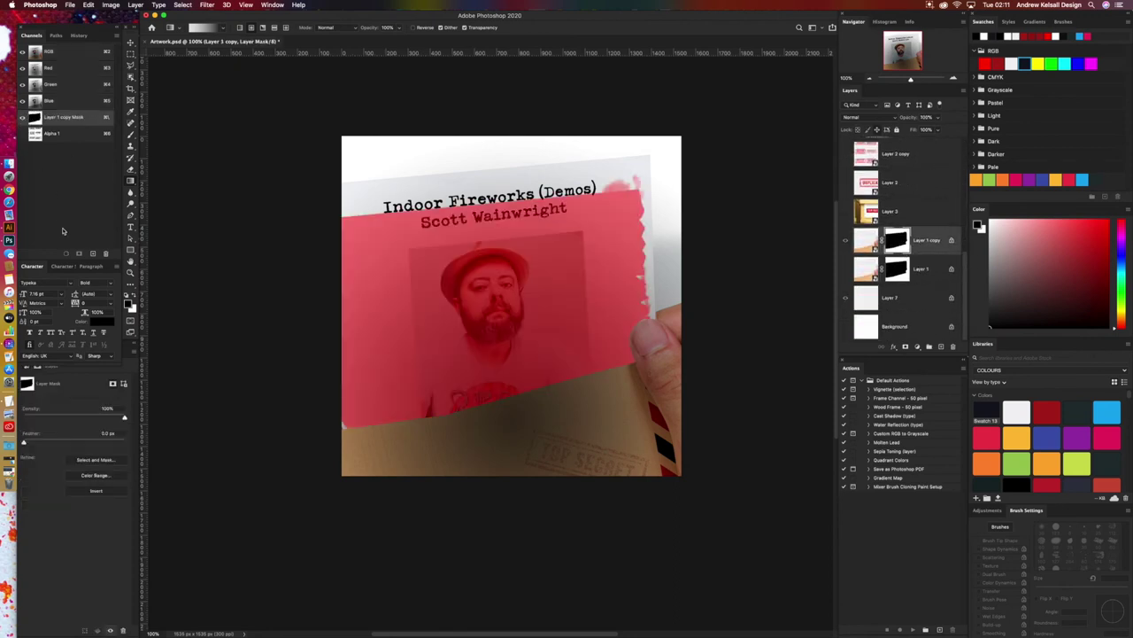
left_click(67, 254)
left_click(70, 52)
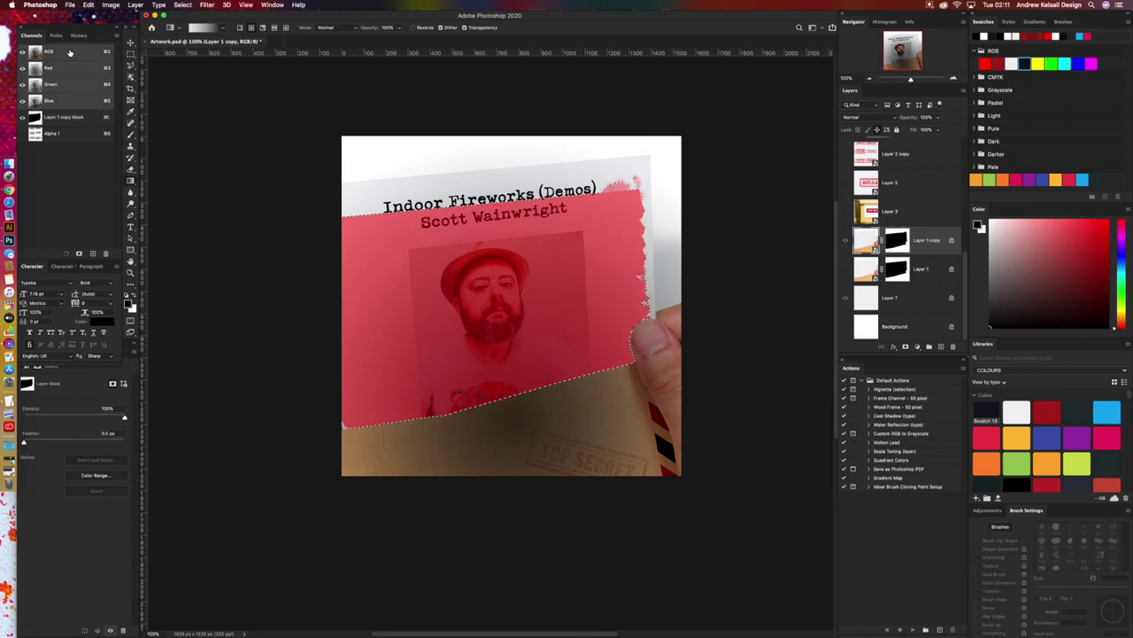
Step: Mask Layer 9 copy to the polaroid selection, invert the mask, and group it into Group 3
scroll(930, 248, "up", 10)
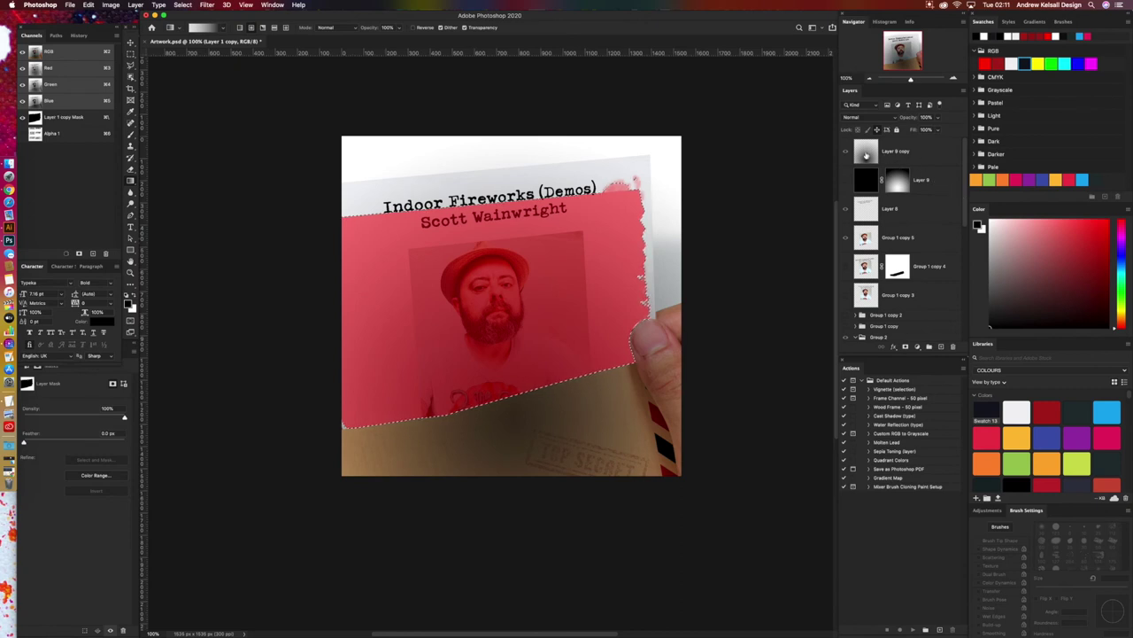
left_click(866, 154)
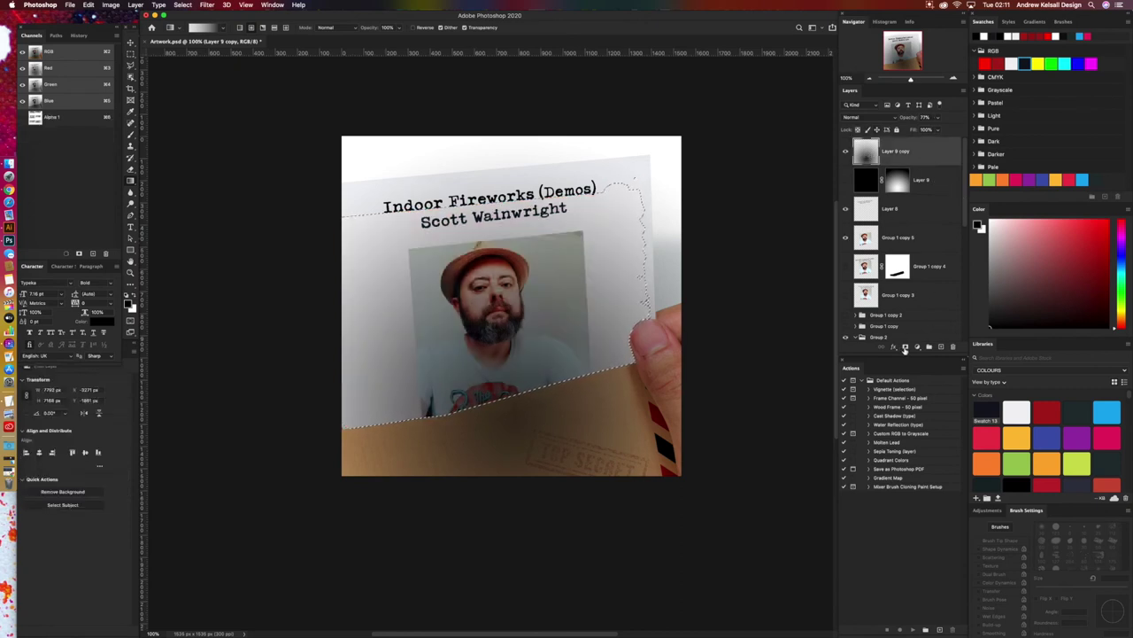
left_click(905, 348)
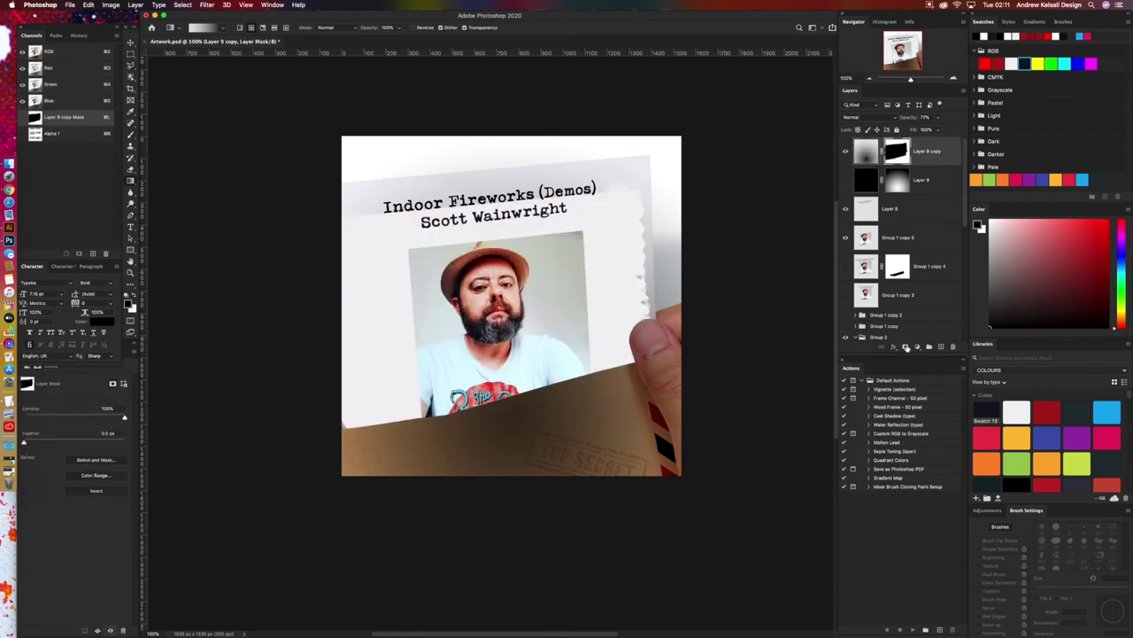
left_click(110, 4)
mouse_move(124, 30)
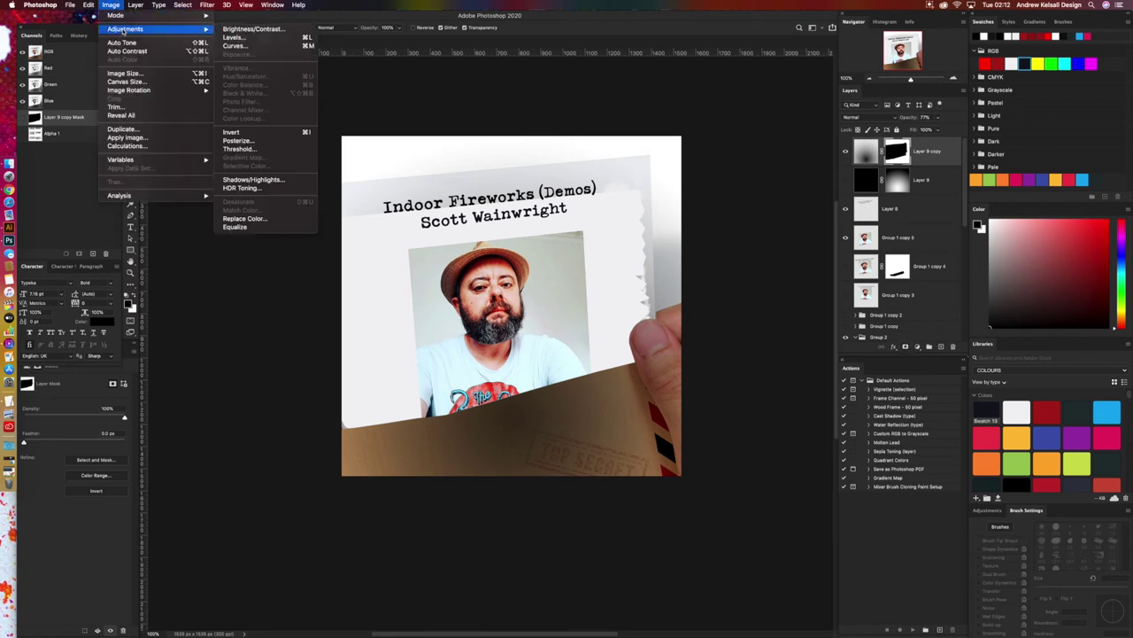
left_click(230, 131)
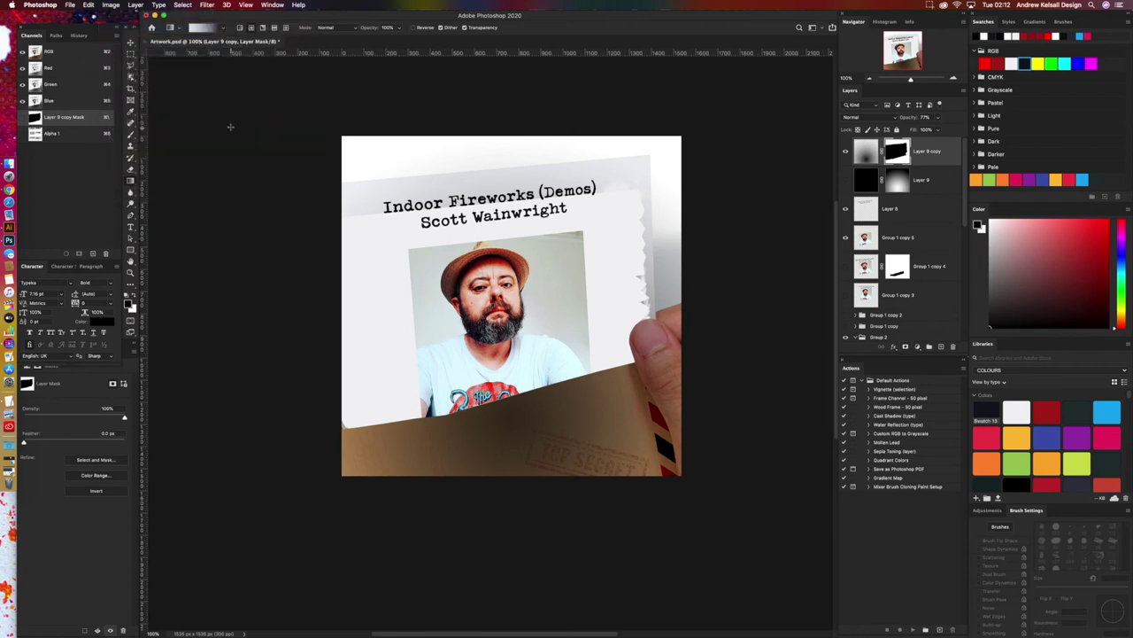
left_click(111, 5)
mouse_move(187, 33)
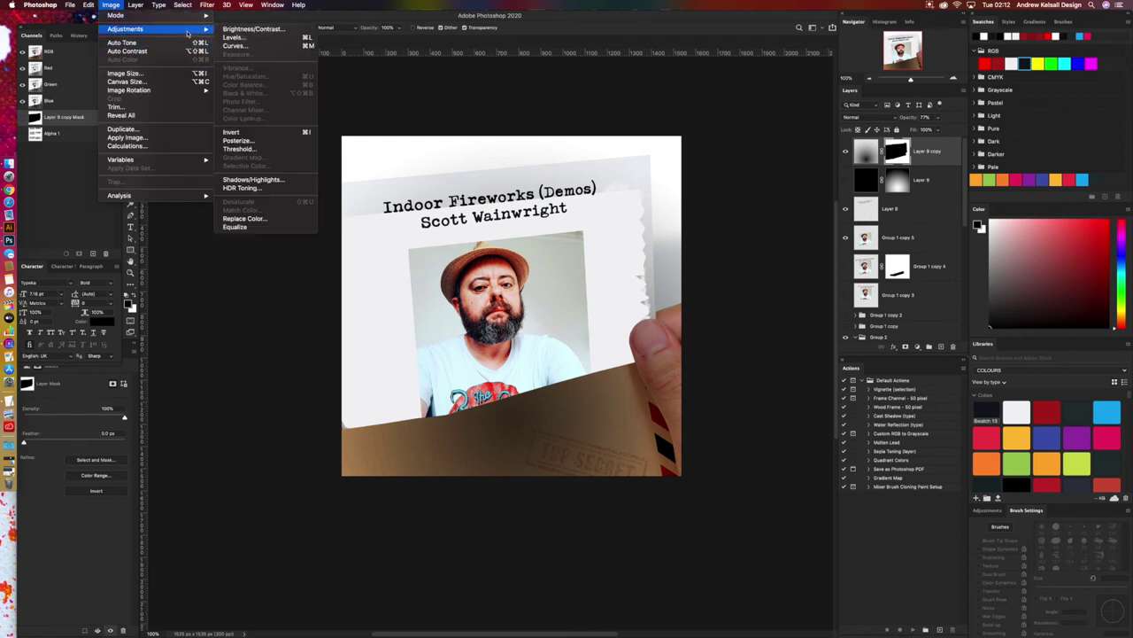
left_click(232, 132)
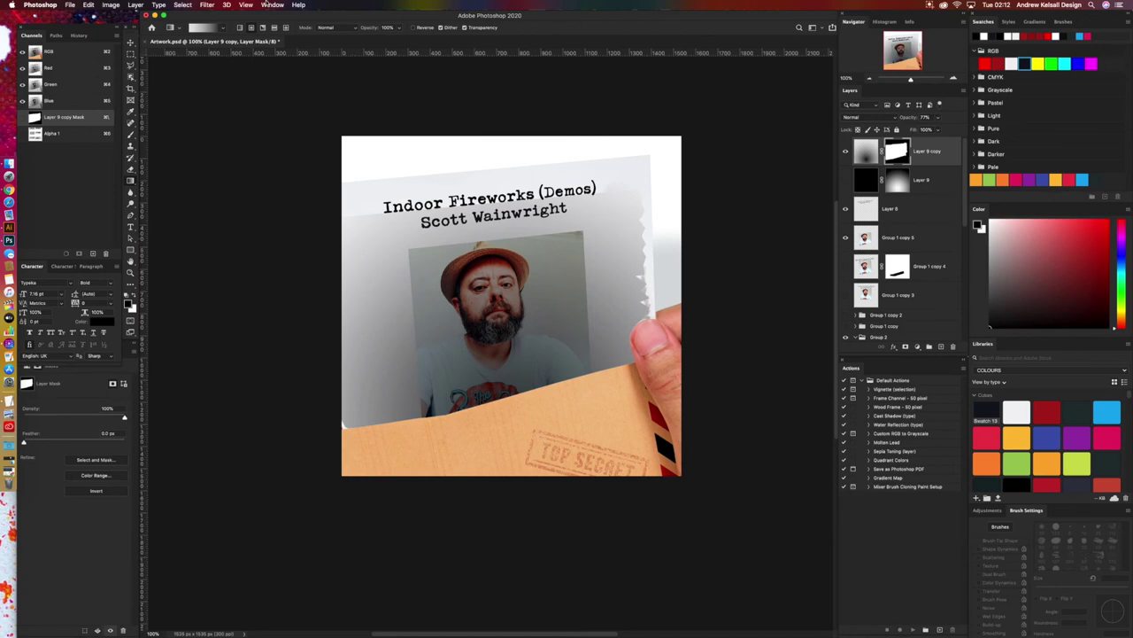
left_click_drag(866, 152, 930, 347)
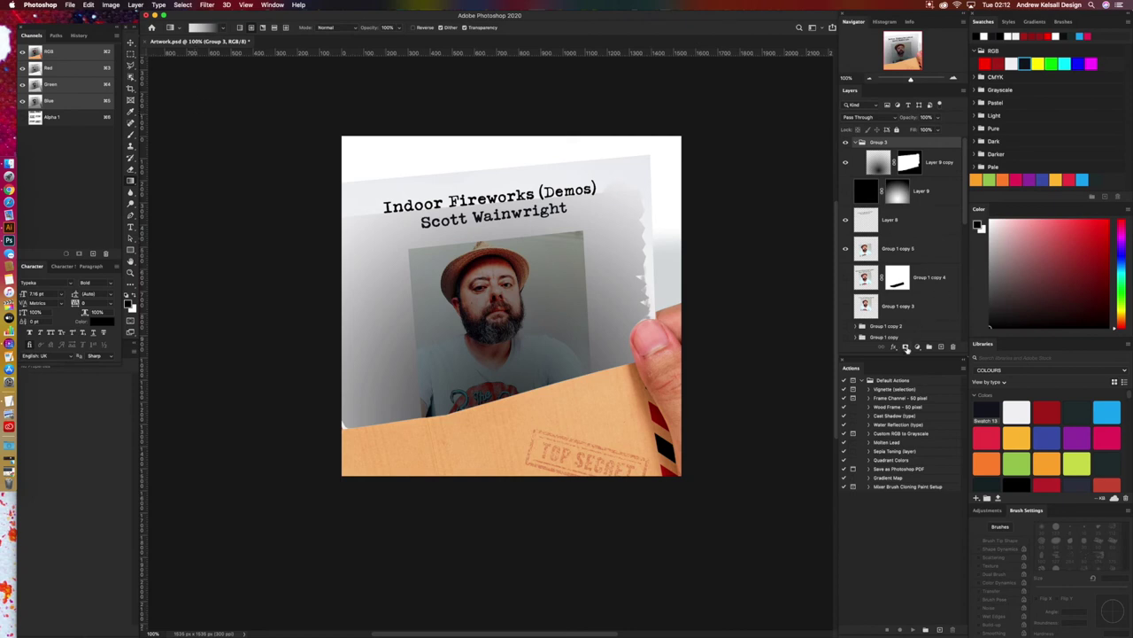
Step: Add a layer mask to Group 3 and invert it to black, hiding the overlay
left_click(905, 347)
left_click(111, 4)
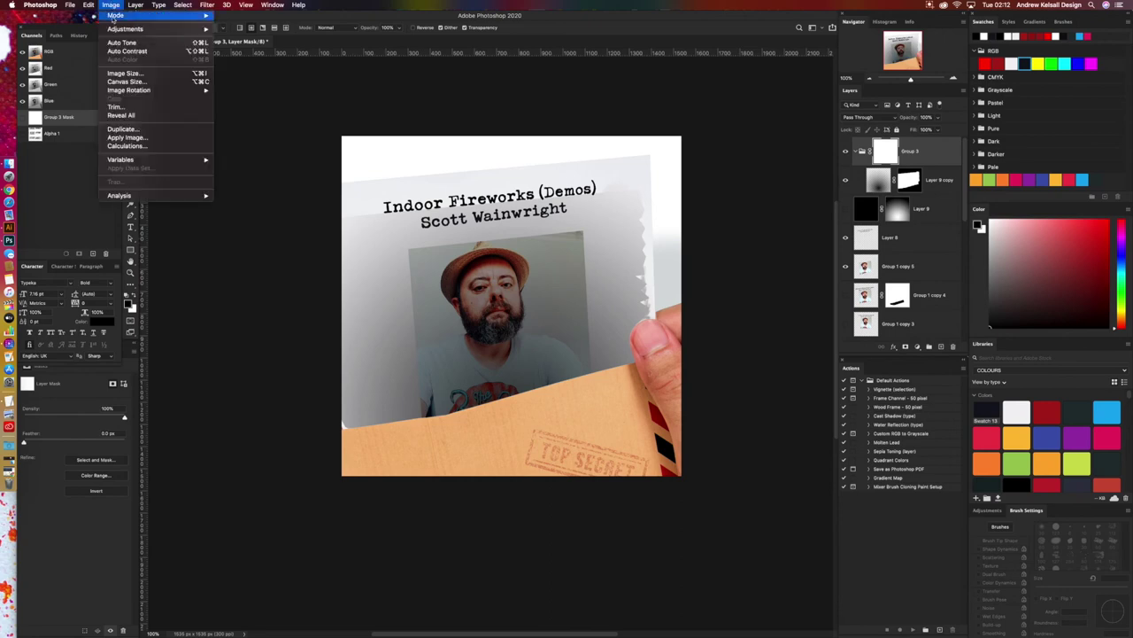
mouse_move(115, 31)
left_click(246, 133)
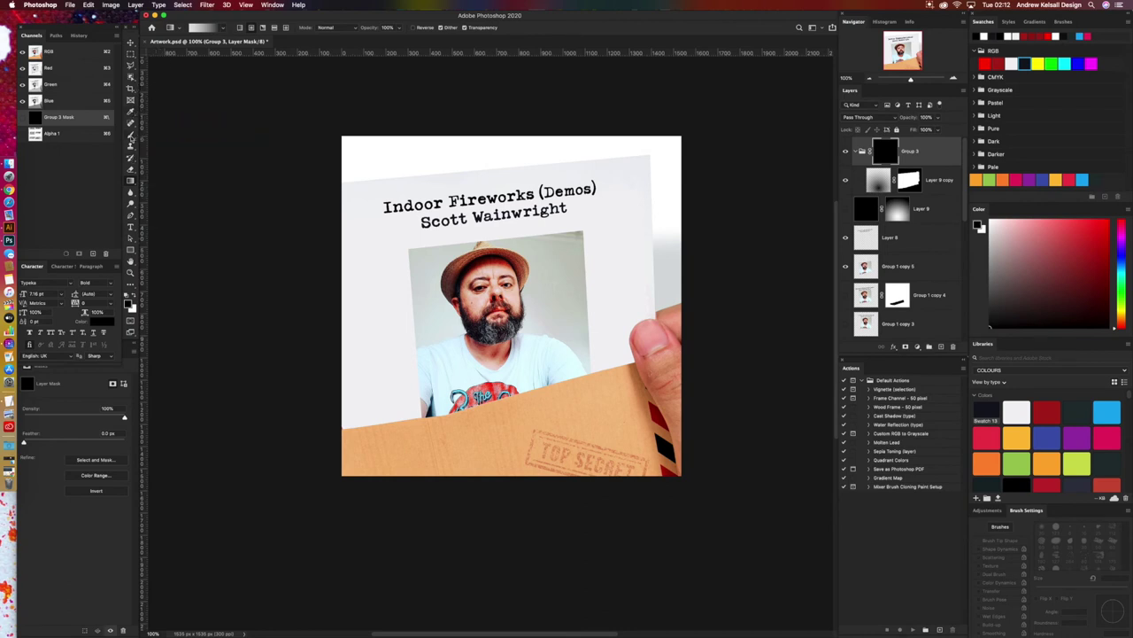
Step: Pick a soft round brush, enlarge it, switch to white, and test a stroke over the lower photo
left_click(131, 137)
left_click(200, 28)
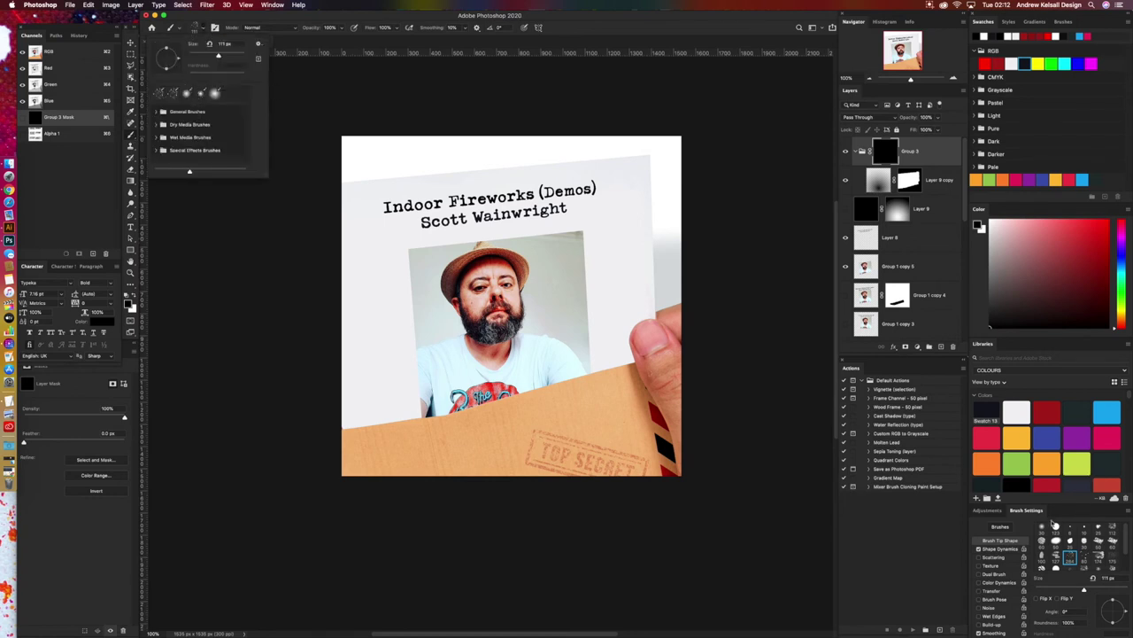
left_click(1042, 529)
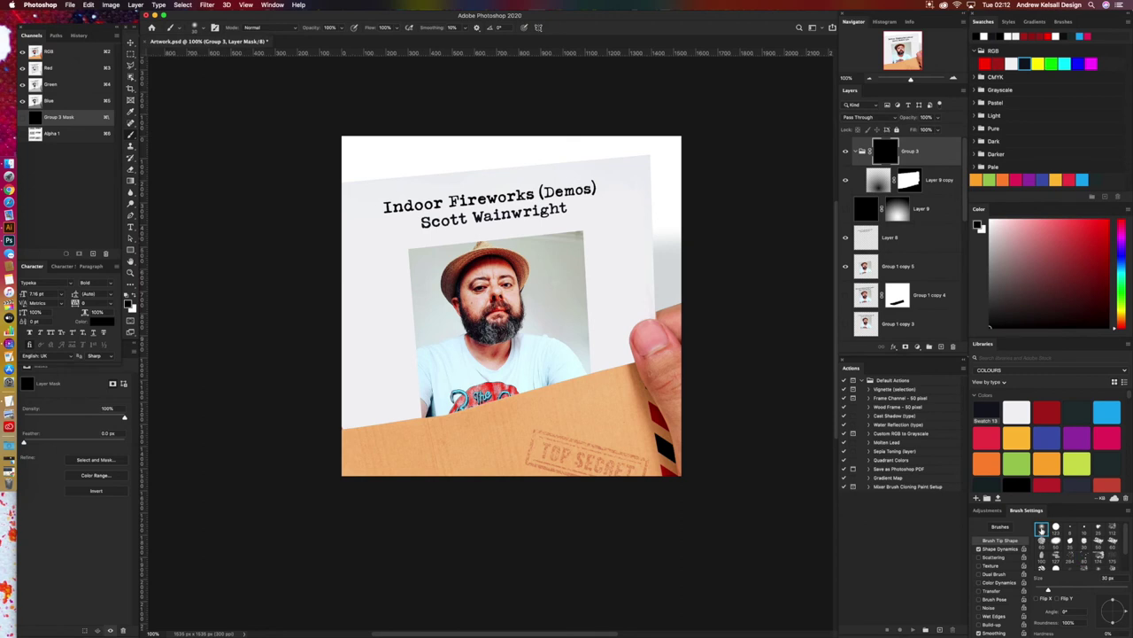
left_click(202, 28)
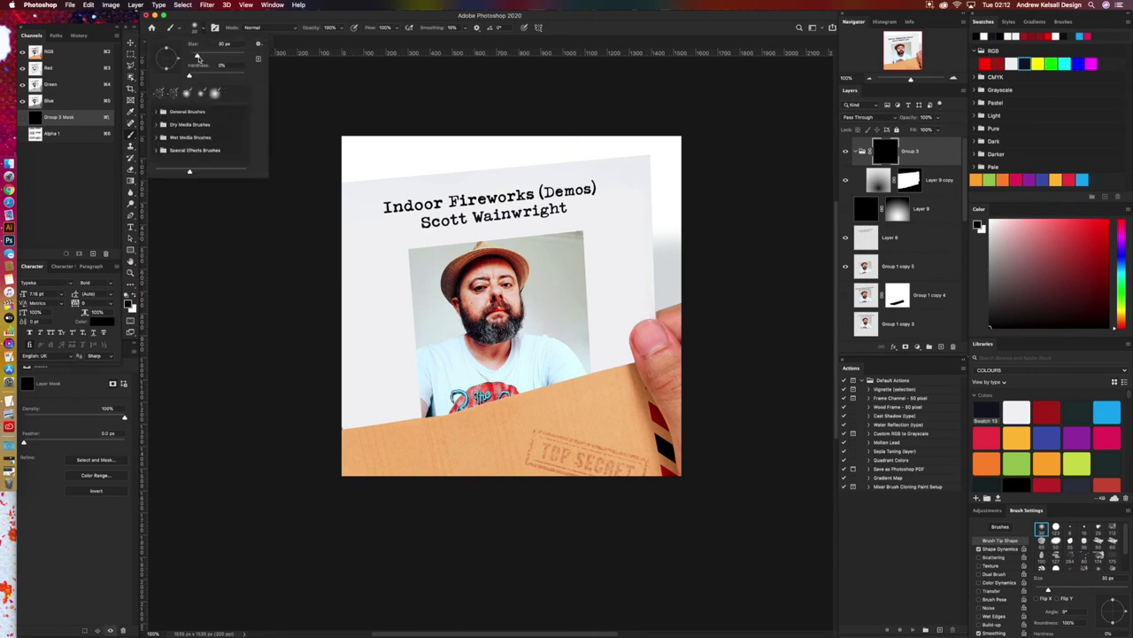
left_click_drag(198, 57, 227, 57)
key("Return")
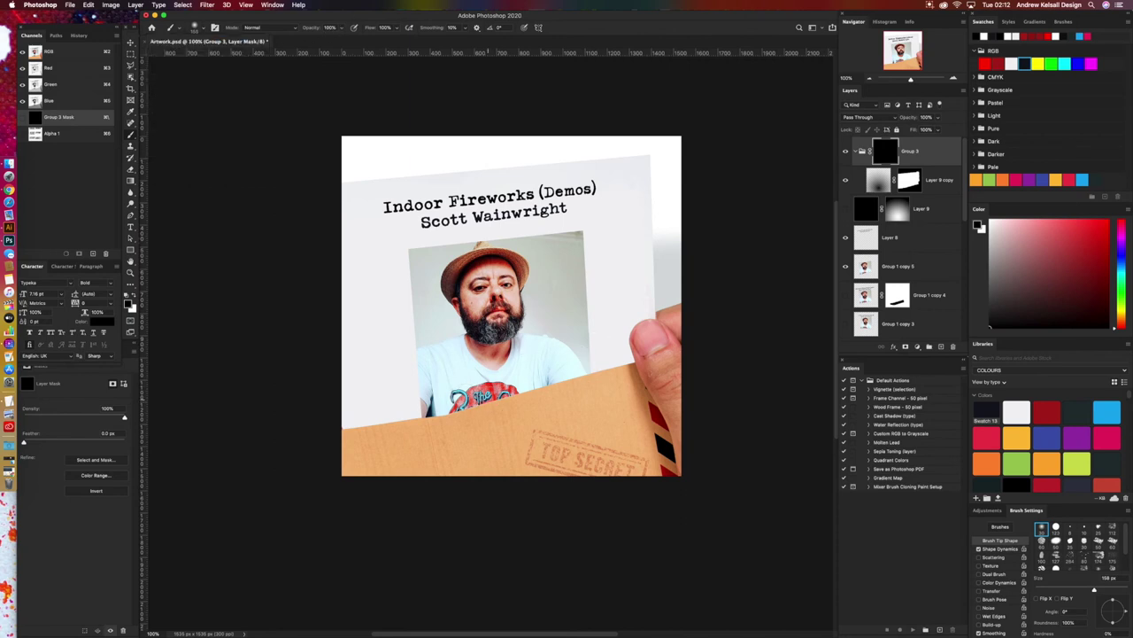
key("x")
left_click_drag(487, 403, 611, 354)
key("super+z")
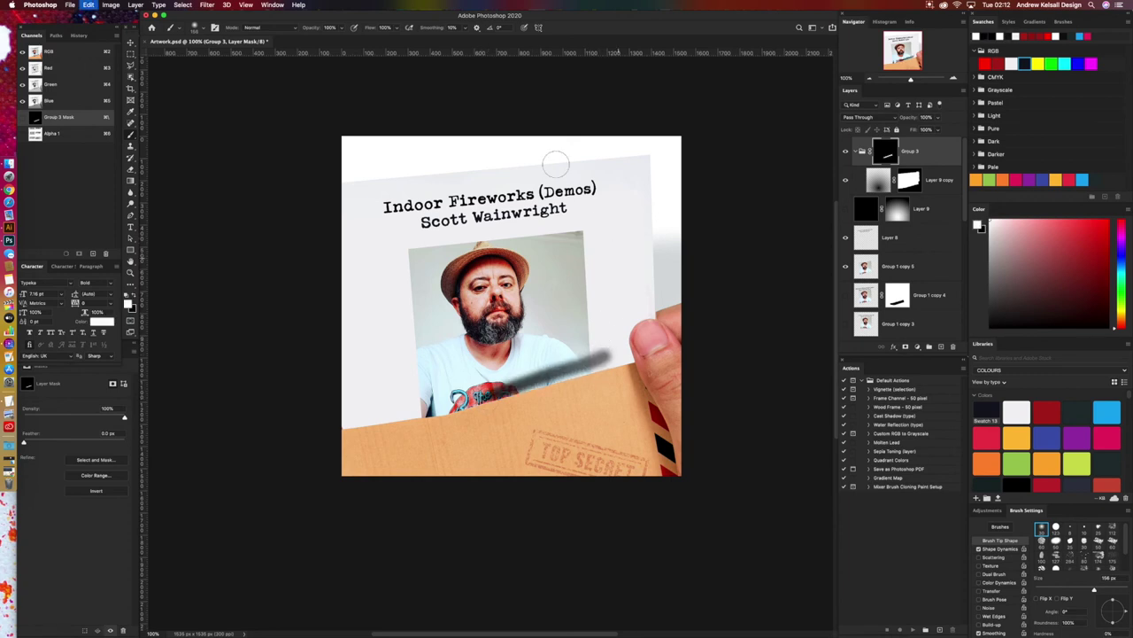
Step: Increase the brush to 176 px and test a stroke over the shirt and hand, then undo
left_click(205, 29)
mouse_move(221, 58)
left_mouse_down()
mouse_move(267, 58)
mouse_move(238, 56)
left_mouse_up()
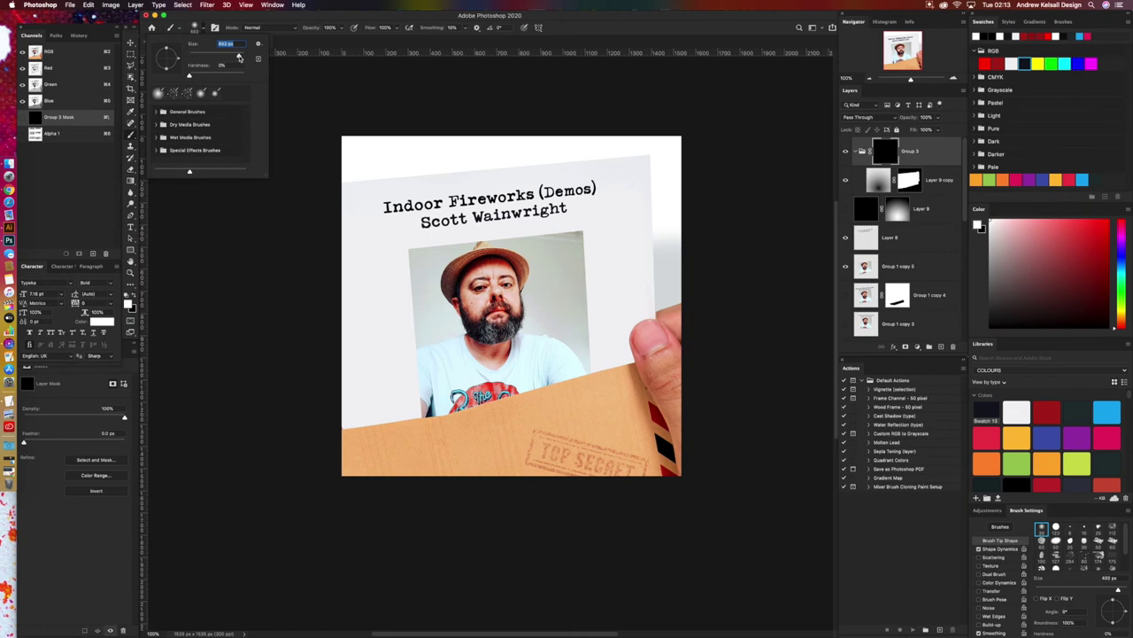
left_click_drag(485, 381, 580, 345)
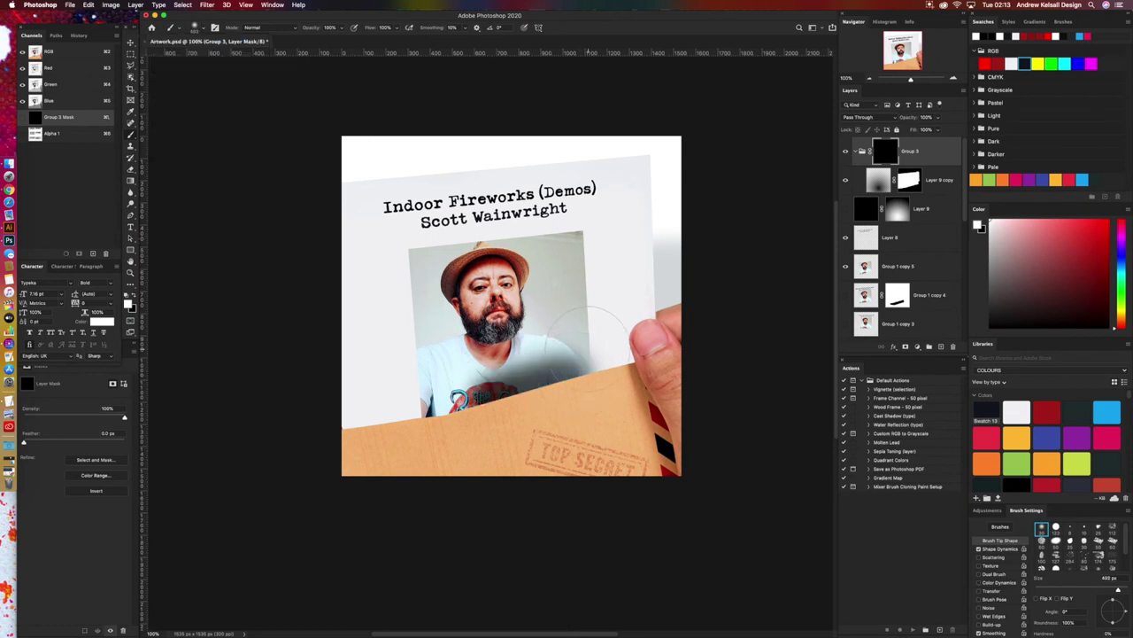
key("ctrl+z")
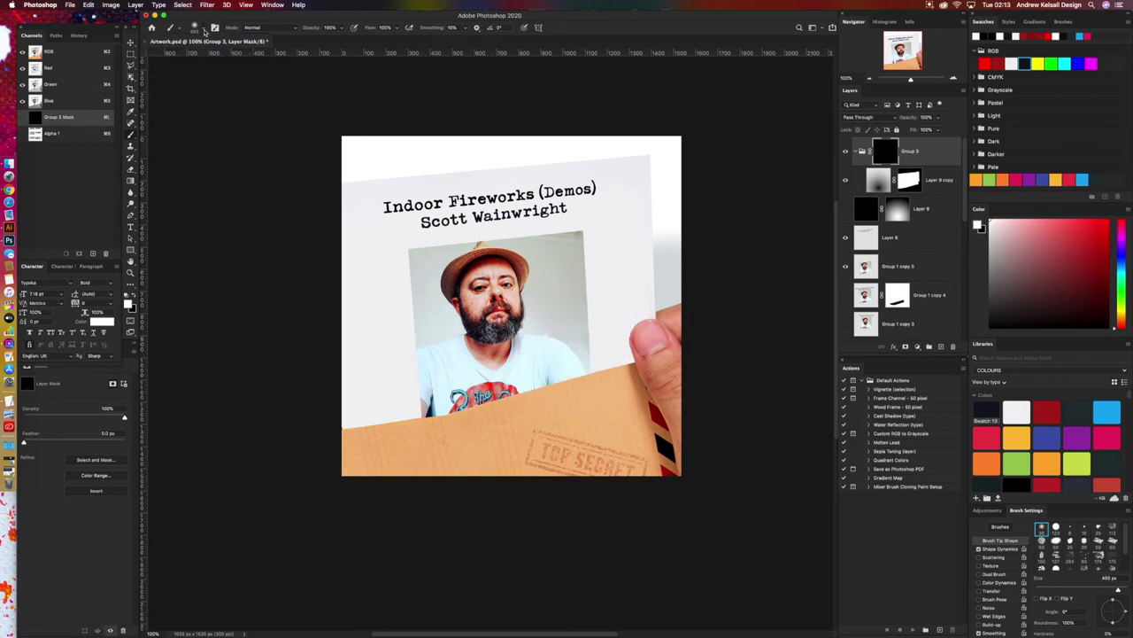
Step: Set the brush size to 800 px and lower its opacity to a few percent
left_click(205, 31)
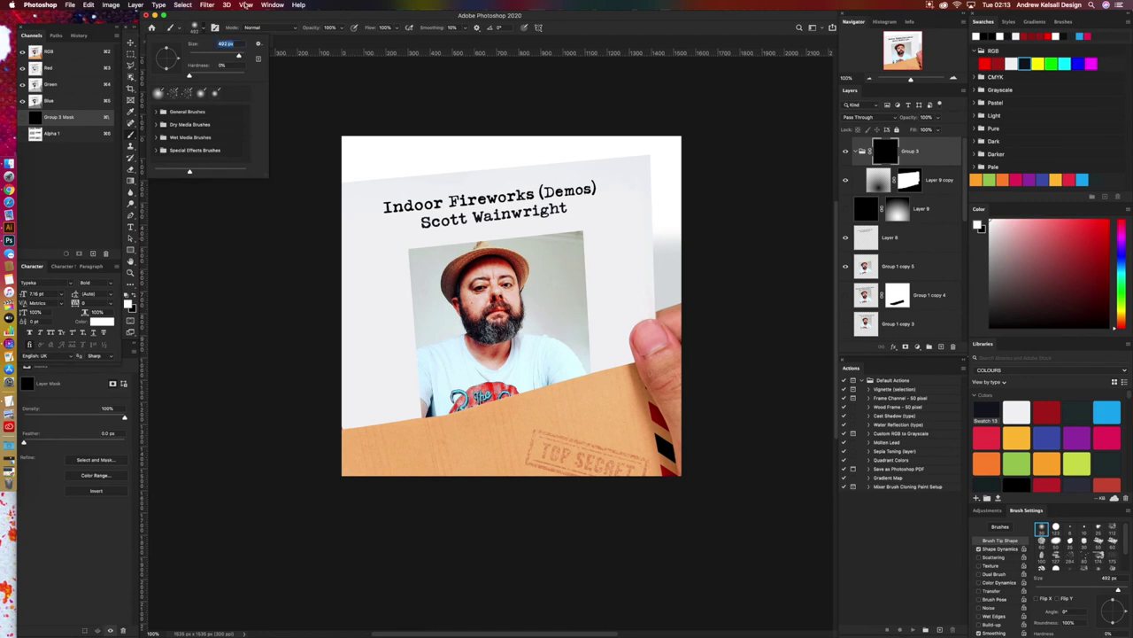
type("800")
key("Return")
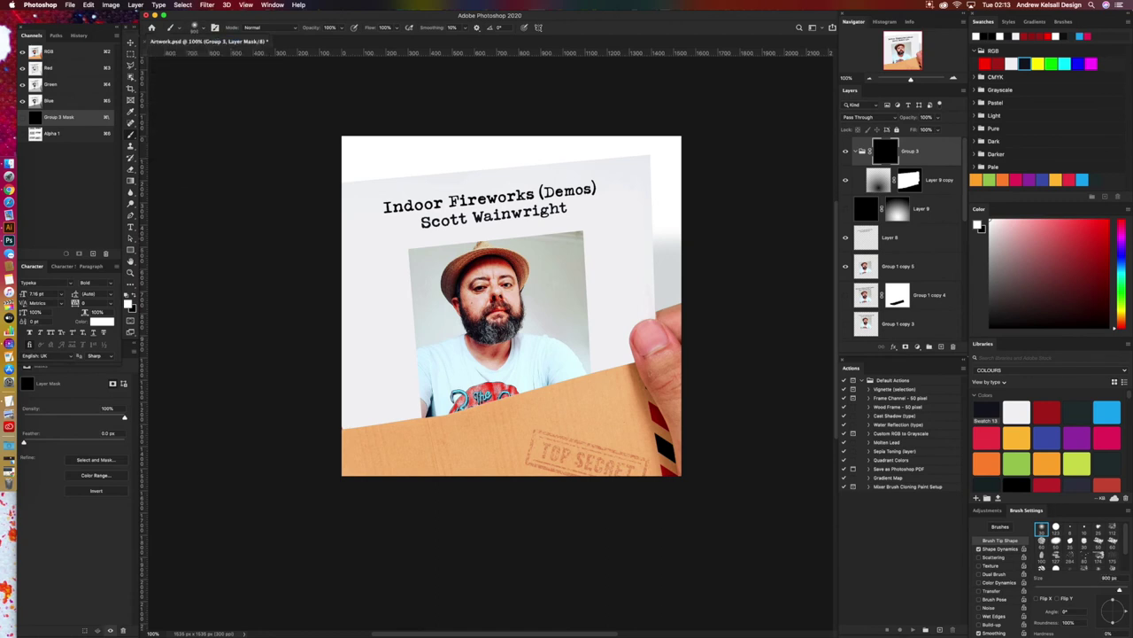
left_click(342, 29)
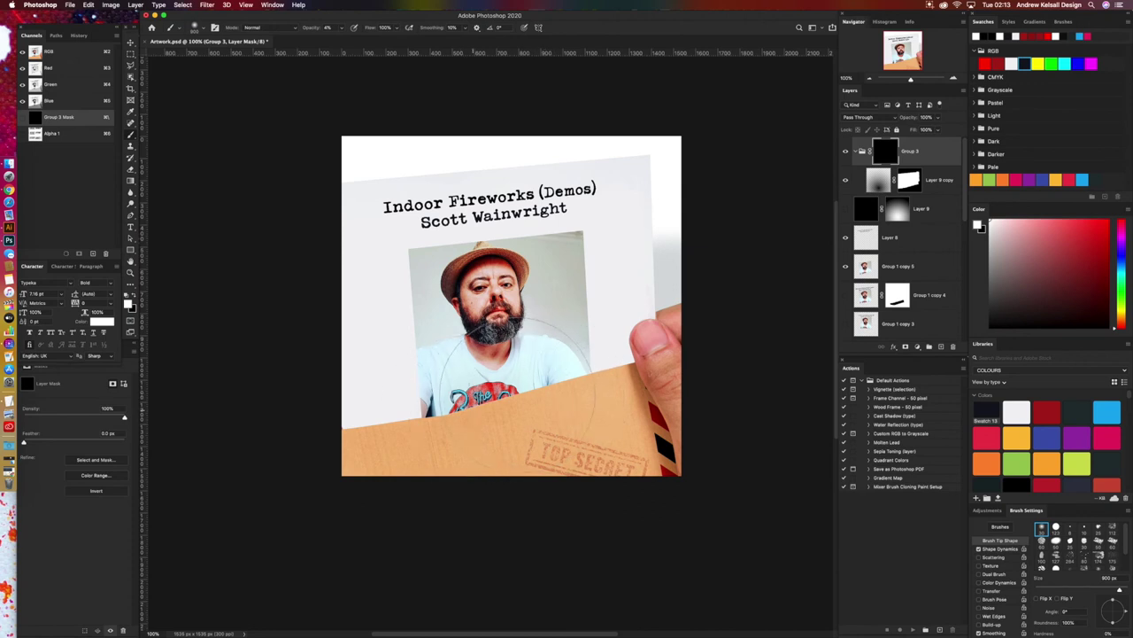
left_click(341, 28)
Step: Force-quit Adobe Illustrator 2020 and Google Chrome from the Force Quit Applications window
key("super+alt+Escape")
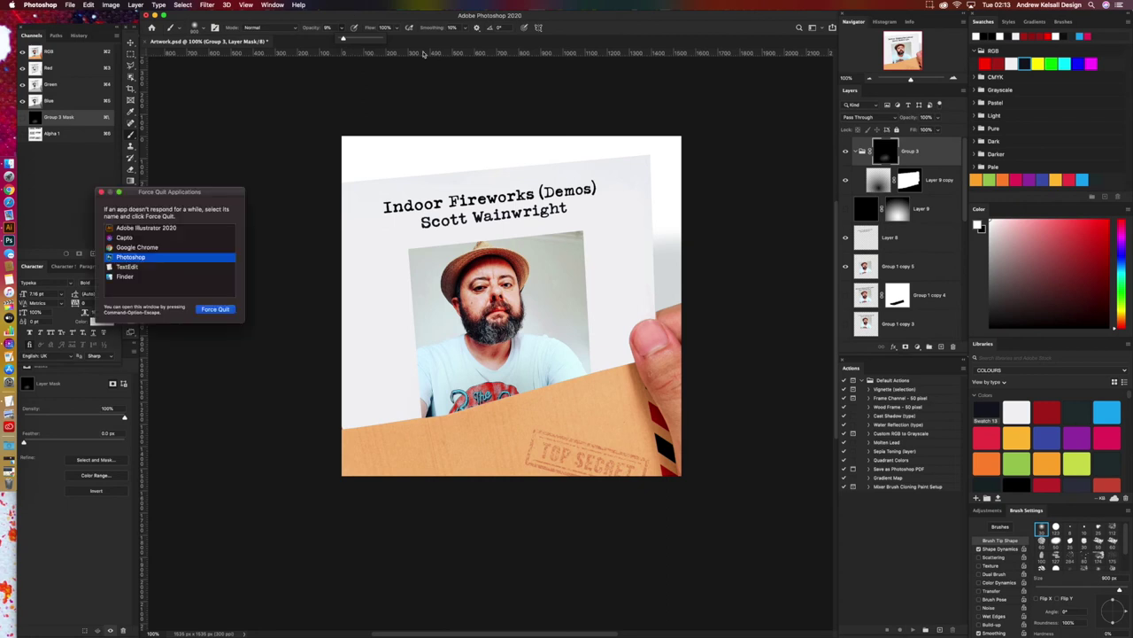
left_click(139, 230)
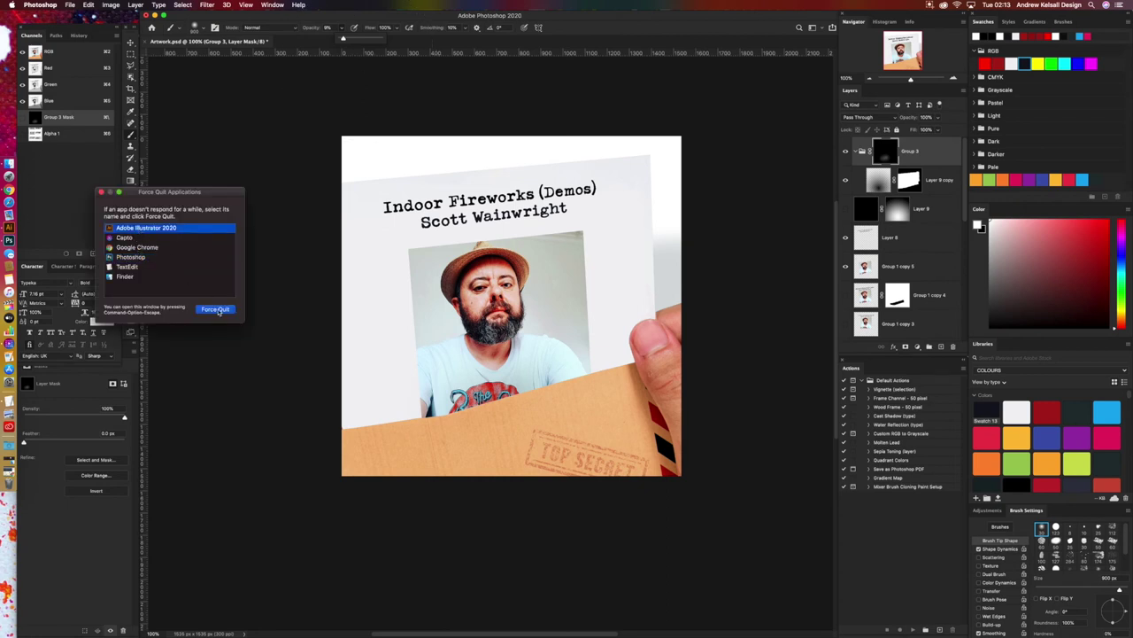
left_click(217, 310)
left_click(236, 243)
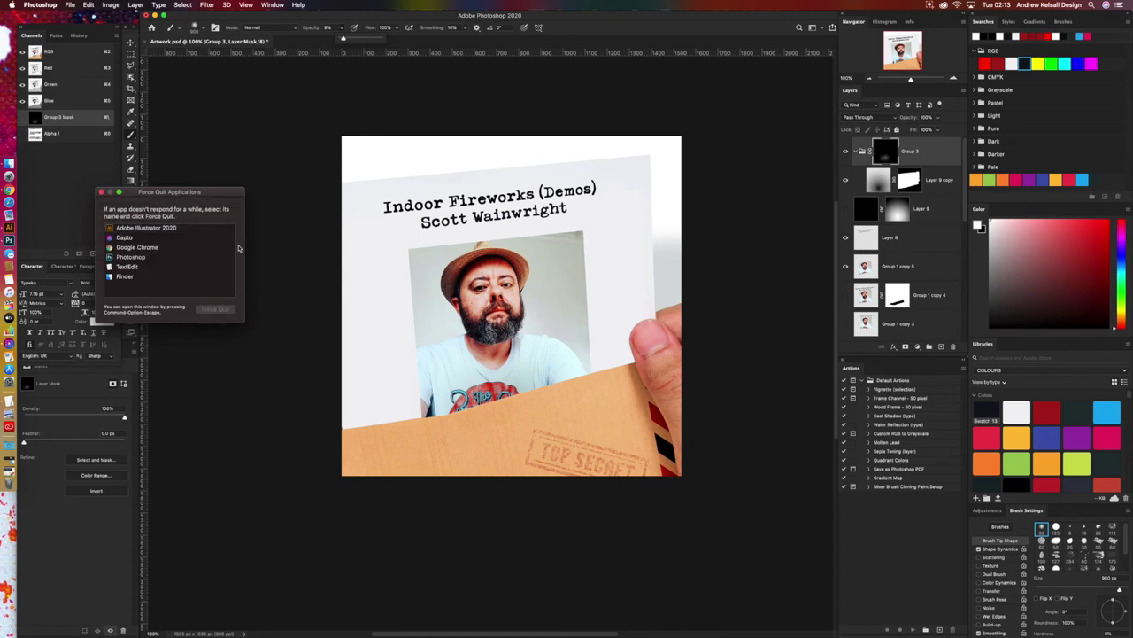
left_click(180, 248)
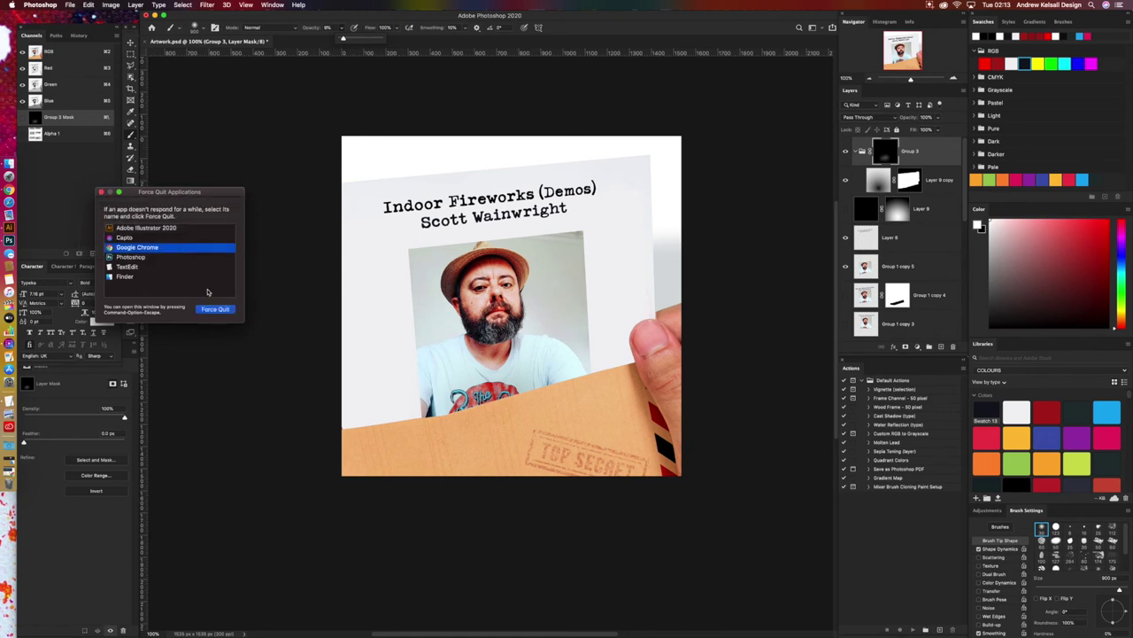
left_click(215, 310)
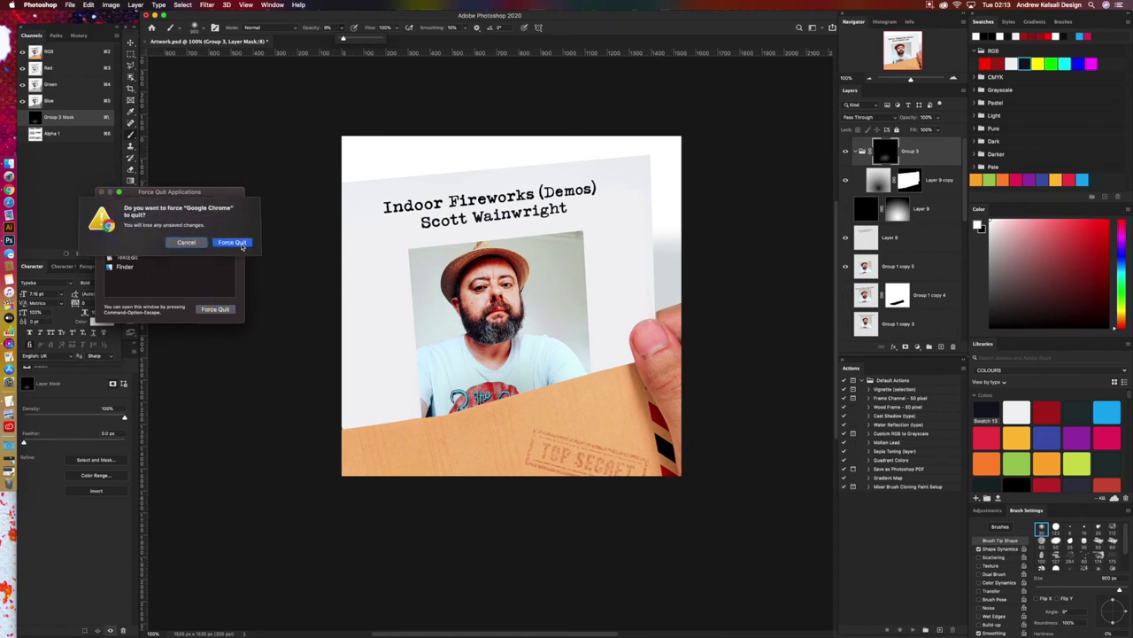
left_click(235, 244)
Step: Force-quit TextEdit, relaunch Finder, and close the Force Quit window
left_click(182, 257)
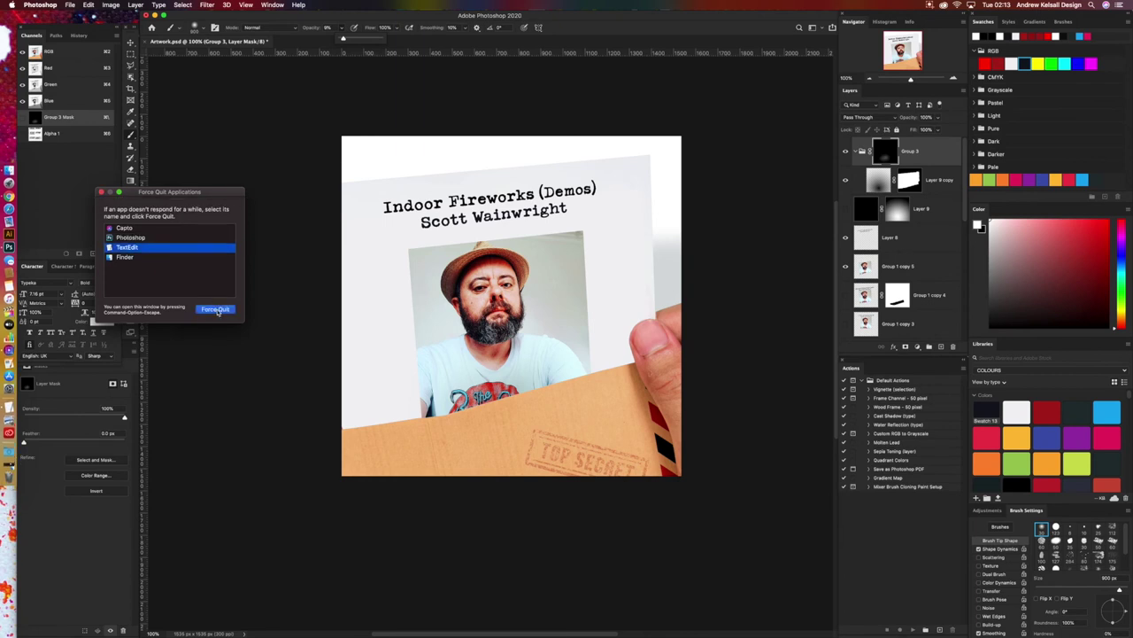
left_click(215, 309)
left_click(245, 237)
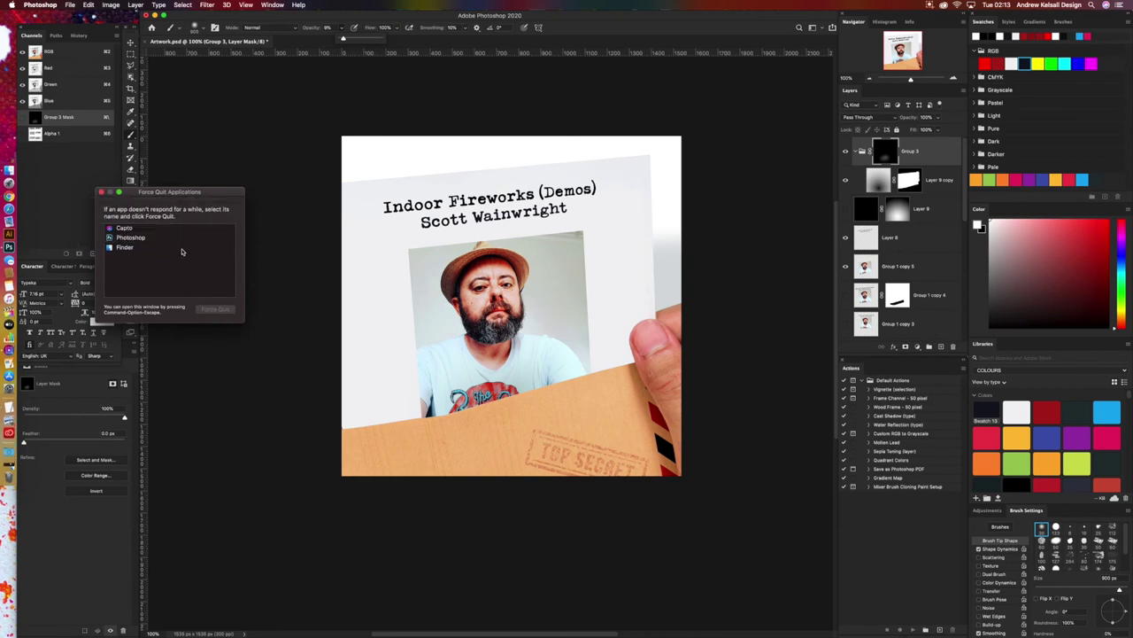
left_click(183, 247)
left_click(216, 308)
left_click(245, 236)
left_click(101, 192)
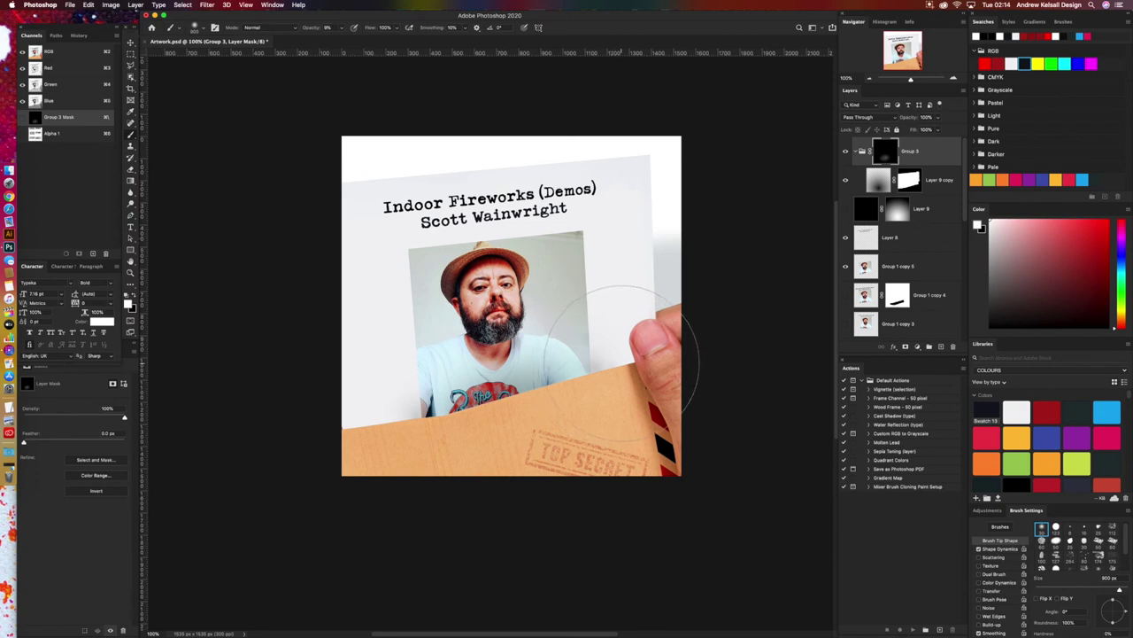
Step: Revert two Brush Tool states in History, then paint faint 4% strokes on Group 3's mask over the shirt
left_click(77, 36)
left_click(70, 232)
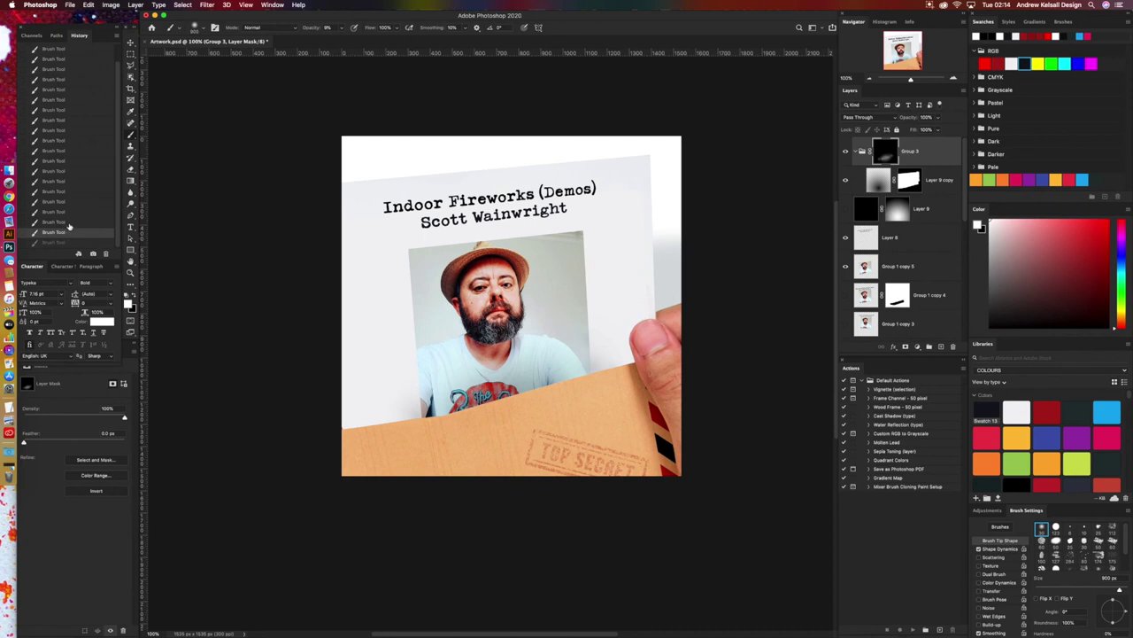
left_click(68, 221)
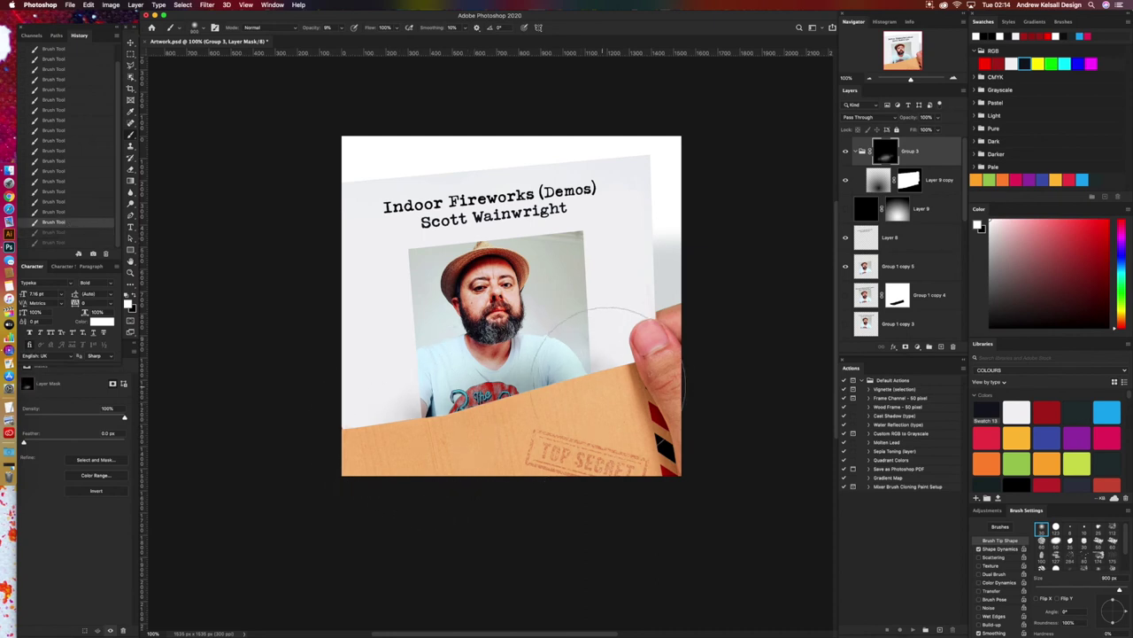
left_click_drag(611, 376, 670, 329)
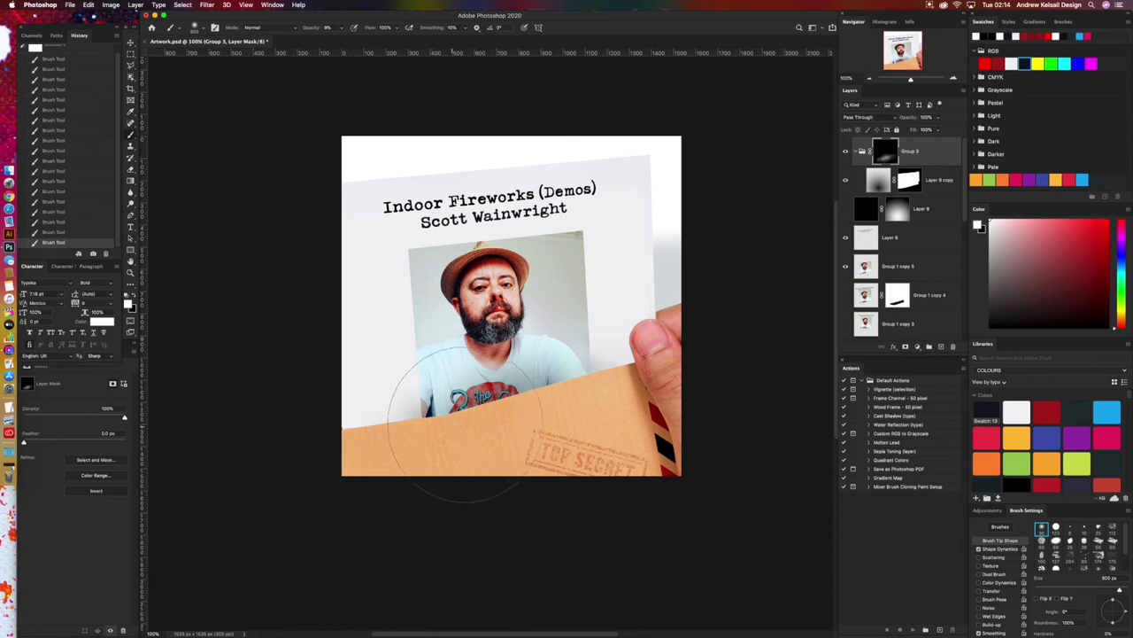
left_click_drag(567, 363, 620, 327)
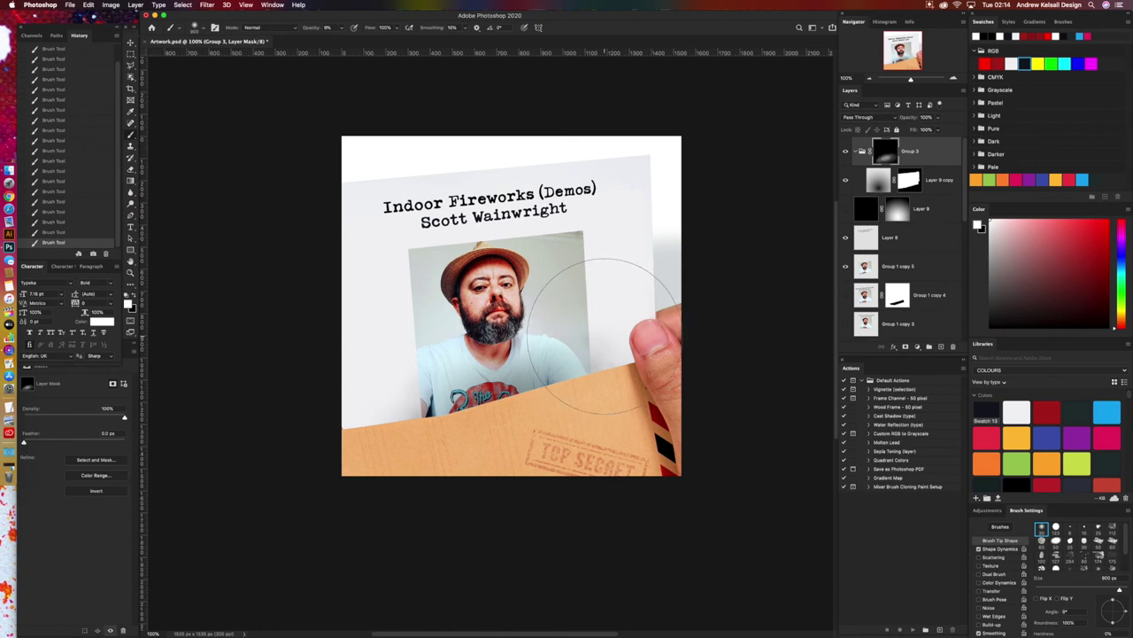
key("super+z")
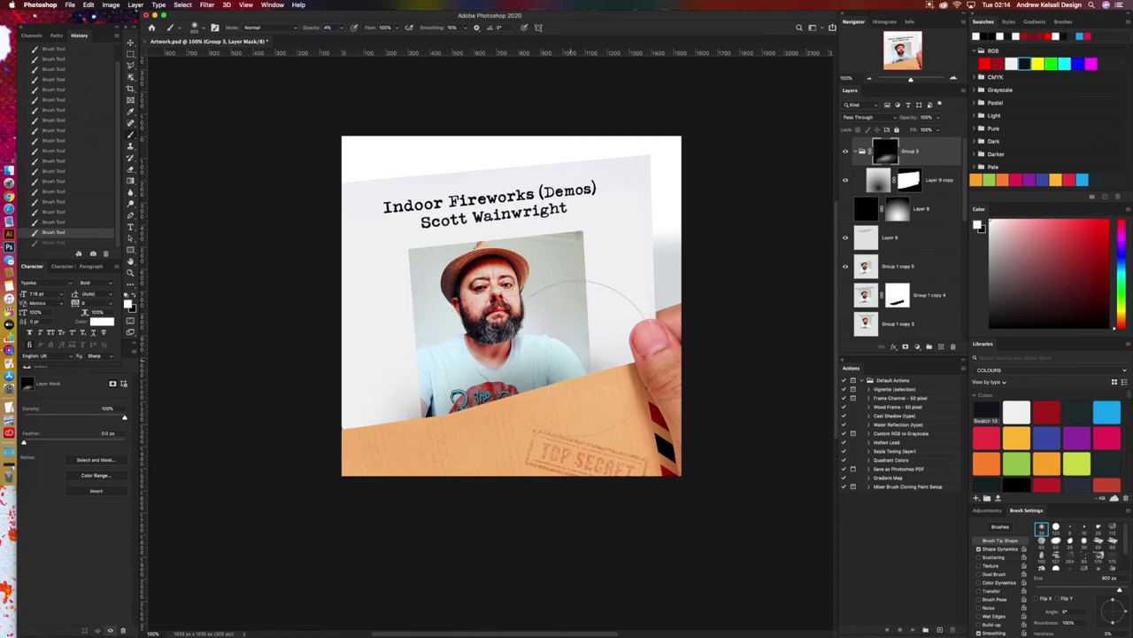
left_click(595, 350)
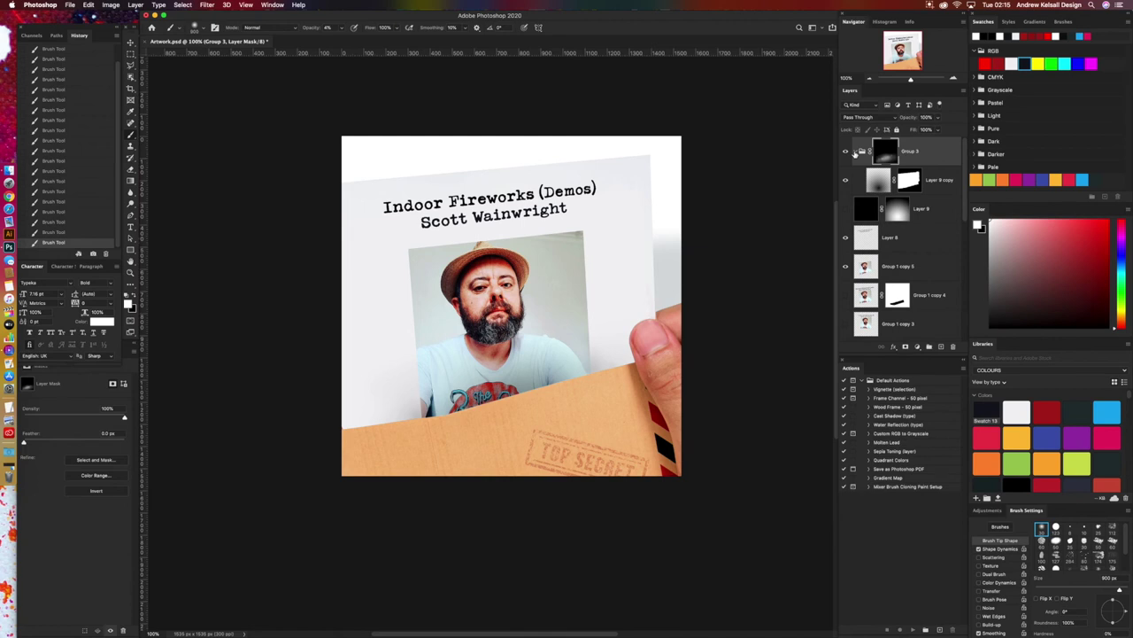
Step: Raise Layer 9 copy's opacity to 100%, then lower it to lighten the shirt
left_click(879, 182)
left_click(940, 119)
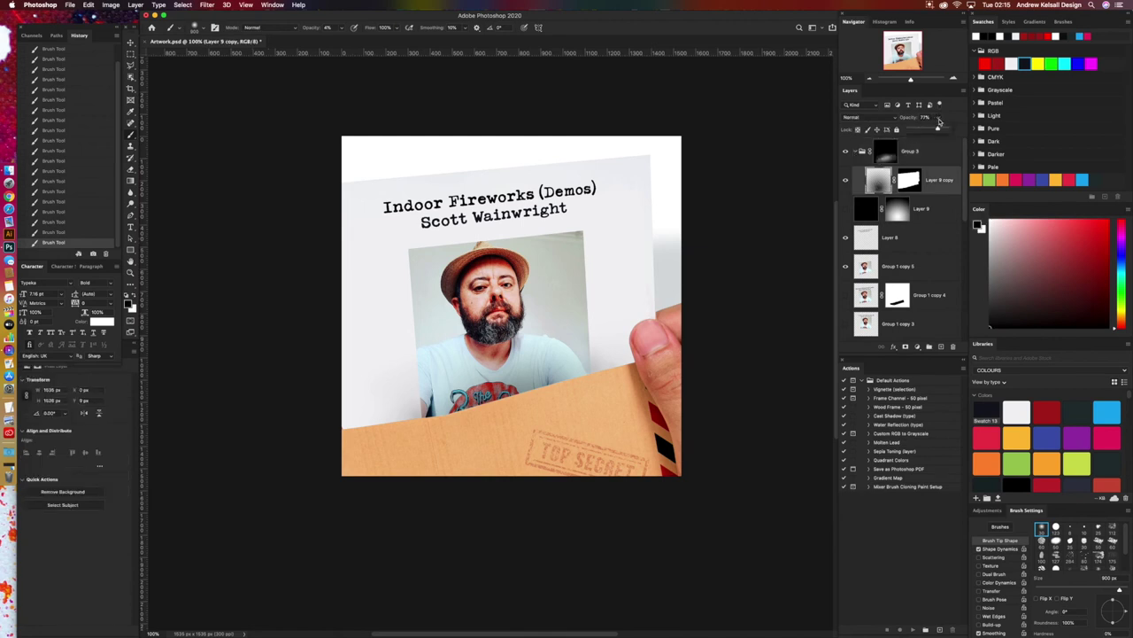
left_click_drag(936, 129, 951, 130)
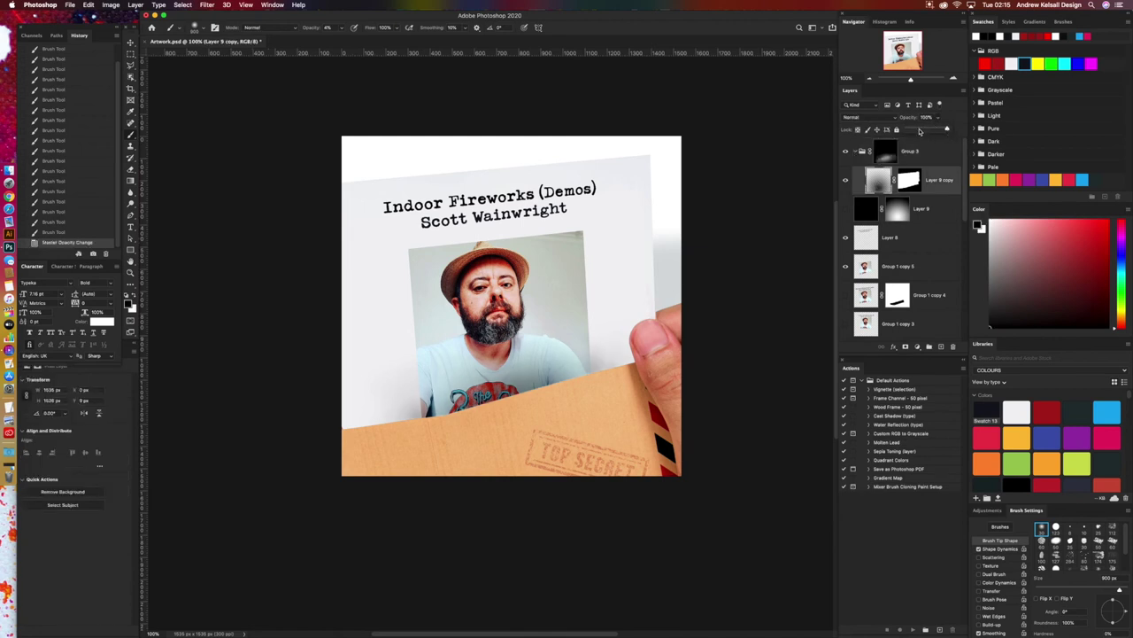
left_click(918, 130)
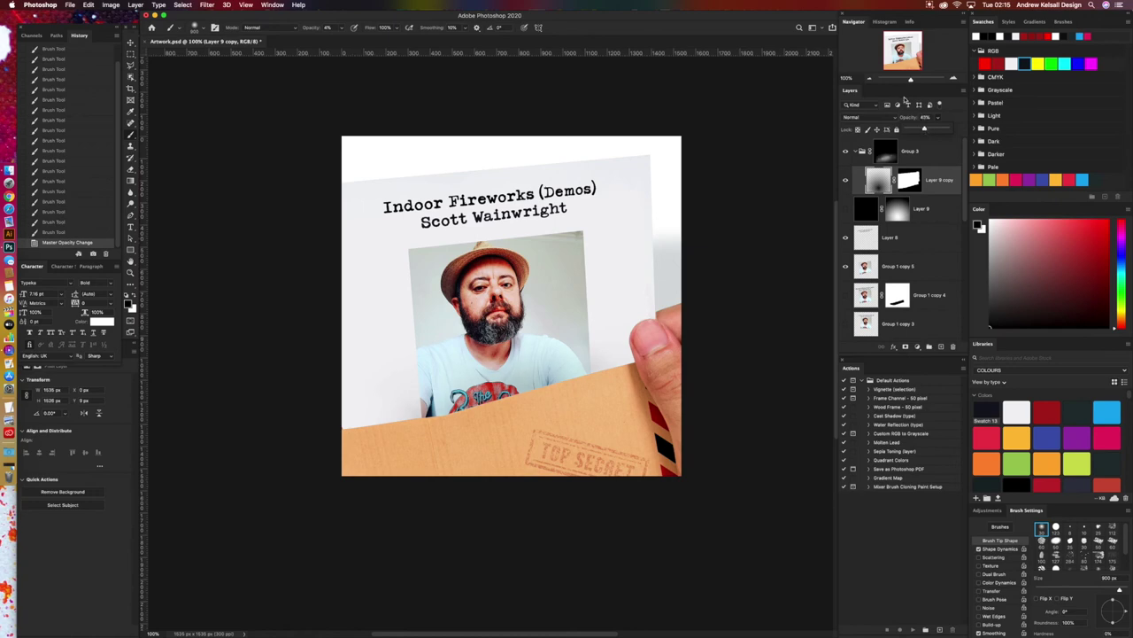
Step: Delete the Layer 9 copy layer from Group 3
left_click(871, 78)
left_click(953, 81)
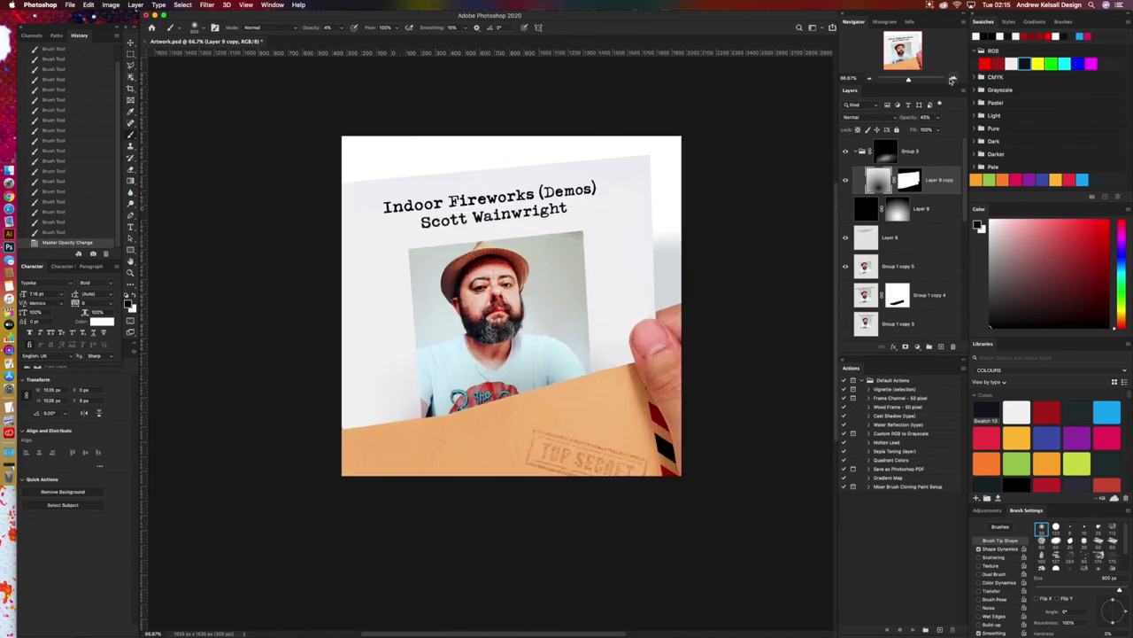
left_click(949, 80)
left_click_drag(944, 81, 915, 79)
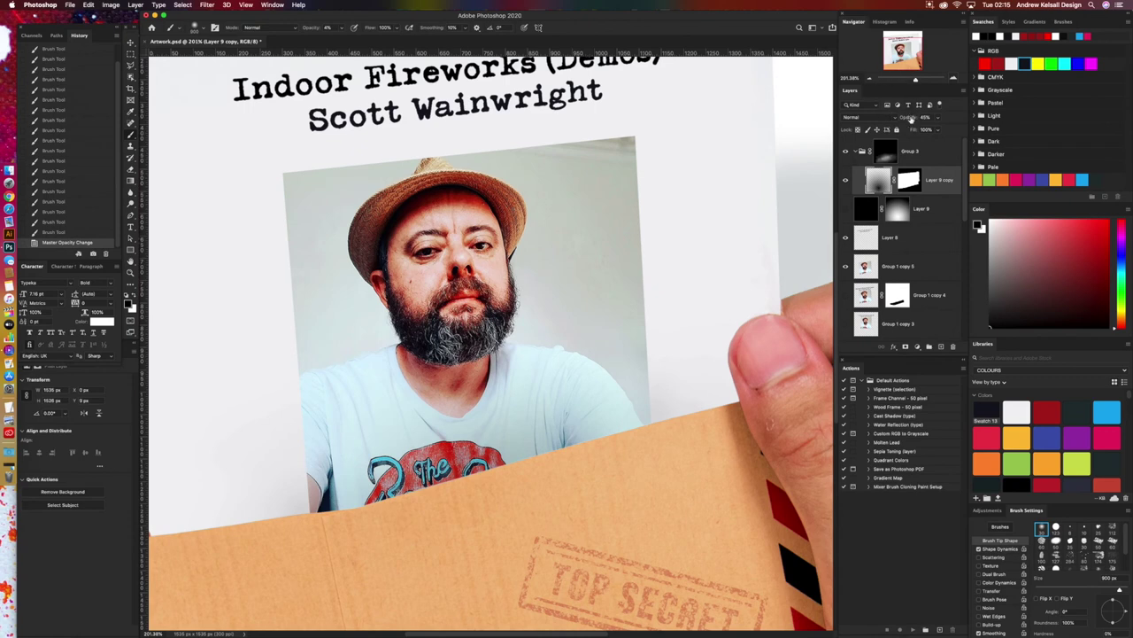
key("Delete")
left_click(856, 152)
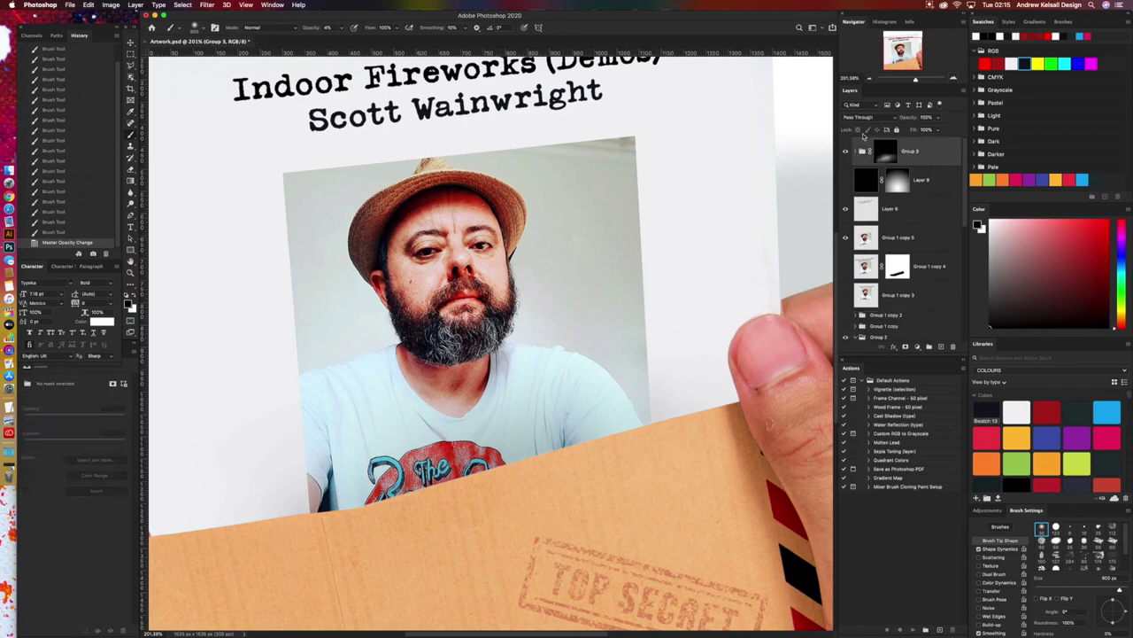
Step: Save the document and add a white layer mask to the Group 1 copy 5 photo layer
key("super+s")
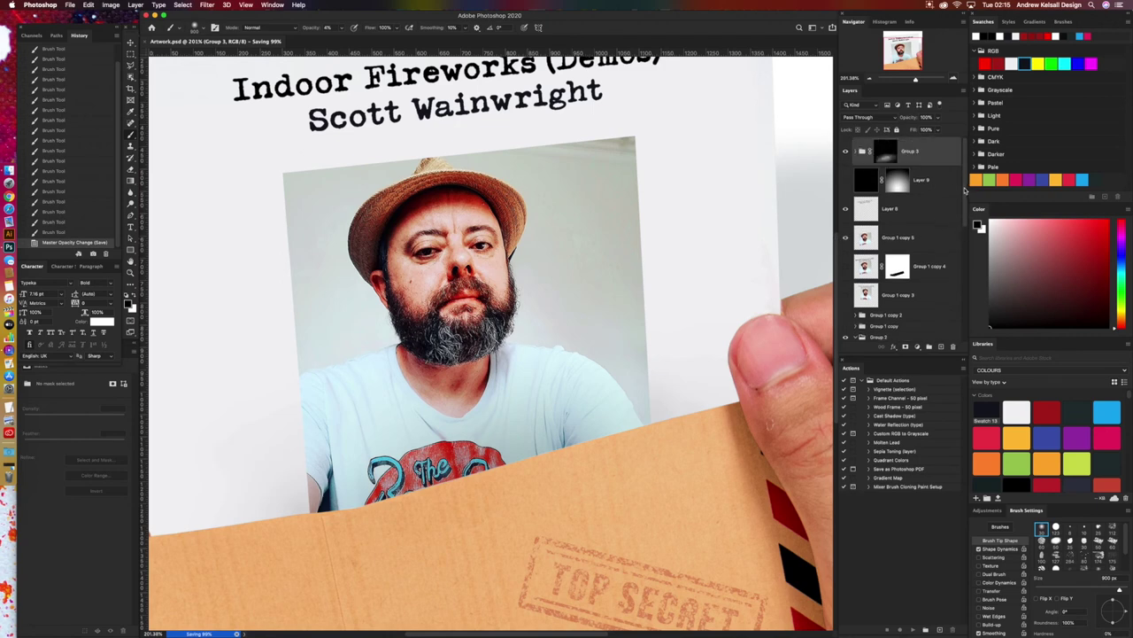
left_click(845, 238)
left_click(845, 238)
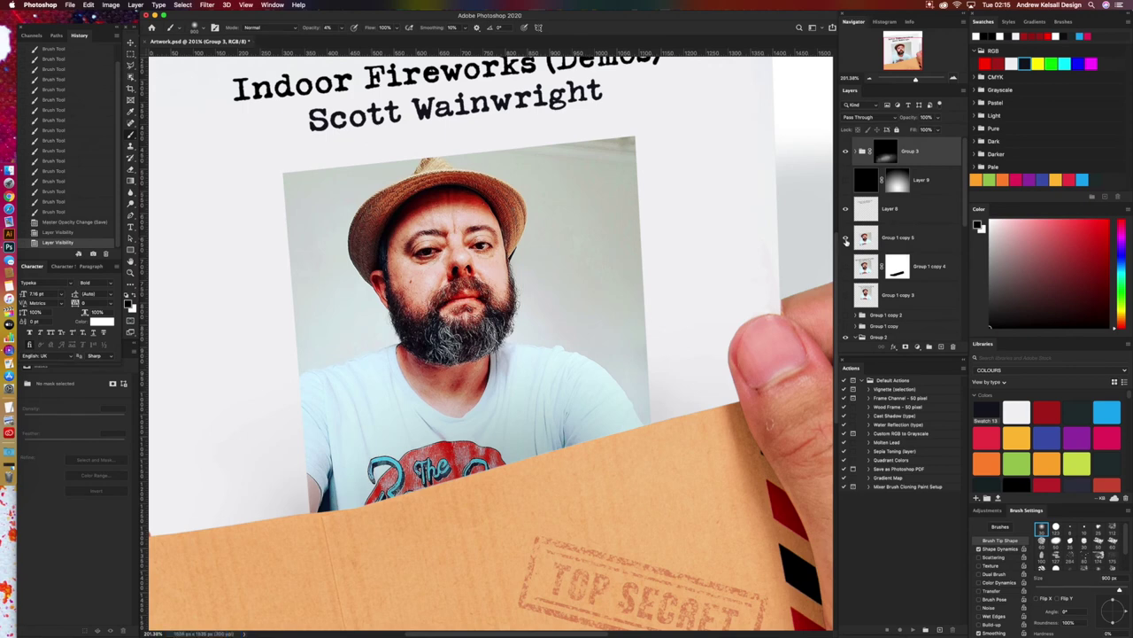
left_click(866, 239)
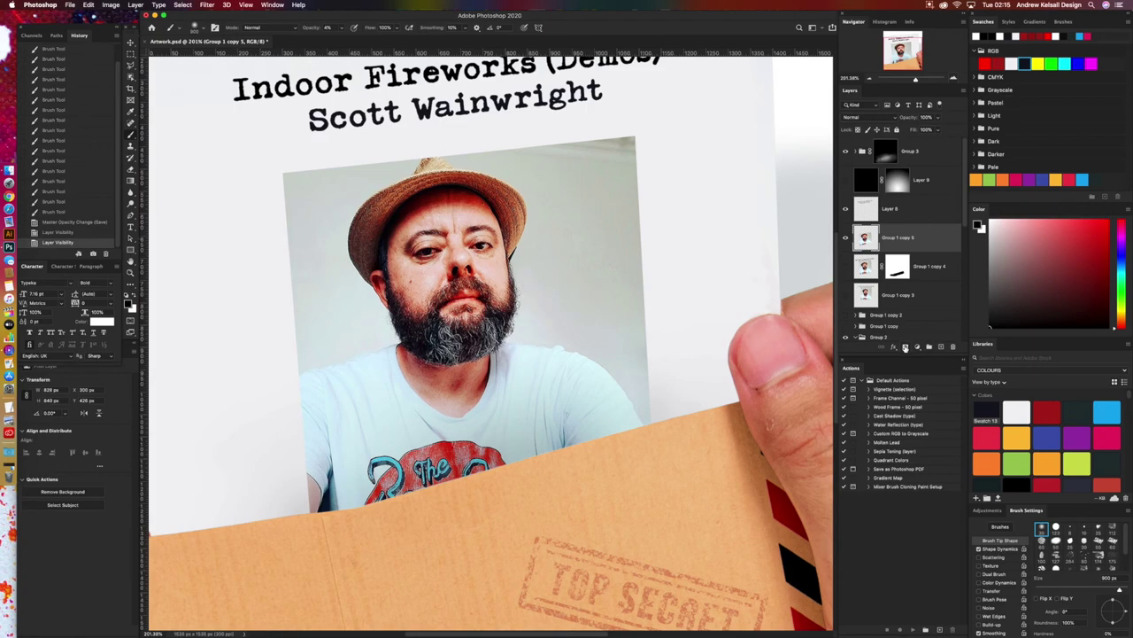
left_click(905, 347)
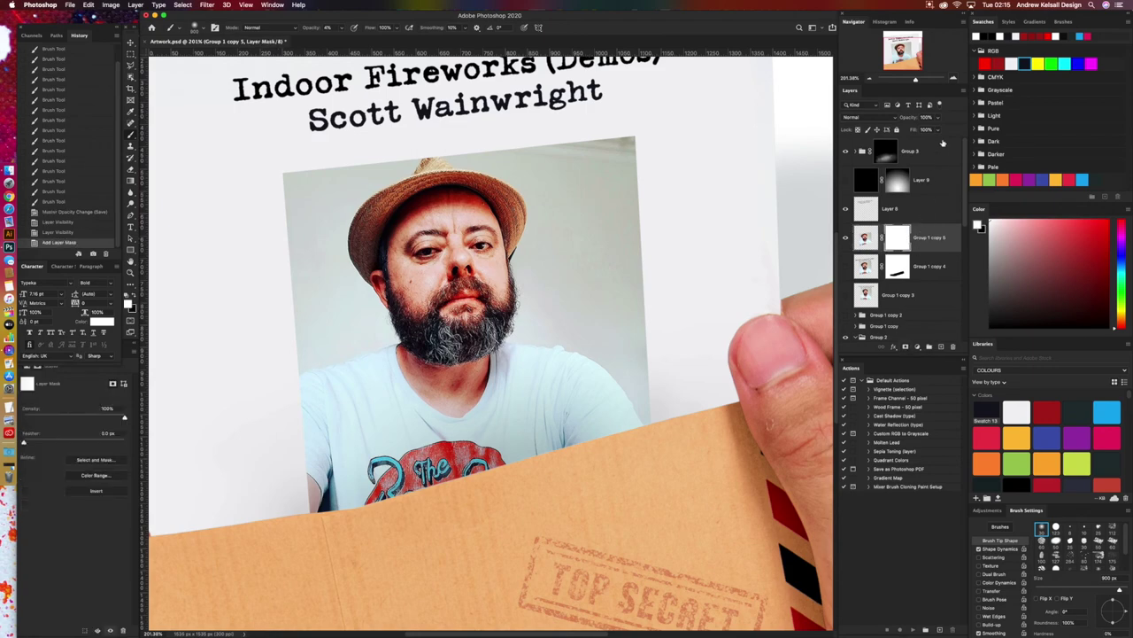
Step: Zoom to 400% on the shirt and envelope edge, then discard the Group 1 copy 5 layer
left_click(953, 78)
left_click(953, 78)
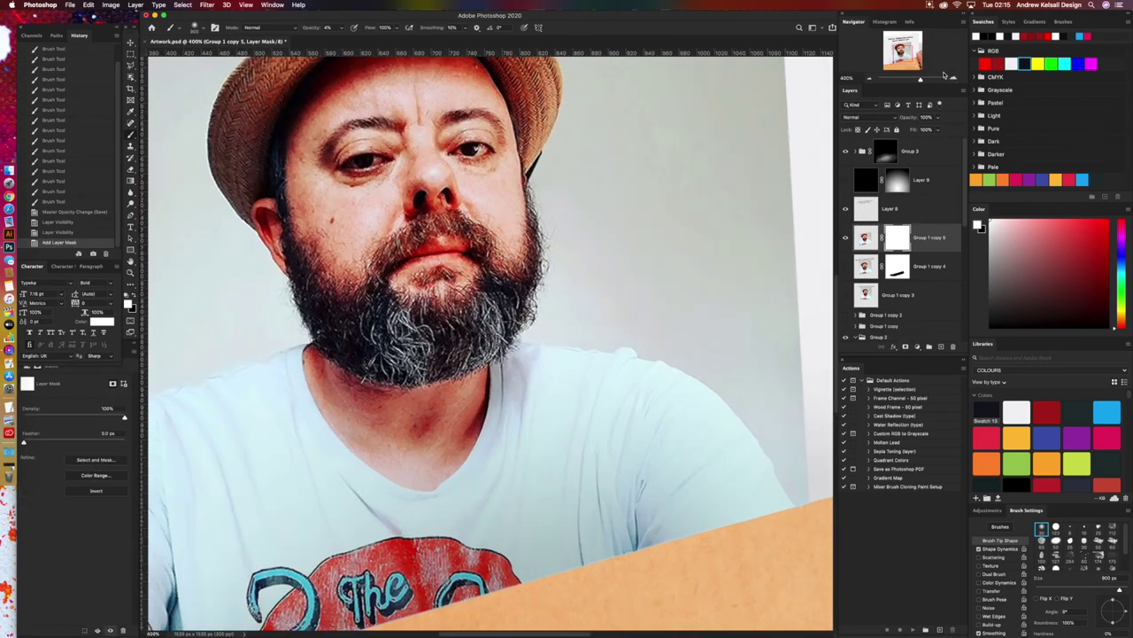
left_click(952, 78)
left_click_drag(905, 52, 903, 64)
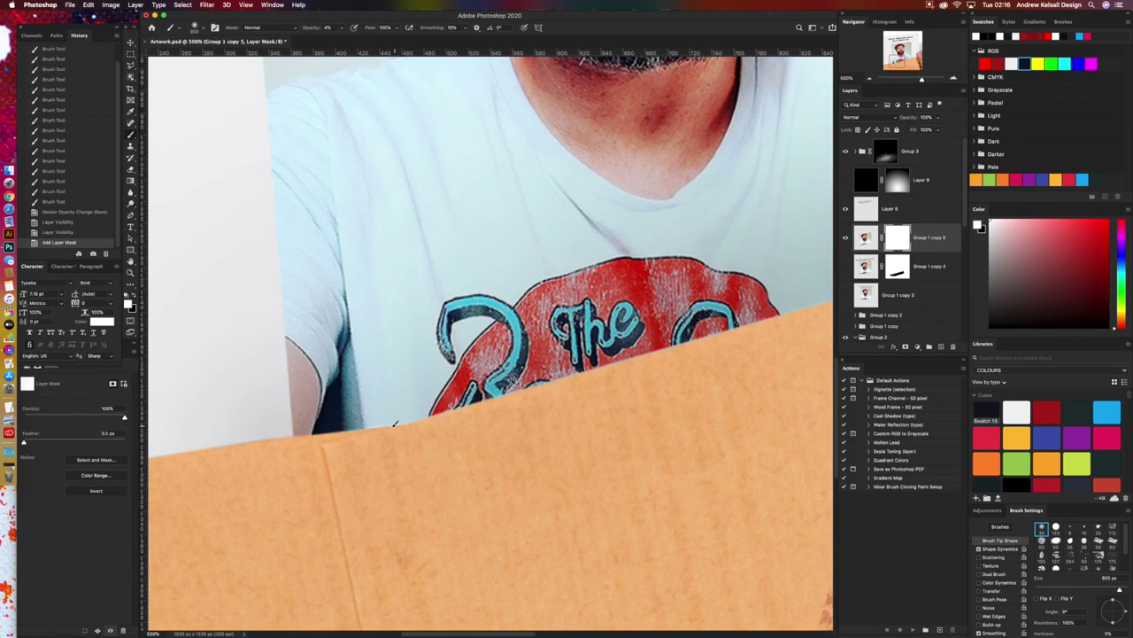
left_click(846, 237)
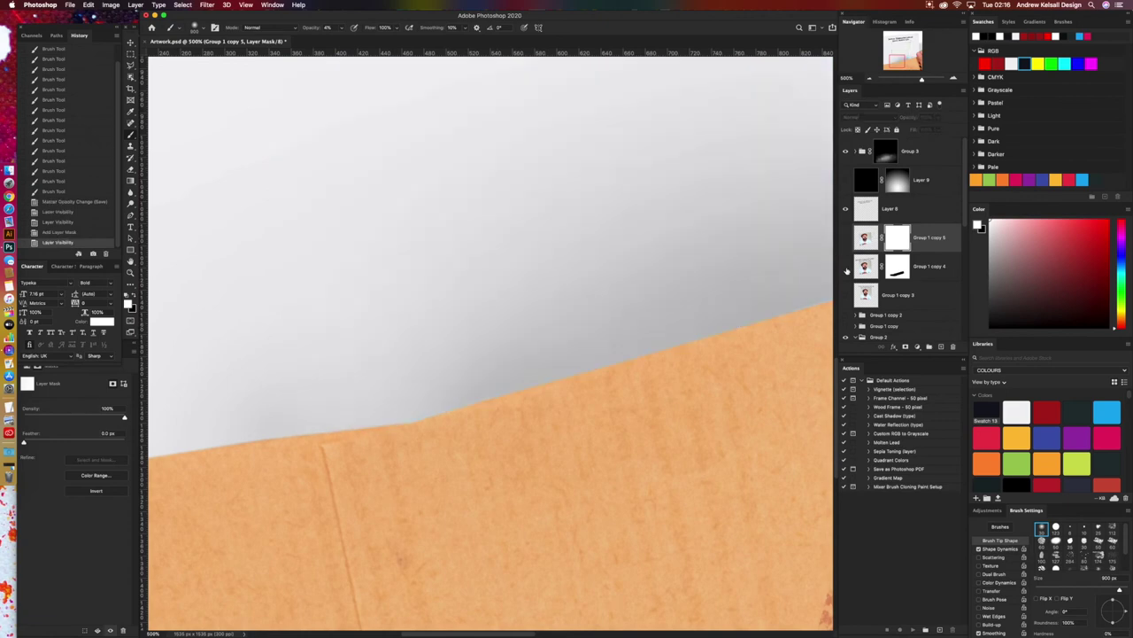
left_click(846, 266)
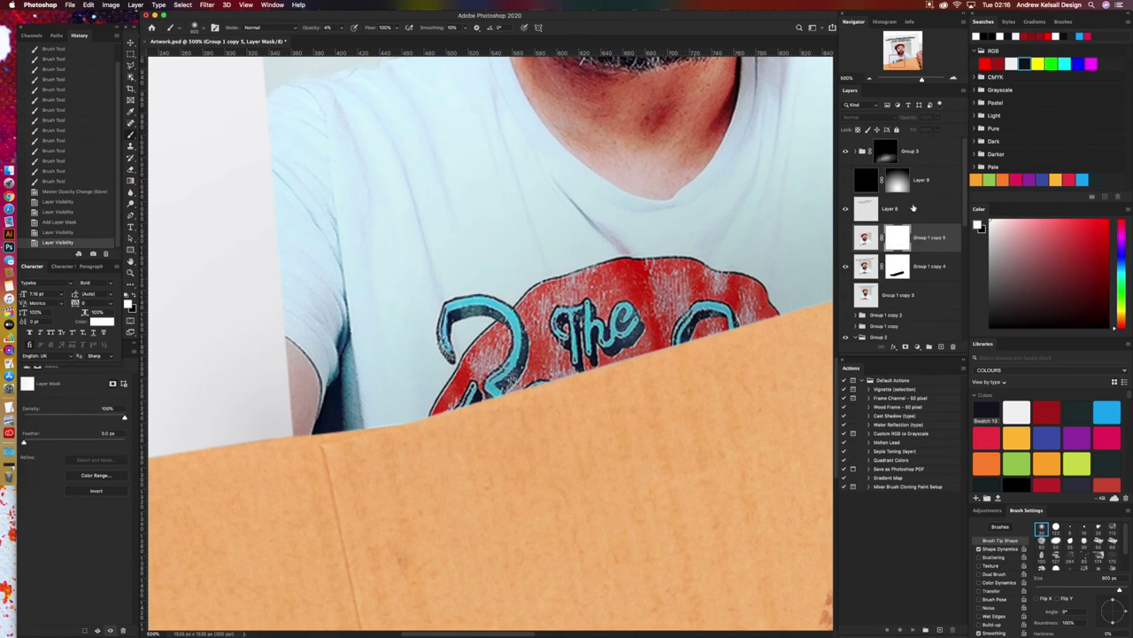
left_click_drag(867, 237, 953, 346)
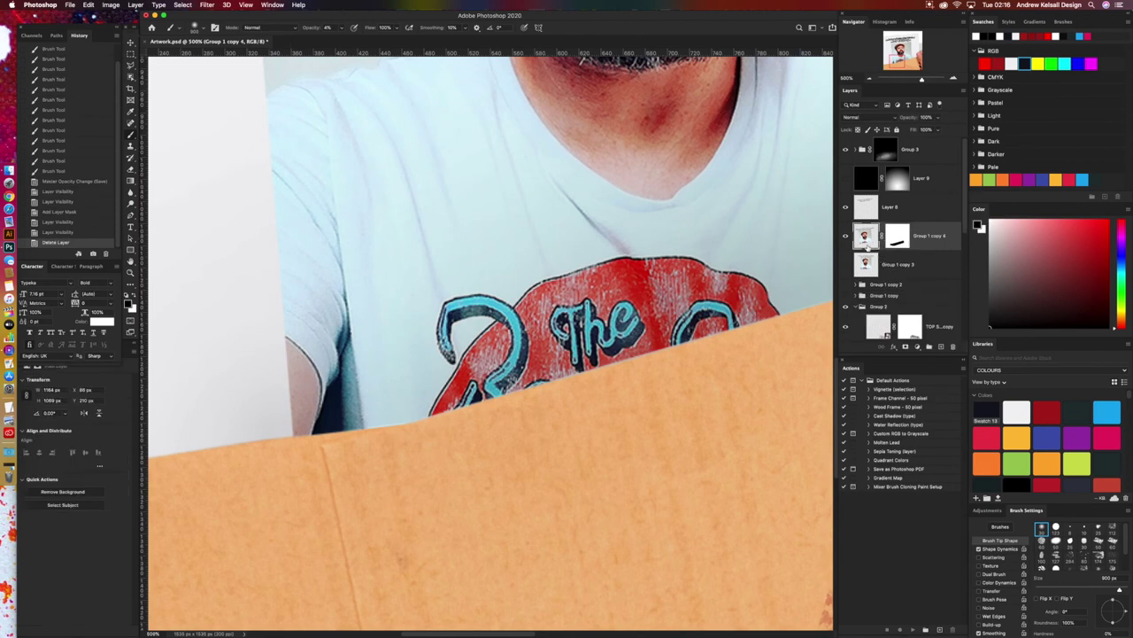
Step: Reposition Group 1 copy 4, hide it, and target Group 1 copy 5's mask
left_click_drag(867, 239, 867, 234)
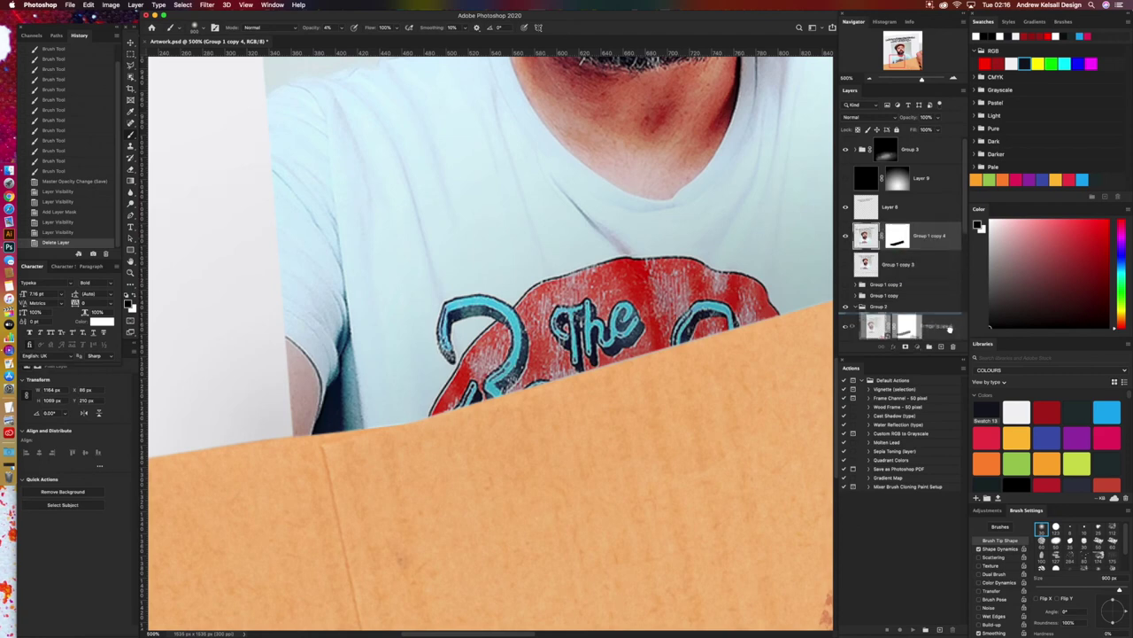
left_click(847, 264)
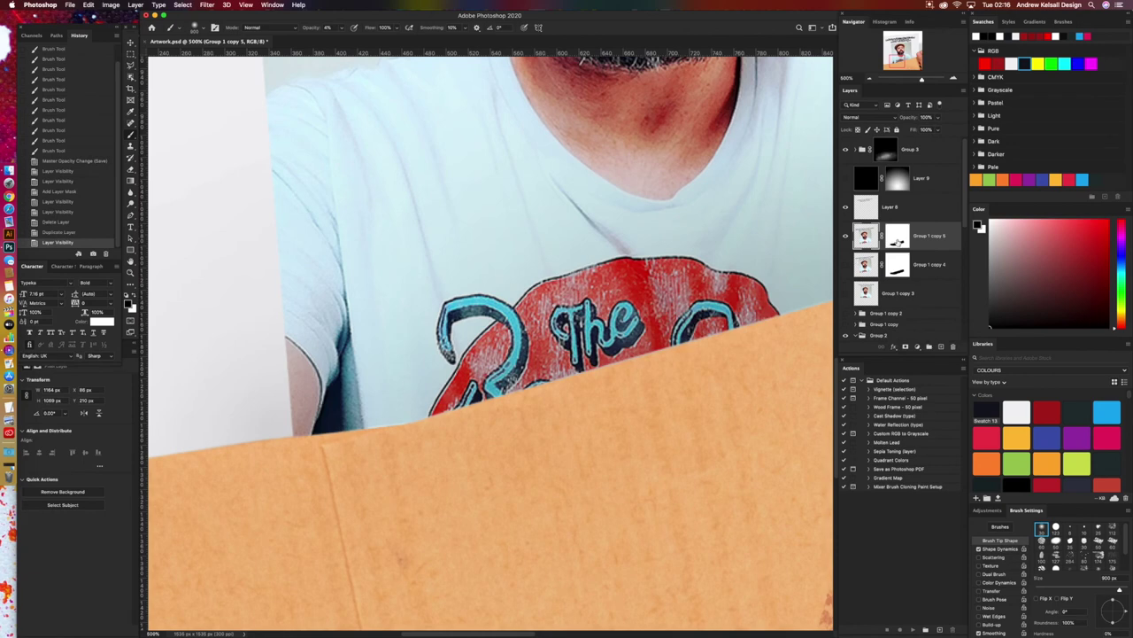
left_click(896, 237)
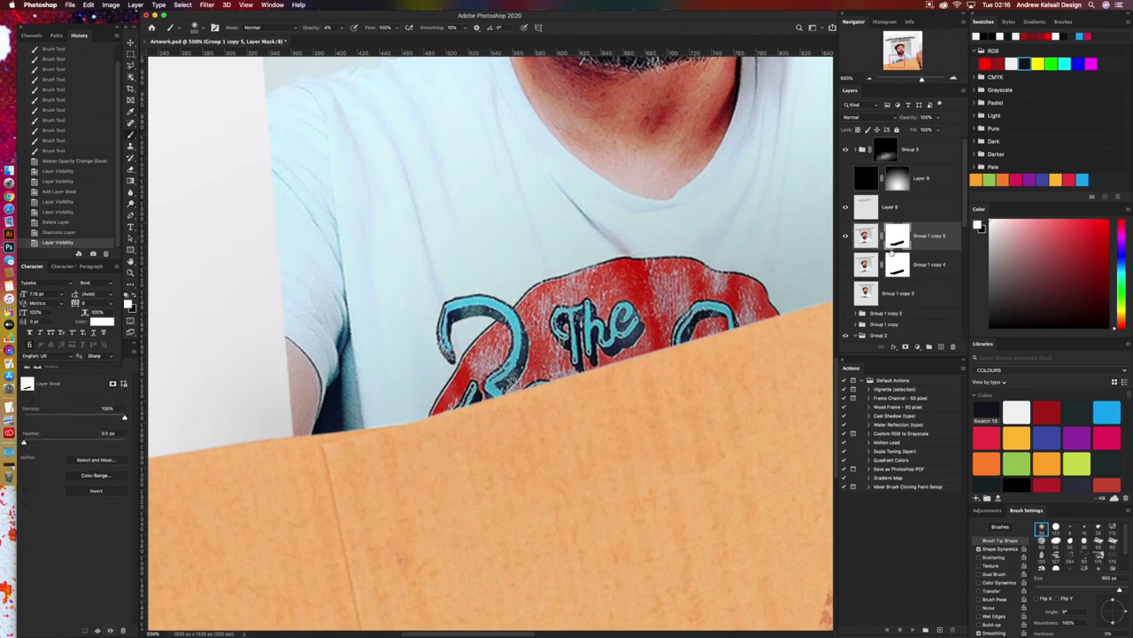
Step: Set black as the paint color with a small 14 px brush at about 82% opacity
key("x")
left_click(197, 28)
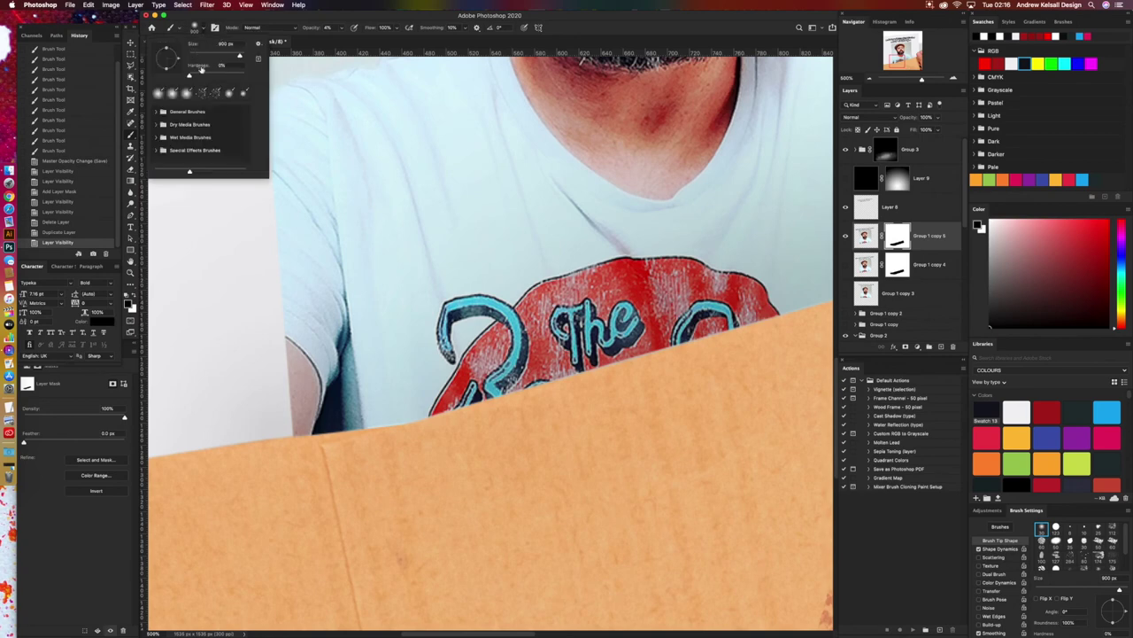
left_click_drag(197, 56, 193, 57)
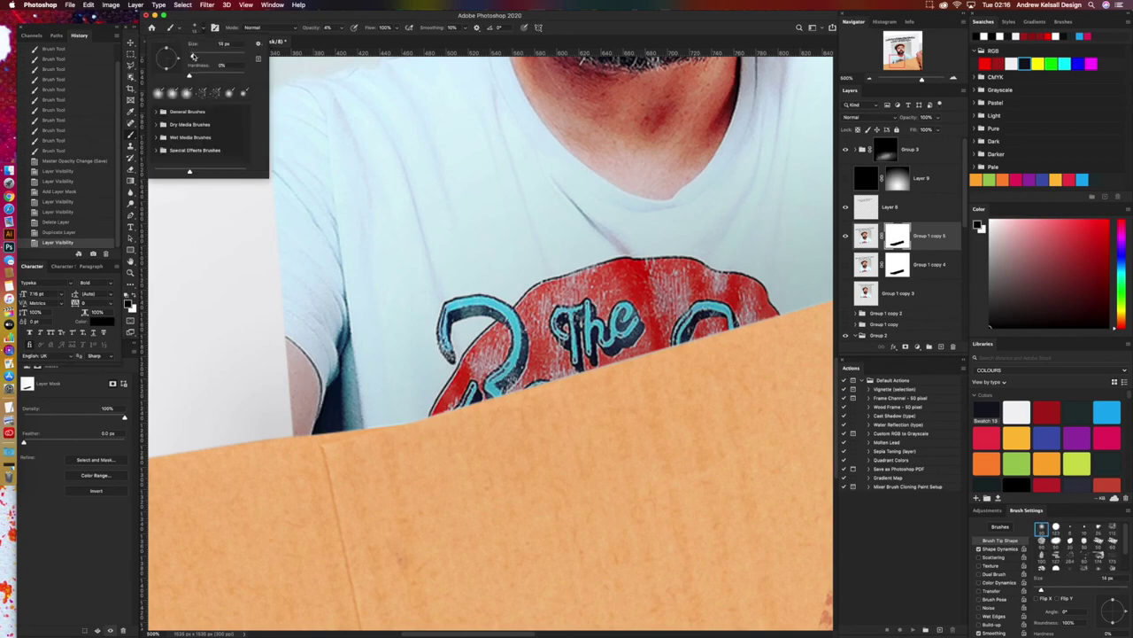
left_click(340, 28)
left_click_drag(346, 39, 364, 39)
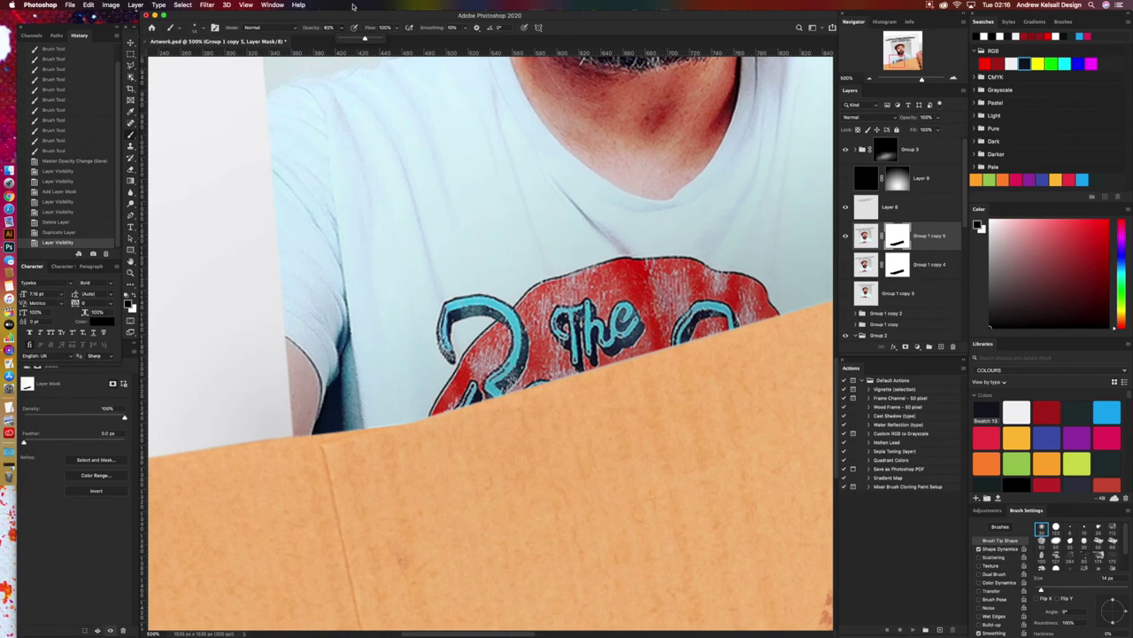
left_click(376, 423)
Step: Paint over the dark shadow along the shirt edge on the mask, undoing and redoing strokes
left_click_drag(381, 427, 396, 436)
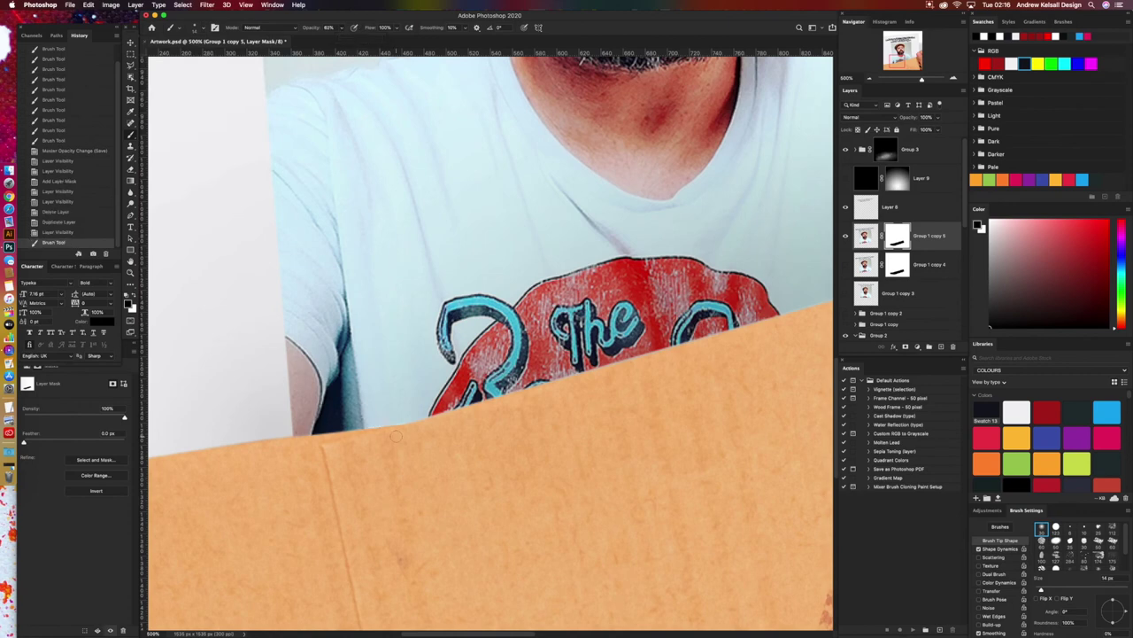
key("super+z")
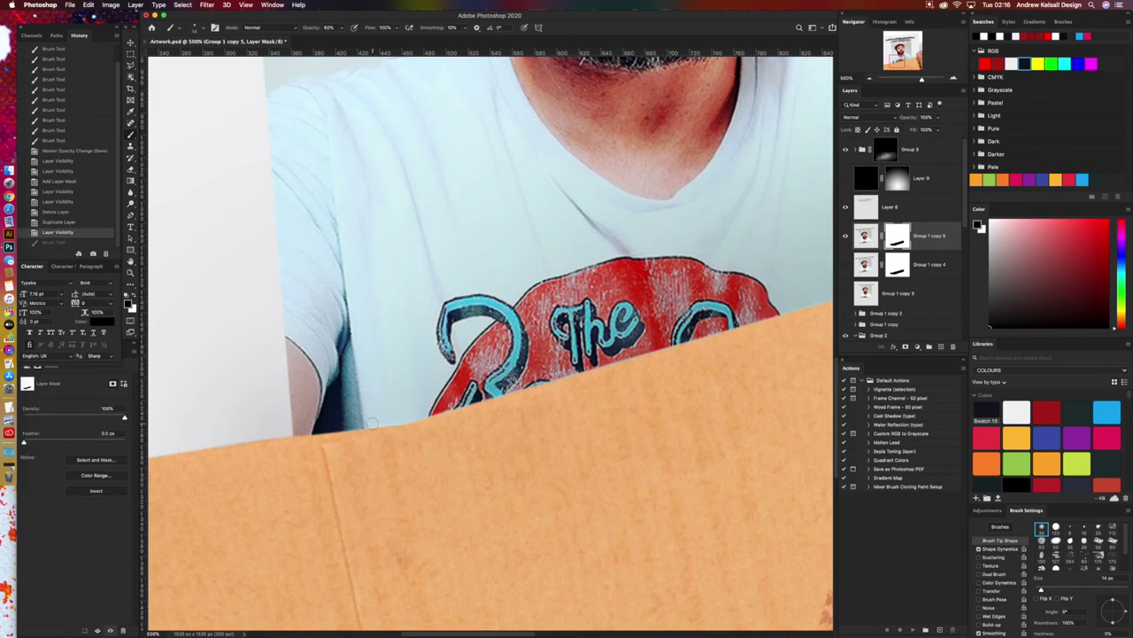
mouse_move(365, 423)
left_mouse_down()
mouse_move(338, 422)
mouse_move(396, 412)
left_mouse_up()
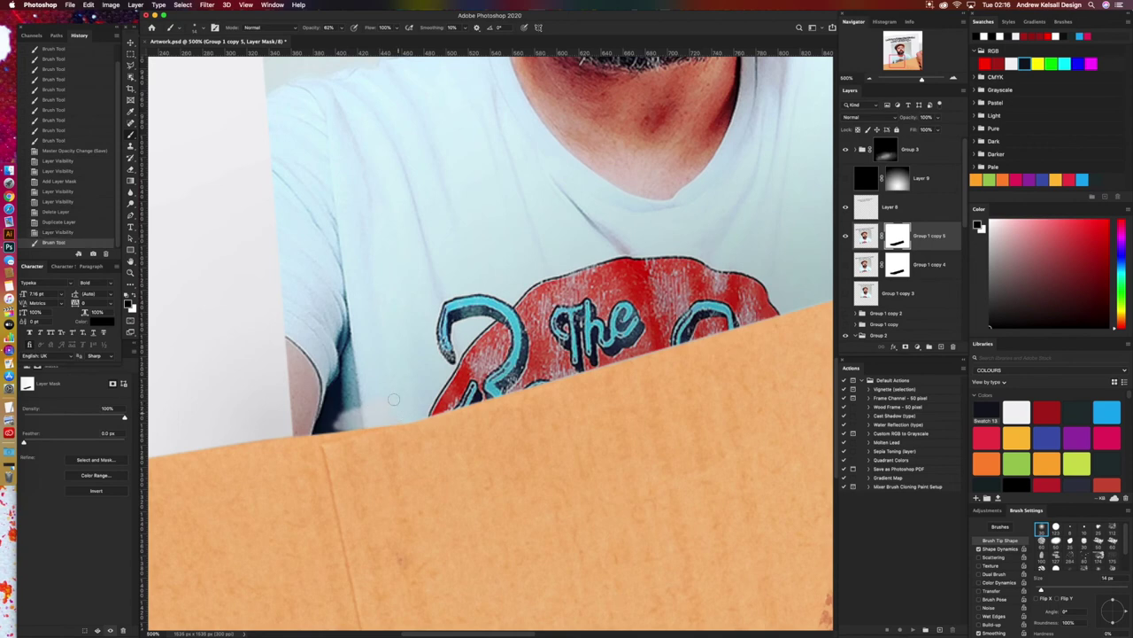
key("super+z")
key("x")
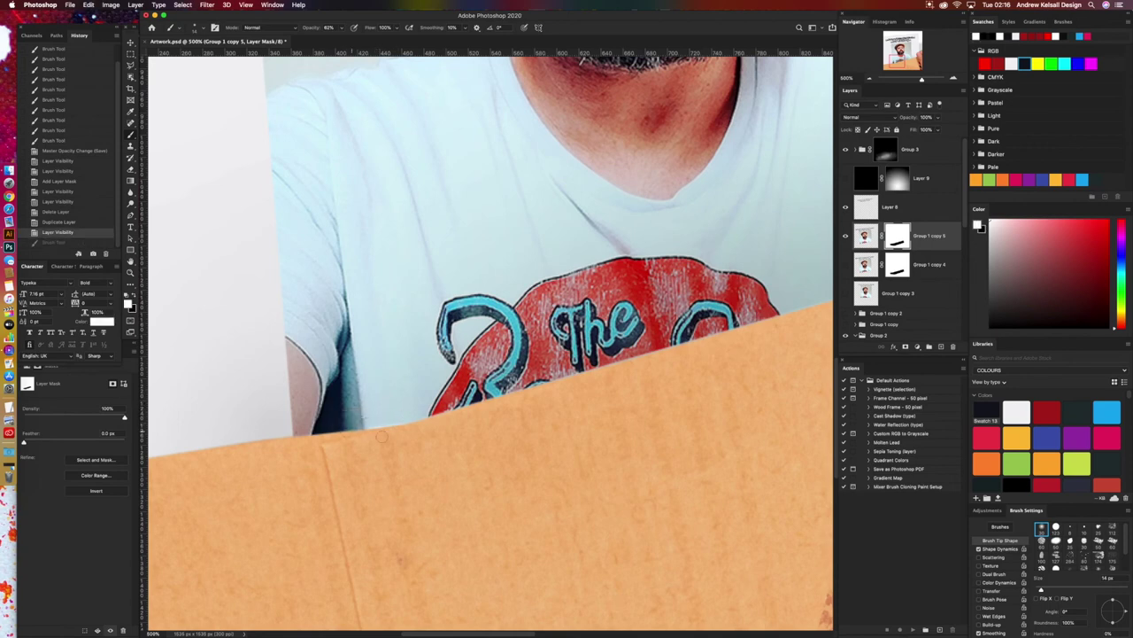
key("super+shift+z")
key("super+z")
key("super+shift+z")
Step: Dab the mask along the shirt's lower edge above the envelope and near the arm
left_click(371, 412)
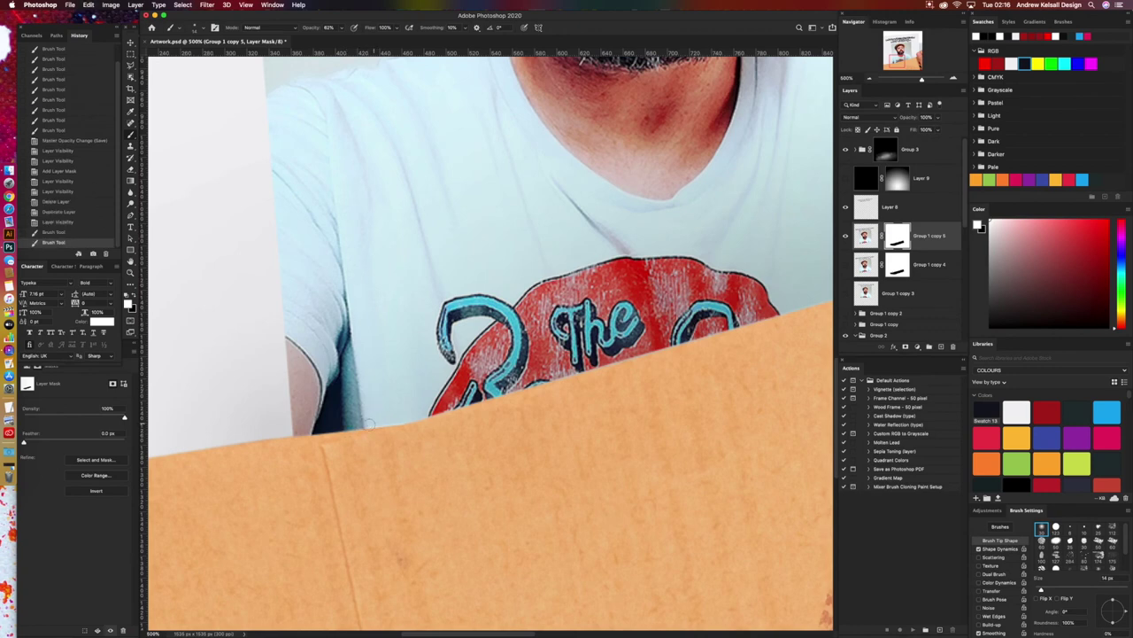
left_click(371, 423)
left_click(371, 424)
left_click(371, 425)
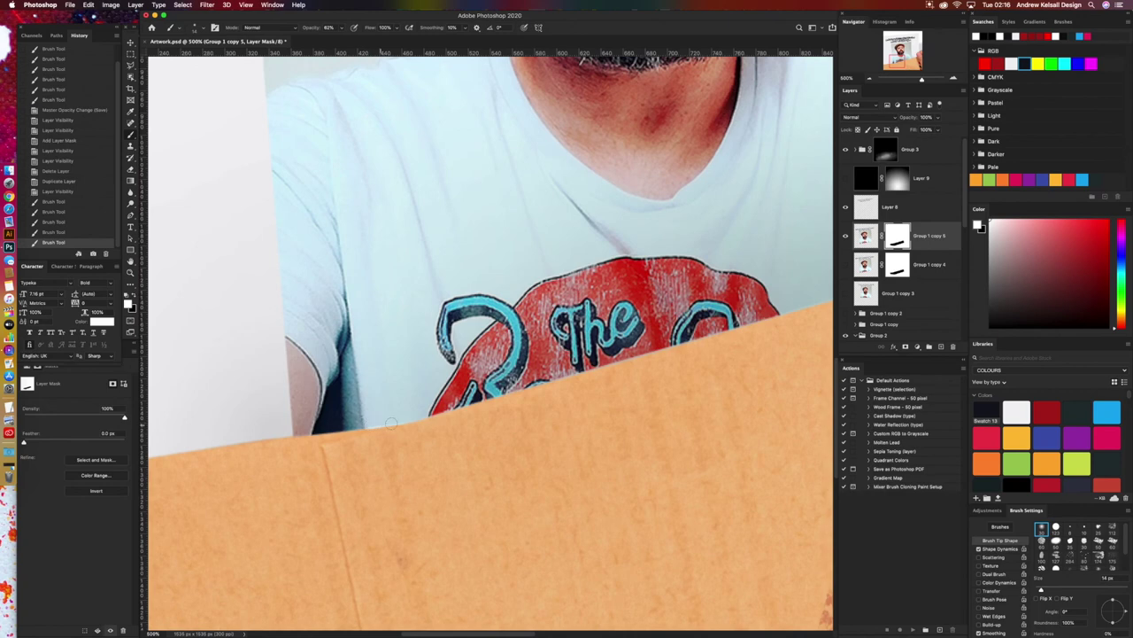
left_click(396, 421)
left_click(392, 421)
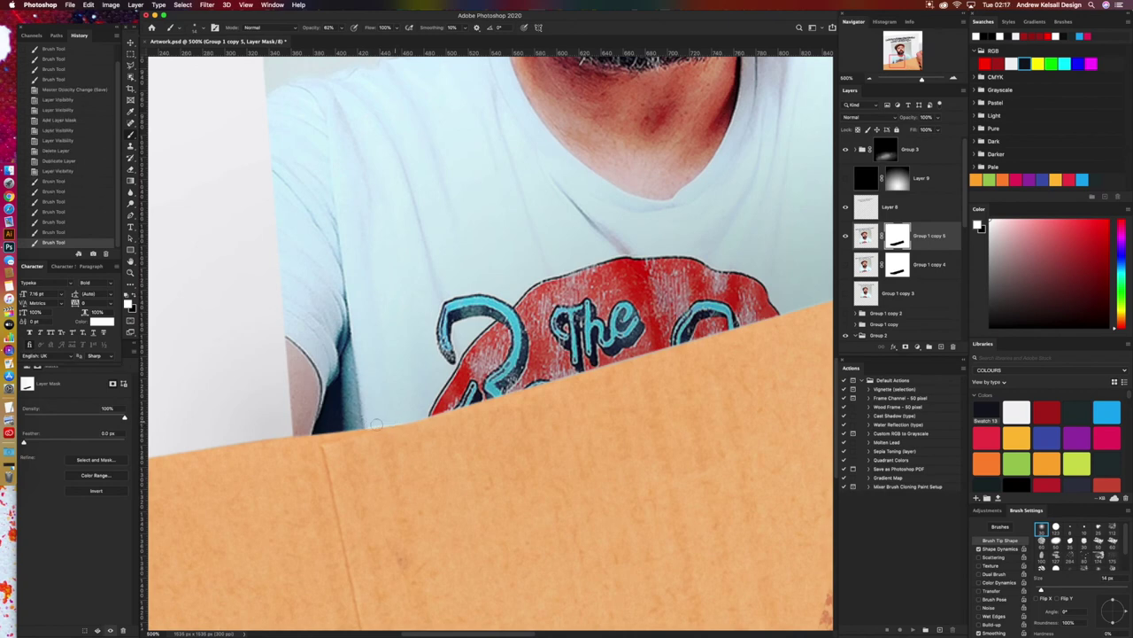
left_click(377, 424)
left_click(377, 425)
left_click(400, 422)
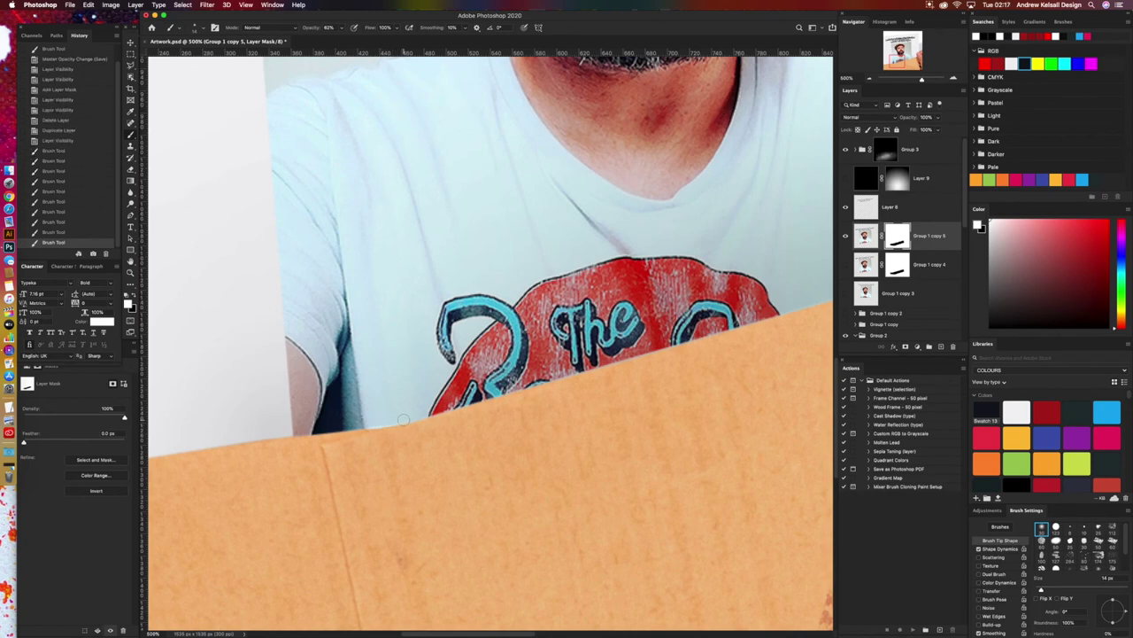
left_click(402, 420)
left_click(377, 423)
Step: Toggle Group 1 copy 5's visibility to compare the masked edge
left_click(846, 237)
left_click(846, 236)
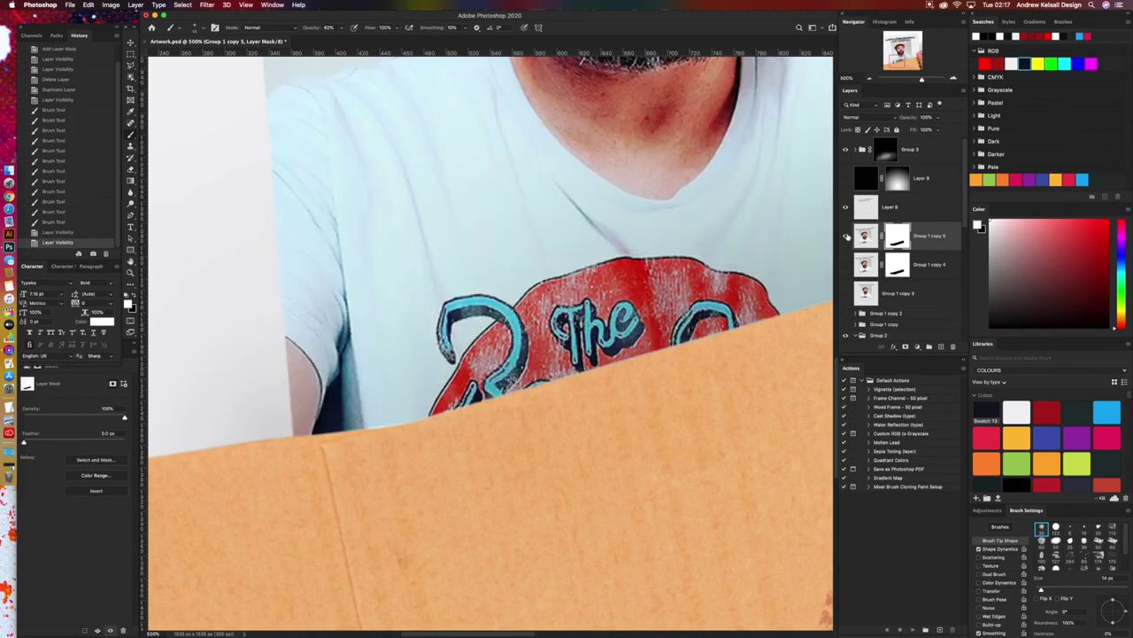
left_click(846, 236)
left_click(846, 237)
Step: Paint out the shadow near the arm with a black 143 px brush, then undo it
key("x")
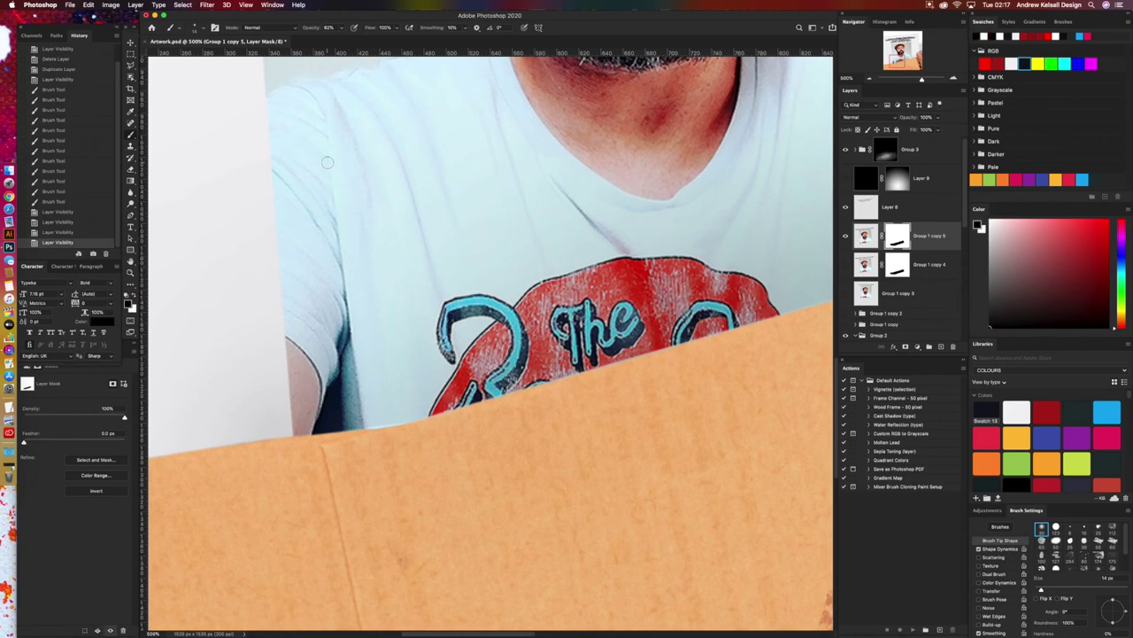
left_click(202, 29)
left_click_drag(197, 55, 213, 56)
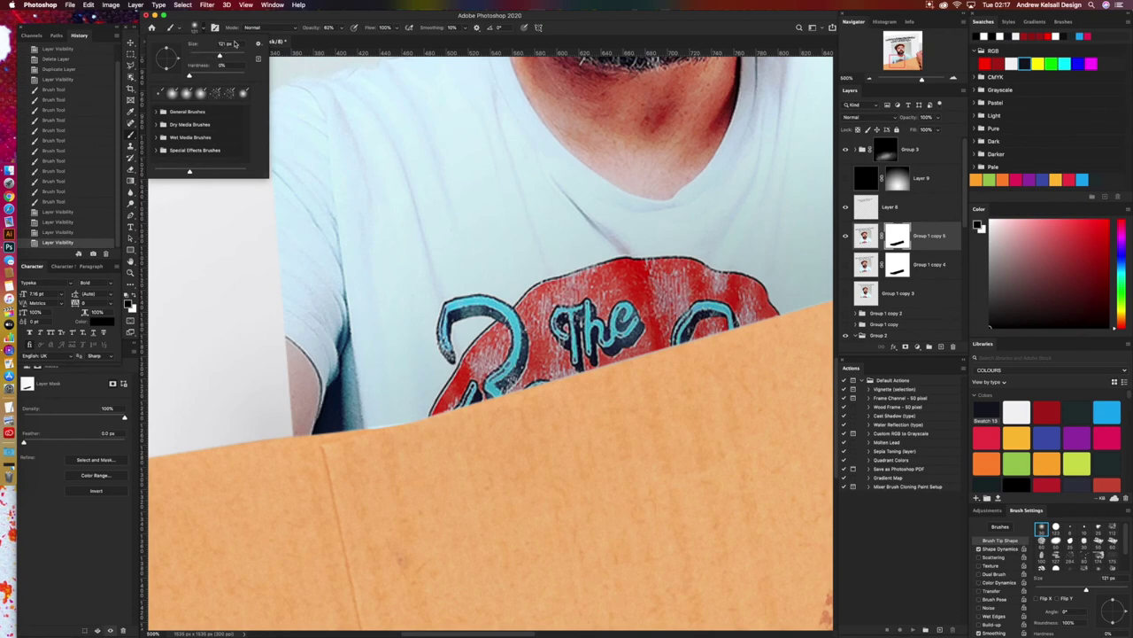
left_click(398, 404)
mouse_move(384, 425)
left_mouse_down()
mouse_move(363, 399)
mouse_move(328, 409)
left_mouse_up()
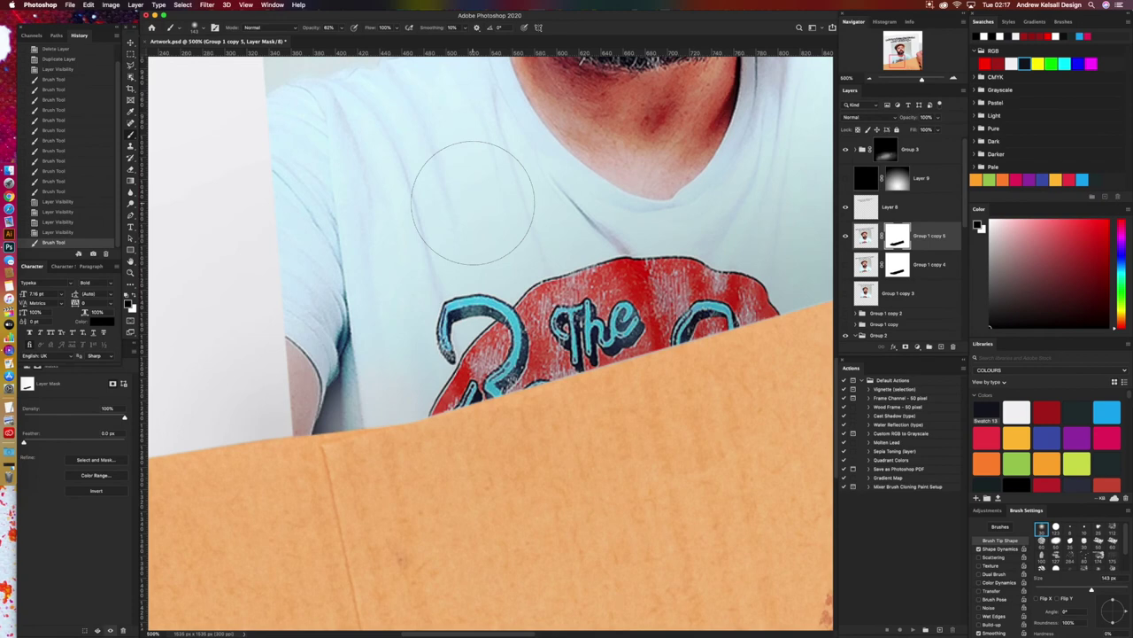
key("super+z")
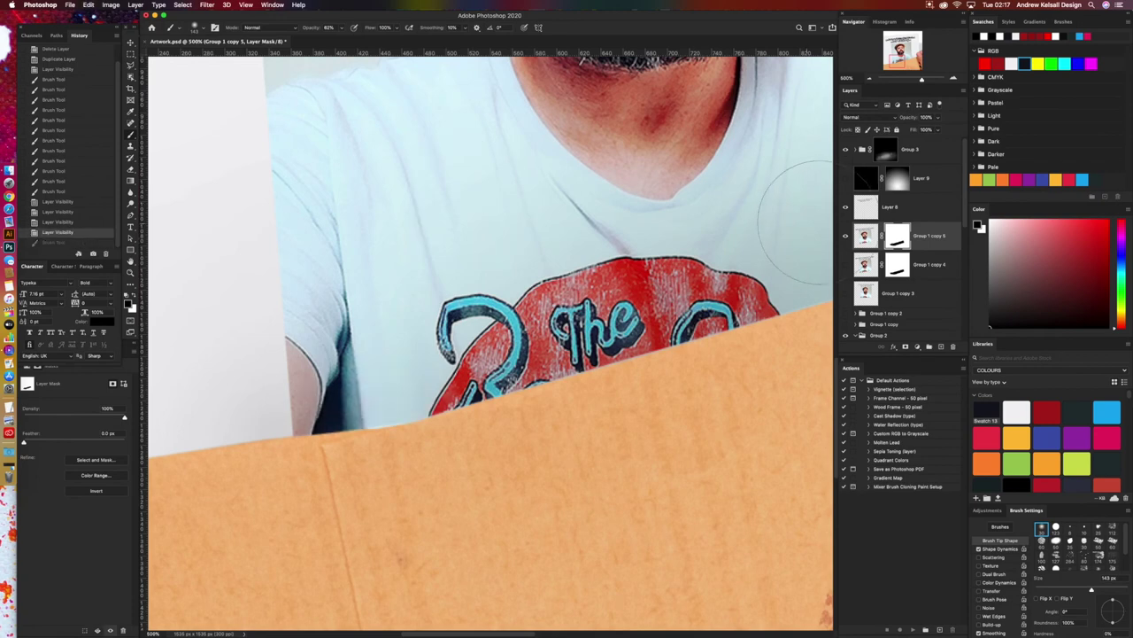
Step: Disable and re-enable Group 1 copy 5's layer mask repeatedly to compare, leaving it on
right_click(903, 240)
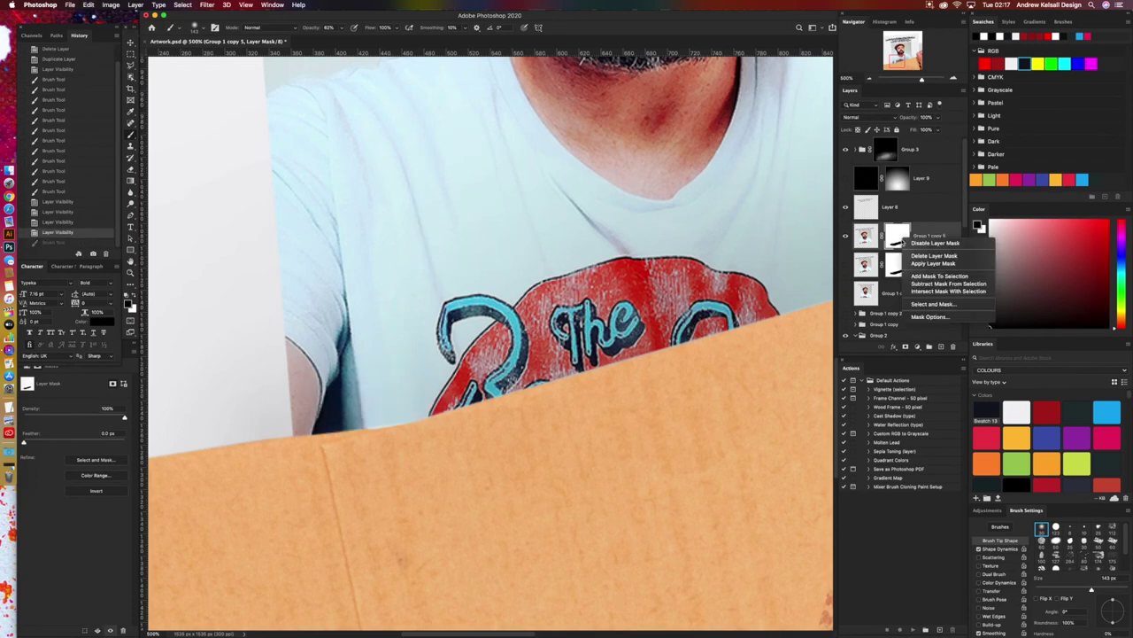
left_click(930, 242)
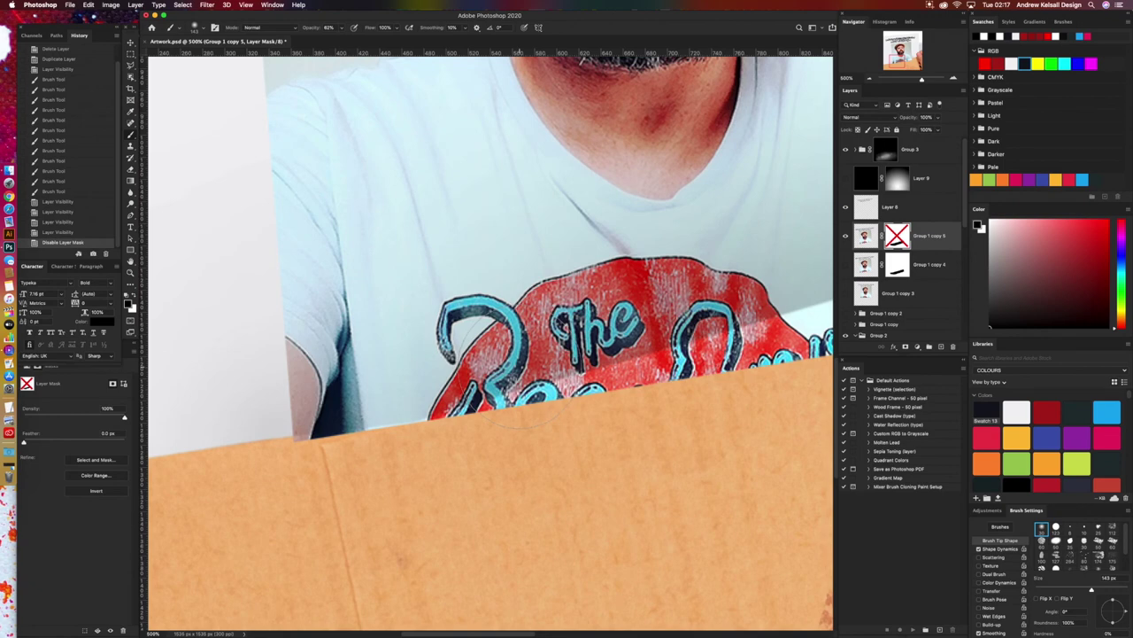
left_click(899, 238, "shift")
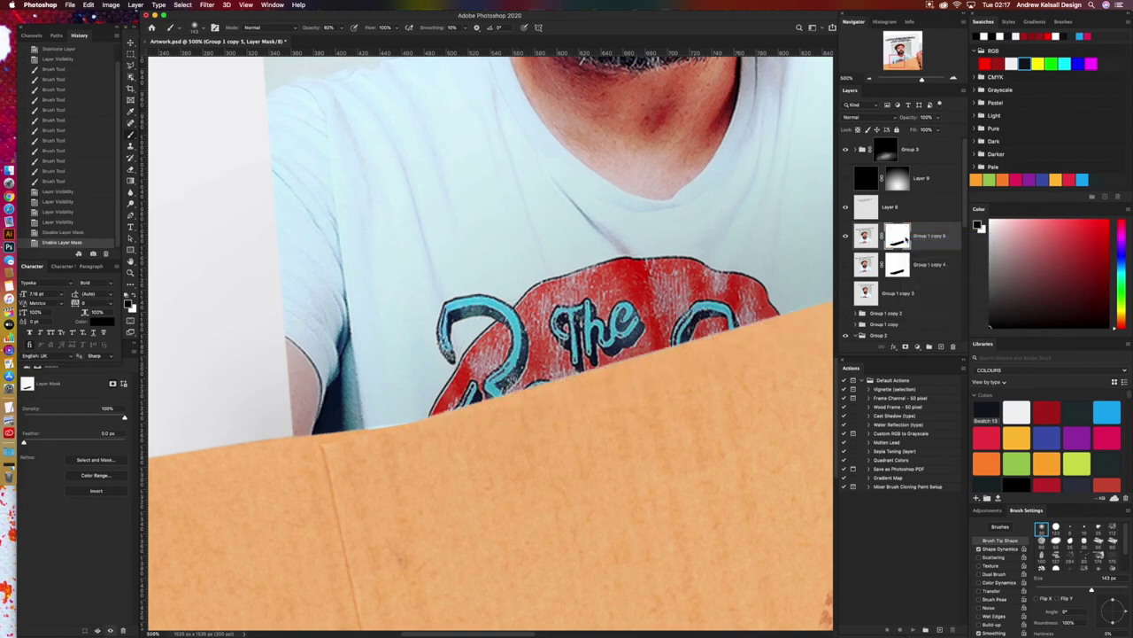
left_click(900, 238, "shift")
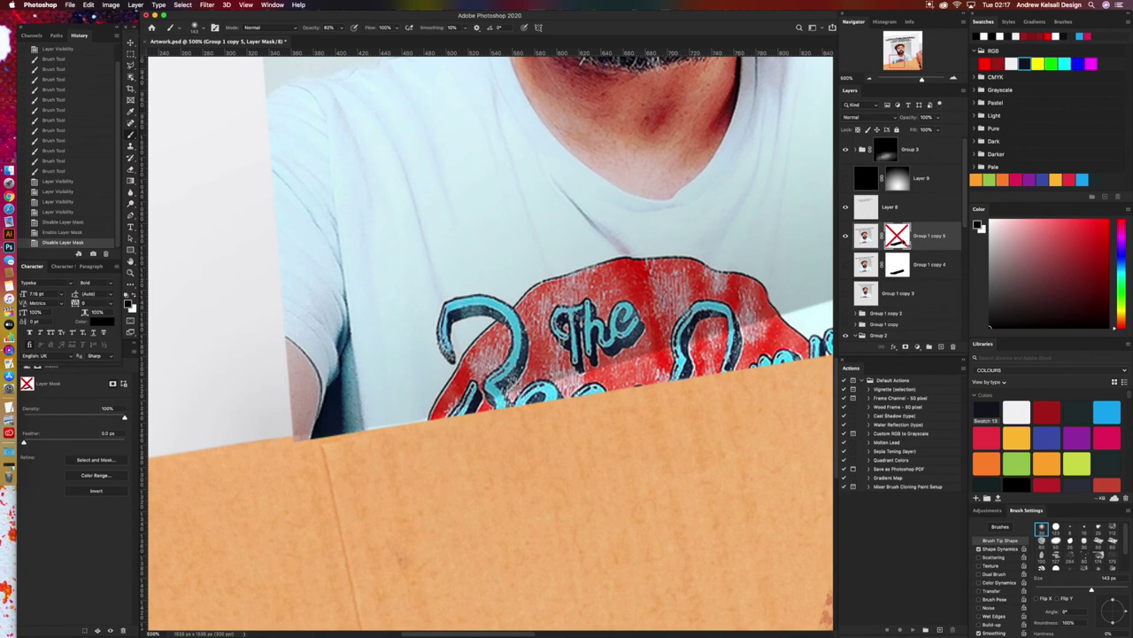
right_click(901, 239)
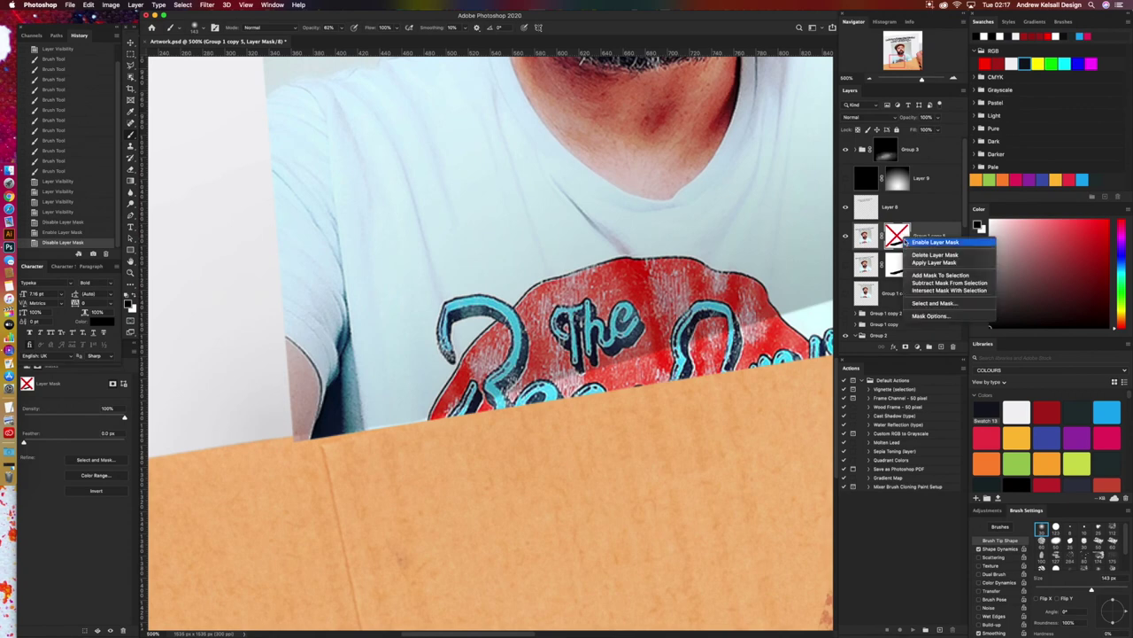
left_click(935, 241)
right_click(905, 237)
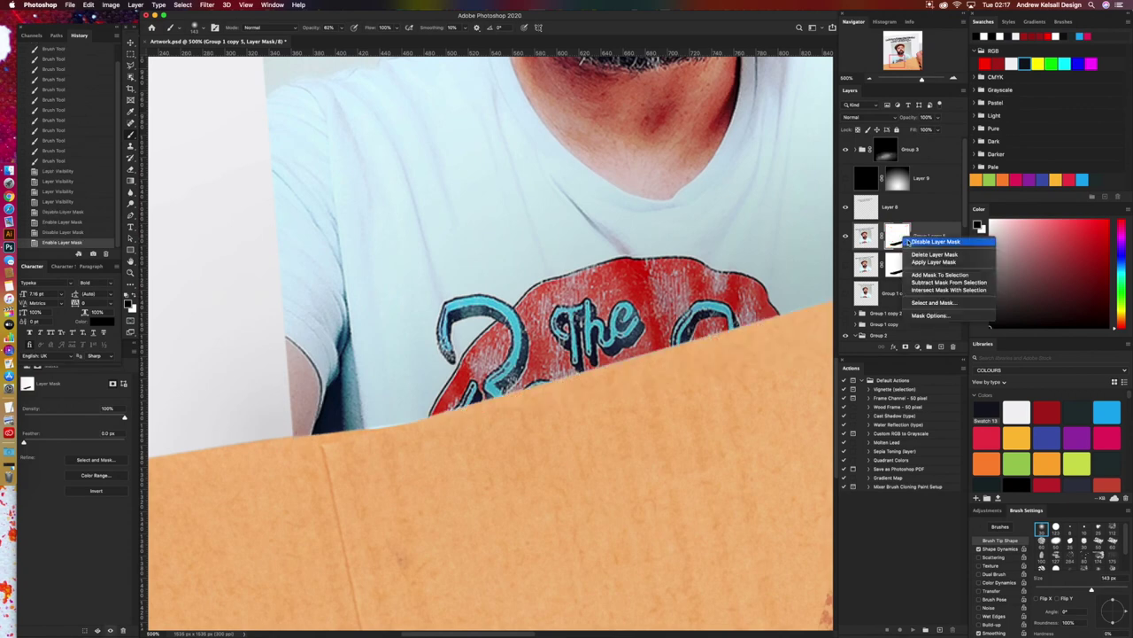
left_click(915, 241)
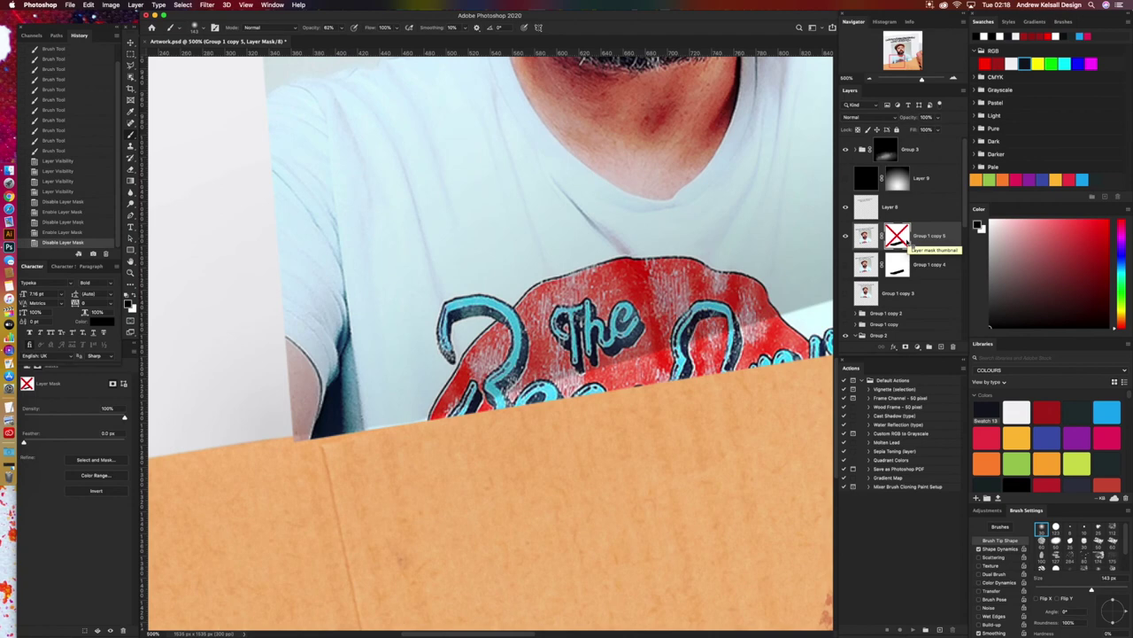
right_click(911, 245)
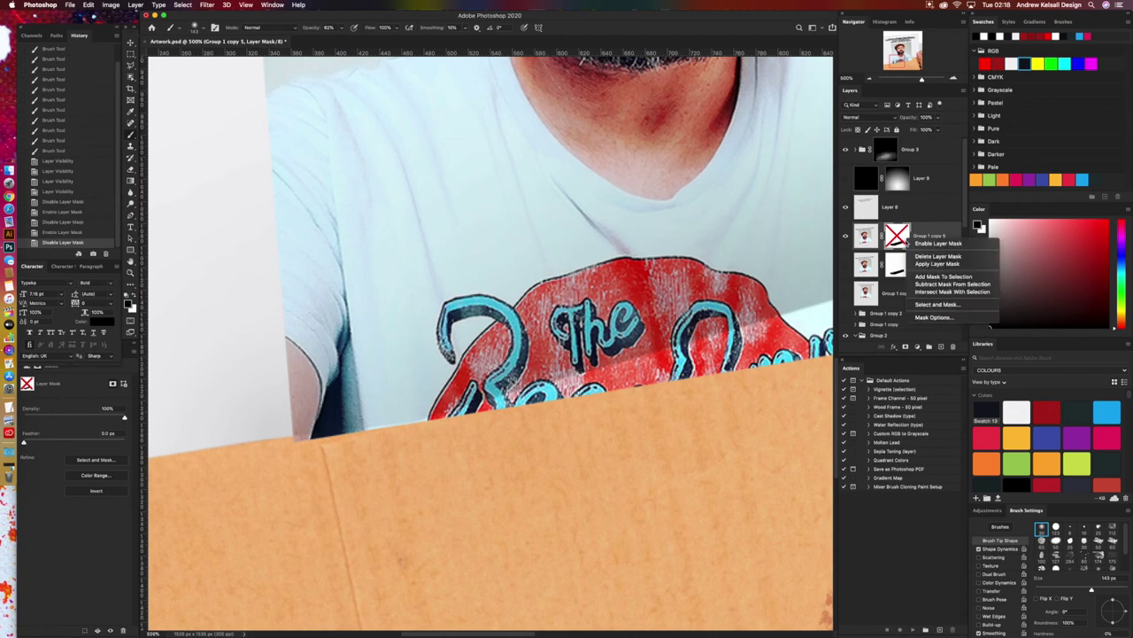
left_click(917, 243)
scroll(965, 193, "up", 2)
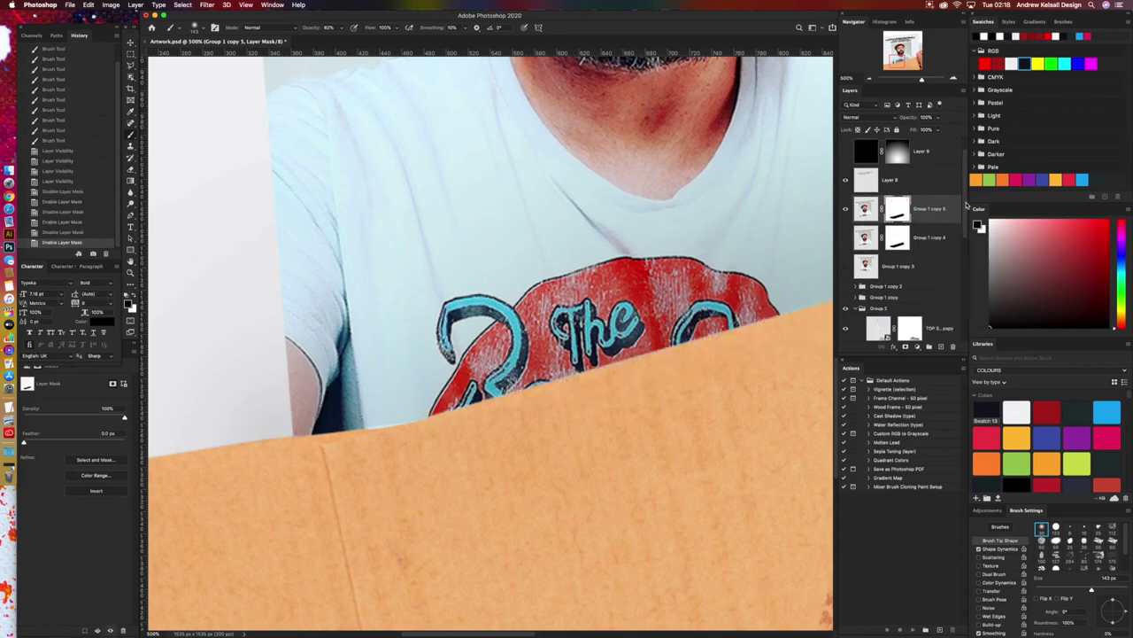
scroll(967, 157, "down", 2)
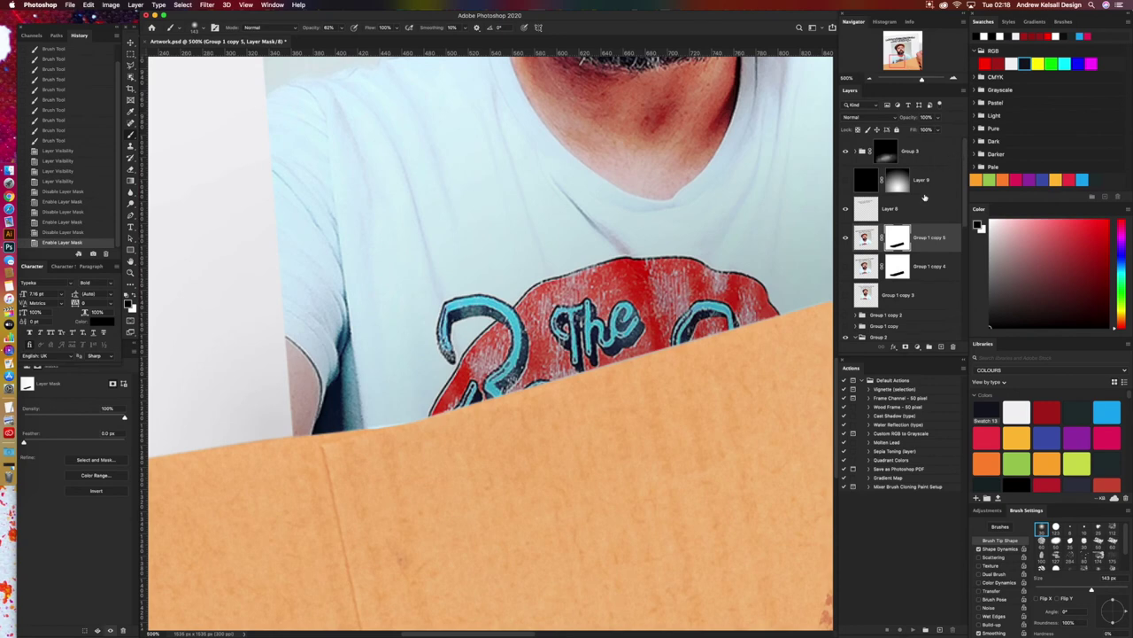
Step: Unlink the mask from Group 1 copy 5 and nudge the layer down with the Move tool
left_click(882, 239)
left_click(897, 241)
left_click(131, 42)
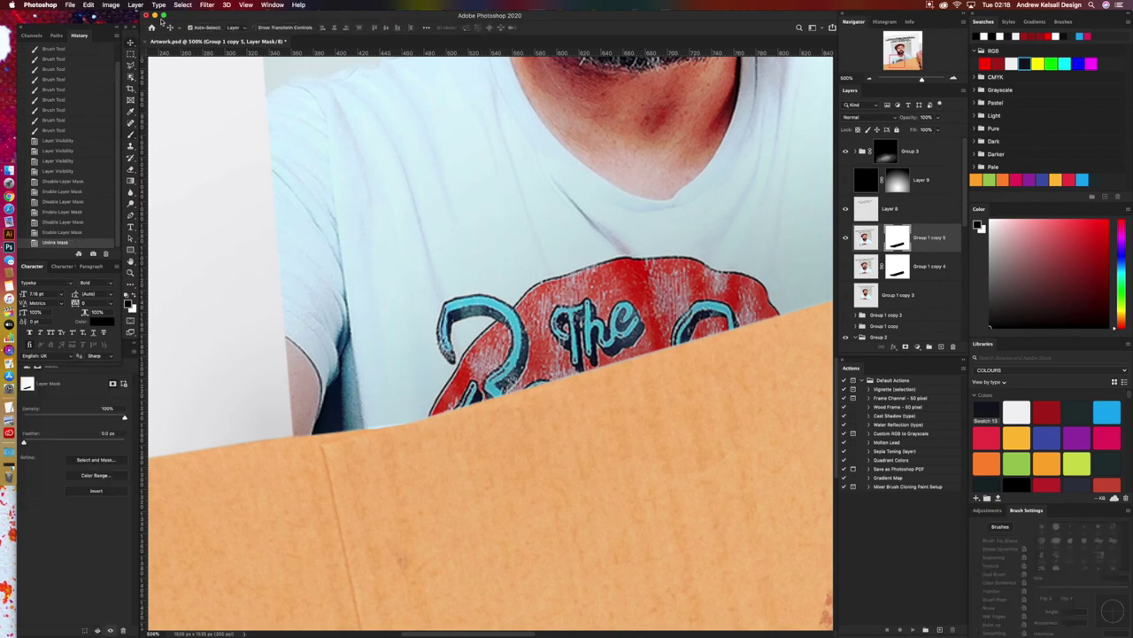
key("Down")
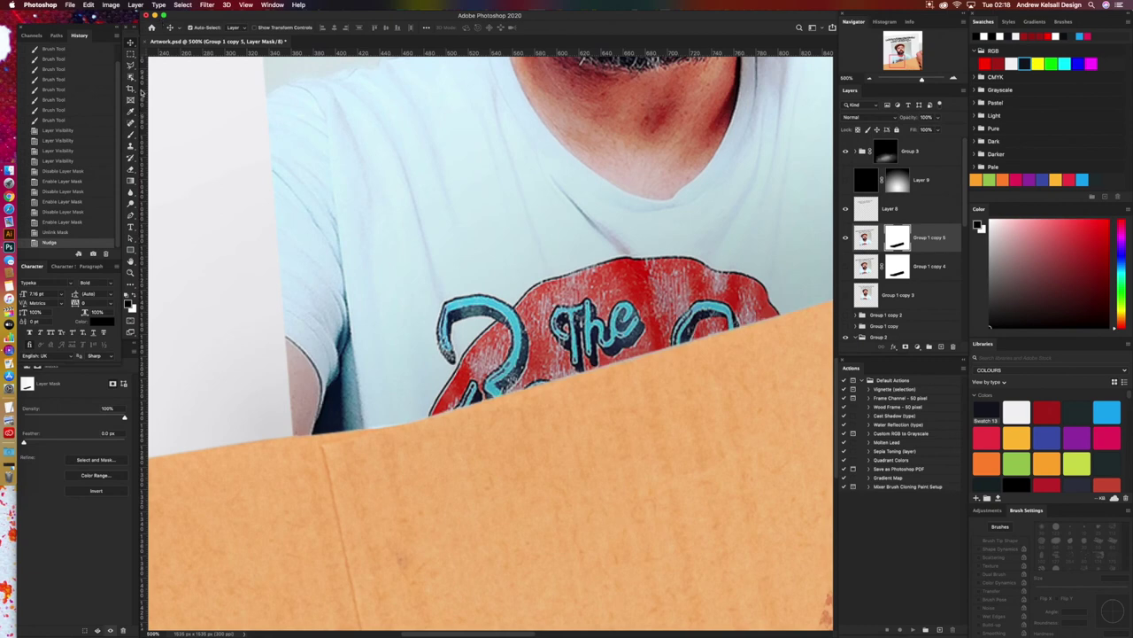
Step: Trace a closed polygonal lasso selection along the cardboard's top edge
left_click(130, 65)
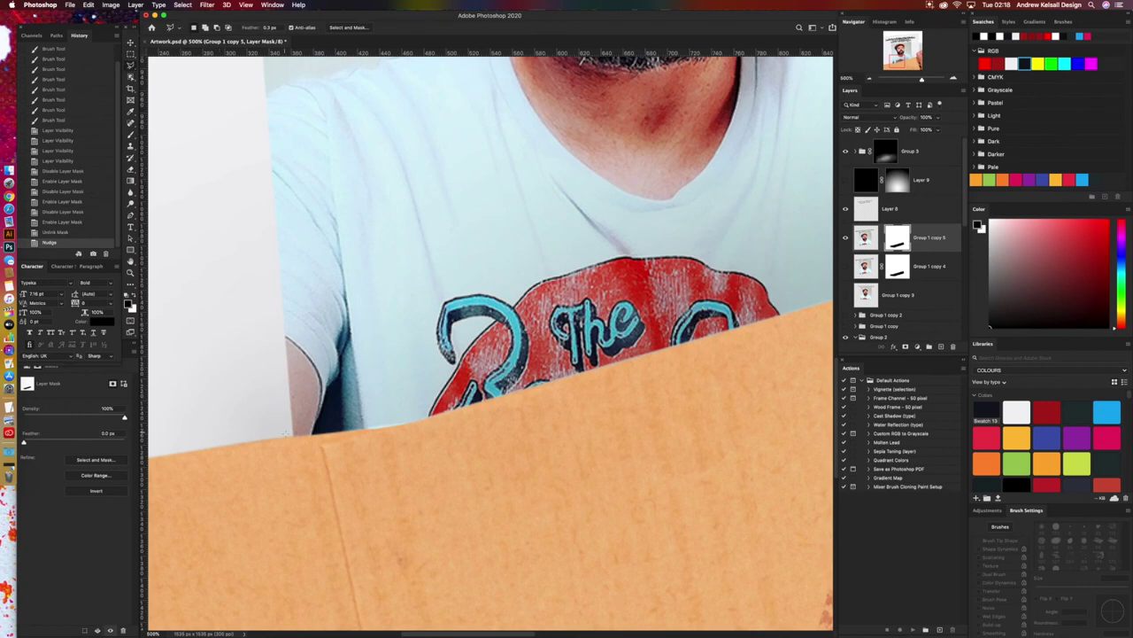
left_click_drag(285, 435, 379, 426)
mouse_move(390, 428)
left_mouse_down()
mouse_move(514, 406)
mouse_move(532, 369)
mouse_move(340, 382)
mouse_move(290, 441)
left_mouse_up()
left_click(289, 439)
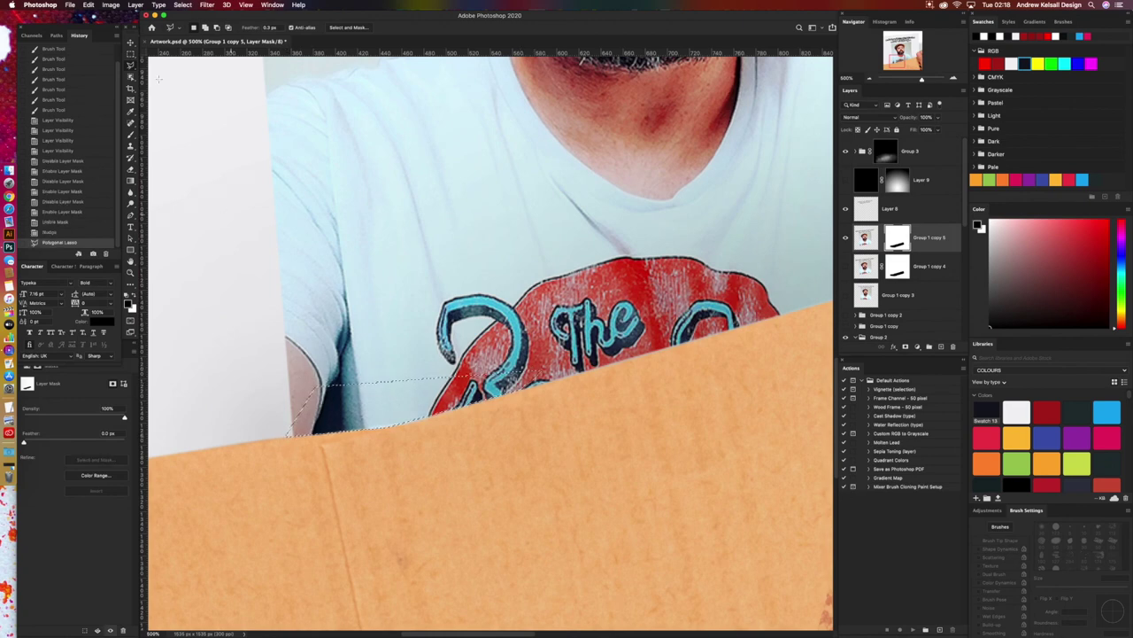
Step: Set the selection's feather radius to 0 px
left_click(182, 5)
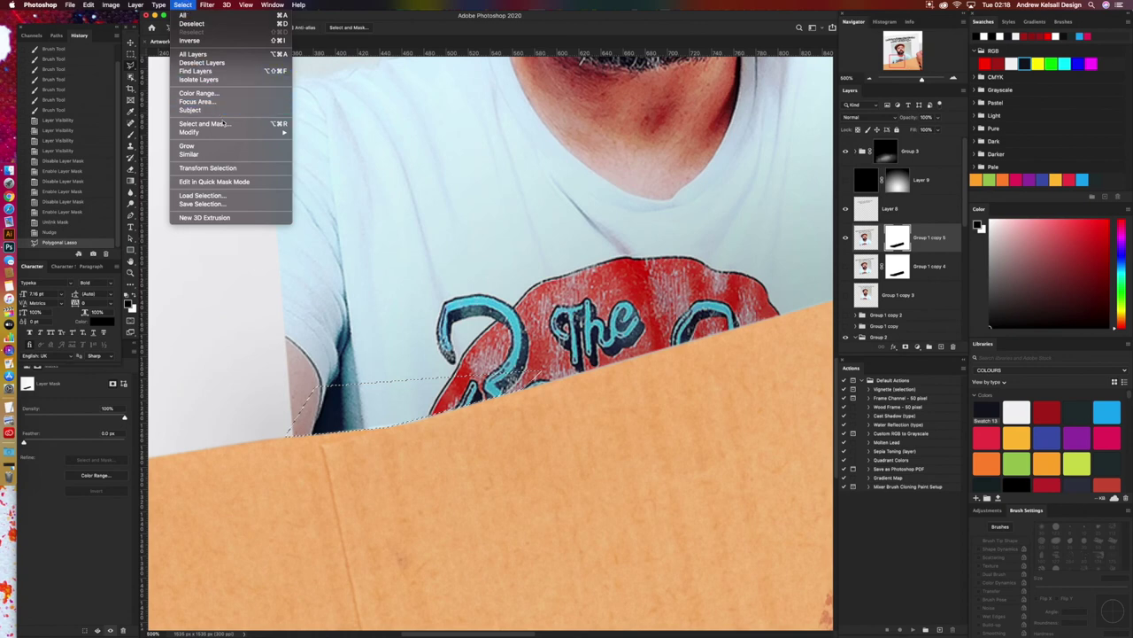
mouse_move(230, 133)
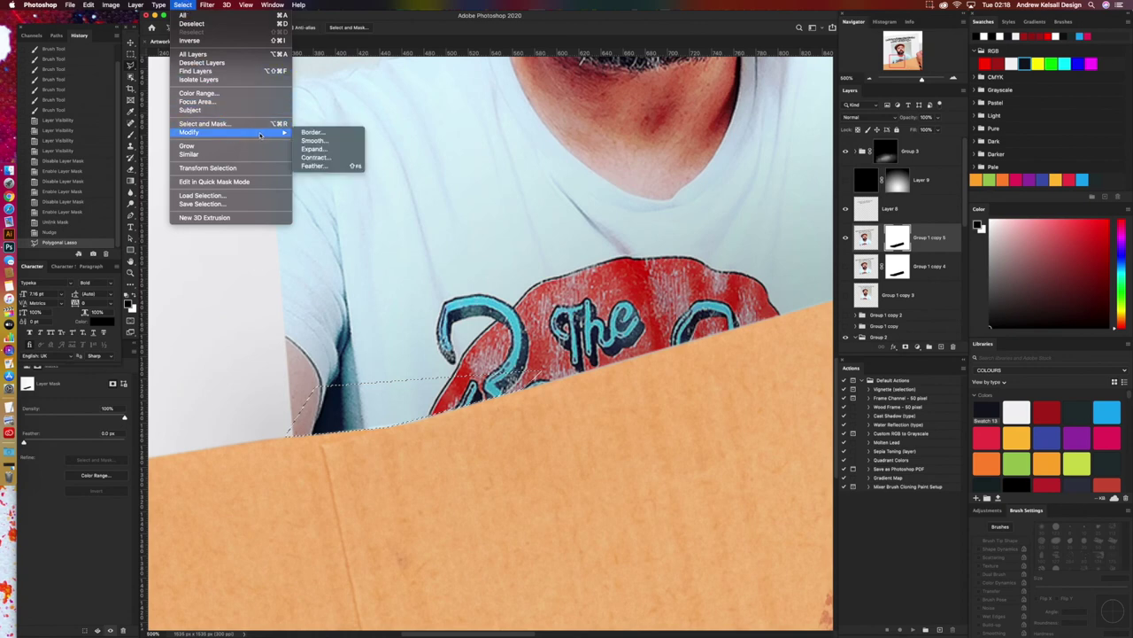
left_click(342, 166)
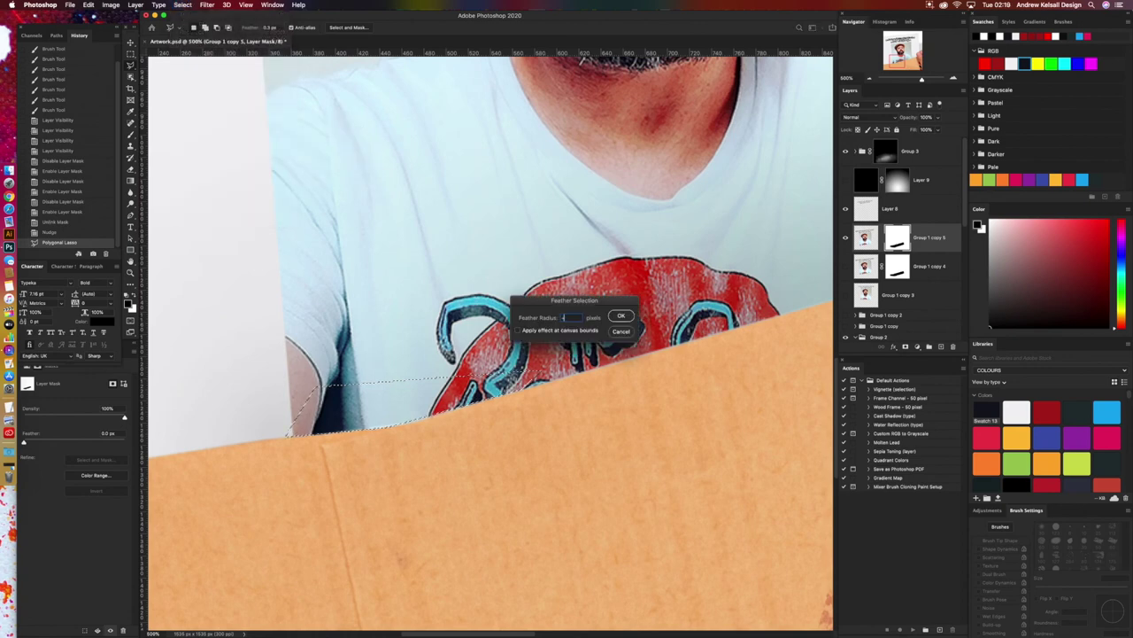
type(".4")
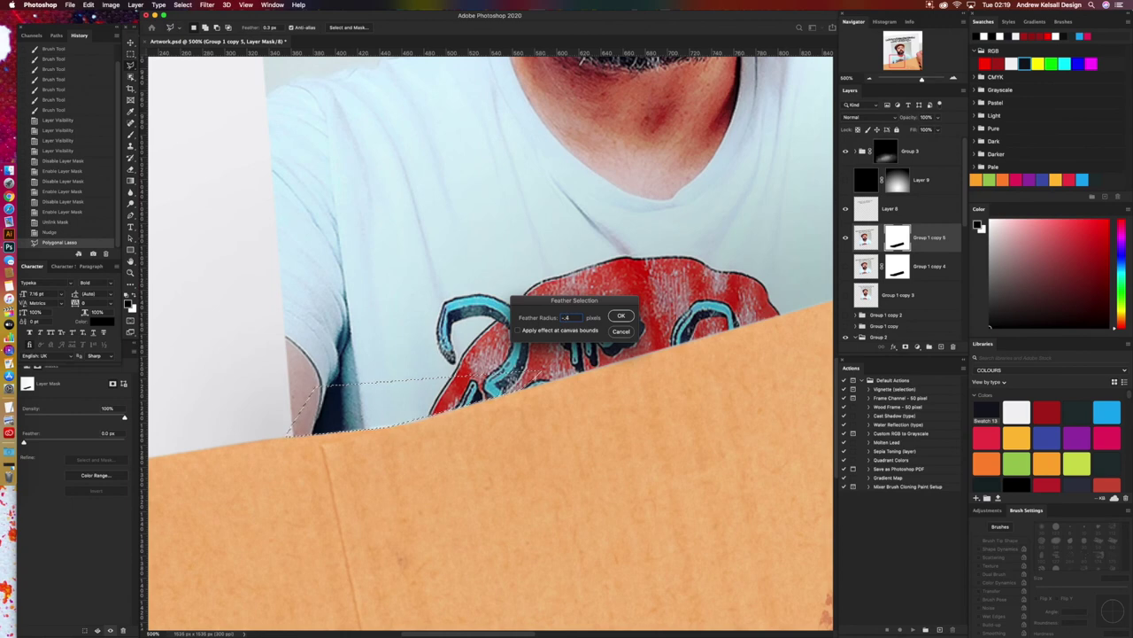
key("BackSpace")
key("BackSpace")
type("0")
key("Return")
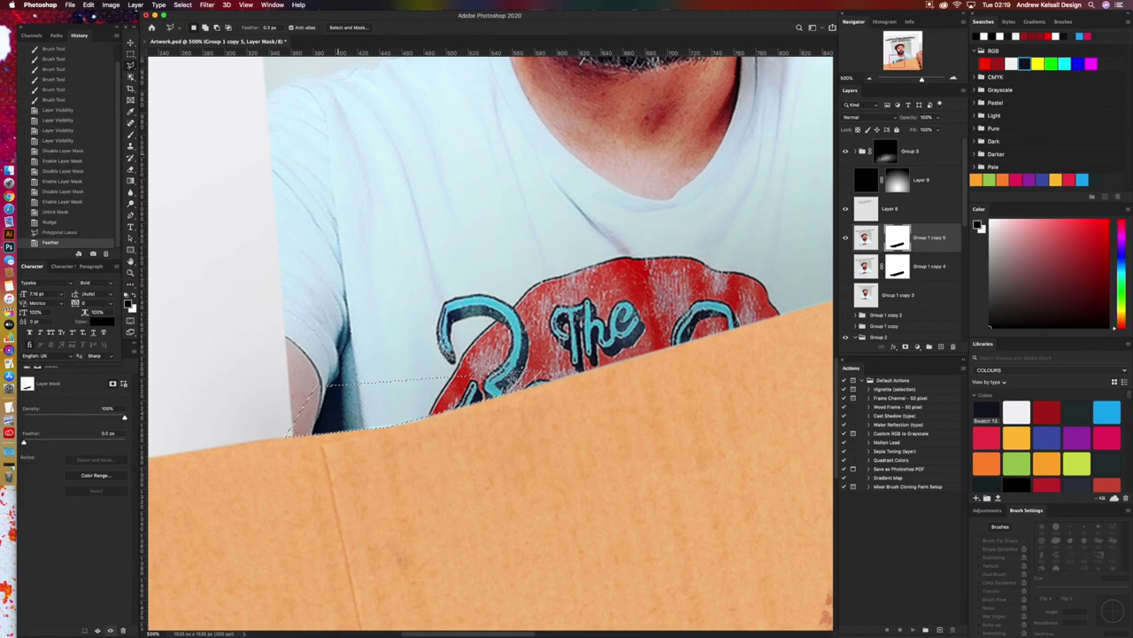
Step: Try a 100% White fill on the selection, then undo it and deselect
left_click(90, 5)
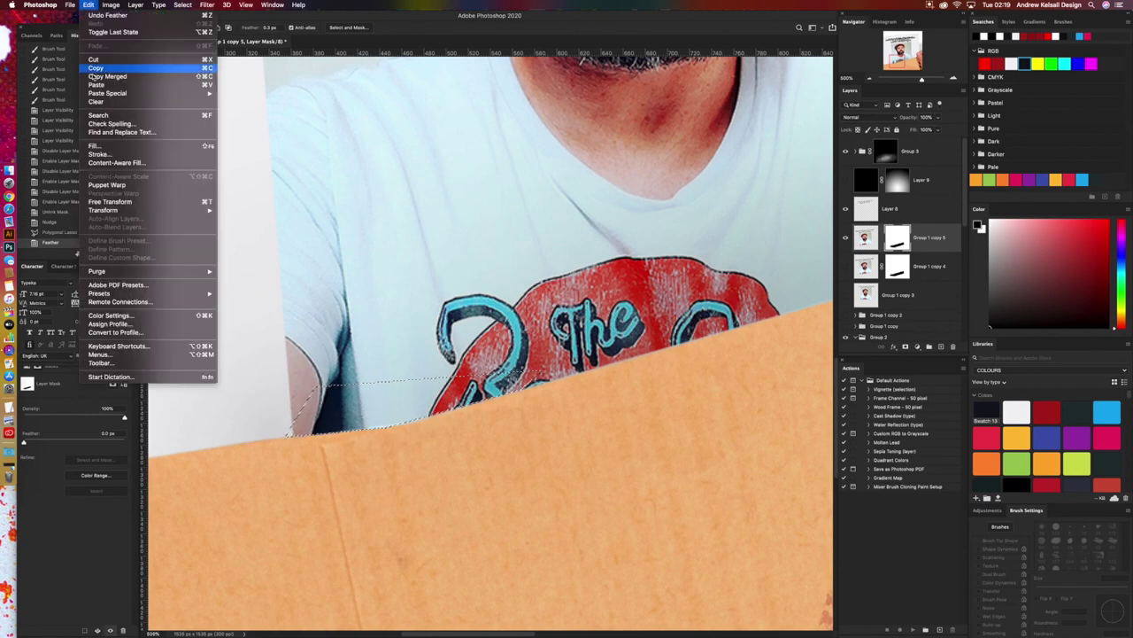
left_click(207, 148)
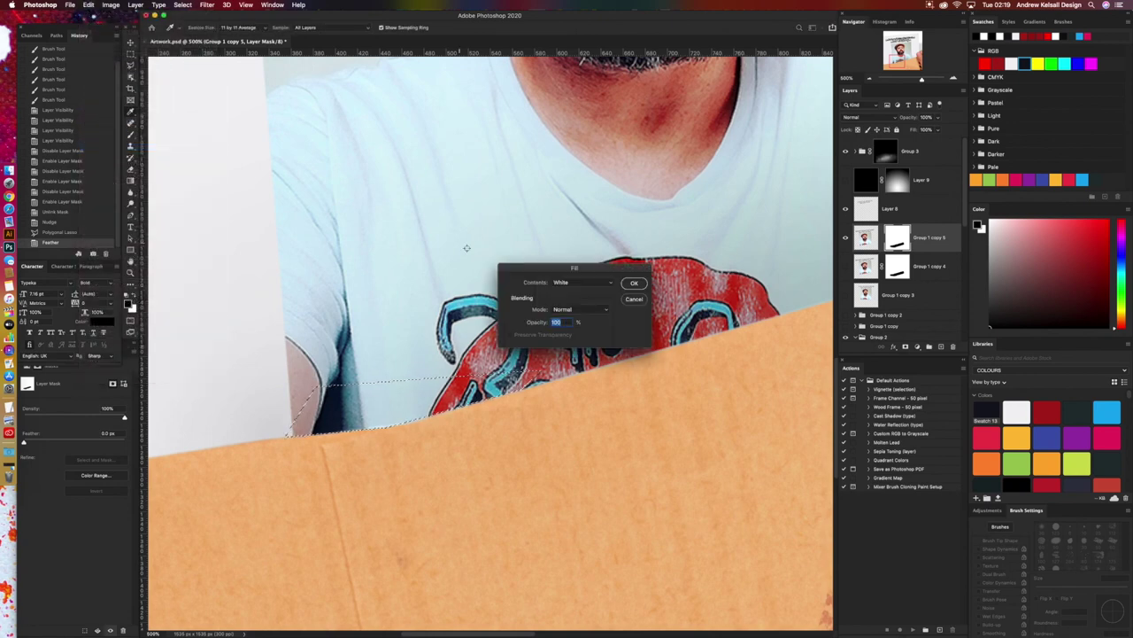
left_click(571, 284)
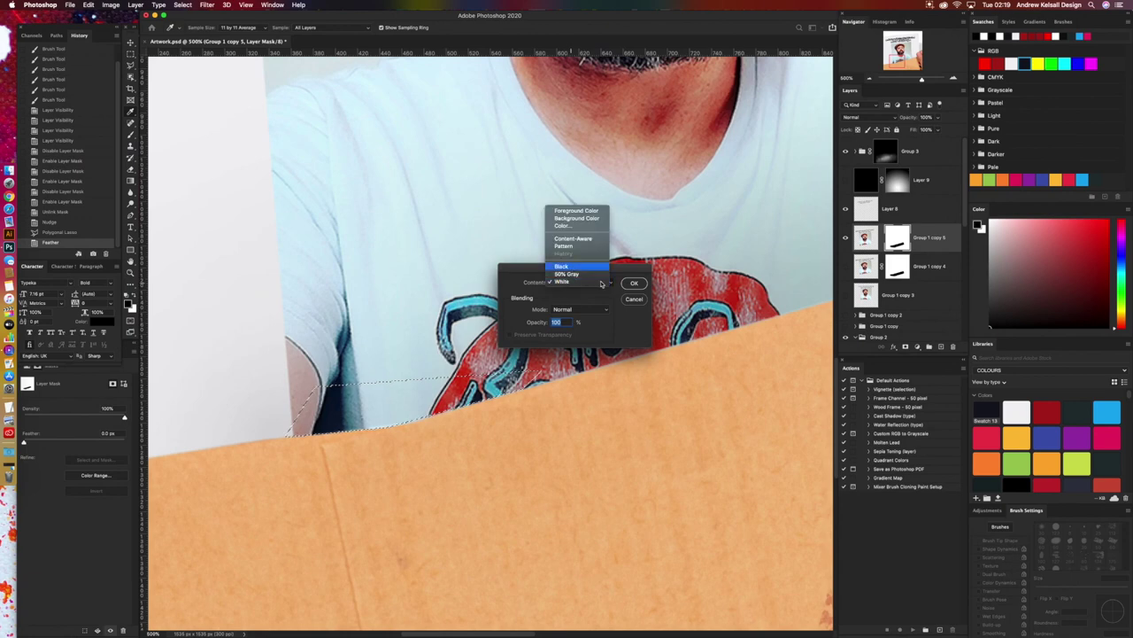
left_click(628, 289)
left_click(633, 283)
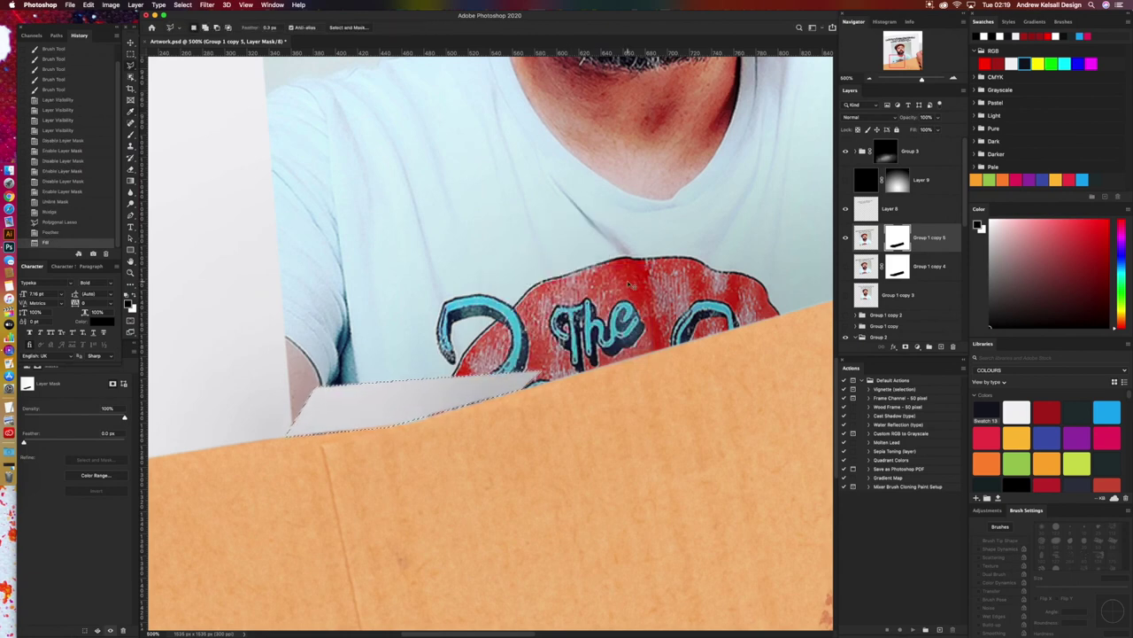
key("ctrl+z")
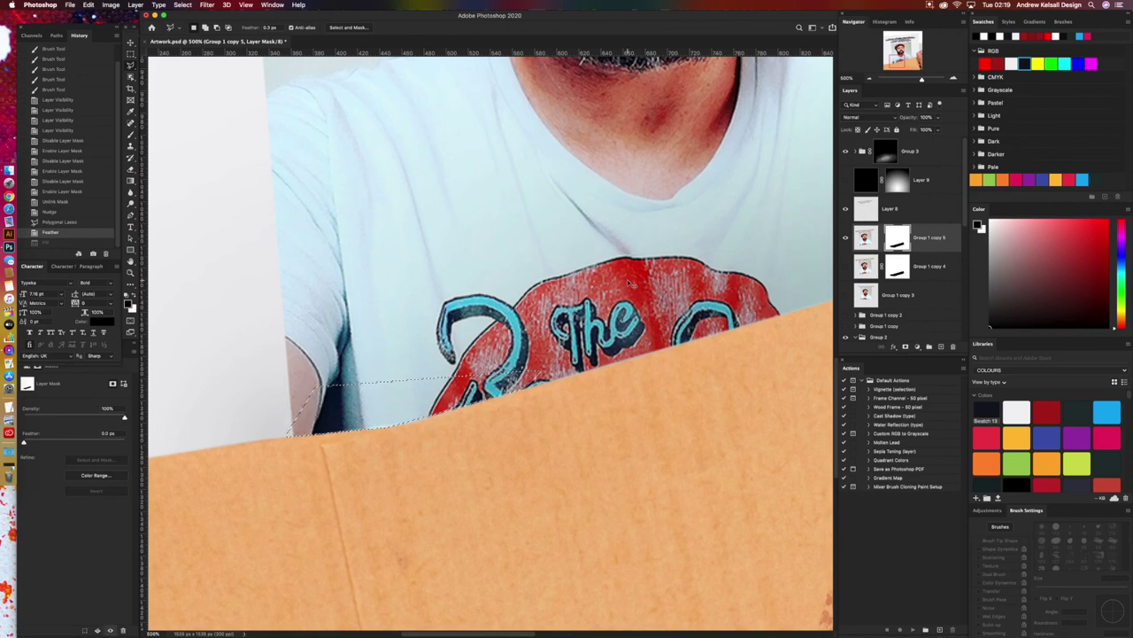
key("ctrl+d")
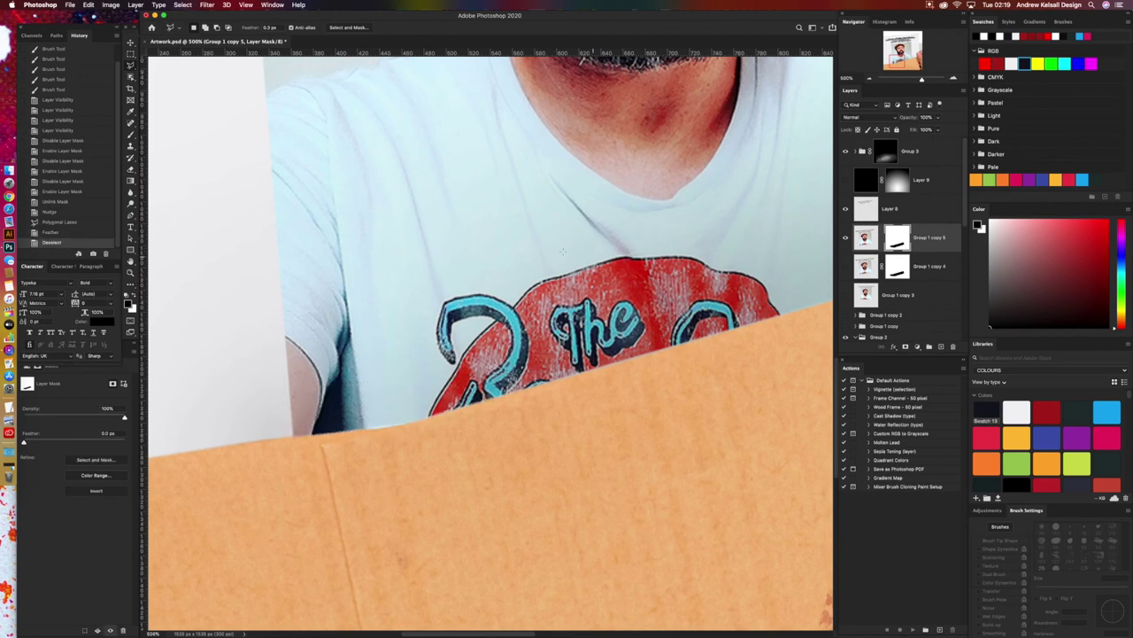
Step: Toggle Group 1 copy 5 on and off repeatedly to compare, then unlink Layer 9's mask
left_click(845, 237)
left_click(846, 238)
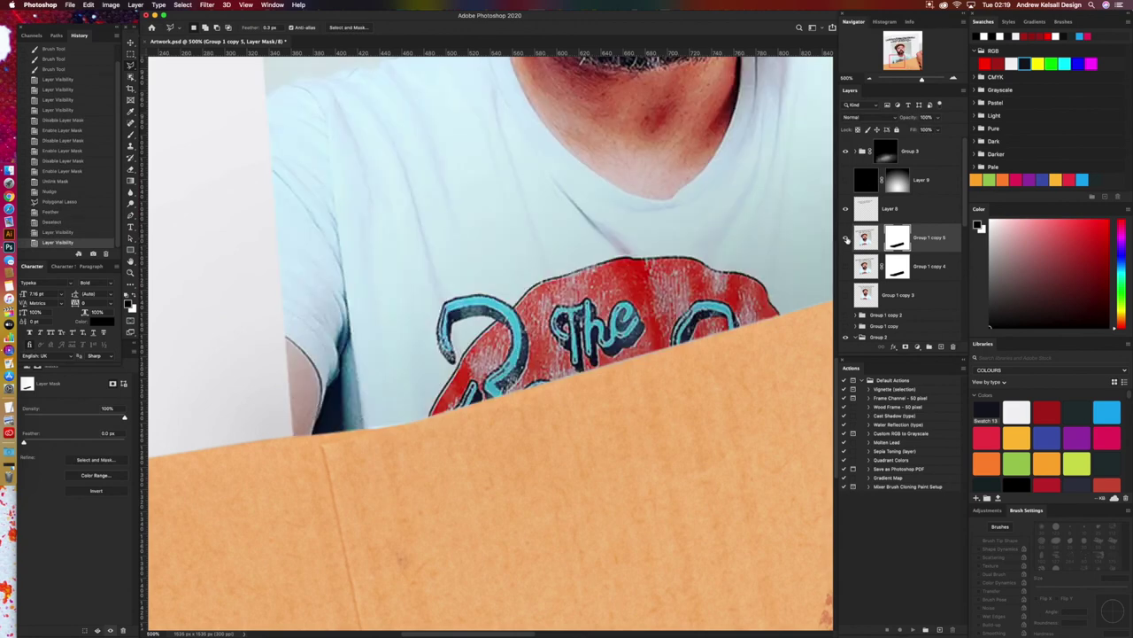
left_click(846, 238)
left_click(845, 237)
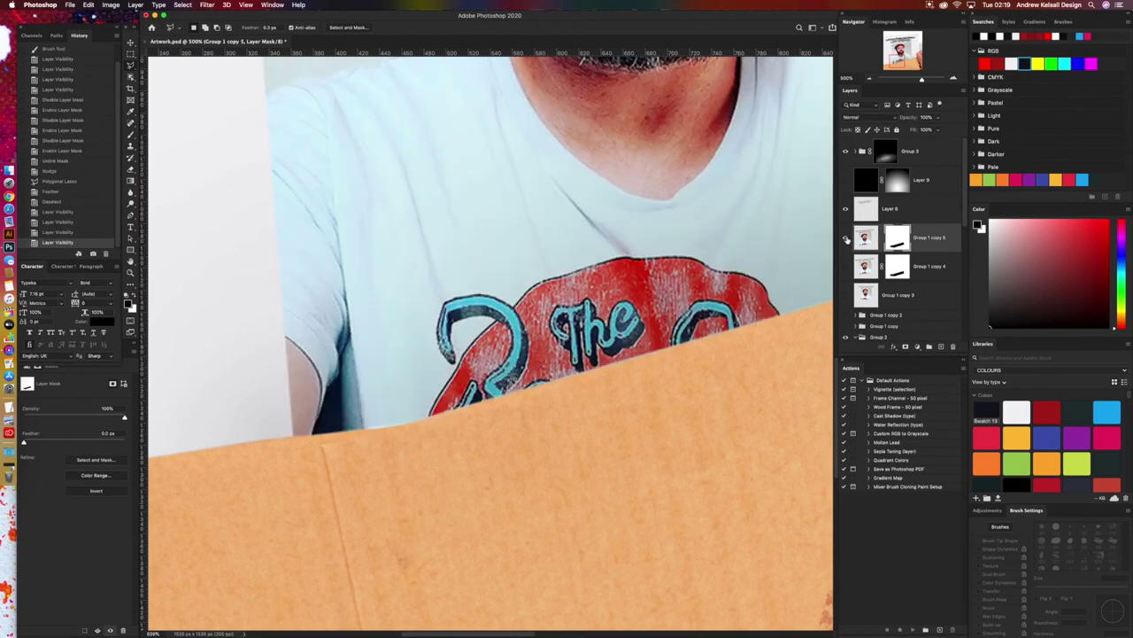
left_click(846, 237)
left_click(846, 237)
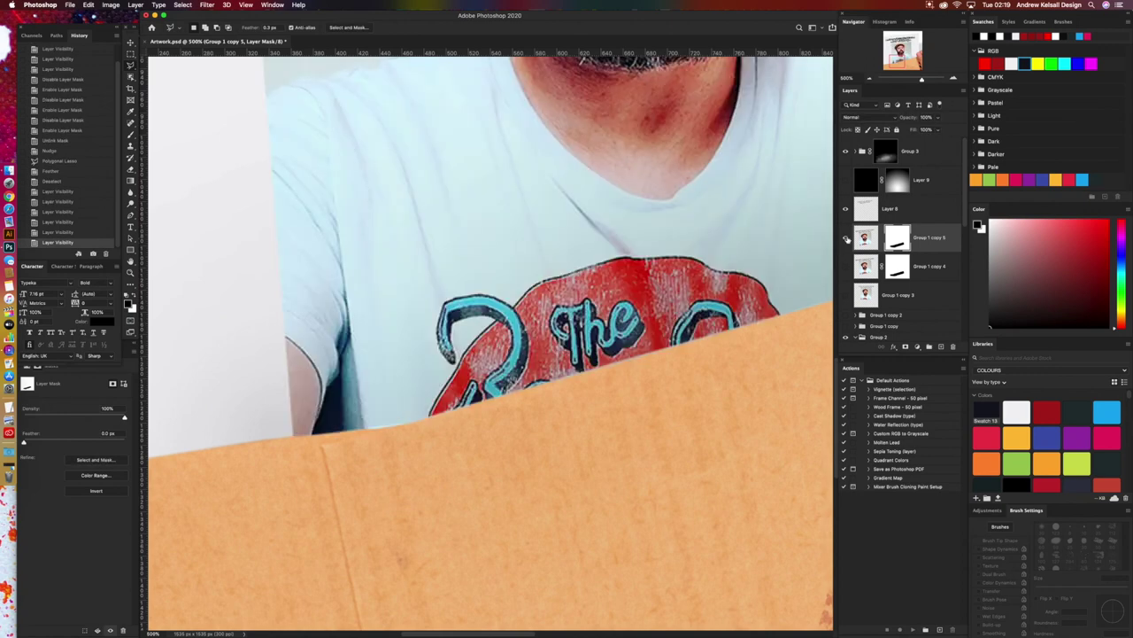
left_click(846, 237)
left_click(846, 237)
left_click(846, 237)
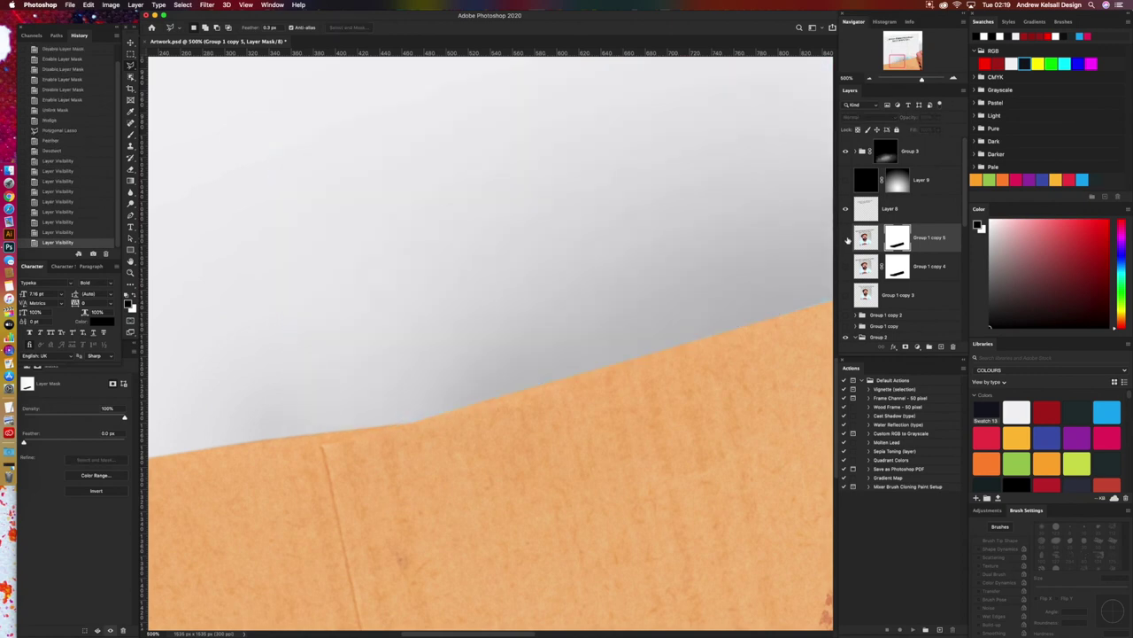
left_click(845, 237)
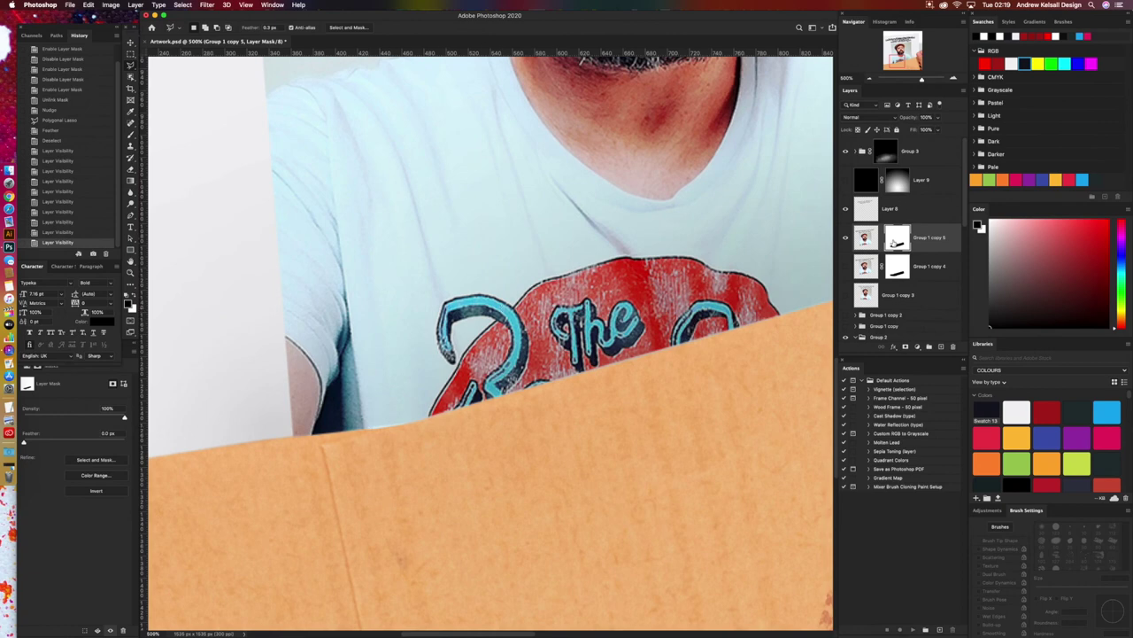
left_click(847, 239)
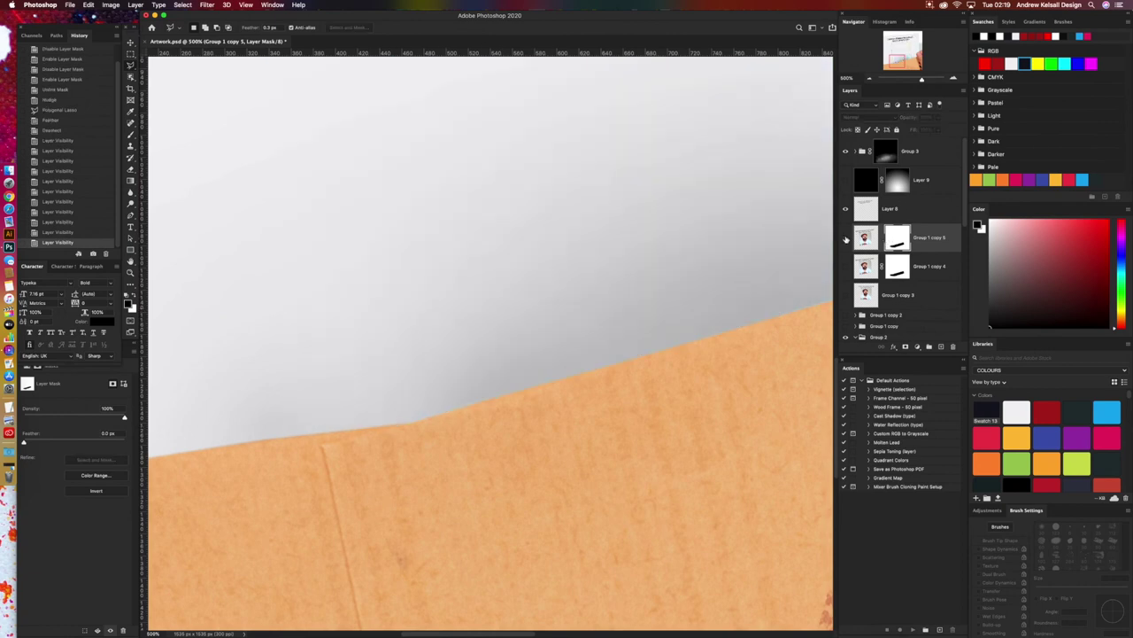
left_click(847, 238)
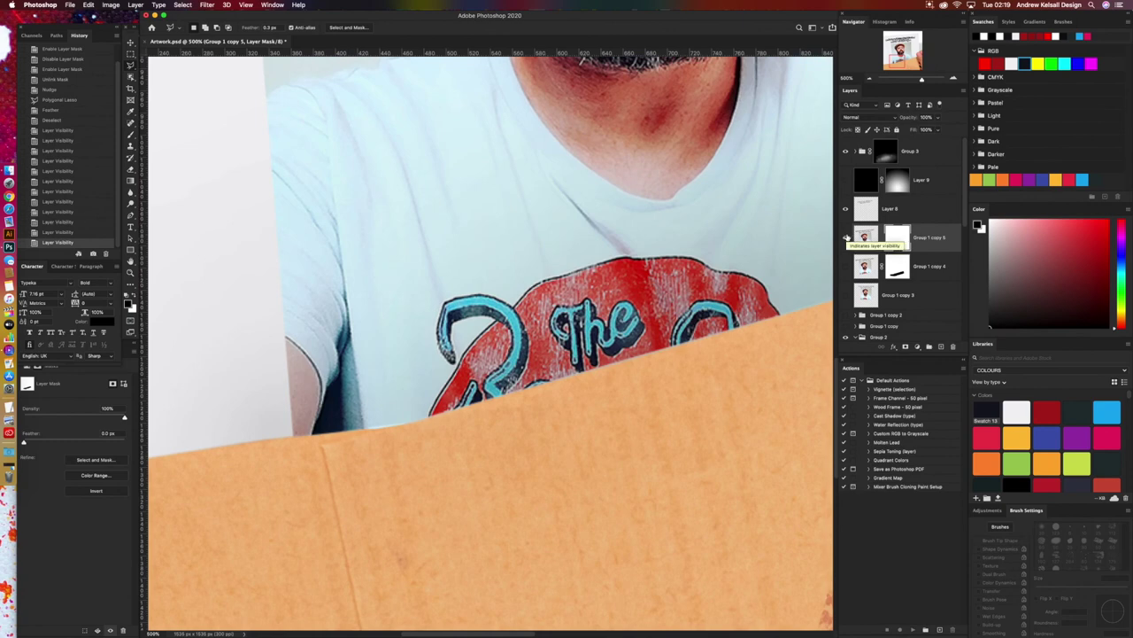
left_click(848, 238)
left_click(848, 238)
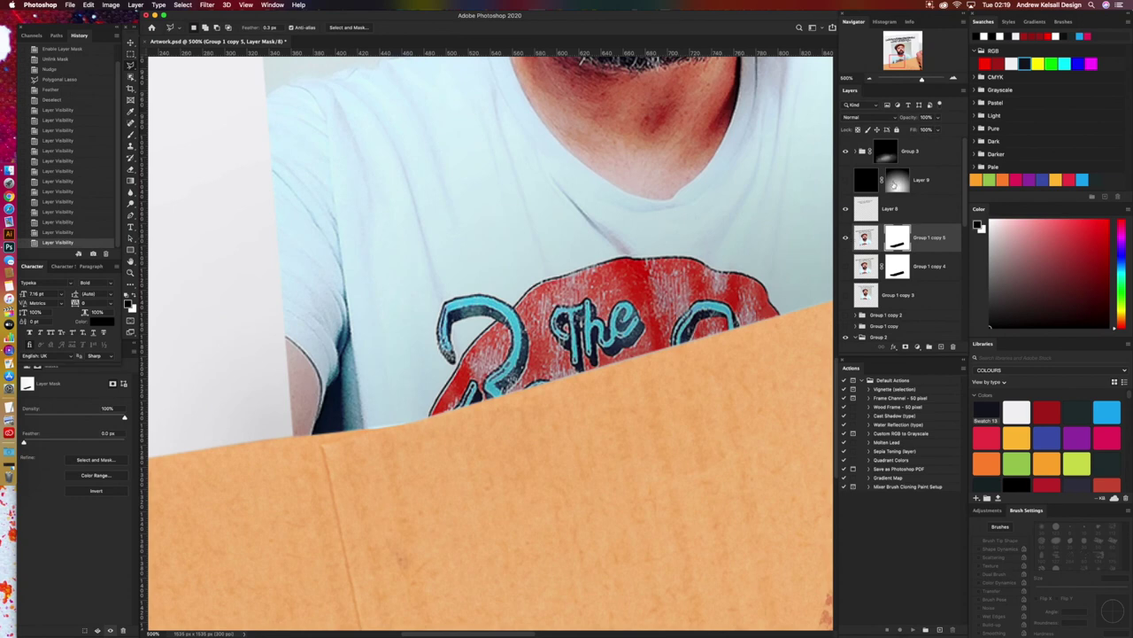
left_click(882, 182)
left_click(131, 42)
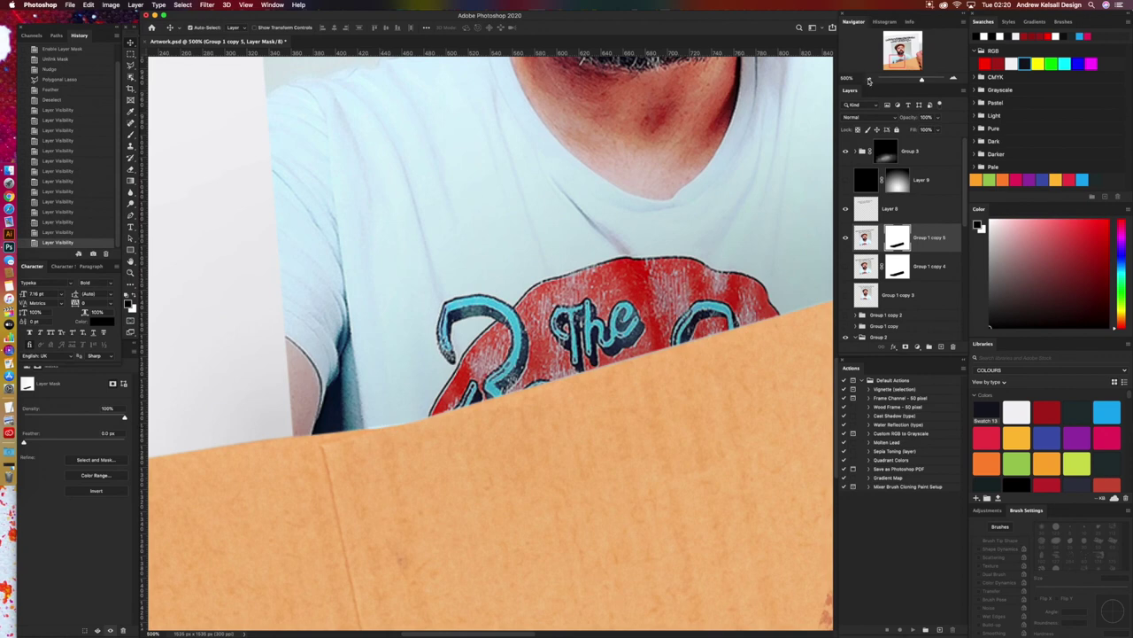
Step: Alt-drag to create Layer 9 copy at 45% opacity, undoing the move so it stays in place
left_click(870, 81)
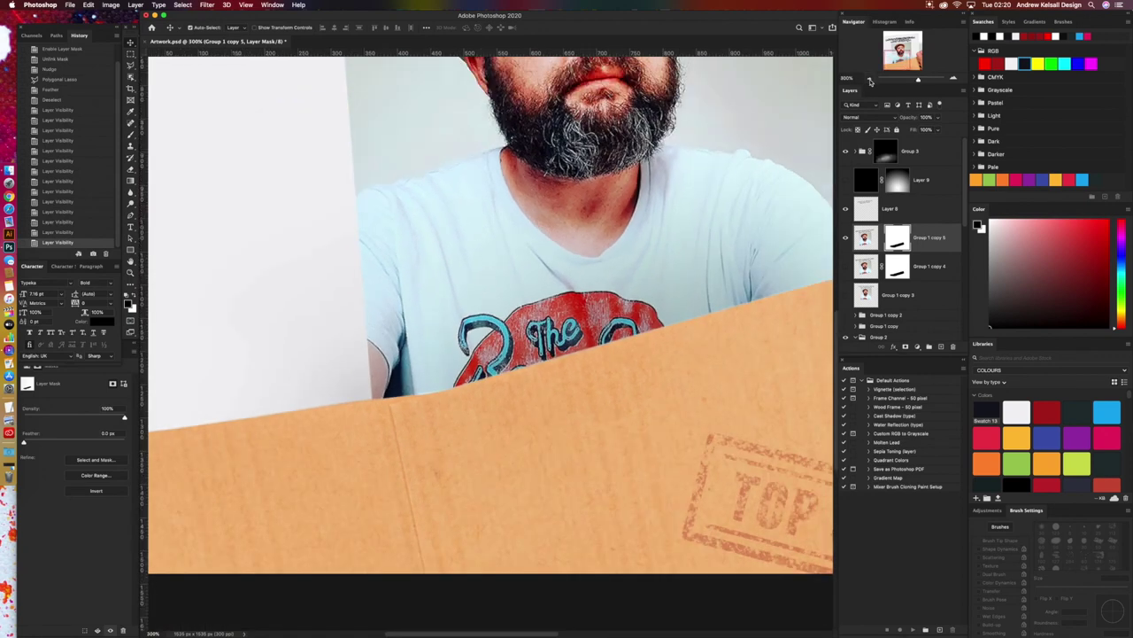
left_click(871, 80)
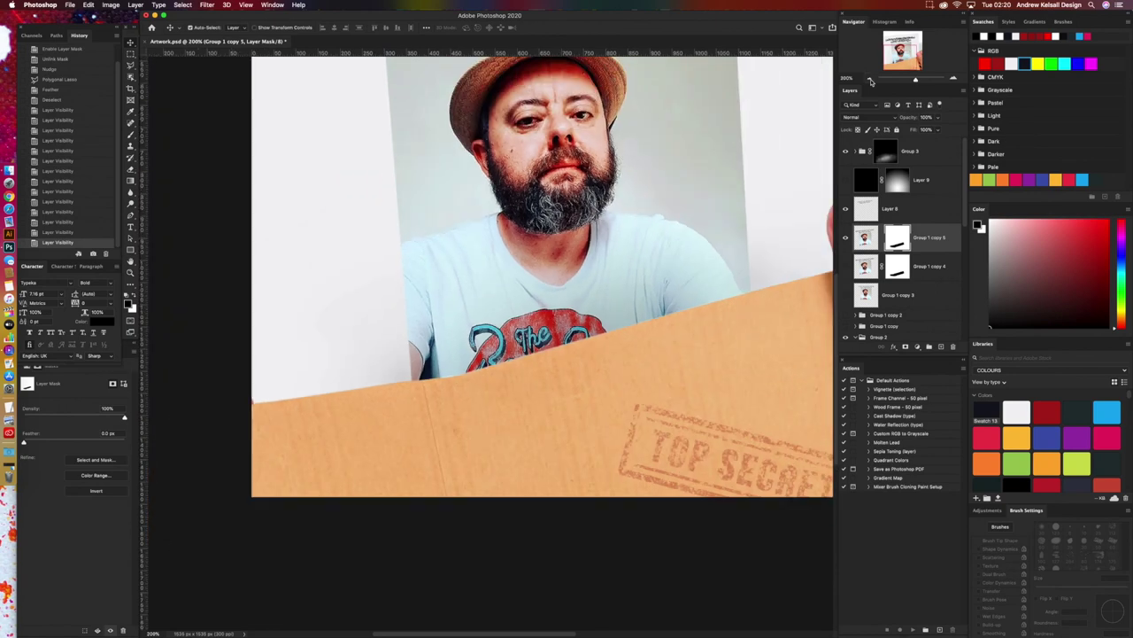
left_click(868, 239)
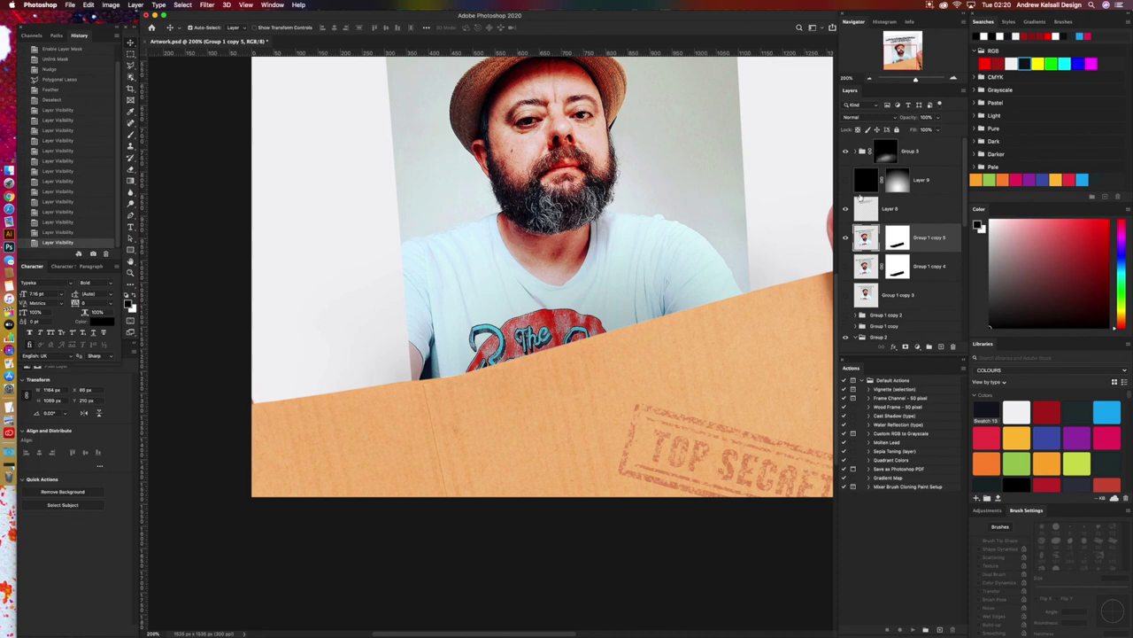
key("Down")
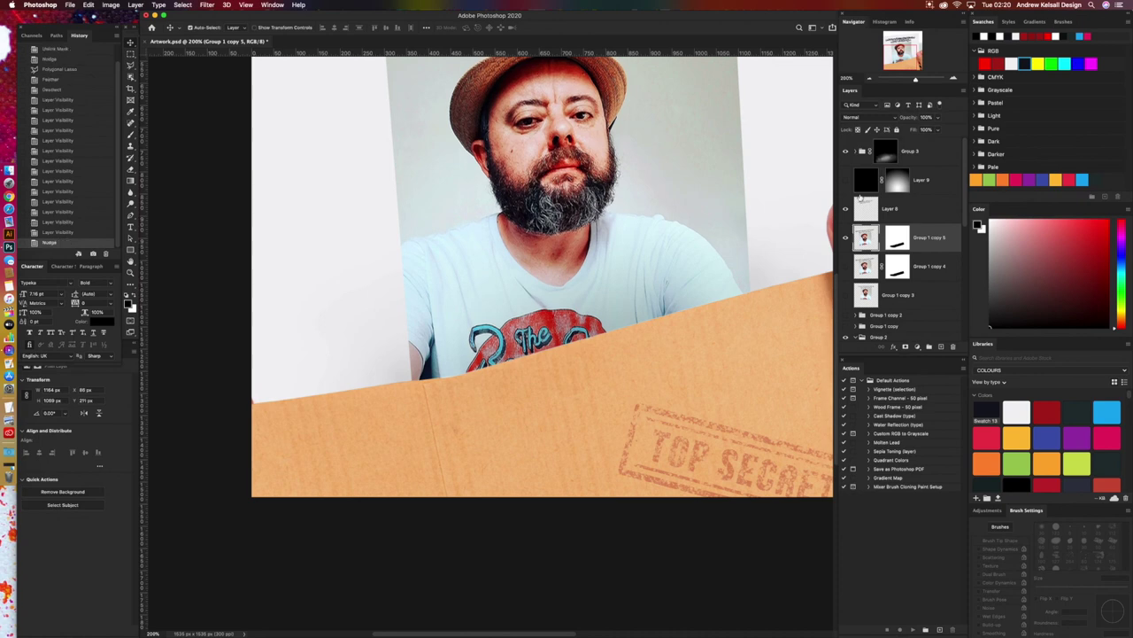
key("Up")
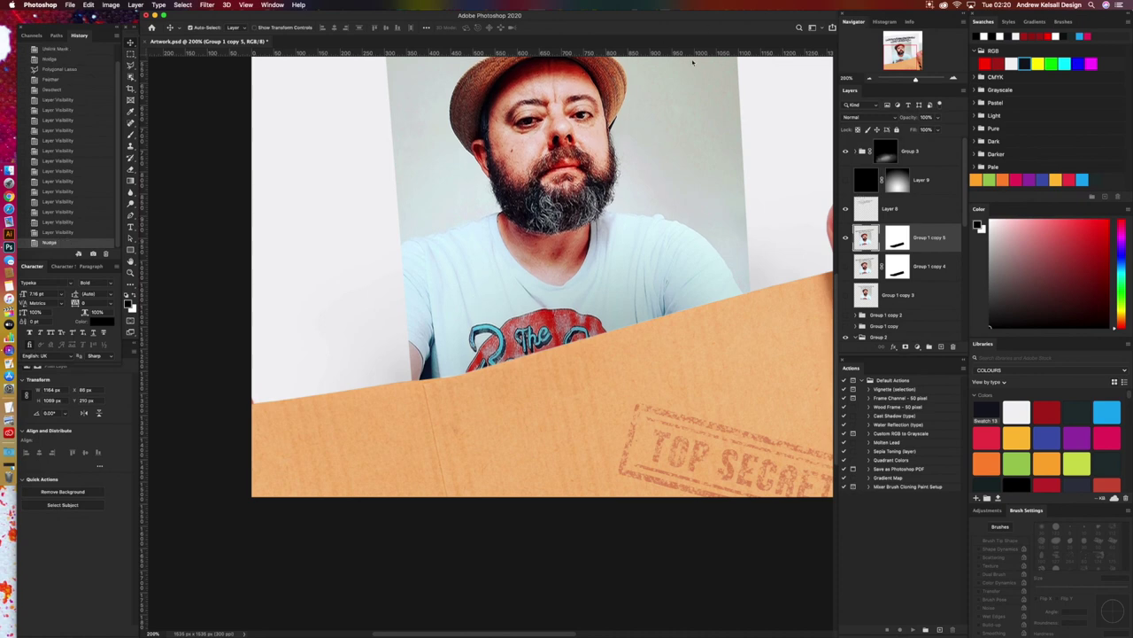
left_click_drag(489, 344, 499, 313)
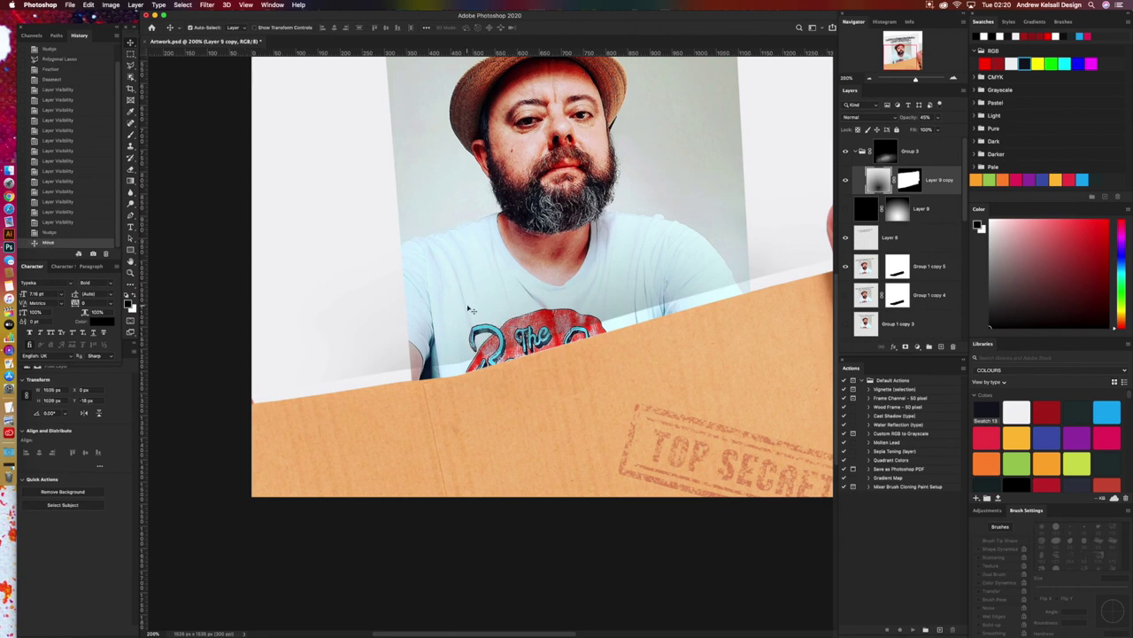
key("super+z")
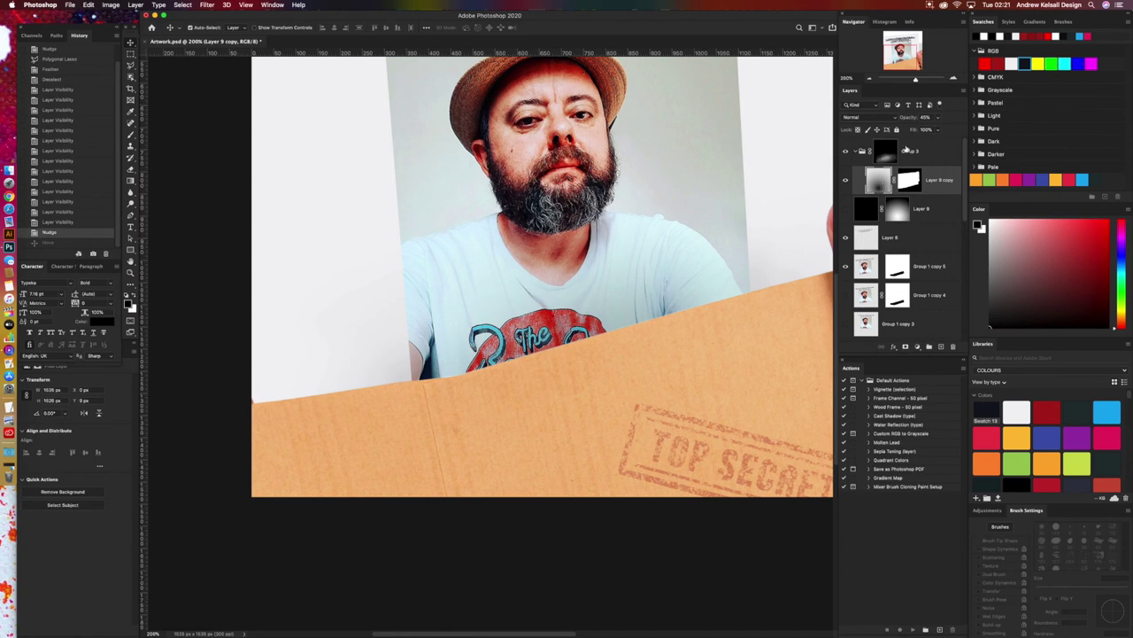
left_click(207, 5)
mouse_move(235, 118)
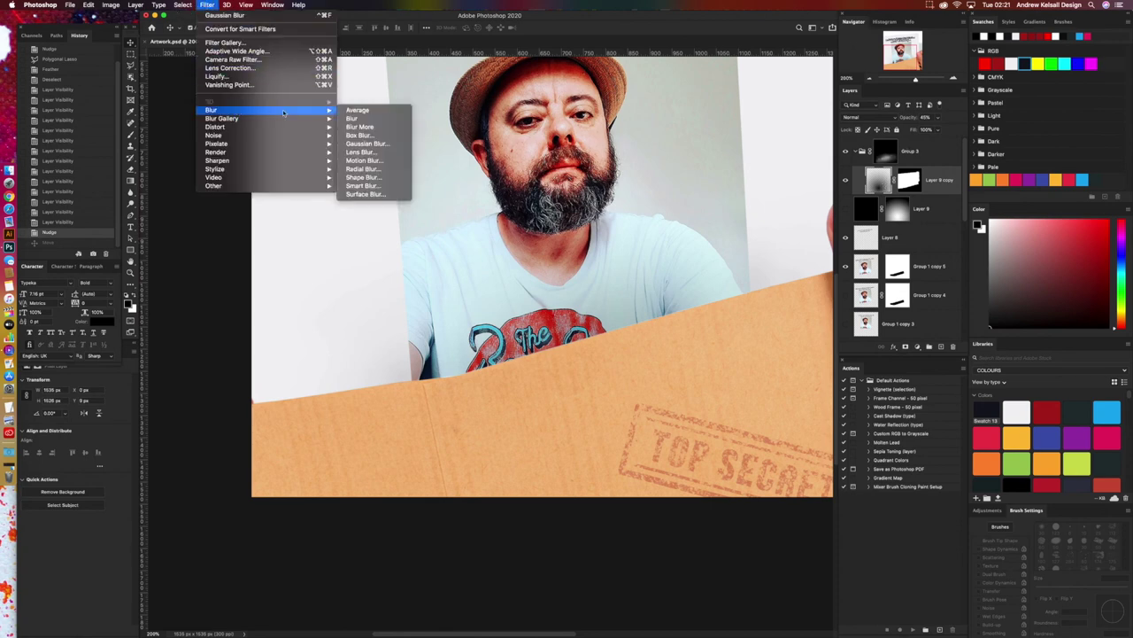
left_click(353, 144)
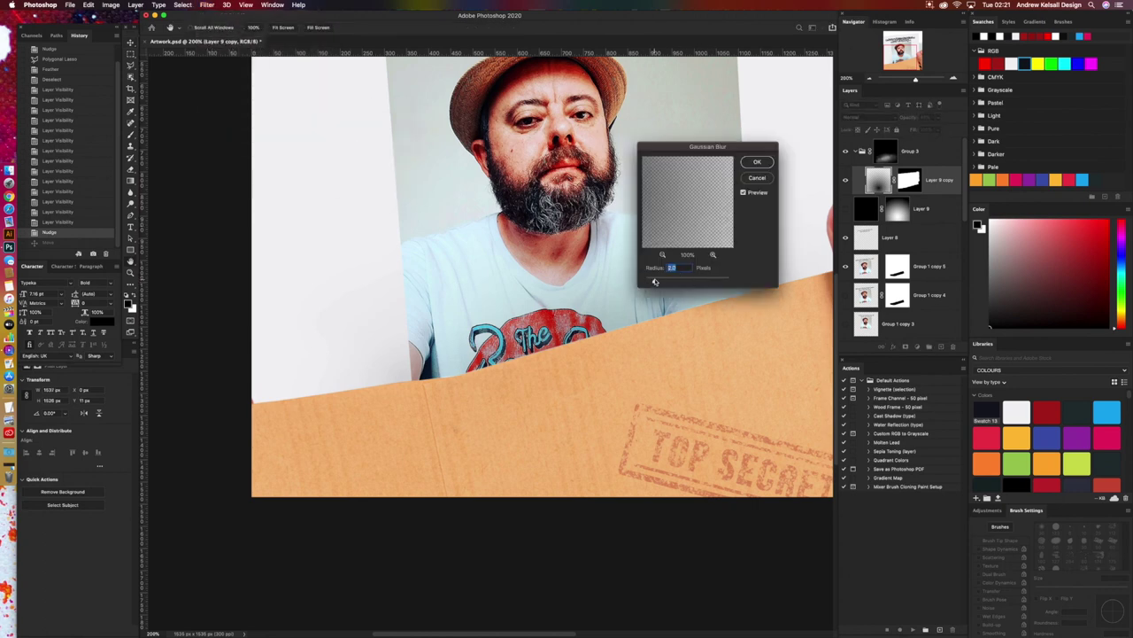
left_click_drag(648, 281, 662, 282)
left_click(759, 164)
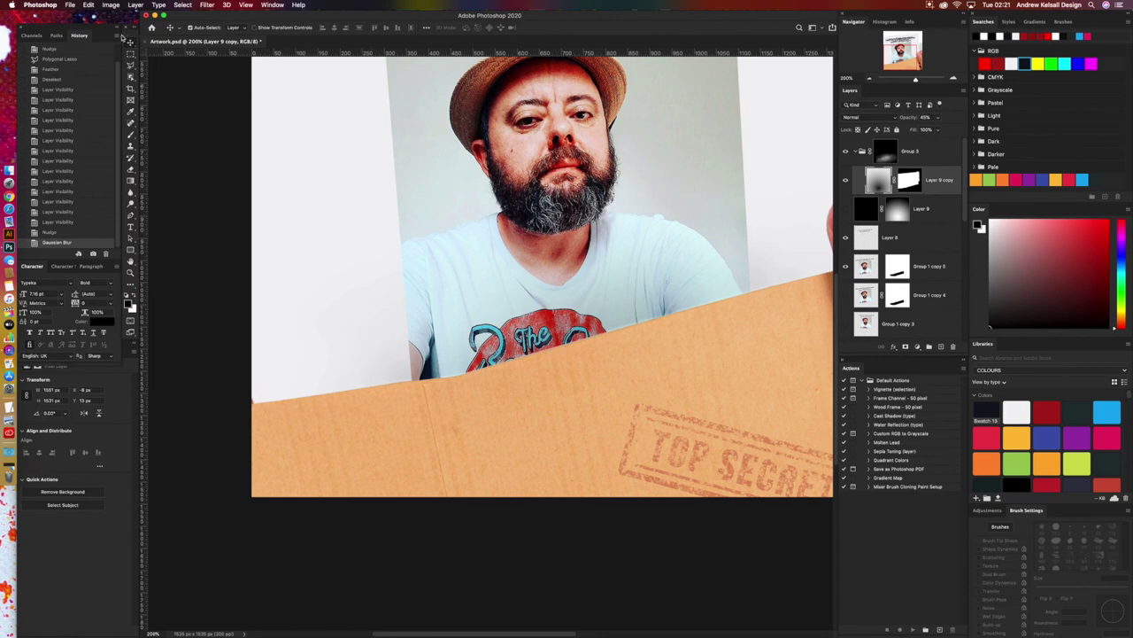
left_click(88, 6)
left_click(102, 15)
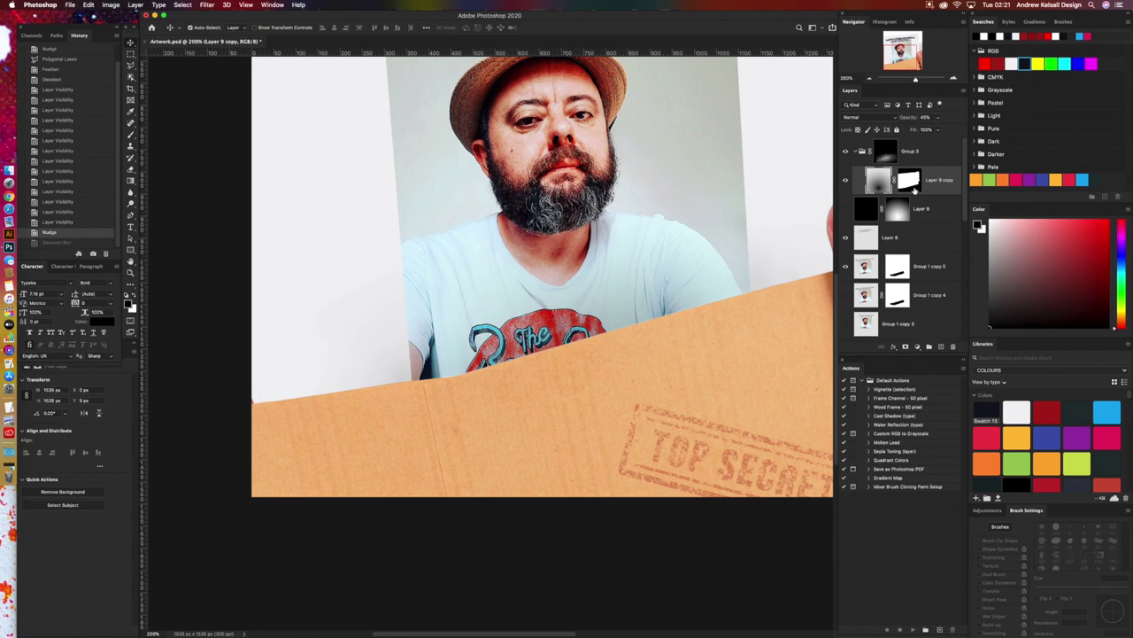
Step: Target Layer 9 copy's mask and set the Brush to 48 px at 14% opacity
left_click(912, 184)
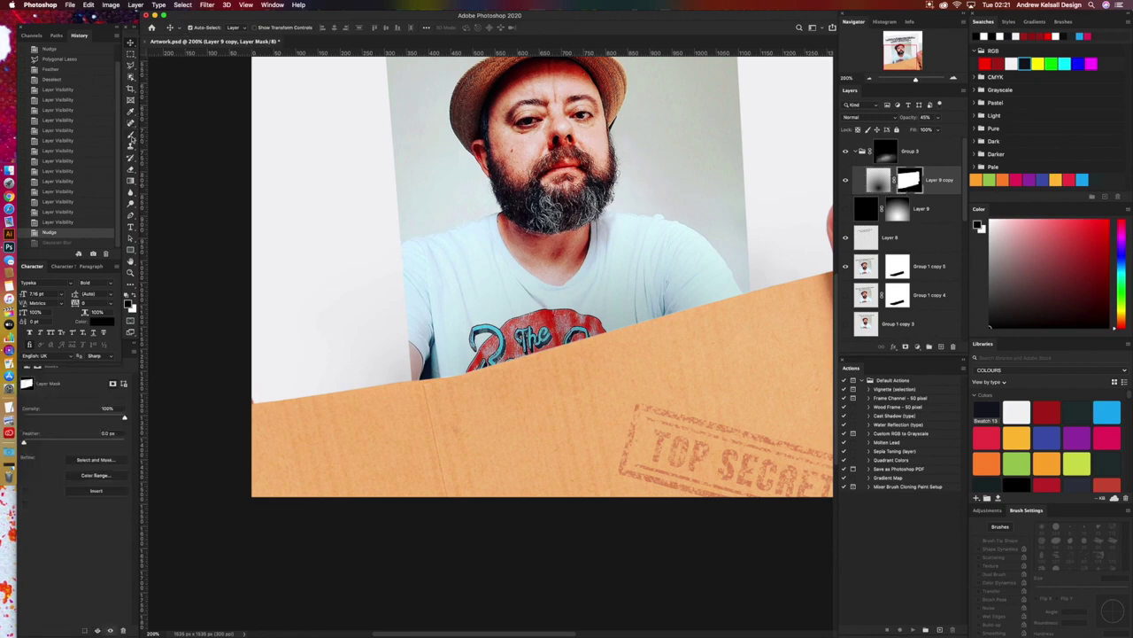
left_click(133, 132)
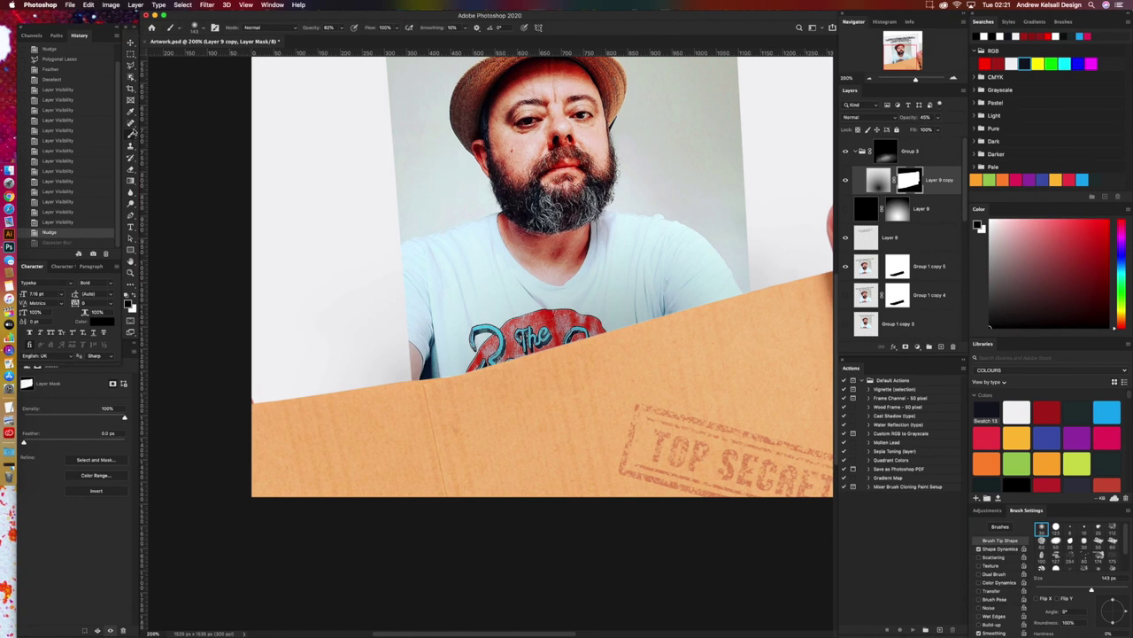
left_click(204, 31)
left_click(202, 55)
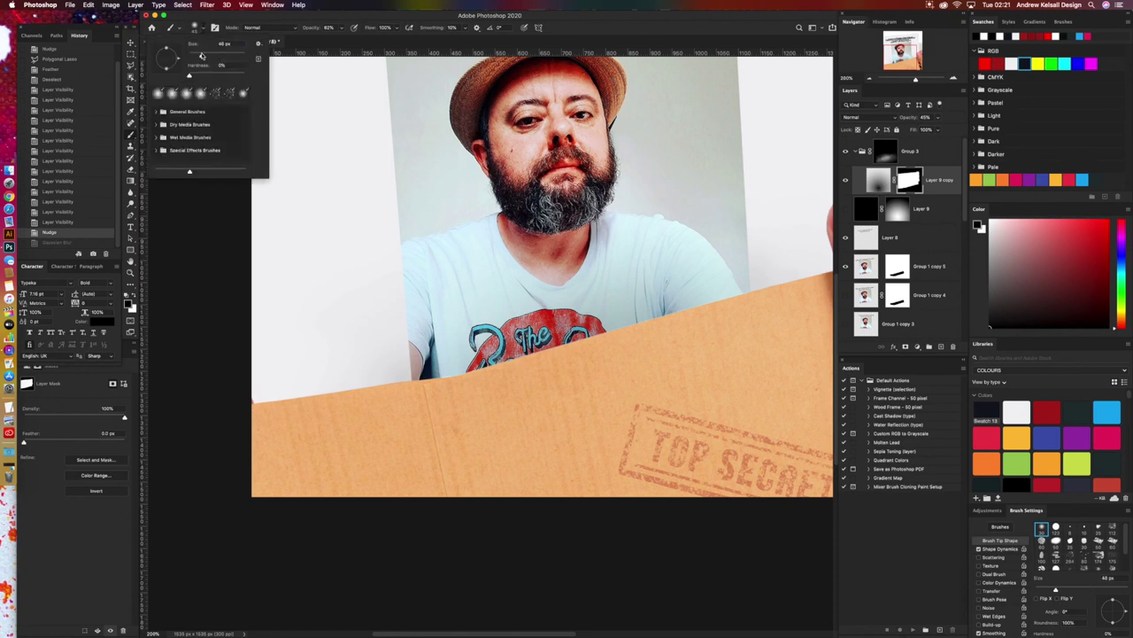
left_click_drag(342, 27, 324, 40)
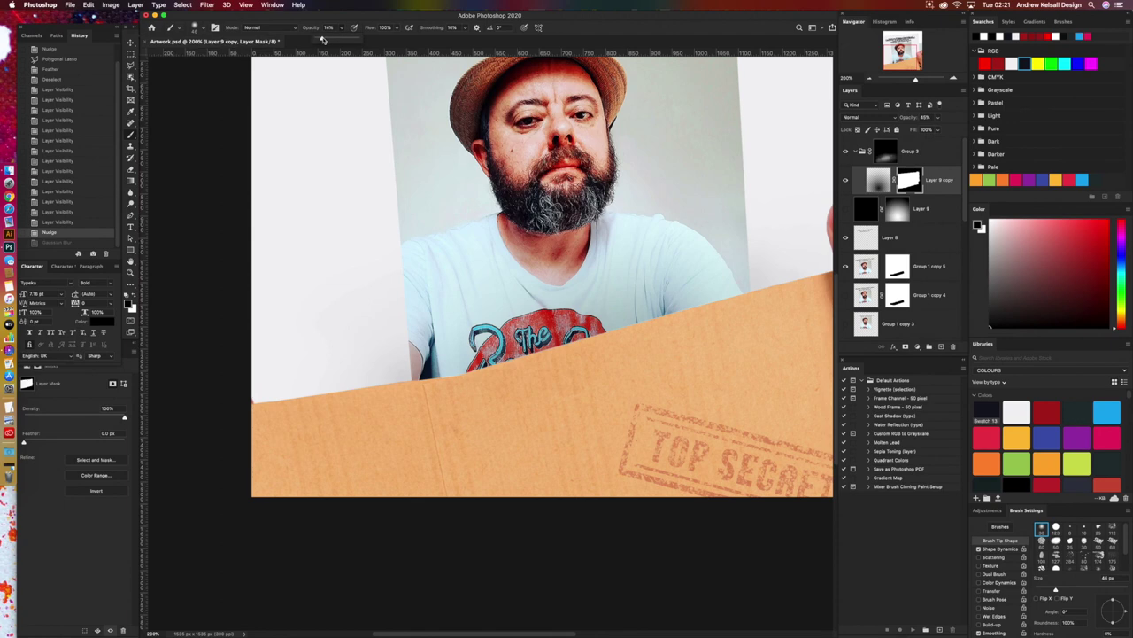
Step: Zoom in to 400% and duplicate Layer 9 copy into Layer 9 copy 2
left_click(952, 78)
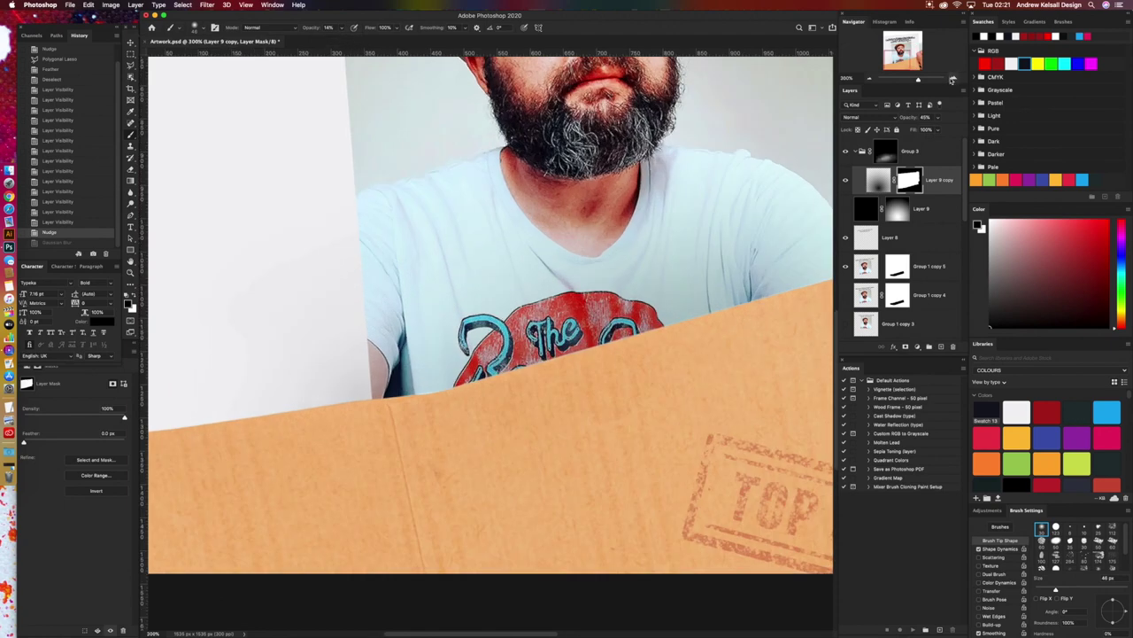
left_click(952, 78)
left_click_drag(867, 196, 943, 341)
Step: Hide Layer 9 copy and dab white on the Layer 9 copy 2 mask near the shoulder
left_click(846, 209)
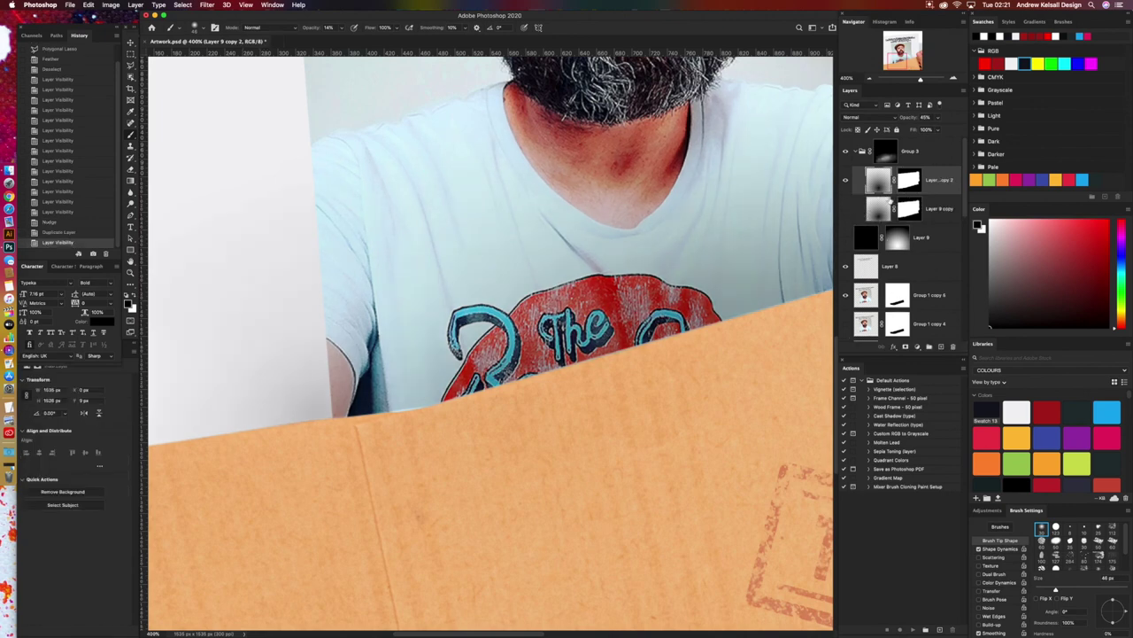
left_click(910, 182)
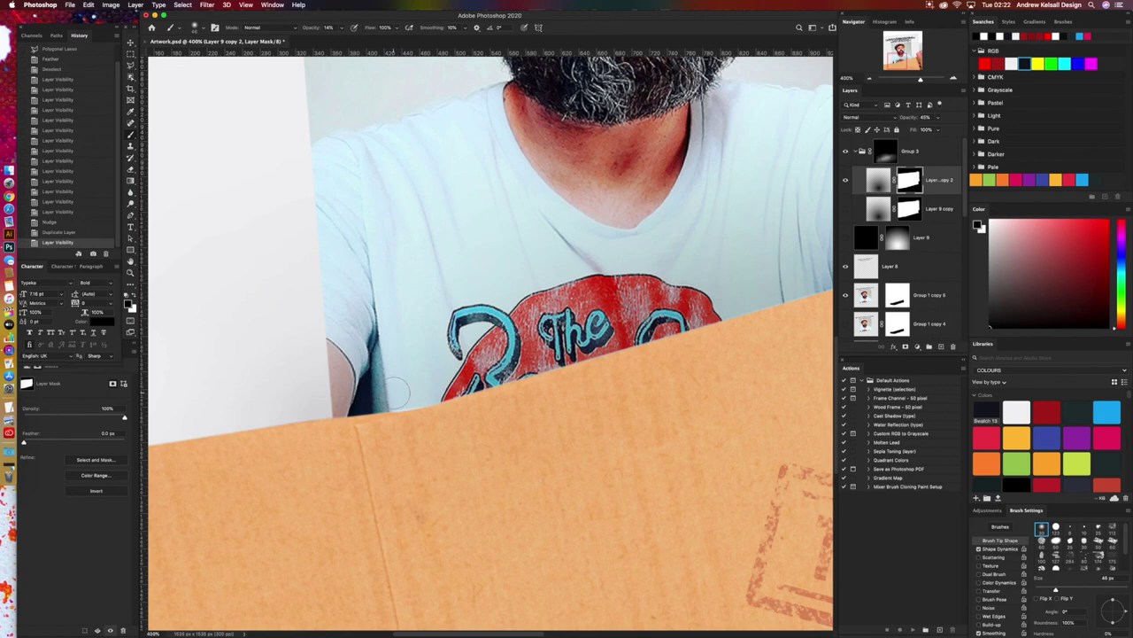
key("x")
left_click_drag(400, 393, 405, 404)
left_click_drag(403, 404, 402, 403)
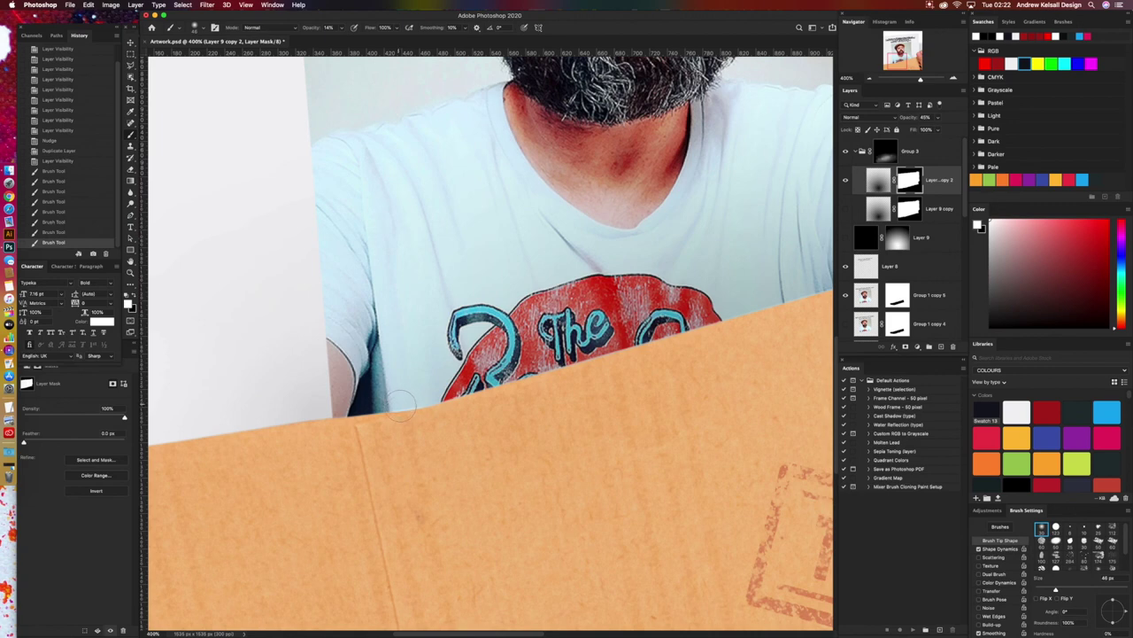
left_click(416, 407)
Step: Raise brush opacity to 100% and test strokes along the shirt edge, undoing them
left_click(196, 28)
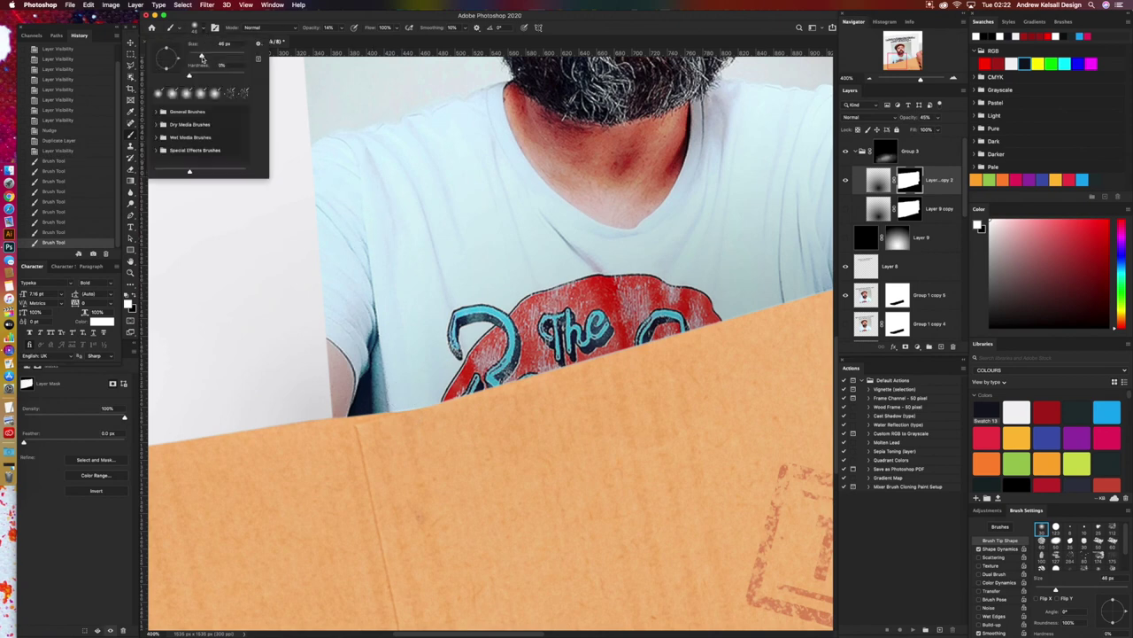
left_click(348, 32)
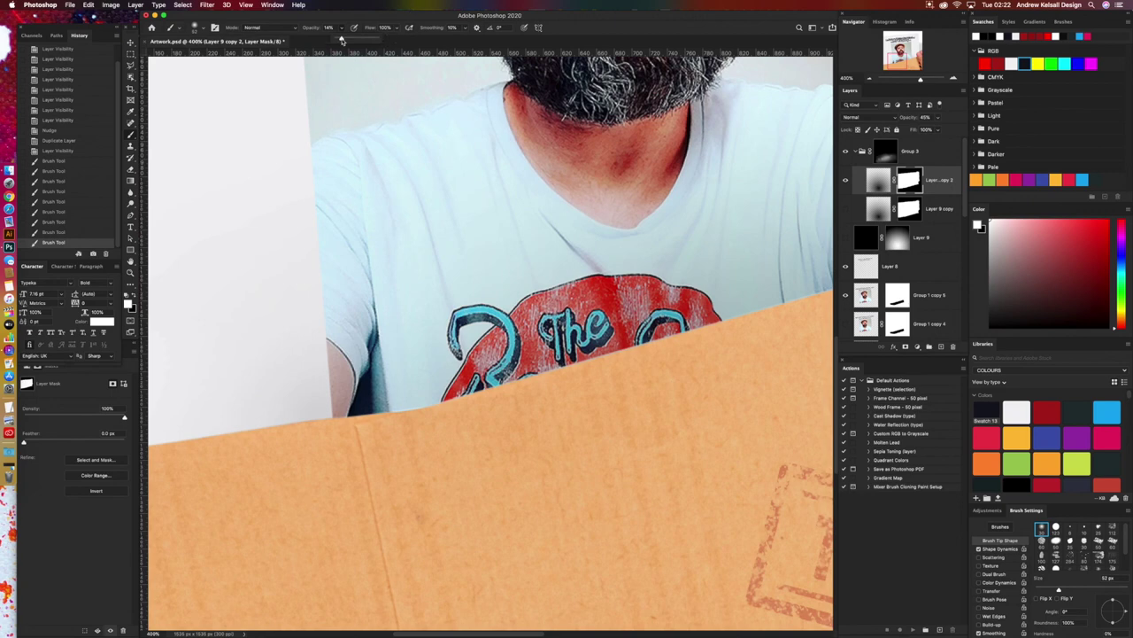
left_click_drag(342, 39, 376, 39)
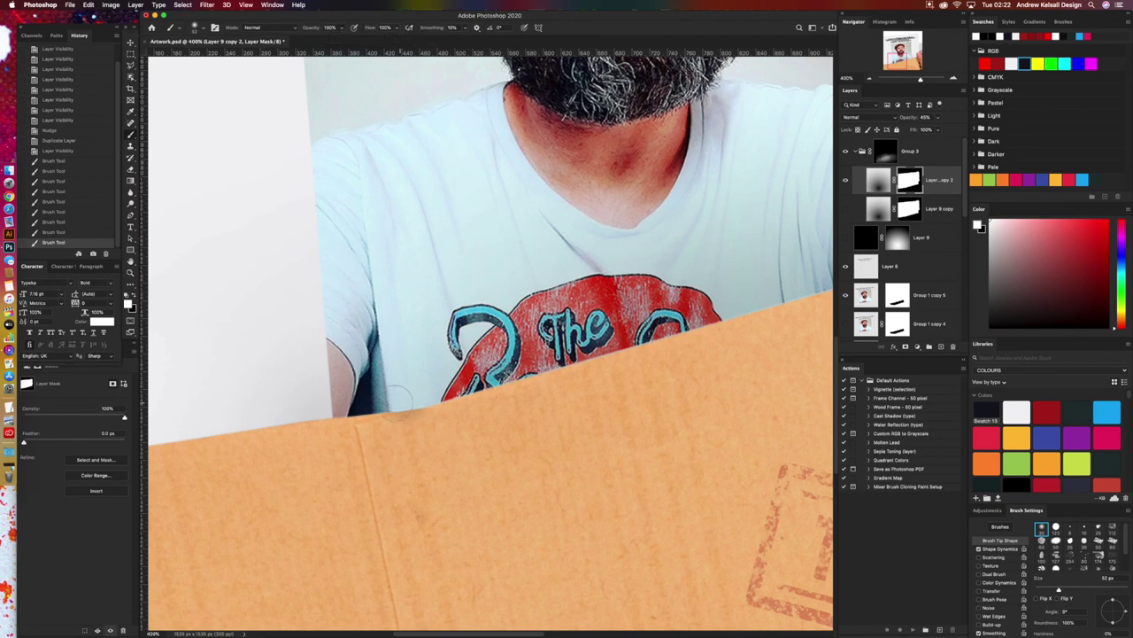
left_click_drag(400, 405, 405, 395)
key("super+z")
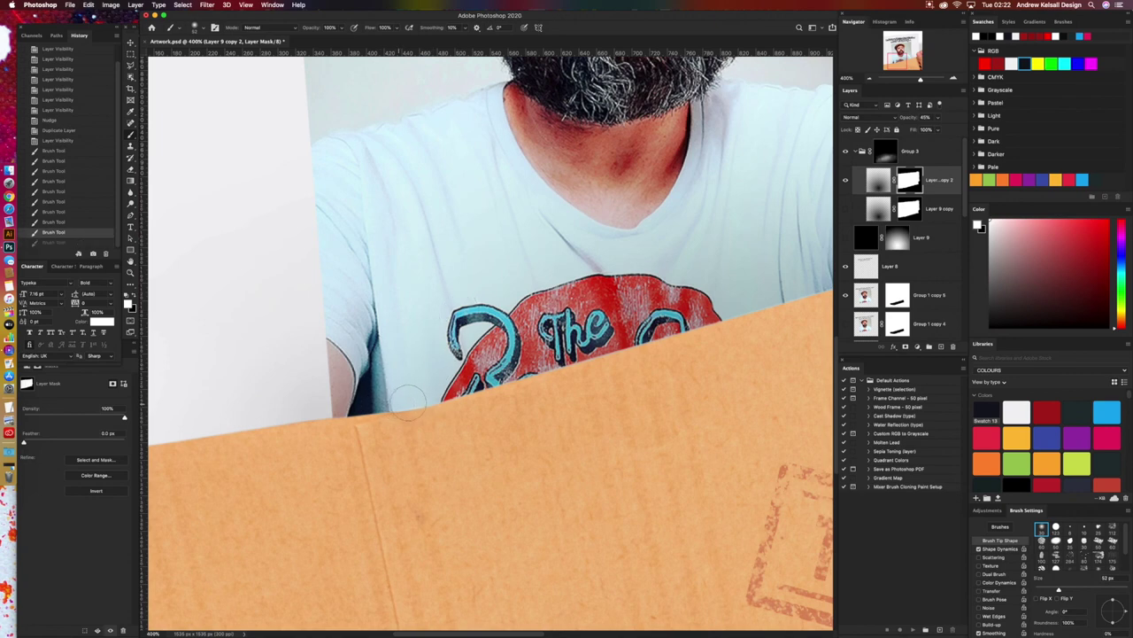
left_click_drag(426, 426, 438, 469)
key("super+z")
Step: Set the brush to 17 px at 47% opacity
left_click(202, 32)
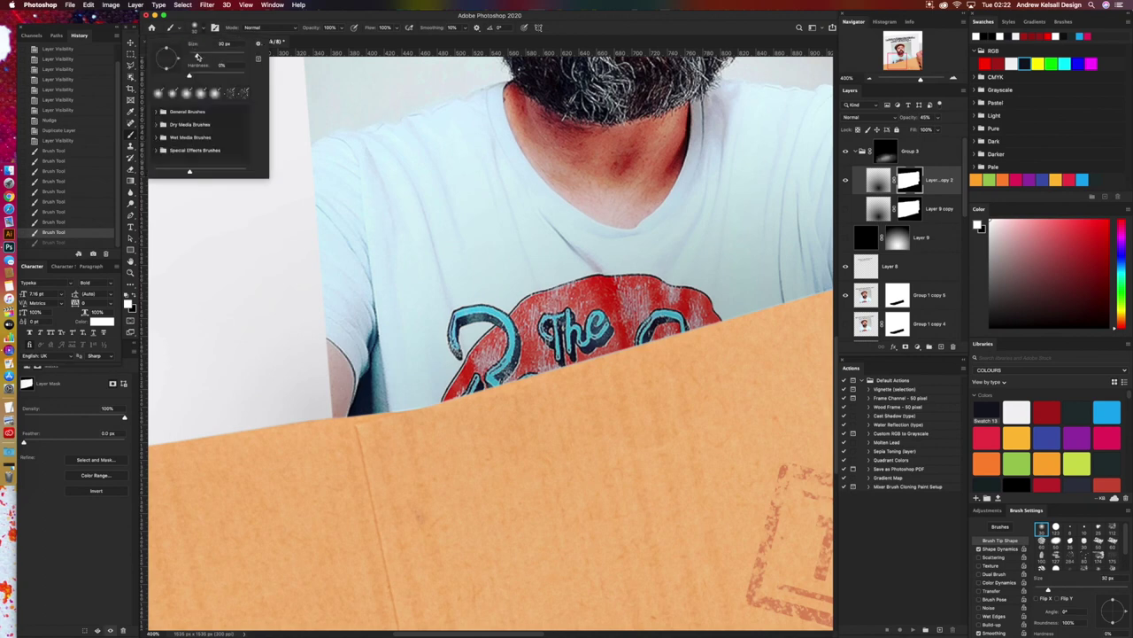
left_click_drag(197, 57, 193, 56)
left_click(343, 27)
left_click_drag(343, 39, 319, 39)
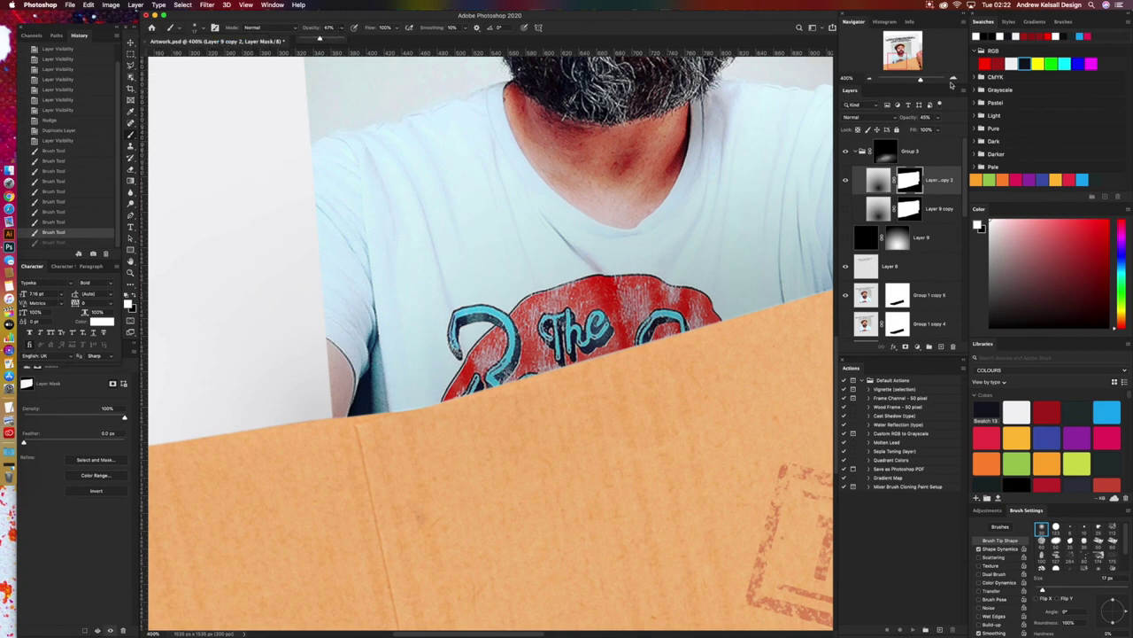
Step: At 700% zoom, dab white along the shirt's lower edge and the cardboard's top edge
left_click(952, 79)
left_click(952, 79)
left_click(953, 79)
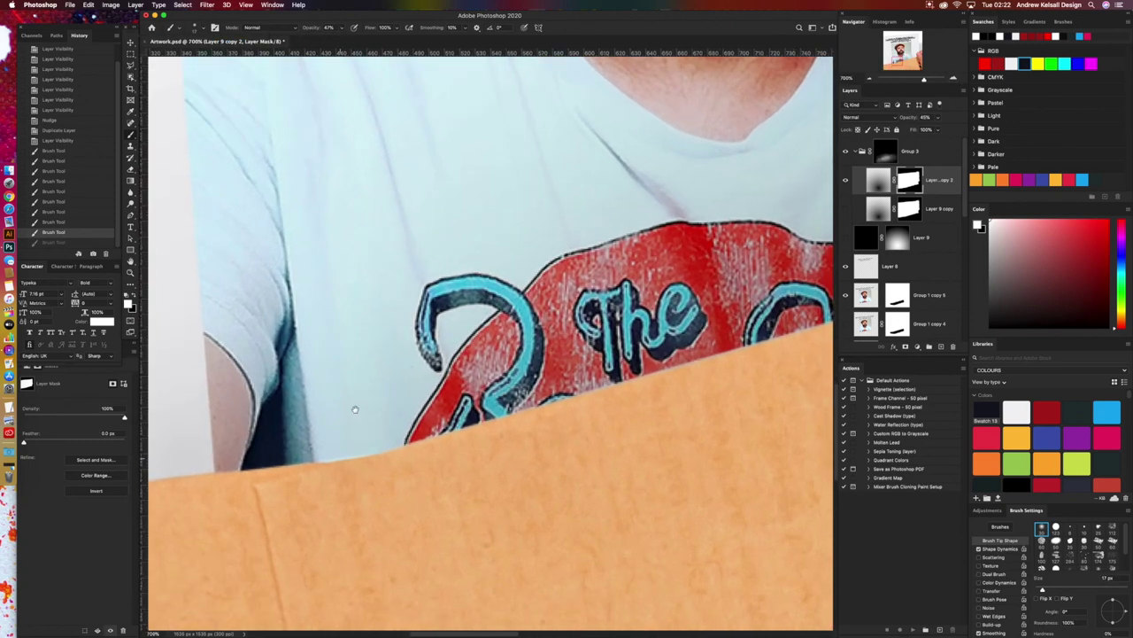
scroll(354, 410, "down", 2)
left_click(351, 409)
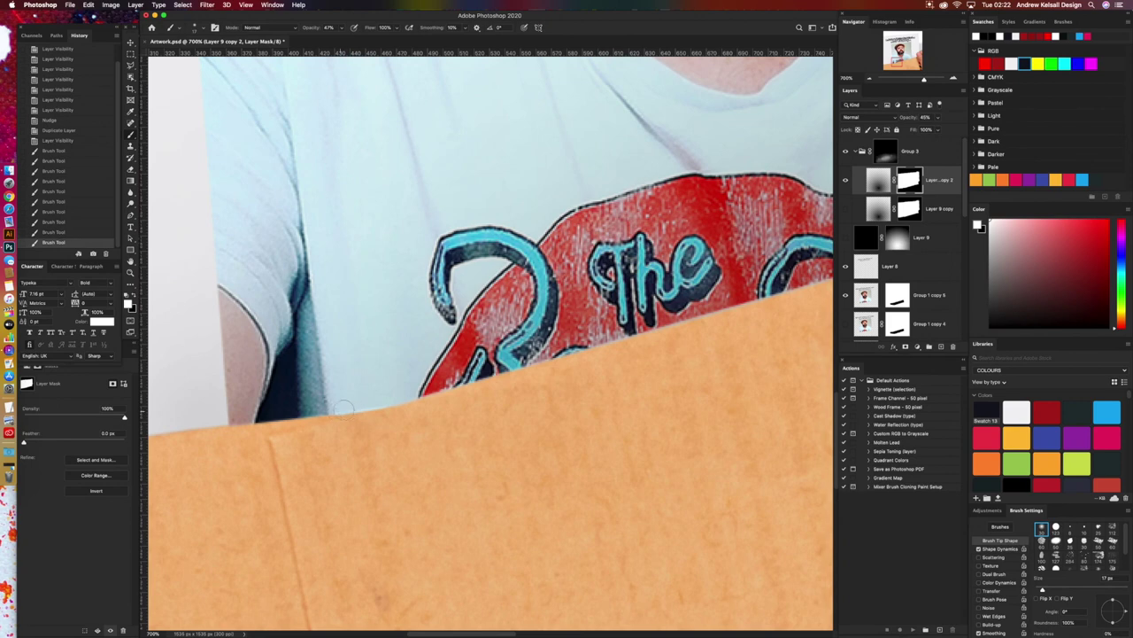
left_click(337, 409)
left_click(369, 405)
left_click(377, 401)
left_click(384, 403)
left_click(363, 406)
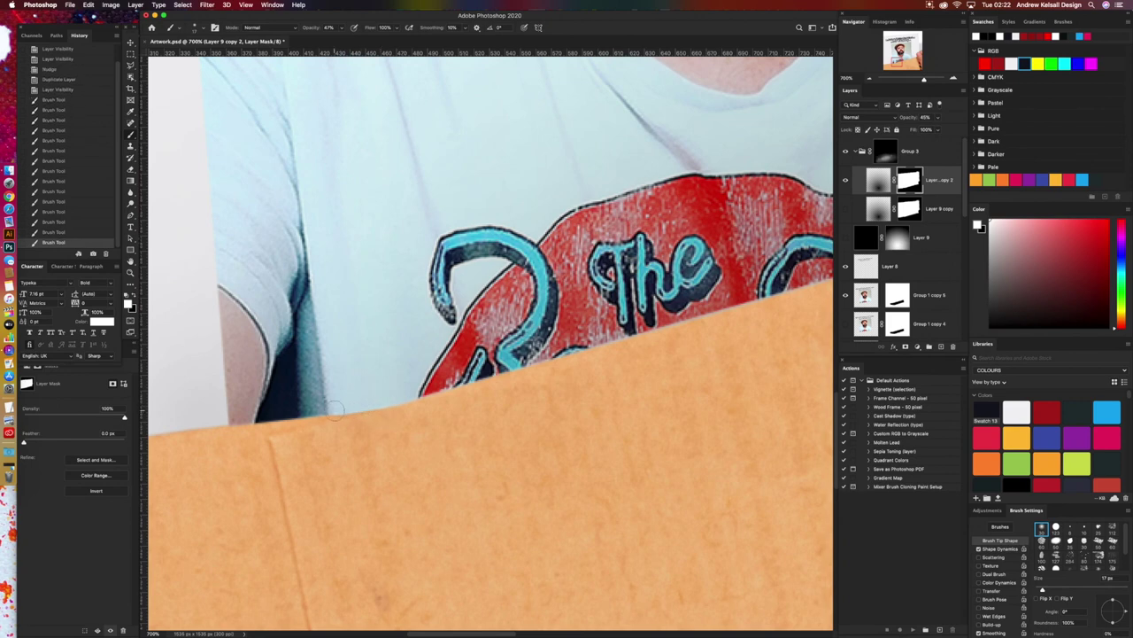
Step: Touch up the mask further along the envelope edge, then zoom back out
left_click(340, 409)
left_click(342, 409)
left_click(347, 408)
left_click(375, 406)
left_click(391, 400)
left_click(868, 80)
left_click(868, 79)
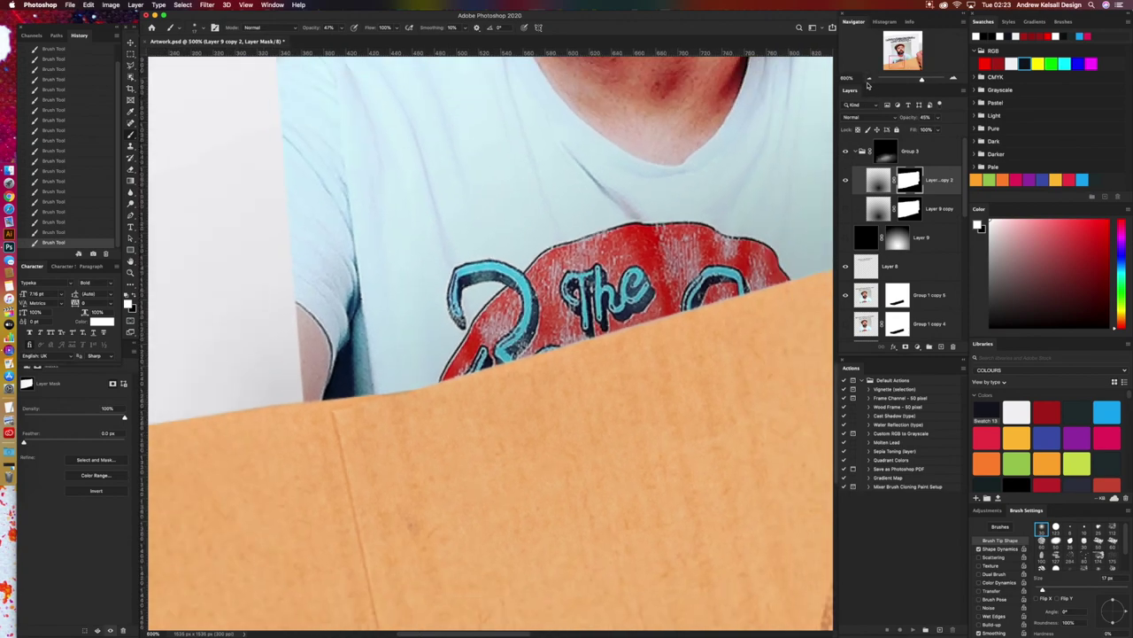
left_click(867, 81)
Step: Zoom out to inspect the whole cover, then return to 100%
left_click(867, 81)
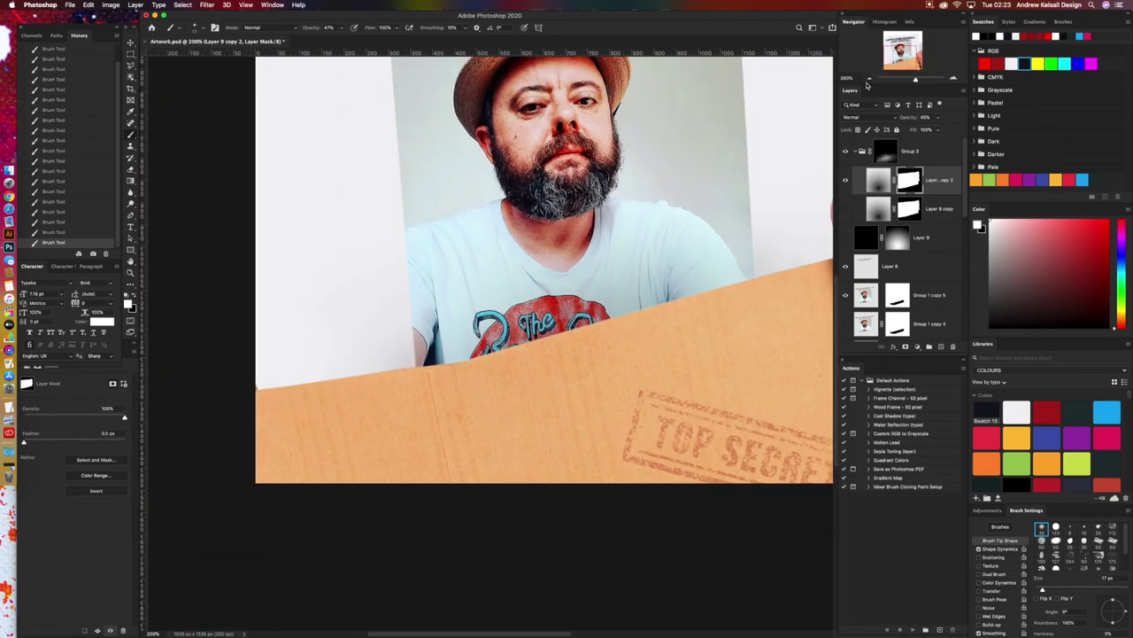
left_click(868, 81)
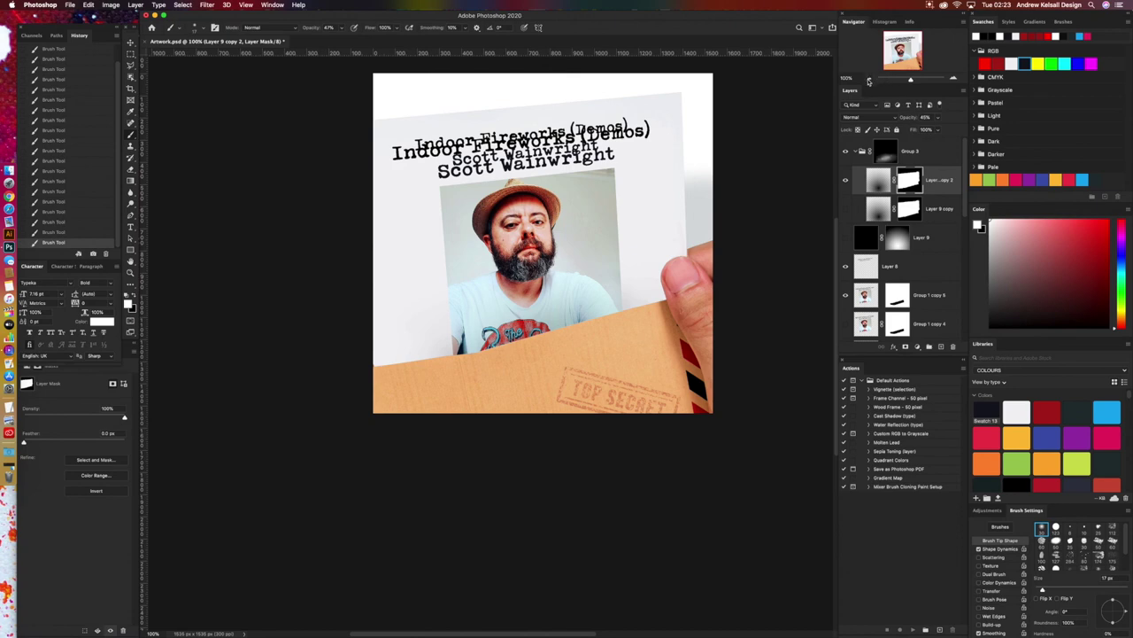
left_click(869, 81)
left_click(869, 80)
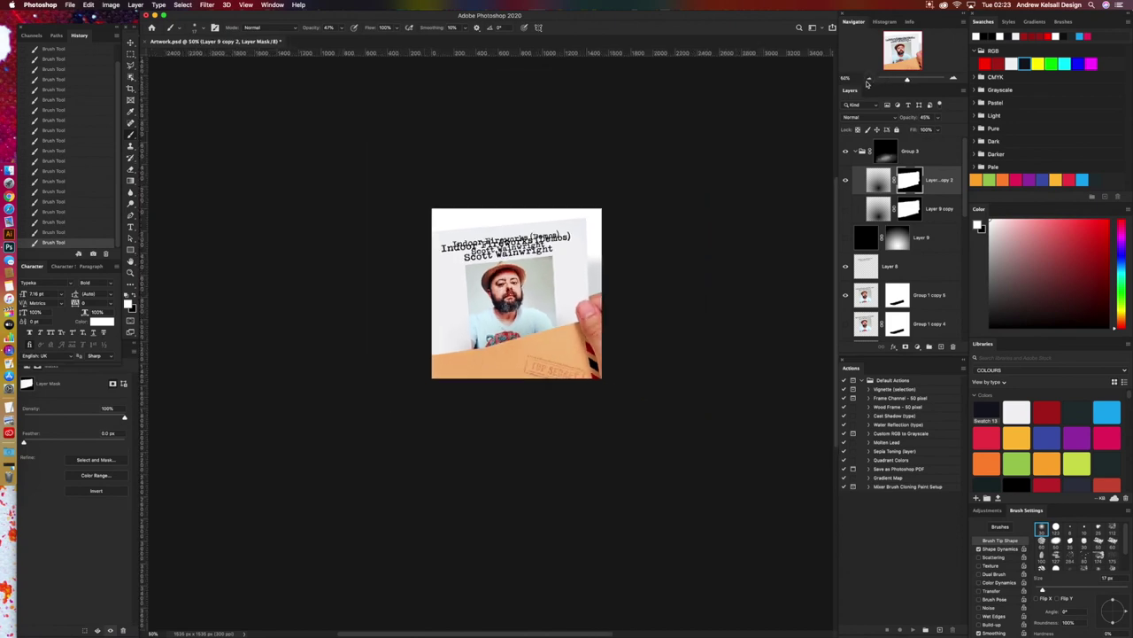
left_click(869, 81)
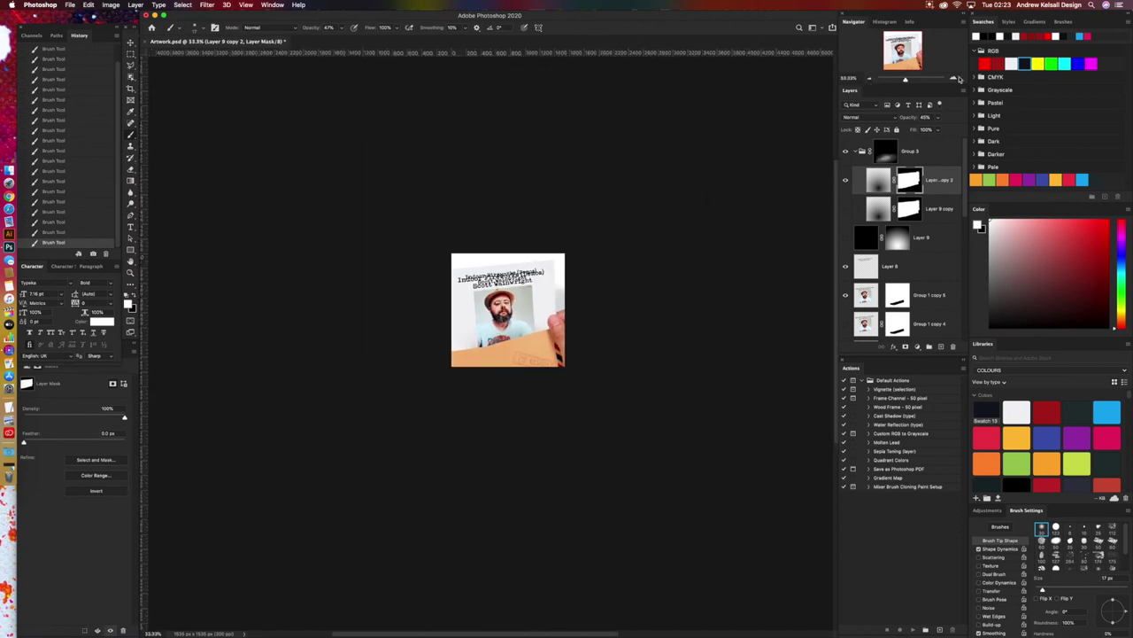
left_click(953, 79)
left_click(953, 79)
left_click(953, 79)
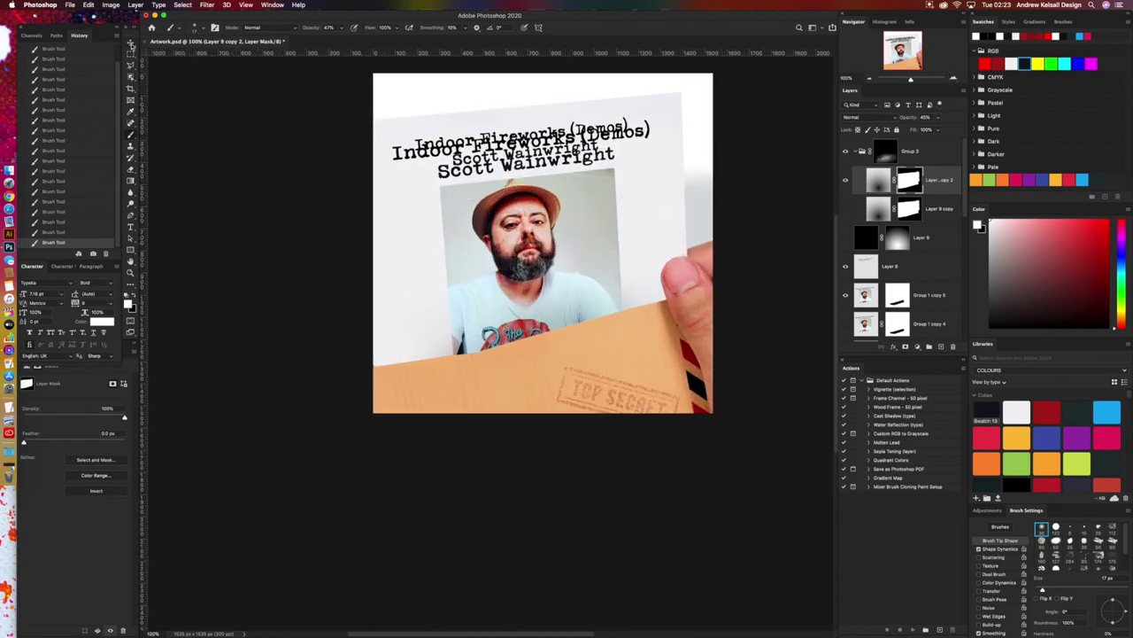
Step: Toggle Layer 8 off and on to check the doubled title, then select Group 1 copy 5
left_click(131, 43)
scroll(529, 273, "up", 5)
scroll(529, 273, "right", 4)
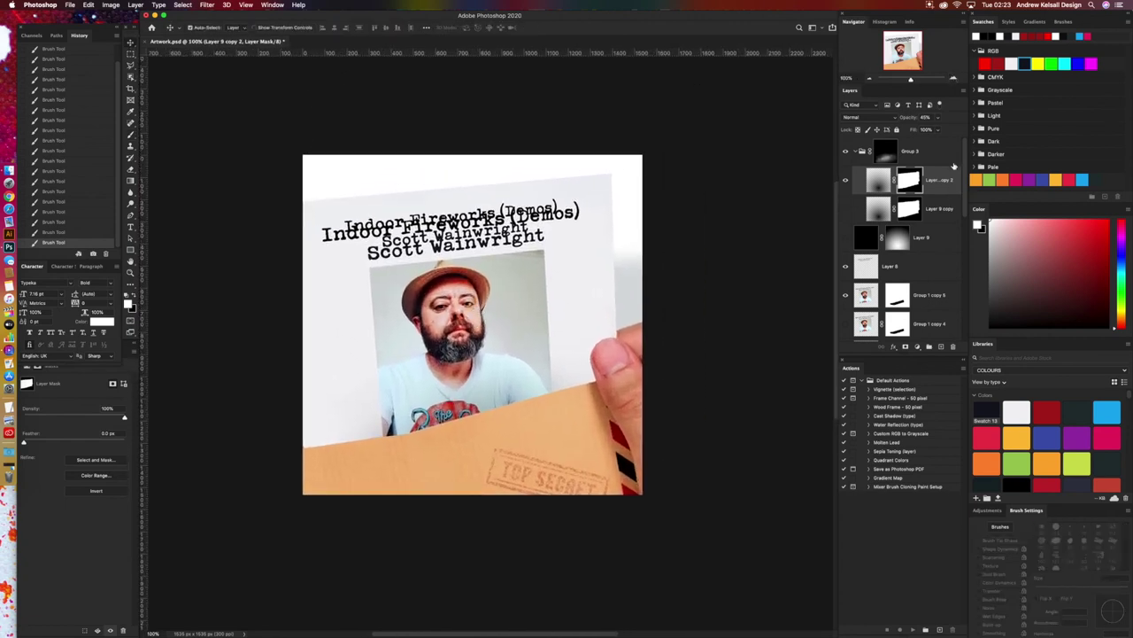
scroll(956, 173, "down", 2)
left_click(846, 211)
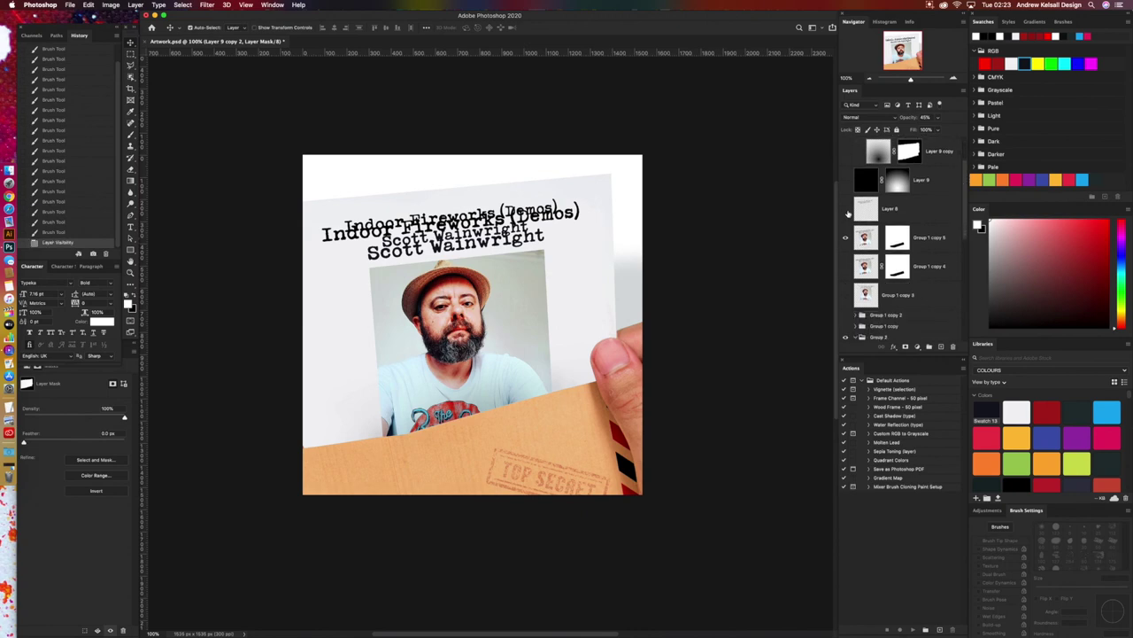
left_click(846, 210)
left_click(863, 241)
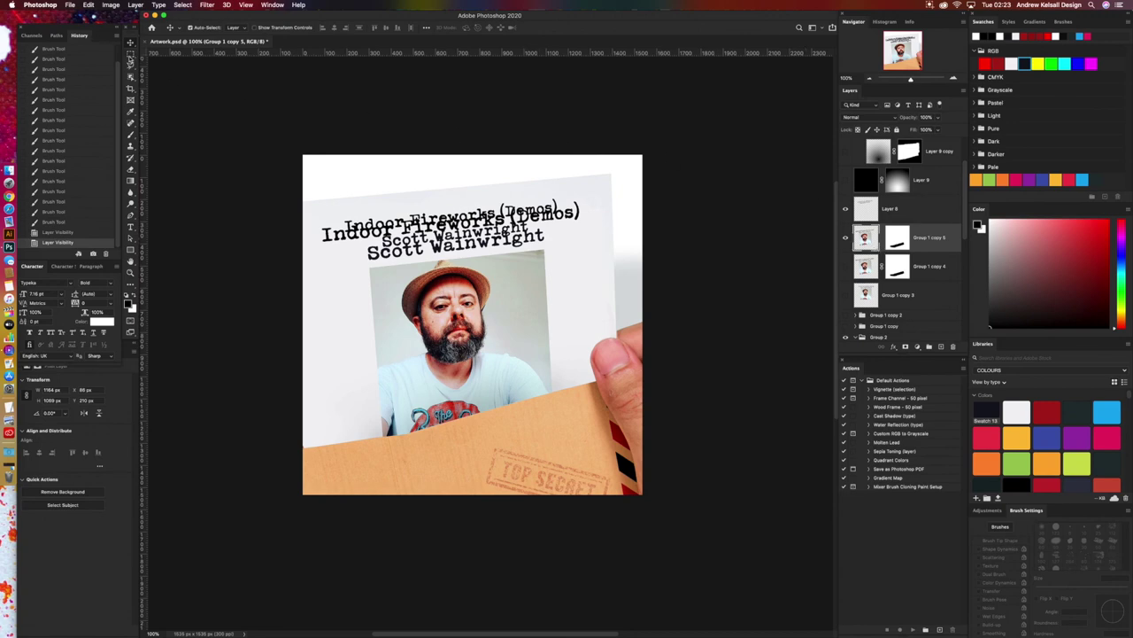
Step: Lasso and delete the ghosted duplicate title, deselect, and save
left_click(131, 64)
mouse_move(316, 272)
left_mouse_down()
mouse_move(577, 243)
mouse_move(606, 218)
mouse_move(593, 184)
mouse_move(343, 204)
mouse_move(312, 221)
mouse_move(317, 274)
left_mouse_up()
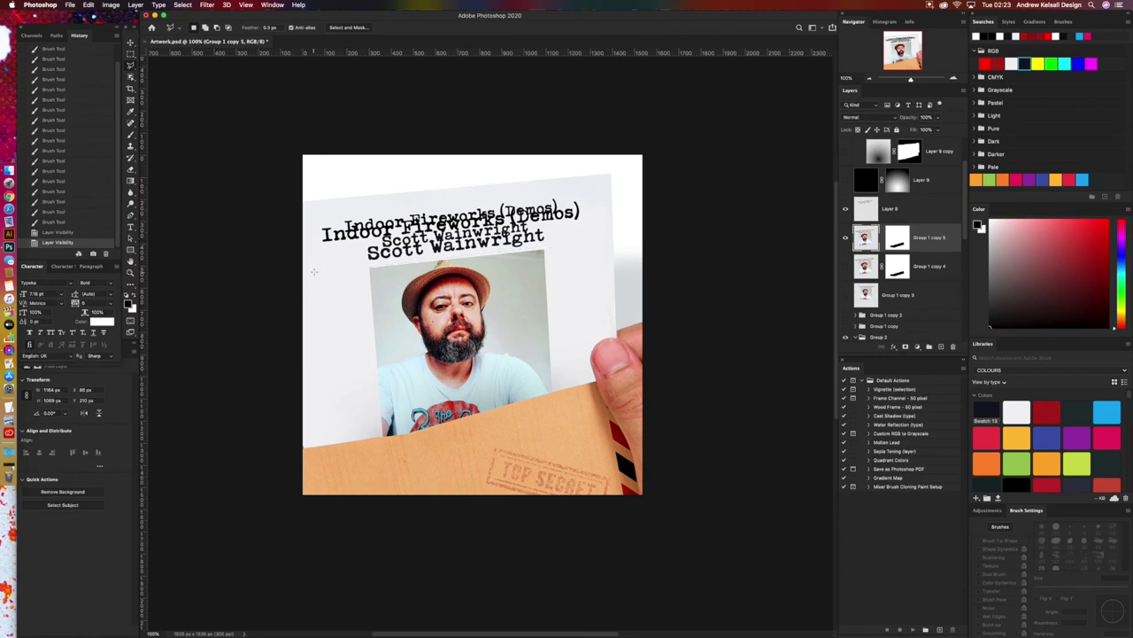
key("v")
key("Delete")
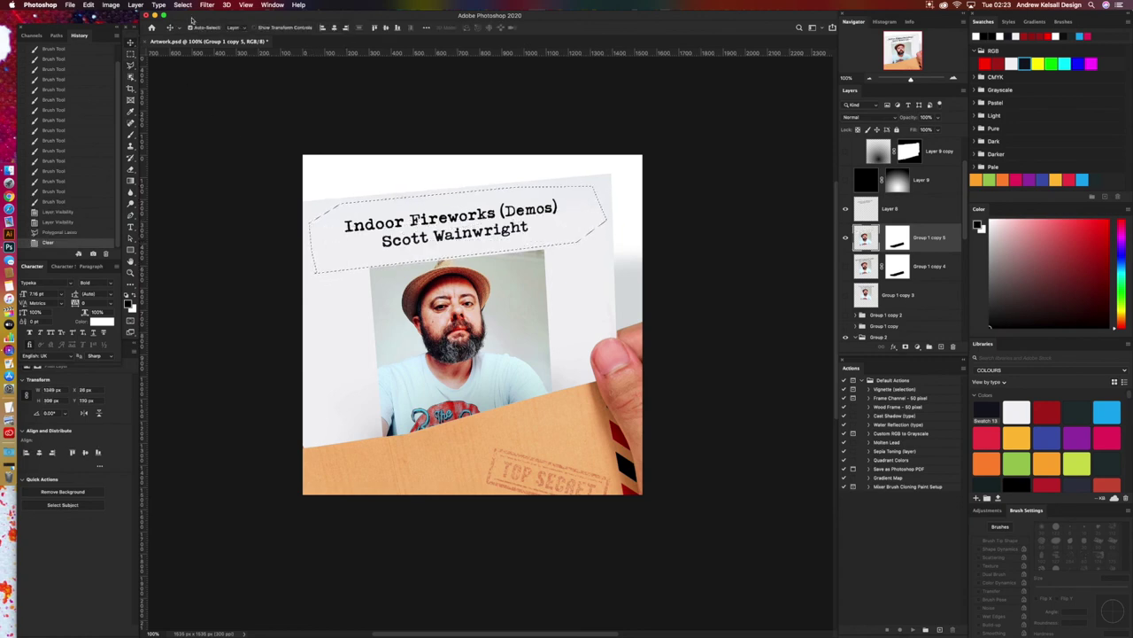
key("super+d")
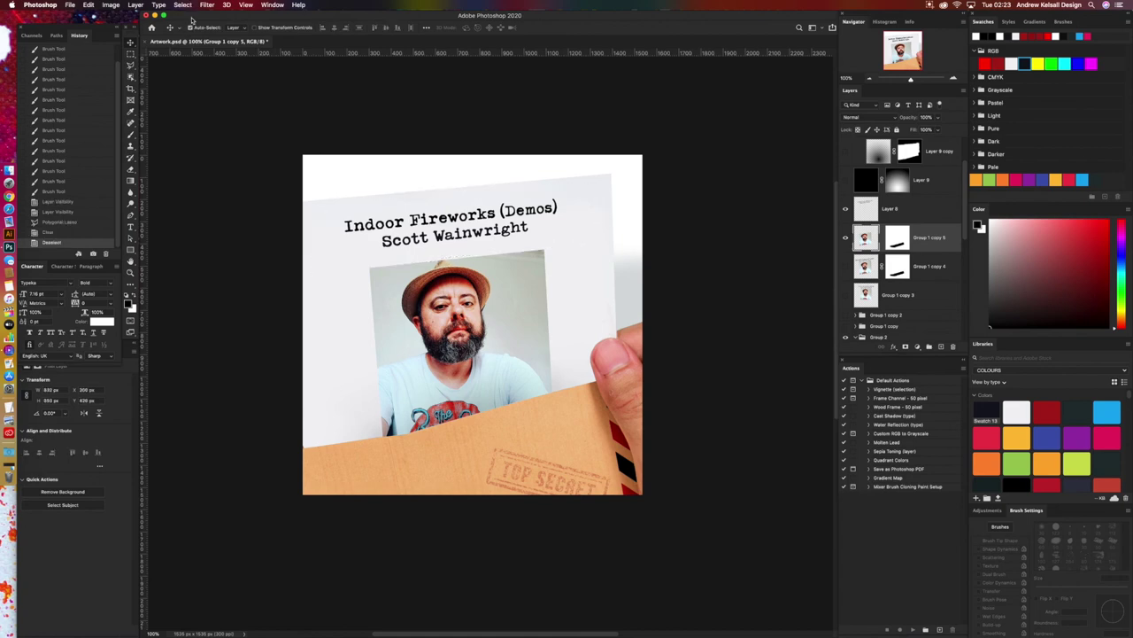
key("super+s")
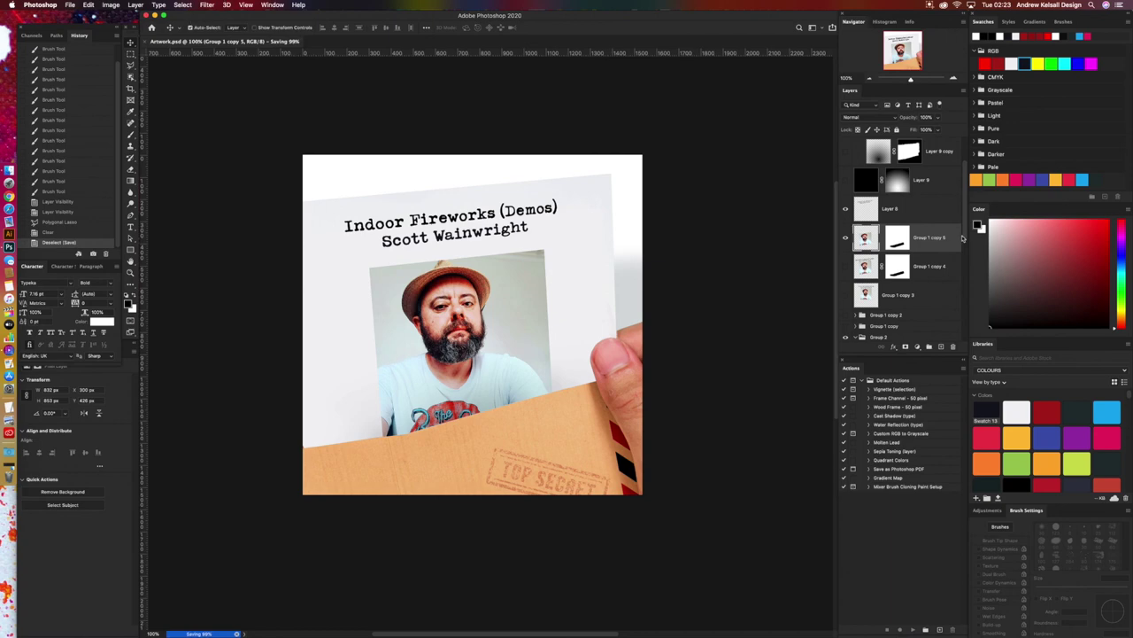
Step: Select all layers from Layer 7 up to the top of the stack
left_click_drag(964, 209, 958, 318)
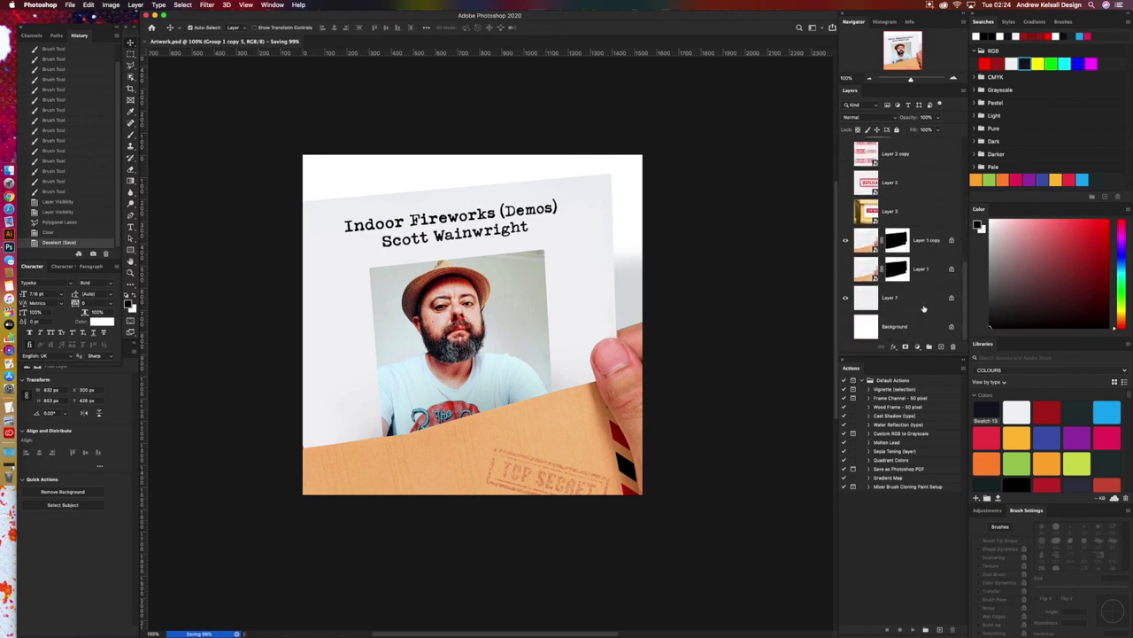
left_click(925, 307)
scroll(912, 266, "up", 5)
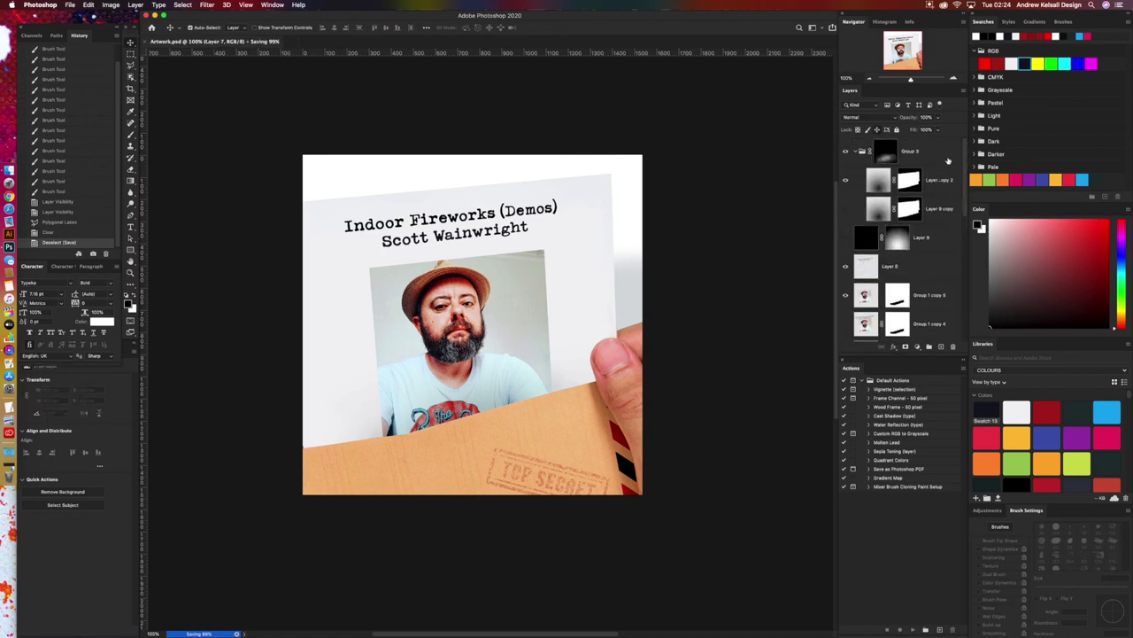
left_click(939, 278, "shift")
Step: Group the selected layers, name the group ARTWORK, and save Artwork.psd
left_click(929, 346)
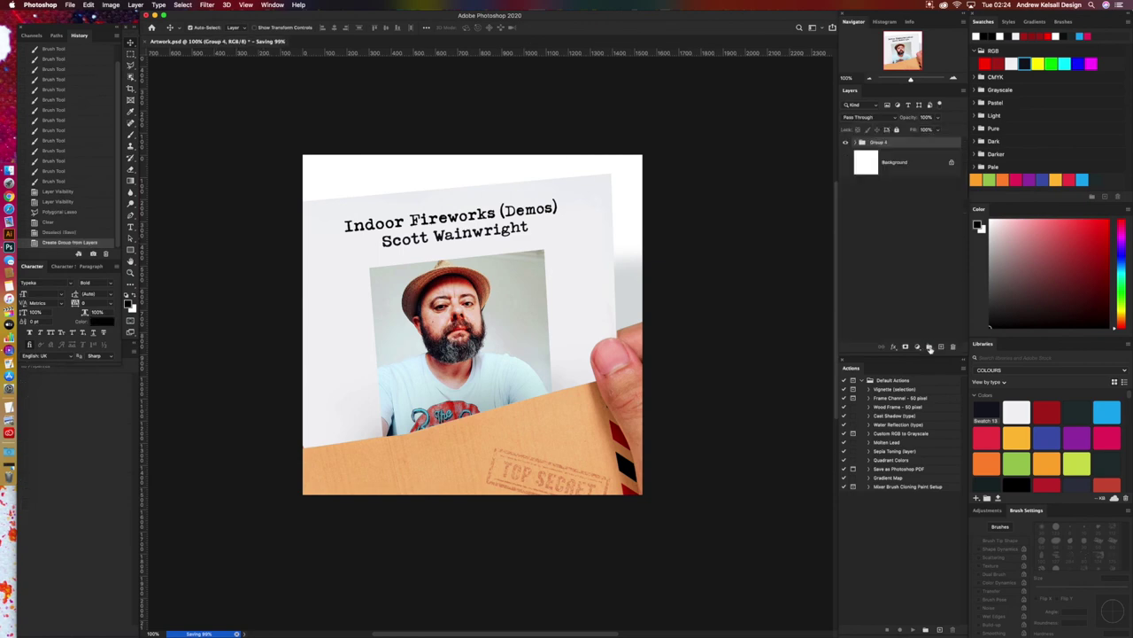
double_click(879, 142)
type("ArtWOR")
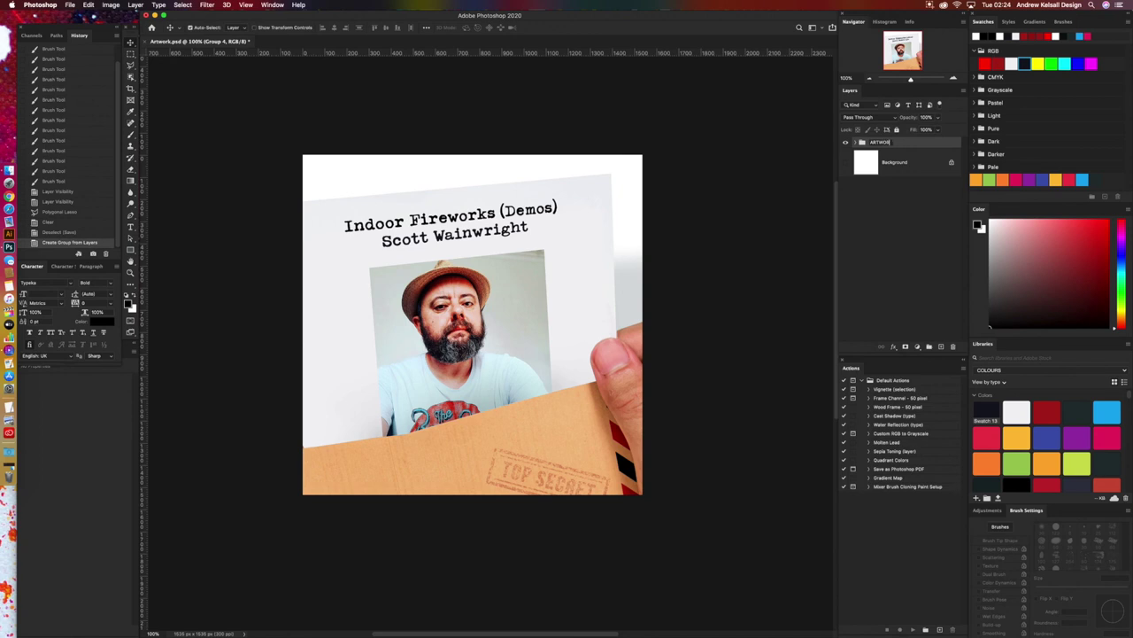
type("K")
key("Return")
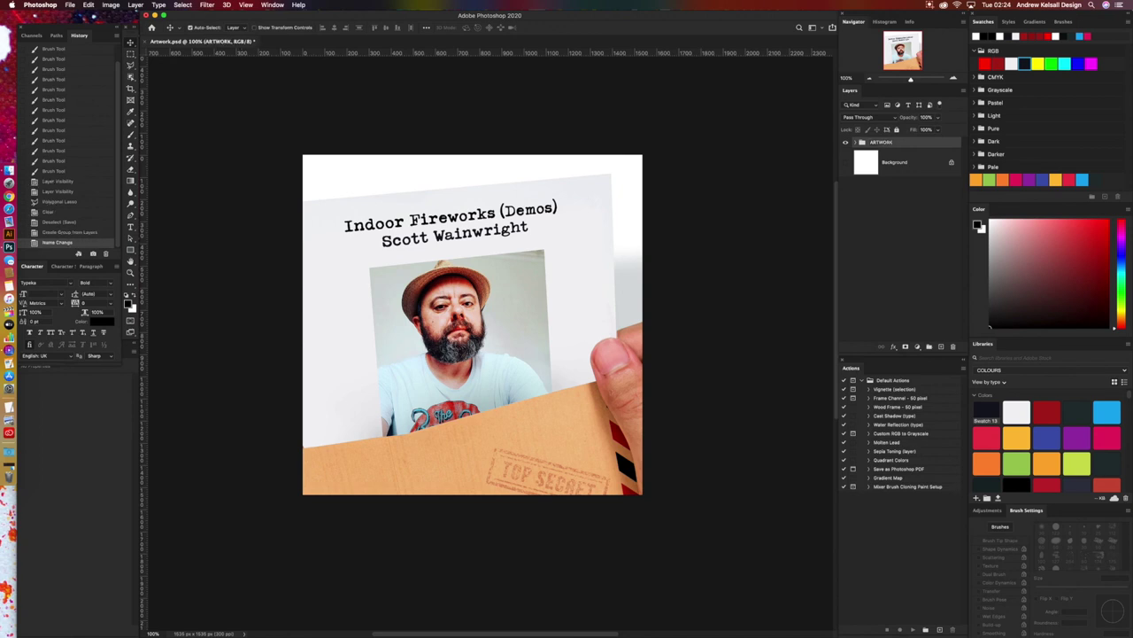
key("super+s")
Step: Save a copy of the artwork as JPEG into the NEW folder on the 256GB Card drive
left_click(69, 5)
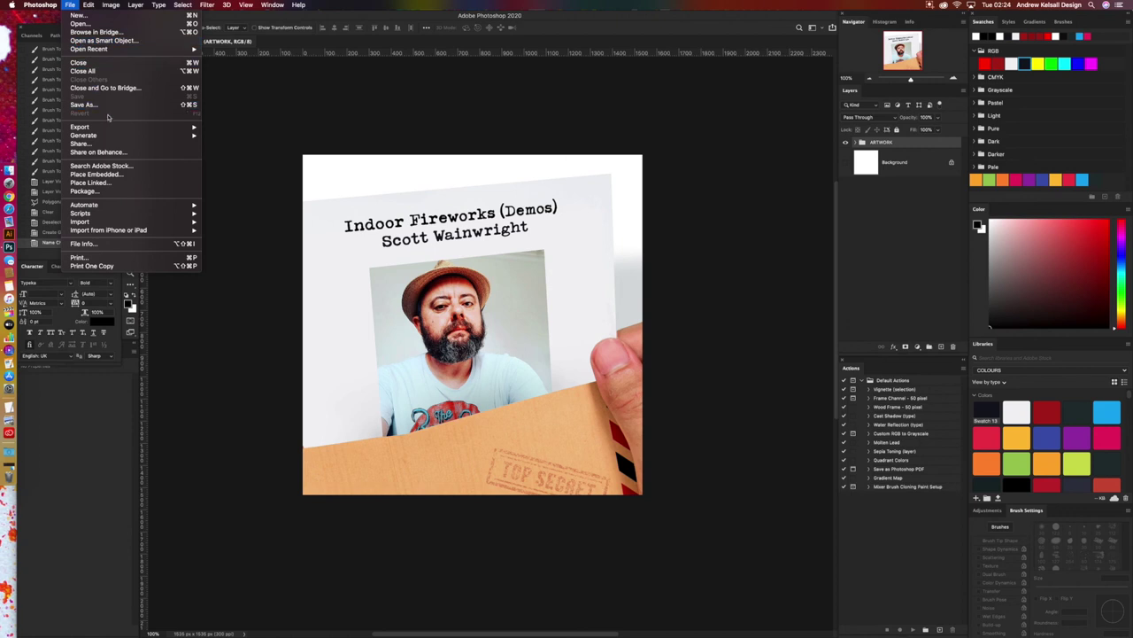
mouse_move(113, 129)
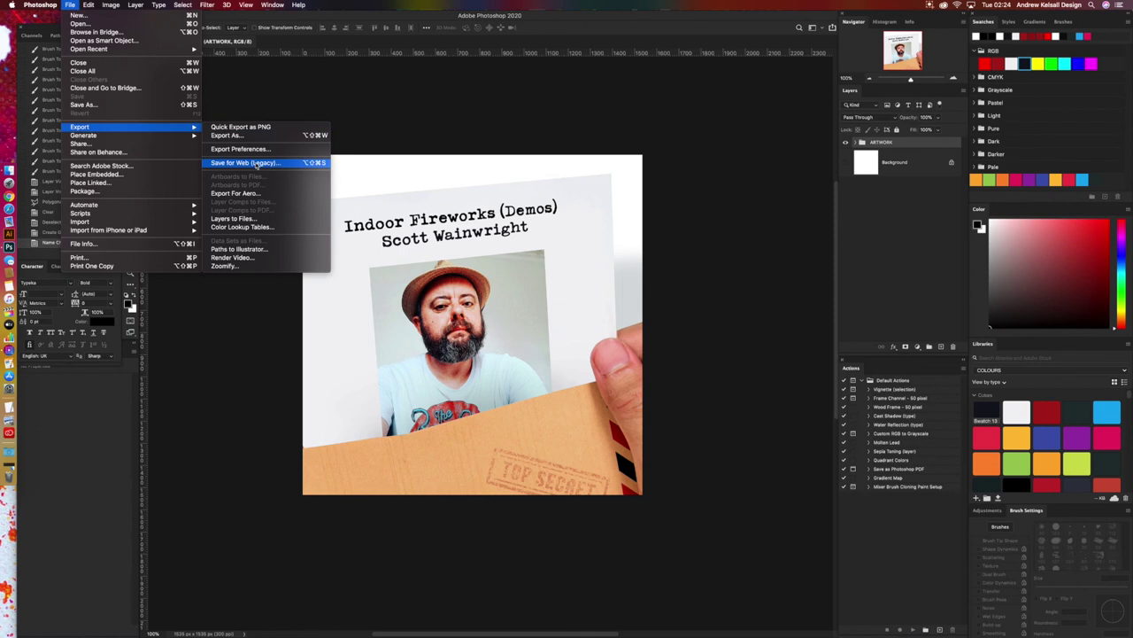
left_click(177, 107)
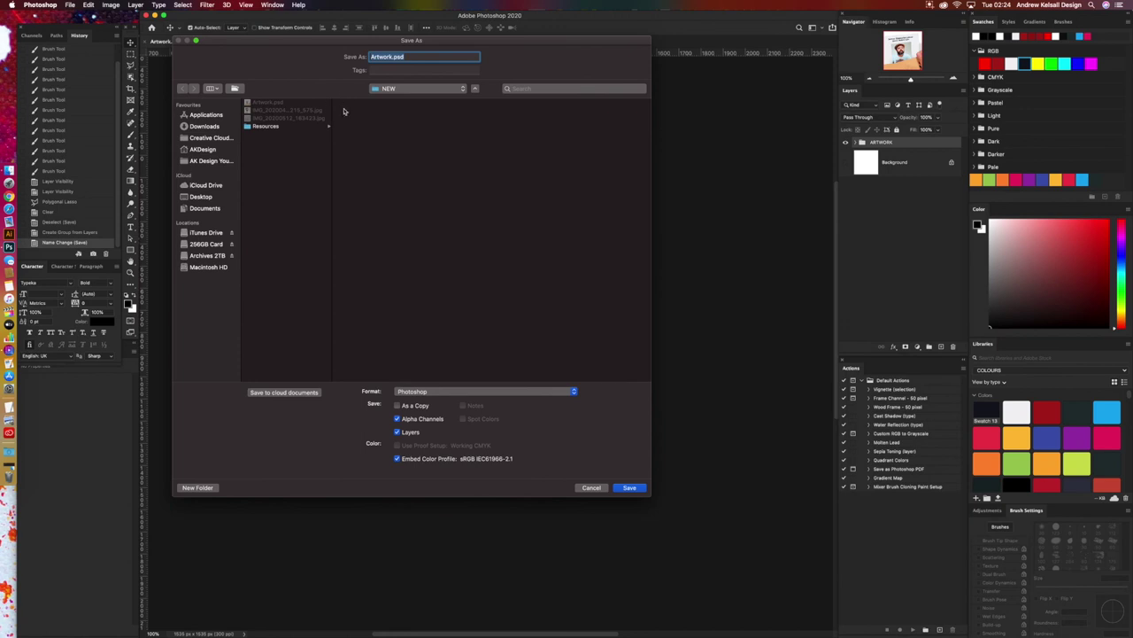
left_click(216, 246)
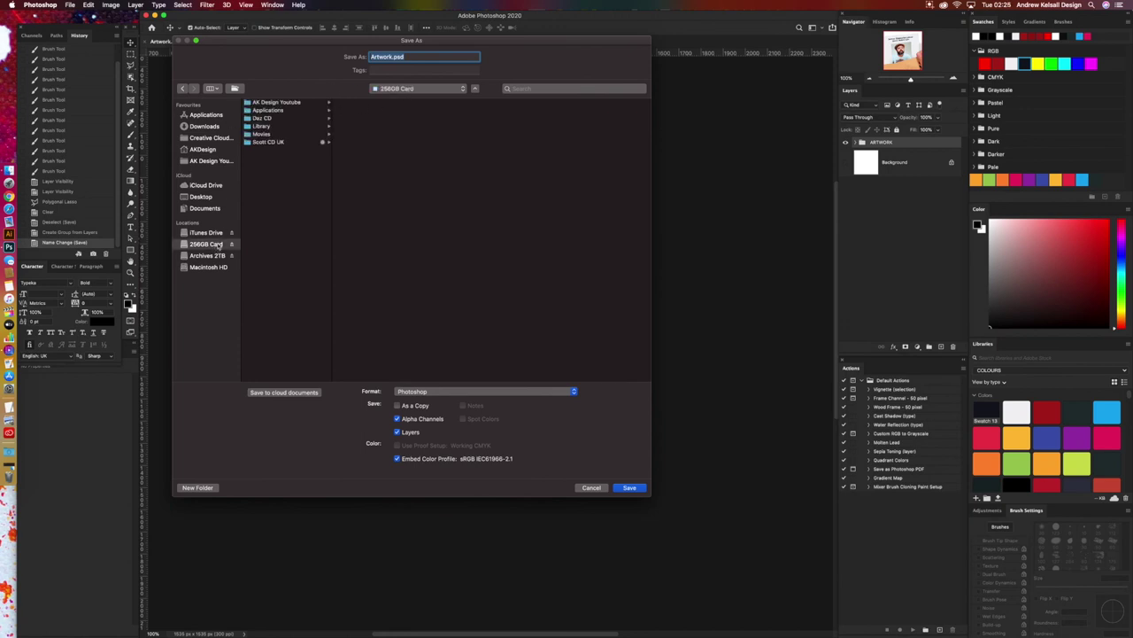
left_click(291, 142)
left_click(391, 102)
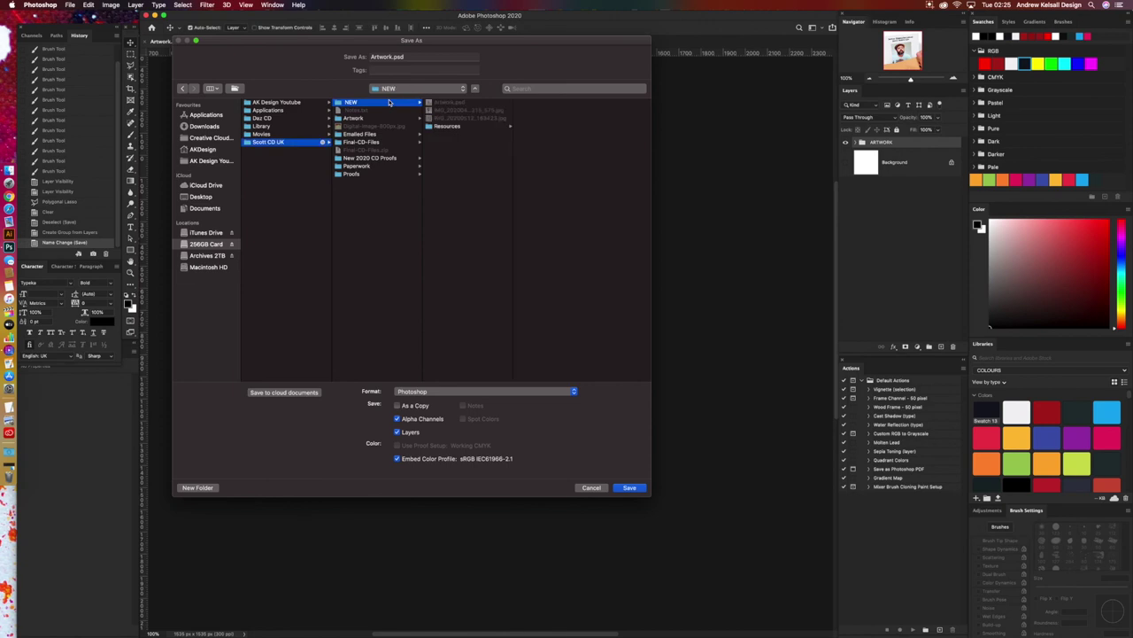
left_click(471, 392)
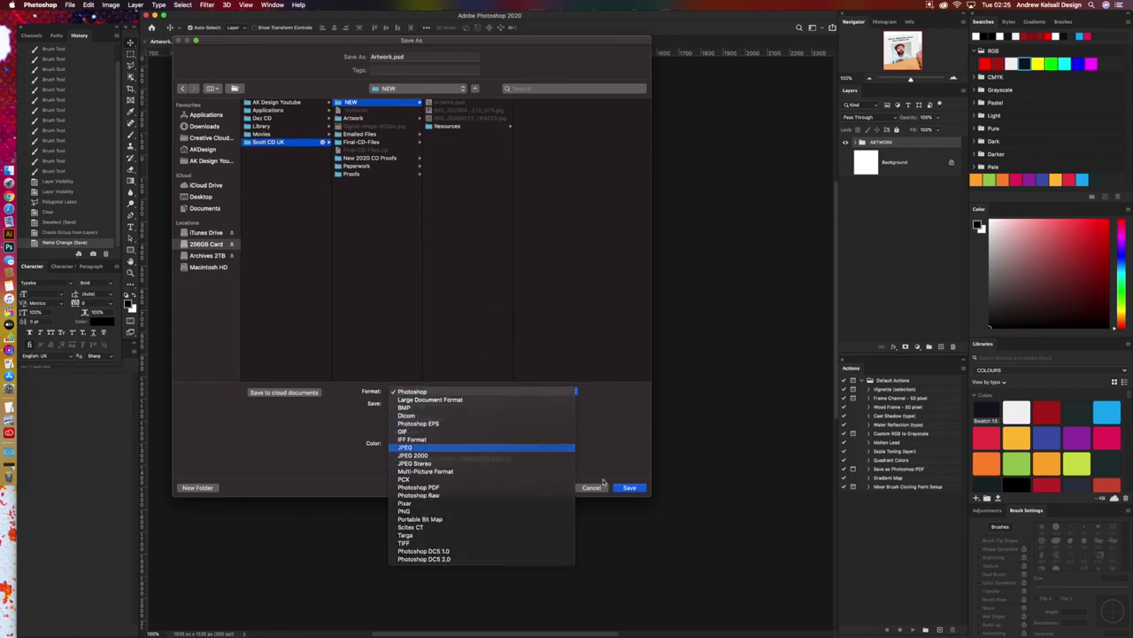
left_click(496, 447)
left_click(627, 487)
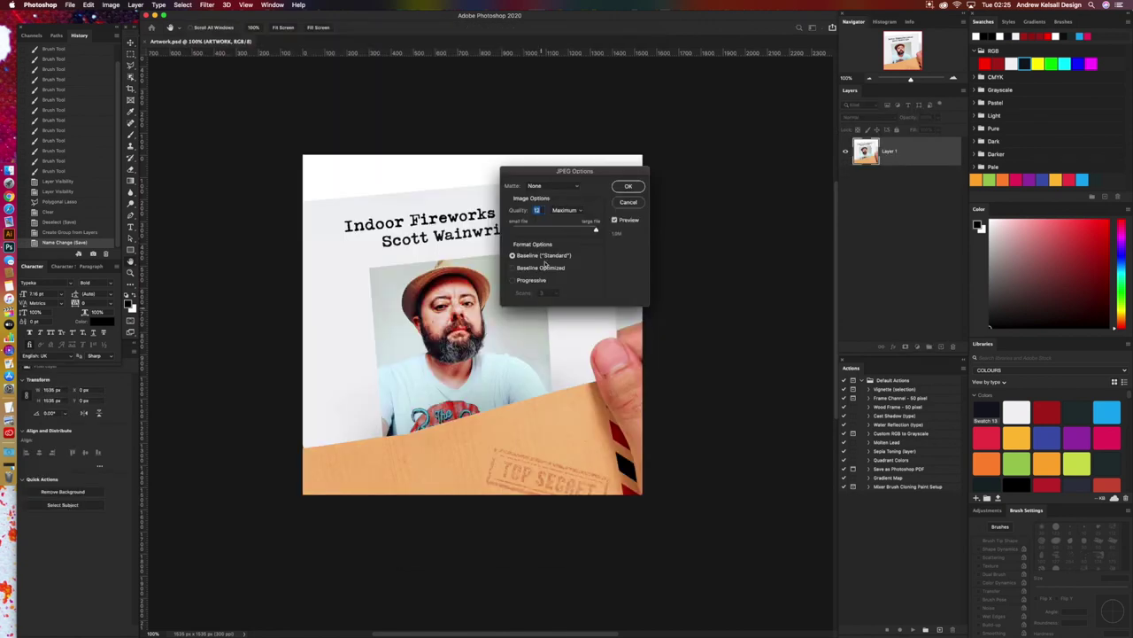
Step: Set the JPEG Options quality to 8 (High) and confirm the save
left_click(566, 229)
left_click_drag(568, 231, 572, 231)
left_click_drag(572, 231, 568, 232)
double_click(536, 212)
left_click(627, 187)
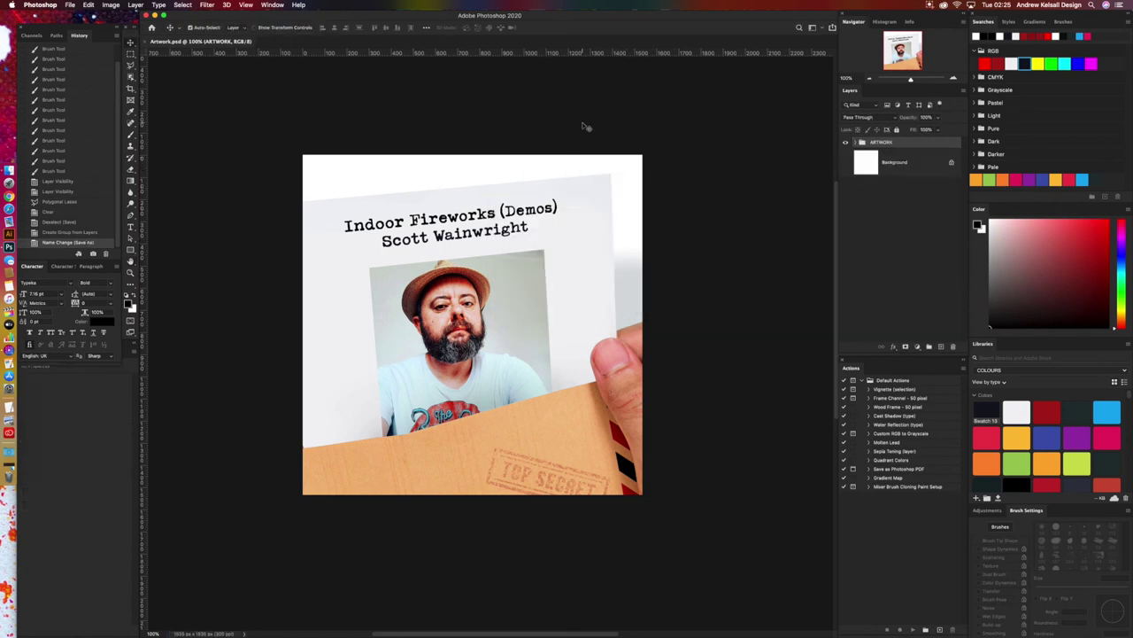
left_click(49, 8)
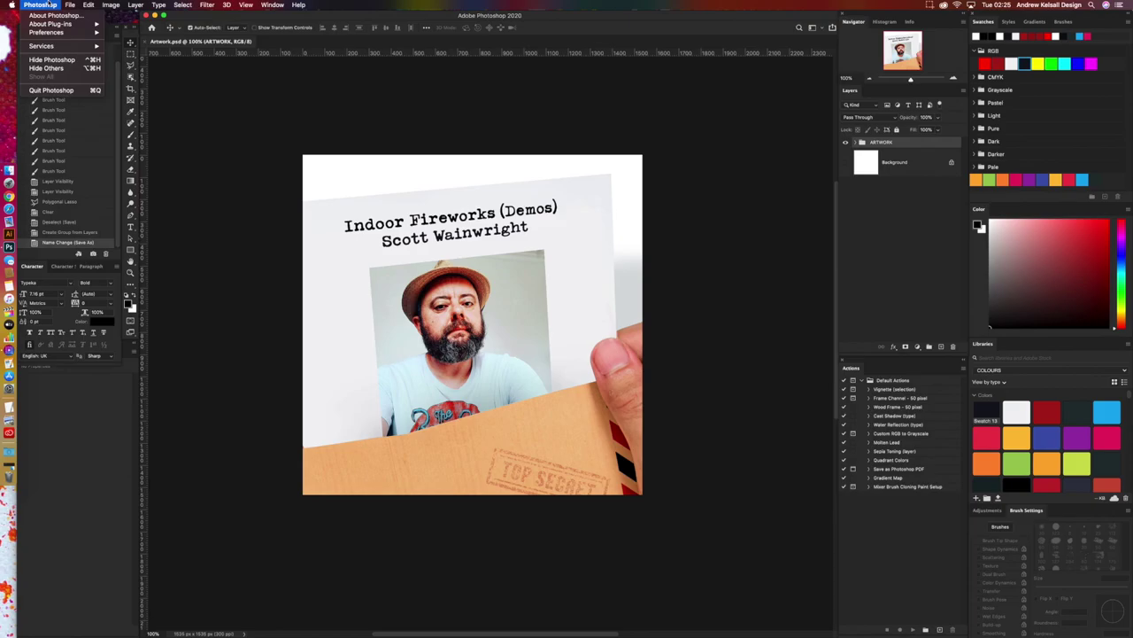
Step: Hide Photoshop and open tinypng.com from a Chrome search for 'TINY PNG'
left_click(51, 59)
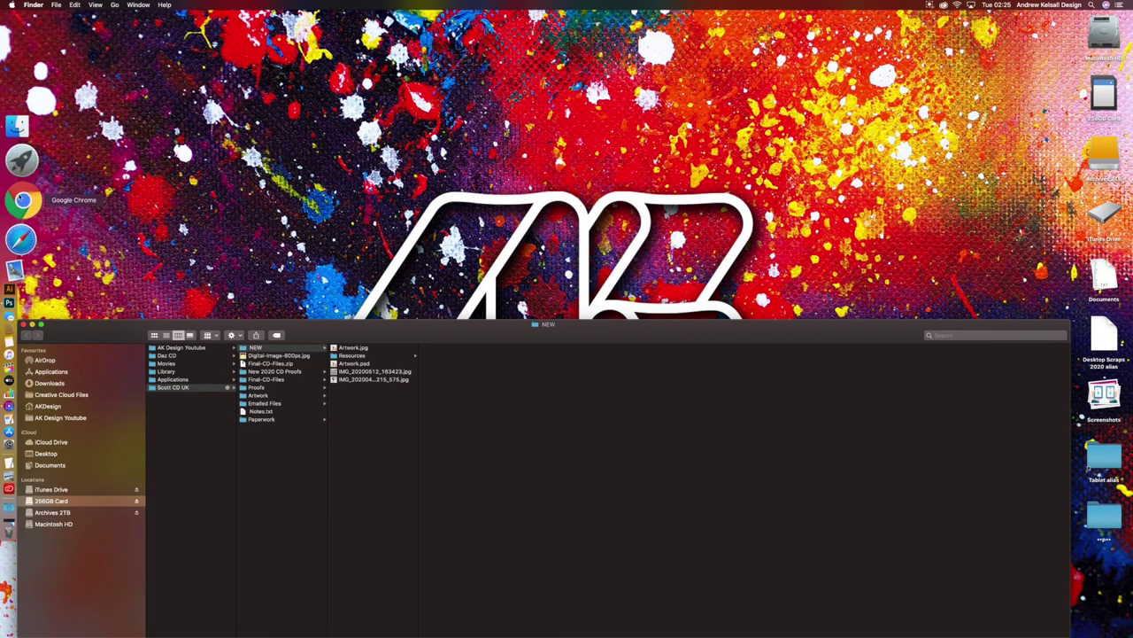
left_click(32, 203)
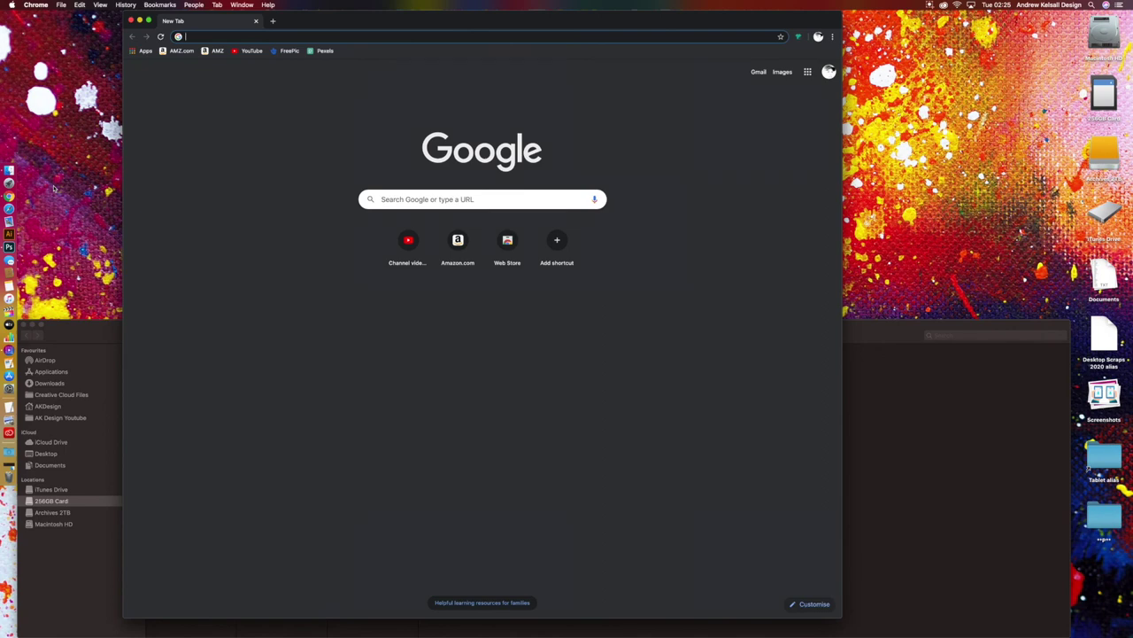
type("TIN")
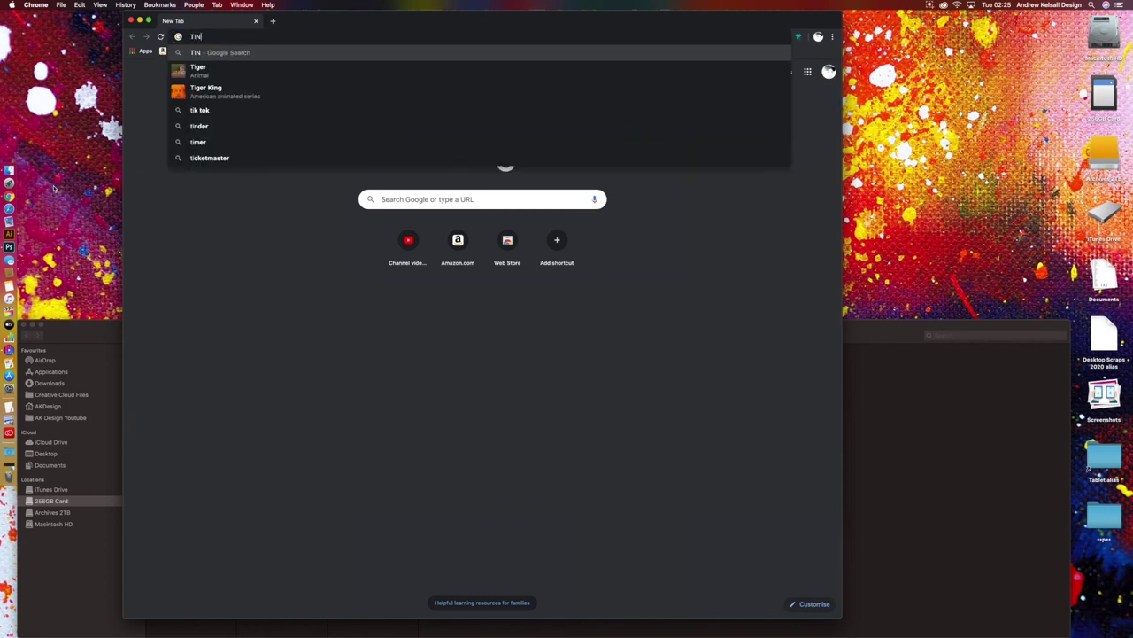
type("Y PNG")
key("Return")
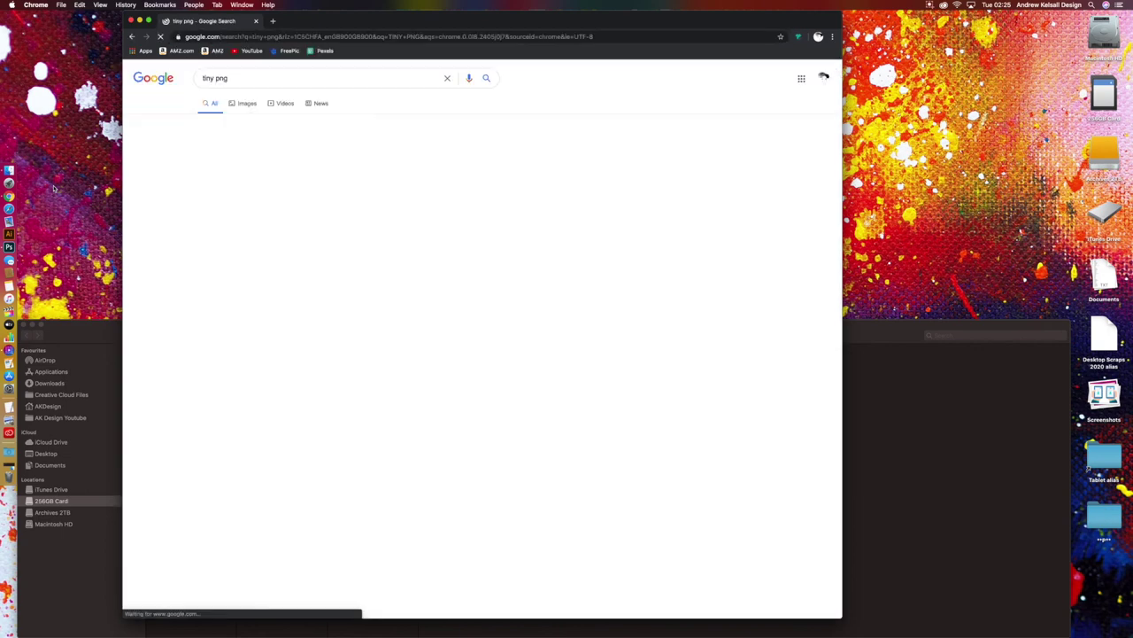
left_click(271, 152)
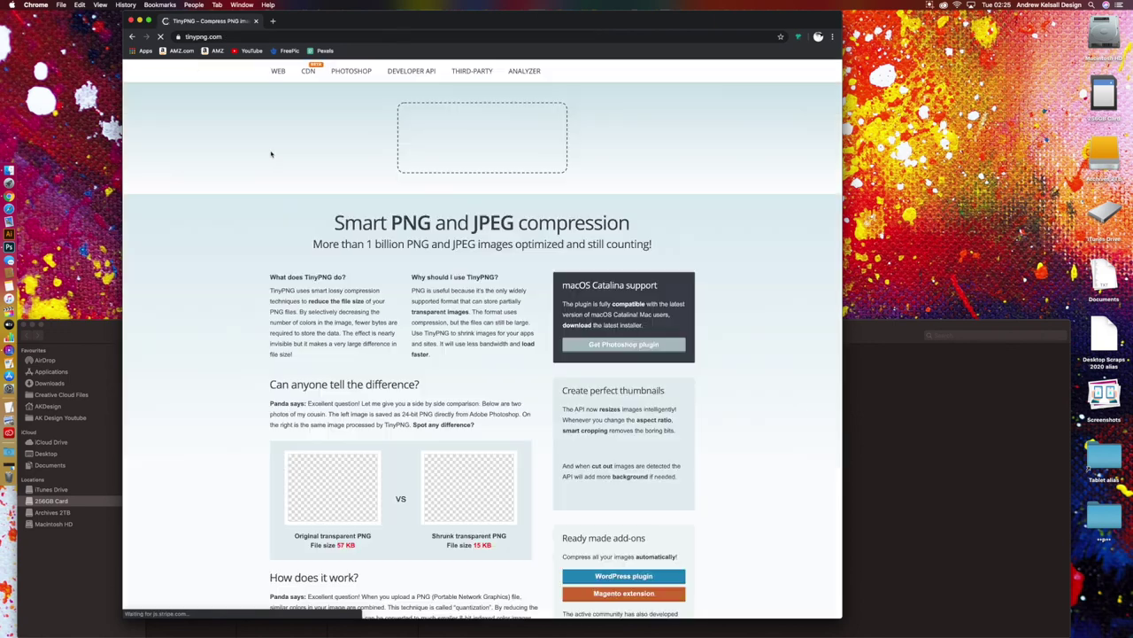
Step: Drop Artwork.jpg from Finder onto TinyPNG, compressing it from 244.8 KB to 145.1 KB
left_click(78, 330)
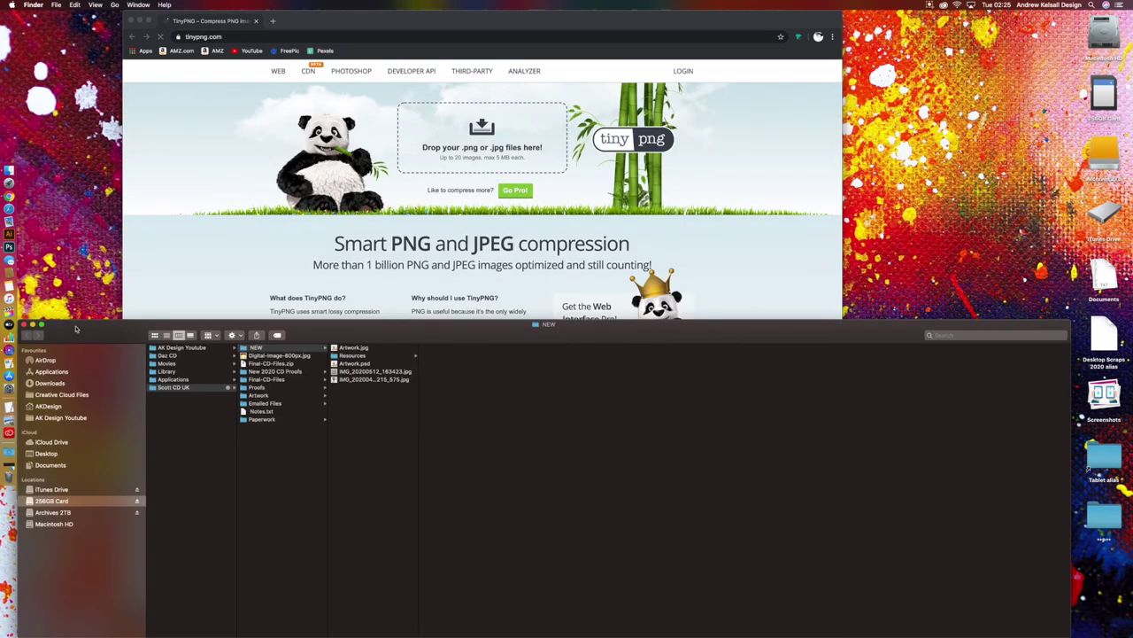
left_click(345, 348)
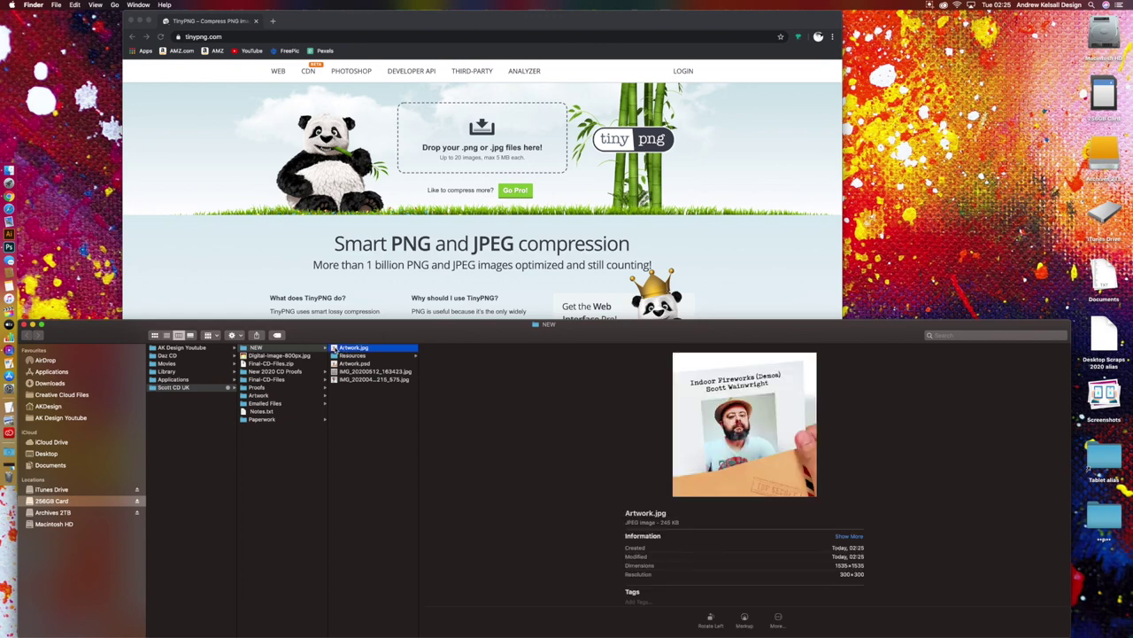
left_click_drag(335, 348, 482, 140)
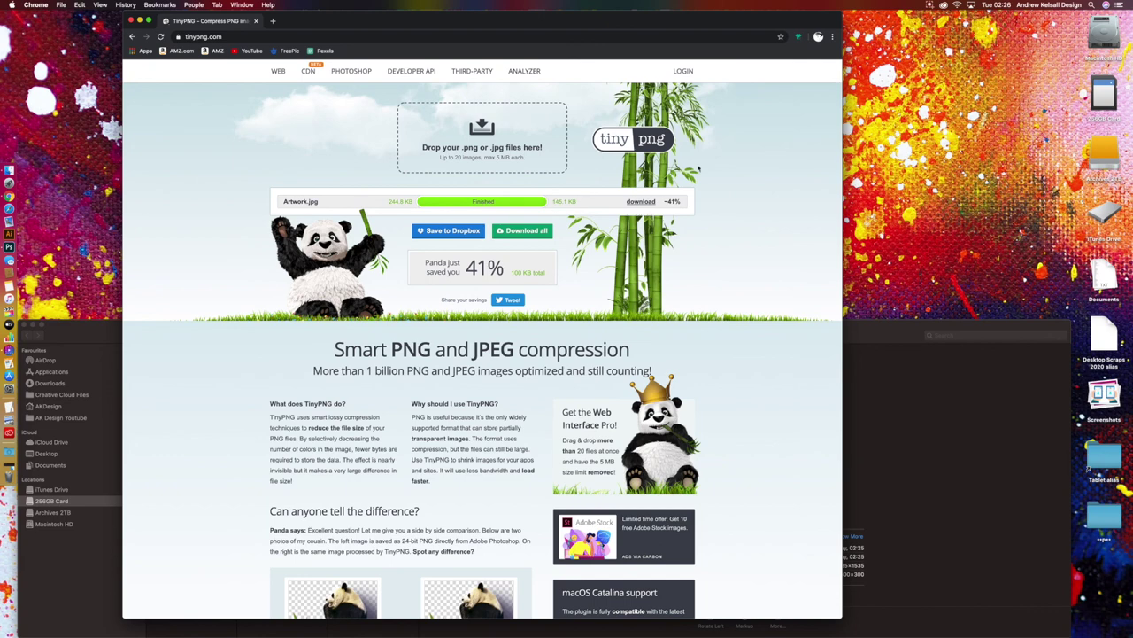
Step: Download the compressed file and rename the original Artwork.jpg to Artwork1.jpg
left_click(643, 202)
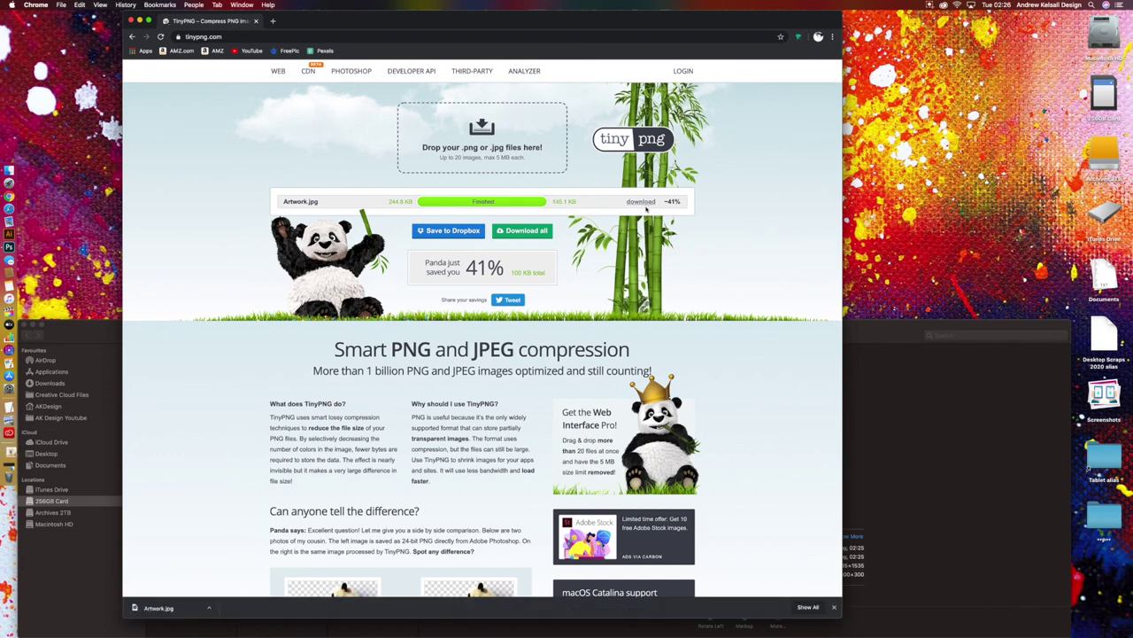
left_click(60, 353)
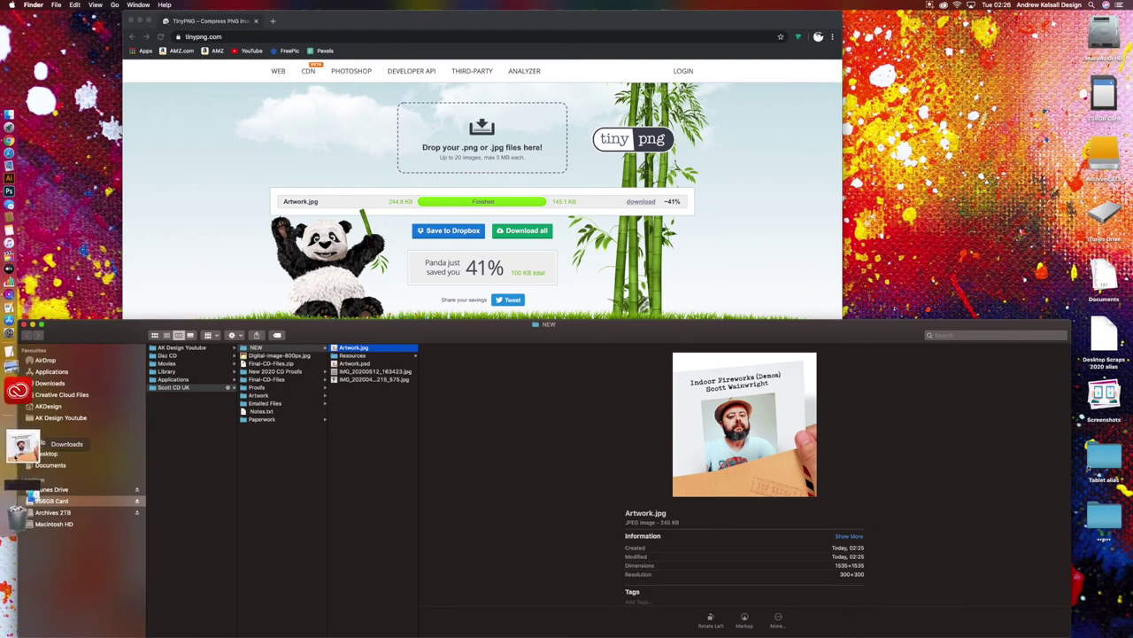
key("Return")
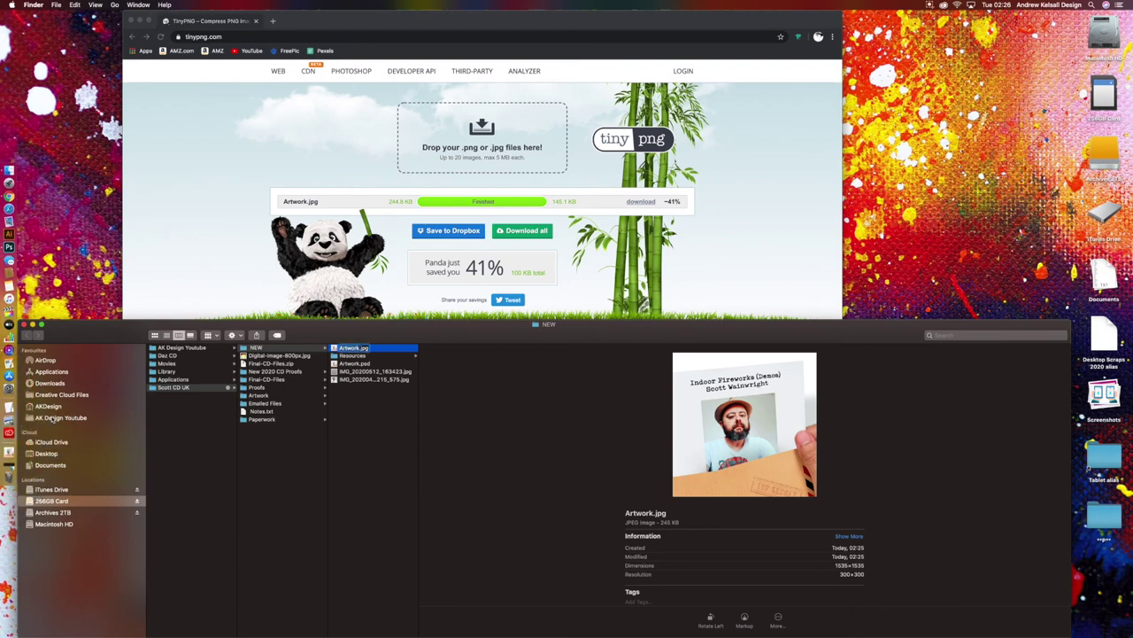
left_click(359, 348)
type("1")
key("Return")
Step: Move the compressed Artwork.jpg into the NEW folder and preview it in Quick Look
left_click_drag(14, 455, 380, 446)
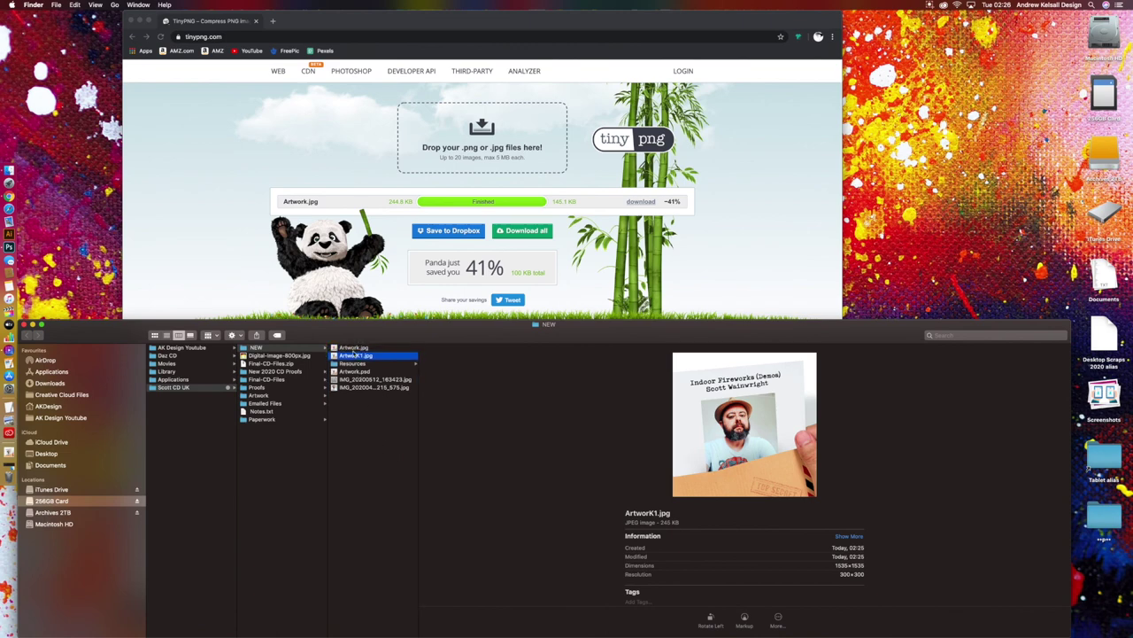
key("space")
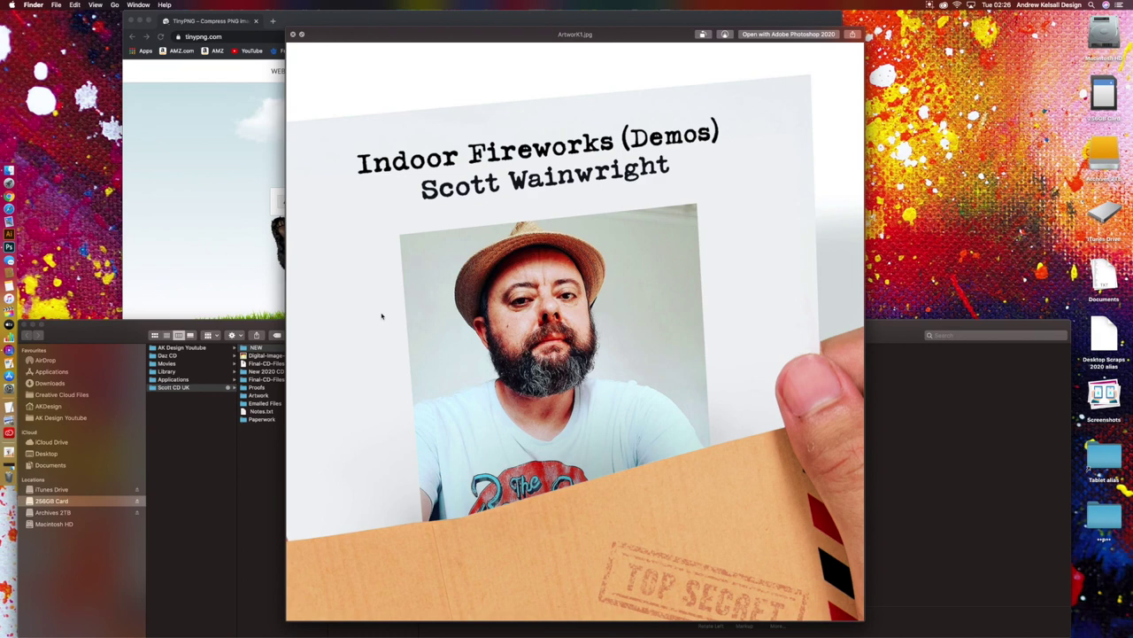
key("Up")
Step: Move Quick Look aside, flip repeatedly between Artwork.jpg and Artwork1.jpg, then close it
left_click_drag(535, 37, 755, 21)
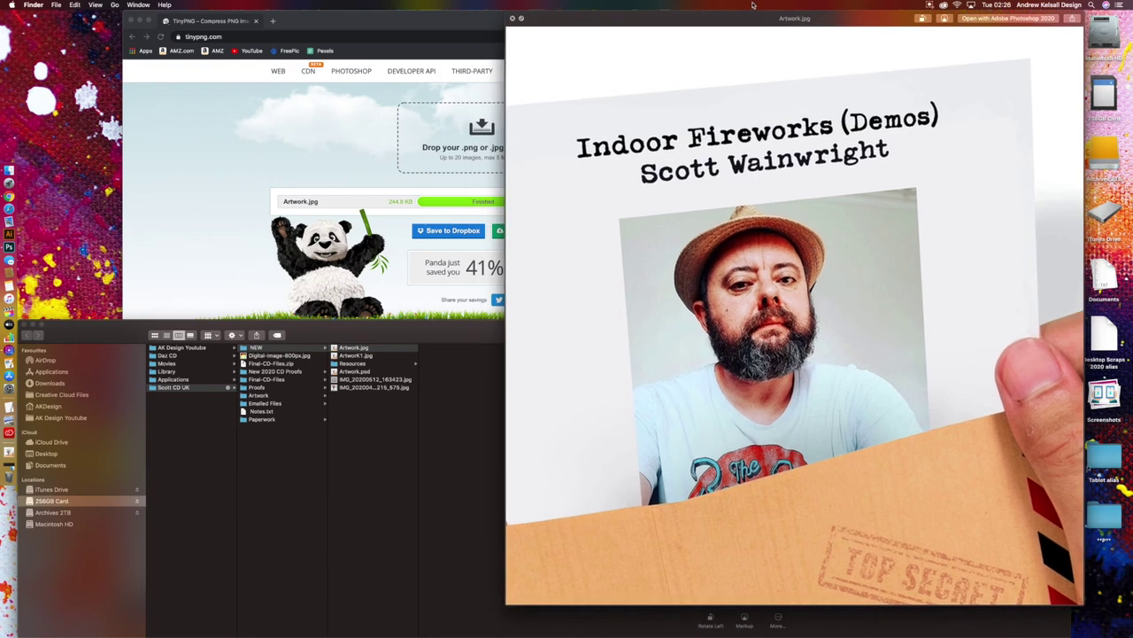
key("Down")
key("Up")
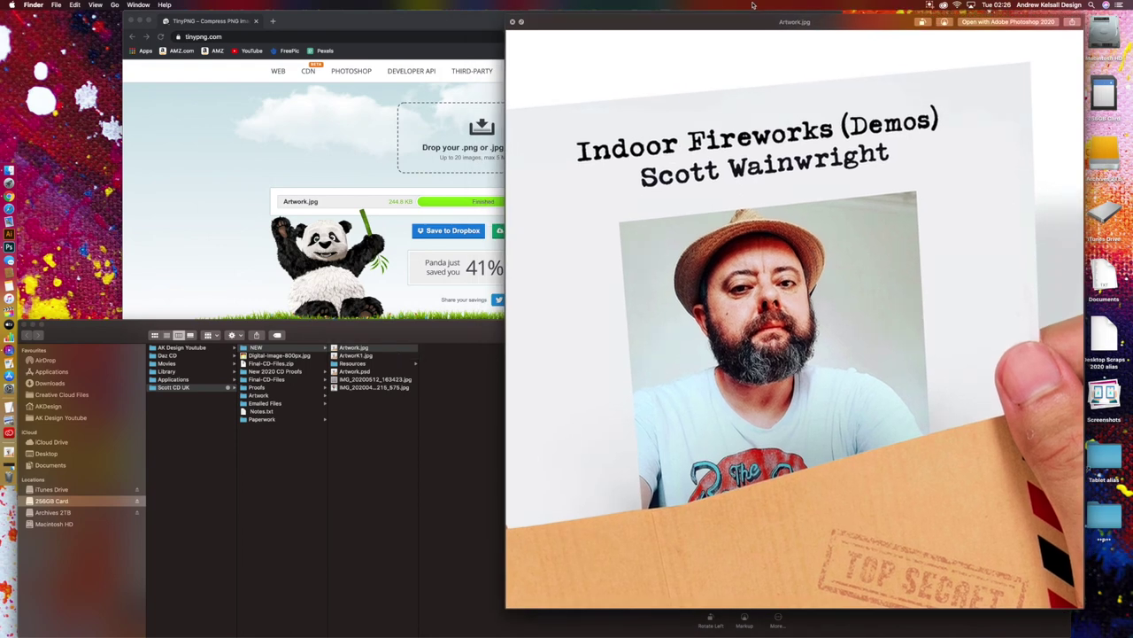
key("Down")
key("Up")
key("Down")
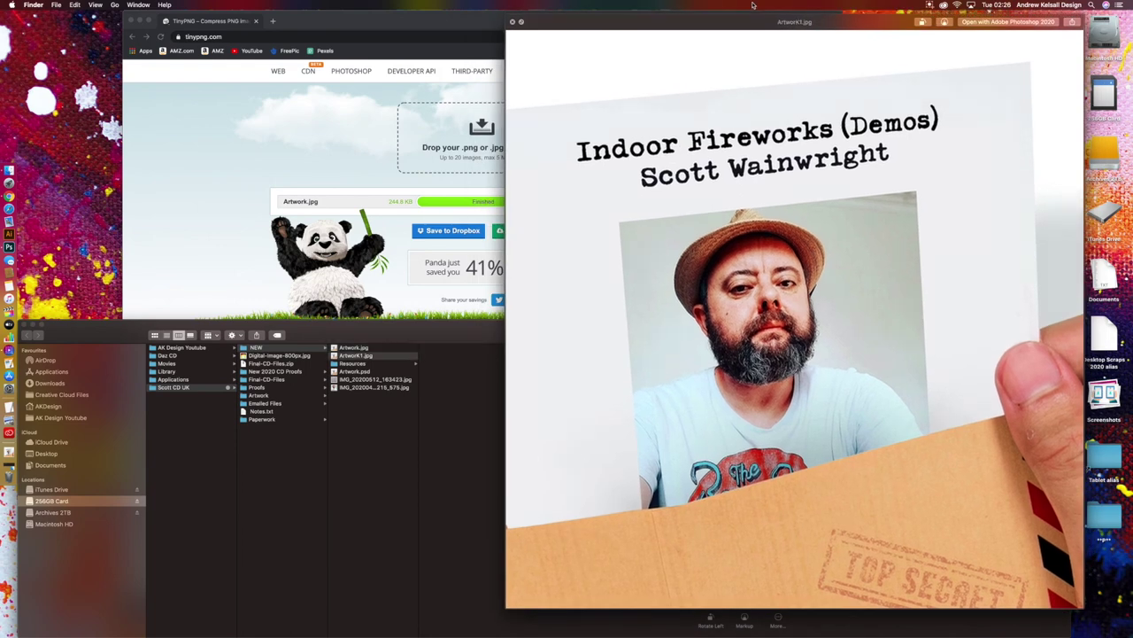
key("Up")
key("Down")
key("Up")
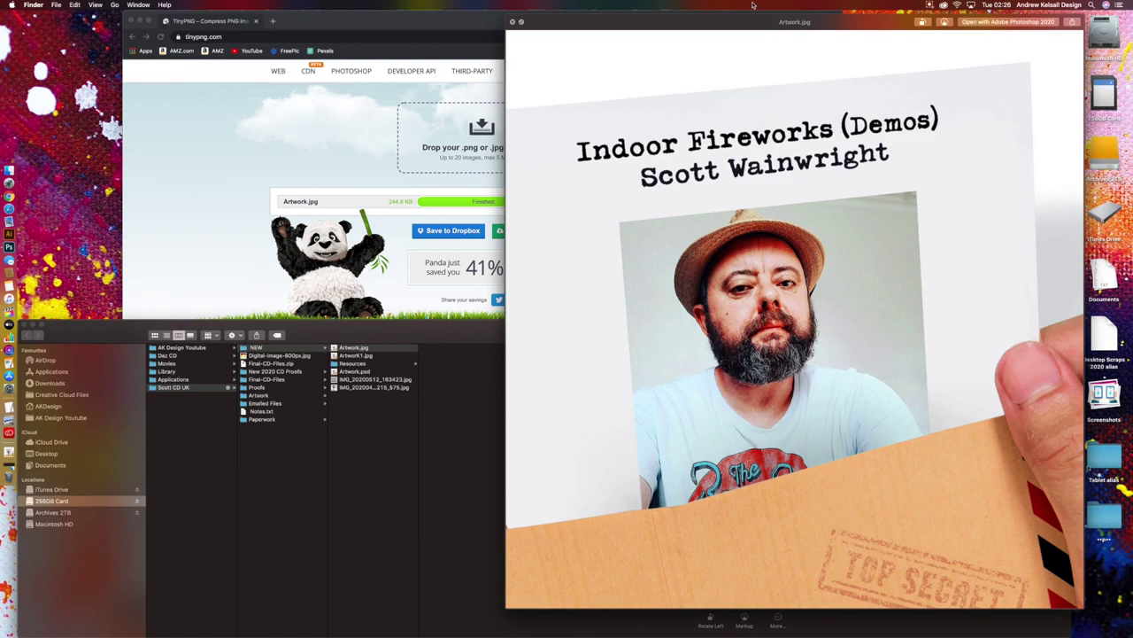
key("space")
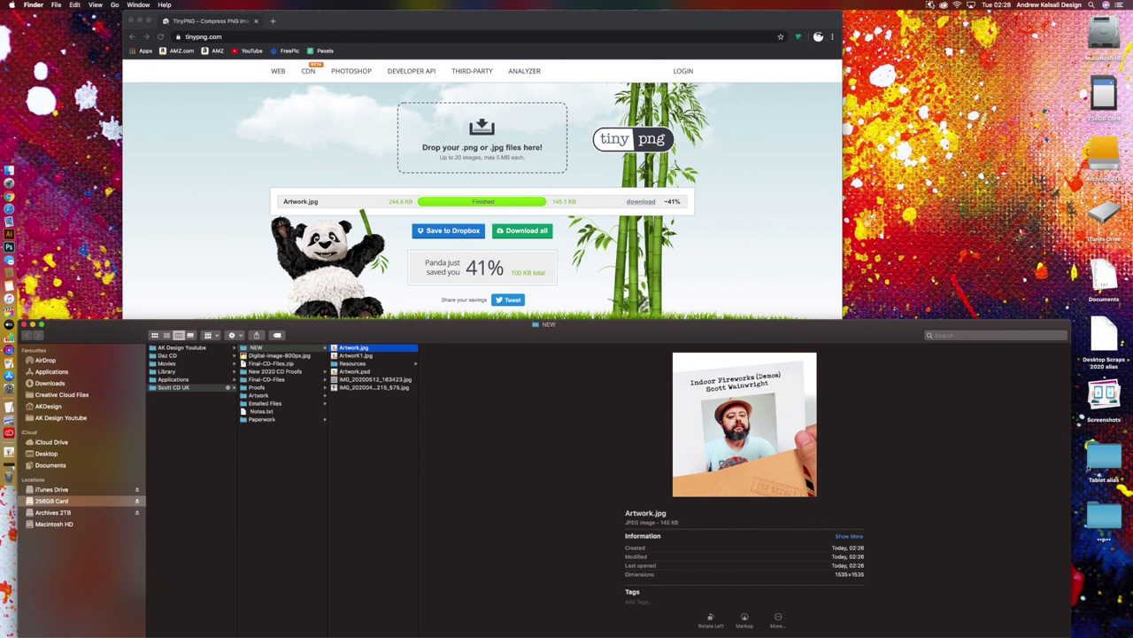
left_click(929, 6)
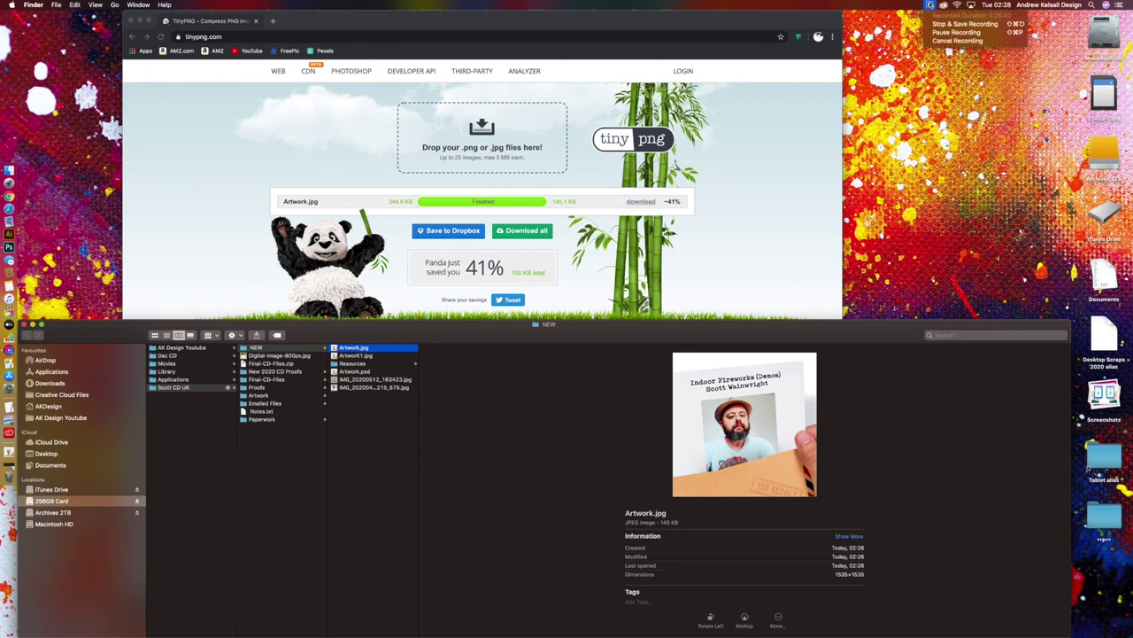